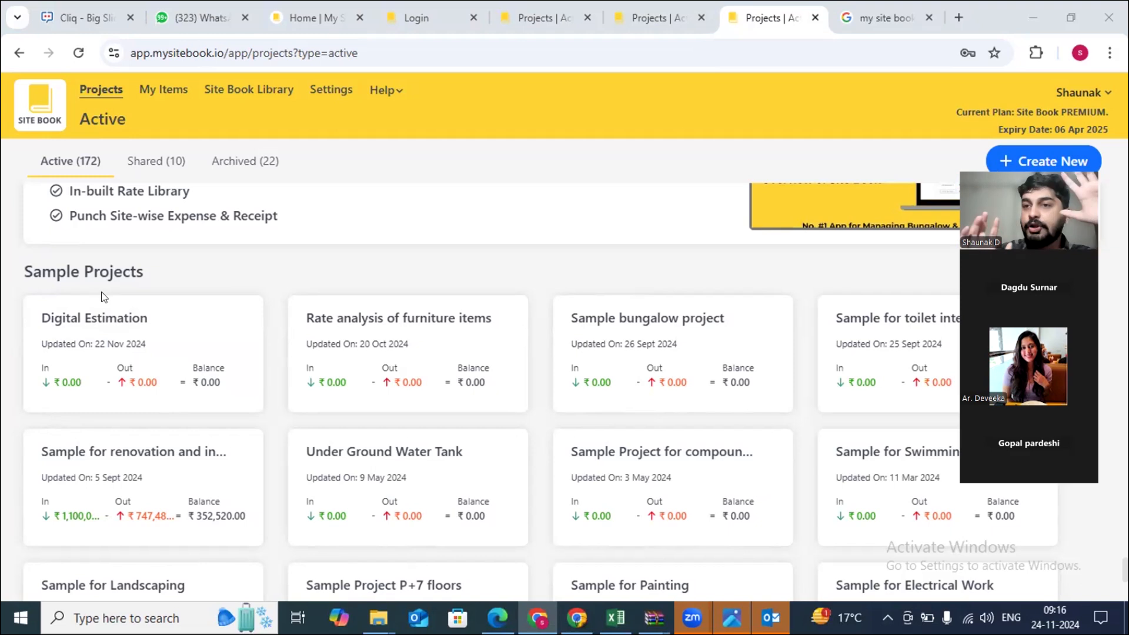
- Clone the Digital Estimation sample project as "Sample DE", including its dwgs and quantity take-off
mouse_move(156, 317)
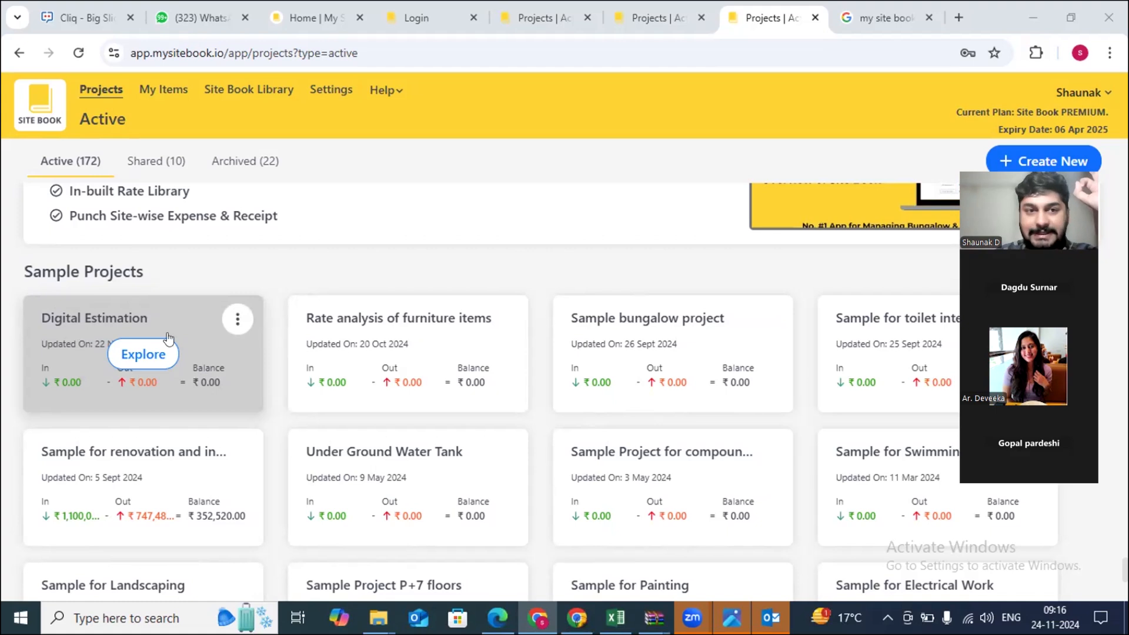
drag(33, 271, 134, 272)
mouse_move(99, 343)
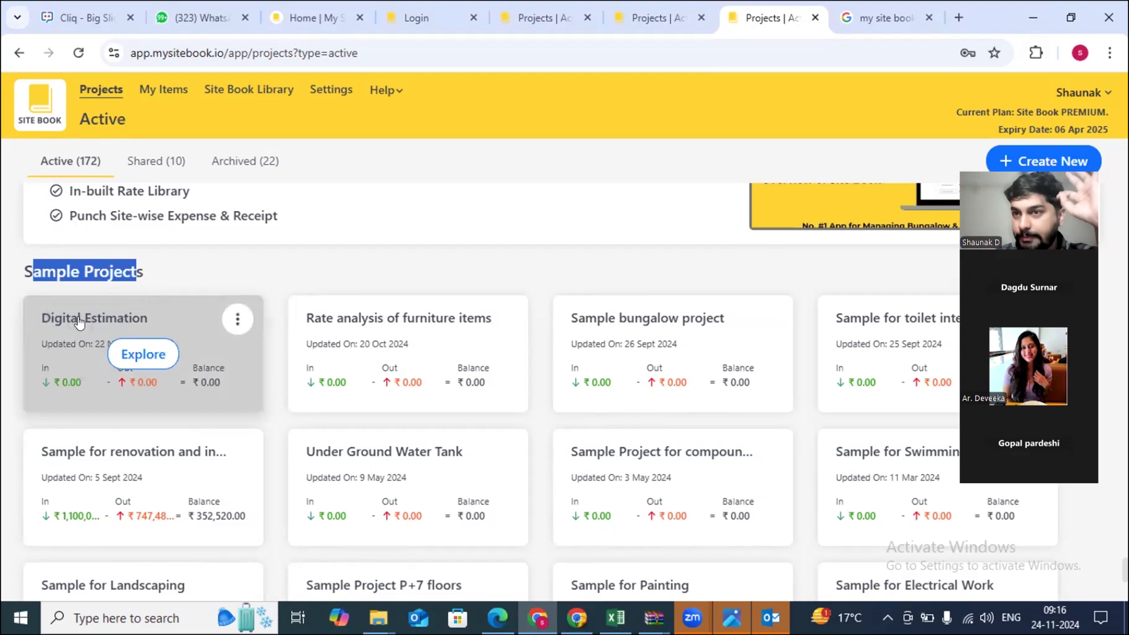
click(238, 322)
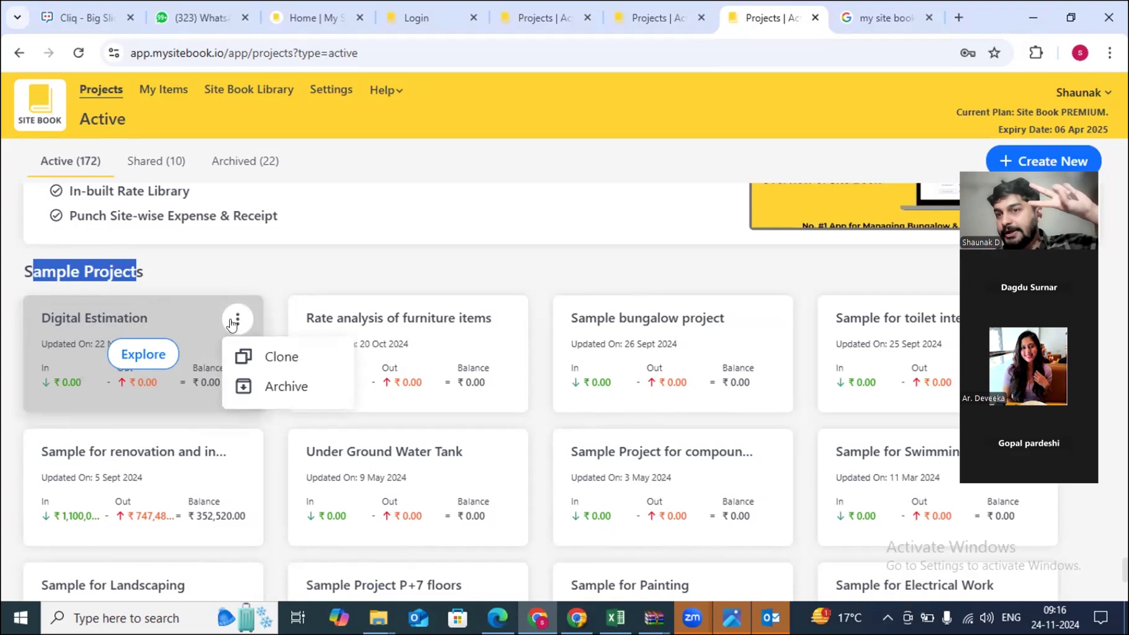
click(266, 355)
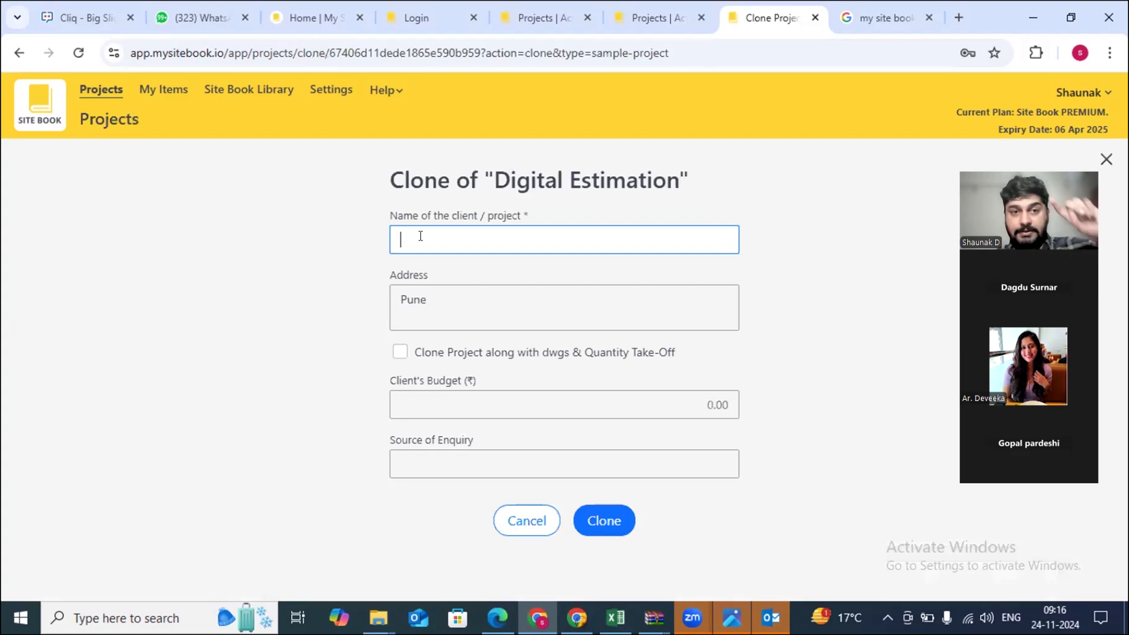
text(S)
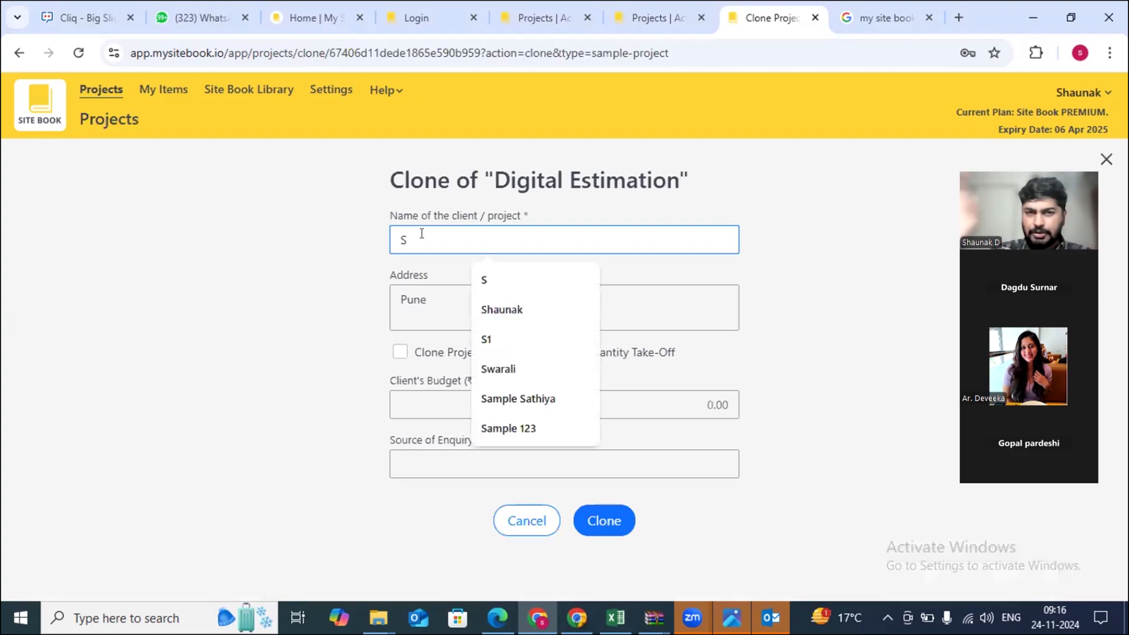
text(am)
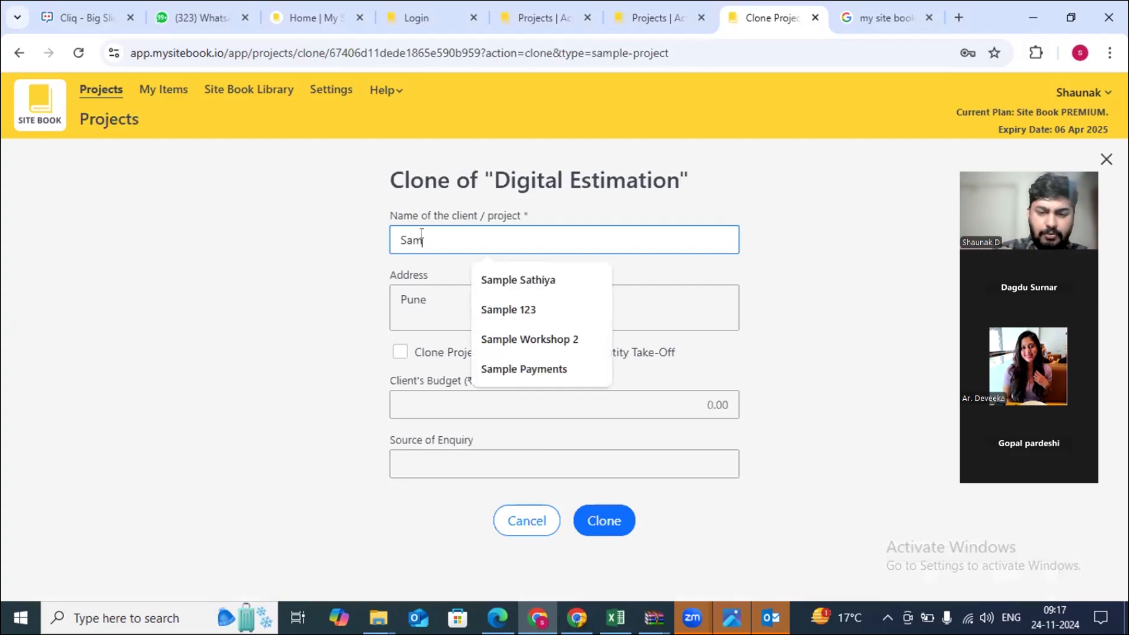
text(ple DE)
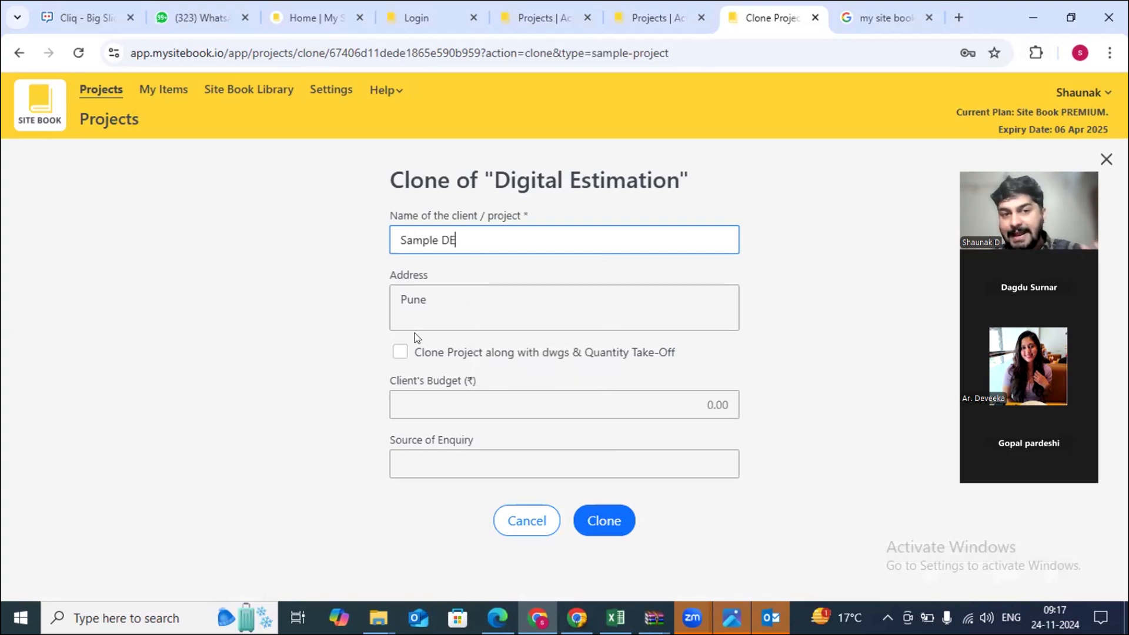
click(393, 358)
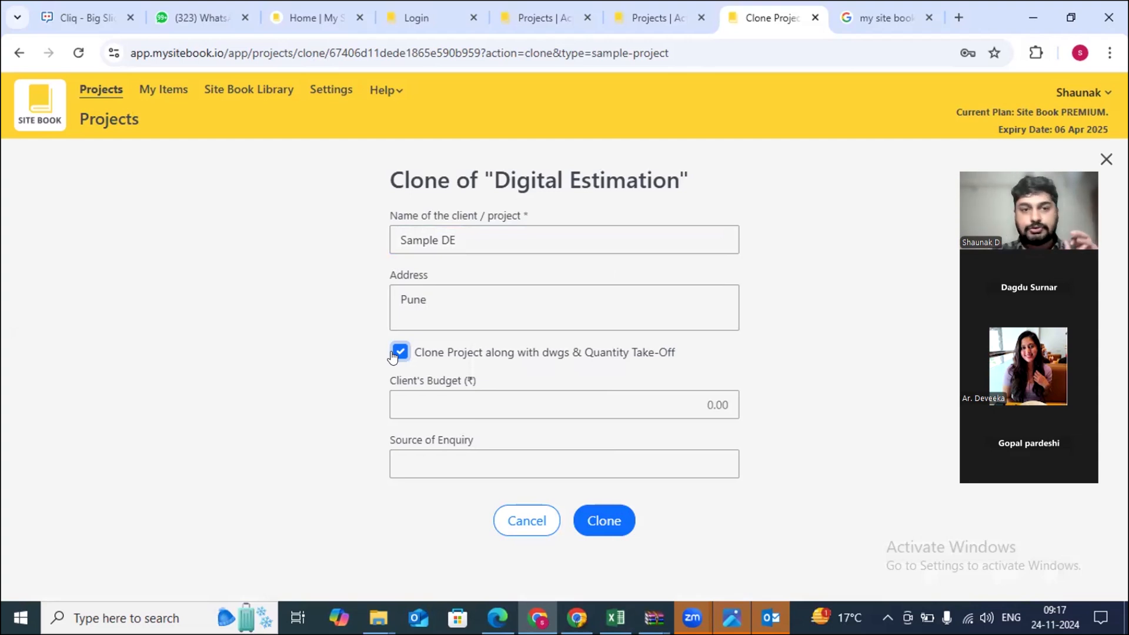
click(600, 522)
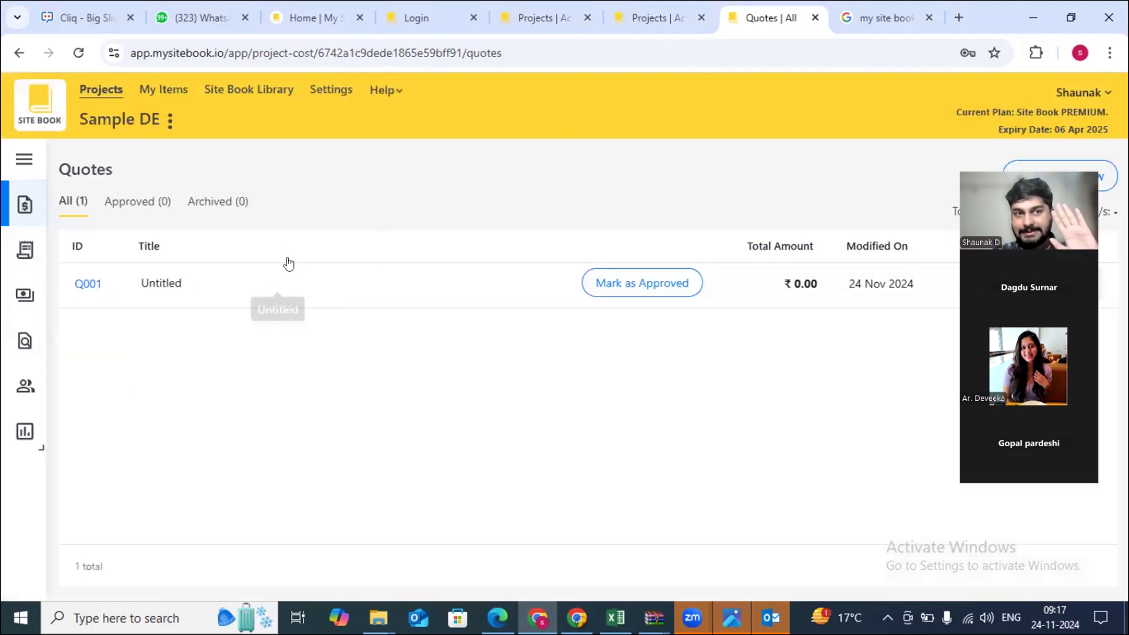
- Open quote Q001 of the Sample DE project, review its items and open it for editing
click(212, 292)
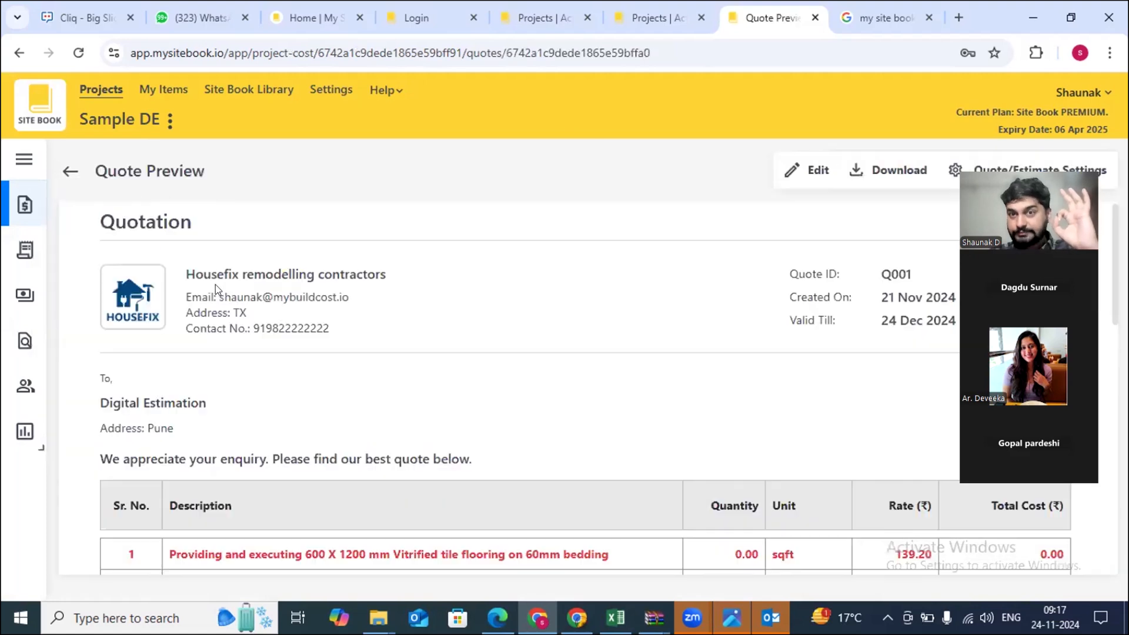
scroll(666, 312, down, 4)
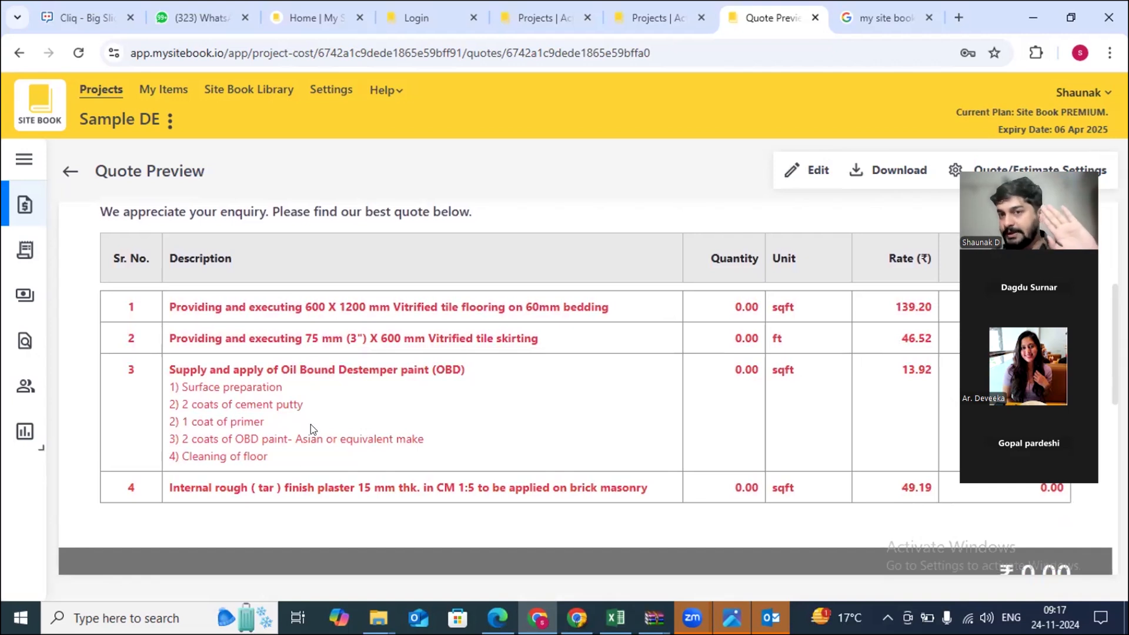
click(797, 170)
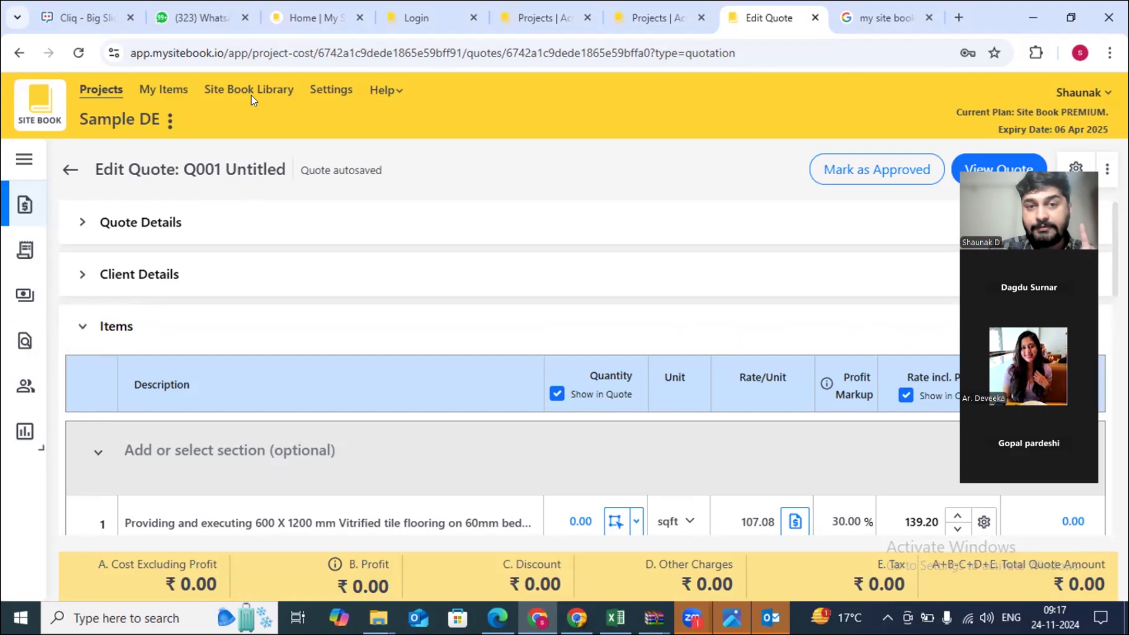
- Return to the active projects, view the quotes of the Digital Estimation sample project and go back to the list
click(57, 99)
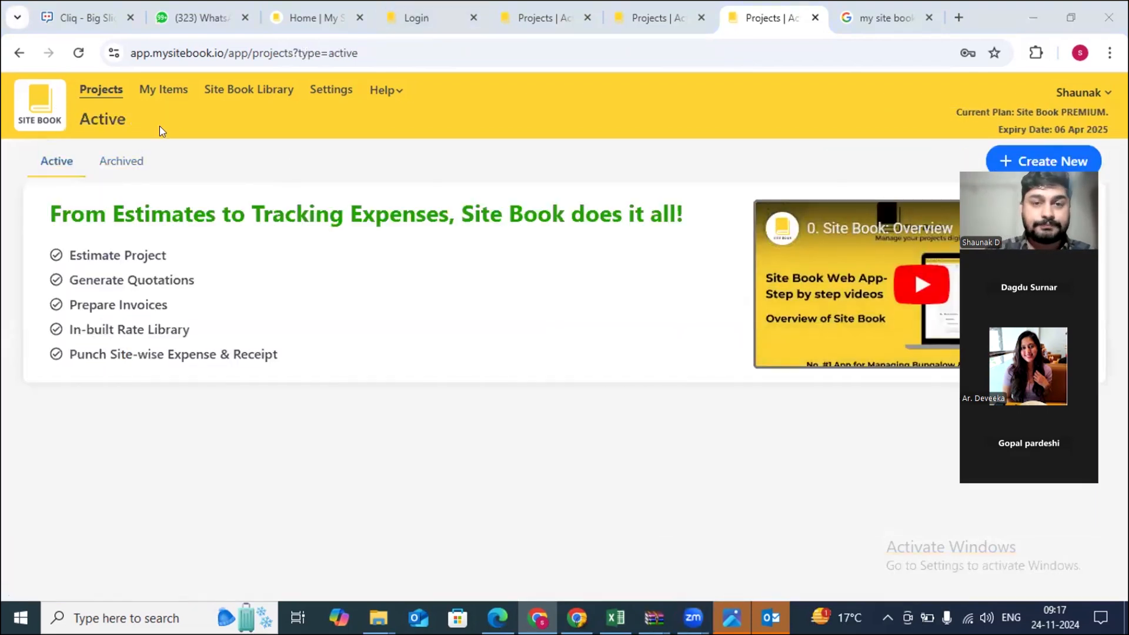
scroll(3, 303, down, 20)
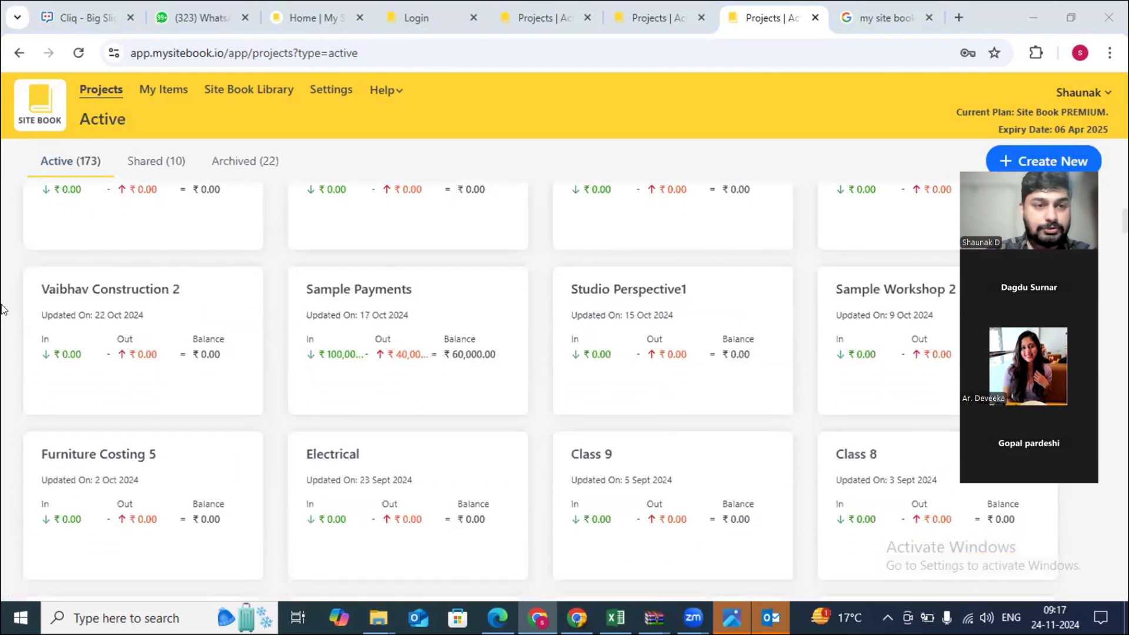
scroll(3, 303, down, 20)
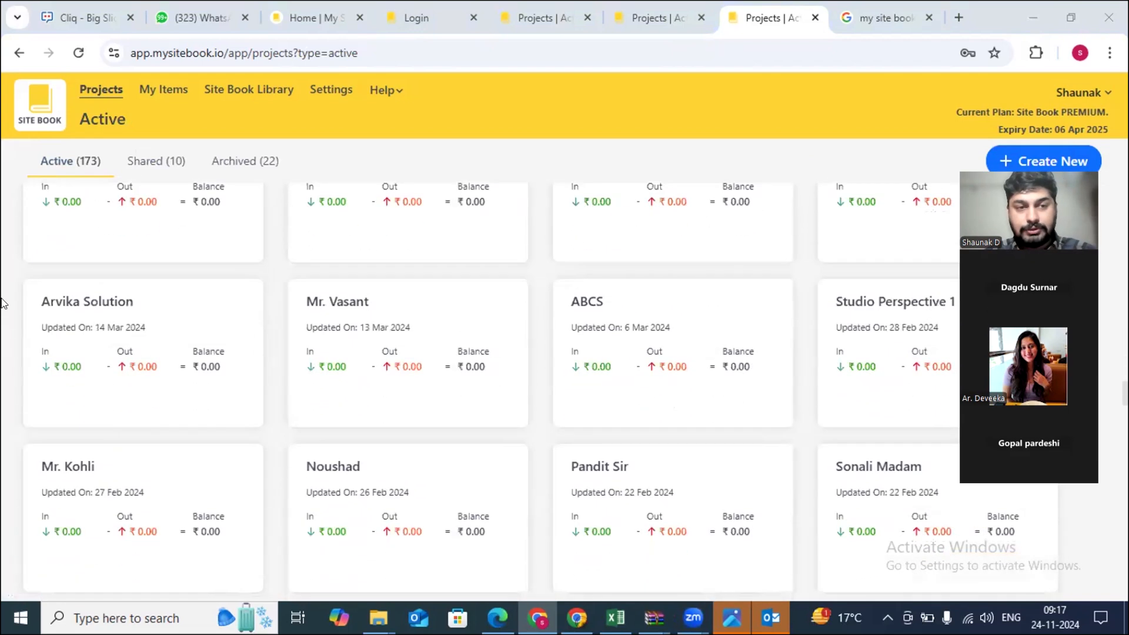
scroll(3, 303, down, 20)
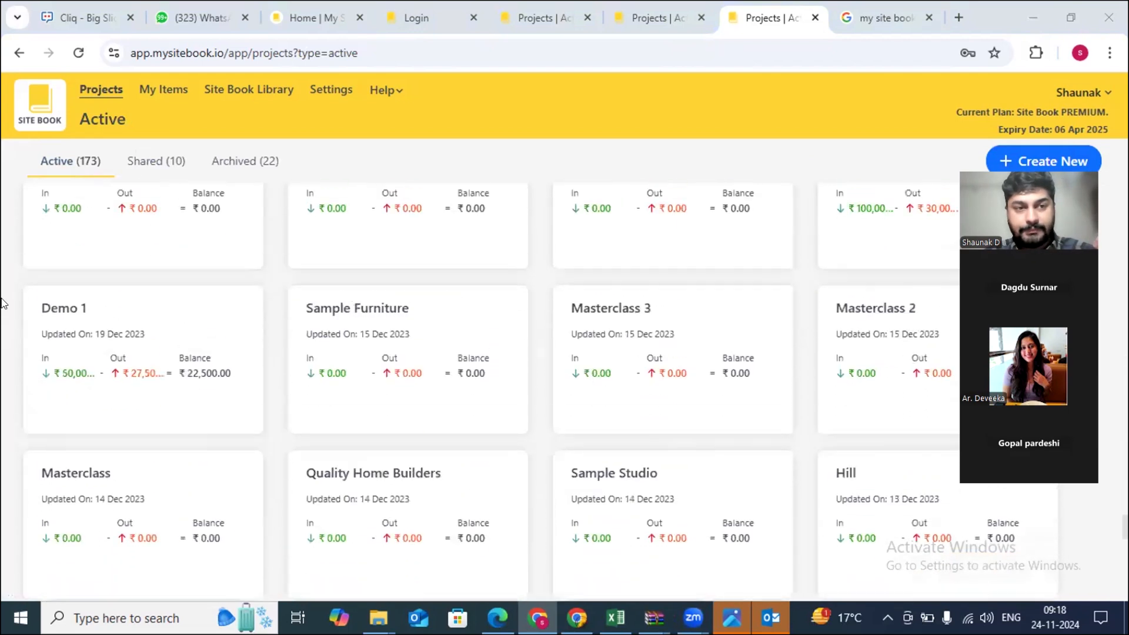
scroll(34, 326, down, 3)
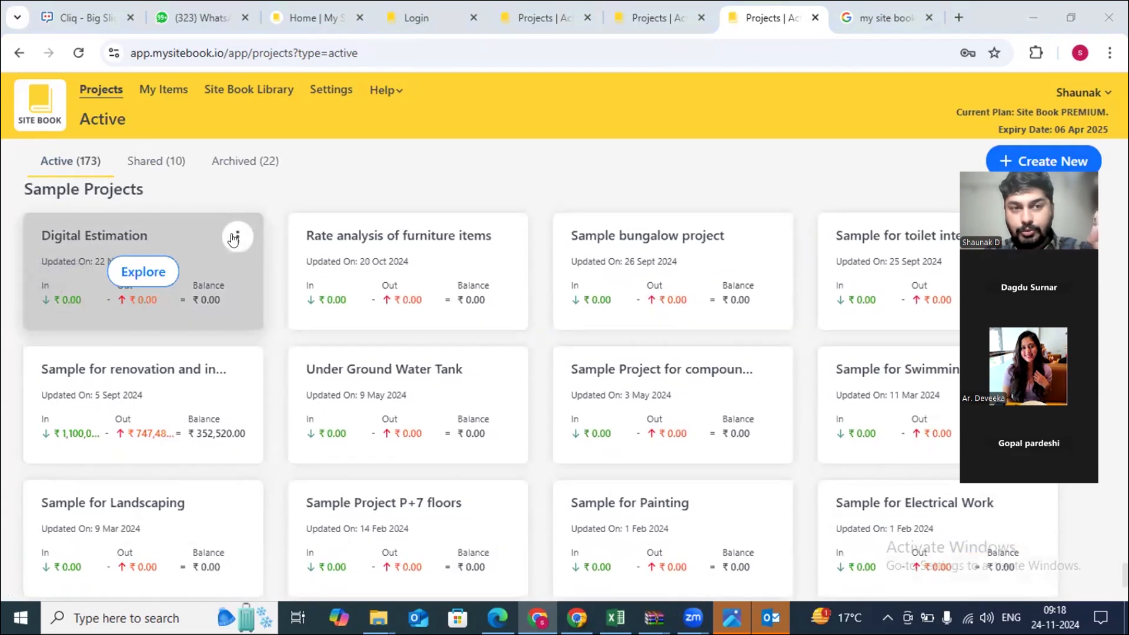
click(85, 236)
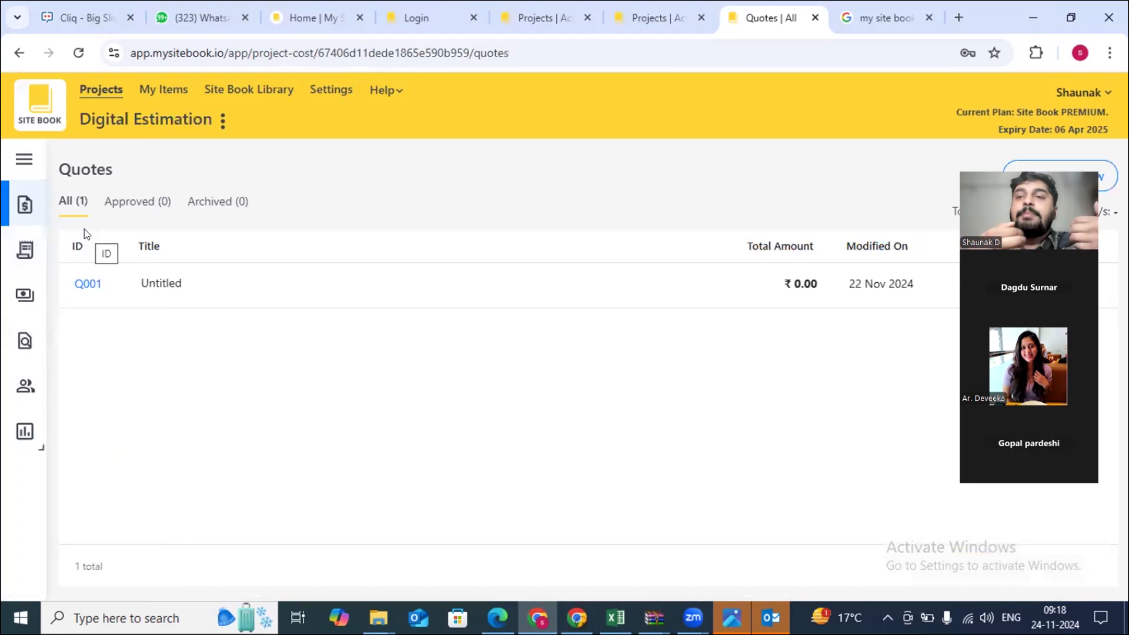
click(19, 53)
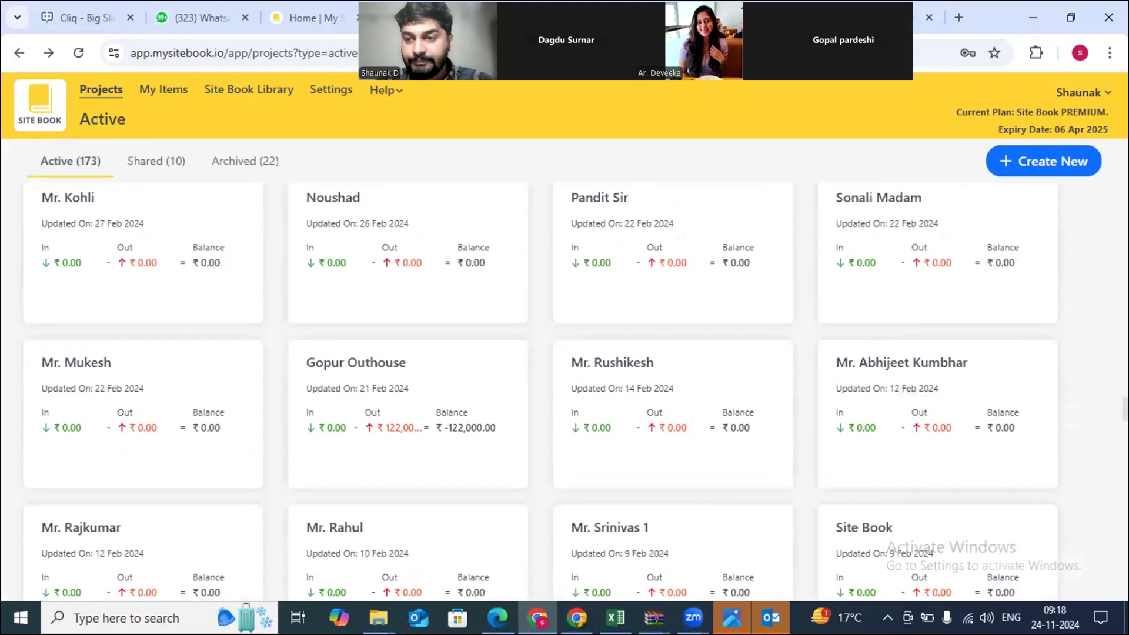
- Clone the Digital Estimation sample project as "Sample DE 2", including its dwgs and quantity take-off
drag(1125, 409, 1125, 588)
scroll(290, 461, up, 5)
mouse_move(128, 396)
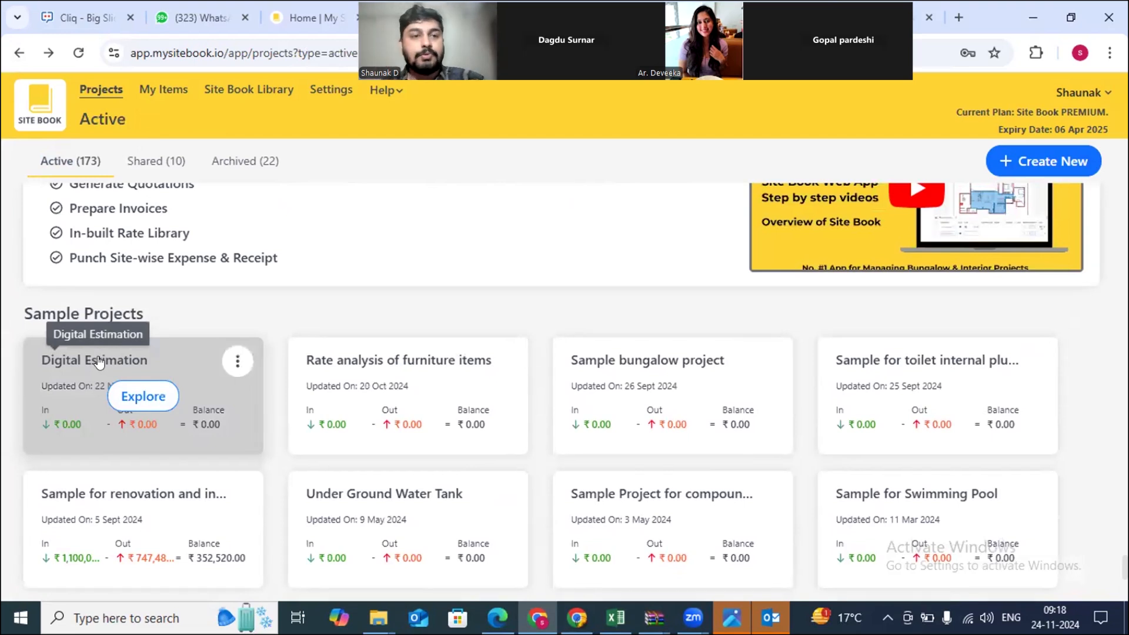
click(236, 362)
click(291, 399)
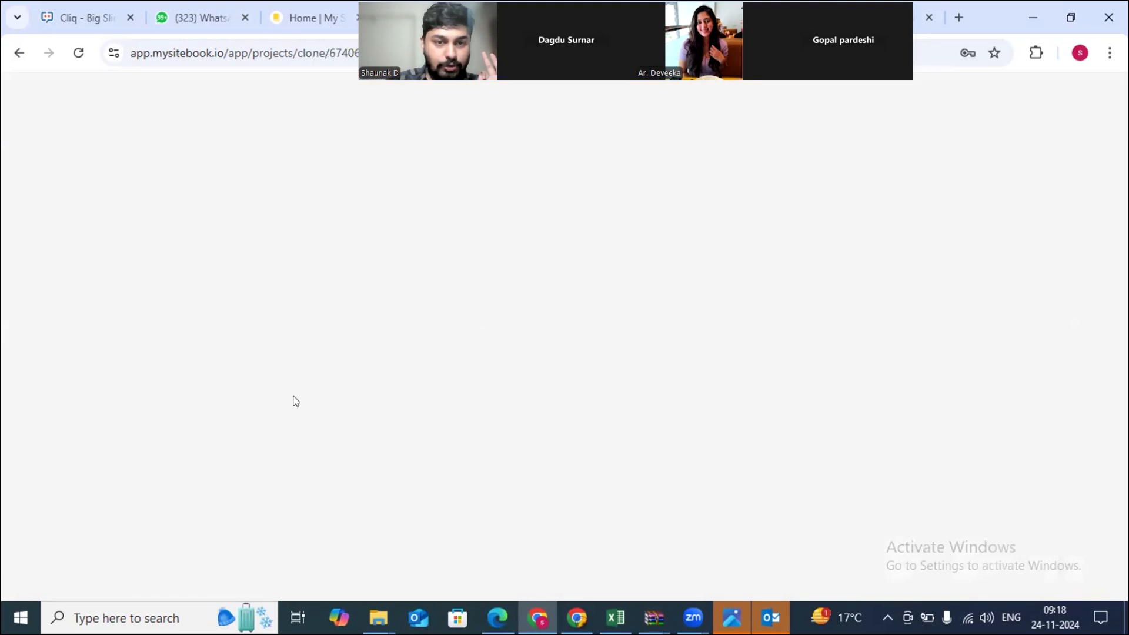
click(443, 239)
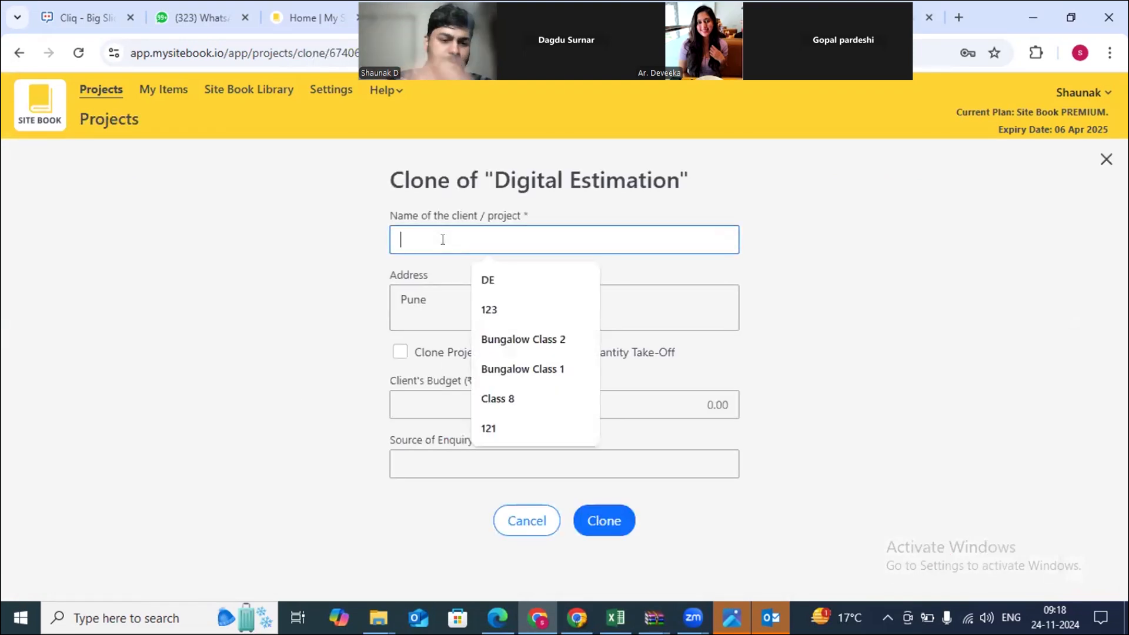
text(Sample )
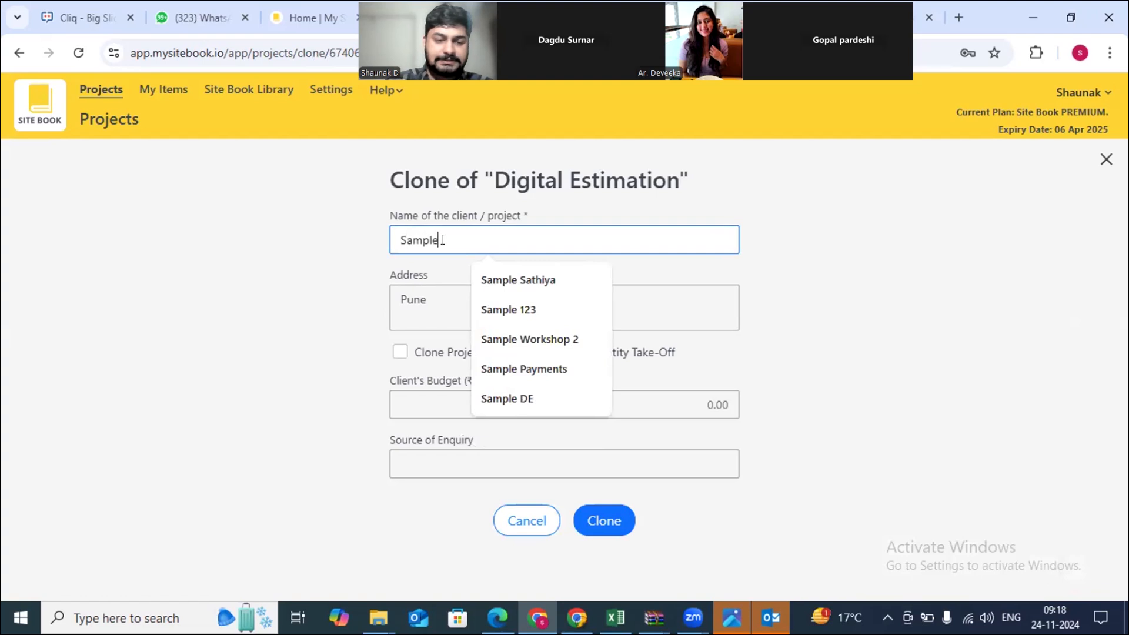
text(DE 2)
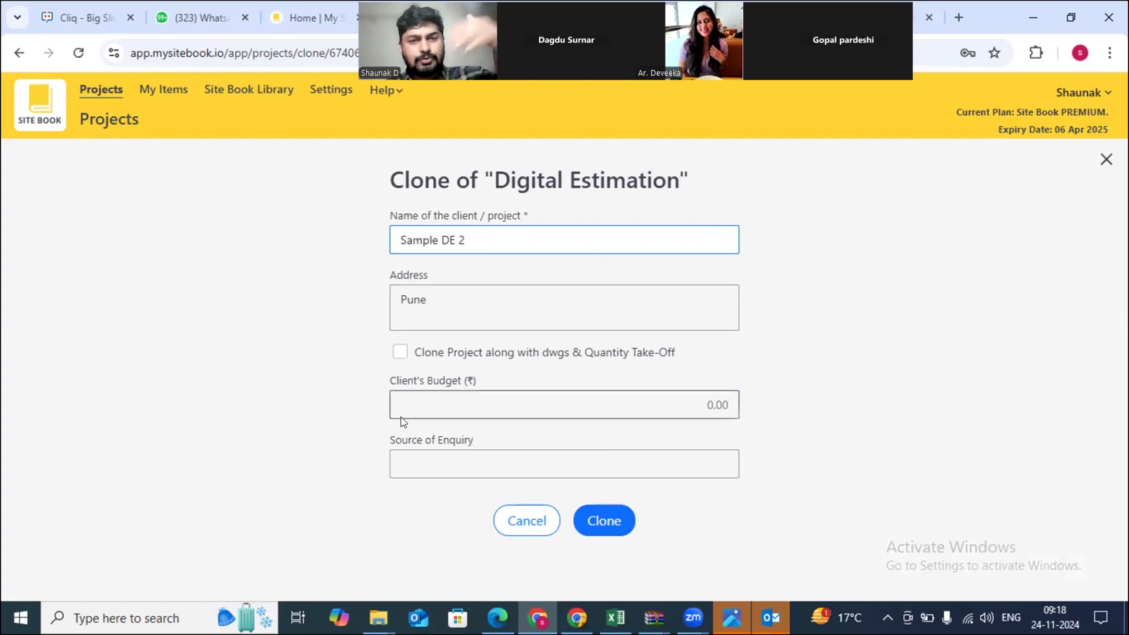
click(399, 354)
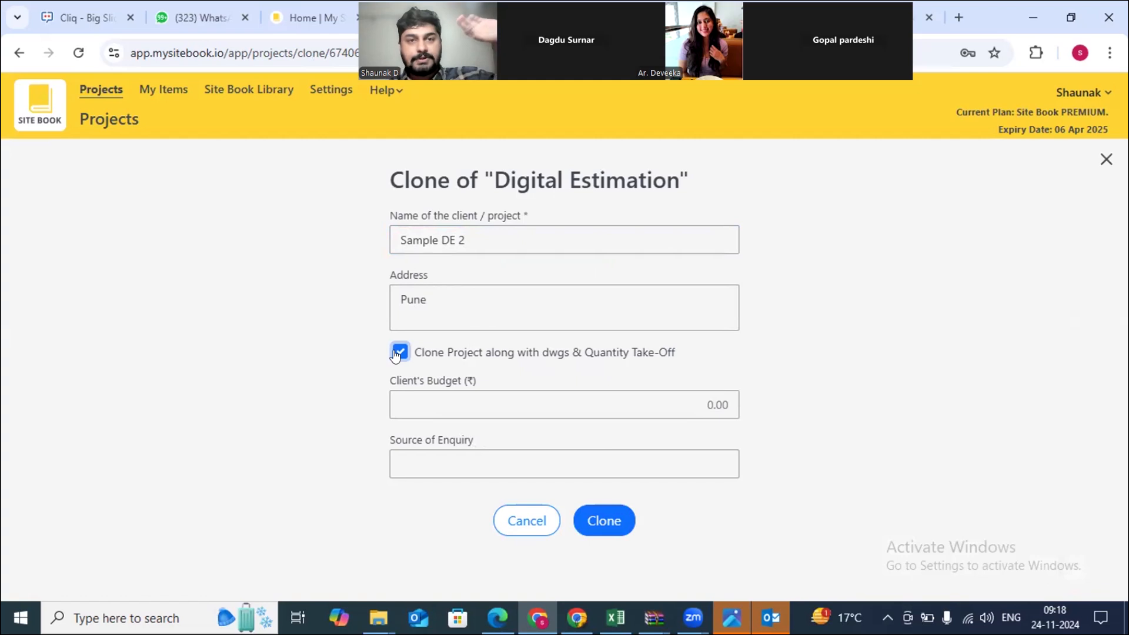
click(612, 522)
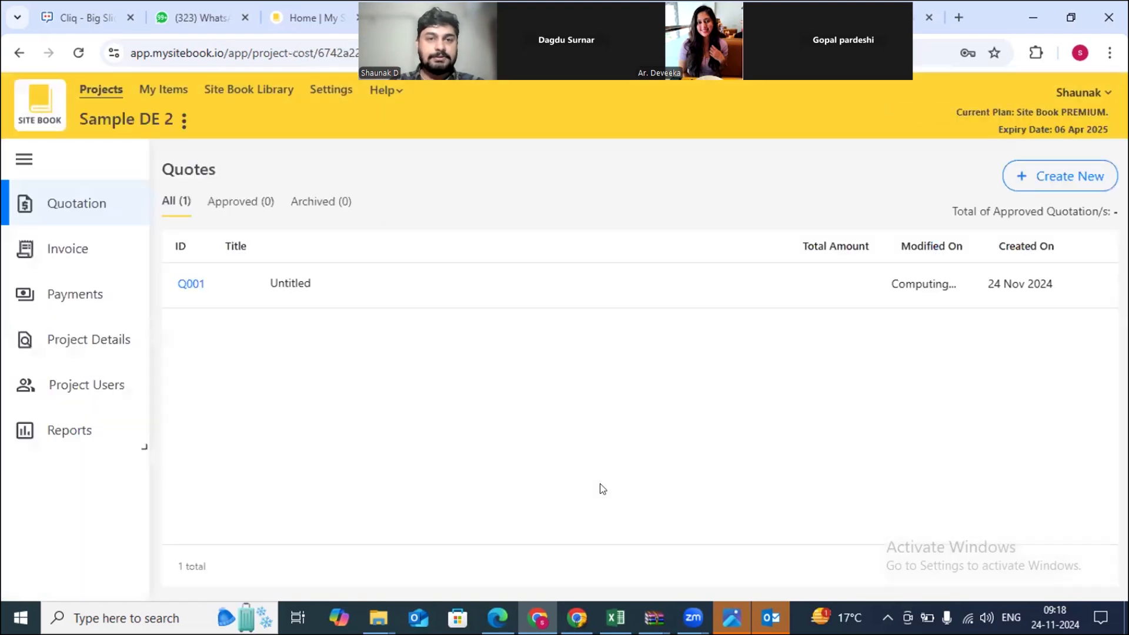
- Open quote Q001 of the Sample DE 2 project for editing
click(270, 300)
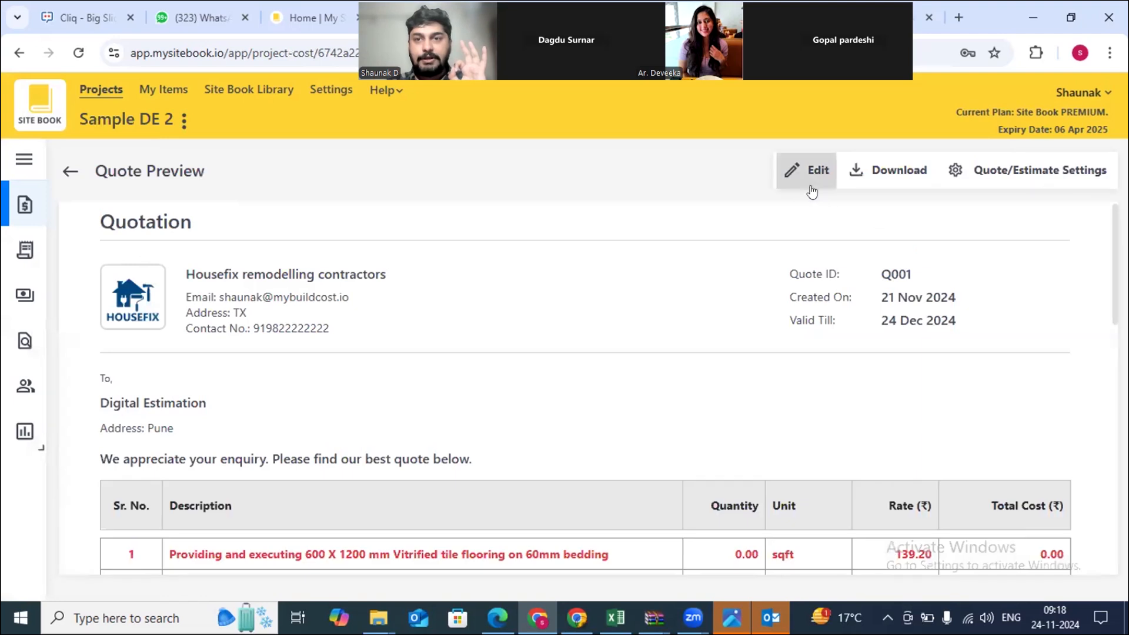
click(812, 176)
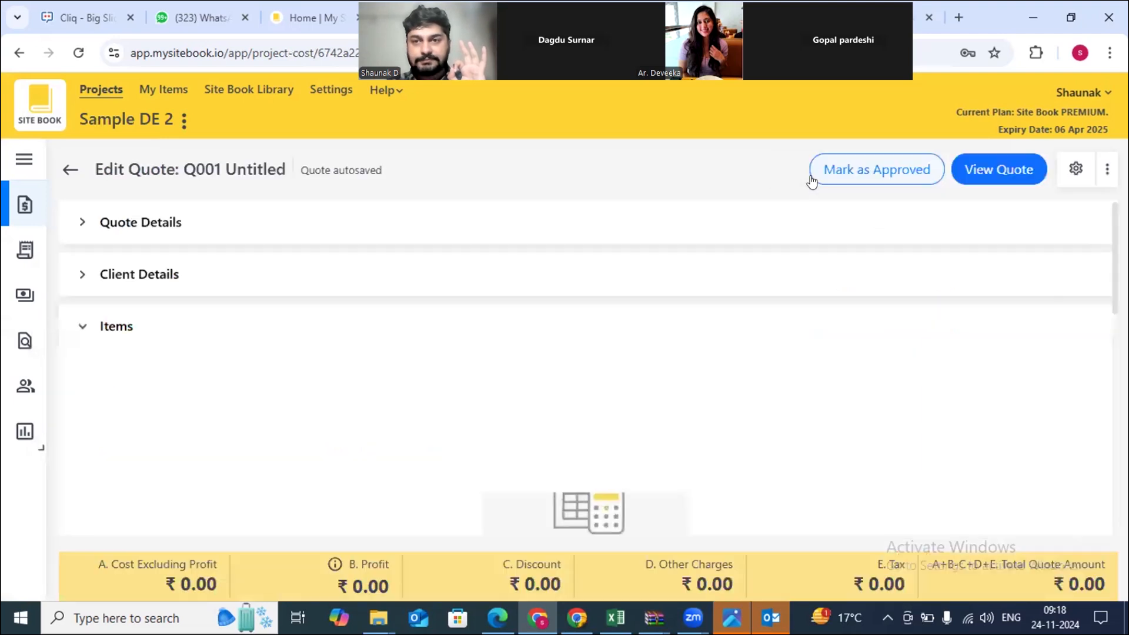
- Examine the quote's flooring, skirting, painting and plaster items with their quantities, units, rates and profit markups
scroll(321, 315, down, 2)
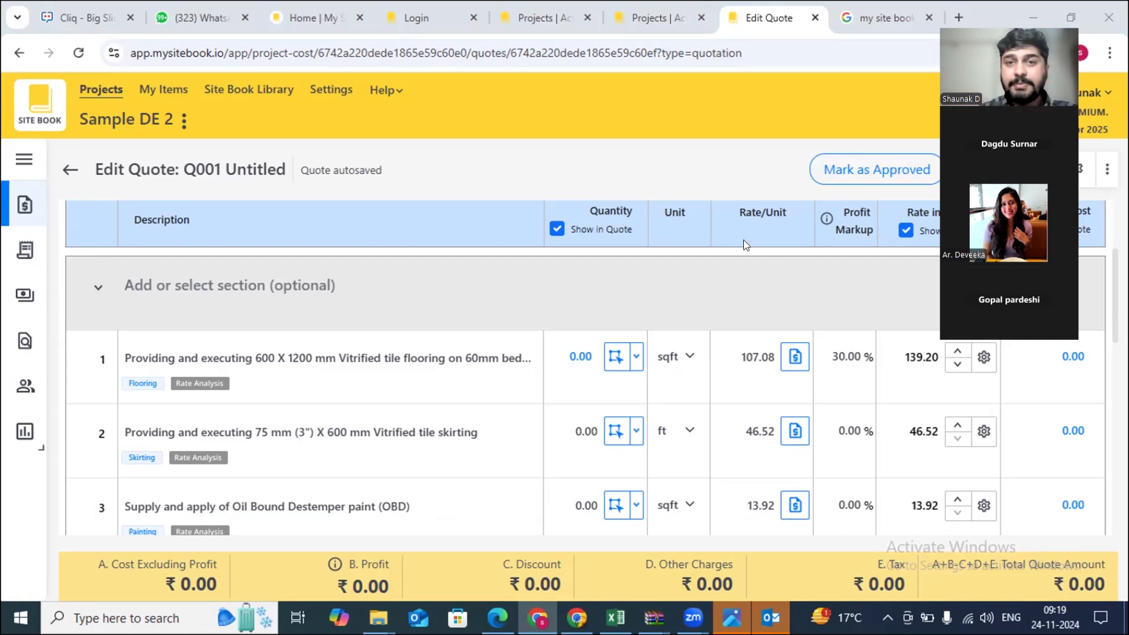
scroll(358, 228, down, 2)
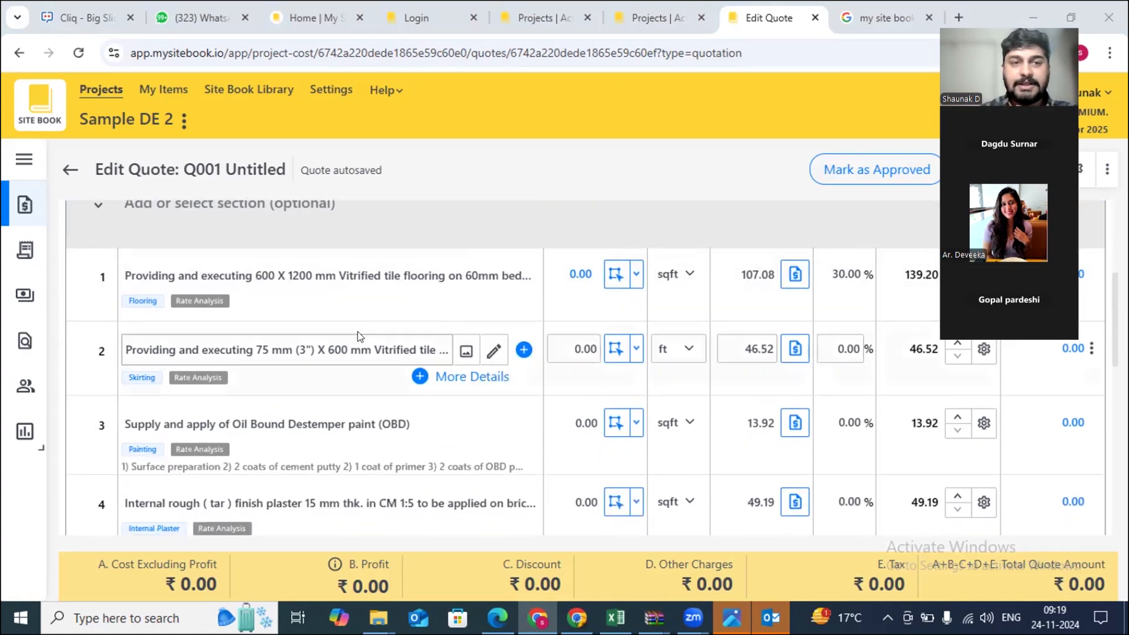
scroll(358, 332, up, 2)
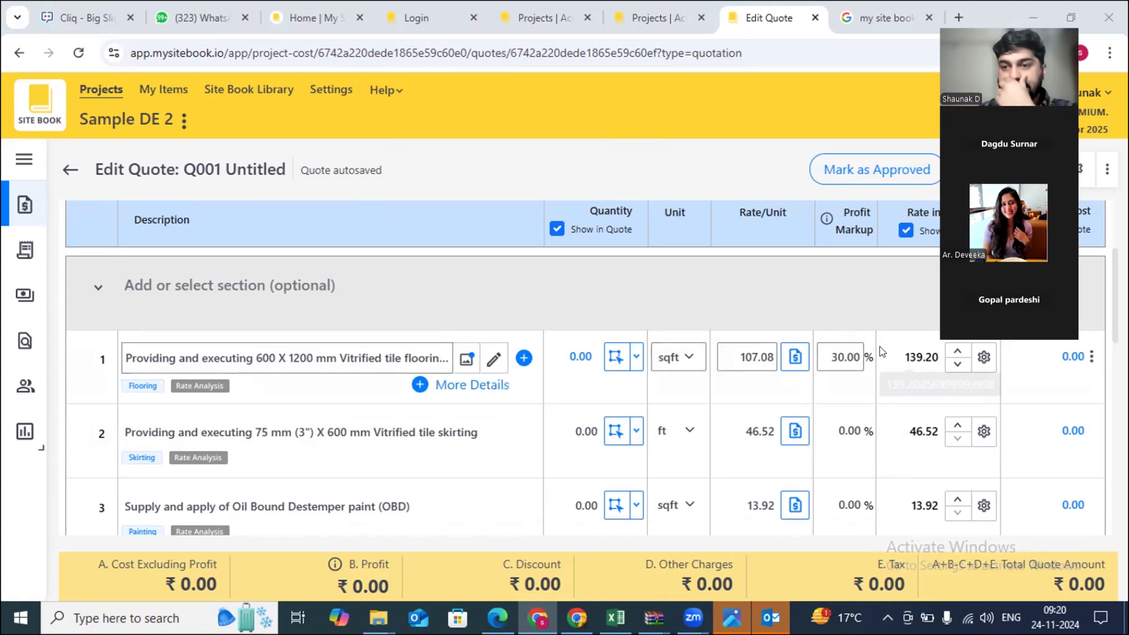
scroll(452, 416, down, 1)
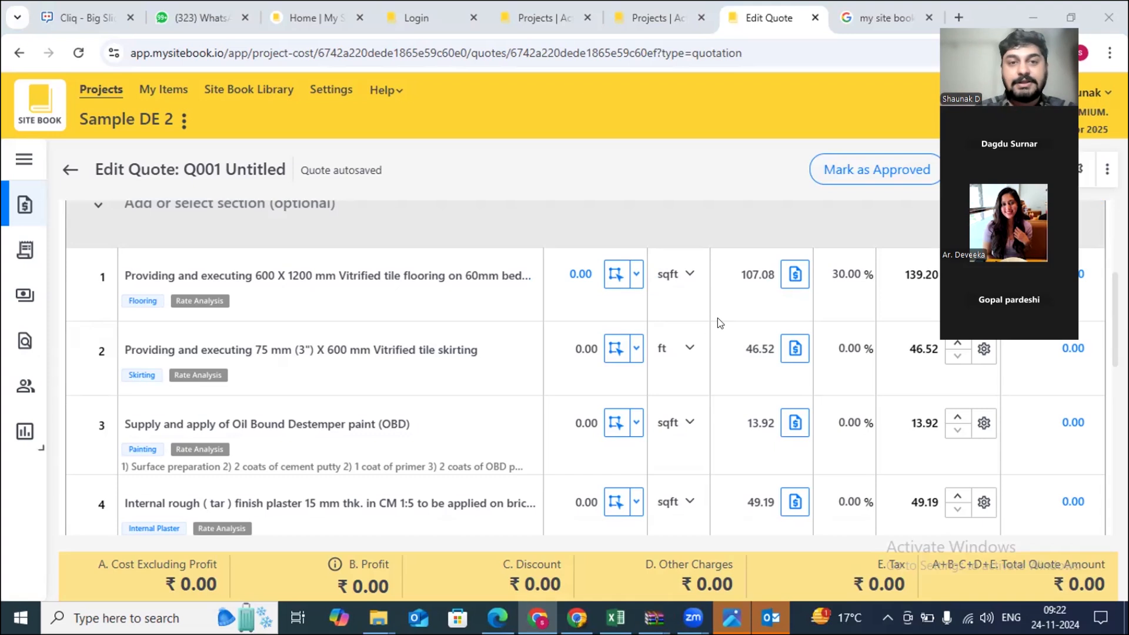
click(931, 303)
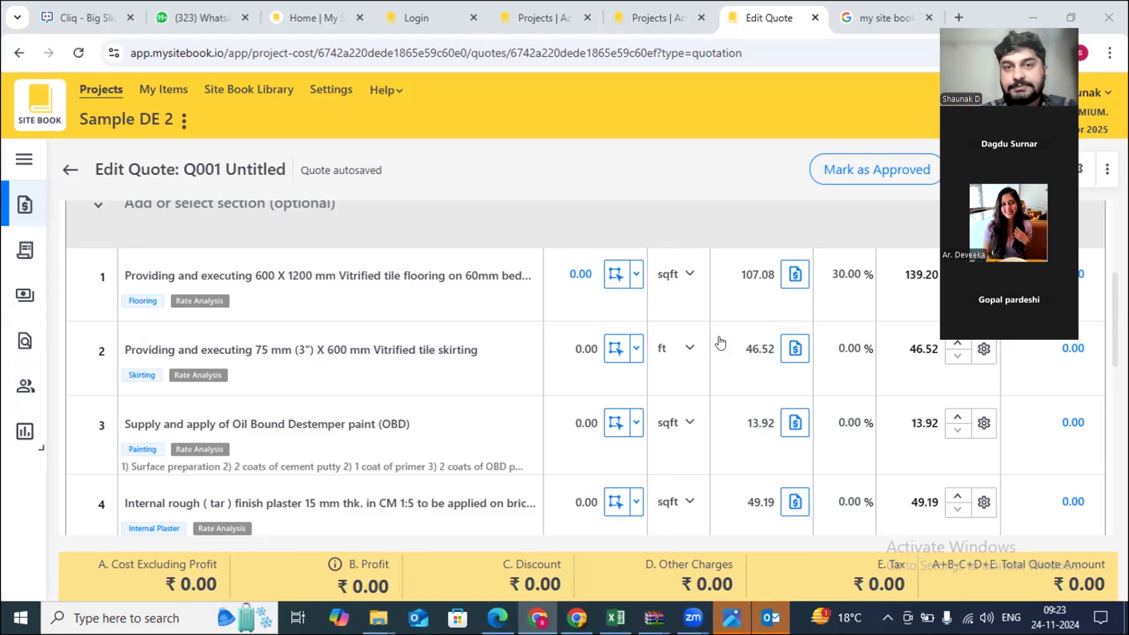
click(720, 343)
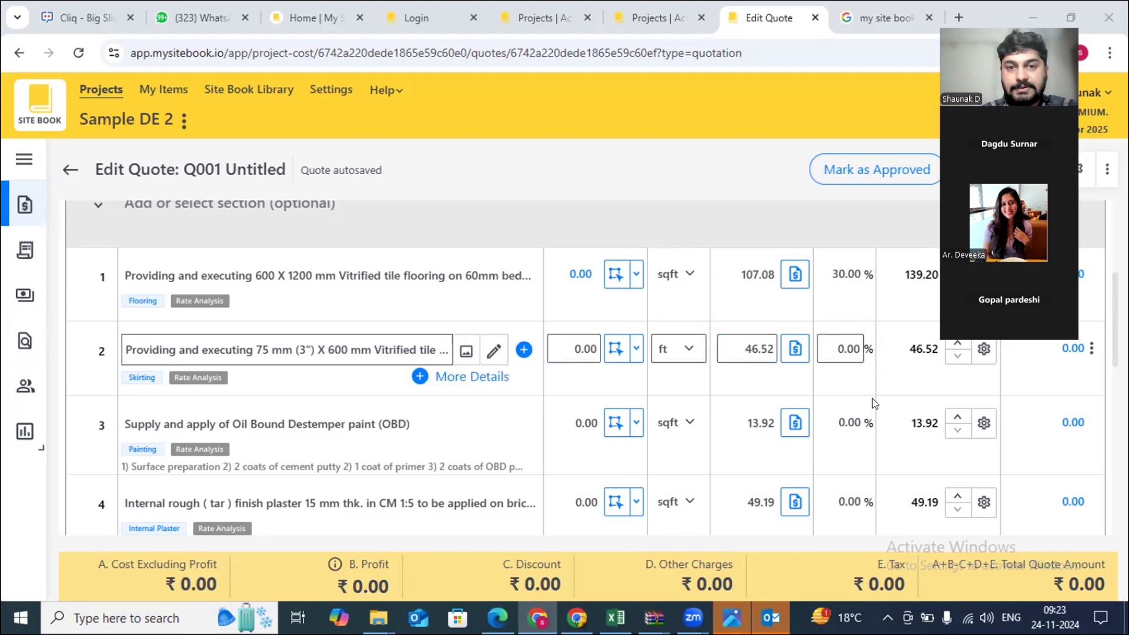
scroll(856, 311, up, 1)
click(856, 311)
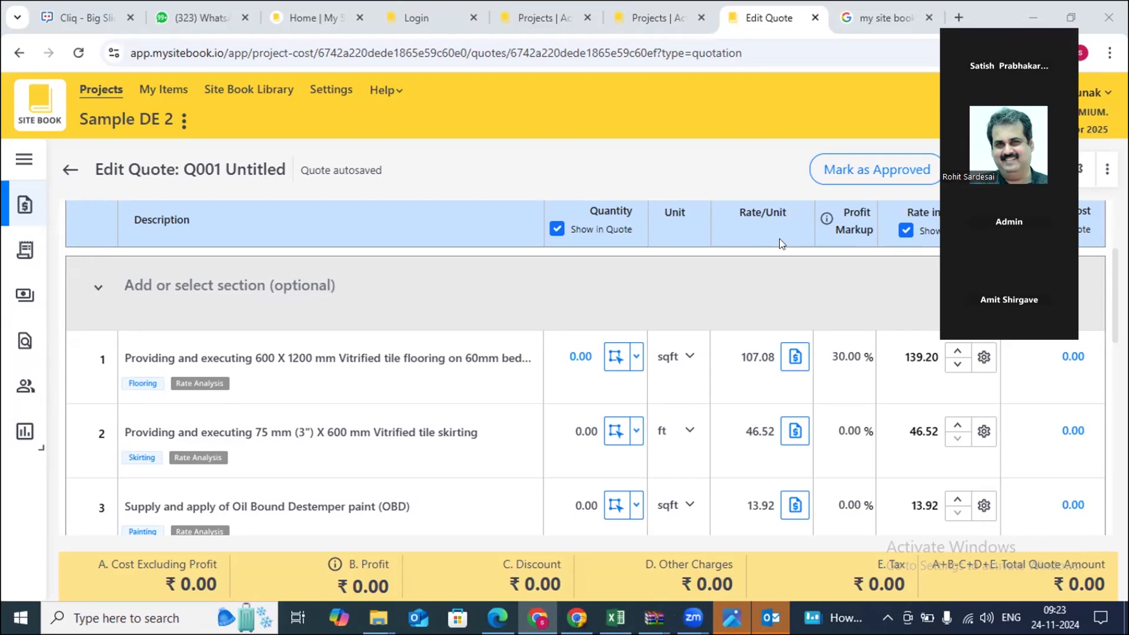
- Review the quote preview and reopen quote Q001 for editing at its item list
scroll(418, 247, down, 1)
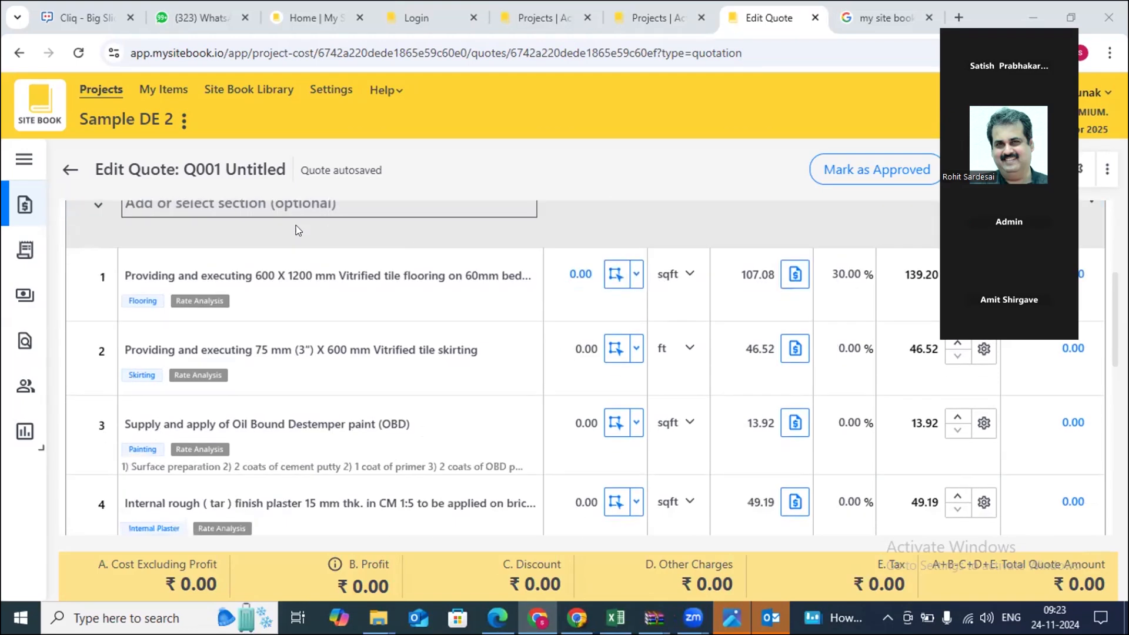
click(61, 169)
click(167, 294)
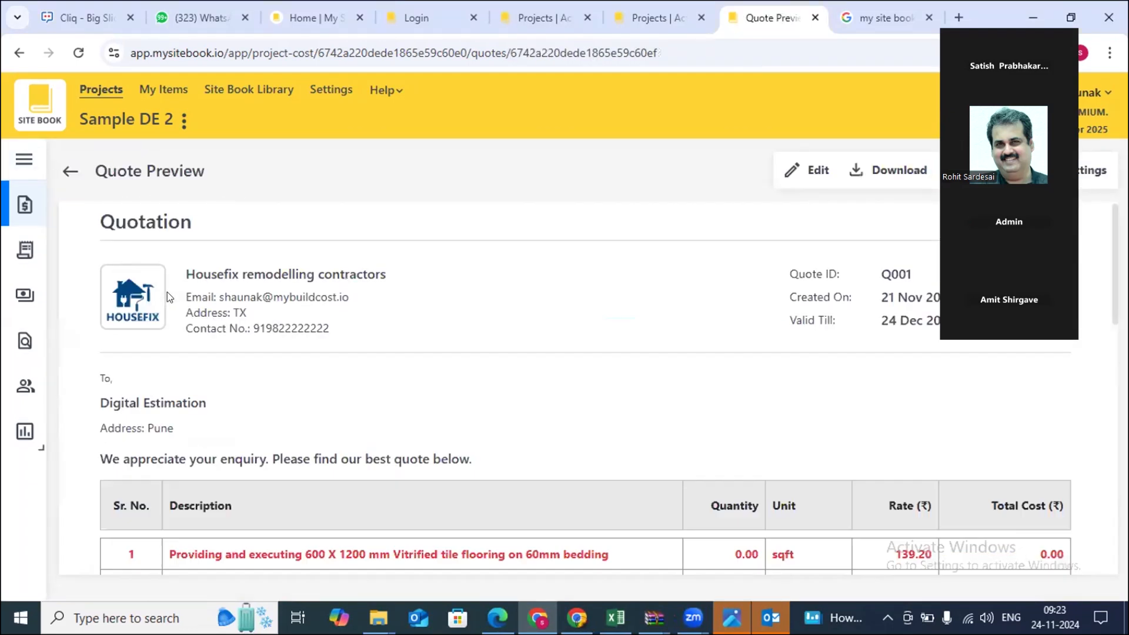
click(803, 170)
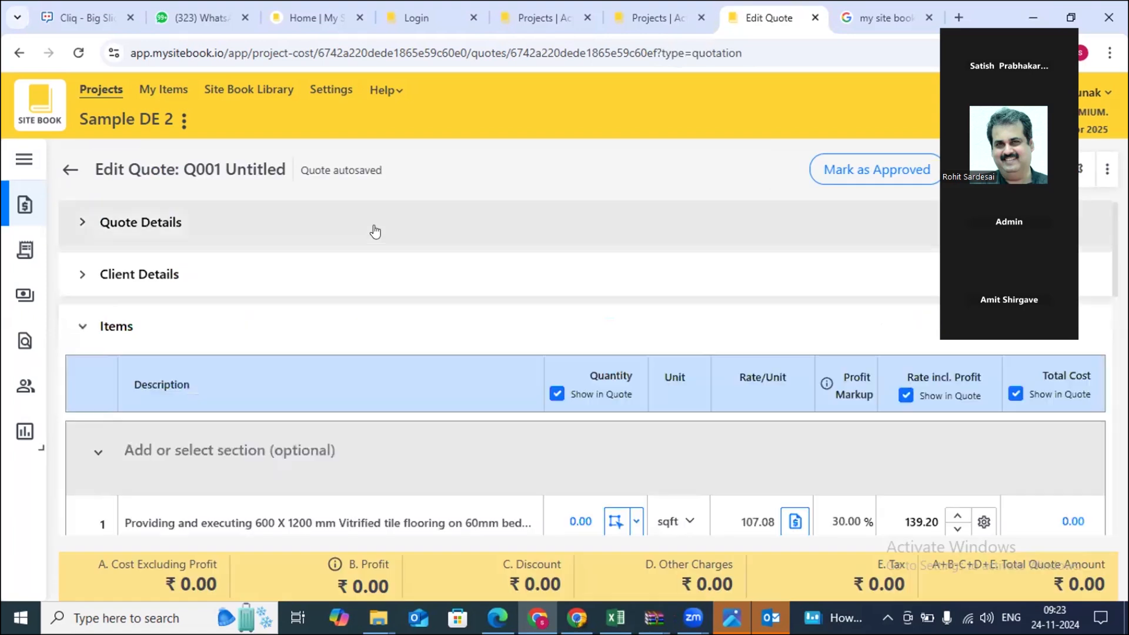
scroll(373, 229, down, 5)
scroll(501, 277, up, 2)
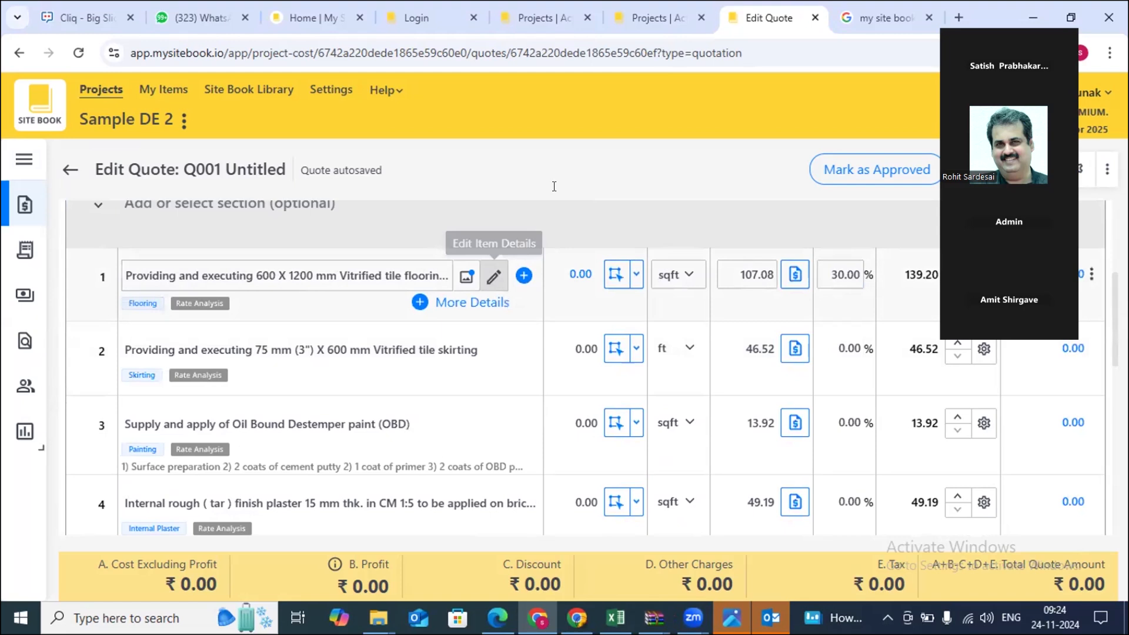
click(898, 193)
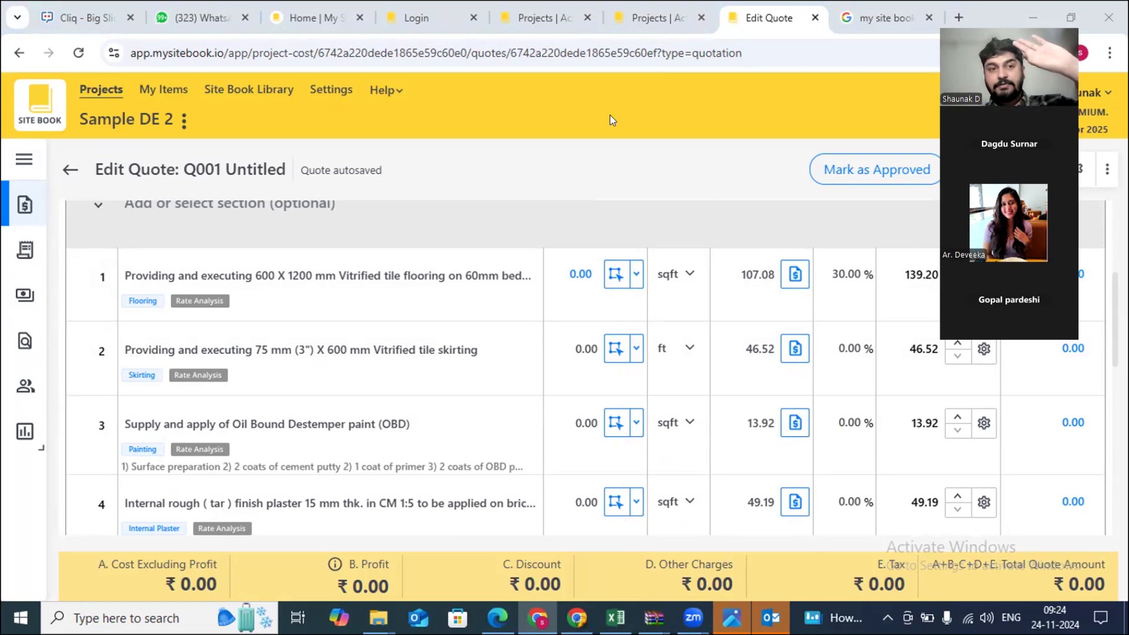
- Open the 2D take-off for the 600 x 1200 mm vitrified tile flooring item and show the drawing in full screen
mouse_move(416, 271)
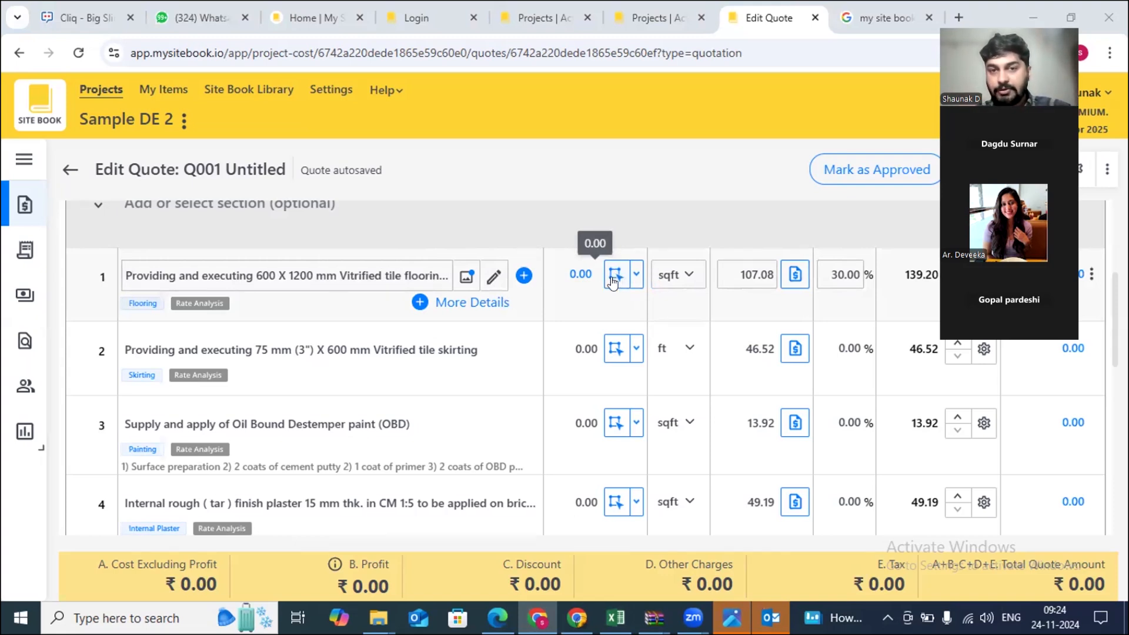
click(632, 277)
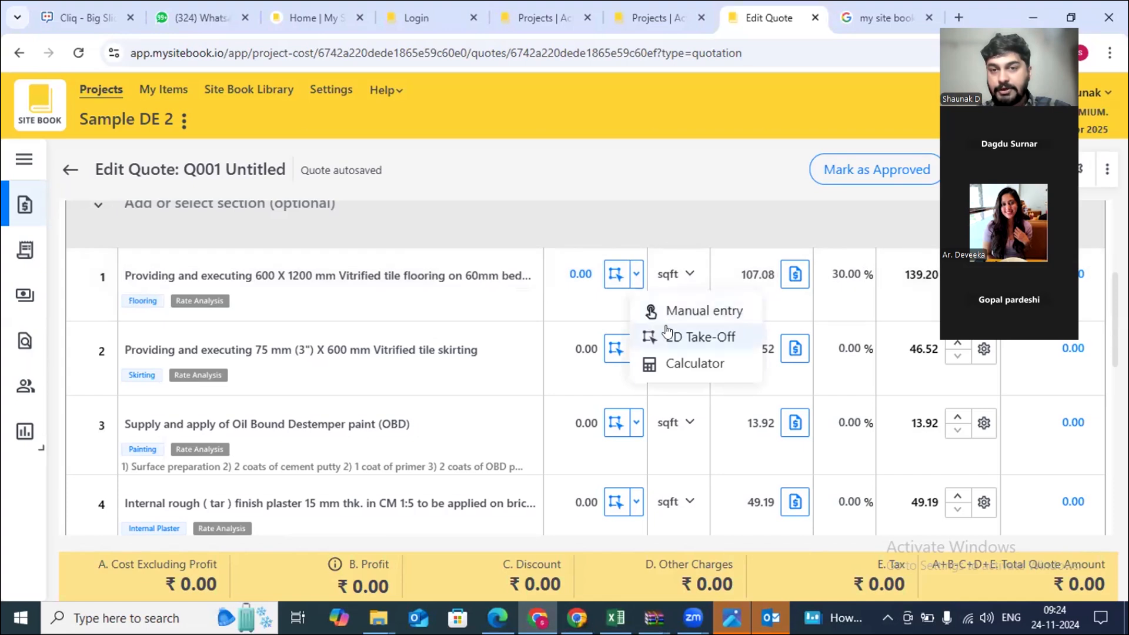
click(612, 282)
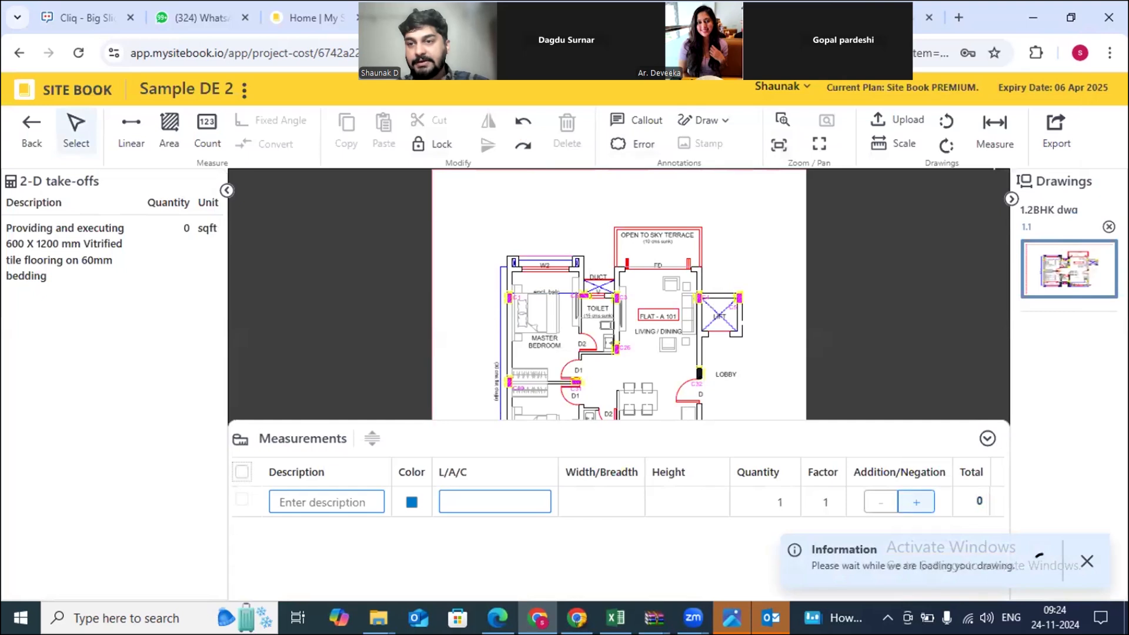
click(1110, 53)
click(1106, 420)
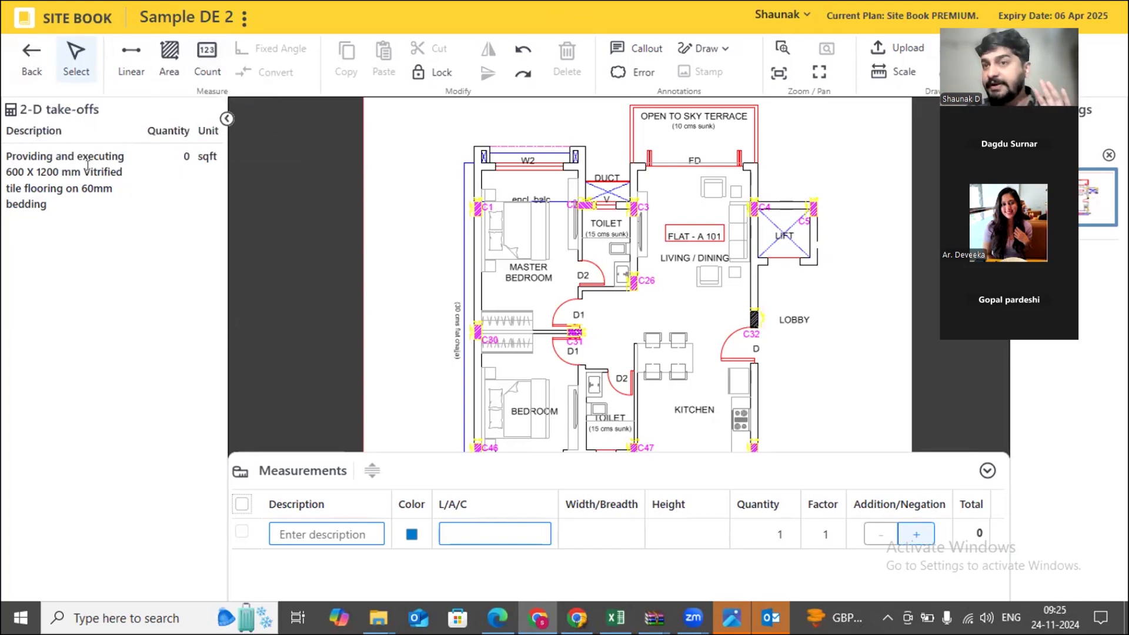
- Start an area measurement on the 2BHK drawing and collapse the take-offs and drawings panels to enlarge the plan
click(170, 56)
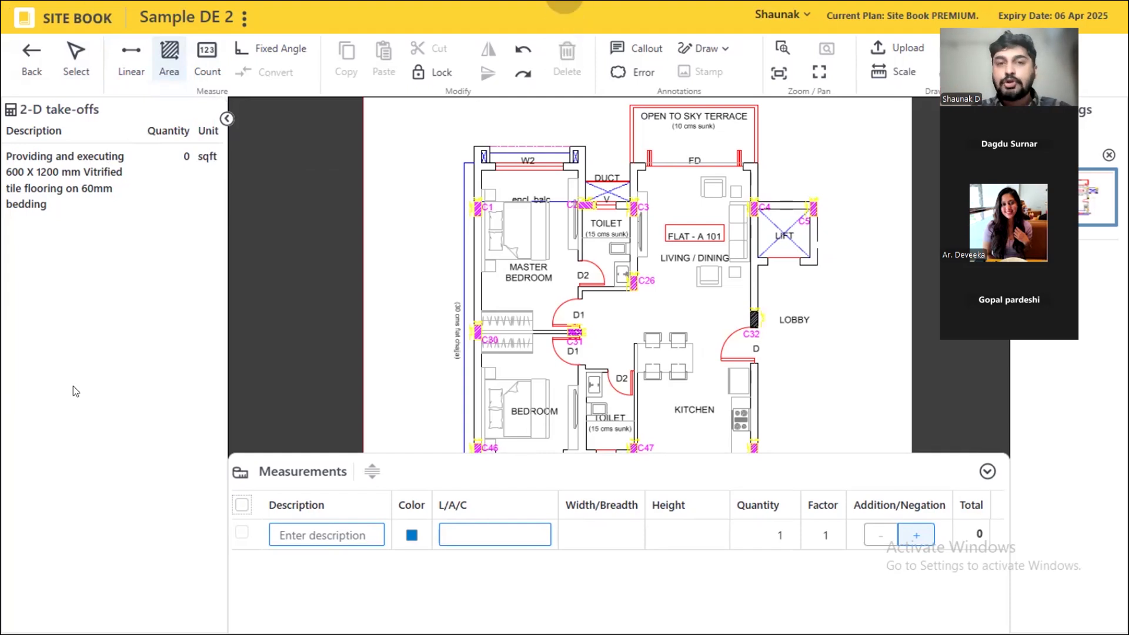
scroll(504, 308, up, 2)
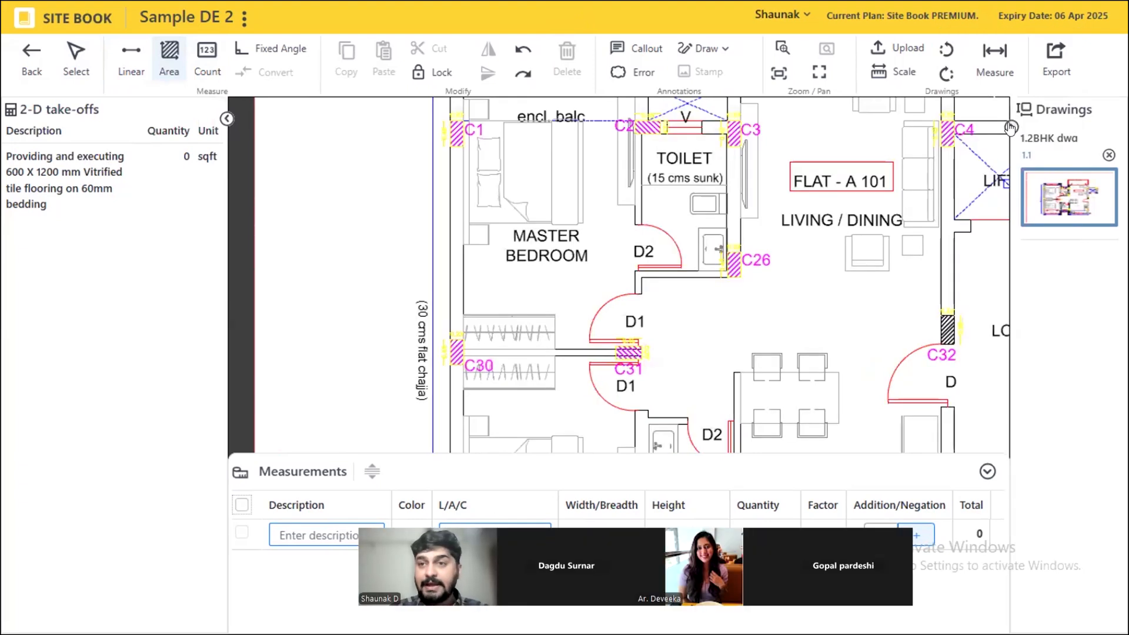
click(1012, 126)
click(227, 119)
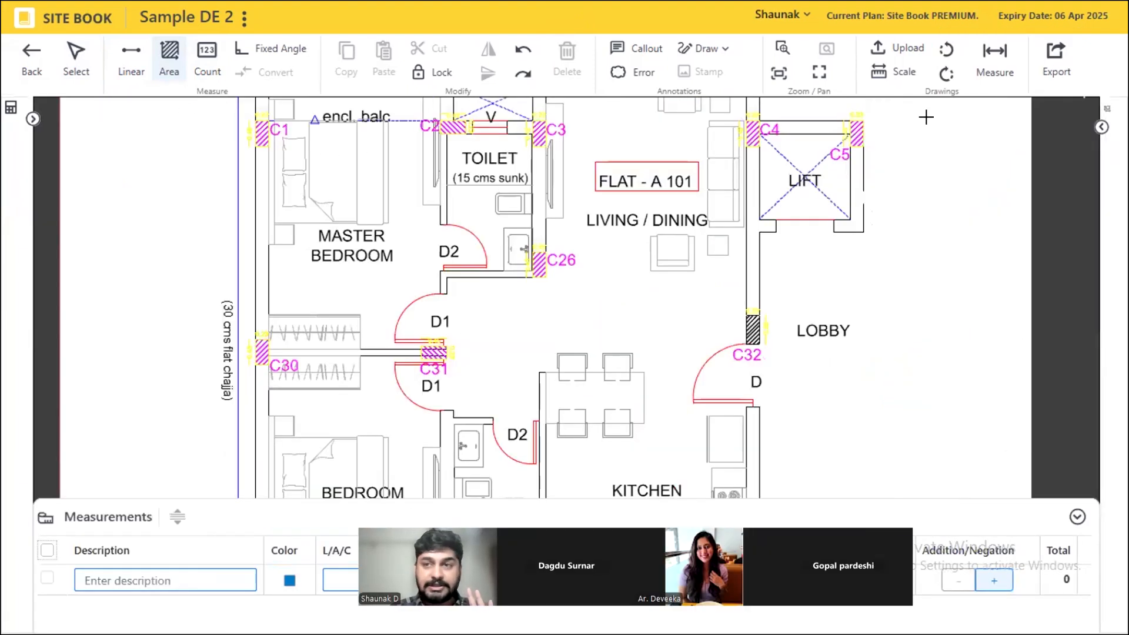
scroll(94, 303, up, 3)
scroll(440, 187, up, 1)
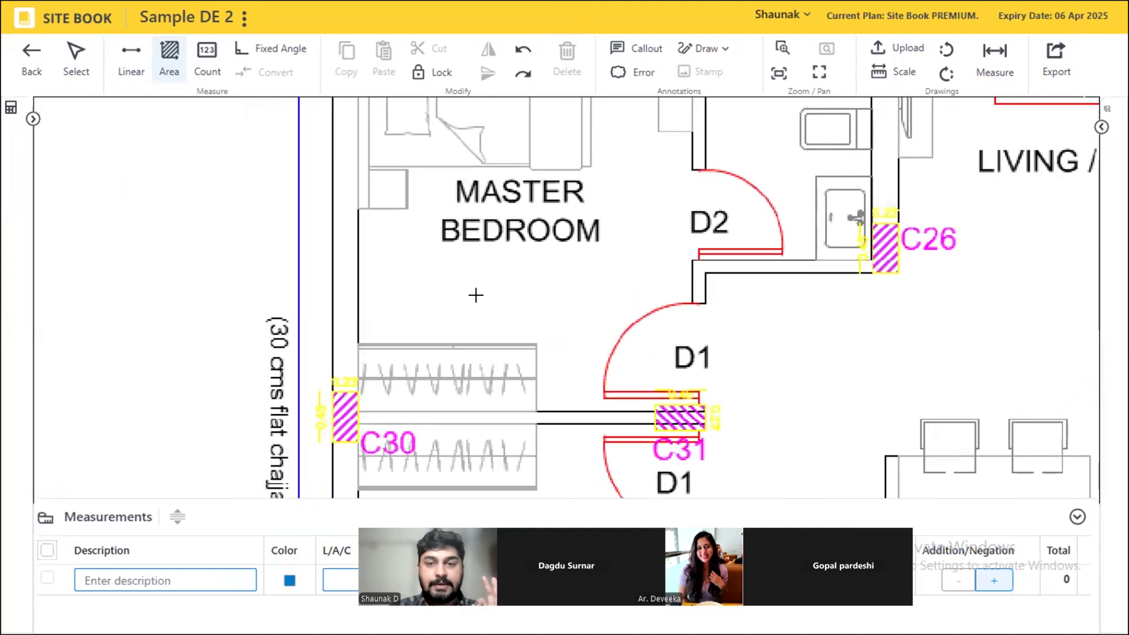
scroll(552, 386, up, 2)
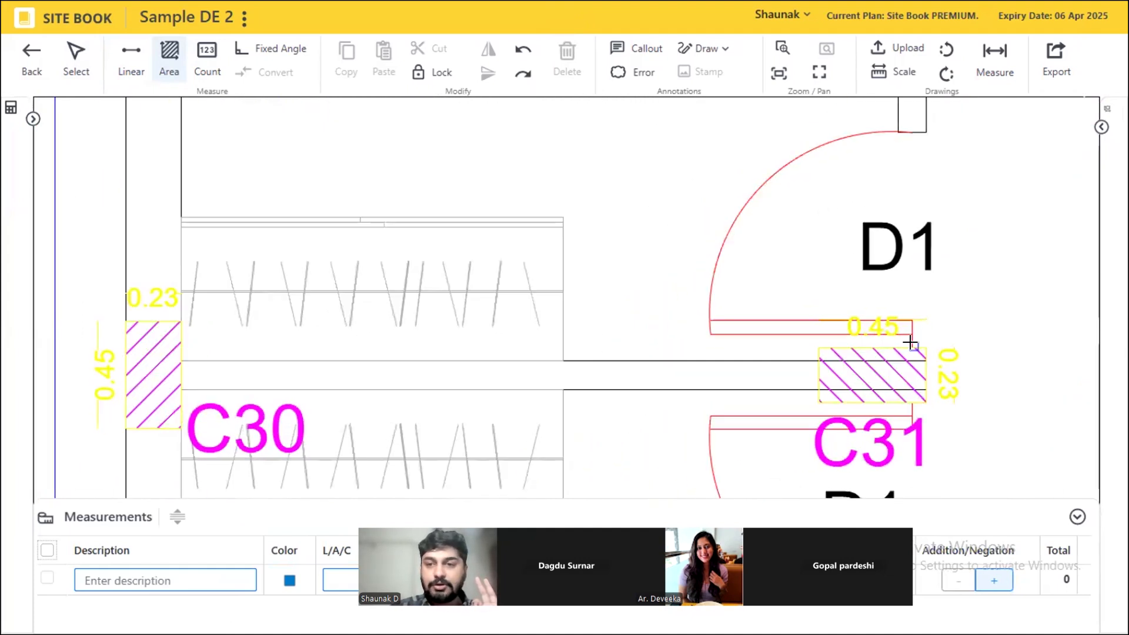
- Trace the master bedroom floor from column C31 along the wardrobe wall to C30 and up to the W2 window wall
click(916, 342)
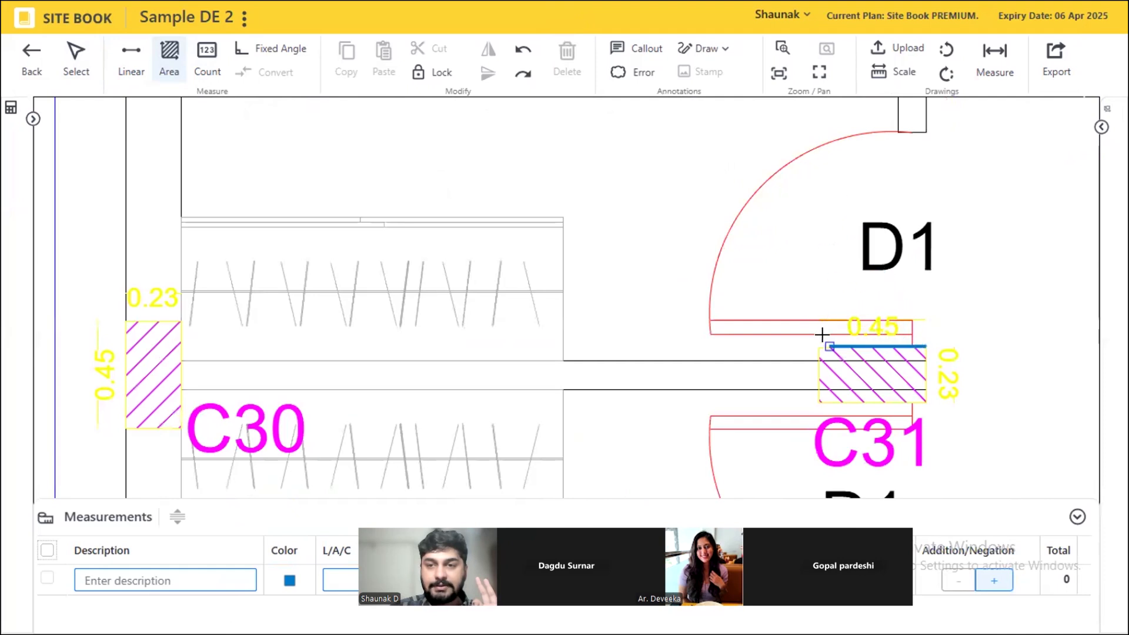
click(817, 345)
click(819, 357)
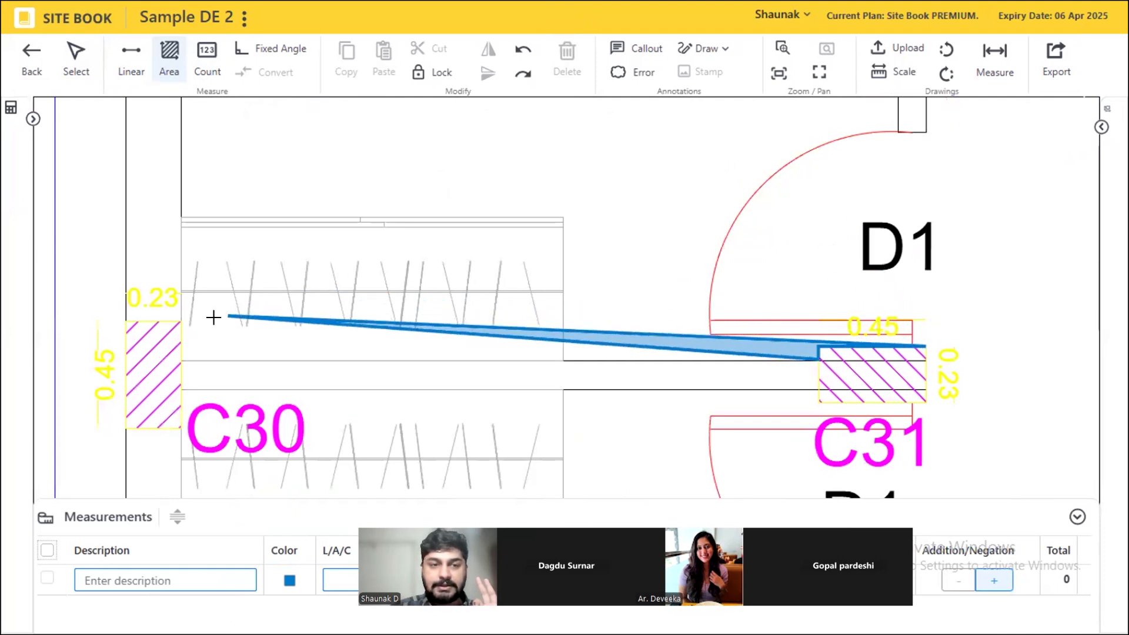
click(176, 355)
scroll(176, 355, down, 5)
scroll(242, 151, up, 4)
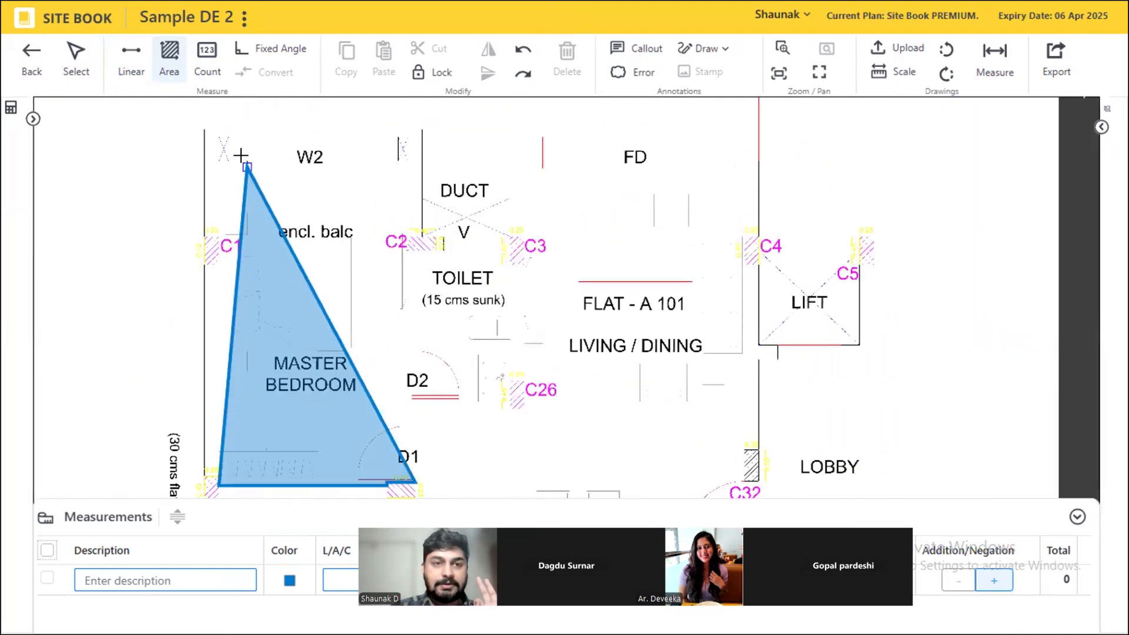
scroll(244, 152, up, 2)
click(167, 206)
scroll(371, 194, down, 4)
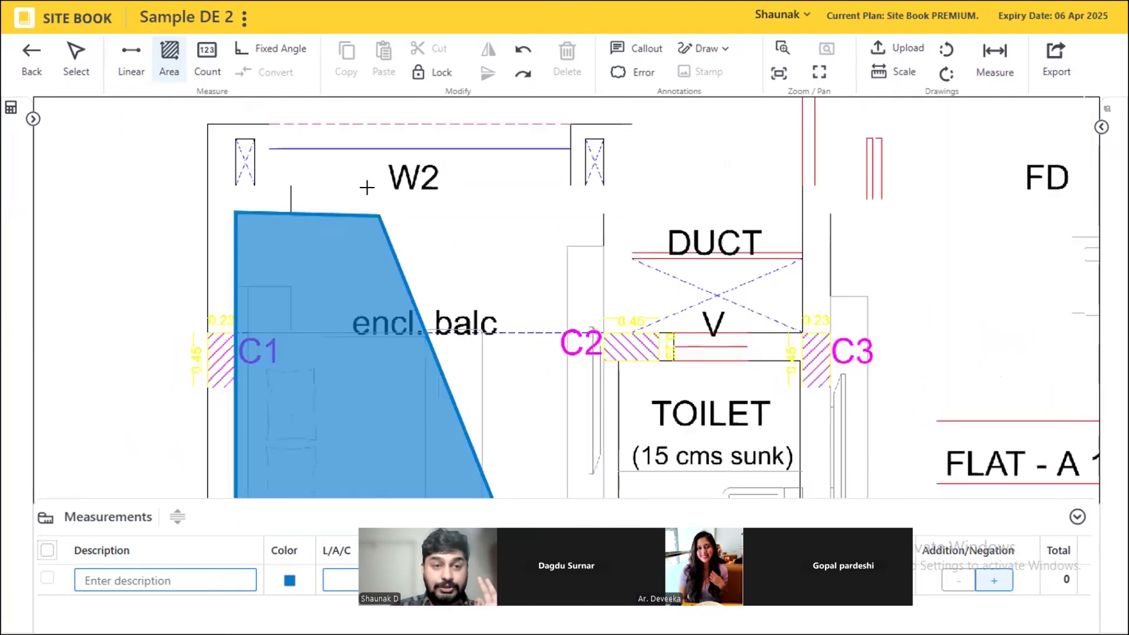
- Continue the master bedroom outline across the window wall and down to the D1 door jamb, and close the area
scroll(366, 163, down, 4)
scroll(366, 162, up, 4)
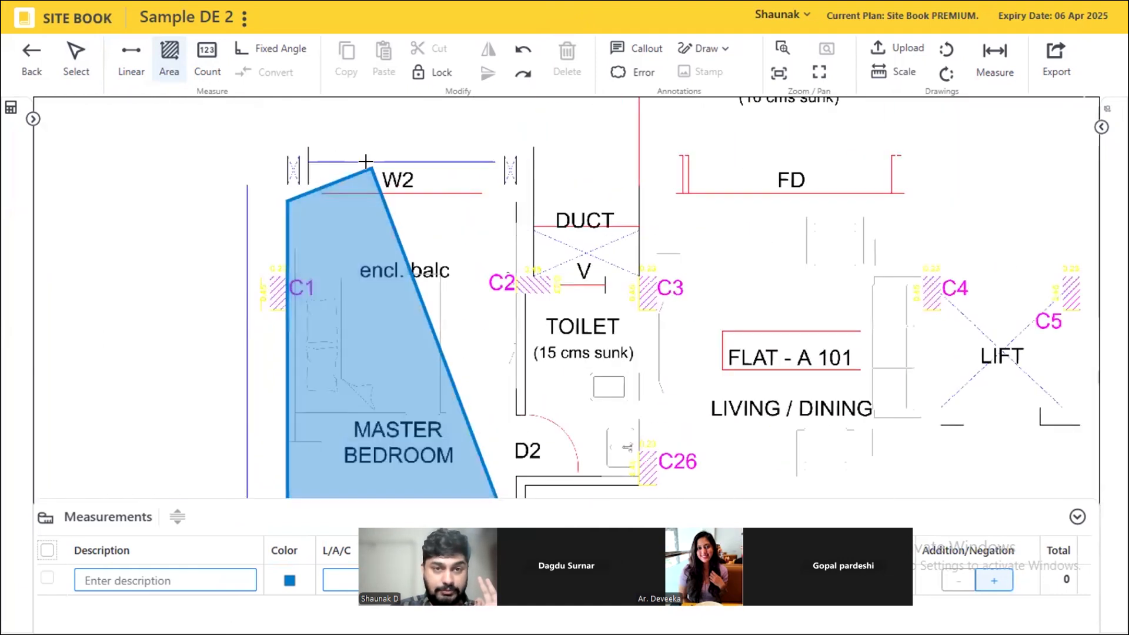
scroll(366, 162, down, 2)
scroll(366, 161, up, 5)
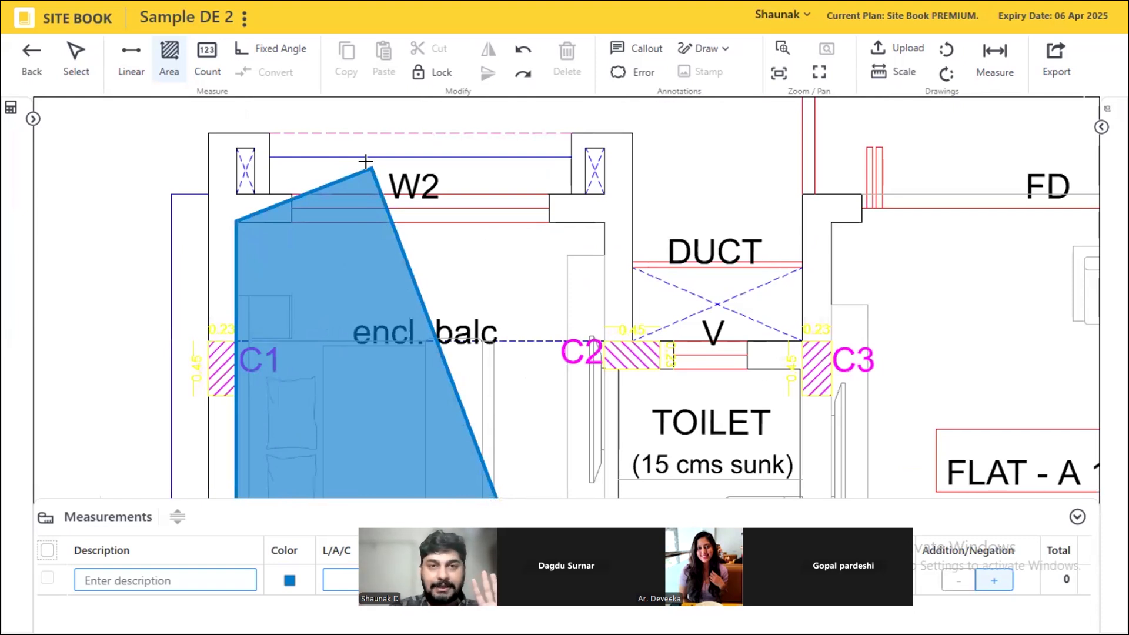
mouse_move(394, 159)
mouse_down()
mouse_move(431, 129)
mouse_move(529, 222)
mouse_move(487, 209)
mouse_move(413, 141)
mouse_move(468, 280)
mouse_move(488, 191)
mouse_move(504, 186)
mouse_up()
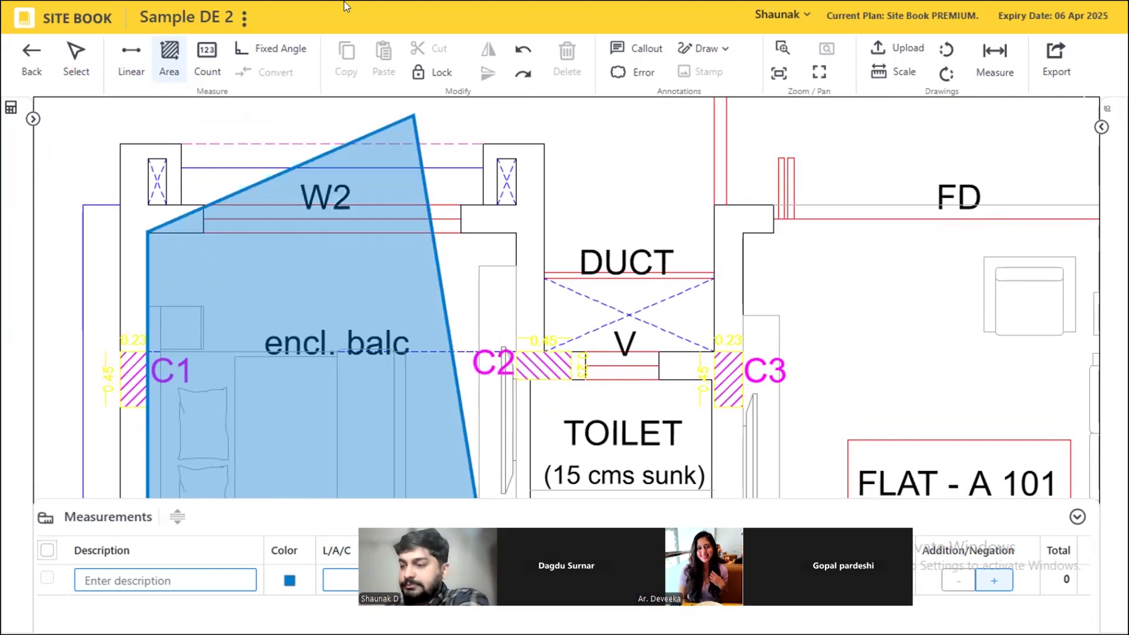
mouse_move(508, 233)
mouse_down()
mouse_move(265, 149)
mouse_move(582, 262)
mouse_move(552, 144)
mouse_move(481, 145)
mouse_up()
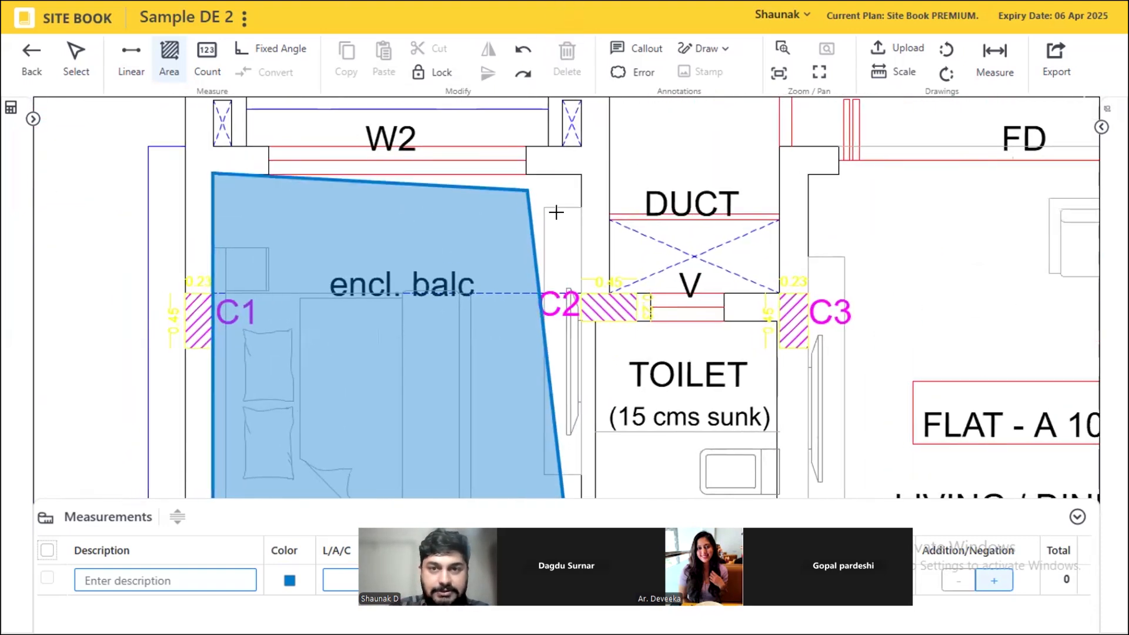
click(582, 172)
scroll(569, 133, down, 2)
scroll(542, 119, down, 3)
scroll(535, 262, up, 5)
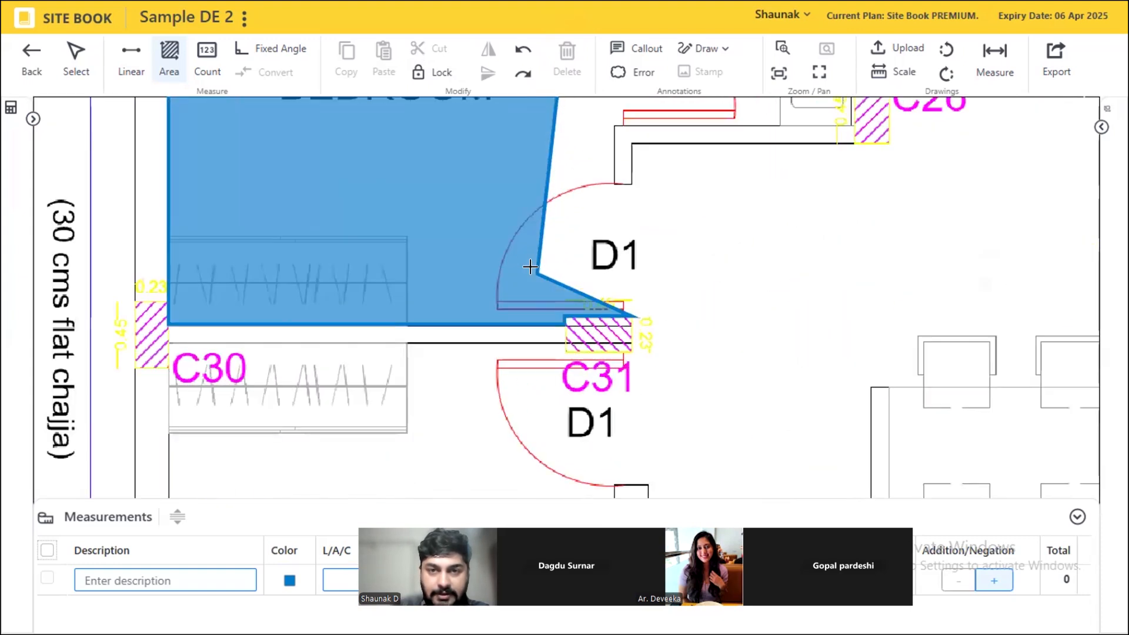
click(615, 183)
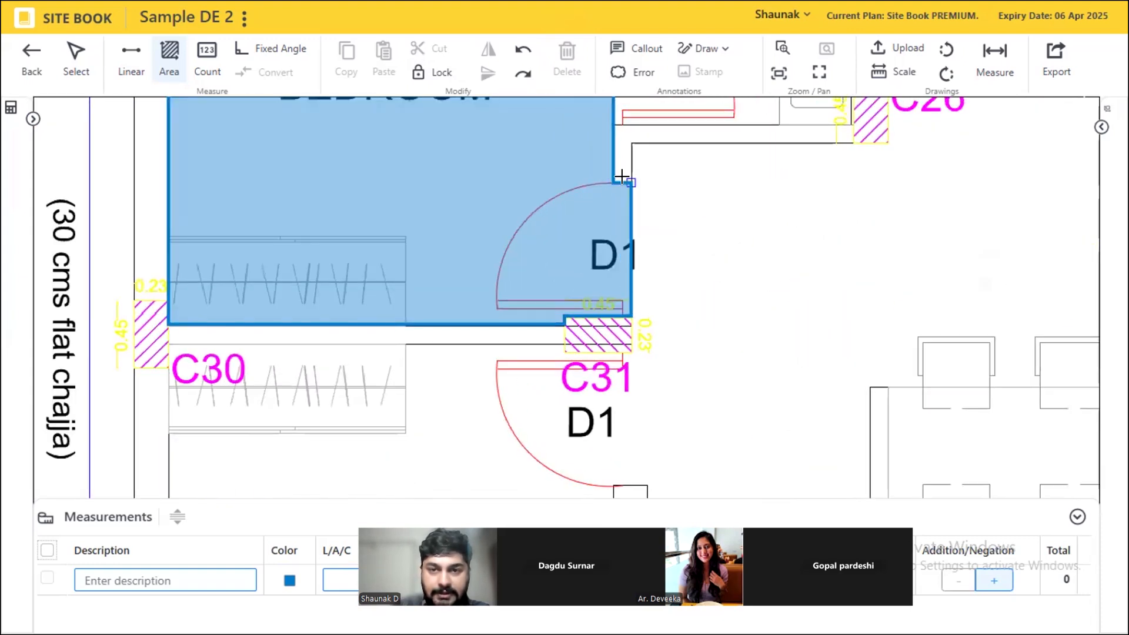
click(622, 178)
key(Escape)
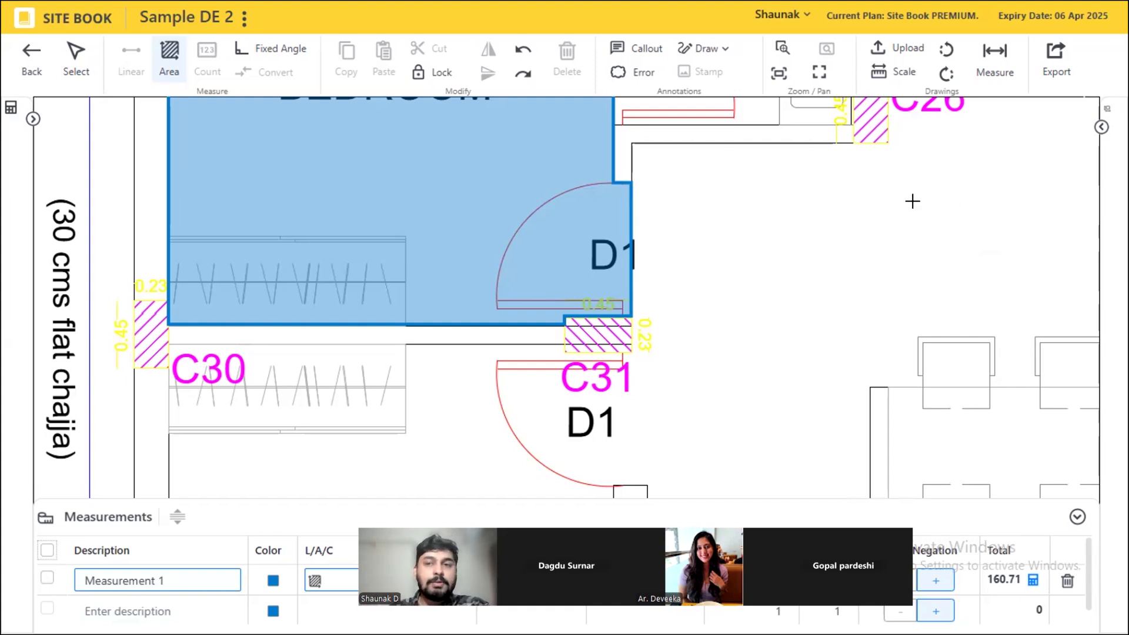
click(792, 311)
click(776, 219)
click(945, 191)
click(987, 321)
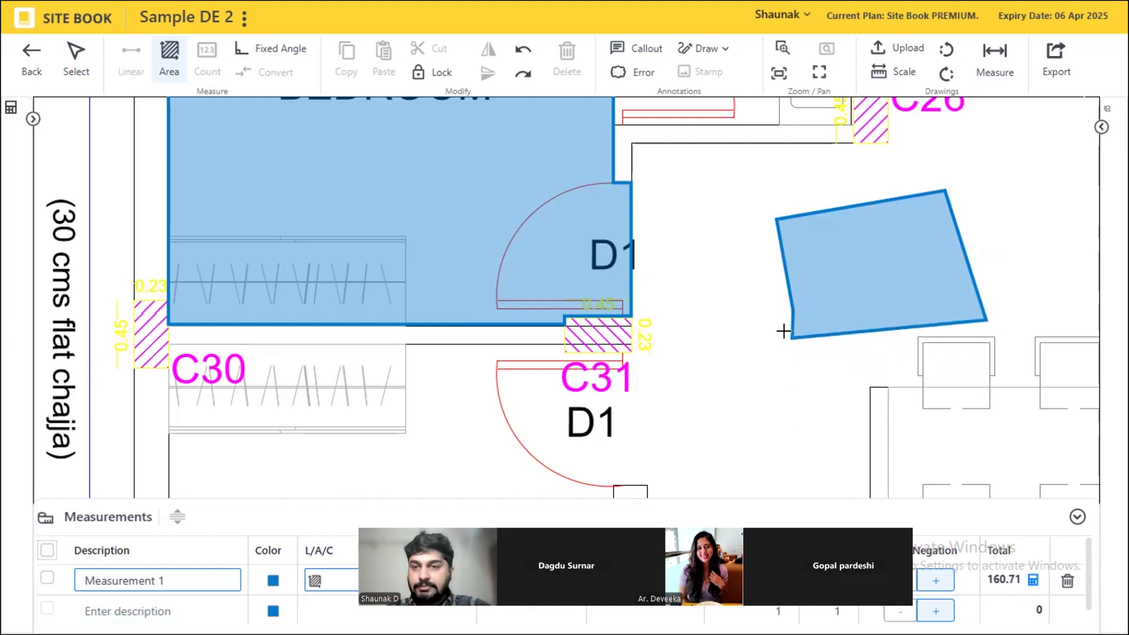
key(Escape)
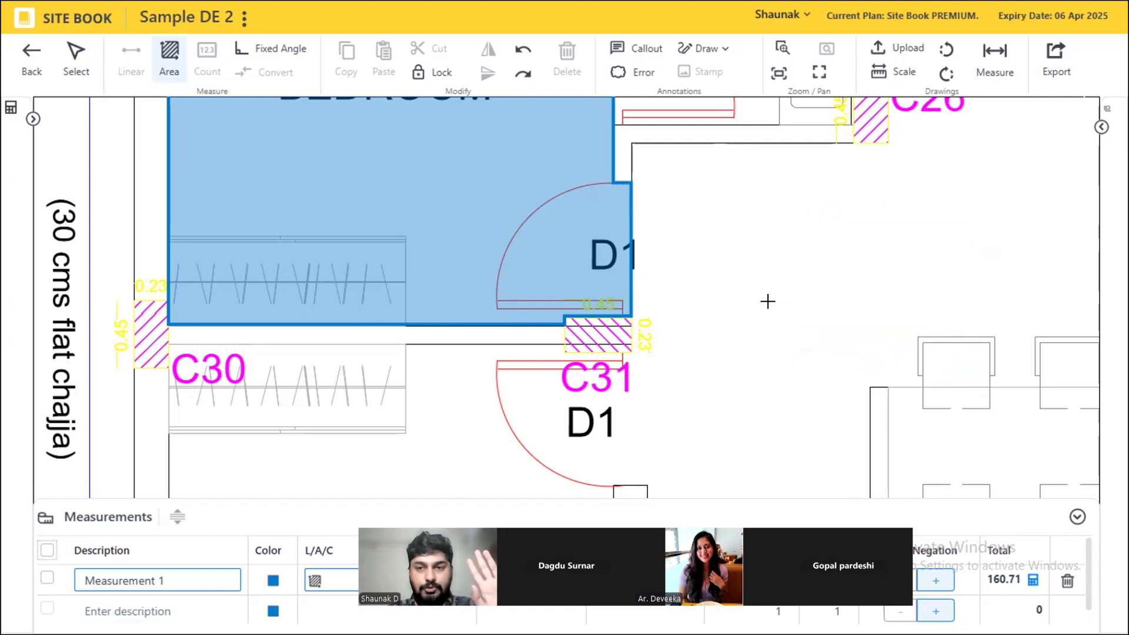
- Draw a five-sided sample area in the open space between door D1 and the dining table
click(770, 315)
click(769, 263)
click(959, 190)
click(898, 407)
double_click(836, 403)
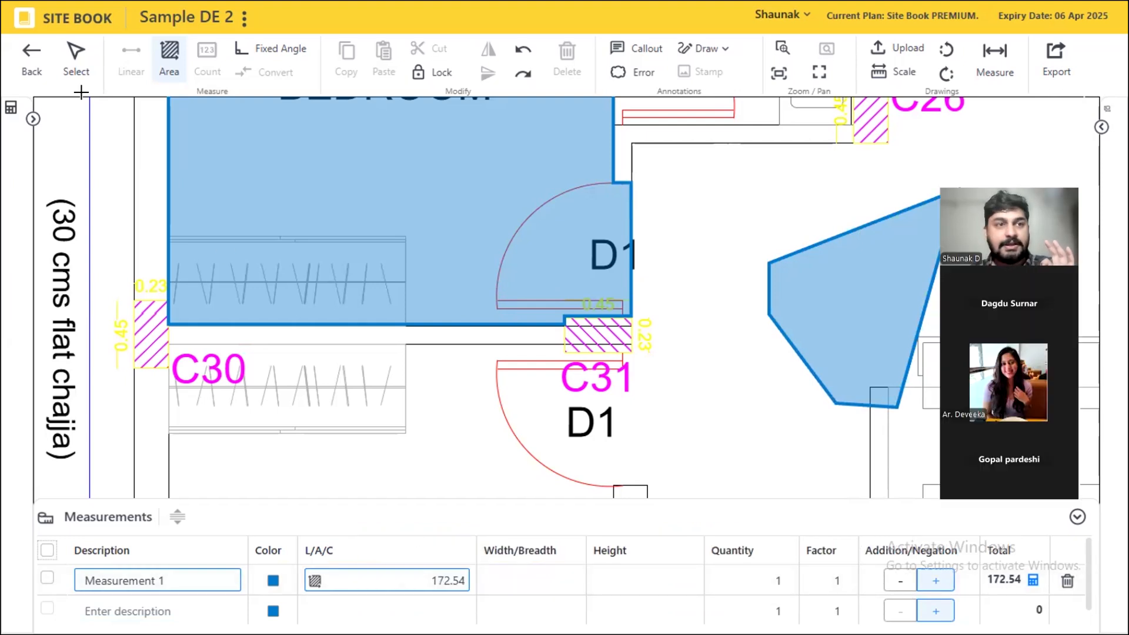
- Delete the five-sided sample area near the dining table
click(76, 56)
click(812, 293)
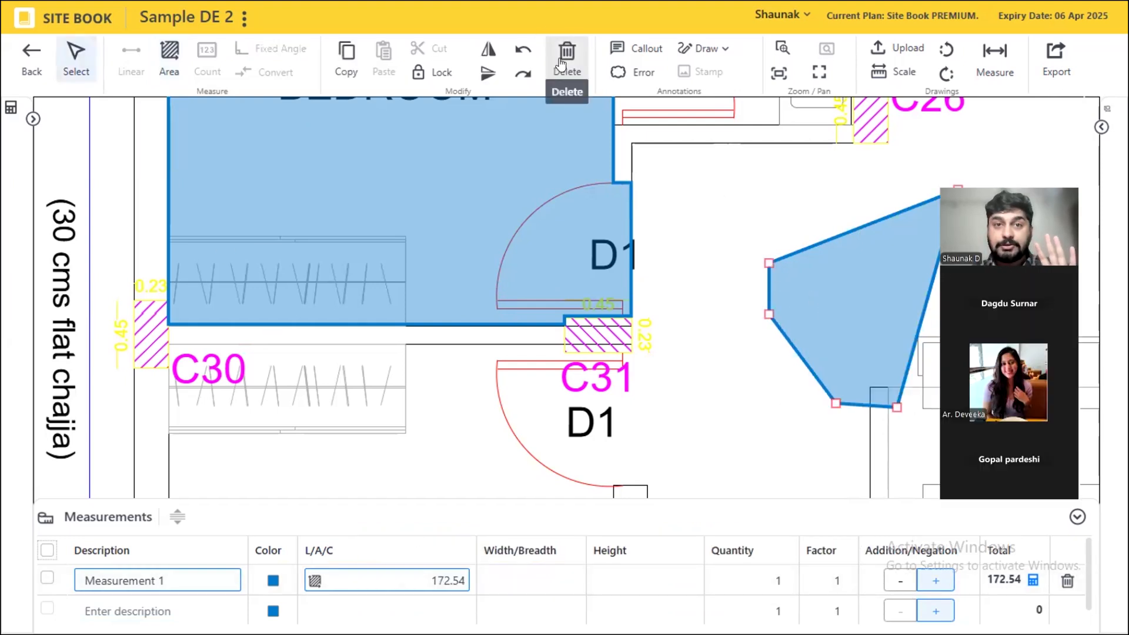
click(561, 64)
click(629, 358)
- Start an area outline of the bedroom below the master bedroom, from the wall end beside FD1 across to column C46
scroll(647, 176, down, 3)
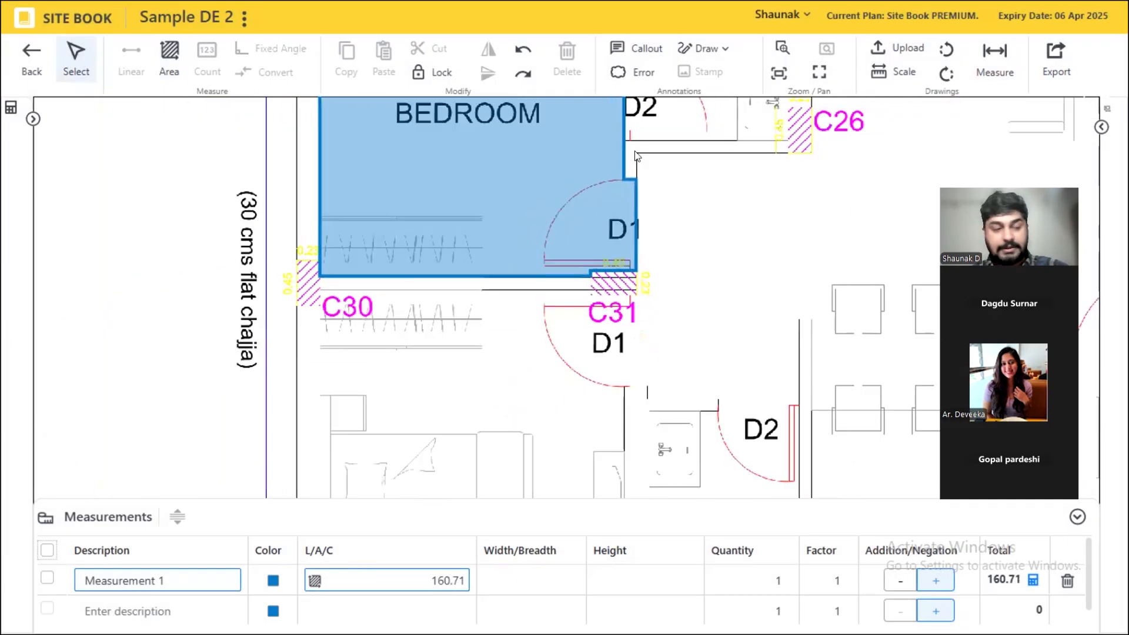
scroll(634, 151, down, 1)
scroll(630, 167, down, 7)
drag(626, 166, 625, 451)
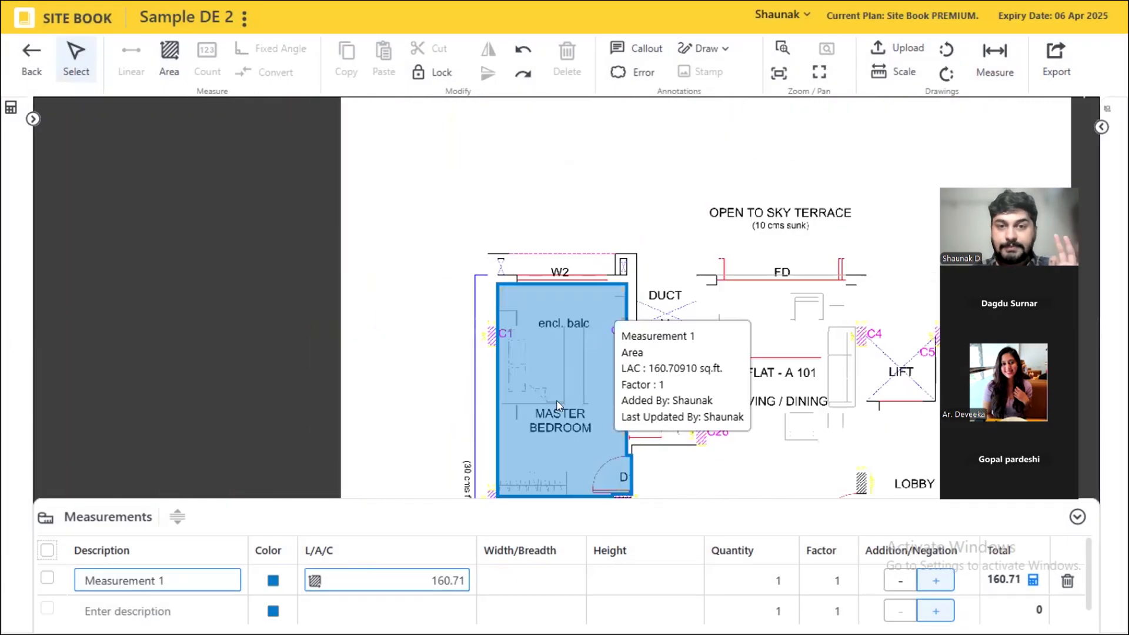
scroll(733, 353, down, 3)
scroll(627, 453, up, 5)
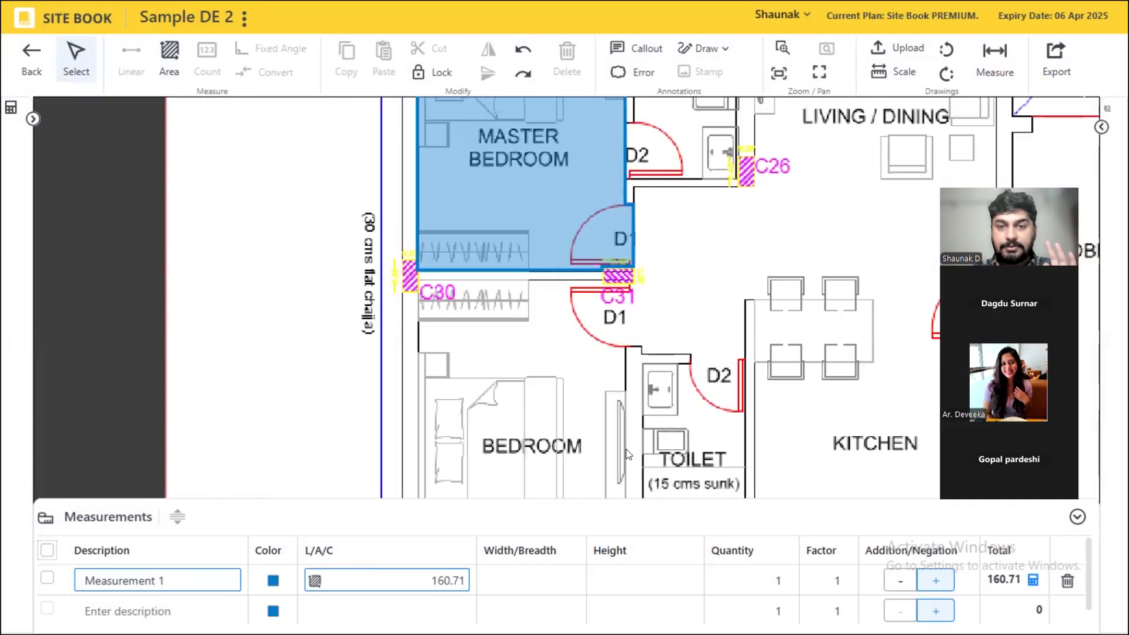
scroll(626, 454, up, 4)
drag(588, 435, 584, 344)
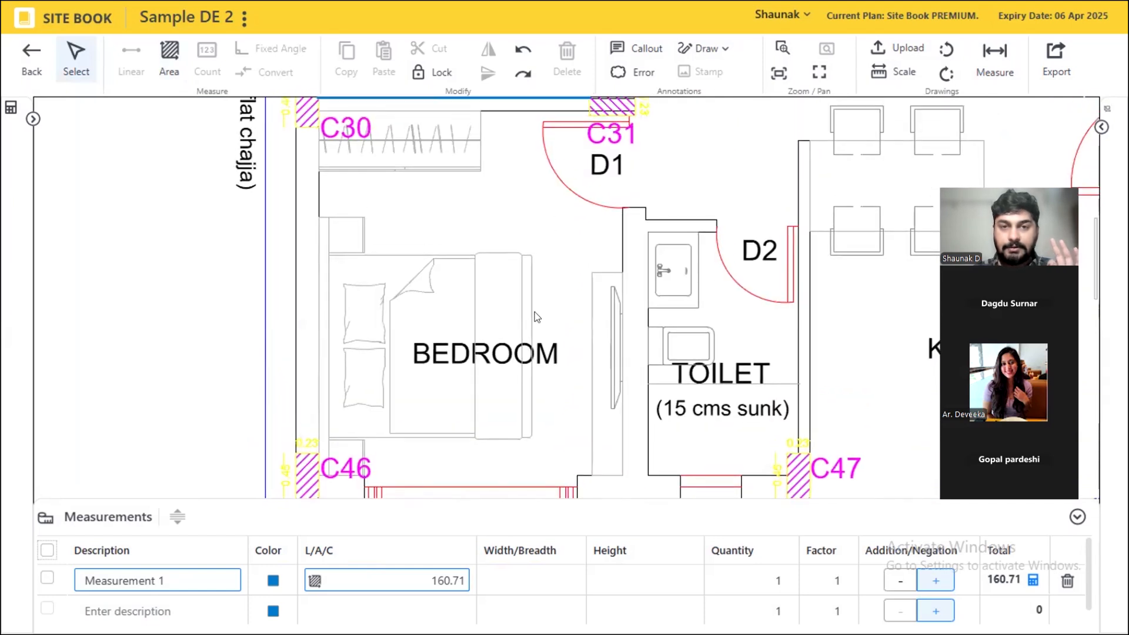
click(168, 57)
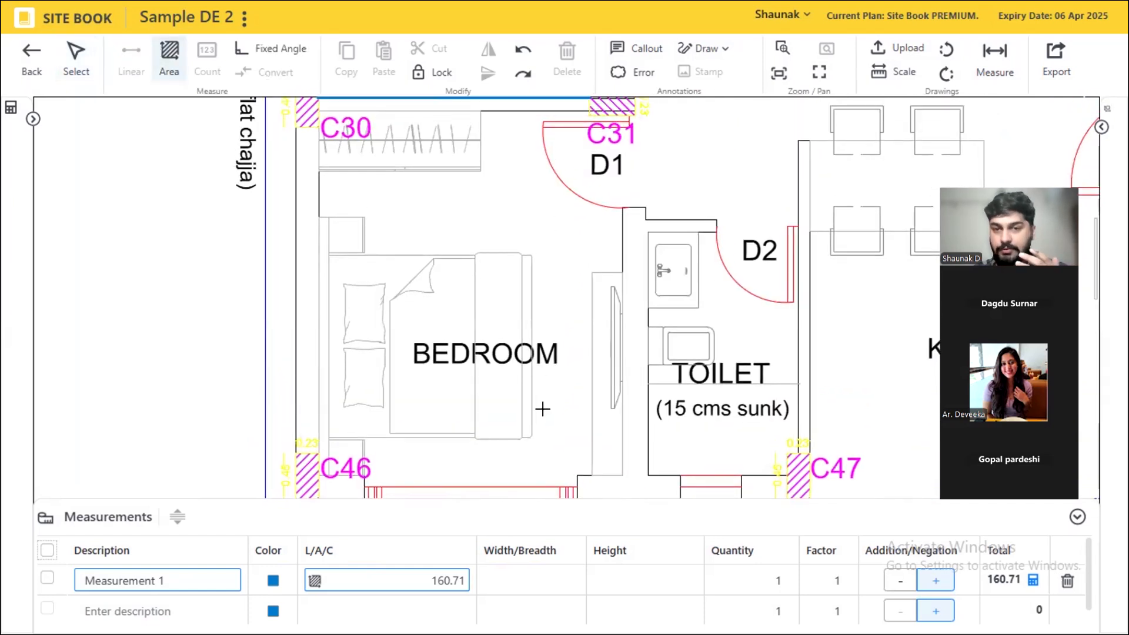
click(612, 472)
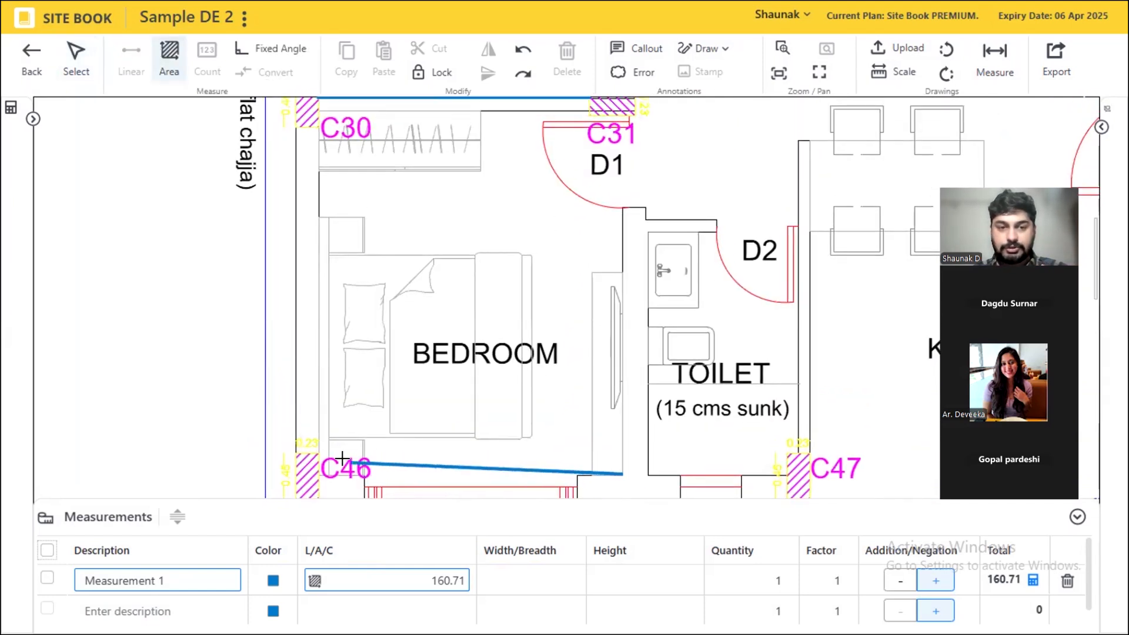
click(315, 468)
- Place rough outline points off the bedroom walls, near the wardrobe, below C30 and beside door D1
click(334, 170)
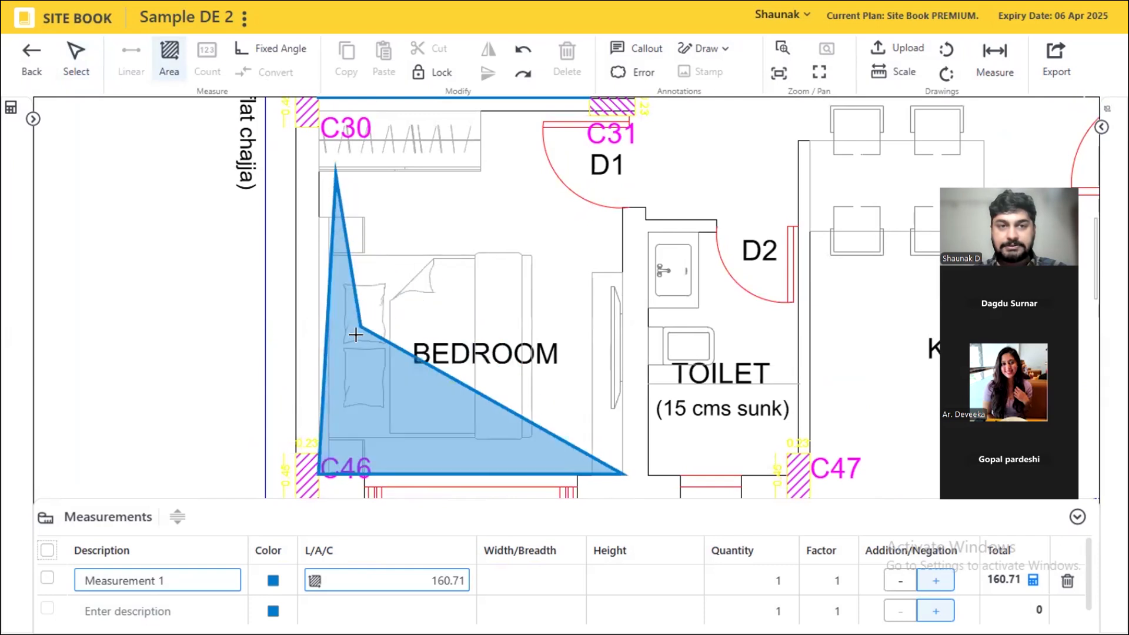
scroll(356, 358, down, 3)
scroll(347, 218, up, 3)
click(322, 196)
click(524, 224)
click(543, 290)
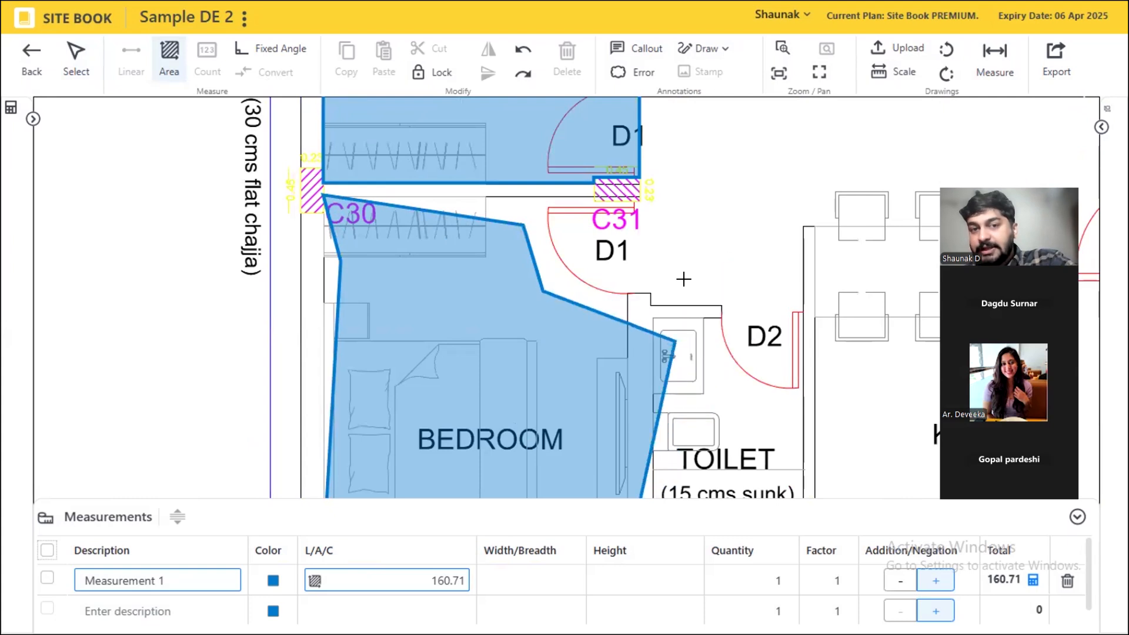
- Undo the placed outline points one by one back to the bedroom's starting corner near FD1
key(ctrl+z)
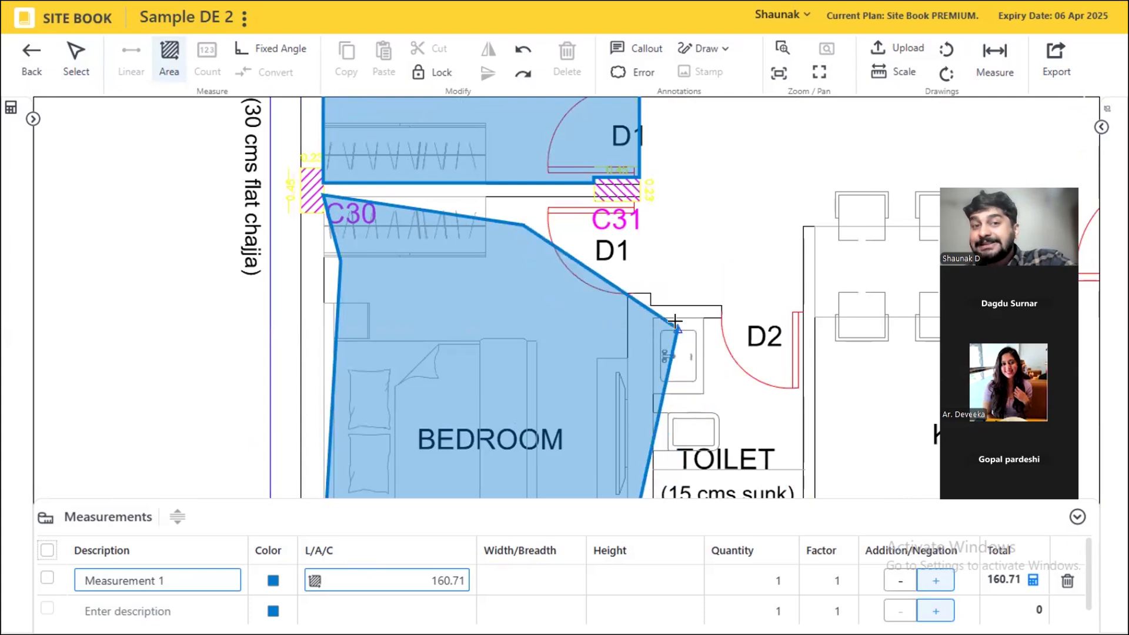
key(ctrl+z)
key(ctrl+z)
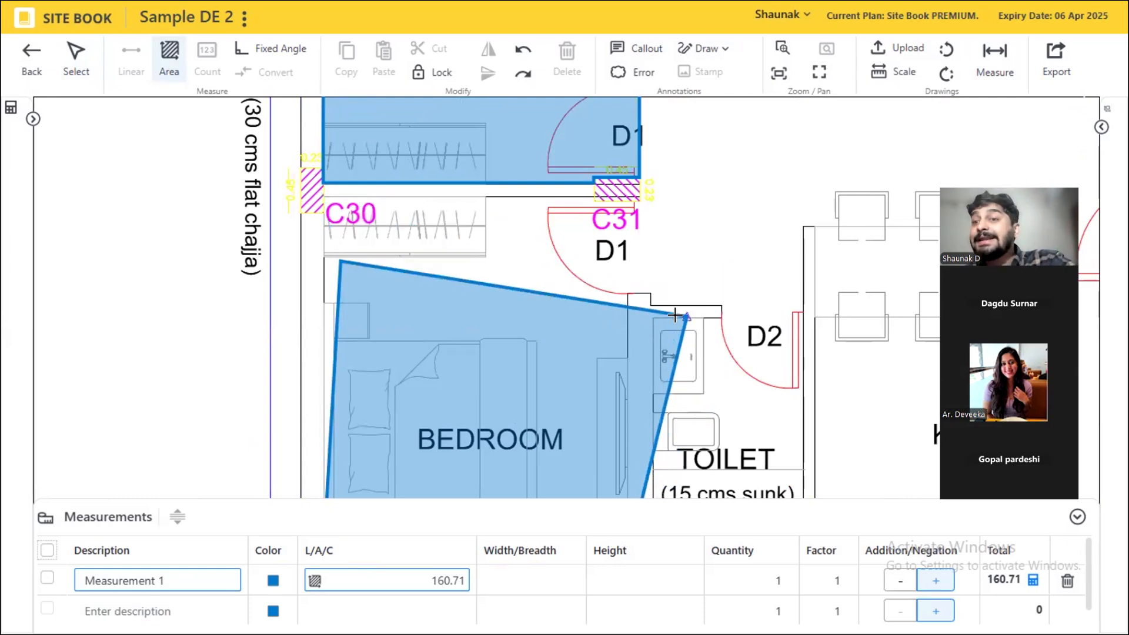
key(ctrl+z)
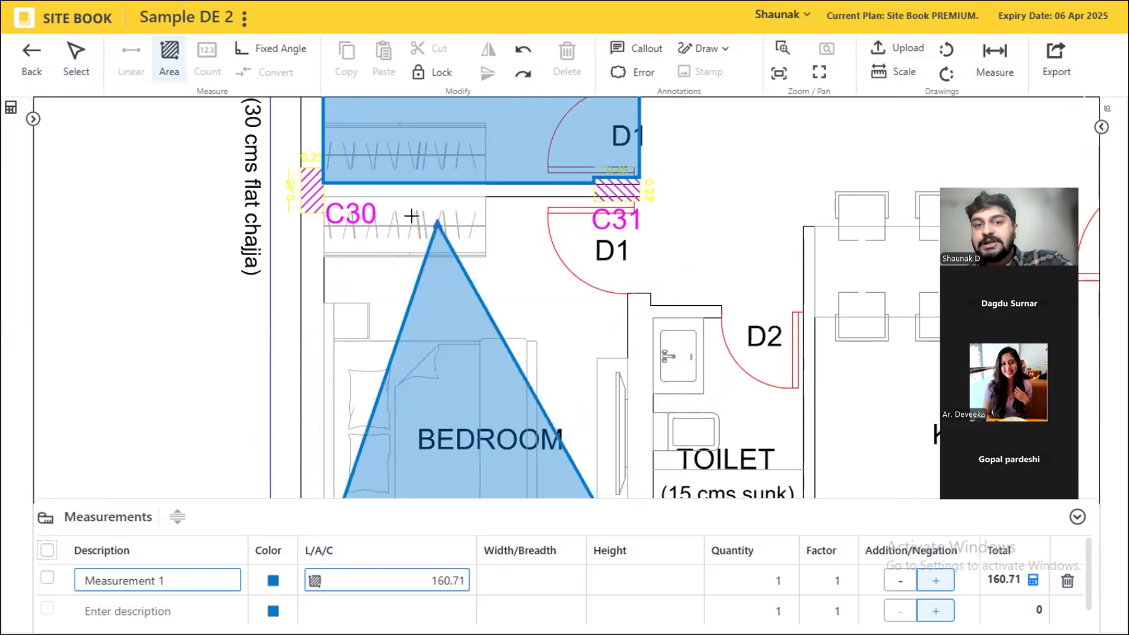
scroll(647, 290, down, 3)
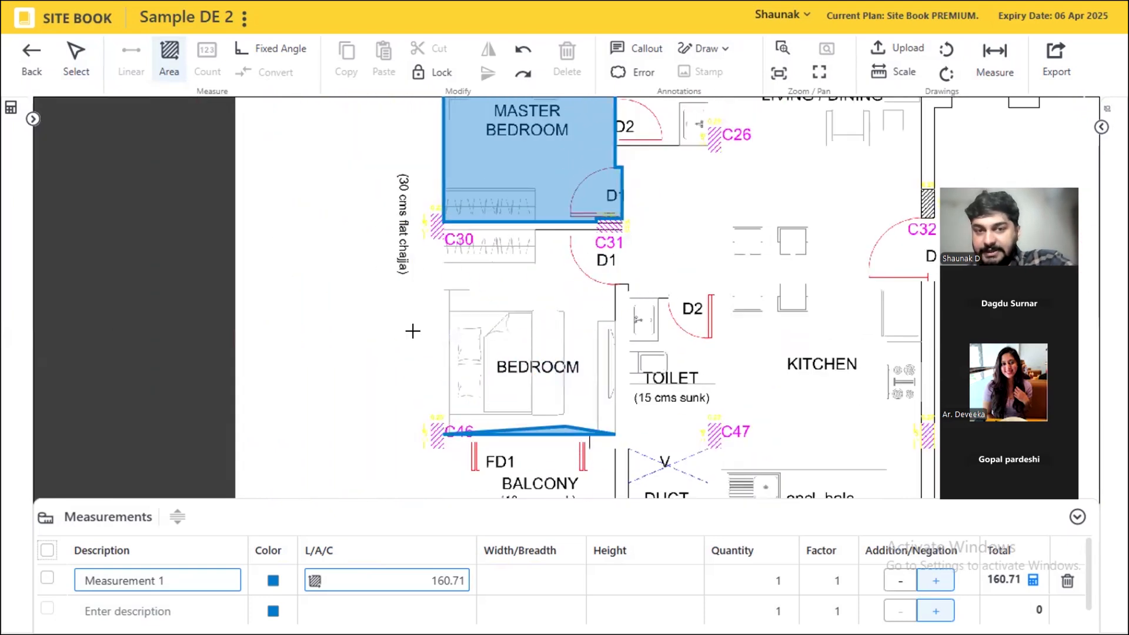
key(ctrl+z)
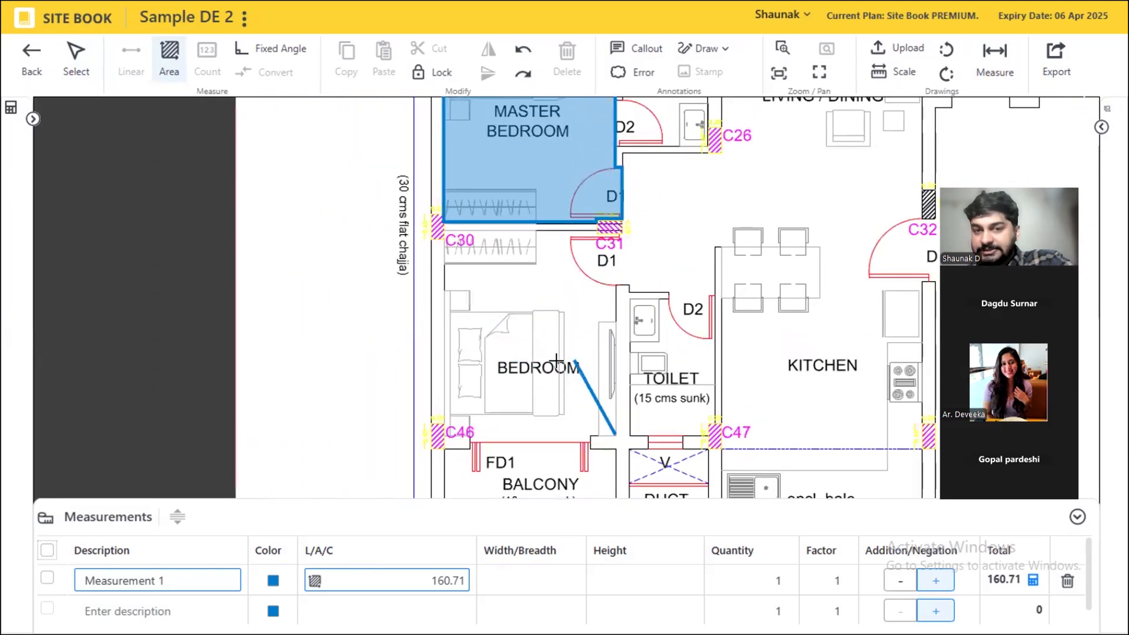
- Trace the bedroom outline again from the starting corner to column C46 and up the outer wall to C30
scroll(439, 432, up, 3)
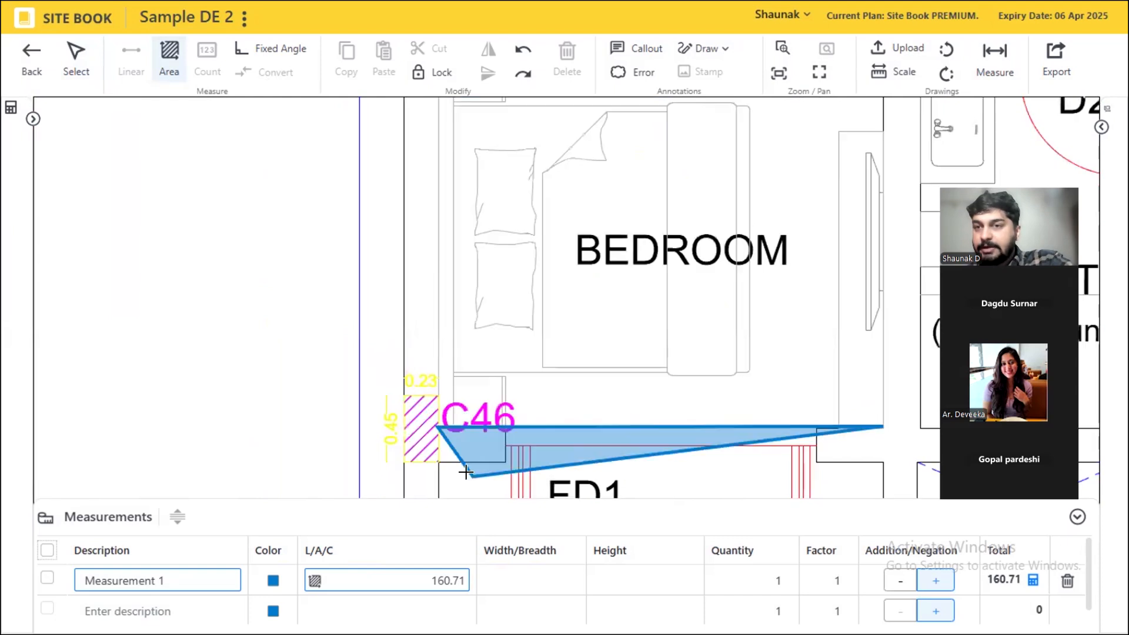
scroll(465, 400, down, 3)
scroll(486, 218, up, 5)
scroll(485, 216, up, 1)
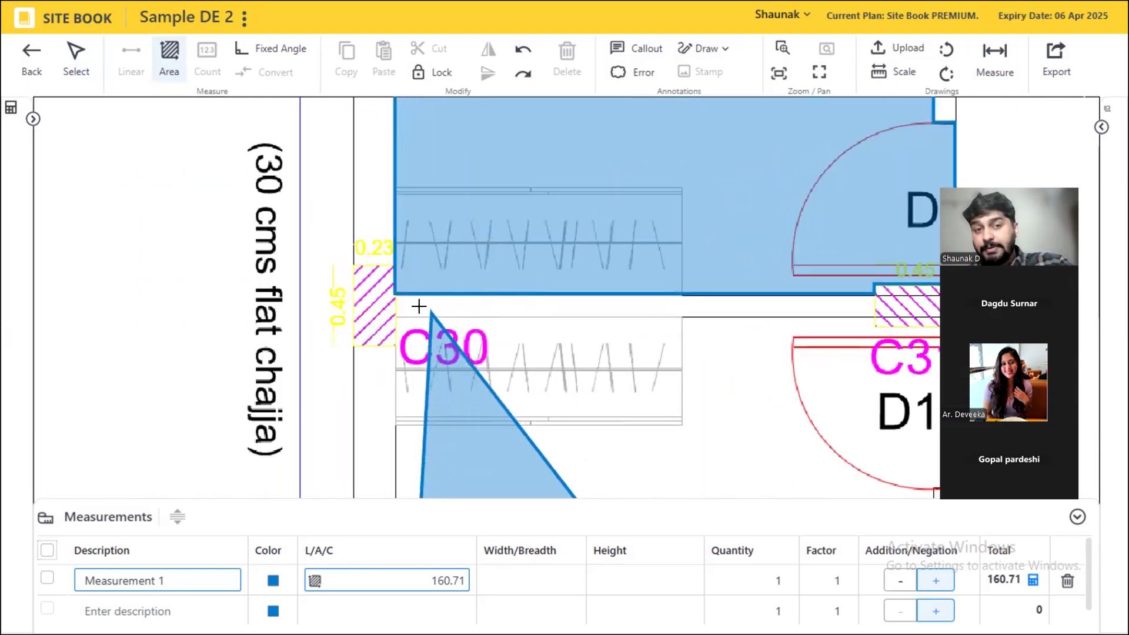
click(396, 313)
- Continue the bedroom outline along the wardrobe wall and around column C31 to door D1, and finish the area
scroll(297, 245, down, 5)
scroll(727, 262, up, 3)
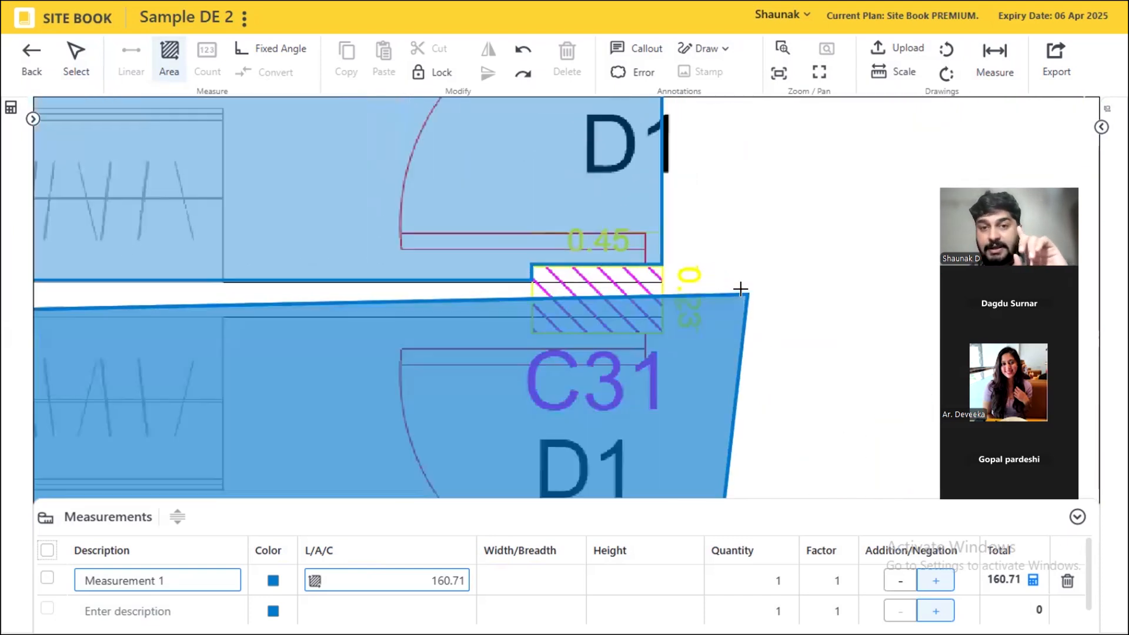
click(524, 323)
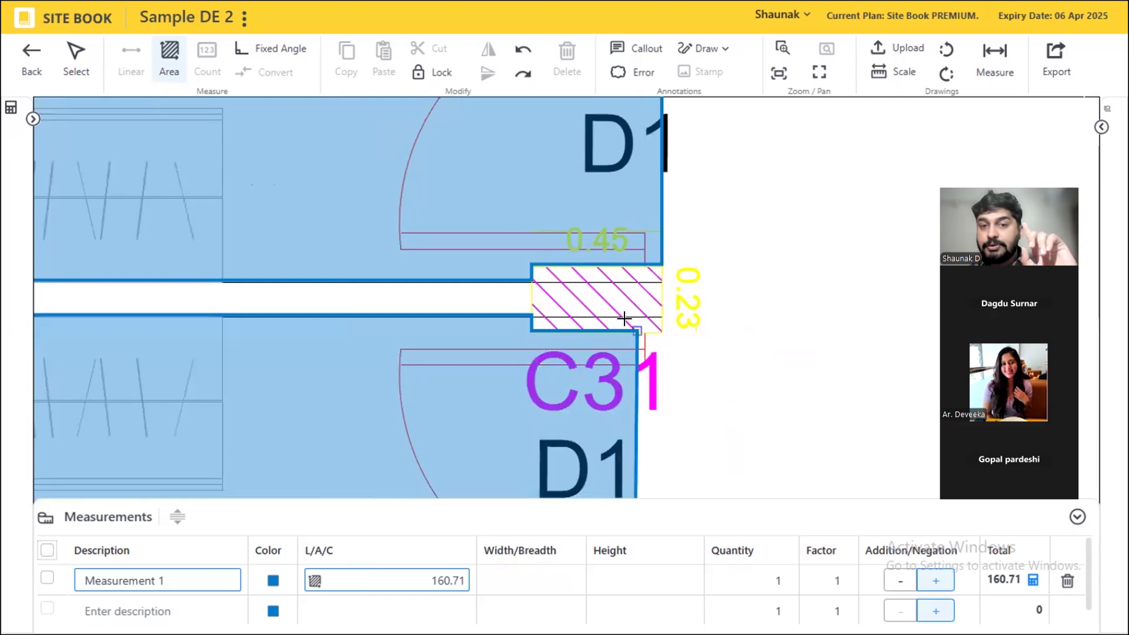
scroll(598, 306, down, 5)
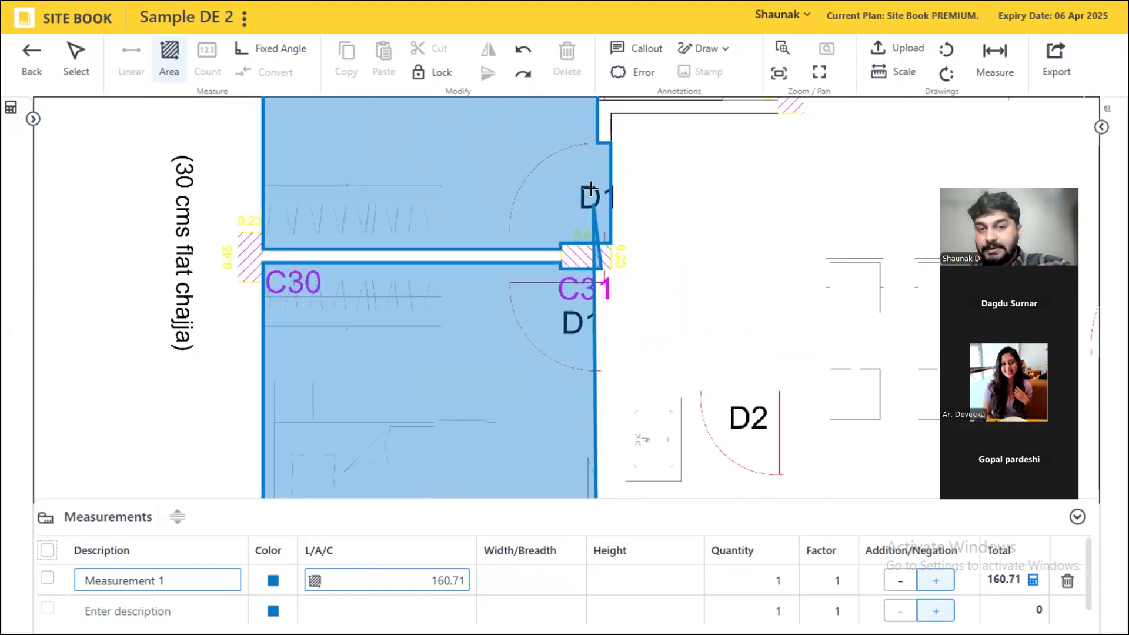
right_click(710, 200)
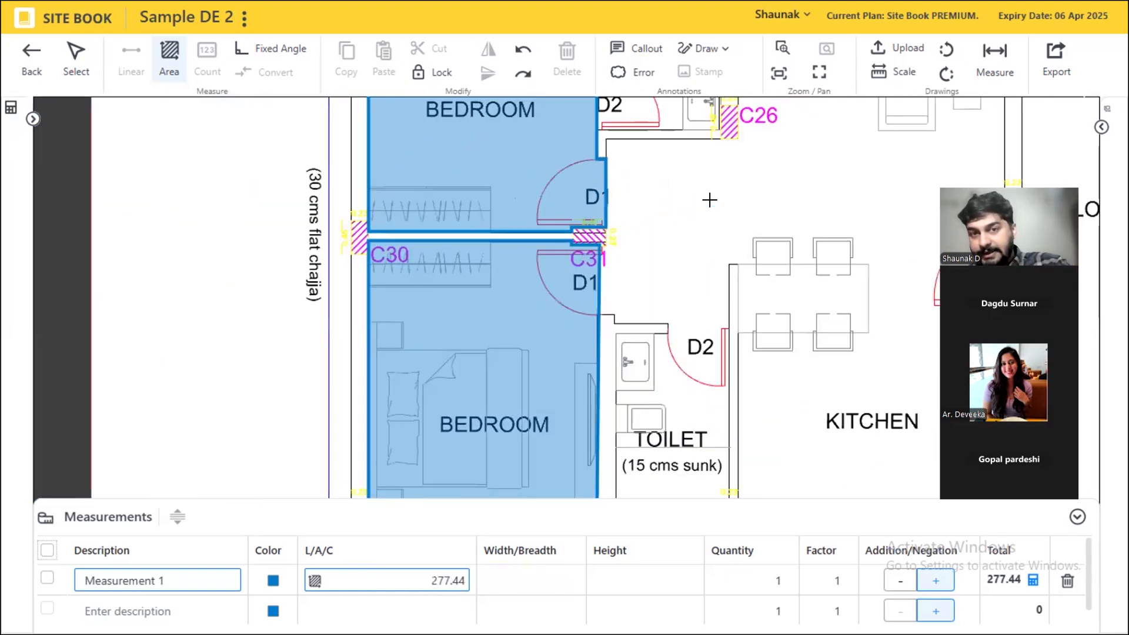
- Highlight the traced areas belonging to Measurement 1 and examine their coverage of the two bedrooms
scroll(709, 200, down, 3)
scroll(581, 393, up, 5)
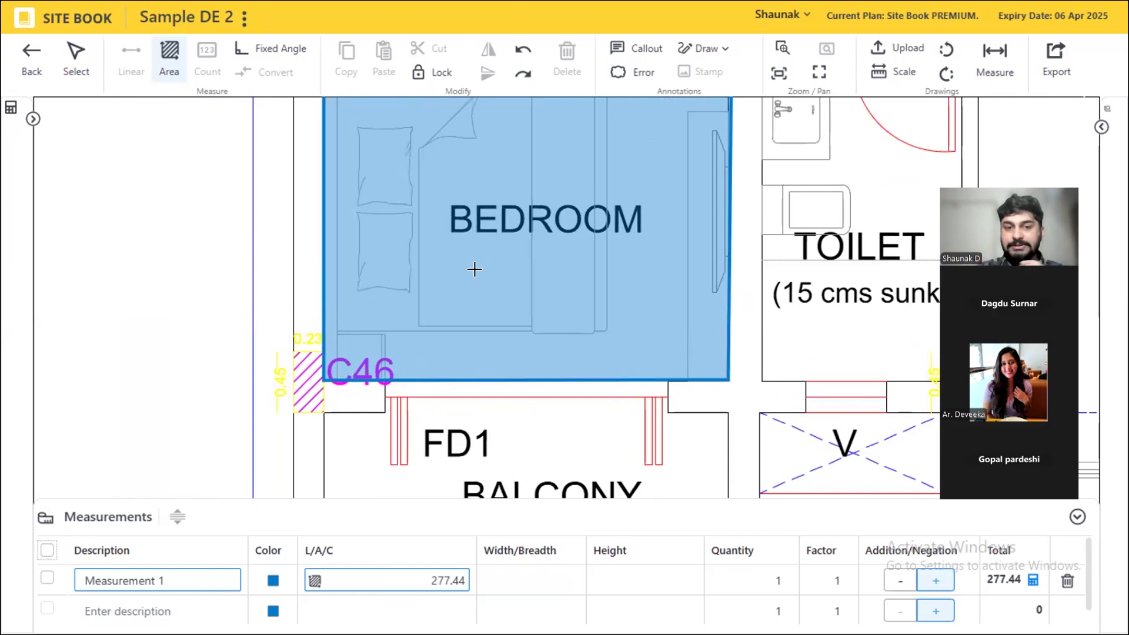
click(406, 580)
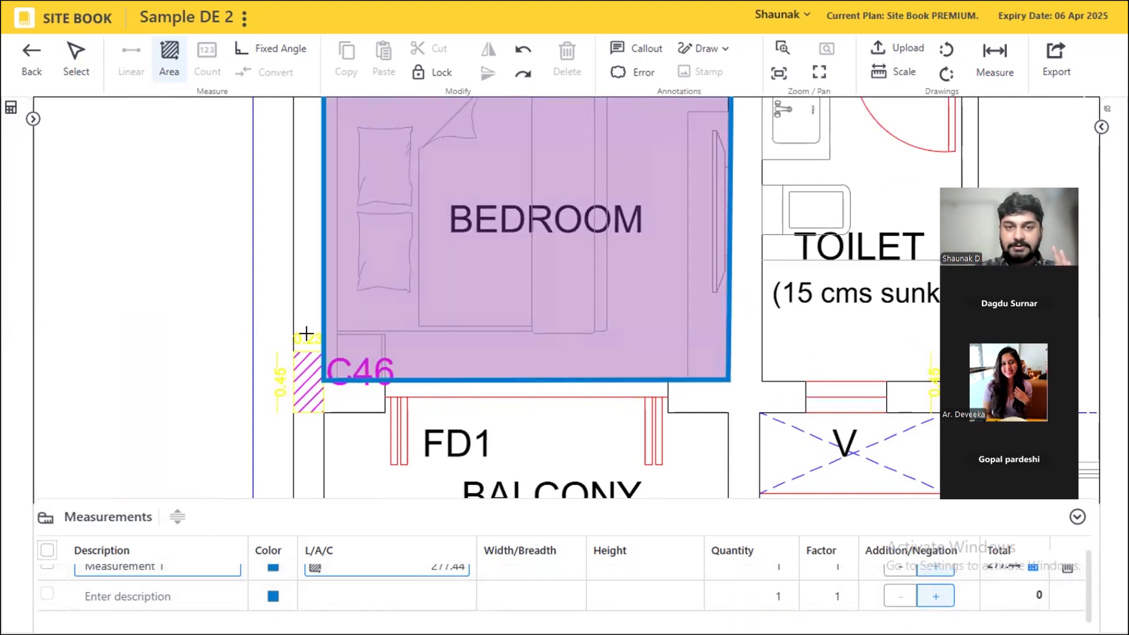
scroll(336, 381, down, 3)
scroll(403, 568, up, 1)
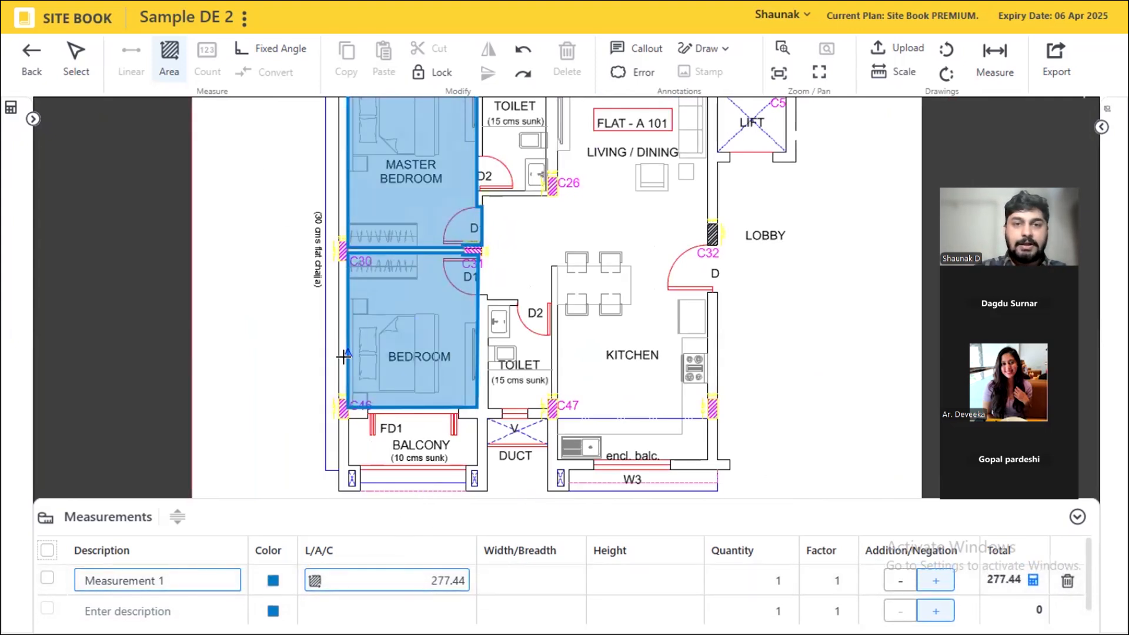
scroll(344, 356, up, 3)
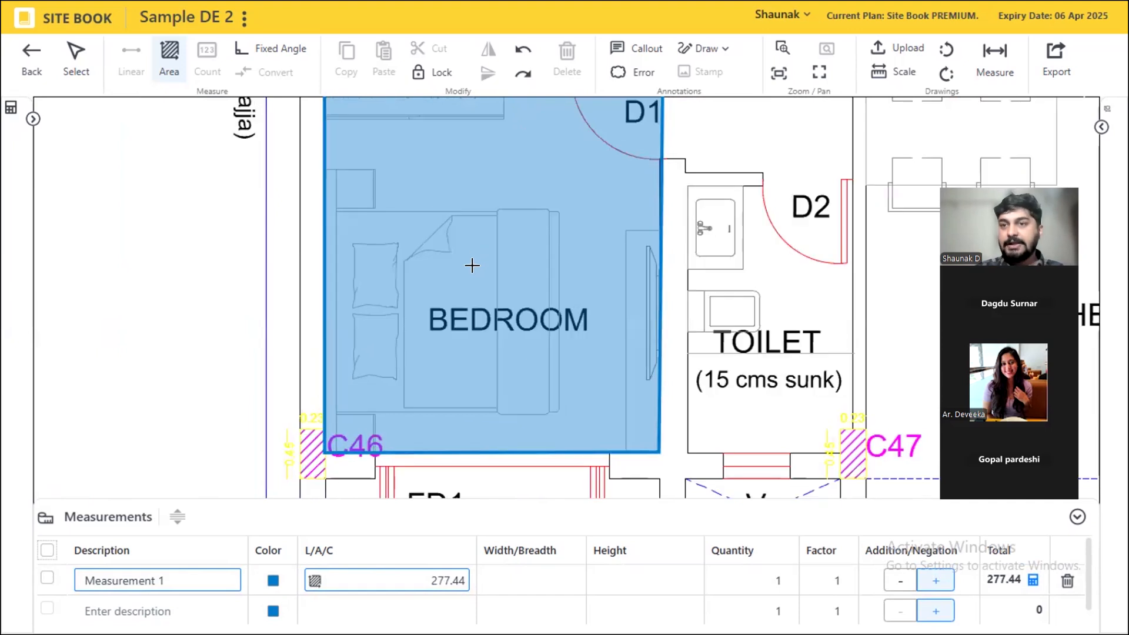
- Select the bedroom area and pull the midpoint of its FD1-side edge inward to the bed
click(67, 65)
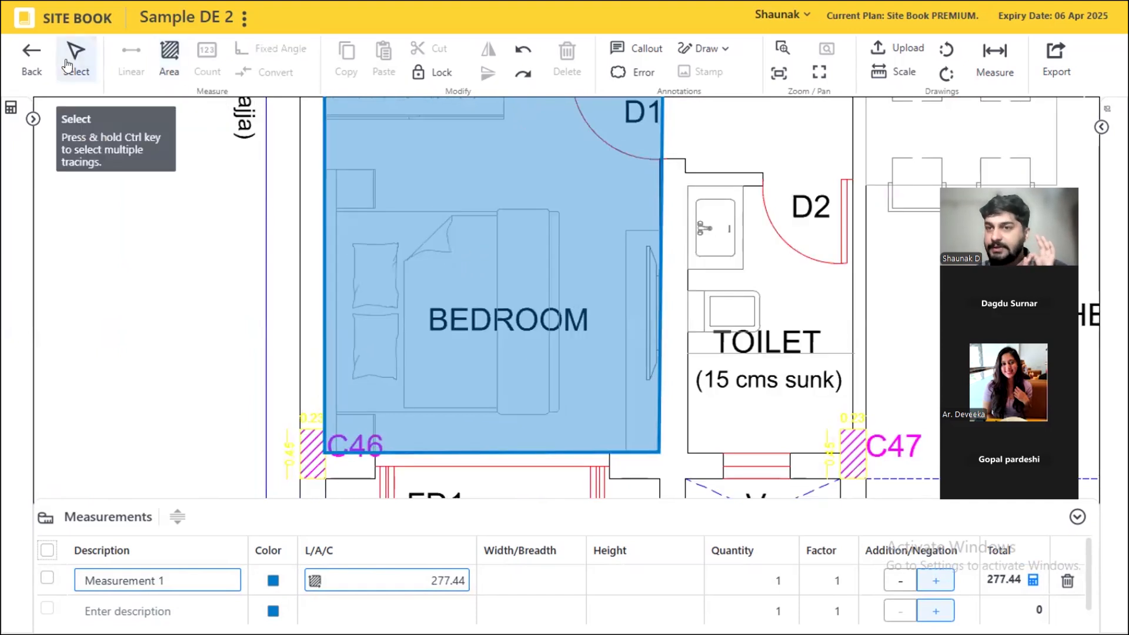
click(504, 234)
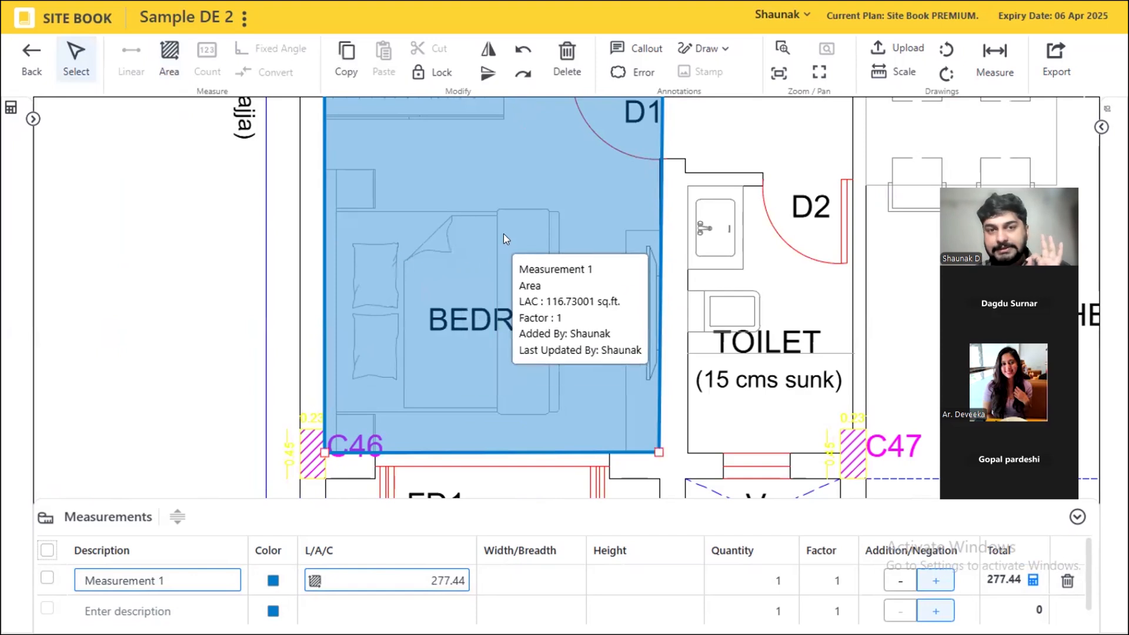
scroll(457, 133, down, 3)
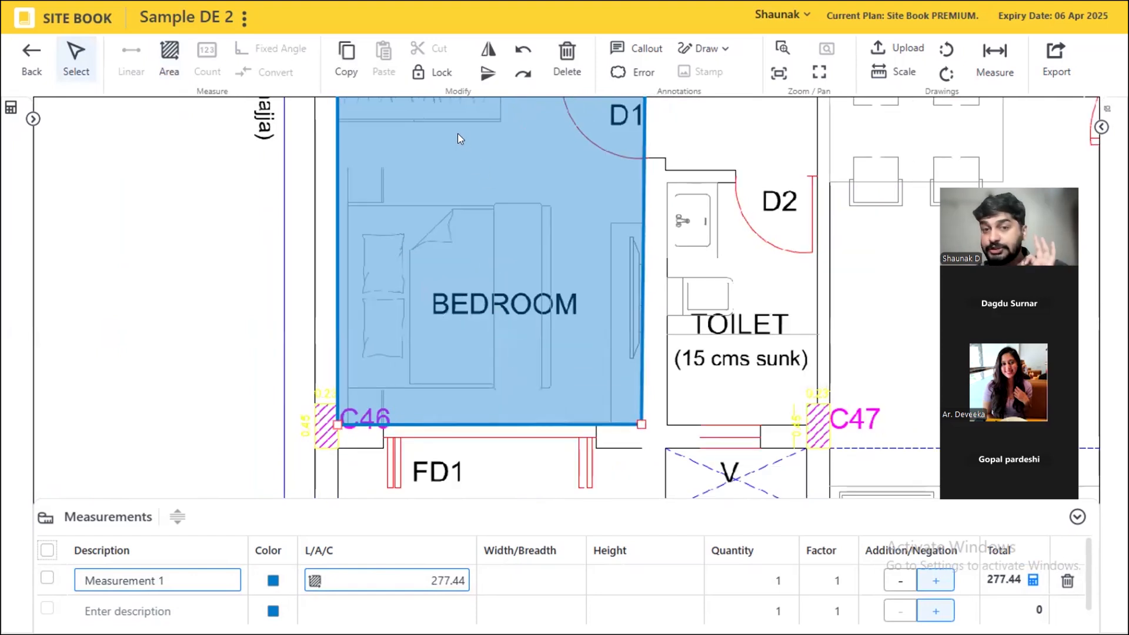
scroll(441, 355, up, 3)
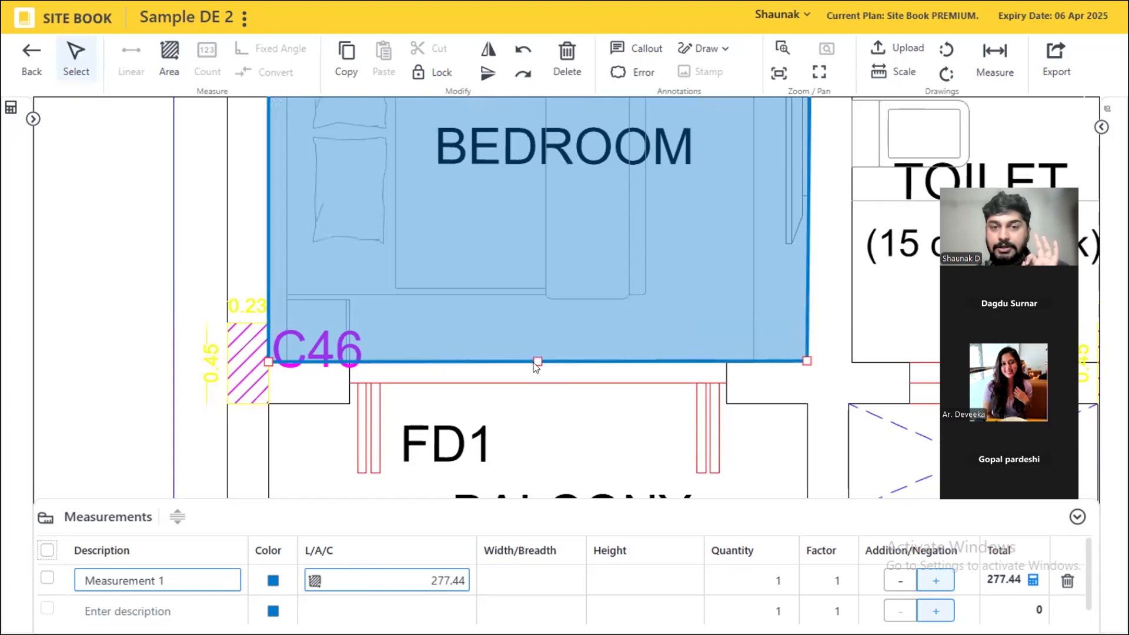
drag(538, 363, 618, 213)
click(595, 283)
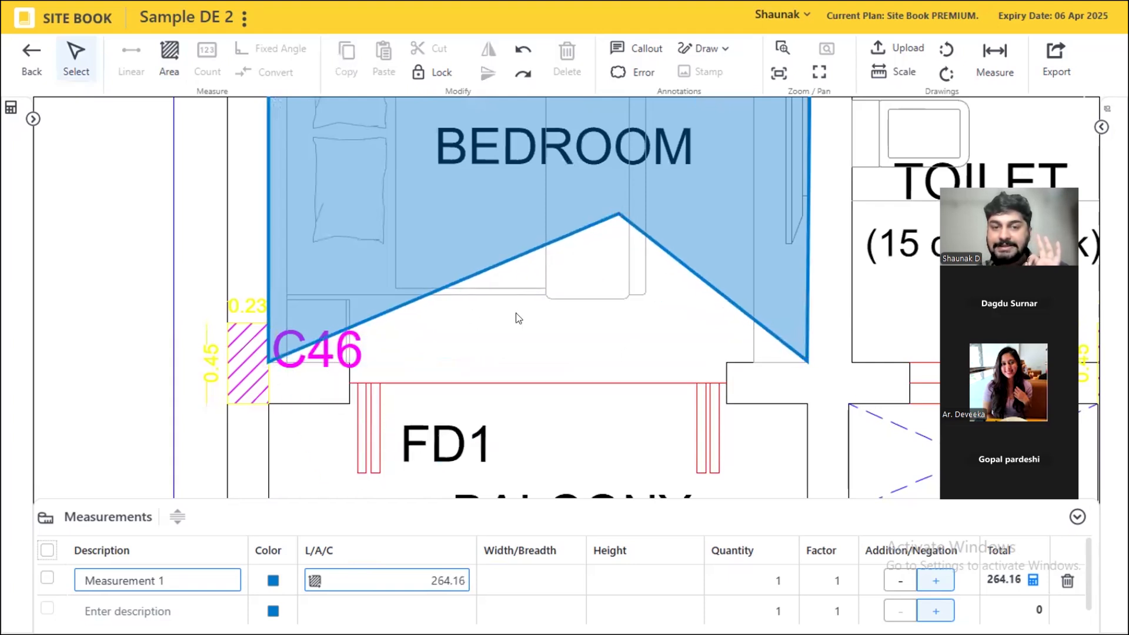
- Reshape the bedroom area's FD1-side edge to follow the wall return beside column C46 to the door's outer jamb corner
click(405, 575)
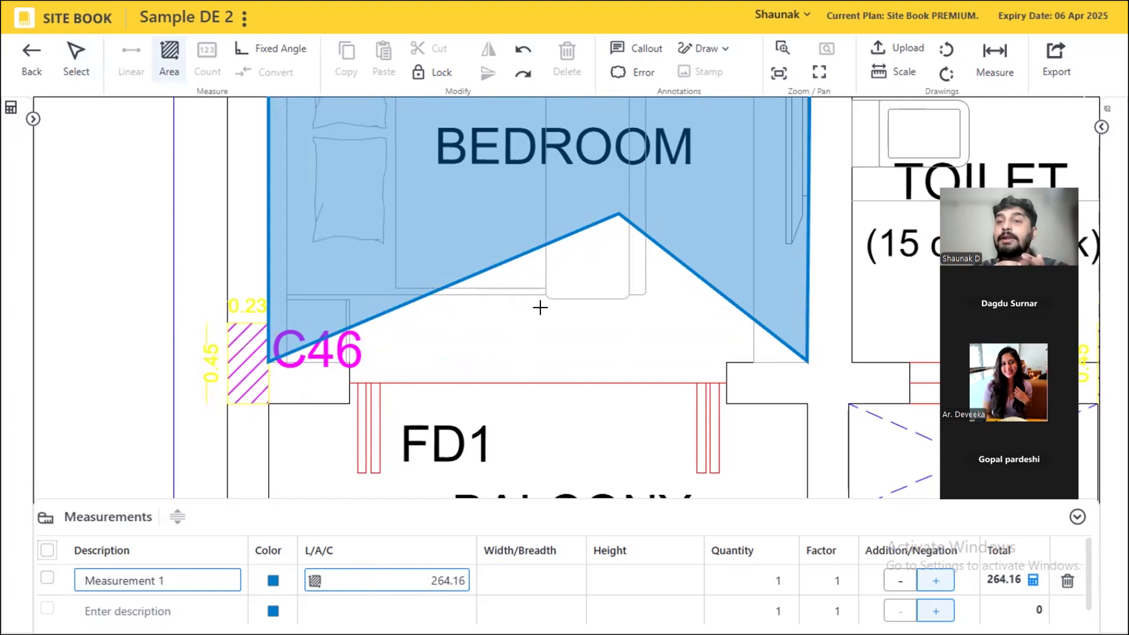
click(76, 59)
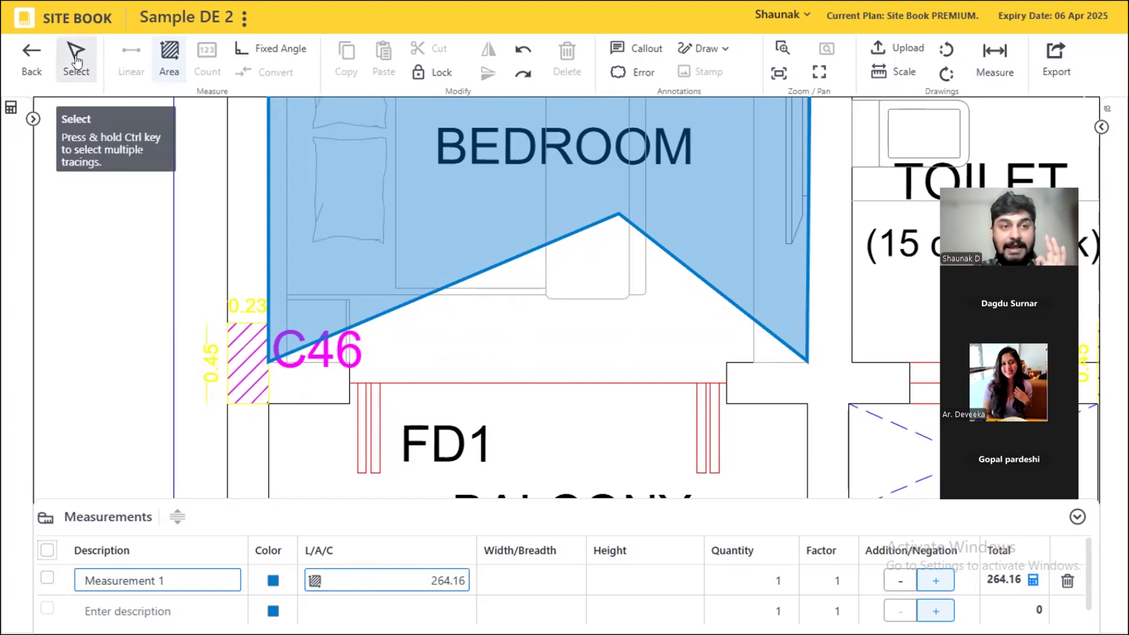
click(402, 185)
drag(617, 216, 350, 403)
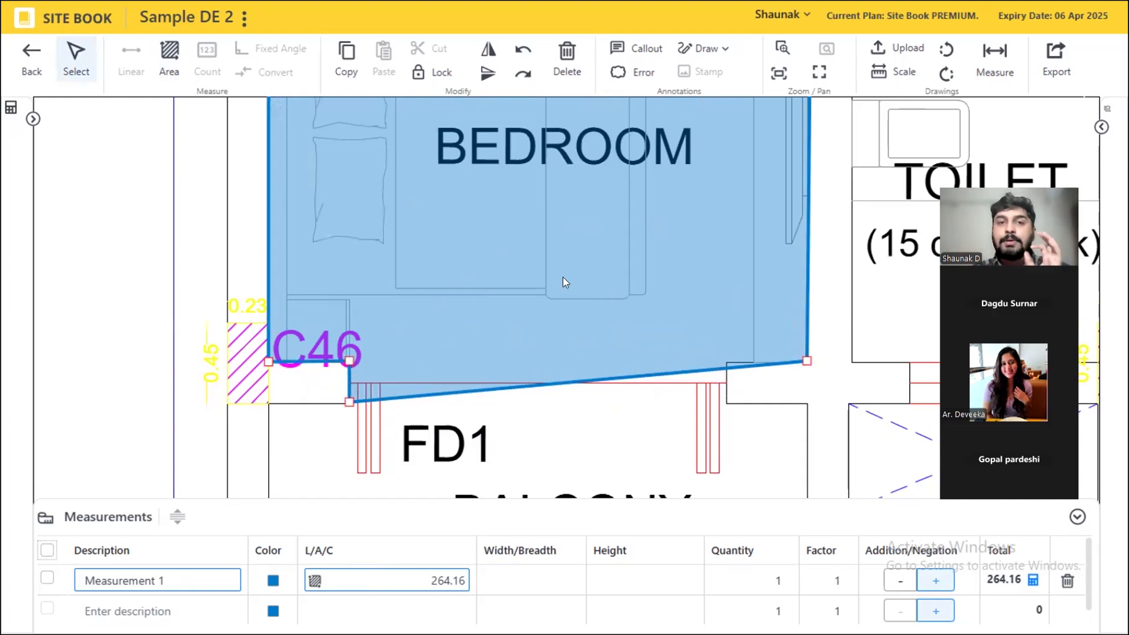
click(497, 480)
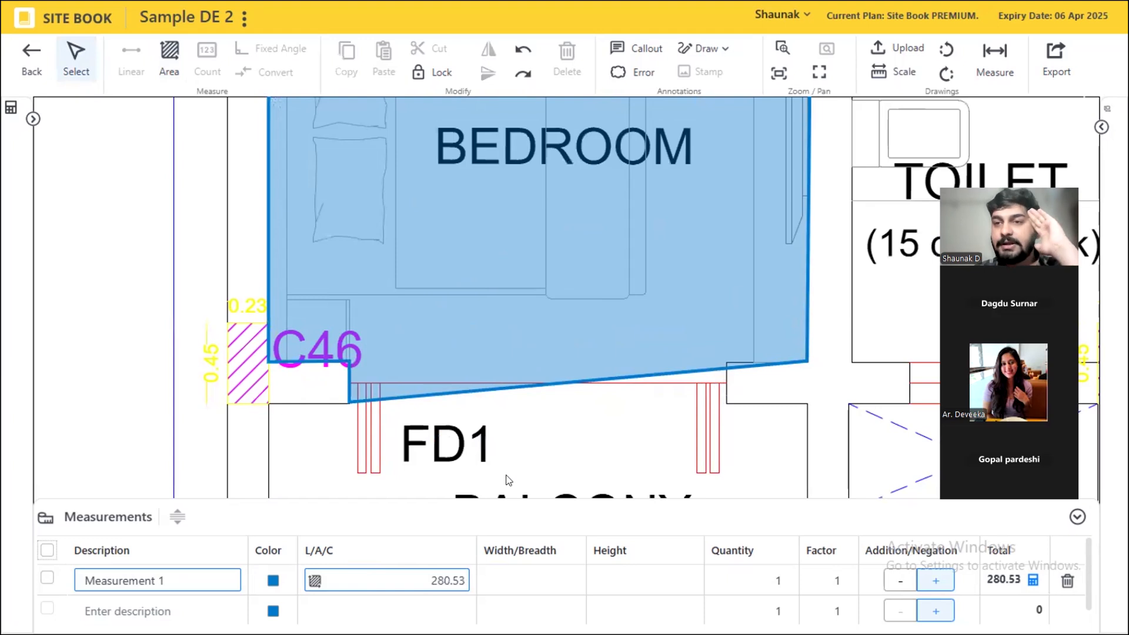
- Extend the bedroom area across the full FD1 opening and square its edge around the far door jamb
click(509, 233)
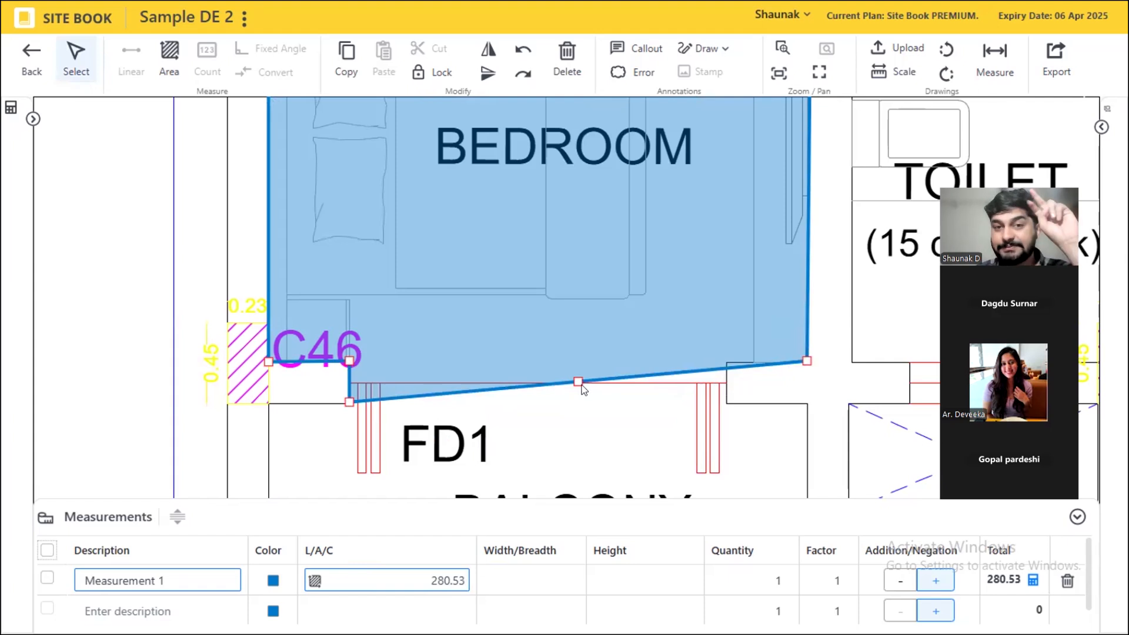
drag(578, 383, 729, 403)
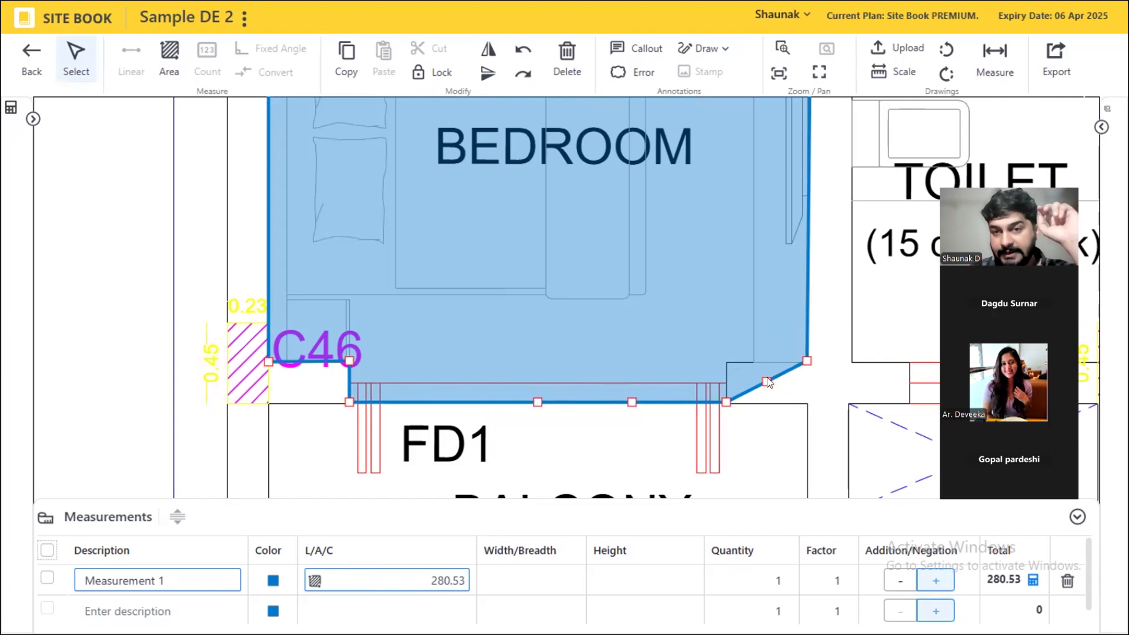
drag(766, 381, 729, 361)
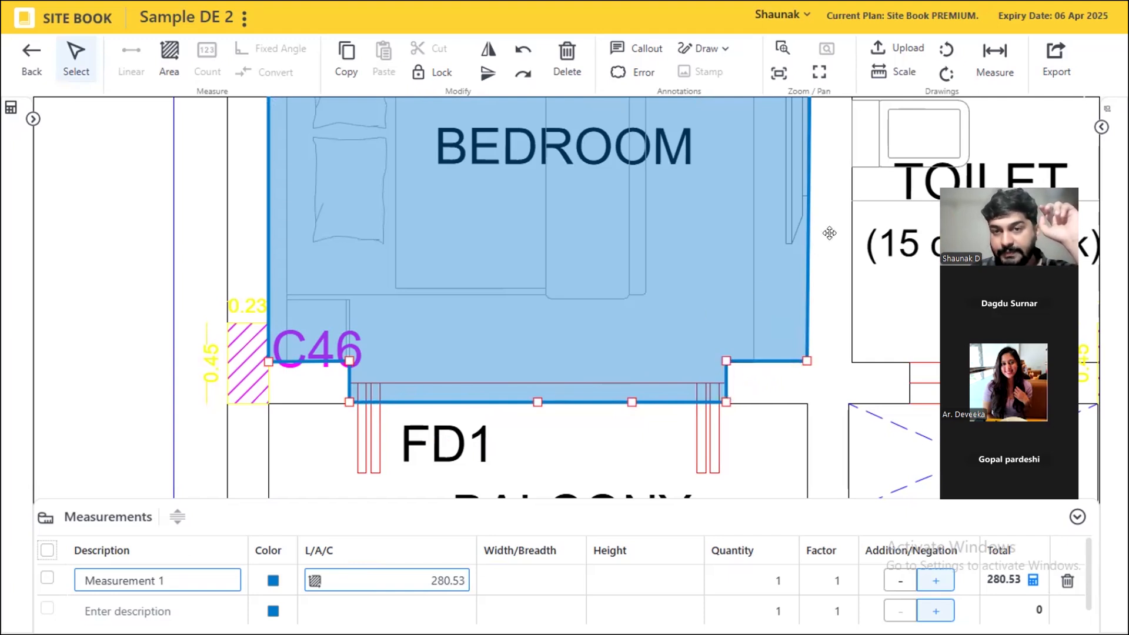
- Trace the combined living/dining and kitchen floor from column C26 past the FD opening and C32 to the enclosed-balcony wall at W3
scroll(512, 321, down, 4)
scroll(511, 320, down, 2)
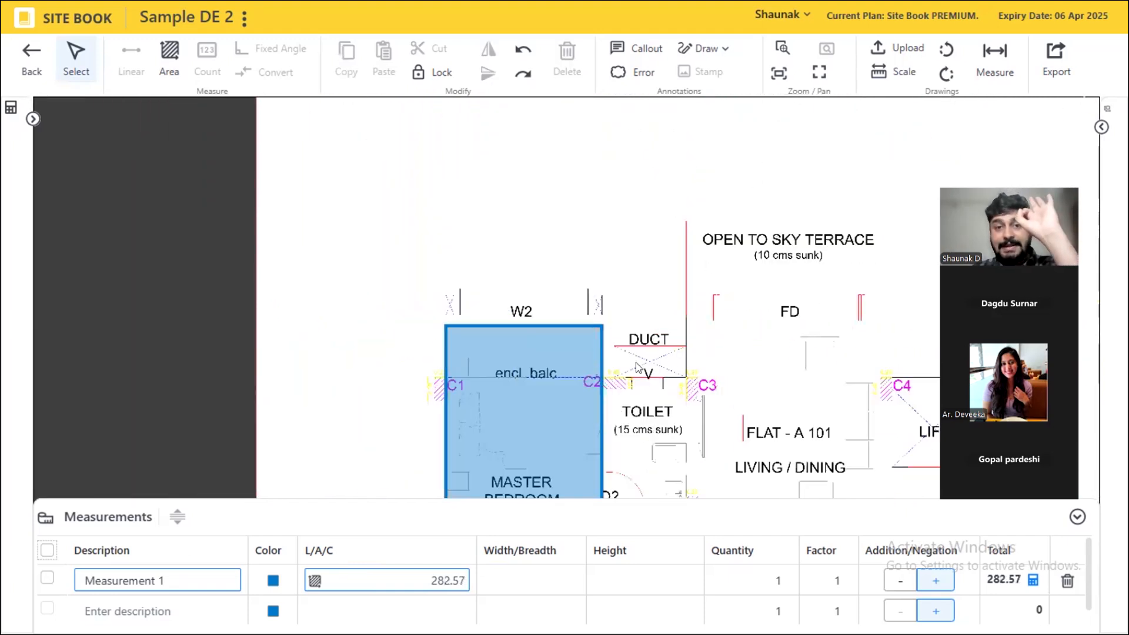
drag(637, 366, 625, 169)
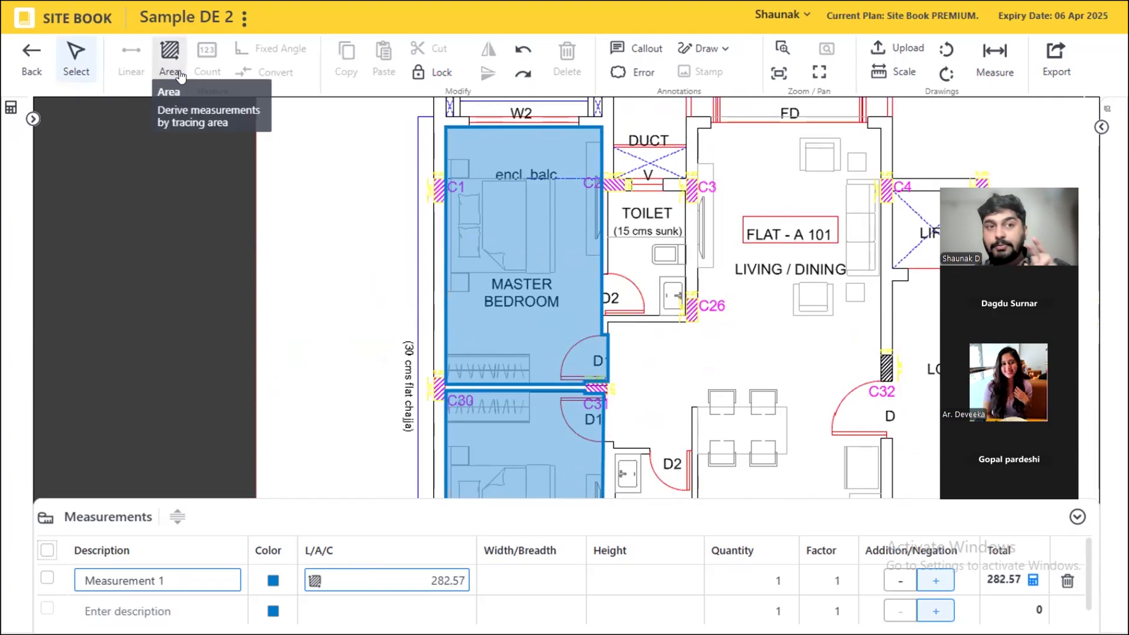
click(169, 56)
click(691, 322)
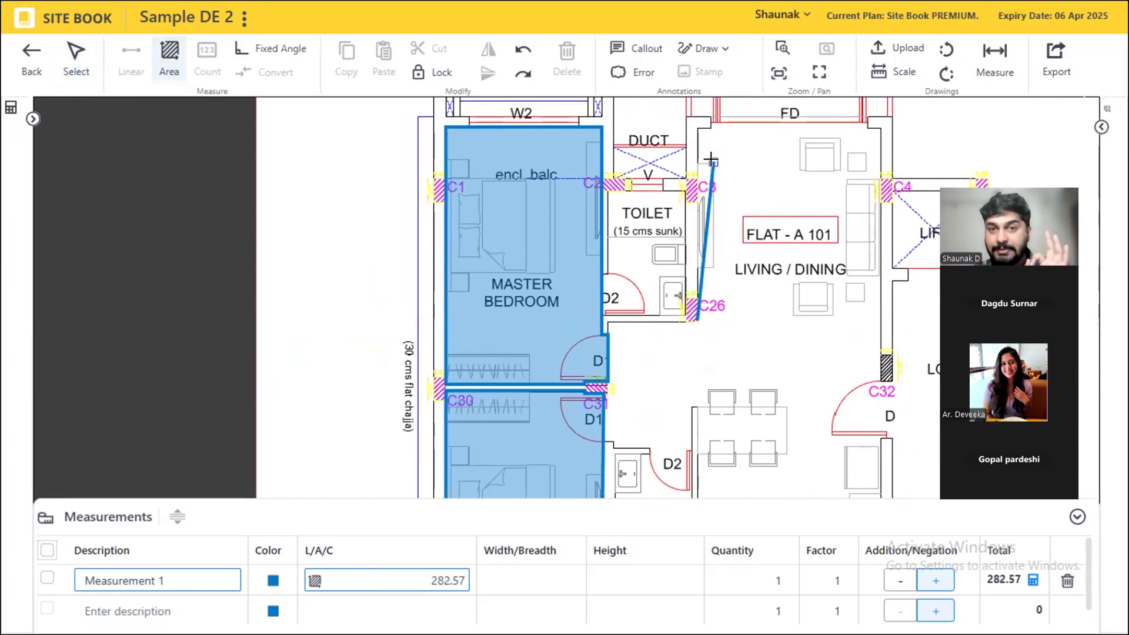
click(699, 126)
click(880, 129)
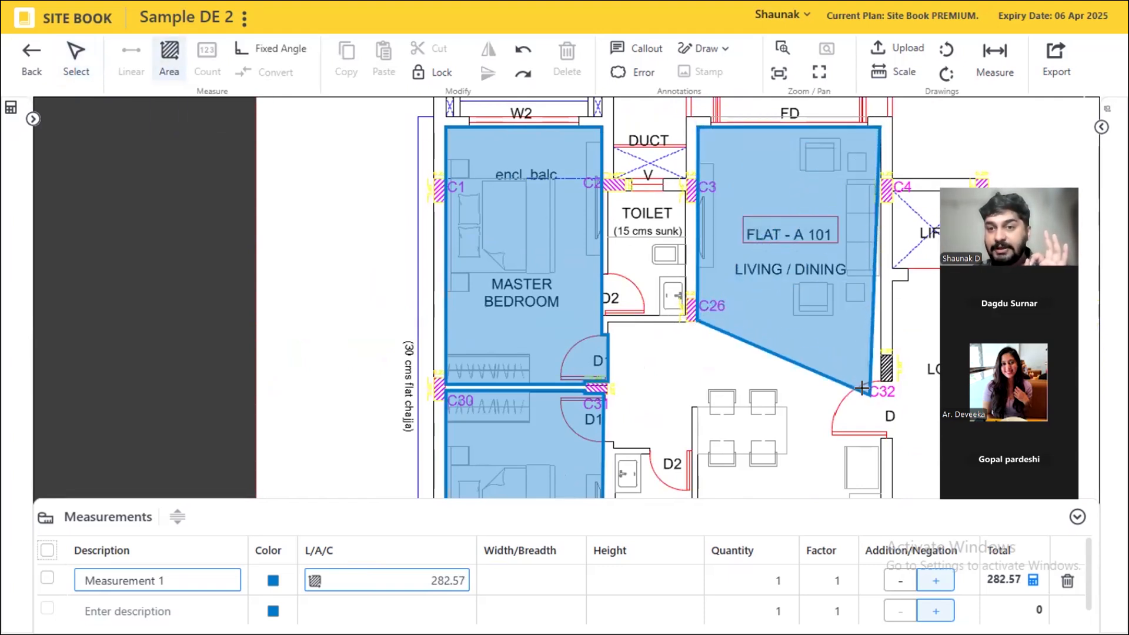
click(887, 380)
click(694, 361)
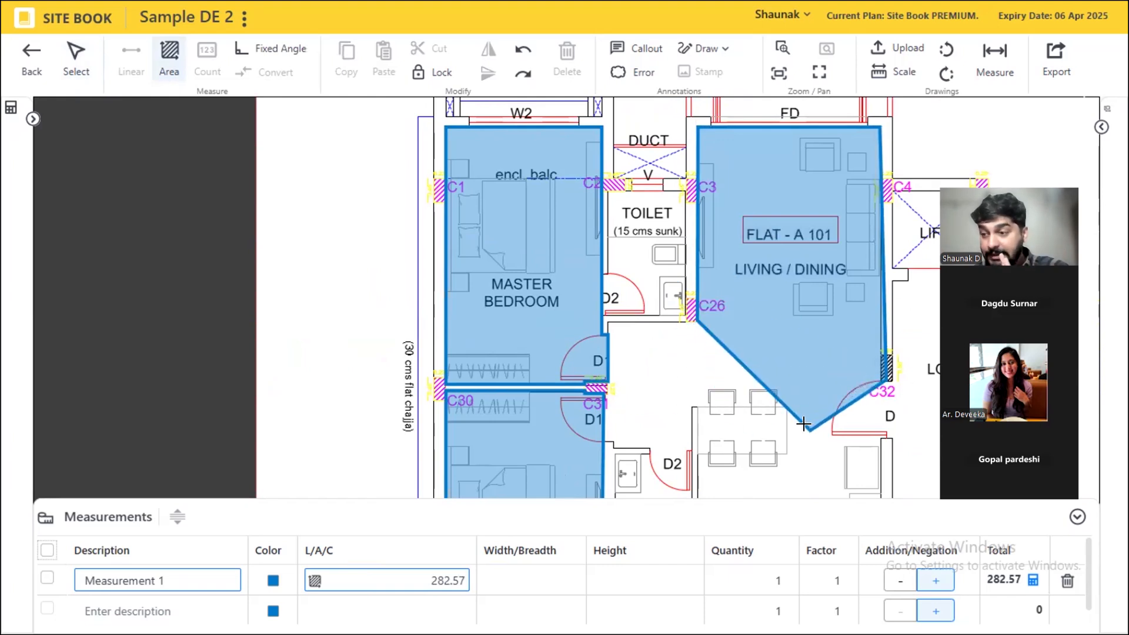
scroll(800, 412, down, 5)
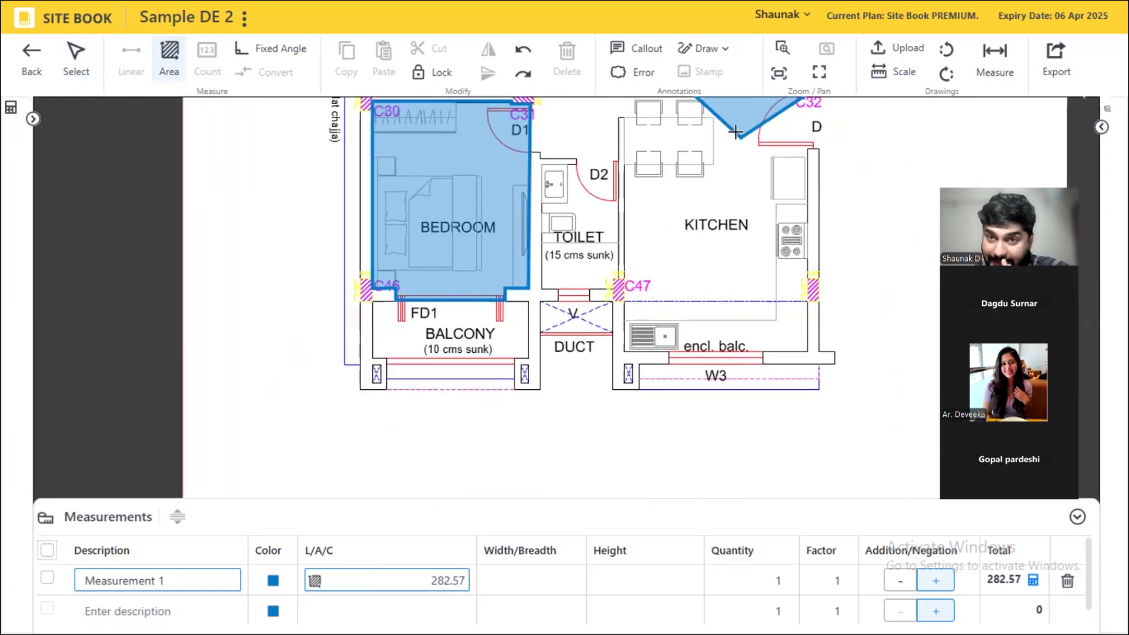
click(795, 344)
click(626, 349)
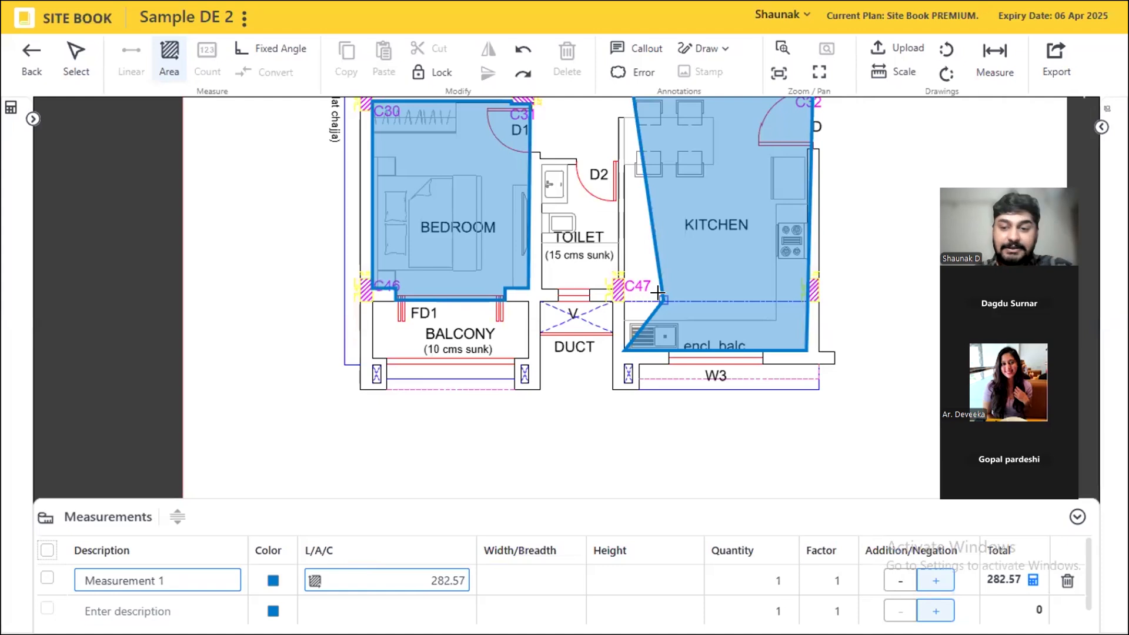
- Undo the traced points of the living and kitchen area back to its starting corner at column C26
key(ctrl+z)
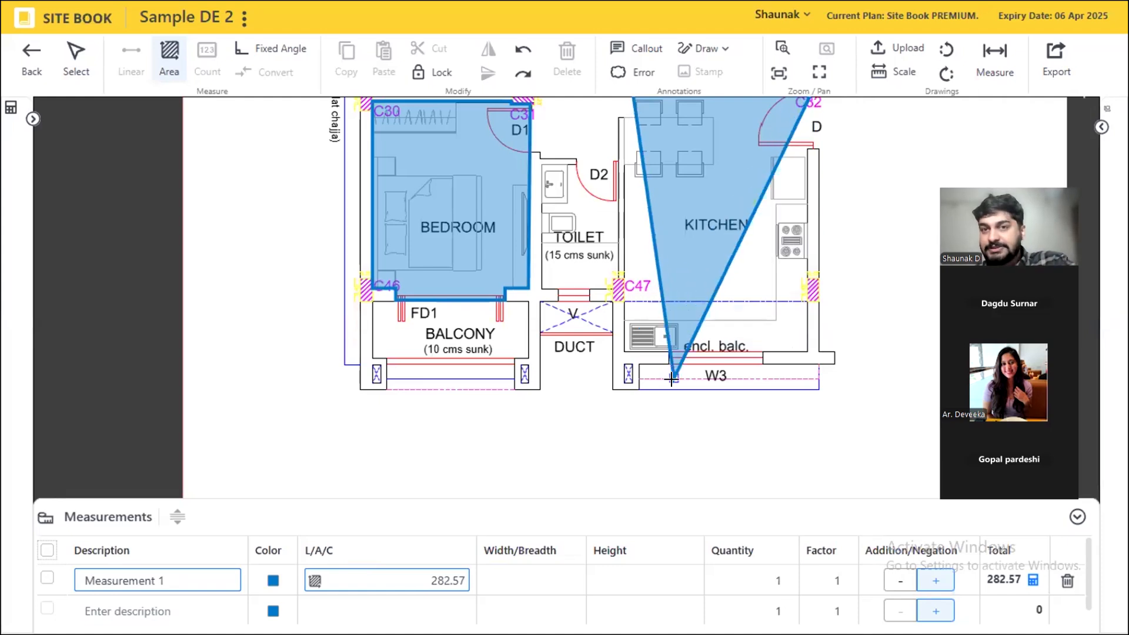
scroll(671, 372, down, 3)
key(ctrl+z)
key(ctrl+z)
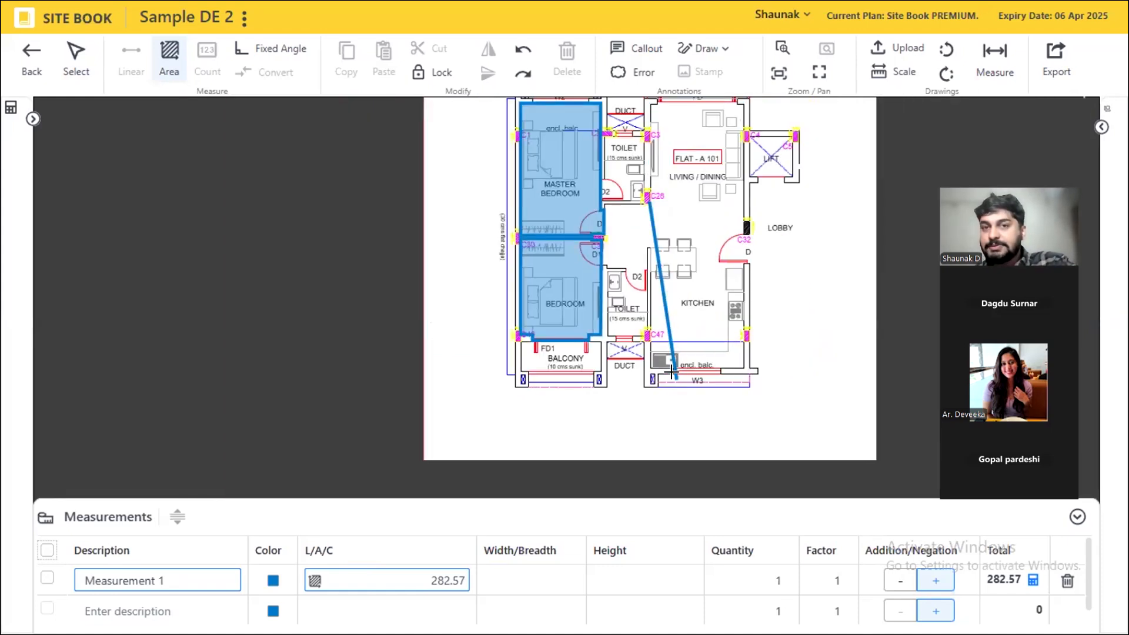
key(ctrl+z)
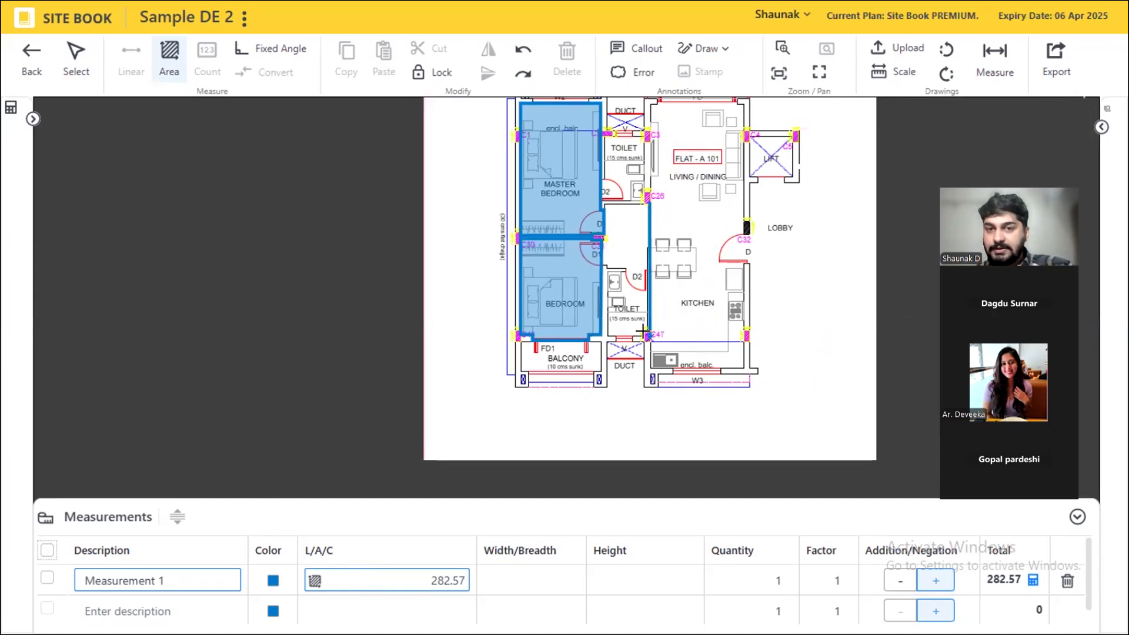
- Trace a rough four-cornered area over the kitchen from C26 past C47 and the opposite column, finishing below the living/dining label
click(648, 334)
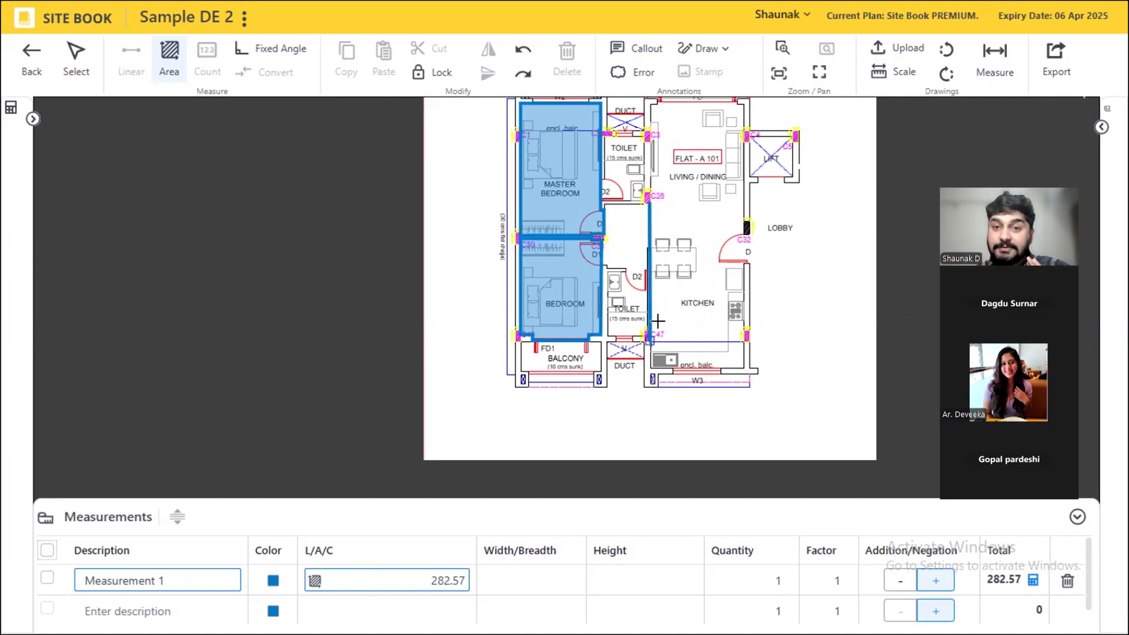
click(748, 339)
double_click(736, 191)
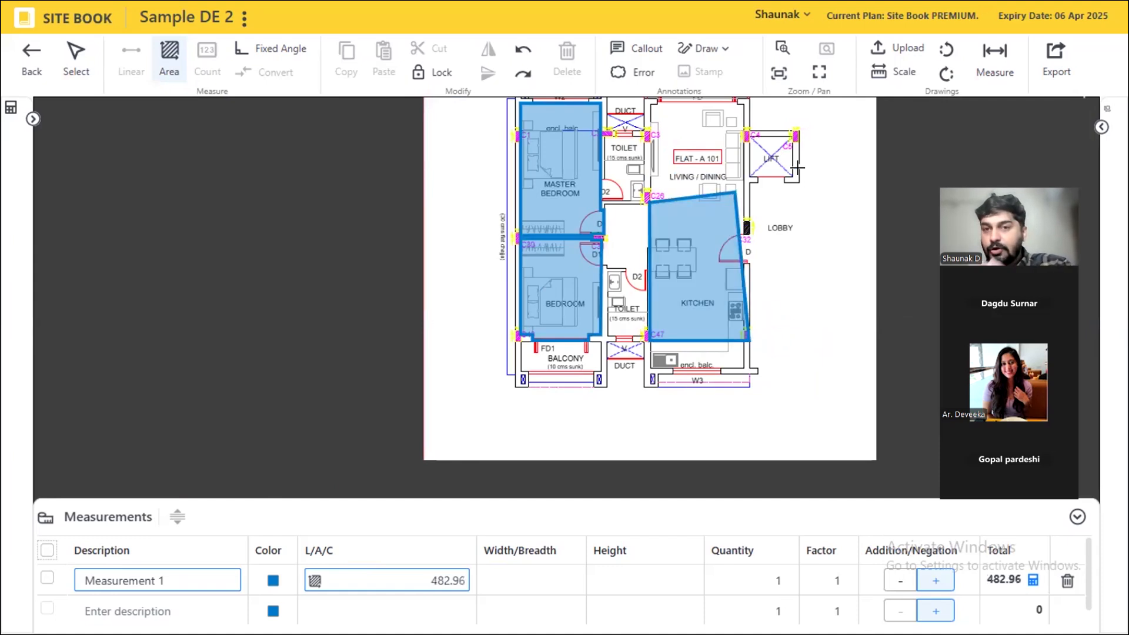
- Select the kitchen area and stretch its corners to the enclosed-balcony wall at W3 and the living room's FD corner beside C4
click(76, 72)
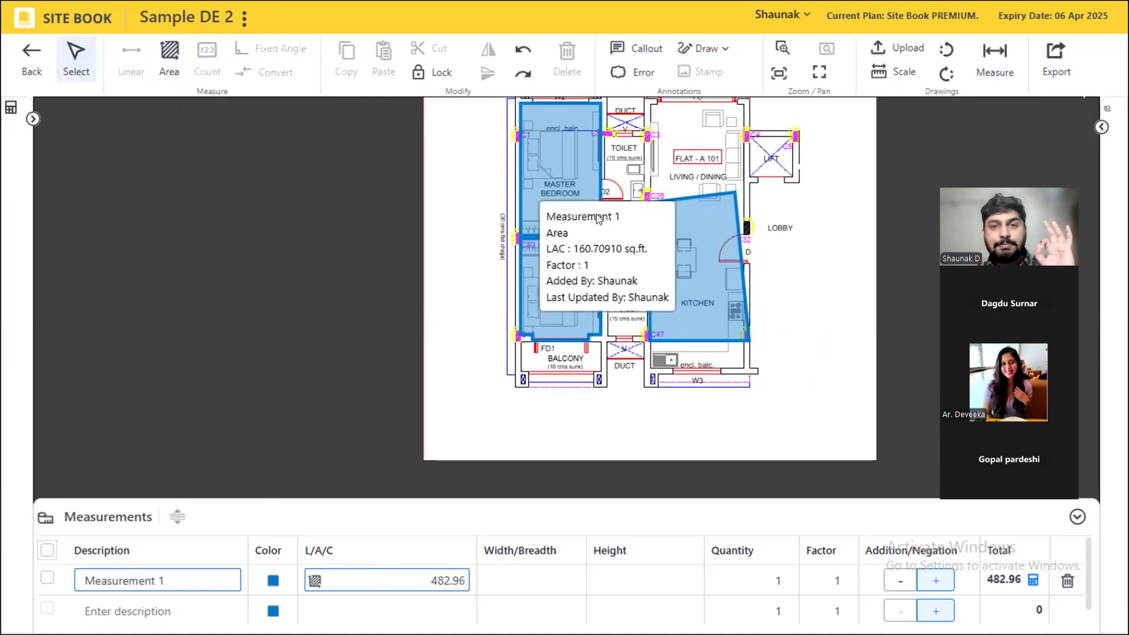
click(681, 242)
scroll(674, 363, up, 3)
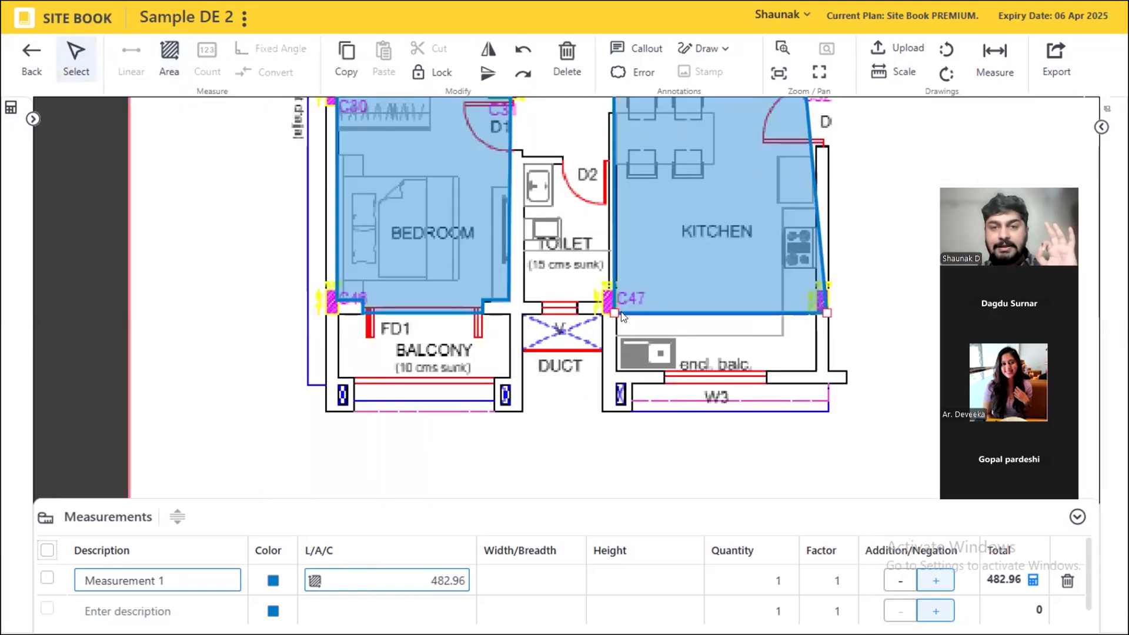
drag(614, 313, 614, 369)
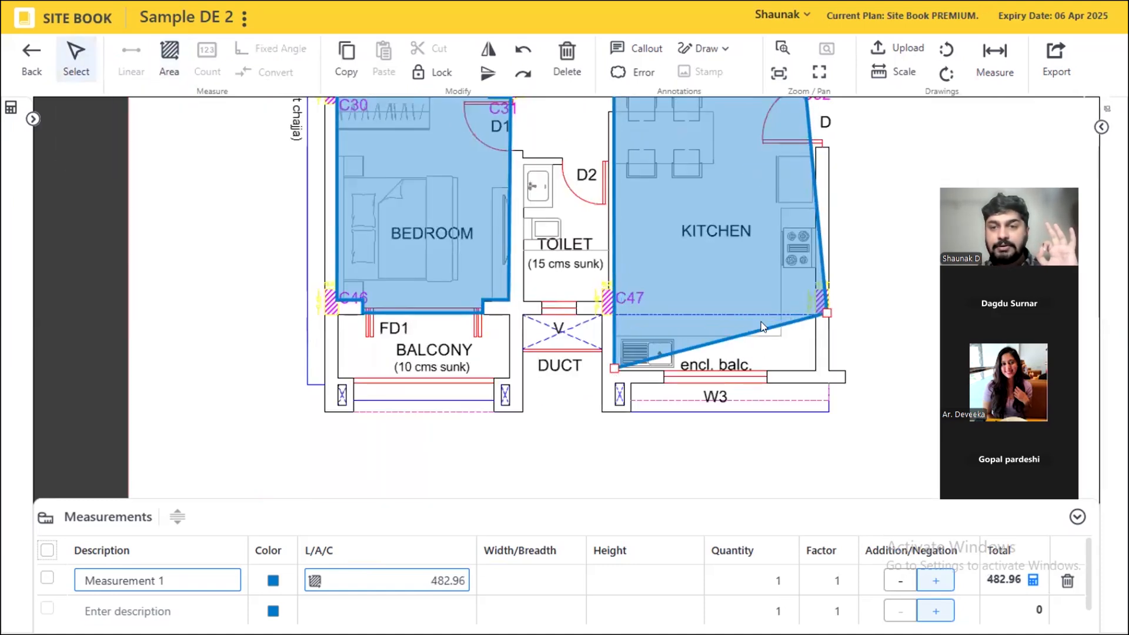
drag(829, 314, 815, 170)
scroll(811, 364, down, 3)
scroll(810, 351, up, 3)
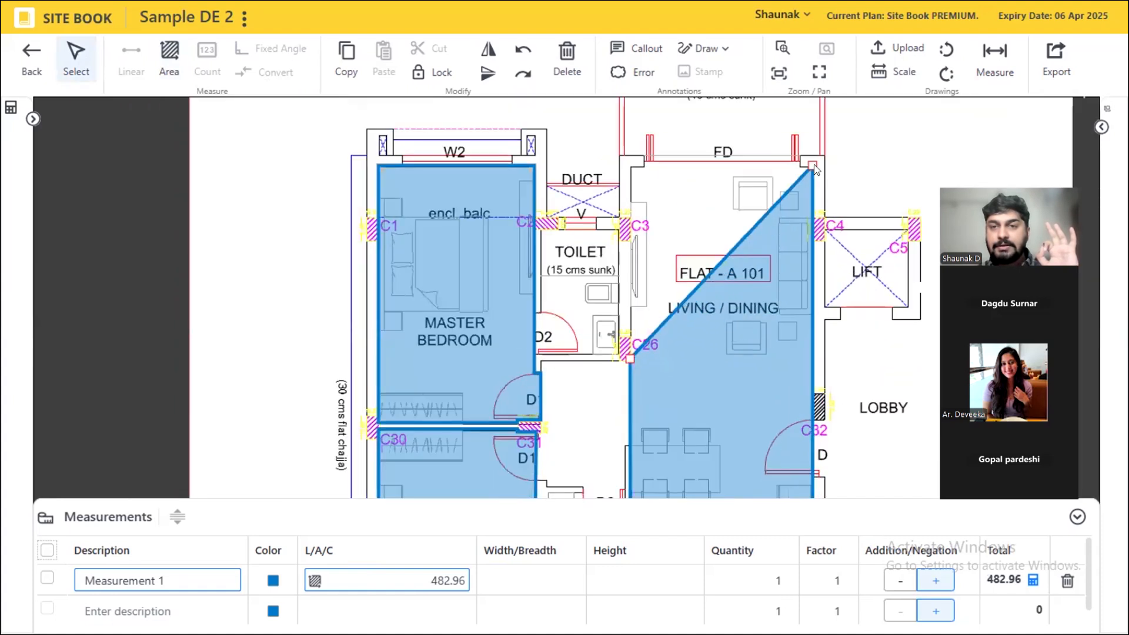
- Extend the area's C26 corner to the living room's FD-side corner beyond C3 so the whole living/dining space is covered
drag(628, 360, 631, 329)
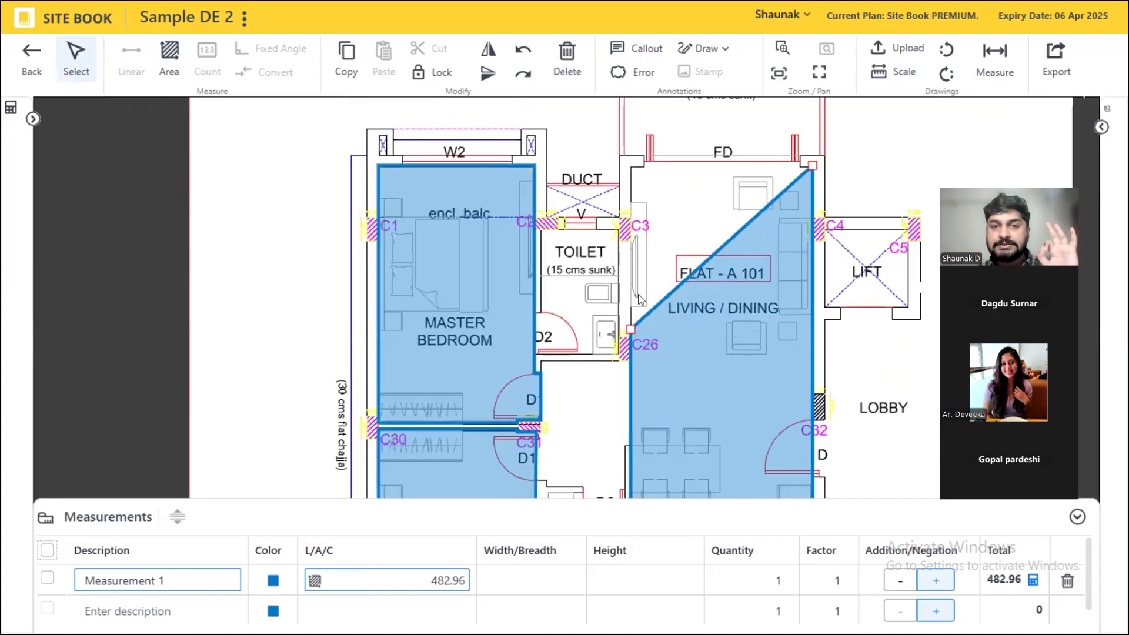
click(584, 316)
scroll(584, 316, down, 2)
scroll(605, 404, up, 3)
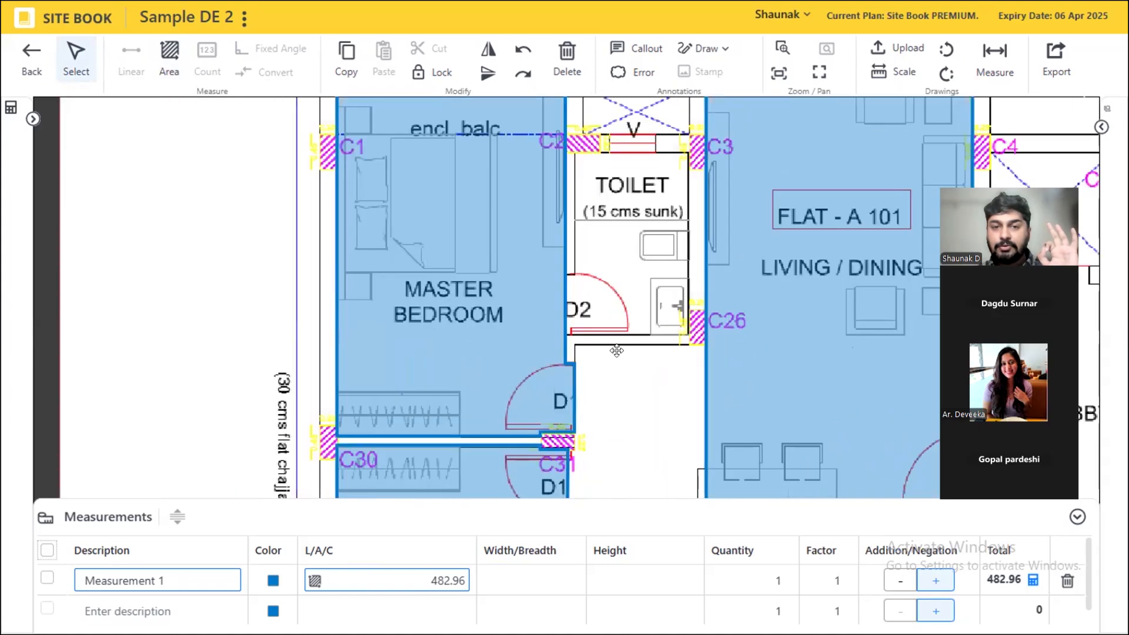
scroll(614, 350, down, 3)
- Reshape the living area's edge below C26 into the passage, out to the master bedroom wall and back to the dining wall corner
click(421, 579)
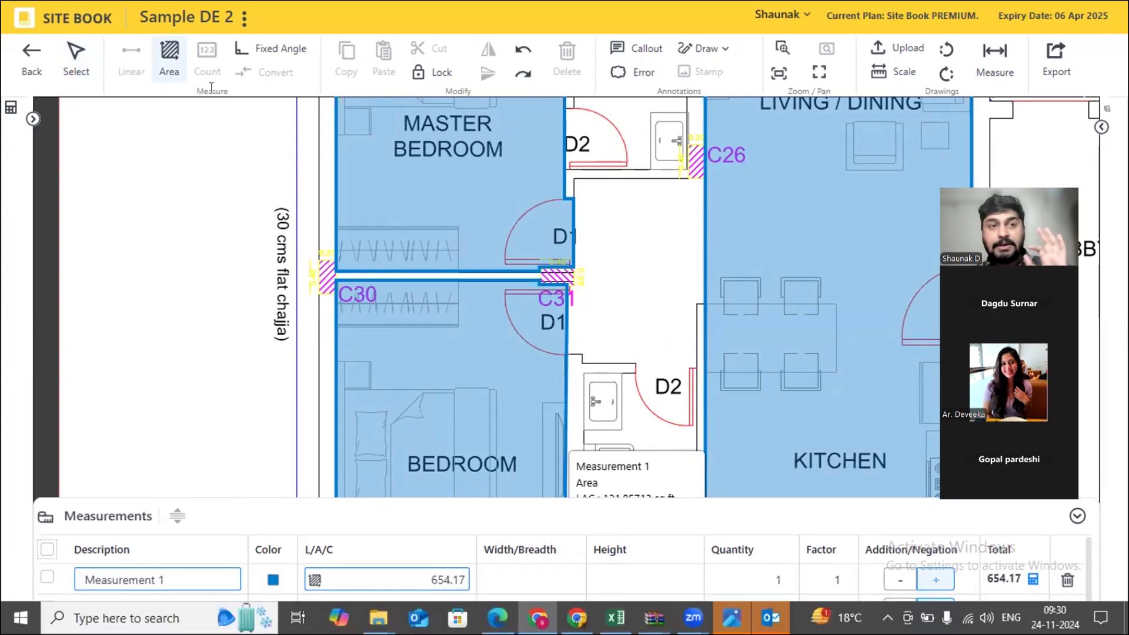
click(76, 59)
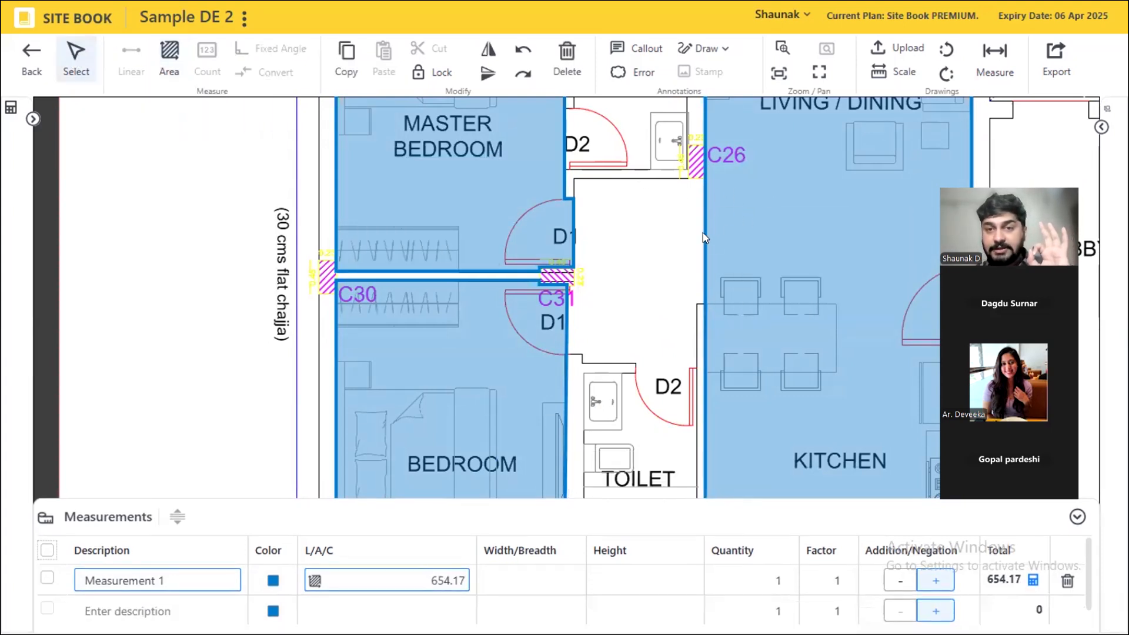
drag(703, 270, 705, 177)
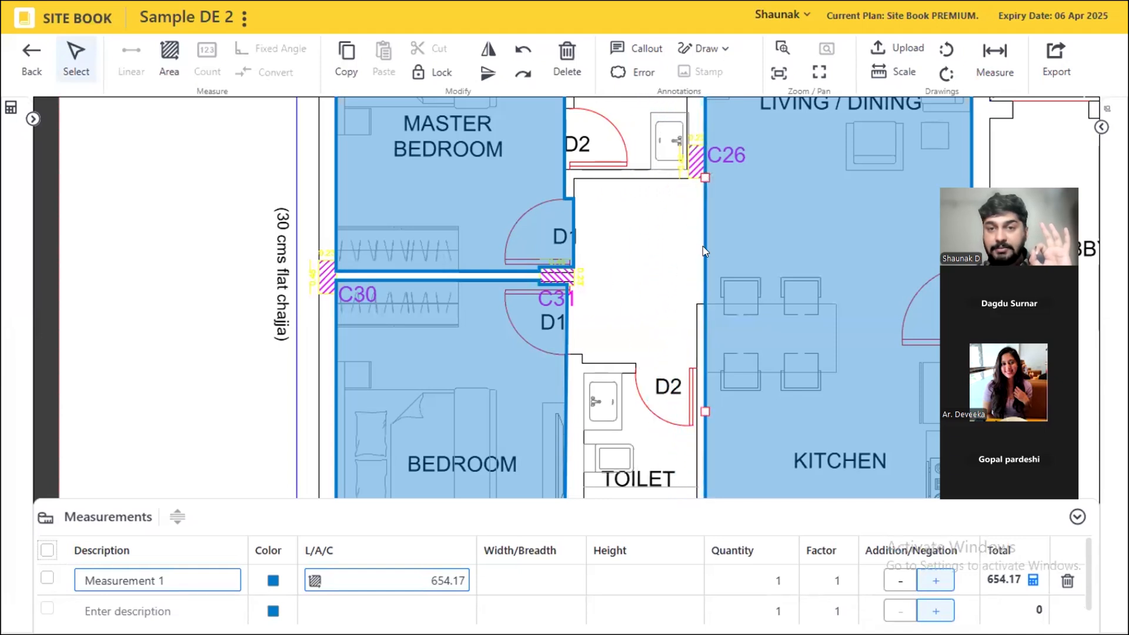
drag(705, 372, 574, 177)
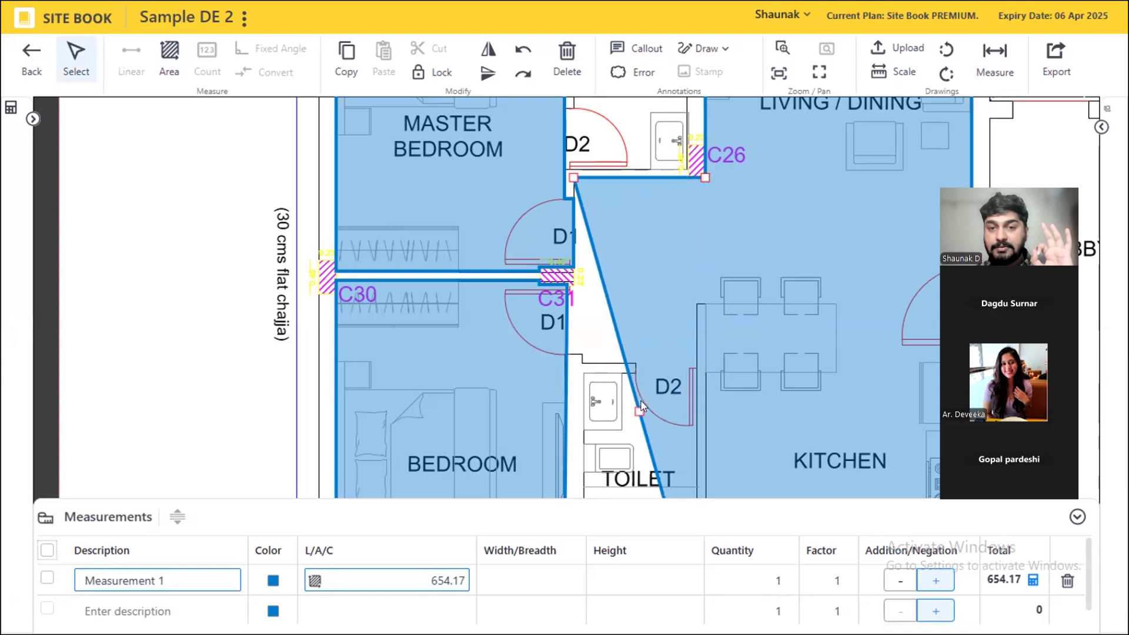
drag(641, 406, 705, 303)
click(623, 305)
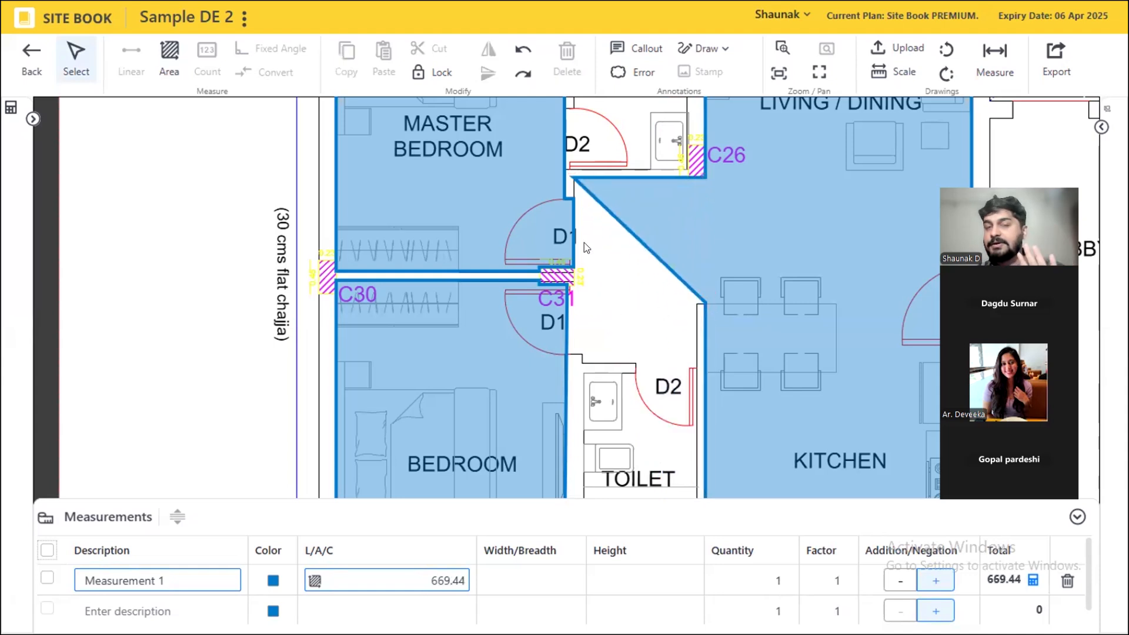
- Enlarge the Measurements list to make room for more rows
scroll(584, 242, down, 3)
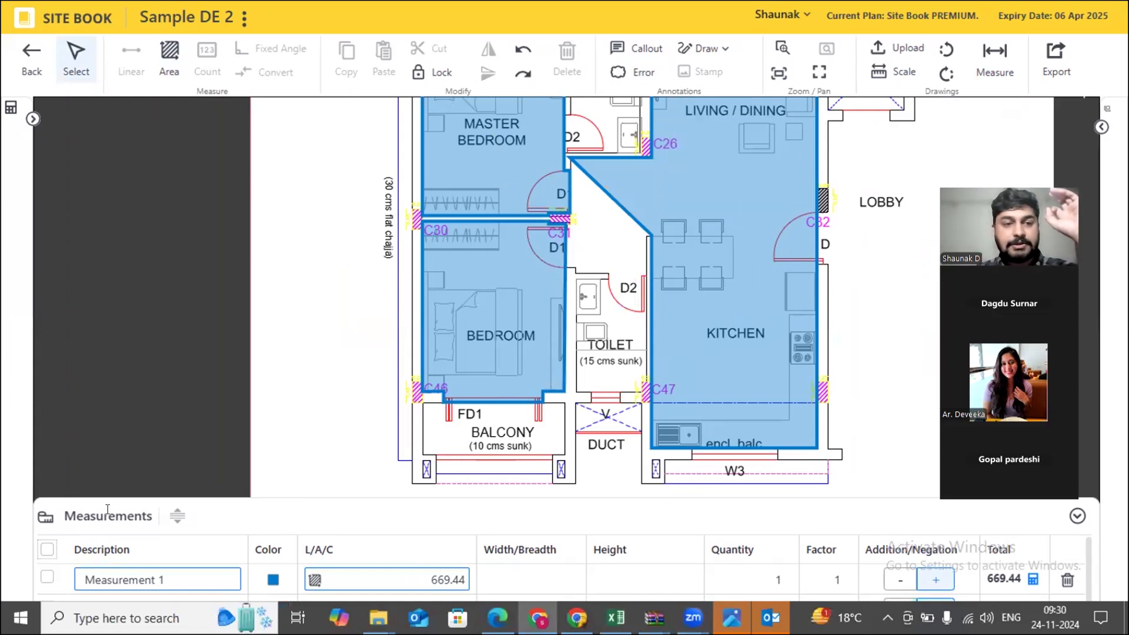
drag(101, 497, 117, 416)
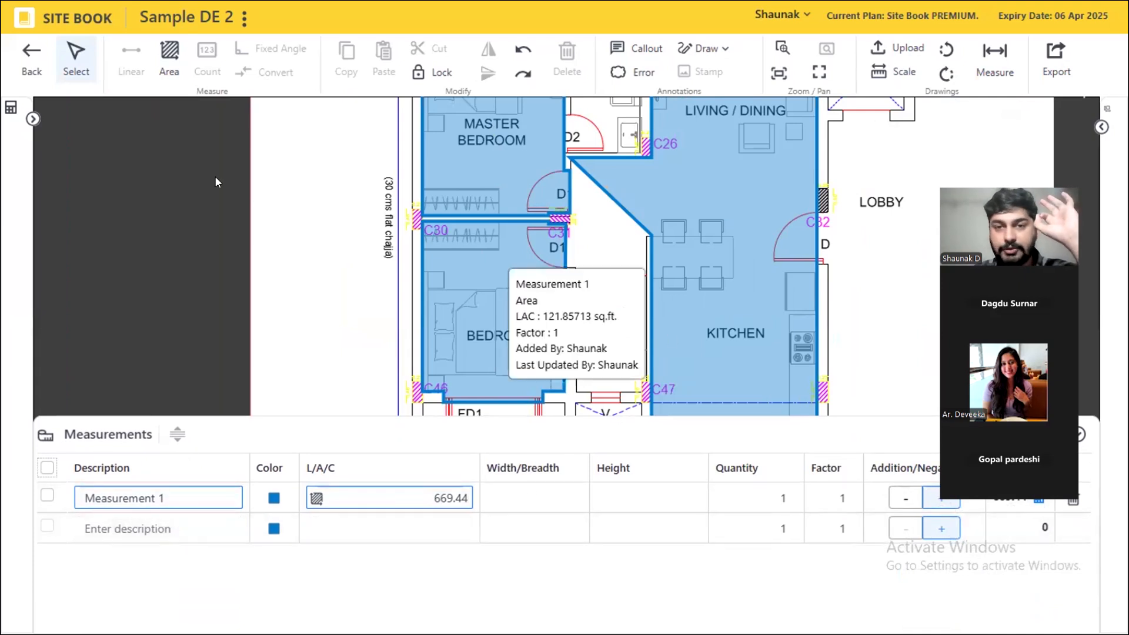
- Delete the combined living/dining and kitchen area from Measurement 1
click(661, 164)
click(567, 56)
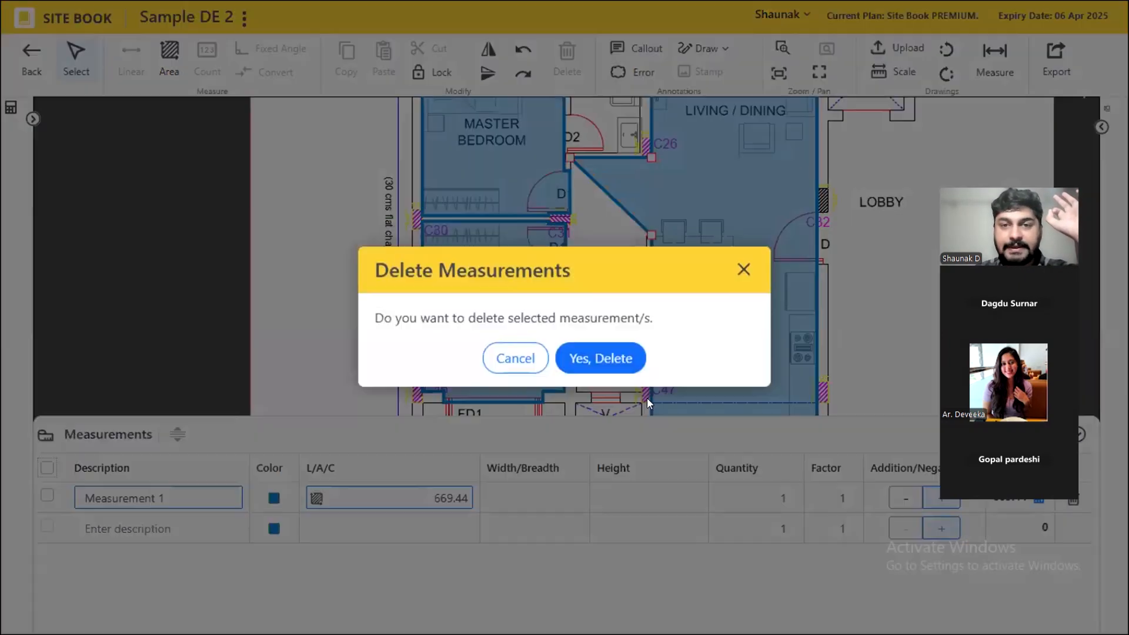
click(597, 360)
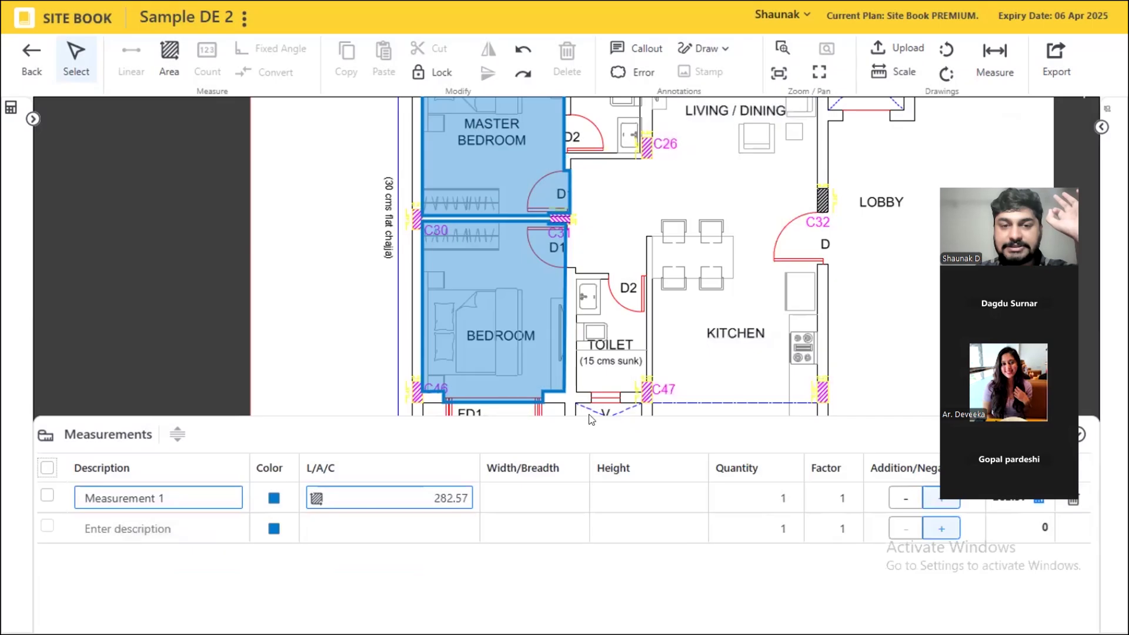
- Add a second area measurement by tracing the dining and kitchen floor from the D2 wall via C26 to the column opposite C47
click(429, 529)
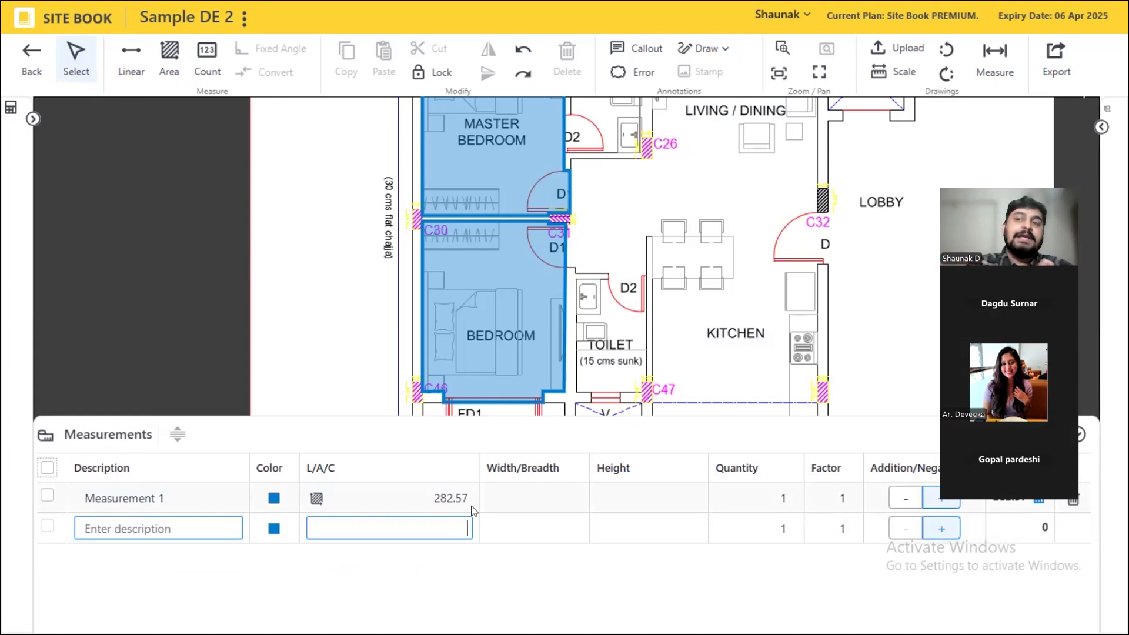
click(169, 58)
click(646, 310)
click(647, 157)
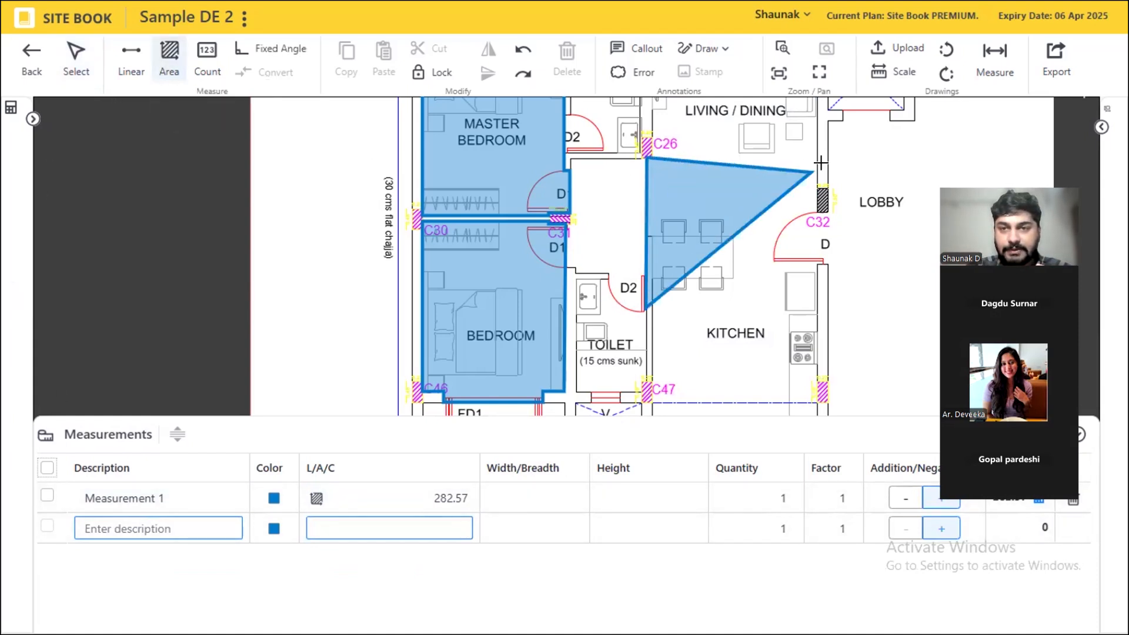
click(817, 159)
click(818, 390)
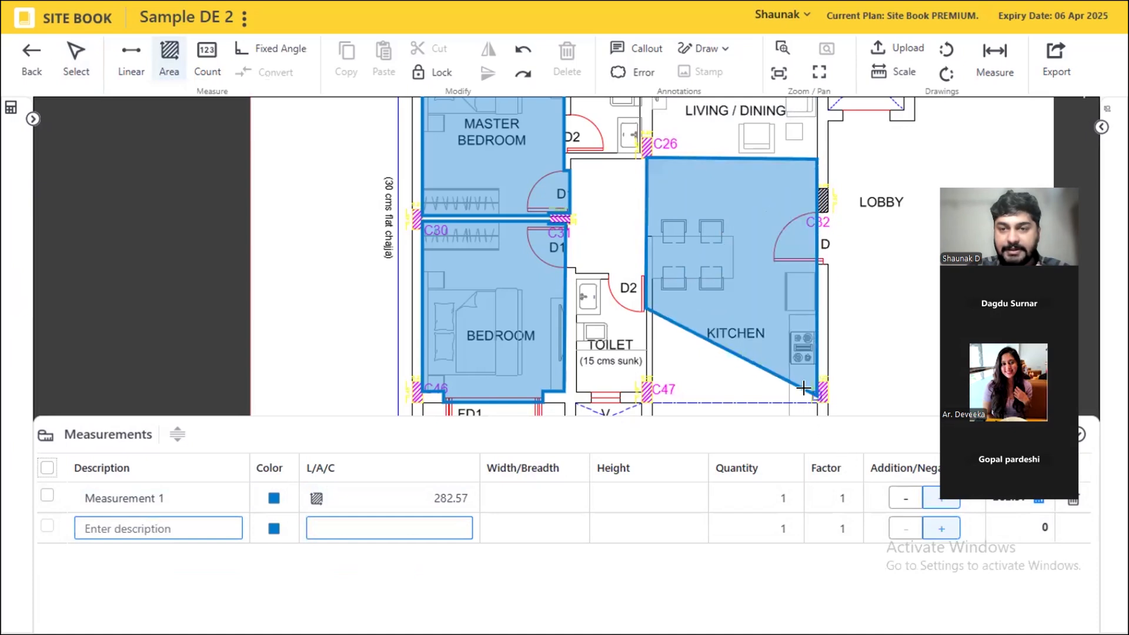
double_click(808, 393)
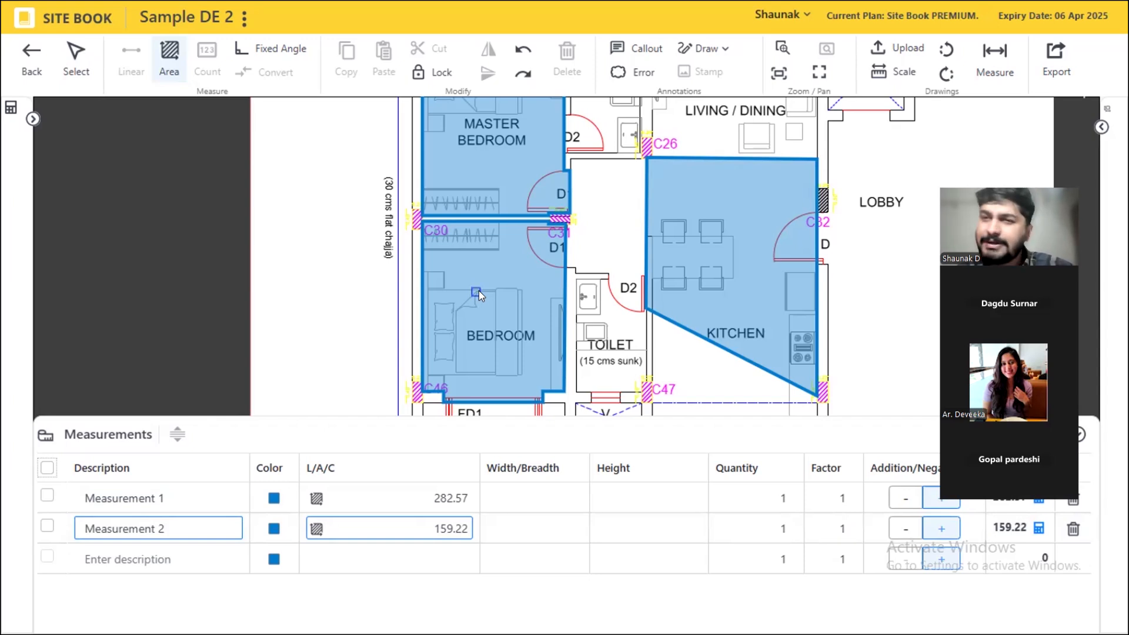
- Highlight the areas of Measurement 1 and Measurement 2 in turn, and set Measurement 2's color to yellow
click(449, 496)
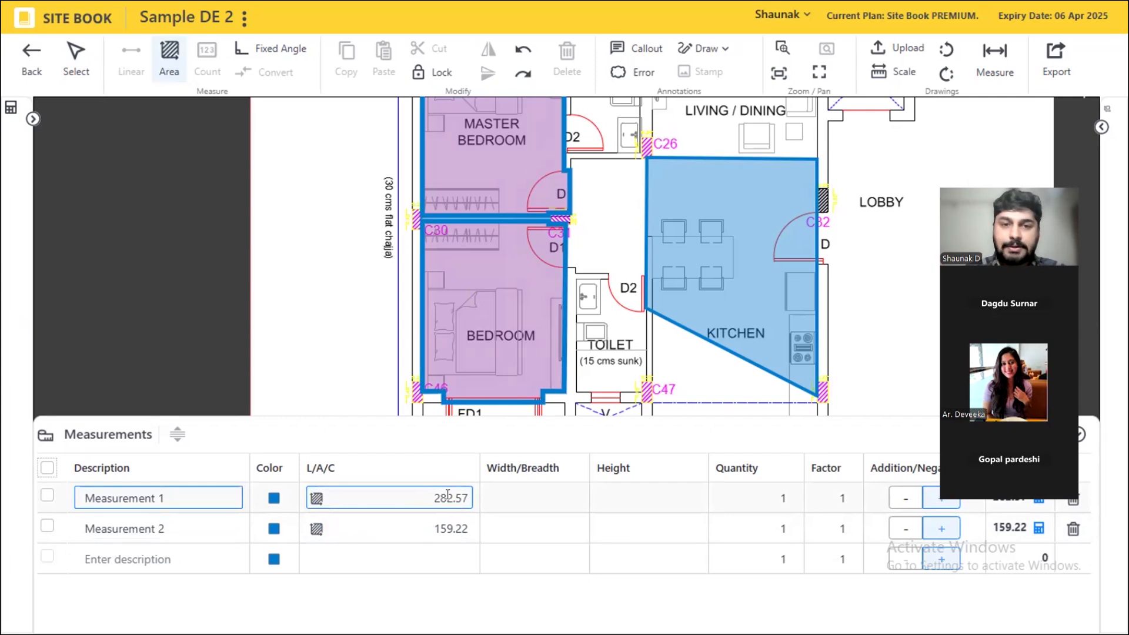
click(436, 526)
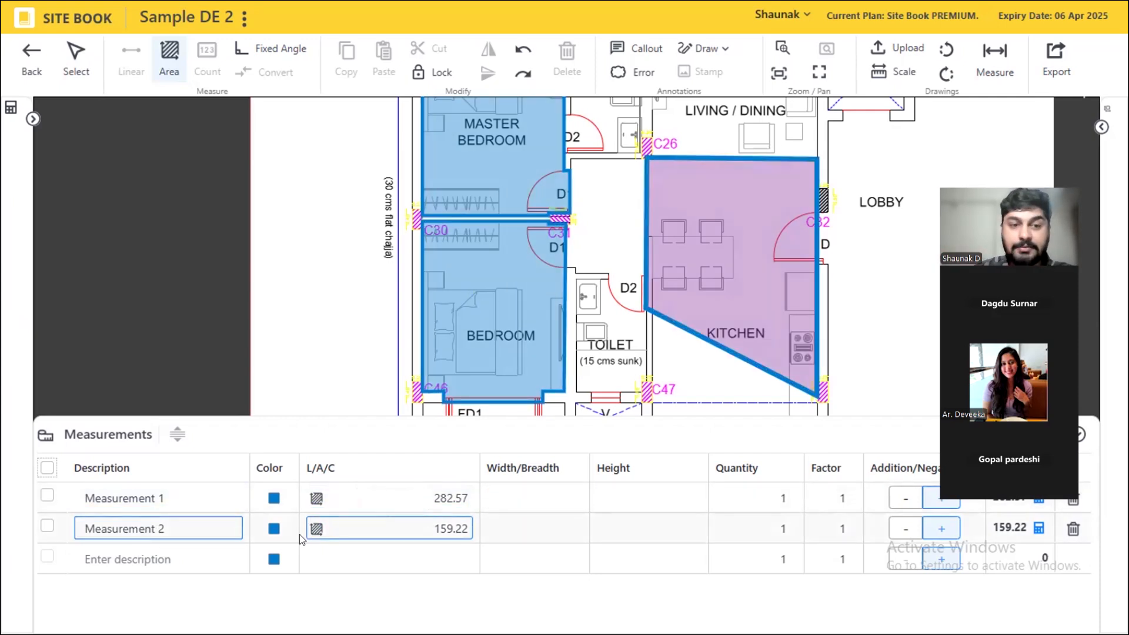
click(274, 529)
click(438, 557)
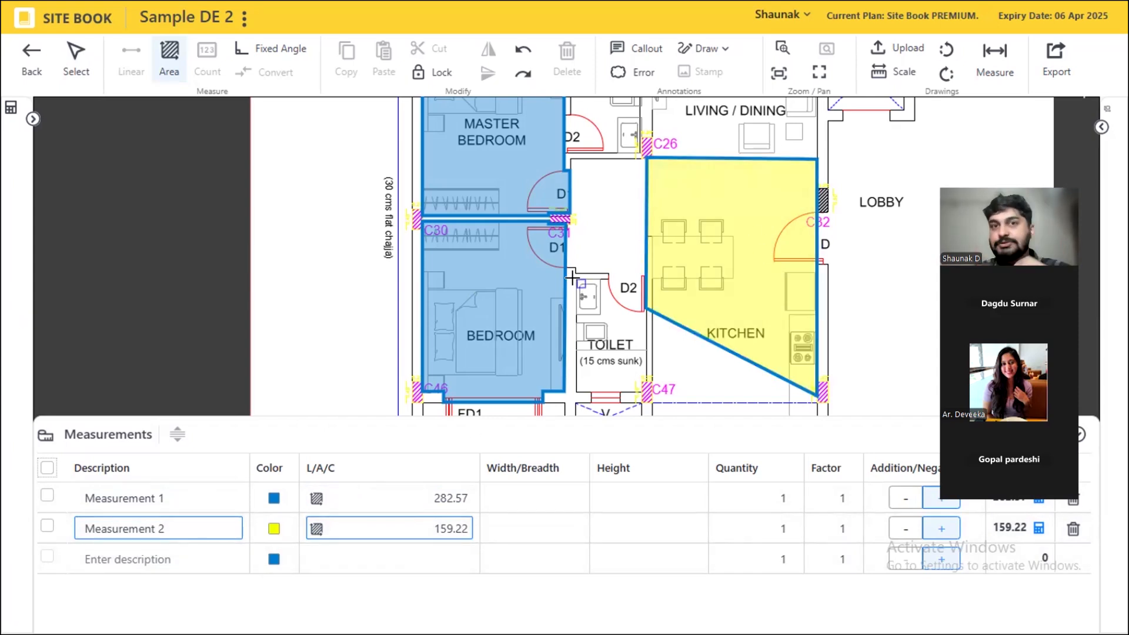
click(594, 31)
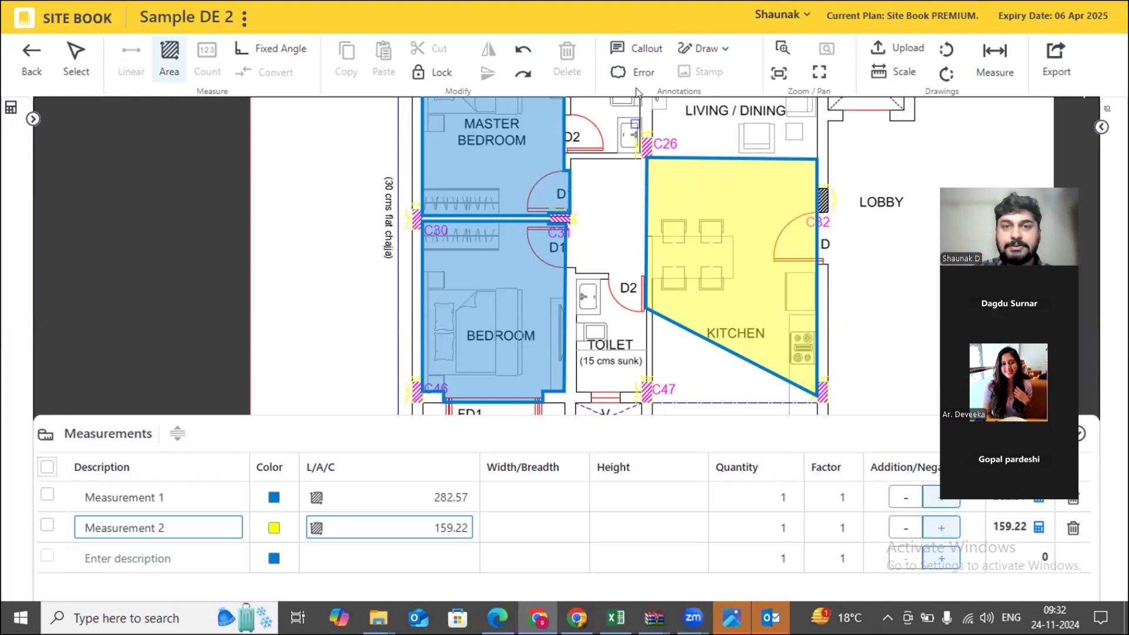
- Delete both measurement rows, Measurement 1 and Measurement 2, from the flooring take-off
click(47, 468)
click(565, 63)
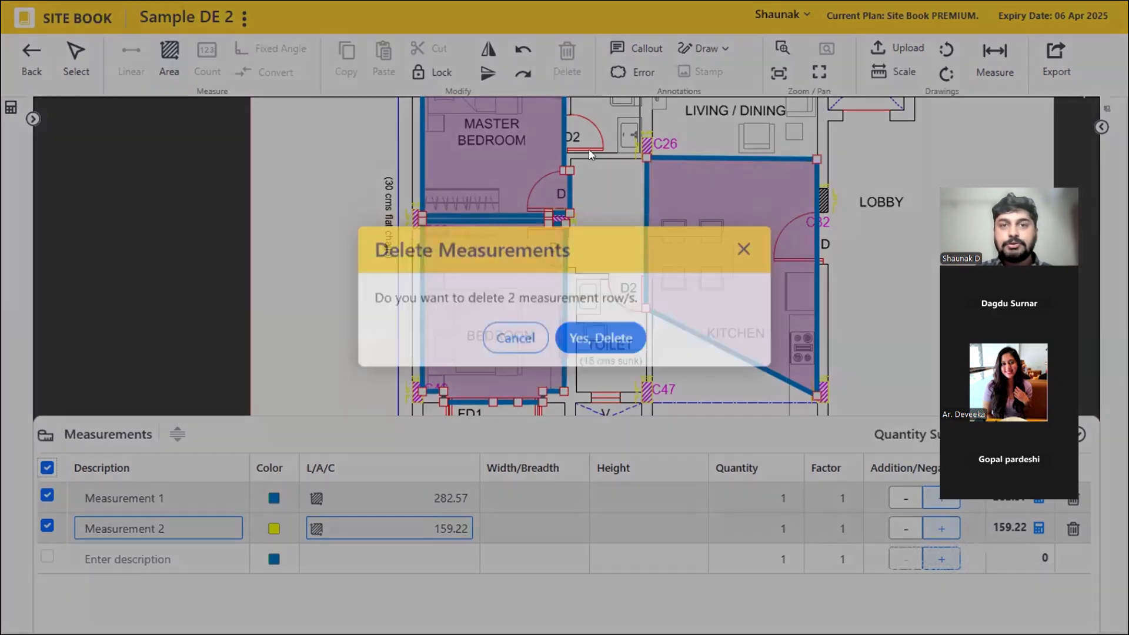
click(595, 353)
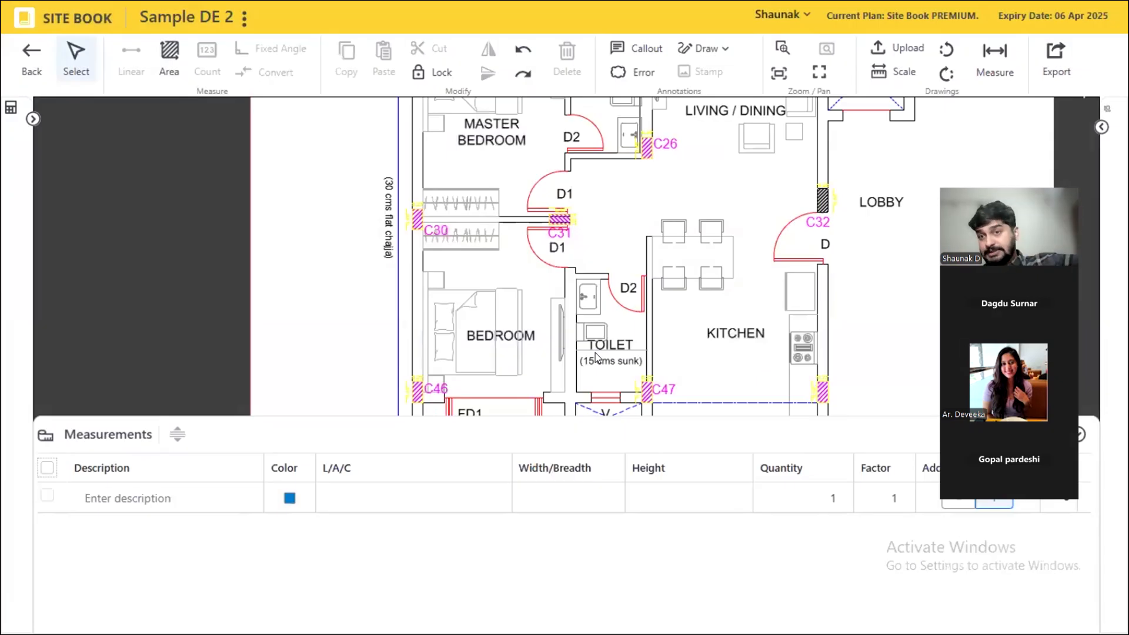
- Return to the quote and reopen the 2-D take-off of the 600 X 1200 mm vitrified tile flooring item
scroll(531, 276, up, 3)
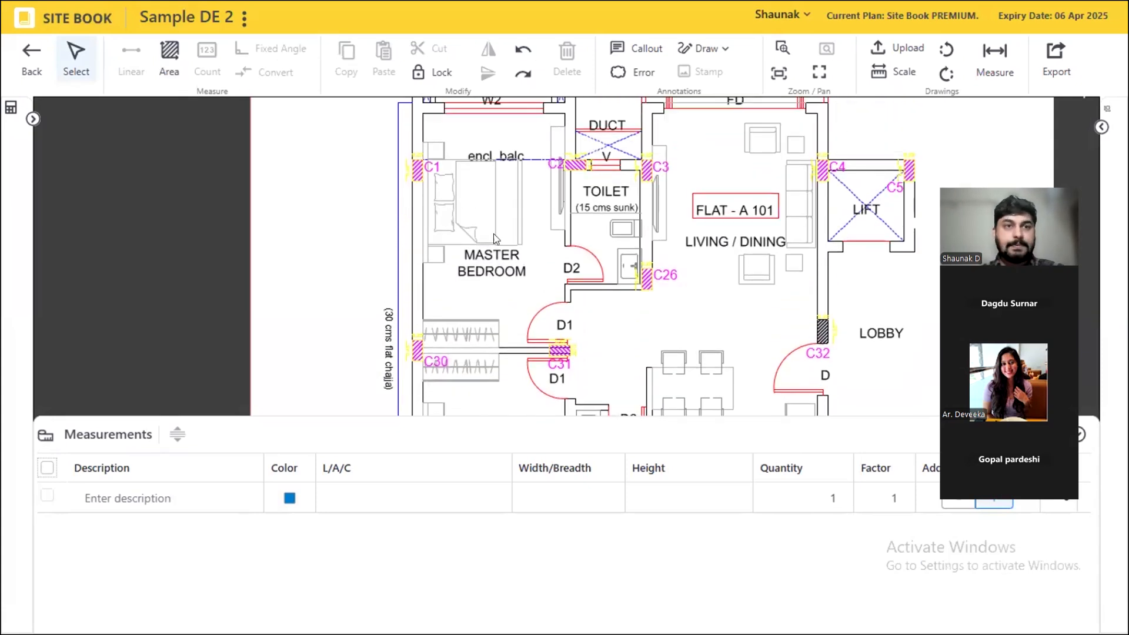
click(170, 59)
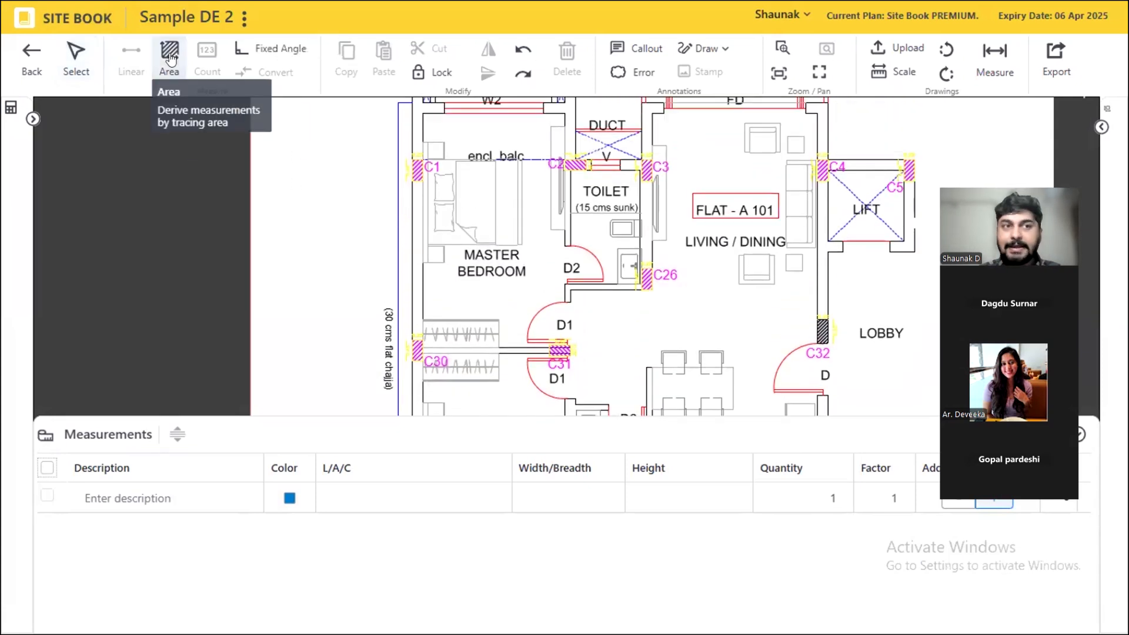
click(32, 56)
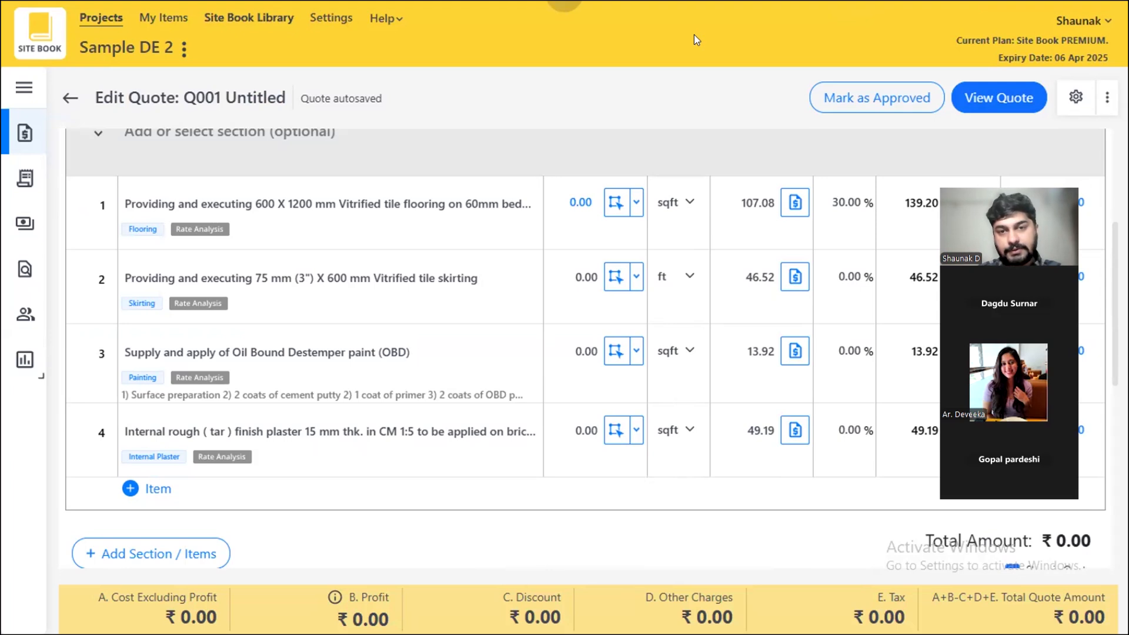
scroll(694, 35, up, 2)
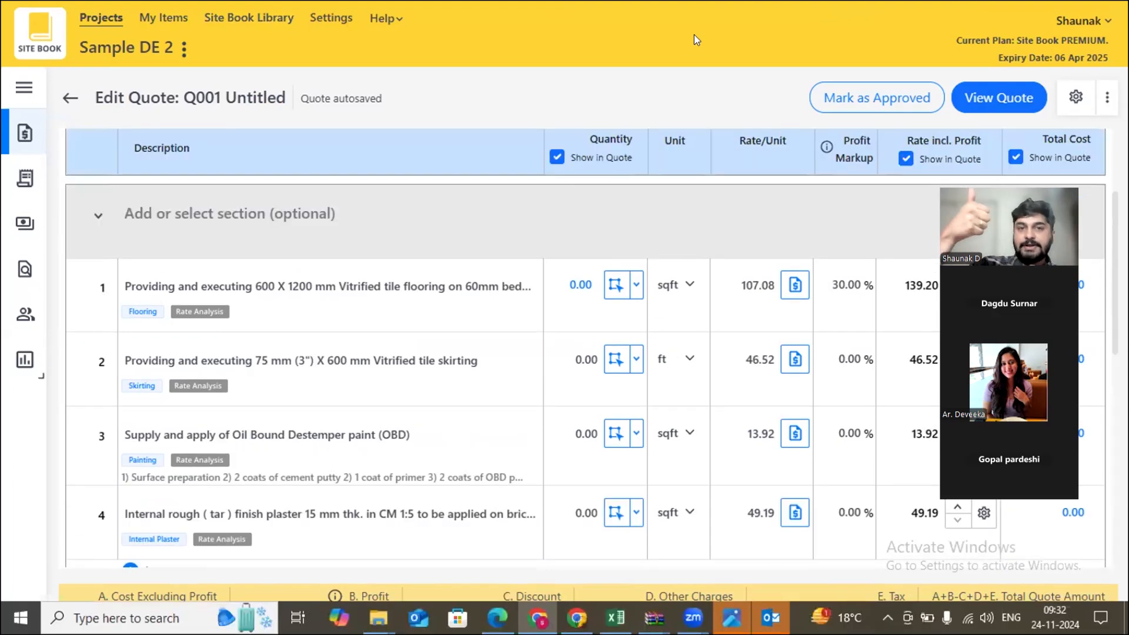
click(615, 286)
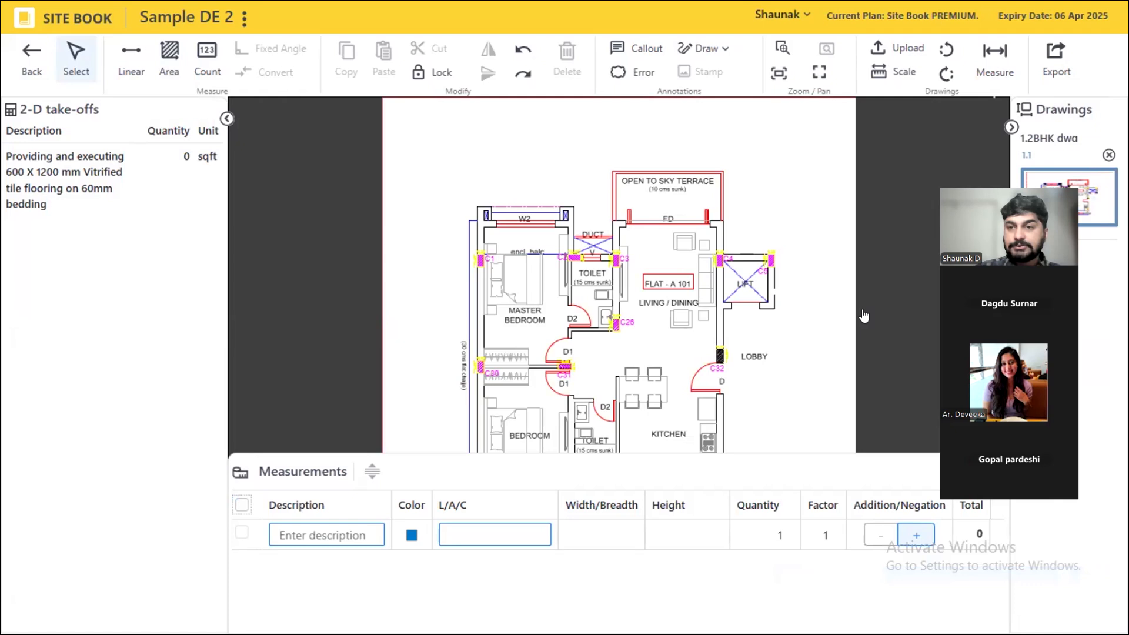
- Start an area trace of the master bedroom floor at door D1, following column C31 and the wall to column C30
scroll(509, 299, up, 2)
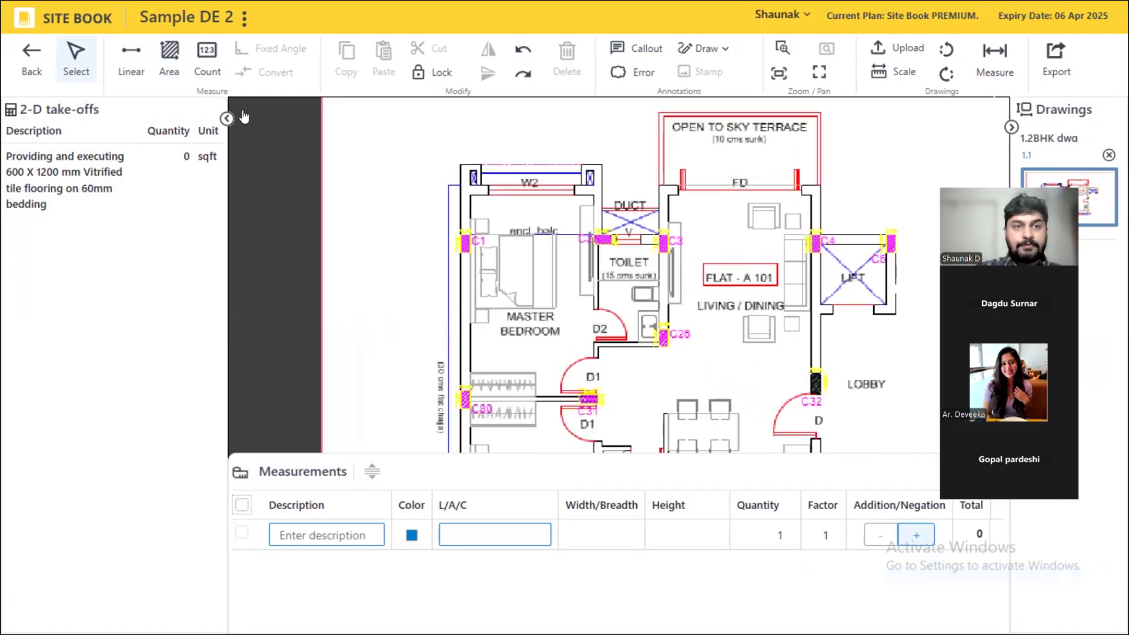
click(170, 68)
scroll(561, 410, up, 4)
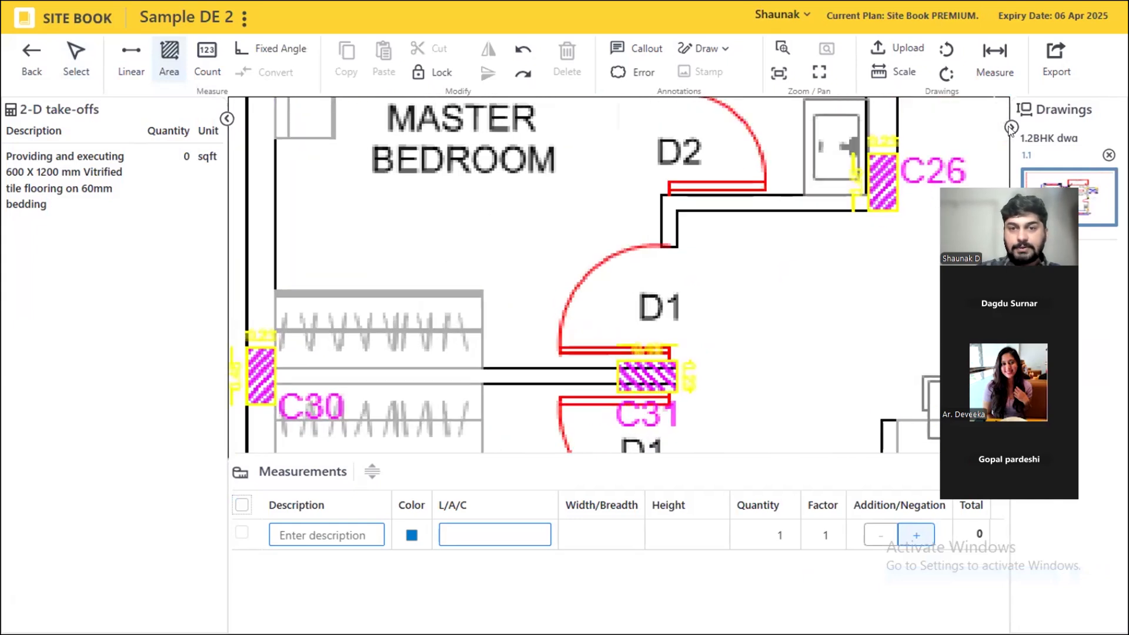
scroll(295, 320, up, 2)
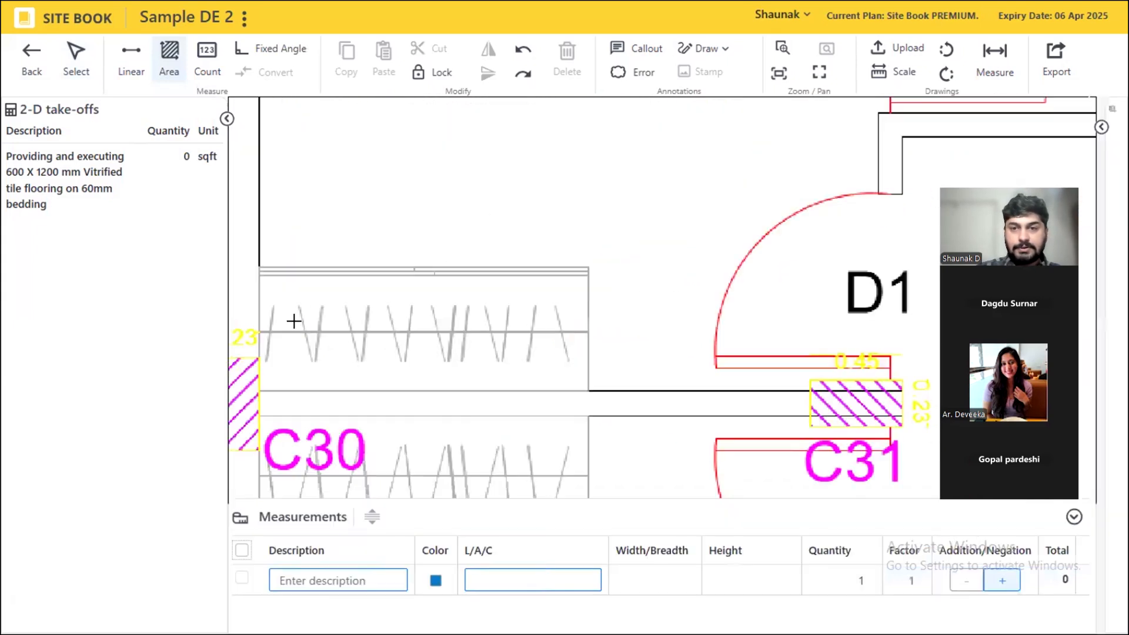
click(888, 376)
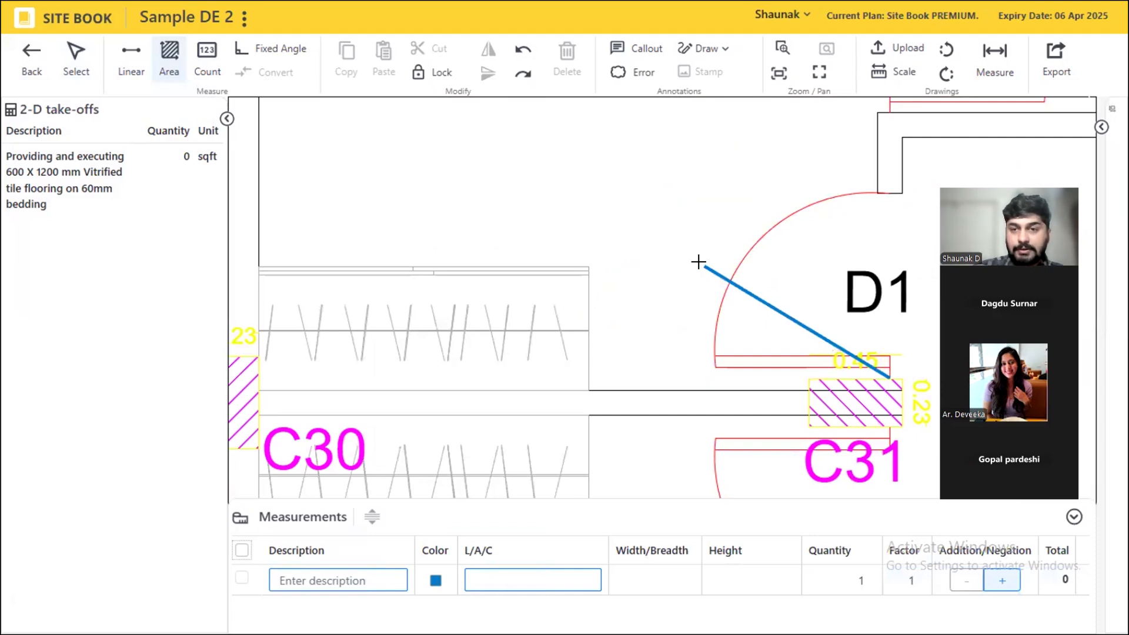
click(810, 380)
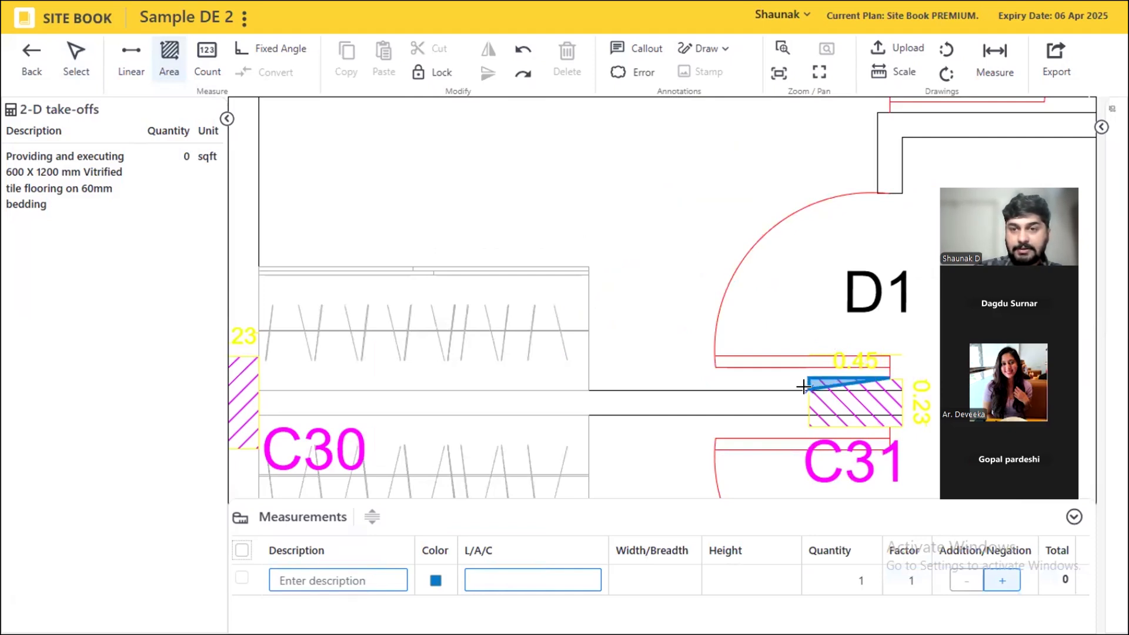
click(264, 388)
- Finish the master bedroom area through both room corners beside window W2 and the inner jamb of door D1
scroll(266, 388, down, 3)
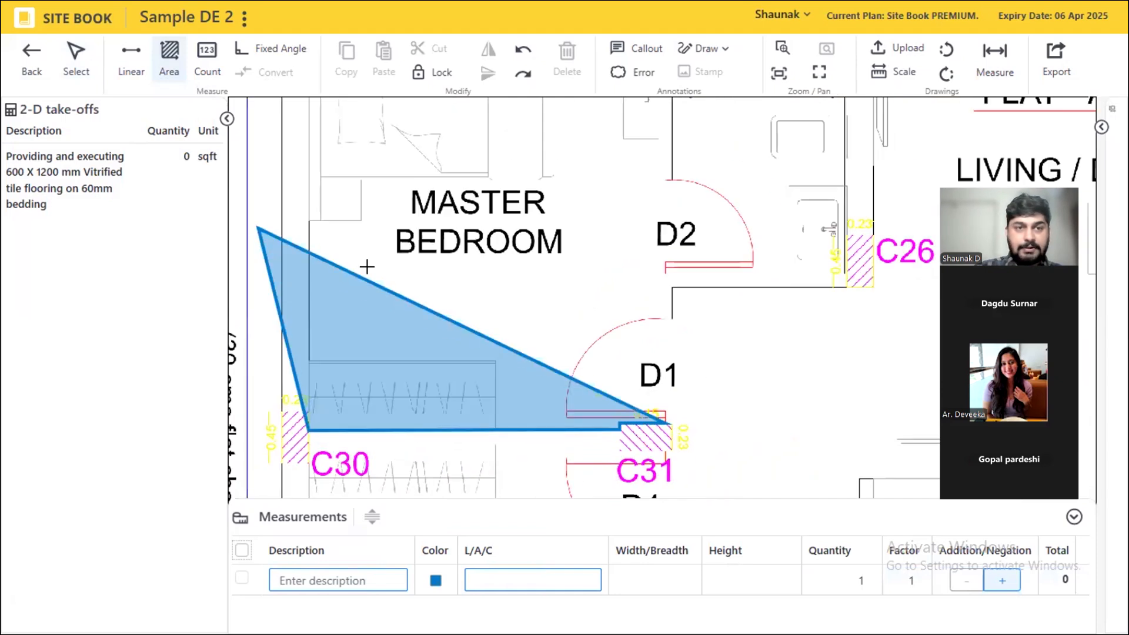
scroll(406, 322, down, 5)
scroll(295, 117, up, 5)
click(280, 137)
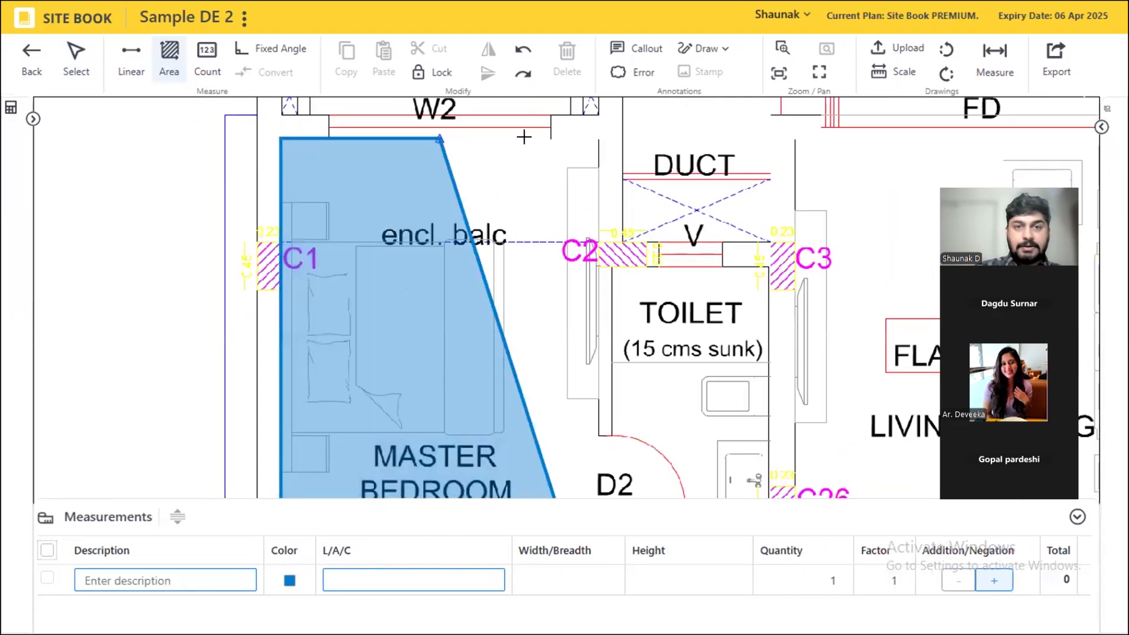
click(598, 137)
scroll(592, 314, down, 5)
scroll(592, 314, up, 4)
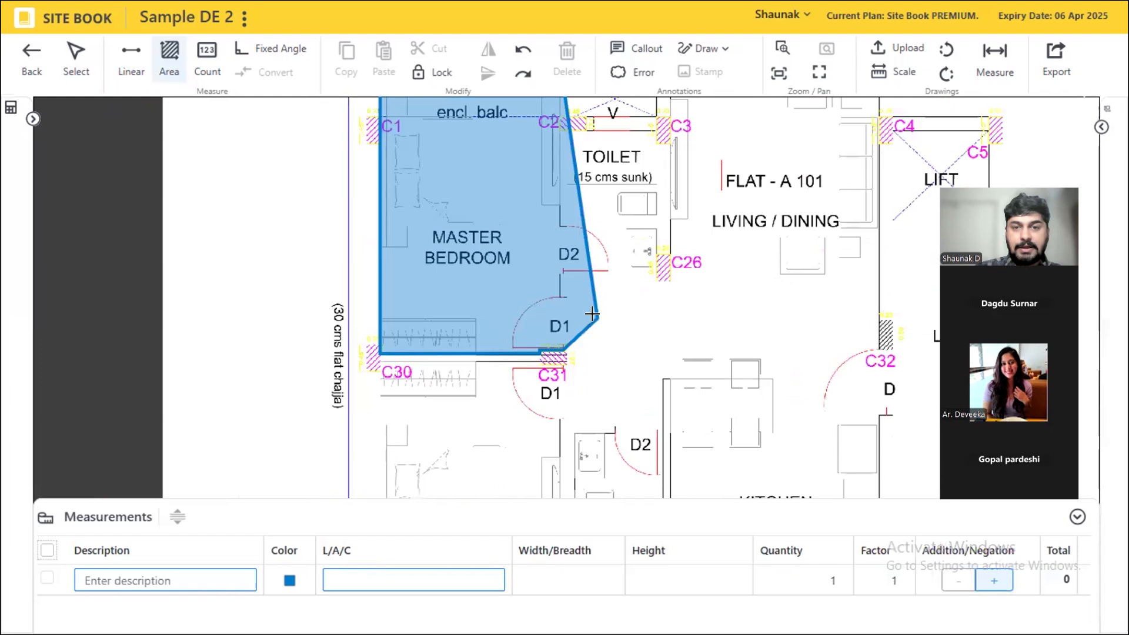
scroll(593, 315, up, 5)
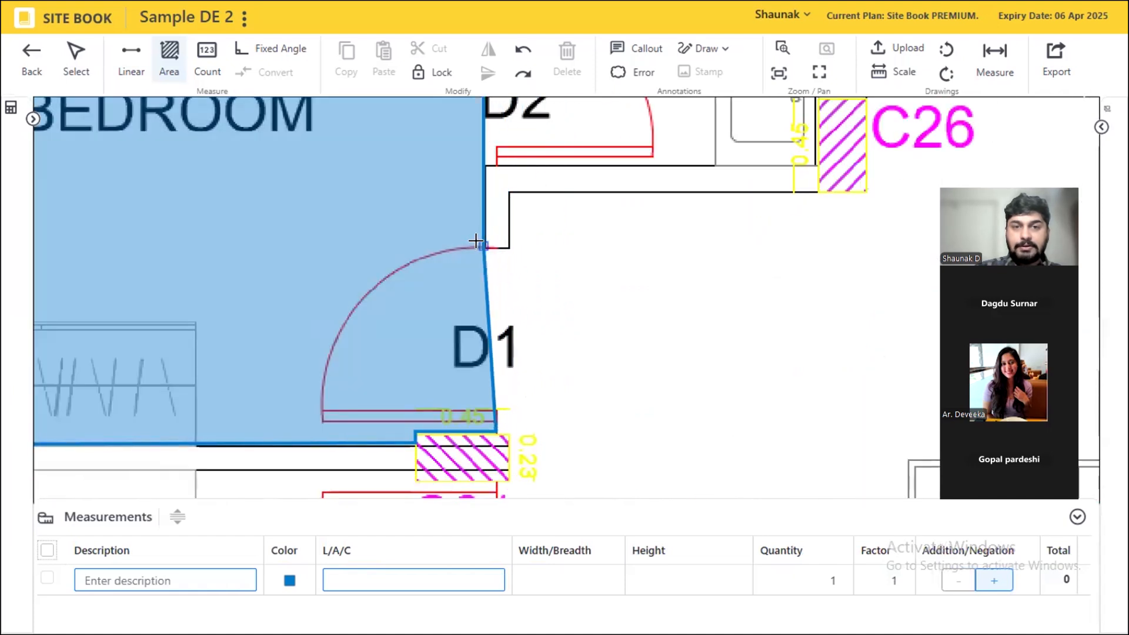
click(476, 241)
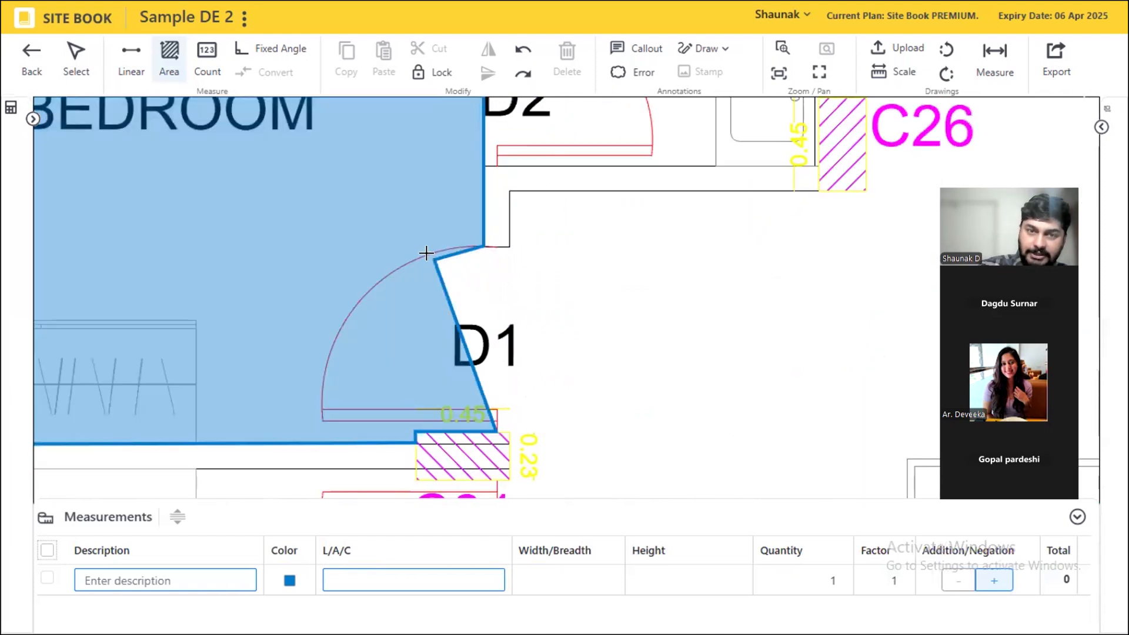
scroll(610, 302, down, 8)
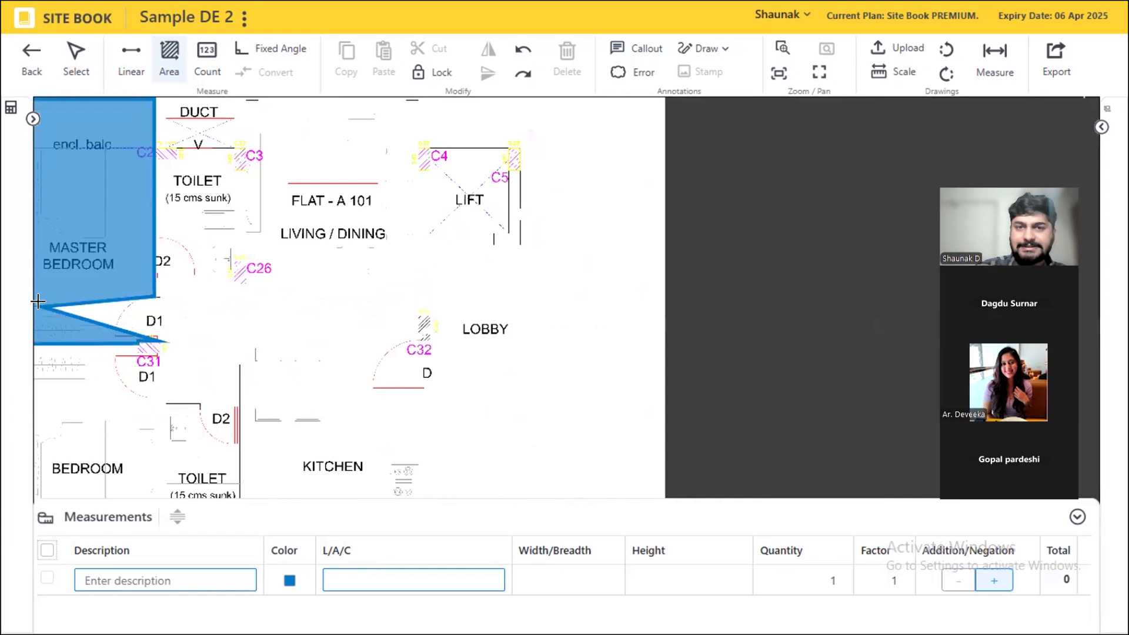
key(Escape)
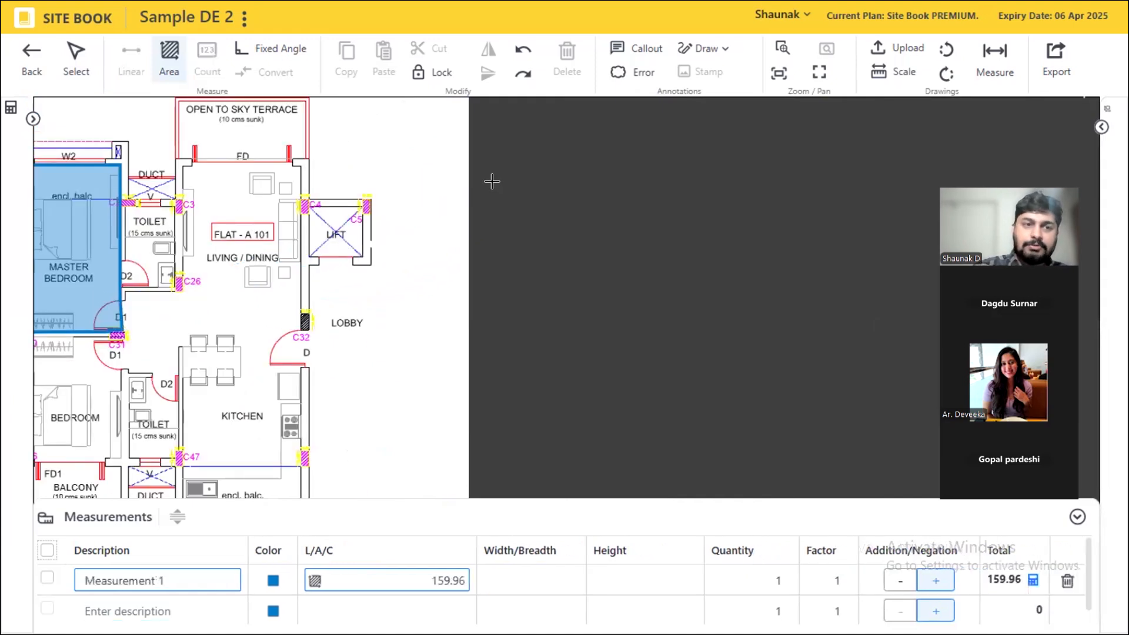
- Extend the master bedroom area across the D1 opening by adding a vertex at the outer jamb corner and moving the C31 vertex to the column's outer corner
scroll(619, 204, down, 2)
scroll(222, 248, up, 5)
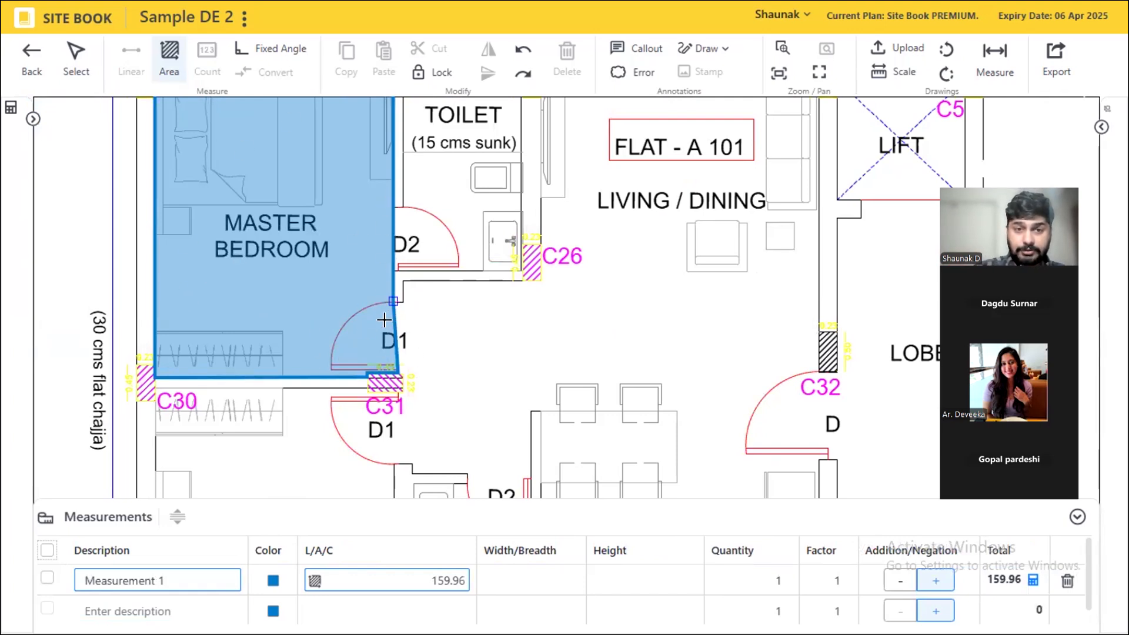
scroll(525, 397, down, 2)
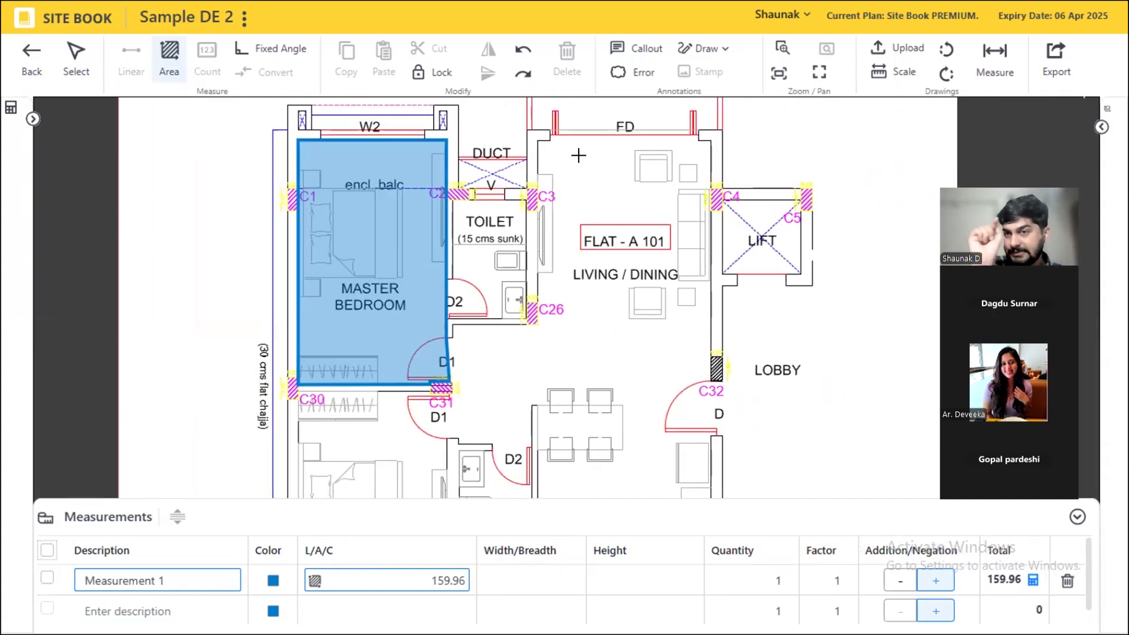
click(75, 67)
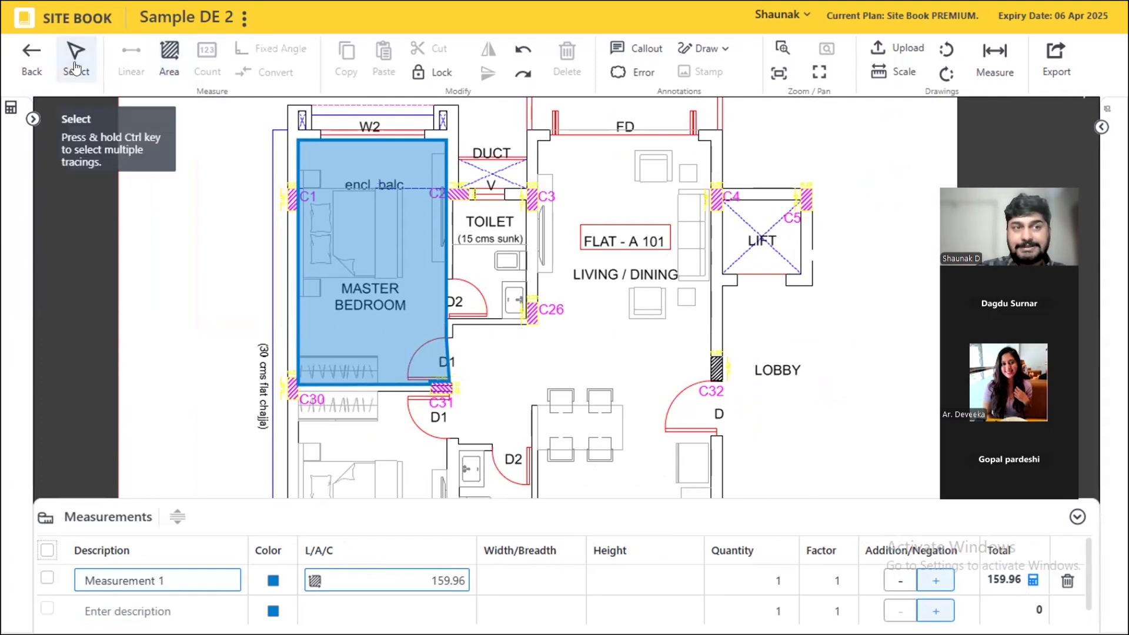
click(354, 219)
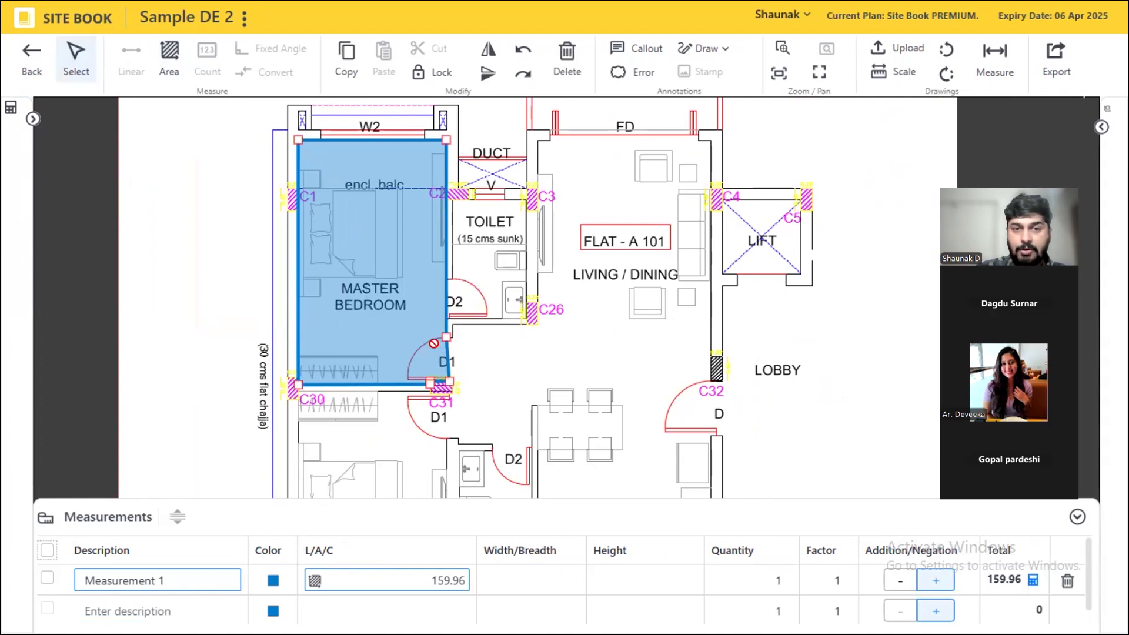
scroll(434, 343, up, 5)
scroll(434, 344, up, 1)
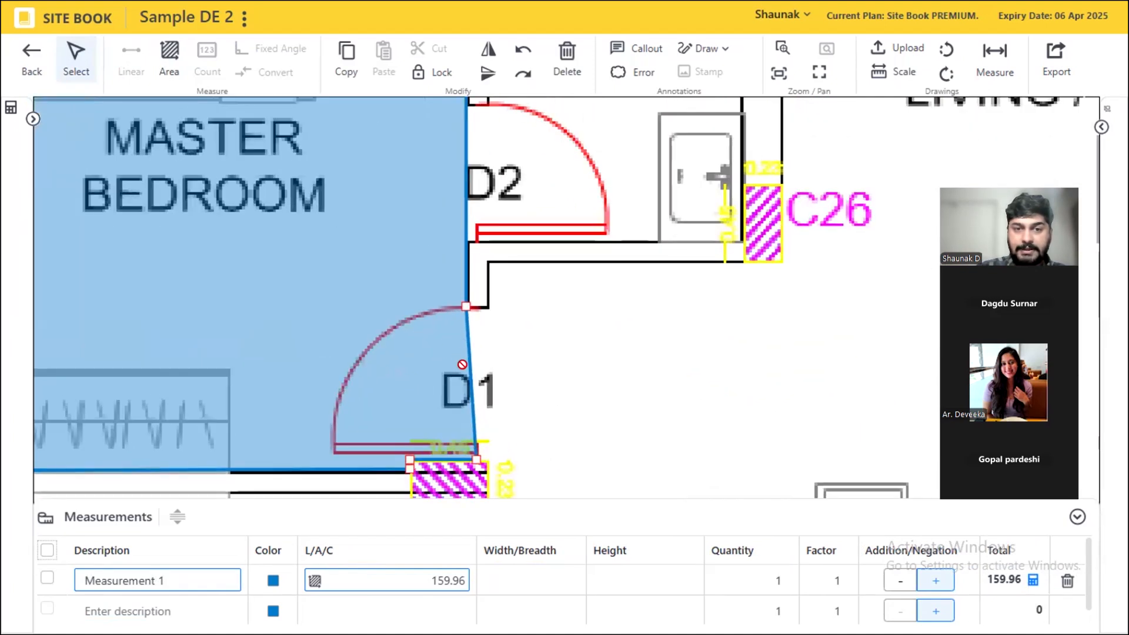
scroll(463, 365, up, 1)
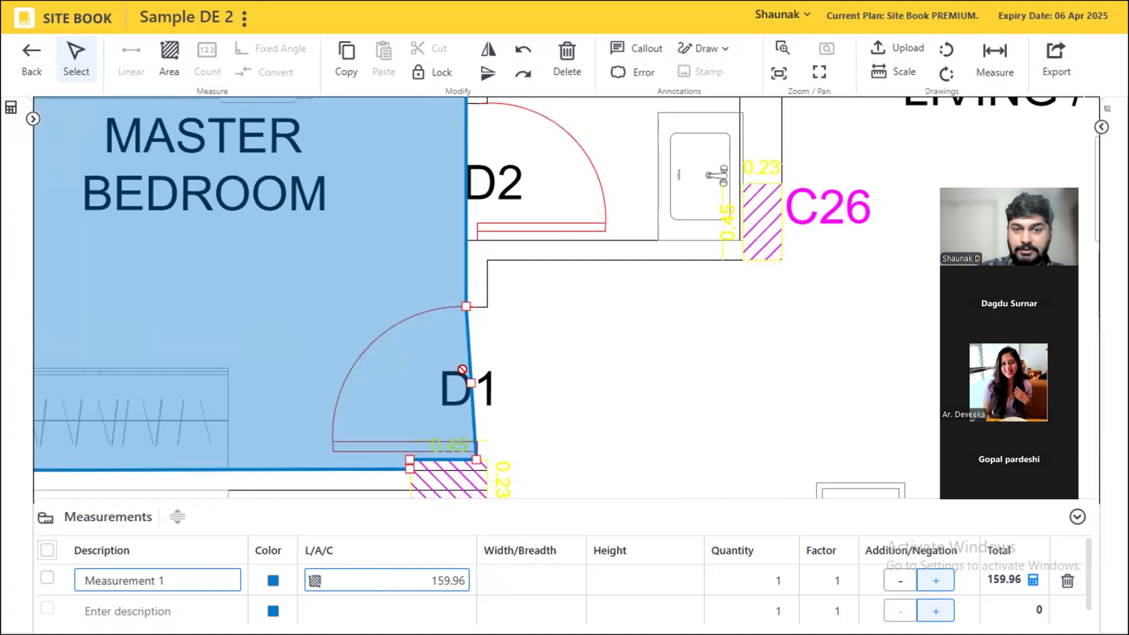
drag(467, 379, 482, 304)
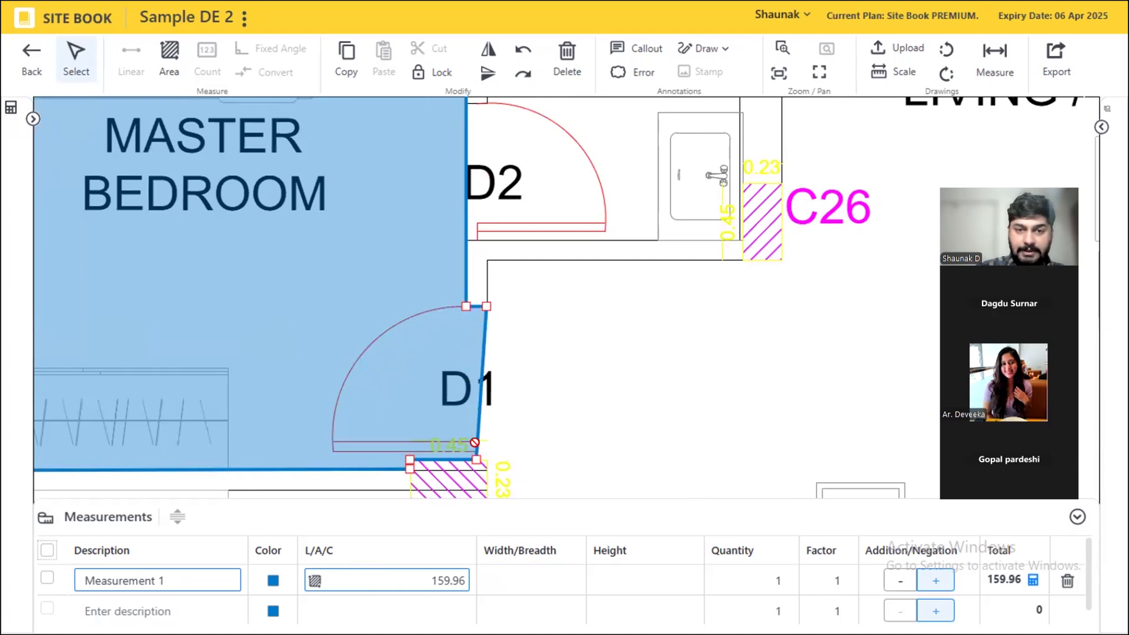
drag(475, 457, 483, 456)
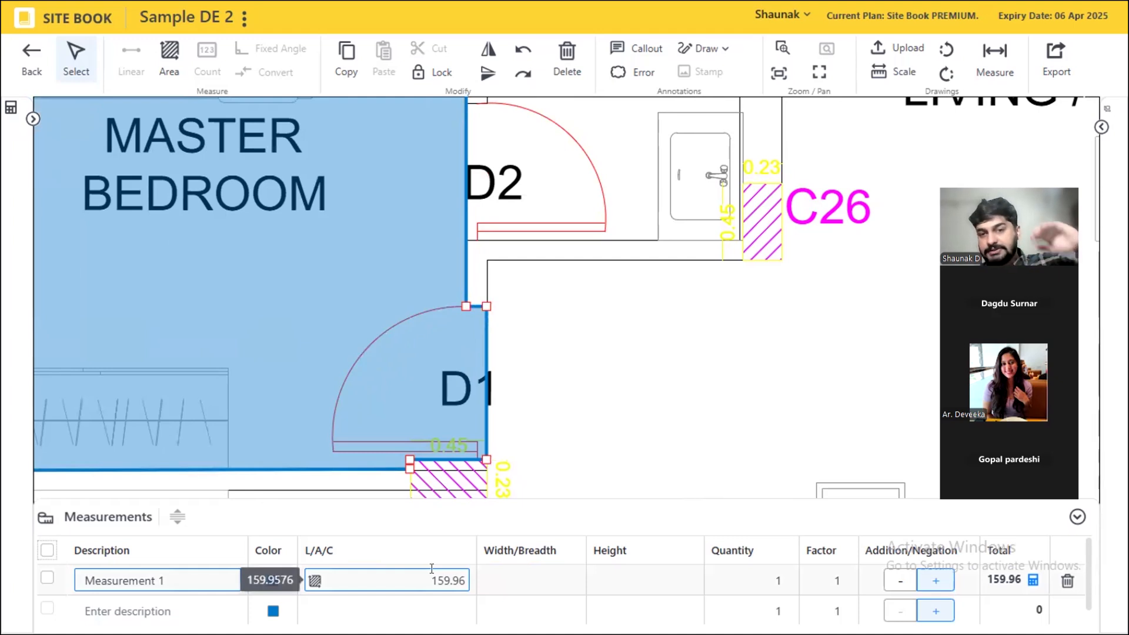
click(624, 436)
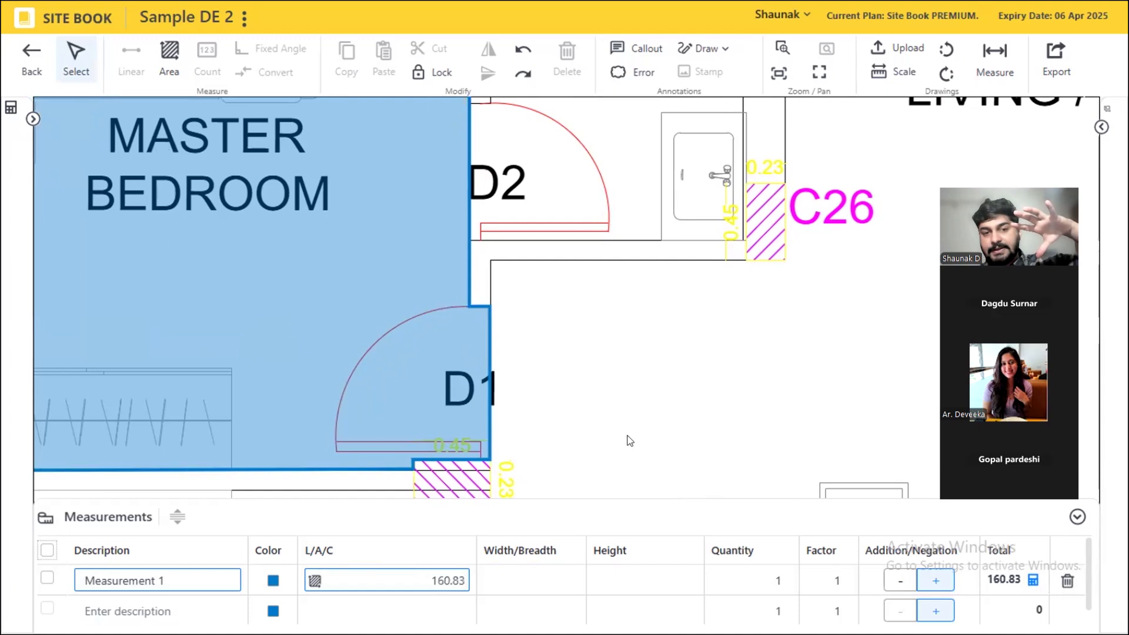
- Reselect the master bedroom area and nudge its corner between window W2 and the duct
scroll(626, 440, down, 3)
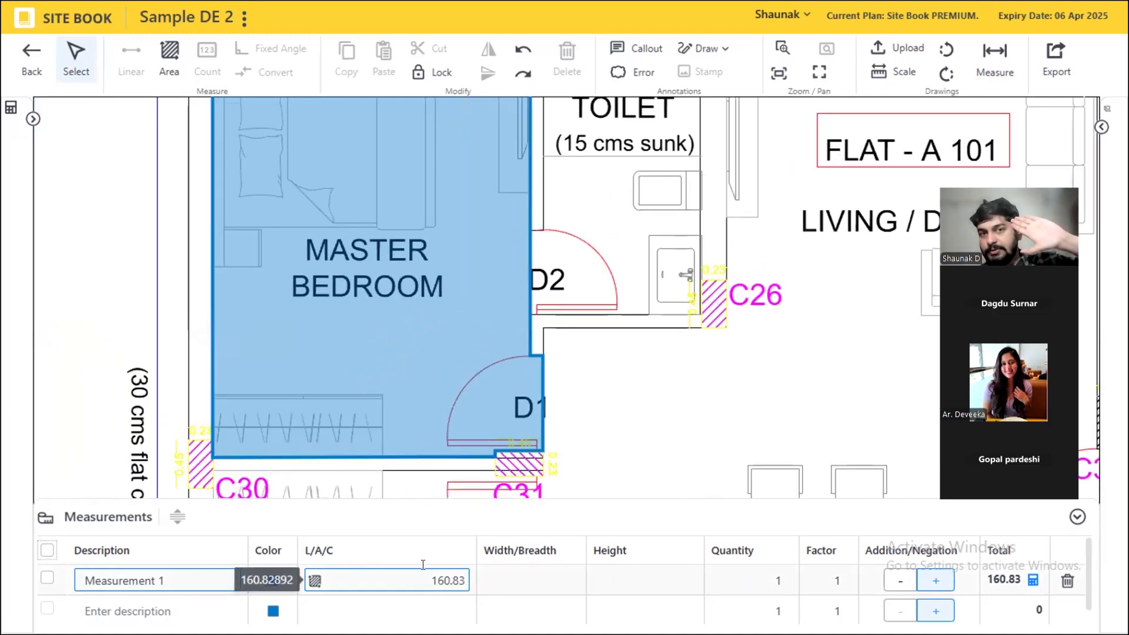
scroll(458, 391, down, 3)
click(464, 305)
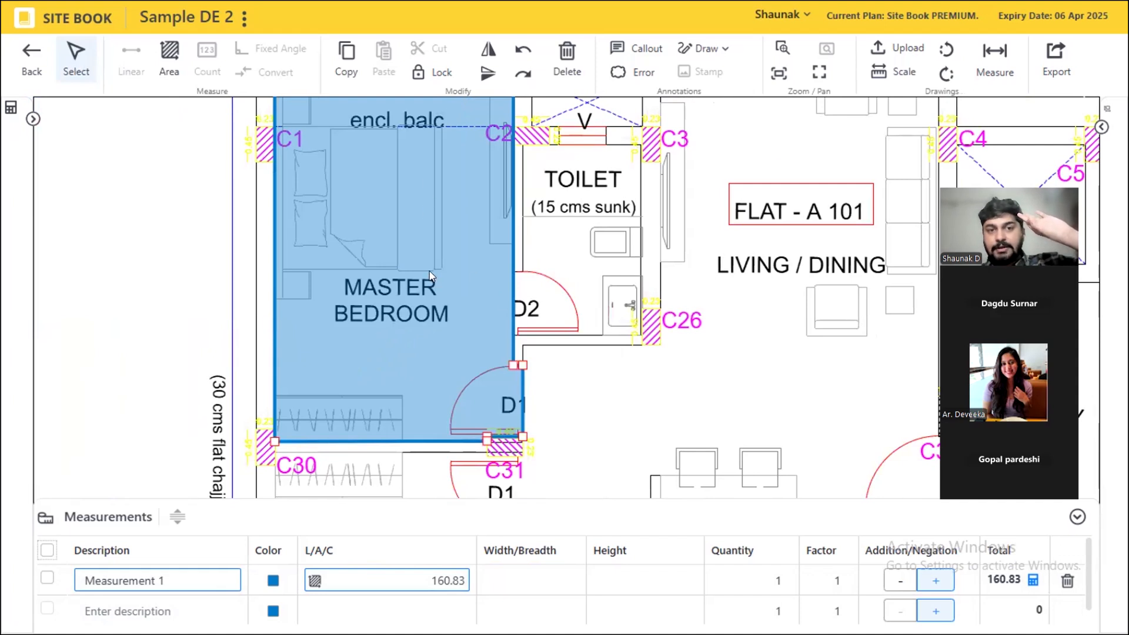
drag(432, 281, 408, 299)
scroll(510, 408, down, 2)
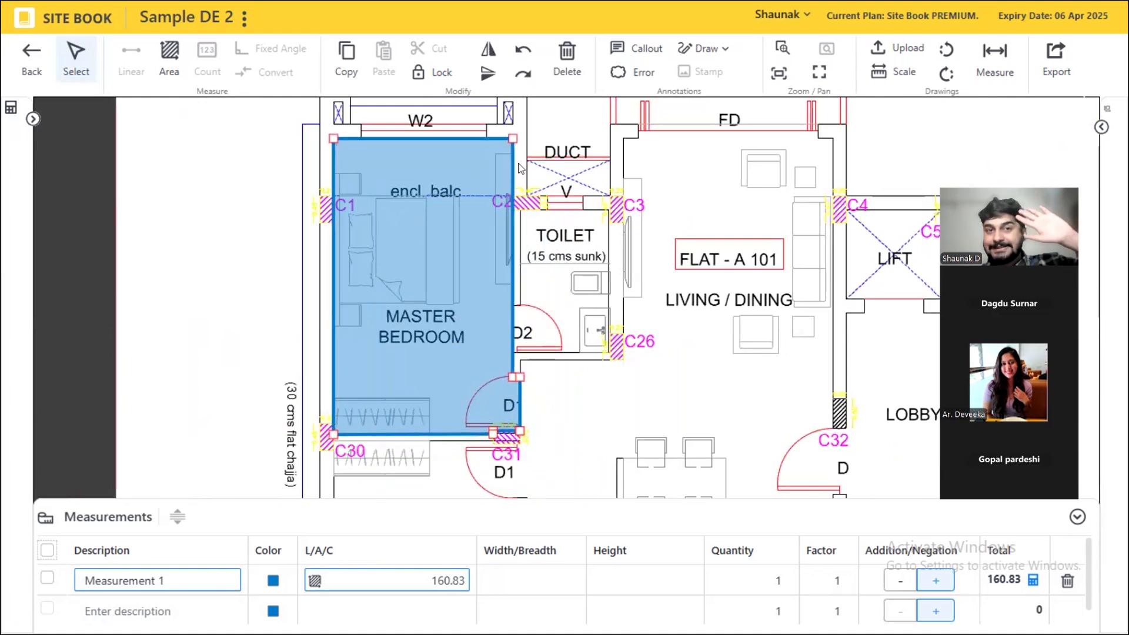
mouse_move(510, 140)
mouse_down()
mouse_move(477, 167)
mouse_move(505, 139)
mouse_up()
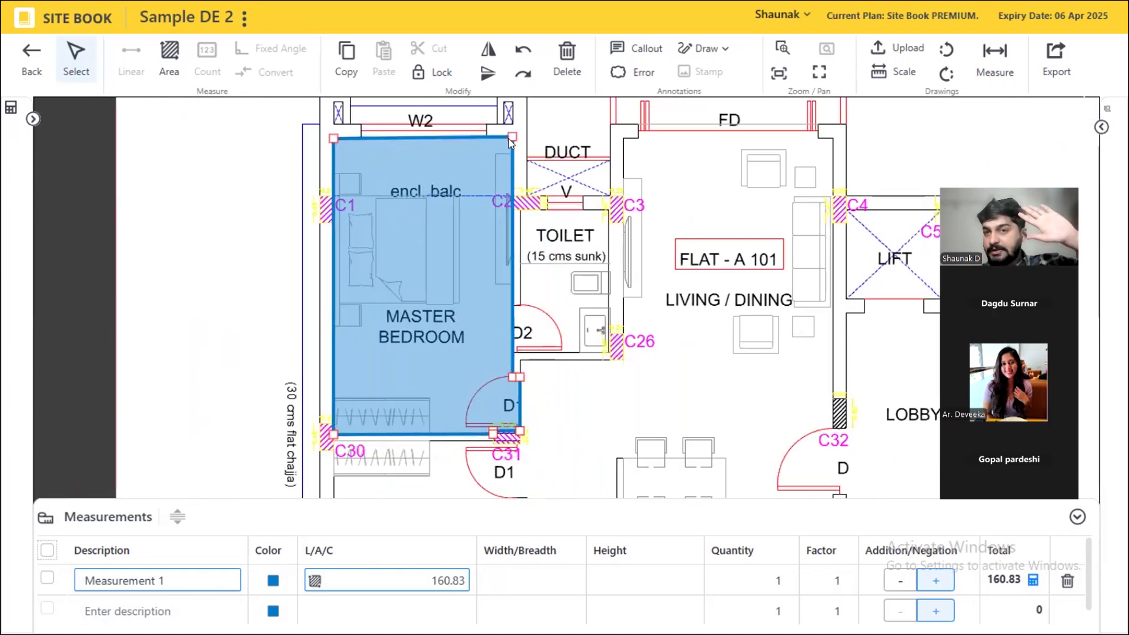
- Extend the master bedroom area into the D2 opening by adding vertices at the inner and outer corners of both jambs
scroll(478, 356, up, 3)
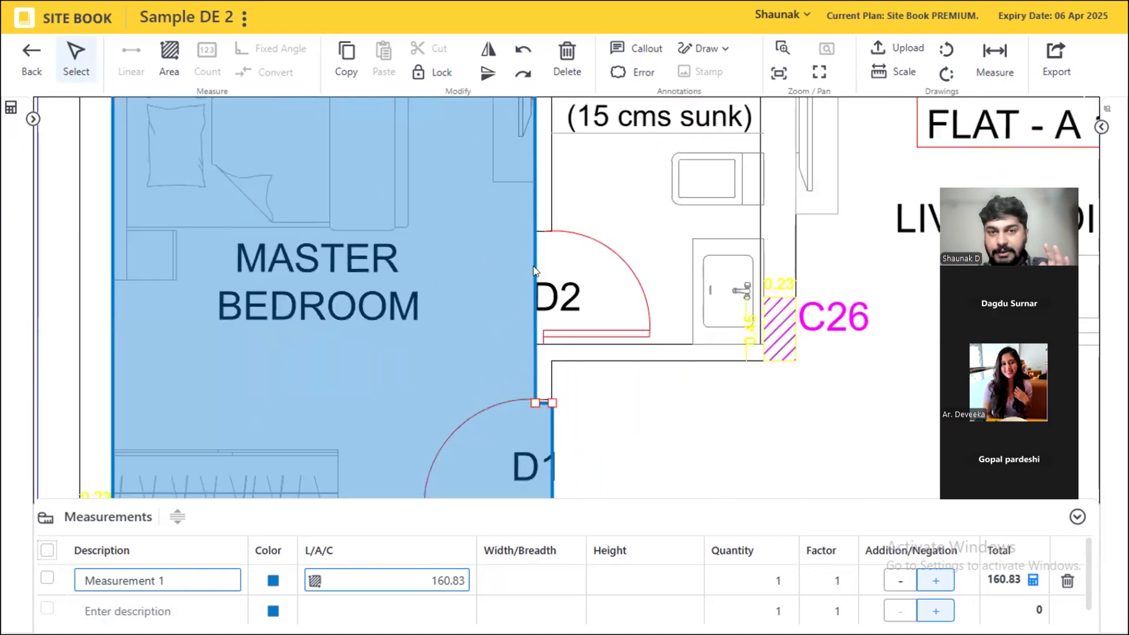
click(531, 206)
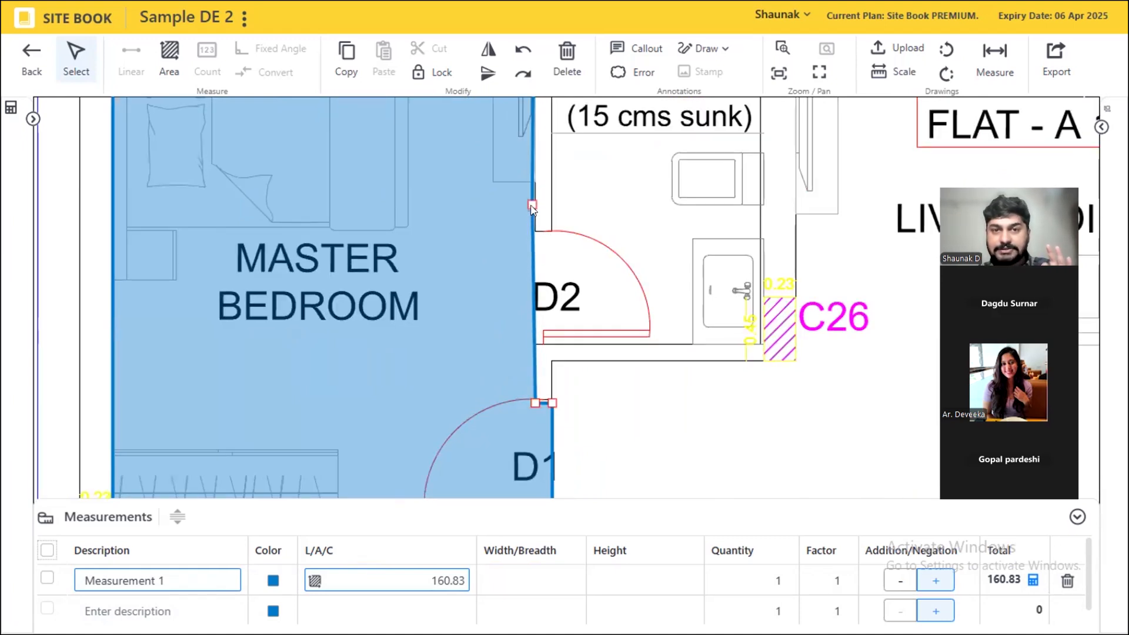
drag(531, 206, 531, 230)
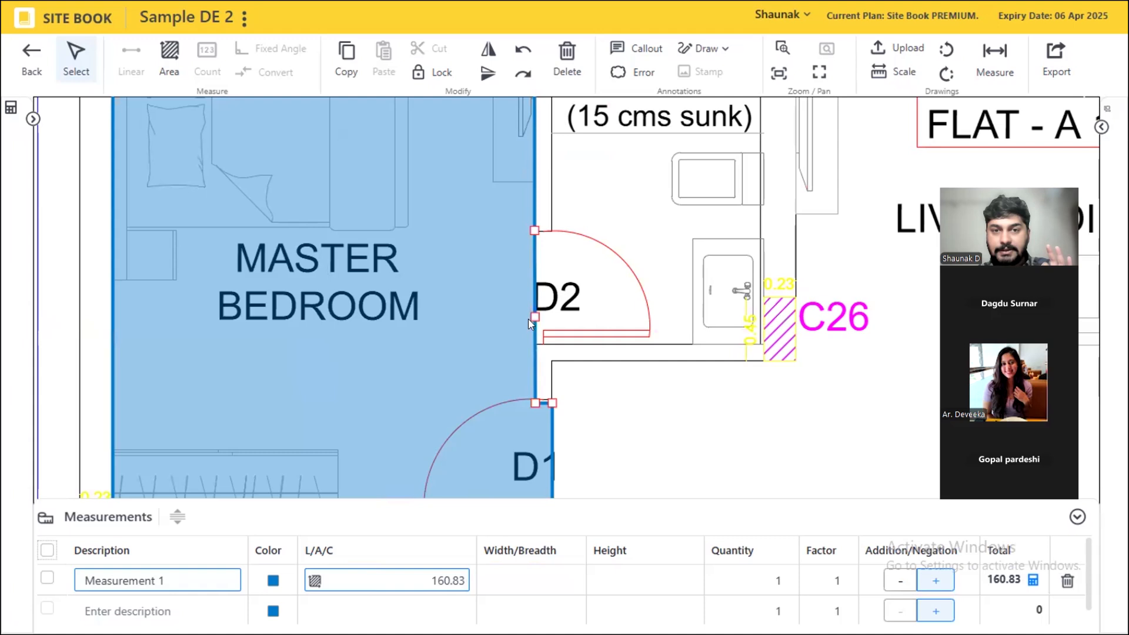
drag(534, 317, 552, 231)
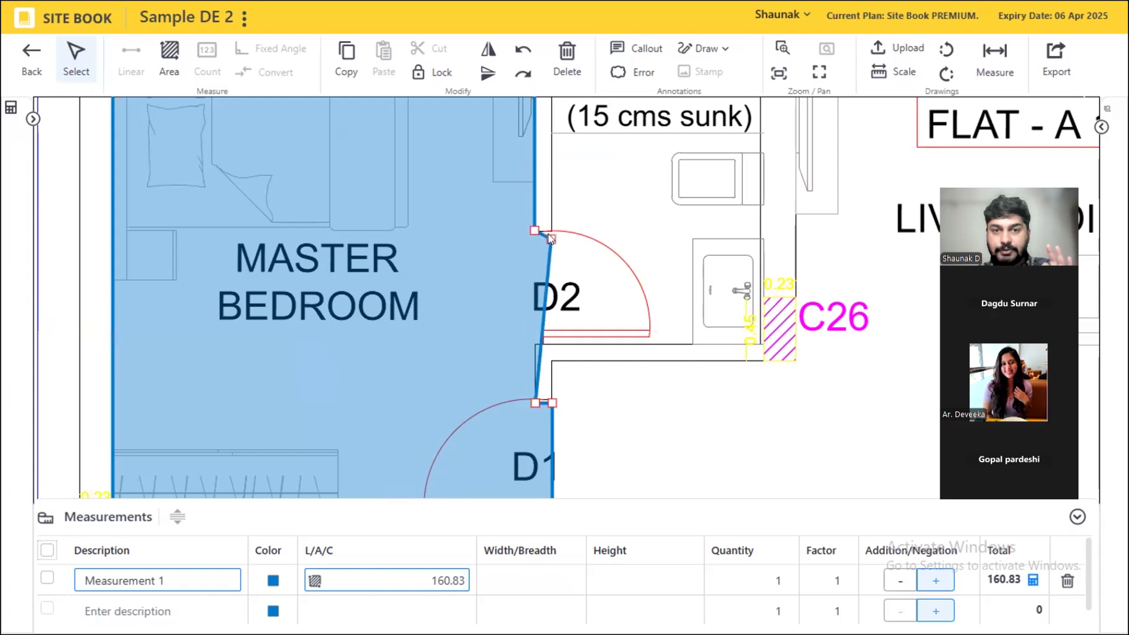
click(542, 324)
drag(545, 318, 533, 346)
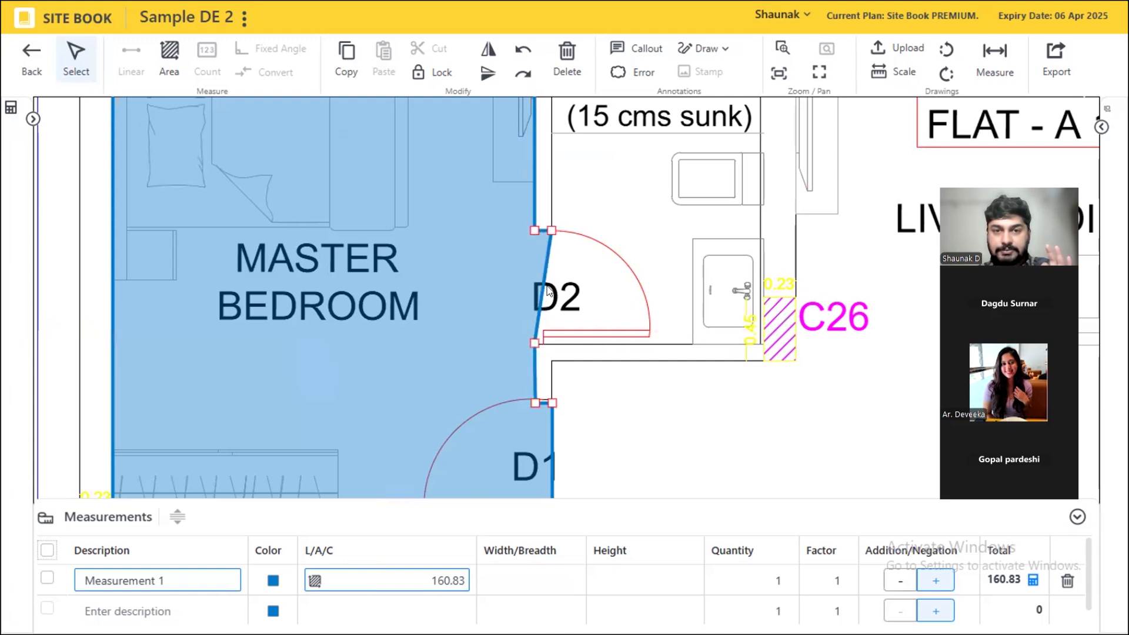
drag(543, 286, 552, 341)
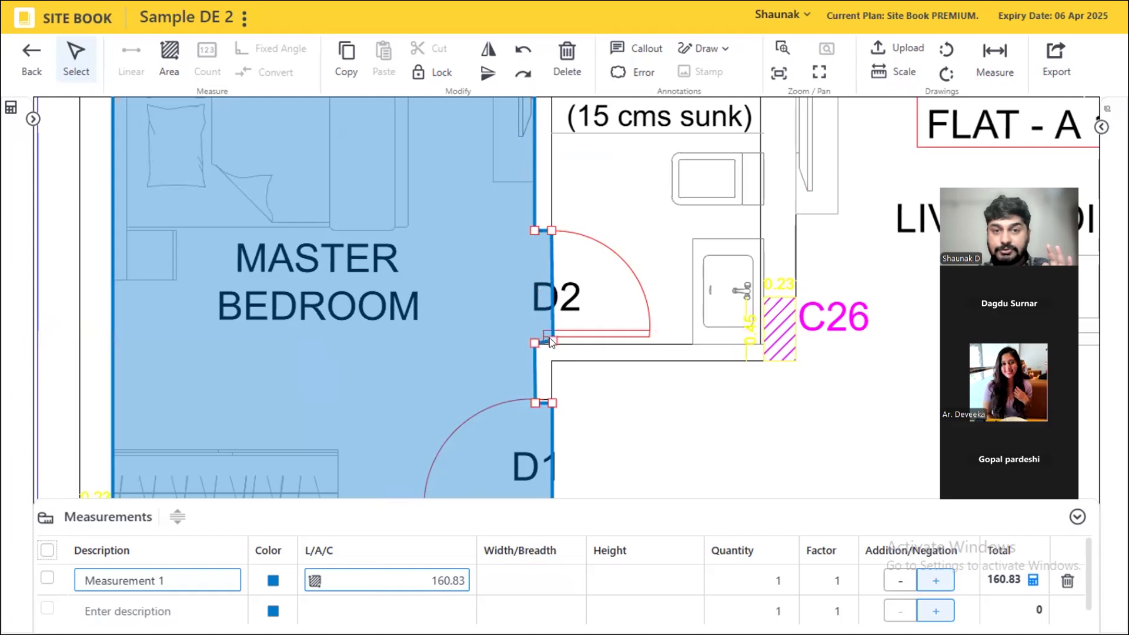
click(595, 285)
scroll(595, 284, down, 4)
scroll(582, 272, down, 3)
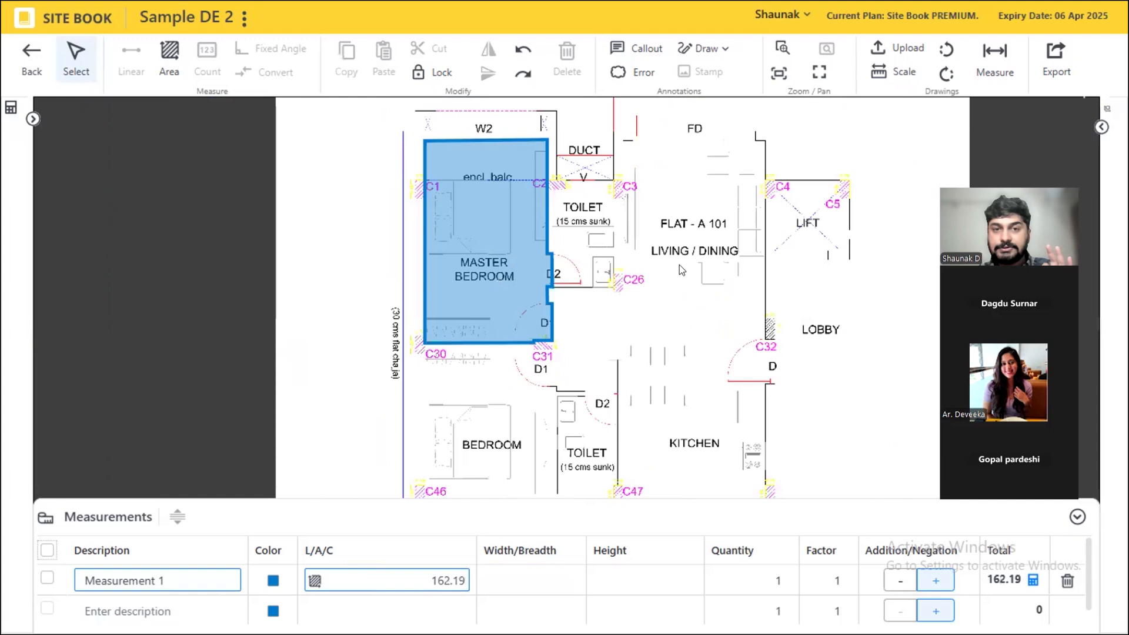
- Start an area trace of the second bedroom from the corner beside FD1, through column C46, to the wall at column C30
click(522, 243)
scroll(523, 463, up, 4)
drag(519, 371, 515, 175)
drag(490, 283, 492, 408)
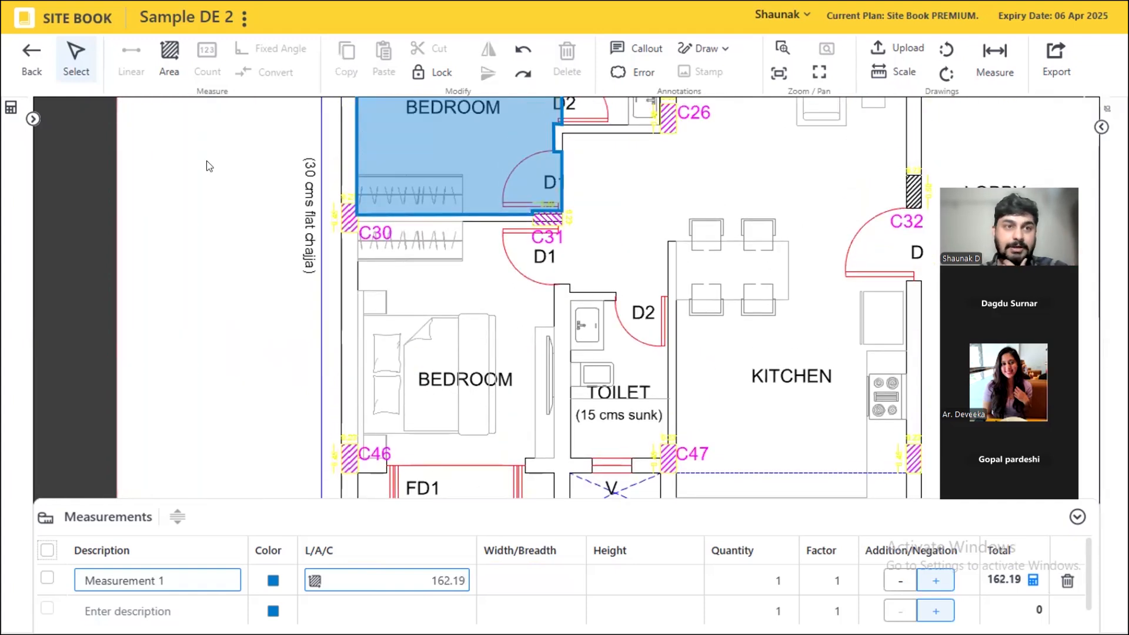
click(170, 58)
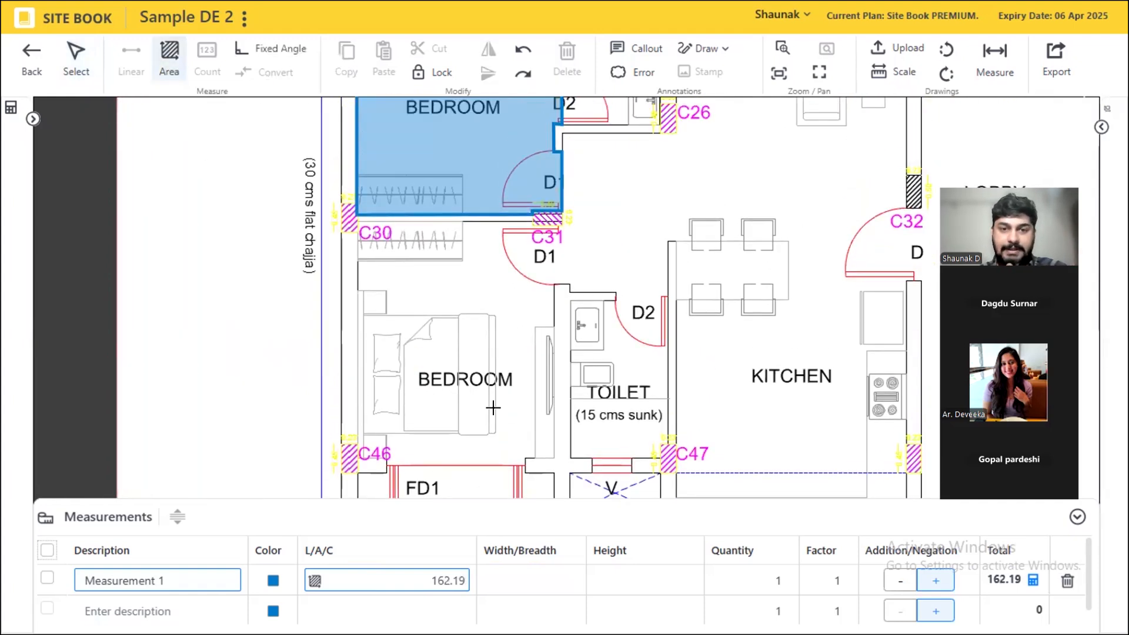
click(553, 456)
click(357, 456)
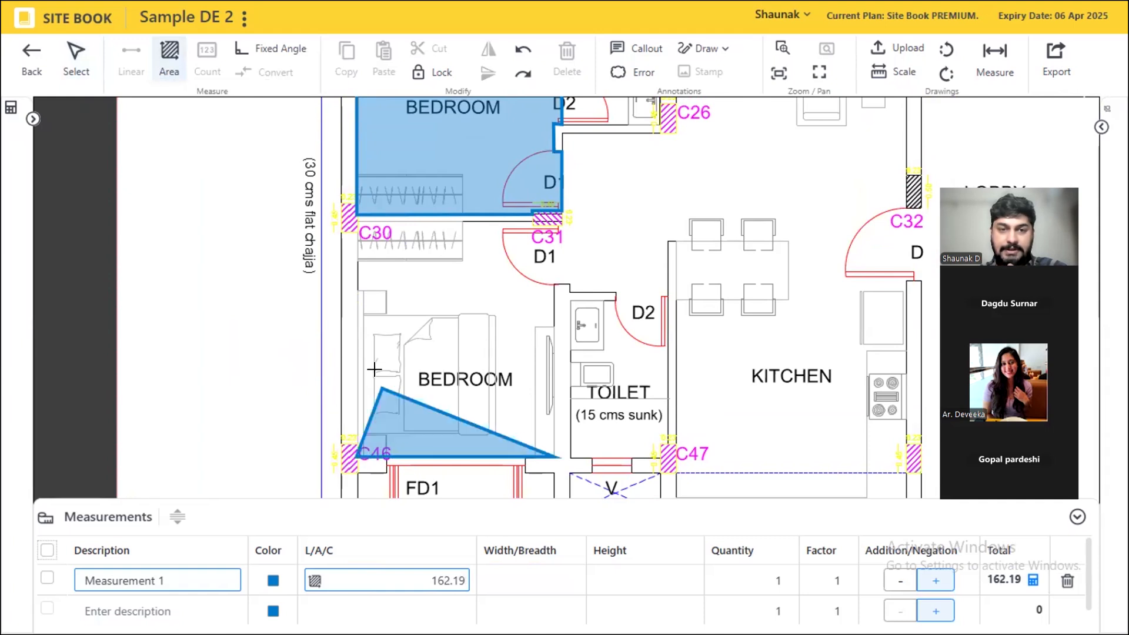
click(357, 224)
- Add trial points to the bedroom area from the wardrobe past door D1, and undo them one by one
click(437, 257)
click(484, 257)
click(513, 252)
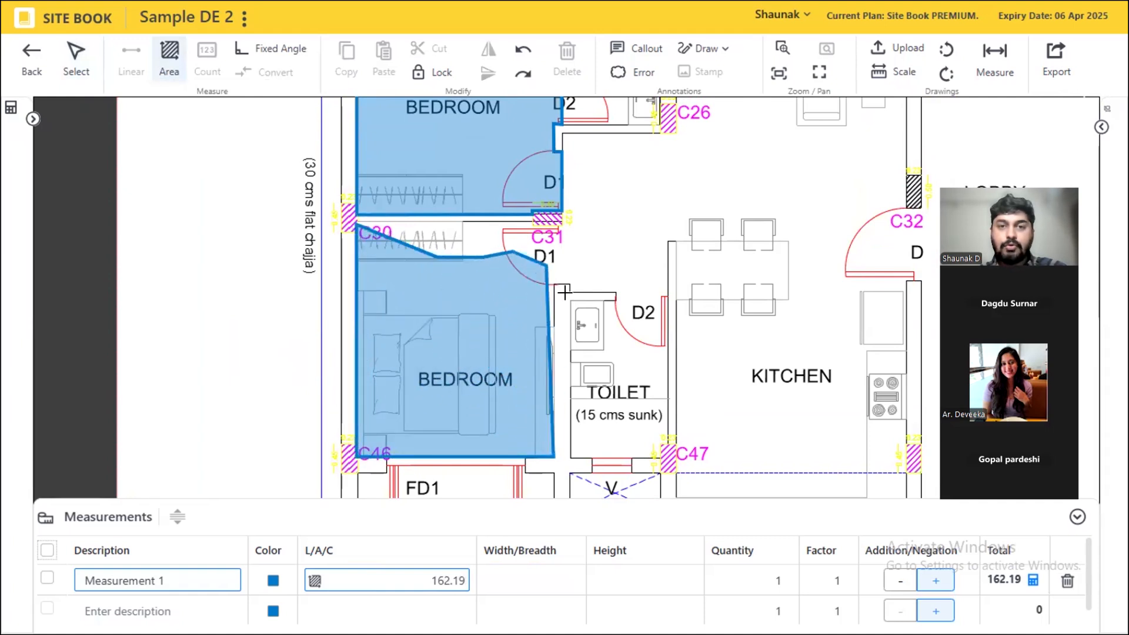
click(564, 320)
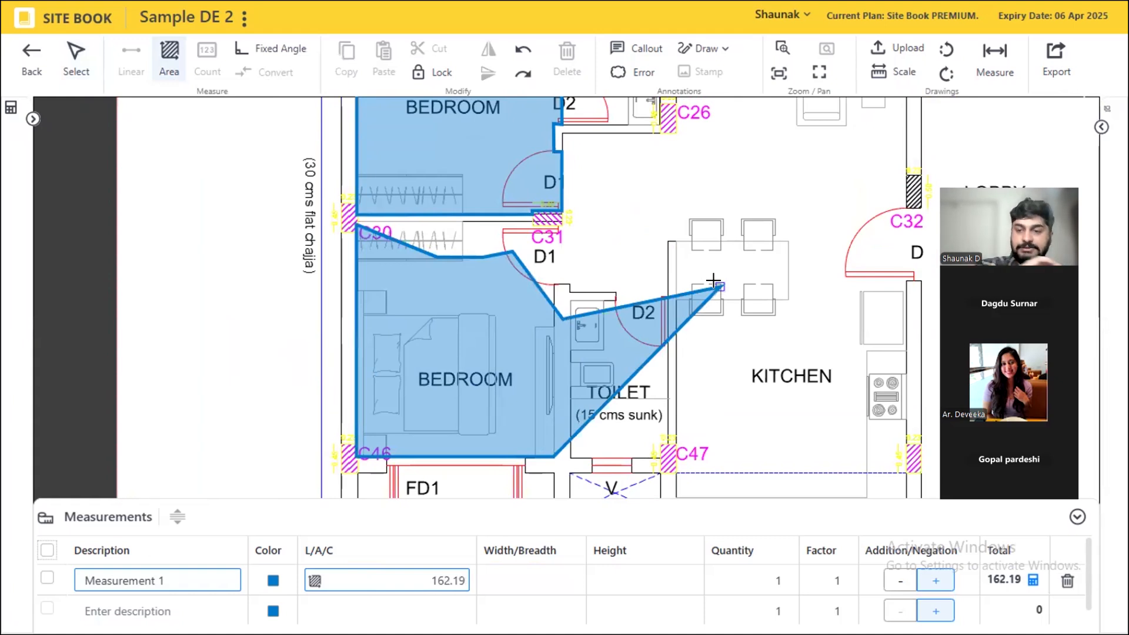
key(ctrl+z)
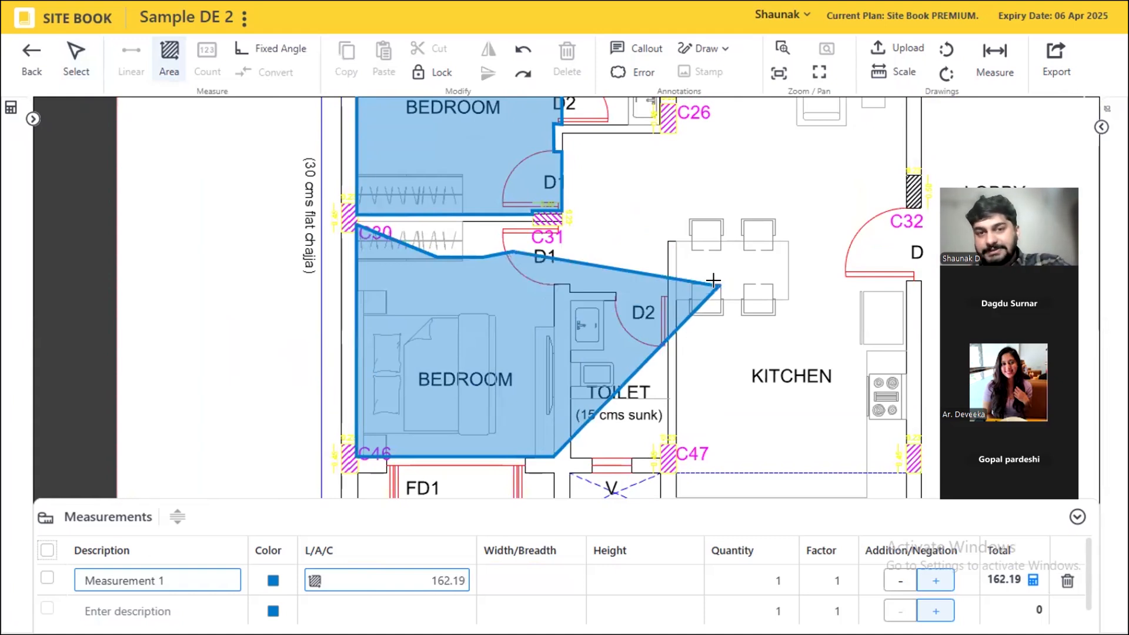
key(ctrl+z)
key(ctrl+z)
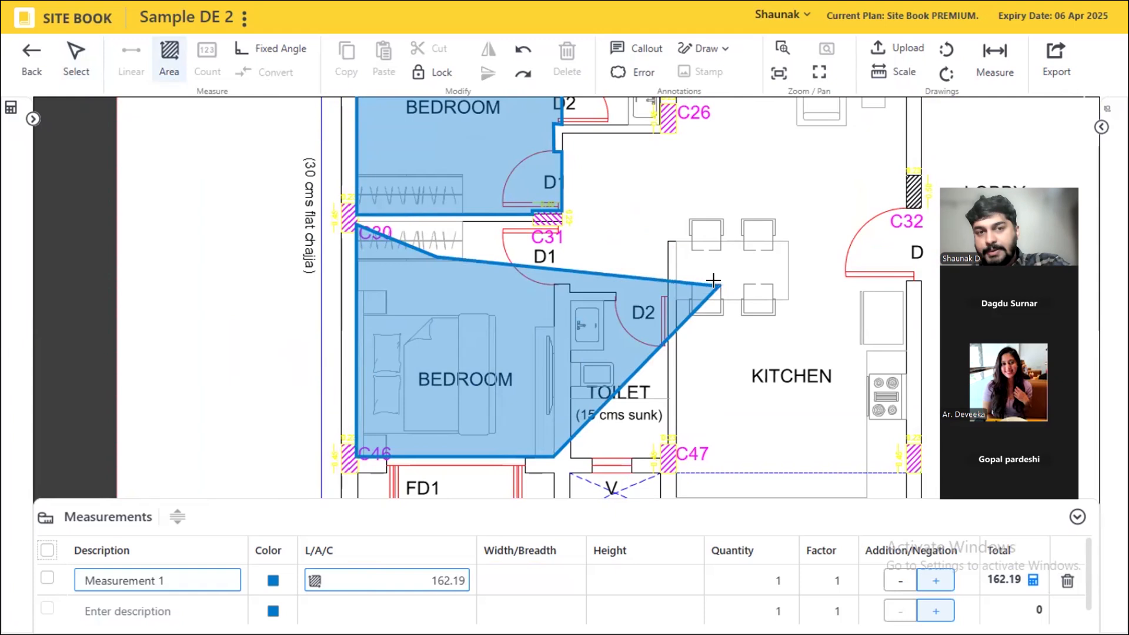
key(ctrl+z)
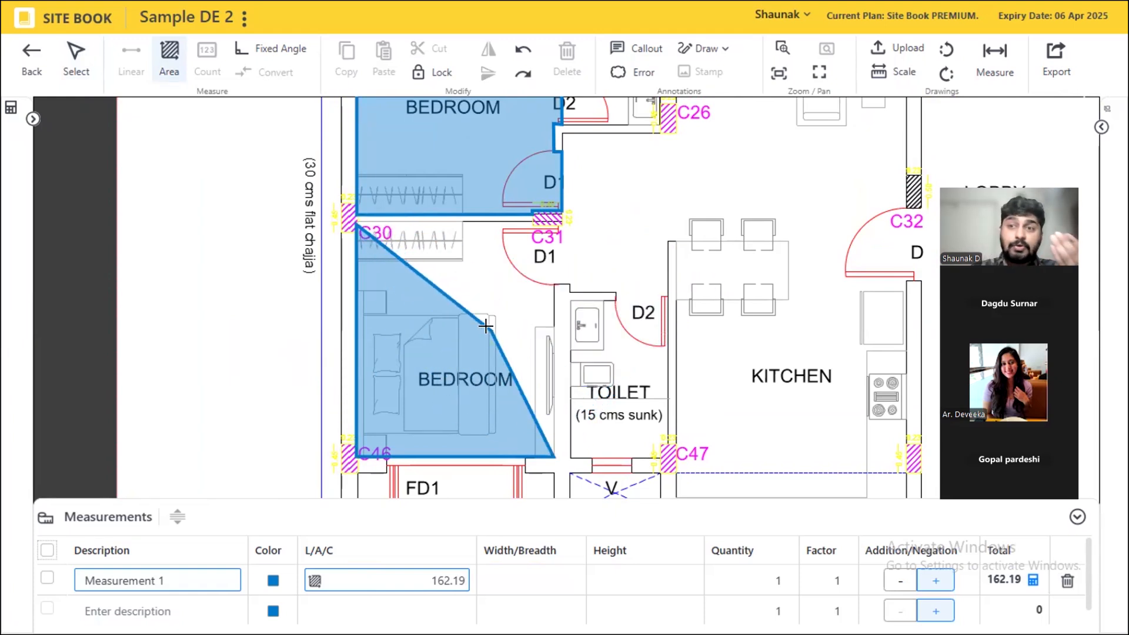
- Continue the bedroom trace with a vertex where the inner face of the partition wall meets column C30
scroll(360, 267, up, 5)
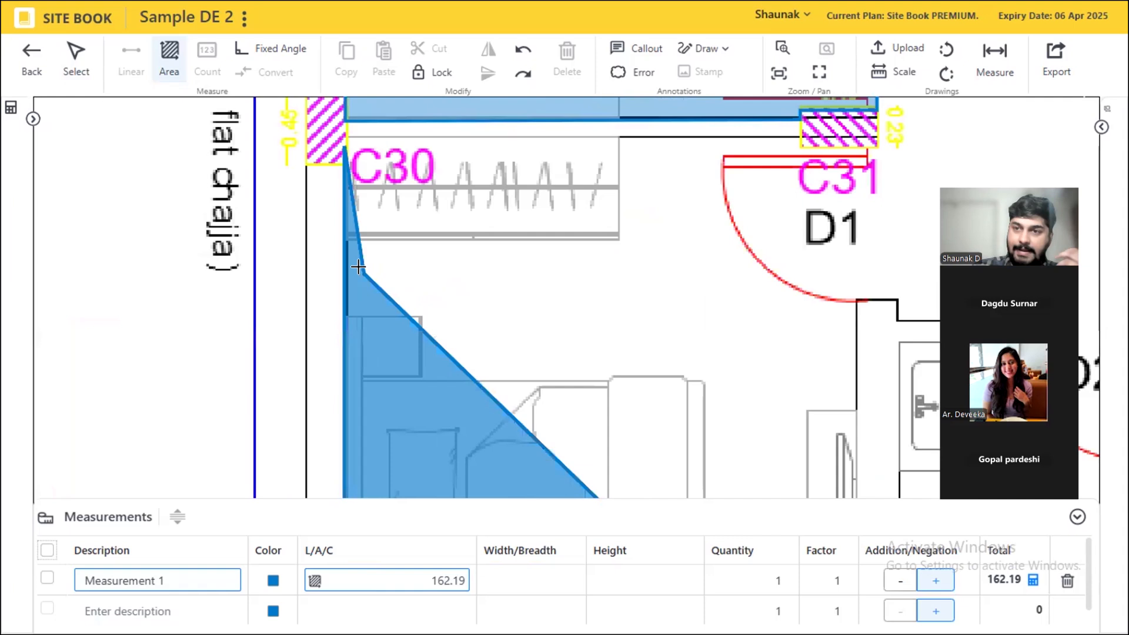
scroll(358, 266, down, 4)
scroll(358, 266, up, 5)
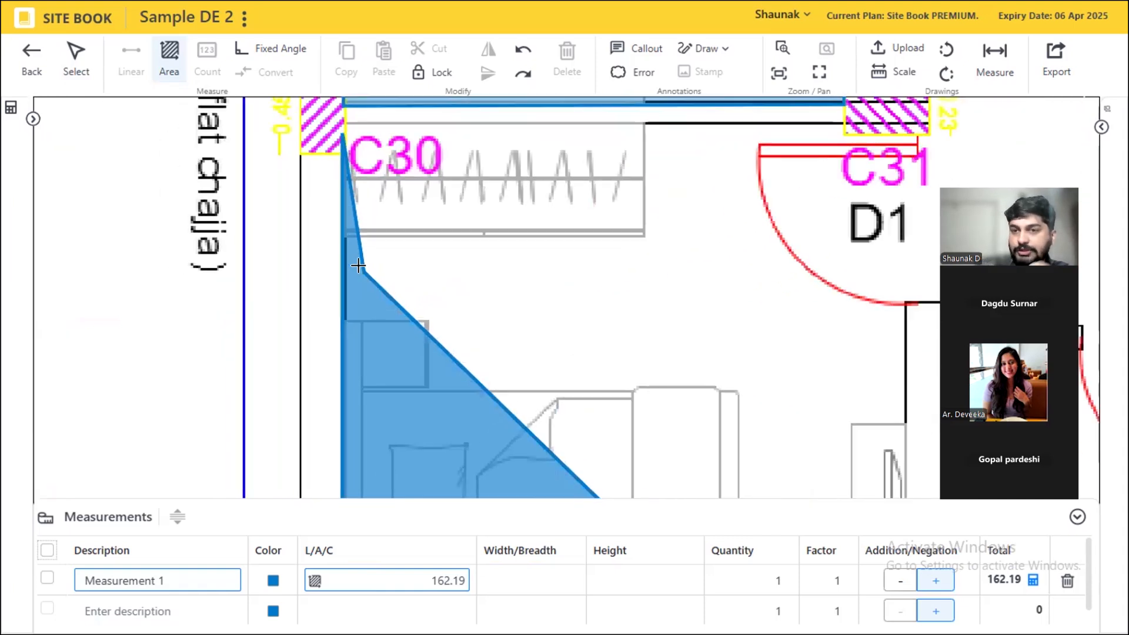
scroll(359, 266, down, 6)
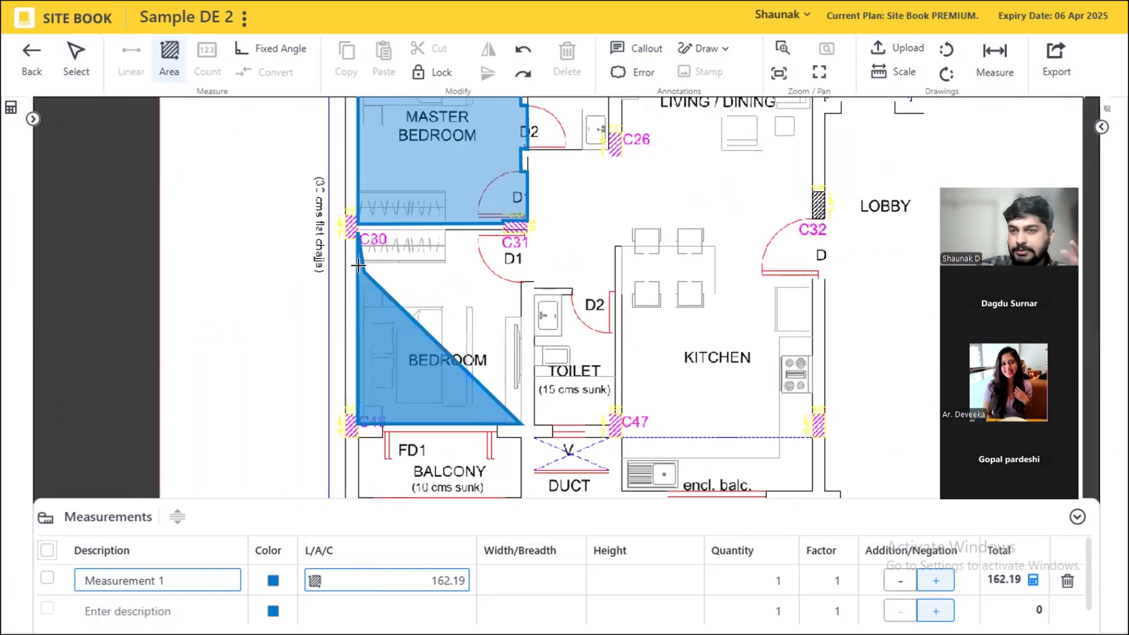
scroll(358, 266, up, 8)
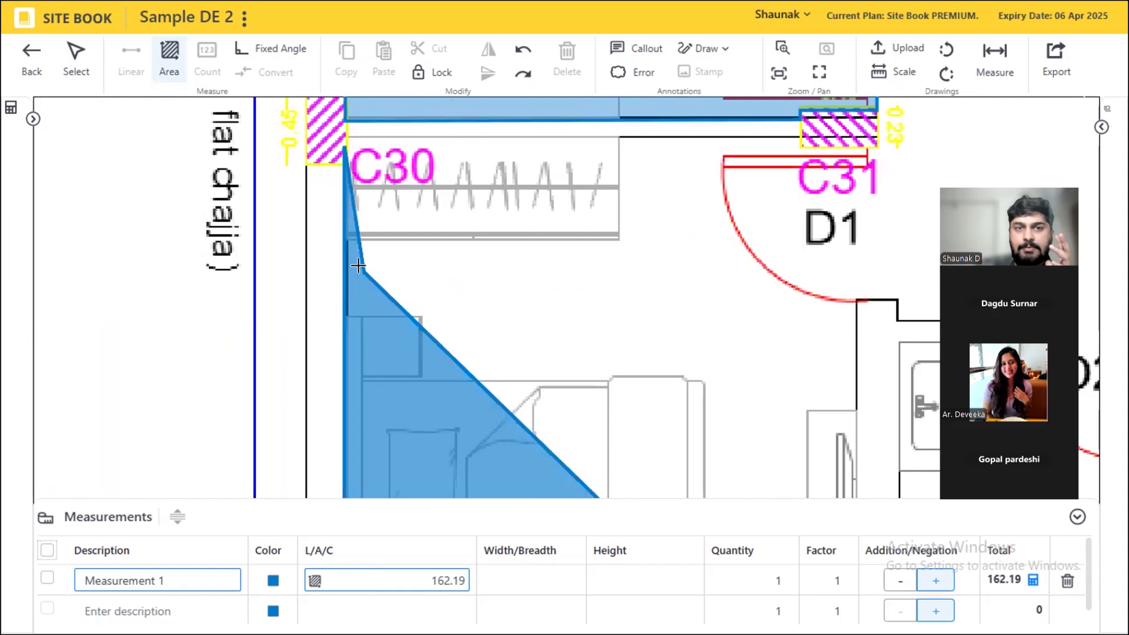
scroll(353, 212, down, 2)
scroll(348, 202, up, 6)
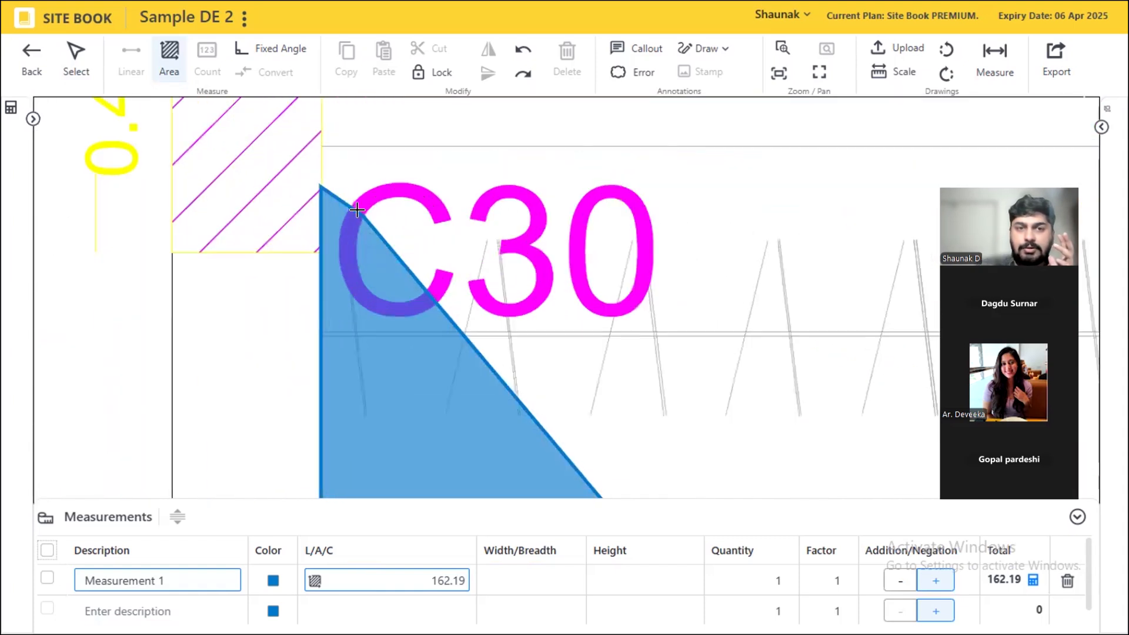
click(320, 145)
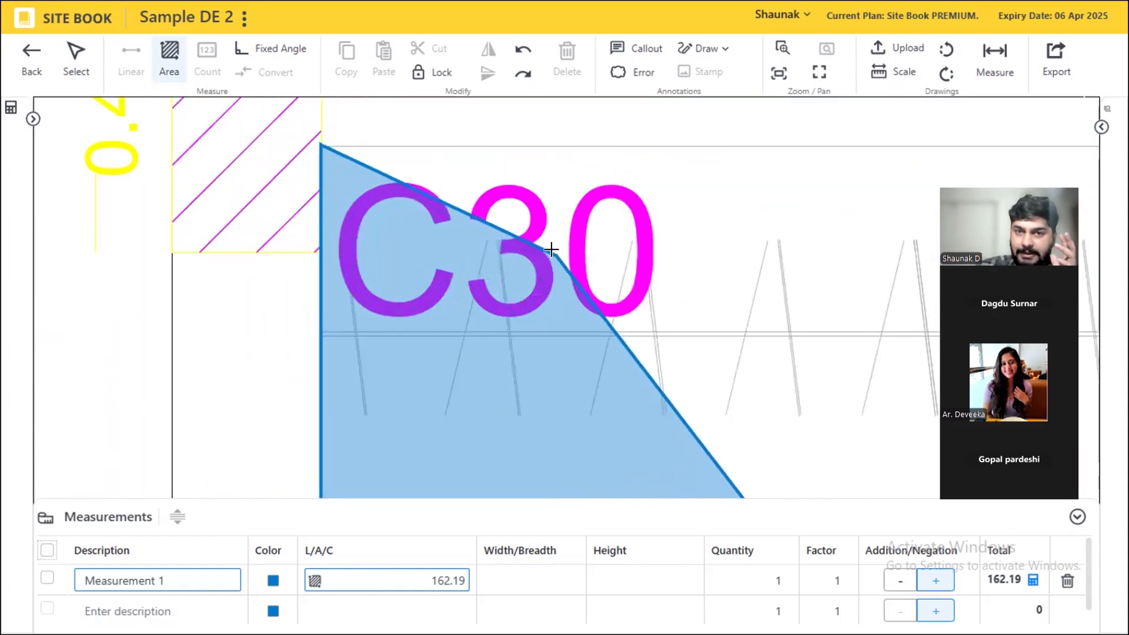
- Trace the bedroom area along the partition wall to column C31 and around the column's lower face to door D1's frame
drag(555, 254, 241, 326)
drag(799, 275, 453, 300)
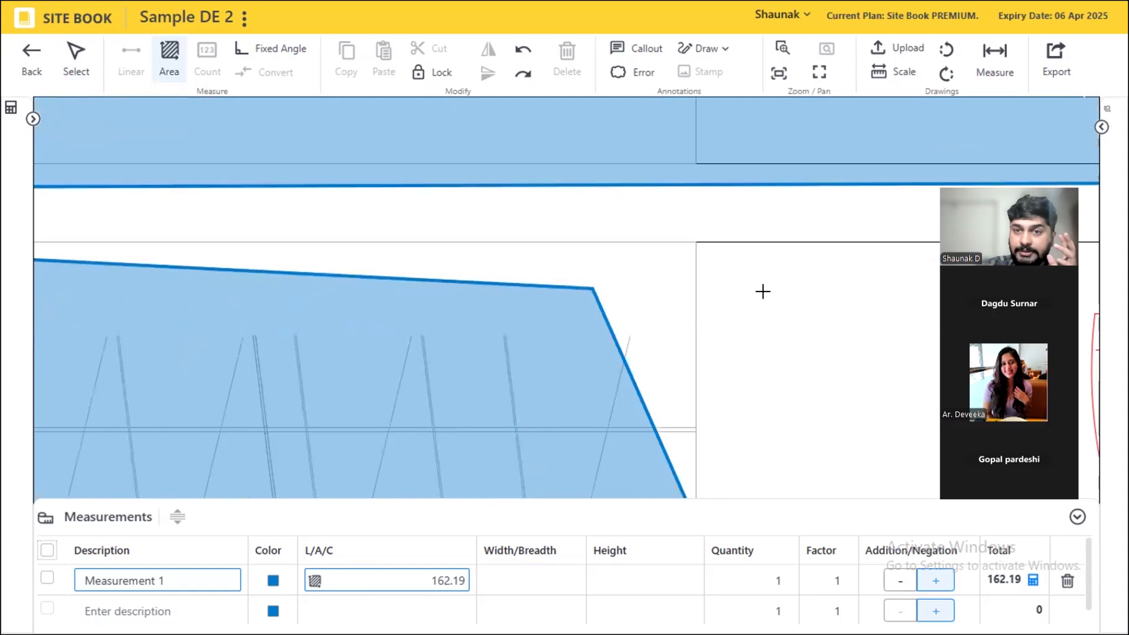
drag(797, 294, 432, 273)
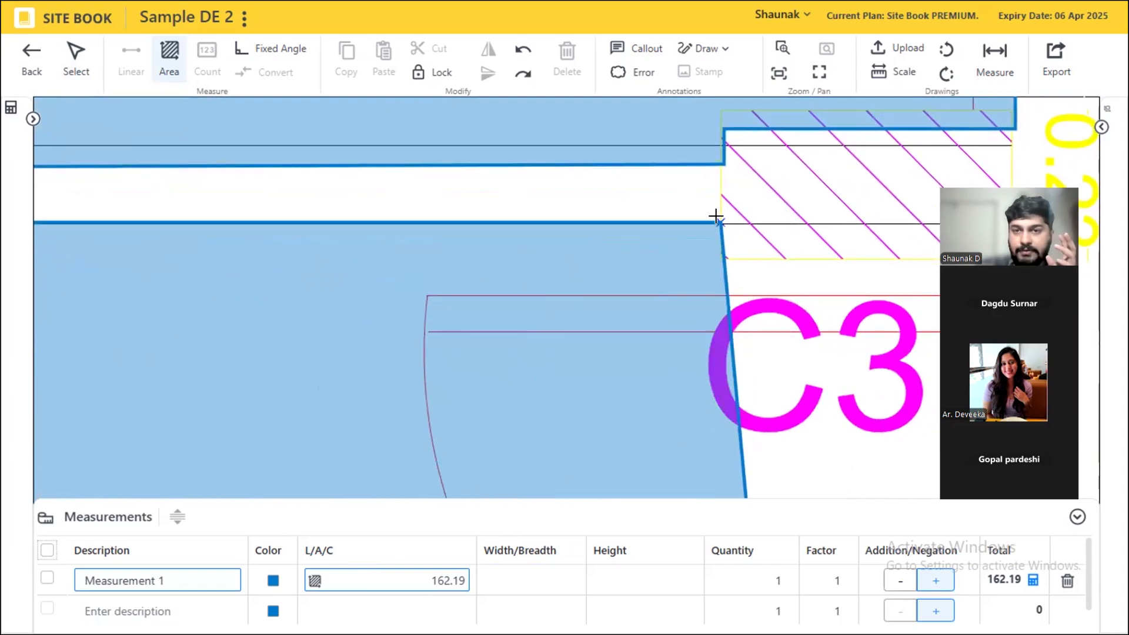
click(720, 222)
click(723, 258)
click(846, 259)
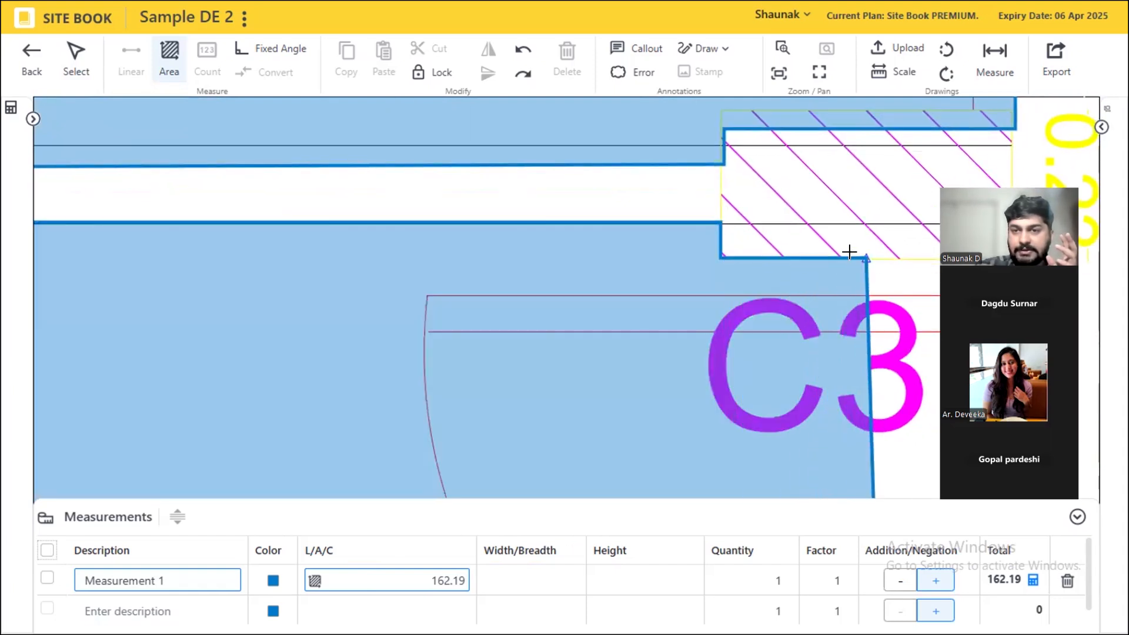
drag(843, 252, 660, 122)
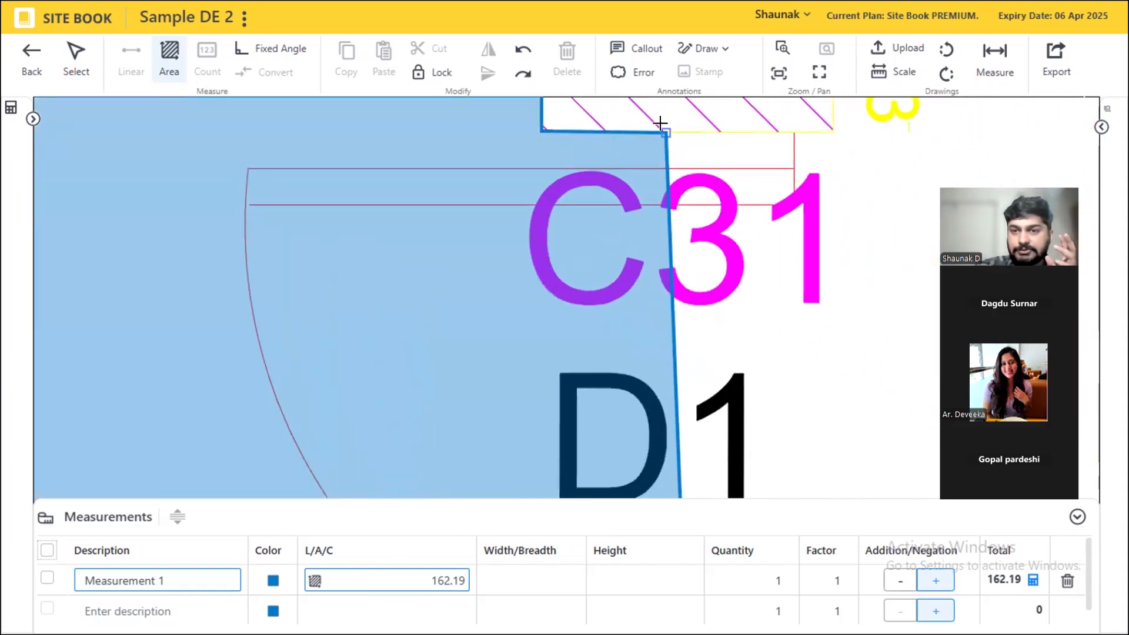
click(782, 122)
- Add vertices along door D1's lower jamb and finish the bedroom area at the starting corner beside FD1
scroll(782, 122, down, 3)
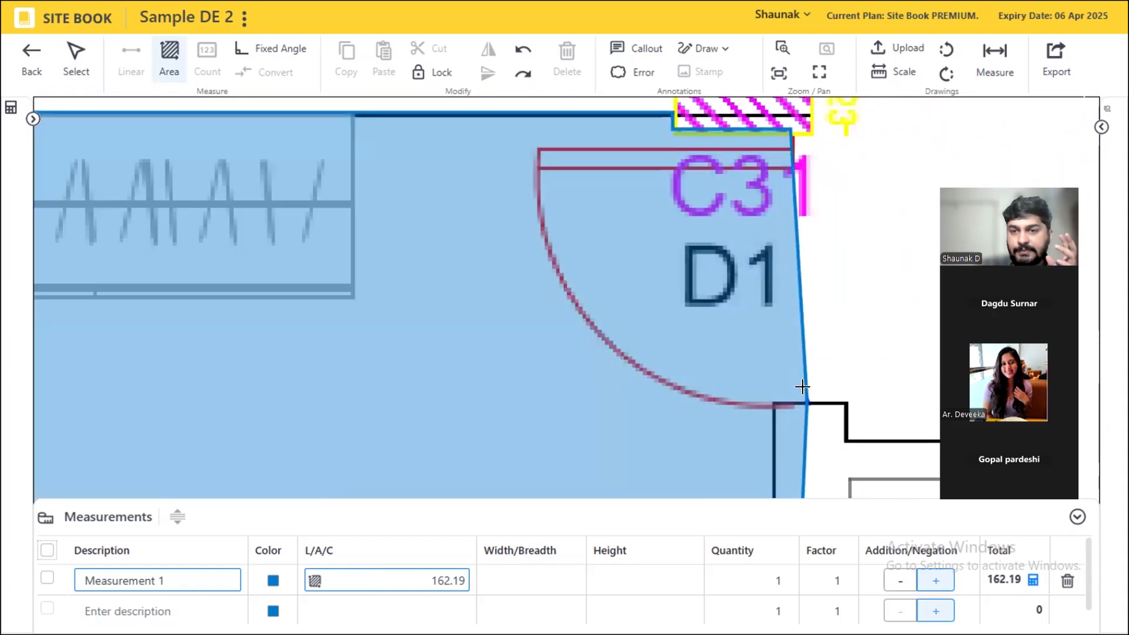
click(805, 397)
click(770, 399)
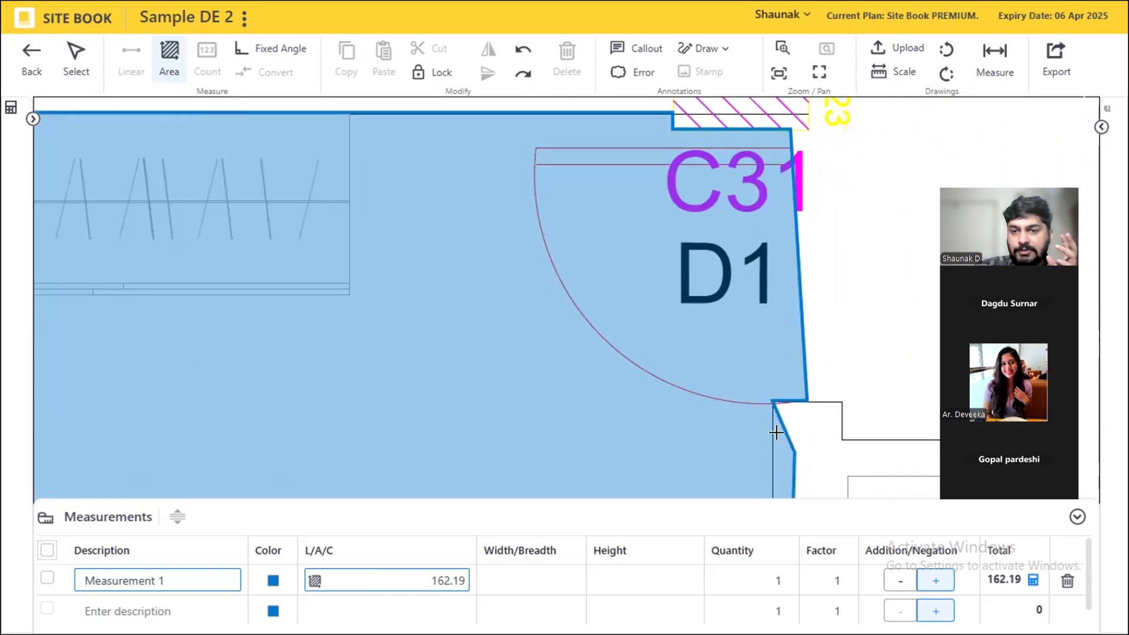
drag(792, 448, 697, 248)
scroll(653, 326, down, 10)
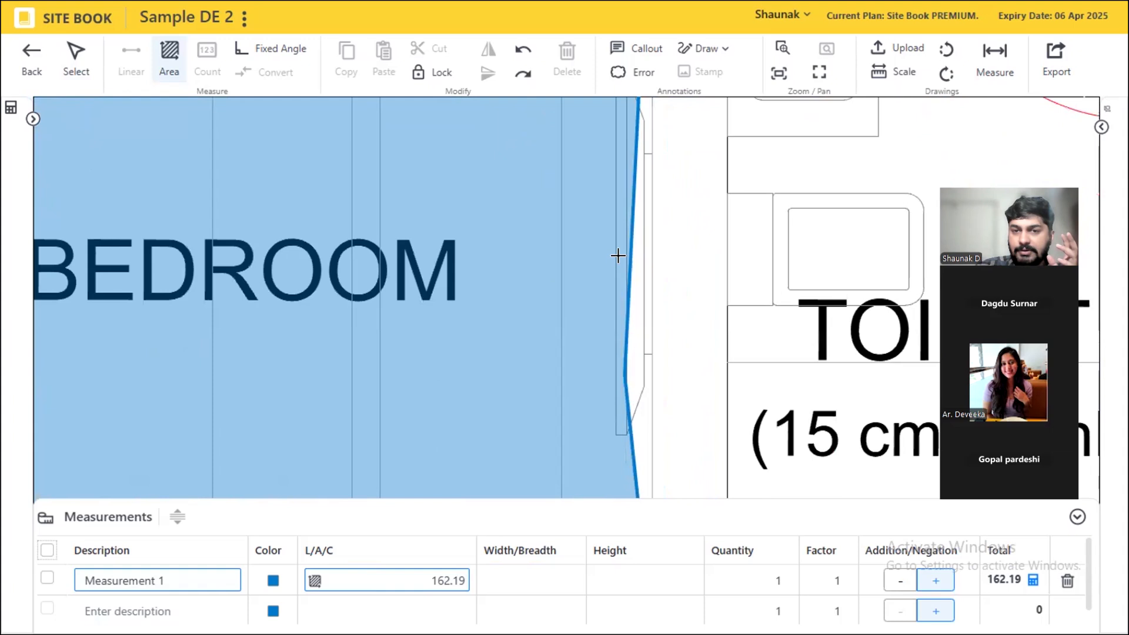
drag(612, 343, 625, 225)
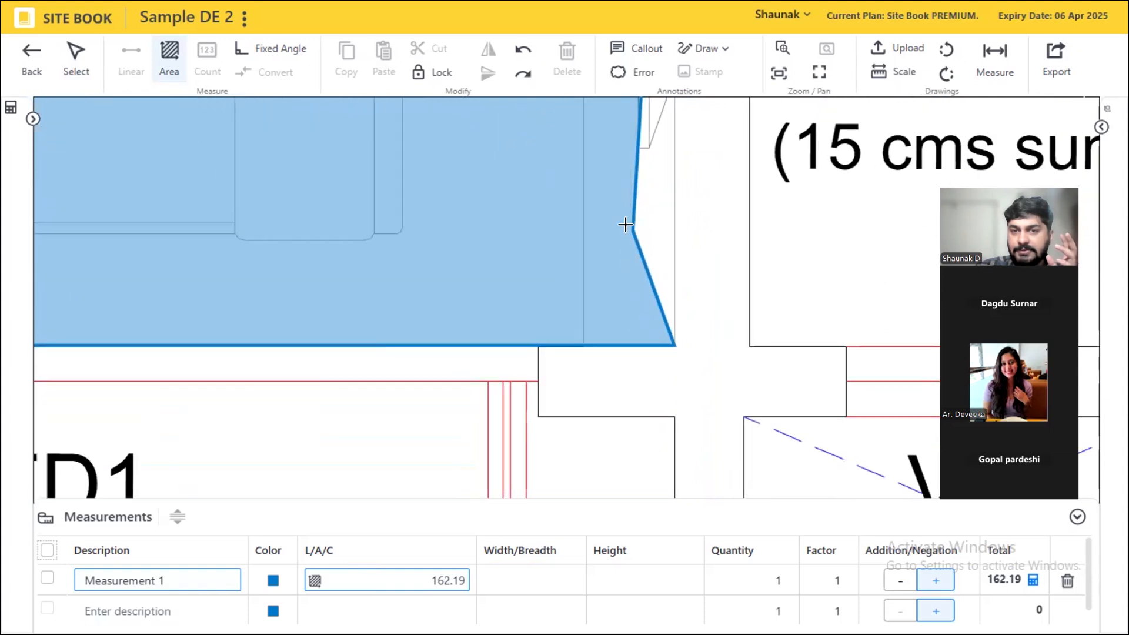
right_click(715, 373)
scroll(777, 346, down, 6)
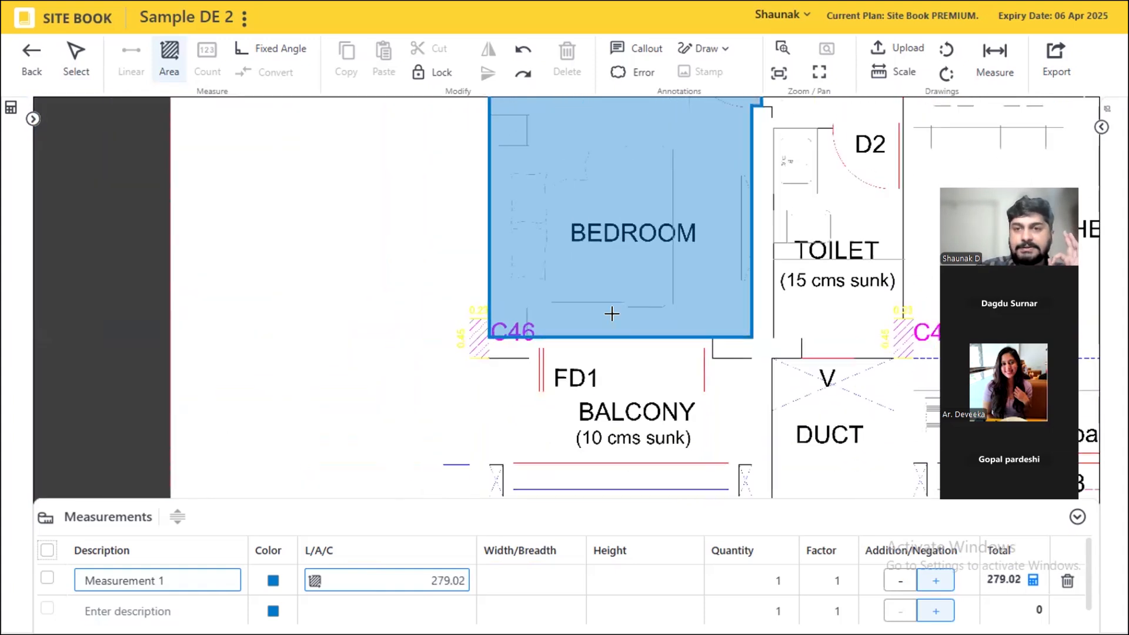
- Trace the balcony below FD1 through its four corners as an area in a second measurement row
drag(441, 178, 302, 304)
scroll(302, 304, down, 2)
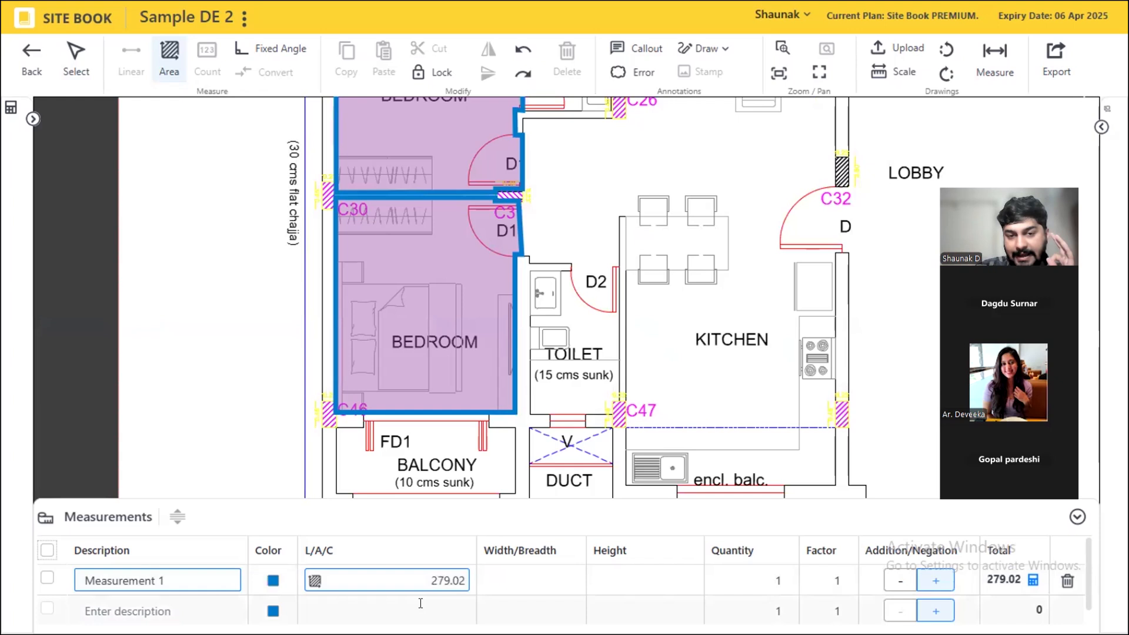
click(464, 611)
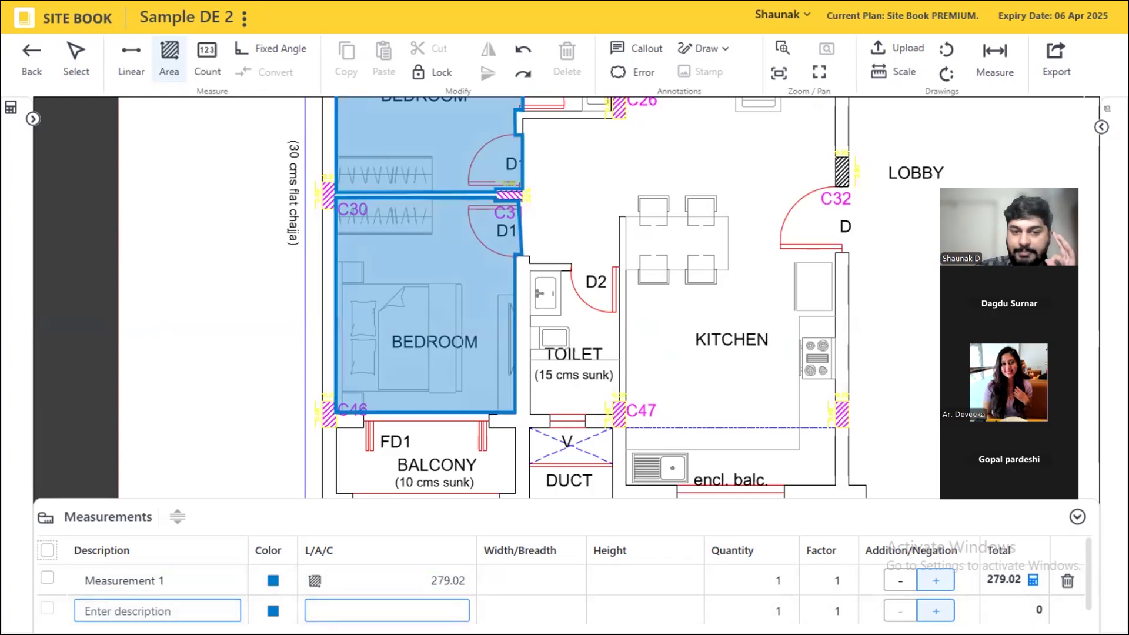
click(334, 423)
click(516, 425)
click(516, 493)
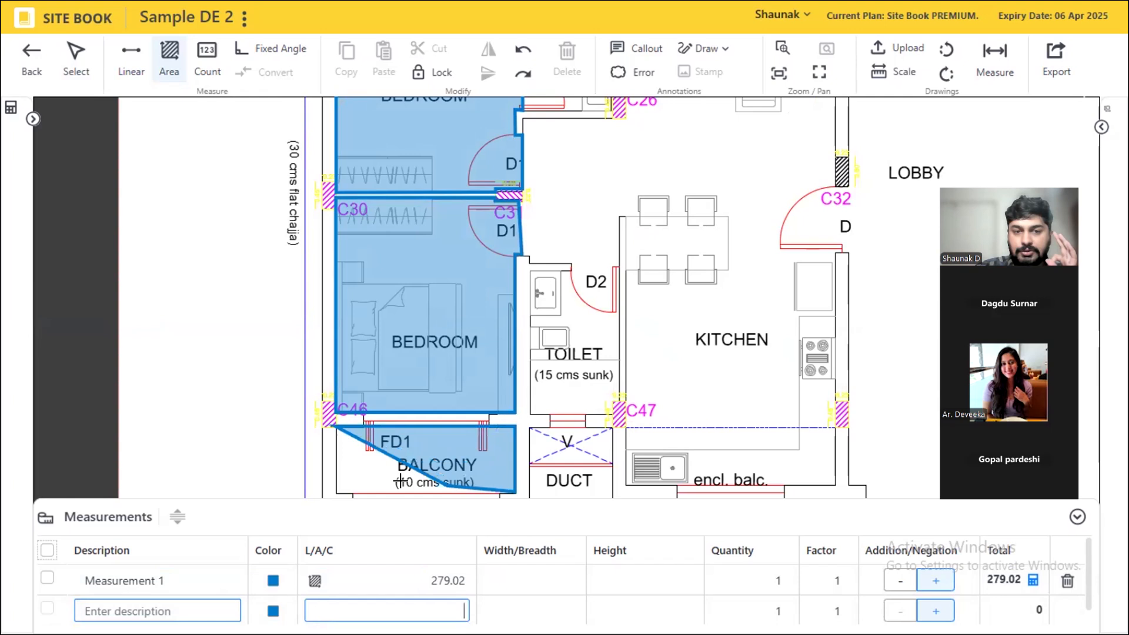
click(336, 492)
right_click(249, 395)
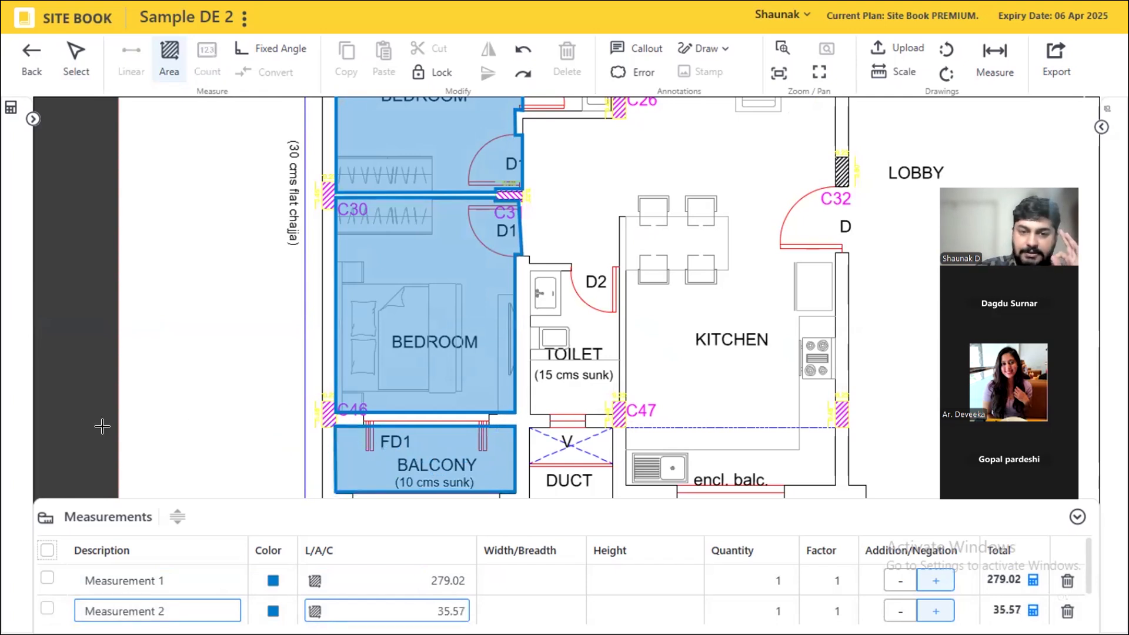
- Set the colour of the balcony's measurement row to yellow
click(378, 603)
click(273, 611)
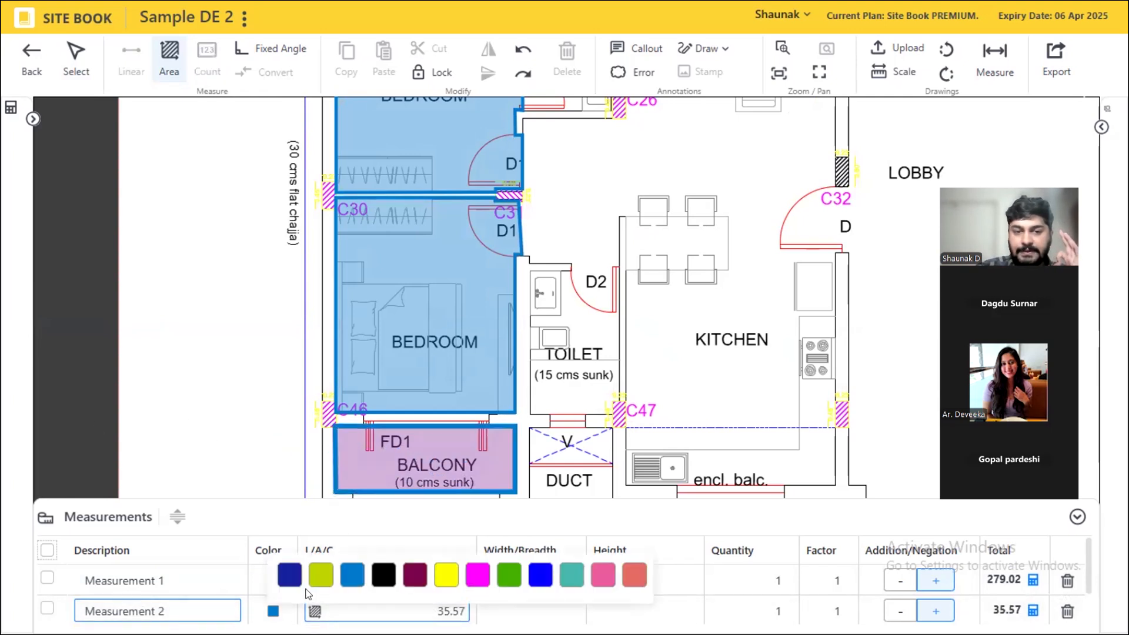
click(431, 581)
double_click(450, 612)
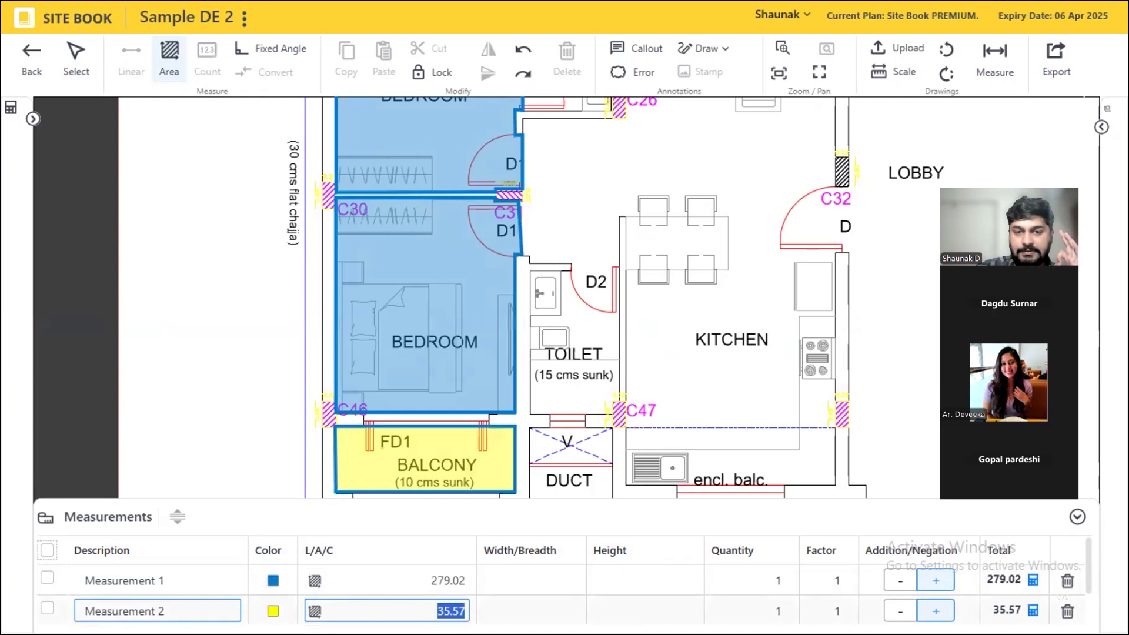
- Select the bedroom area, move it over the toilet and bring it back onto the bedroom
scroll(280, 338, down, 2)
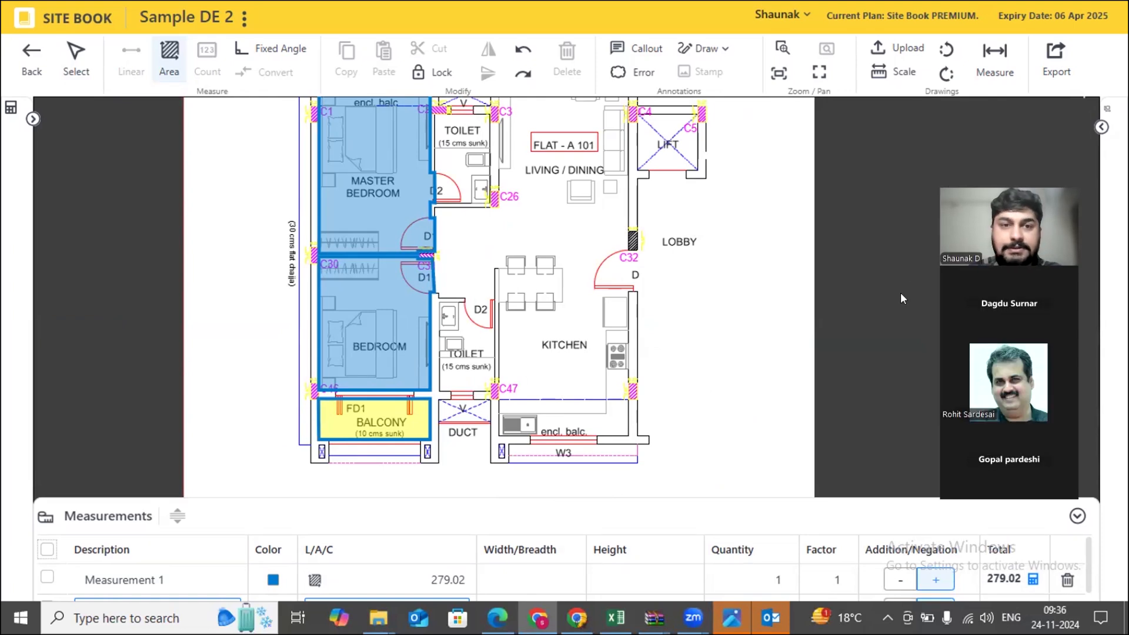
scroll(499, 192, up, 3)
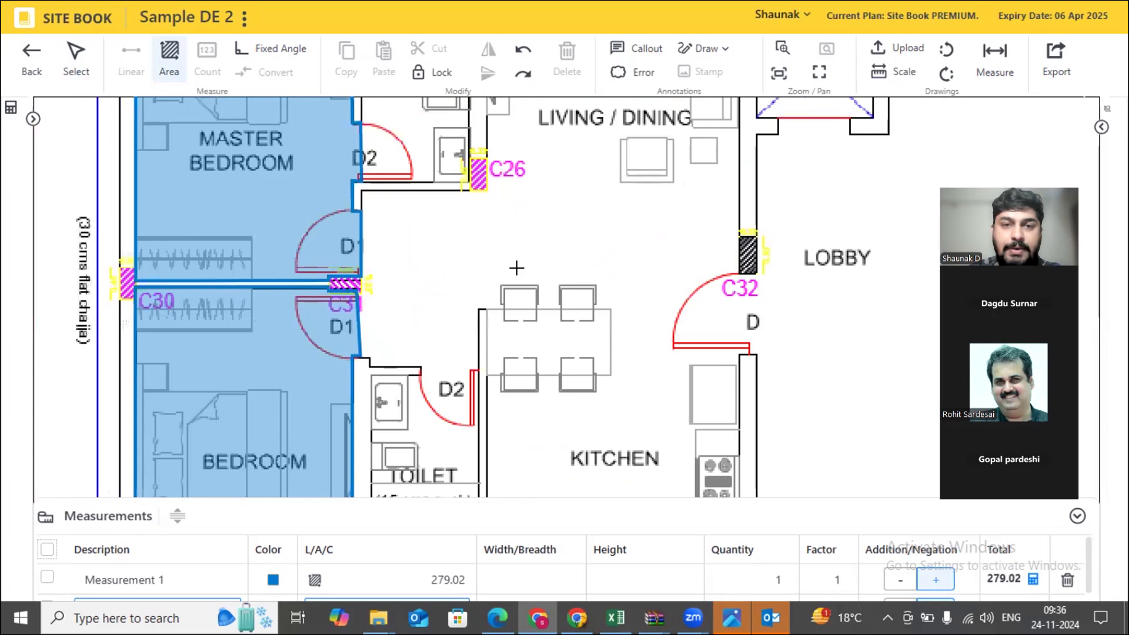
scroll(592, 134, down, 1)
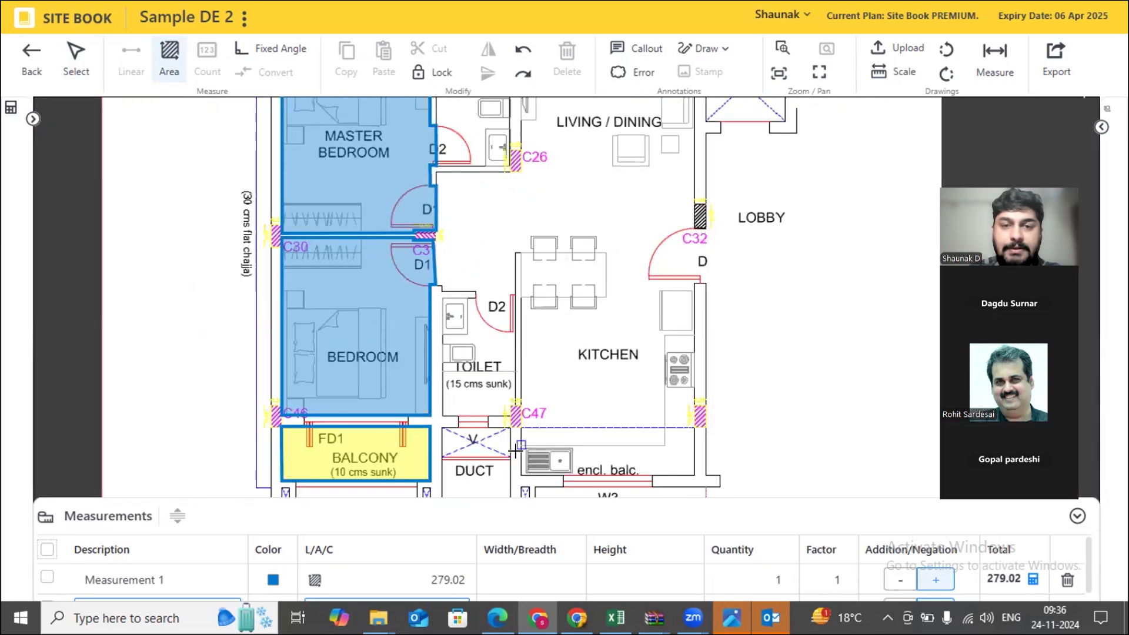
click(67, 56)
drag(301, 293, 397, 283)
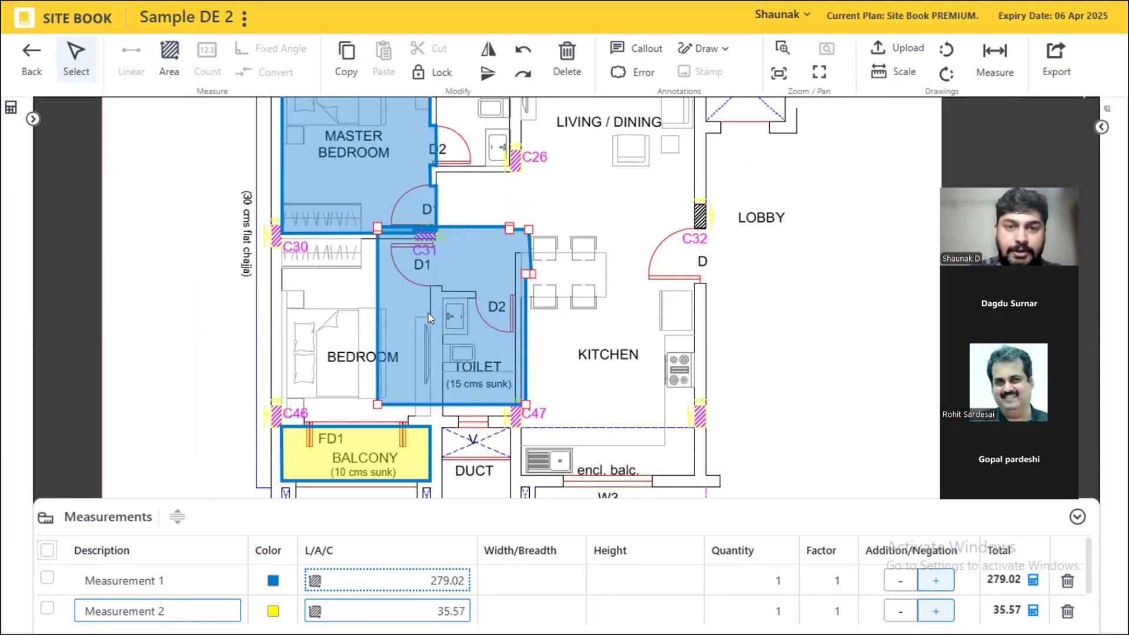
drag(431, 285, 328, 301)
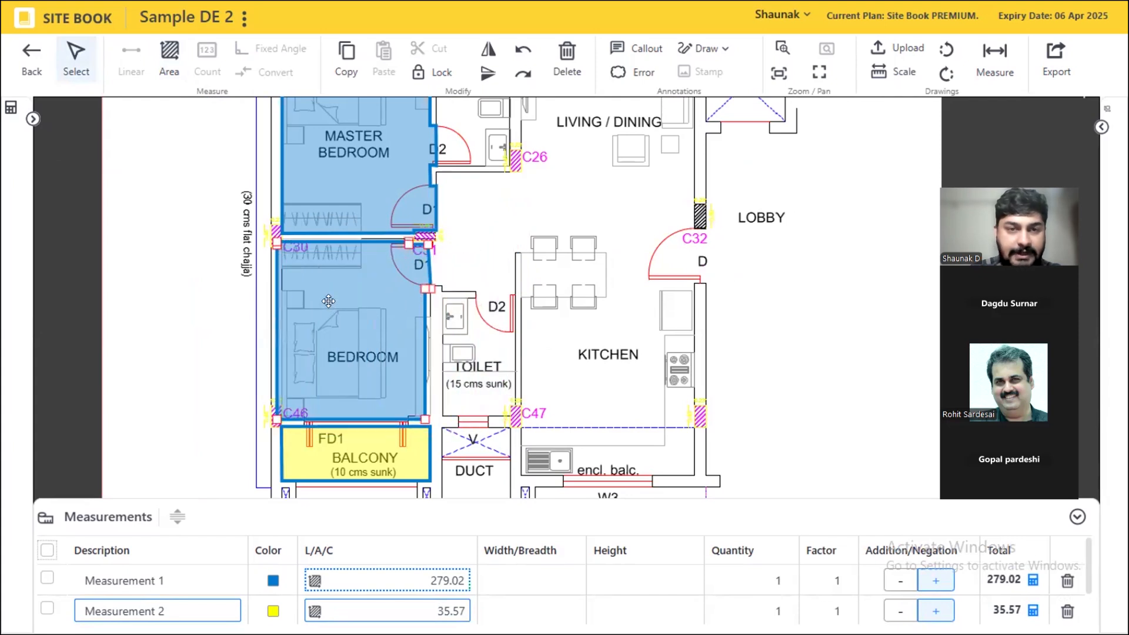
- Shift the bedroom area so its edges line up with the inner wall faces at columns C46 and C30
scroll(396, 412, up, 5)
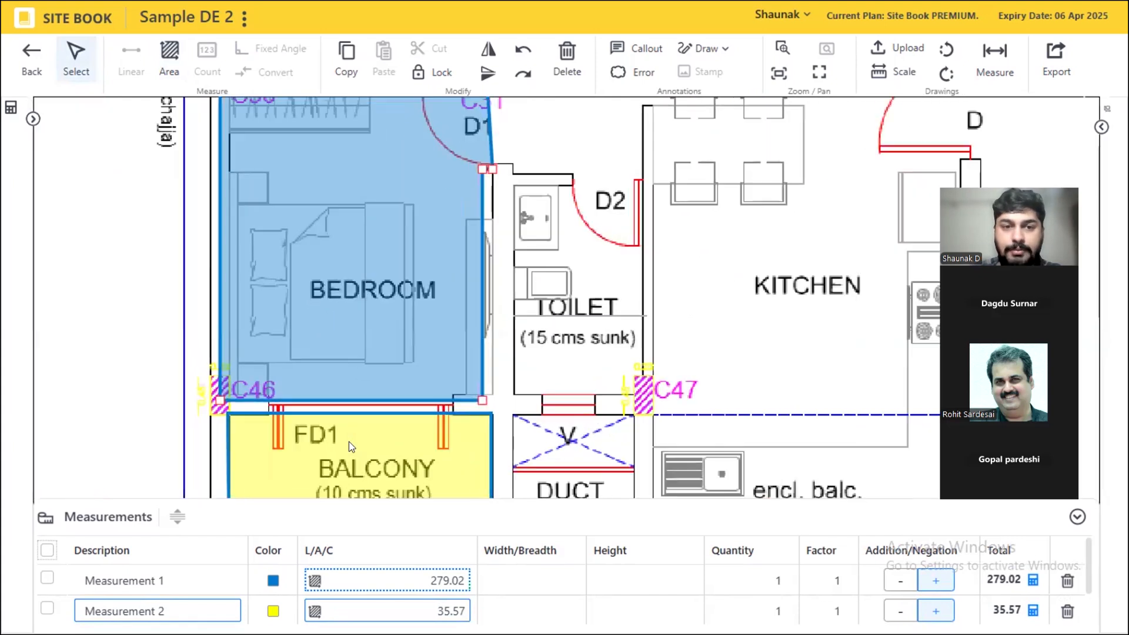
scroll(427, 378, up, 2)
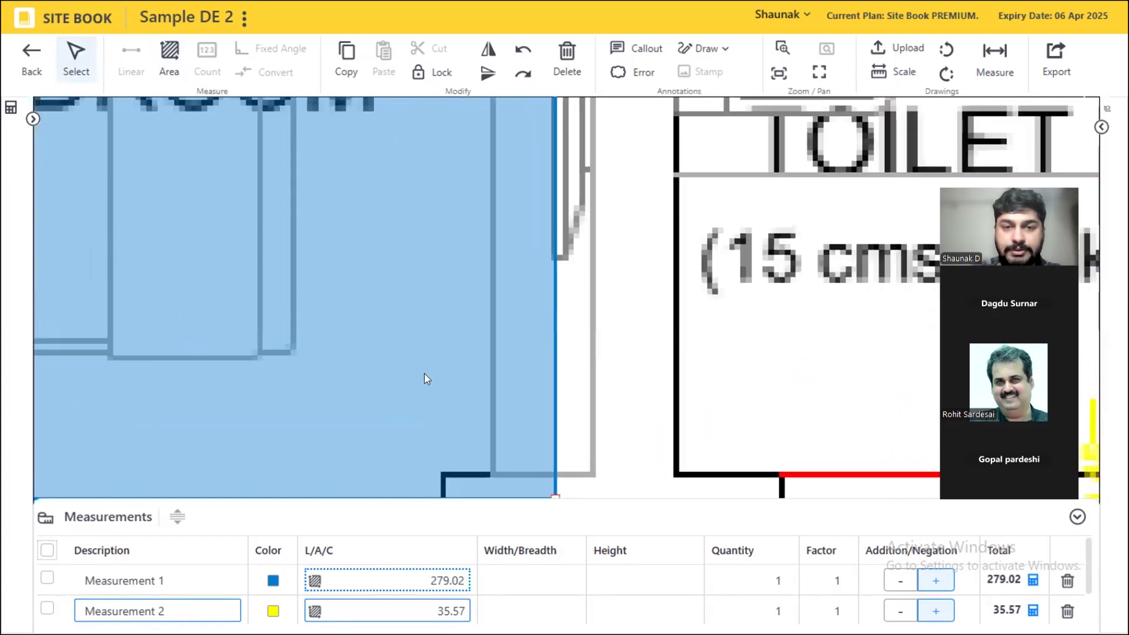
click(650, 355)
scroll(653, 287, up, 2)
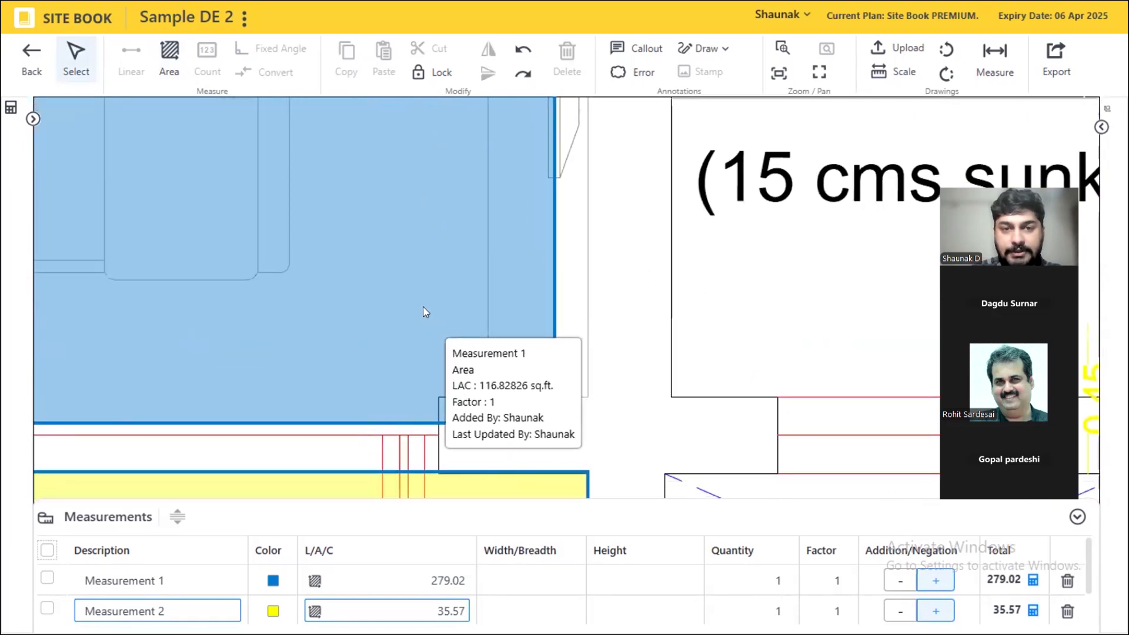
click(387, 266)
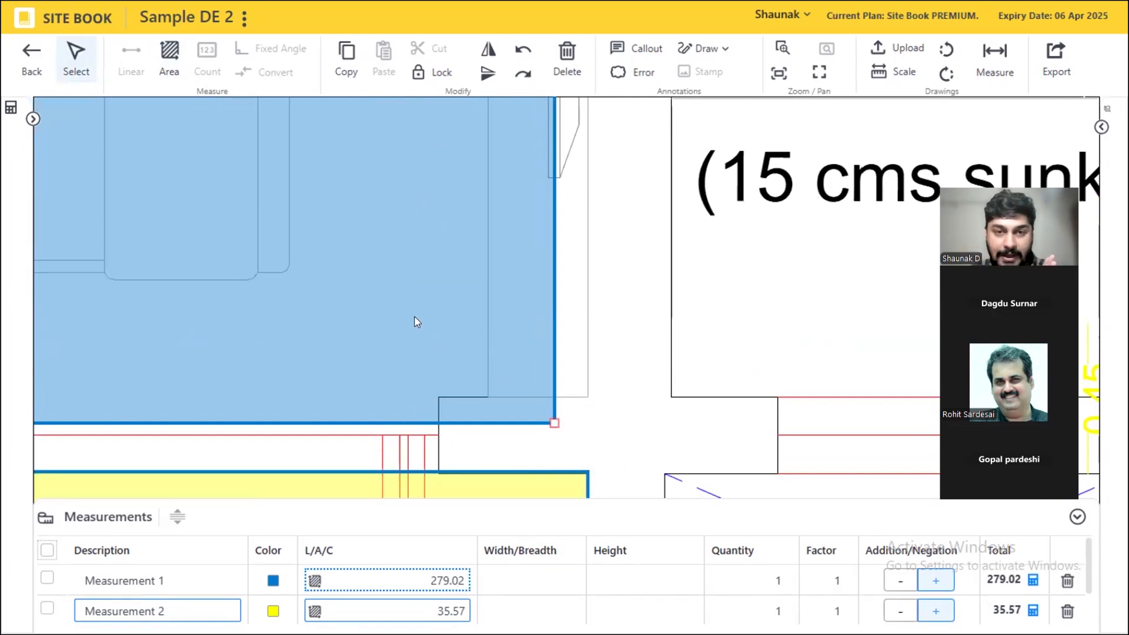
drag(417, 322, 444, 288)
scroll(763, 304, down, 4)
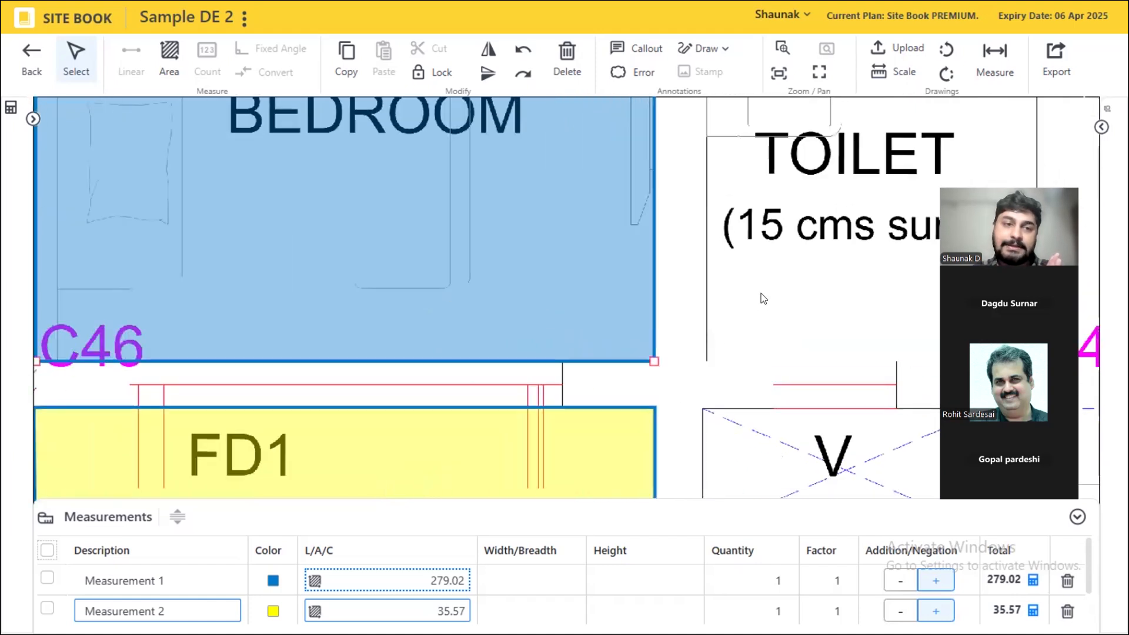
scroll(238, 353, up, 3)
scroll(334, 406, down, 5)
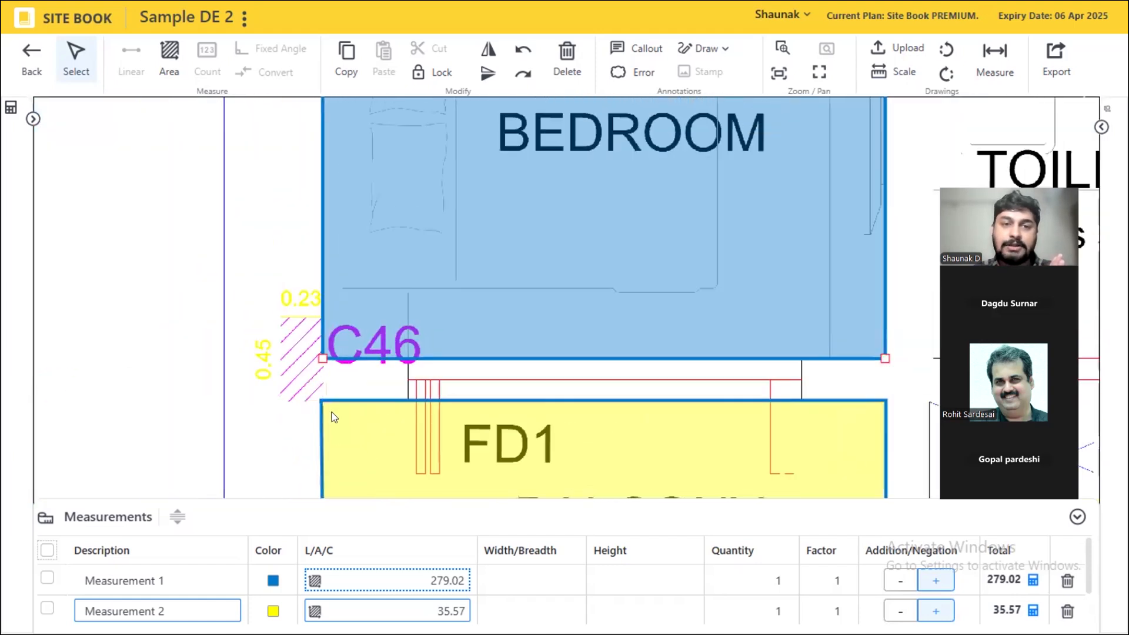
scroll(344, 139, up, 5)
scroll(348, 121, up, 2)
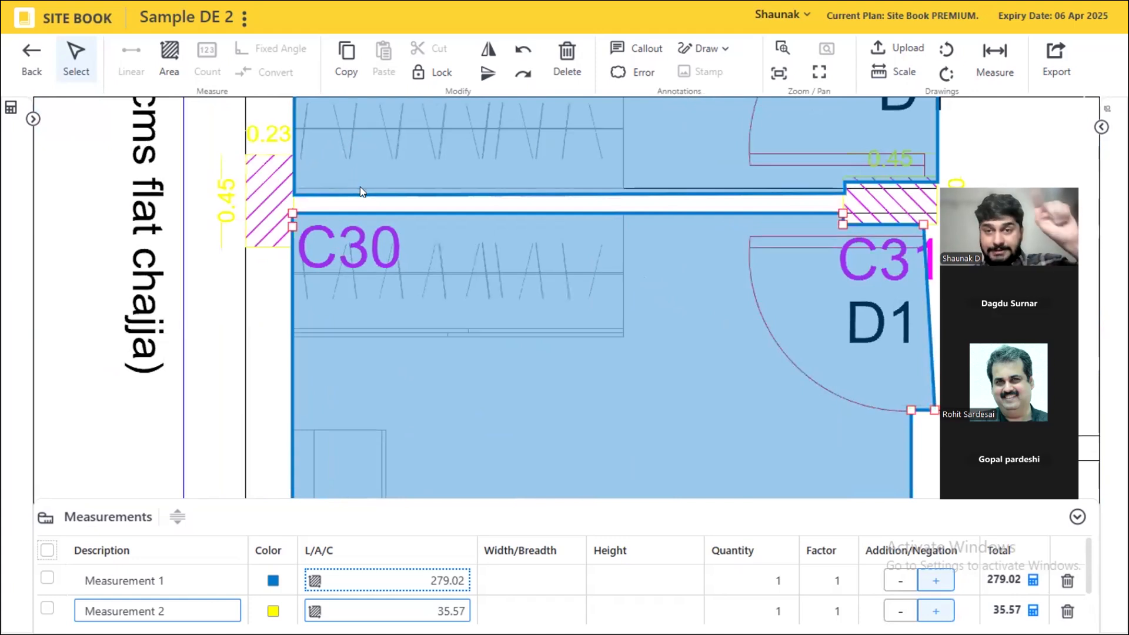
- Lock the bedroom area and try to move both the area and its corner vertex below column C31
click(425, 72)
drag(385, 292, 439, 257)
drag(634, 252, 521, 298)
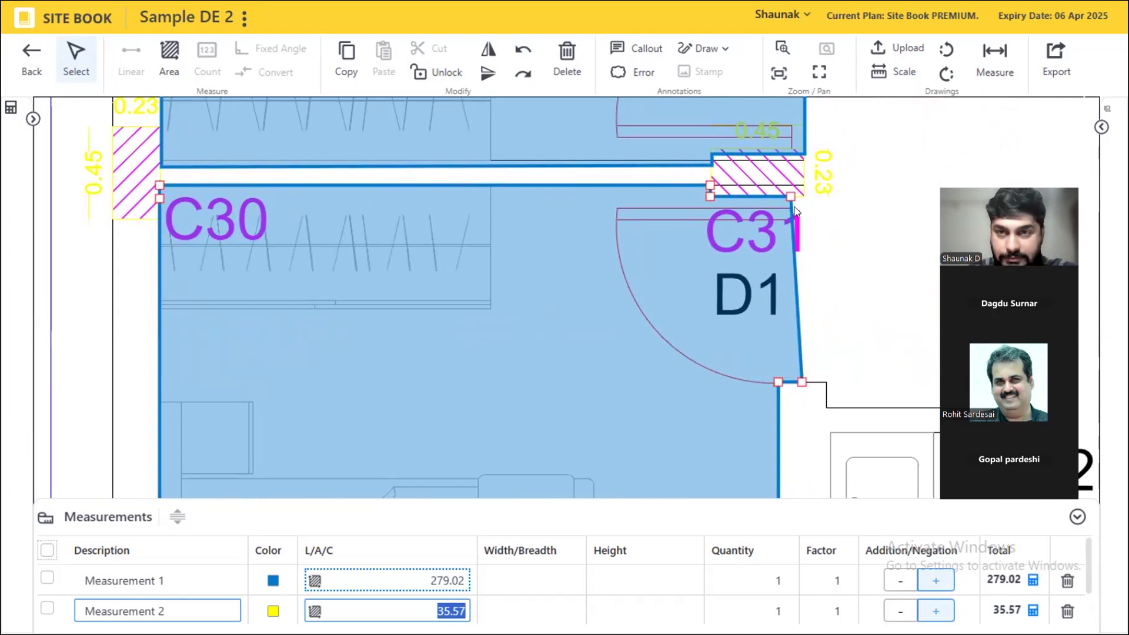
drag(787, 193, 796, 197)
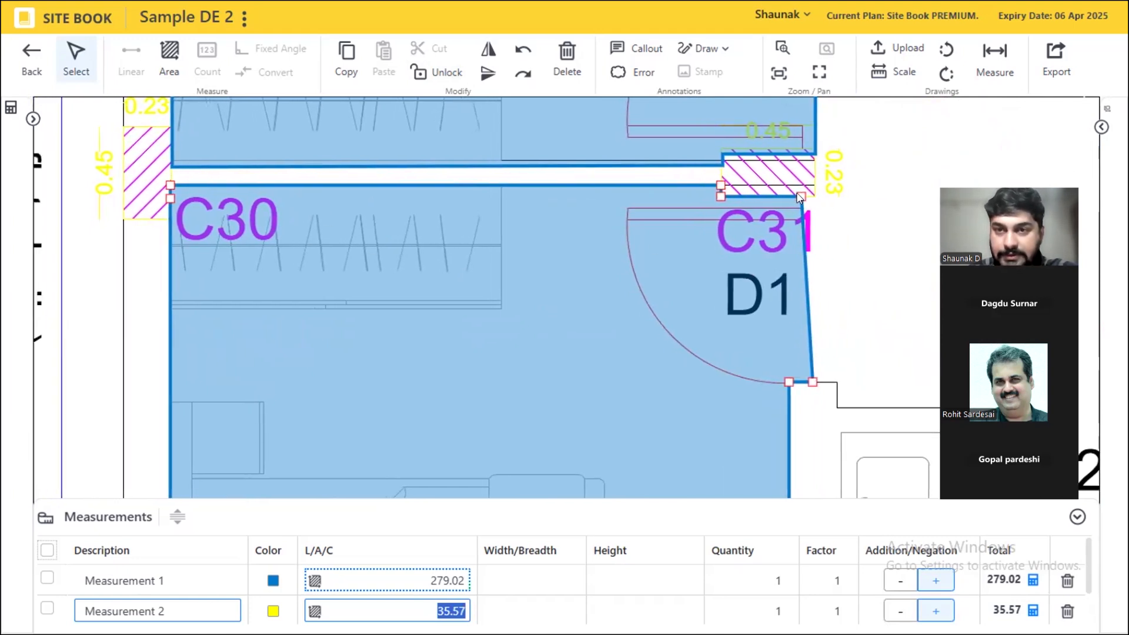
- Unlock the bedroom area and nudge its corner vertex at the lower face of column C31
click(436, 74)
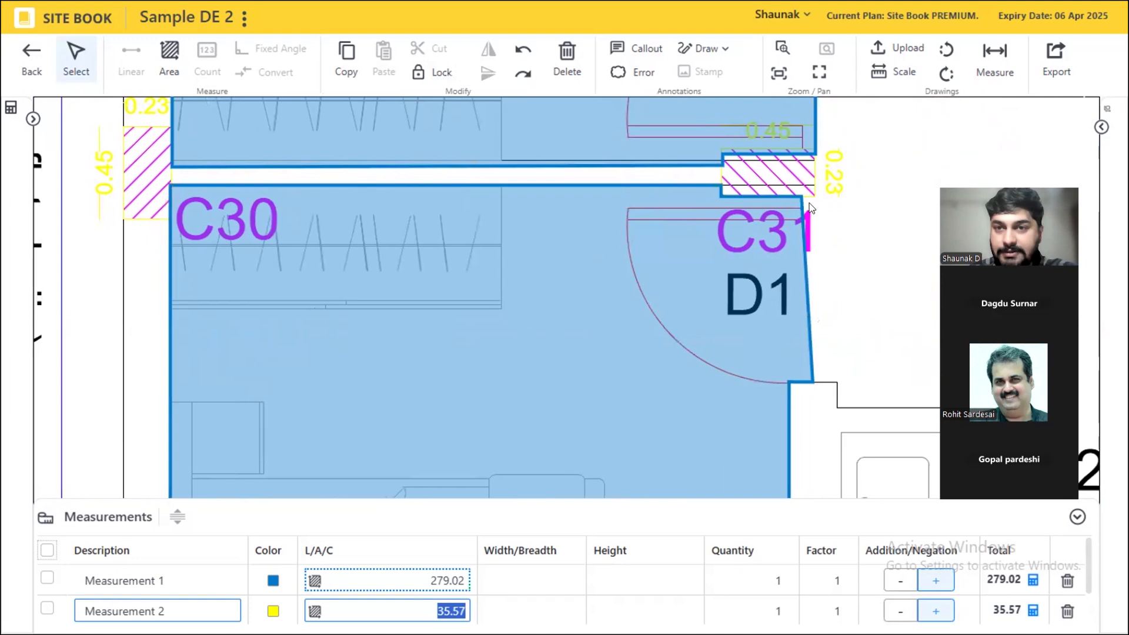
click(794, 197)
drag(802, 196, 807, 195)
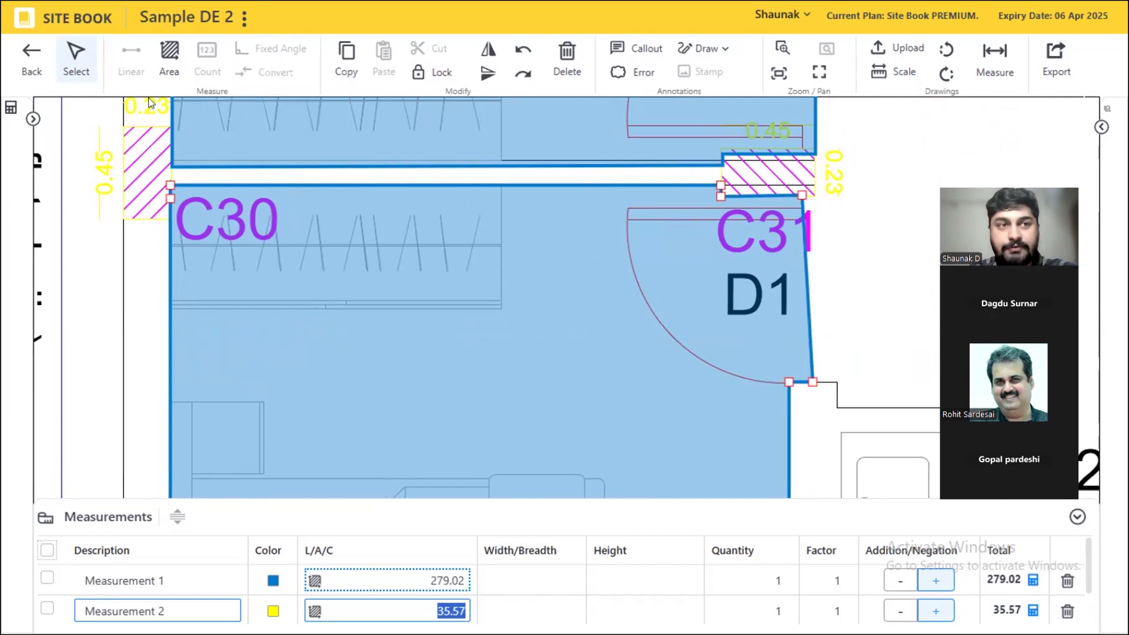
- Start an area in a third measurement row, tracing the kitchen from column C47 up the partition, across to door D and down the lobby-side wall
key(Return)
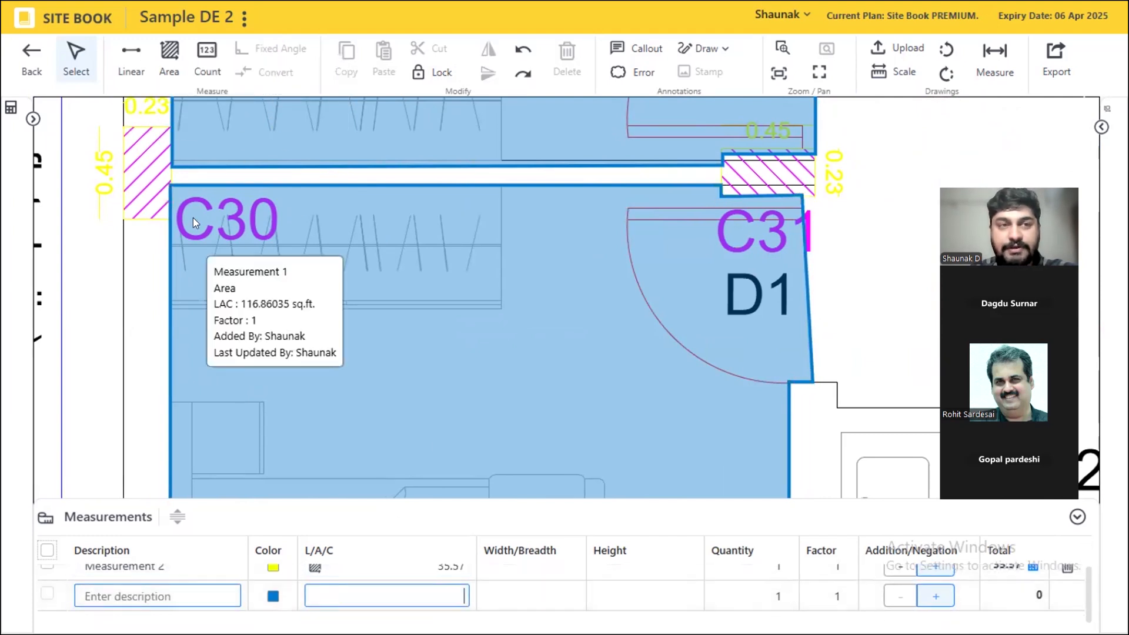
click(170, 53)
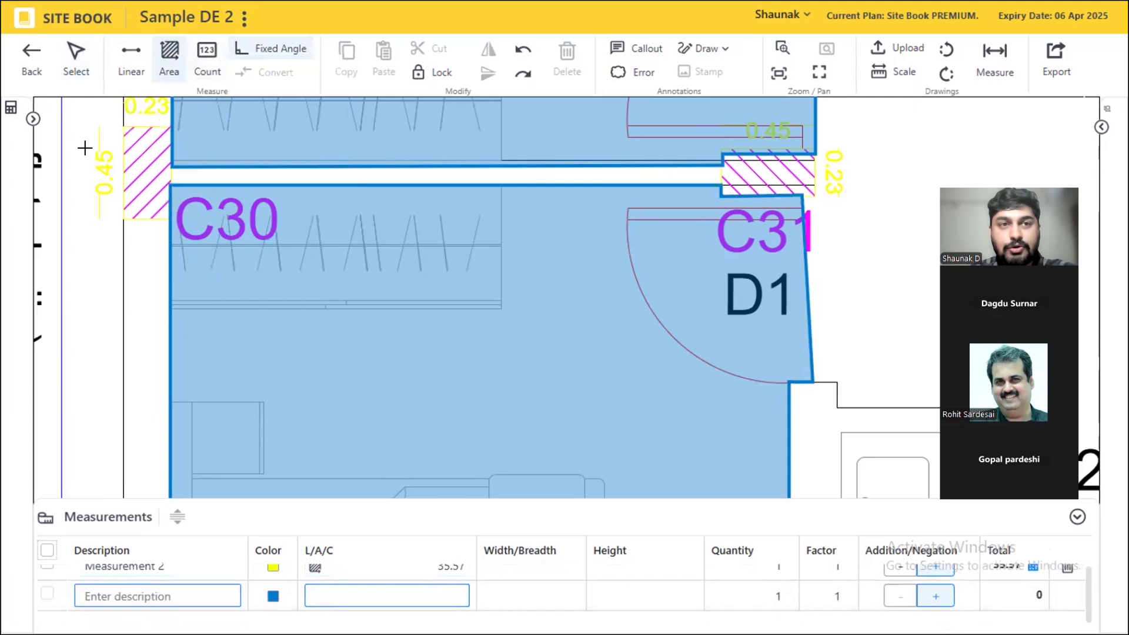
scroll(565, 411, down, 5)
click(526, 450)
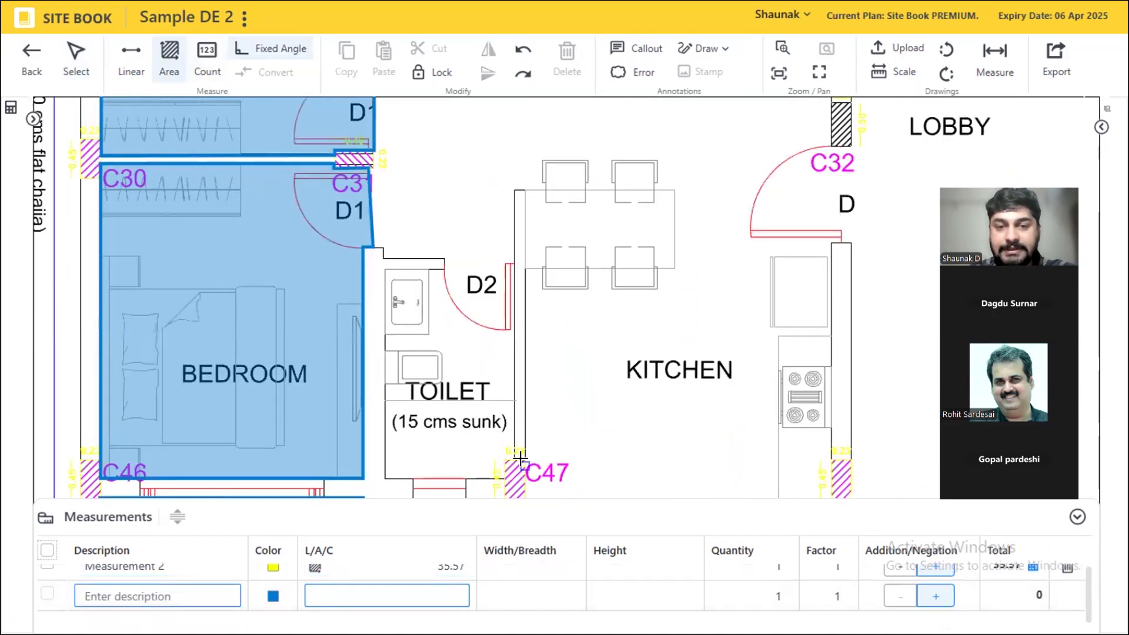
click(526, 187)
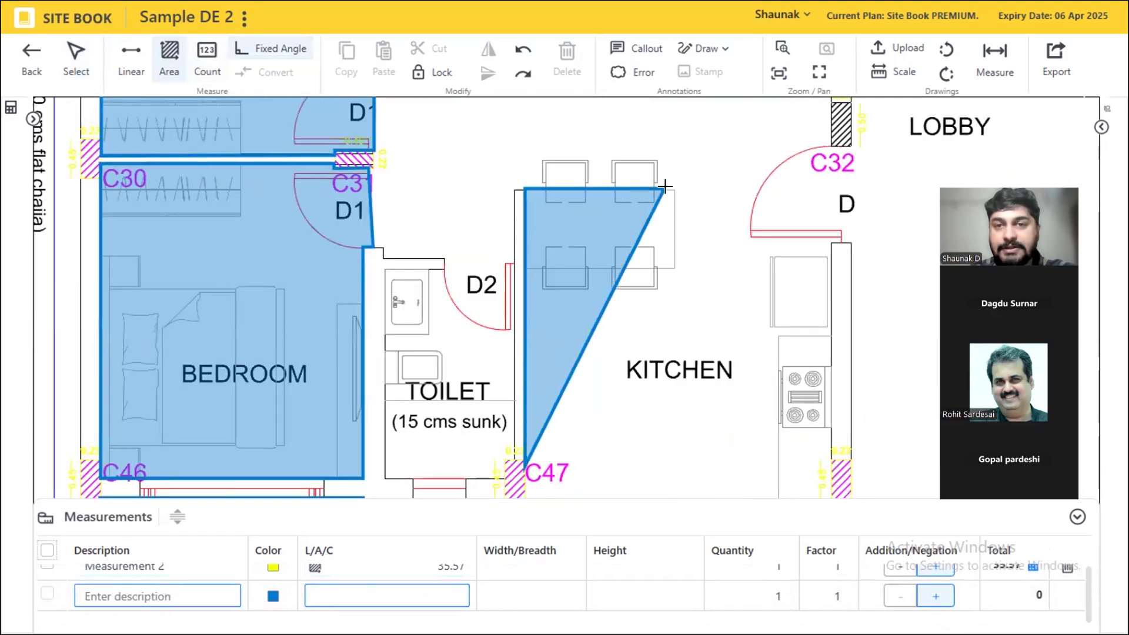
click(836, 193)
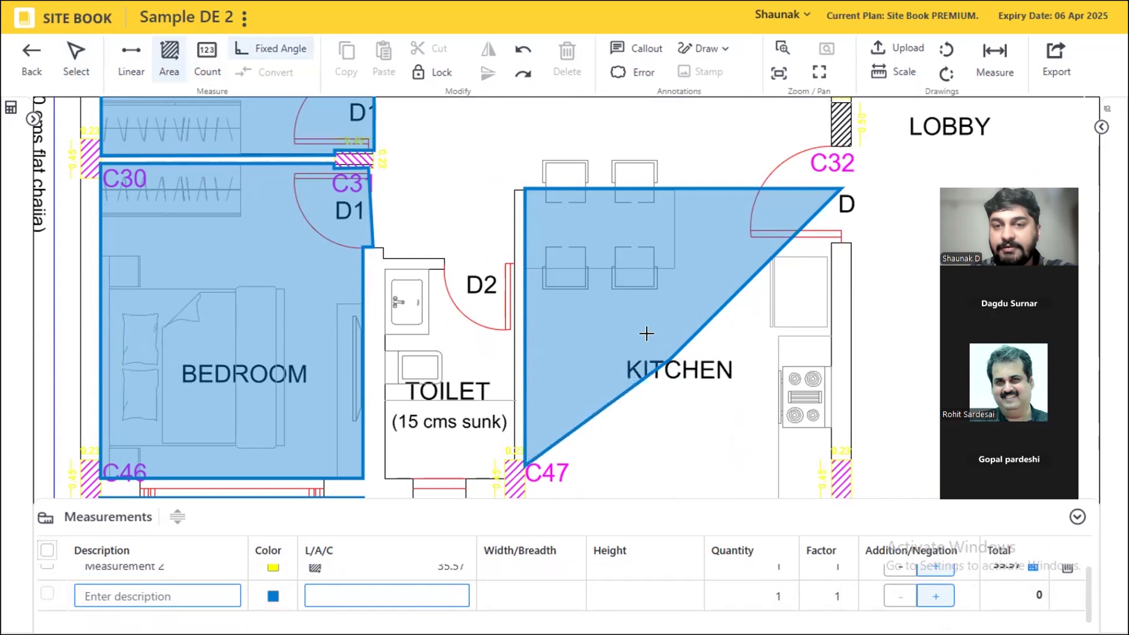
click(824, 453)
- Continue the kitchen area around the lobby-side column and the enclosed balcony, finishing it at about 173.5 sq ft
scroll(723, 244, down, 2)
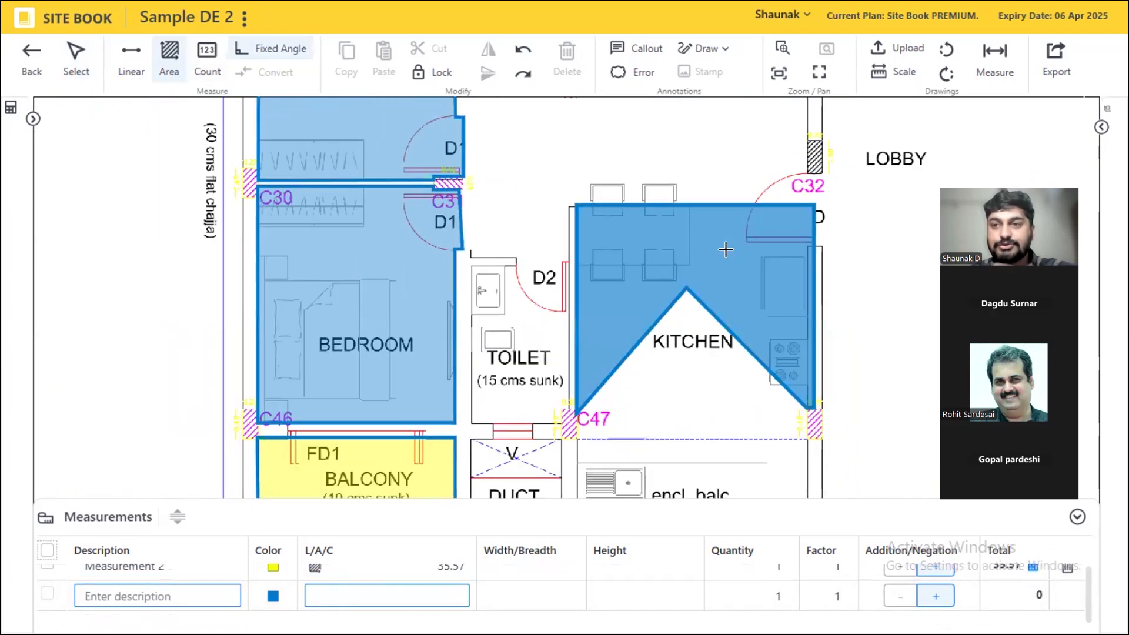
scroll(757, 407, up, 3)
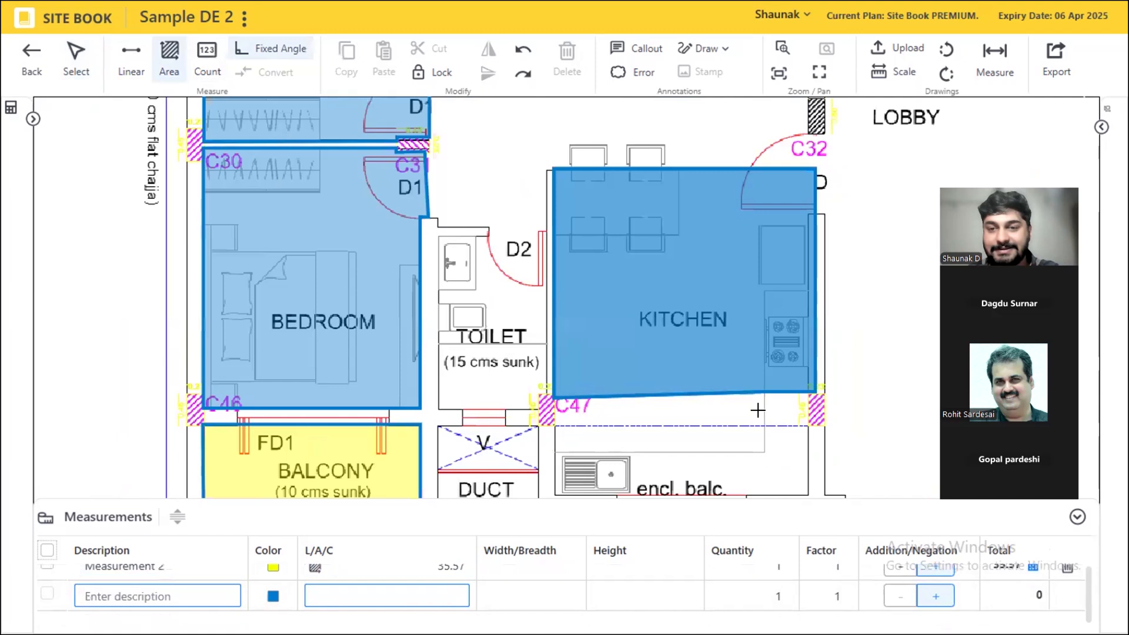
scroll(777, 257, down, 3)
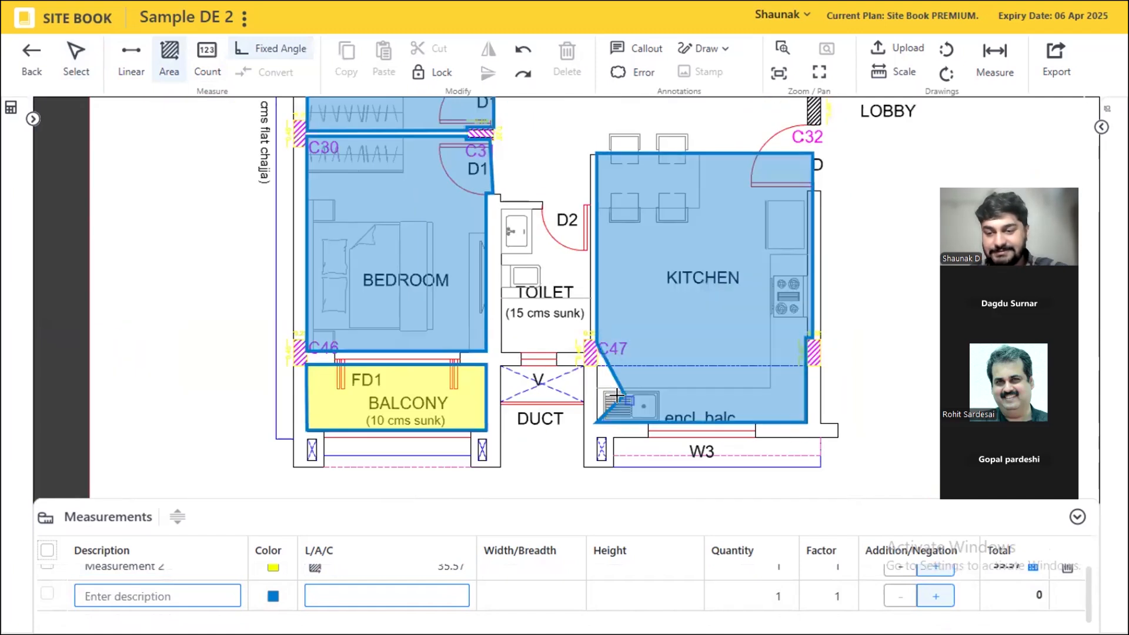
double_click(597, 422)
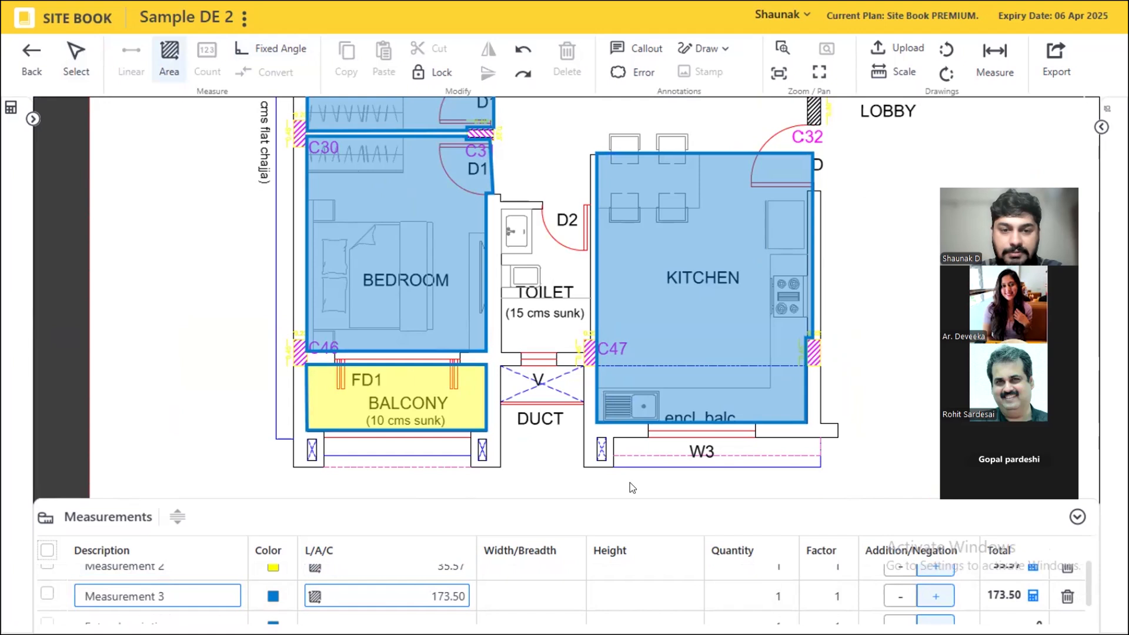
- Delete the Measurement 2 and Measurement 3 rows together with their balcony and kitchen areas
scroll(548, 463, down, 2)
scroll(548, 463, down, 2)
scroll(514, 127, up, 3)
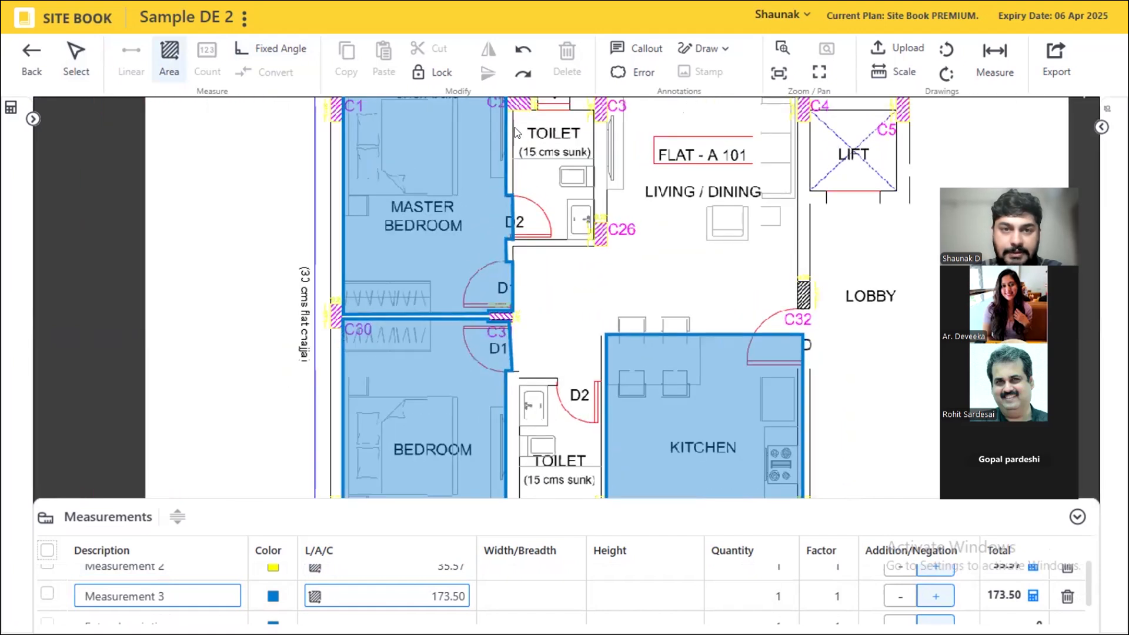
scroll(418, 587, up, 1)
scroll(418, 586, up, 1)
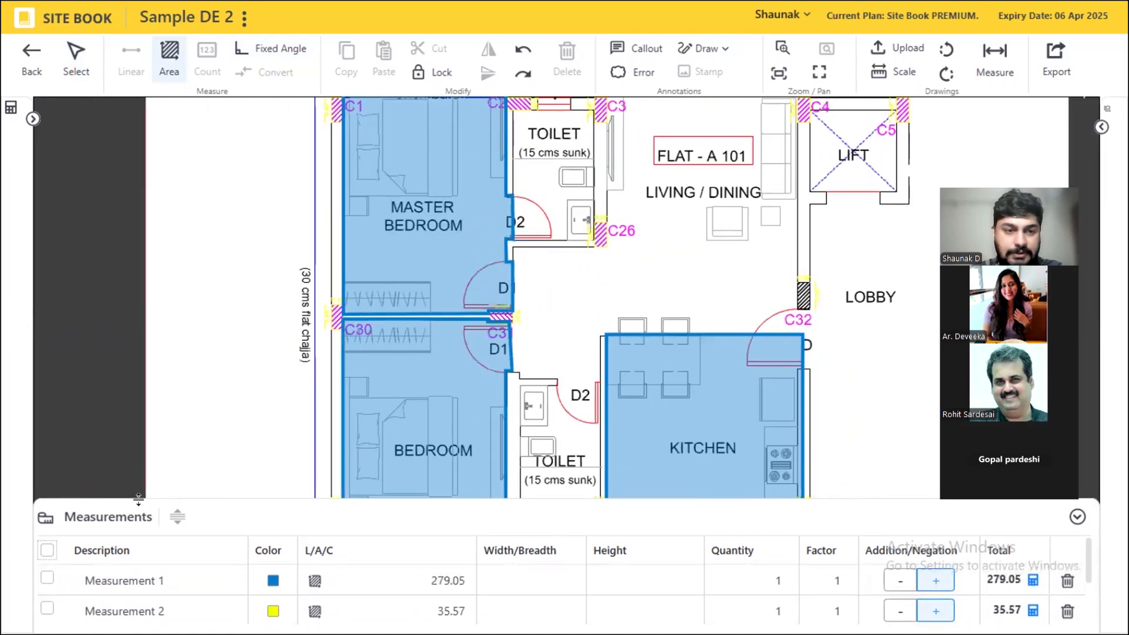
click(417, 534)
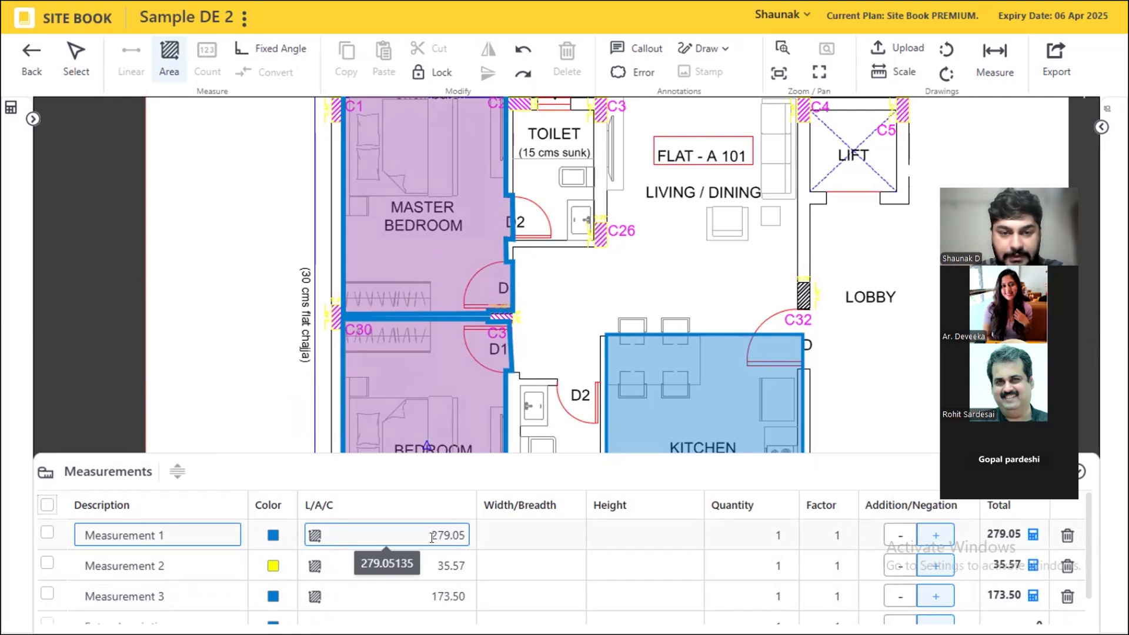
click(47, 563)
click(47, 593)
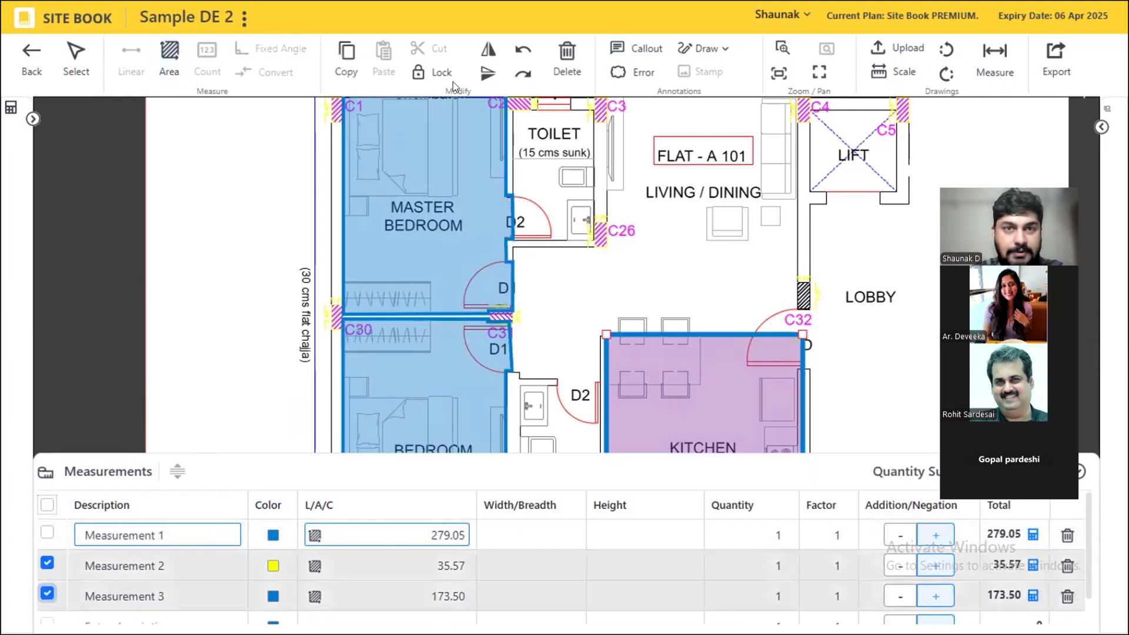
click(566, 59)
click(597, 358)
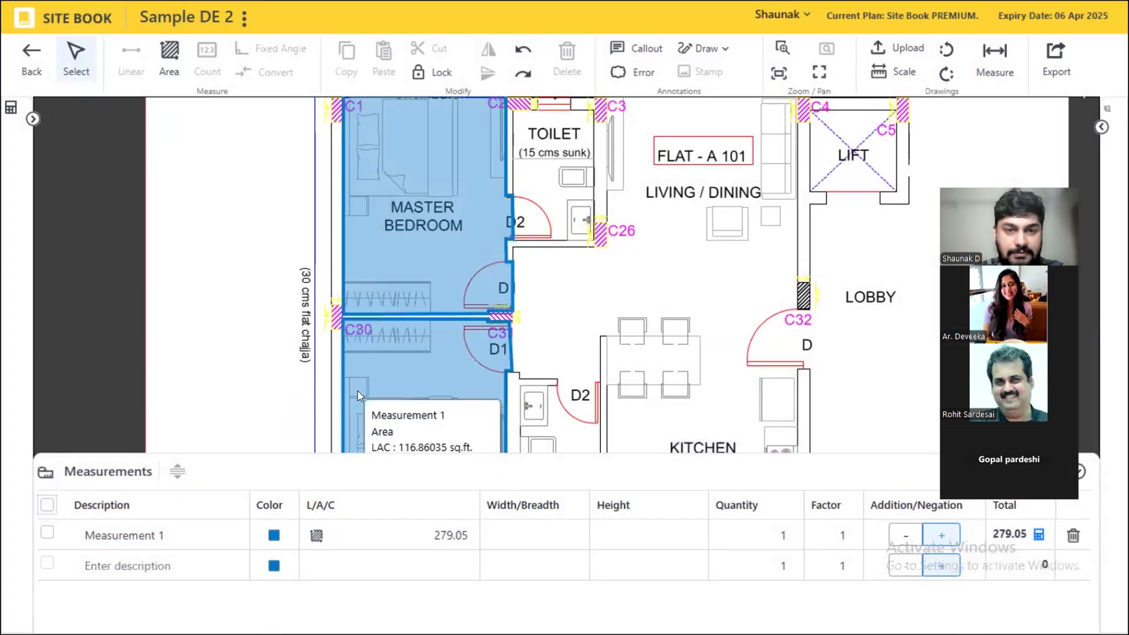
- Copy the bedroom area, paste it as a new measurement row, and move one of the two overlapping areas over the kitchen
click(382, 535)
click(343, 62)
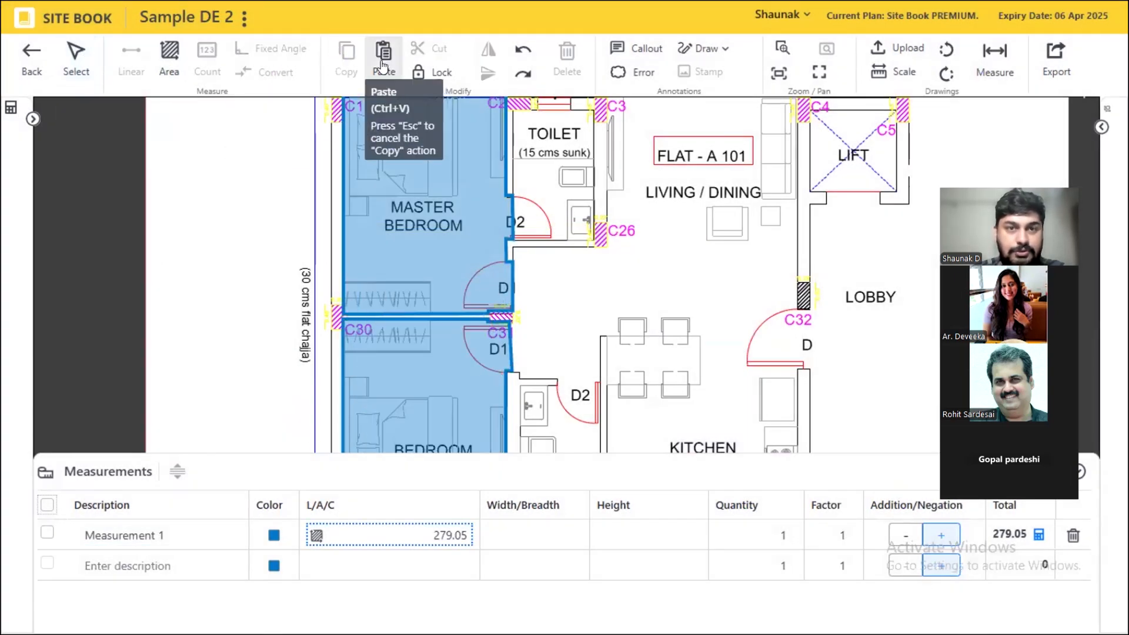
click(382, 61)
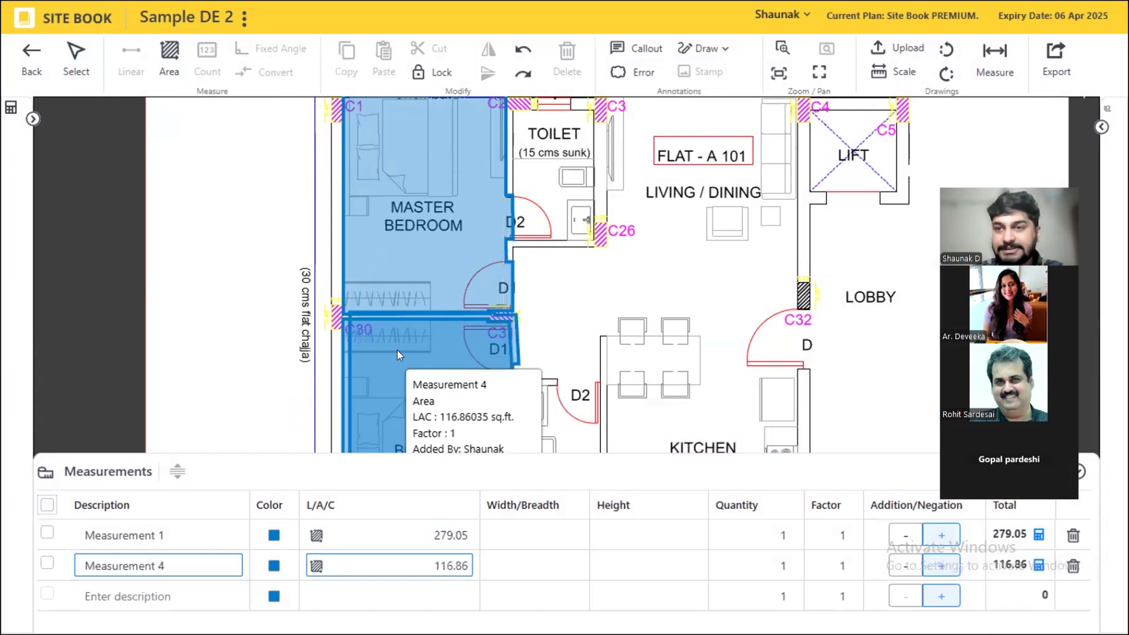
drag(397, 379, 563, 373)
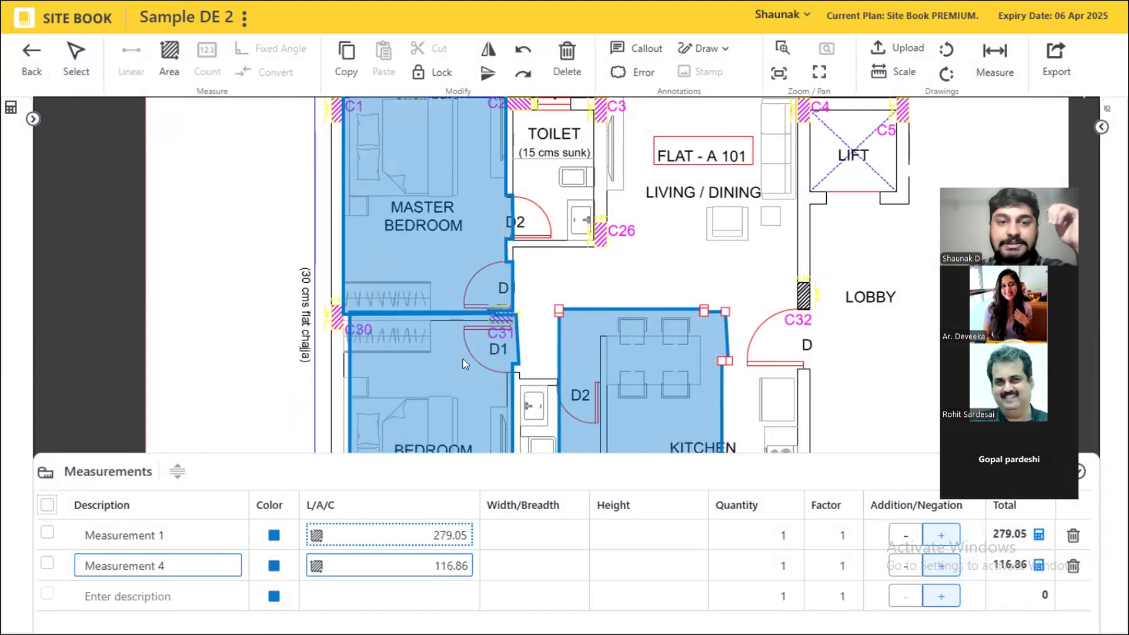
- Select the Measurement 4 area lying over the bedroom and delete it from the drawing
scroll(557, 380, up, 2)
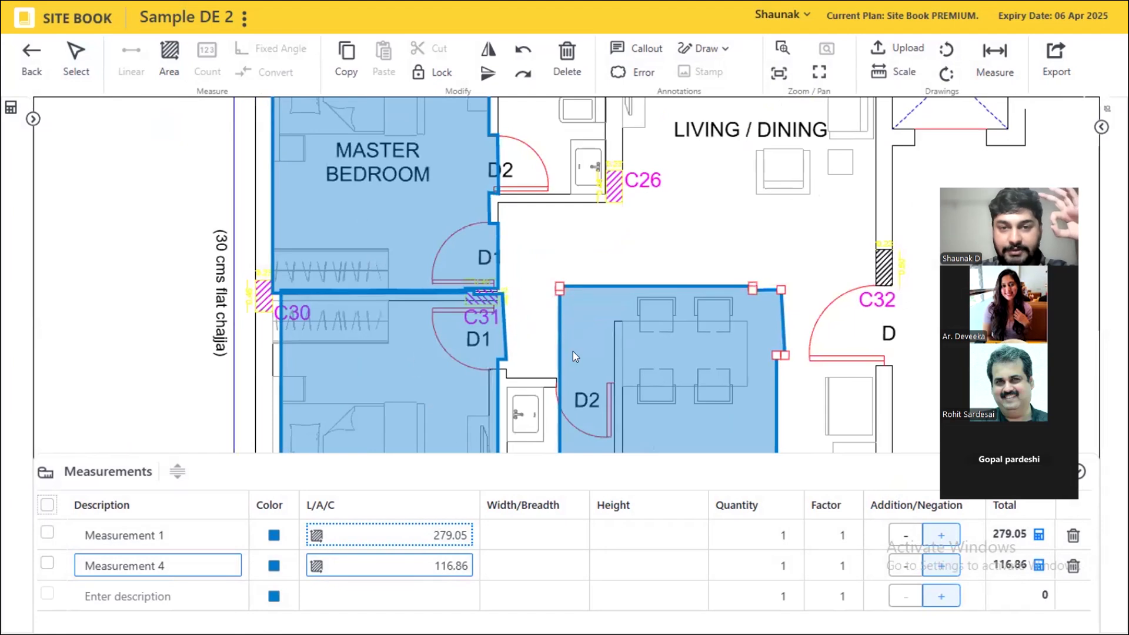
click(428, 313)
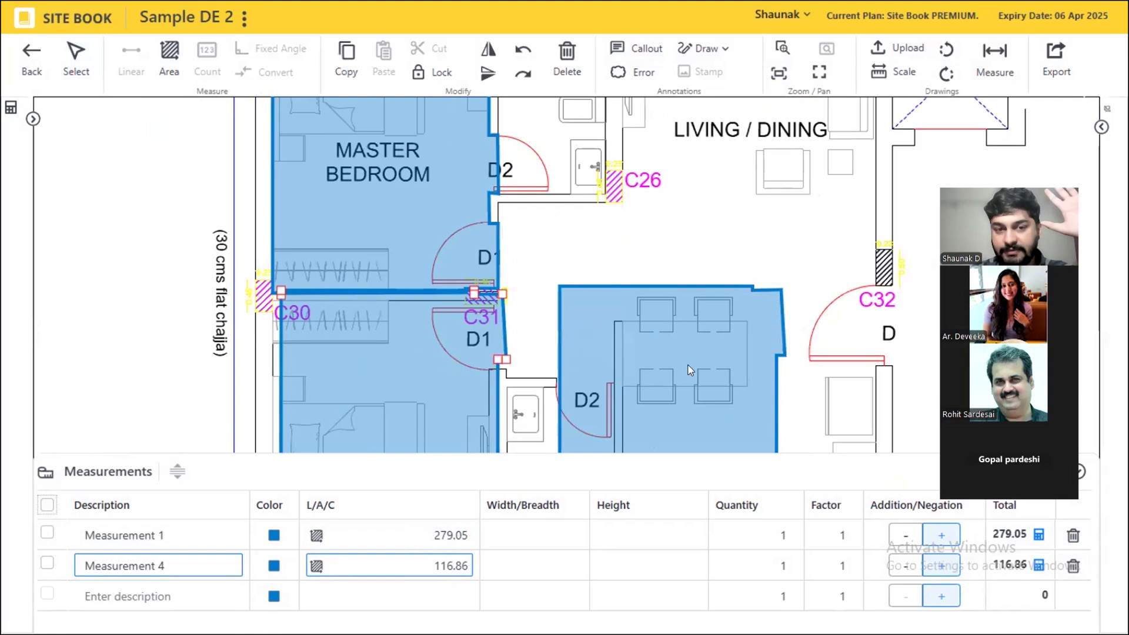
click(419, 562)
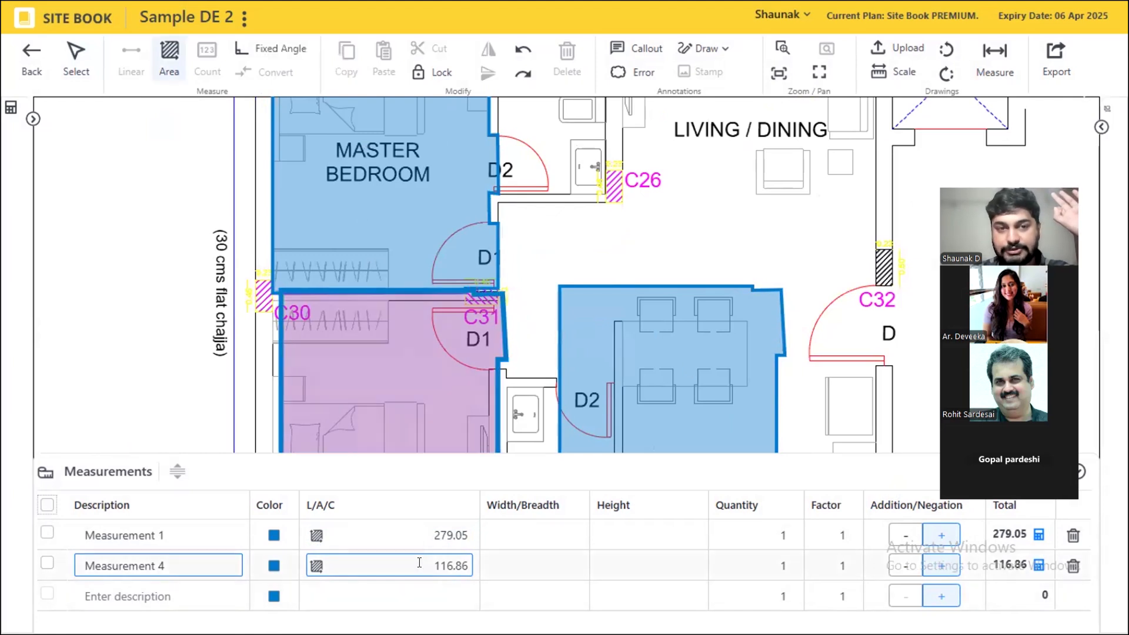
click(76, 59)
click(333, 320)
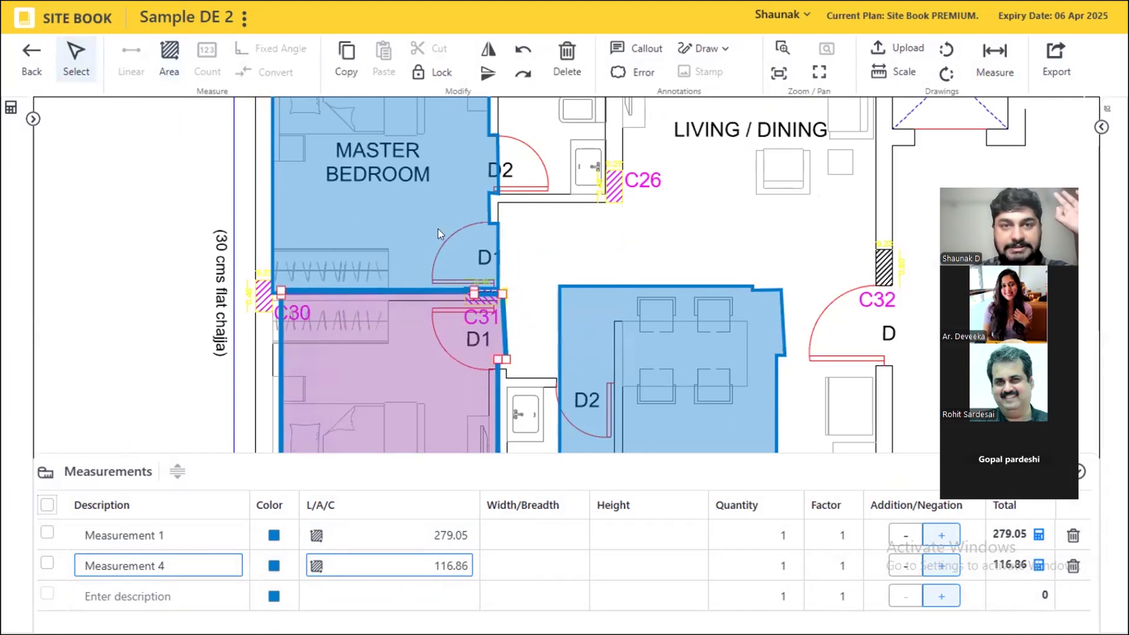
click(567, 59)
click(600, 357)
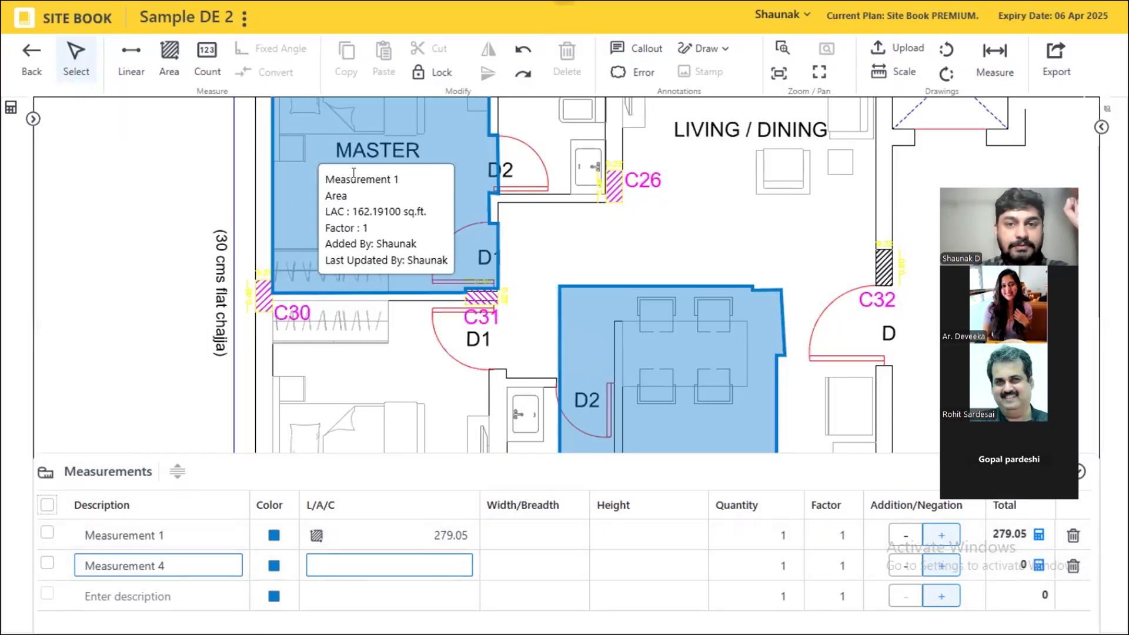
- Move the Measurement 1 area from the kitchen back over the bedroom
click(563, 333)
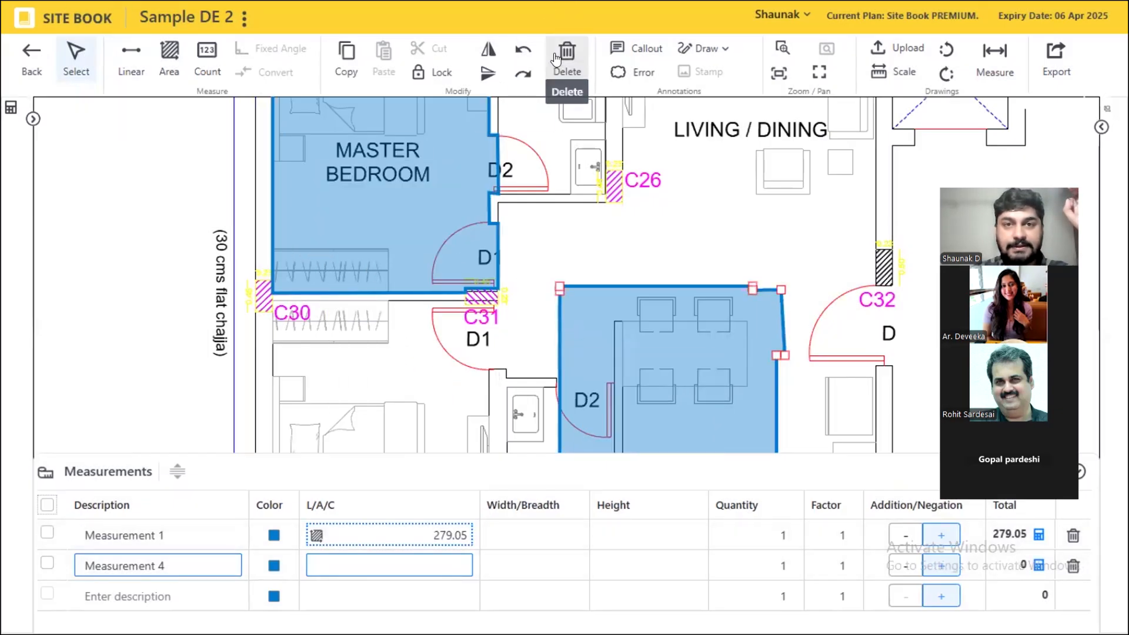
click(555, 59)
click(571, 358)
drag(704, 361, 412, 372)
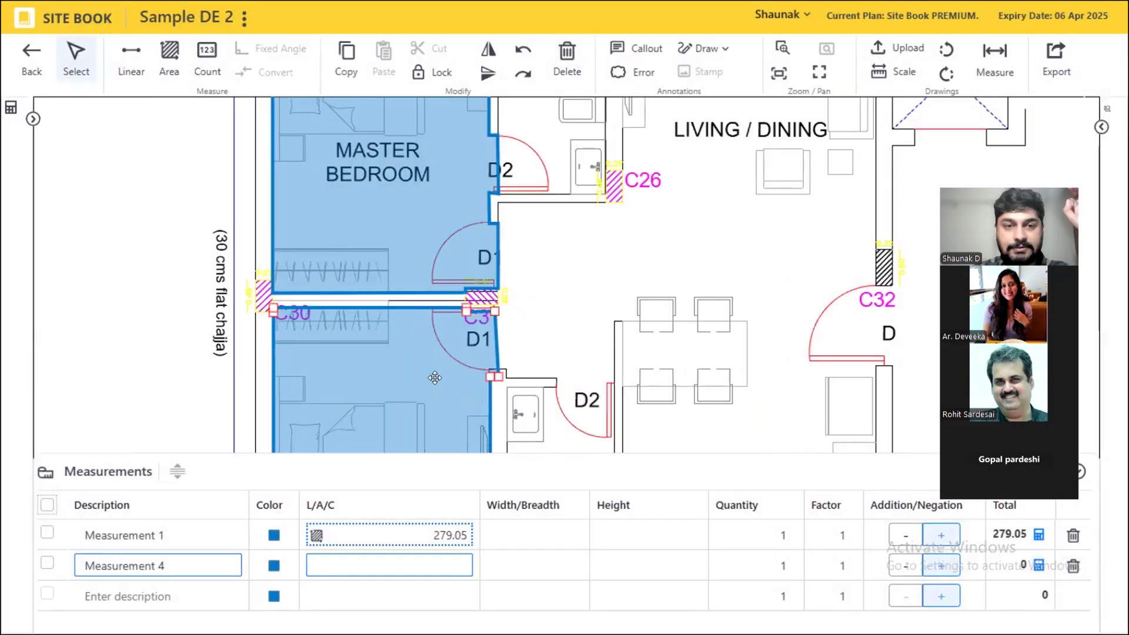
- Duplicate the Measurement 1 bedroom area into a new measurement row and shift the original over the kitchen
click(330, 60)
click(383, 59)
drag(373, 385, 676, 370)
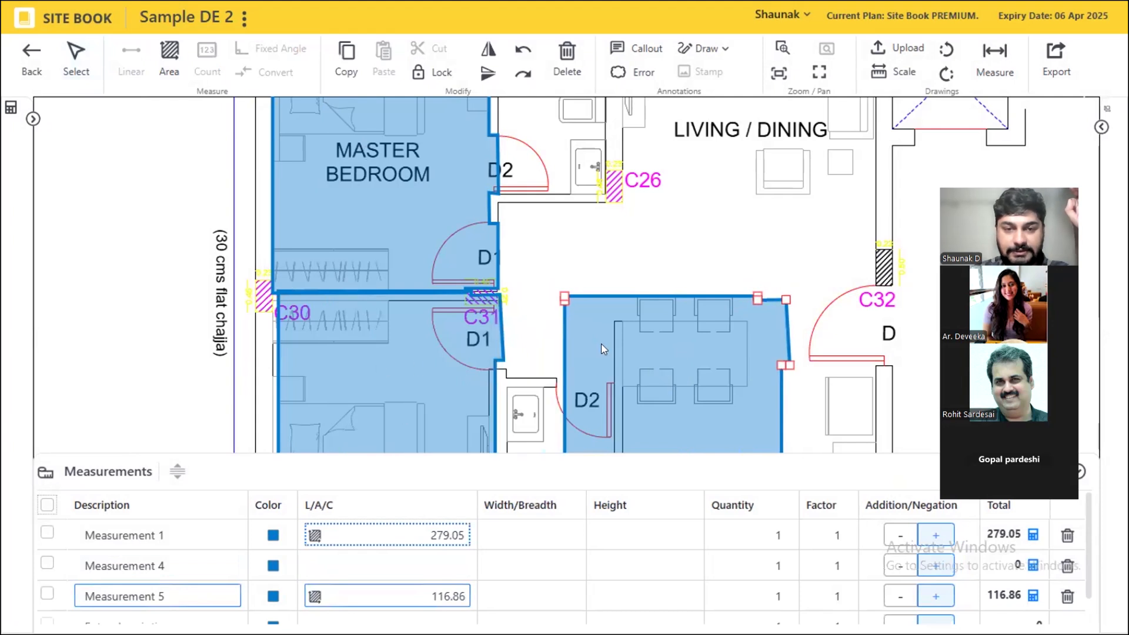
- Delete the Measurement 1 area lying over the kitchen, keeping the copy on the bedroom
click(437, 331)
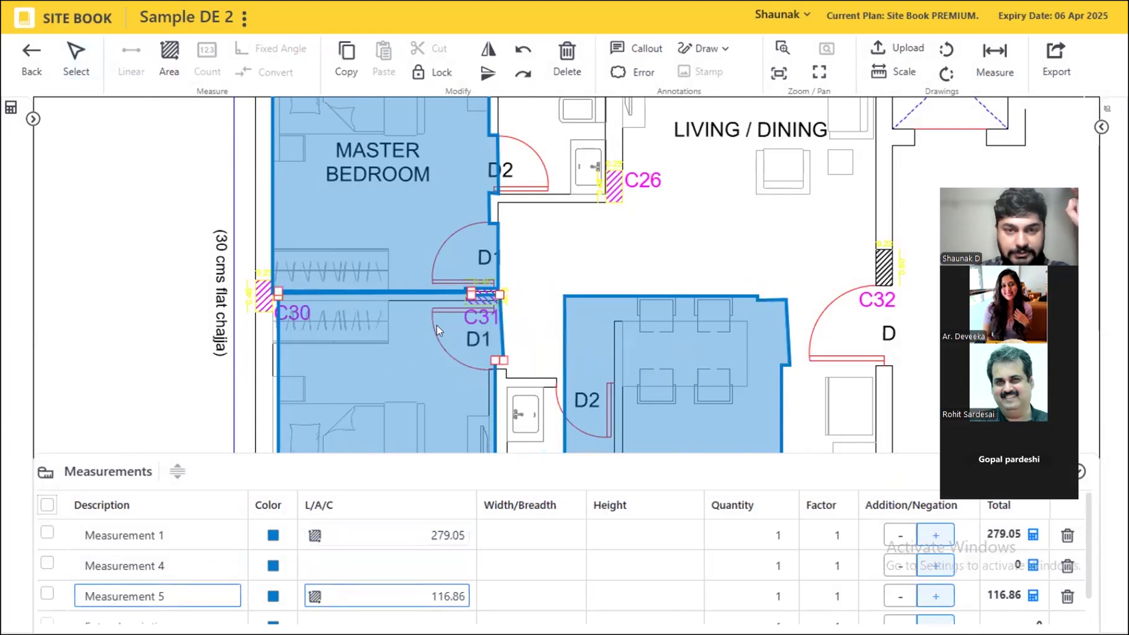
click(690, 341)
click(567, 59)
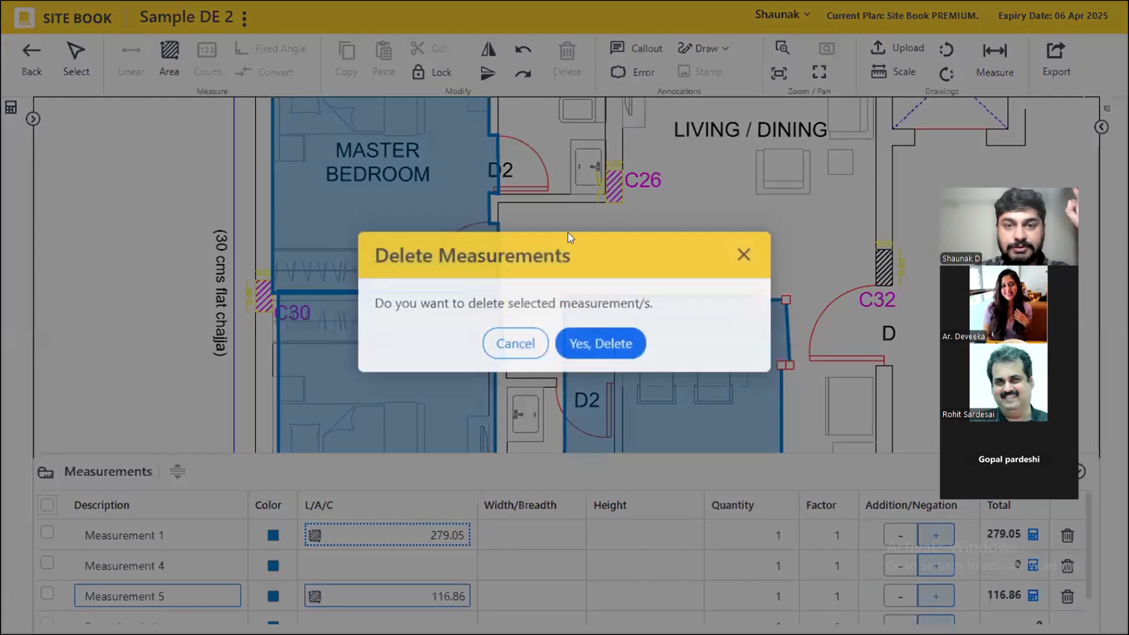
click(577, 352)
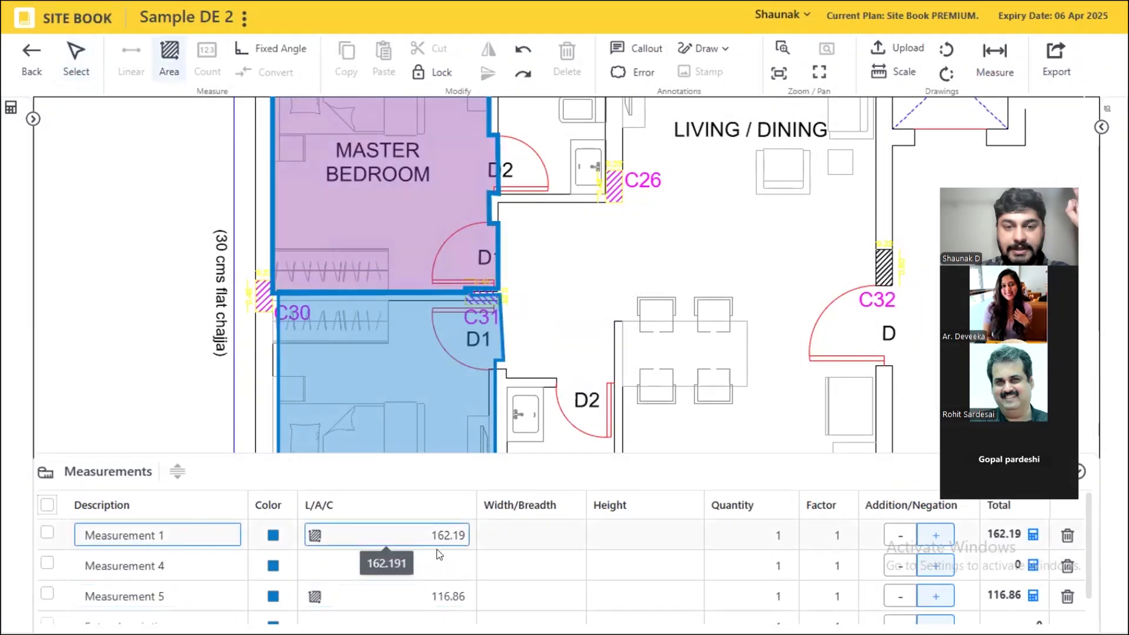
- Identify the Measurement 5 area and shift it slightly down and left over the bedroom
click(424, 587)
click(84, 52)
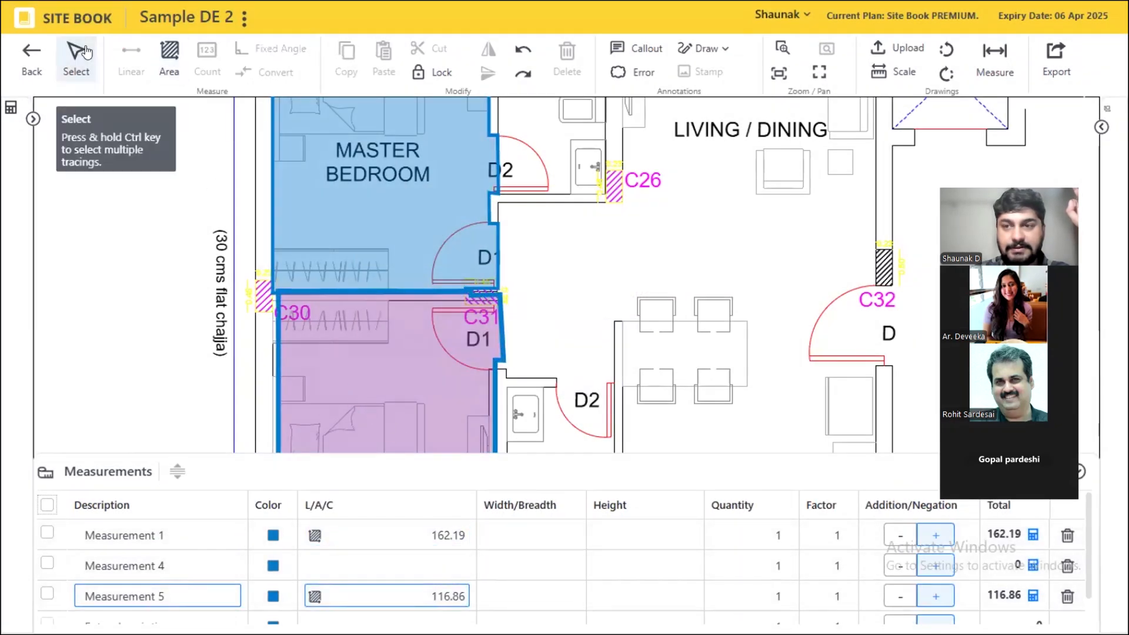
click(345, 360)
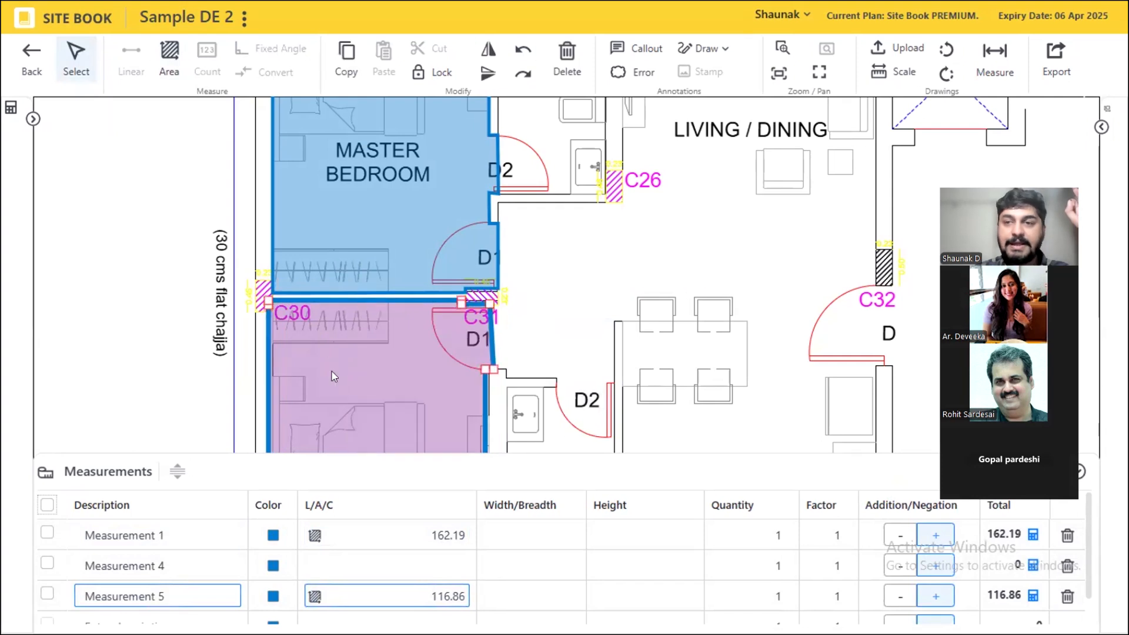
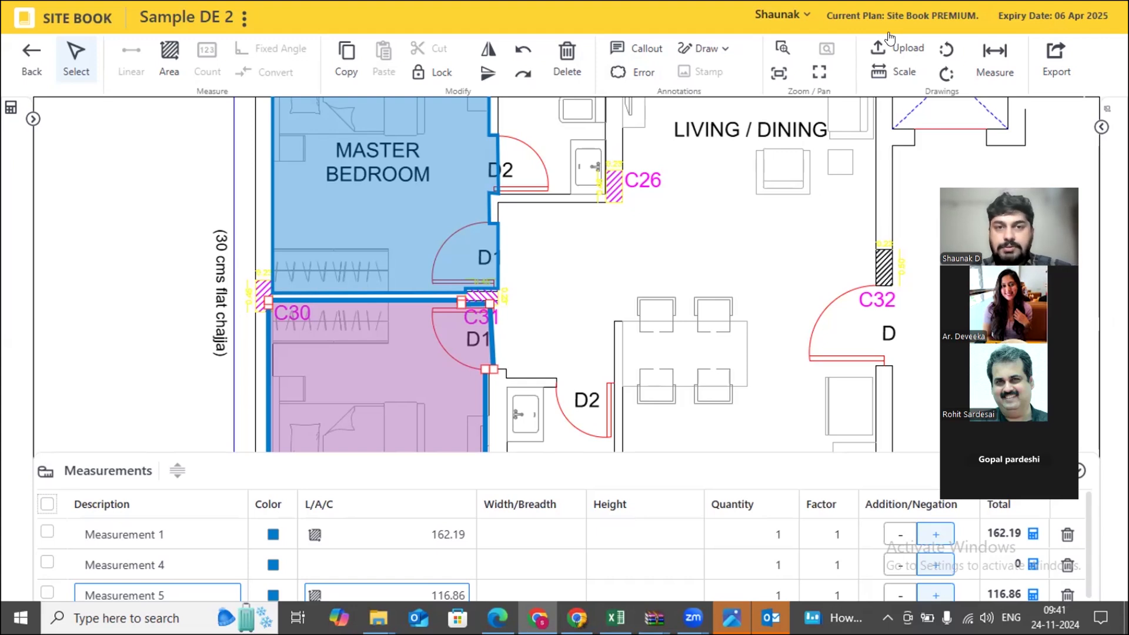
- Select the master bedroom area to show the corner points that can be edited
scroll(202, 293, down, 3)
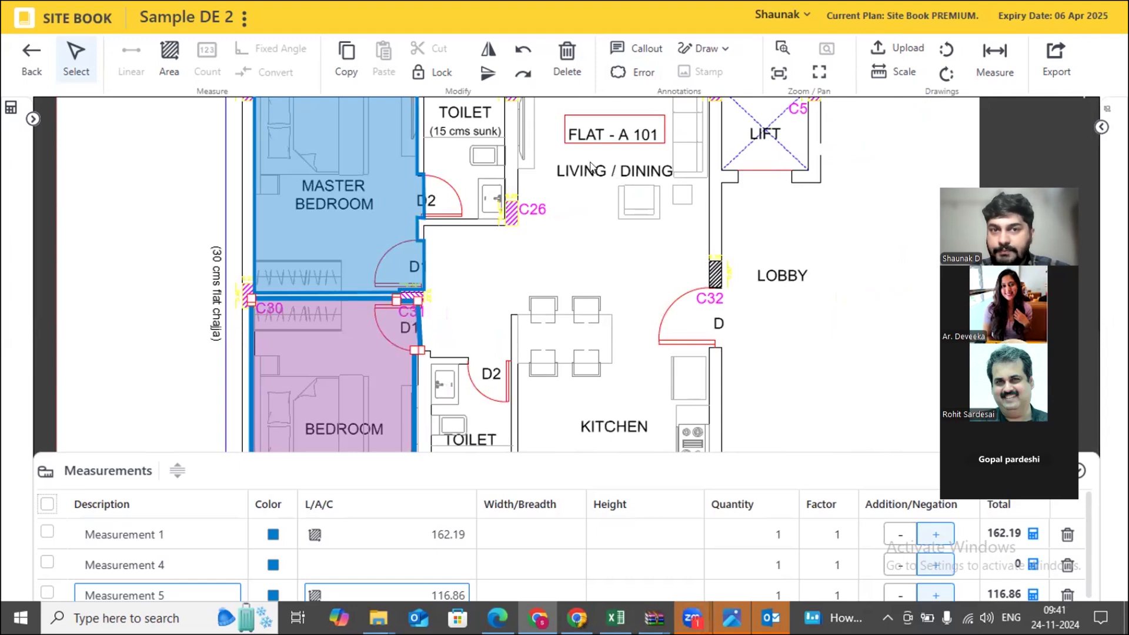
scroll(591, 166, up, 2)
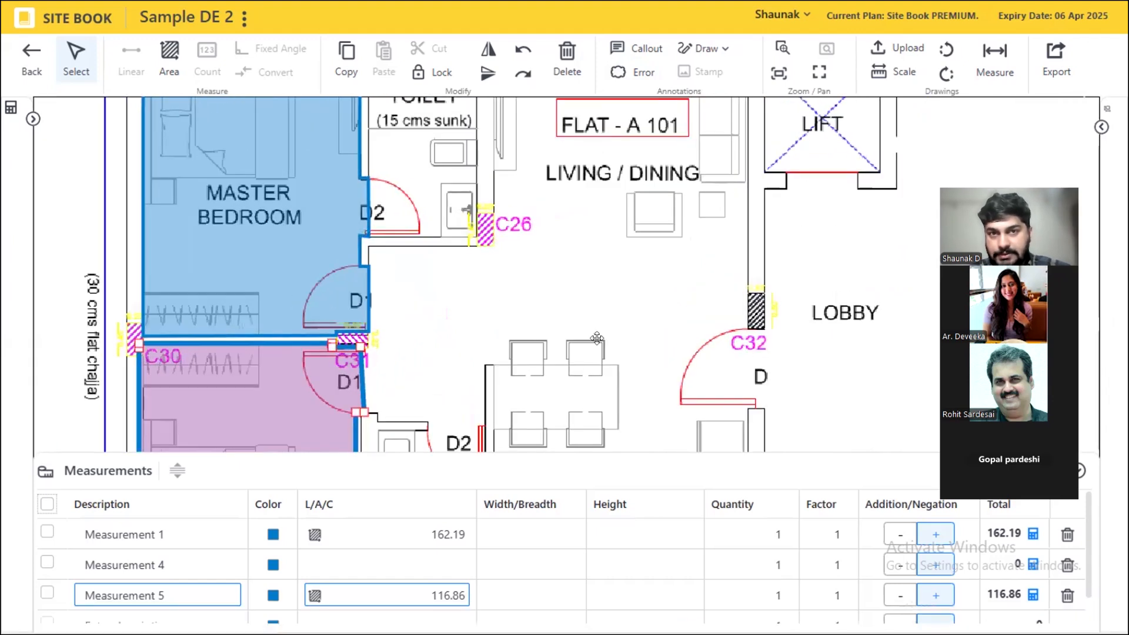
drag(593, 142, 597, 338)
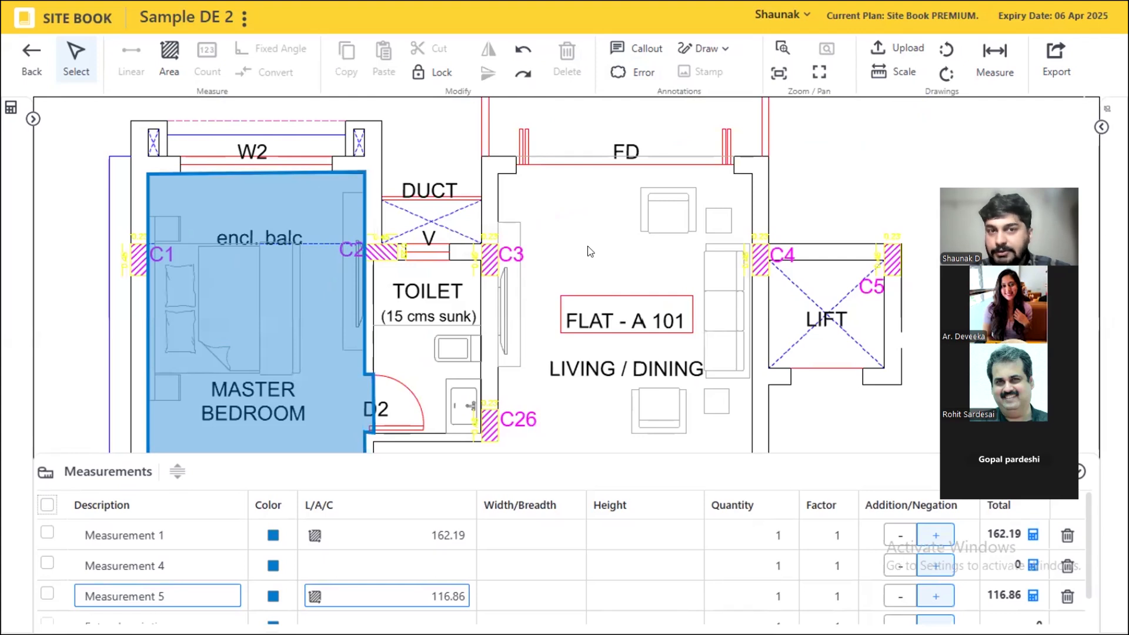
drag(588, 246, 588, 231)
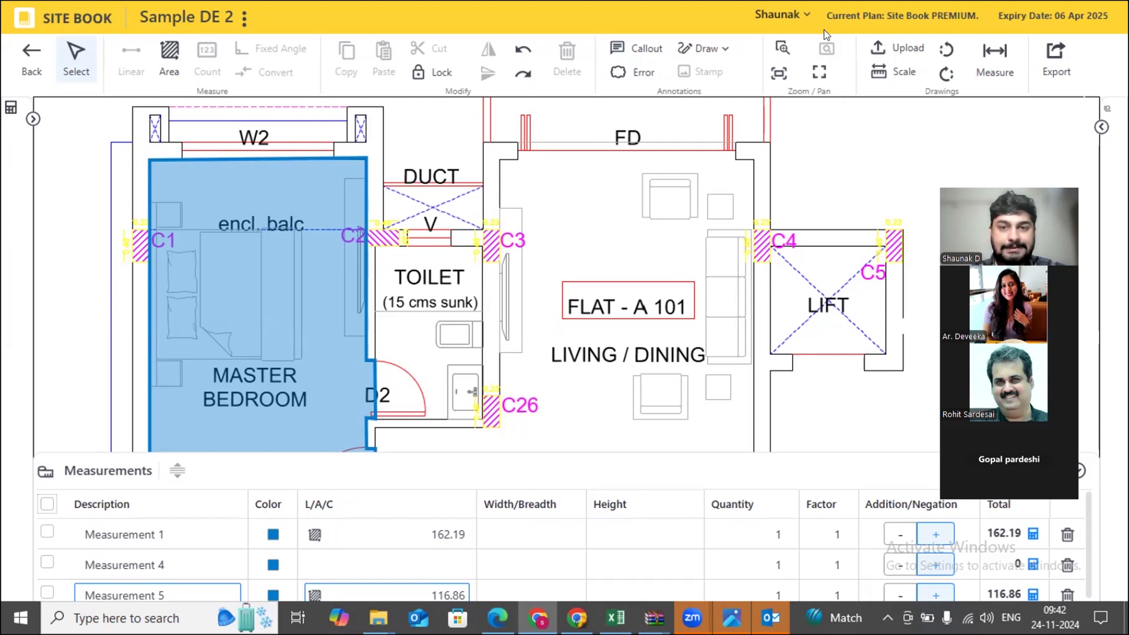
scroll(694, 150, down, 1)
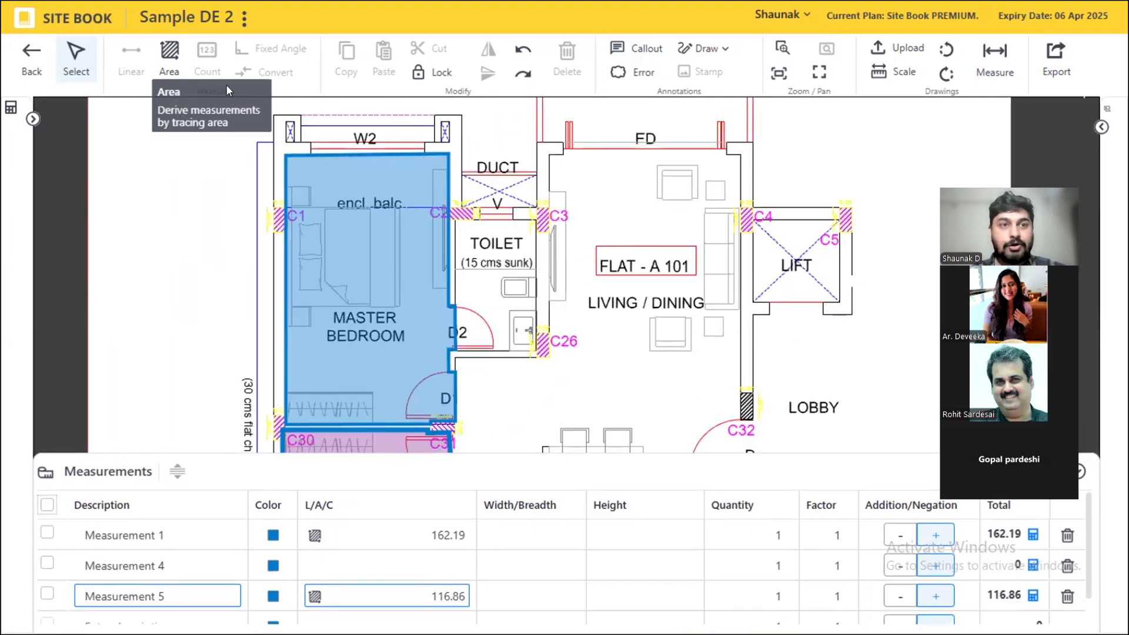
click(170, 58)
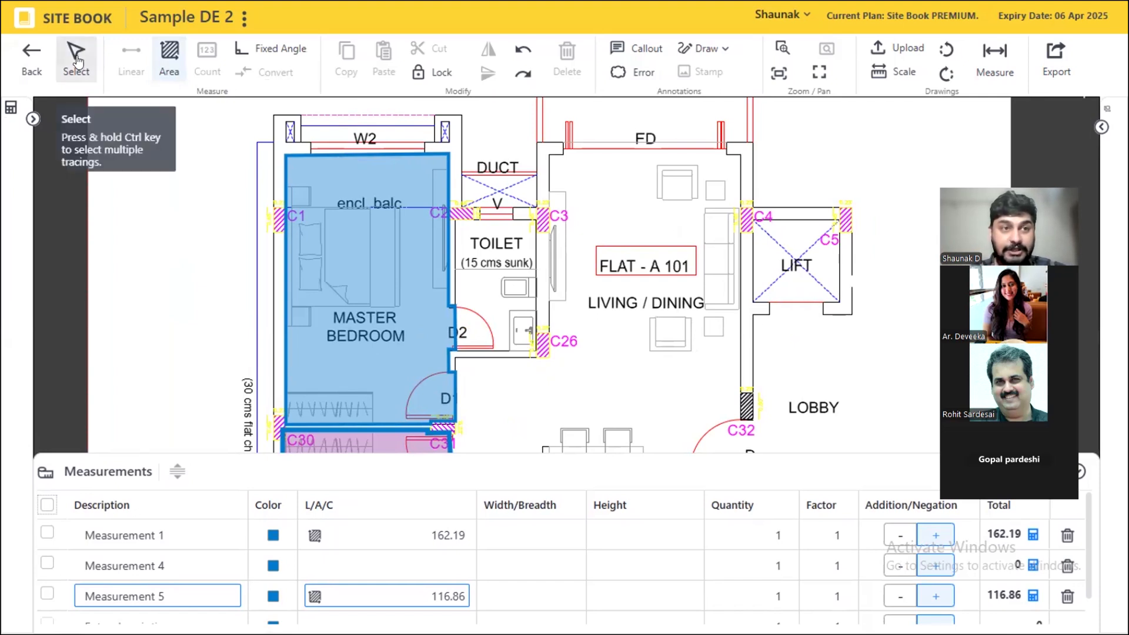
click(63, 74)
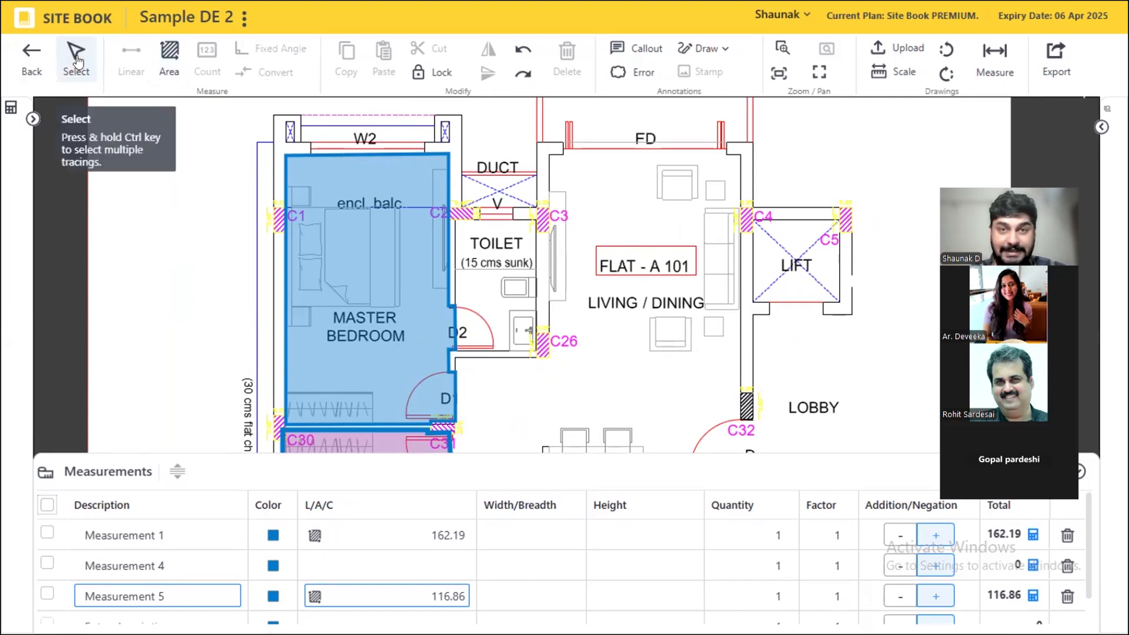
click(363, 246)
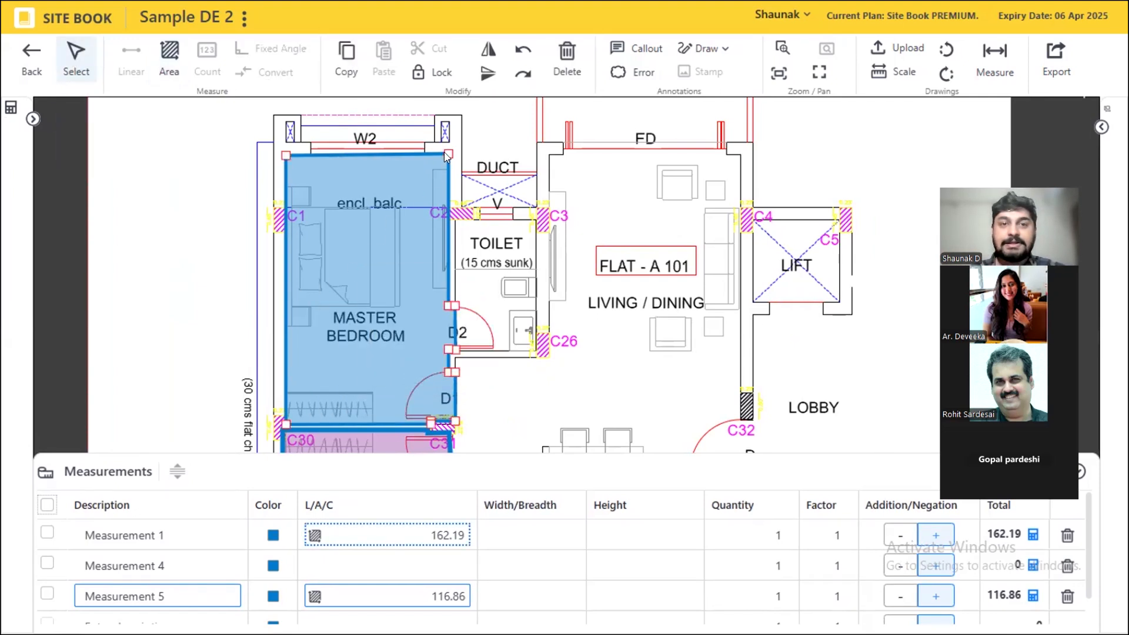
mouse_move(445, 154)
mouse_down()
mouse_move(385, 242)
mouse_move(445, 154)
mouse_up()
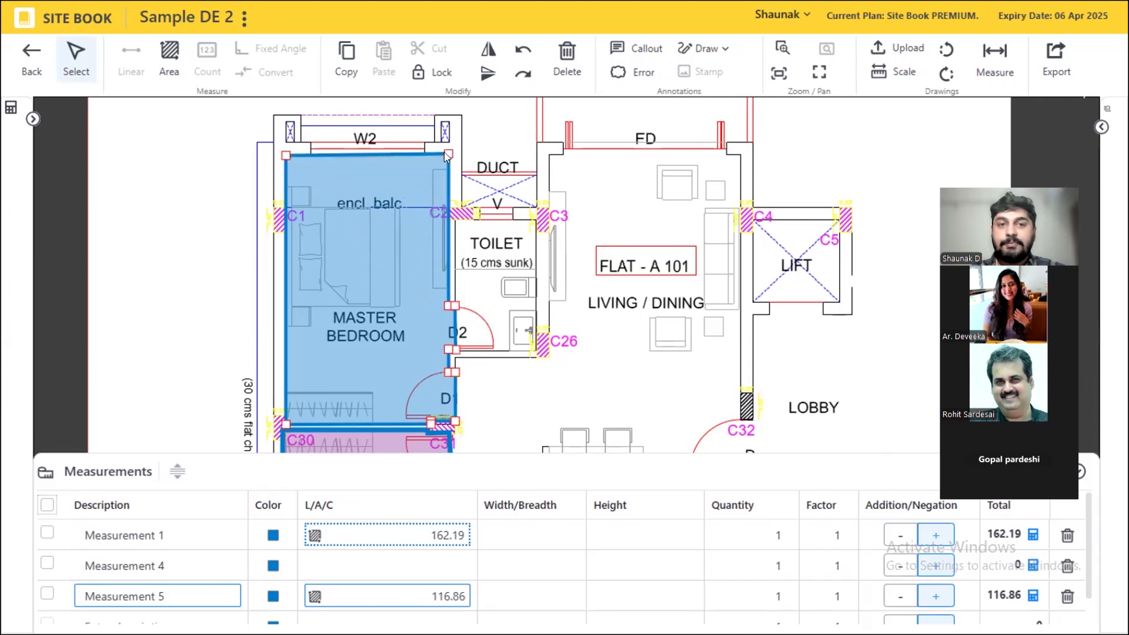
- Trace a small four-sided area inside the master bedroom under Measurement 5, about 20.8 sq ft
click(169, 56)
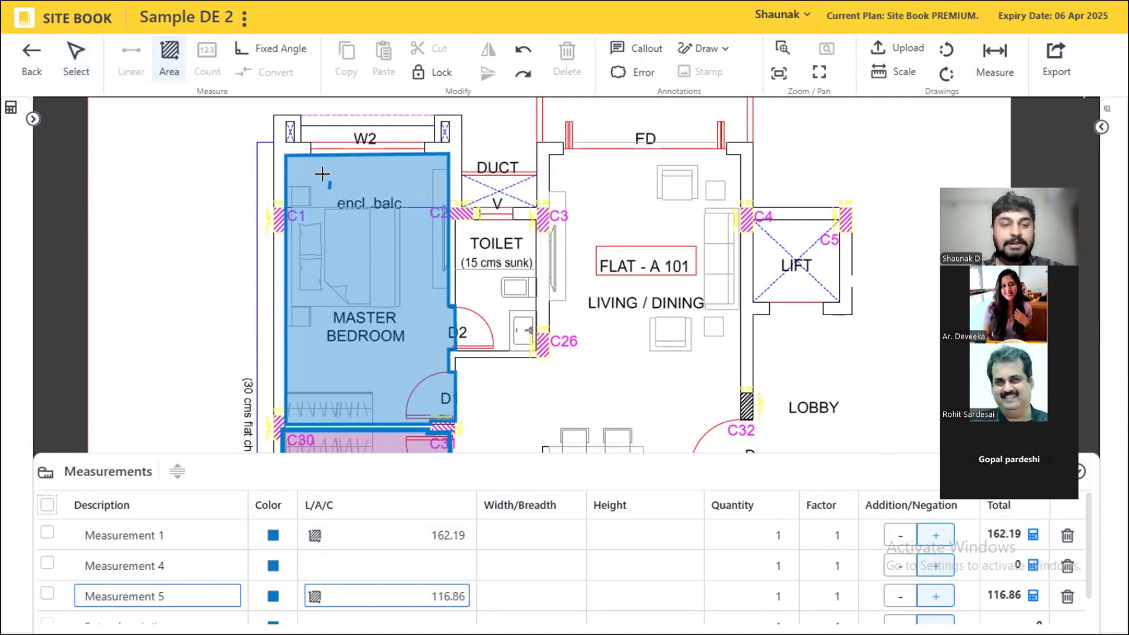
click(390, 182)
click(392, 275)
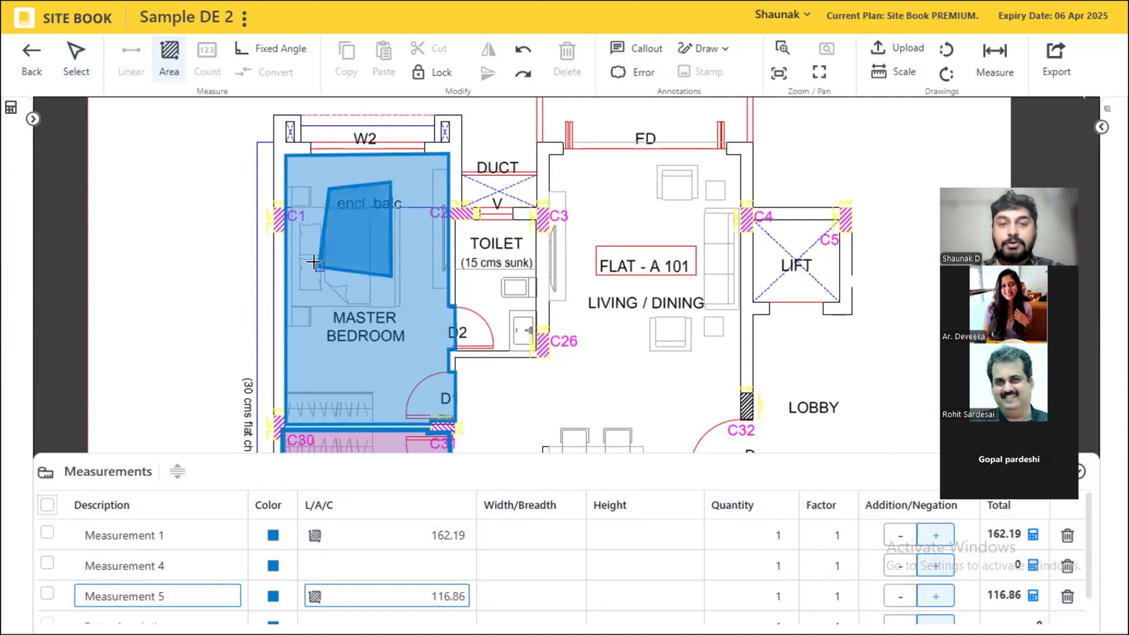
double_click(320, 267)
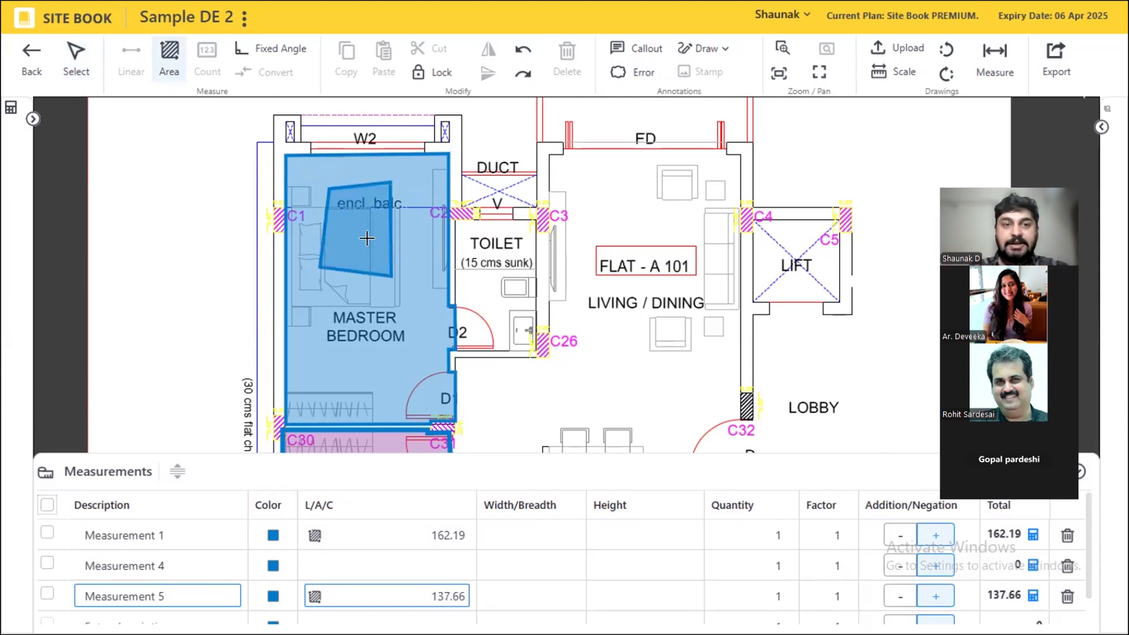
- Move the small four-sided area into the living/dining room and stretch its upper-right corner outward
click(76, 56)
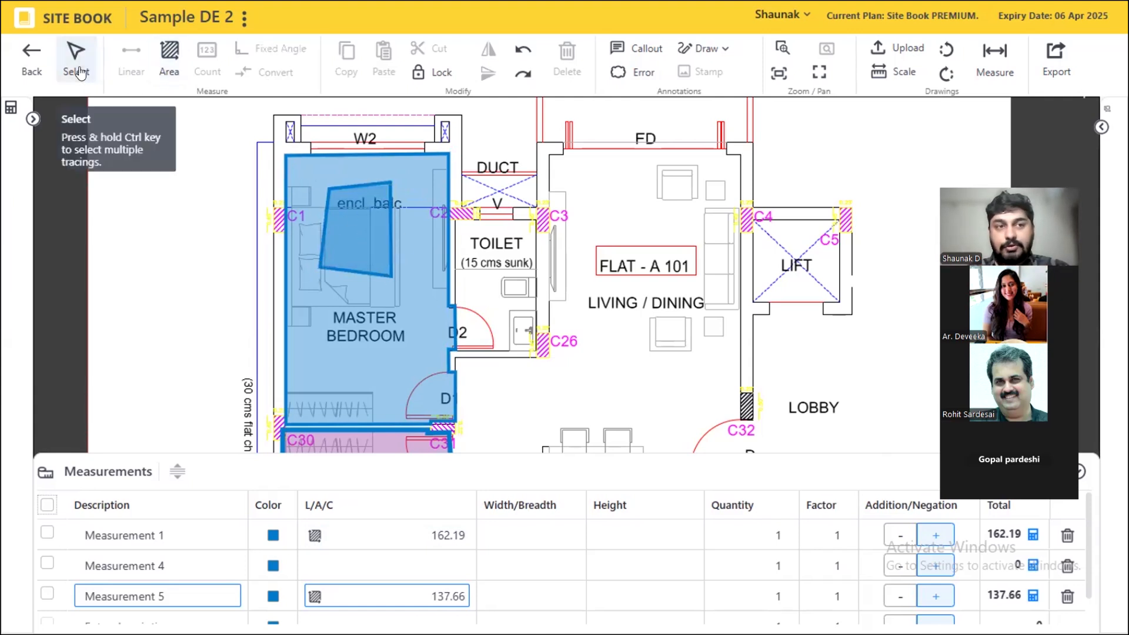
click(379, 217)
click(365, 231)
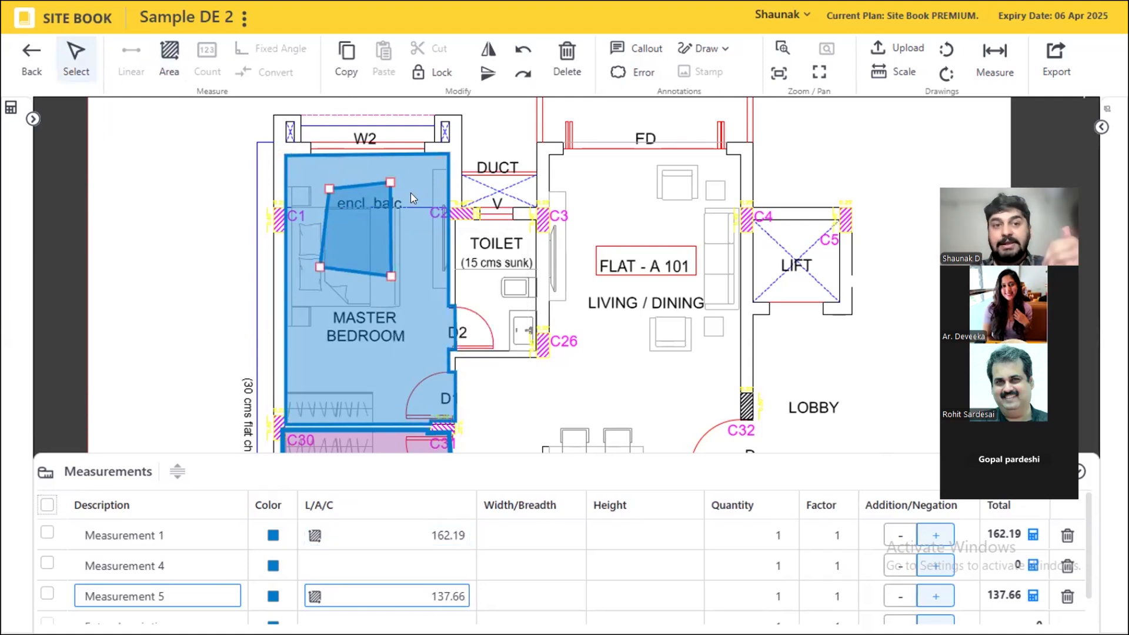
drag(370, 192, 656, 180)
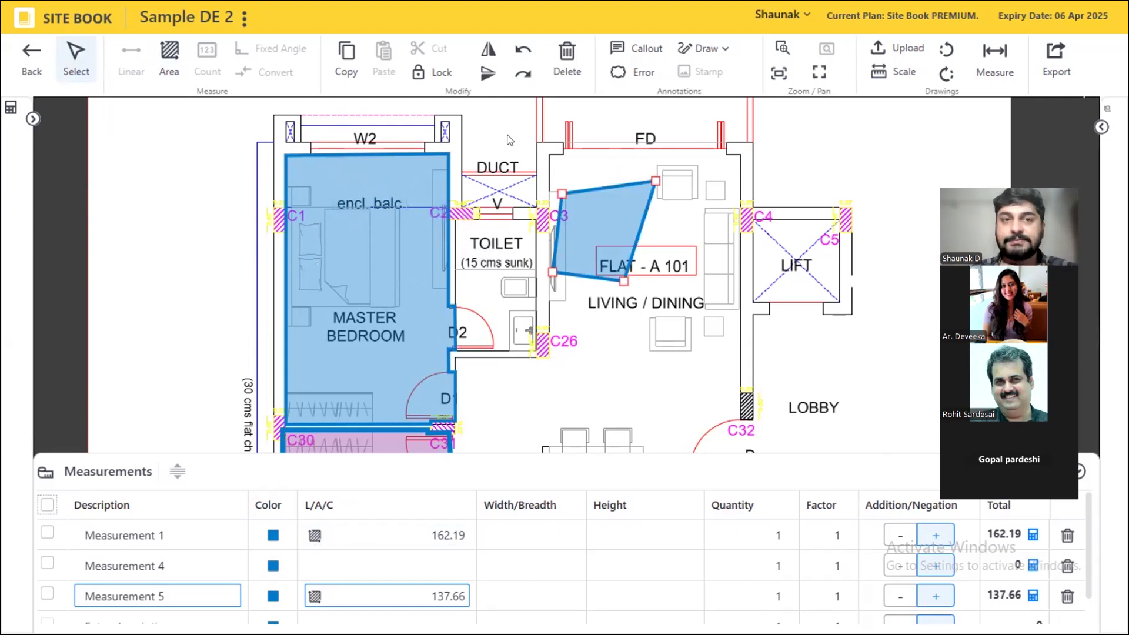
- Delete the small four-sided area from the living/dining room
click(567, 62)
click(595, 355)
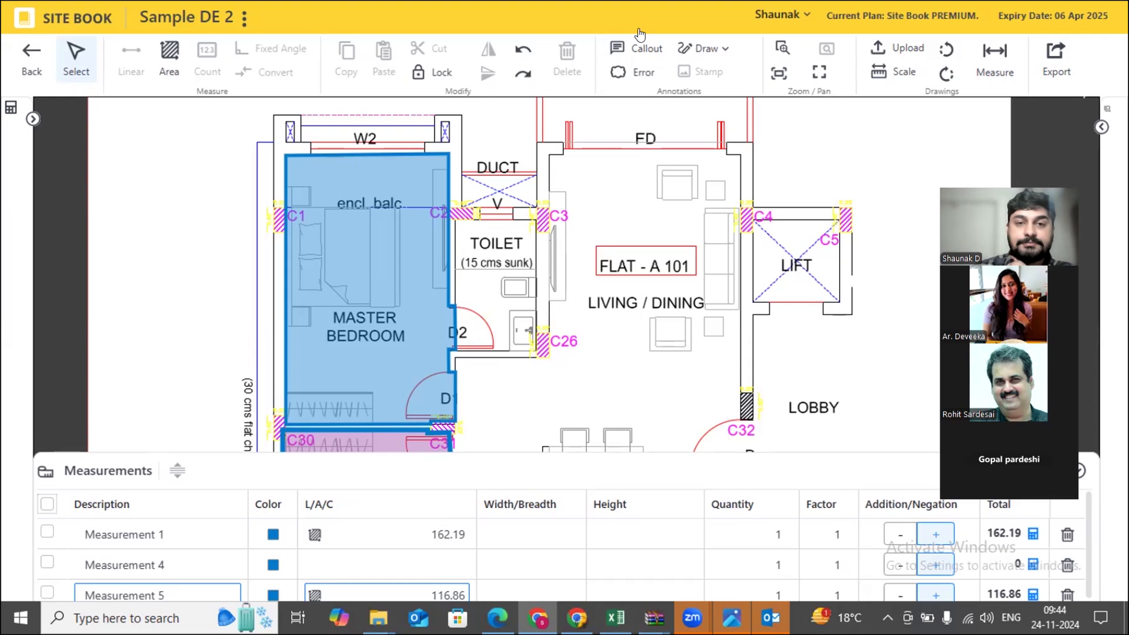
- Return to the quote and examine the vitrified tile flooring item's cost breakdown and rate analysis of materials and labour
mouse_move(342, 173)
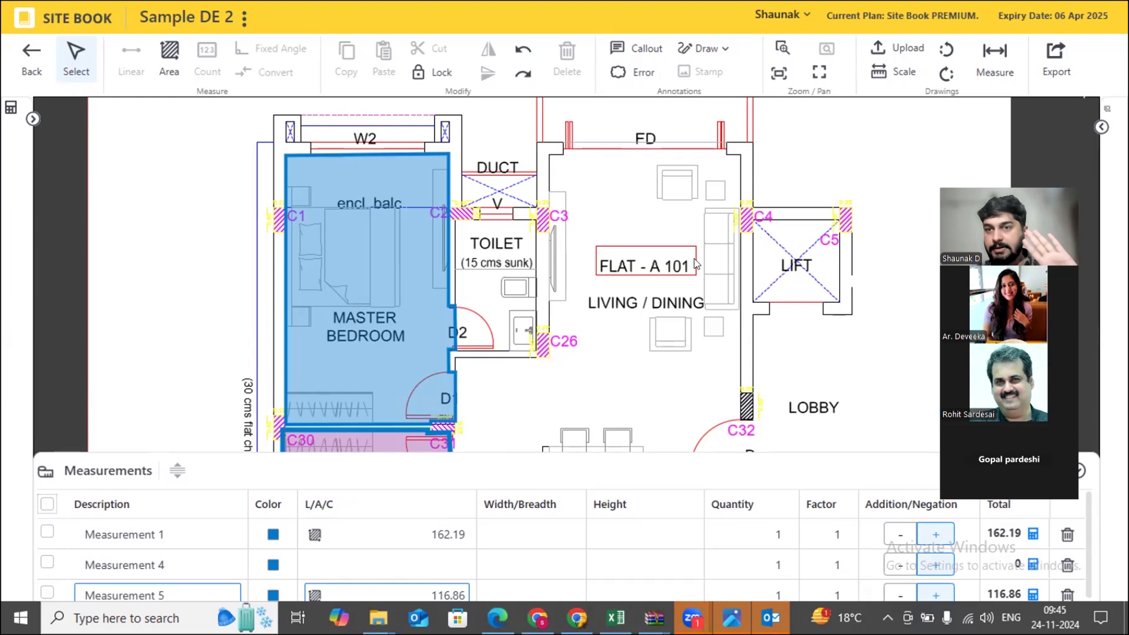
click(23, 65)
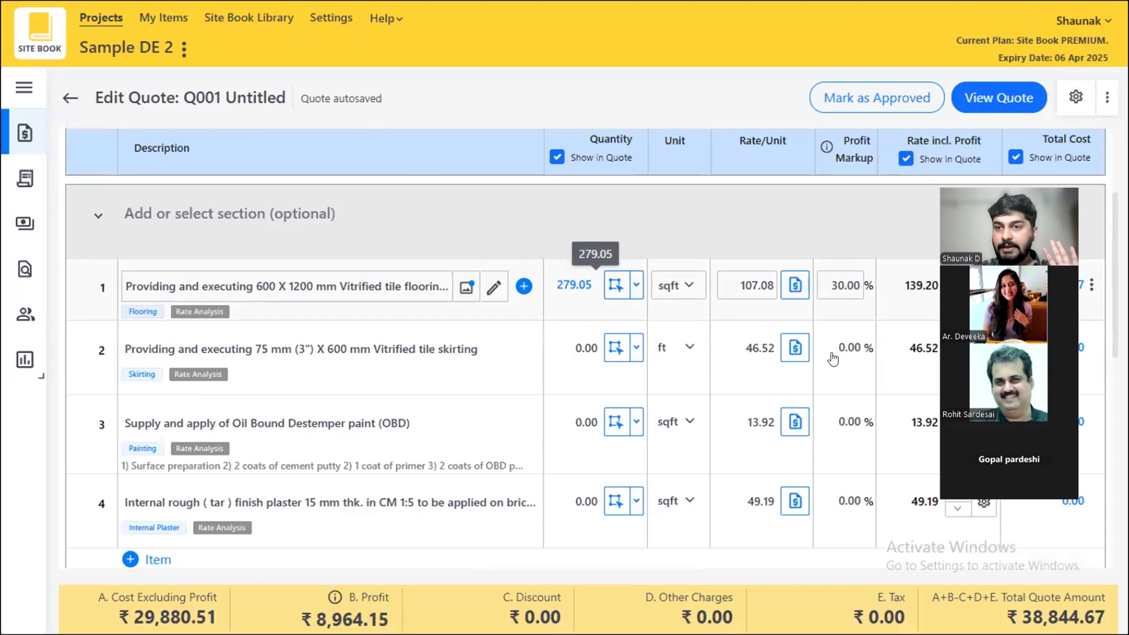
mouse_move(1053, 288)
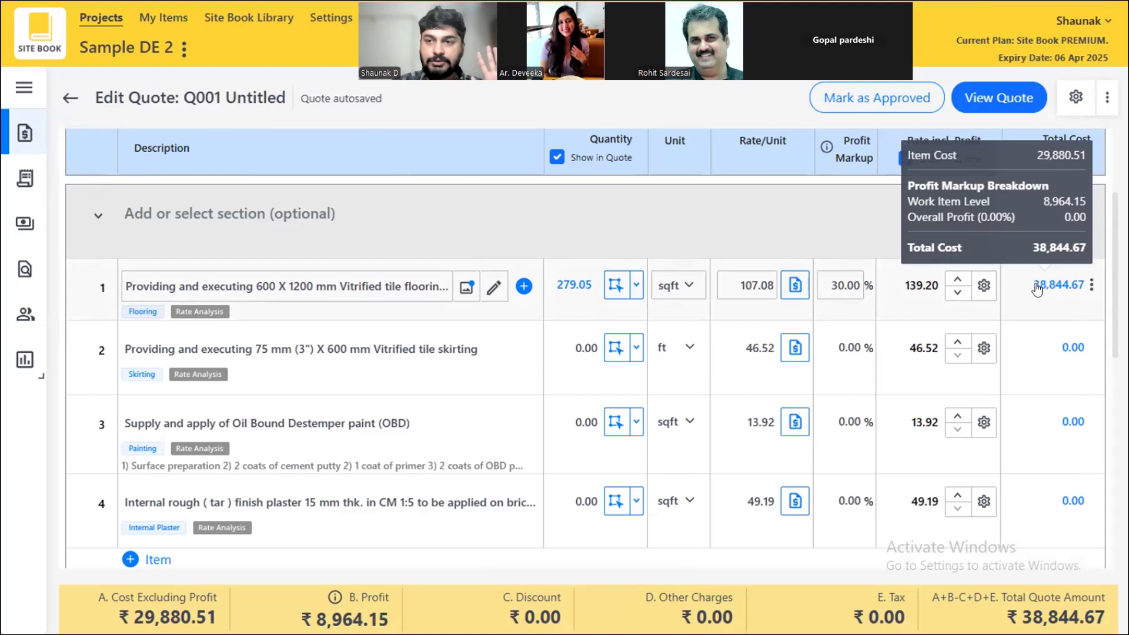
click(1037, 287)
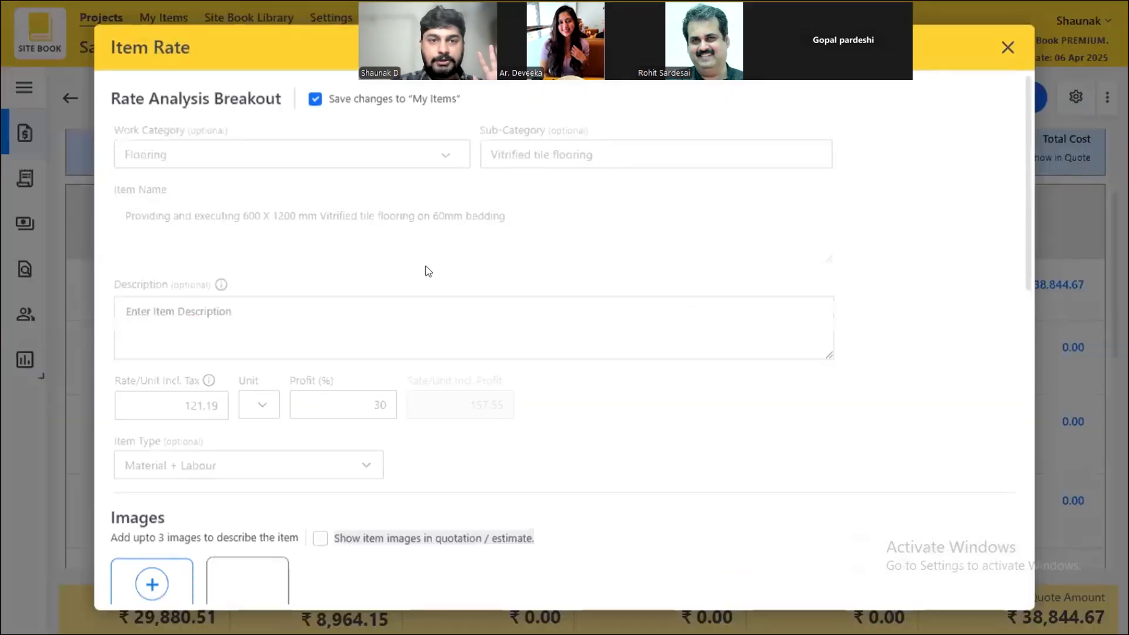
scroll(428, 271, down, 9)
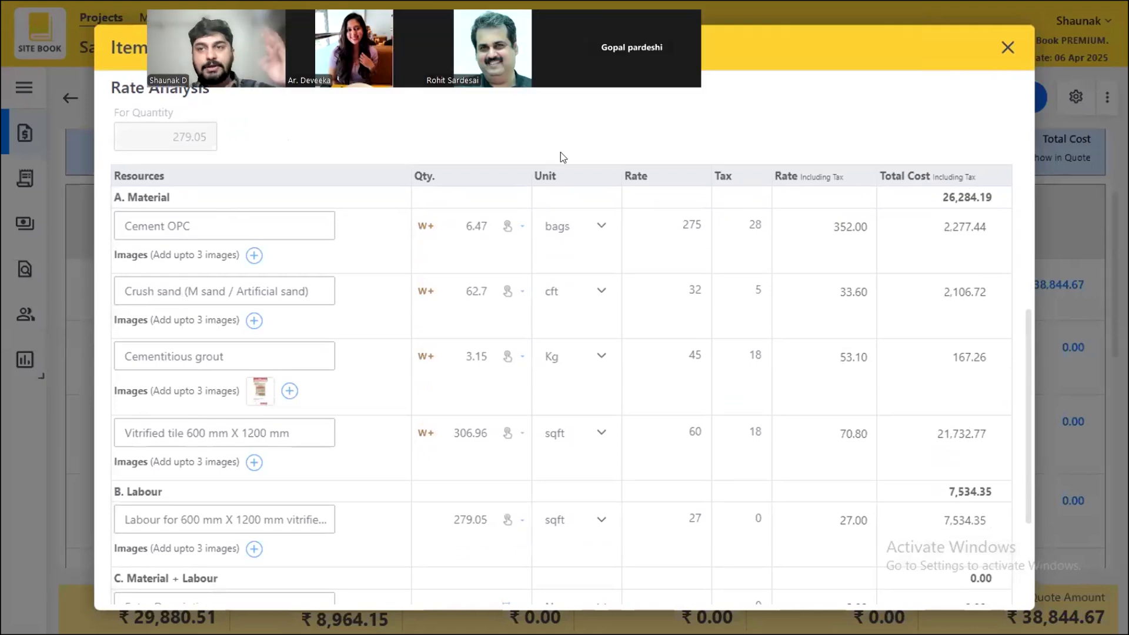
- Close the rate analysis, open the 2-D take-off for the 75 mm X 600 mm vitrified tile skirting item, and collapse the drawings list
click(1008, 49)
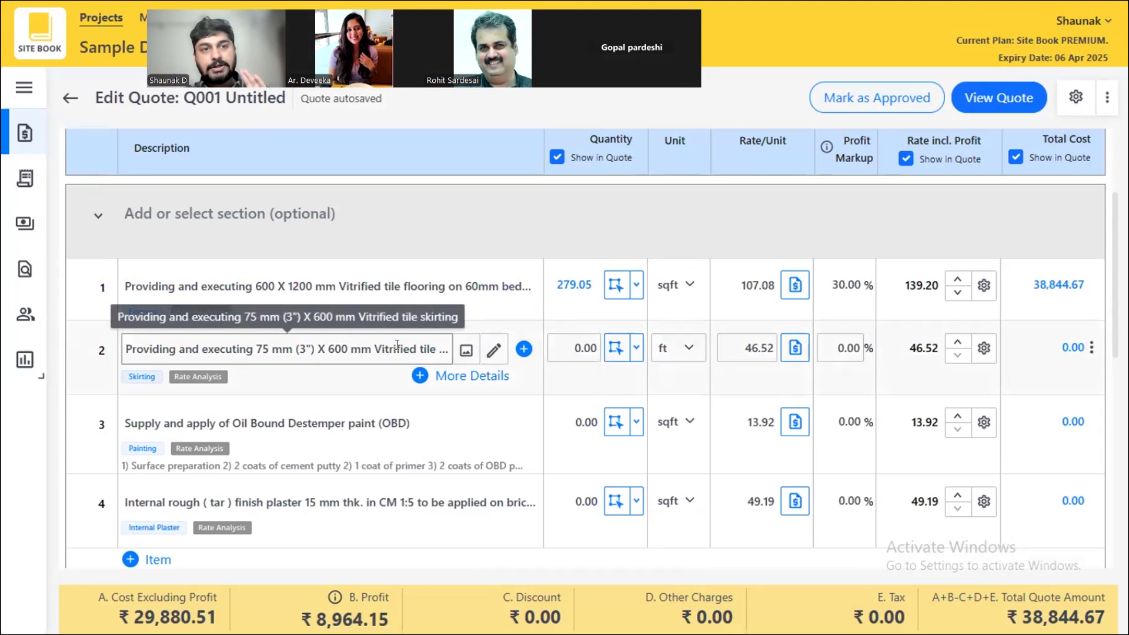
click(612, 348)
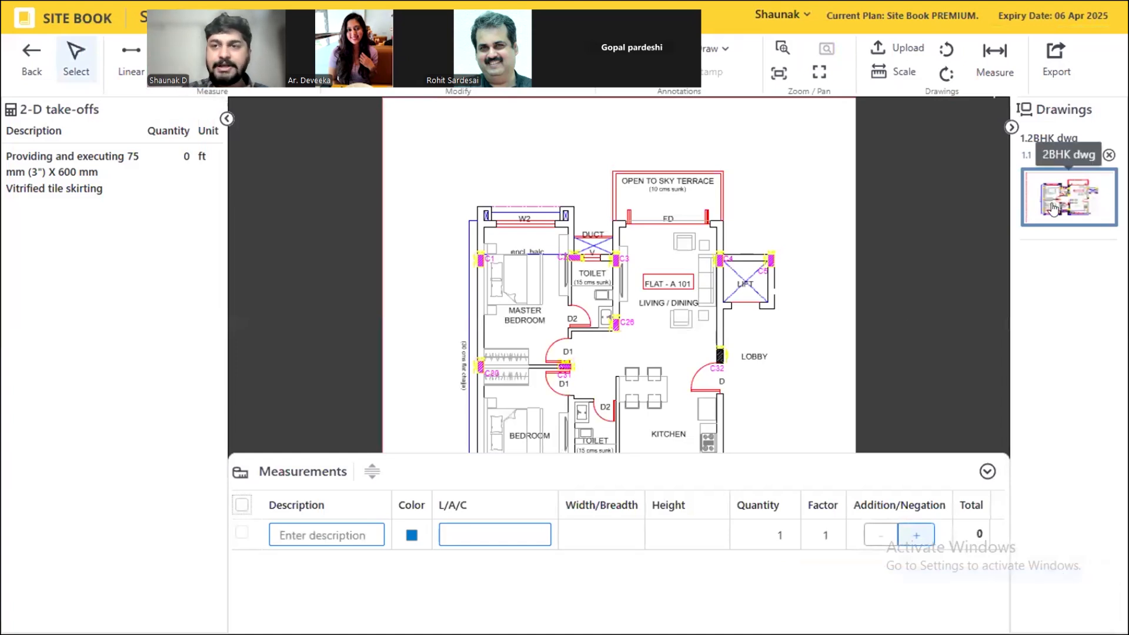
click(1010, 128)
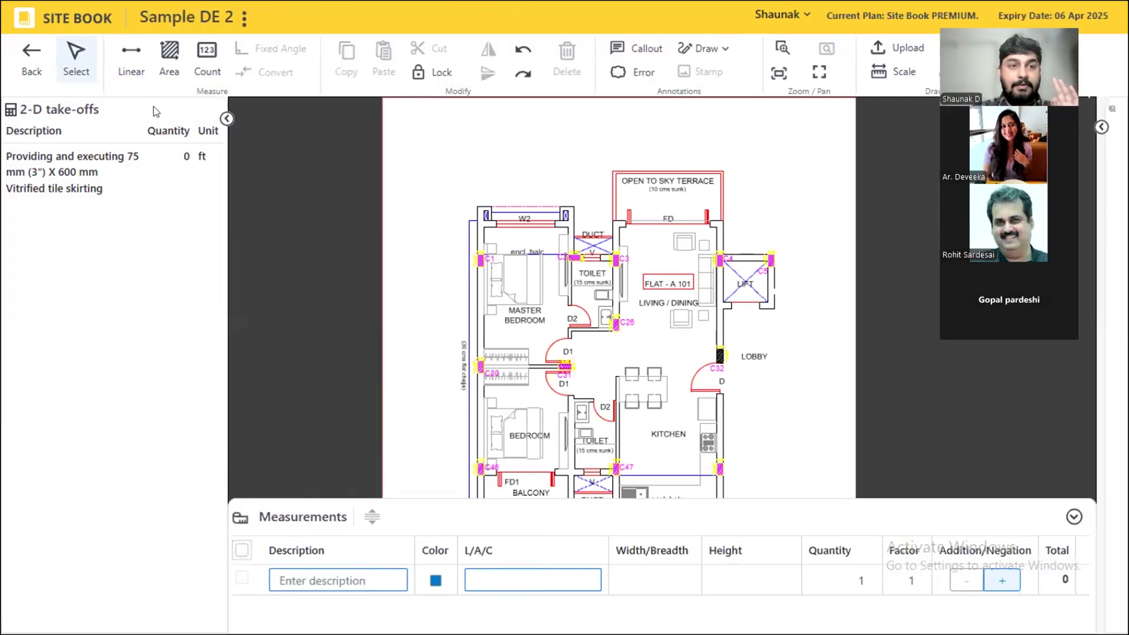
- Start a linear skirting measurement at the master bedroom's door D1 and trace along the wall past C31 to the corner at C30
click(131, 72)
scroll(500, 385, up, 4)
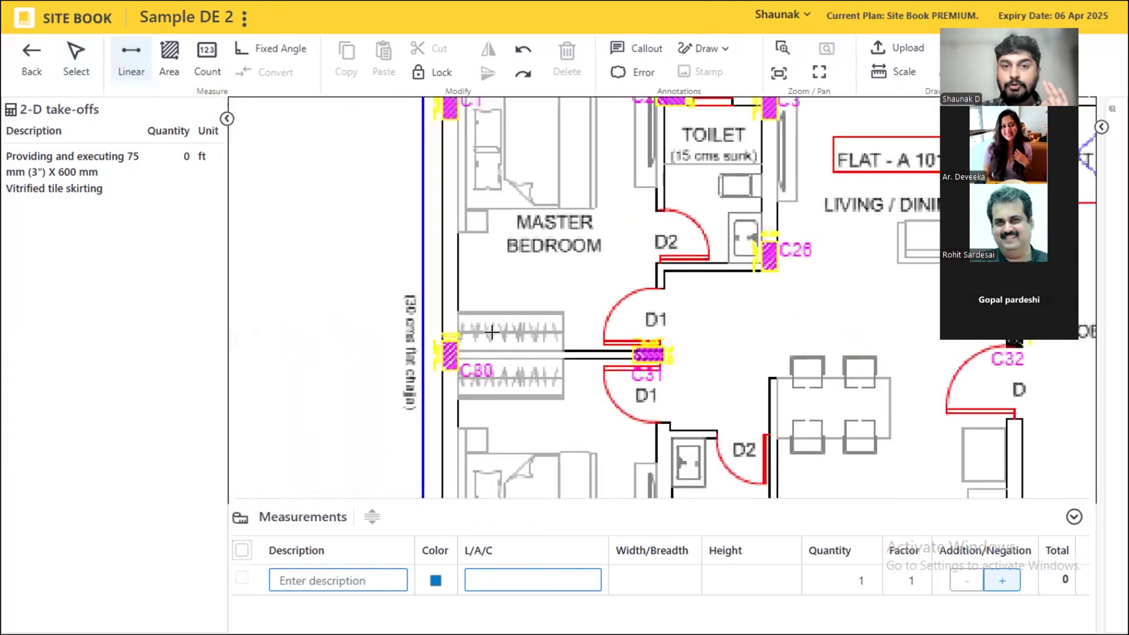
drag(534, 242, 486, 341)
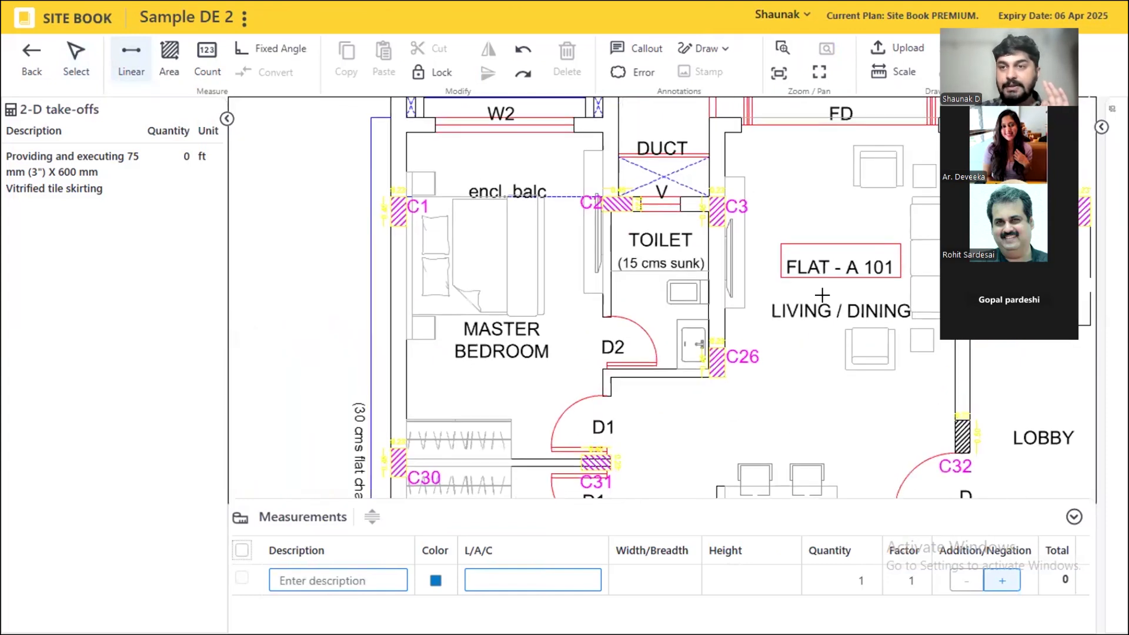
click(226, 118)
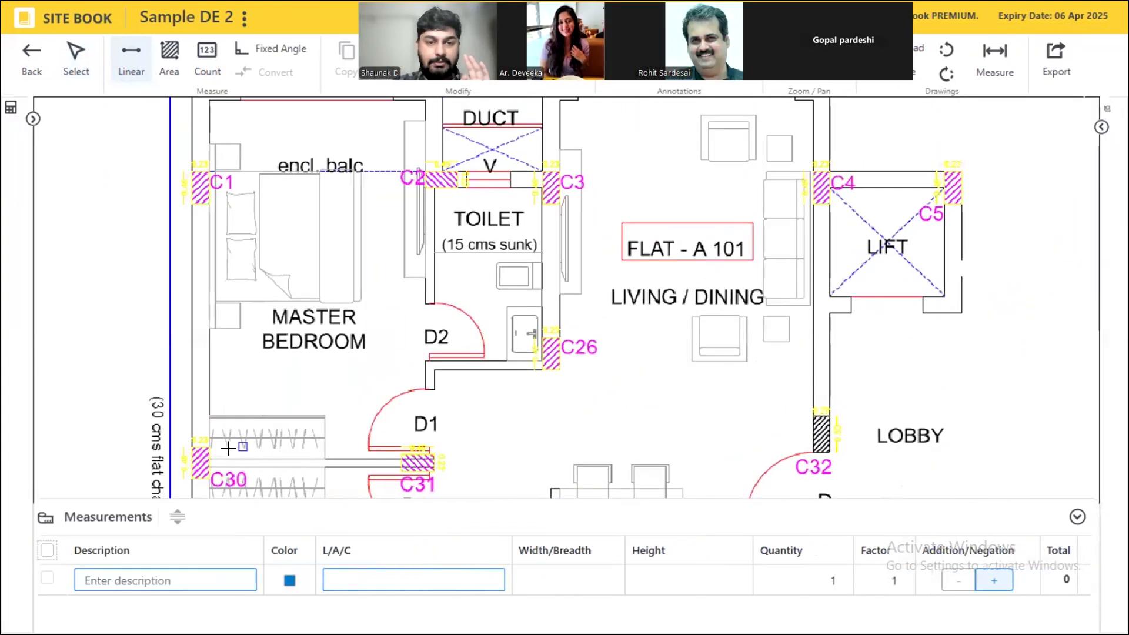
scroll(728, 452, up, 5)
click(739, 451)
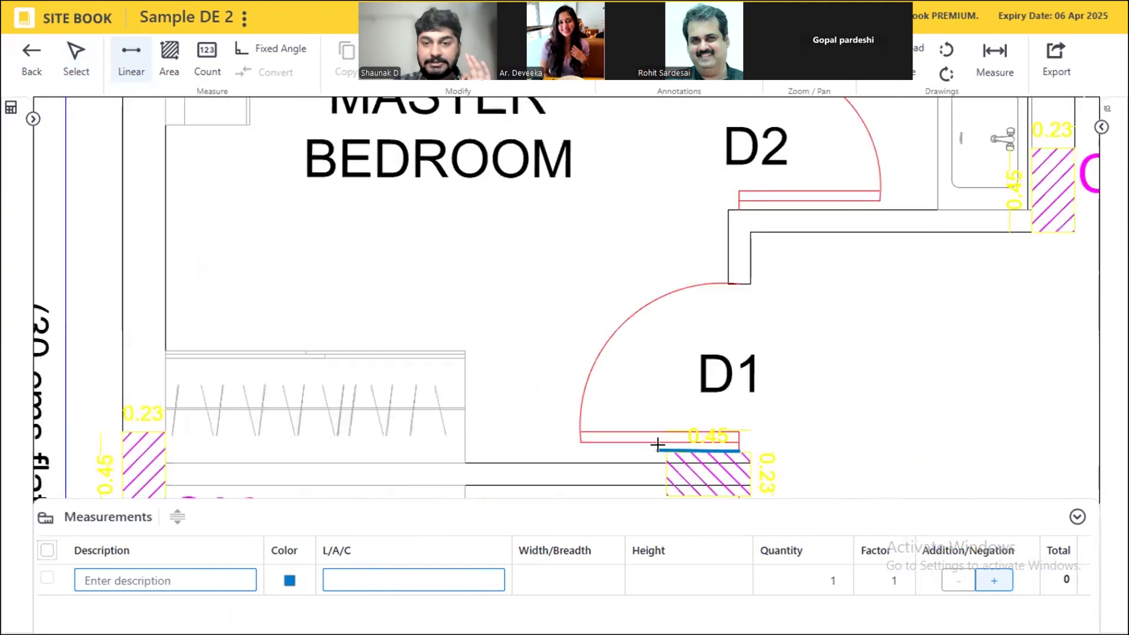
scroll(660, 445, down, 2)
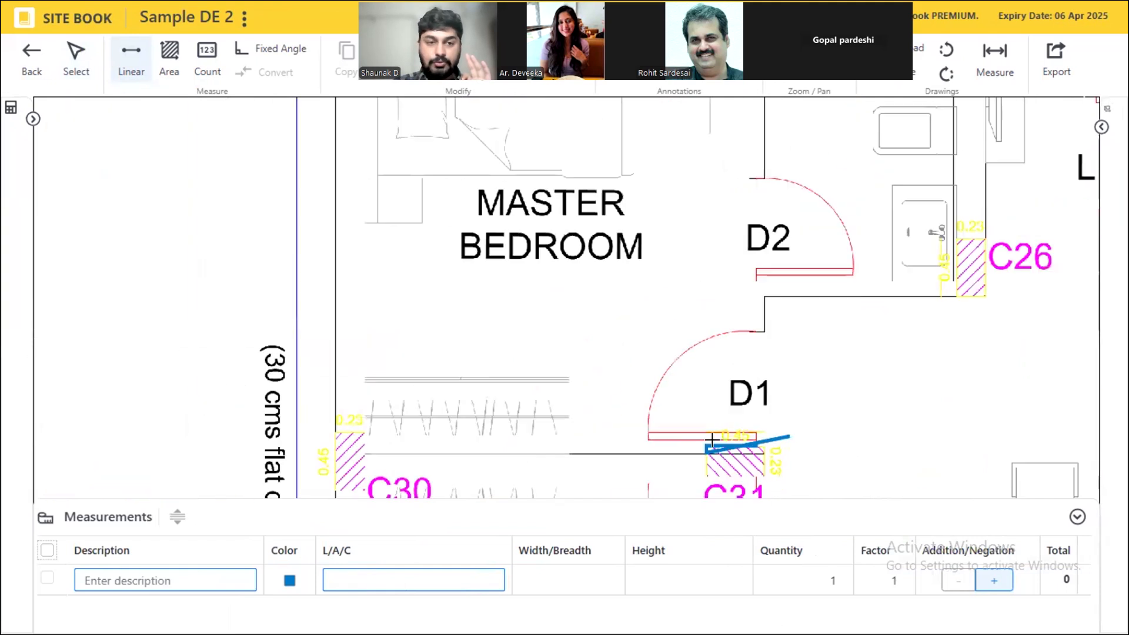
click(353, 450)
scroll(353, 450, down, 3)
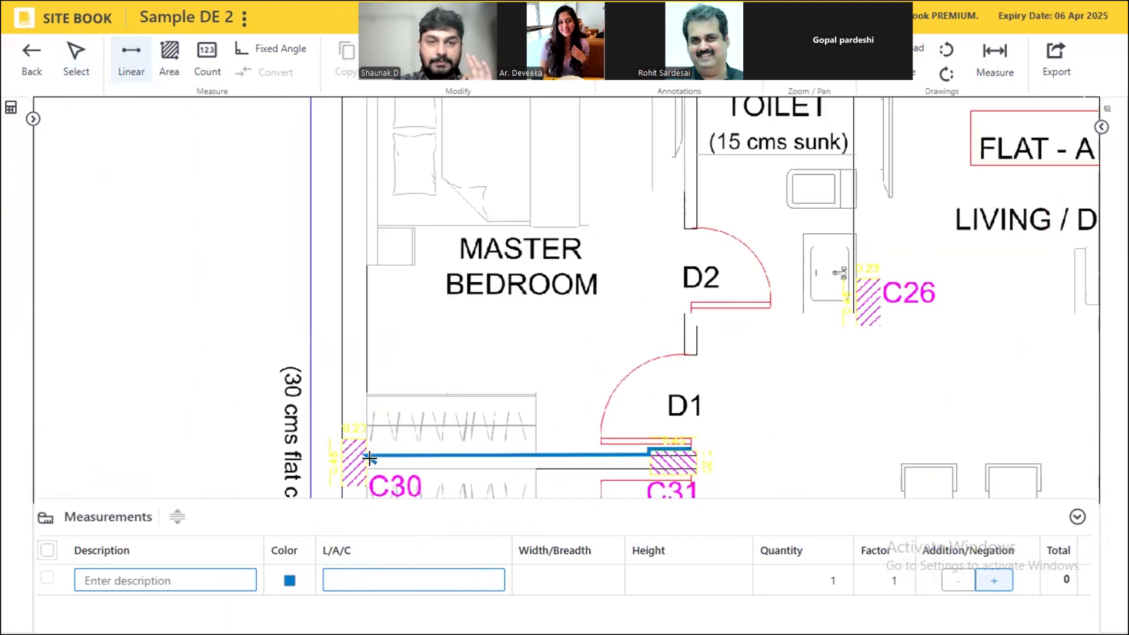
- Continue the master bedroom skirting line along the outer wall, window W2 wall and toilet wall to door D2, about 45.54 ft in all
scroll(383, 253, up, 3)
scroll(383, 253, up, 2)
click(350, 206)
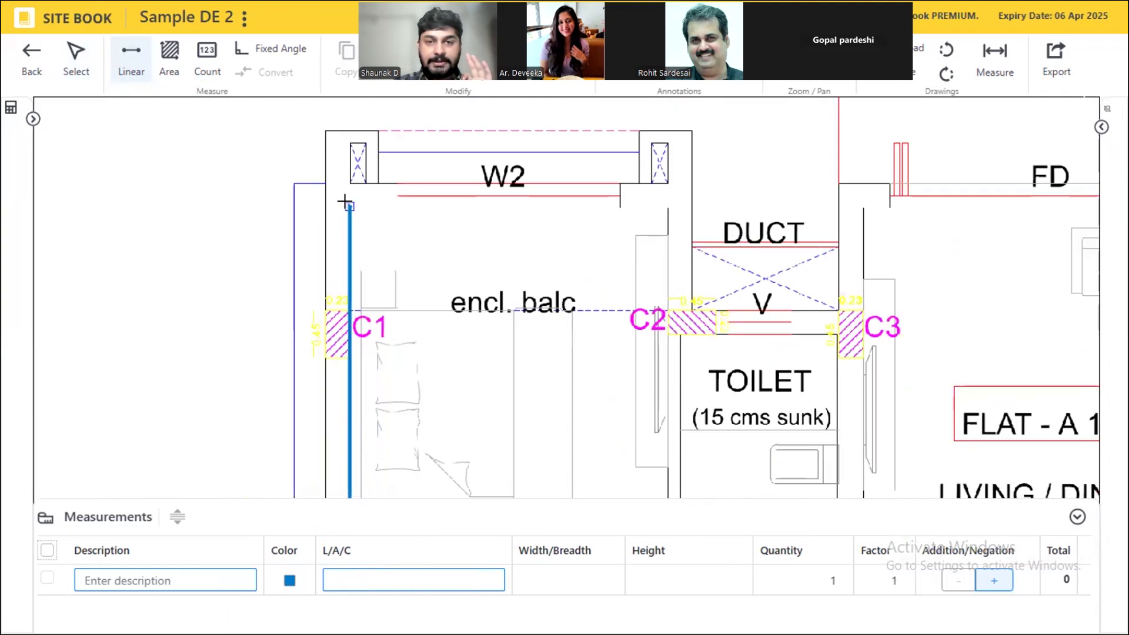
click(648, 195)
scroll(612, 164, down, 2)
scroll(605, 424, up, 4)
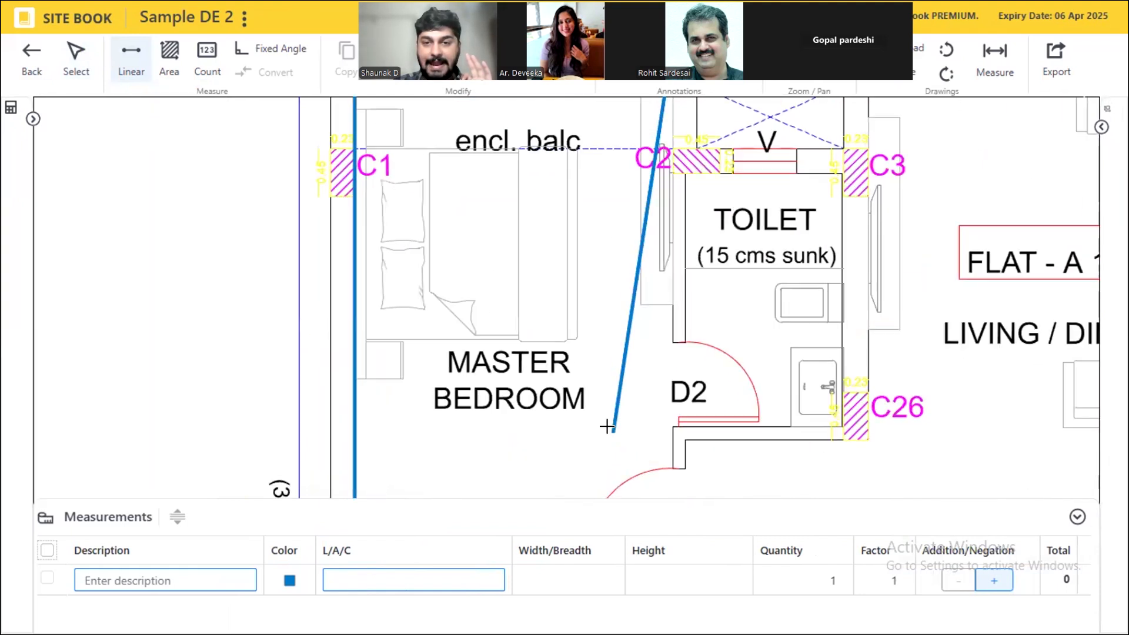
click(692, 300)
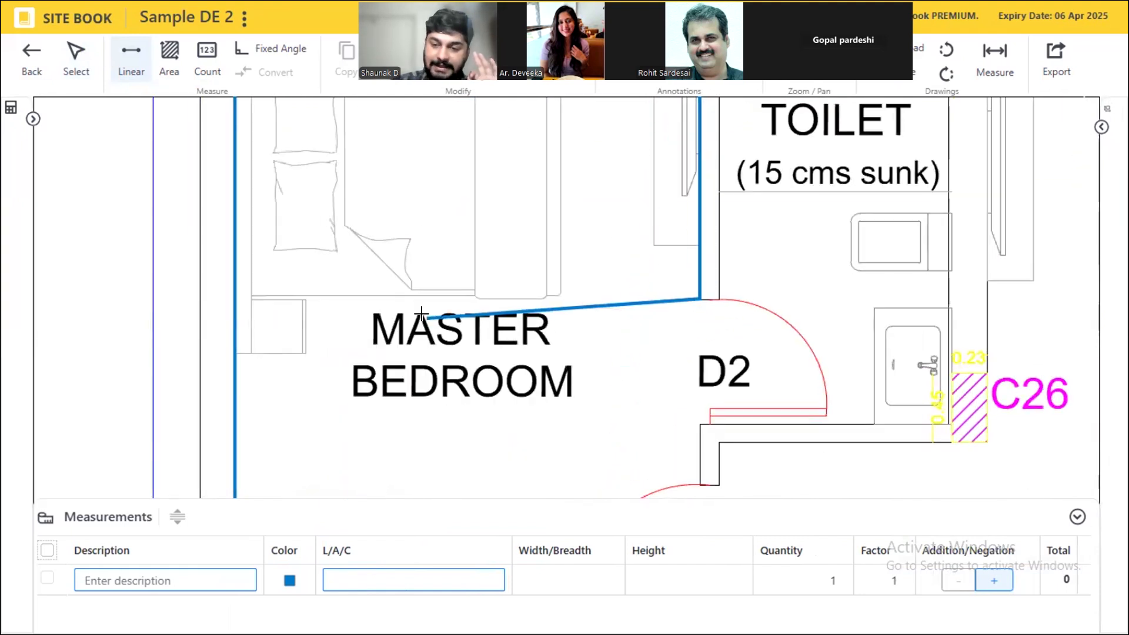
key(Escape)
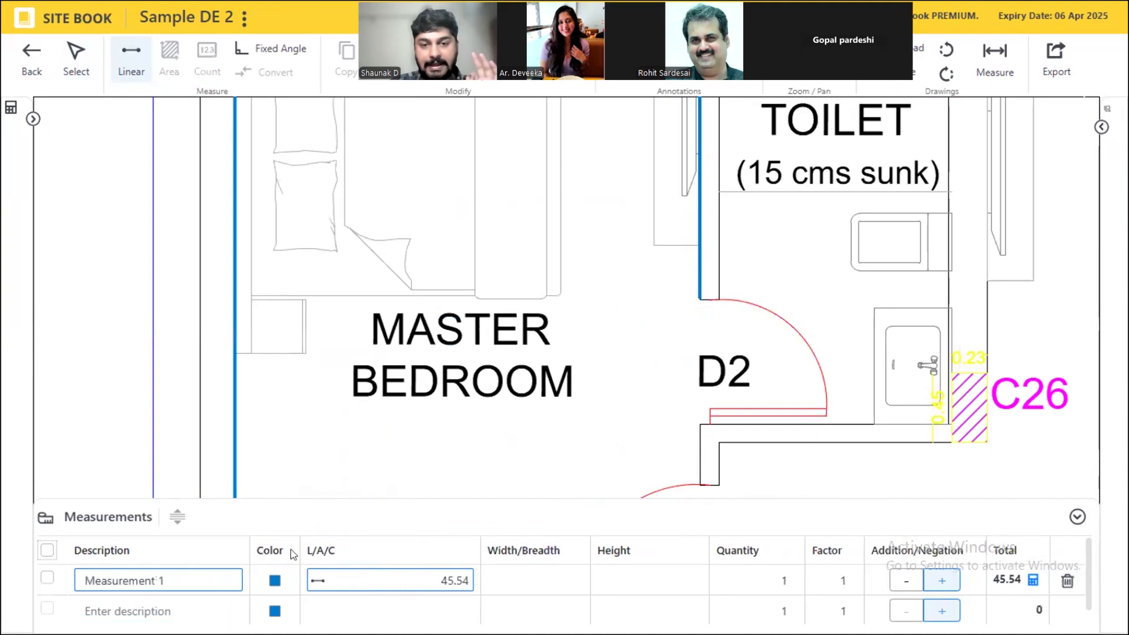
- Add a straight skirting segment on the short master bedroom wall between doors D2 and D1, undoing the misplaced end point
click(699, 422)
scroll(573, 353, down, 3)
scroll(648, 380, up, 3)
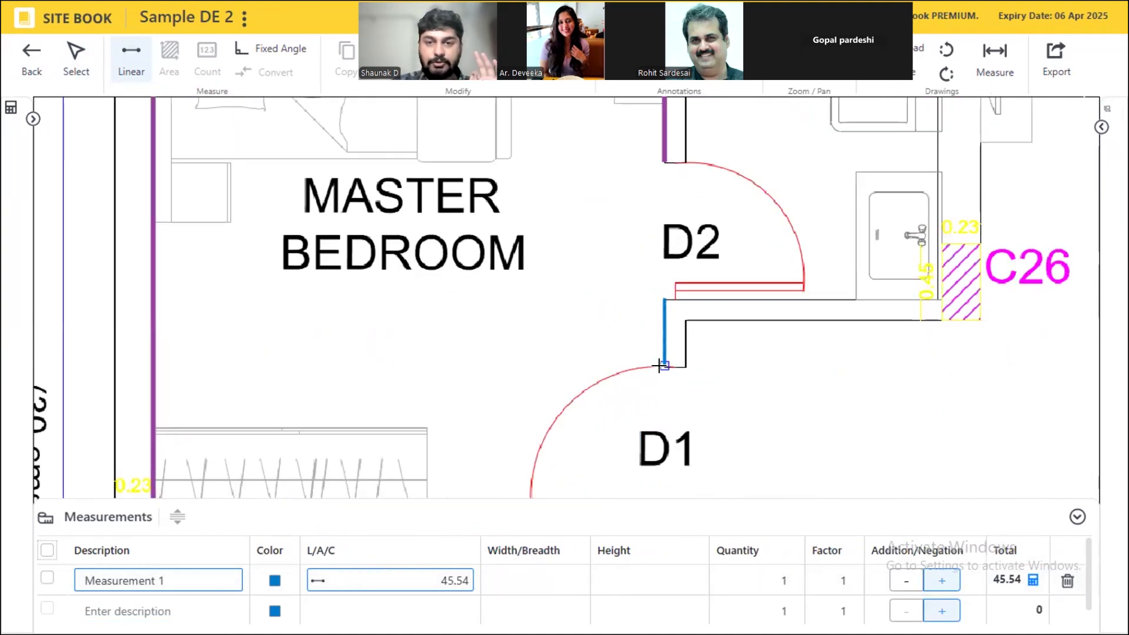
click(653, 366)
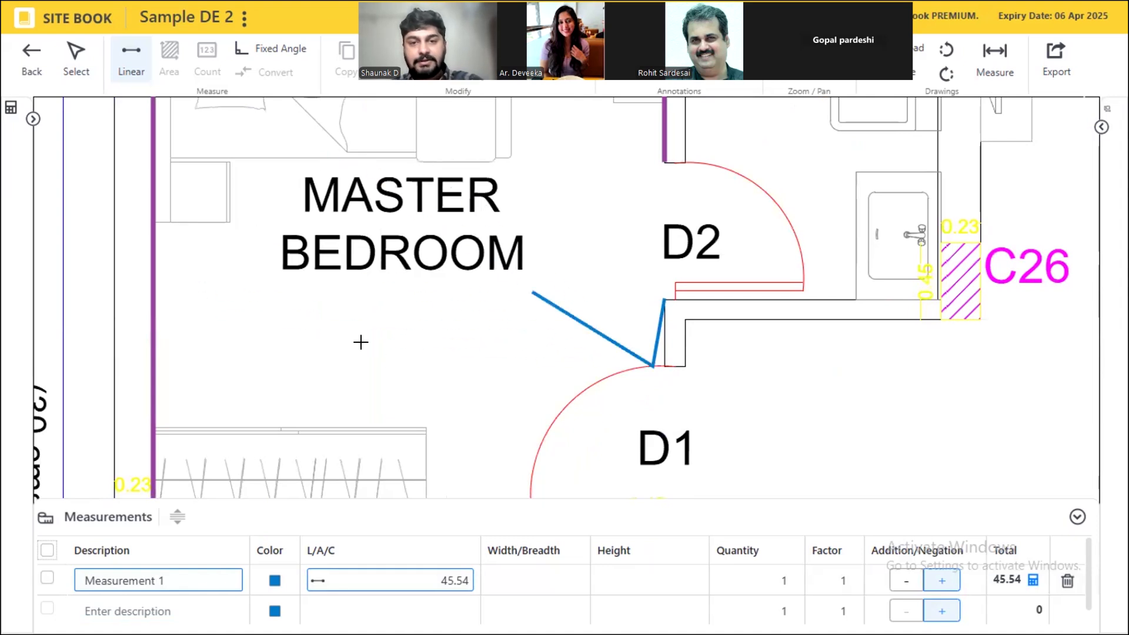
key(ctrl+z)
click(653, 361)
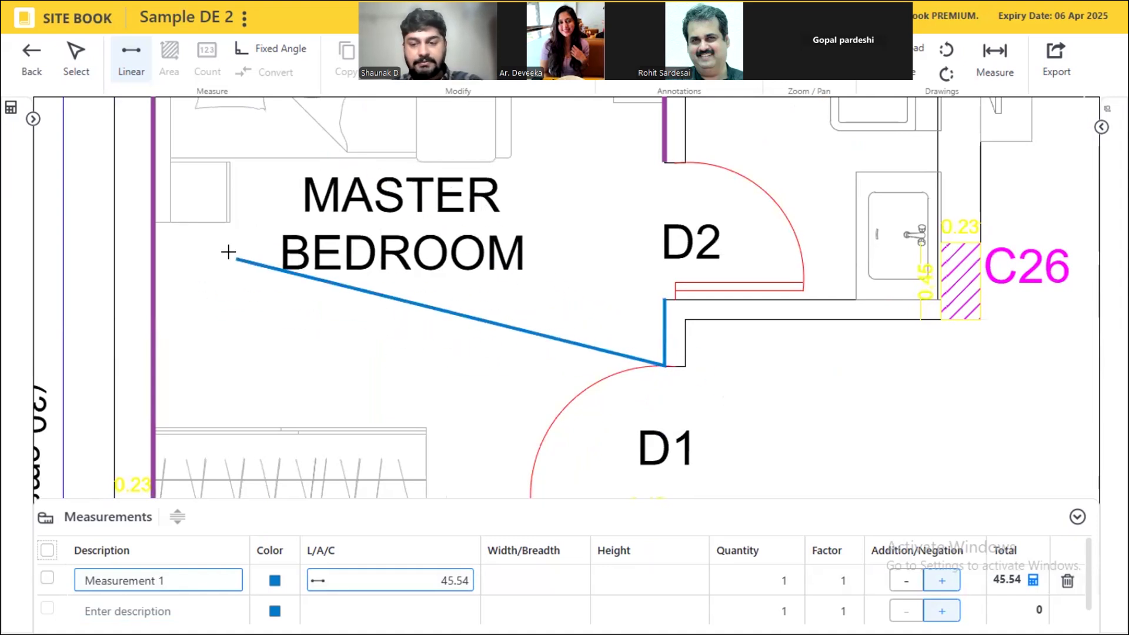
key(Escape)
- Start the lower bedroom's skirting line at the left jamb of FD1 and trace around it to the outer wall corner at C46
scroll(243, 221, down, 3)
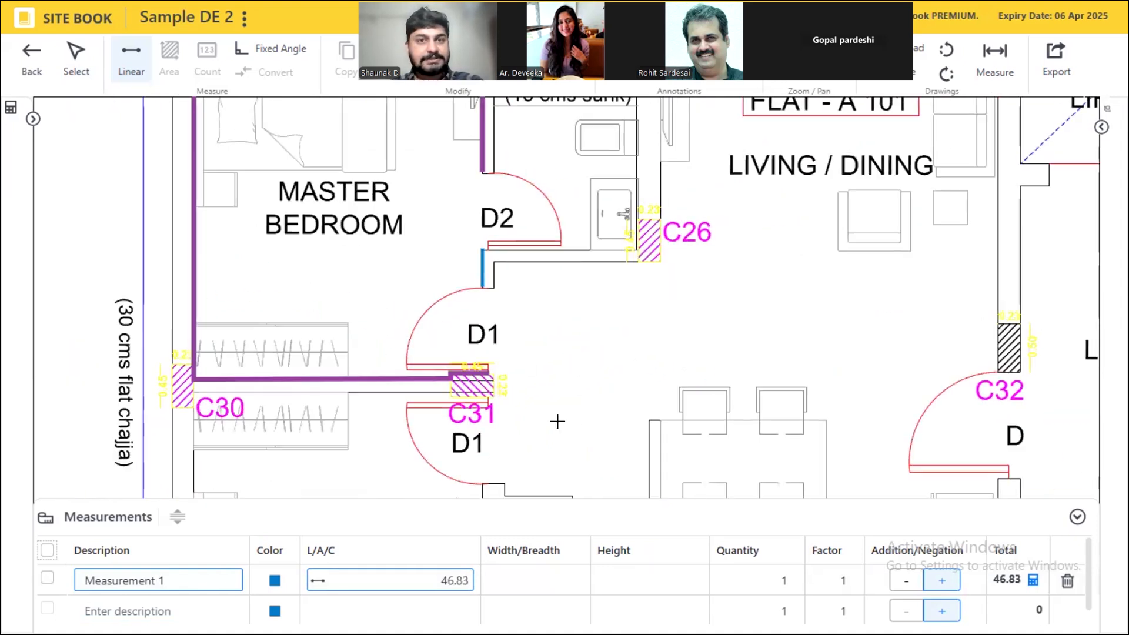
scroll(589, 329, down, 3)
scroll(277, 346, up, 2)
scroll(274, 343, down, 2)
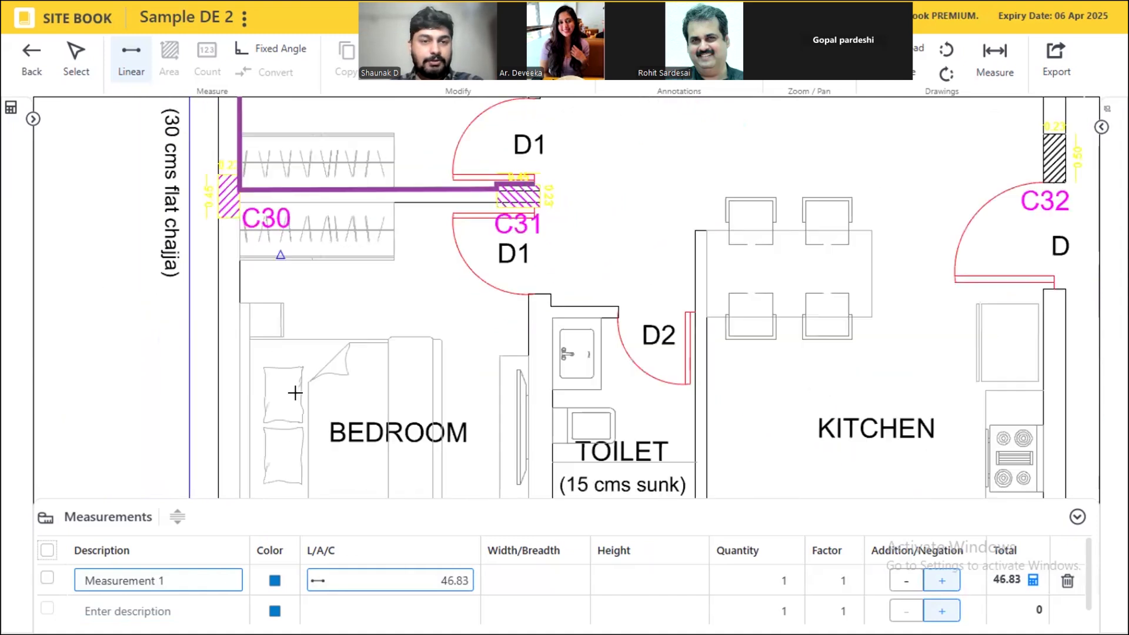
scroll(282, 383, down, 3)
scroll(264, 419, up, 2)
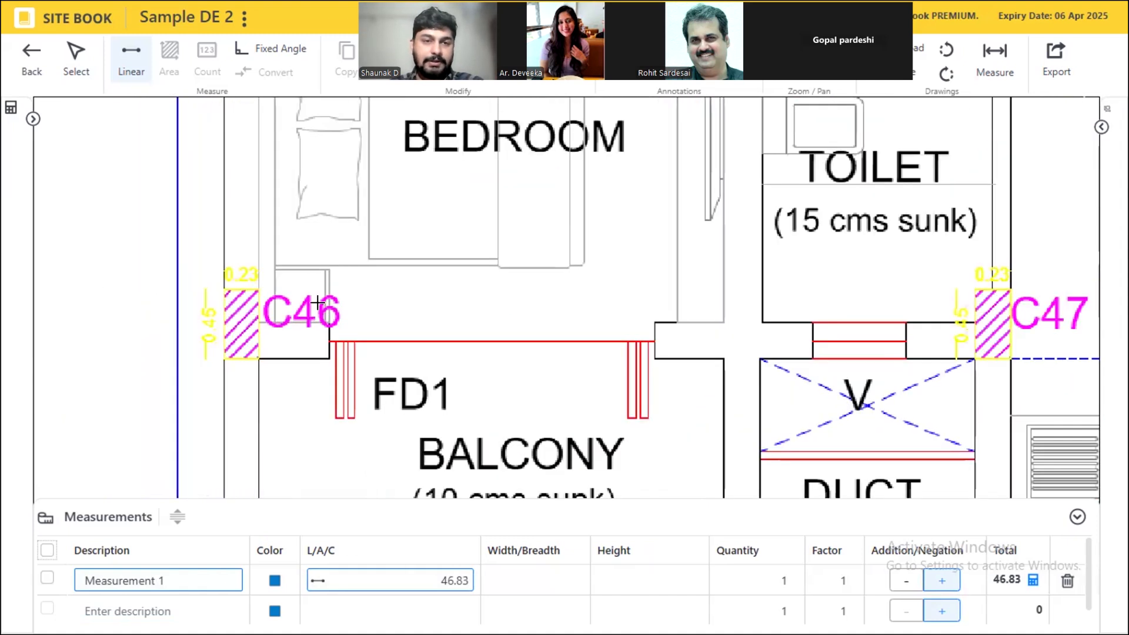
click(328, 339)
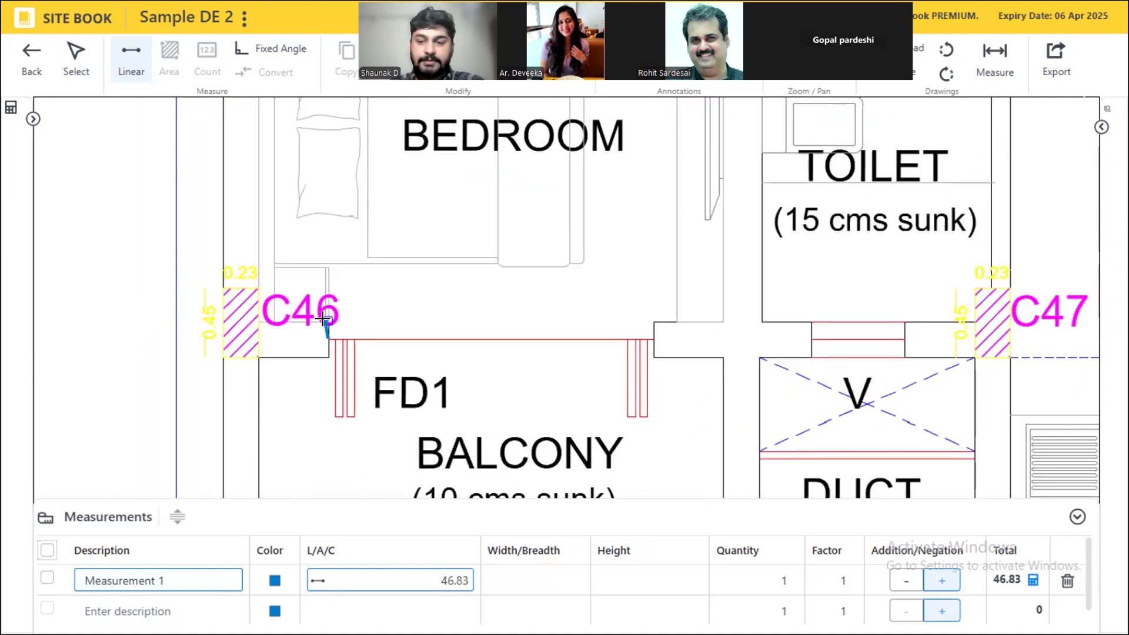
scroll(321, 318, up, 3)
click(324, 306)
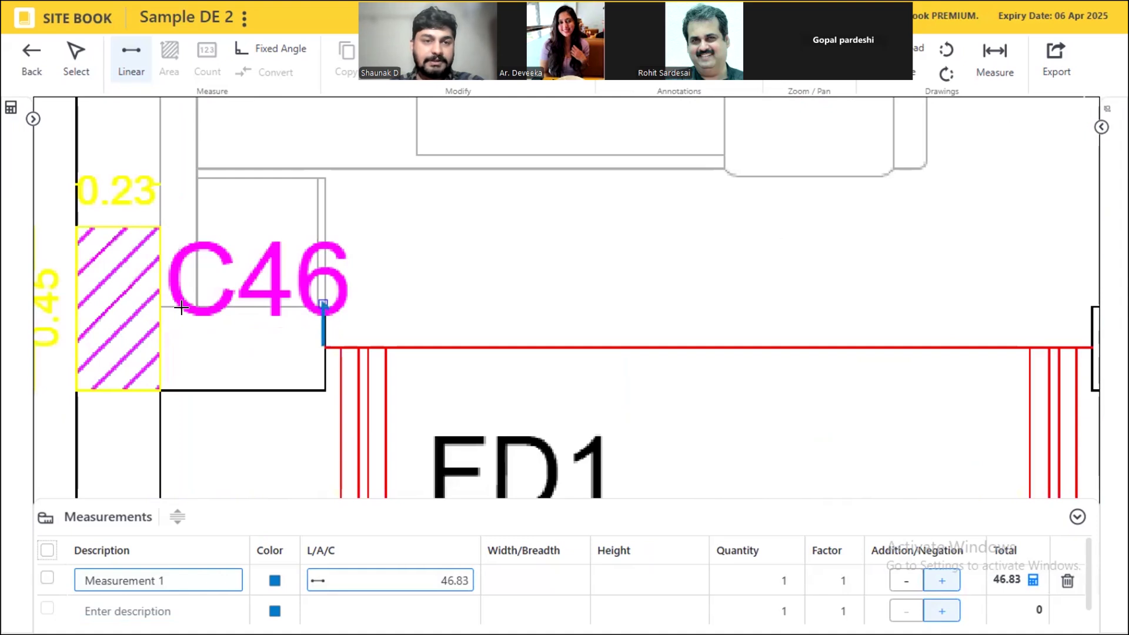
click(159, 304)
- Continue the bedroom skirting line up the outer wall to C30 and along the partition around C31, ending at door D1
scroll(197, 434, down, 3)
scroll(190, 426, down, 3)
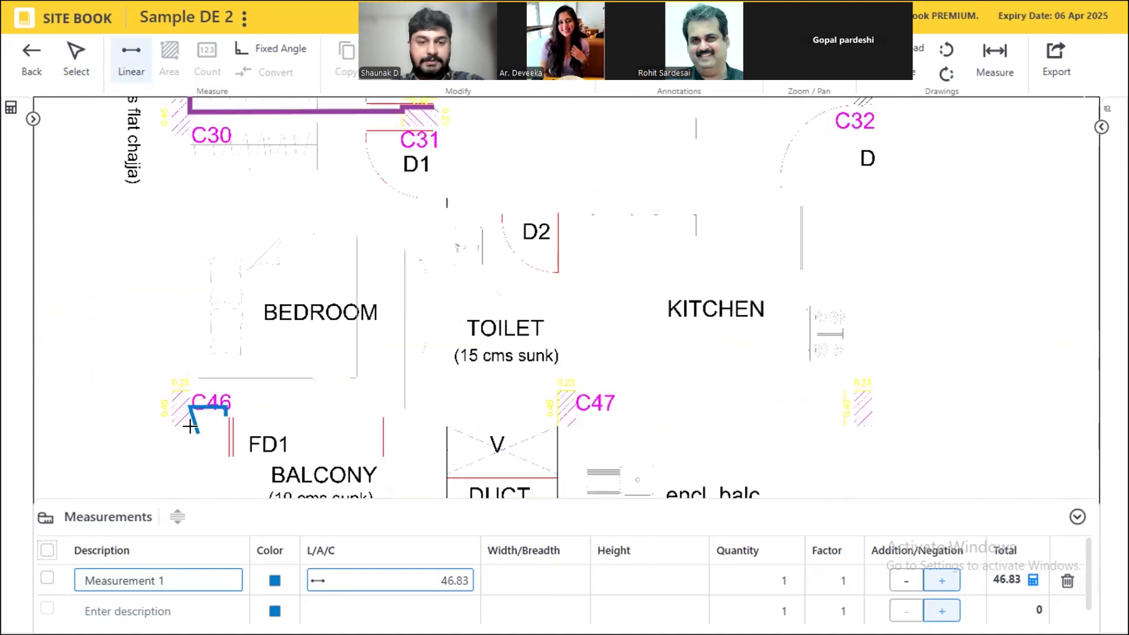
scroll(202, 227, up, 5)
scroll(202, 227, up, 1)
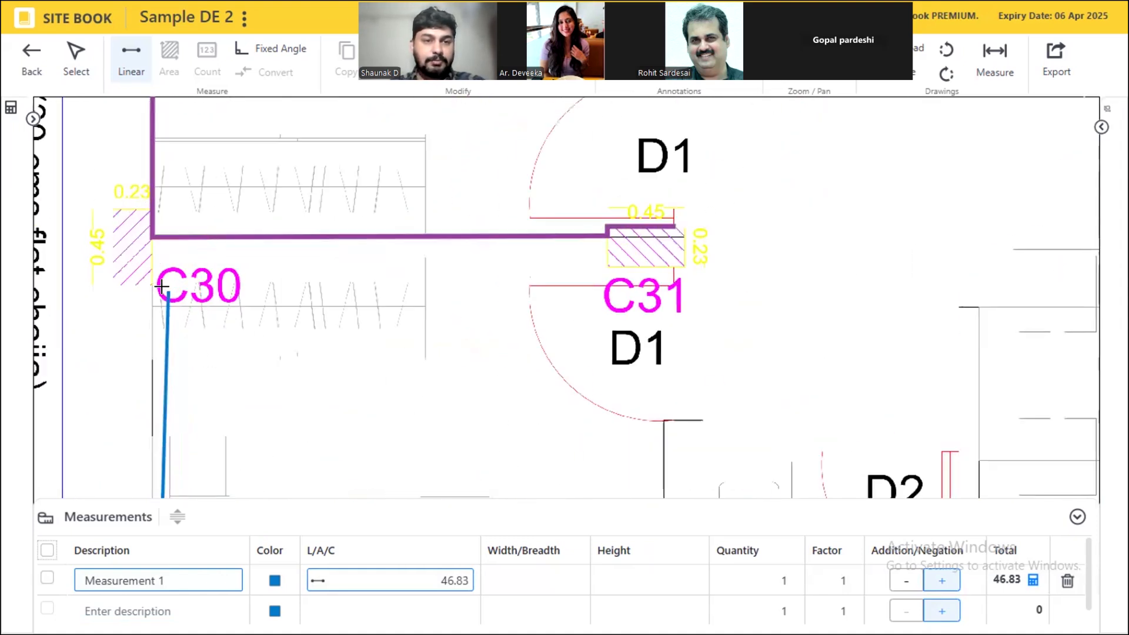
click(151, 254)
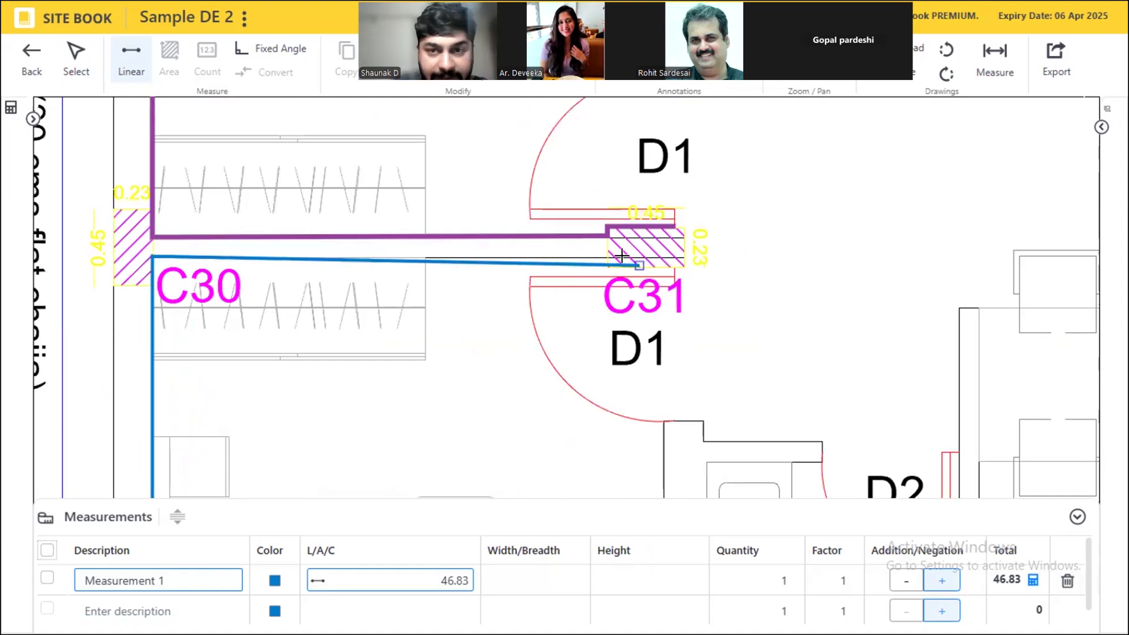
click(607, 256)
click(608, 264)
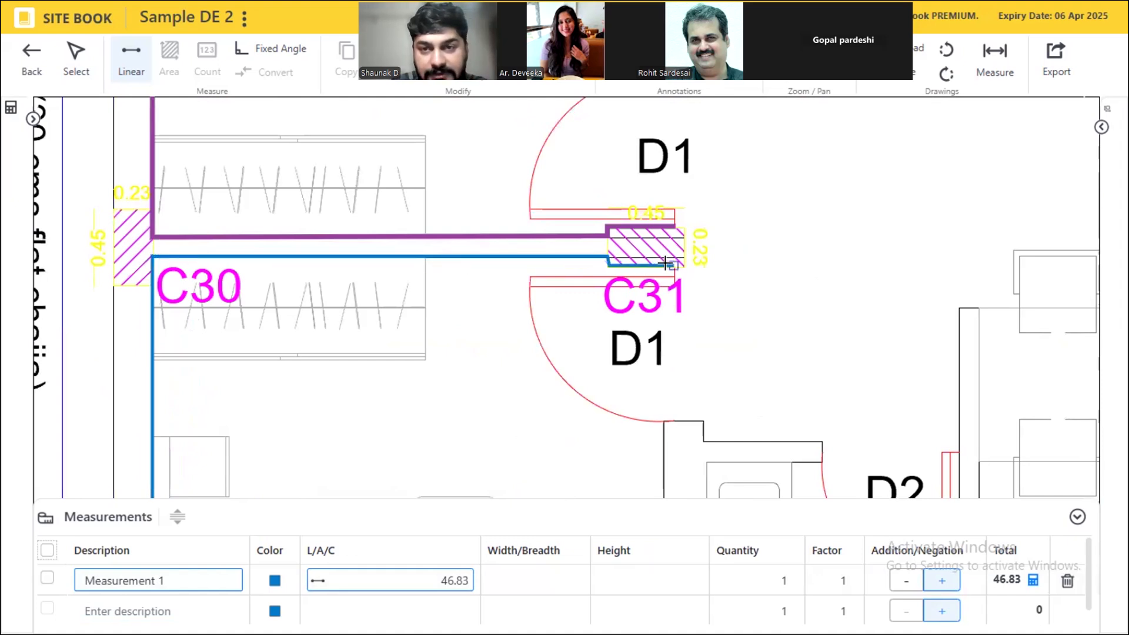
- Trace the bedroom skirting from the lower end of door D1 along the toilet wall and around the right jamb of FD1
click(664, 421)
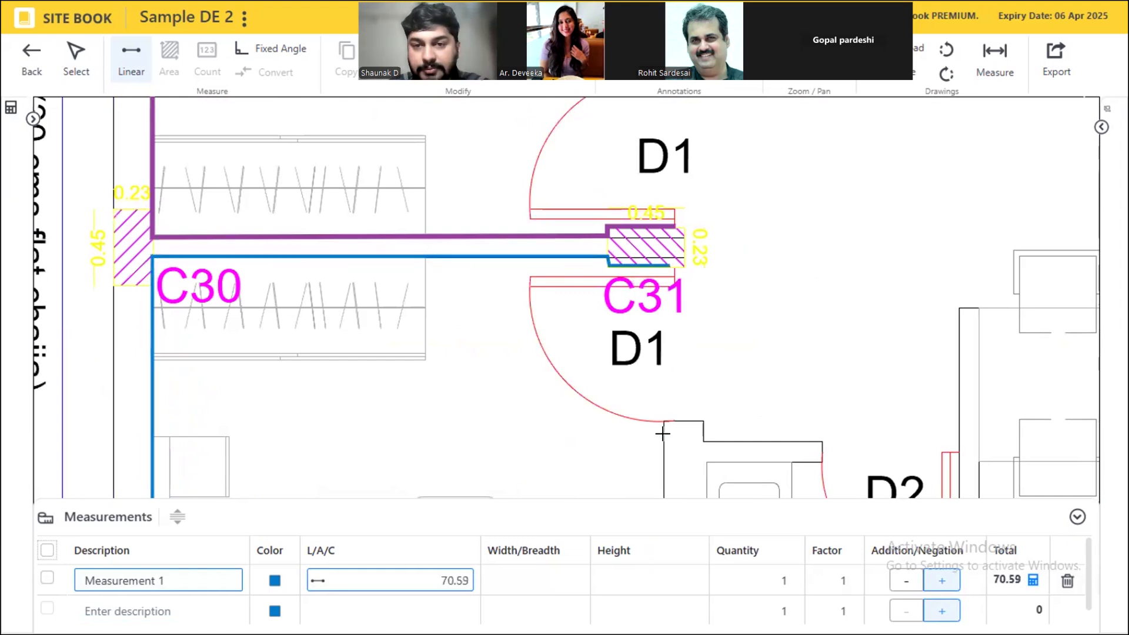
scroll(523, 235, down, 2)
scroll(520, 226, down, 3)
scroll(538, 412, up, 4)
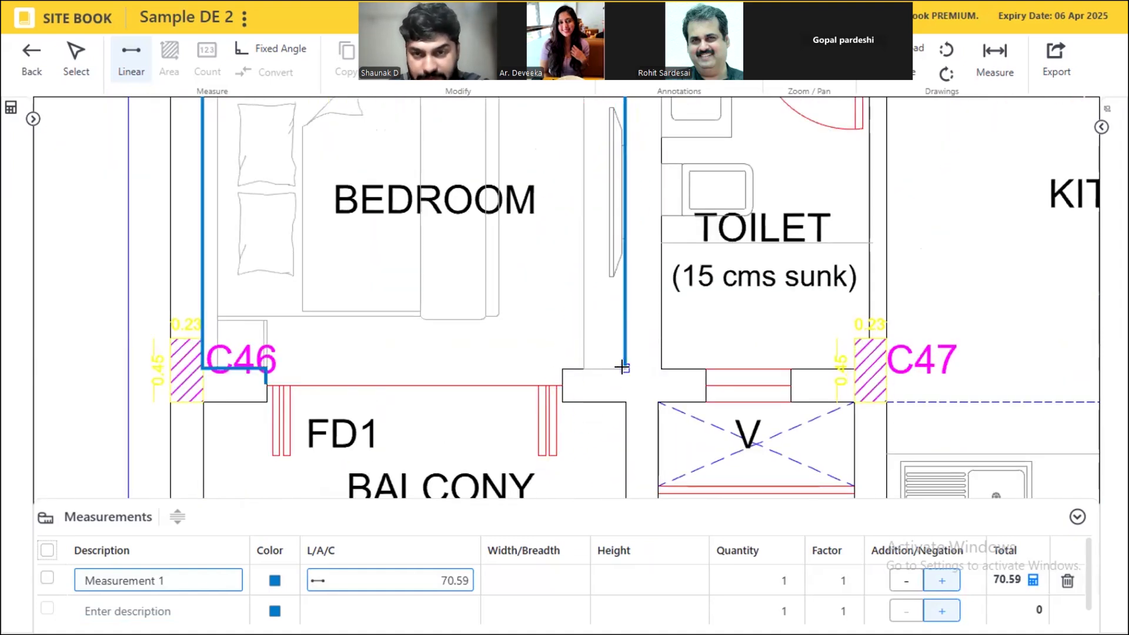
click(625, 367)
click(562, 367)
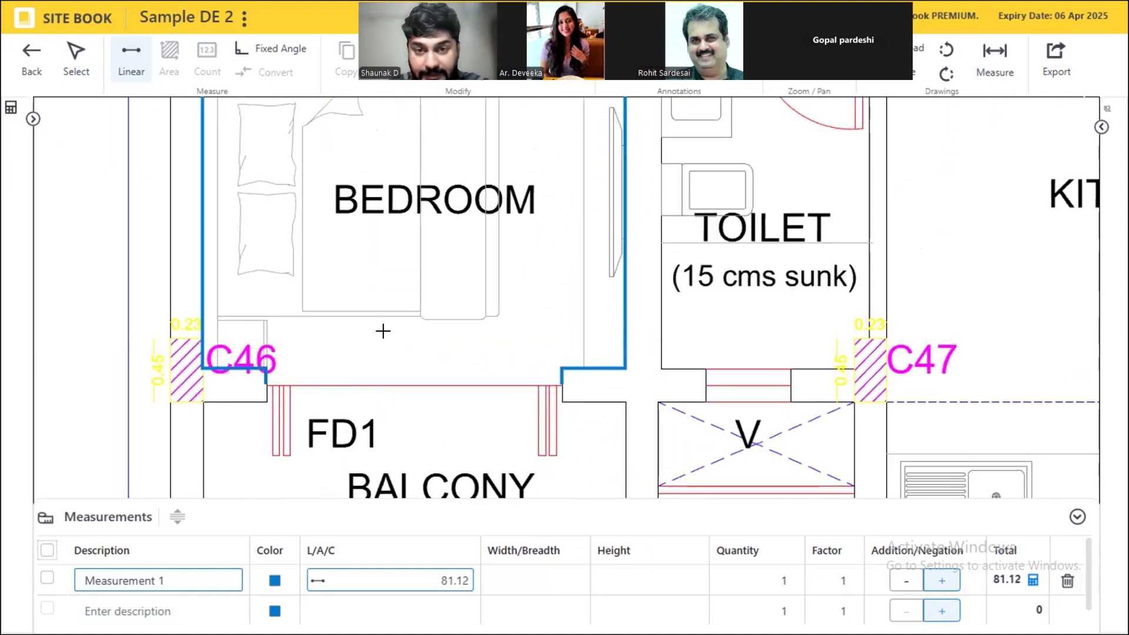
- Start a skirting line on the living/dining side of the wall above door D1 and trace it along the toilet wall to C26
scroll(353, 317, down, 3)
drag(591, 190, 515, 403)
scroll(520, 306, up, 5)
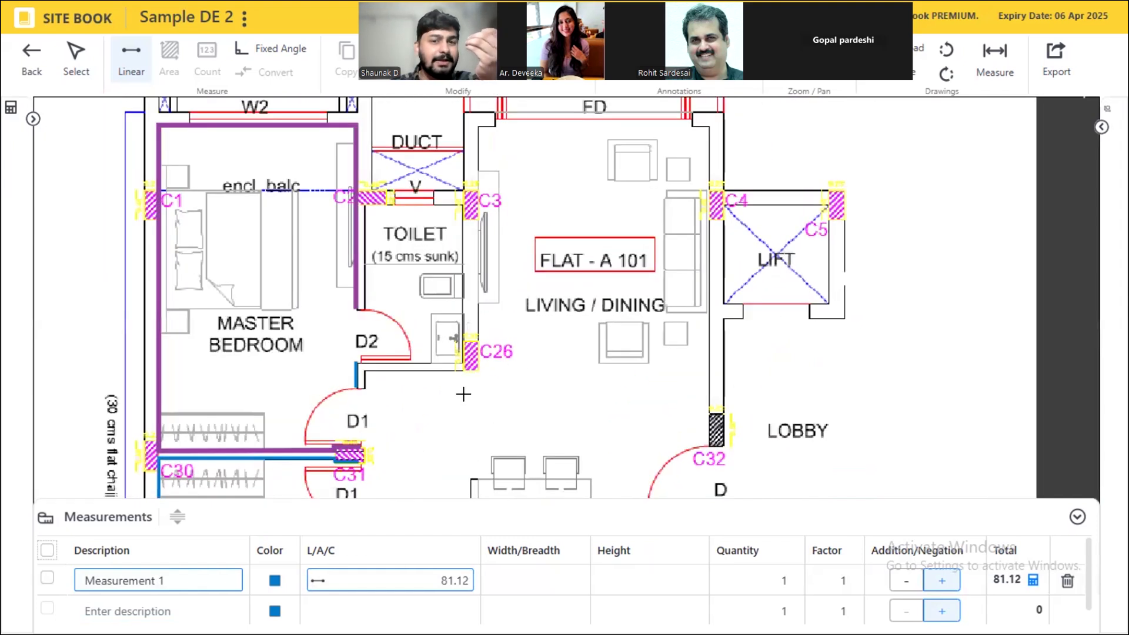
scroll(453, 388, up, 1)
click(208, 371)
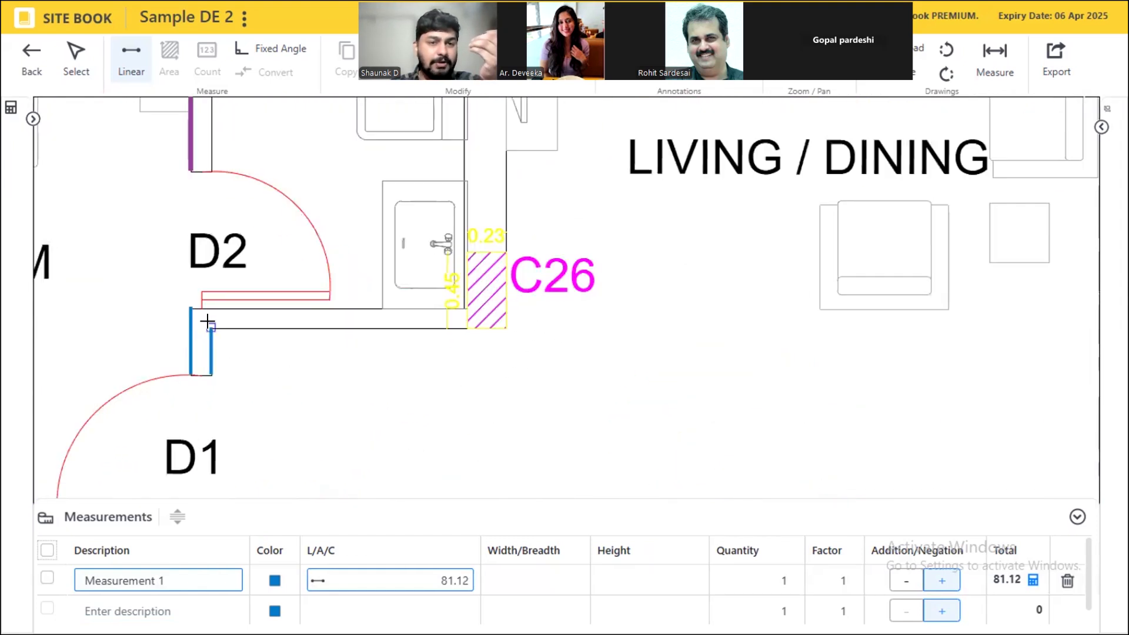
click(208, 323)
click(504, 326)
- Continue the living/dining skirting line from C26 up past C3 and end it around the left jamb of the FD opening
scroll(443, 169, down, 3)
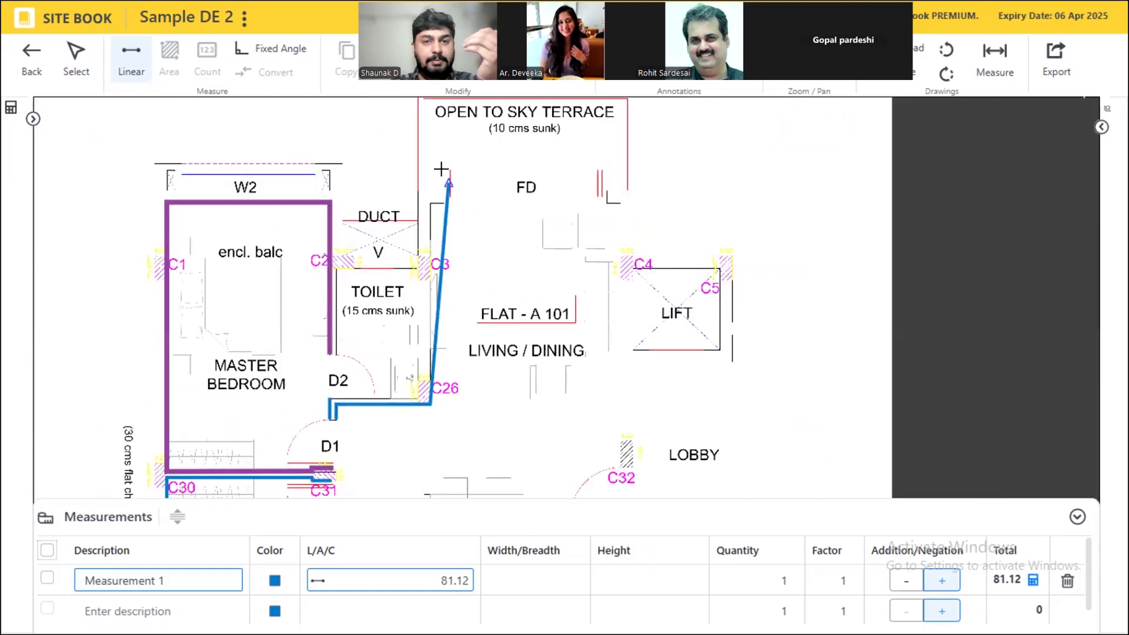
scroll(447, 170, up, 5)
click(400, 242)
click(434, 240)
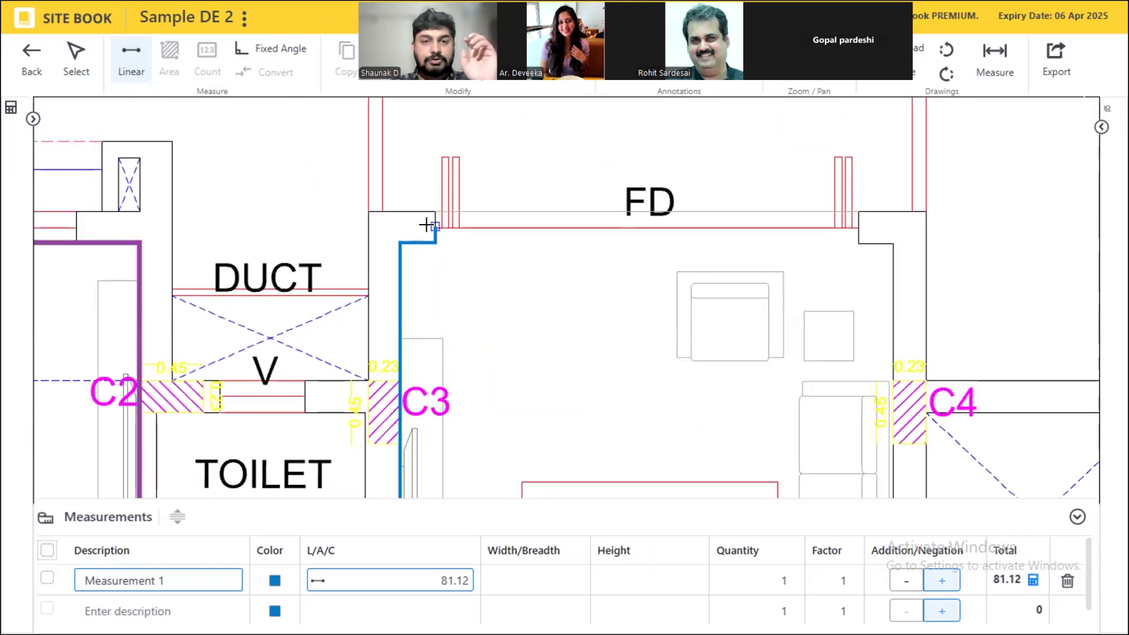
click(433, 226)
right_click(602, 330)
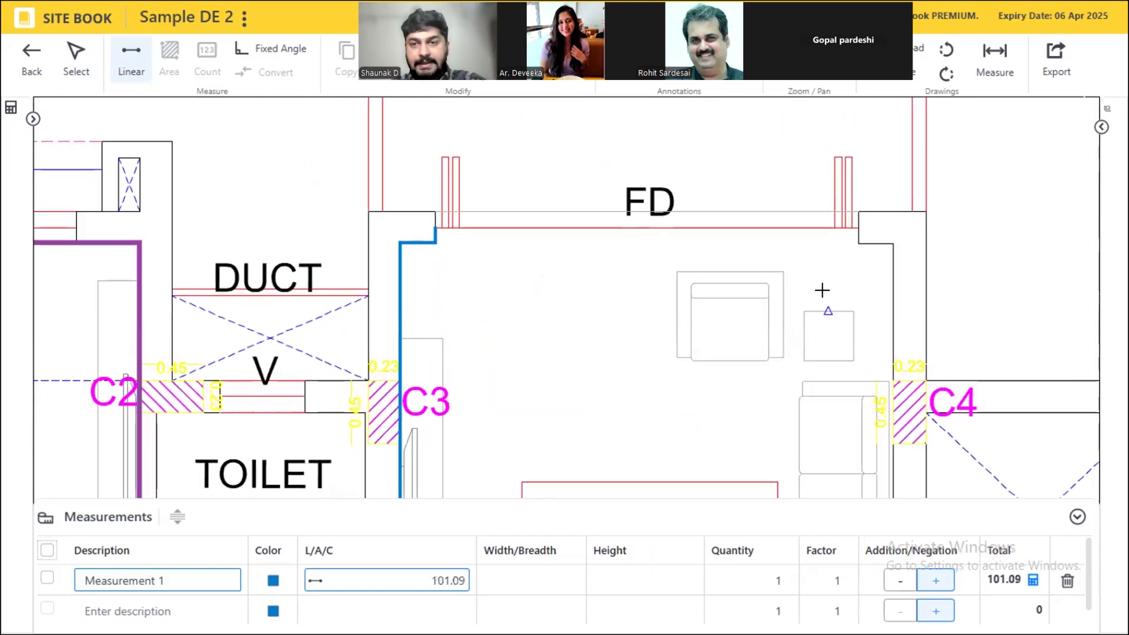
- Trace the living/dining skirting from the right jamb of FD down the wall past C4, ending below C32 at door D
click(858, 228)
click(858, 243)
click(891, 240)
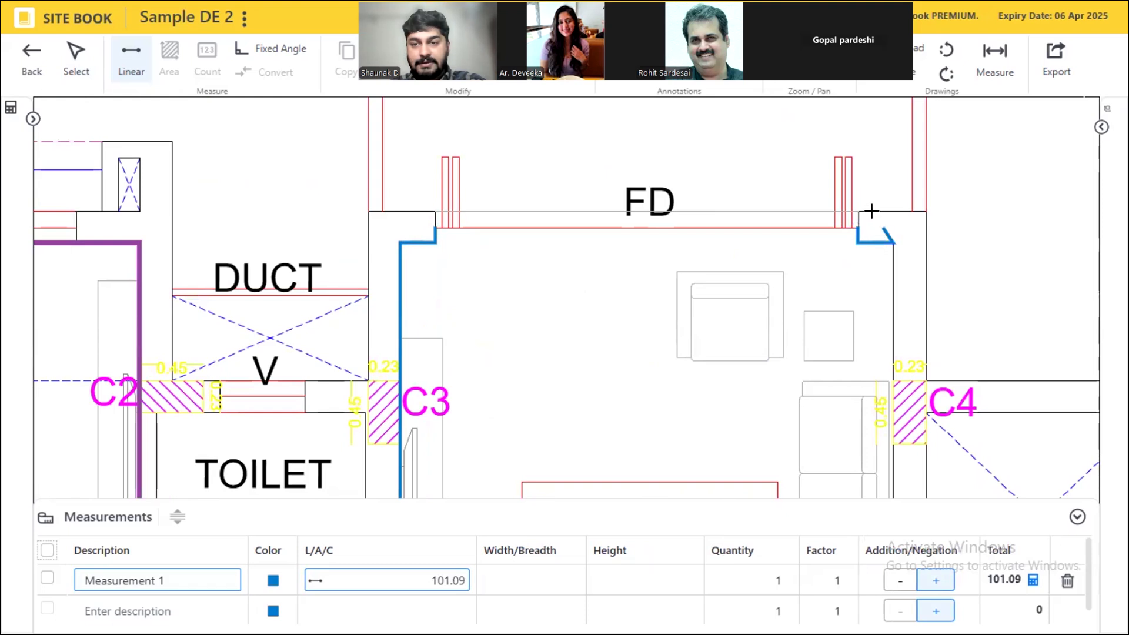
scroll(864, 203, down, 5)
scroll(881, 387, up, 3)
scroll(883, 390, up, 2)
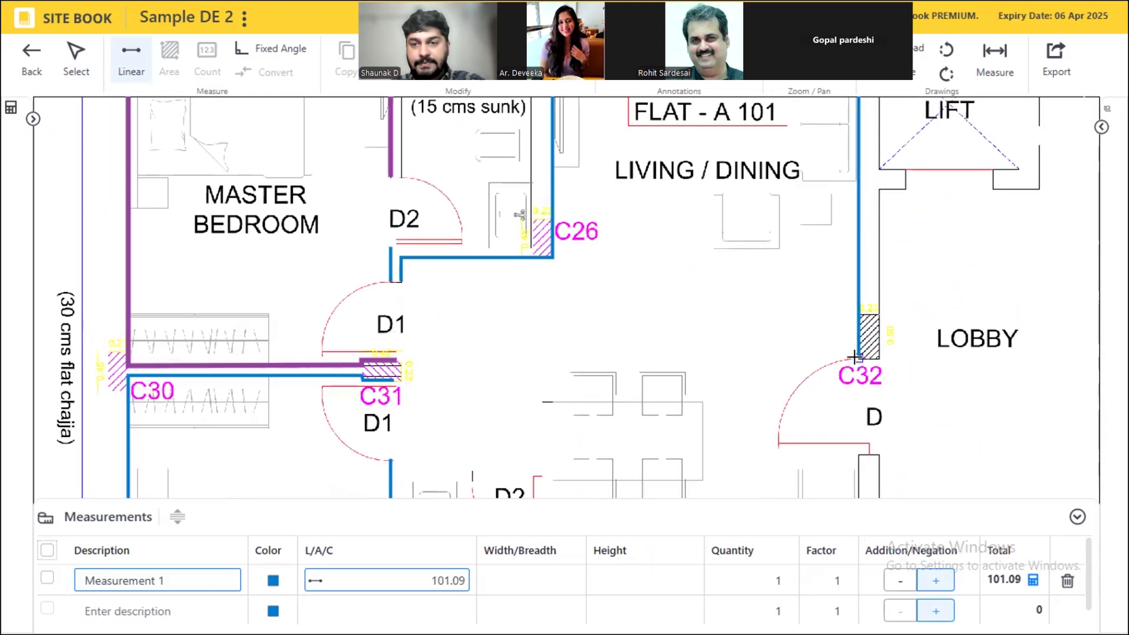
click(857, 357)
right_click(671, 268)
- Trace the kitchen skirting from the lower end of door D down the wall to the start of the counter
click(857, 450)
scroll(756, 284, down, 5)
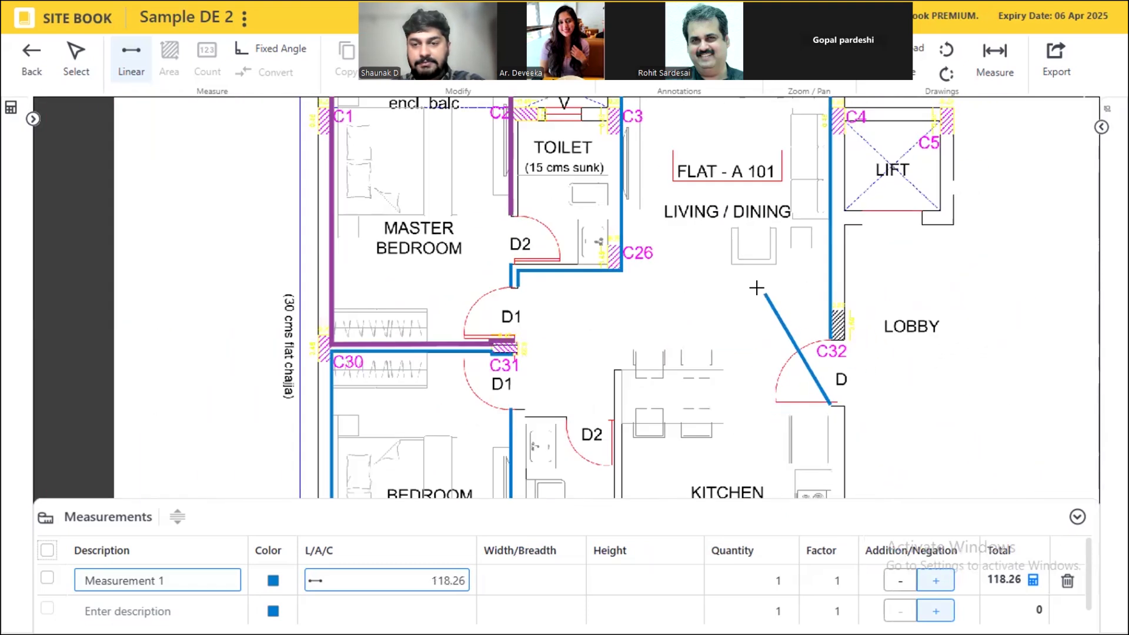
scroll(769, 446, up, 3)
scroll(769, 446, up, 2)
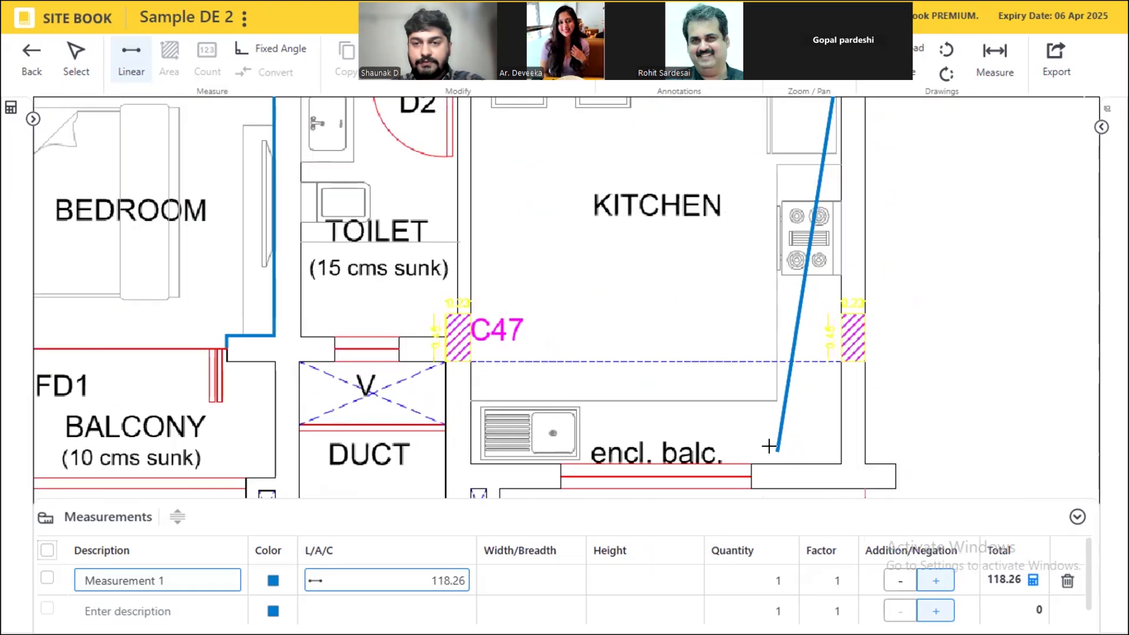
click(809, 457)
key(ctrl+z)
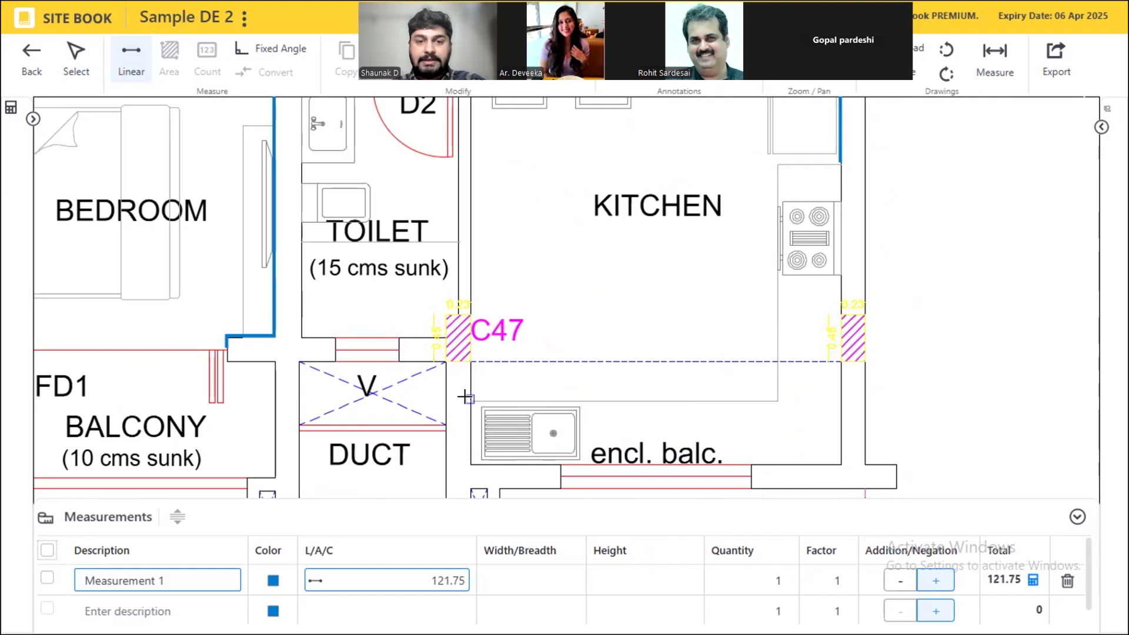
- Trace skirting from the counter past C47 and around the wall end to D2 with Fixed Angle, plus the short toilet wall between D2 and D1
scroll(465, 395, down, 2)
scroll(492, 169, up, 3)
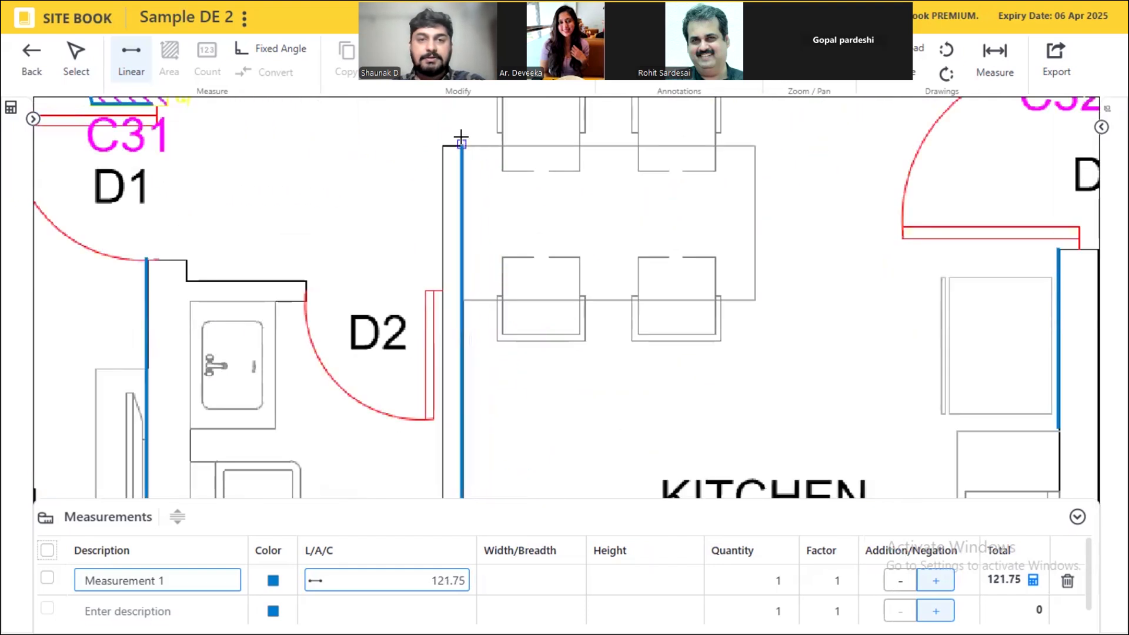
scroll(731, 340, down, 2)
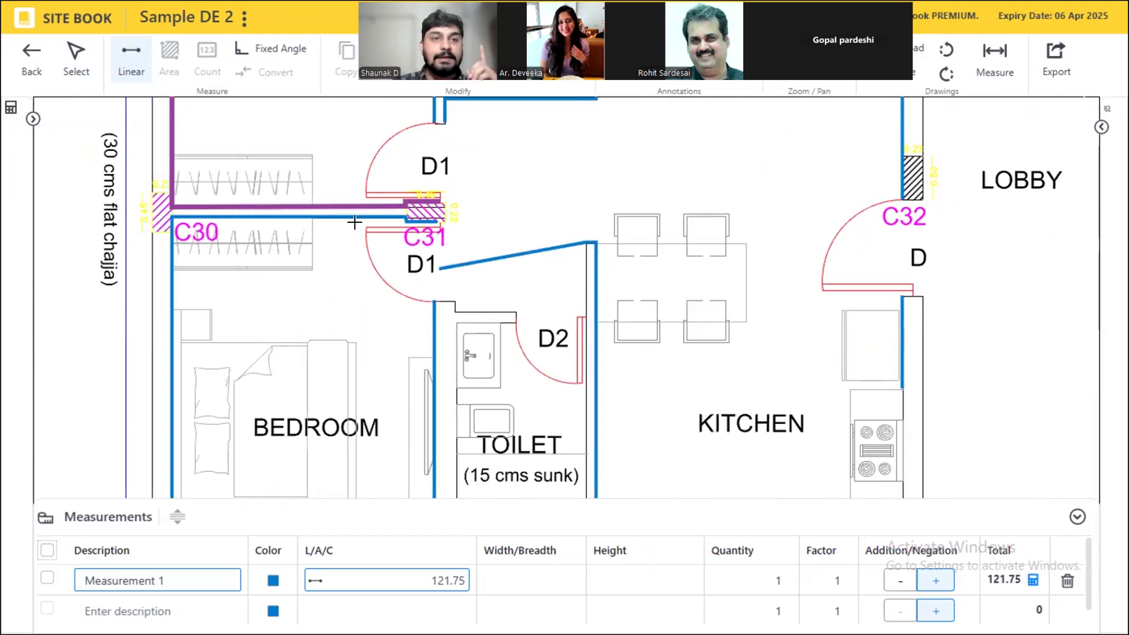
click(286, 53)
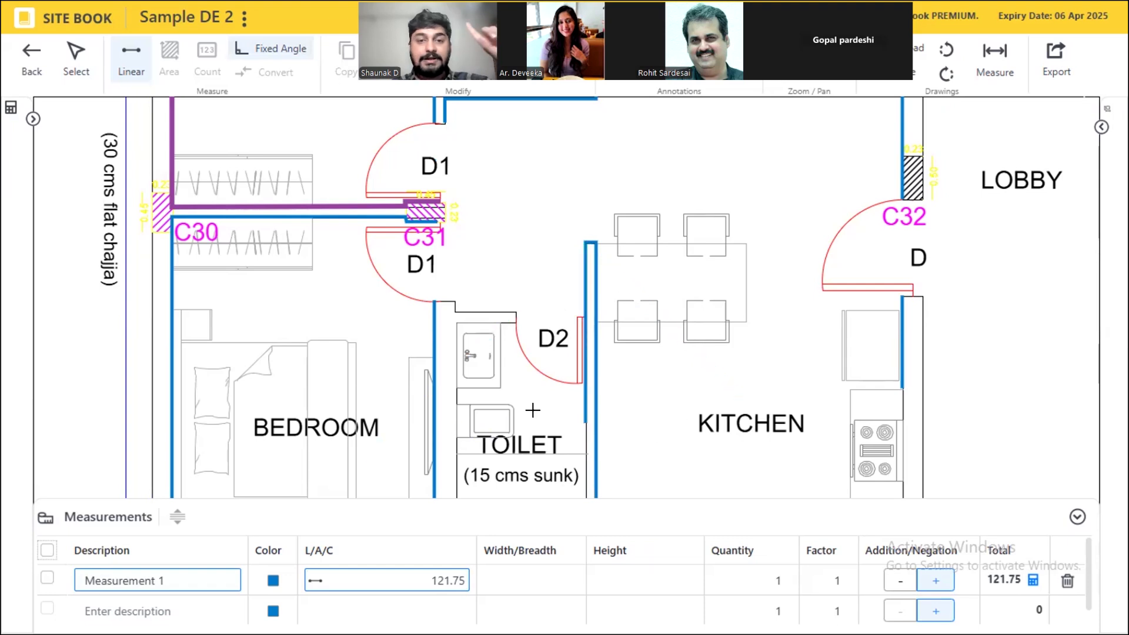
click(581, 315)
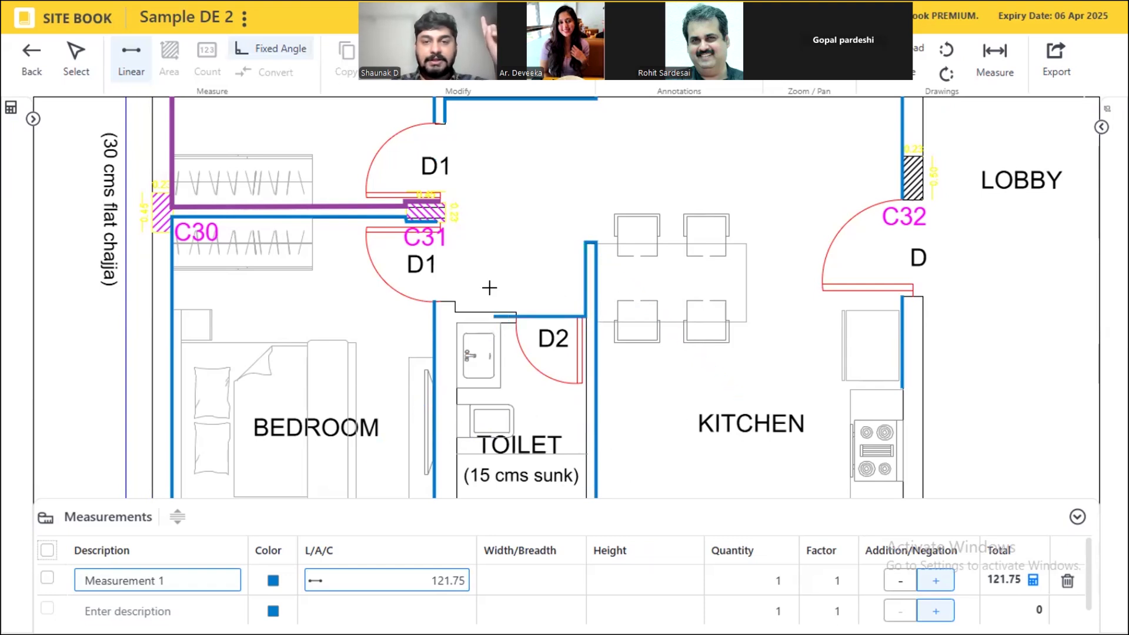
click(490, 288)
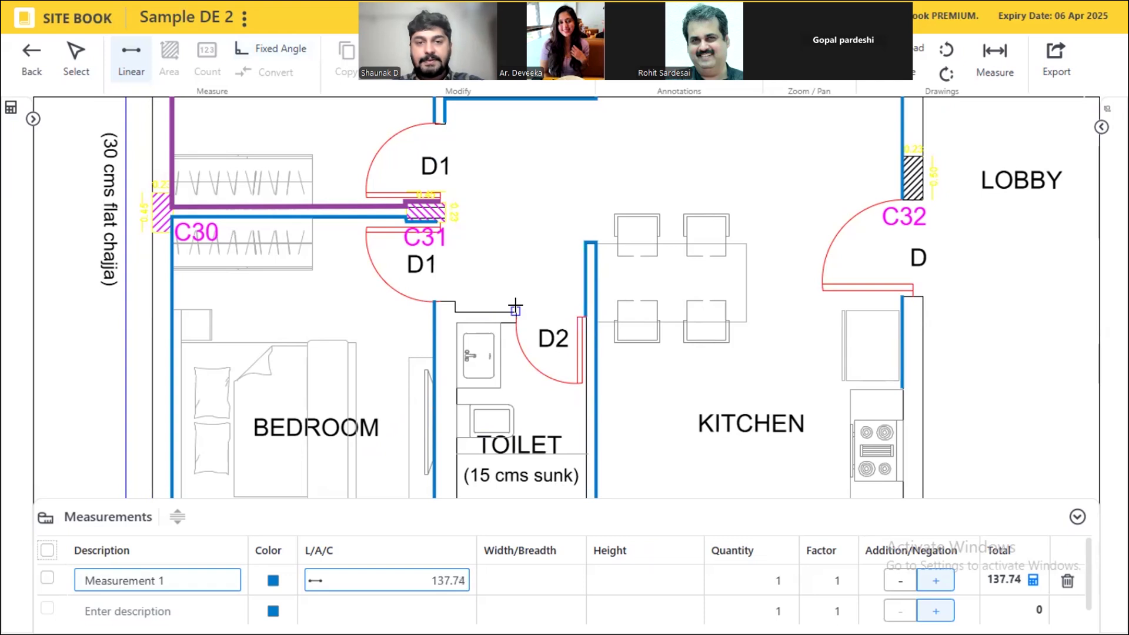
click(491, 289)
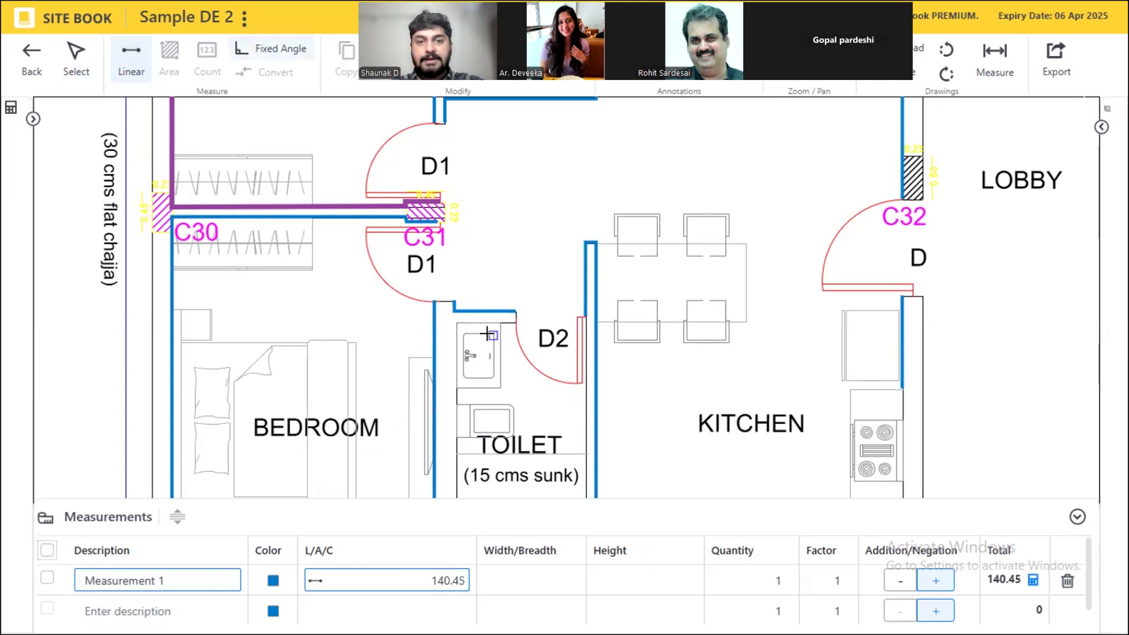
- Trace the balcony skirting from the left jamb of FD1 around the balcony's inner faces to the right jamb corner
scroll(490, 333, down, 3)
scroll(484, 216, down, 3)
drag(683, 187, 690, 210)
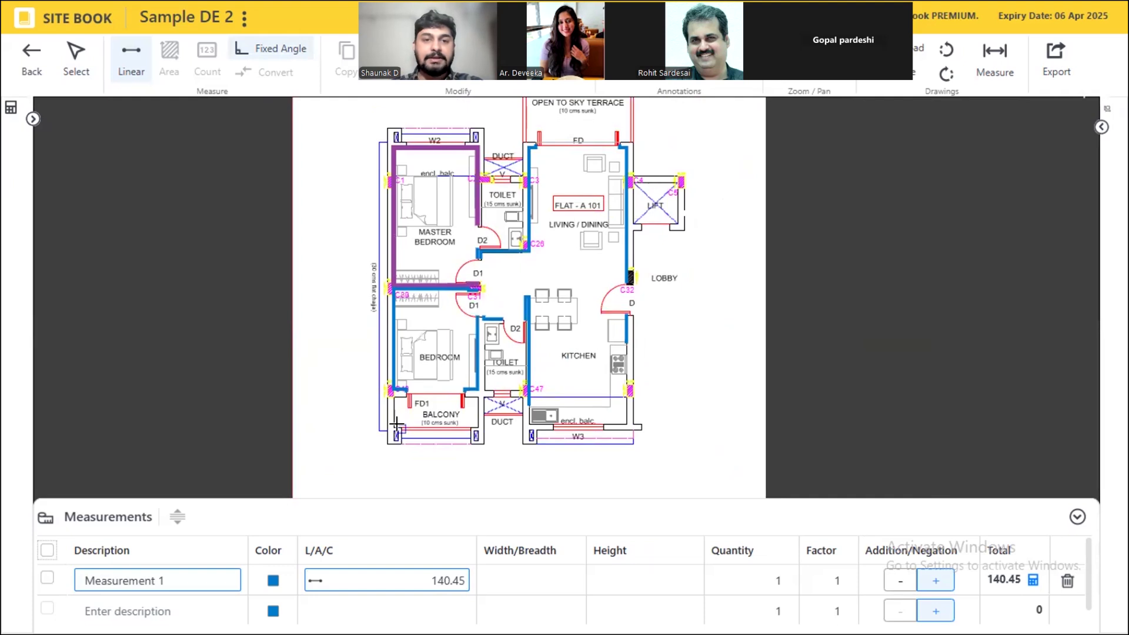
scroll(397, 424, up, 5)
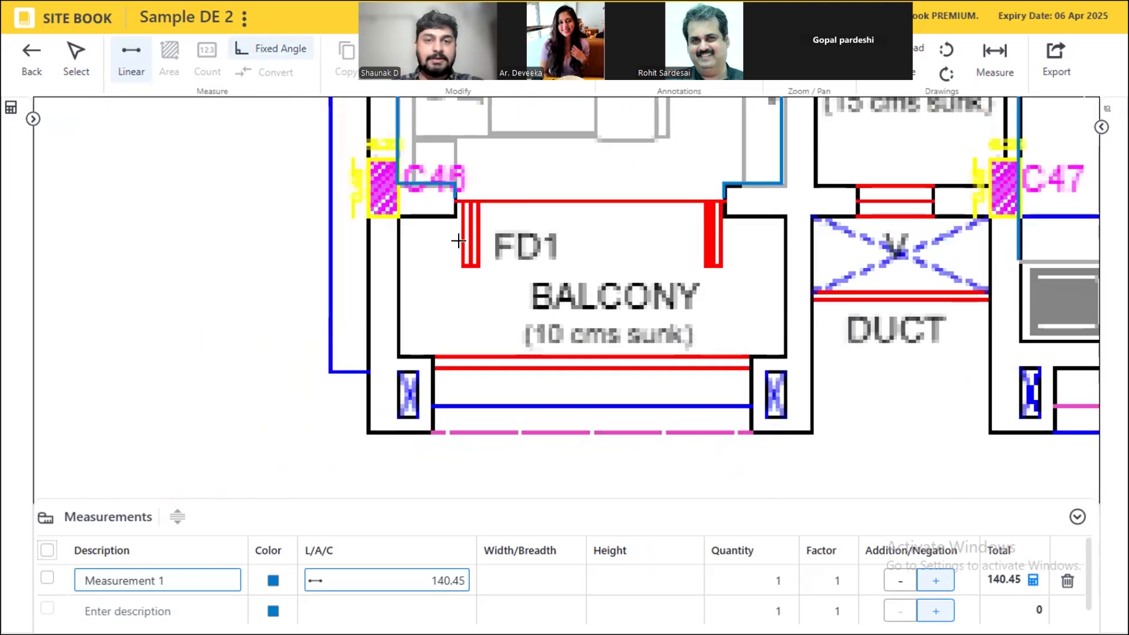
click(452, 197)
click(452, 207)
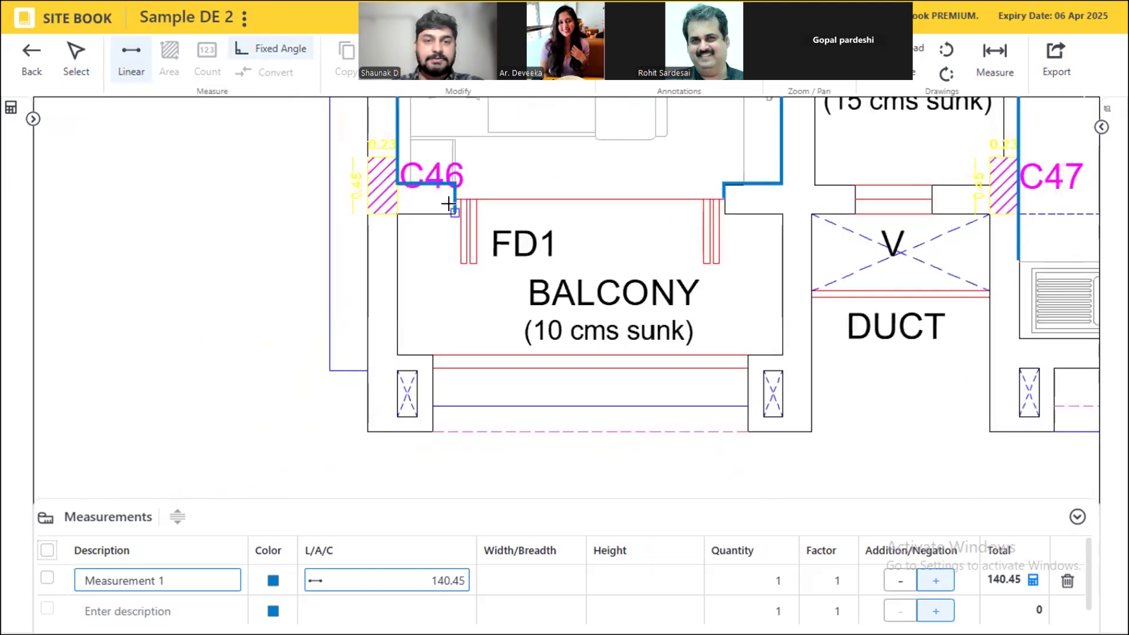
click(394, 210)
click(397, 353)
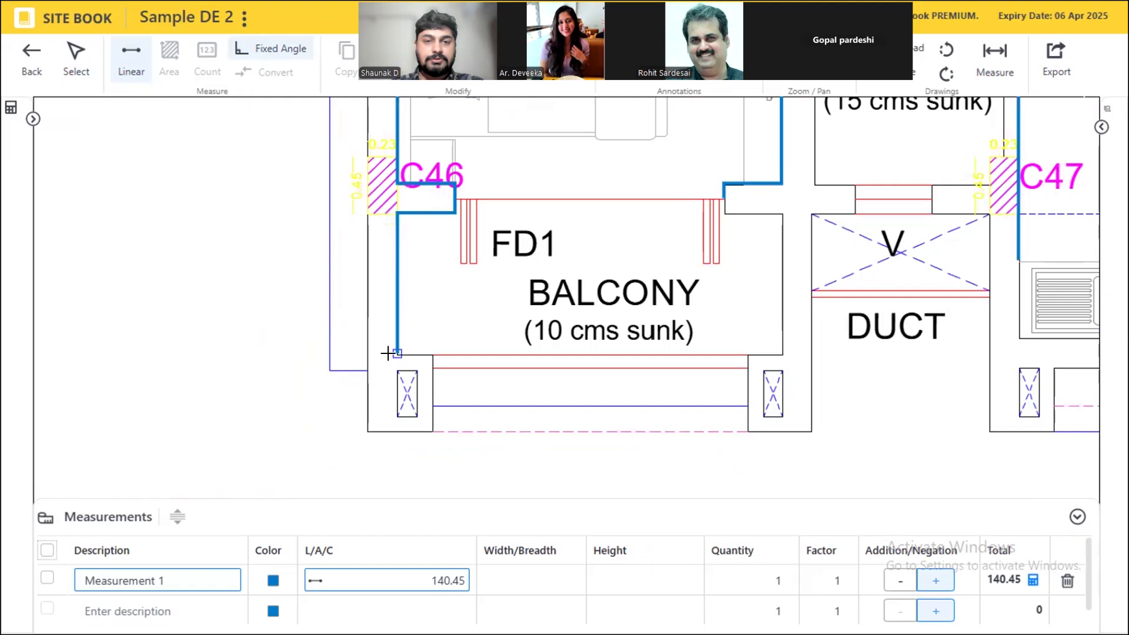
click(782, 353)
click(781, 213)
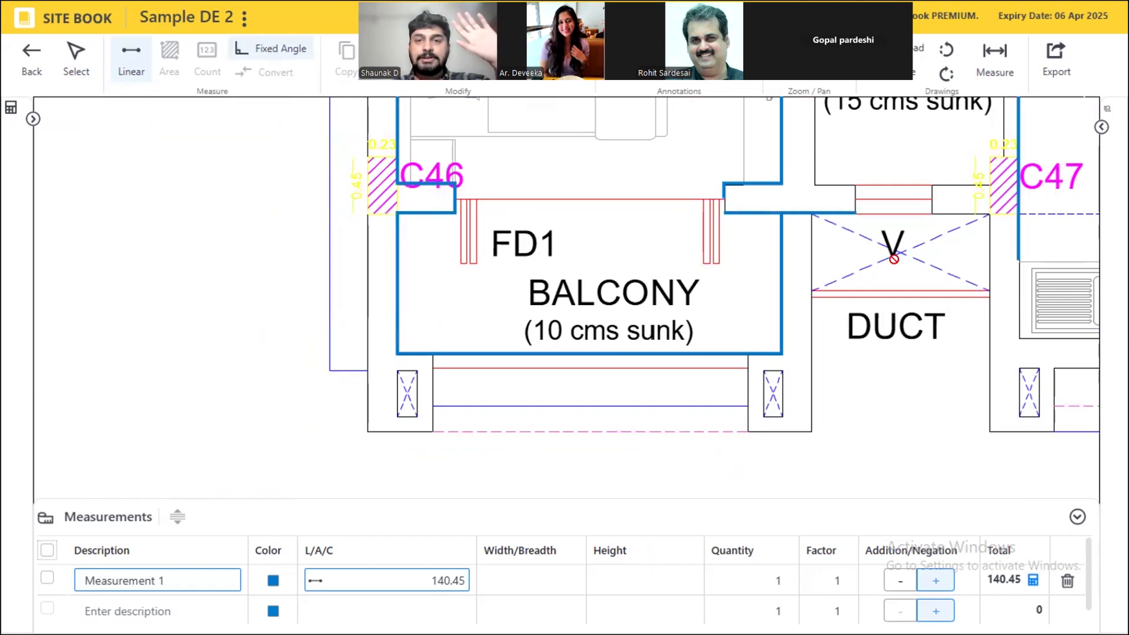
click(723, 213)
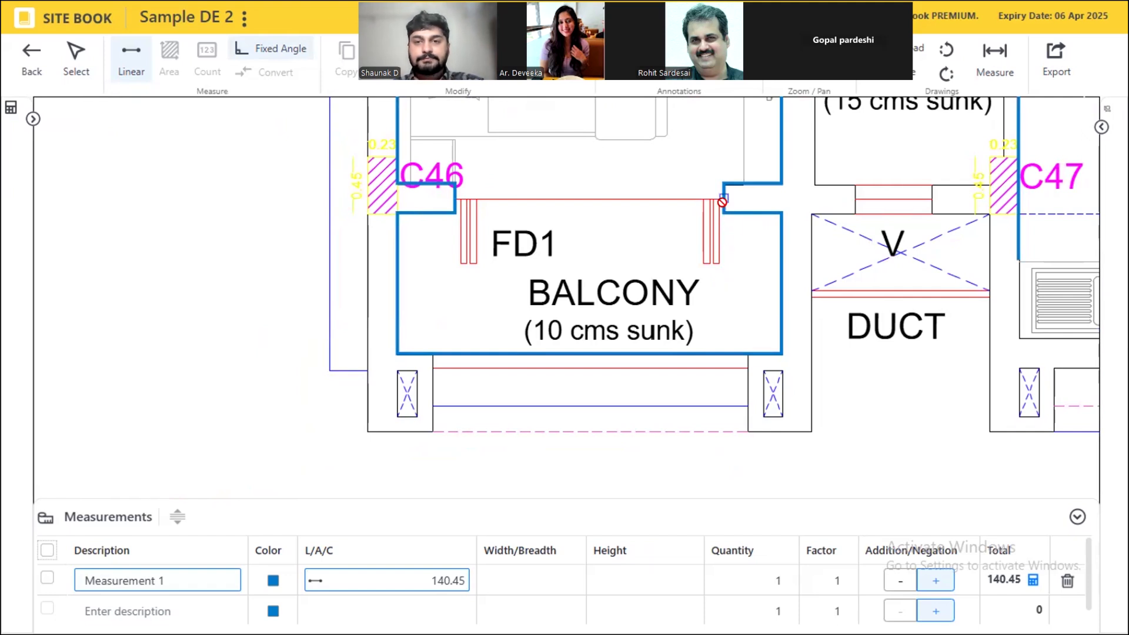
click(724, 214)
- Trace the open-to-sky terrace skirting from the left side of FD around the inner parapet faces to the right side of FD
scroll(389, 407, down, 3)
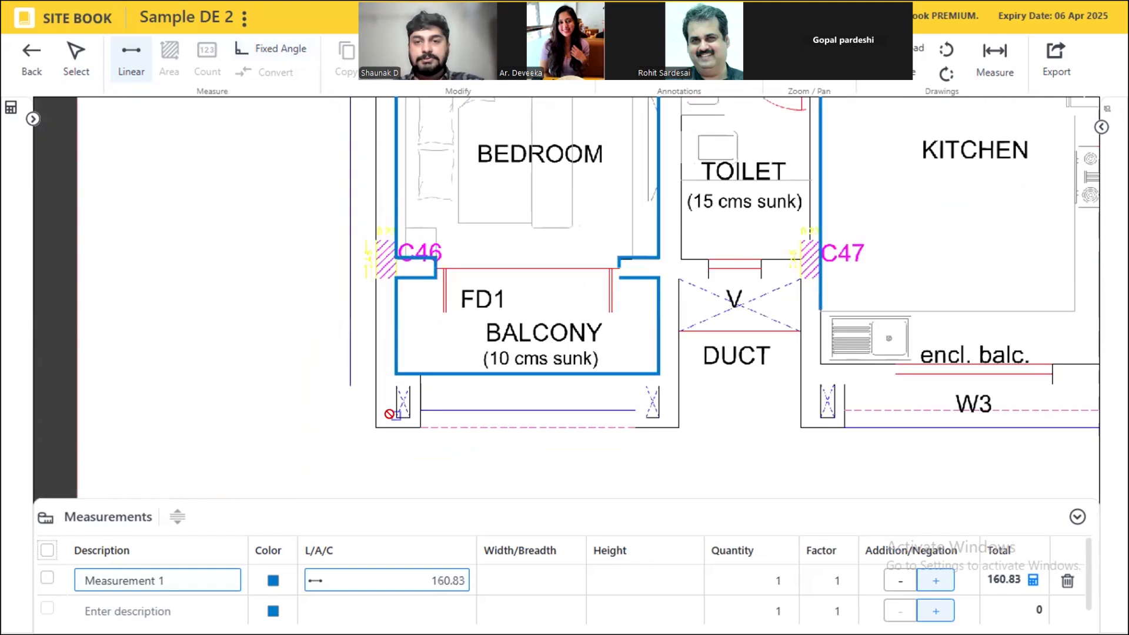
scroll(390, 407, down, 3)
drag(841, 117, 802, 441)
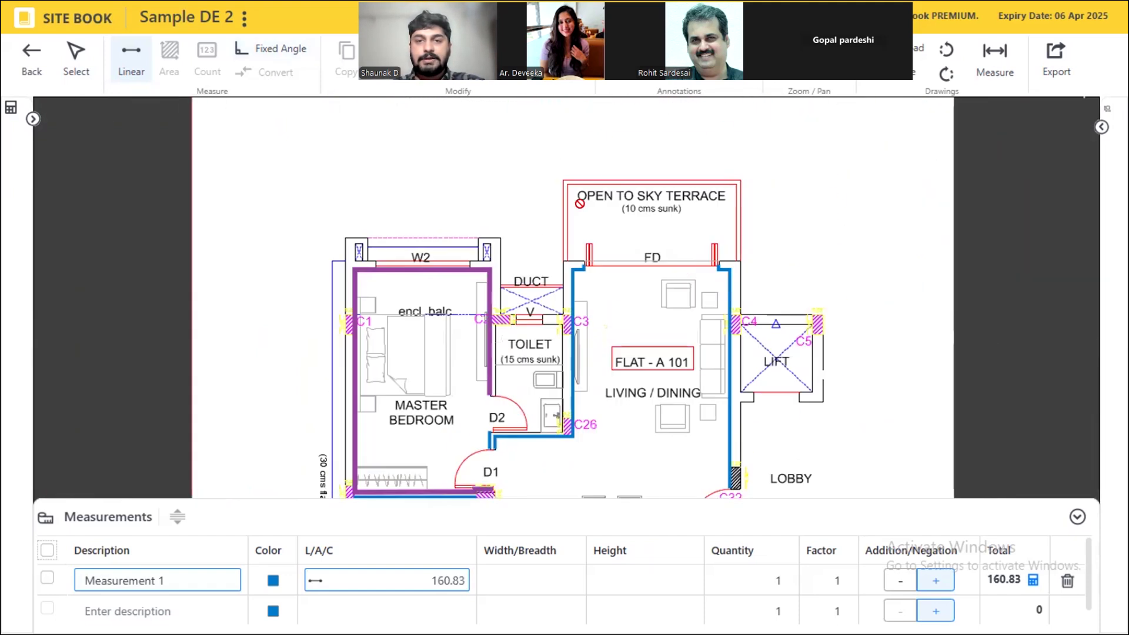
scroll(607, 183, up, 4)
scroll(607, 183, up, 2)
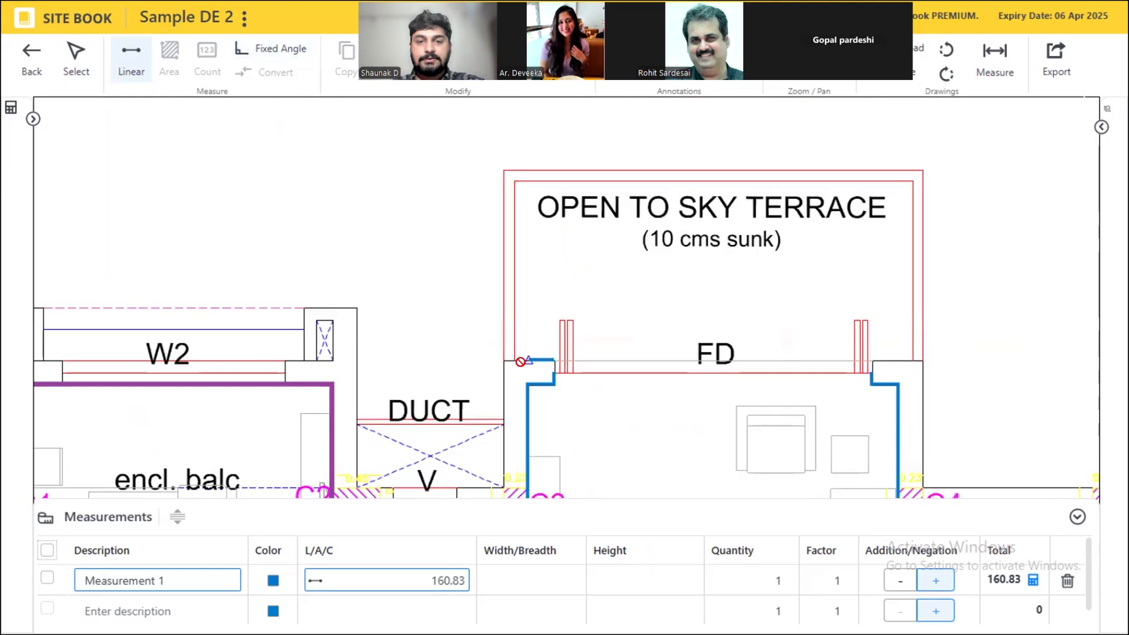
click(514, 360)
click(514, 180)
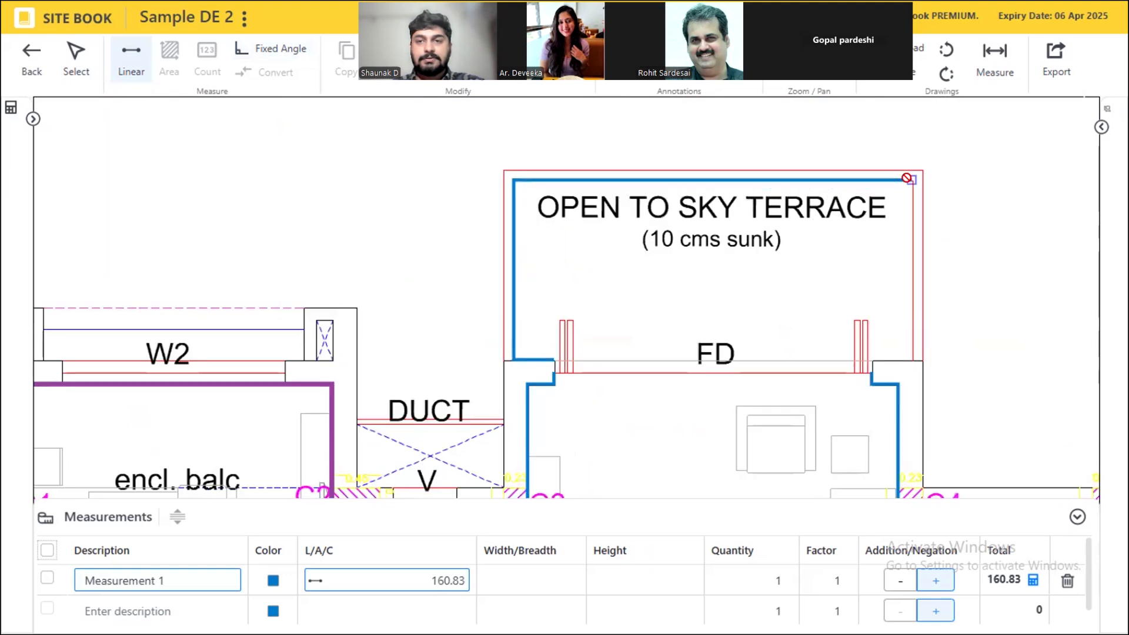
click(913, 180)
click(913, 359)
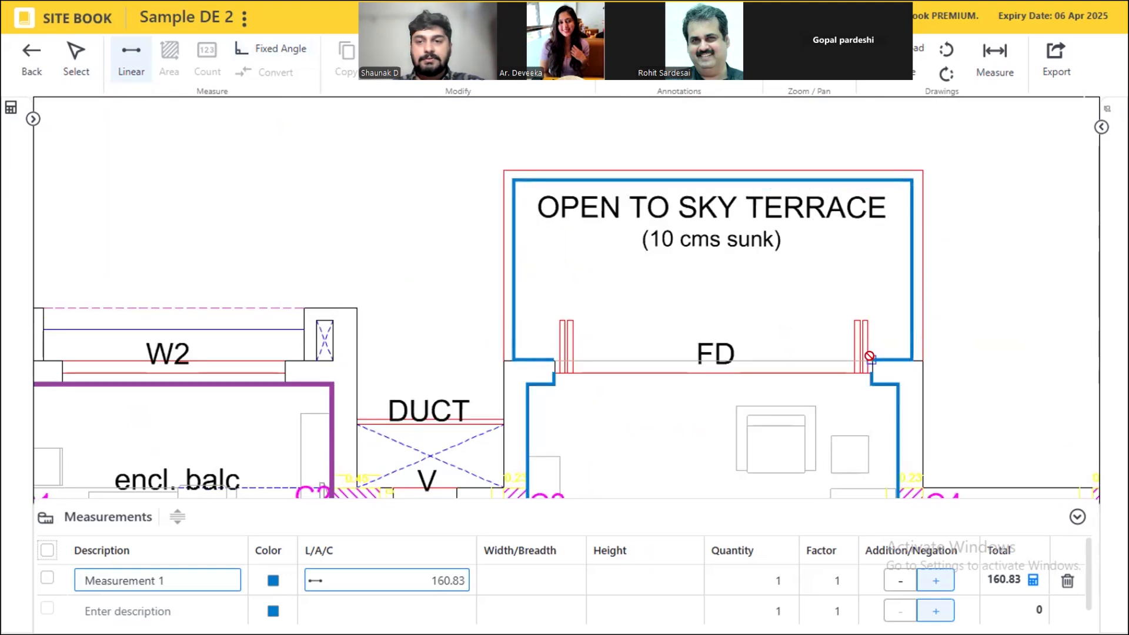
click(873, 359)
key(Escape)
- Trace a short skirting line across the exposed end face of column C31 between the two D1 doors
scroll(845, 245, down, 3)
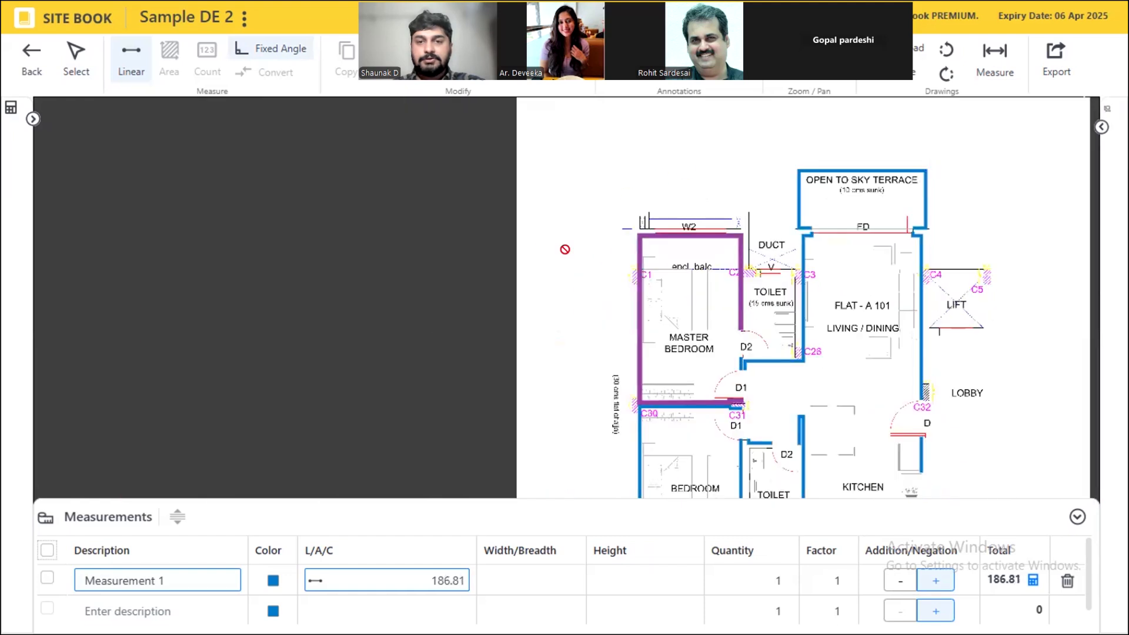
drag(961, 337, 921, 278)
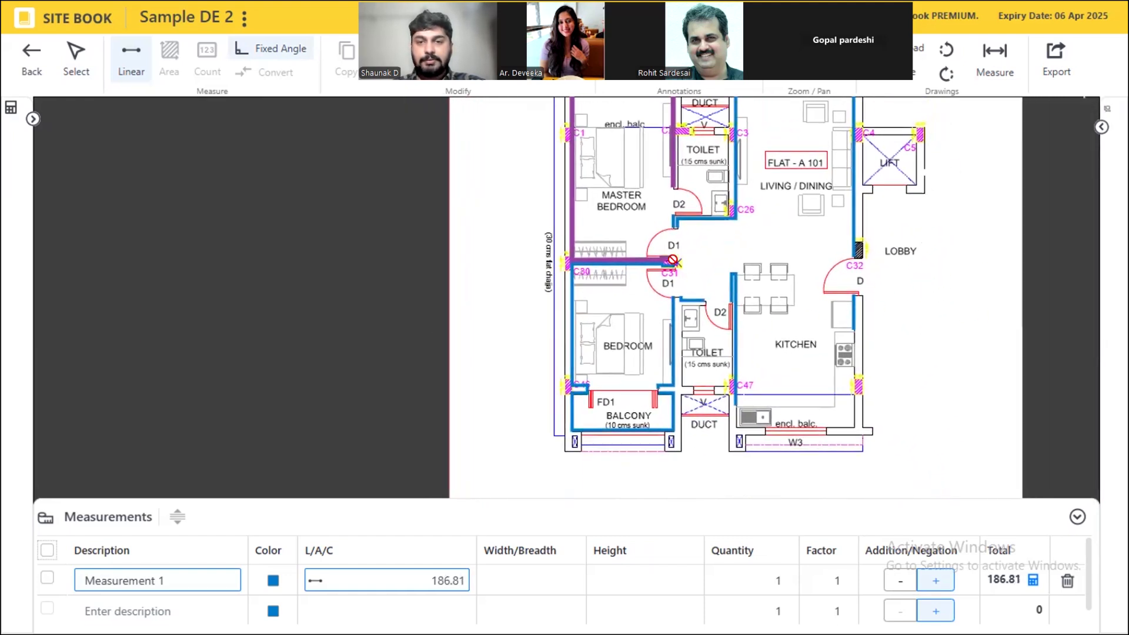
scroll(672, 260, up, 3)
scroll(673, 259, up, 5)
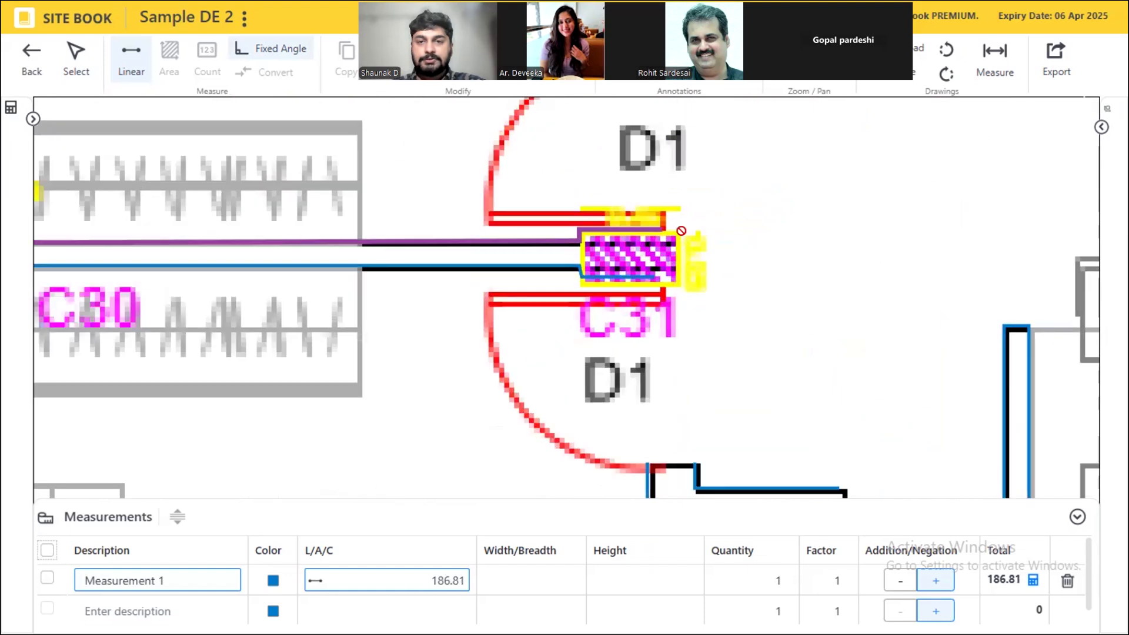
click(672, 224)
click(672, 276)
key(Escape)
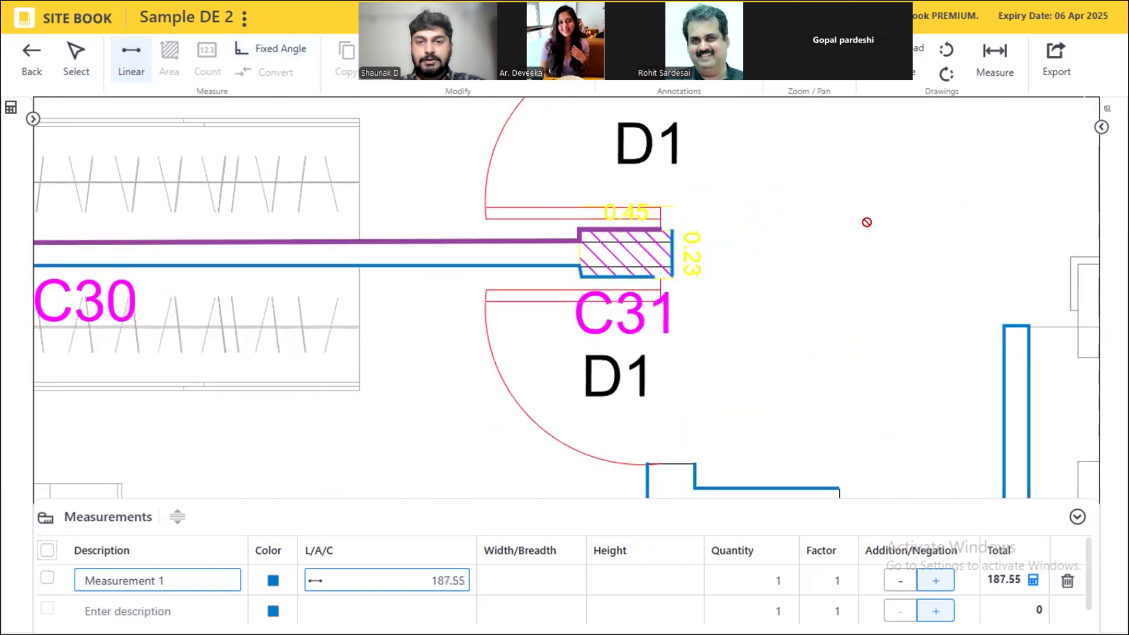
- Reshape the balcony skirting line by adjusting its vertices near C46, so it starts at the lower corner of the left FD1 jamb
scroll(694, 222, down, 4)
scroll(591, 218, down, 5)
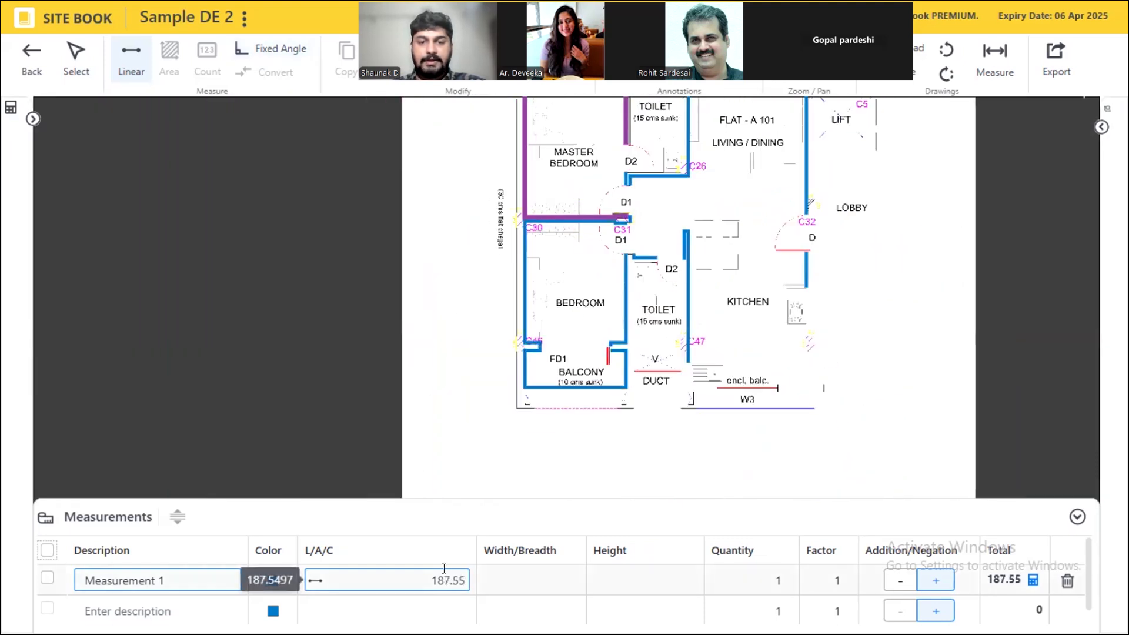
scroll(547, 359, up, 5)
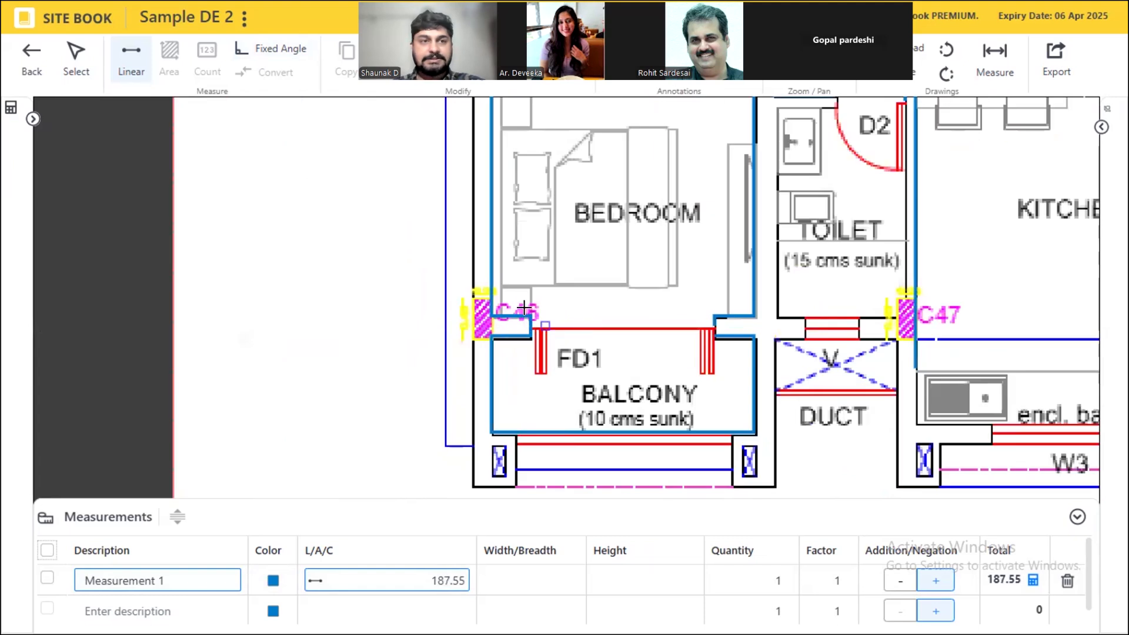
click(76, 59)
click(530, 329)
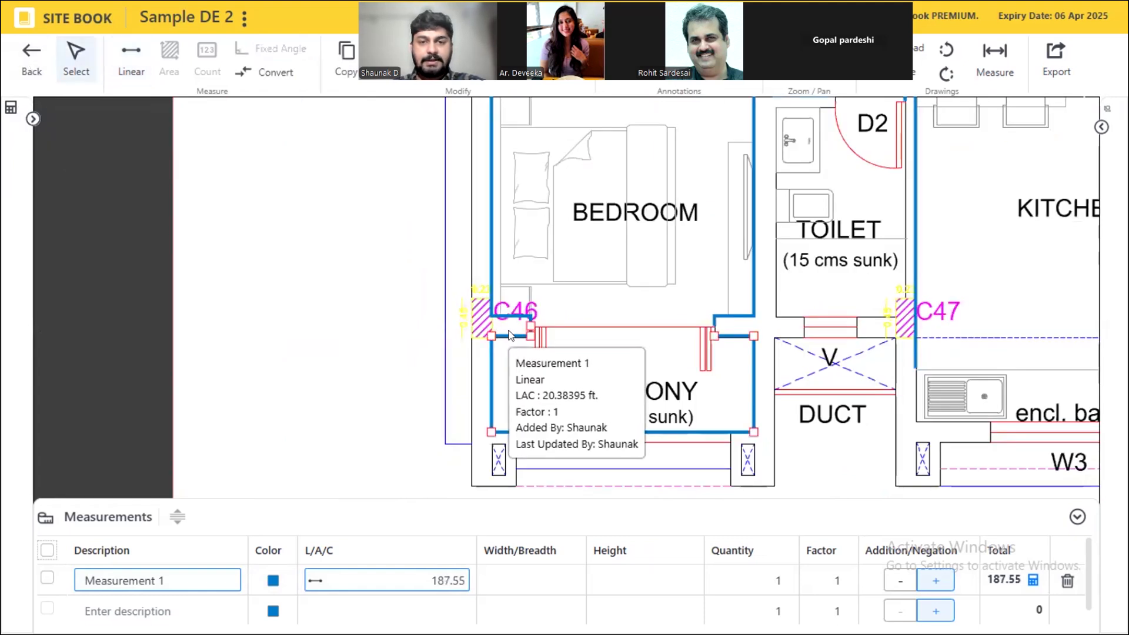
scroll(530, 328, up, 5)
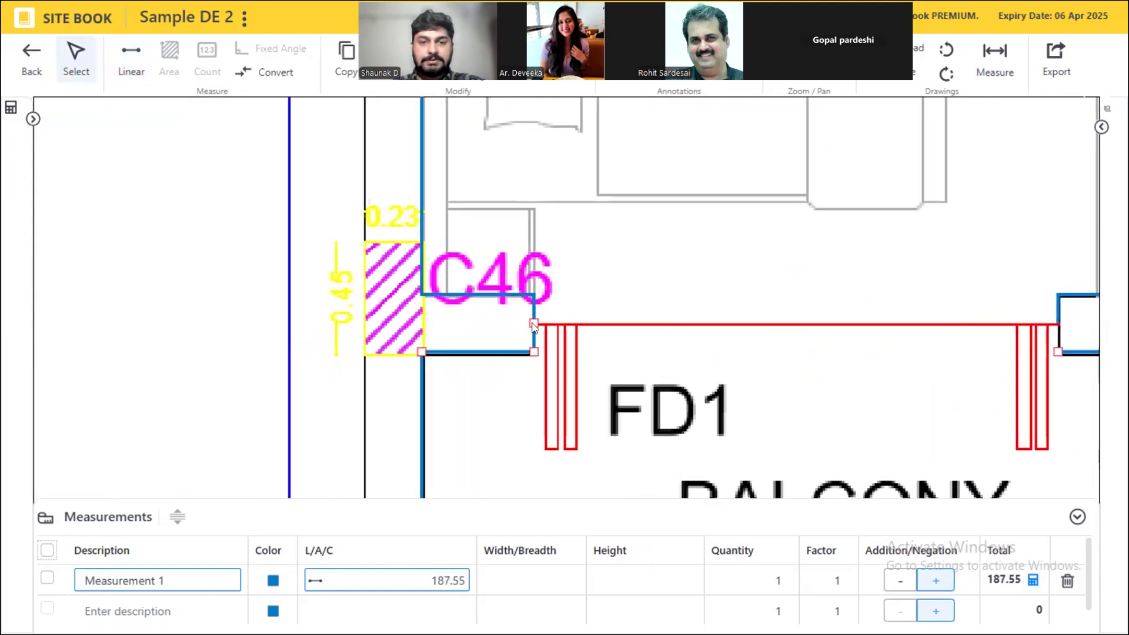
drag(533, 324, 545, 323)
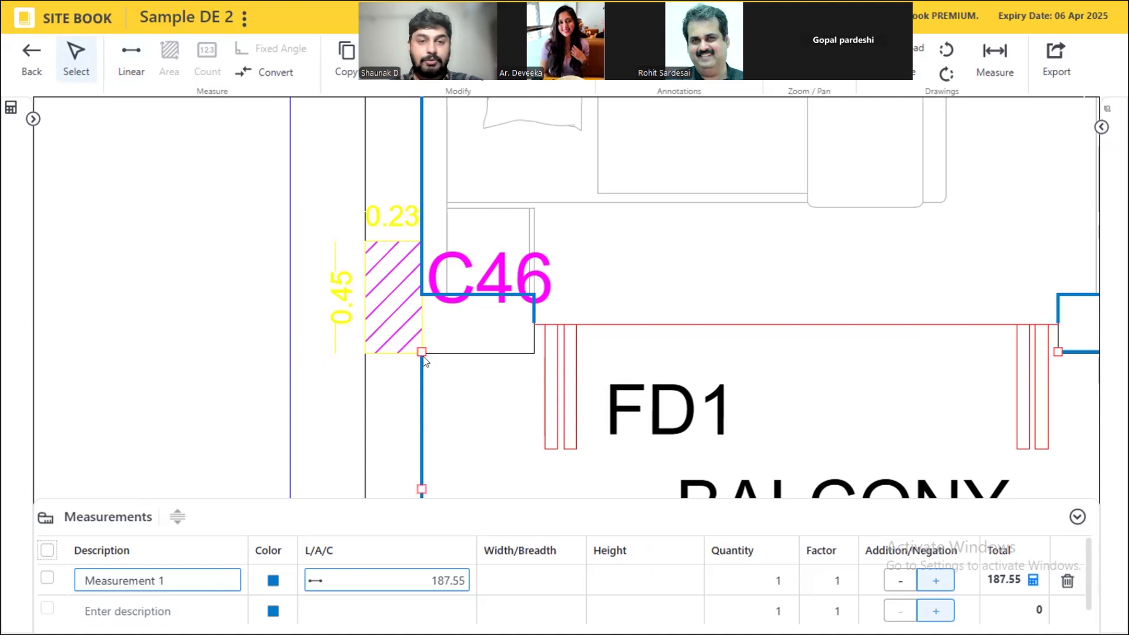
drag(422, 352, 534, 352)
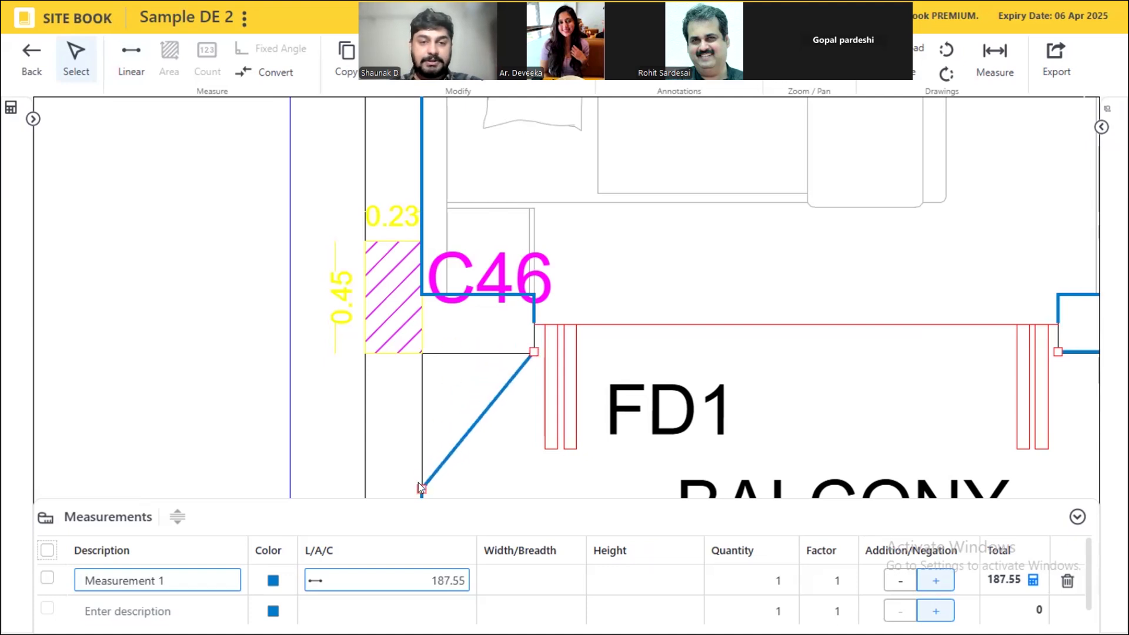
drag(419, 482, 422, 352)
scroll(259, 271, down, 5)
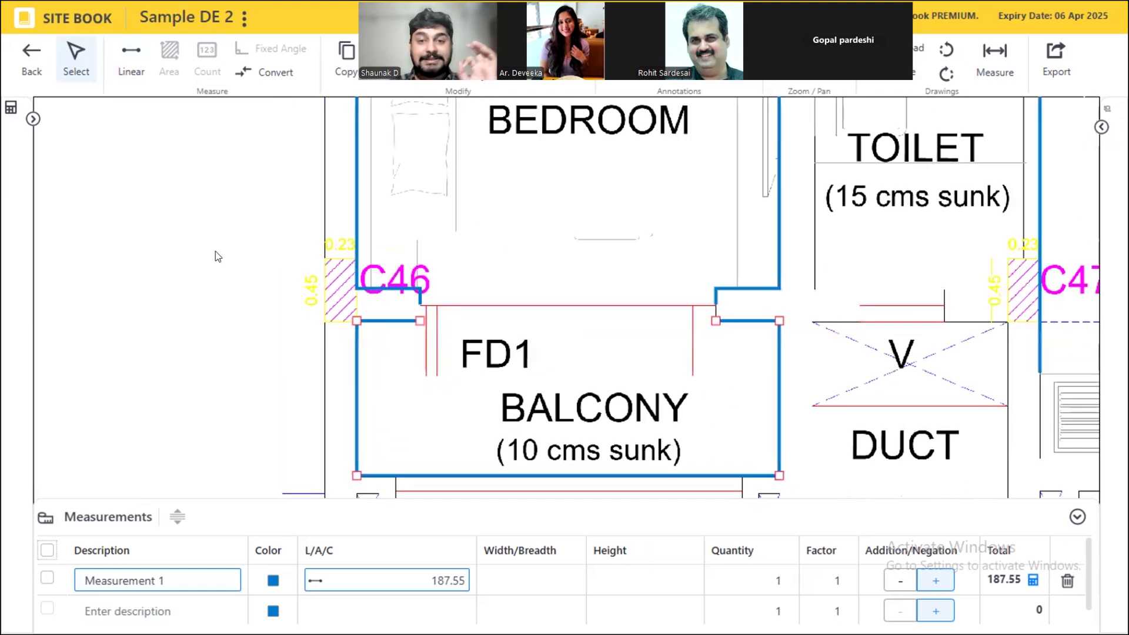
drag(634, 250, 620, 393)
scroll(311, 339, down, 2)
scroll(311, 338, down, 1)
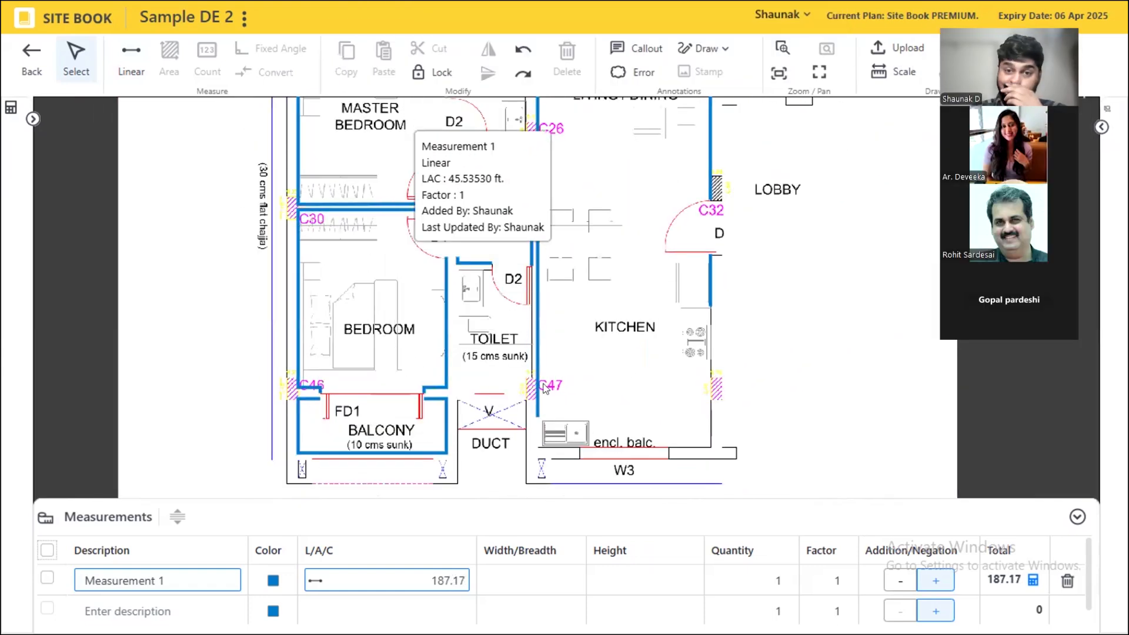
scroll(544, 388, down, 3)
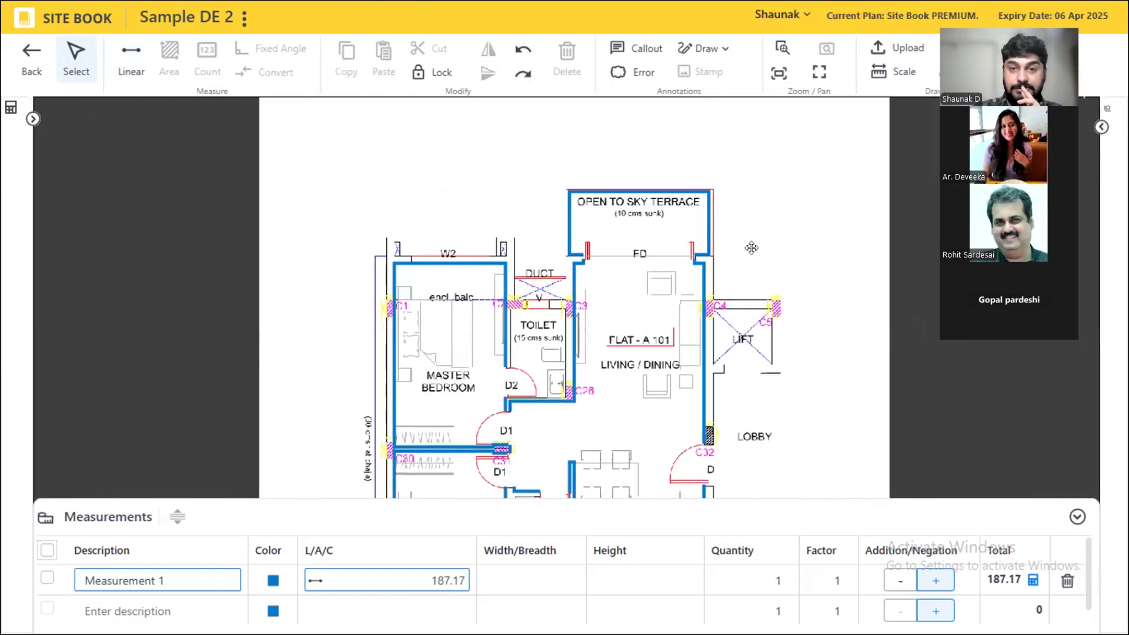
- Examine the traced skirting lines of the master bedroom and living area, selecting them to inspect their vertices and extents
scroll(519, 400, up, 2)
mouse_move(389, 272)
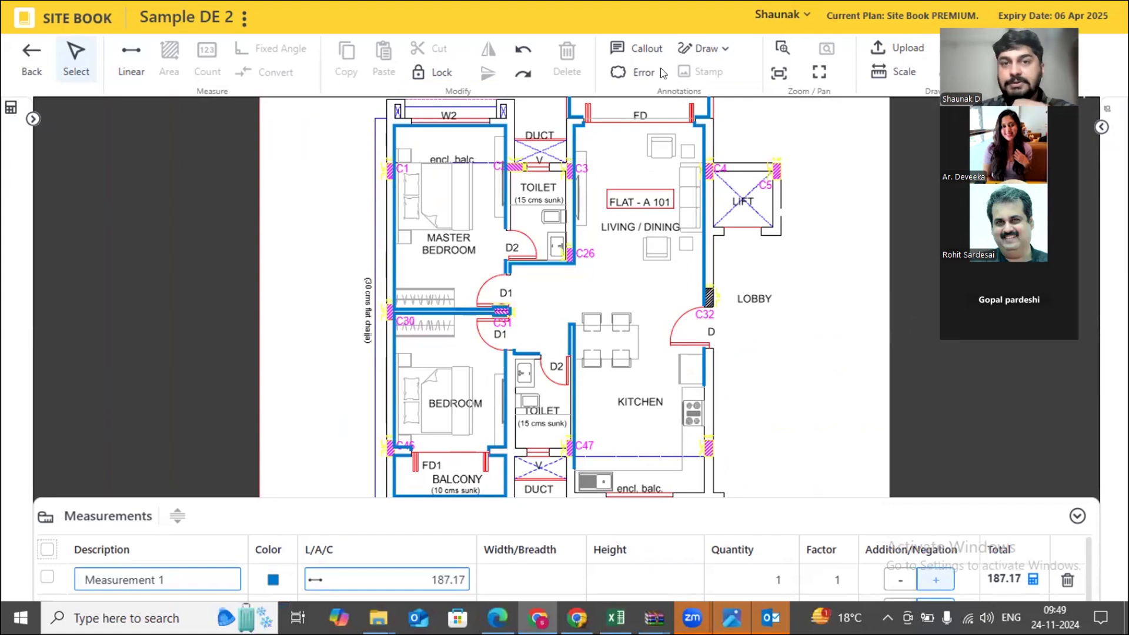
mouse_move(628, 118)
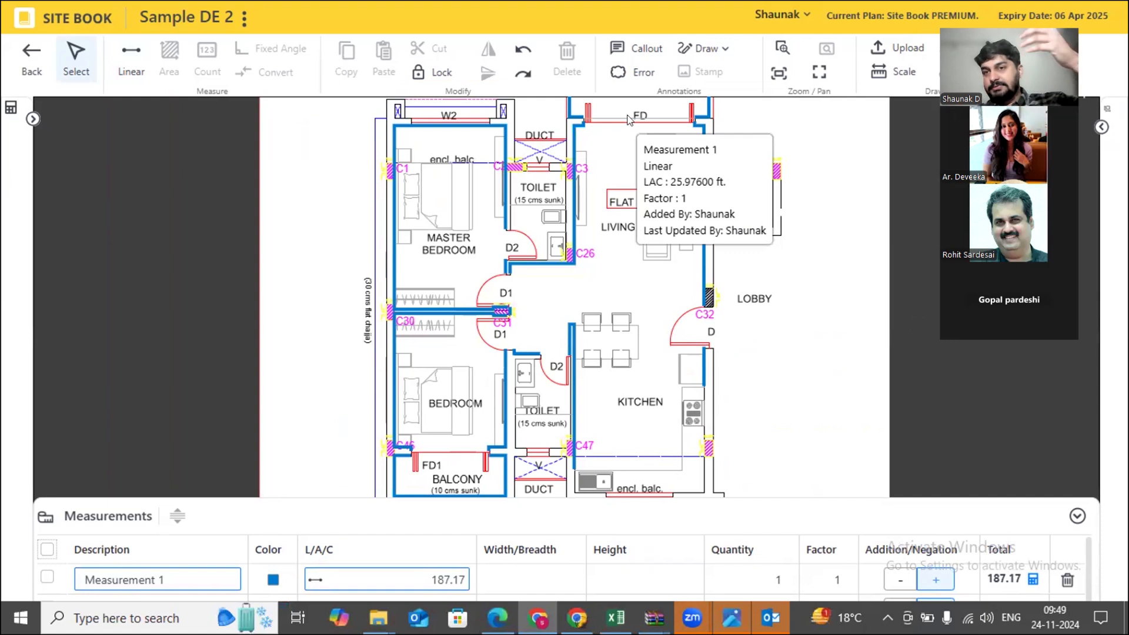
mouse_move(492, 277)
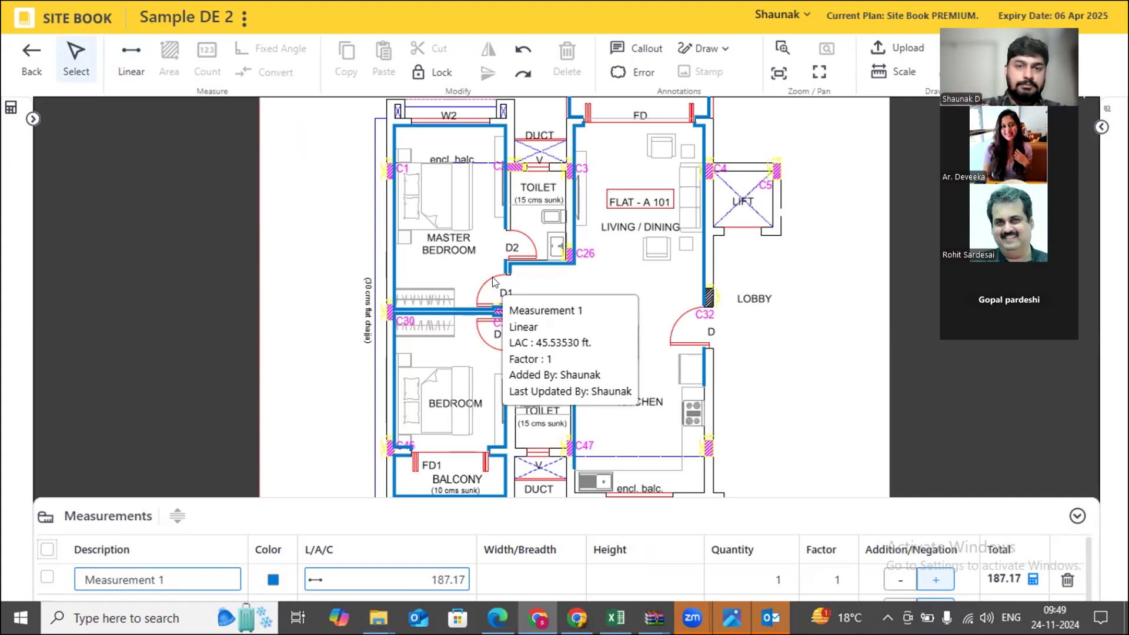
click(498, 170)
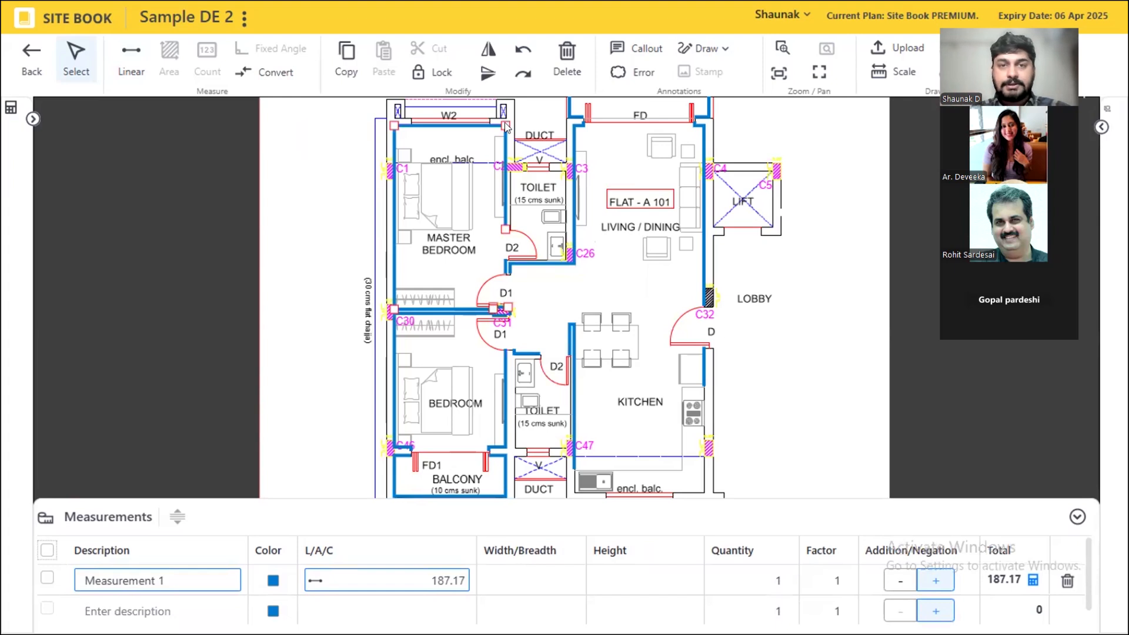
mouse_move(505, 126)
mouse_down()
mouse_move(458, 186)
mouse_move(508, 129)
mouse_up()
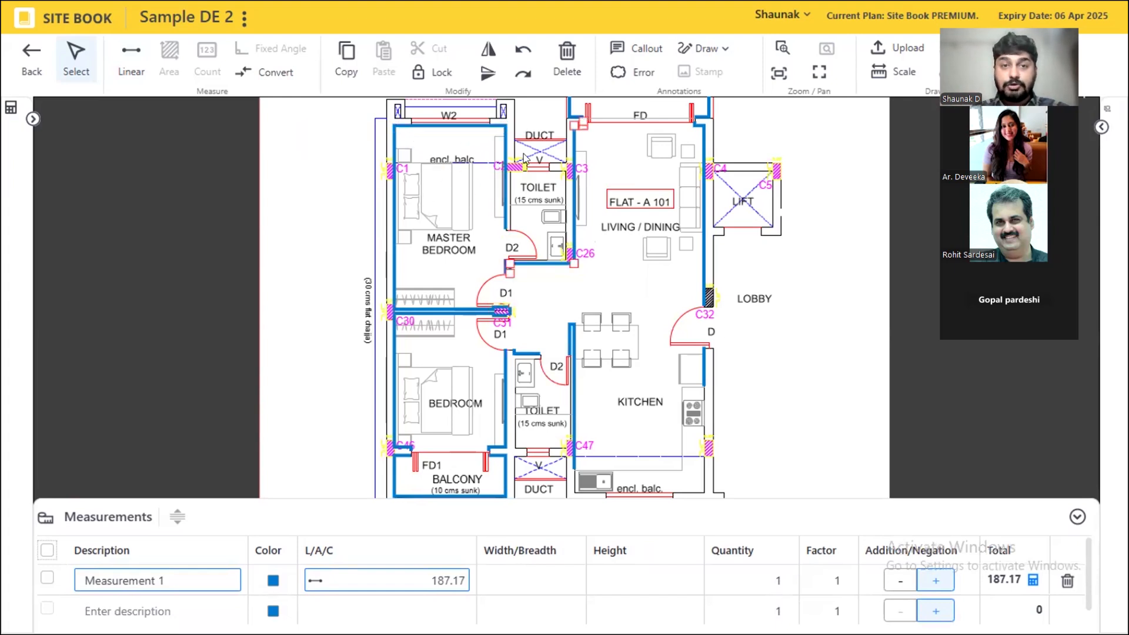
scroll(349, 256, down, 3)
drag(348, 257, 352, 328)
click(668, 310)
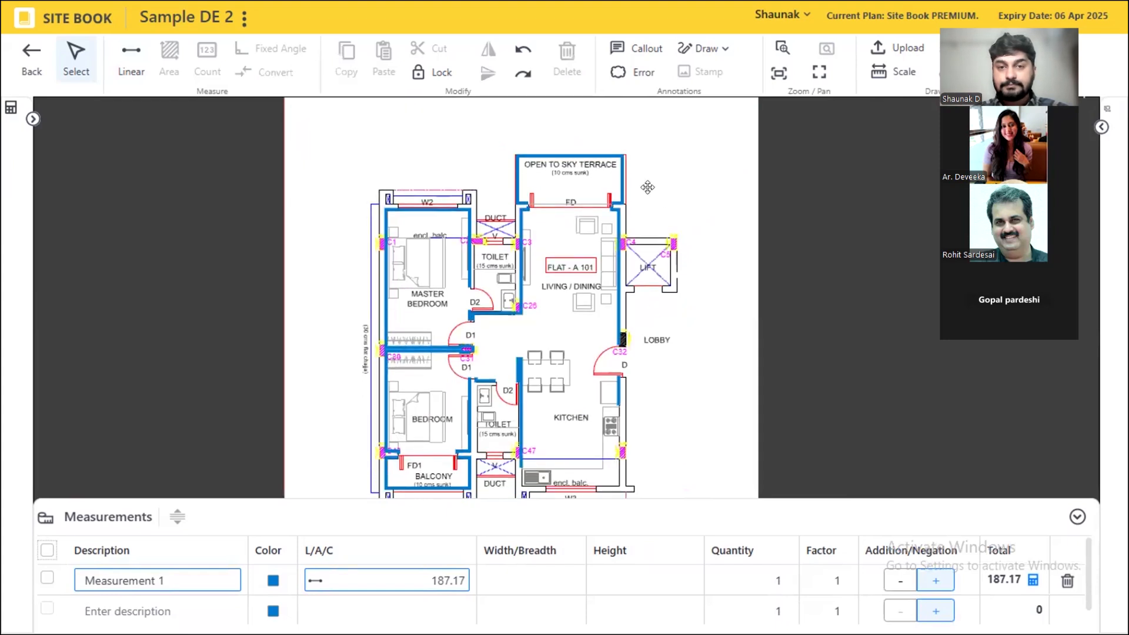
scroll(690, 311, up, 3)
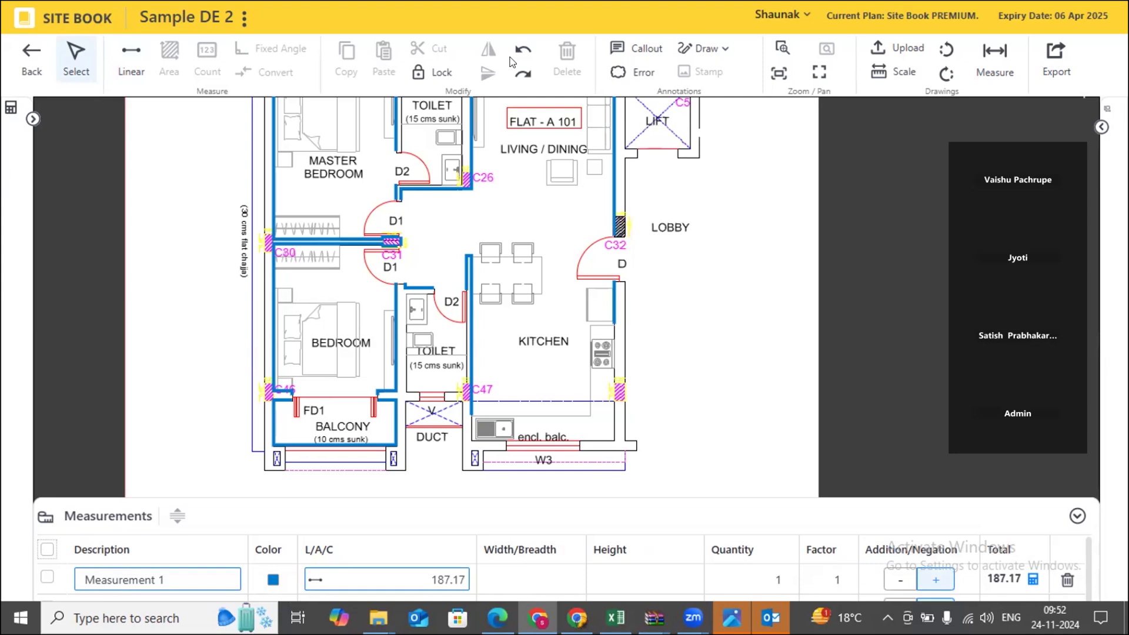
- Try the full-screen drawing view, then restore the normal layout with the 2-D take-offs and Drawings panels collapsed
click(819, 74)
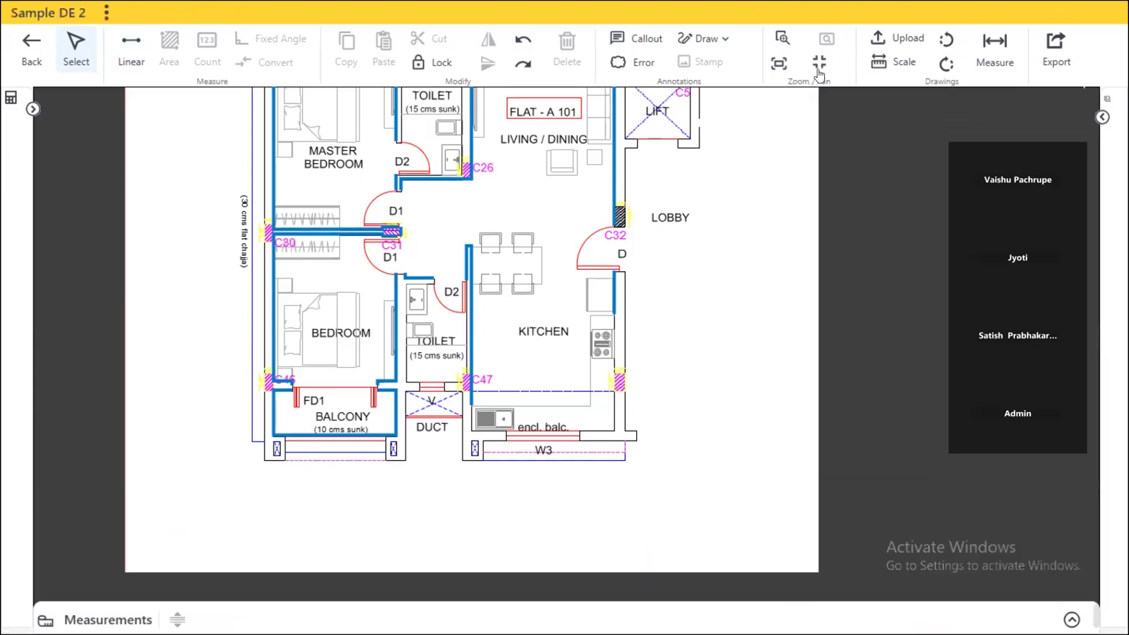
click(818, 68)
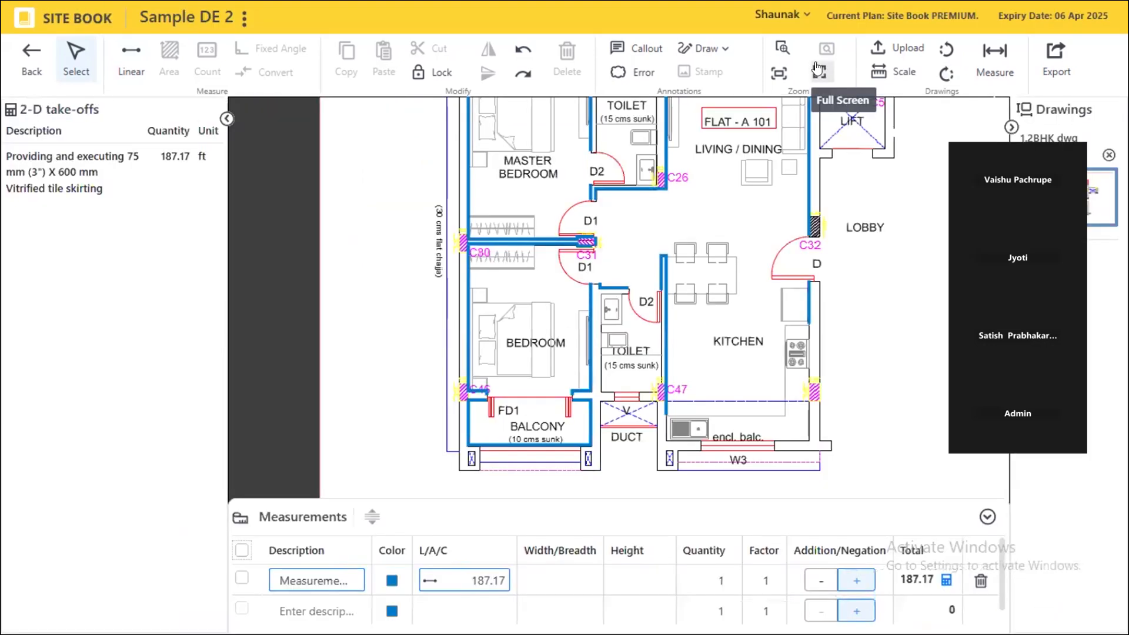
click(1010, 127)
click(224, 119)
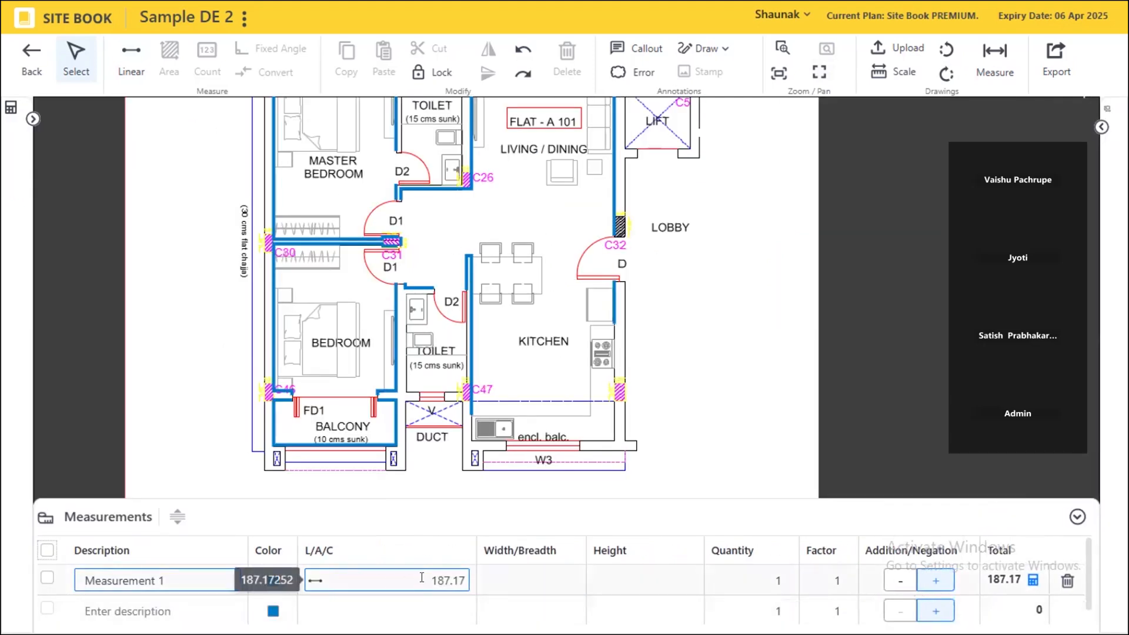
scroll(297, 173, up, 2)
scroll(560, 286, down, 2)
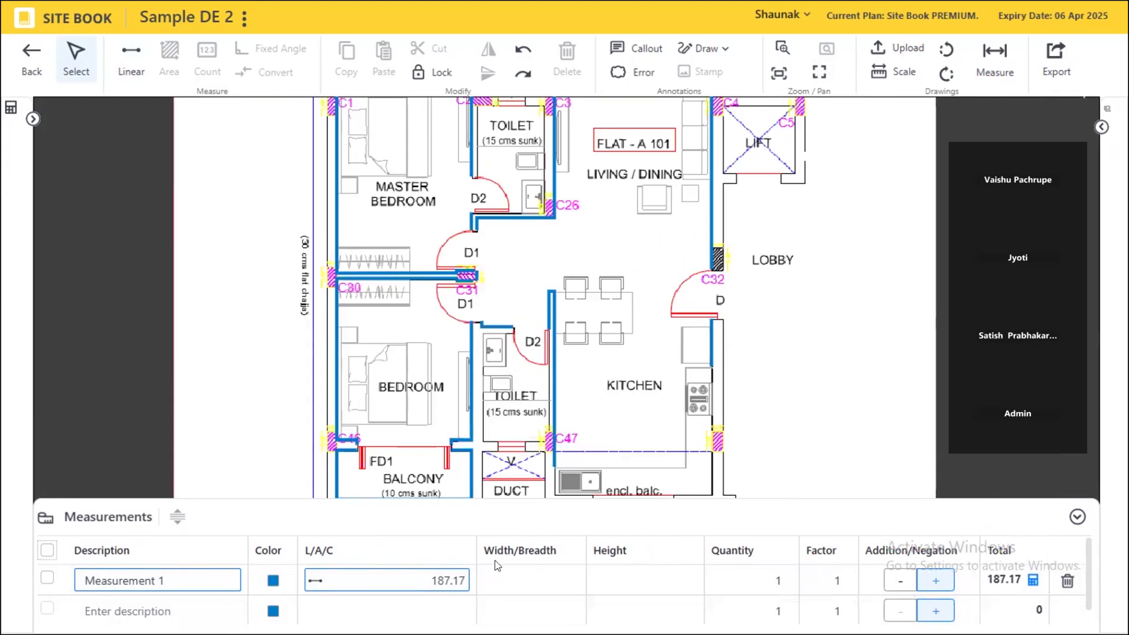
- Exit the browser's full-screen mode to look at its main menu, then return to full screen
right_click(611, 10)
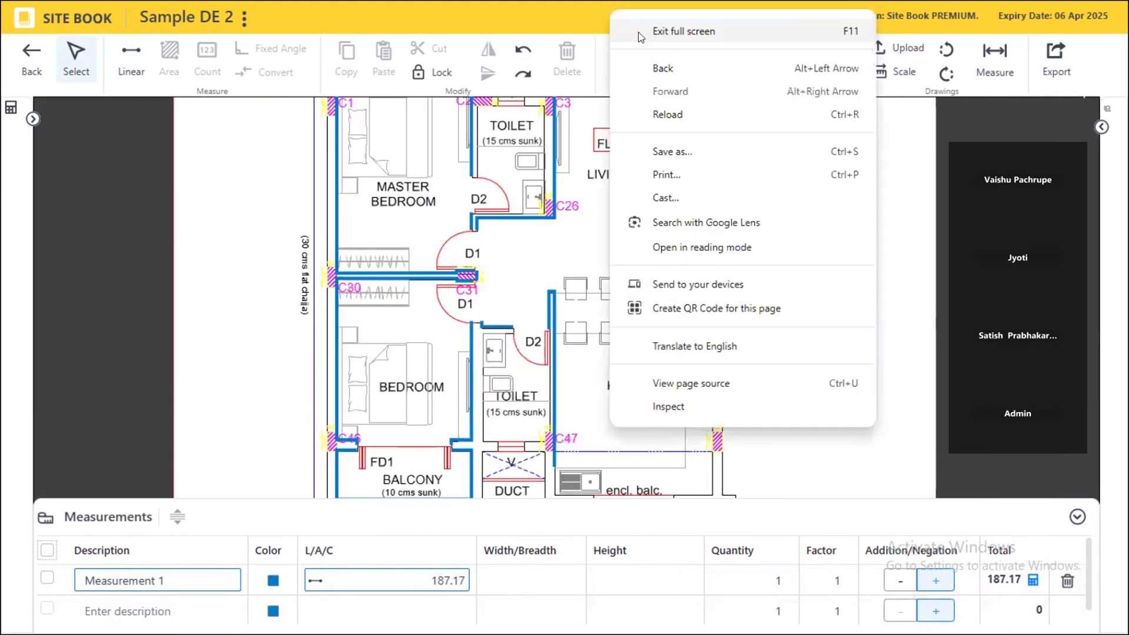
click(641, 29)
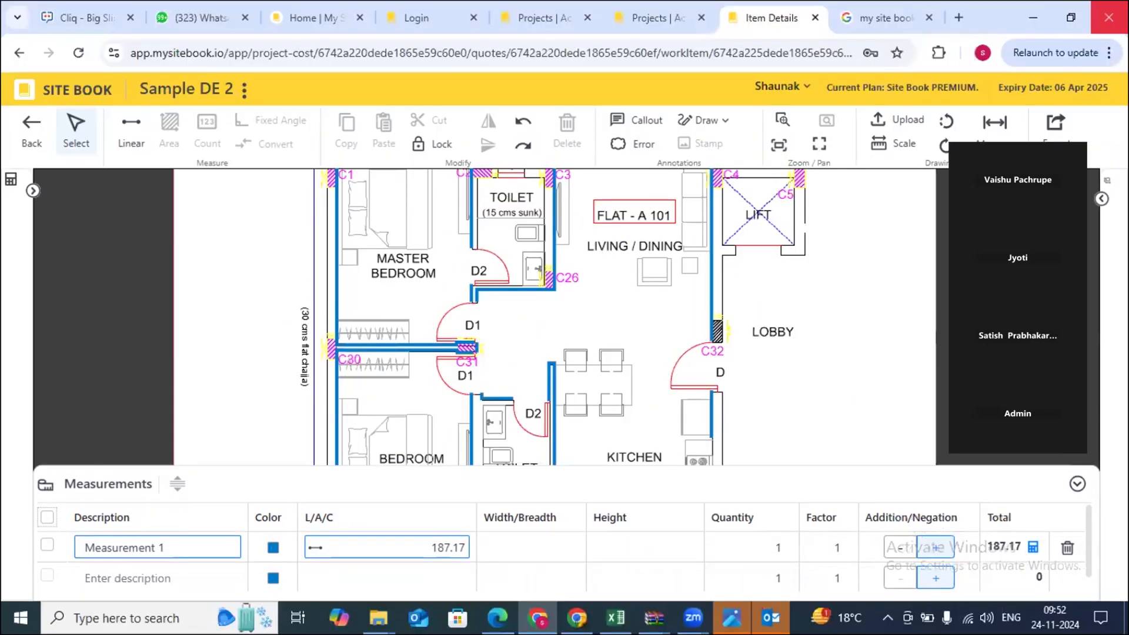
click(1108, 53)
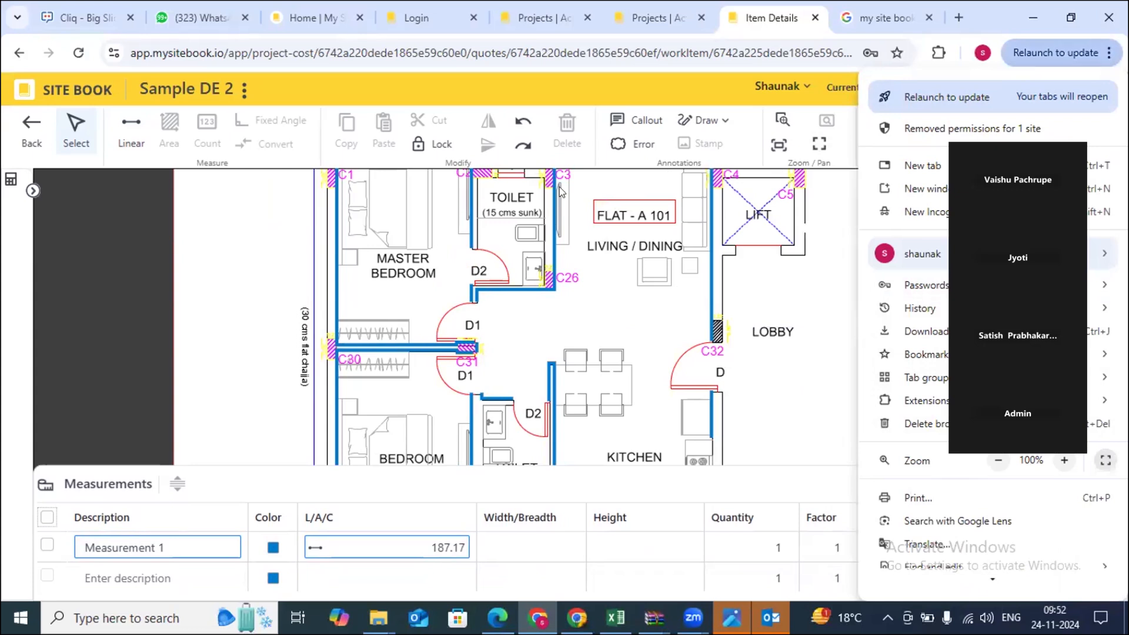
key(F11)
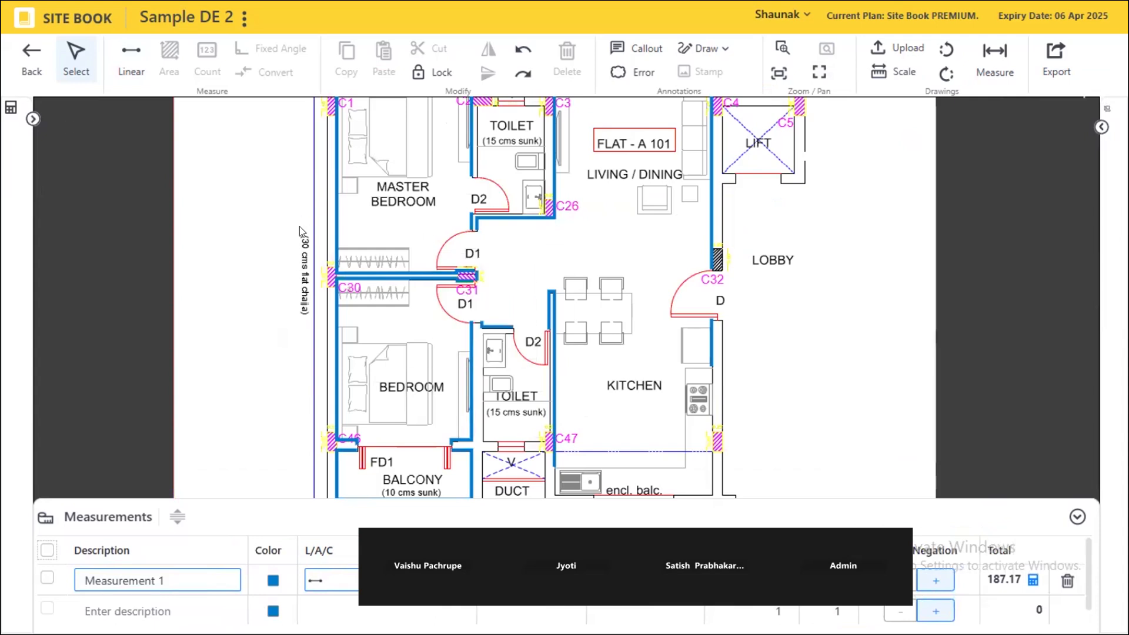
scroll(298, 227, up, 2)
scroll(397, 229, up, 6)
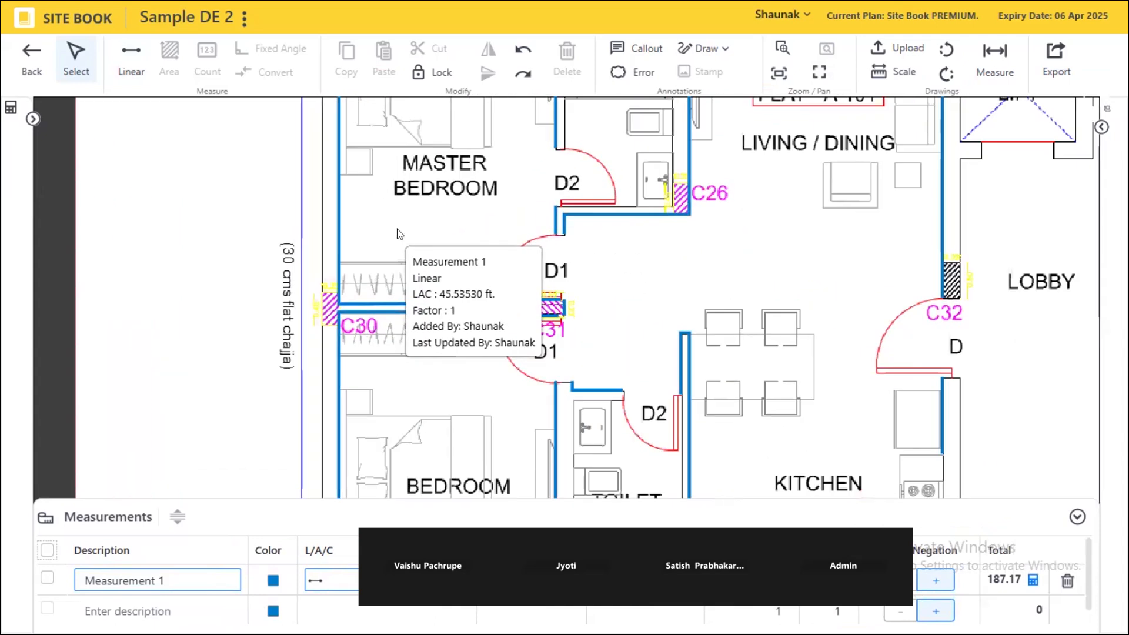
scroll(431, 280, down, 5)
scroll(432, 280, down, 1)
drag(951, 142, 951, 271)
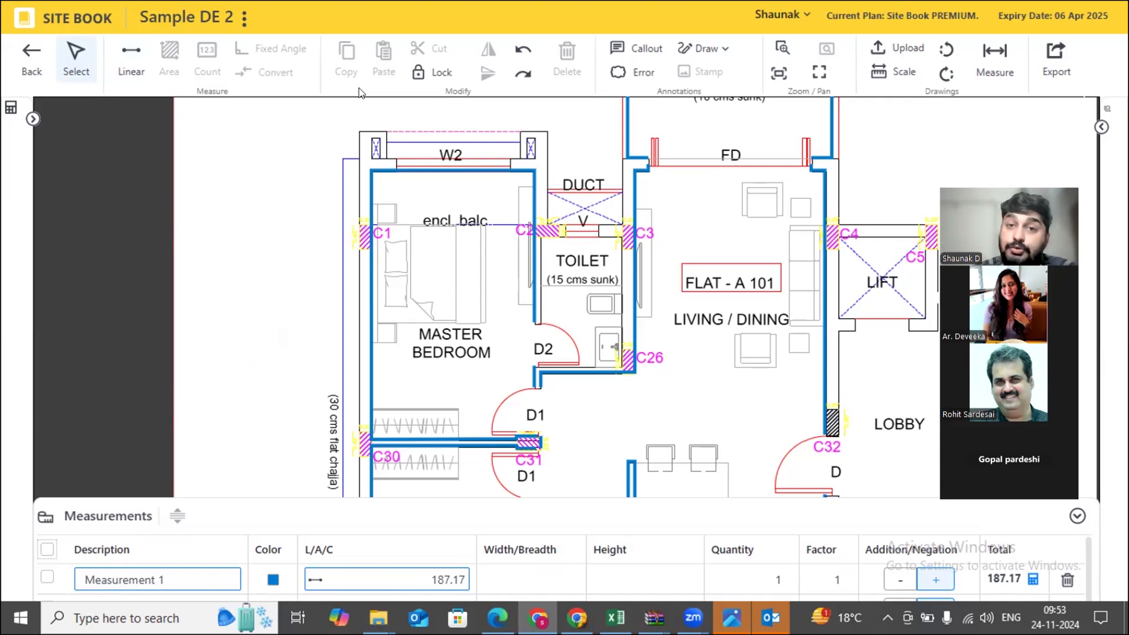
- Delete the existing Measurement 1 with all its linear traces from the floor plan
scroll(285, 133, down, 3)
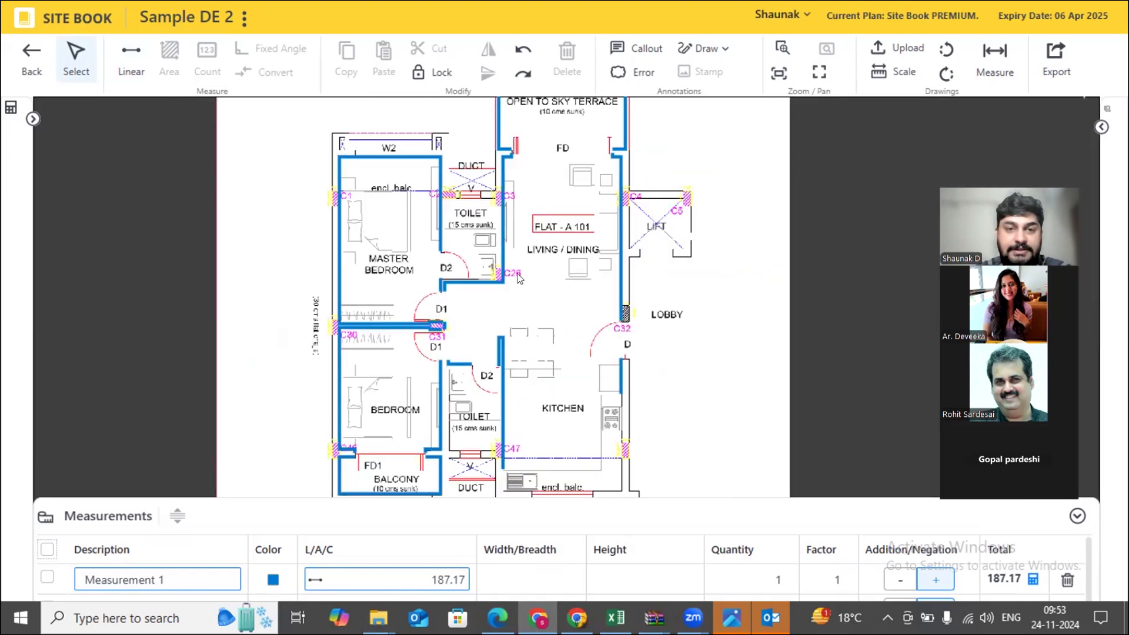
click(47, 578)
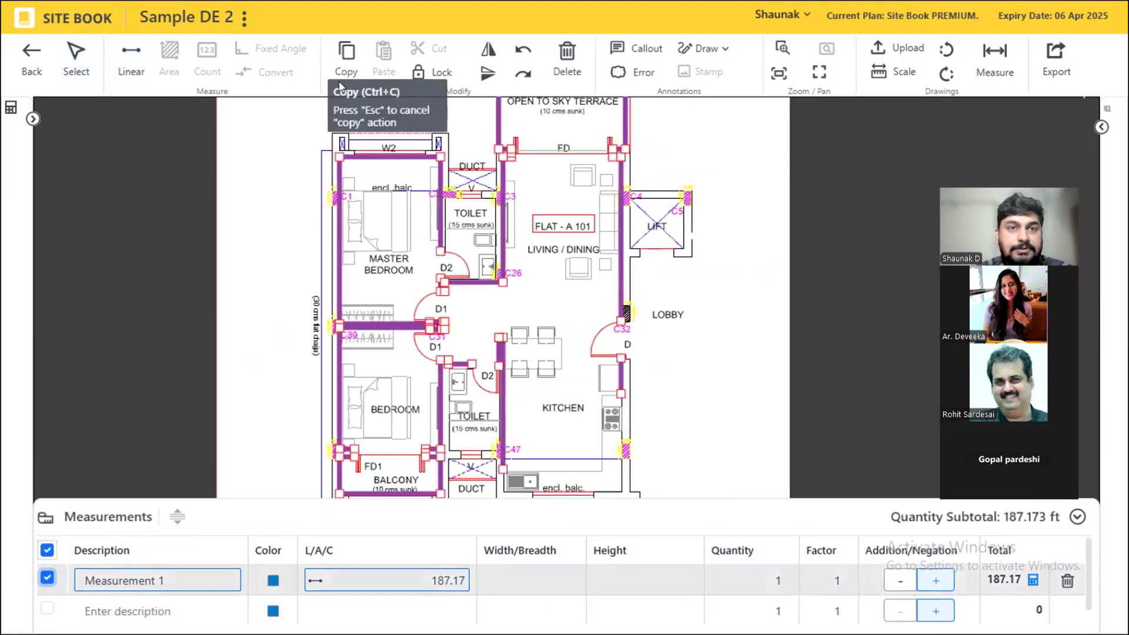
click(565, 65)
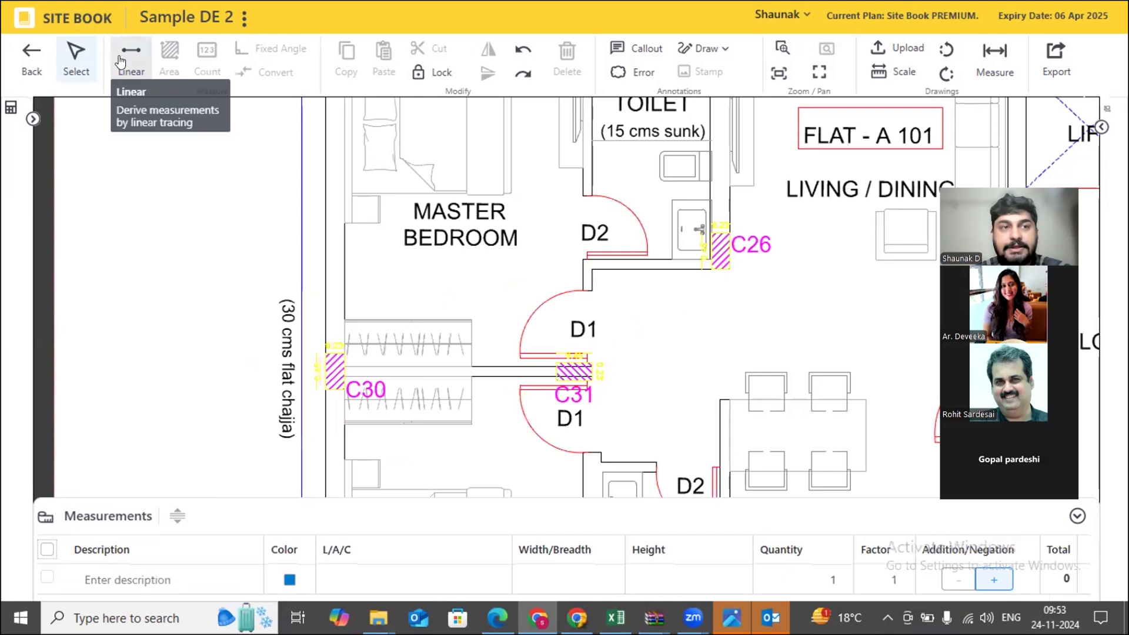
- Return to the quote and open the 2-D take-off of the 75 mm (3") X 600 mm vitrified tile skirting item
click(31, 59)
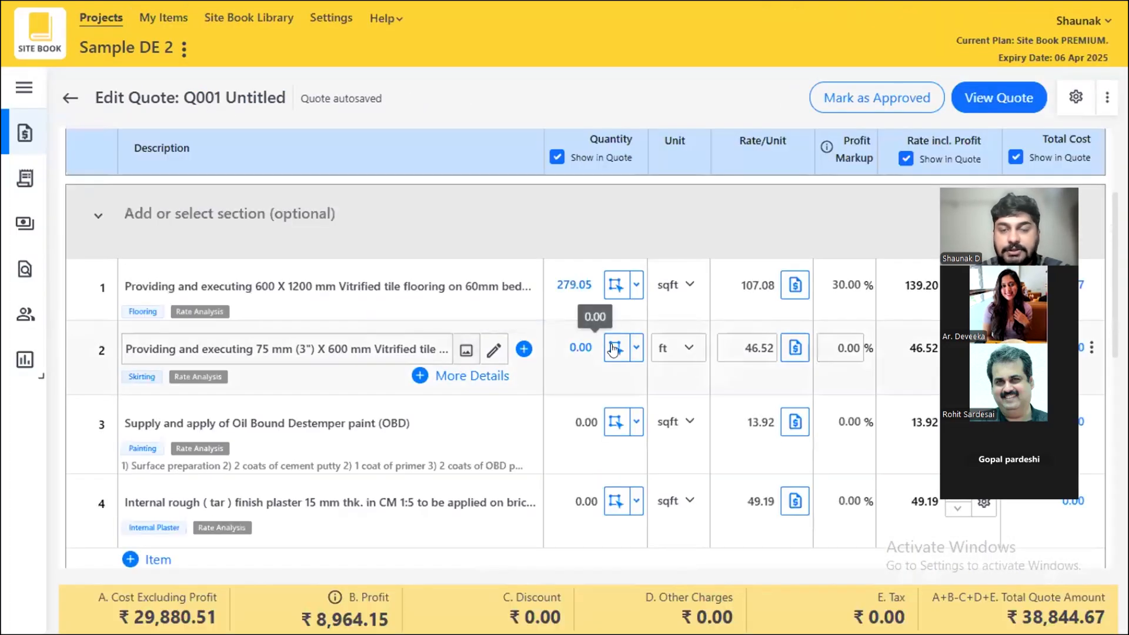
click(615, 350)
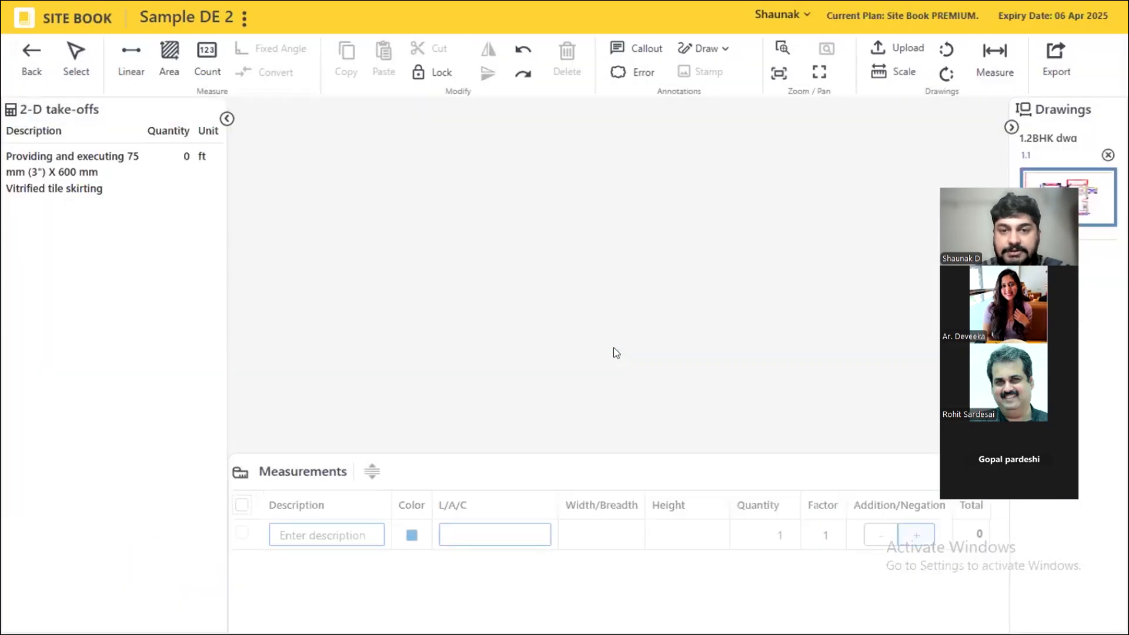
scroll(499, 344, up, 3)
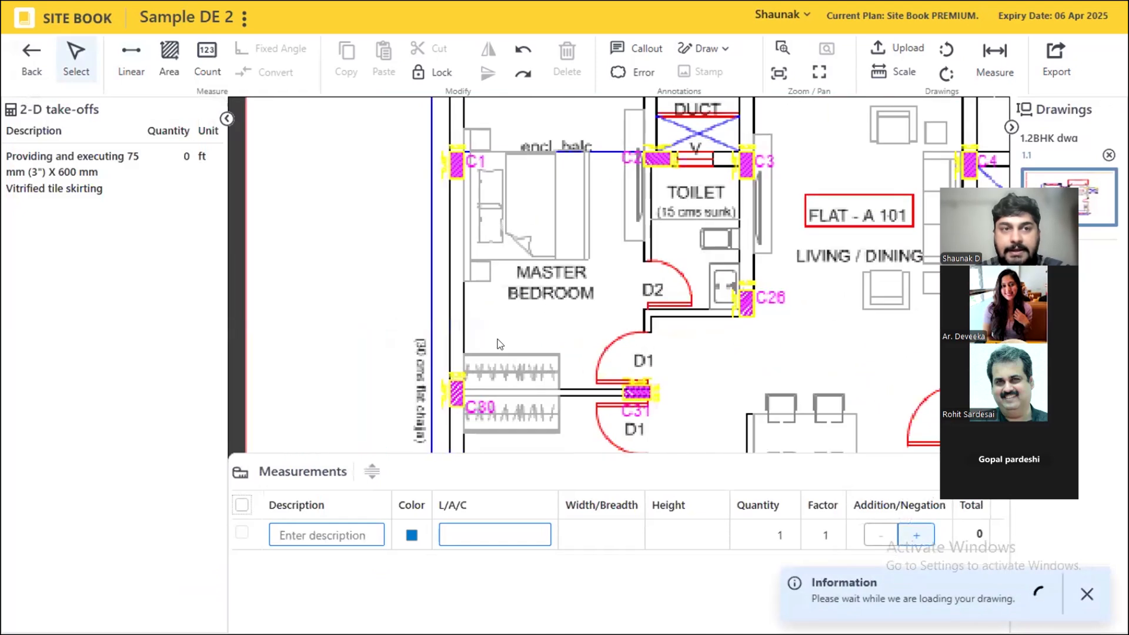
- Start a linear measurement at column C31 and trace the master bedroom wall behind the wardrobe to column C30
click(140, 62)
scroll(668, 452, up, 2)
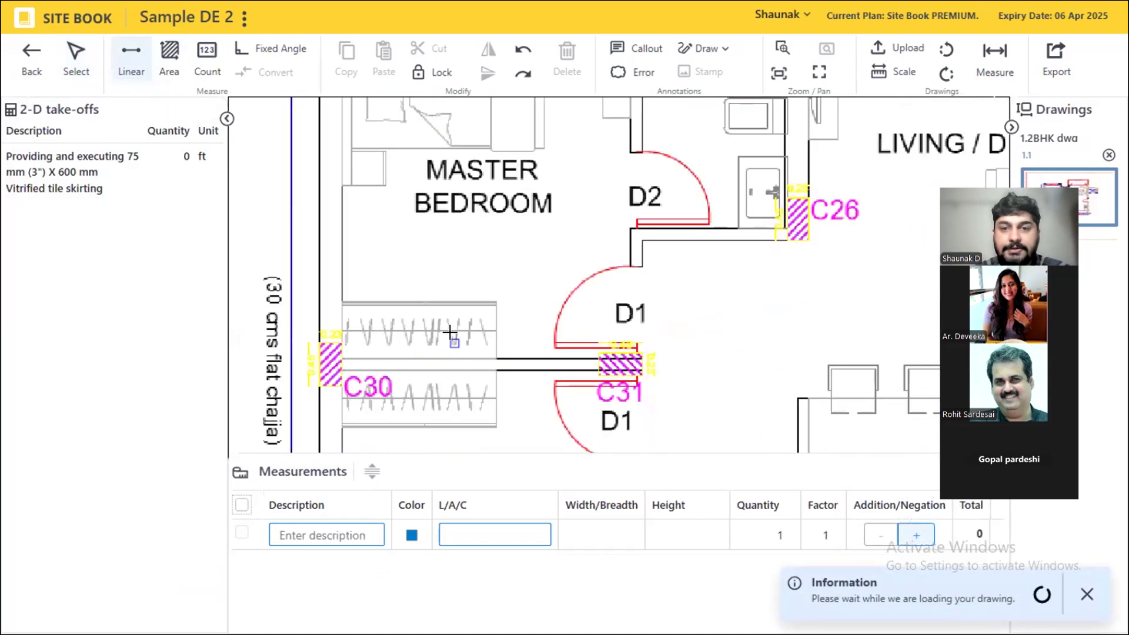
scroll(450, 333, up, 2)
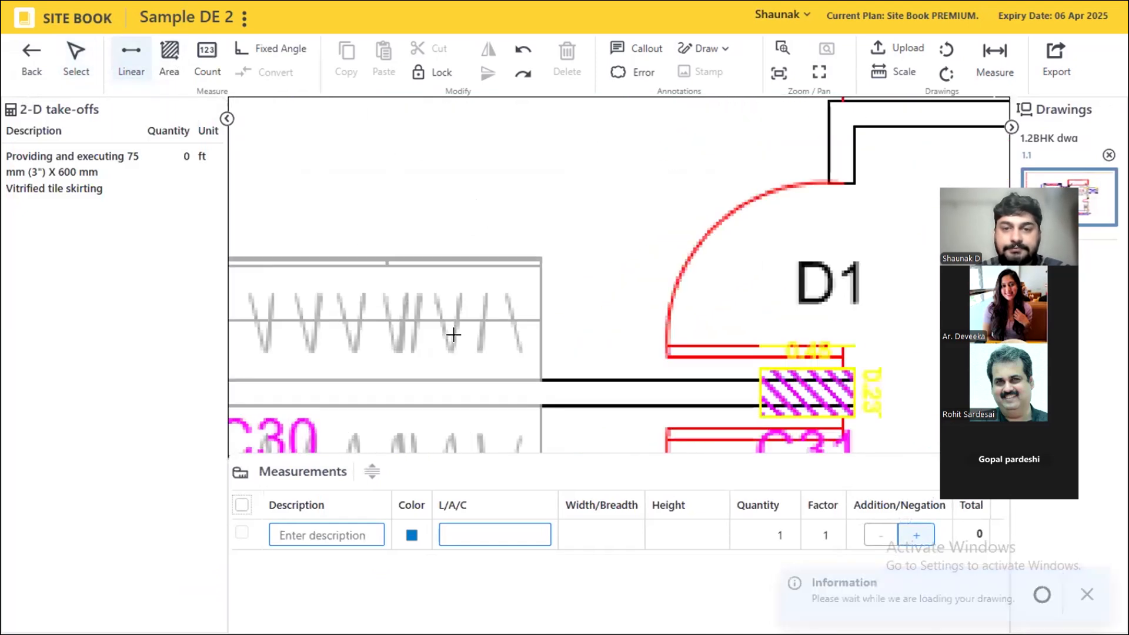
click(848, 366)
click(759, 367)
click(759, 391)
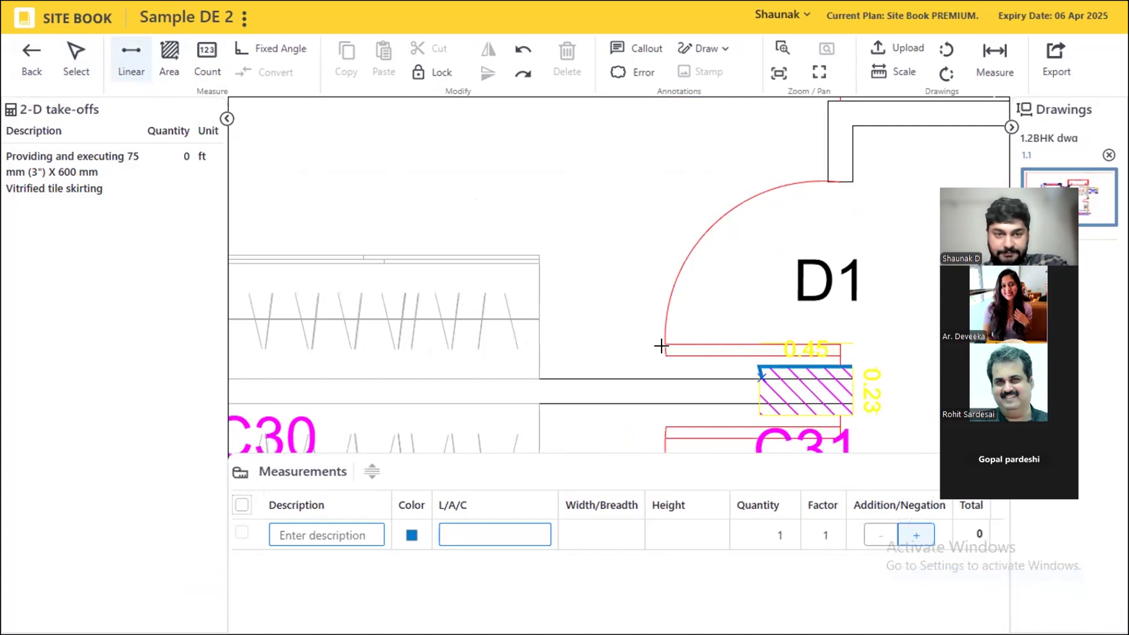
scroll(662, 346, down, 4)
scroll(342, 373, up, 5)
click(355, 360)
scroll(378, 379, down, 8)
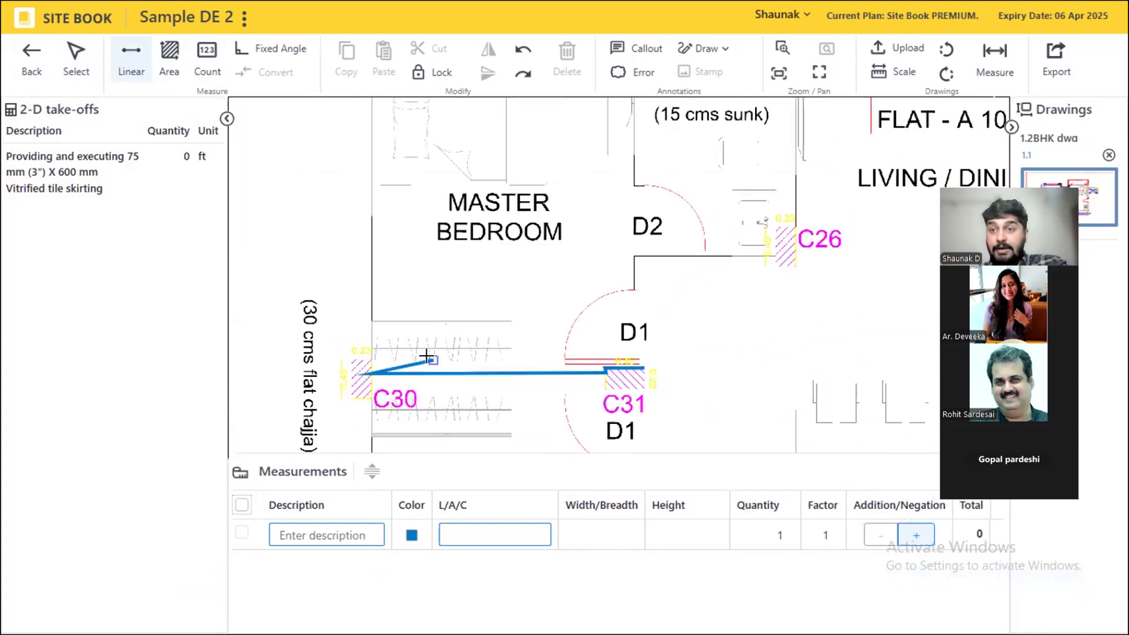
- Turn on Fixed Angle, trace the master bedroom walls past C1, window W2 and C2, and end the line at door D2
click(272, 49)
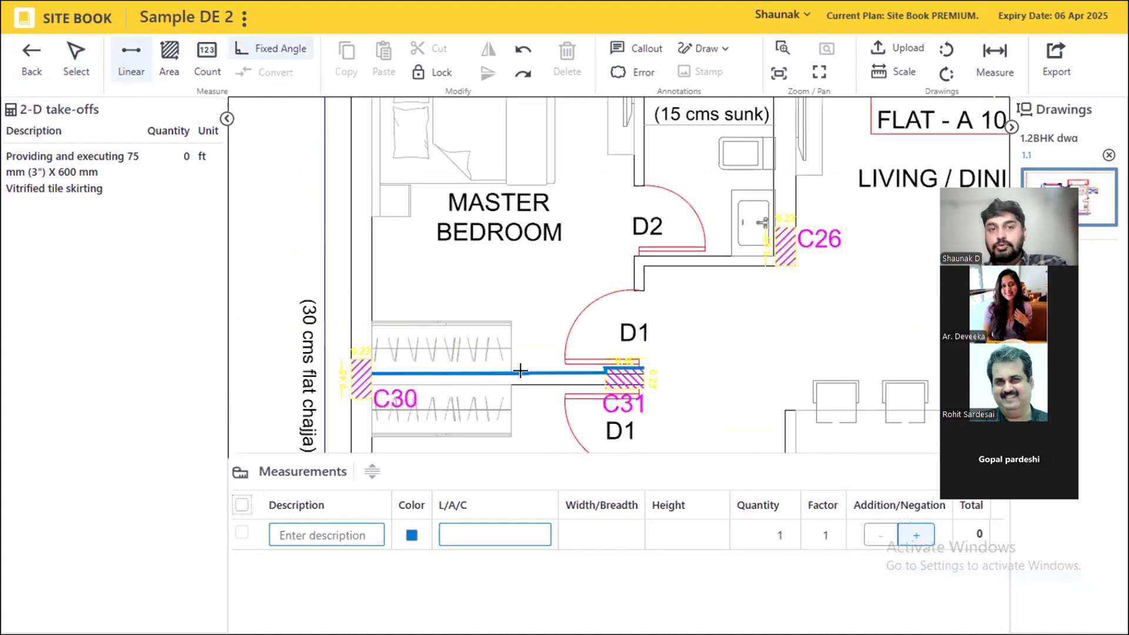
scroll(521, 371, down, 4)
scroll(472, 176, up, 5)
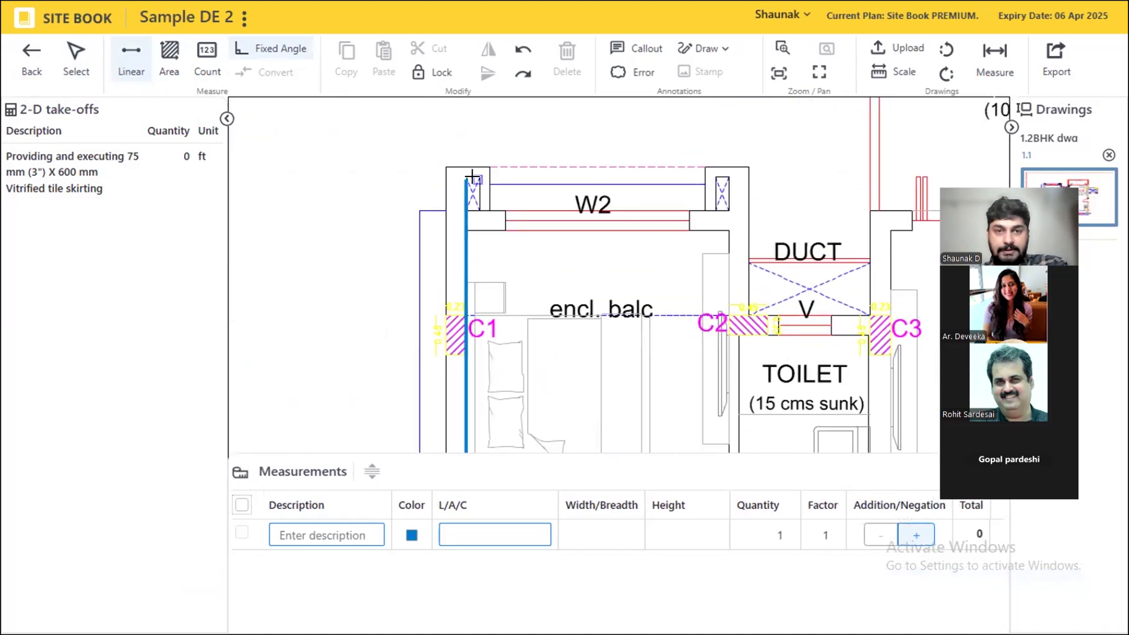
click(467, 229)
scroll(447, 234, down, 2)
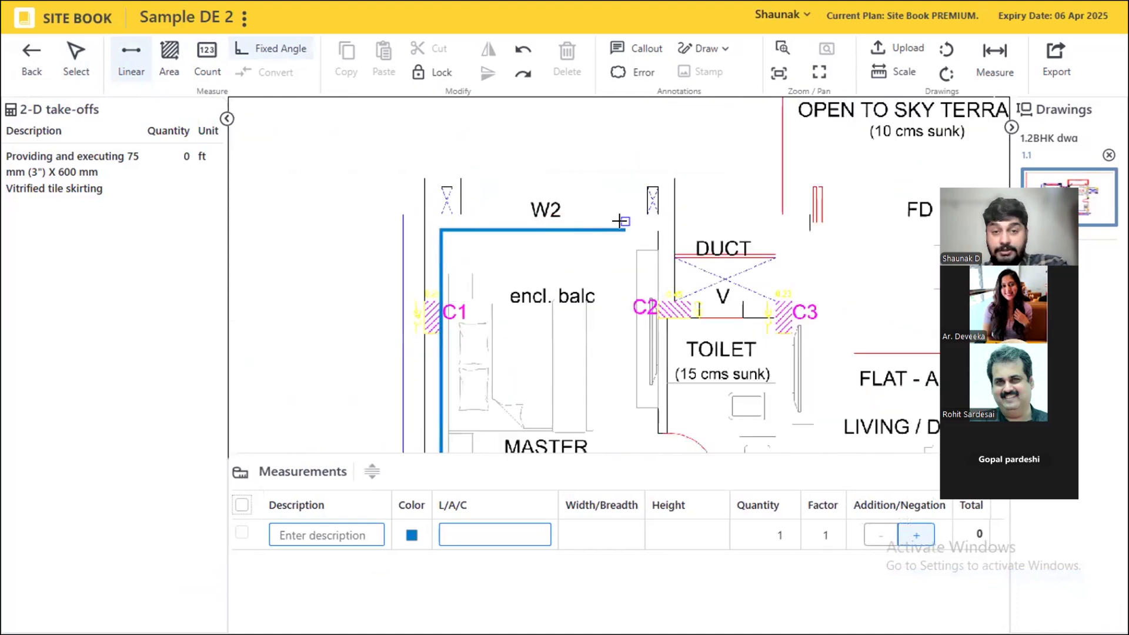
click(657, 230)
scroll(609, 168, down, 3)
scroll(596, 362, up, 5)
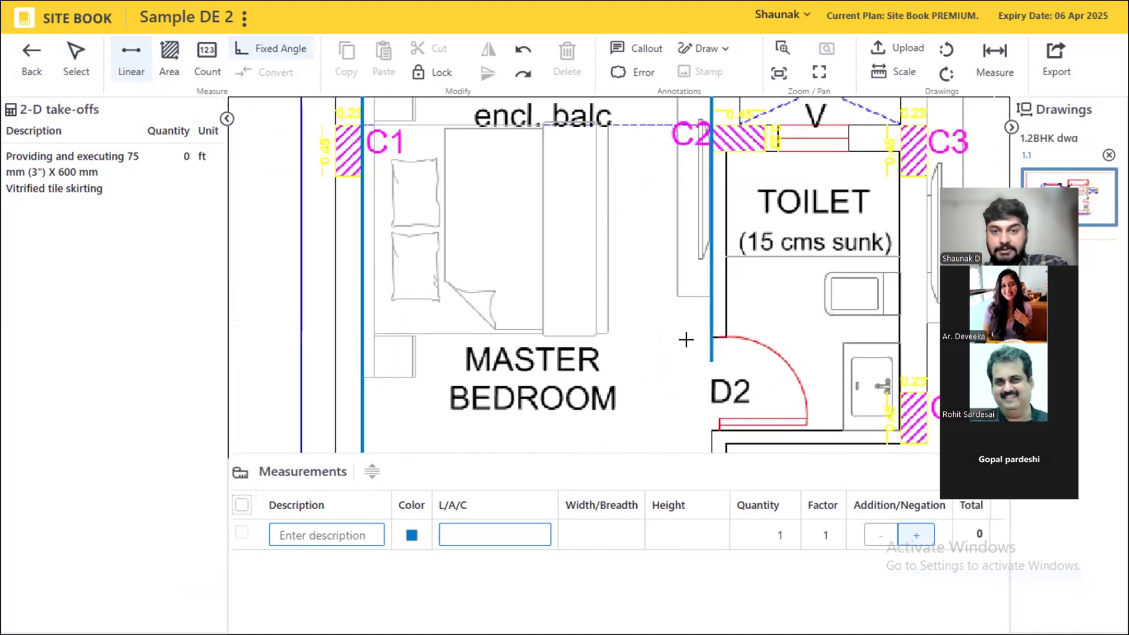
click(712, 336)
key(Escape)
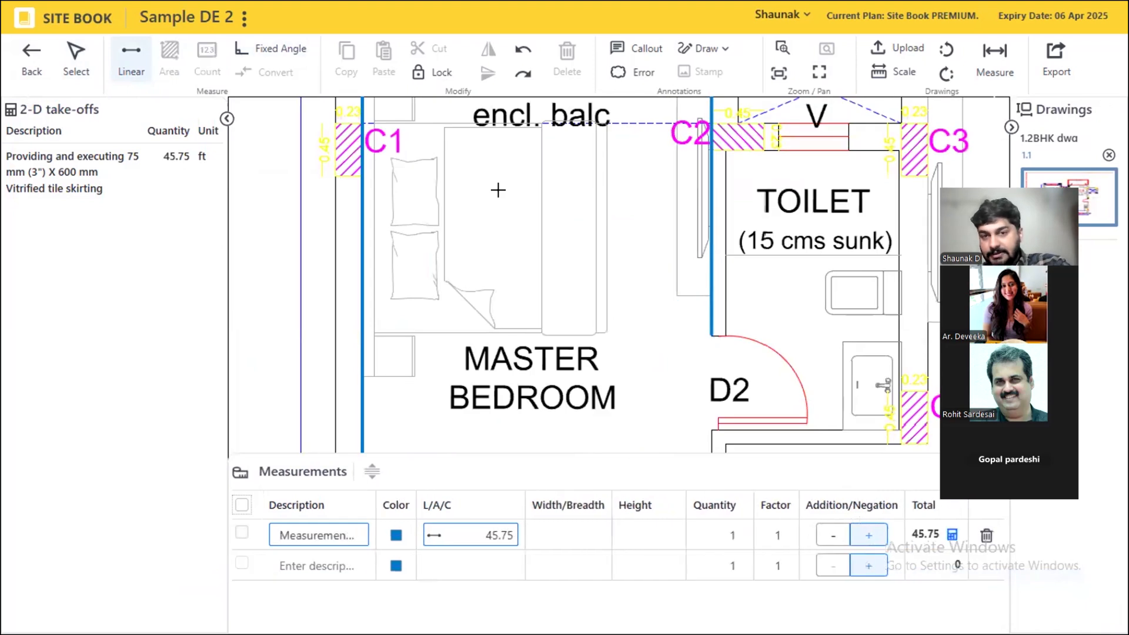
- Trace the short master bedroom wall segment between doors D2 and D1 as a separate line
scroll(498, 189, down, 2)
scroll(604, 294, up, 4)
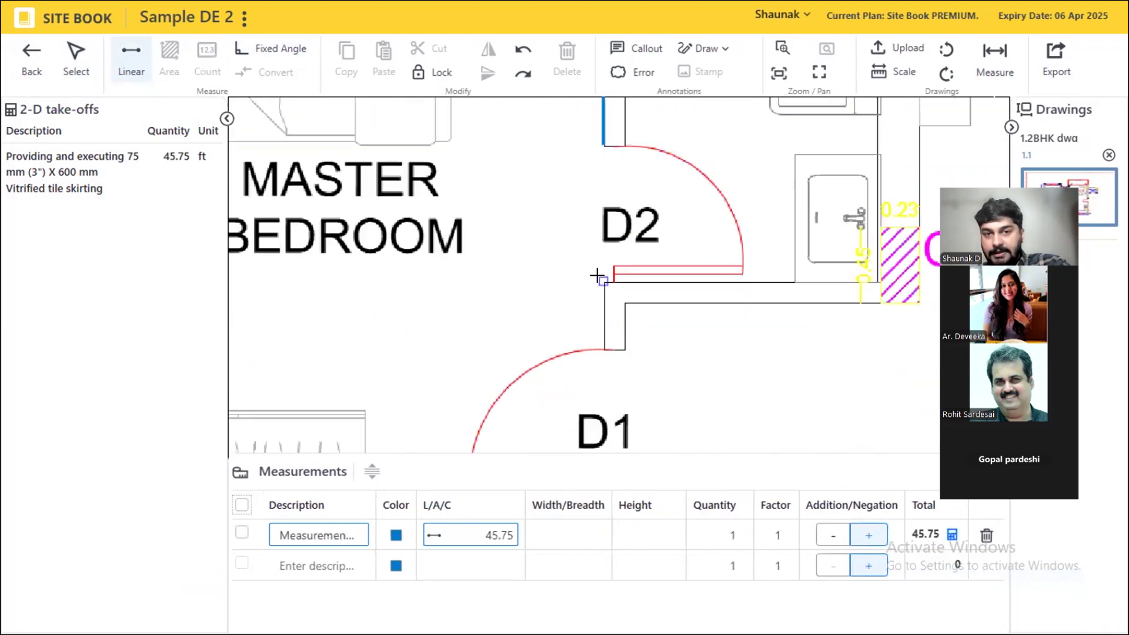
click(597, 277)
click(599, 347)
key(Escape)
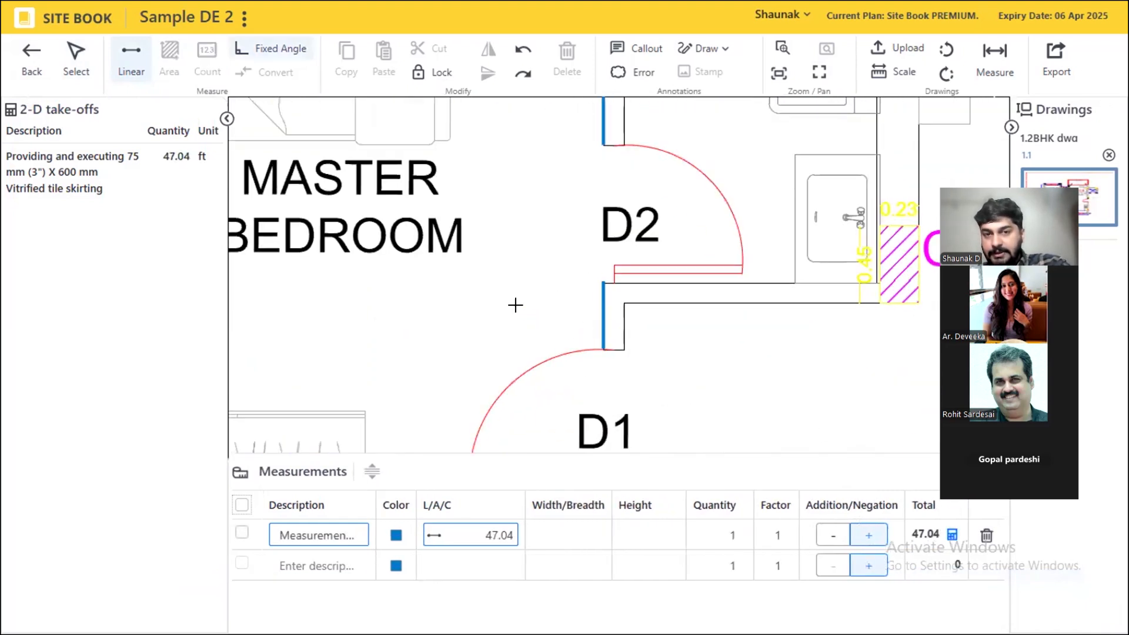
- Trace the wall from the living side of door D1 to column C26, then past C3 to the near edge of opening FD
scroll(515, 305, down, 2)
scroll(553, 295, up, 4)
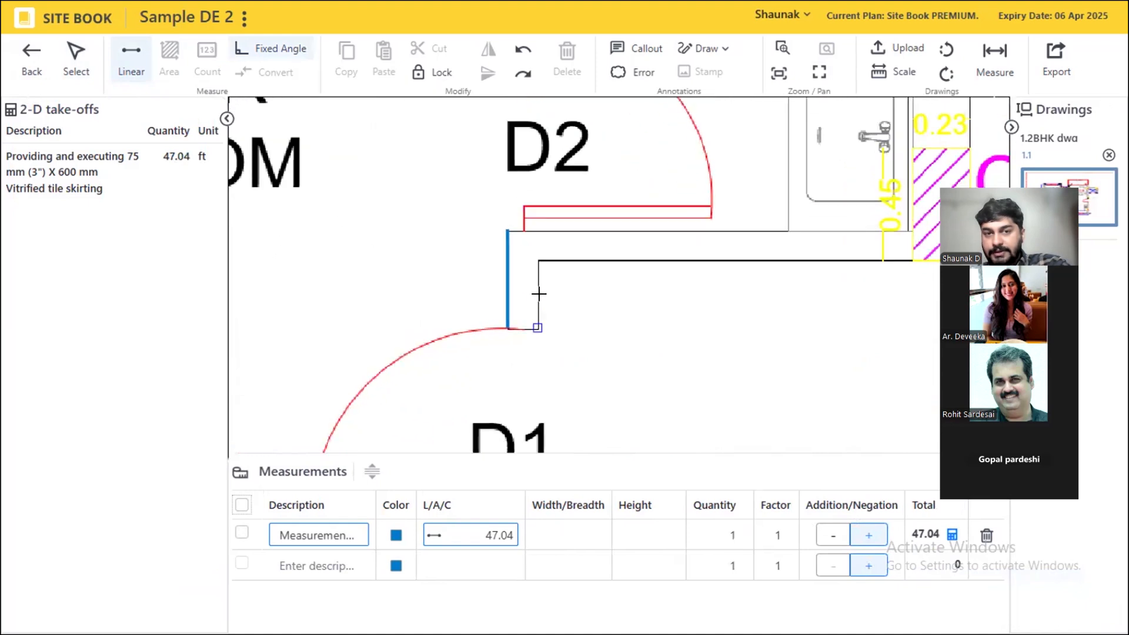
click(537, 257)
scroll(267, 244, down, 2)
click(700, 257)
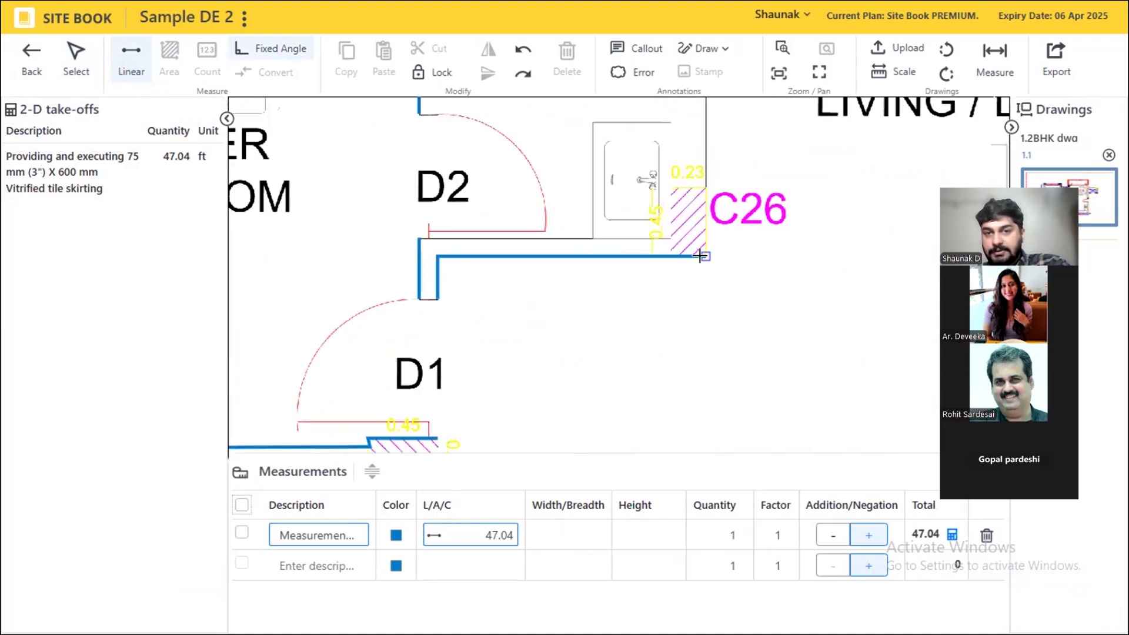
scroll(406, 333, down, 5)
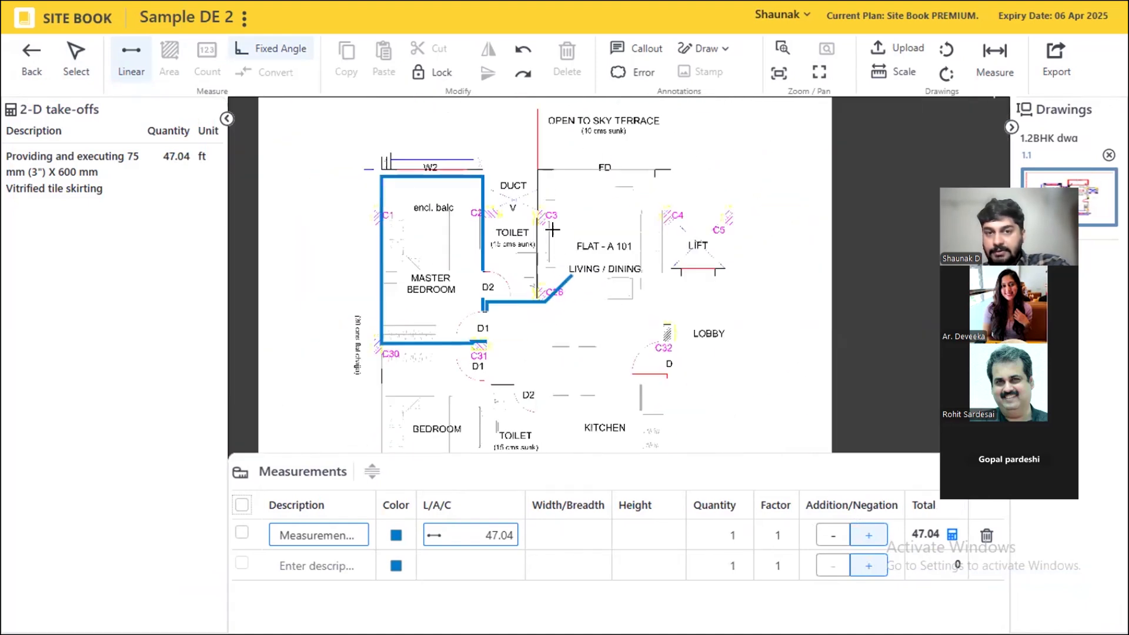
scroll(547, 179, up, 4)
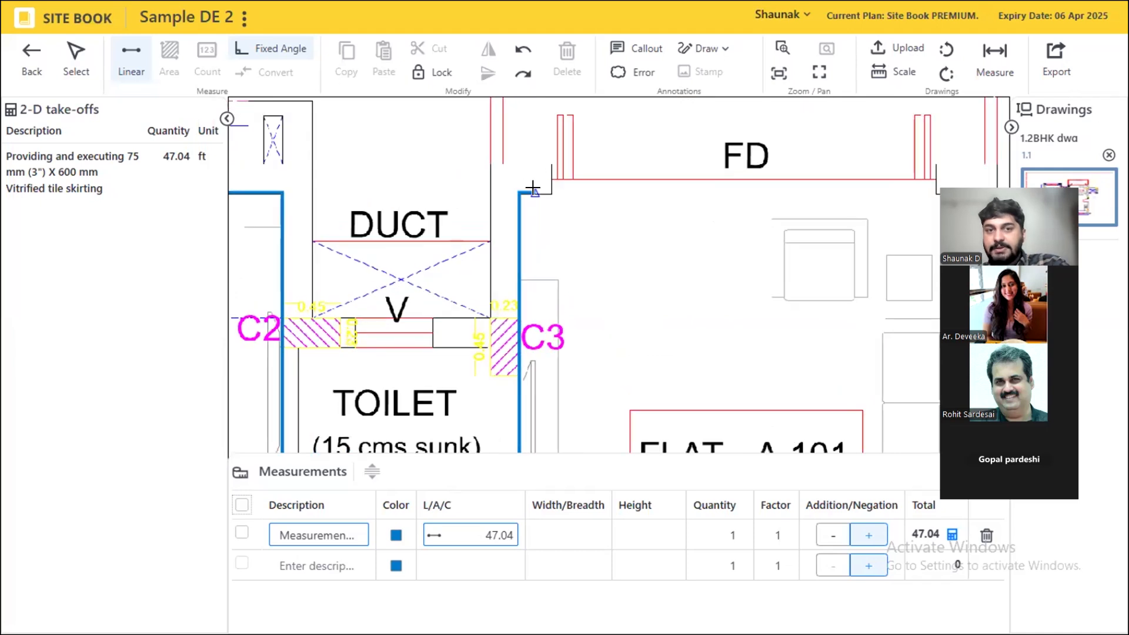
click(463, 171)
scroll(358, 171, down, 2)
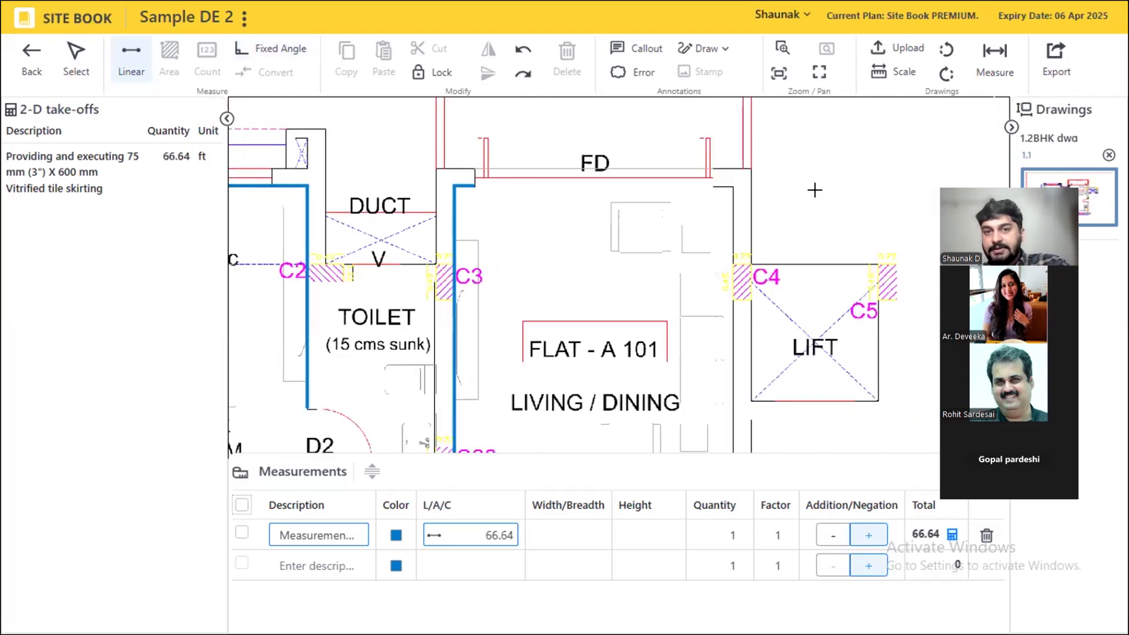
- Trace the living room wall from the other edge of opening FD past column C4 to the entrance door at C32
scroll(816, 190, up, 3)
click(572, 166)
click(622, 167)
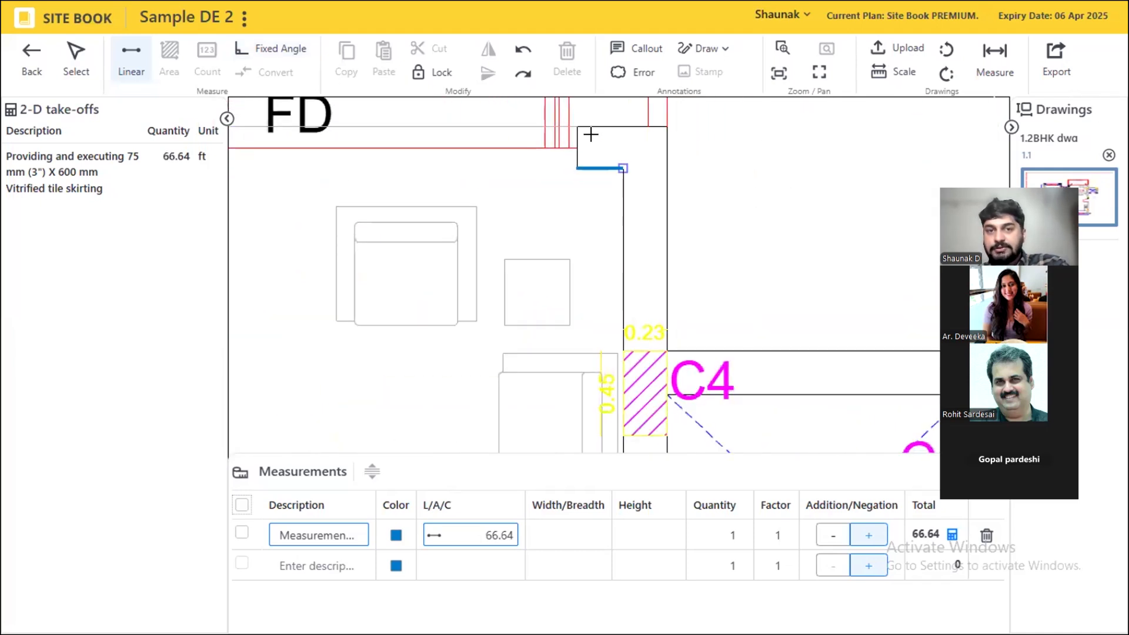
scroll(588, 129, down, 5)
scroll(581, 301, up, 2)
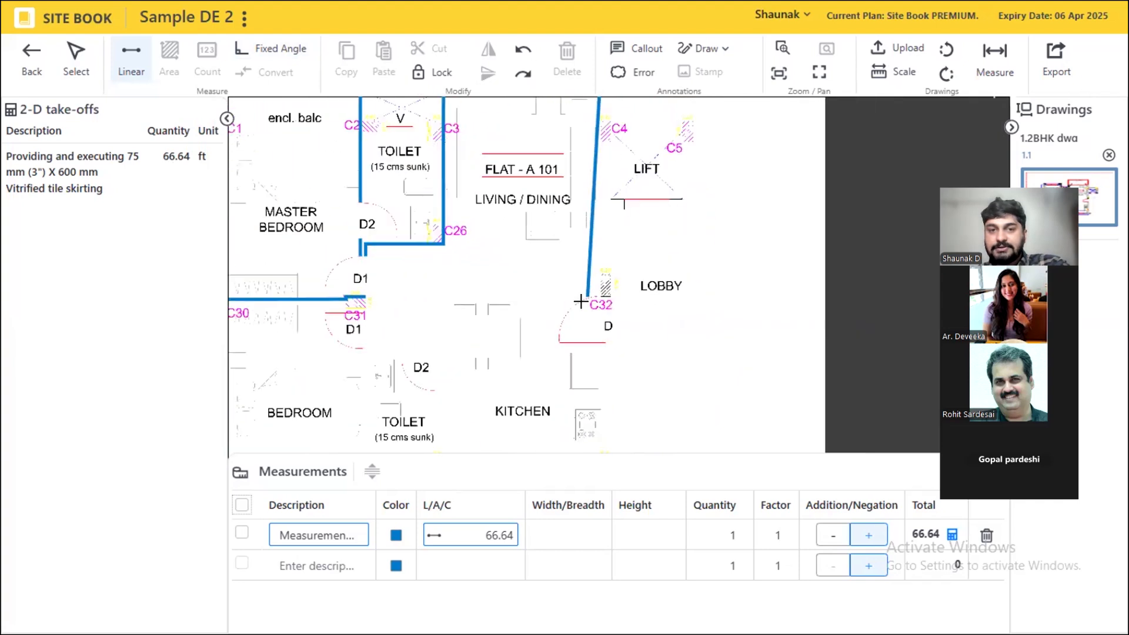
scroll(582, 300, up, 3)
click(611, 266)
scroll(565, 150, down, 1)
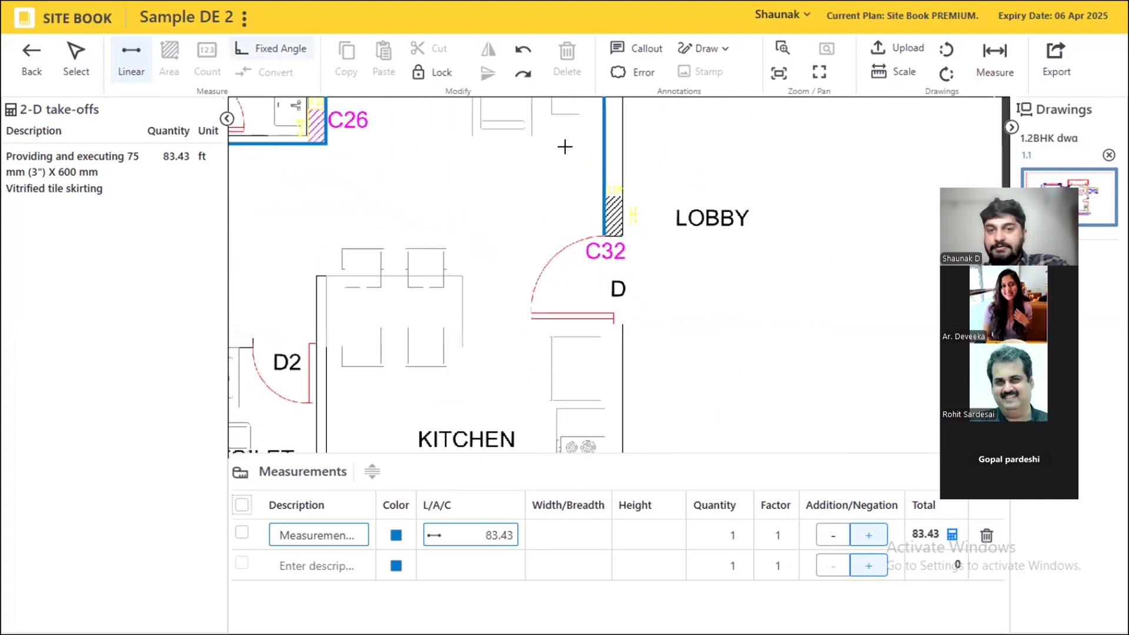
- Trace the kitchen wall from the entrance door D to the start of the counter beside the stove
scroll(565, 147, down, 3)
scroll(580, 298, up, 3)
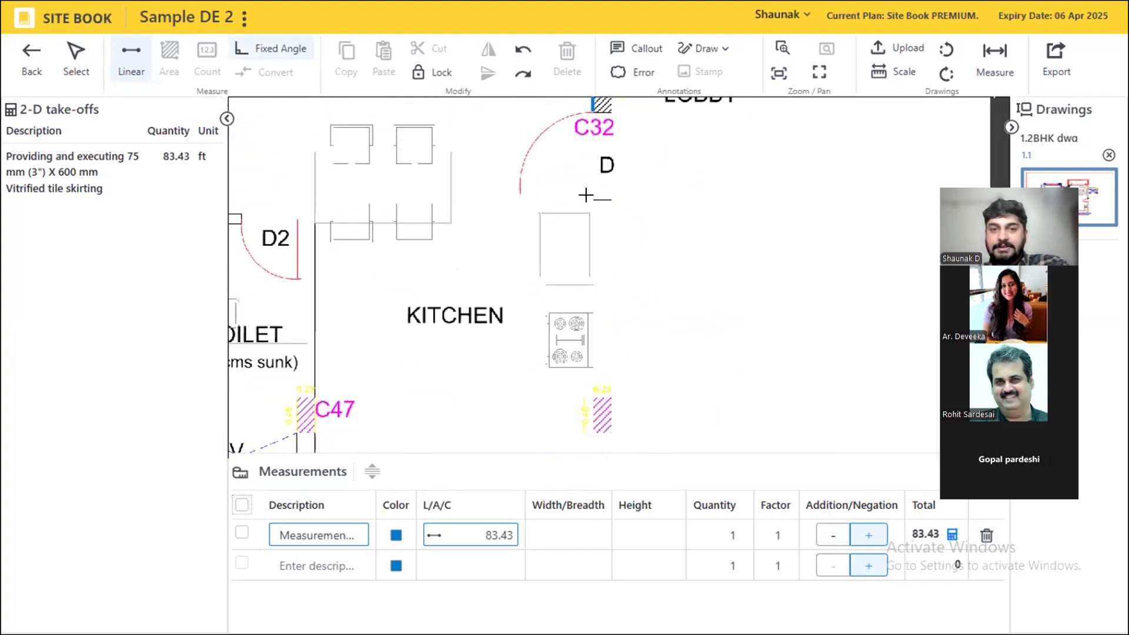
scroll(583, 435, down, 3)
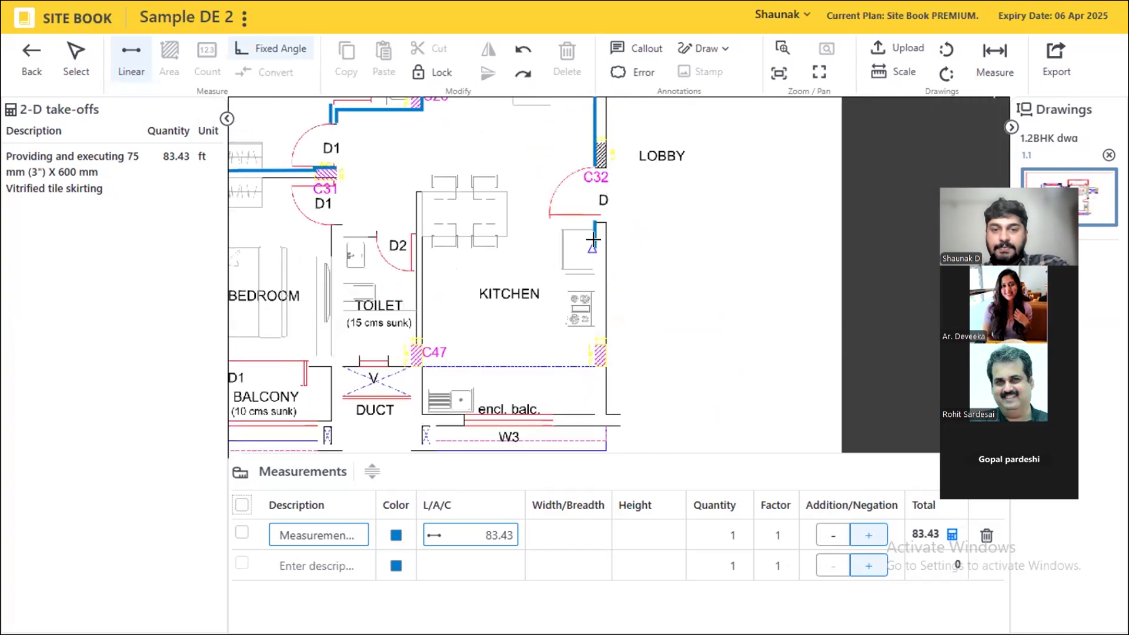
scroll(600, 258, up, 4)
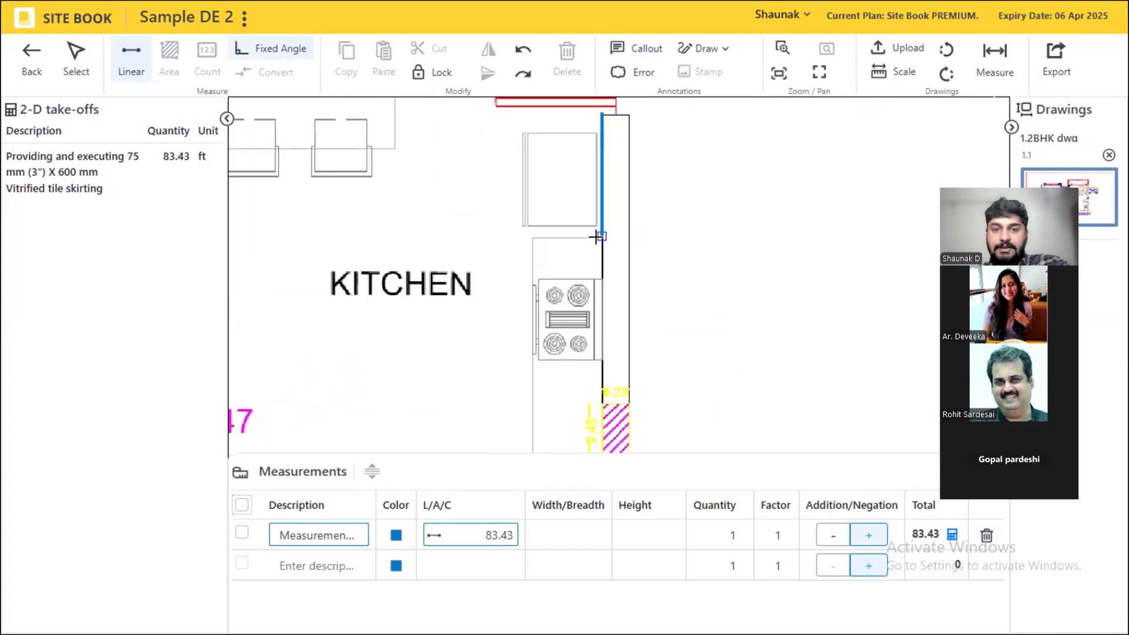
click(602, 236)
double_click(605, 238)
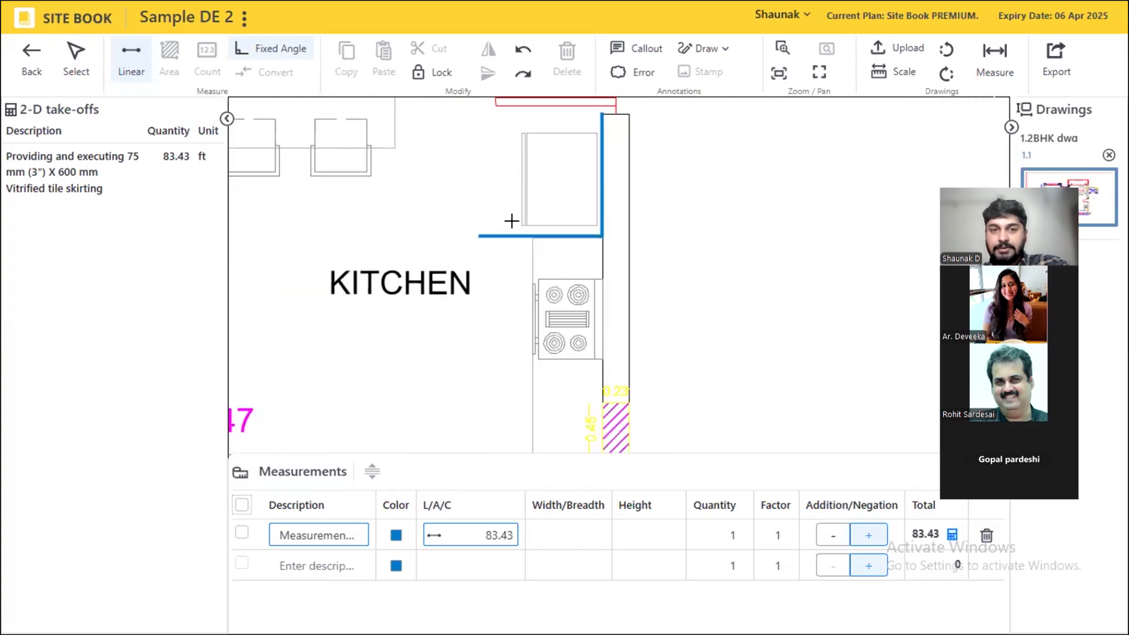
- Trace the kitchen wall from the sink counter edge past column C47 to its free end and around to toilet door D2
scroll(512, 219, down, 3)
scroll(462, 151, up, 3)
scroll(563, 163, down, 3)
scroll(513, 347, up, 4)
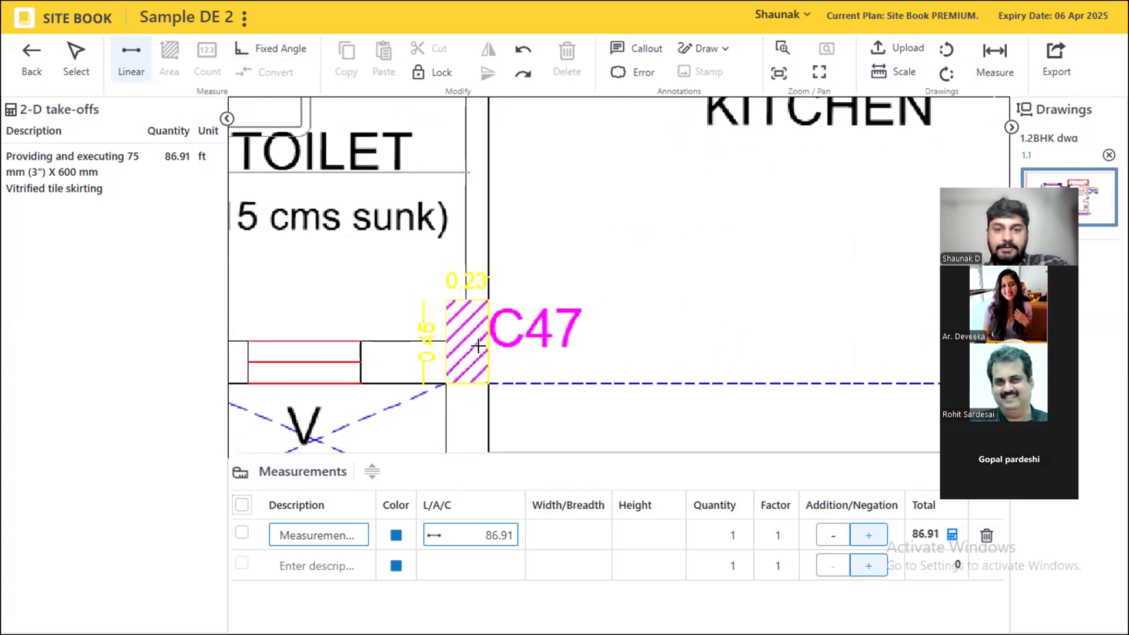
scroll(506, 331, down, 3)
click(492, 372)
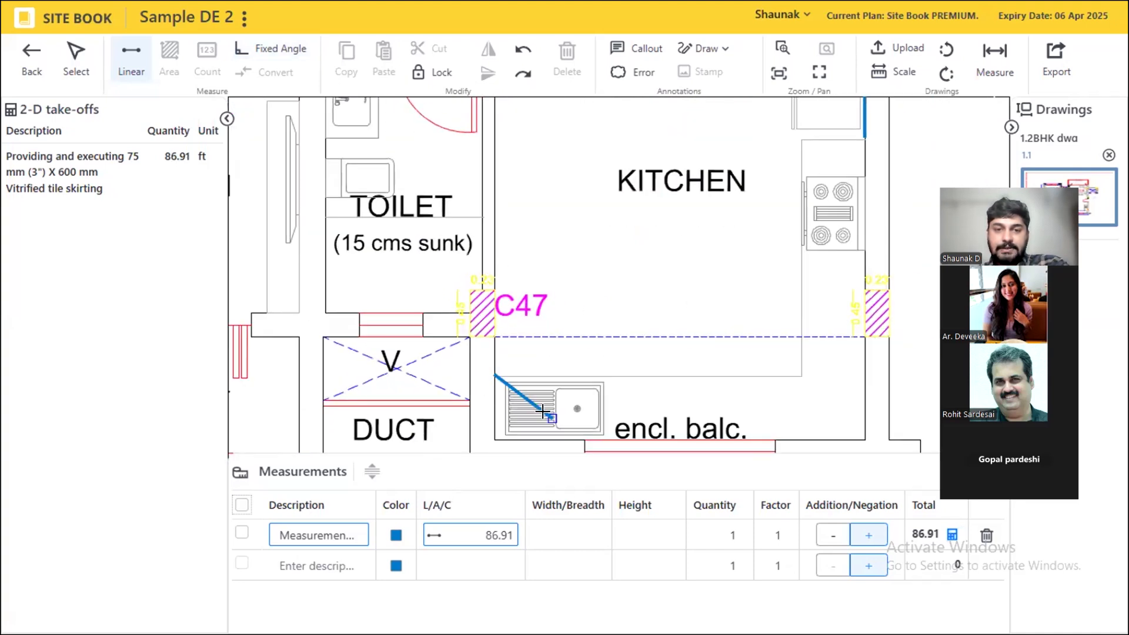
scroll(550, 429, down, 4)
scroll(503, 272, up, 2)
scroll(503, 272, up, 2)
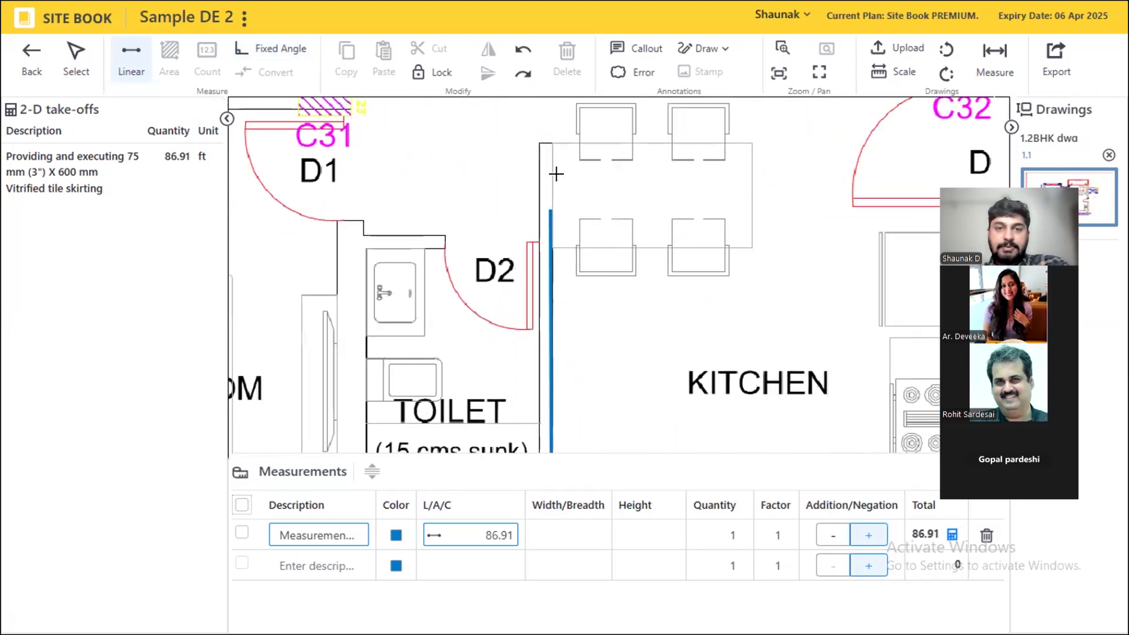
click(551, 143)
click(537, 240)
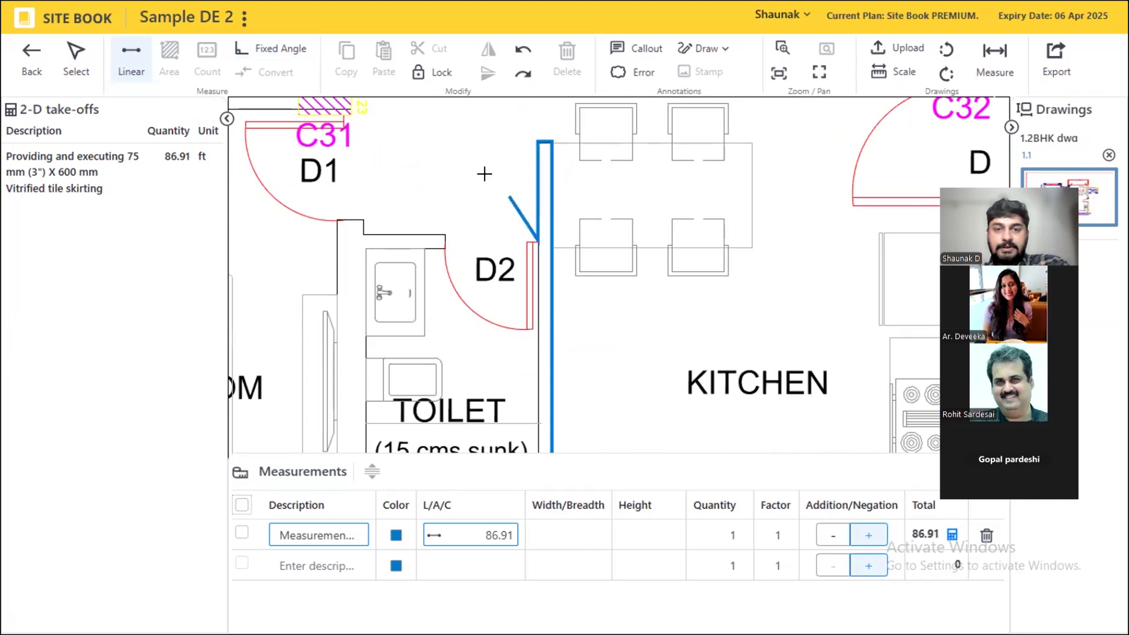
key(Escape)
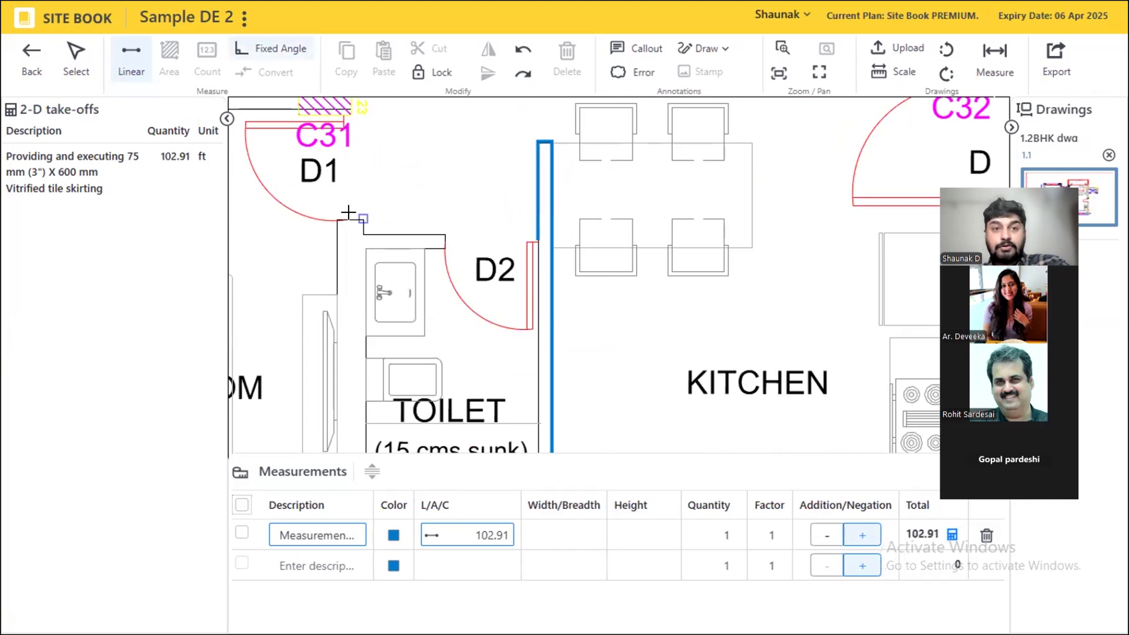
- Trace the stepped wall outside the toilet from the corner near bedroom door D1 to the near edge of door D2
click(363, 219)
click(363, 233)
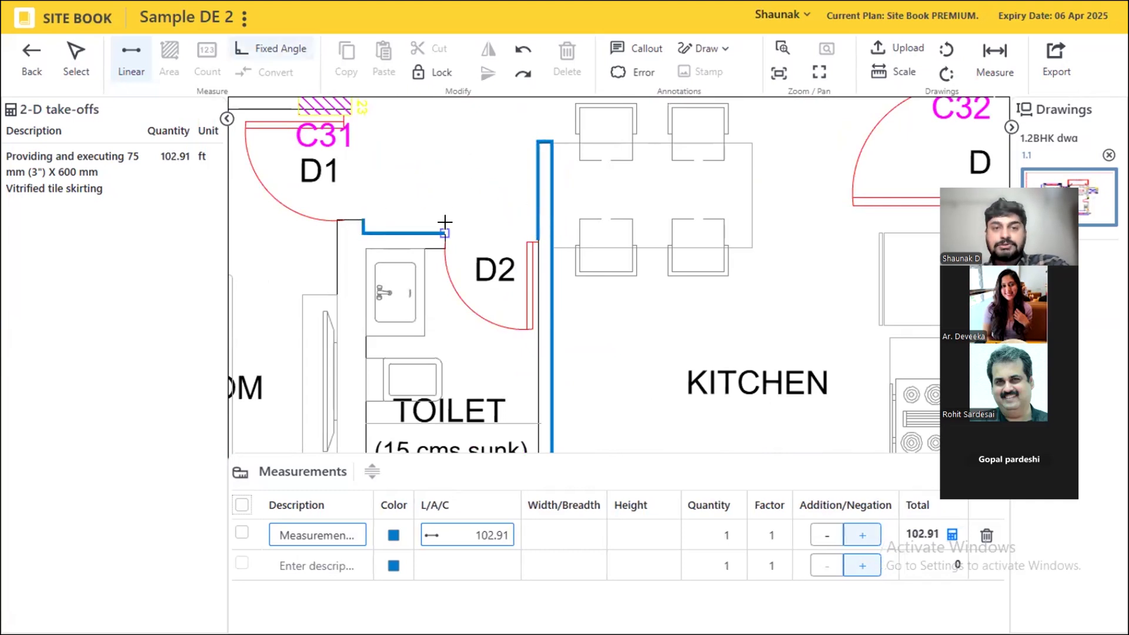
click(446, 233)
key(Escape)
- Trace the lower bedroom wall from the near edge of balcony opening FD1 to column C46
scroll(808, 122, down, 4)
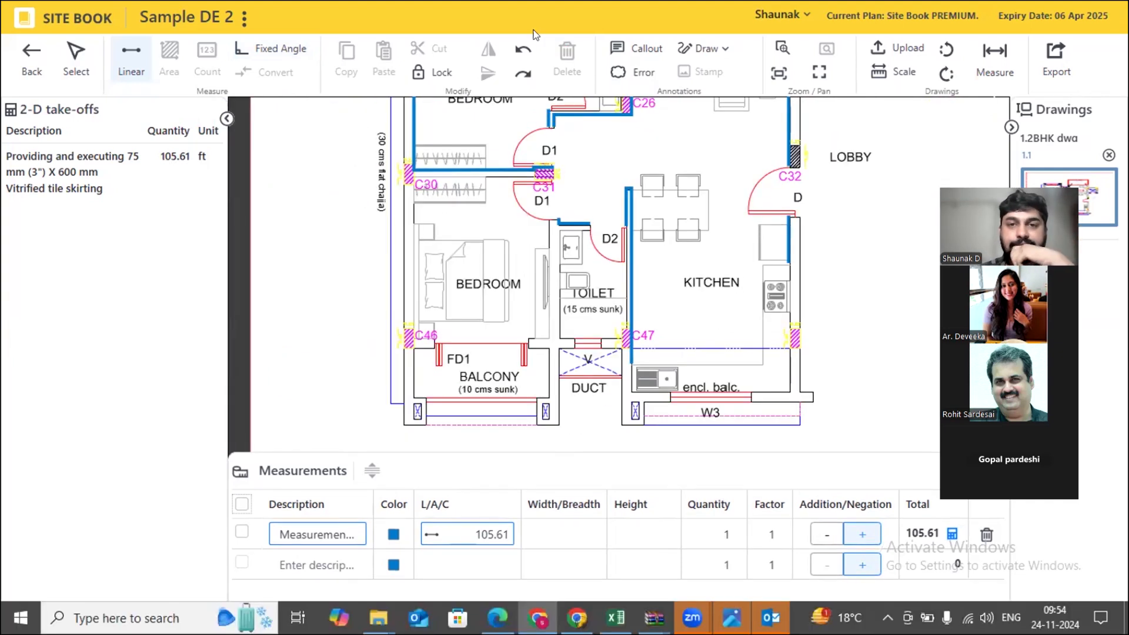
scroll(489, 149, up, 5)
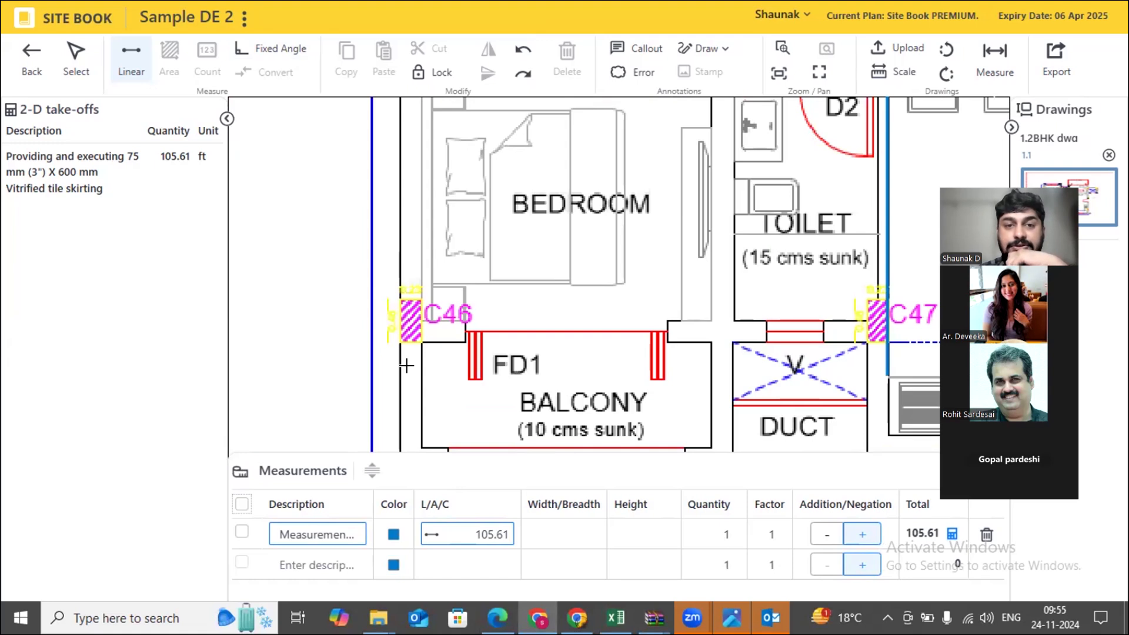
scroll(420, 345, up, 1)
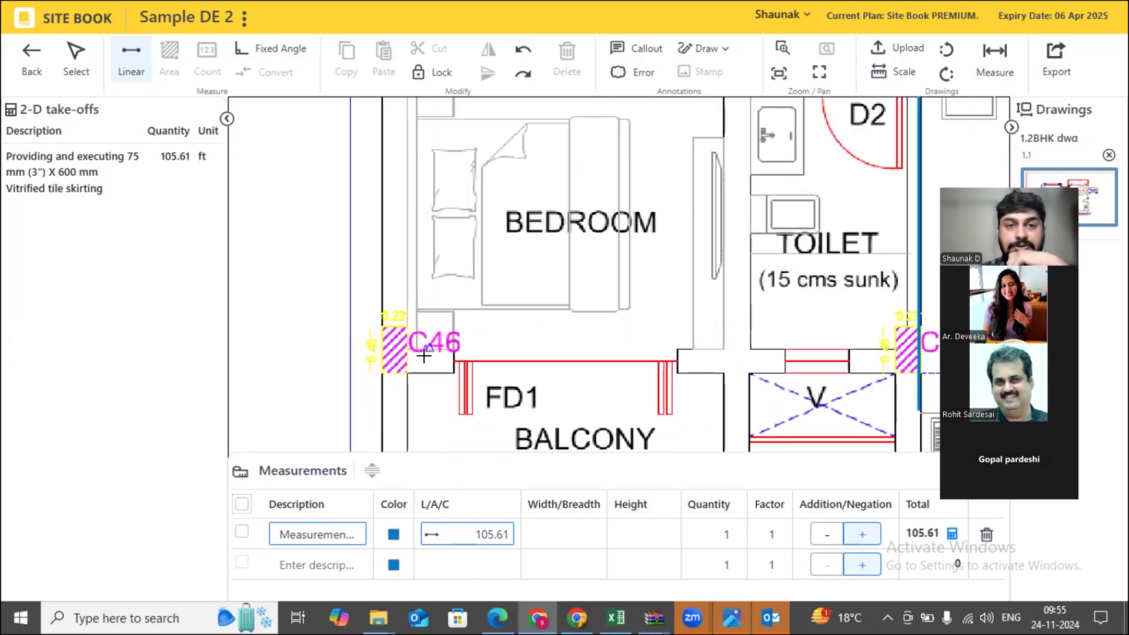
scroll(423, 355, down, 4)
scroll(423, 161, up, 5)
scroll(436, 277, down, 3)
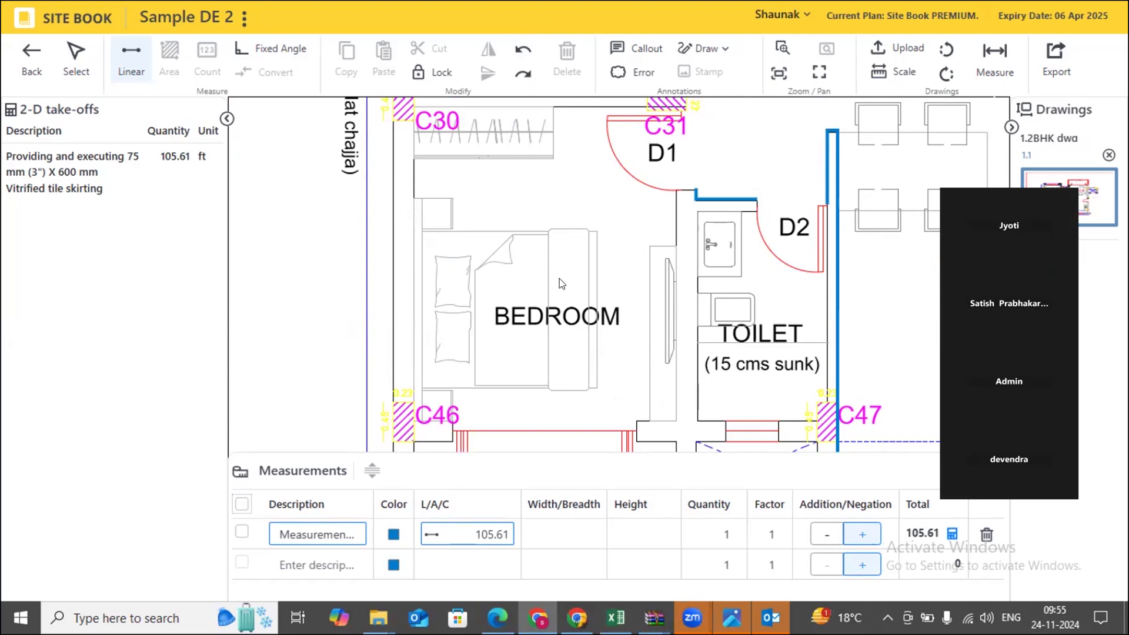
scroll(357, 435, up, 3)
scroll(357, 435, up, 2)
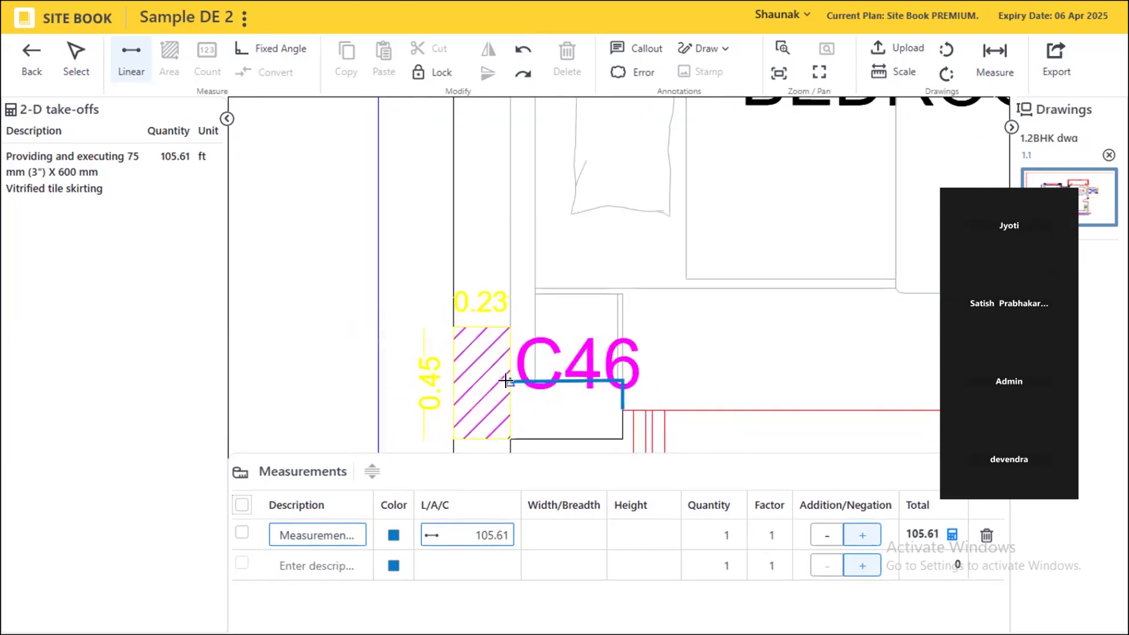
- Continue the bedroom wall trace from C46 to the corner at C30, along the wardrobe wall and around C31 to door D1
scroll(360, 414, down, 5)
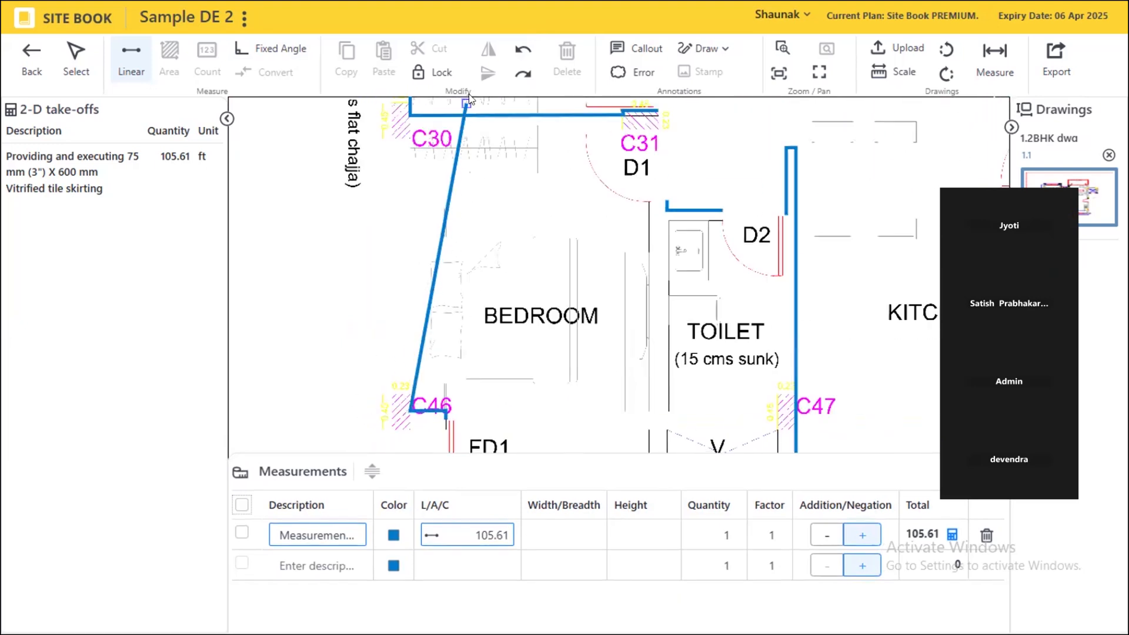
scroll(568, 353, down, 1)
scroll(511, 169, up, 4)
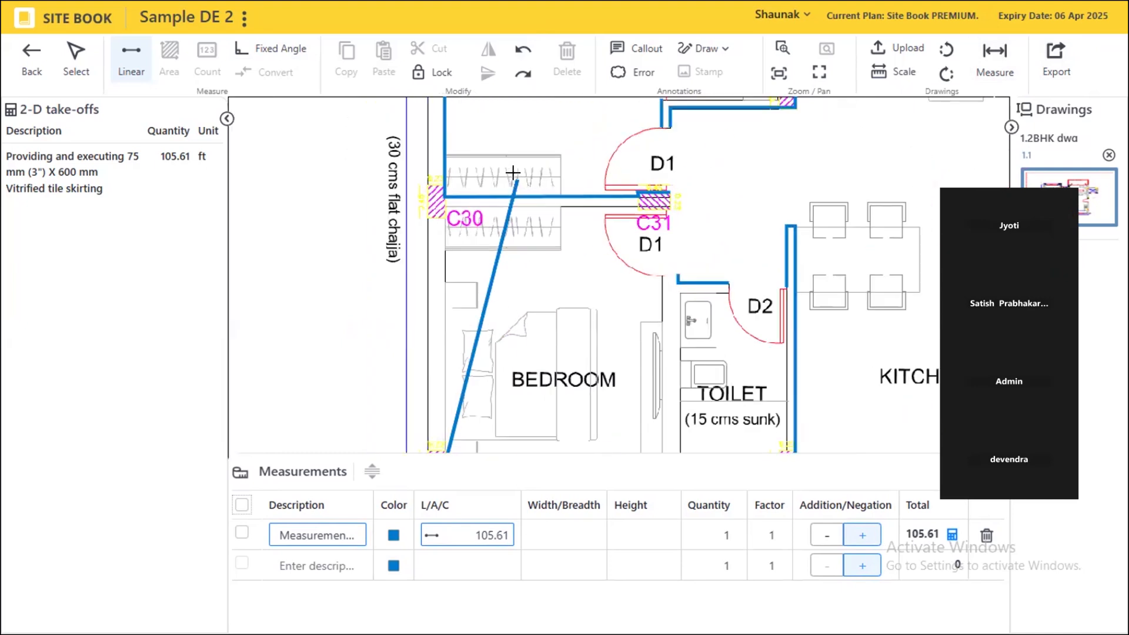
click(349, 201)
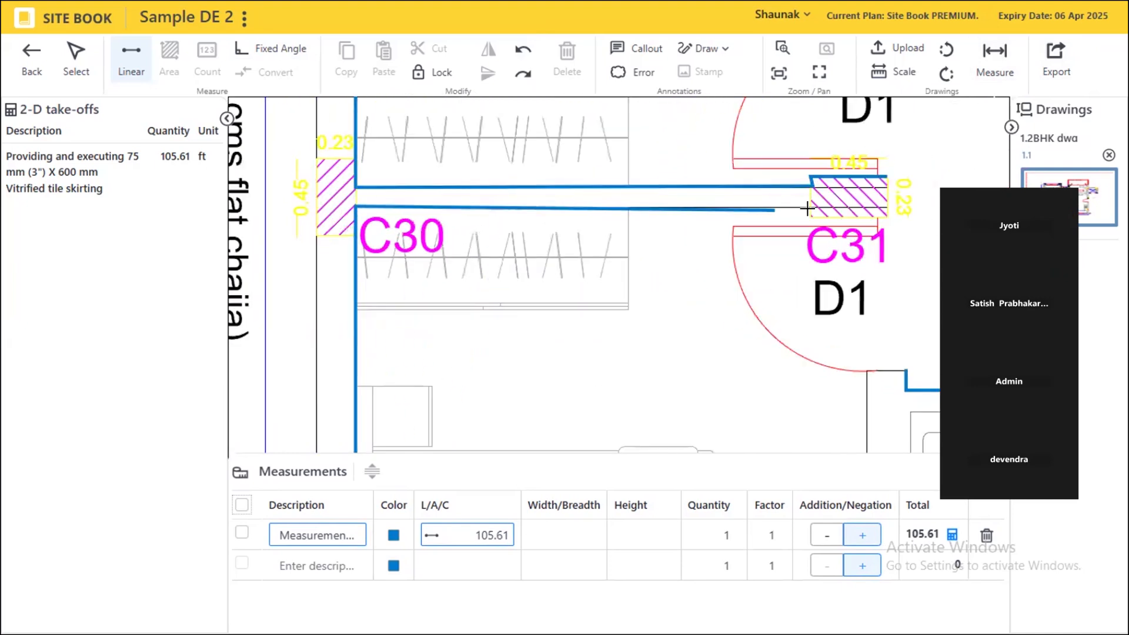
click(877, 210)
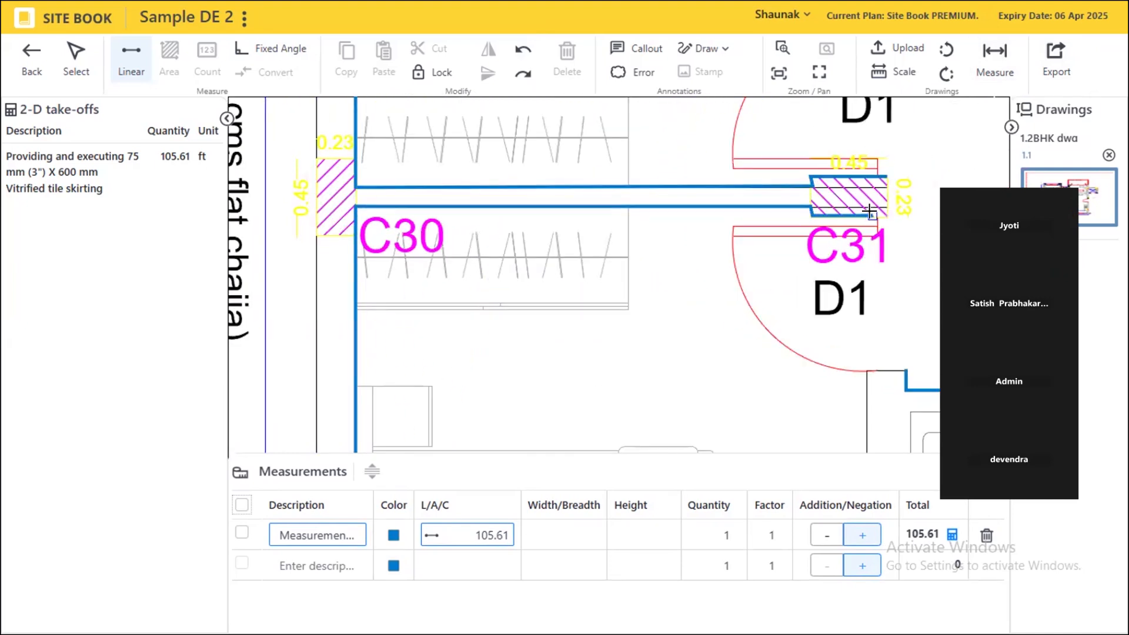
key(Escape)
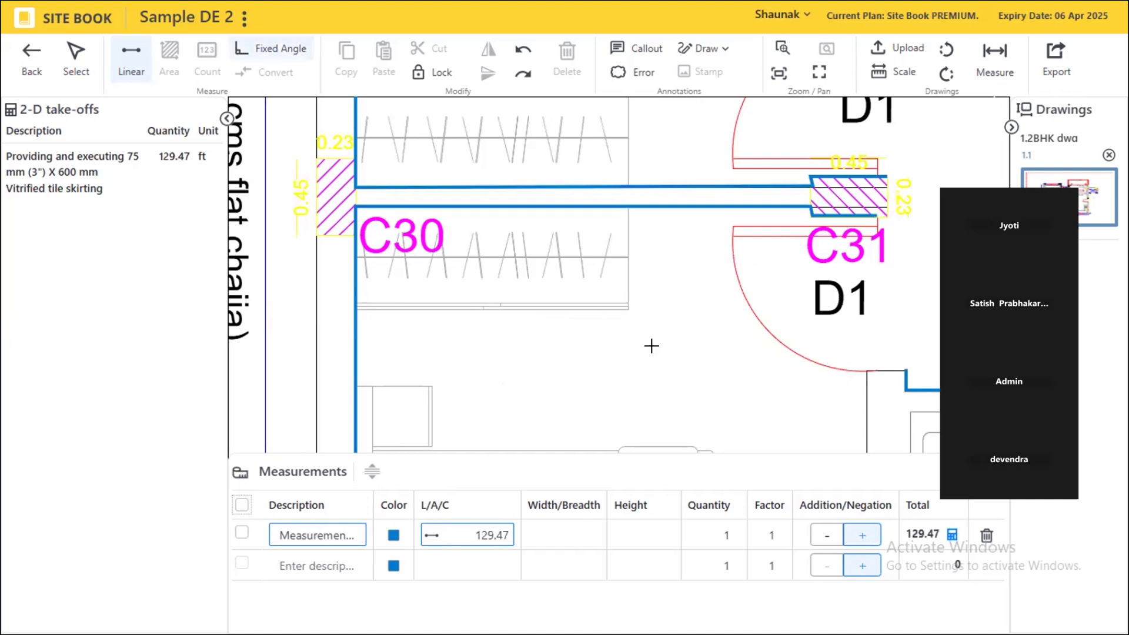
- Trace the bedroom's TV-side wall from door D1 to the corner and on to the far edge of balcony opening FD1
click(866, 370)
scroll(553, 212, down, 6)
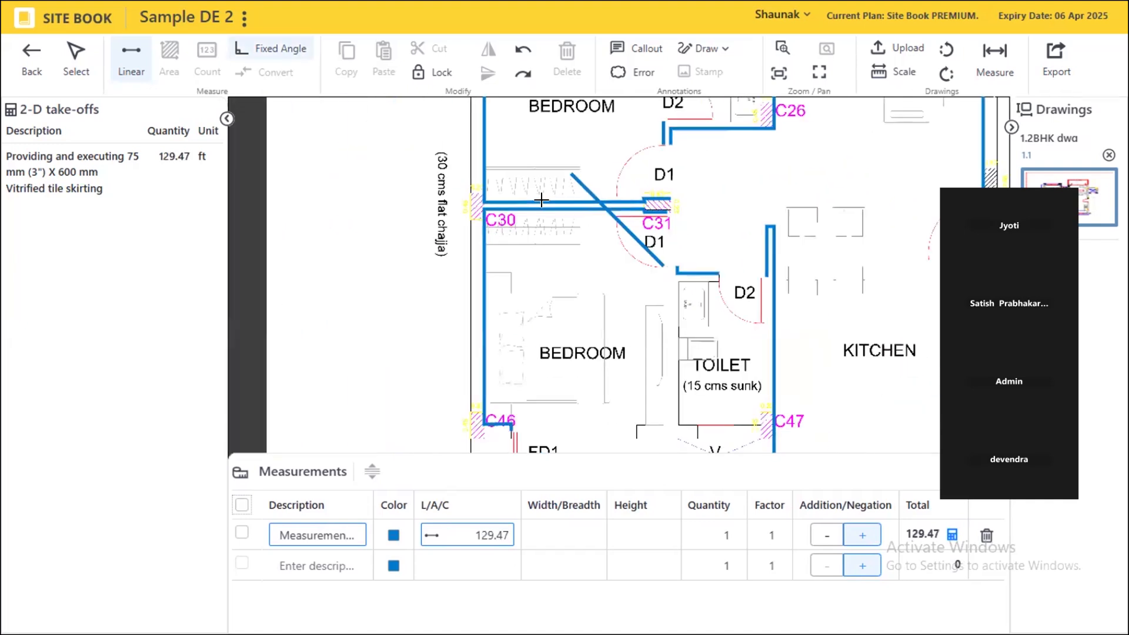
scroll(579, 372, up, 2)
scroll(579, 372, up, 5)
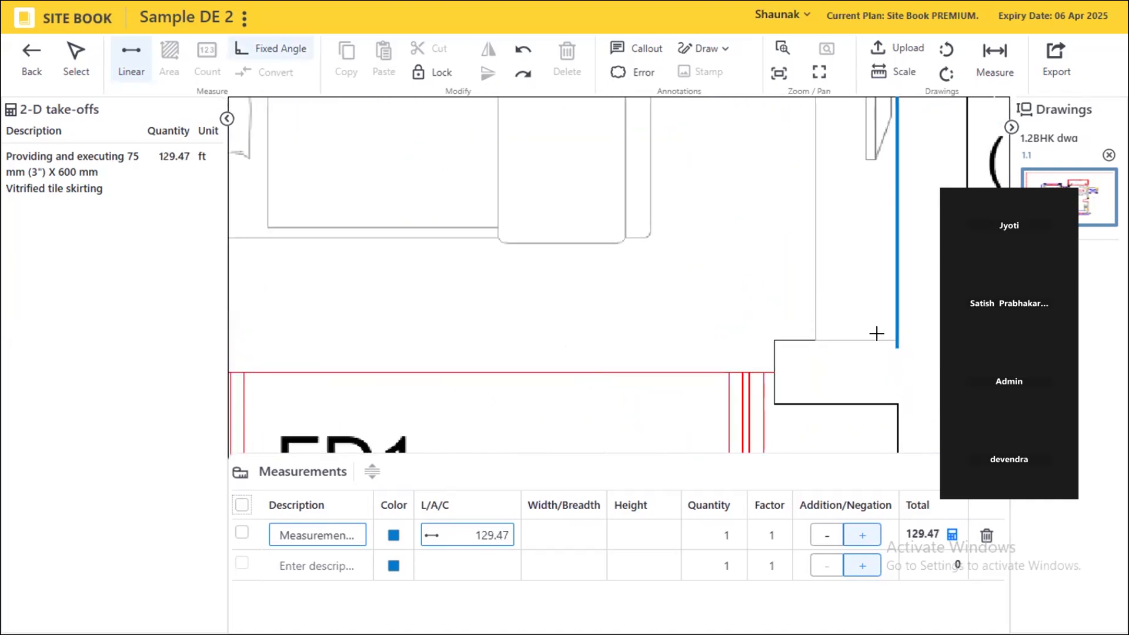
click(897, 338)
click(775, 339)
click(774, 370)
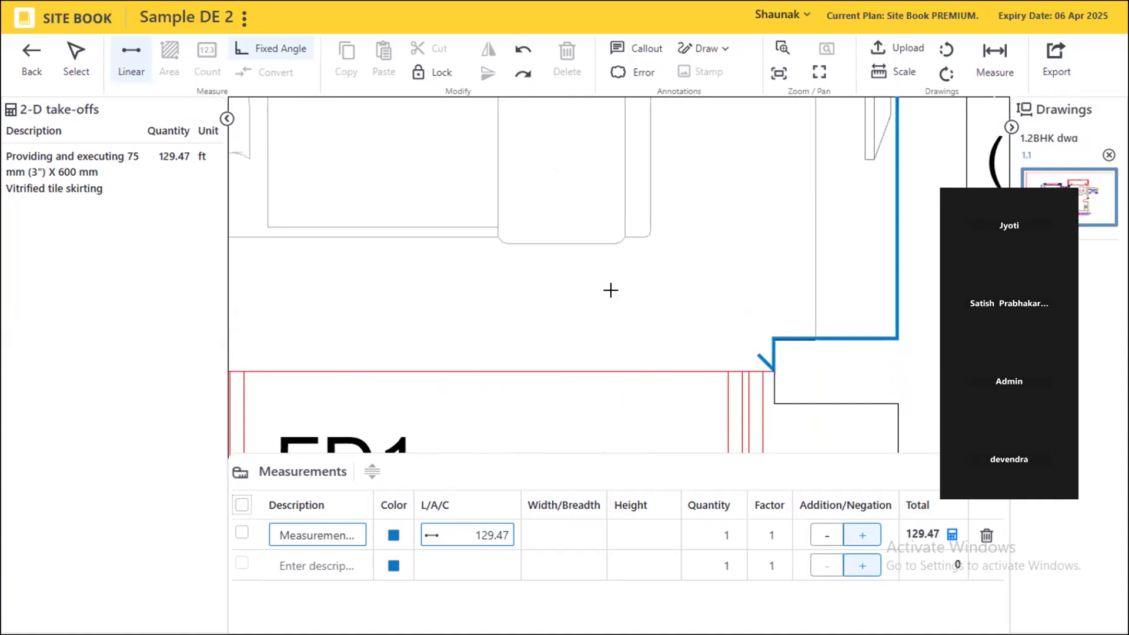
key(Escape)
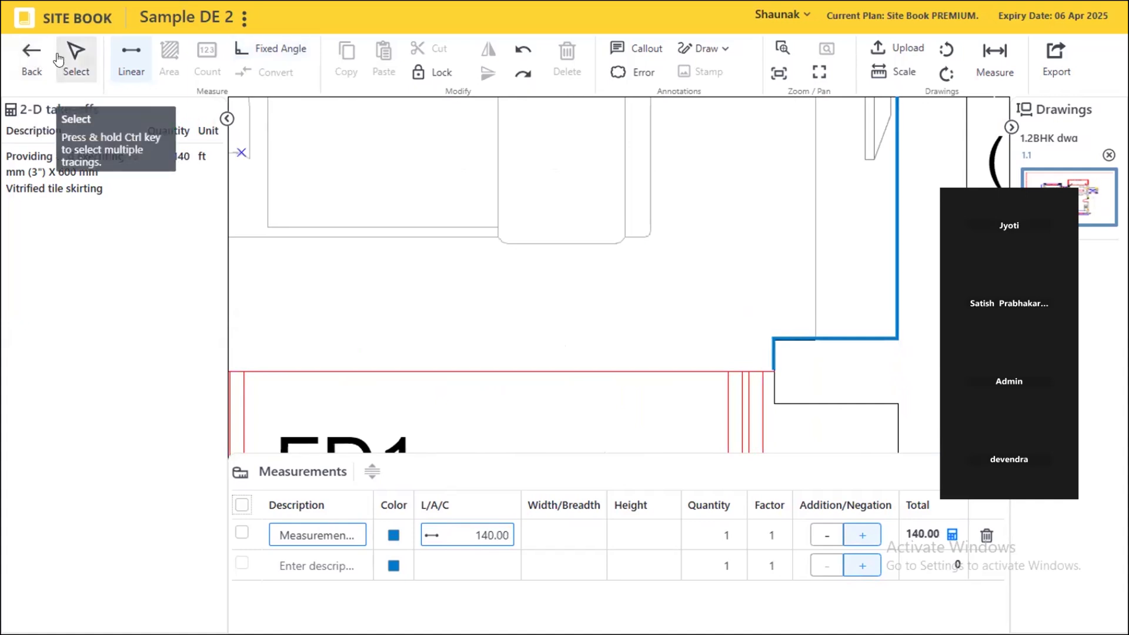
- Add a second measurement row with the description Balcony
click(130, 54)
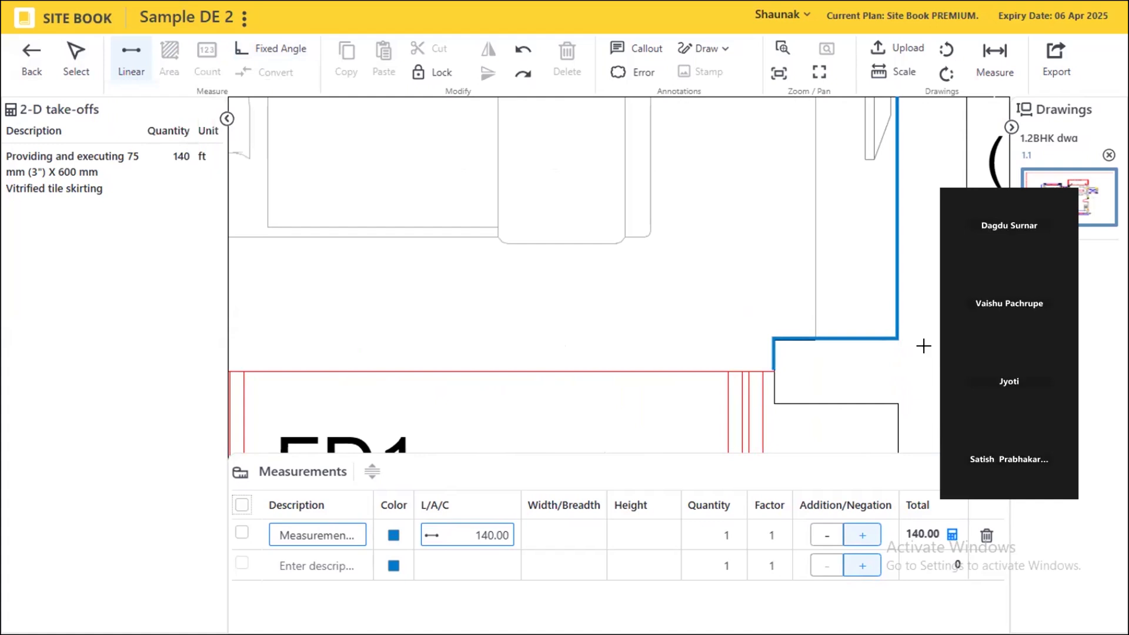
scroll(233, 338, down, 1)
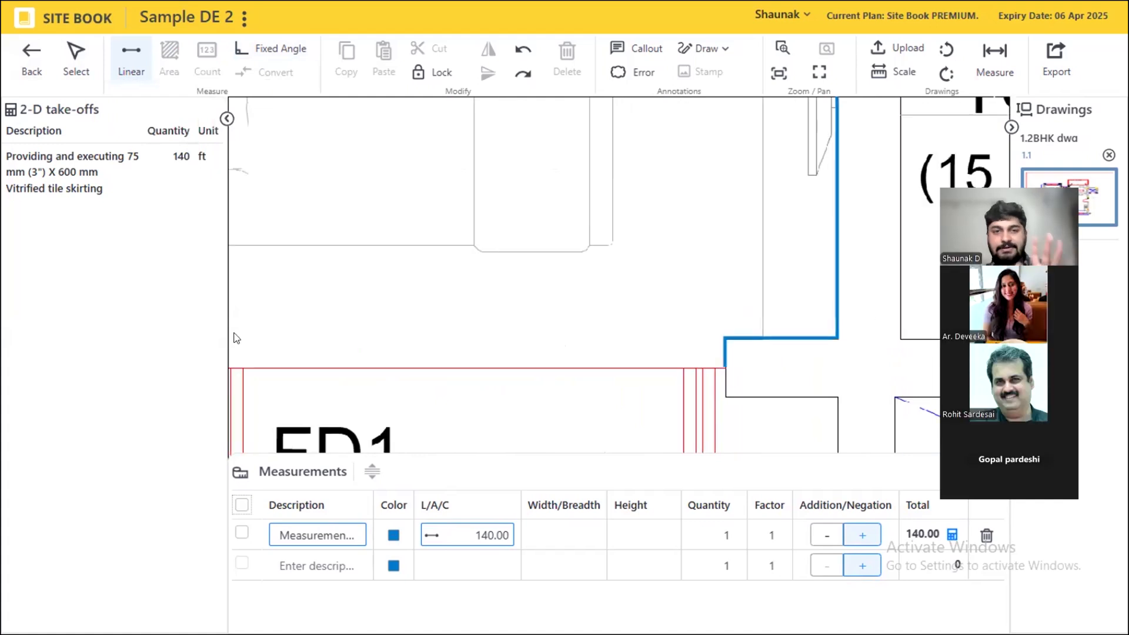
scroll(563, 323, down, 5)
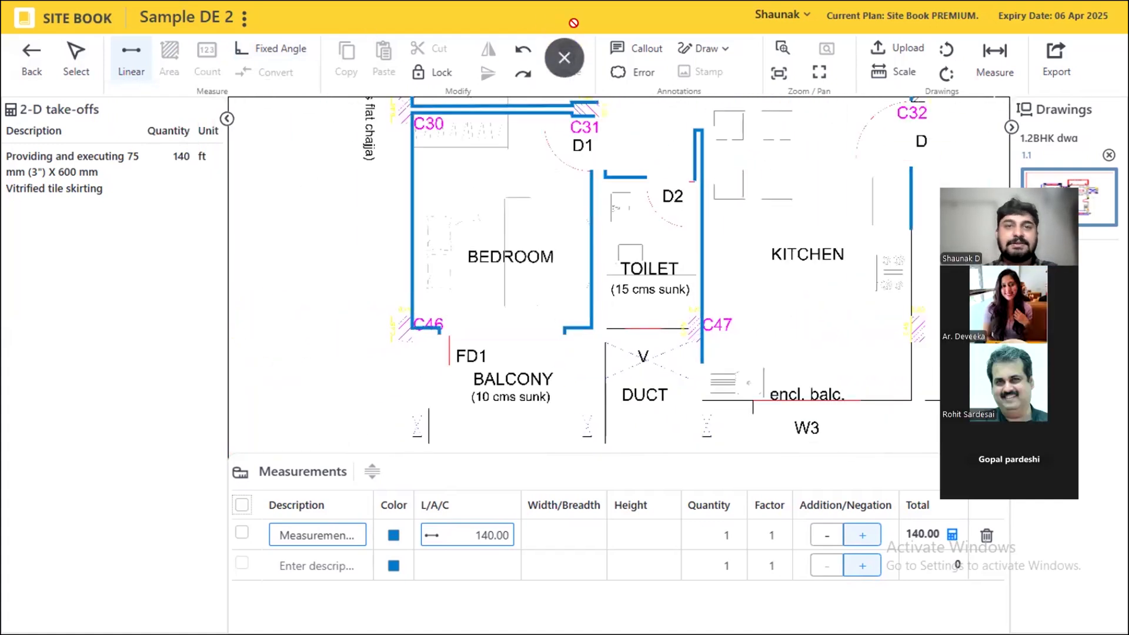
scroll(573, 235, down, 3)
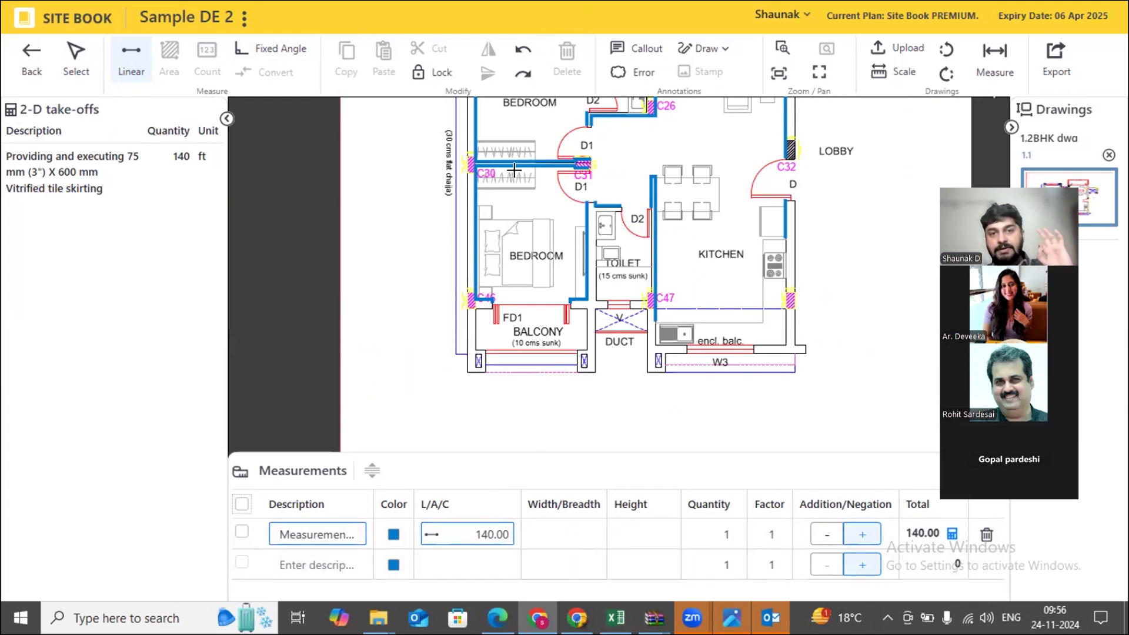
click(482, 564)
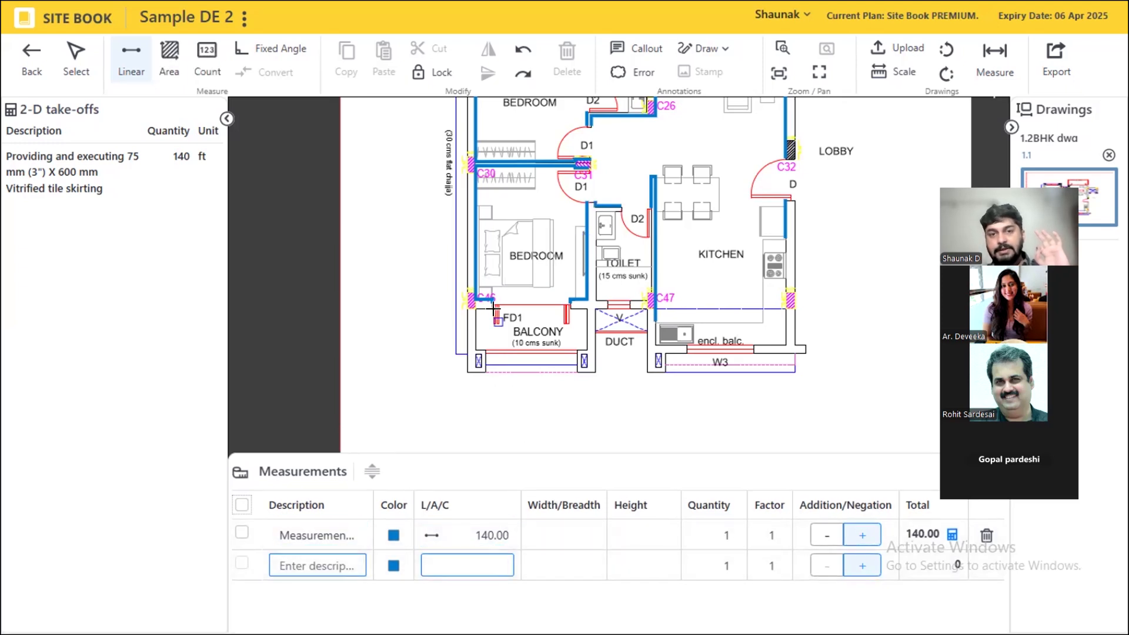
click(327, 555)
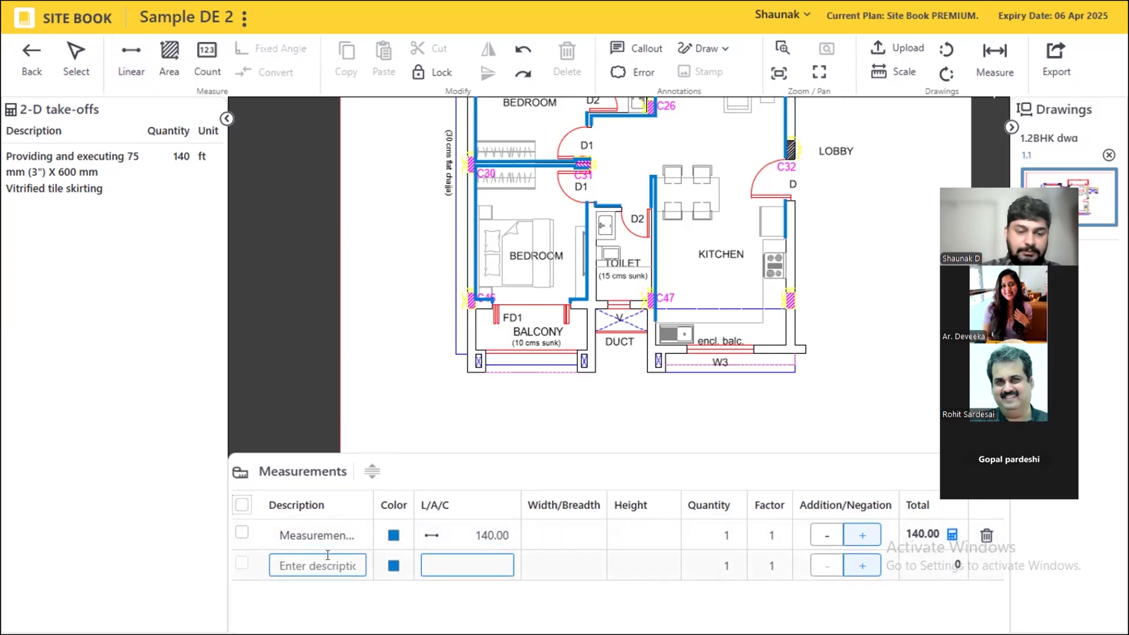
text(Balcony)
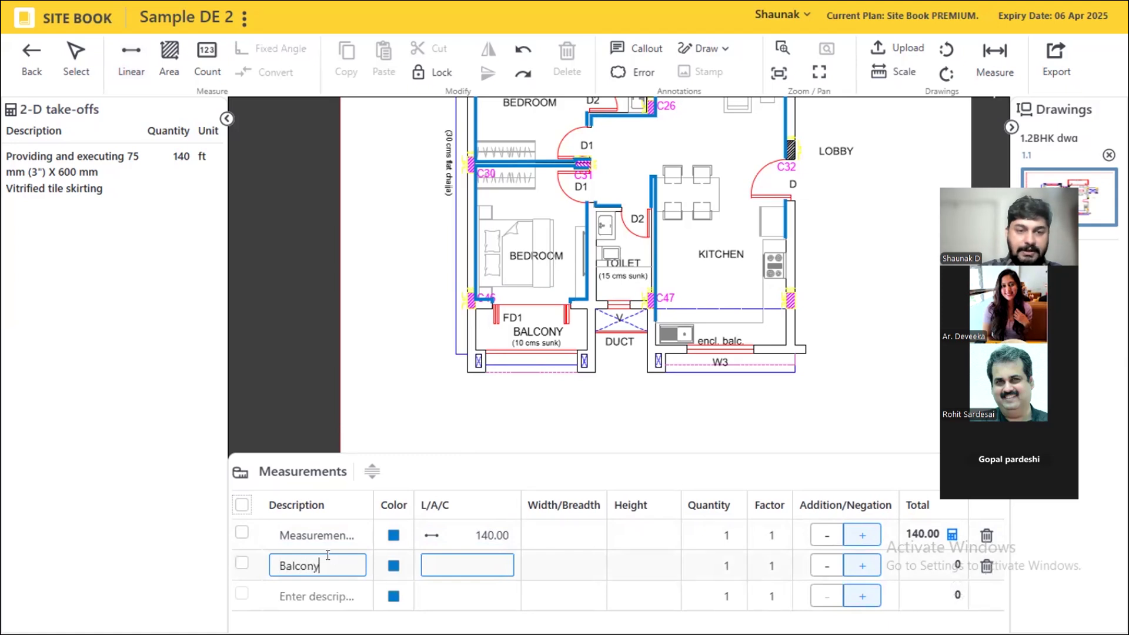
- Trace the balcony walls for the Balcony row from one edge of opening FD1 around the perimeter to the other edge
scroll(511, 341, up, 5)
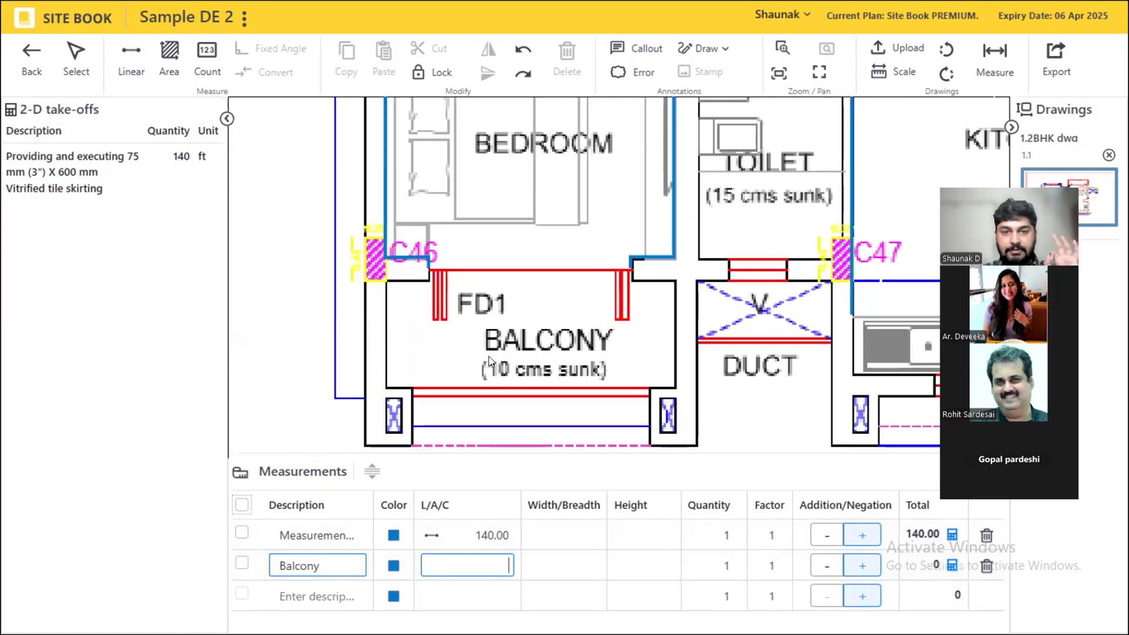
click(131, 59)
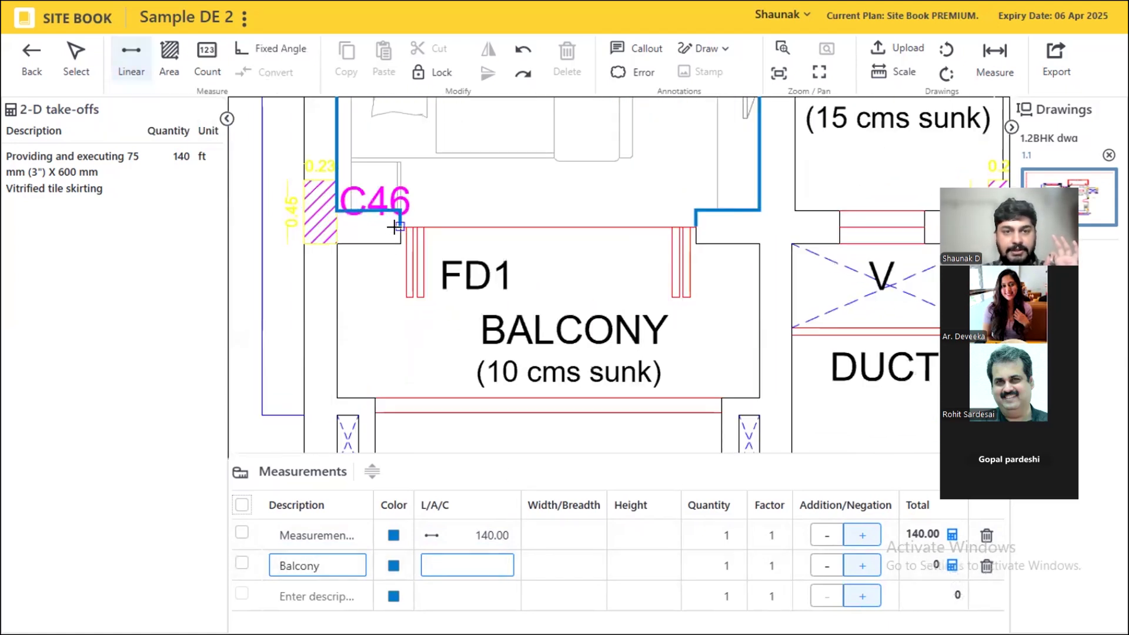
click(336, 242)
click(336, 397)
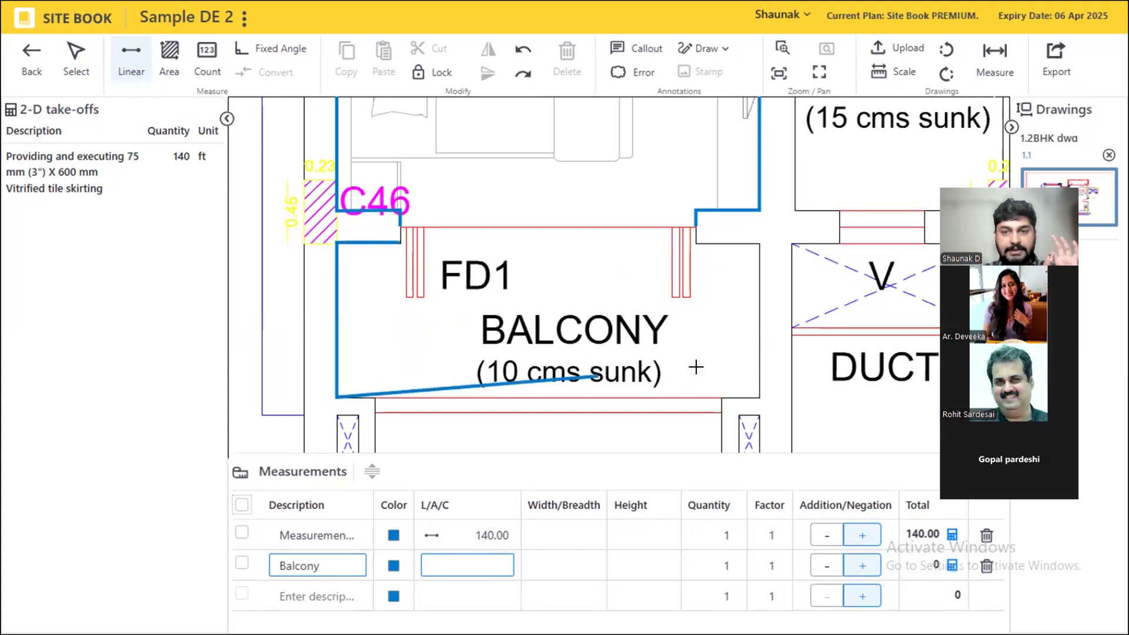
click(759, 397)
click(760, 242)
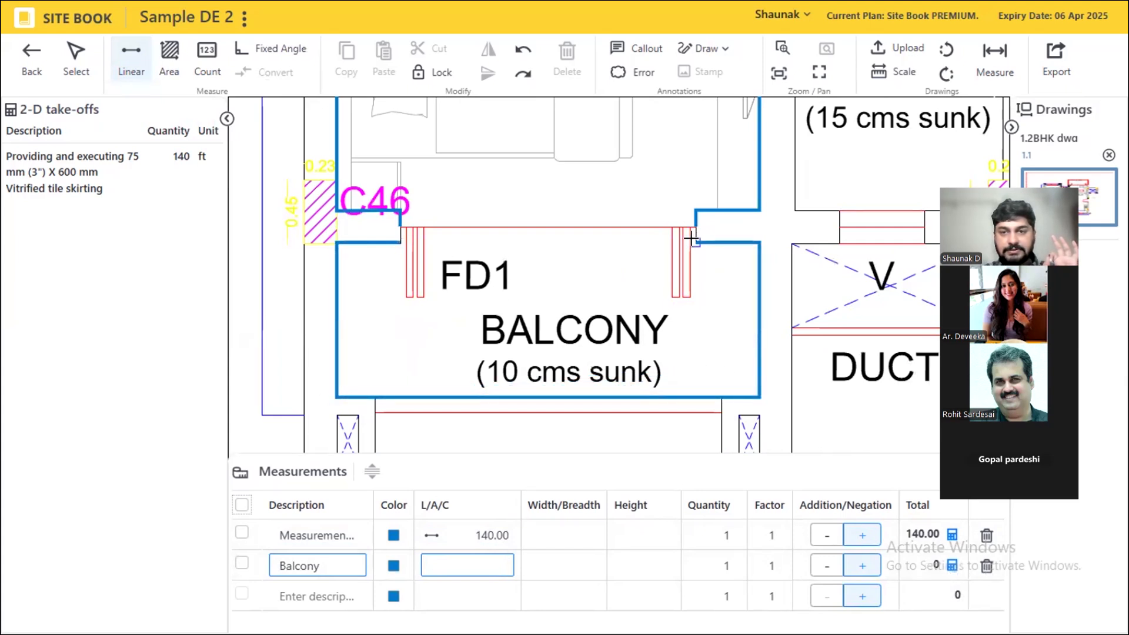
click(696, 242)
double_click(582, 354)
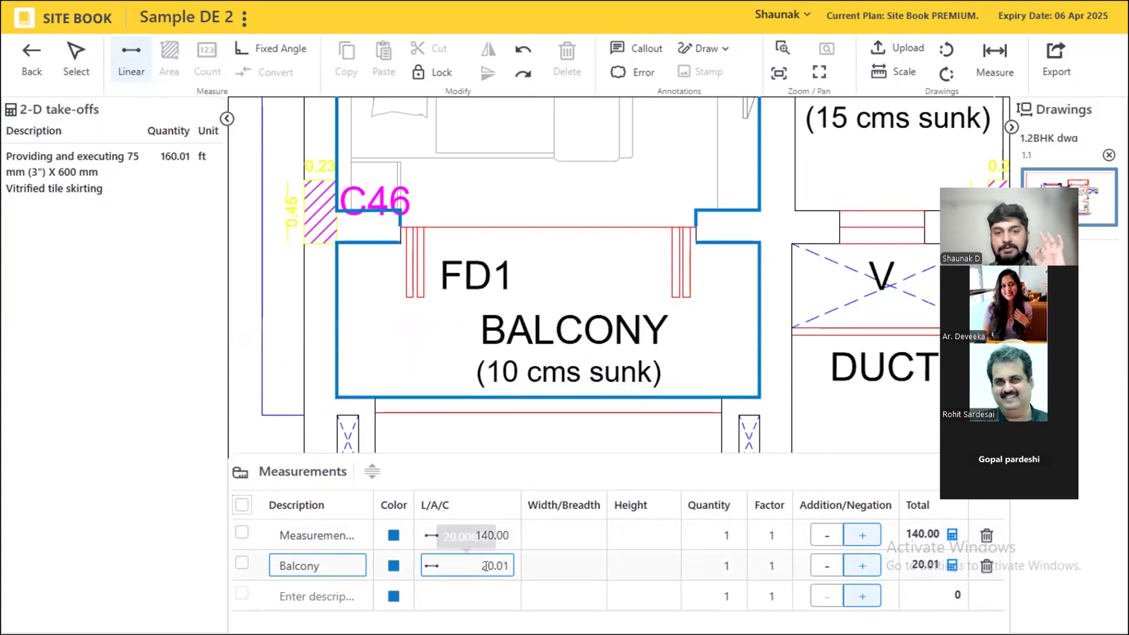
- Add a third measurement row with the description Terrace
scroll(438, 406, down, 10)
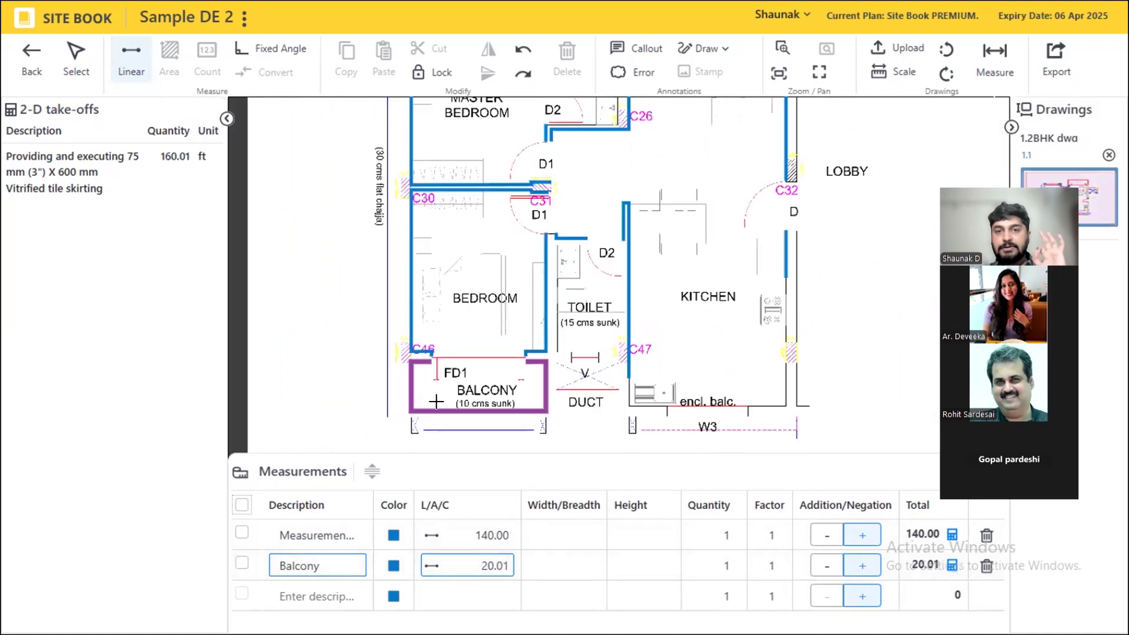
scroll(537, 174, up, 8)
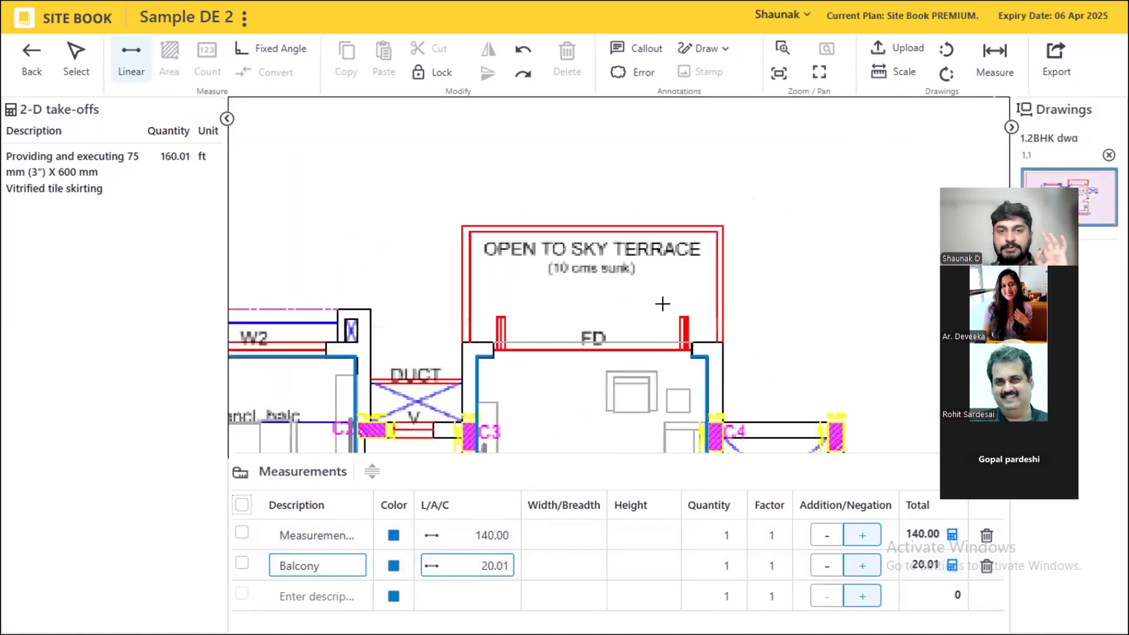
click(323, 598)
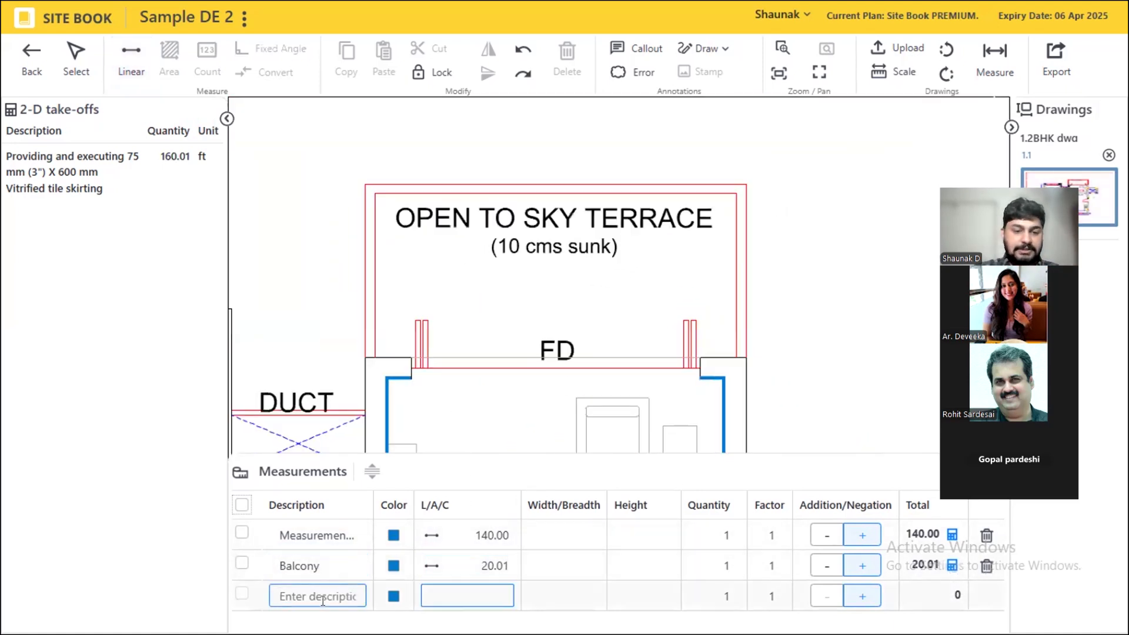
text(Terrace)
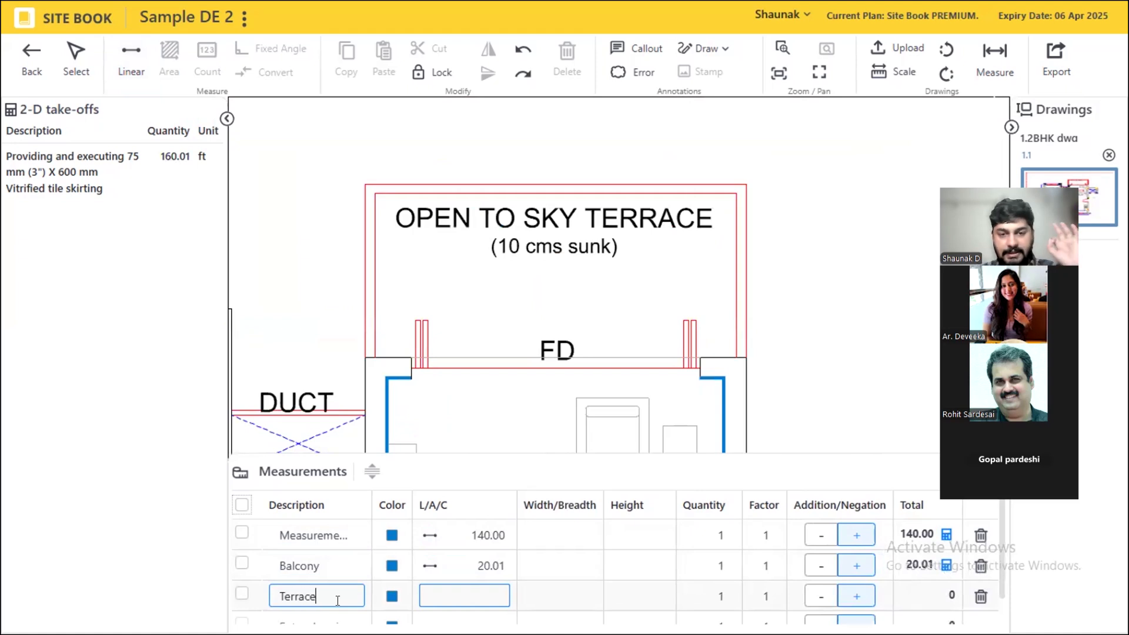
- Trace the open-to-sky terrace walls for the Terrace row from one edge of opening FD around the perimeter to the other edge
click(142, 75)
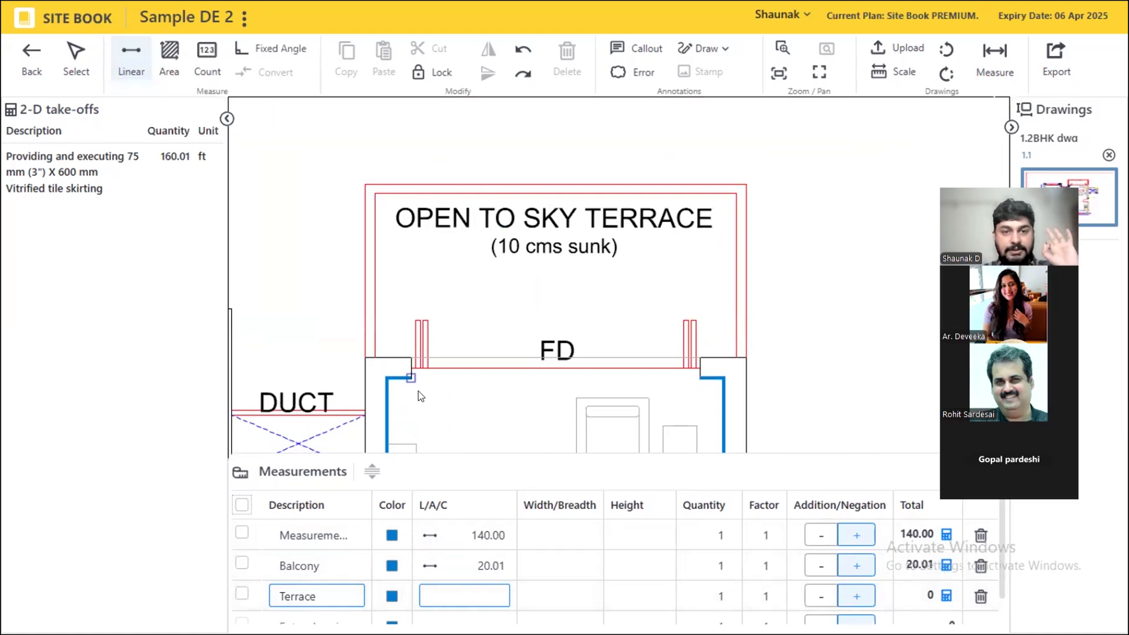
click(410, 356)
click(374, 356)
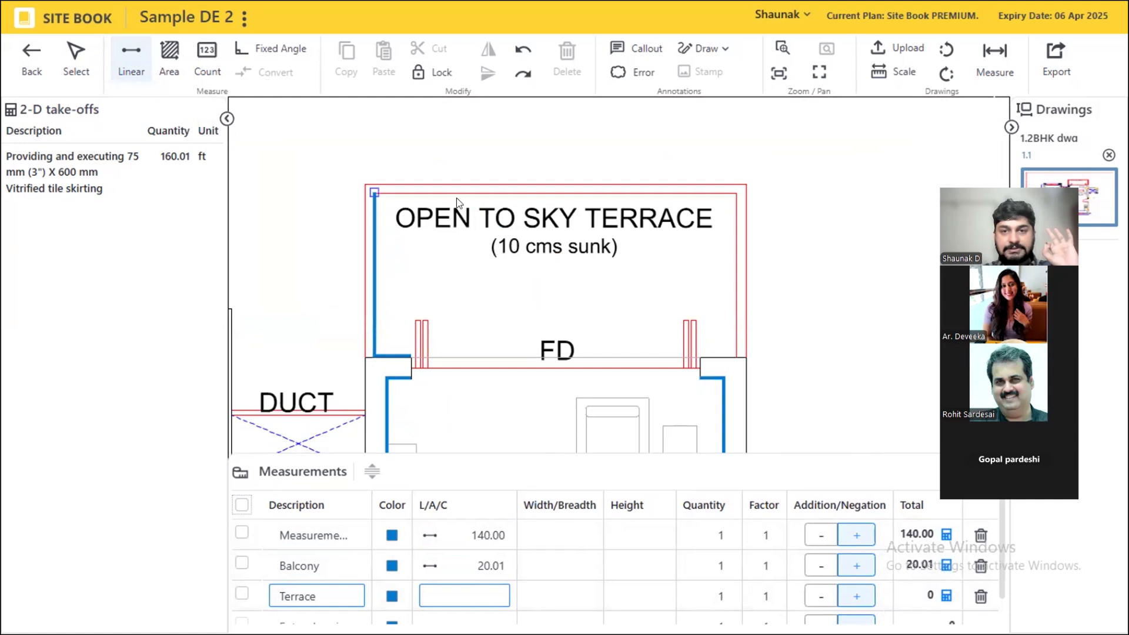
click(736, 193)
click(737, 356)
click(701, 356)
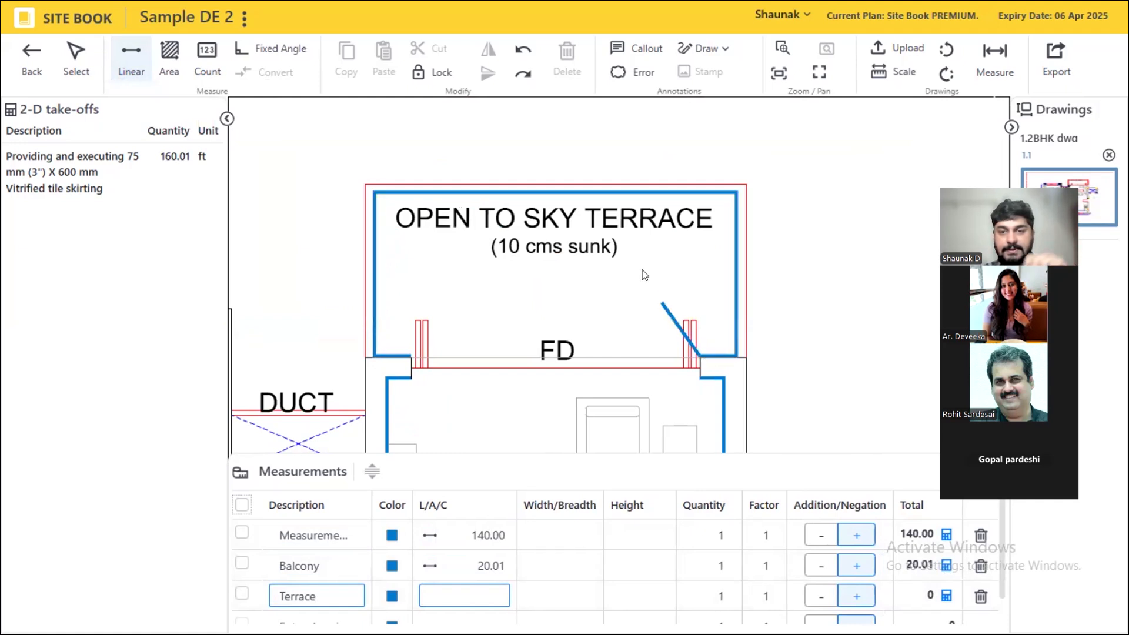
key(Escape)
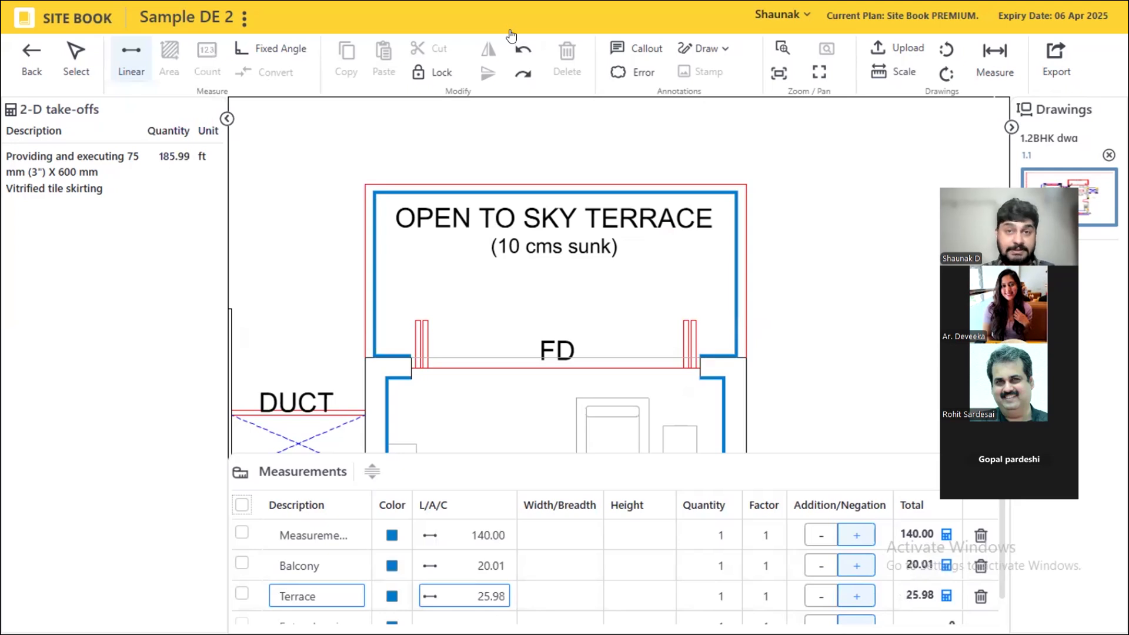
- Change the tracing colour of the Terrace row to yellow and of the Balcony row to green
scroll(765, 170, down, 6)
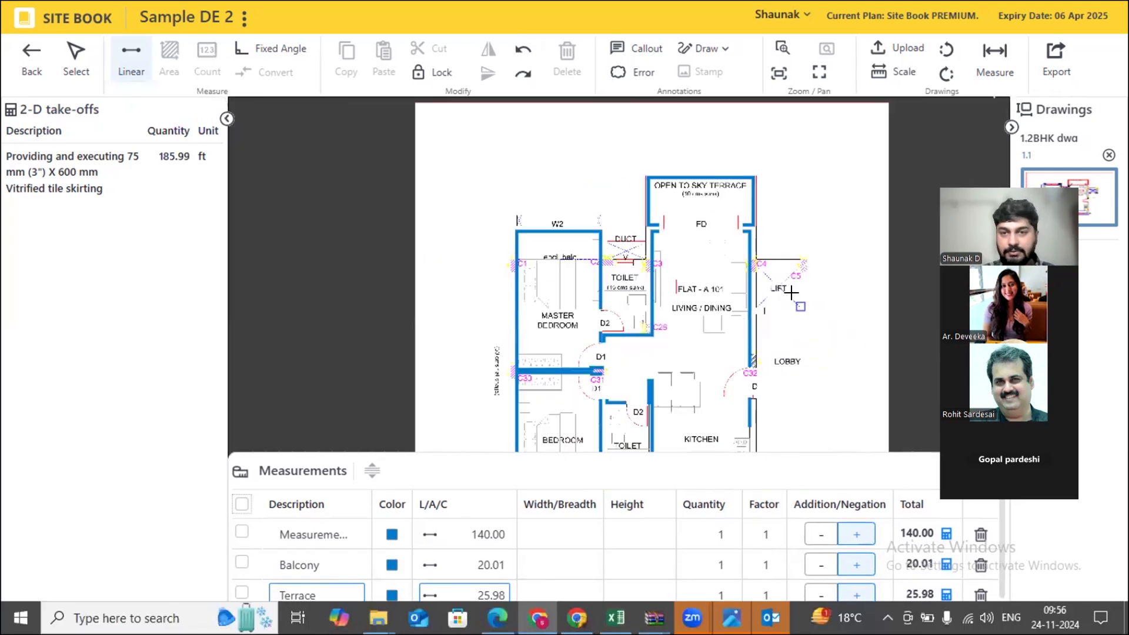
drag(776, 330, 769, 226)
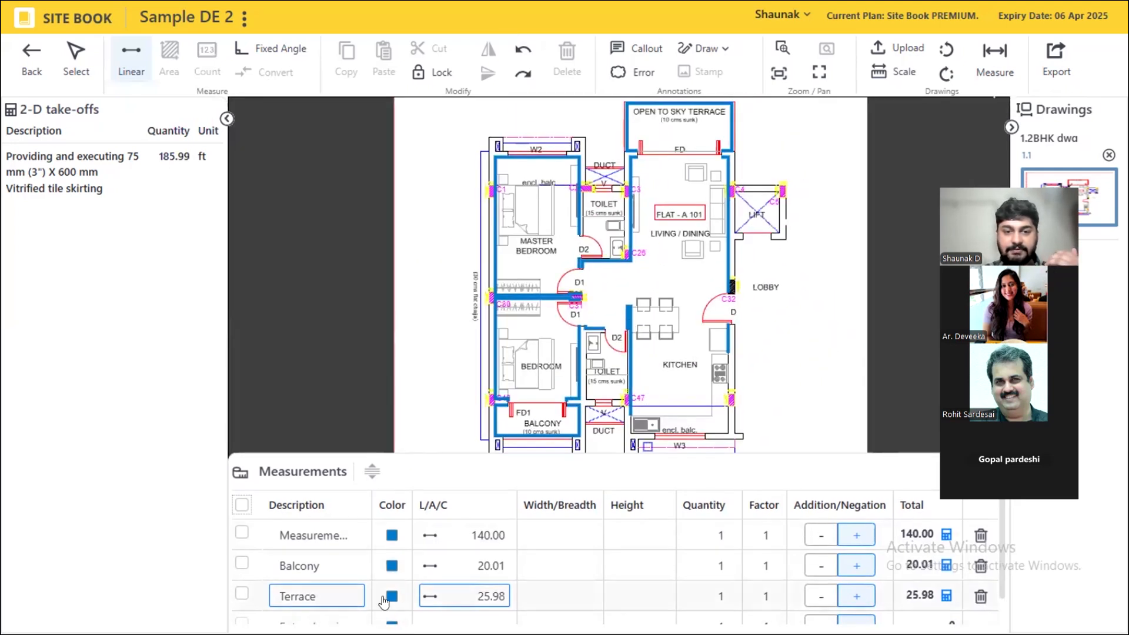
click(388, 597)
click(553, 566)
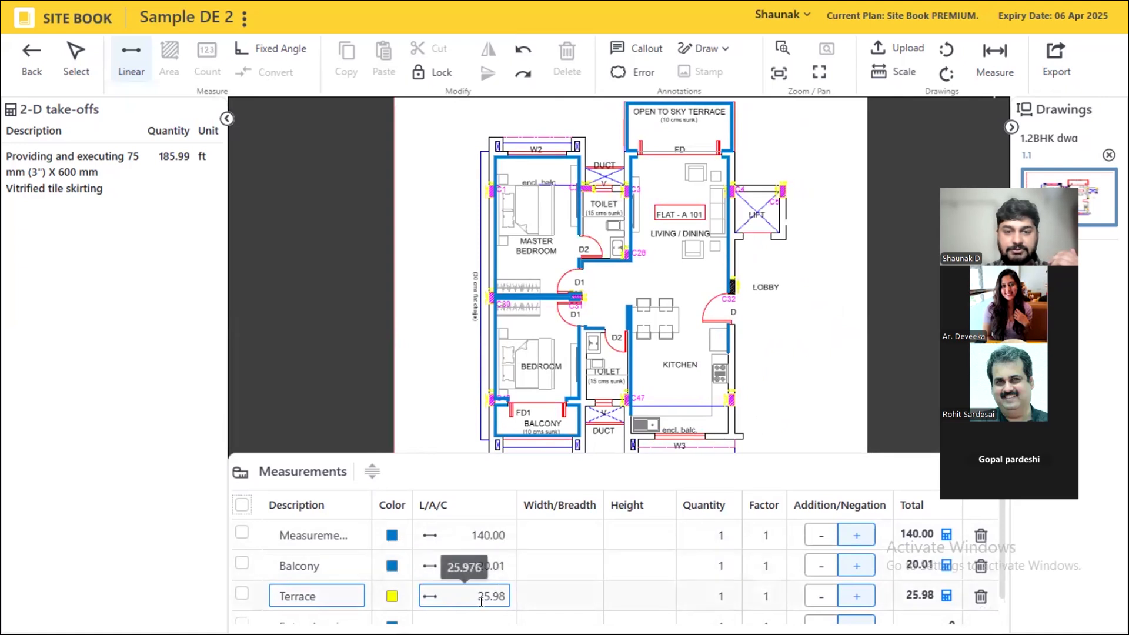
double_click(481, 602)
click(392, 566)
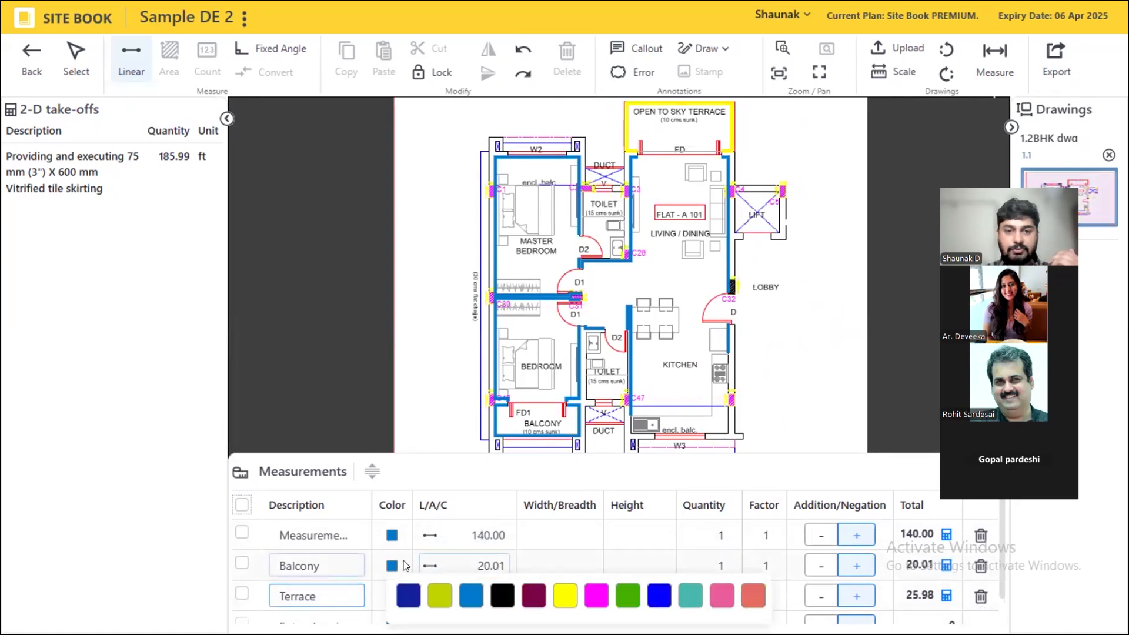
double_click(486, 563)
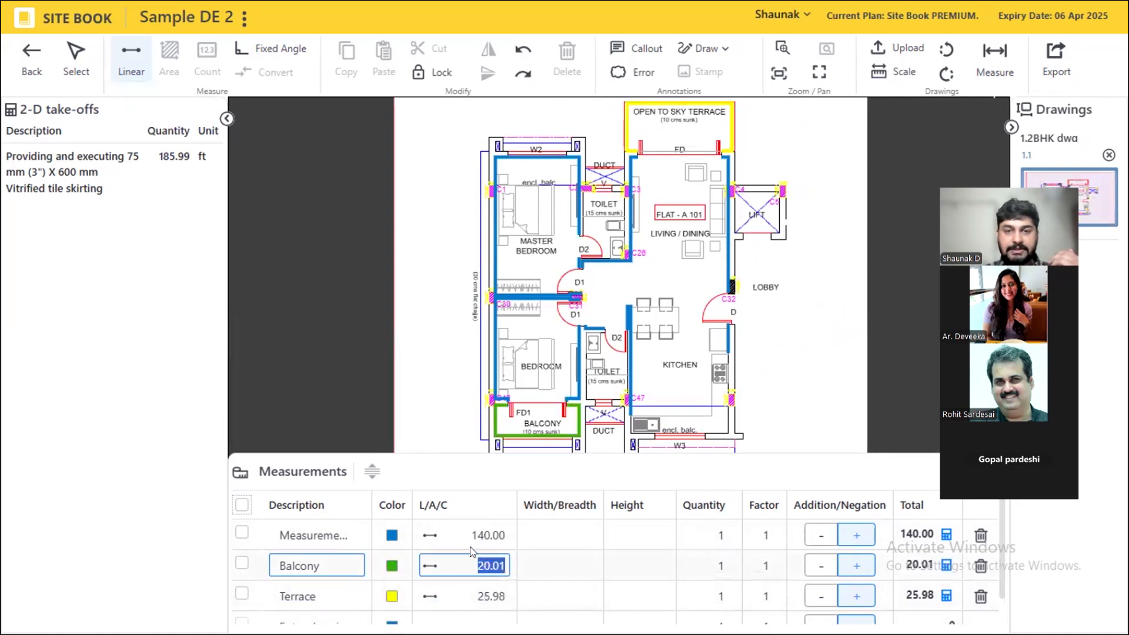
- Change the tracing colour of the first measurement row, which holds the room walls, to black
click(392, 536)
click(502, 566)
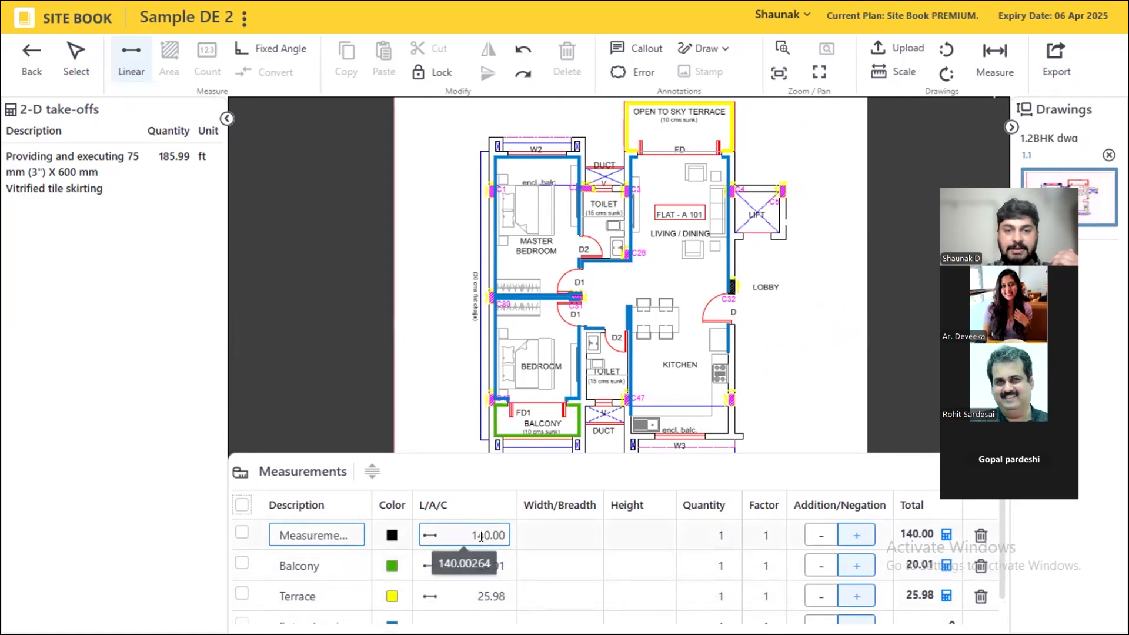
double_click(487, 535)
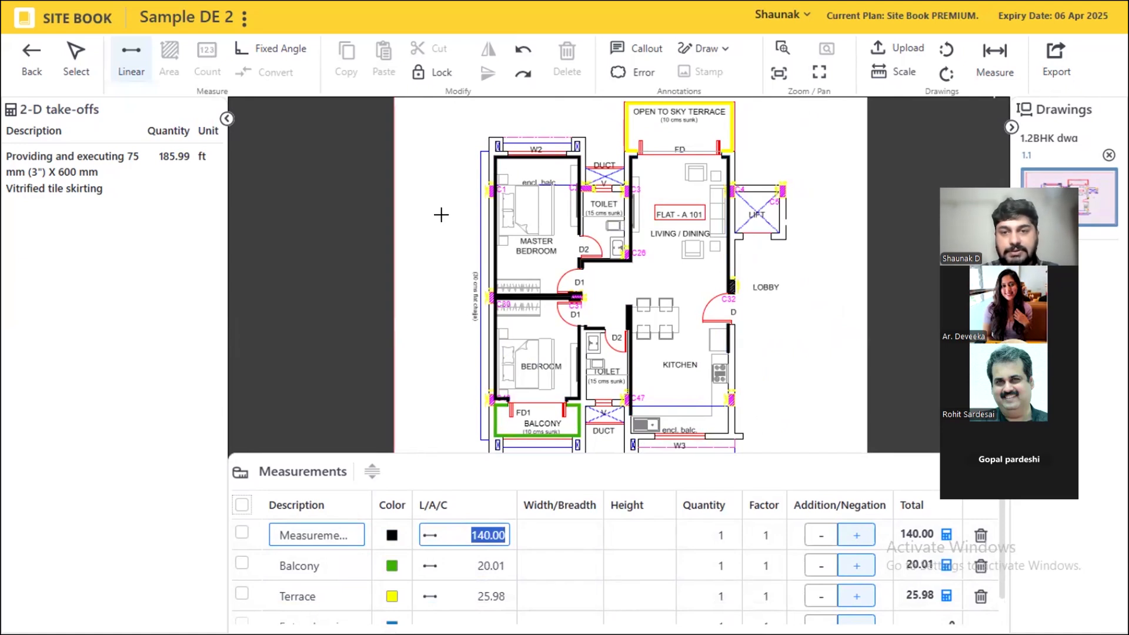
- Delete the first measurement row together with all its room wall traces, keeping the Balcony and Terrace rows
scroll(670, 434, up, 5)
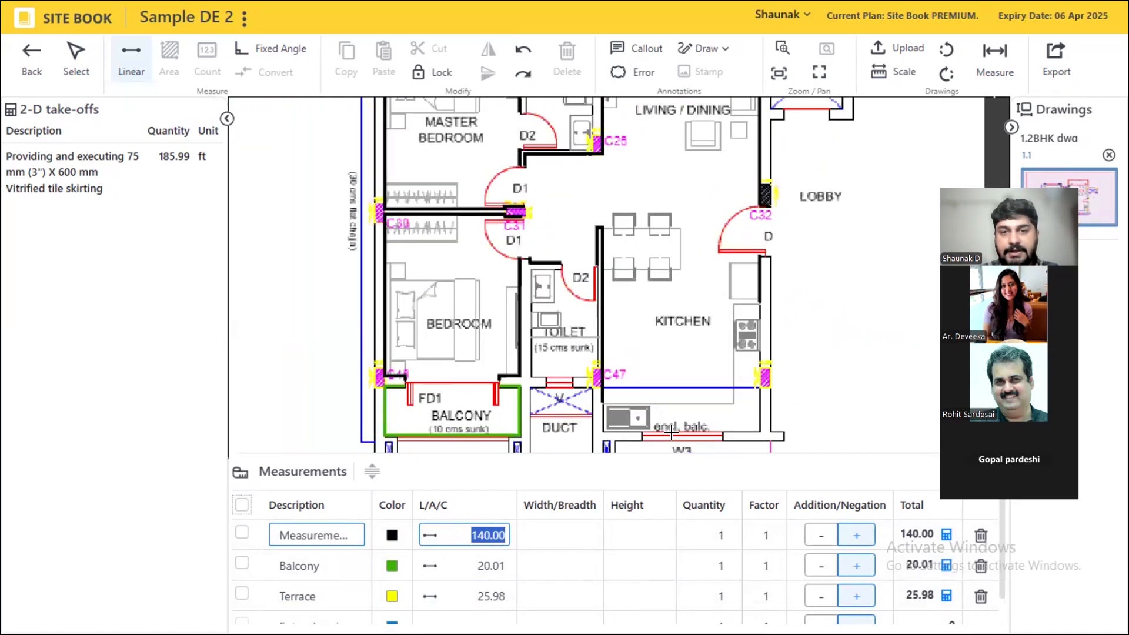
scroll(523, 384, down, 3)
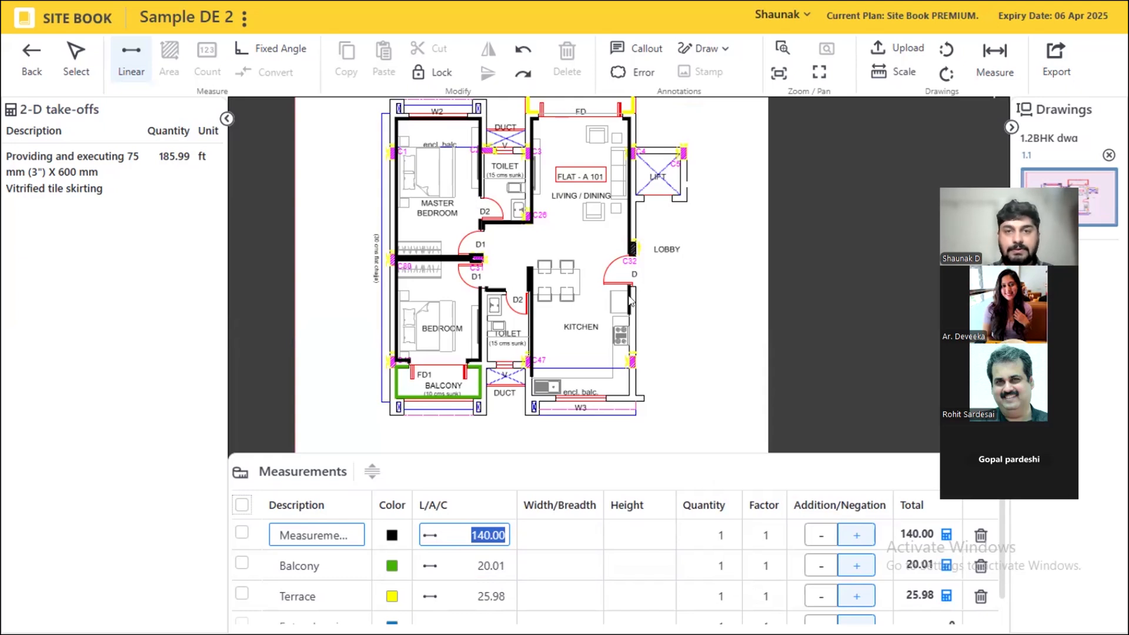
key(super)
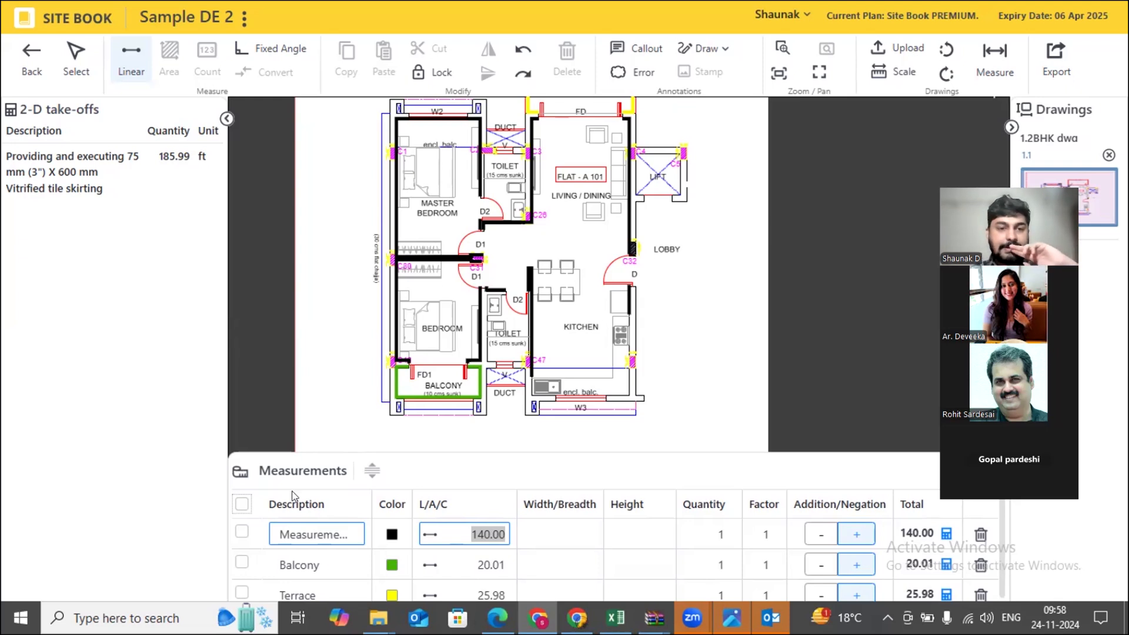
click(242, 532)
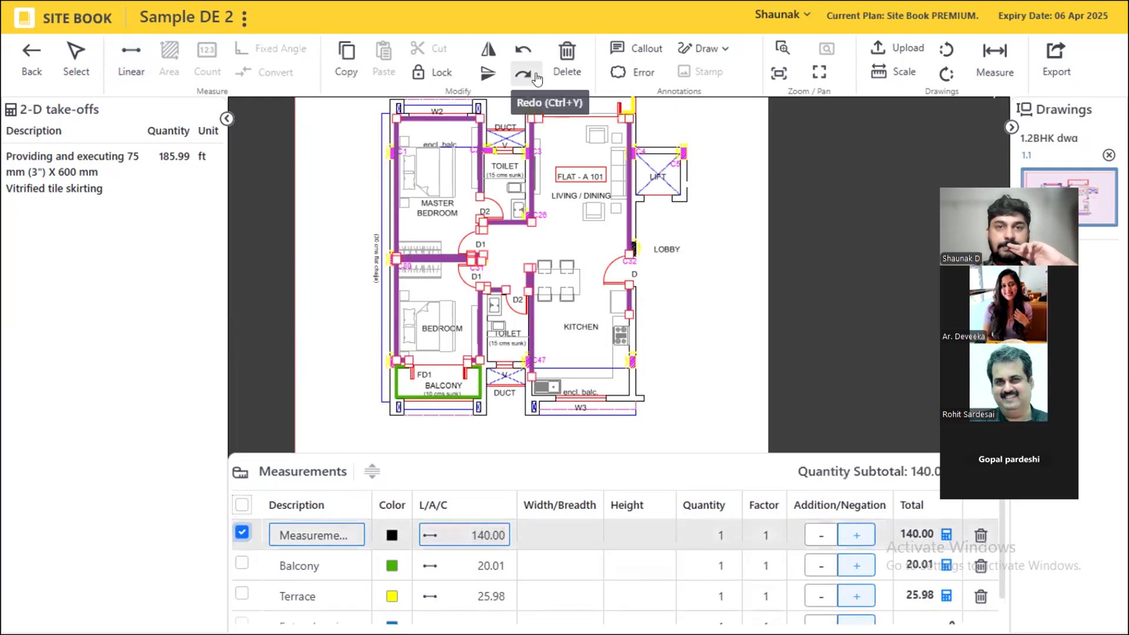
click(567, 62)
click(594, 358)
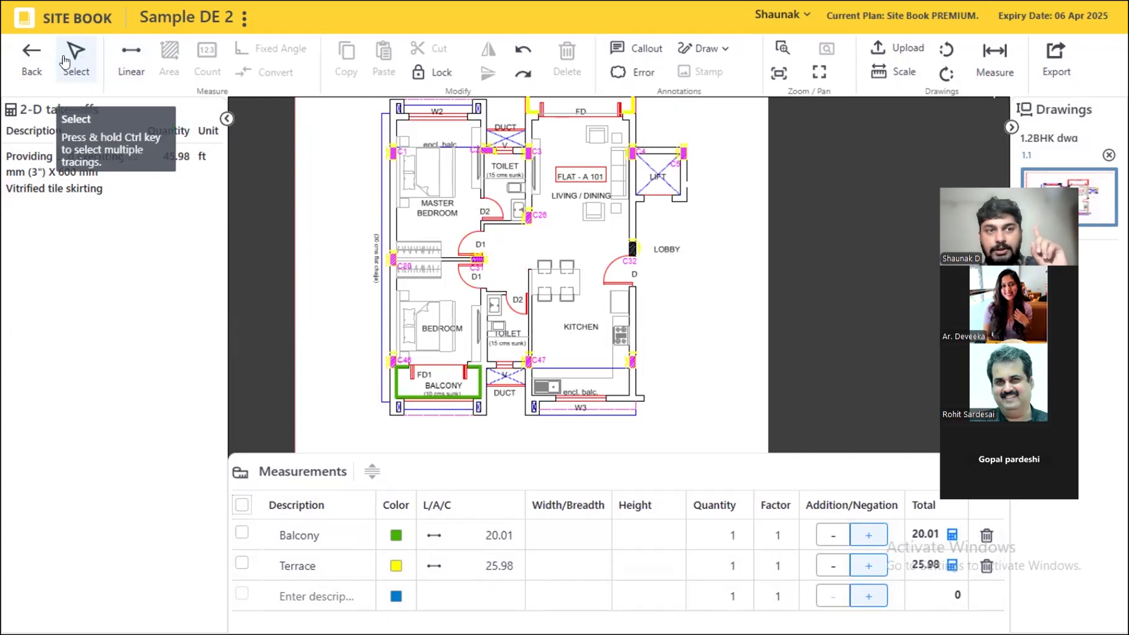
- Trace the bedroom wall as a new linear measurement from the edge of opening FD1 past C46 to the corner at C30
click(131, 59)
scroll(388, 362, up, 5)
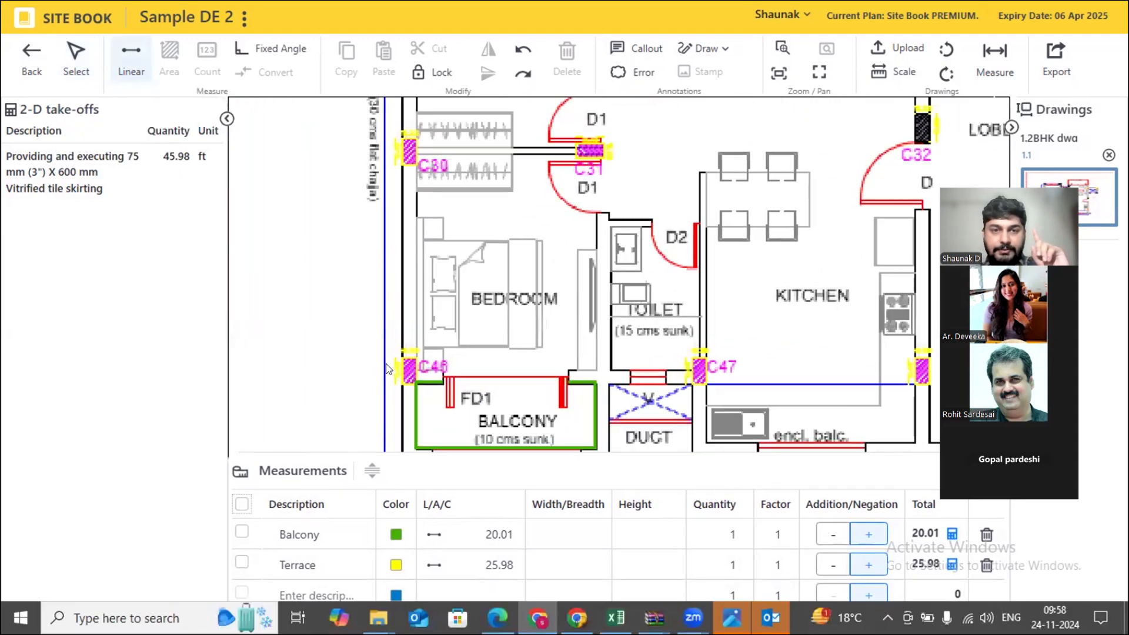
scroll(410, 357, up, 2)
scroll(515, 400, up, 2)
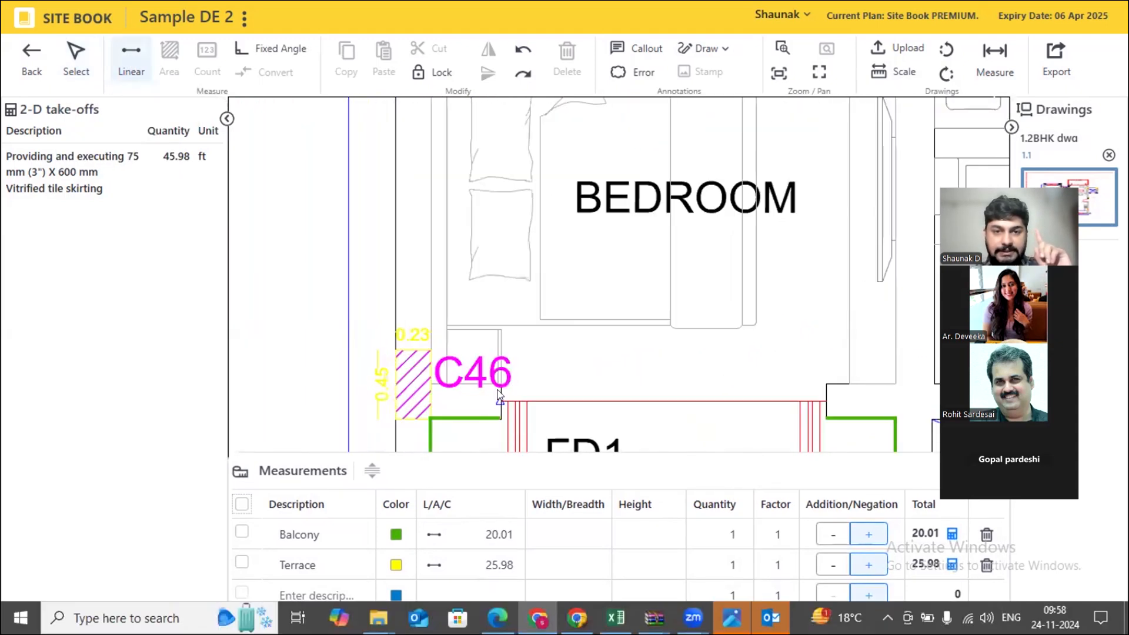
click(433, 381)
scroll(433, 381, down, 4)
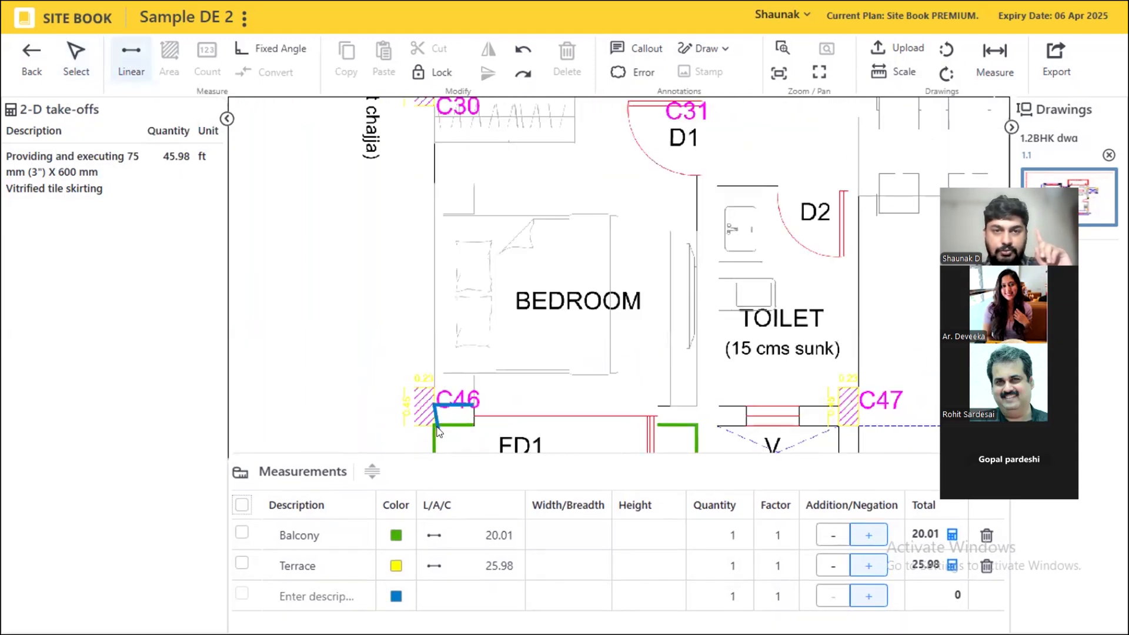
scroll(465, 239, up, 2)
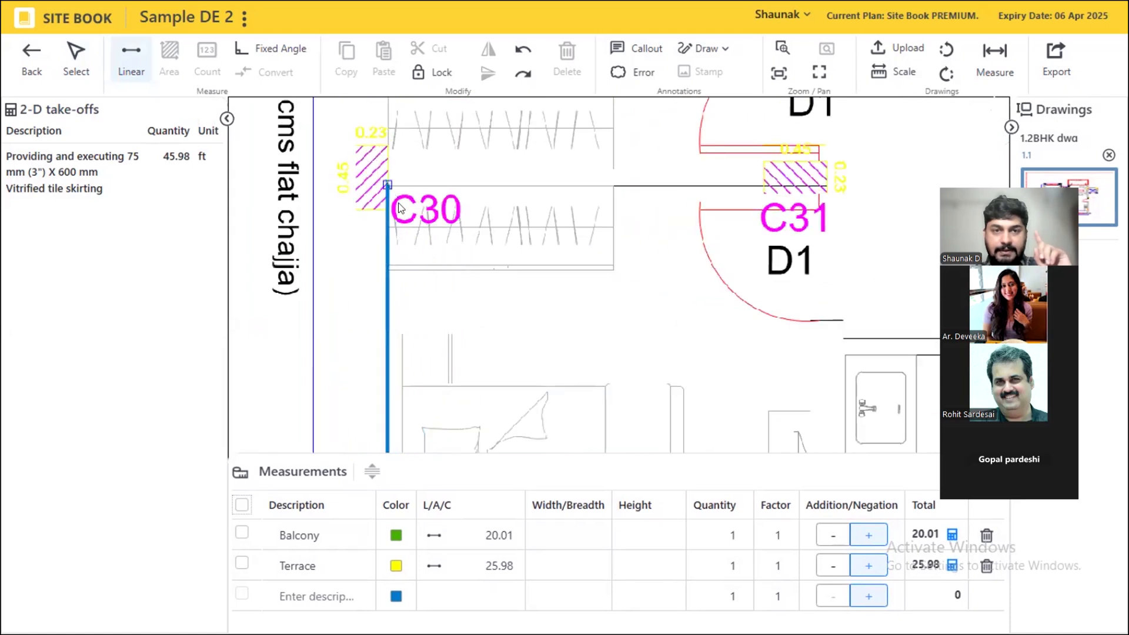
click(388, 186)
right_click(440, 273)
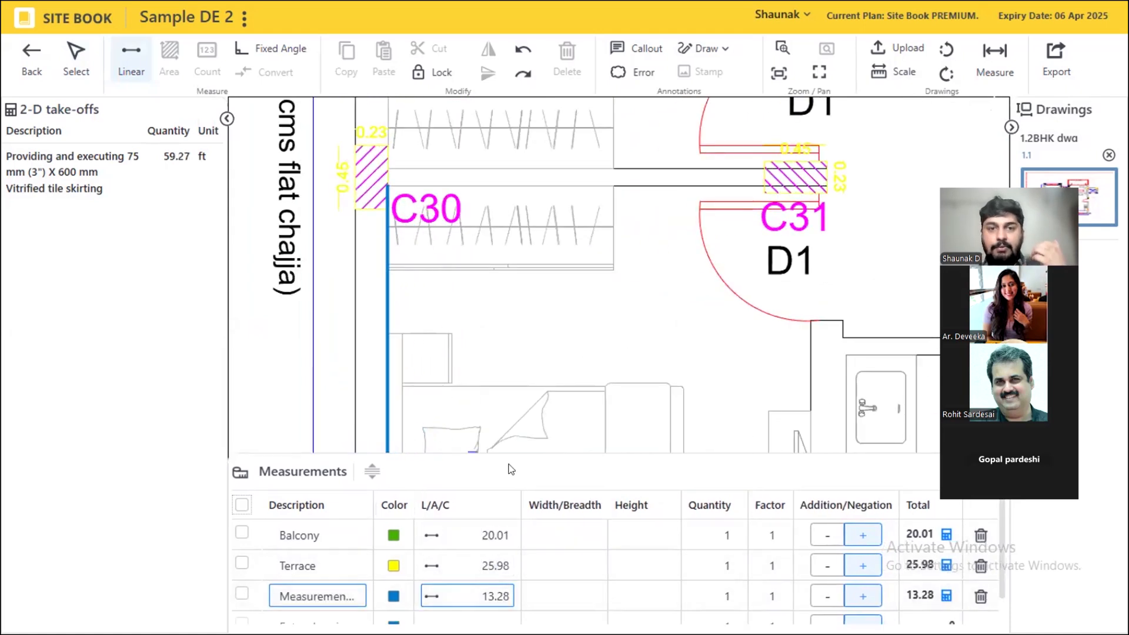
- In a separate new row, trace the master bedroom walls from C30 along the window W2 wall and past C2 to door D2
scroll(538, 309, down, 3)
scroll(559, 172, up, 2)
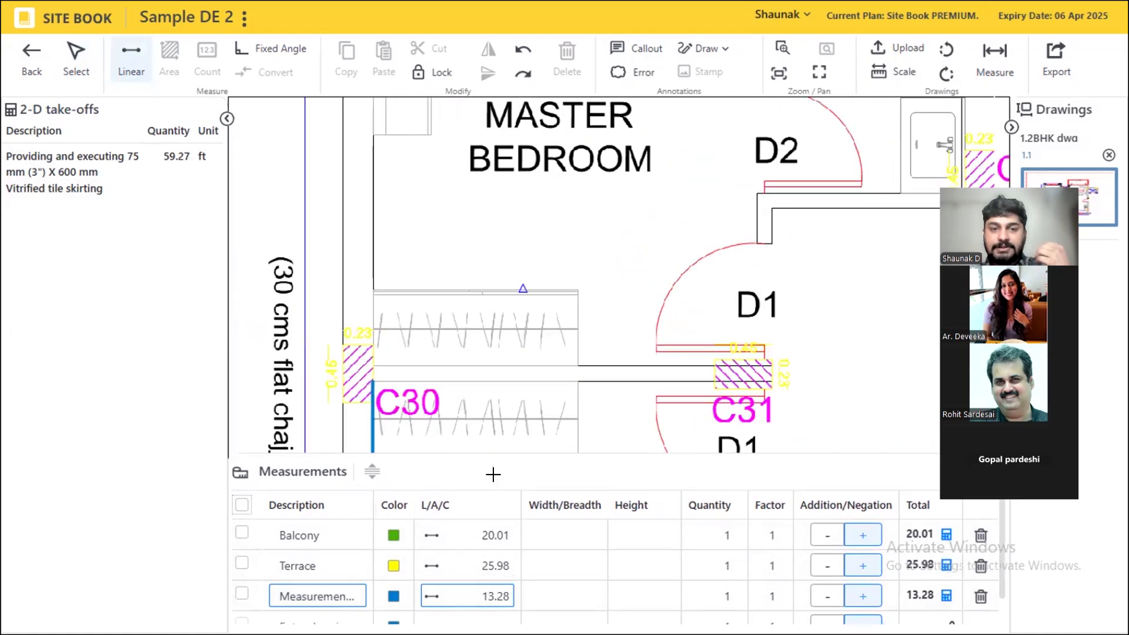
click(502, 434)
click(464, 596)
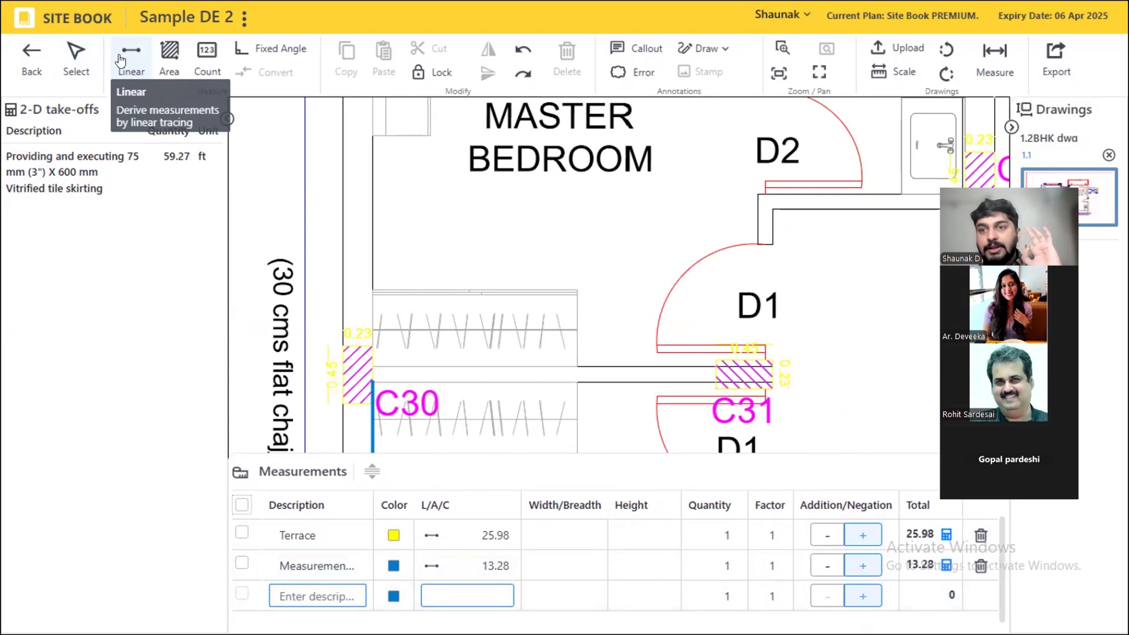
click(76, 59)
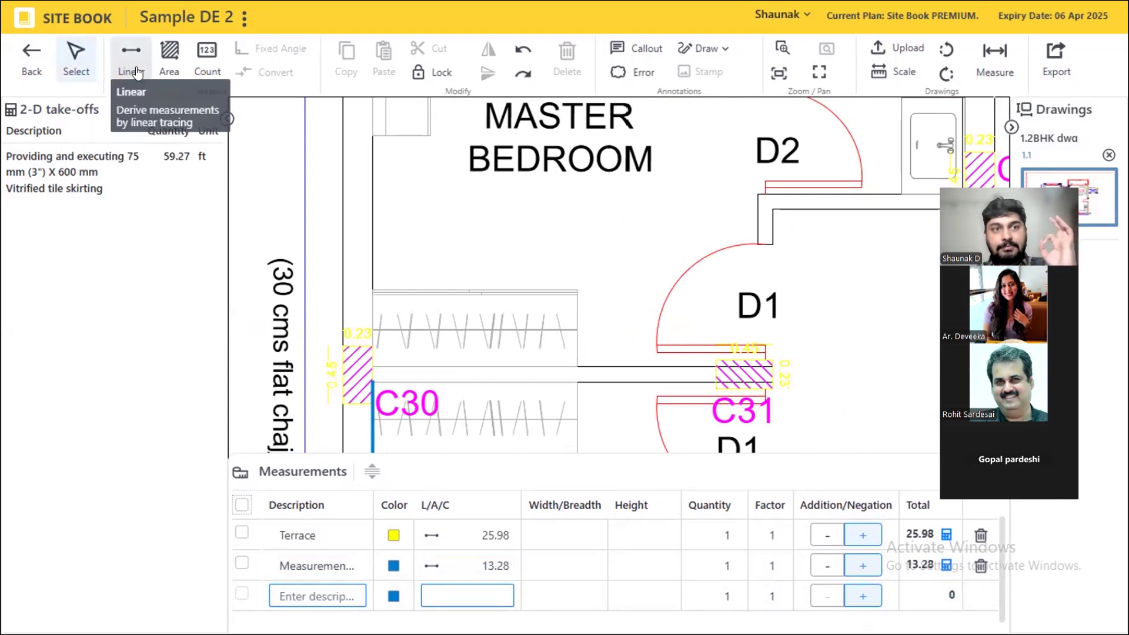
click(128, 59)
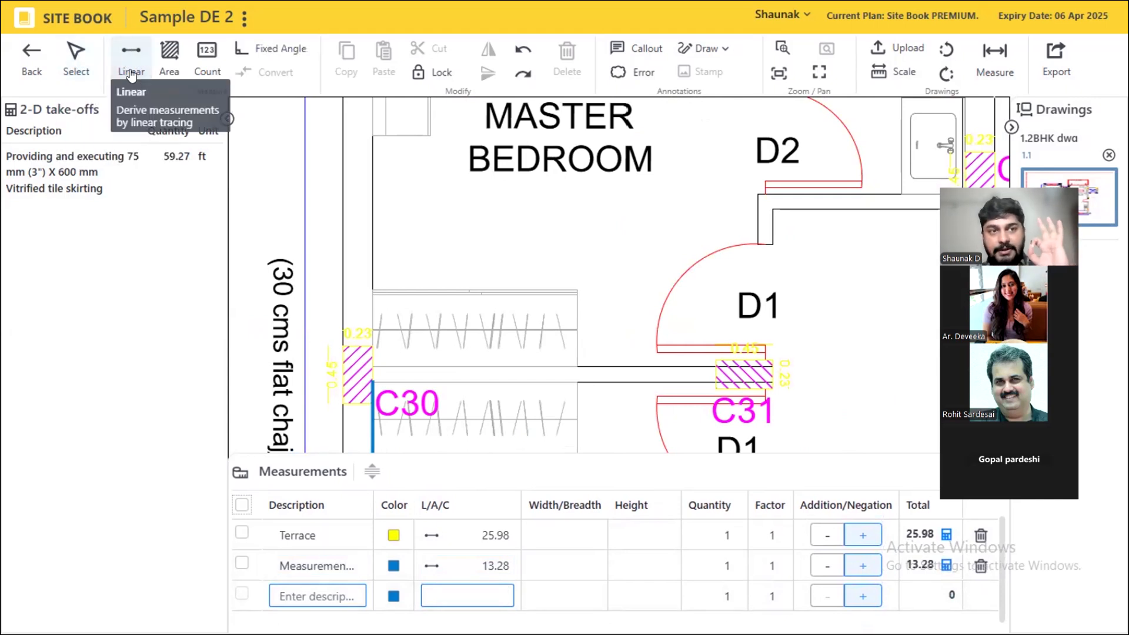
scroll(358, 383, up, 5)
click(376, 348)
scroll(321, 419, down, 4)
scroll(320, 419, down, 5)
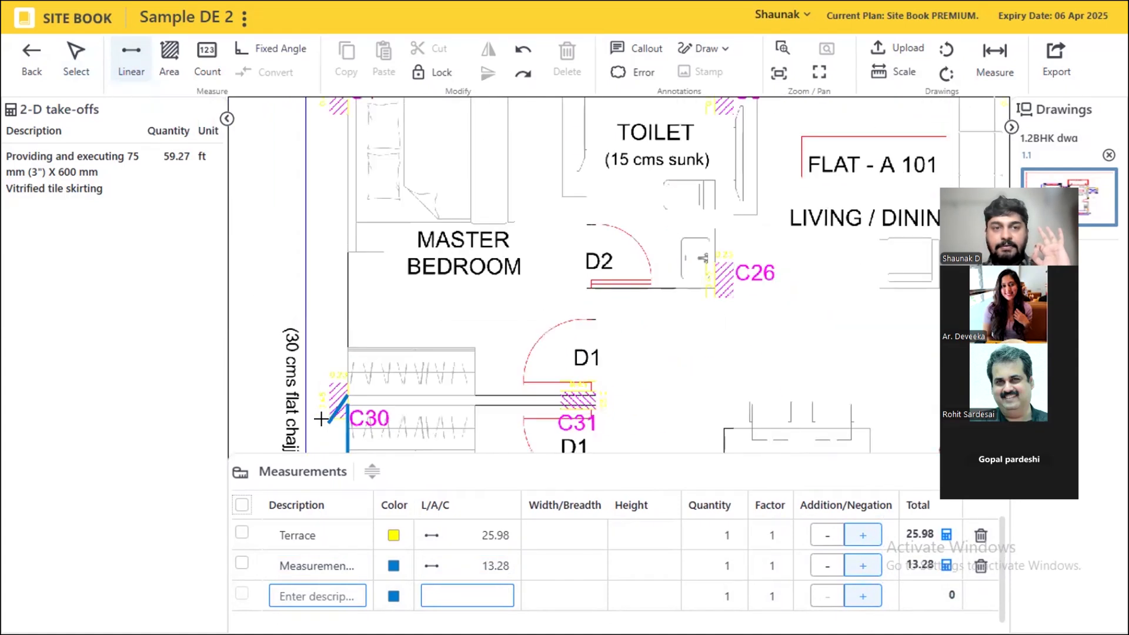
scroll(350, 154, up, 3)
click(373, 156)
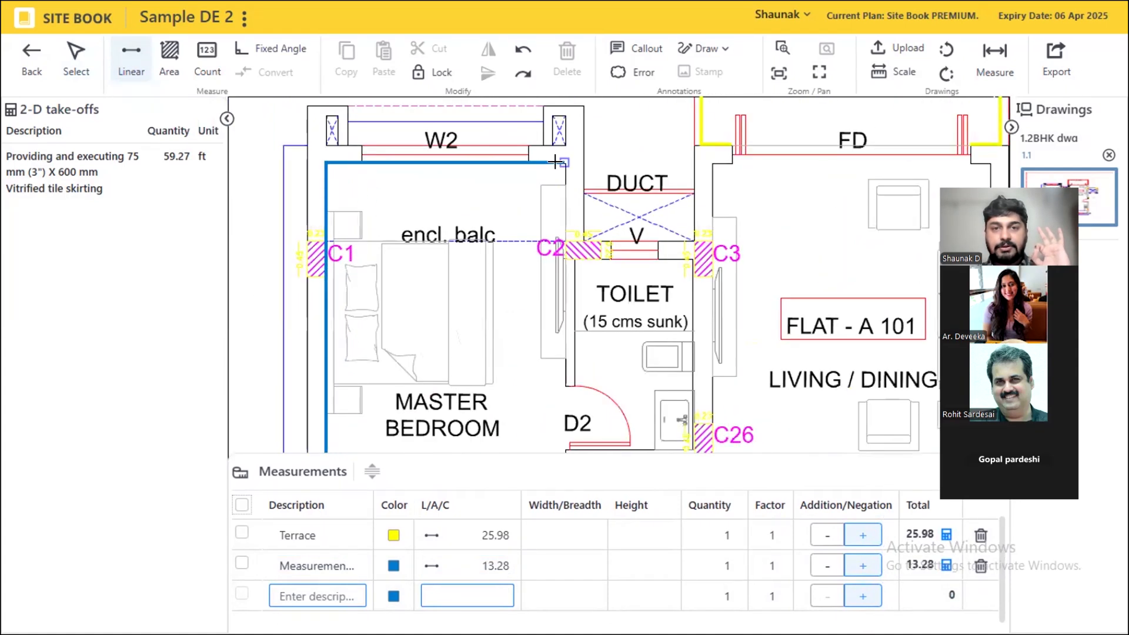
click(566, 162)
click(566, 385)
key(Escape)
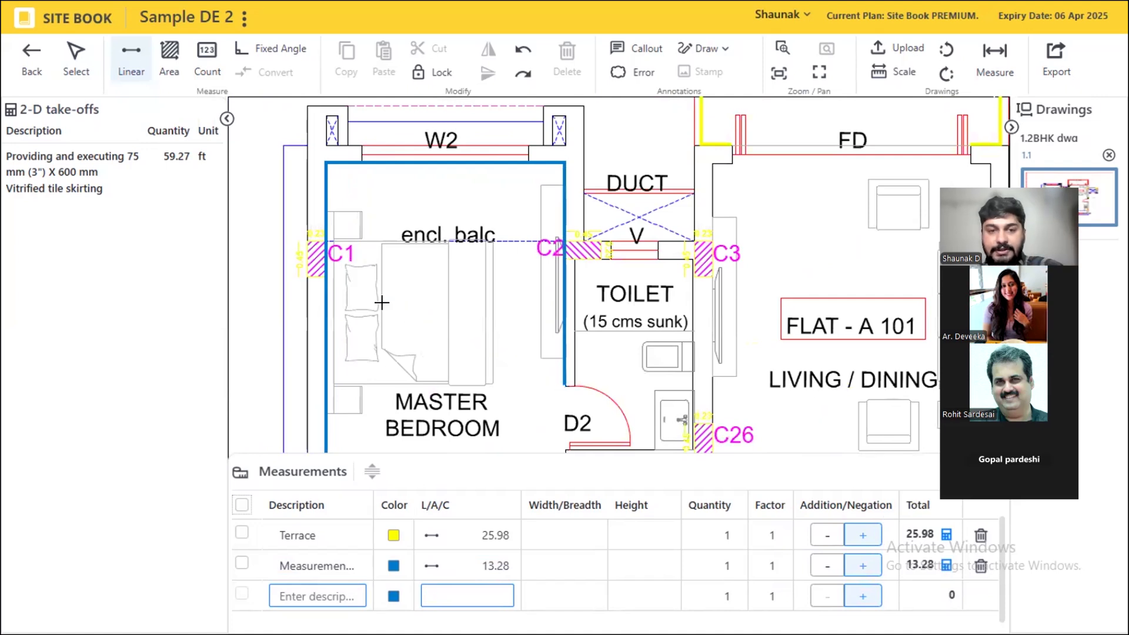
- Change the tracing colour of the master bedroom's measurement row to black
click(394, 598)
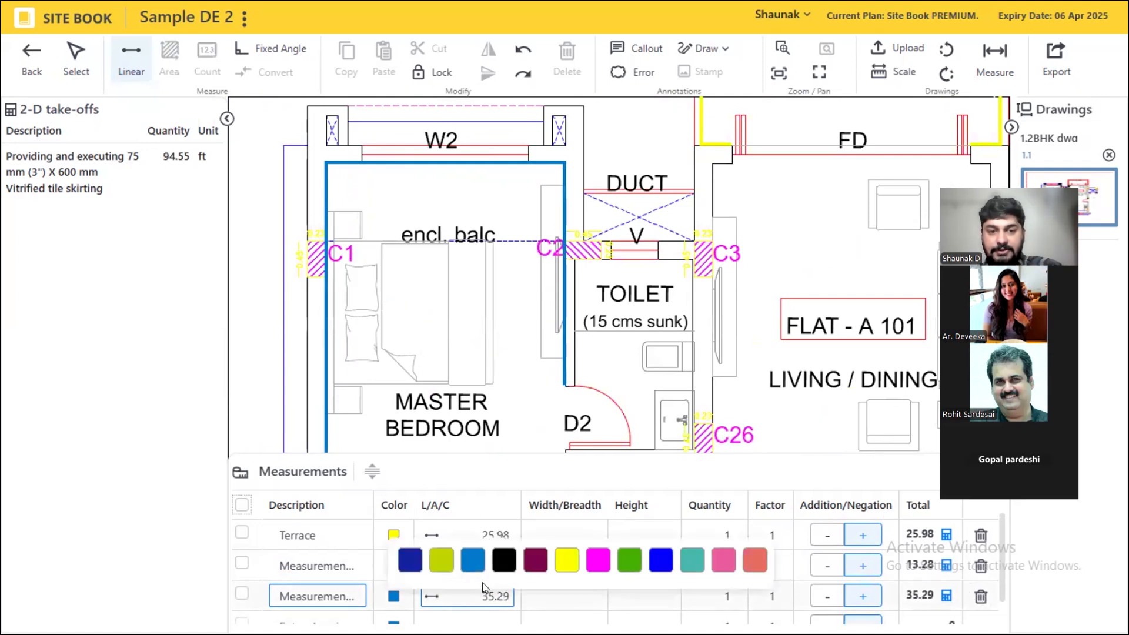
click(504, 560)
- Extend the bedroom's blue measurement row along the partition wall from C30 to C31
scroll(502, 173, down, 3)
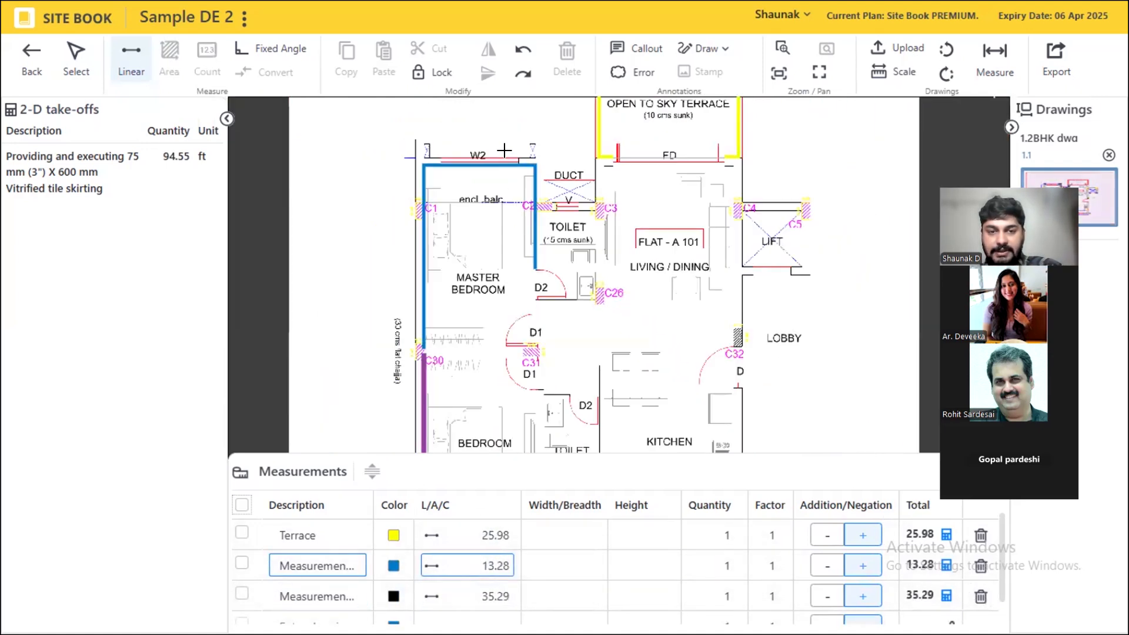
scroll(459, 403, up, 5)
click(354, 261)
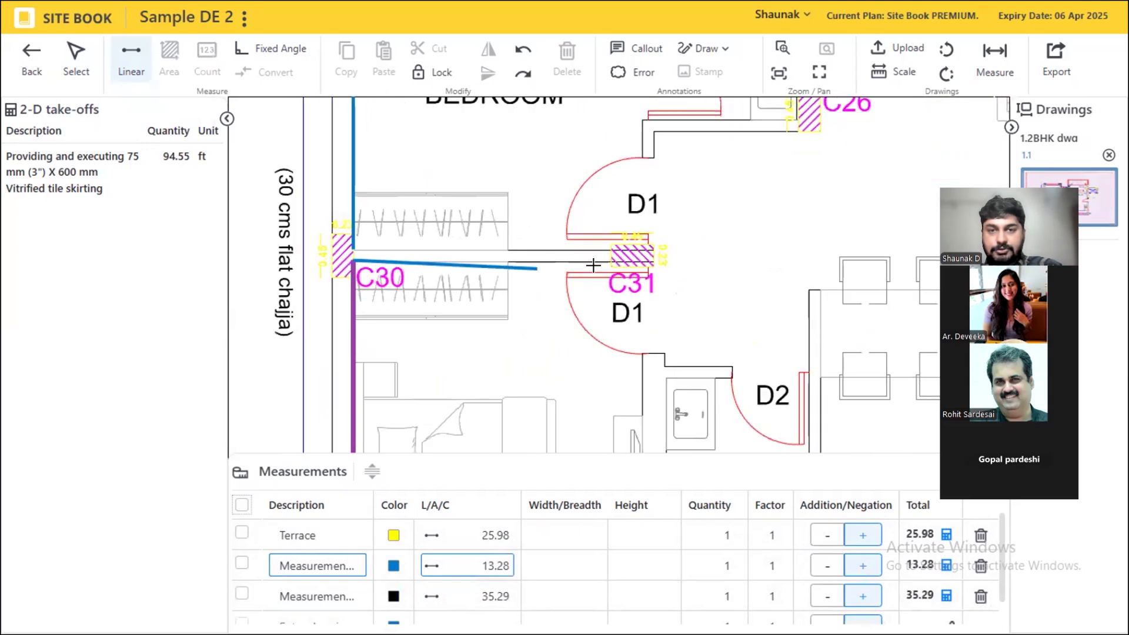
click(651, 256)
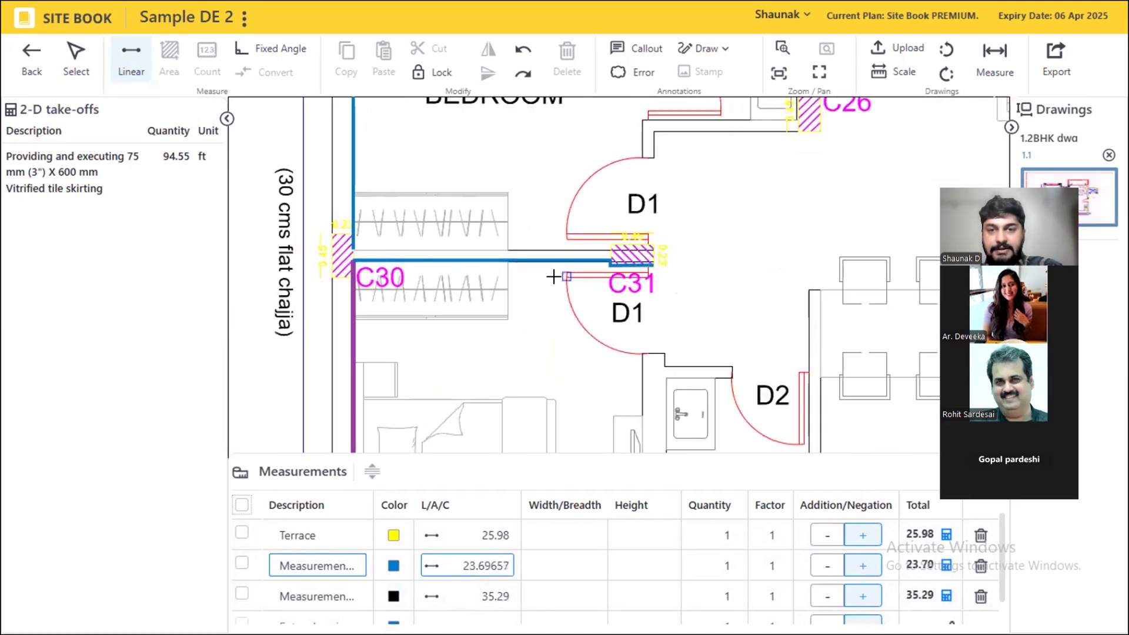
- Add the short wall piece between doors D2 and D1 to the master bedroom's black measurement row
double_click(473, 565)
click(470, 582)
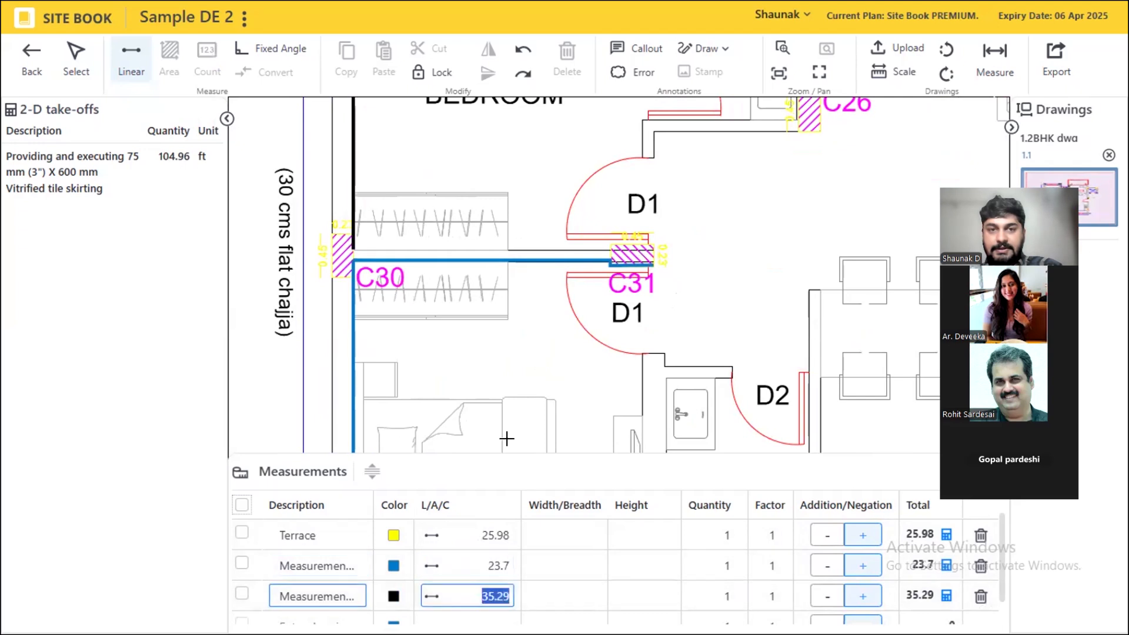
scroll(510, 438, down, 3)
scroll(532, 340, up, 3)
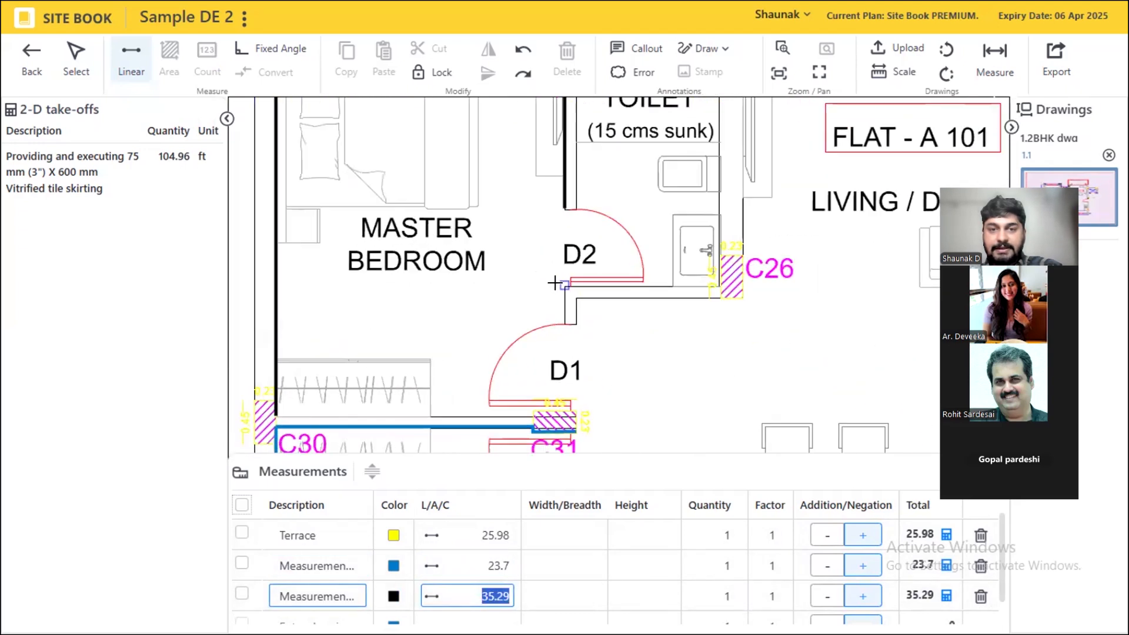
click(447, 269)
- In the Terrace row, trace the living/dining wall from the corner near door D1 past C26 and C3 to the edge of opening FD
scroll(441, 229, down, 3)
scroll(441, 229, down, 3)
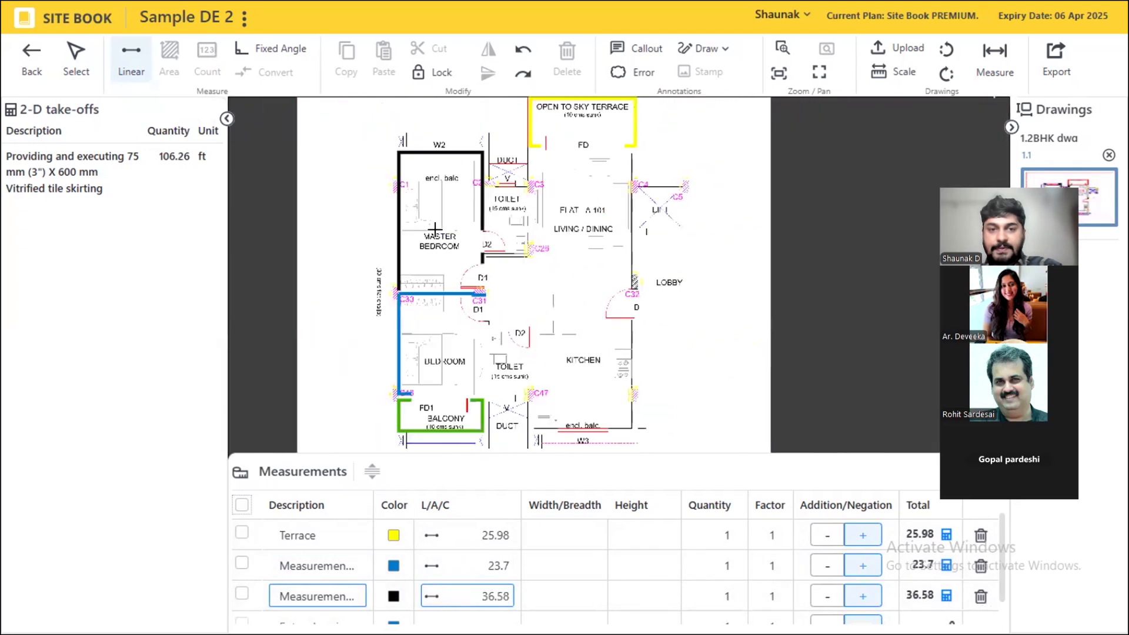
scroll(438, 231, up, 5)
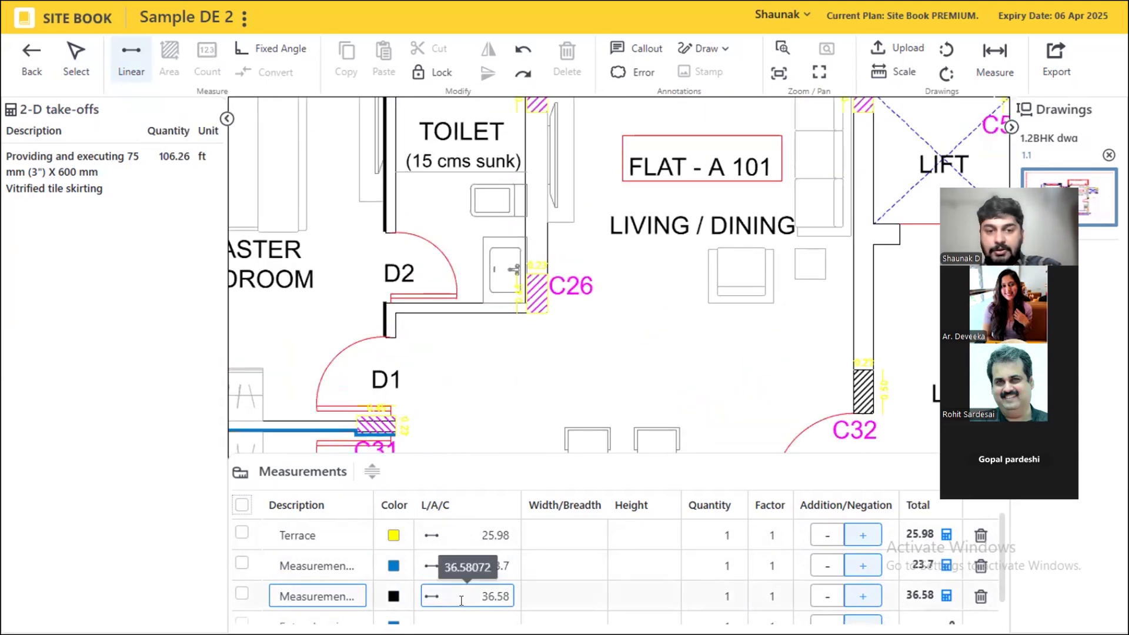
scroll(477, 565, down, 1)
scroll(483, 563, up, 2)
click(483, 564)
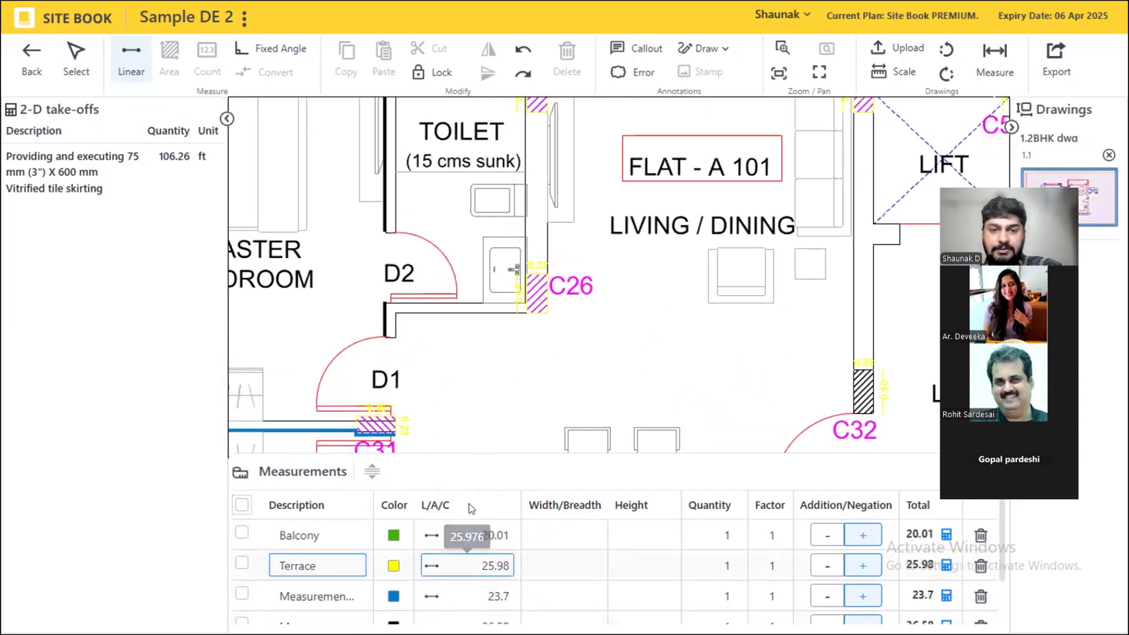
click(396, 311)
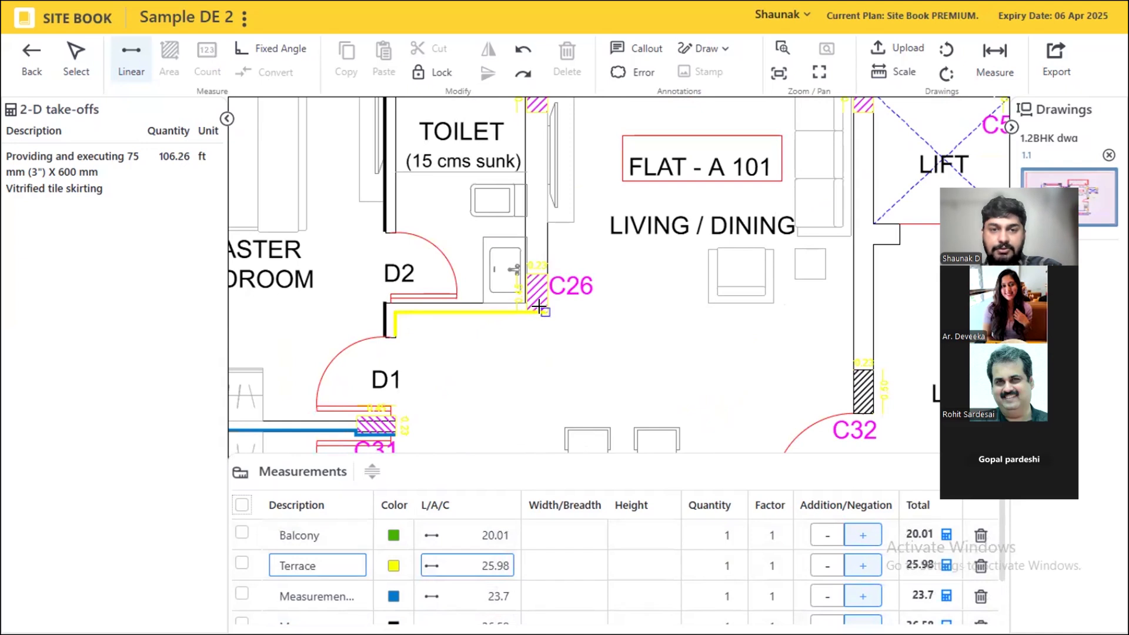
click(547, 313)
scroll(535, 397, down, 5)
scroll(583, 165, up, 4)
scroll(571, 198, up, 4)
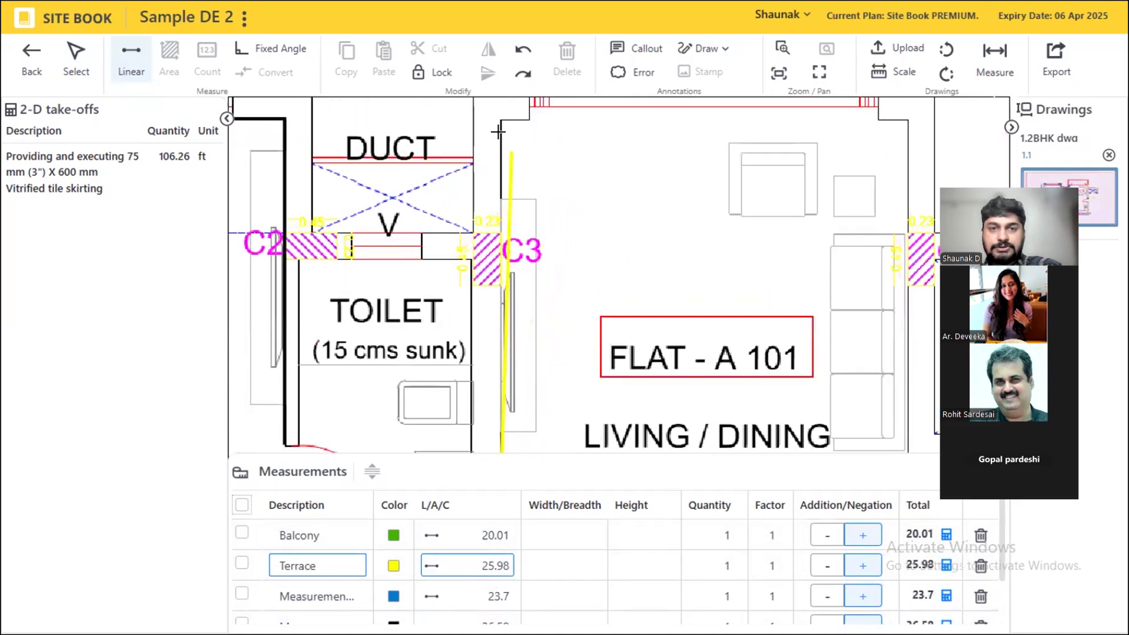
click(500, 119)
double_click(528, 118)
drag(774, 347, 591, 304)
click(77, 56)
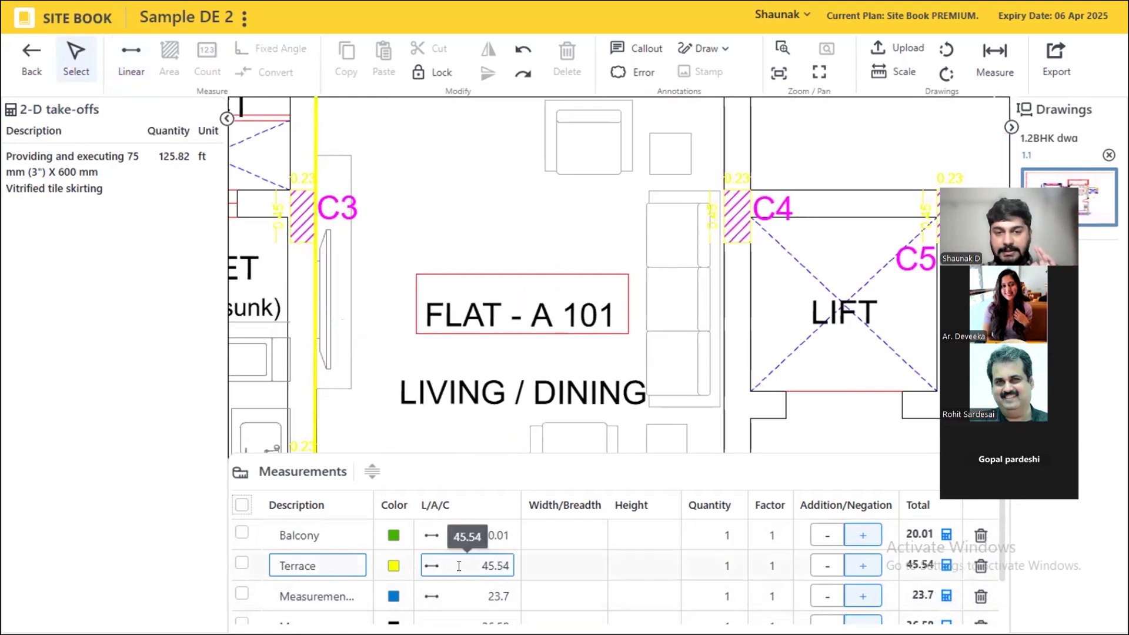
click(468, 536)
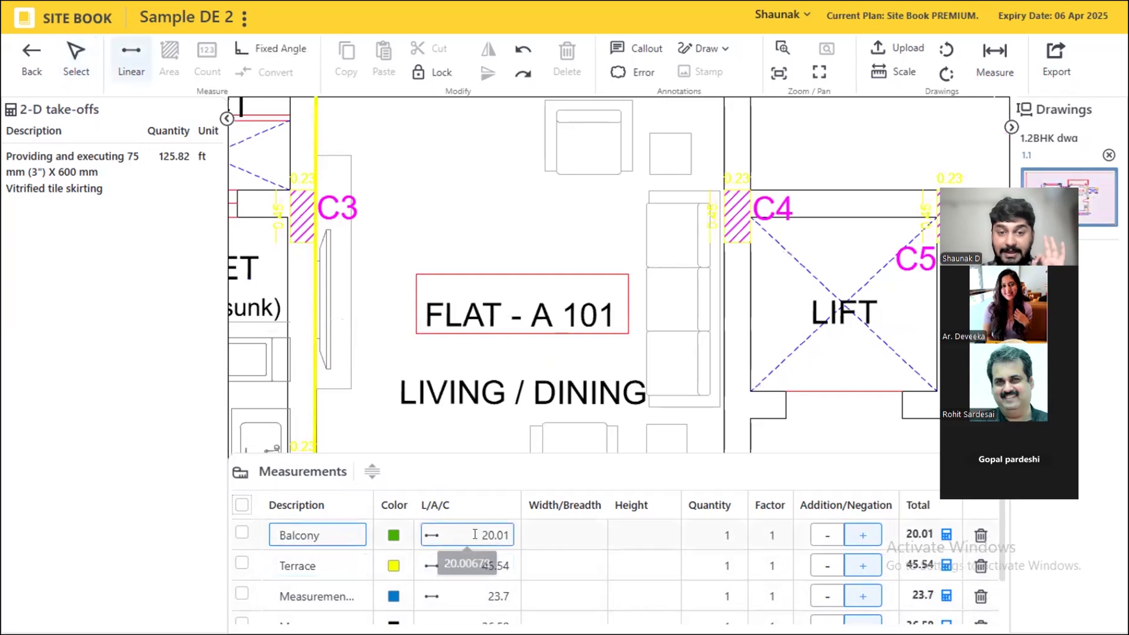
scroll(512, 143, down, 2)
scroll(651, 249, up, 1)
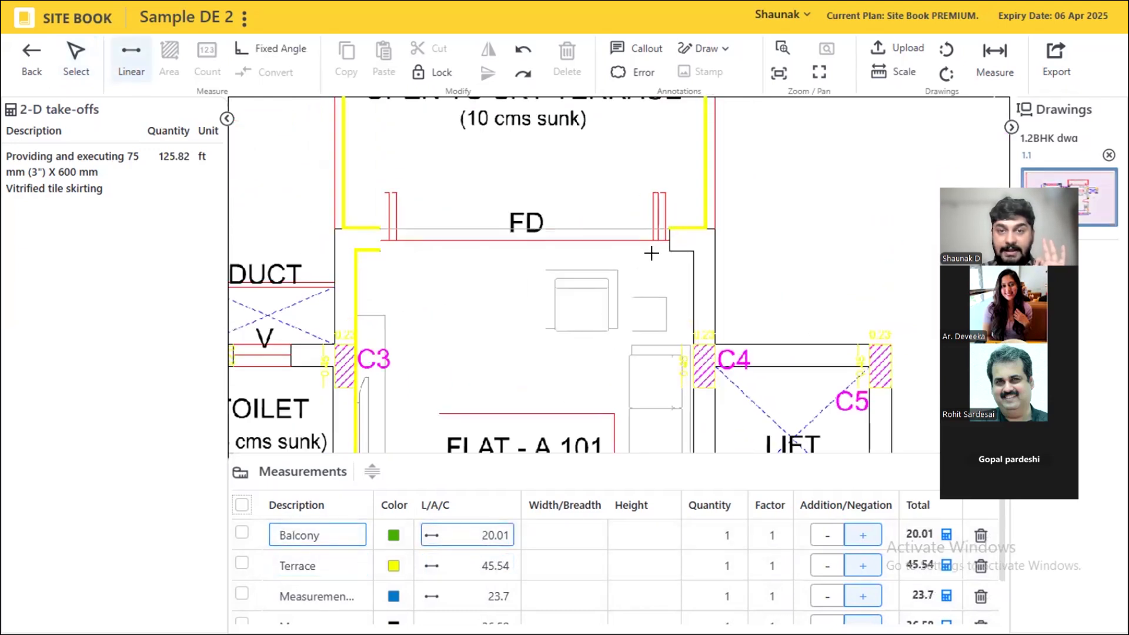
click(670, 250)
click(693, 250)
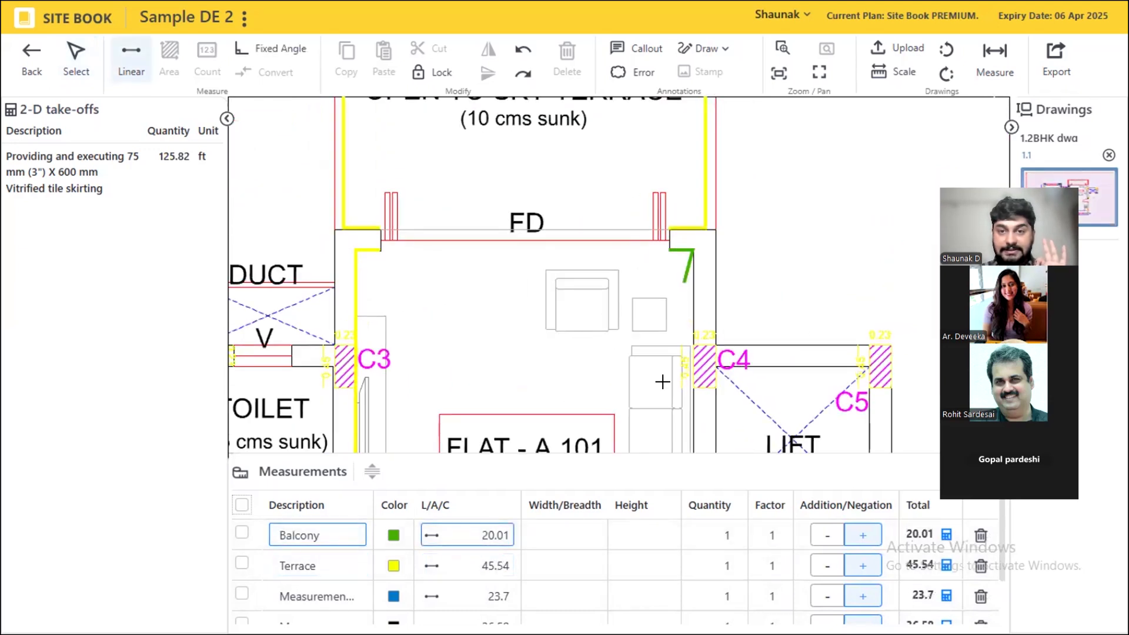
click(693, 387)
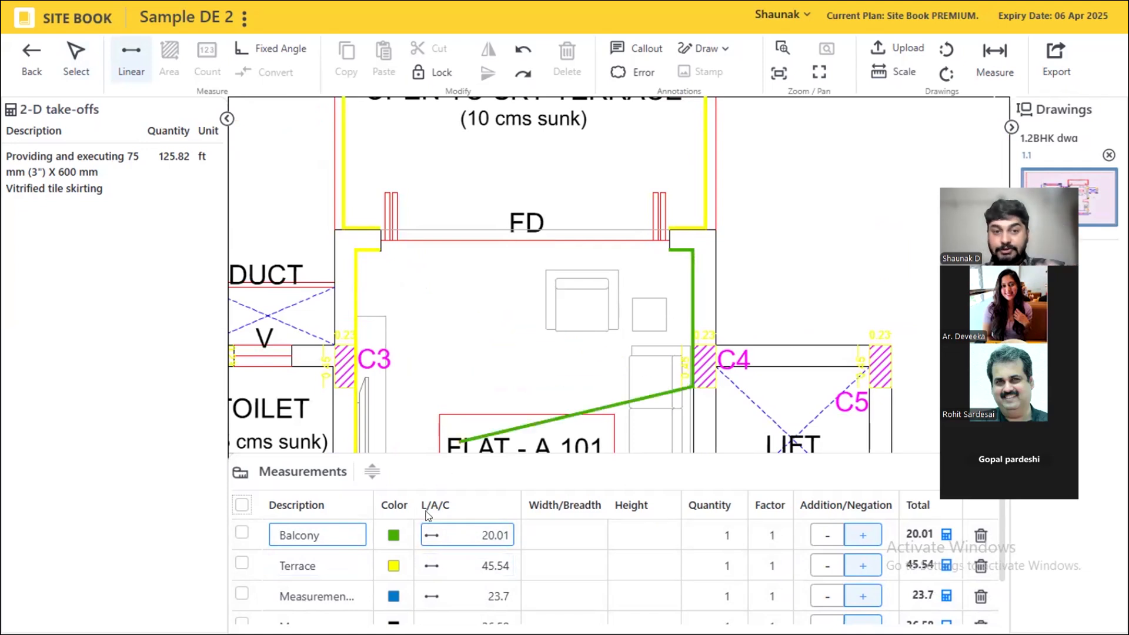
key(Escape)
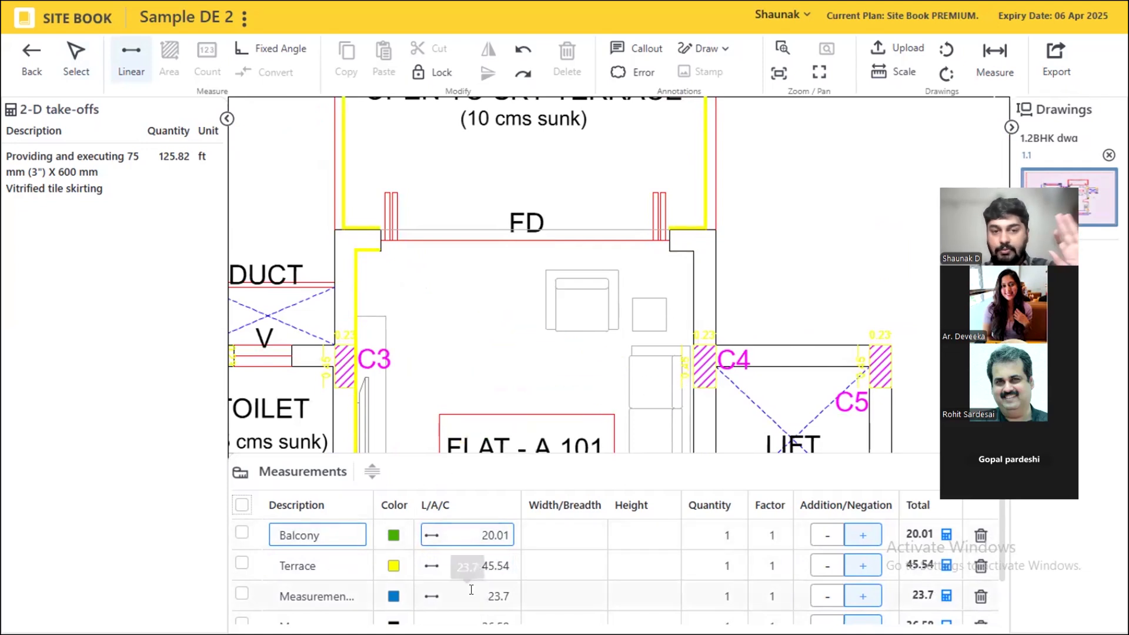
- In the Terrace row, trace the opposite living/dining wall from the edge of opening FD past C4 to C32 at door D
click(472, 563)
click(671, 250)
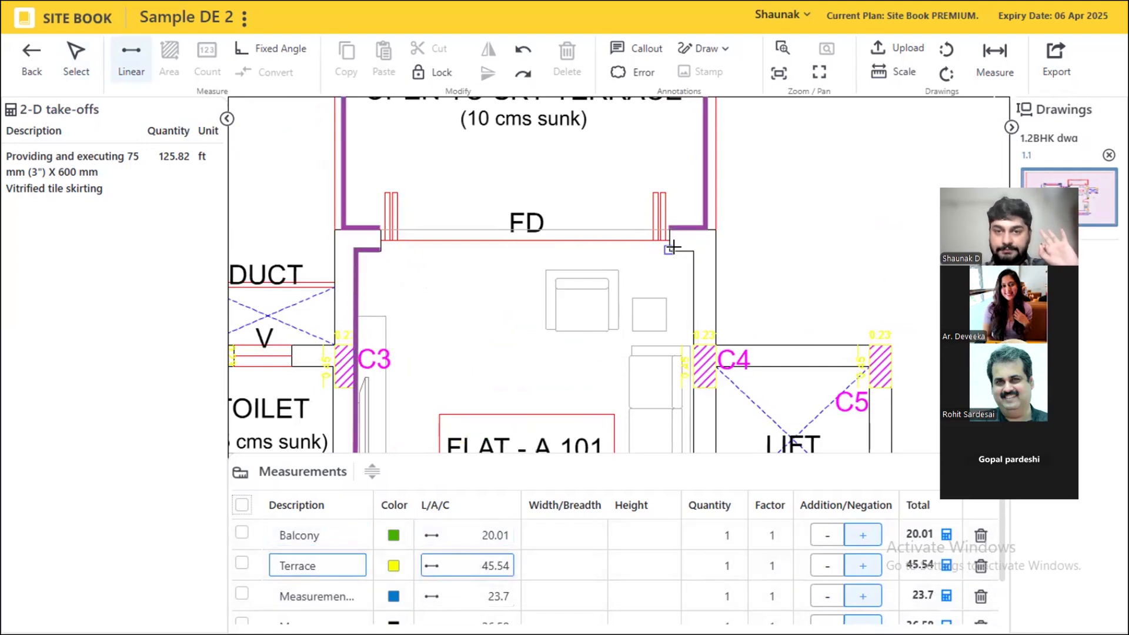
scroll(539, 135, down, 3)
scroll(605, 361, up, 5)
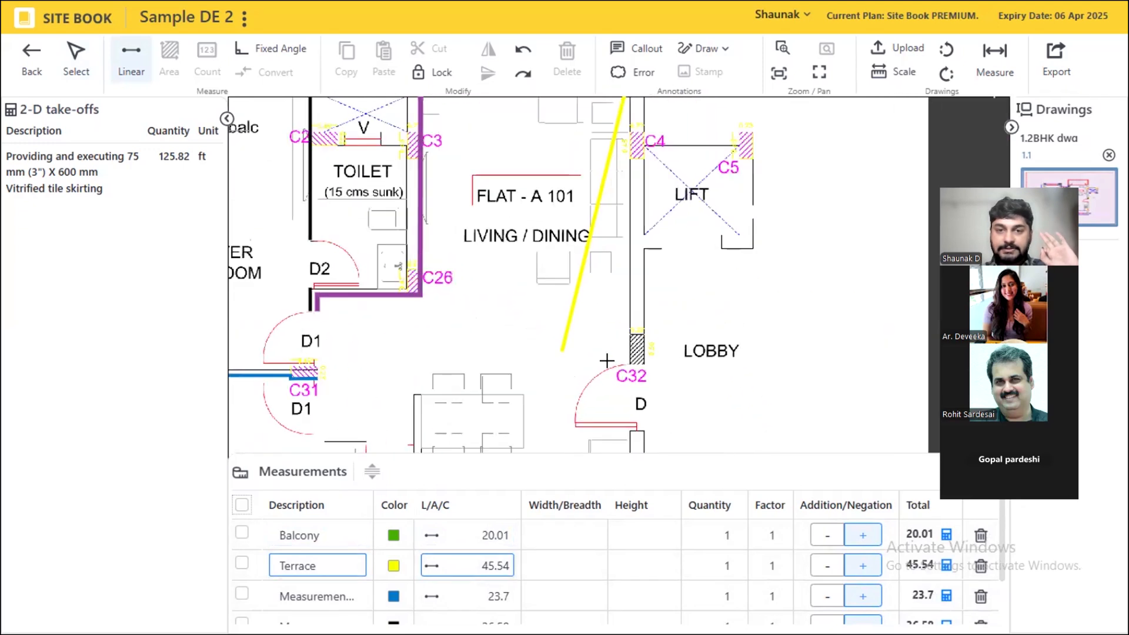
click(635, 359)
key(Escape)
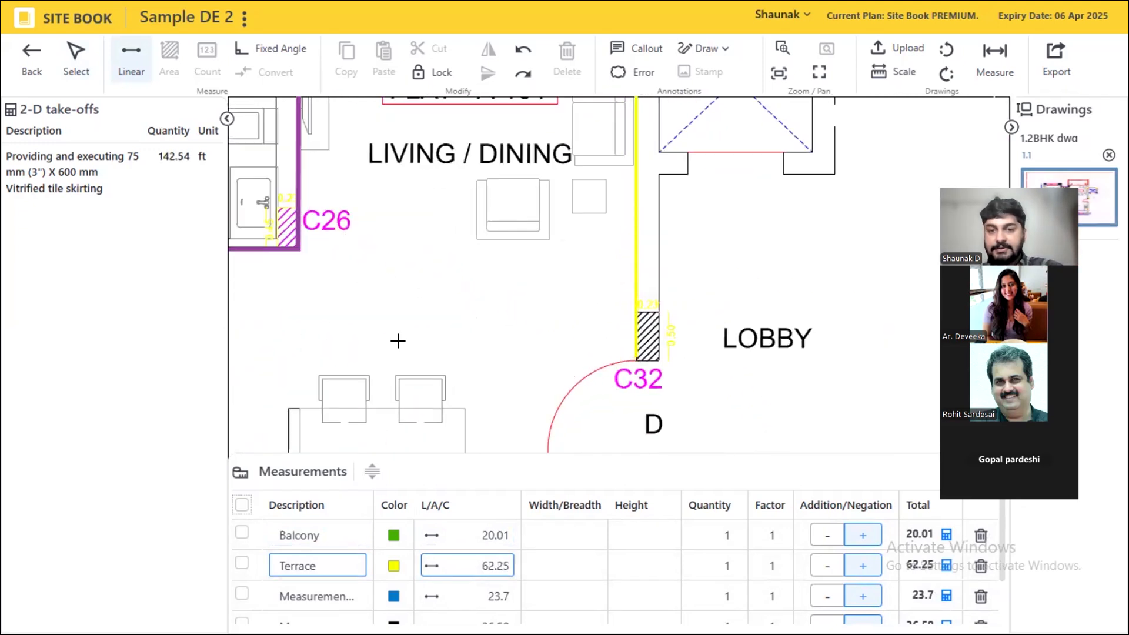
- Draw a freehand open polyline of three segments in the lobby below the lift, using the Terrace row
click(451, 564)
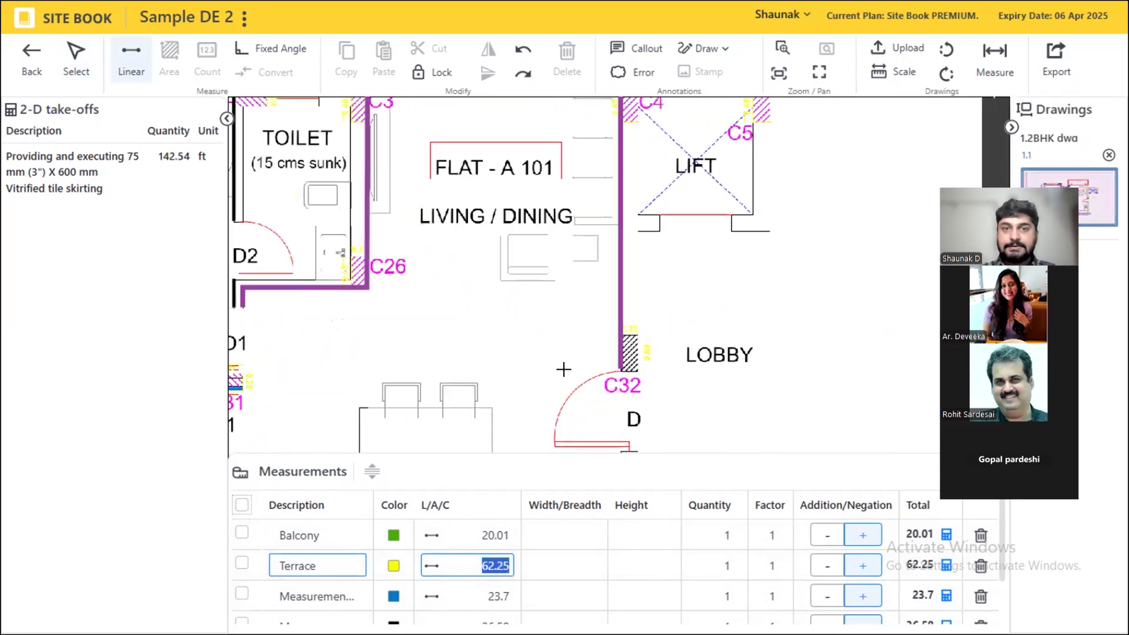
click(527, 36)
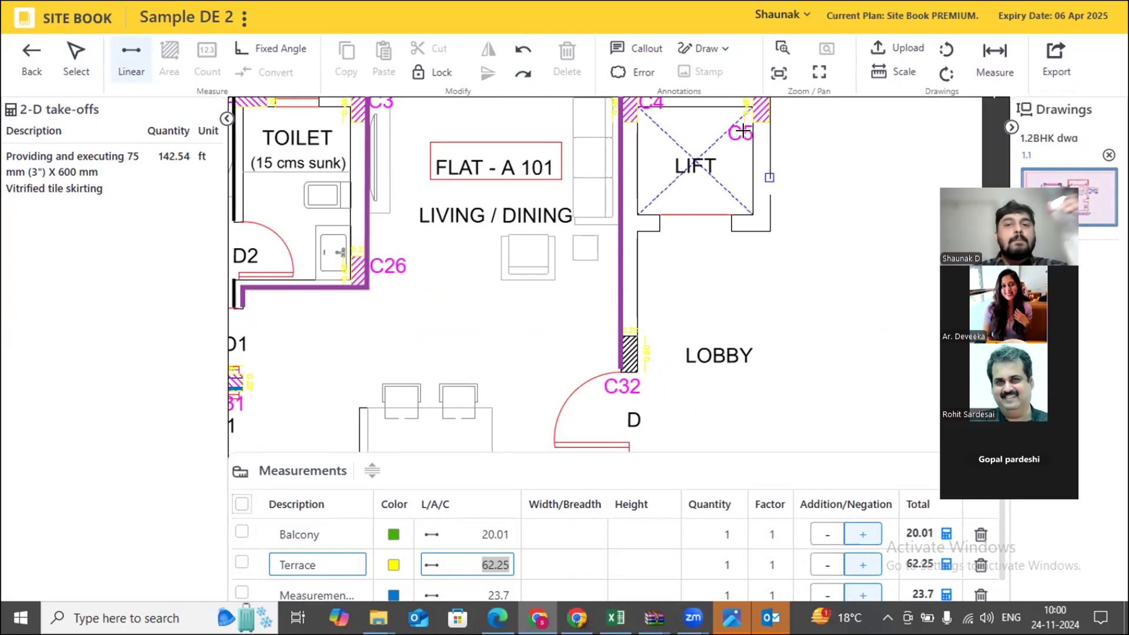
click(708, 329)
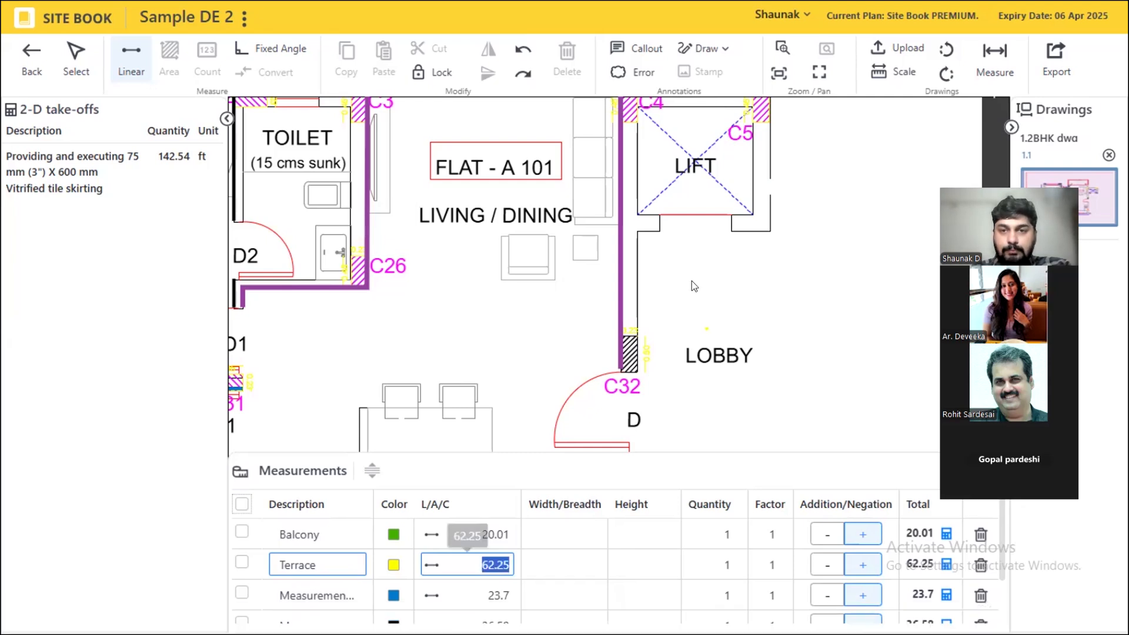
click(715, 238)
click(800, 240)
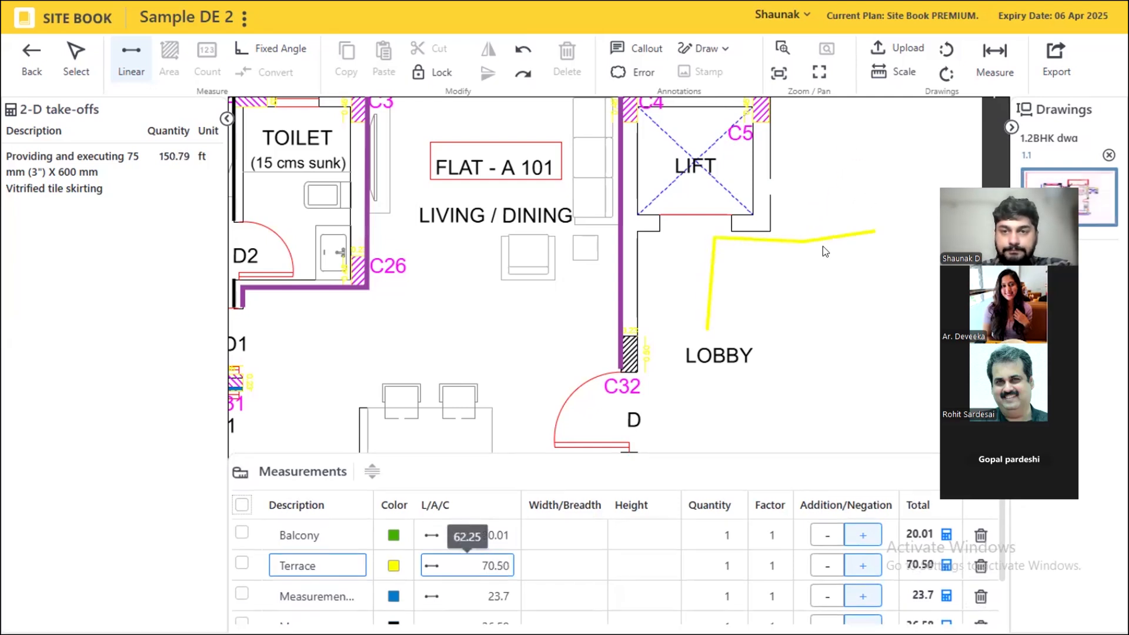
double_click(845, 280)
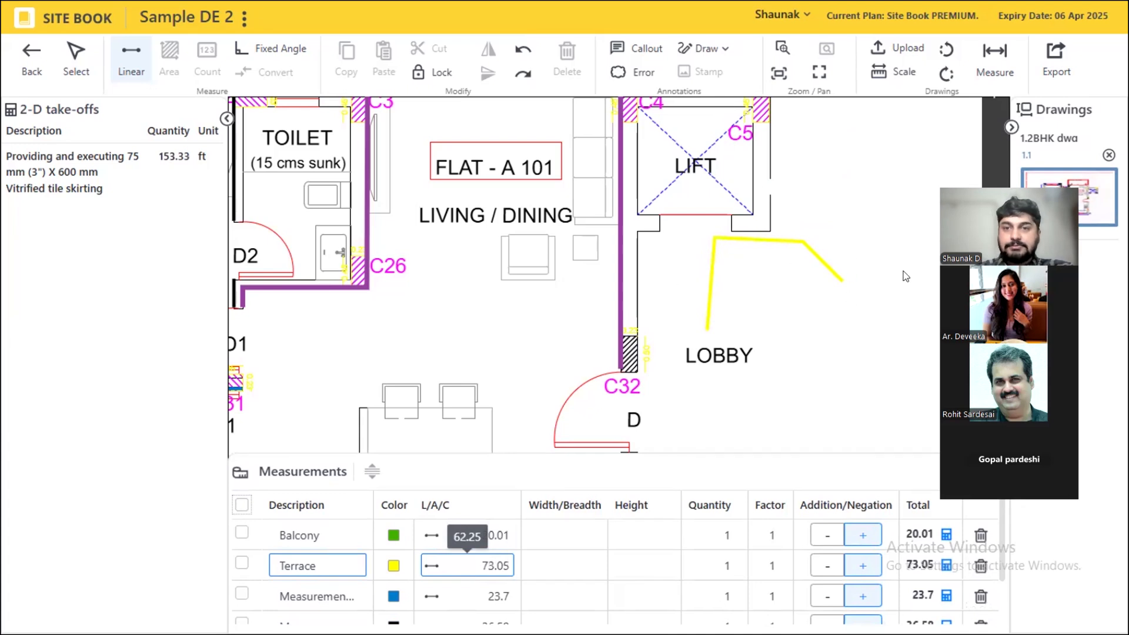
- Draw a second freehand open polyline of four segments below the lobby label, using the Terrace row
scroll(735, 341, up, 2)
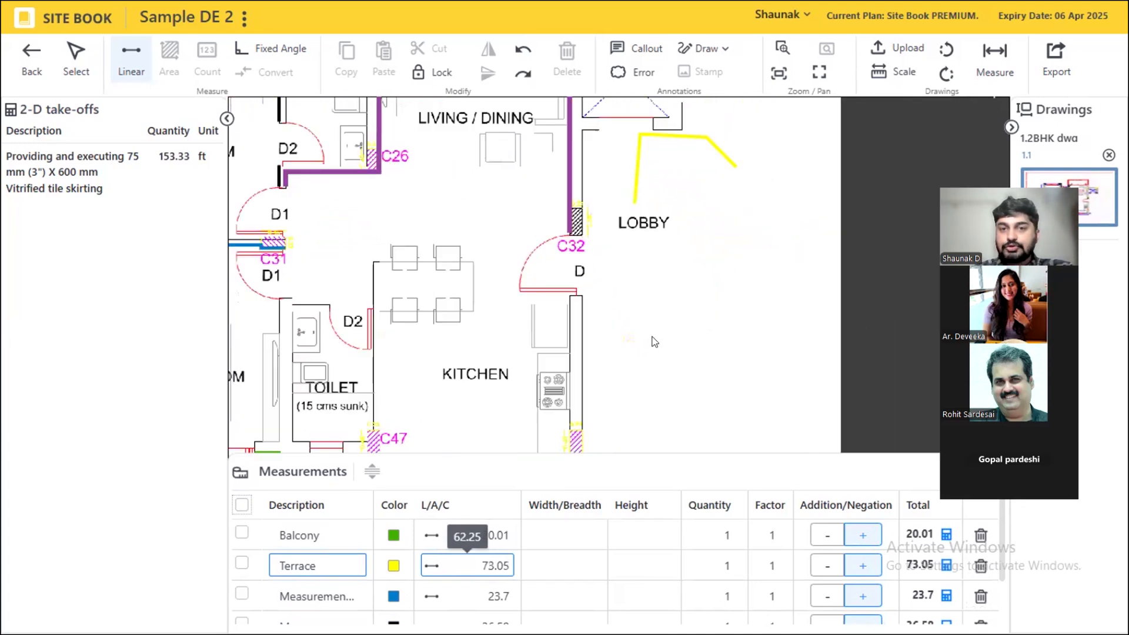
click(645, 355)
click(640, 270)
click(776, 269)
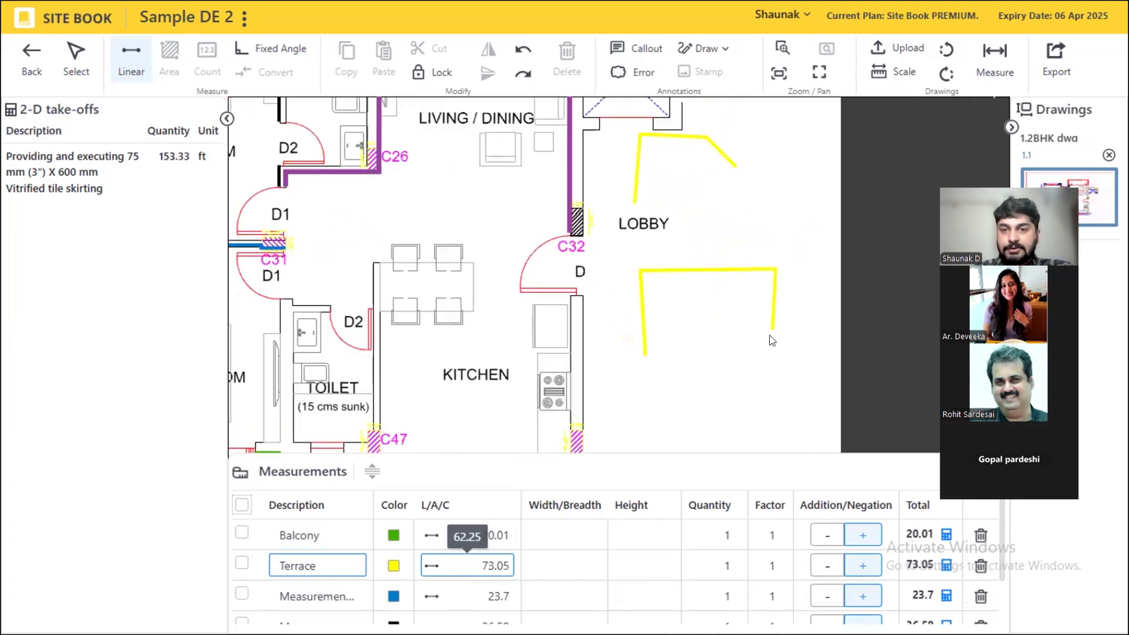
click(768, 349)
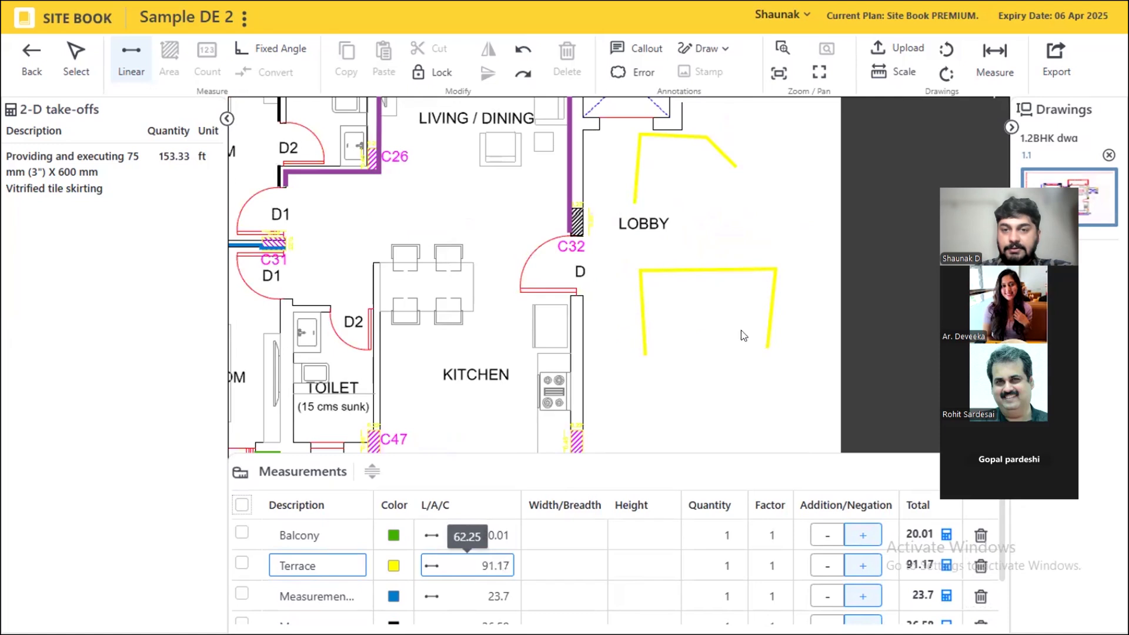
click(715, 362)
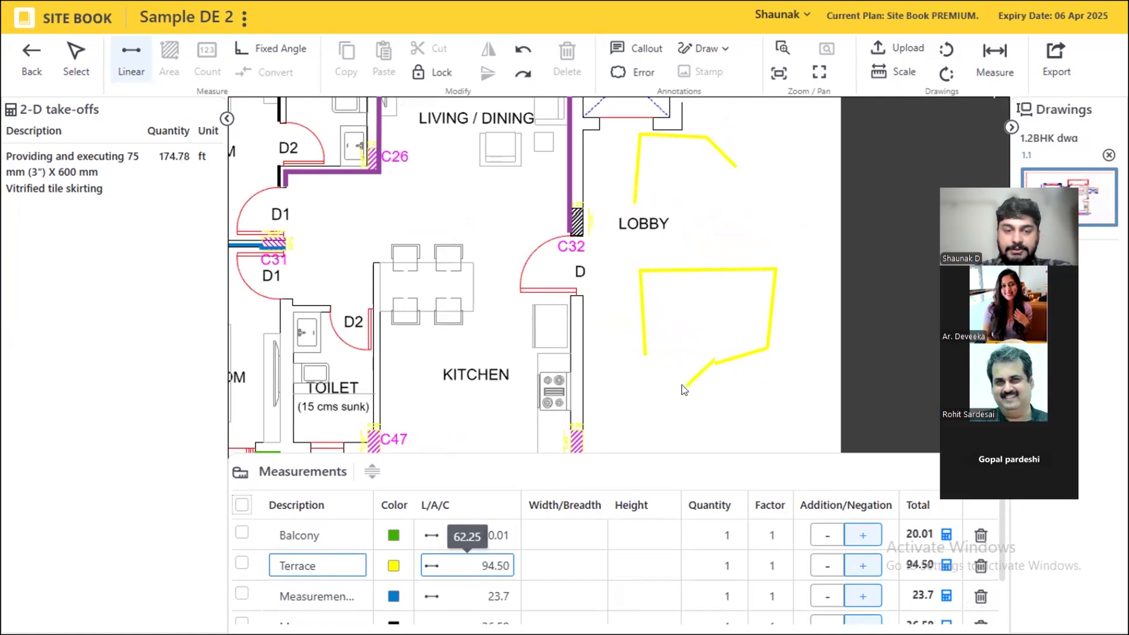
key(Escape)
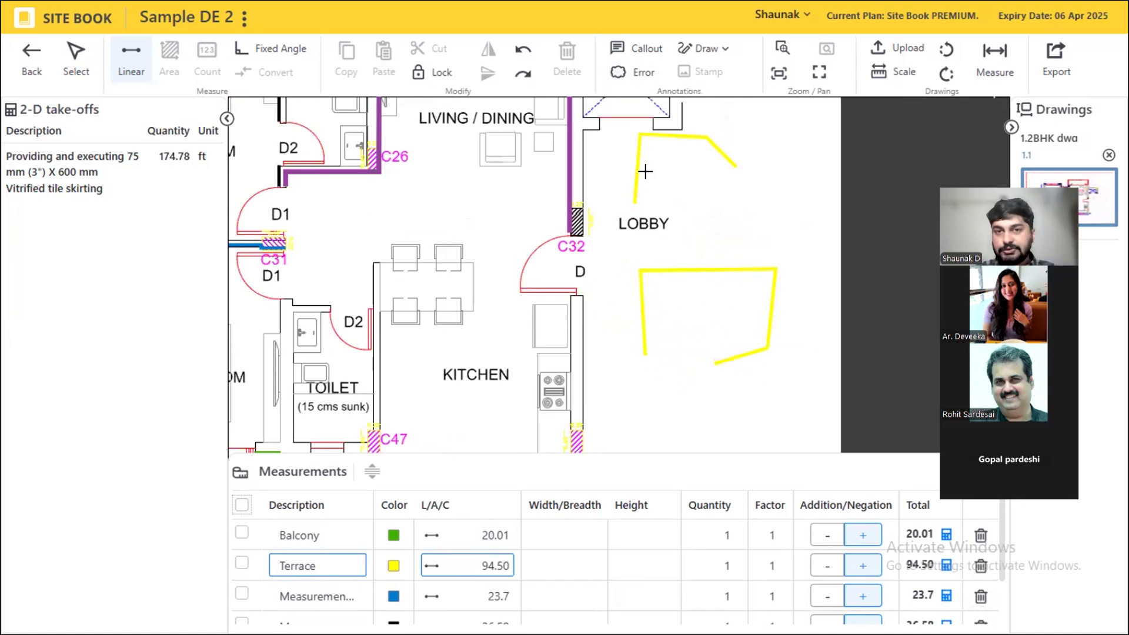
- Delete the two multi-segment sample traces drawn in and below the lobby
click(84, 63)
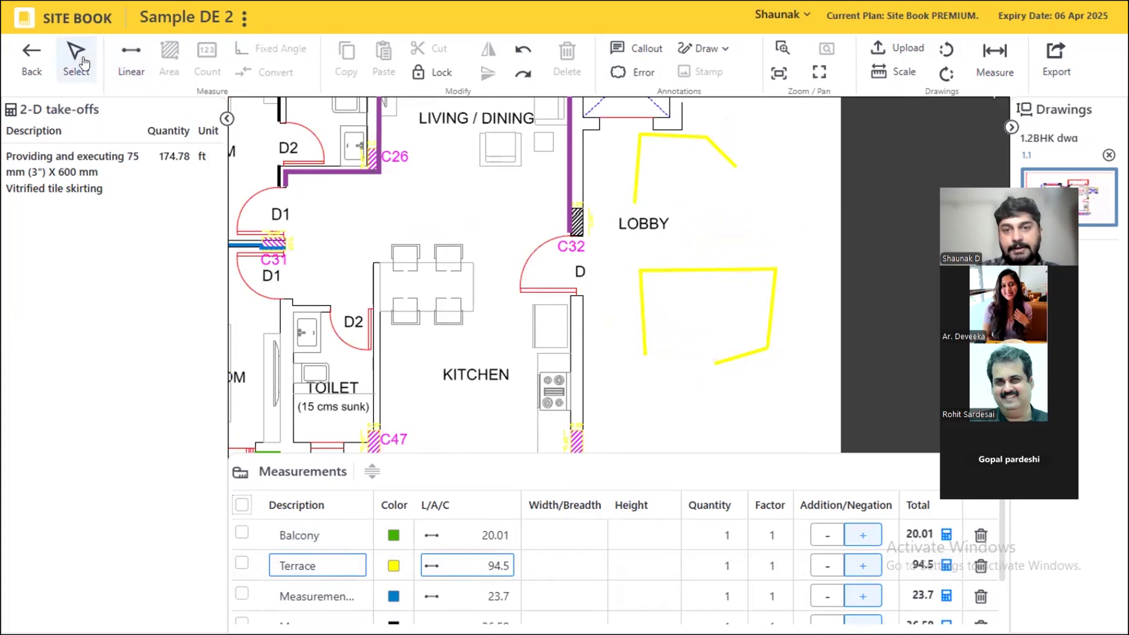
click(677, 272)
click(568, 63)
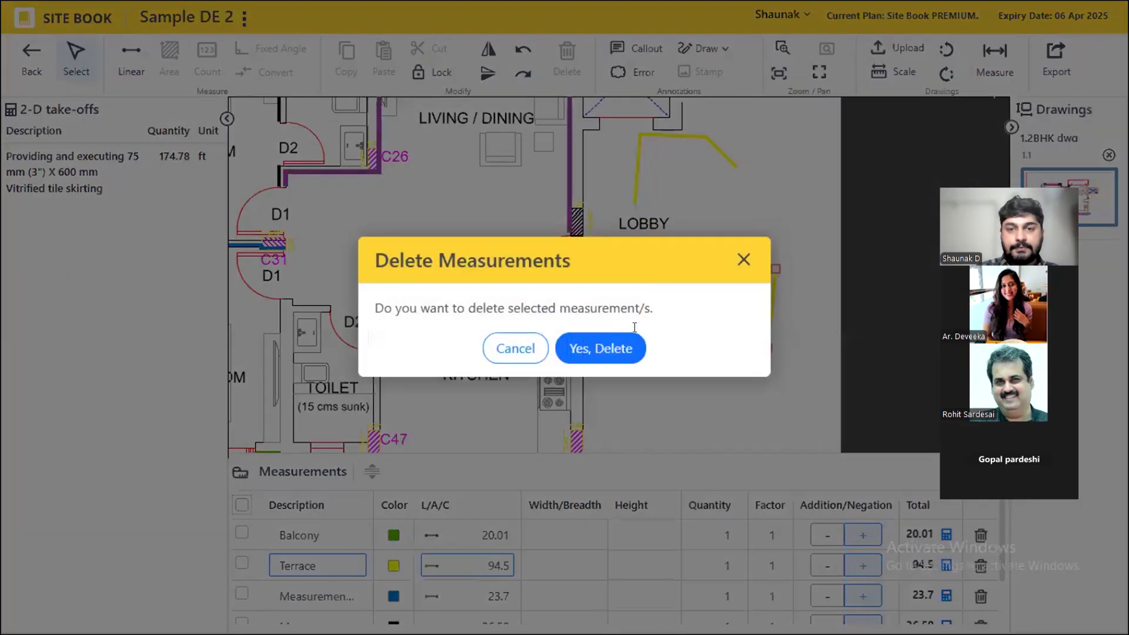
click(600, 345)
click(676, 138)
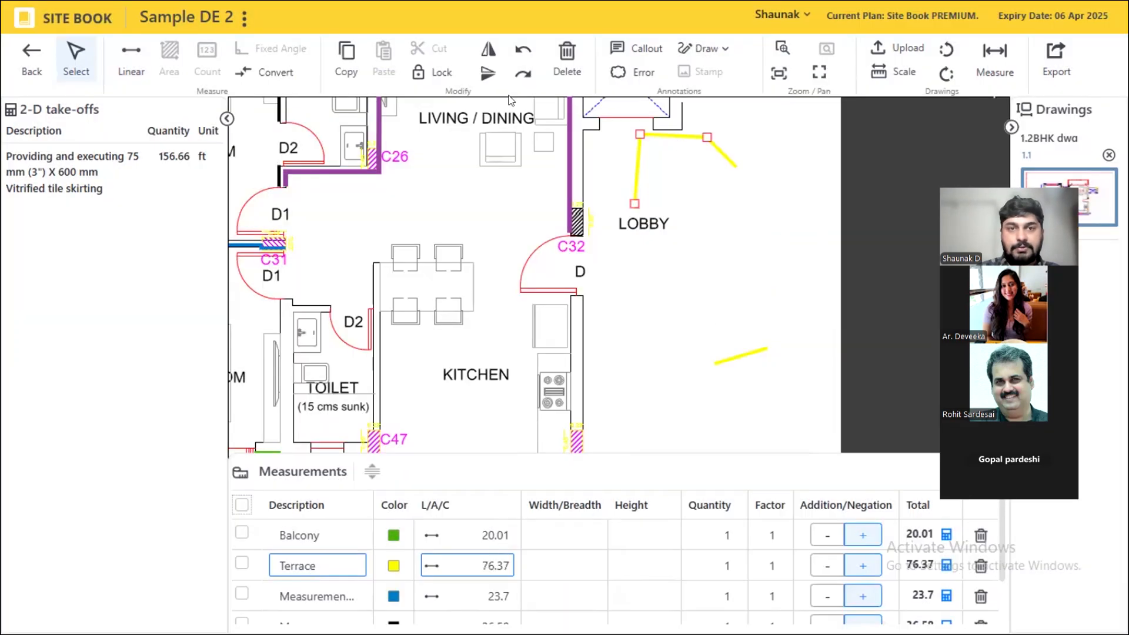
click(565, 57)
click(605, 365)
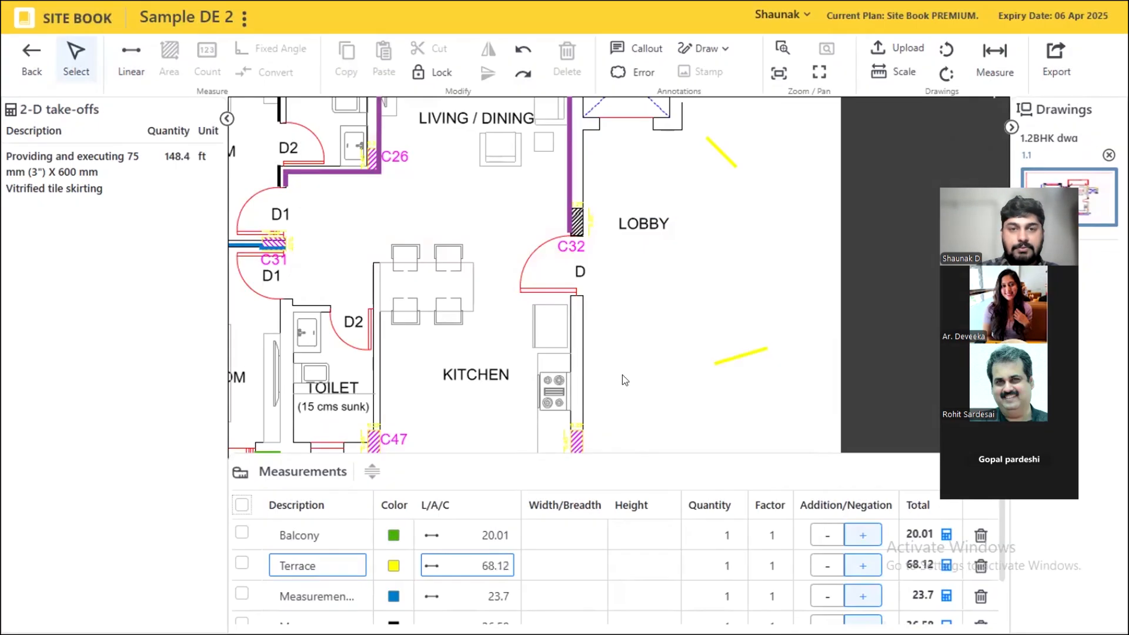
- Delete the two remaining single-line sample traces beside and below the lobby label
scroll(641, 406, down, 3)
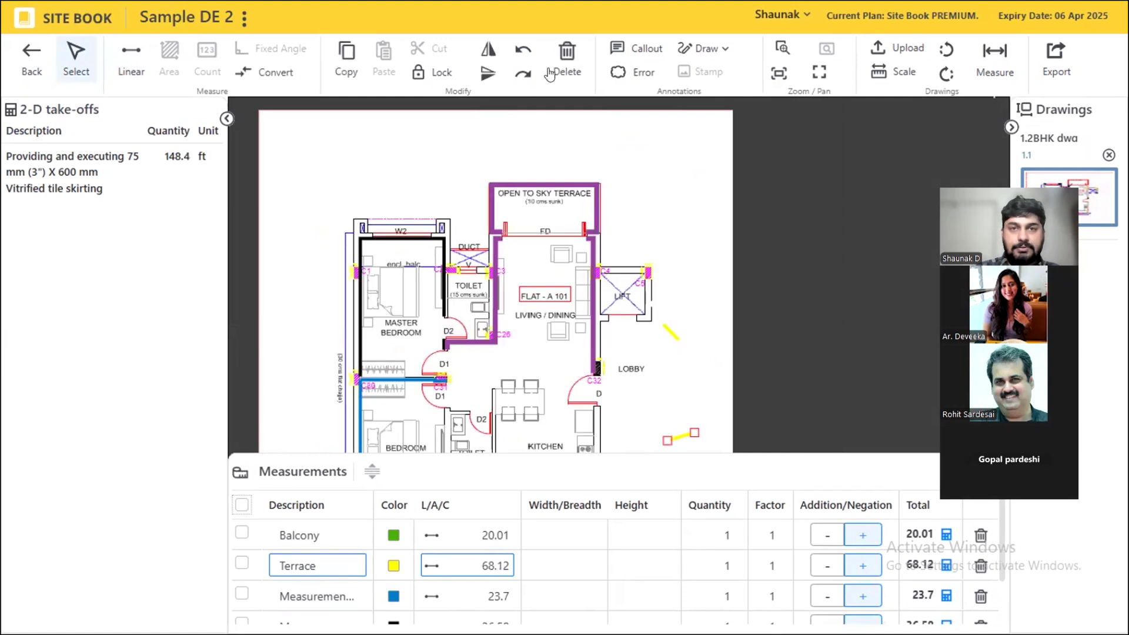
click(567, 62)
click(603, 355)
click(669, 330)
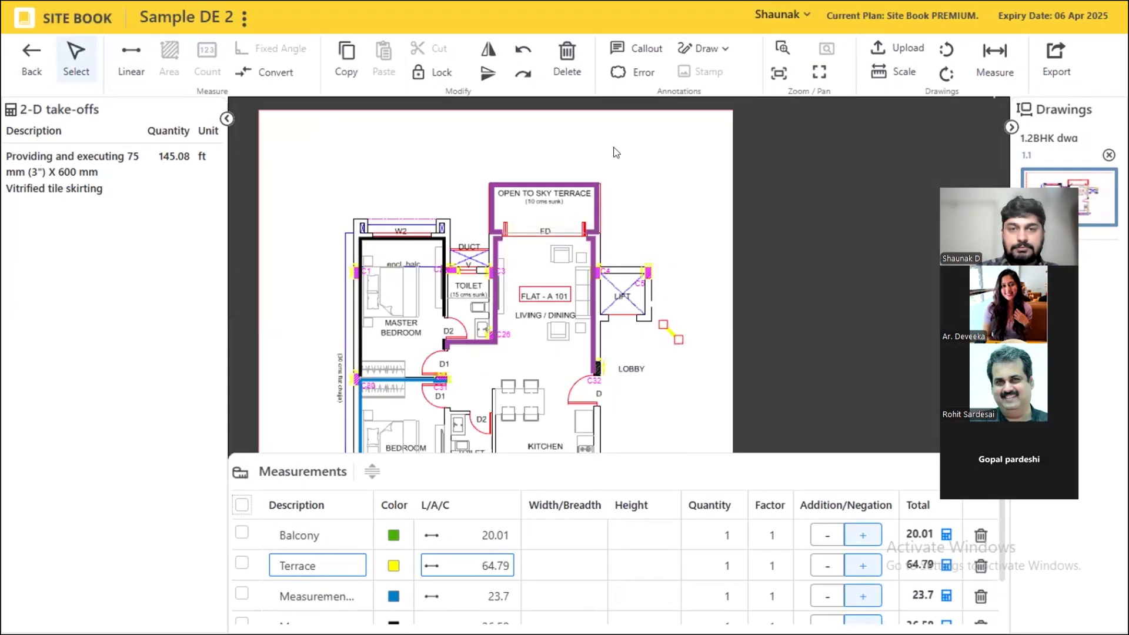
click(567, 59)
click(615, 357)
- In the Terrace row, trace the kitchen-side wall from its free end at the dining table past C47 to the enclosed balcony corner
scroll(559, 393, up, 5)
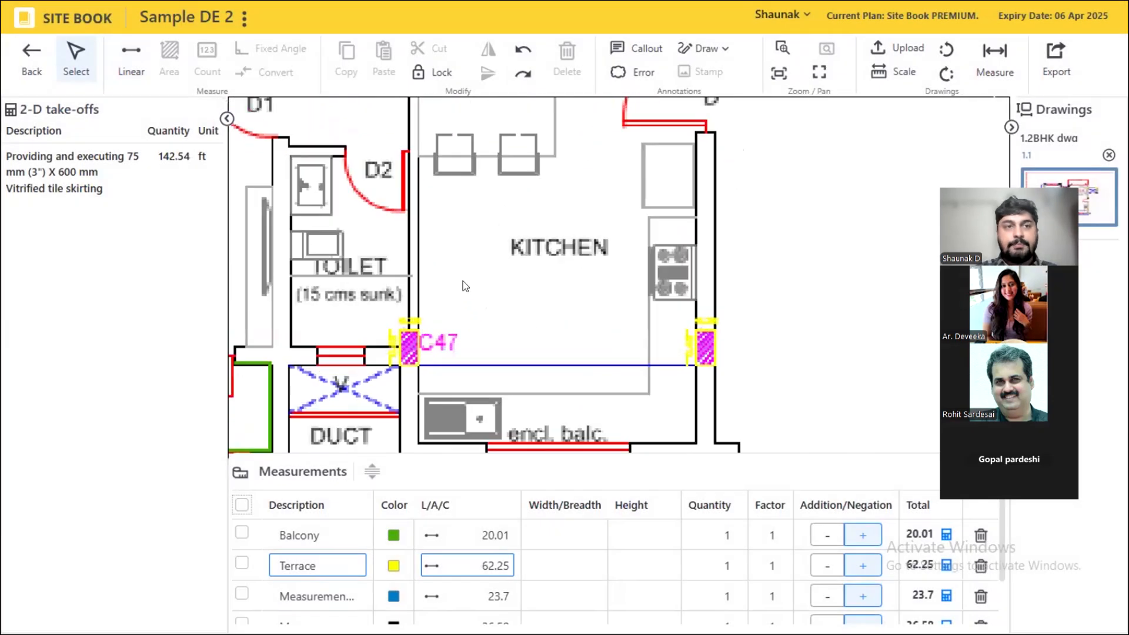
scroll(521, 366, up, 3)
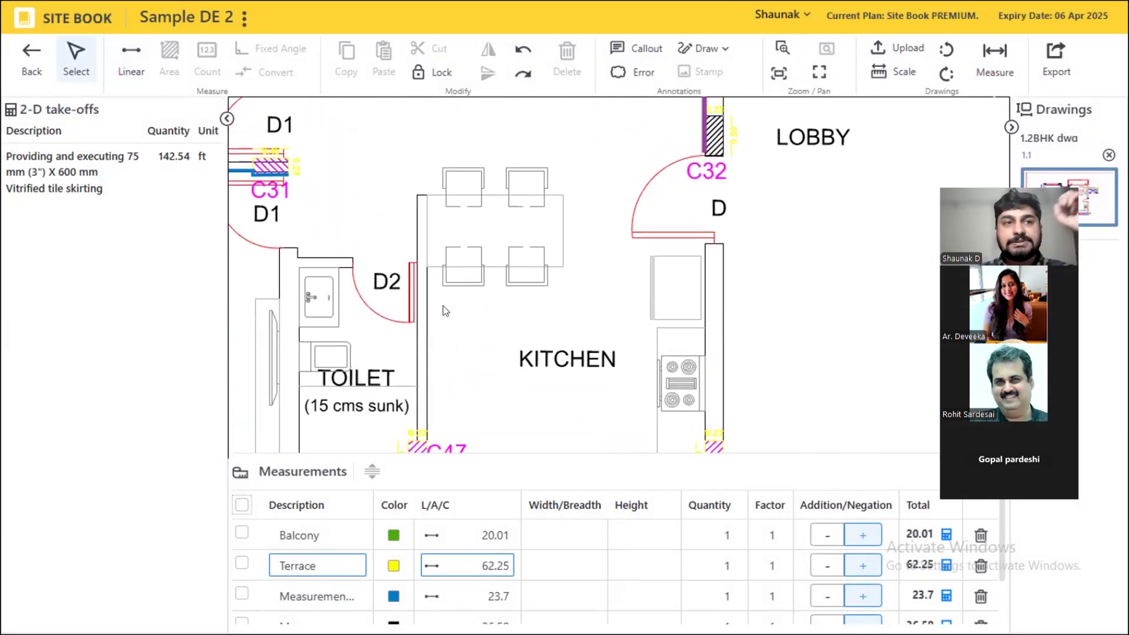
click(134, 64)
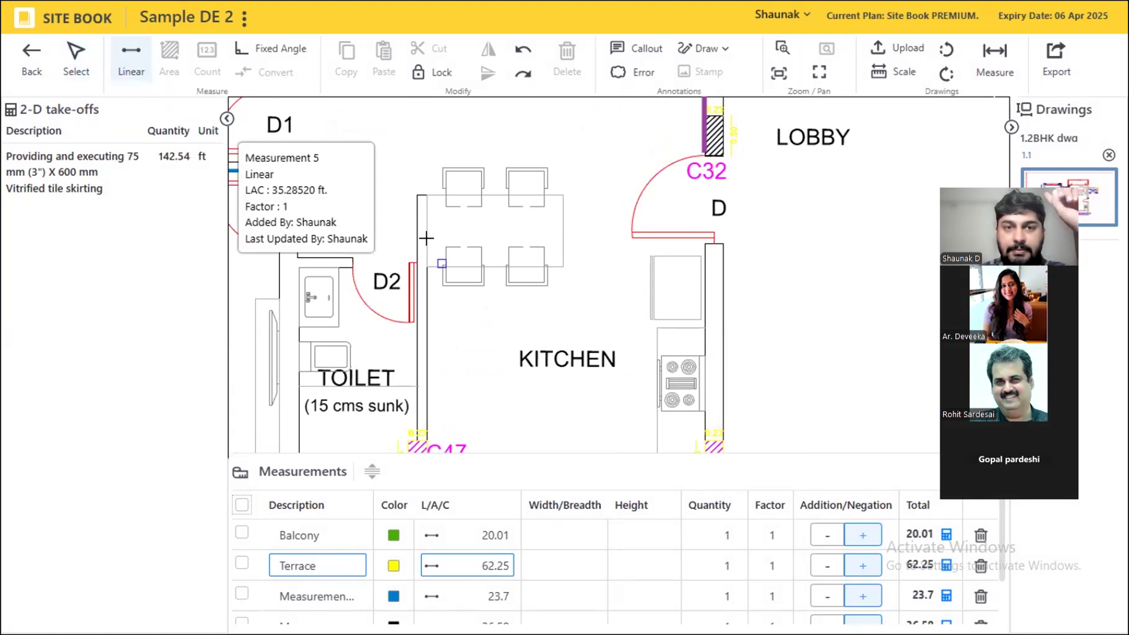
click(426, 194)
scroll(400, 94, down, 3)
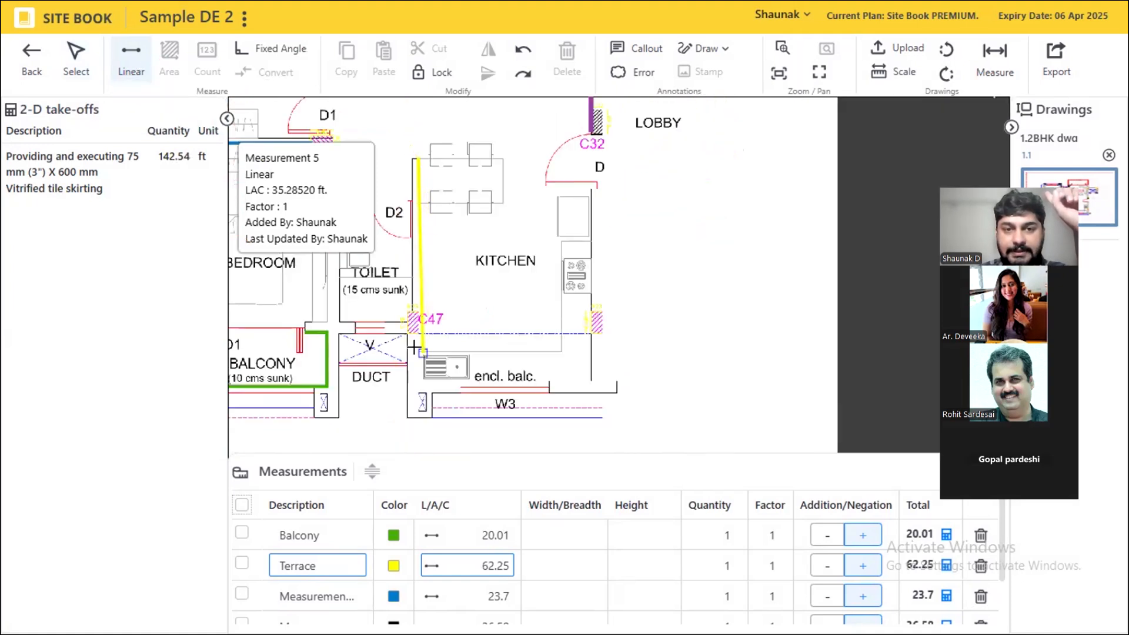
click(417, 380)
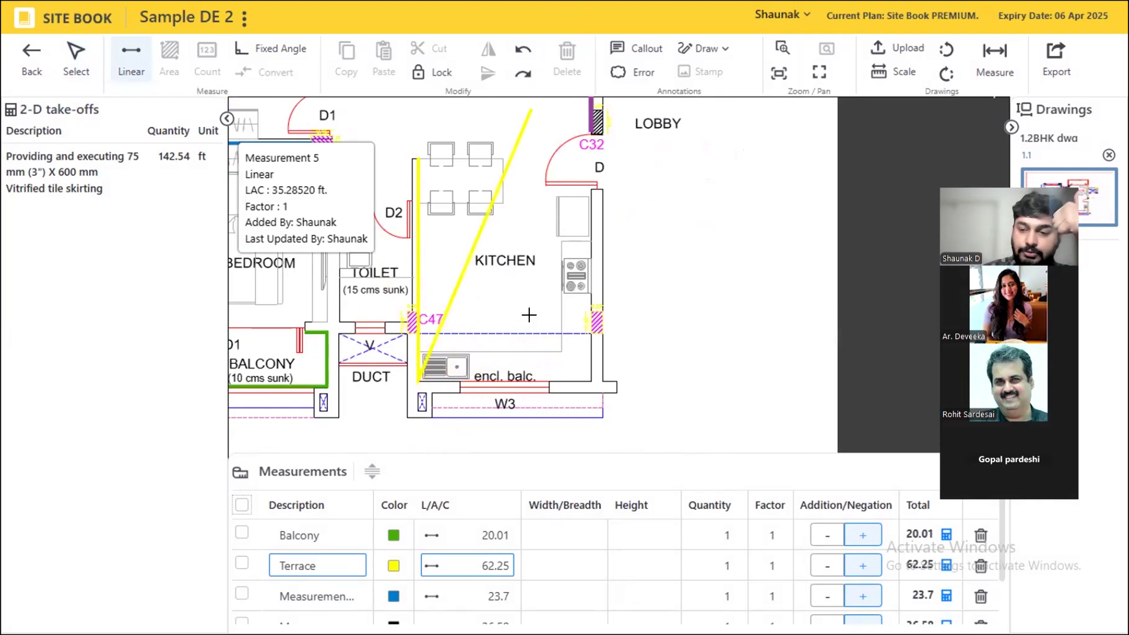
key(Escape)
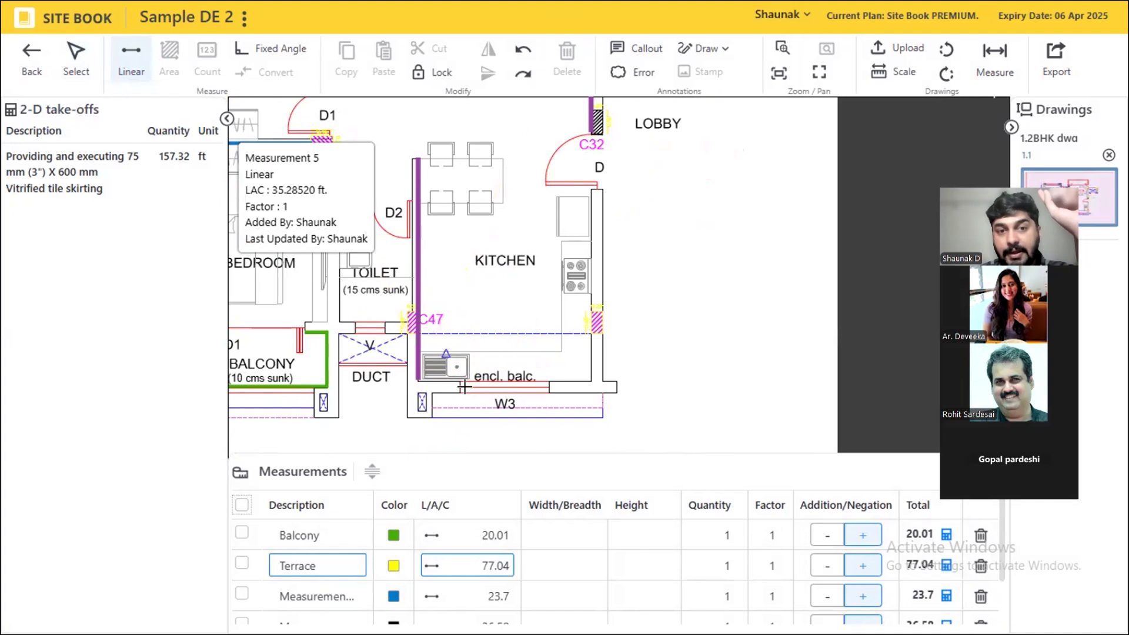
- In the Terrace row, trace the enclosed balcony wall above W3 and the adjoining kitchen wall past the stove up to door D
click(418, 377)
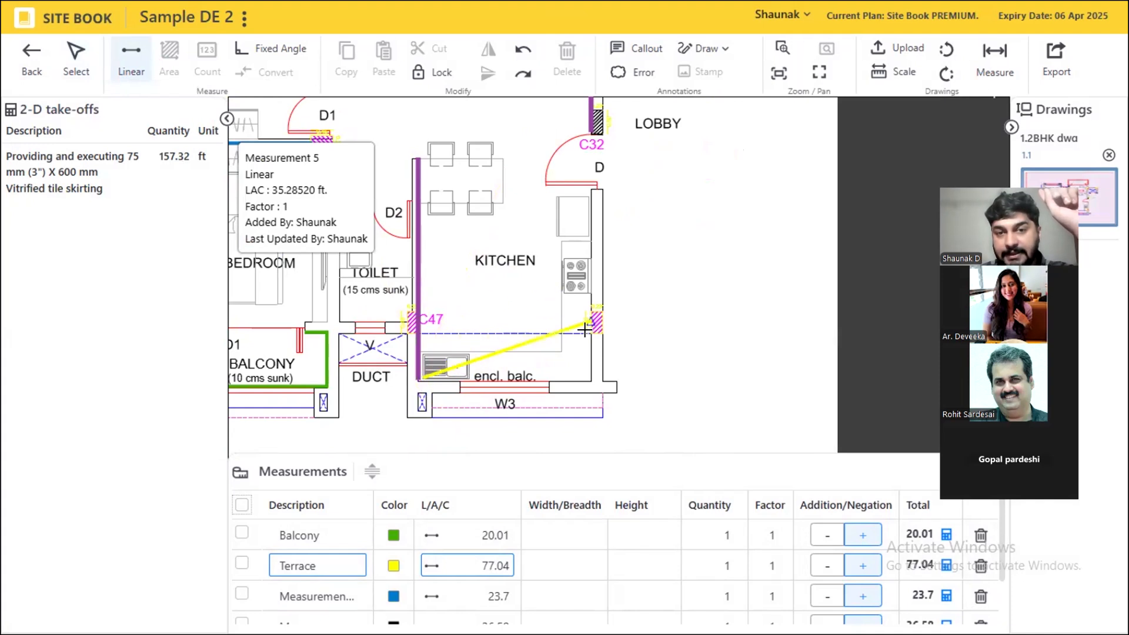
click(591, 380)
double_click(585, 184)
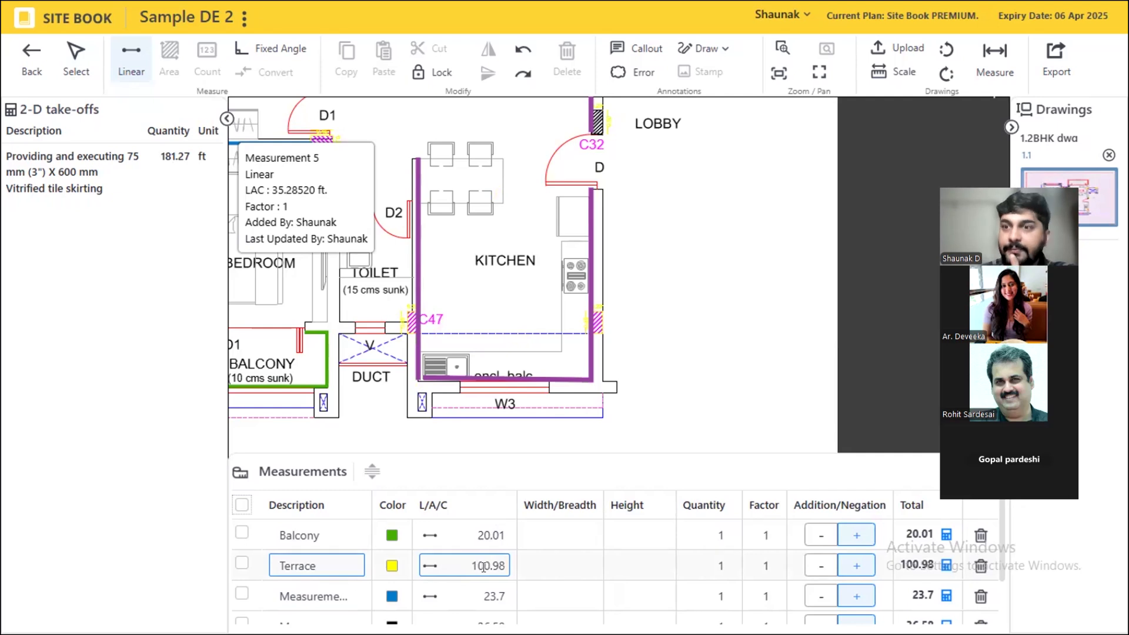
- In a new measurement row, trace the outer wall line at W3 and a short return at the duct-side column, and leave the take-off
scroll(477, 576, down, 1)
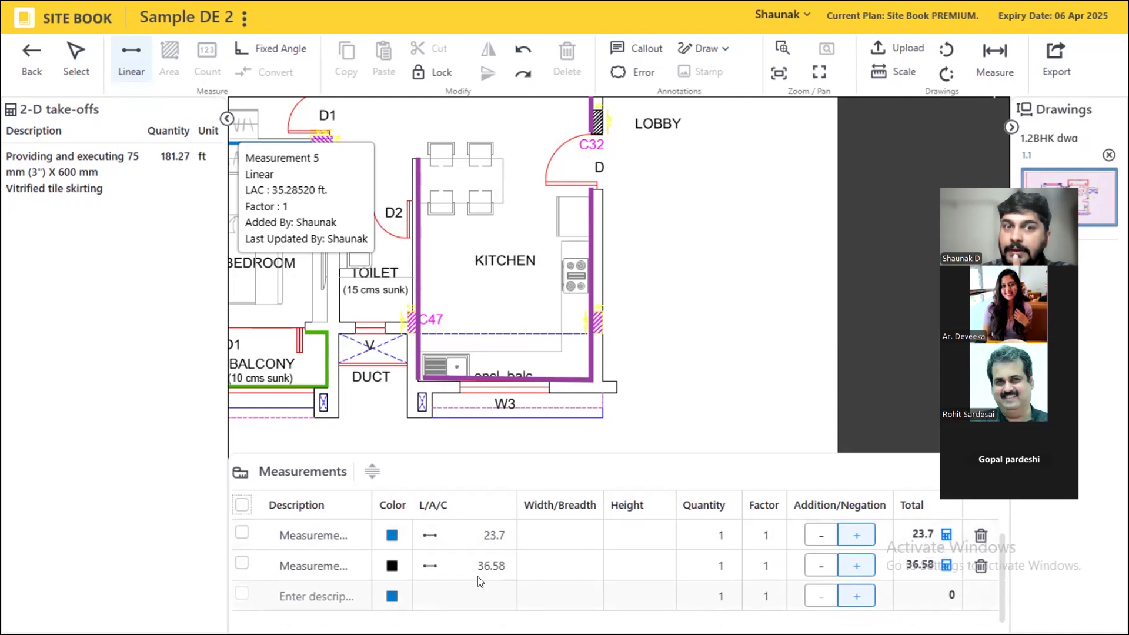
scroll(670, 325, down, 2)
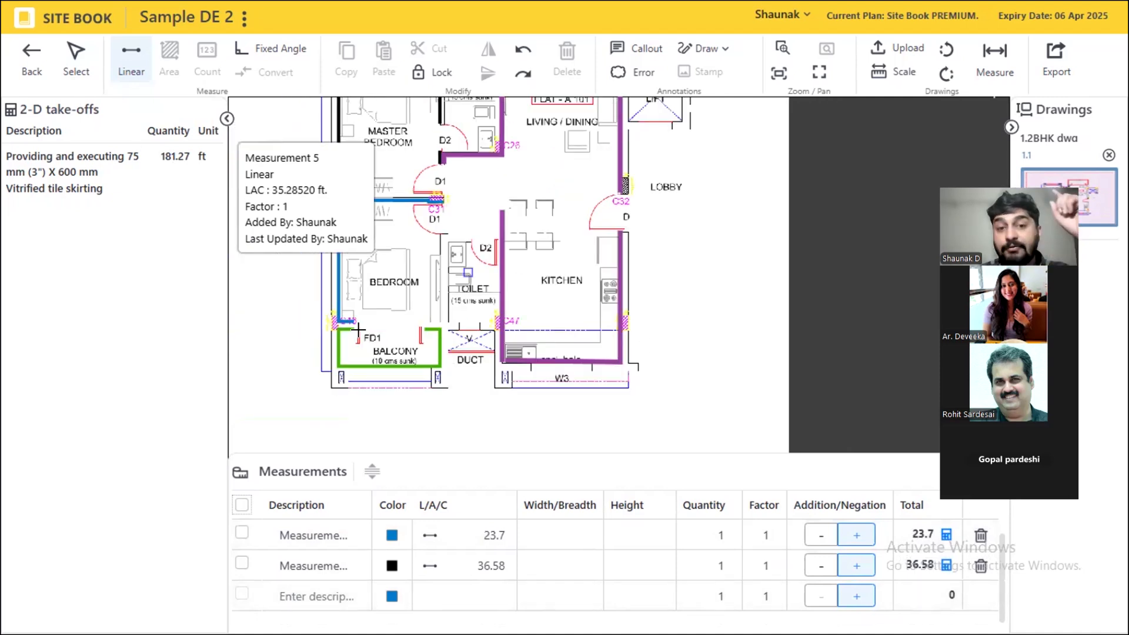
click(471, 590)
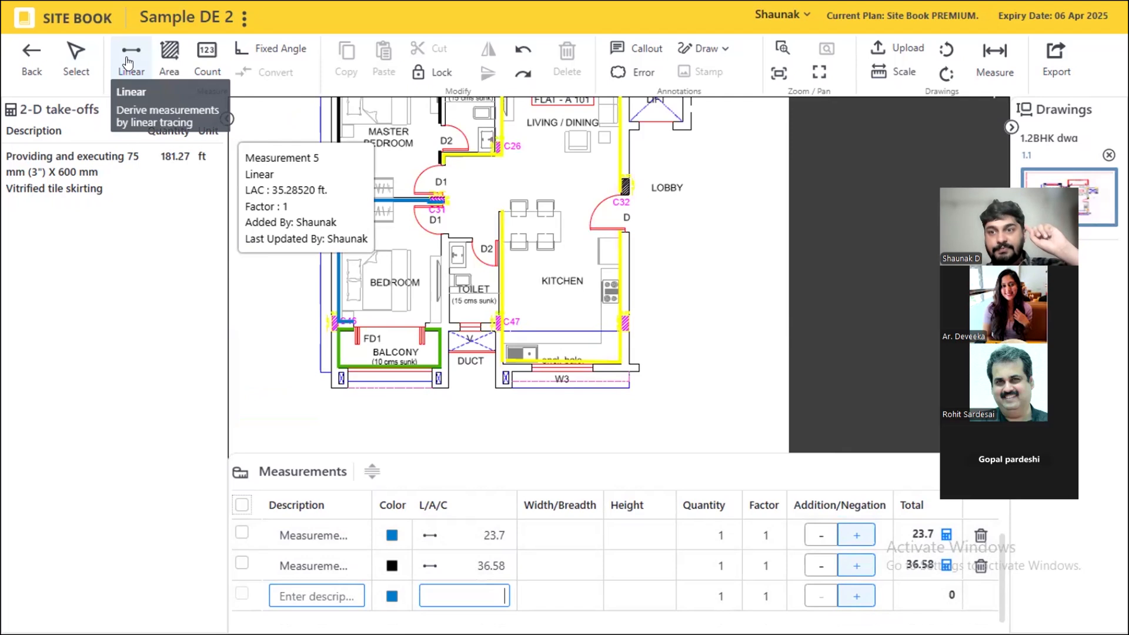
click(636, 368)
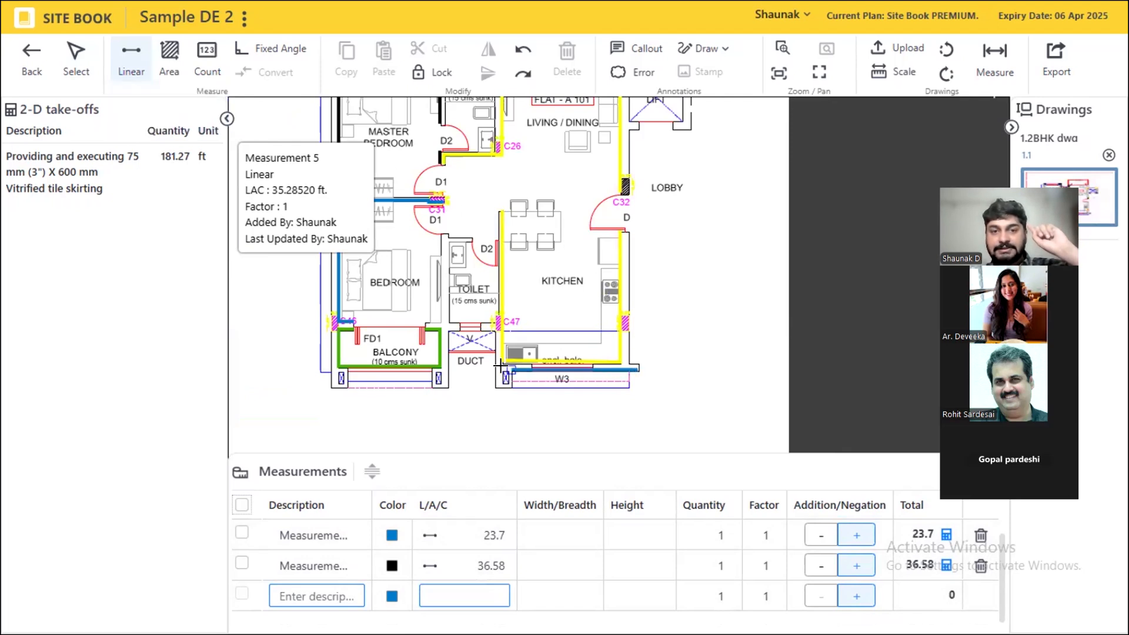
click(510, 386)
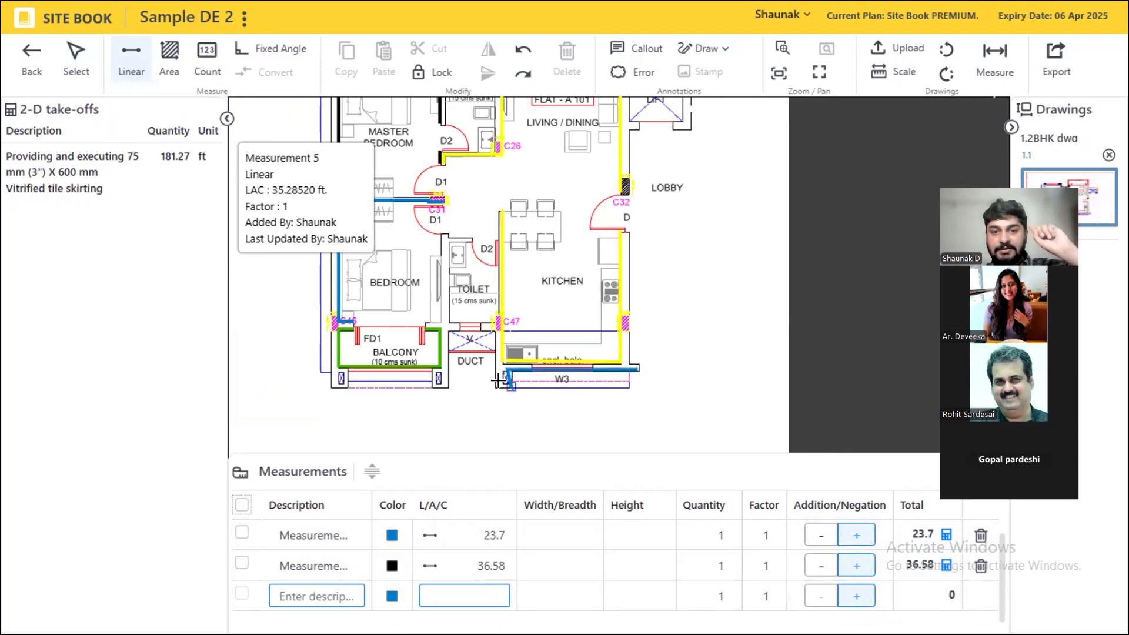
right_click(421, 380)
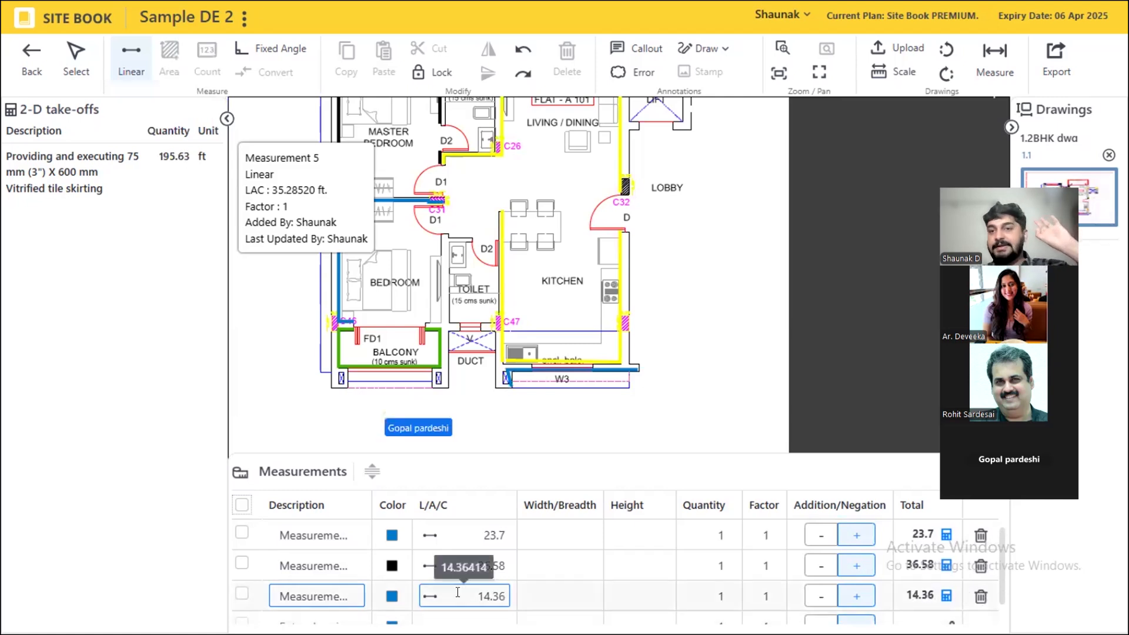
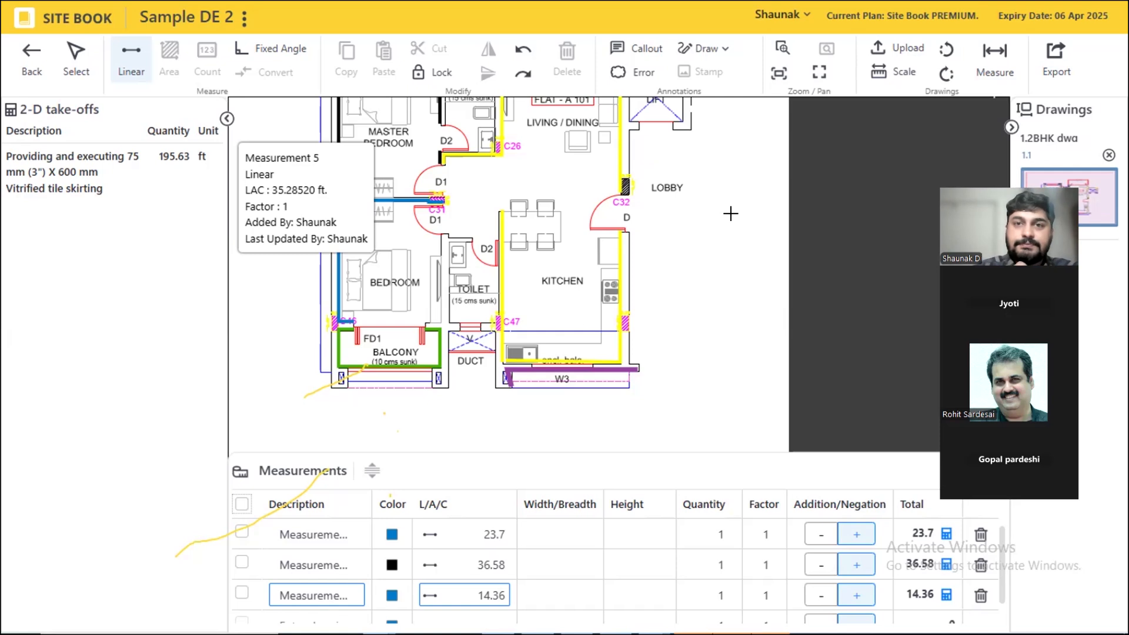
click(29, 62)
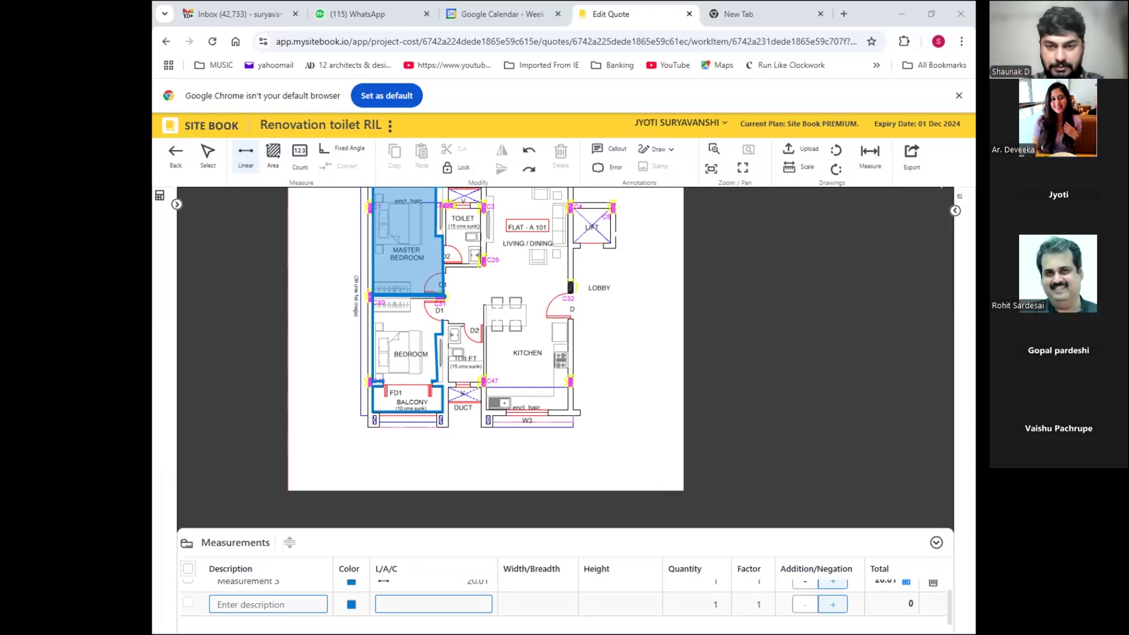
- Show the Renovation toilet RIL take-off with the browser in full-screen mode
scroll(873, 588, up, 2)
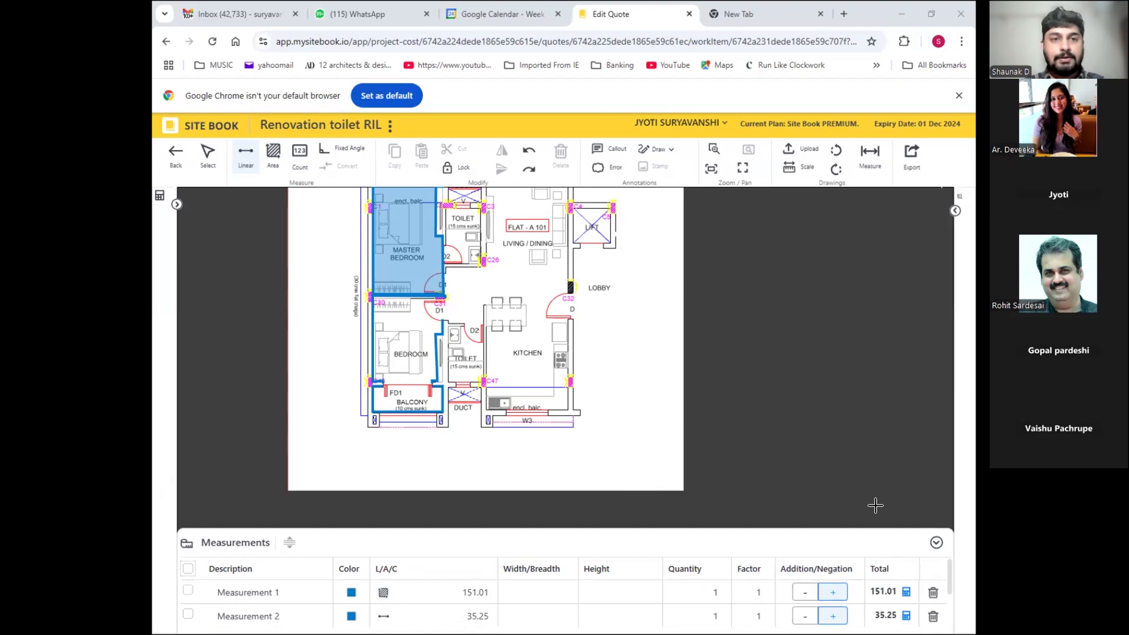
scroll(876, 506, up, 2)
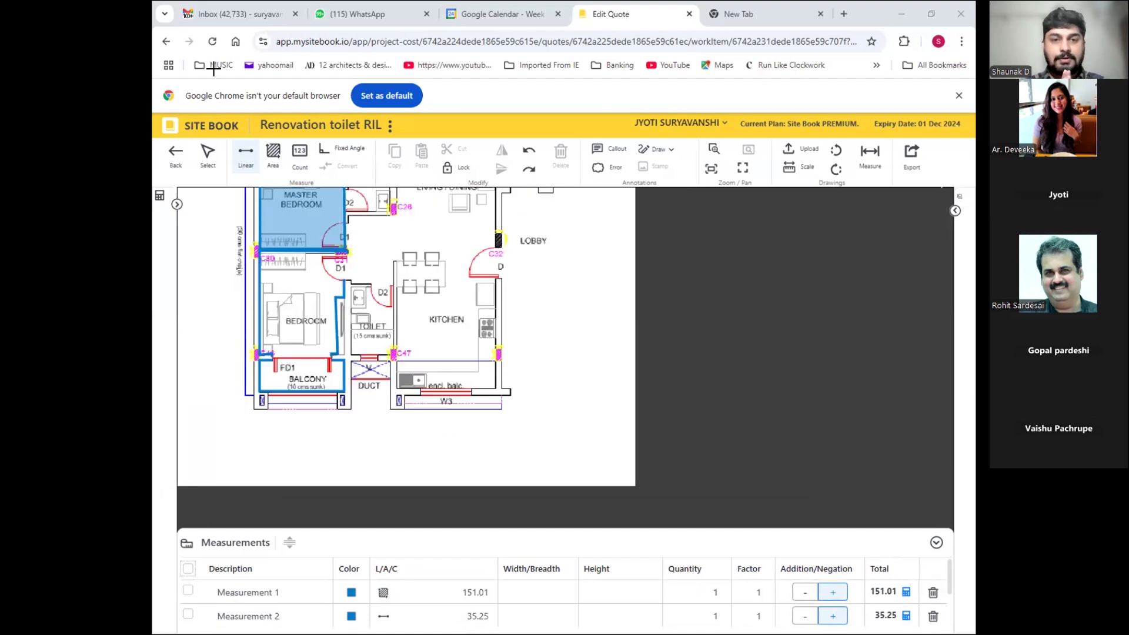
scroll(827, 497, down, 2)
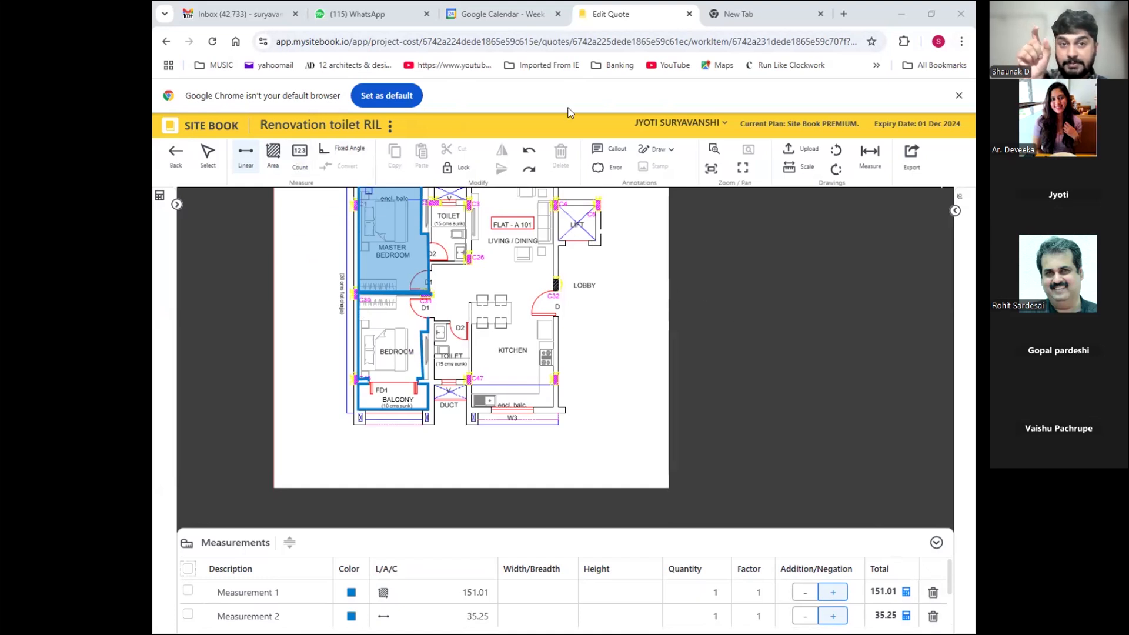
click(960, 41)
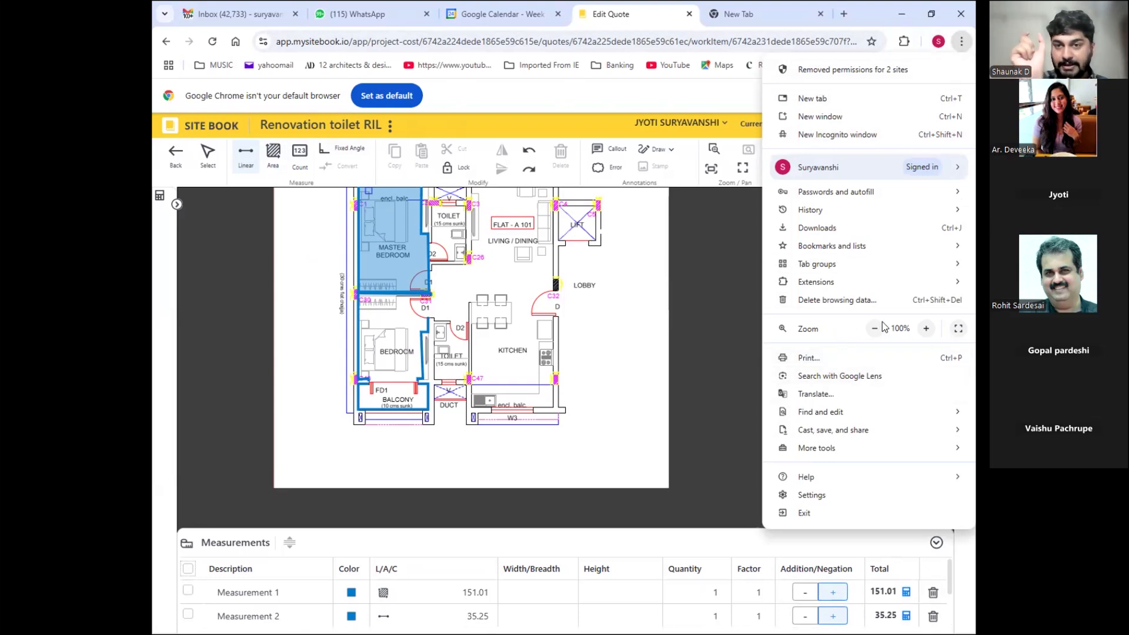
click(959, 328)
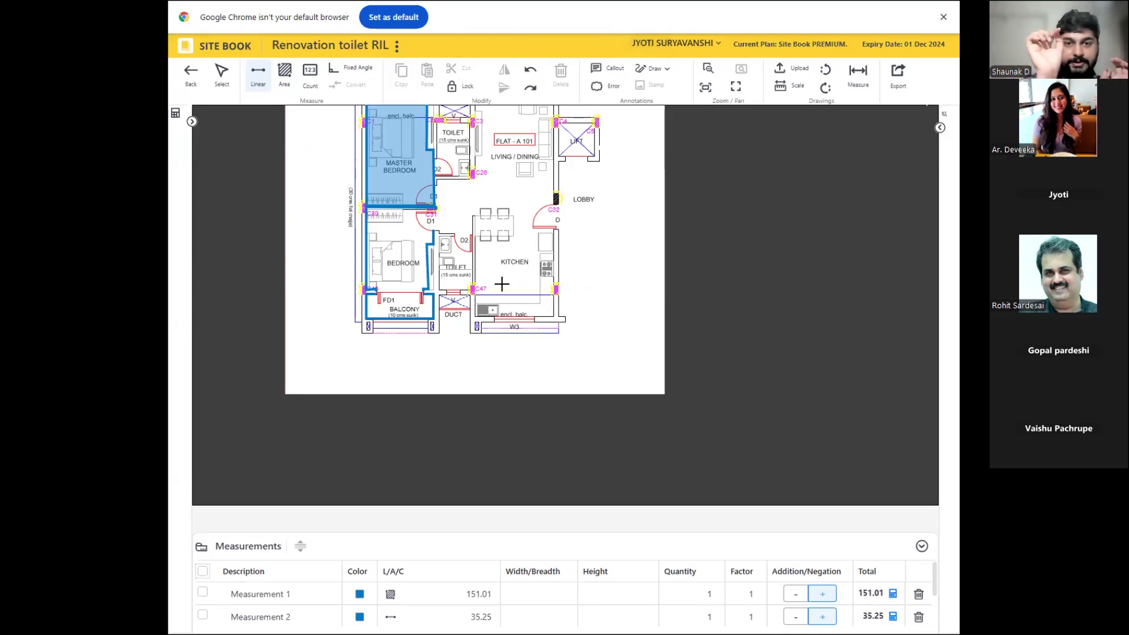
- Enlarge the plan around the kitchen and C47, and switch from linear tracing to the Select tool
scroll(502, 284, up, 2)
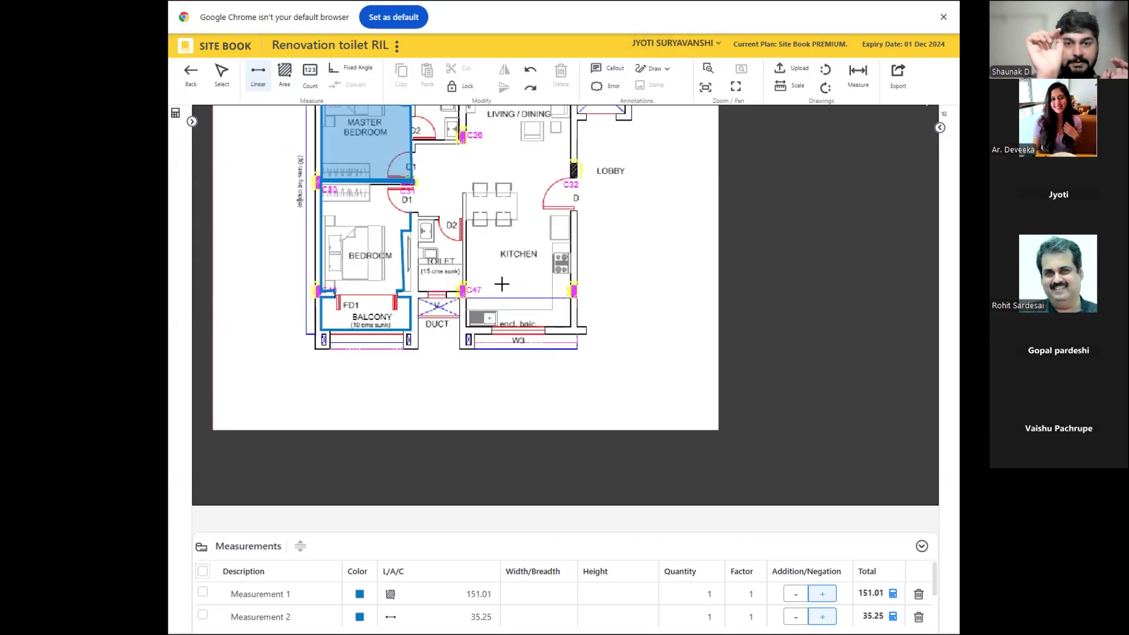
scroll(502, 284, up, 1)
scroll(501, 284, up, 4)
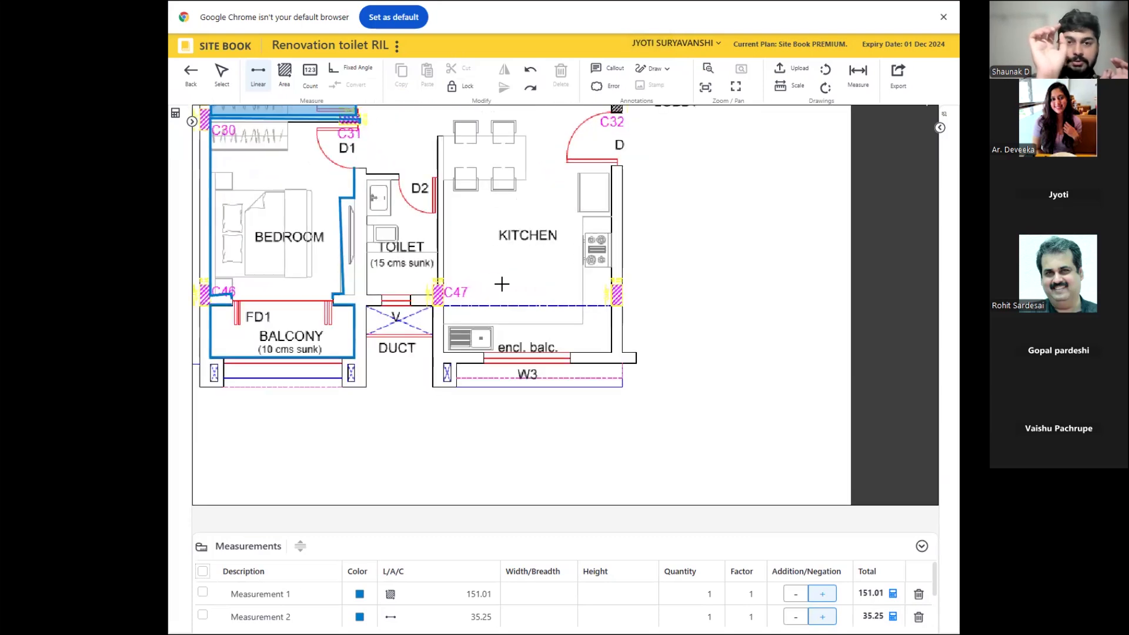
scroll(501, 284, up, 1)
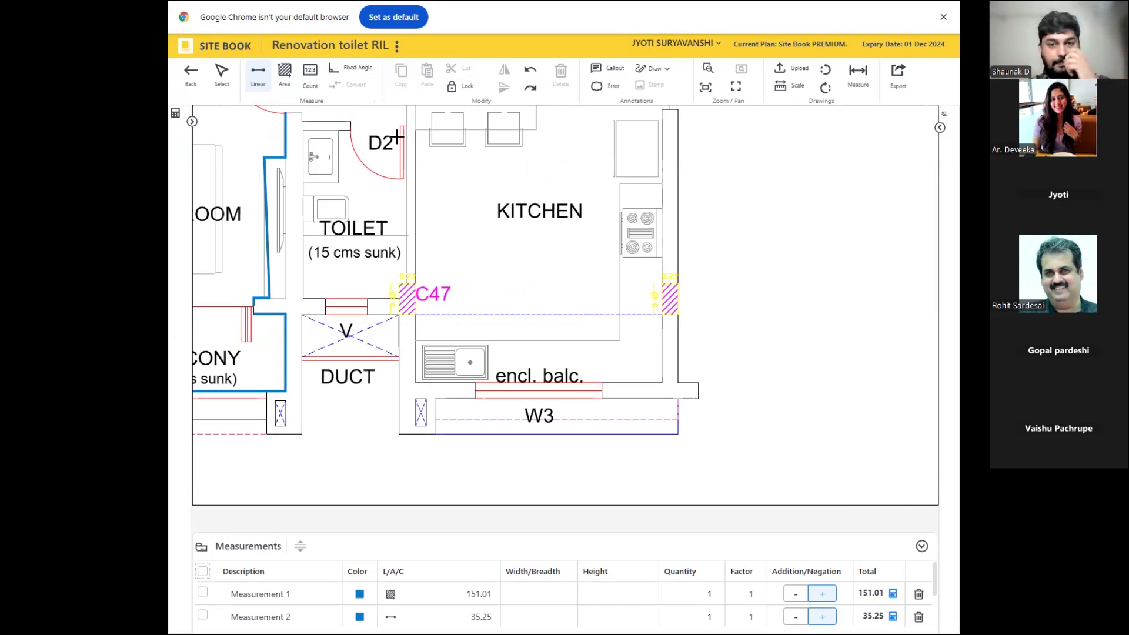
click(231, 87)
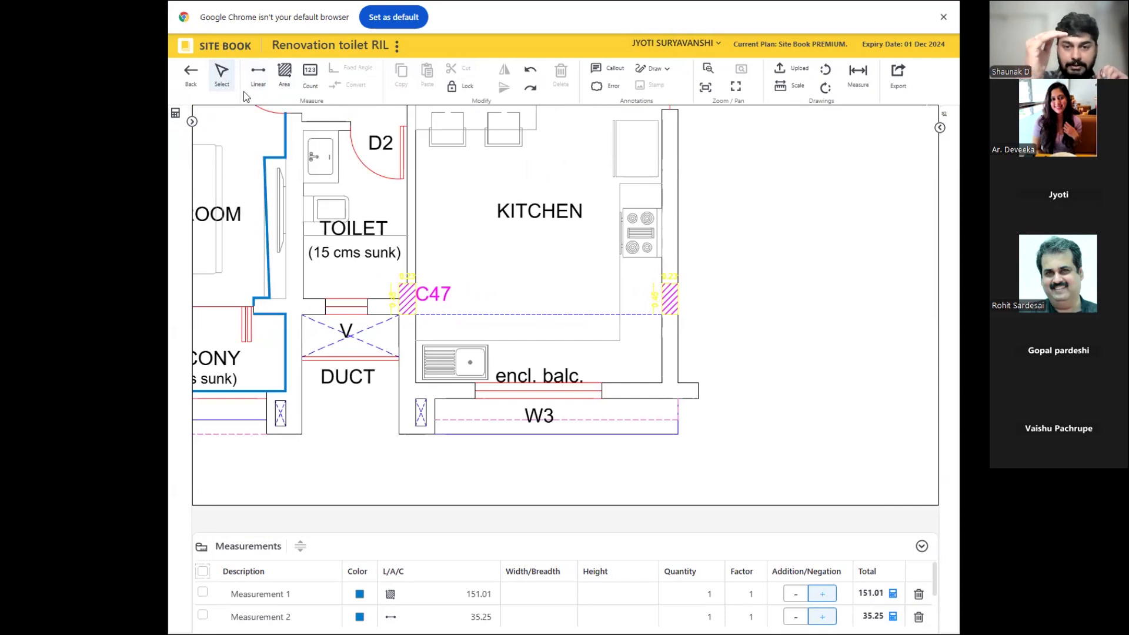
- Resize the Measurements table taller so that all three measurements and the empty new row fit with spare space
mouse_move(250, 111)
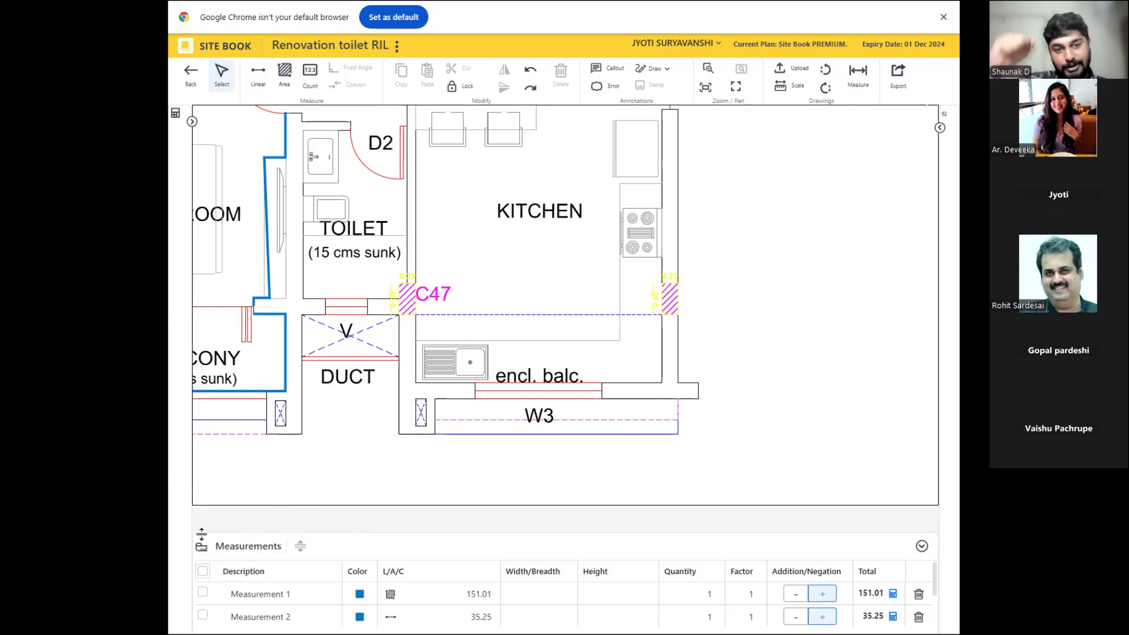
drag(202, 534, 252, 373)
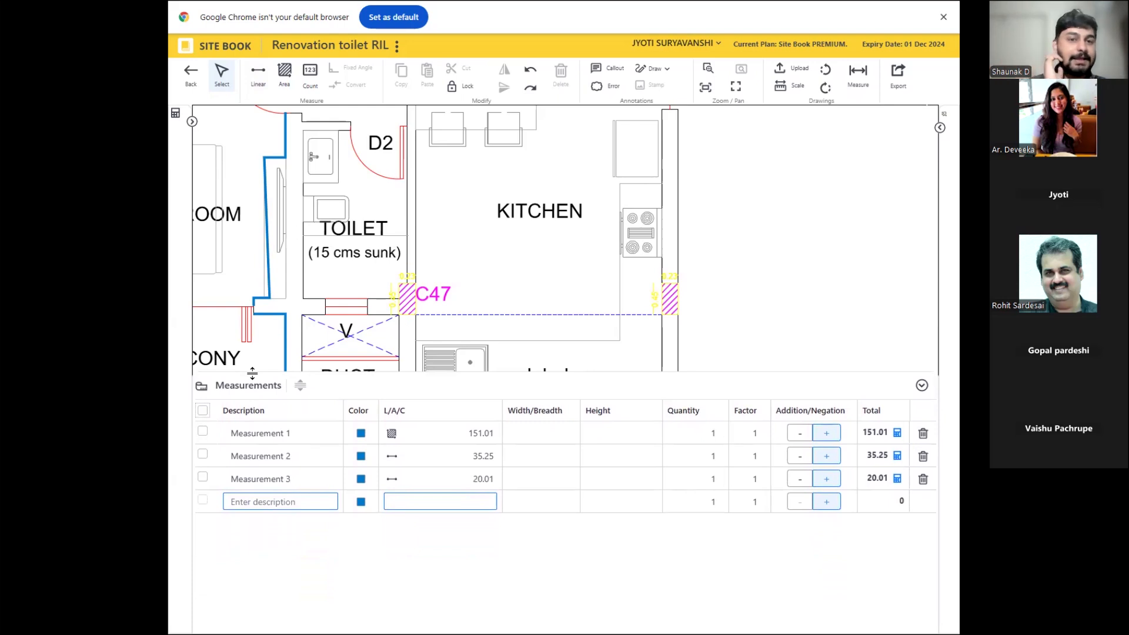
drag(252, 372, 263, 467)
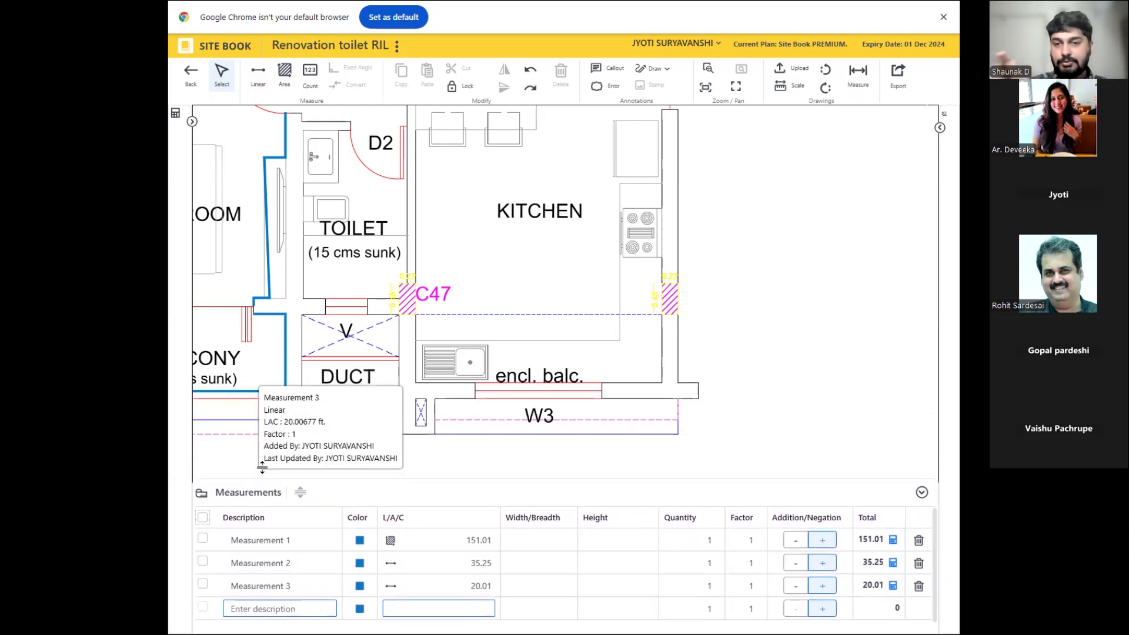
mouse_move(263, 467)
mouse_down()
mouse_move(265, 448)
mouse_move(266, 459)
mouse_up()
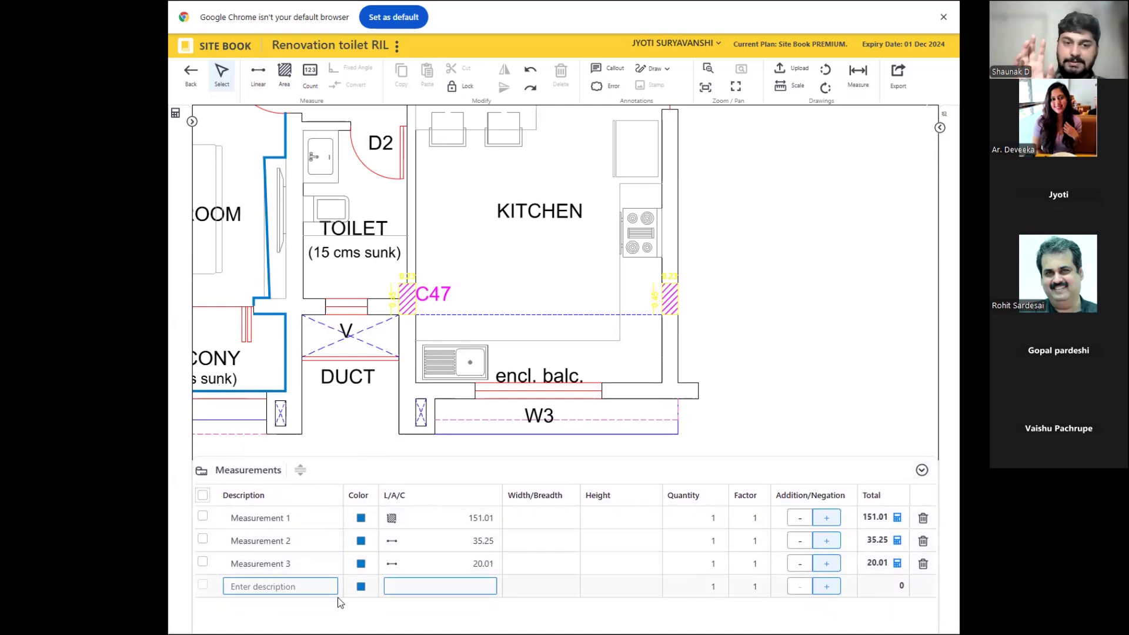
click(395, 587)
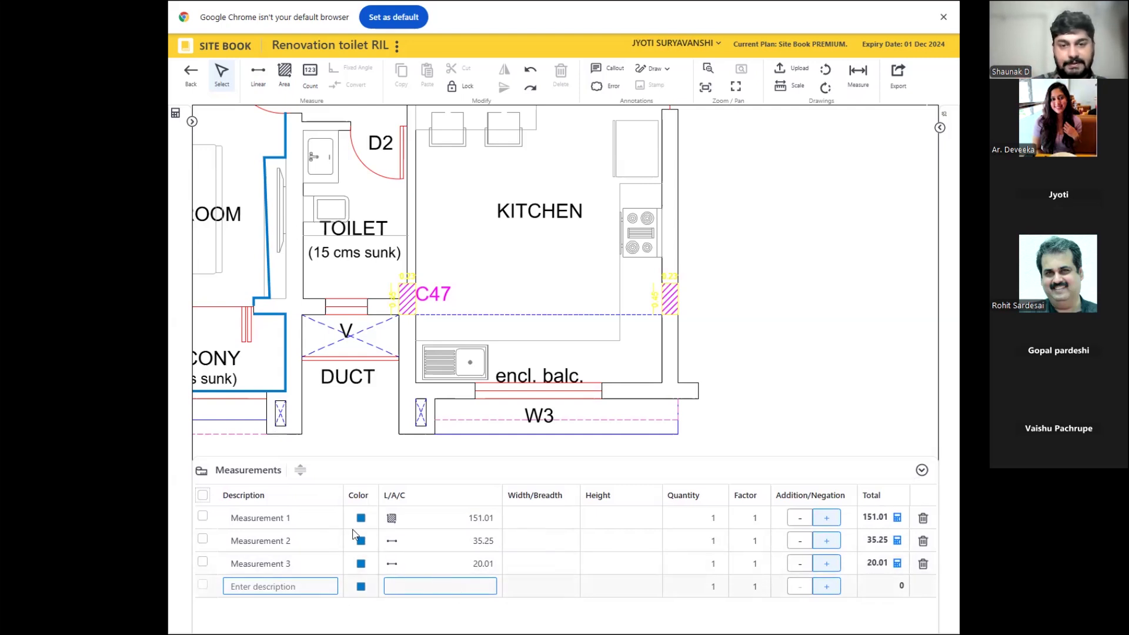
drag(284, 465, 291, 421)
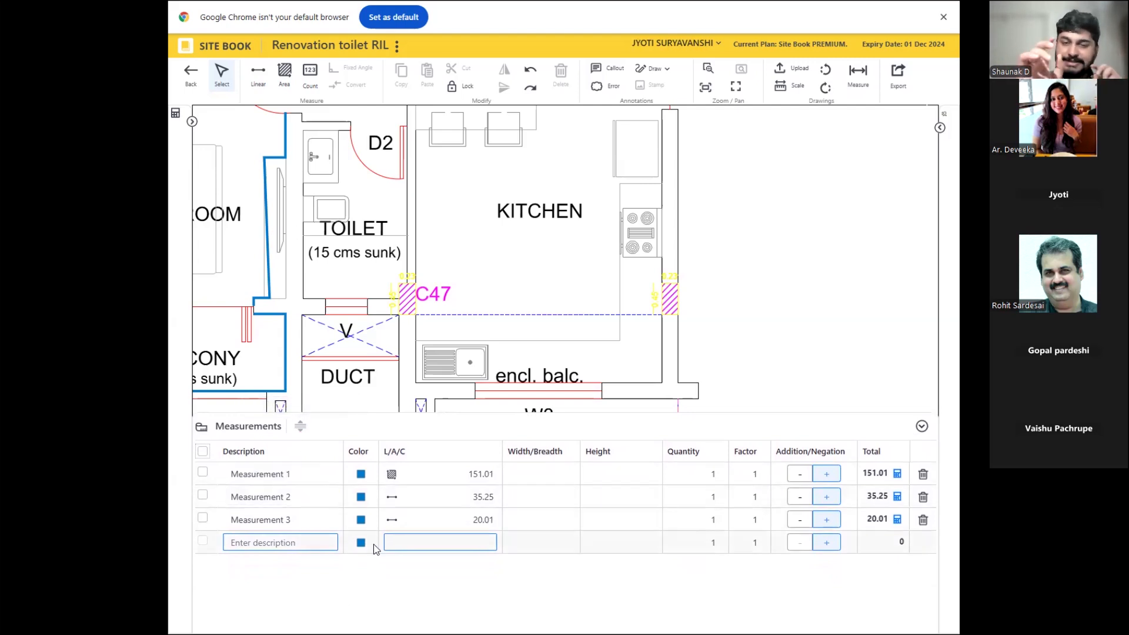
- Enter "skirting" as the description of the empty row below Measurement 3
click(289, 546)
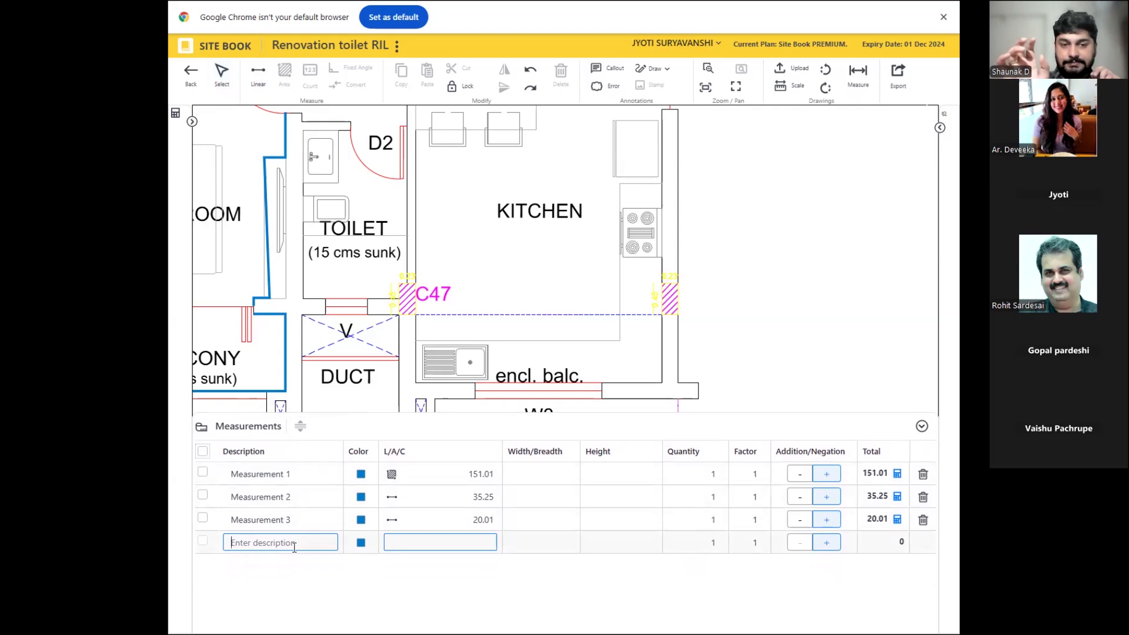
text(s)
key(BackSpace)
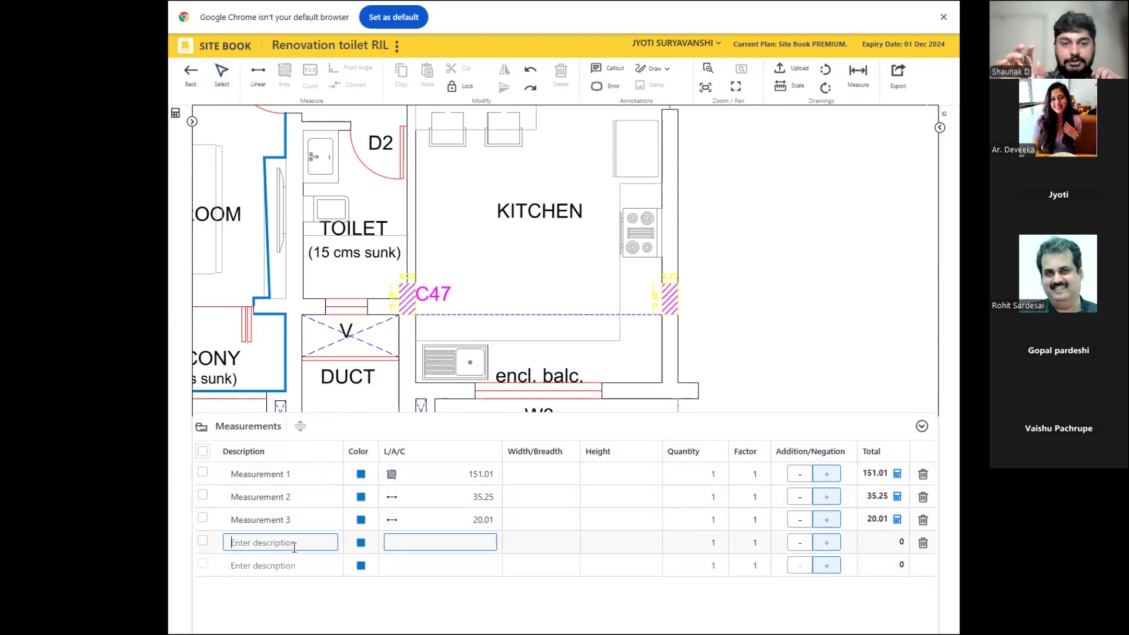
text(I)
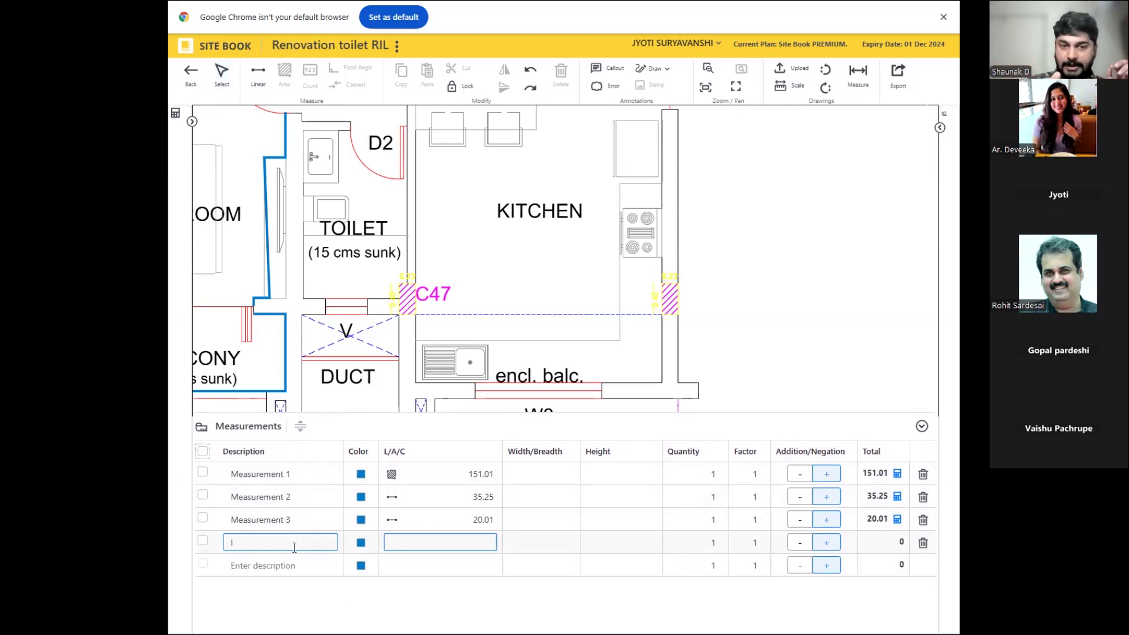
key(BackSpace)
text(sk)
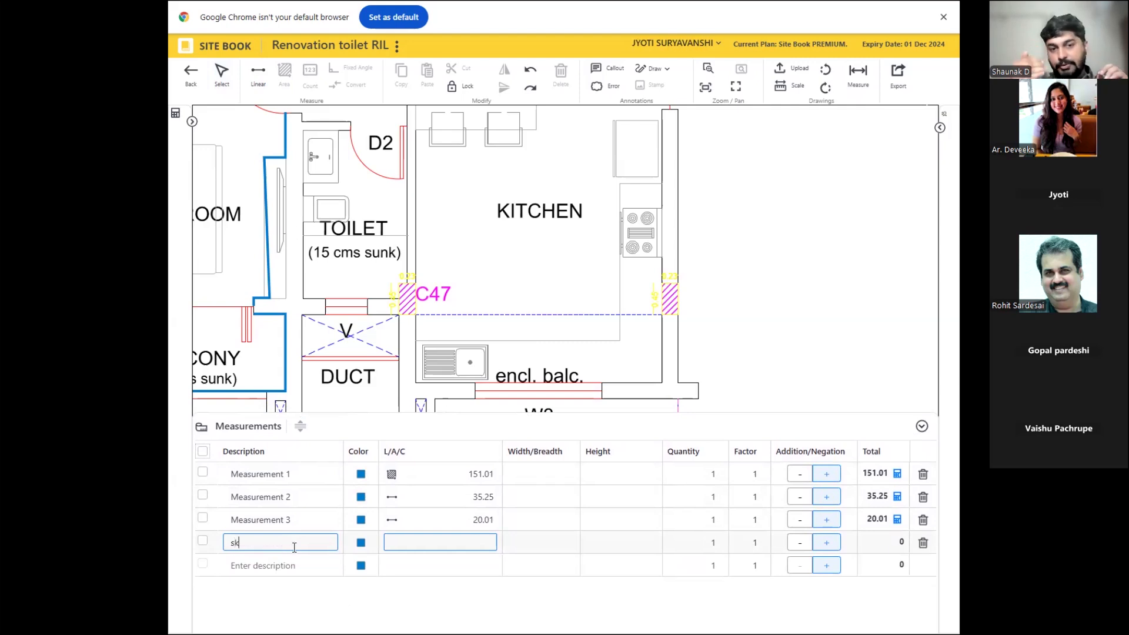
text(irting)
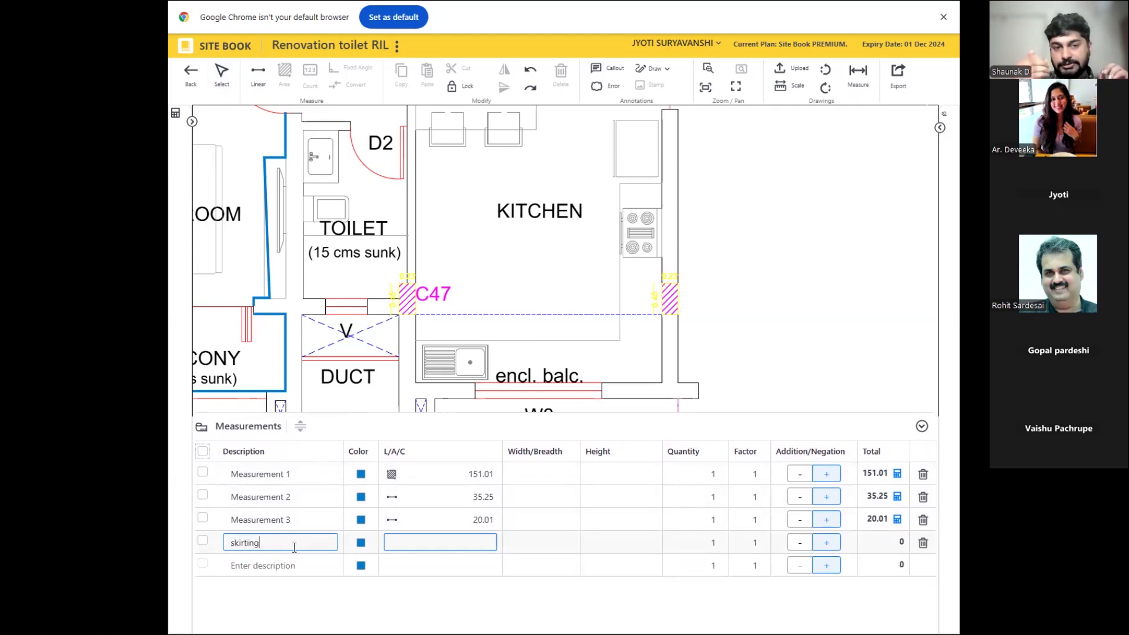
- Add a further measurement row described as "balcony" and move on to the empty row below it
click(308, 563)
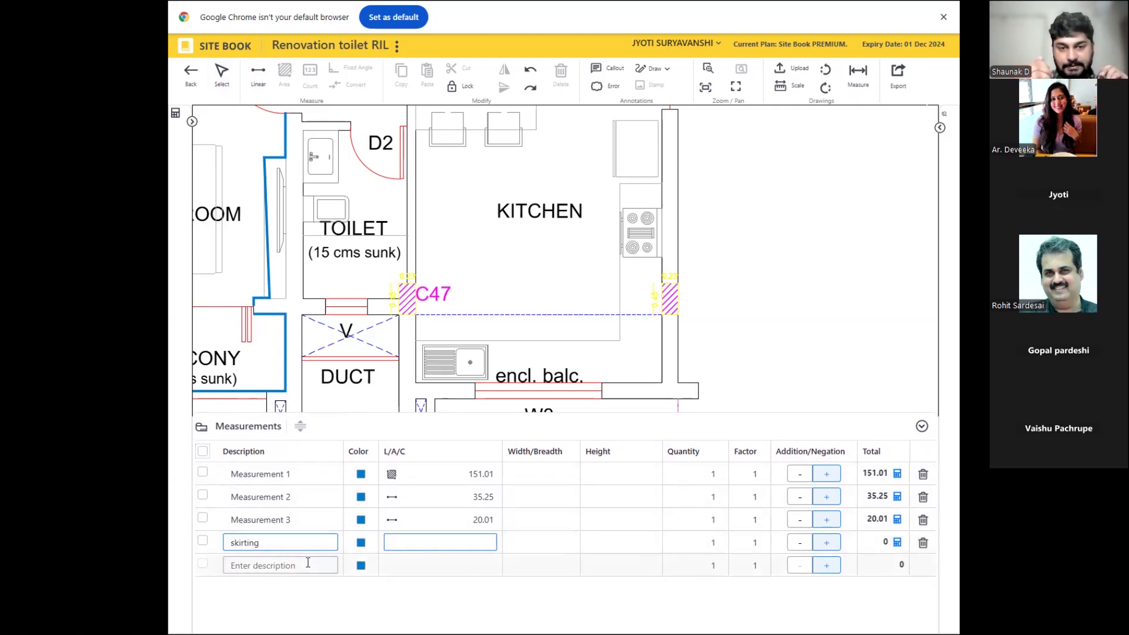
text(balcony)
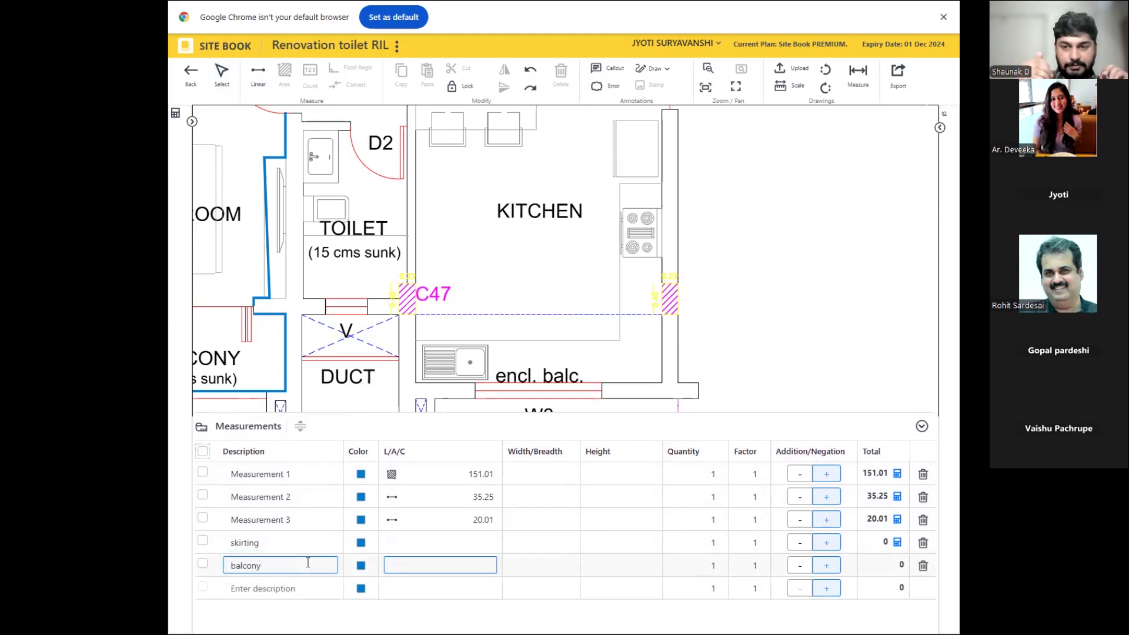
click(268, 592)
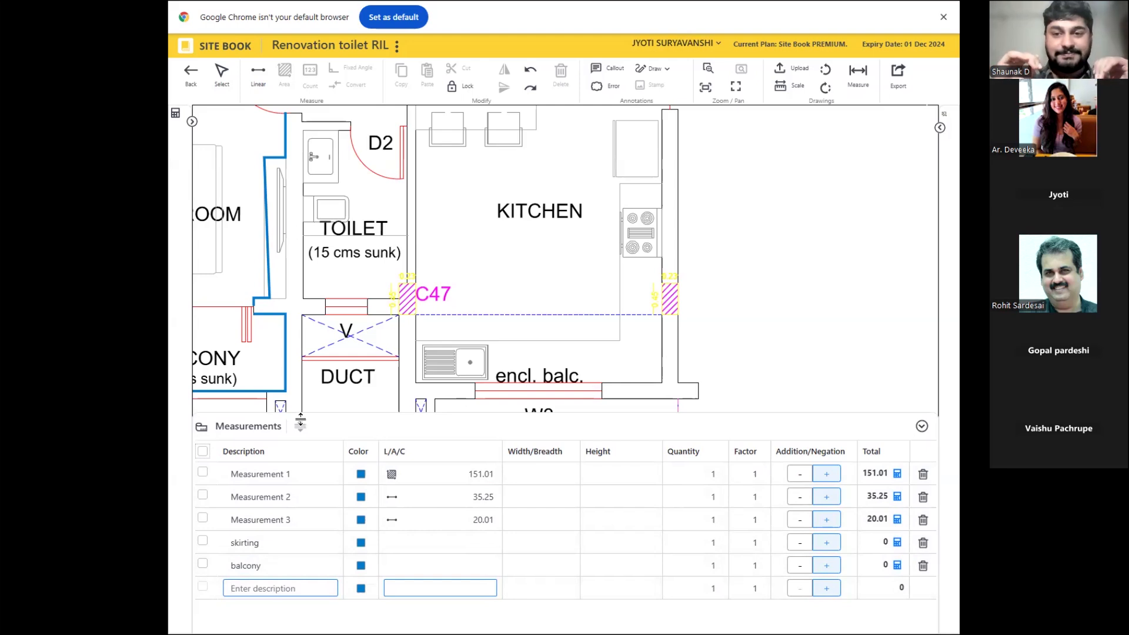
- Make the Measurements table shorter to give the drawing more room, and bring the whole flat plan into view
mouse_move(310, 397)
mouse_down()
mouse_move(330, 287)
mouse_move(299, 524)
mouse_move(301, 511)
mouse_up()
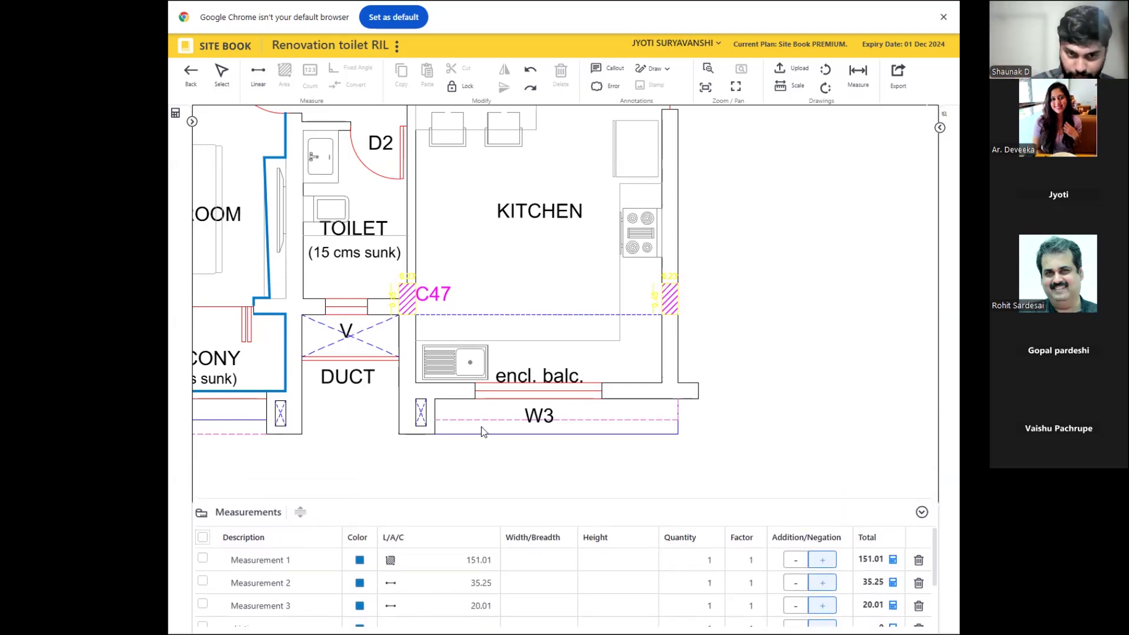
mouse_move(297, 504)
mouse_down()
mouse_move(299, 555)
mouse_move(301, 512)
mouse_up()
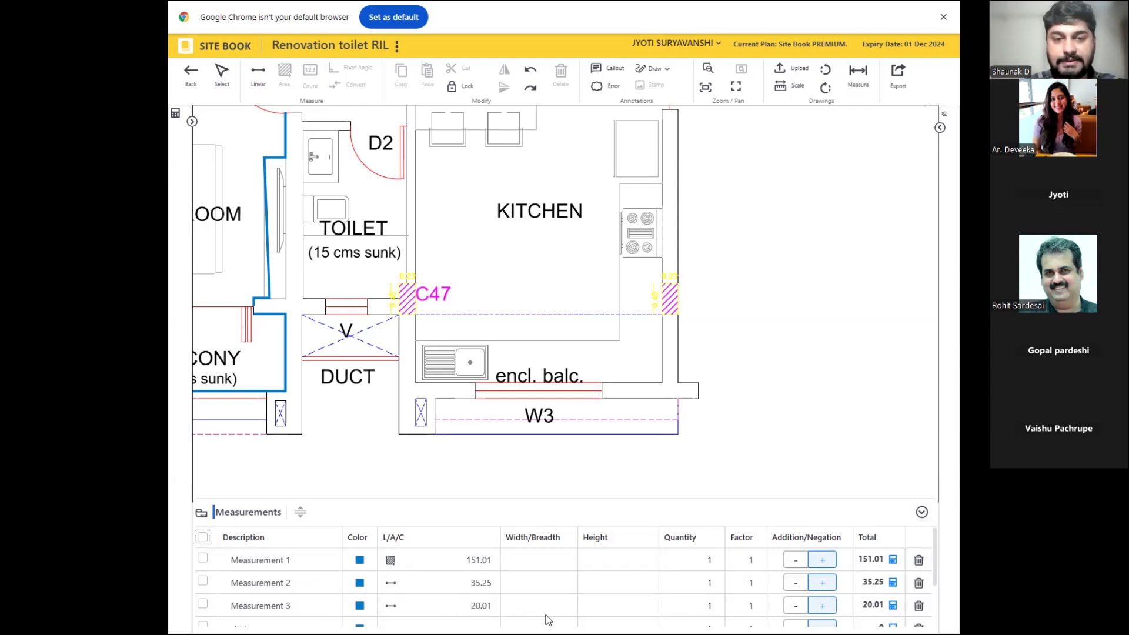
mouse_move(356, 243)
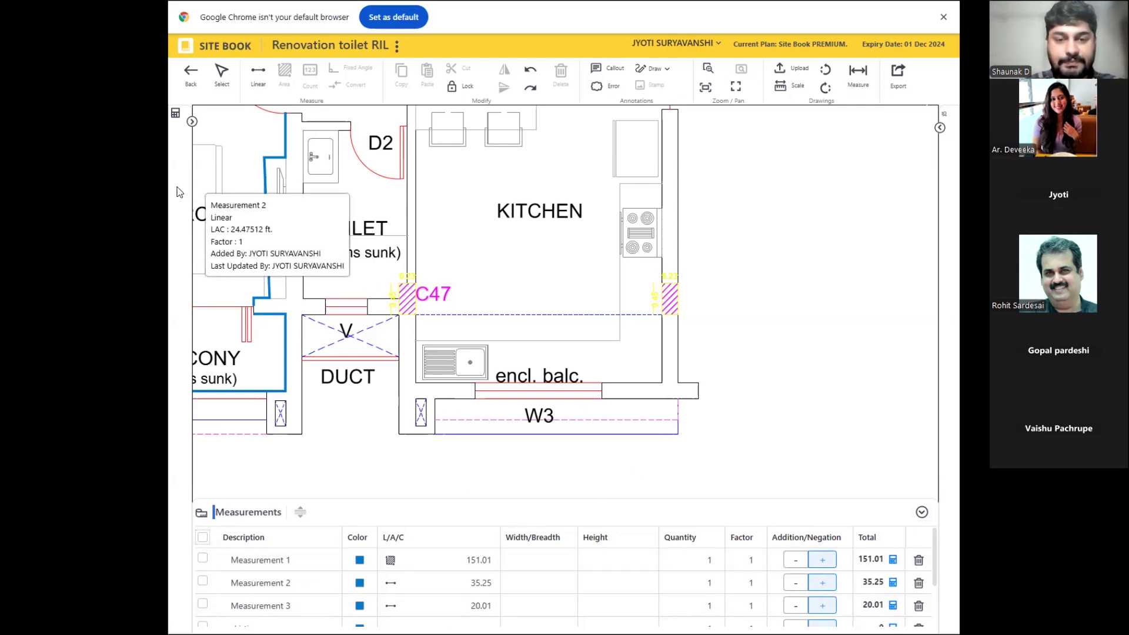
scroll(410, 303, down, 3)
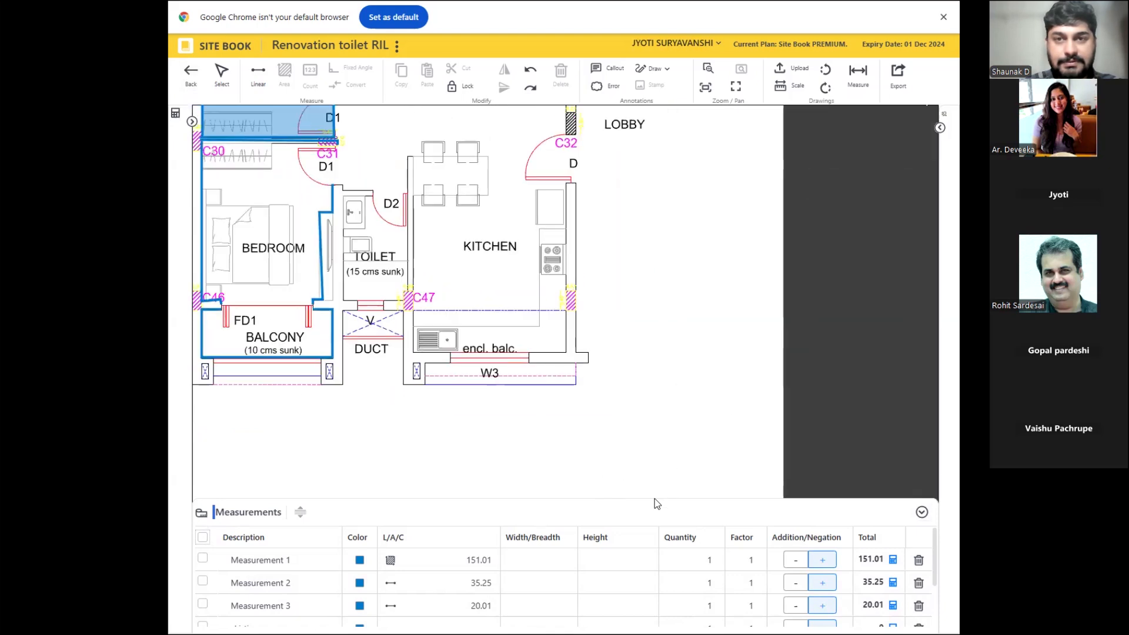
scroll(606, 373, down, 1)
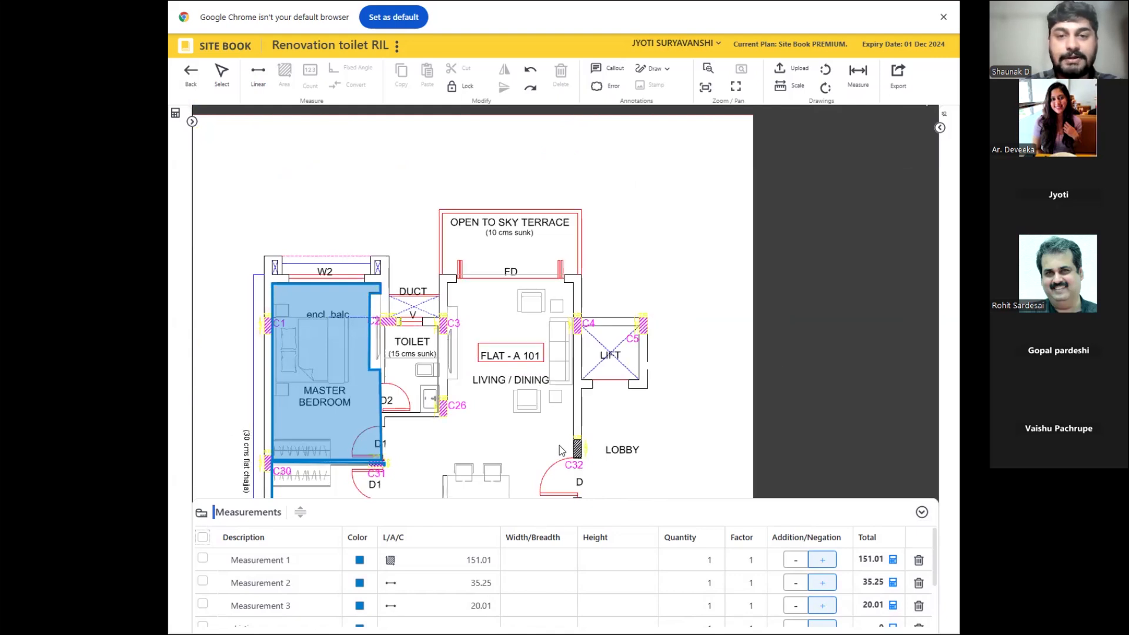
scroll(550, 476, down, 1)
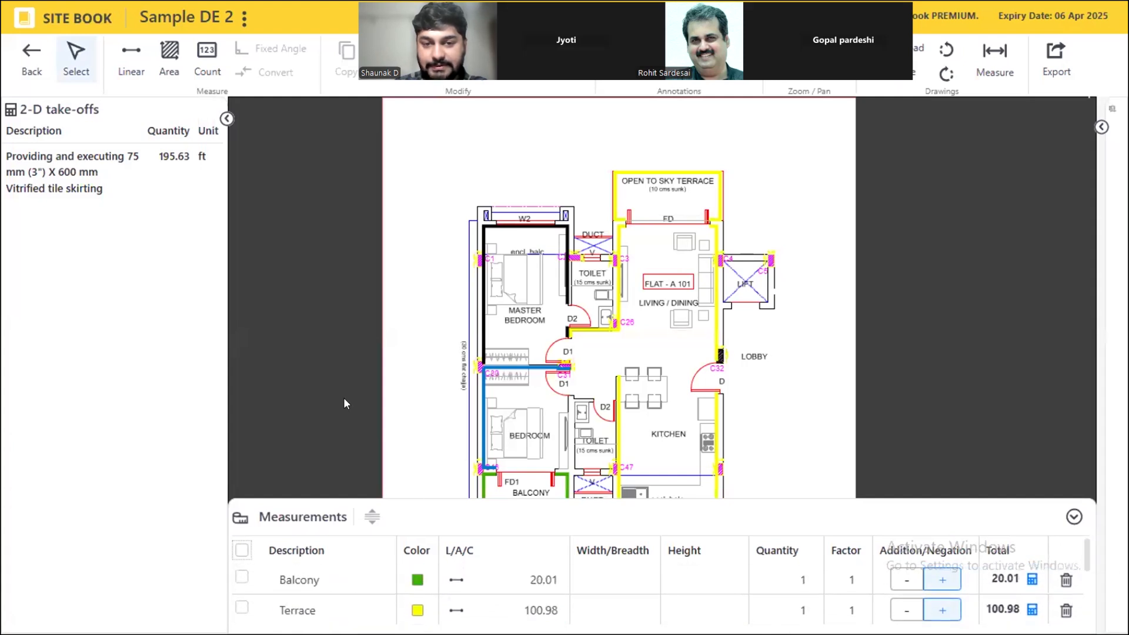
- In the Sample DE 2 skirting take-off, collapse the 2-D take-offs list, review the measurement rows, and return to the quote
click(225, 119)
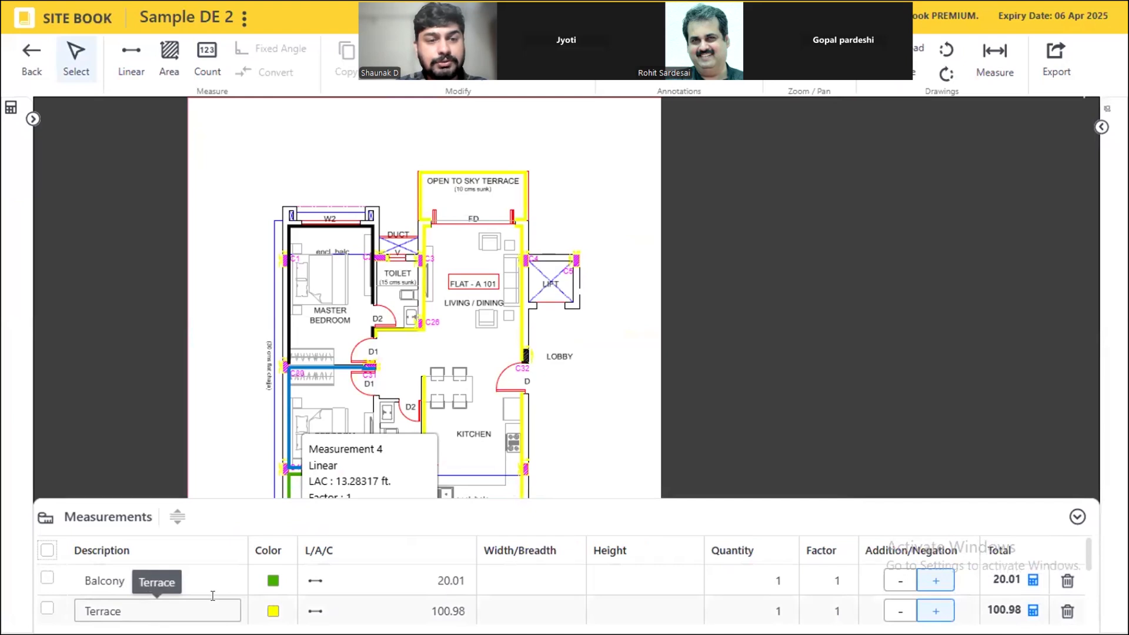
scroll(213, 597, down, 2)
scroll(213, 595, up, 2)
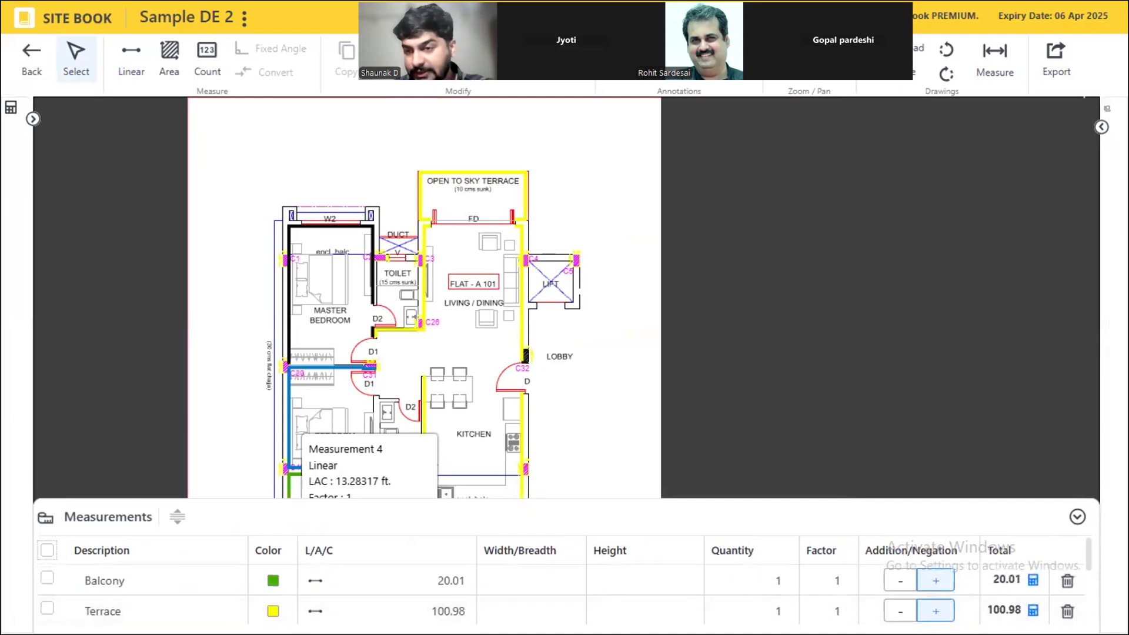
scroll(1088, 553, down, 2)
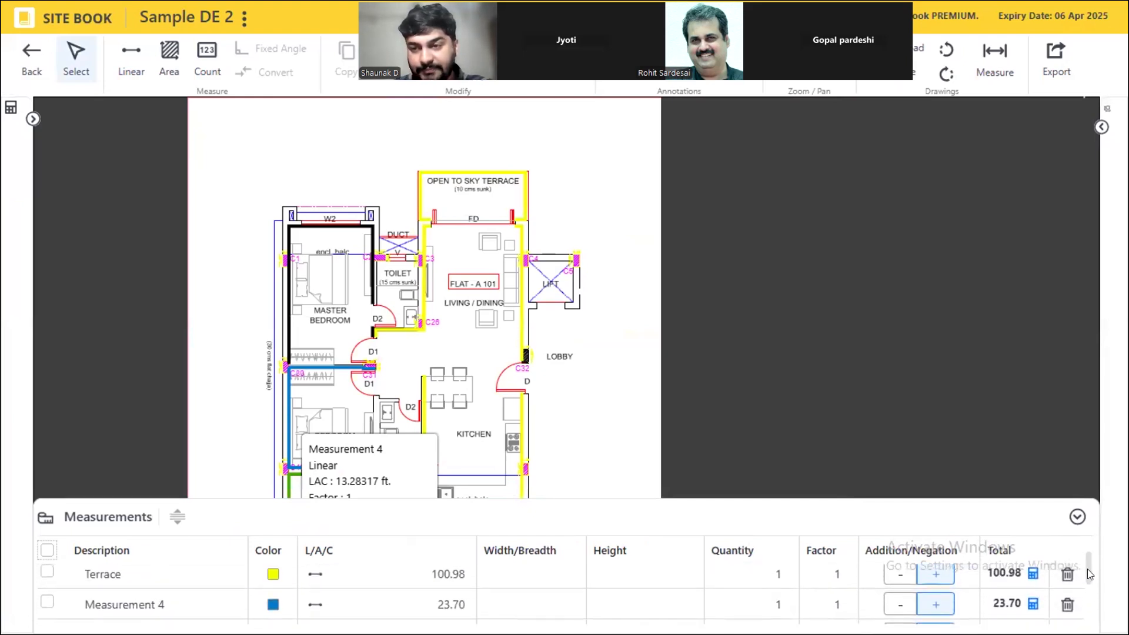
mouse_move(1085, 562)
mouse_down()
mouse_move(1085, 608)
mouse_move(1089, 556)
mouse_move(1090, 594)
mouse_move(1091, 566)
mouse_move(1091, 580)
mouse_up()
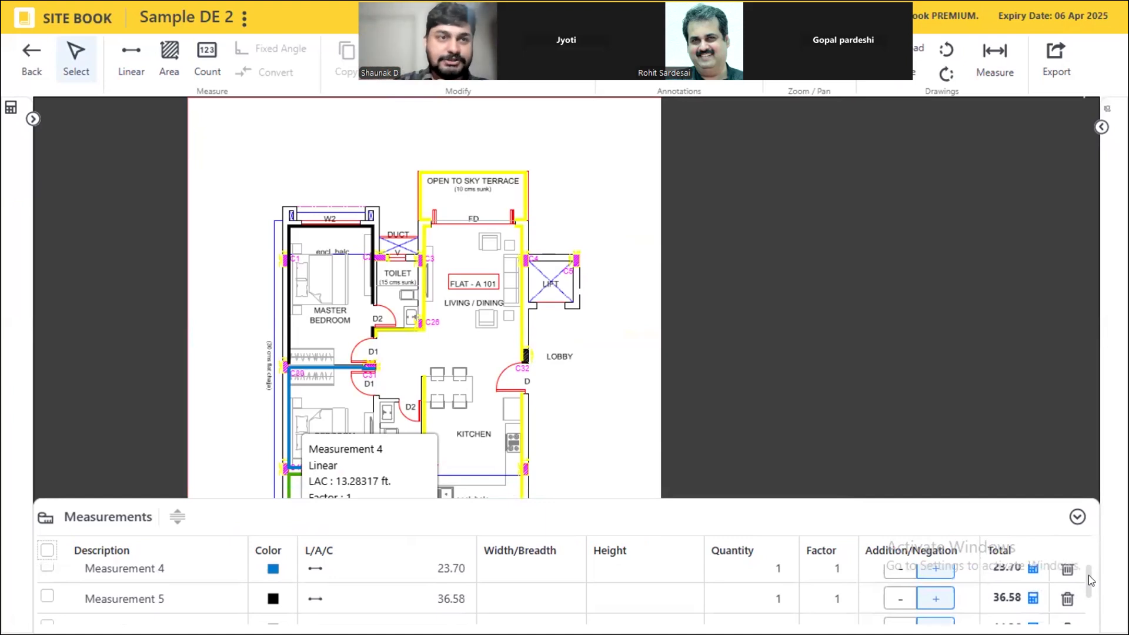
click(26, 54)
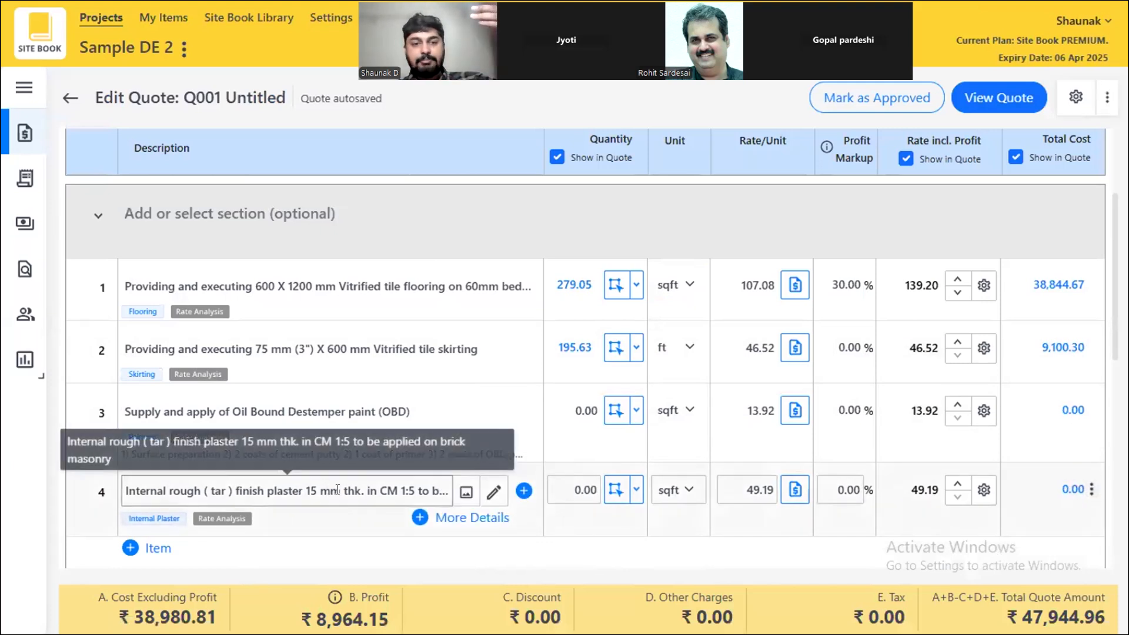
- Start replacing quote item 4 and filter the Site Book Library to category Internal Plaster, sub category On AAC block masonry
click(1091, 491)
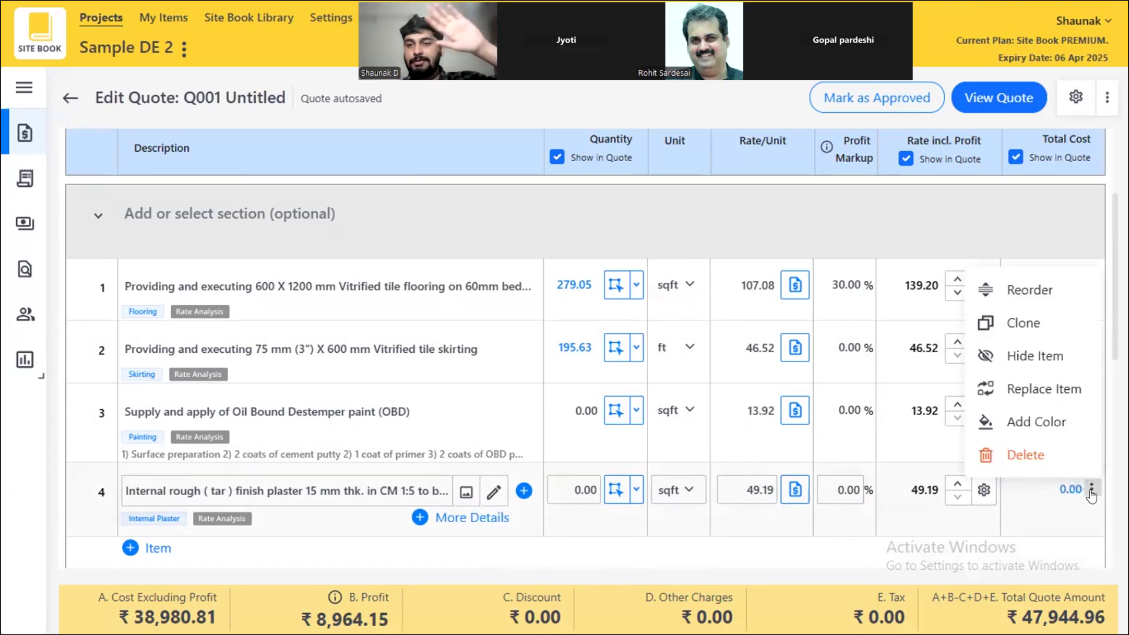
click(1039, 318)
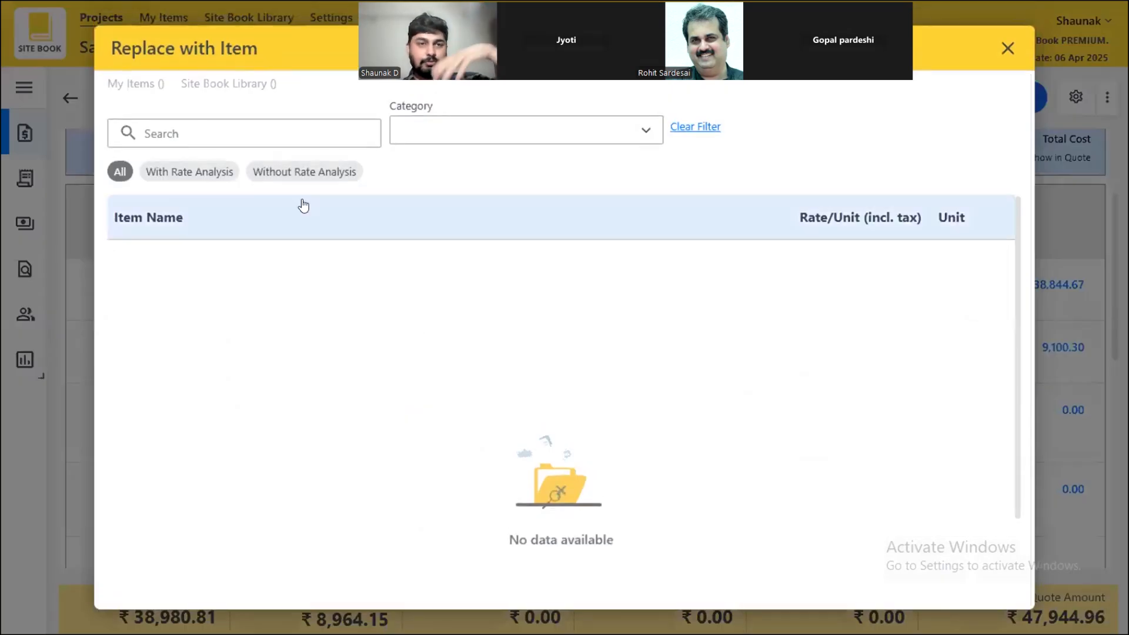
click(223, 83)
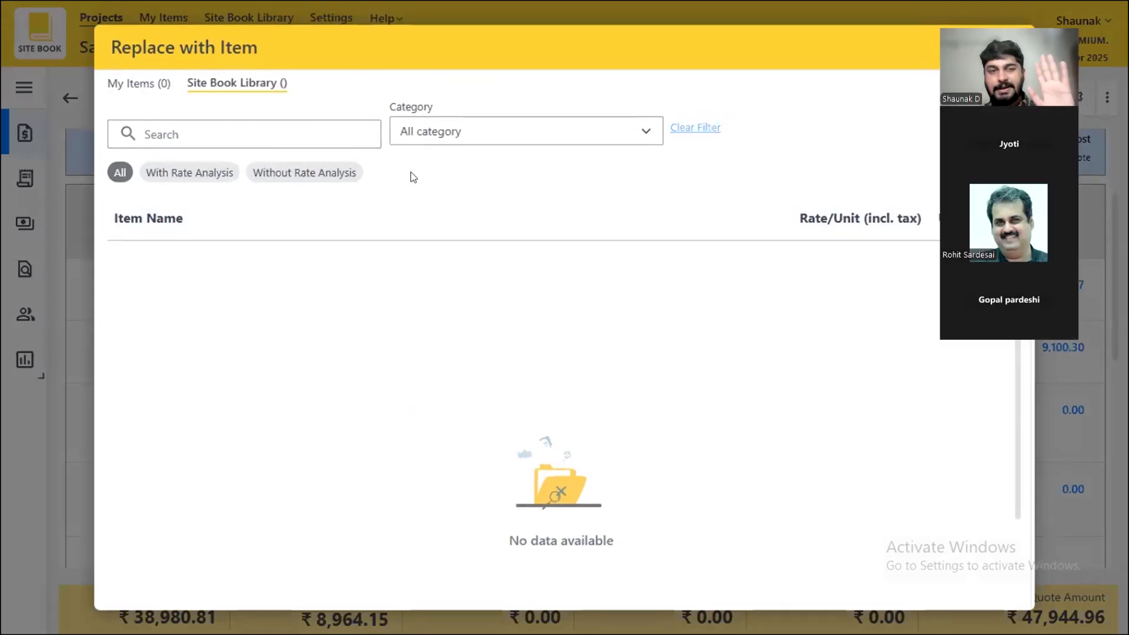
click(453, 131)
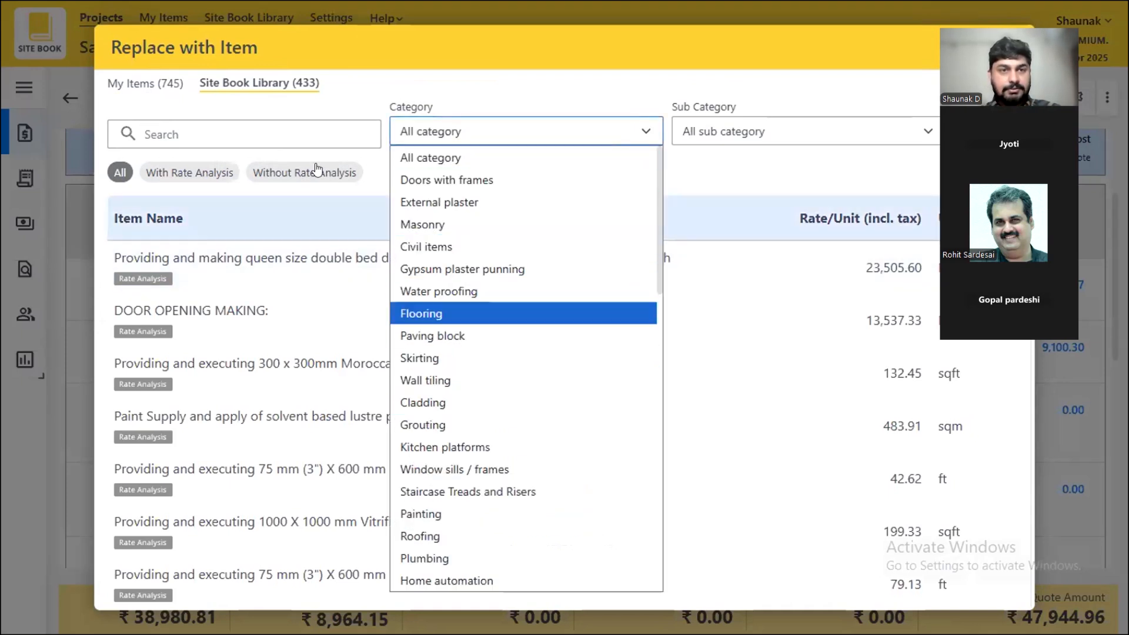
scroll(426, 369, down, 10)
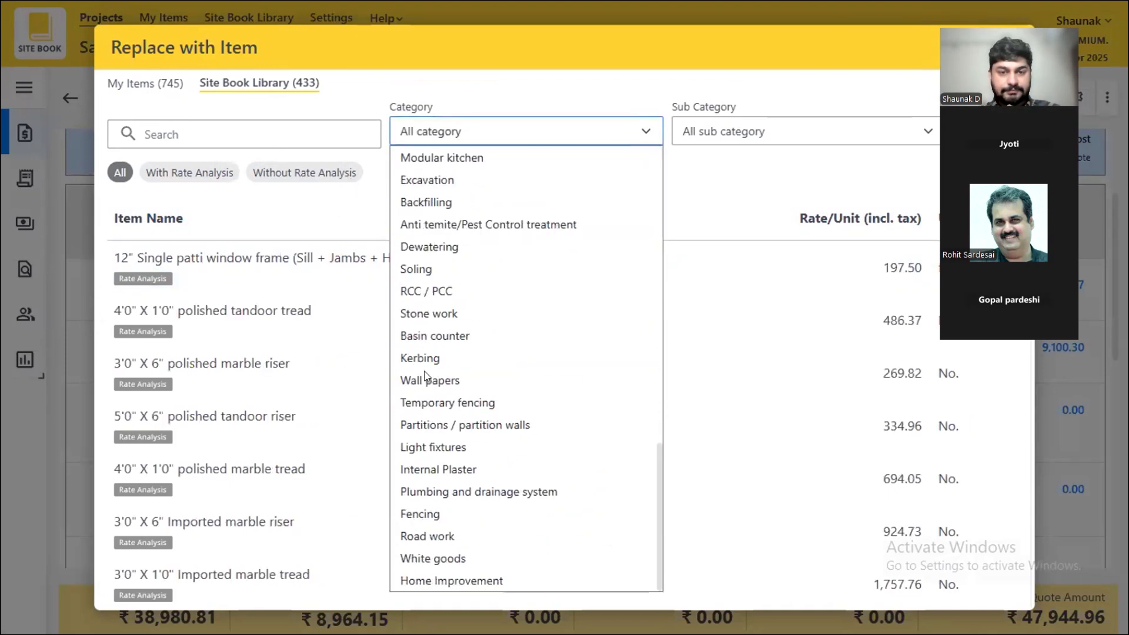
click(429, 471)
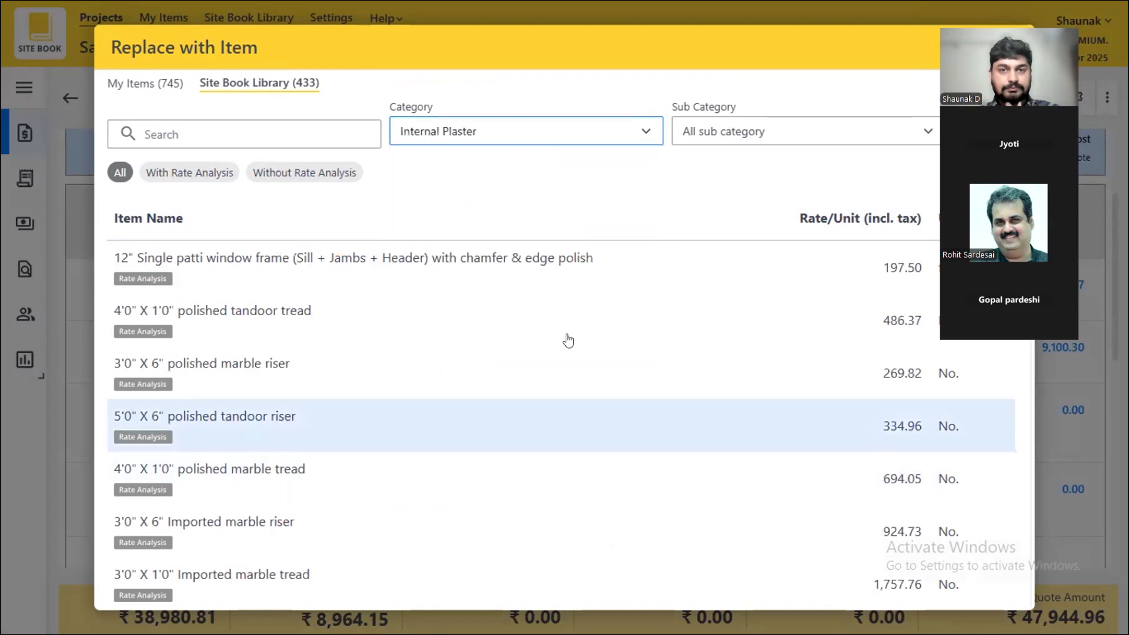
click(718, 145)
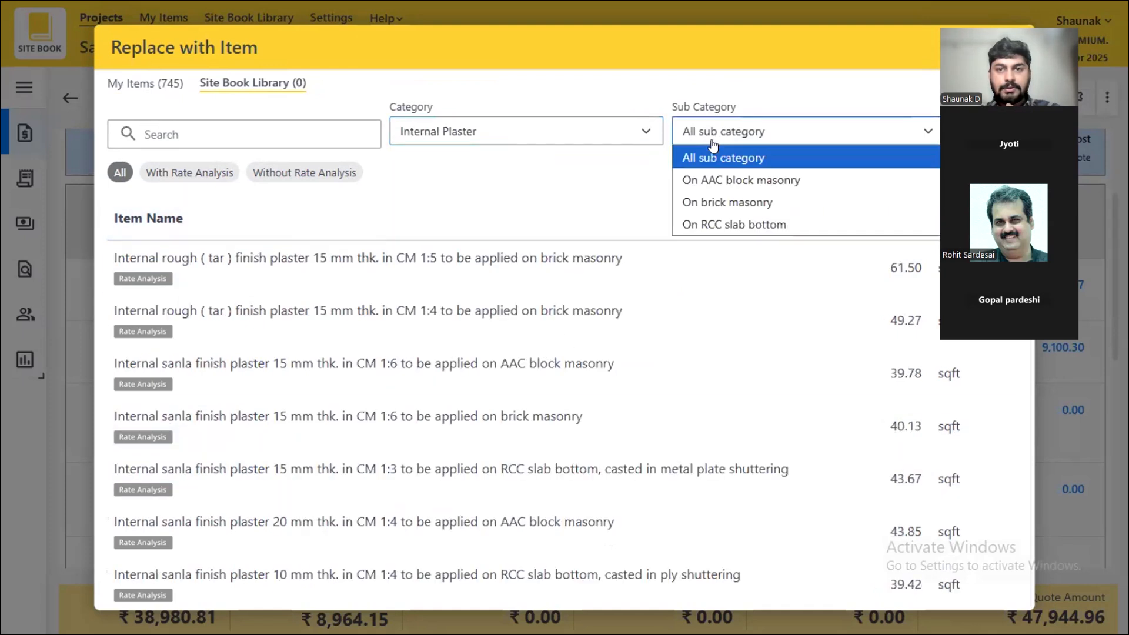
click(708, 180)
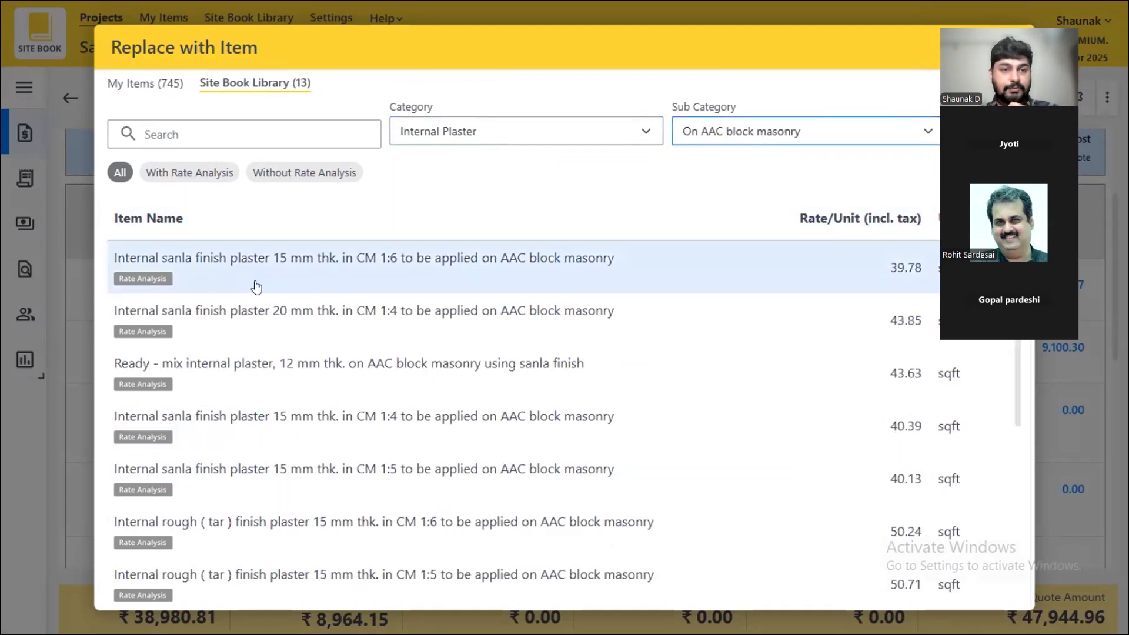
- Replace item 4 with "Internal sanla finish plaster 15 mm thk. in CM 1:6 to be applied on AAC block masonry"
click(256, 277)
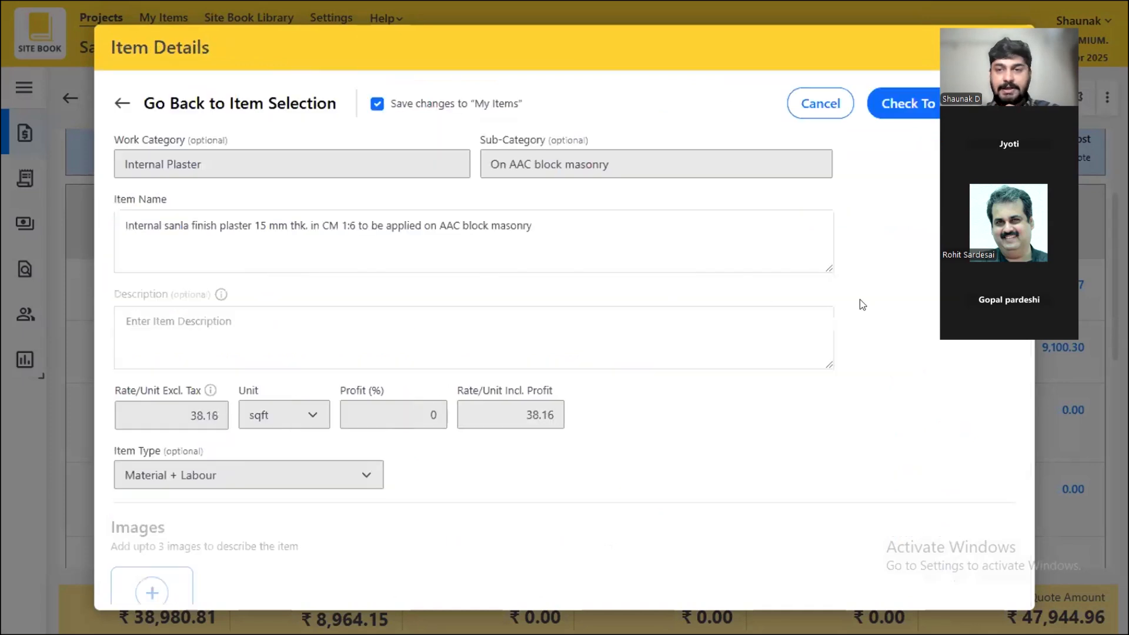
click(892, 111)
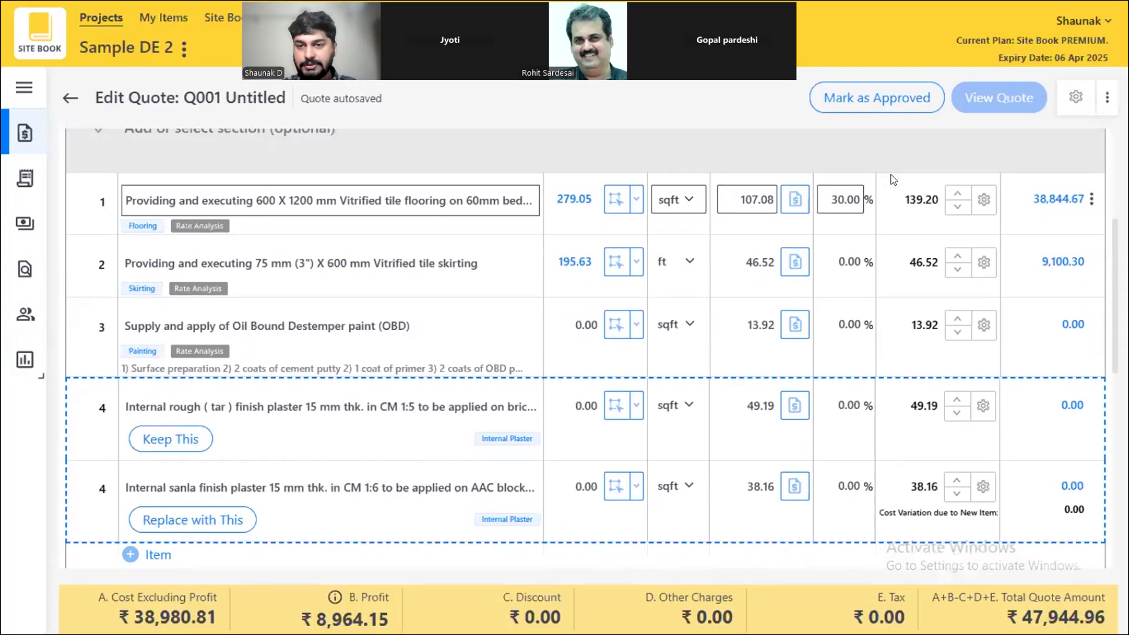
scroll(982, 442, down, 1)
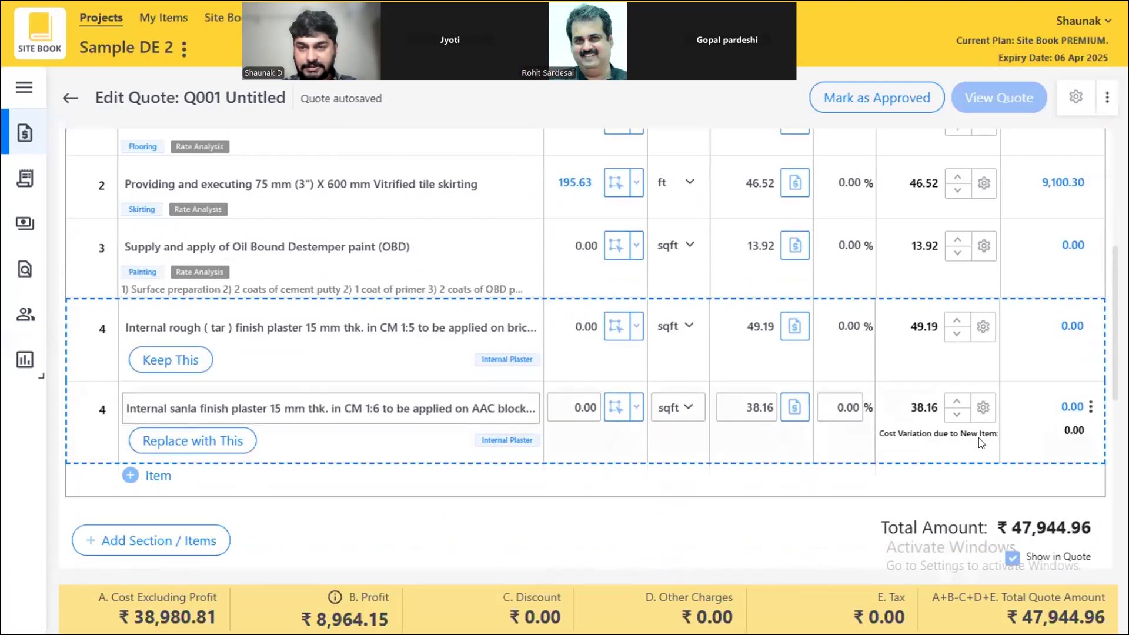
click(172, 445)
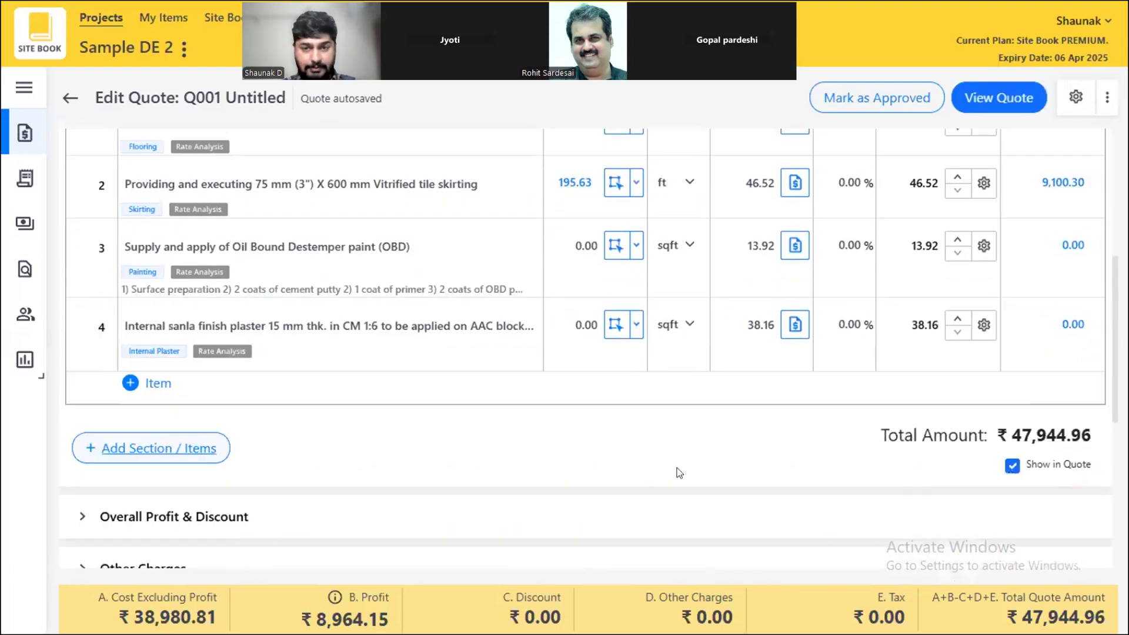
- Open the quantity take-off for plaster item 4 and start a linear trace around column C31 and along the wall to C30
scroll(680, 473, up, 1)
click(609, 407)
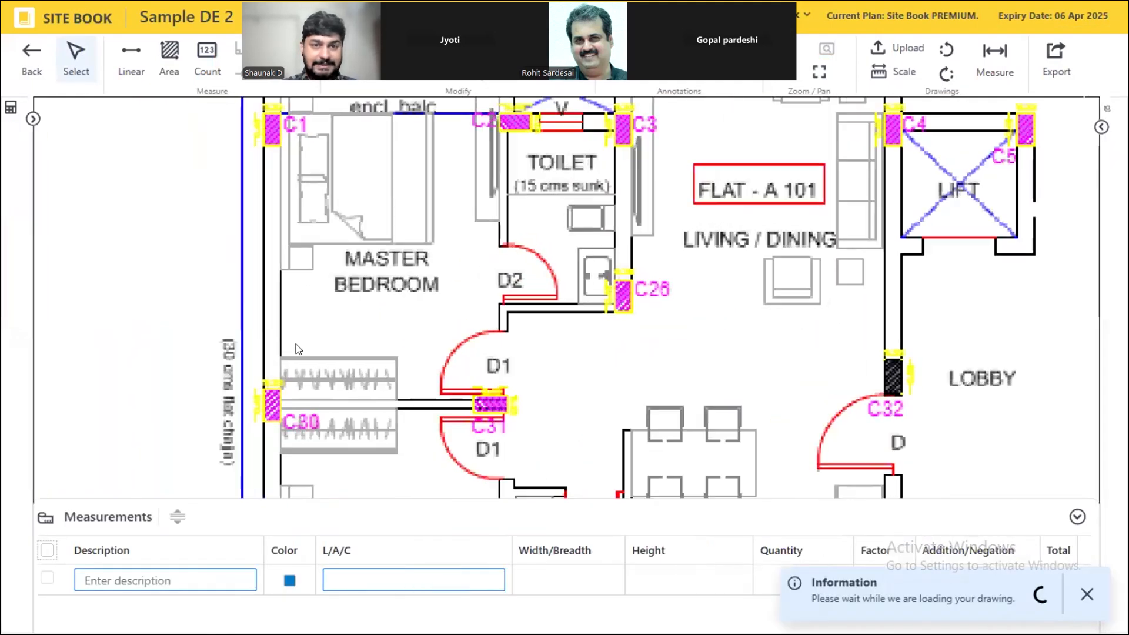
scroll(298, 350, up, 2)
click(132, 56)
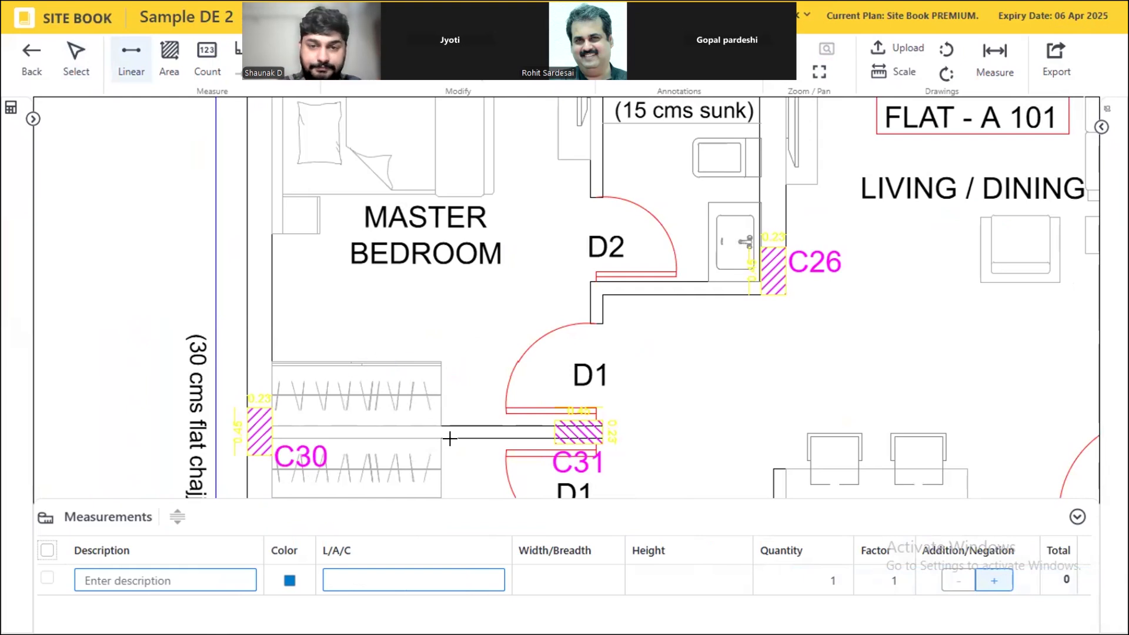
scroll(456, 436, up, 3)
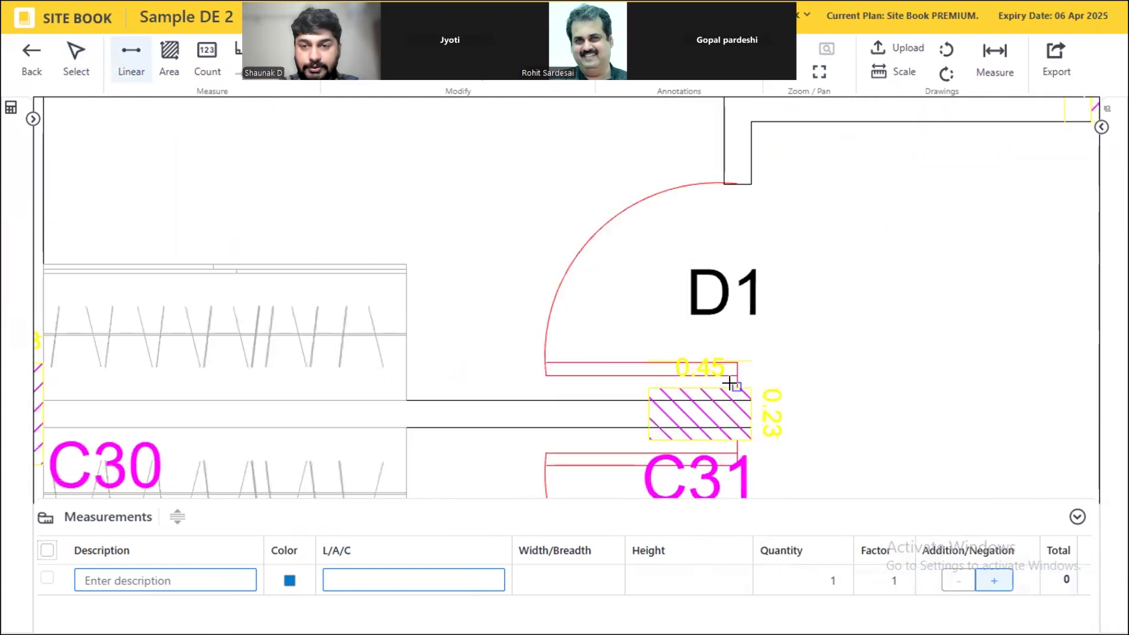
click(731, 384)
click(642, 386)
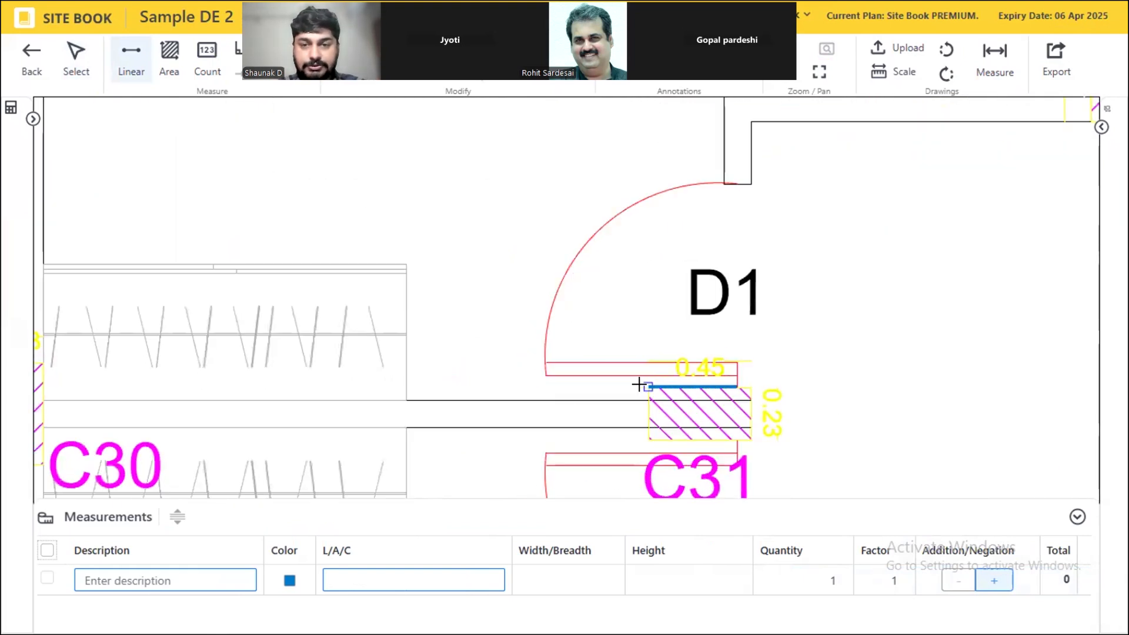
click(641, 397)
scroll(745, 399, down, 2)
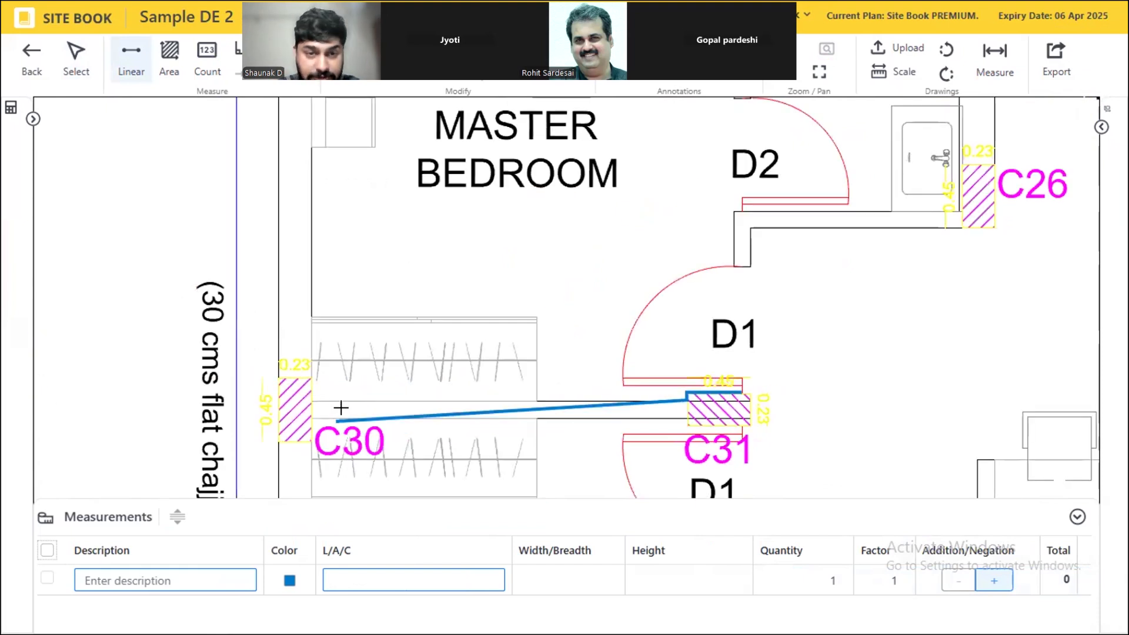
click(309, 398)
scroll(312, 394, down, 3)
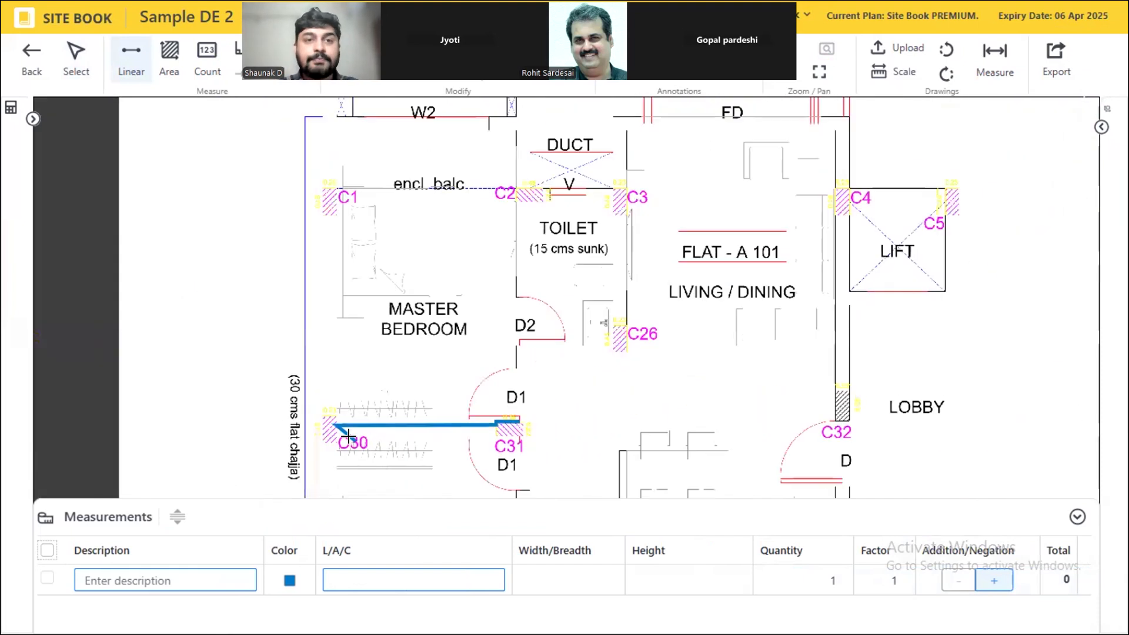
- Continue the linear trace along the master bedroom's outer wall, the W2 window wall and the D2 side to door D1, then finish it
scroll(344, 243, up, 4)
click(323, 174)
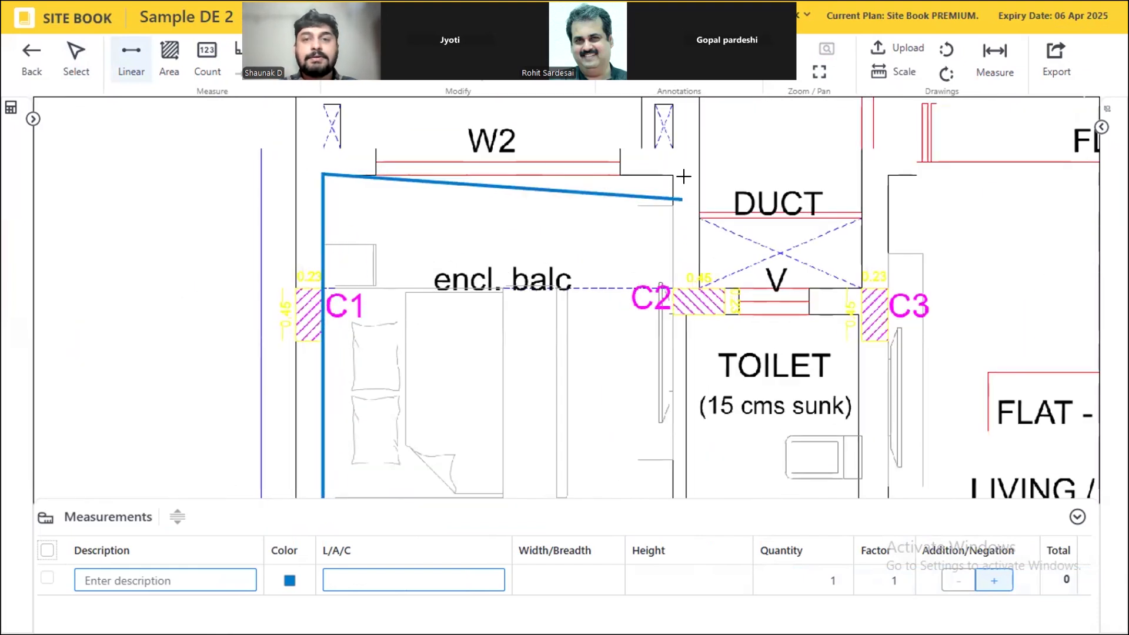
click(673, 174)
scroll(458, 168, down, 3)
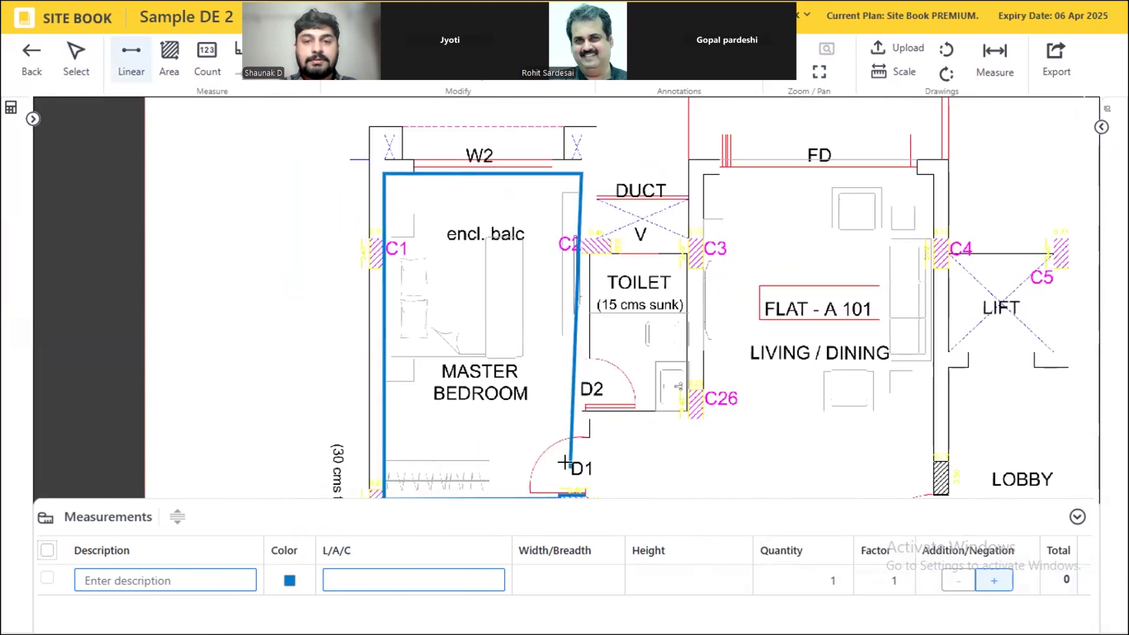
scroll(558, 470, up, 1)
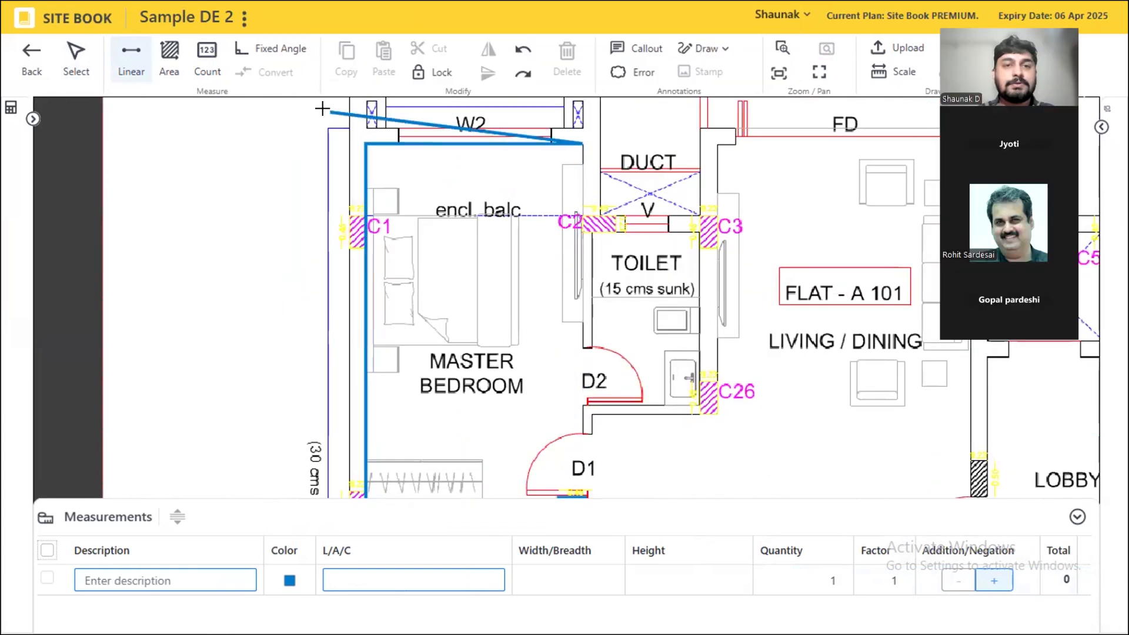
click(581, 494)
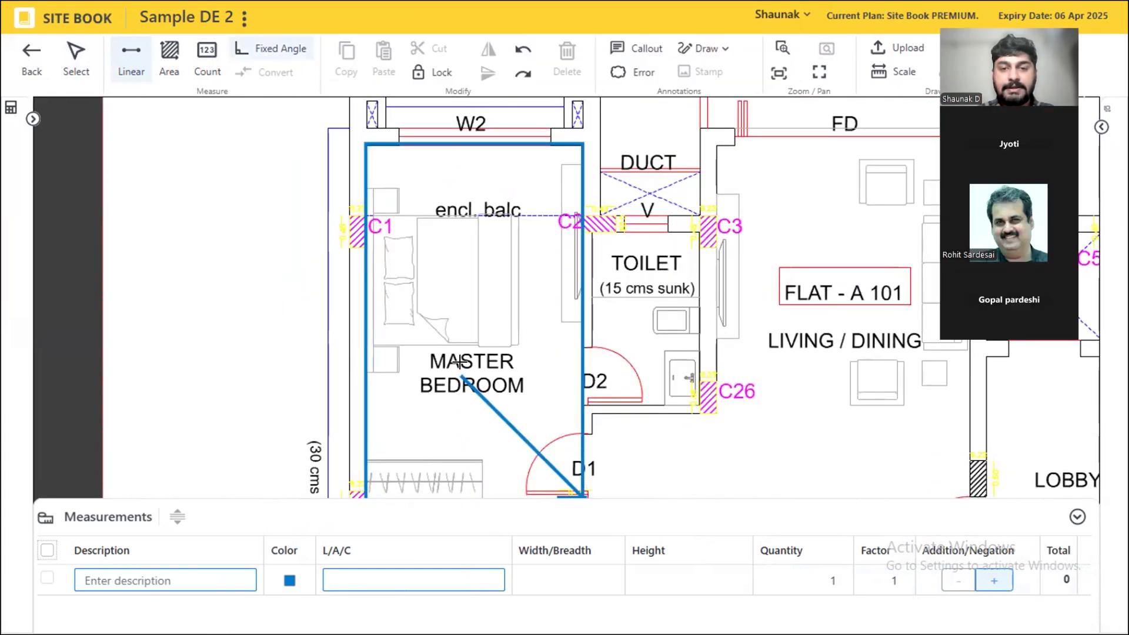
key(Escape)
scroll(459, 362, down, 1)
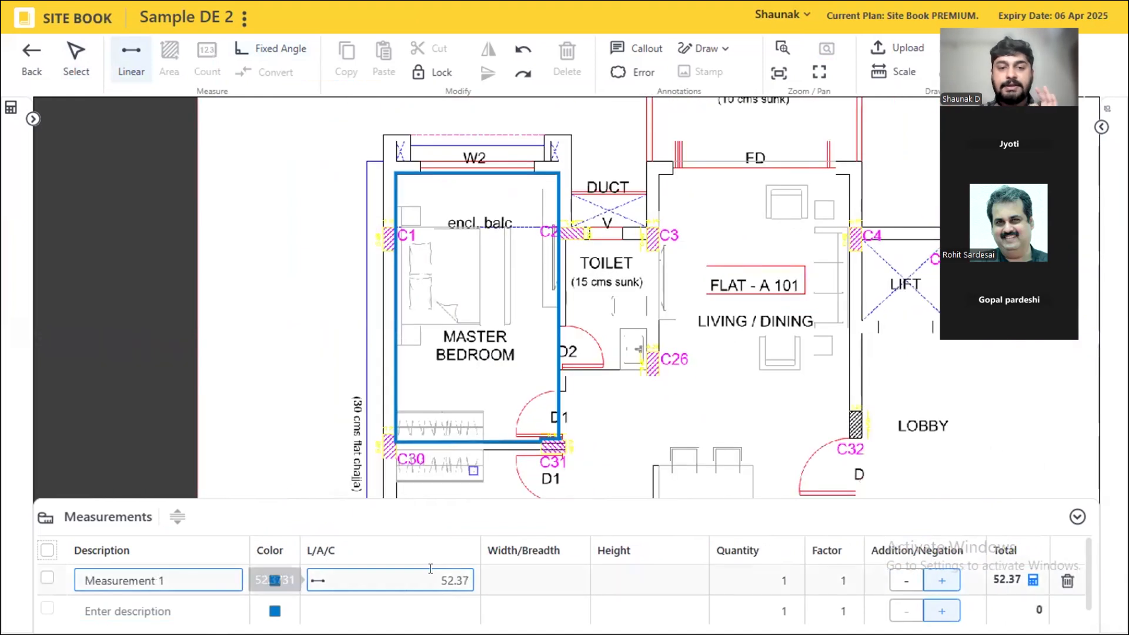
- Set the height of the master bedroom wall measurement to 9.5
click(600, 580)
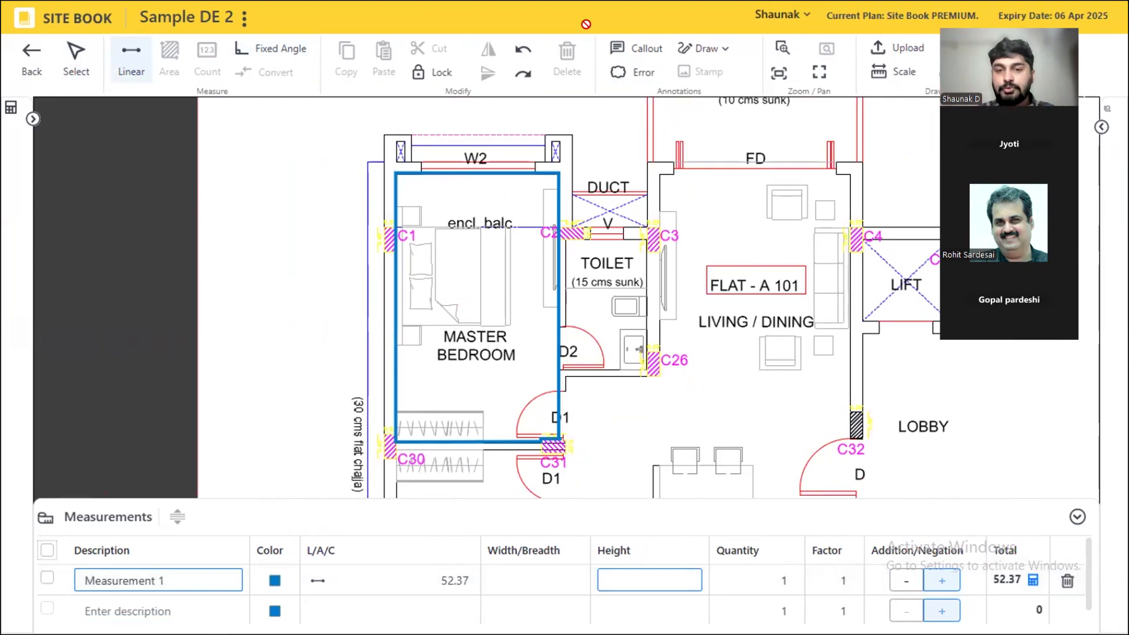
text(9.5)
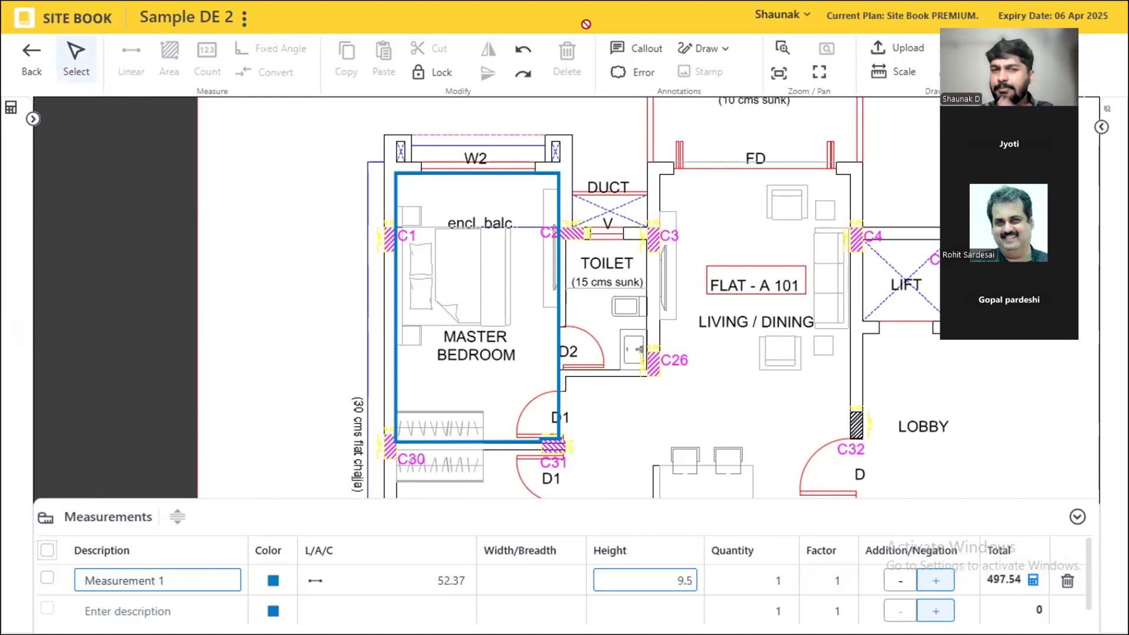
click(392, 580)
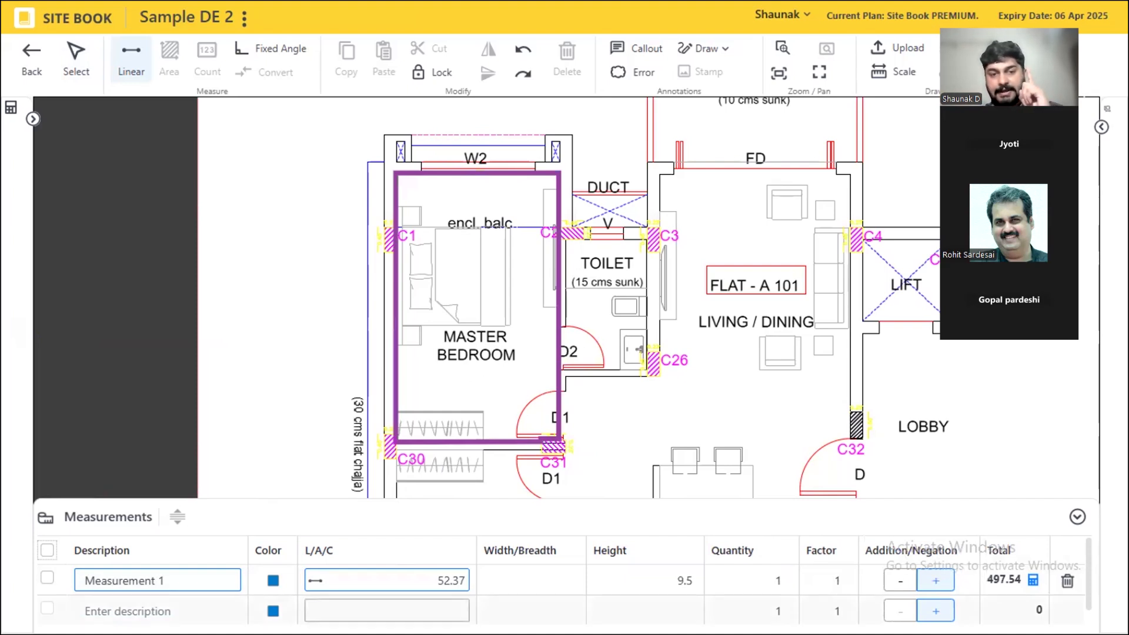
- Add a measurement row with the description "Deduction W2"
click(387, 610)
click(146, 611)
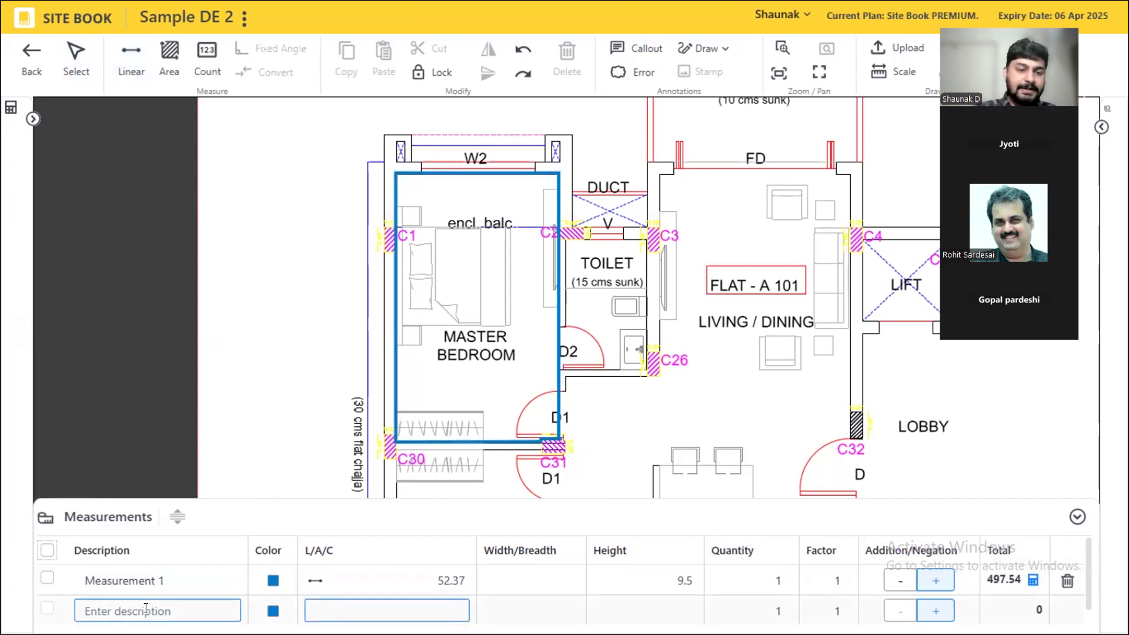
text(Deduction W2)
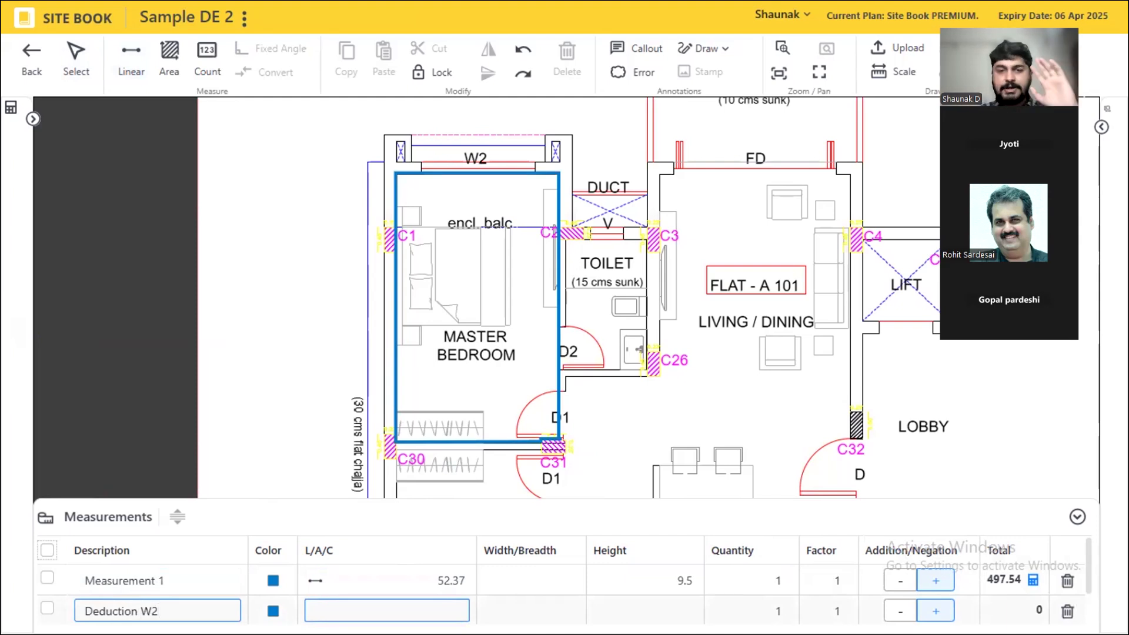
click(390, 601)
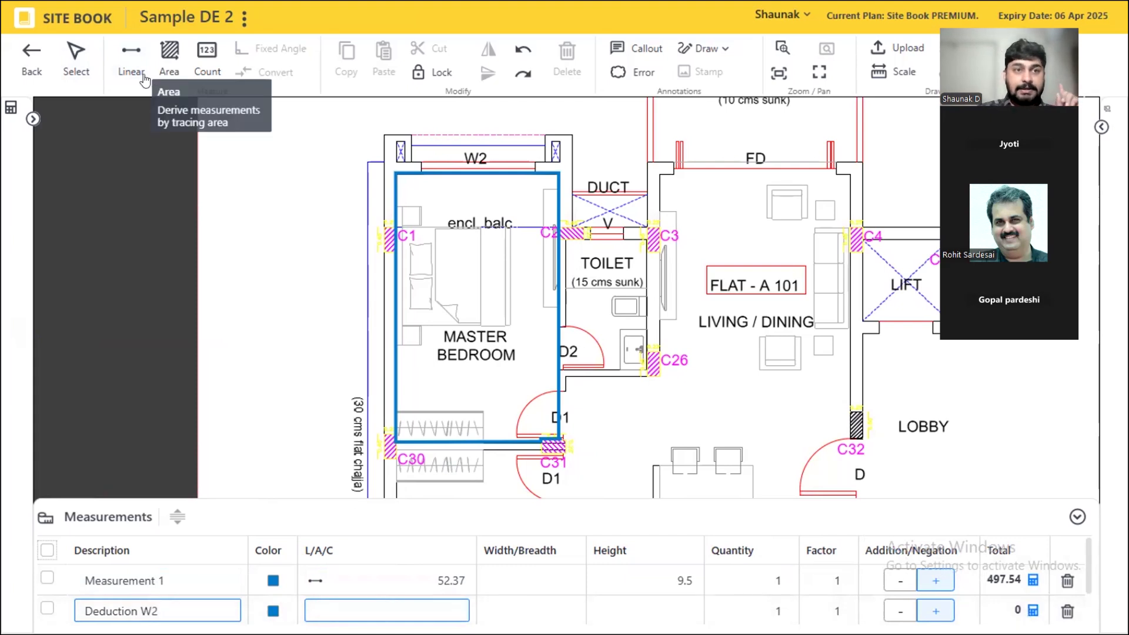
- Trace the width of window W2 as a linear measurement for the Deduction W2 row
click(131, 58)
scroll(506, 128, up, 2)
scroll(507, 128, up, 5)
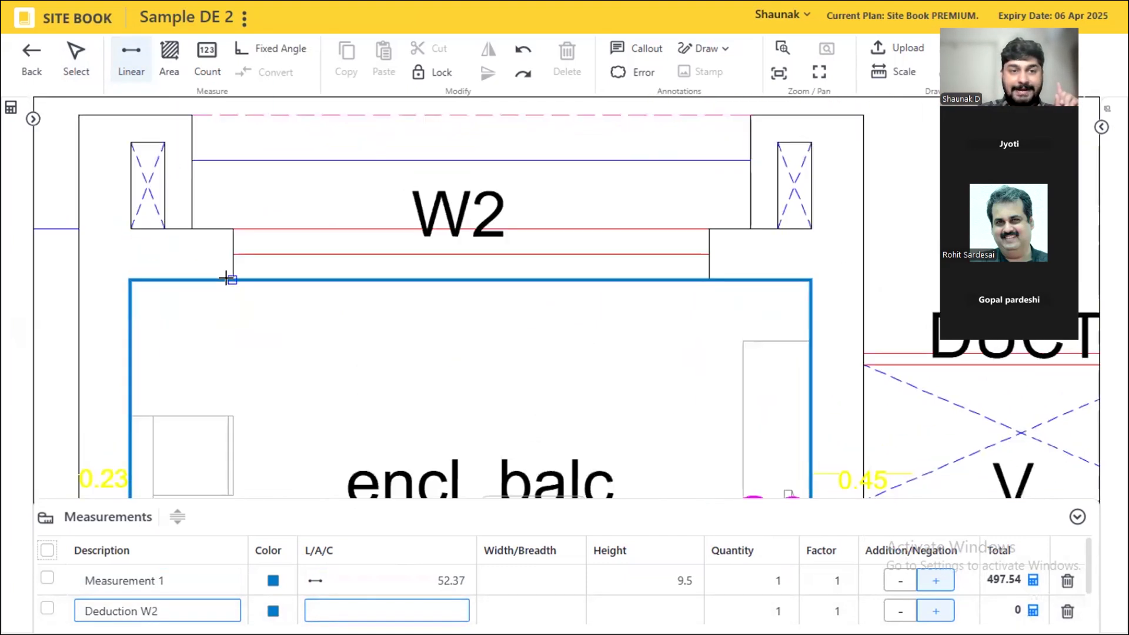
click(233, 280)
click(708, 280)
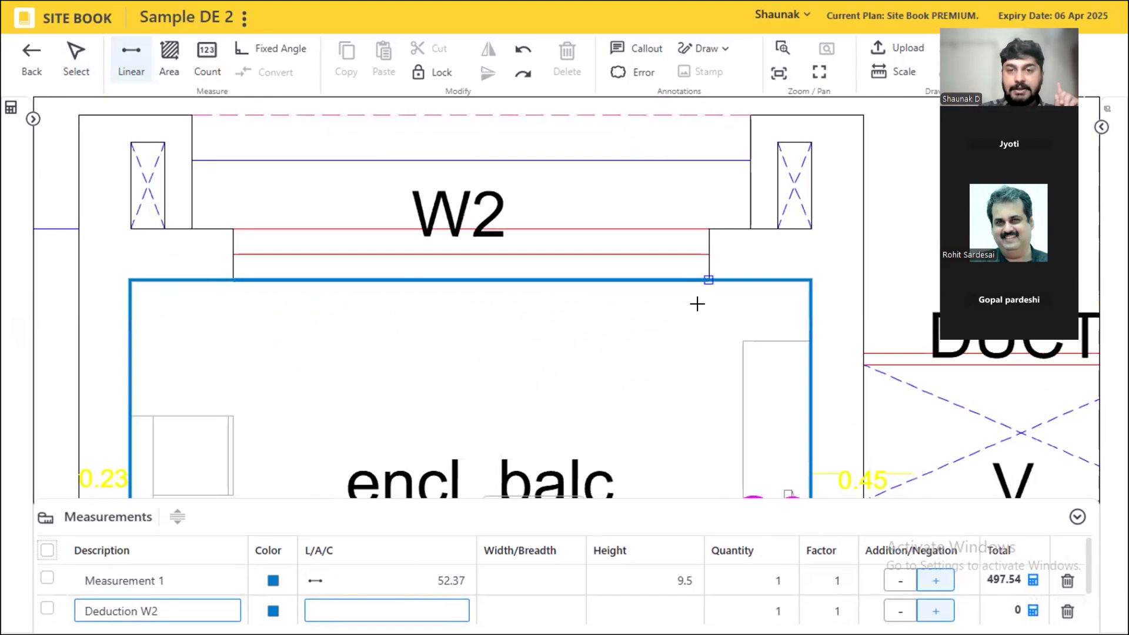
key(Escape)
click(233, 254)
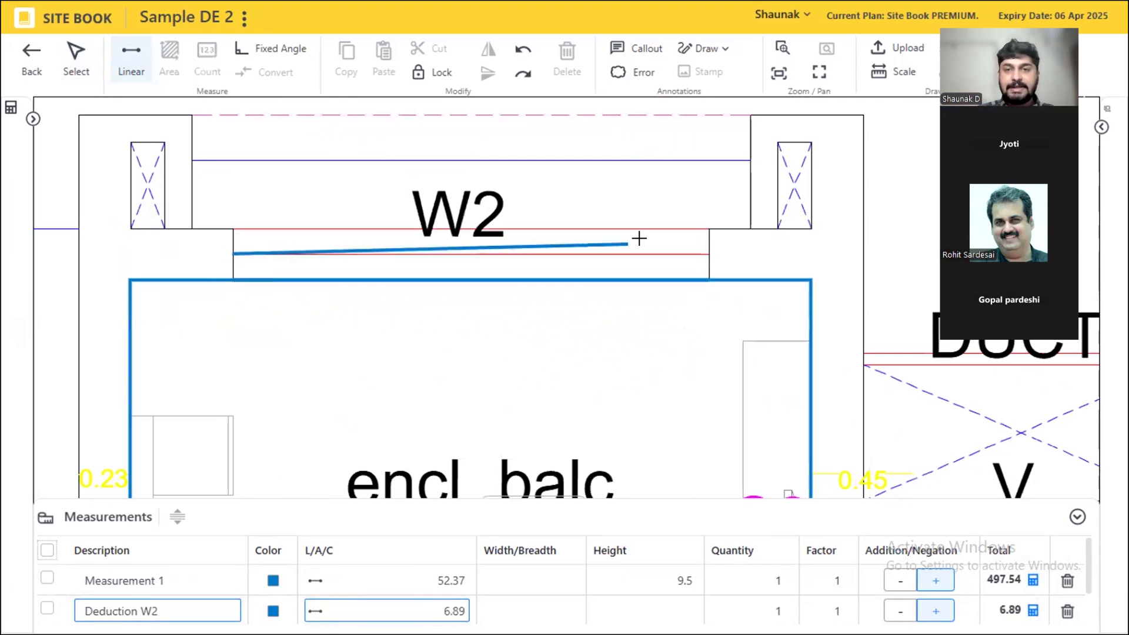
click(709, 254)
key(Escape)
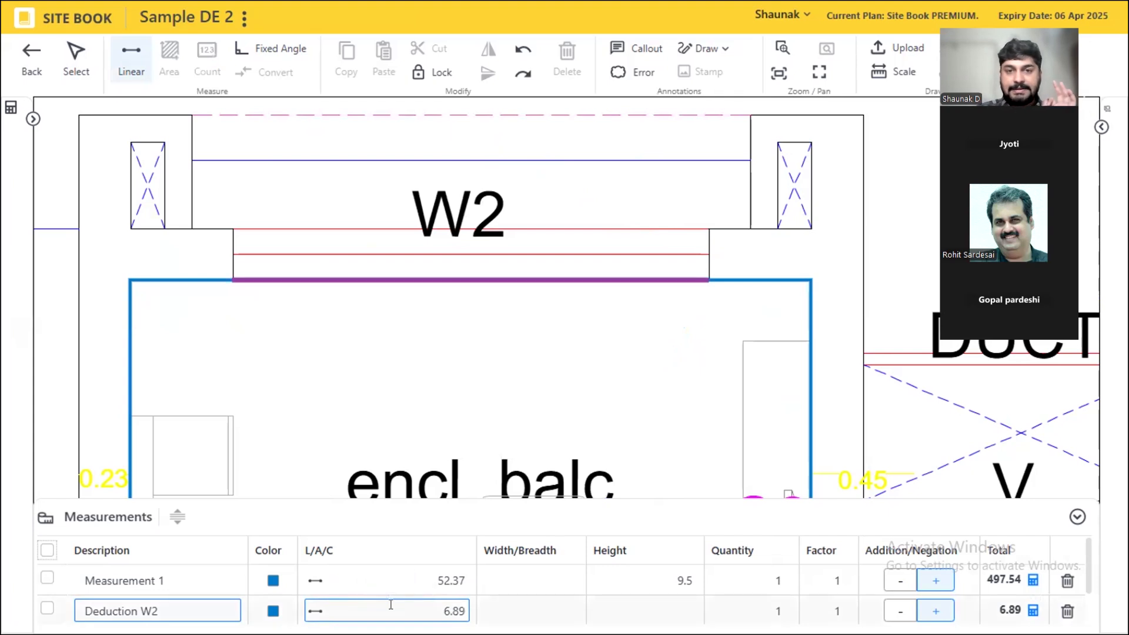
- Make the Deduction W2 measurement a negation and set its height to 5
click(391, 605)
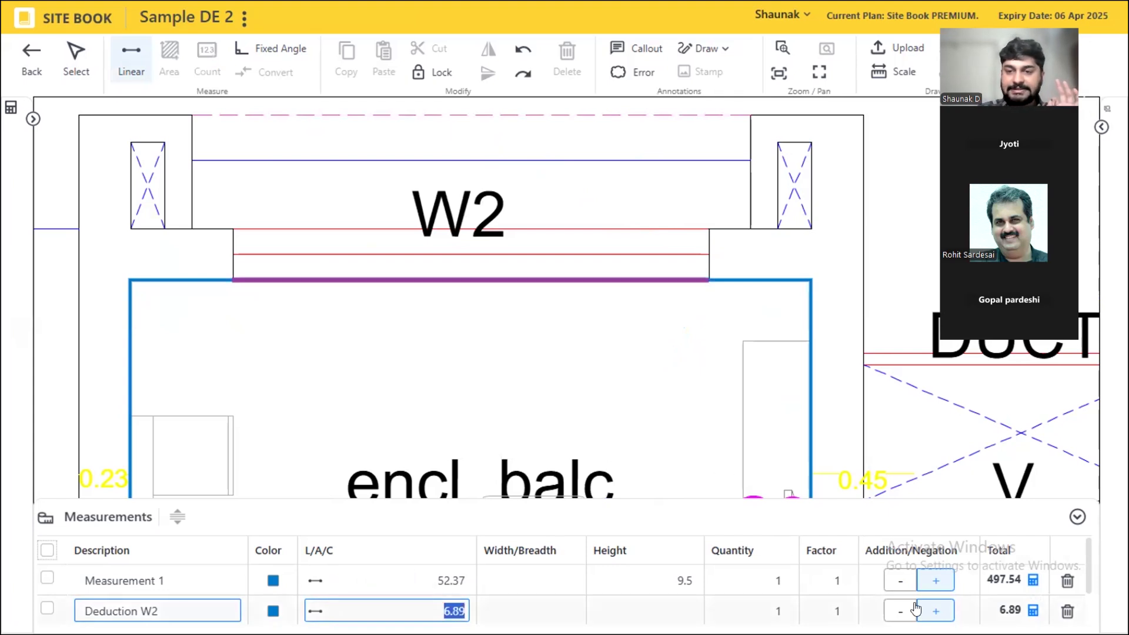
click(901, 611)
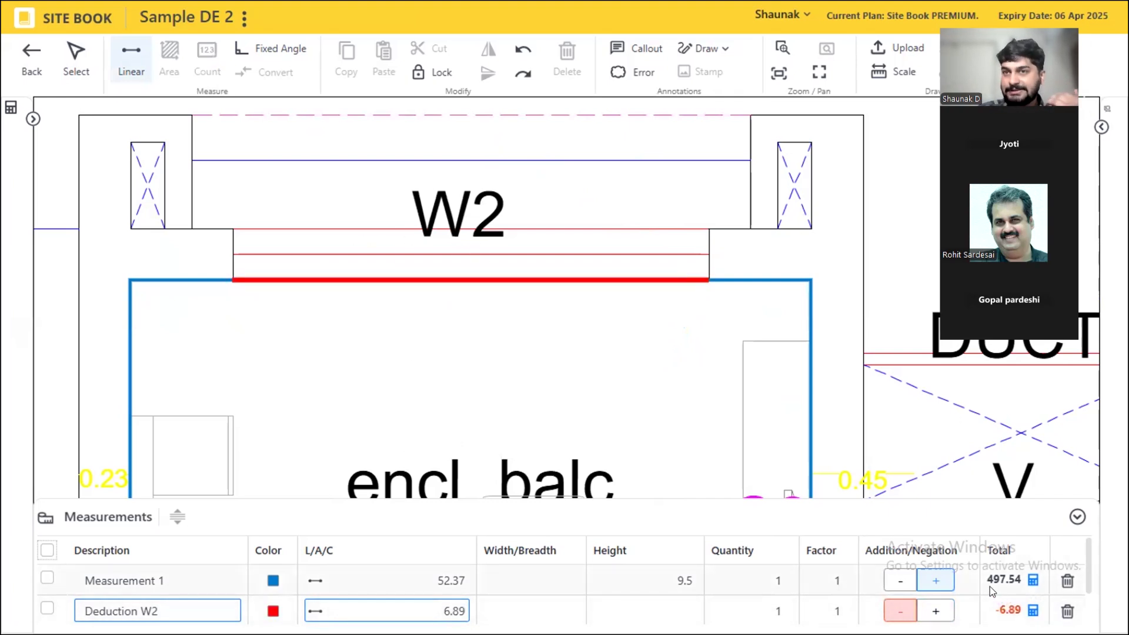
click(659, 604)
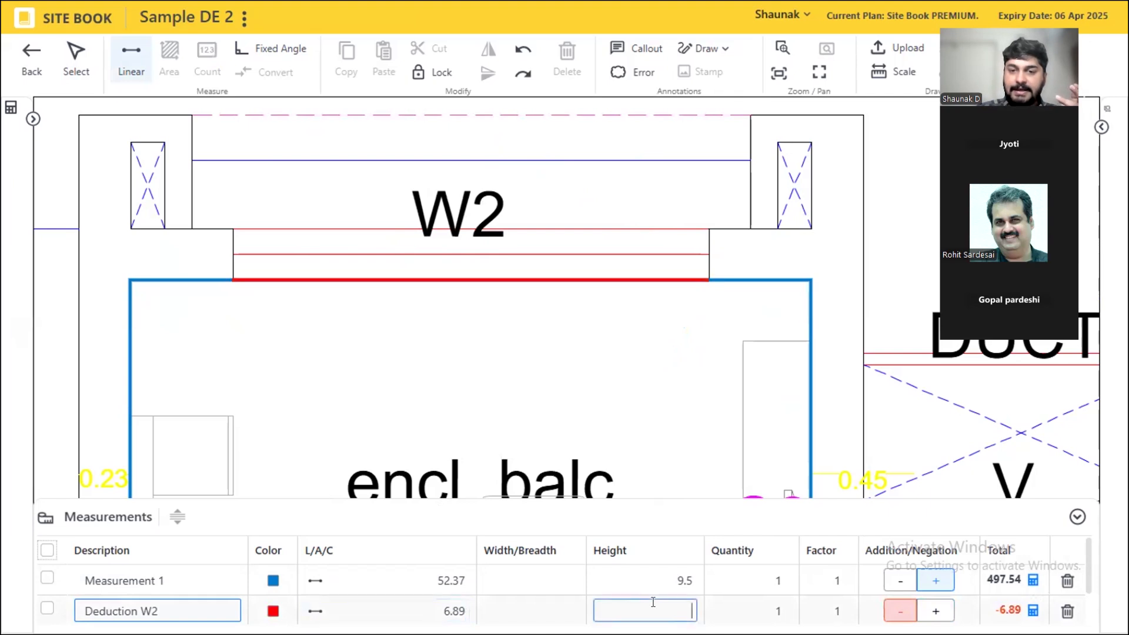
text(5)
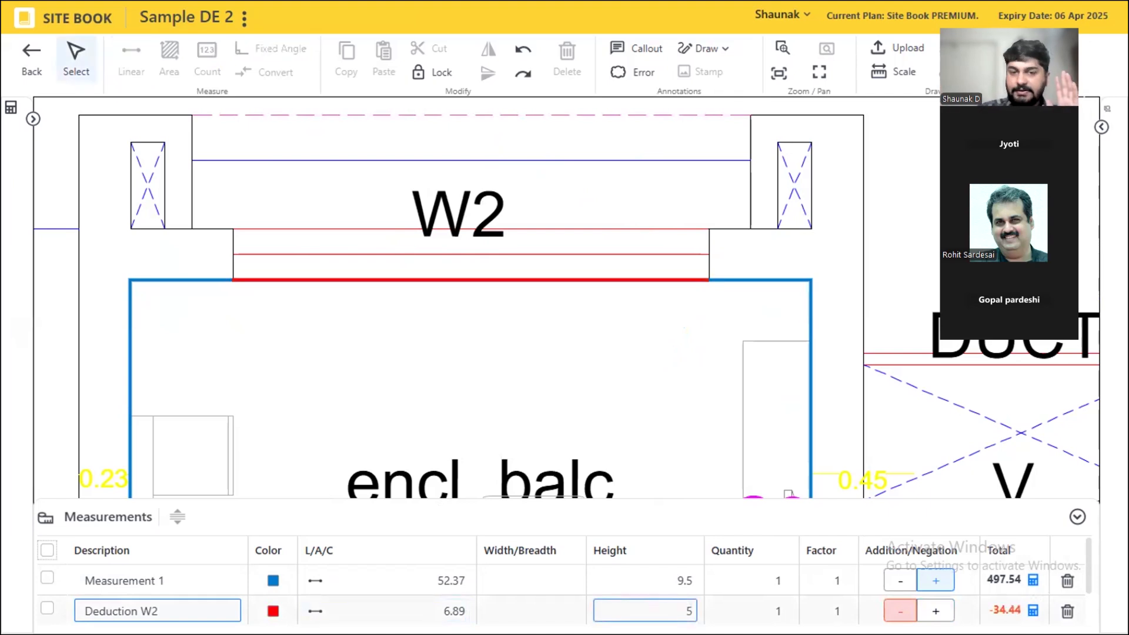
- Make the Measurements table taller and add a measurement row with the description "D2"
drag(75, 497, 75, 398)
scroll(306, 177, down, 3)
scroll(299, 140, down, 3)
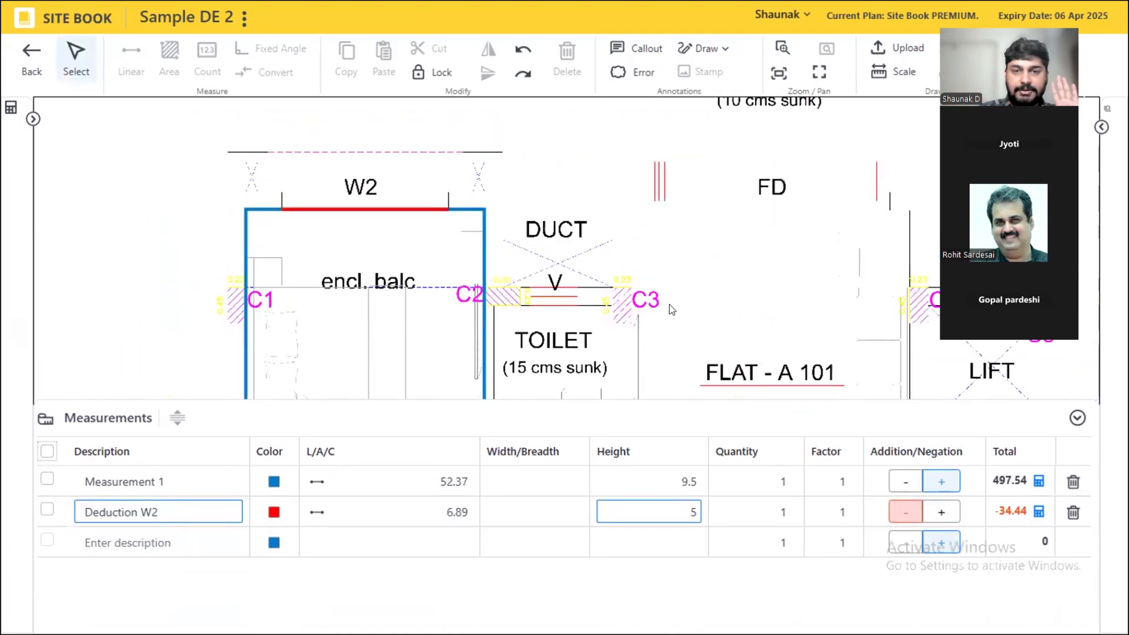
drag(670, 306, 653, 116)
drag(462, 272, 478, 194)
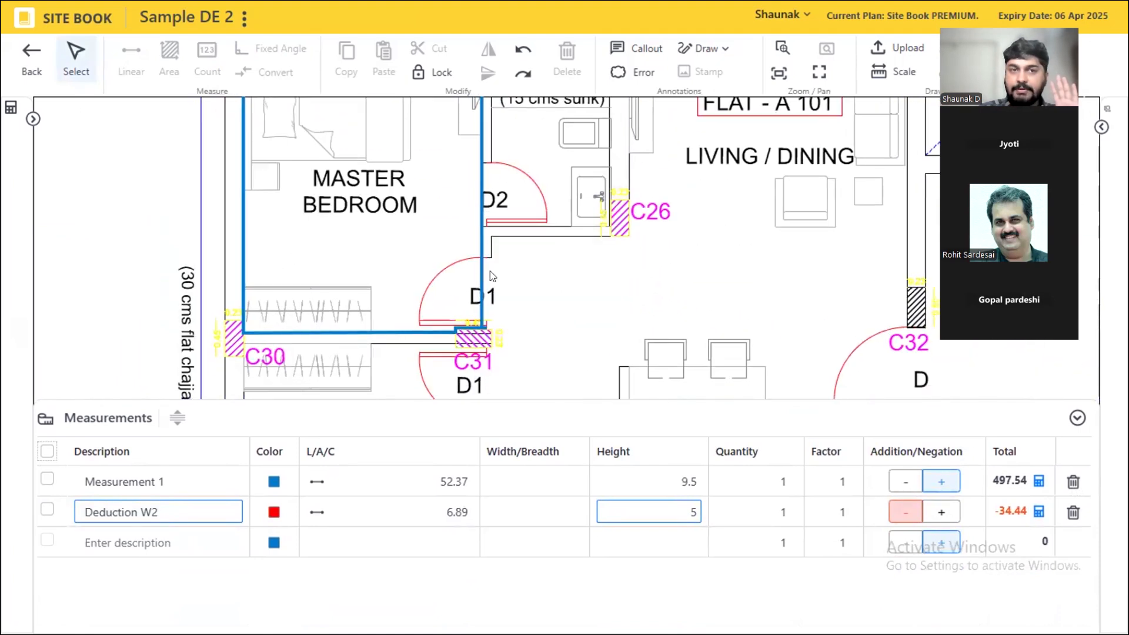
click(398, 530)
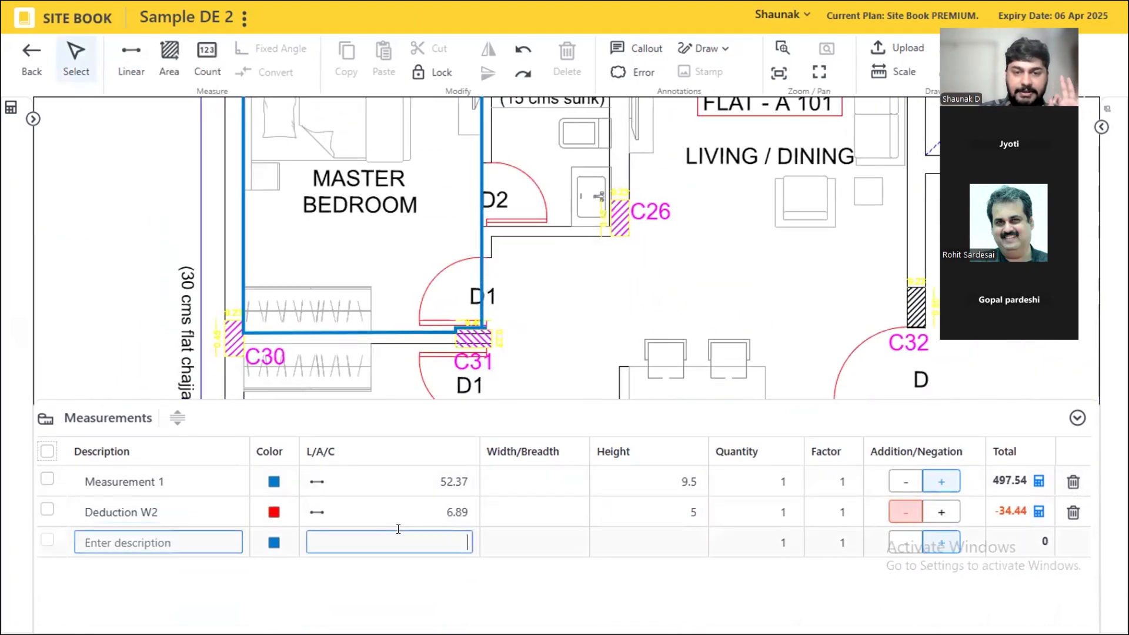
click(121, 541)
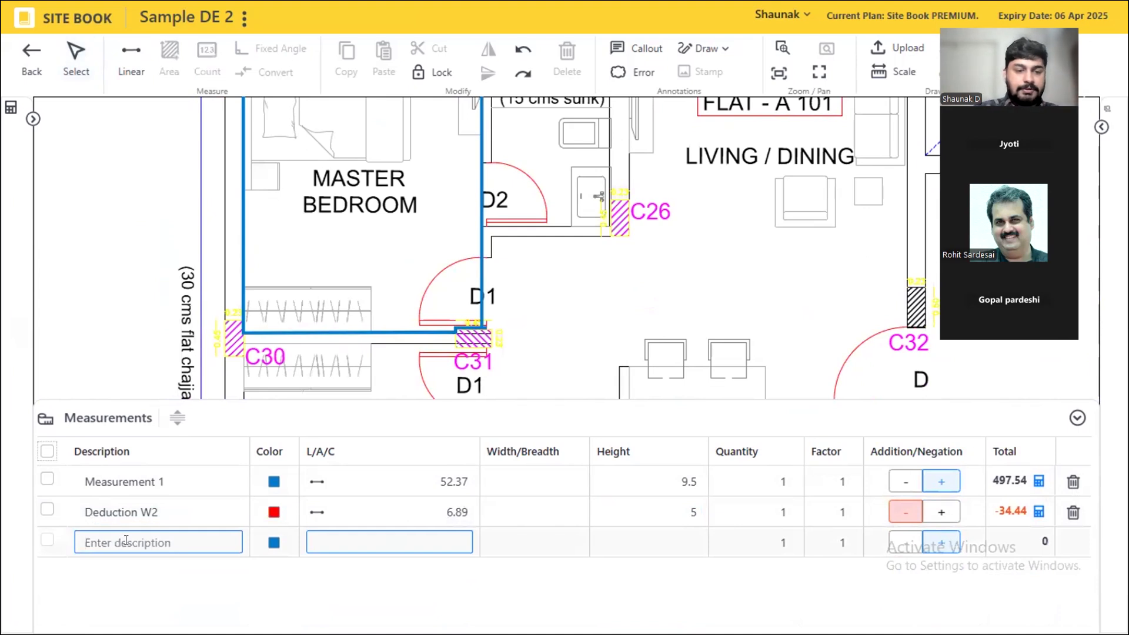
text(D2)
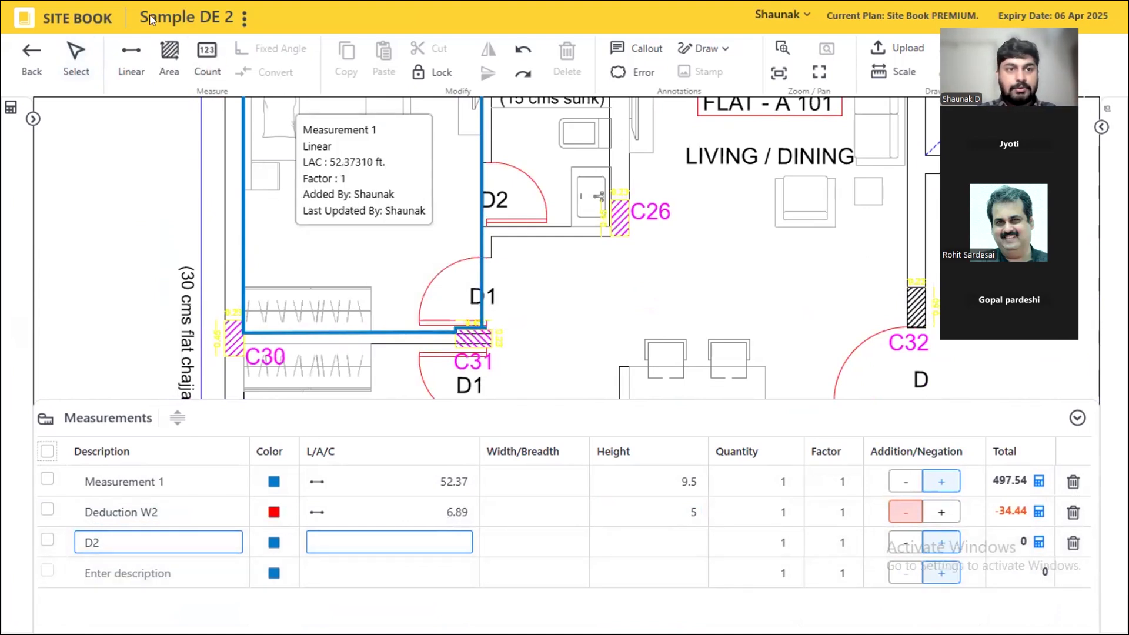
- Trace the width of the D2 door opening as a linear measurement and set its height to 7
click(131, 59)
scroll(473, 225, up, 1)
scroll(473, 226, up, 3)
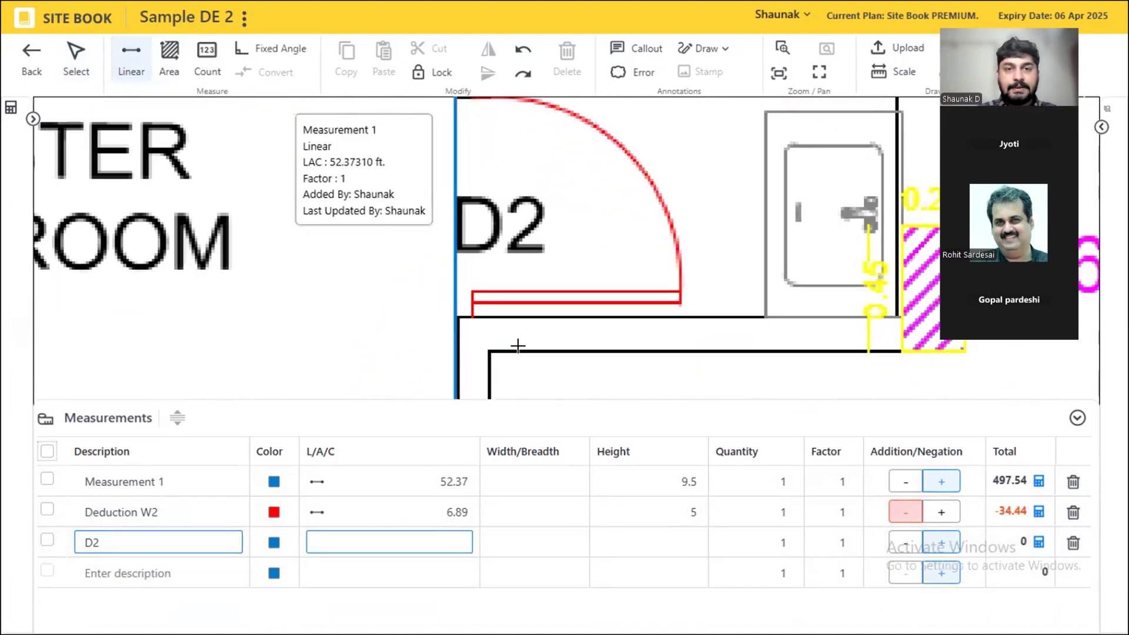
scroll(462, 176, down, 1)
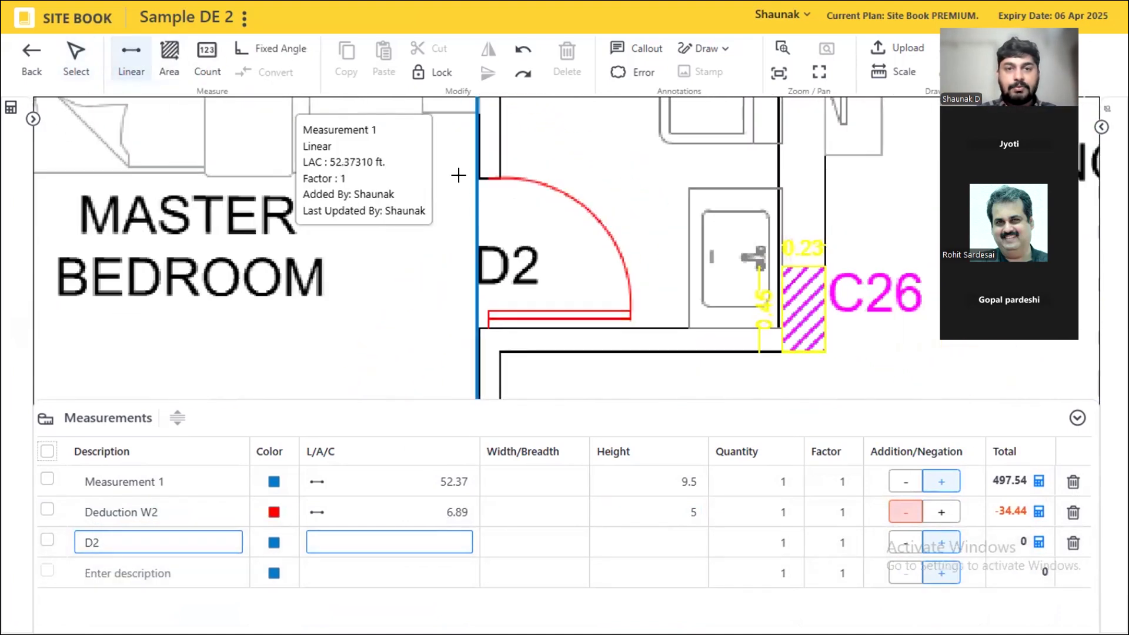
click(477, 326)
click(367, 270)
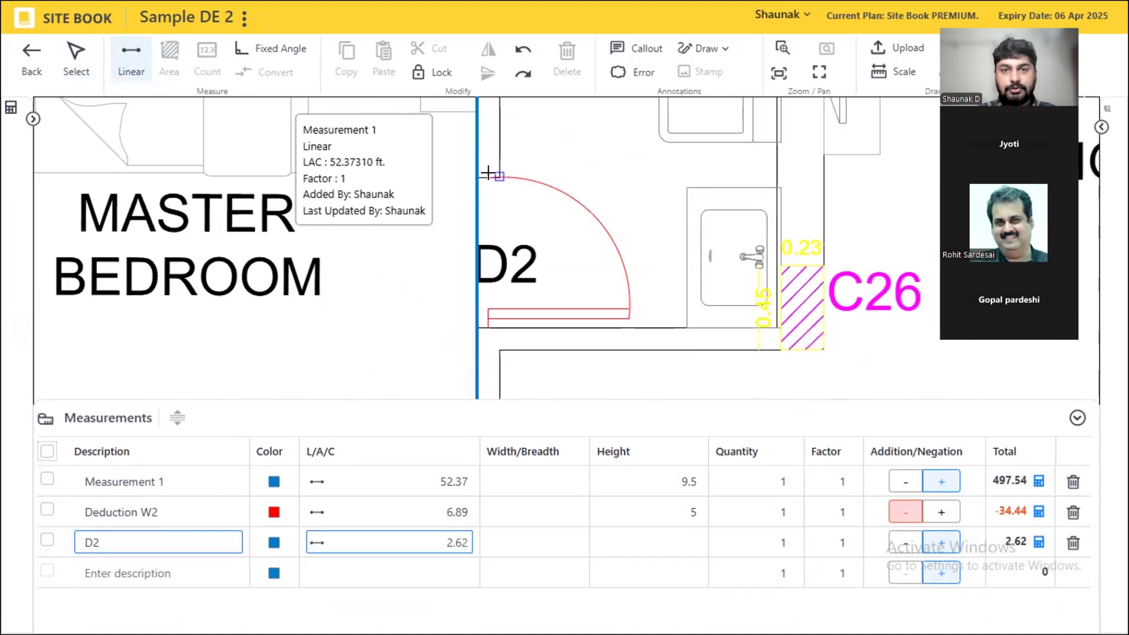
click(676, 542)
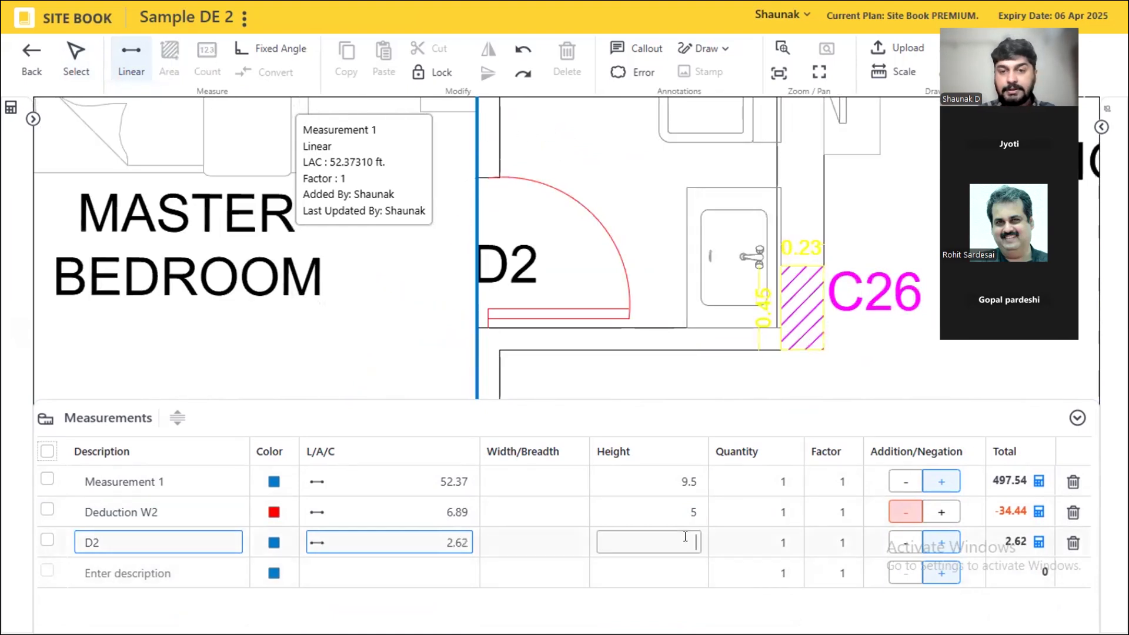
text(7)
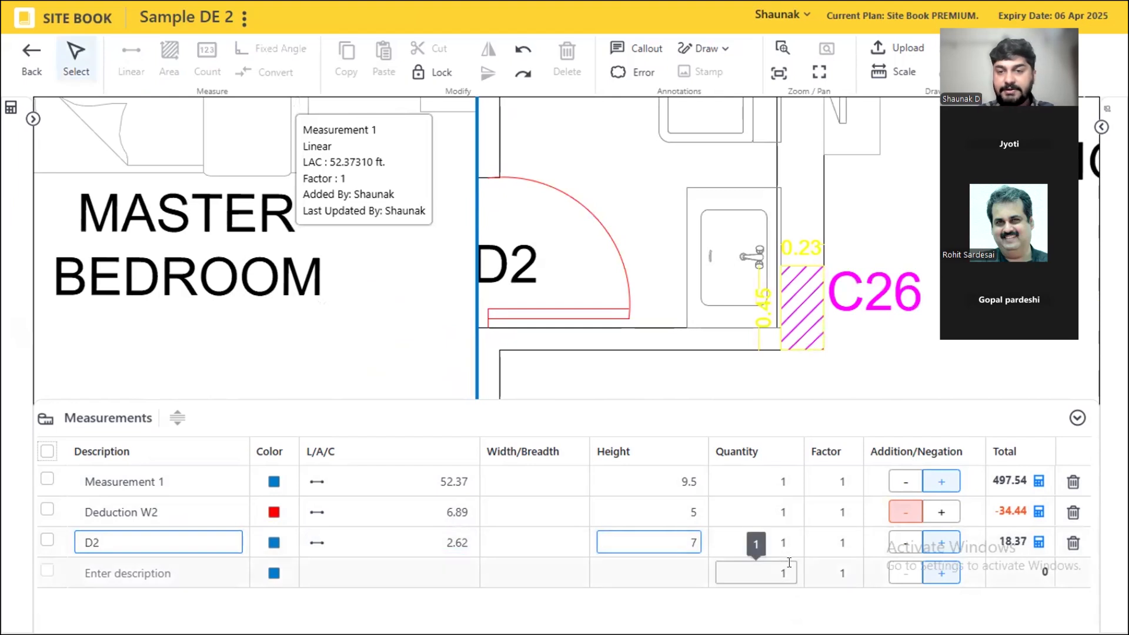
- Make the D2 measurement a negation and add a measurement row with the description "D1"
click(906, 542)
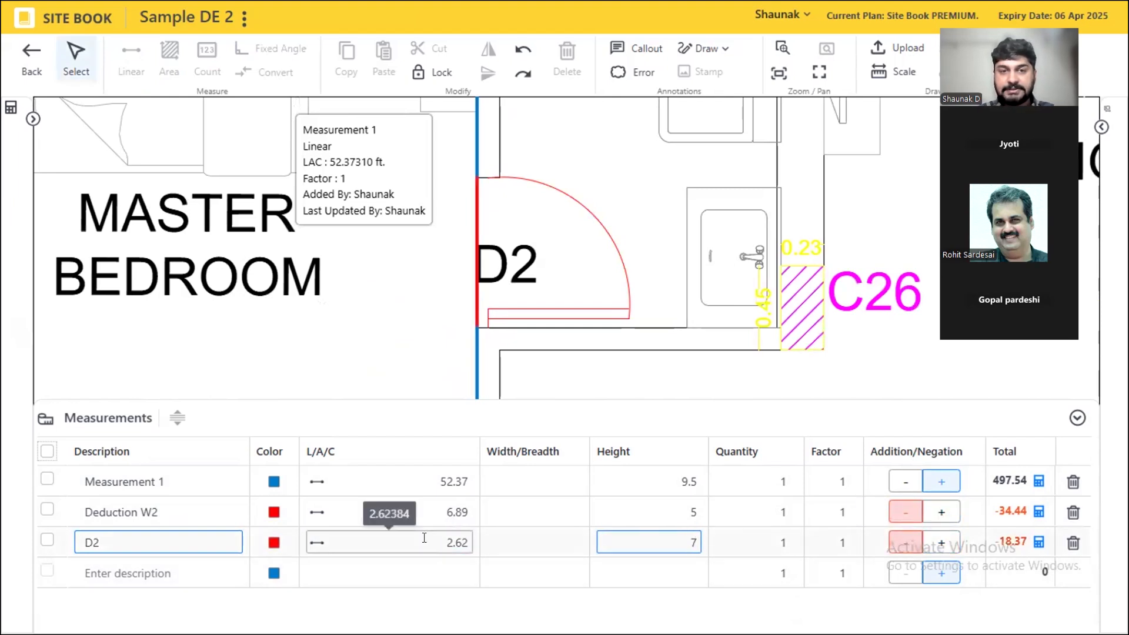
scroll(562, 188, down, 1)
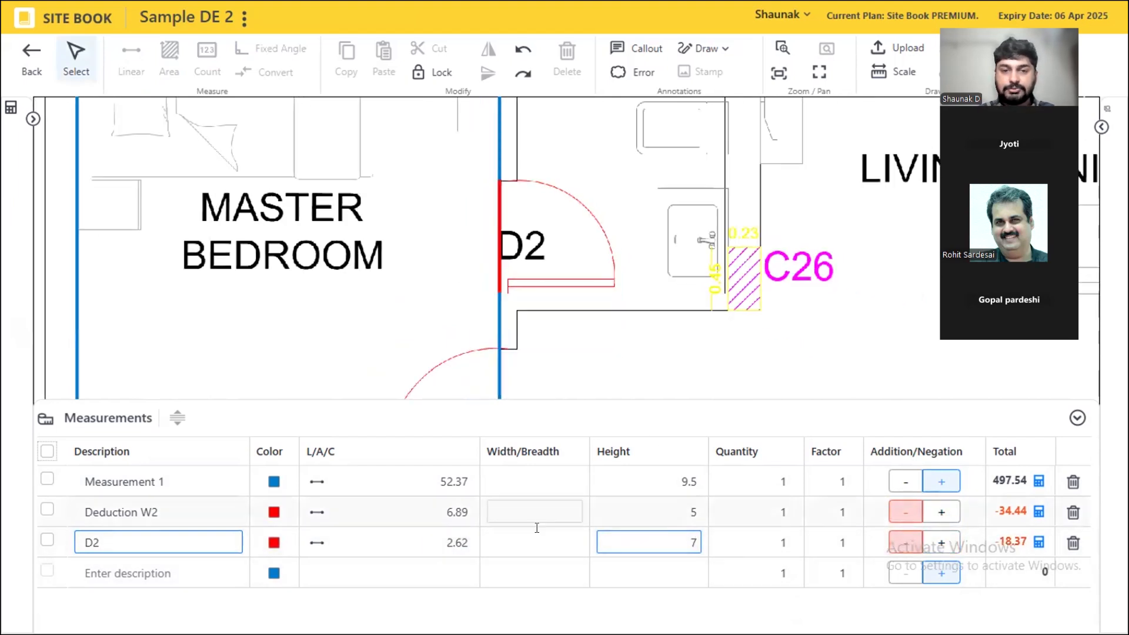
click(442, 567)
click(213, 574)
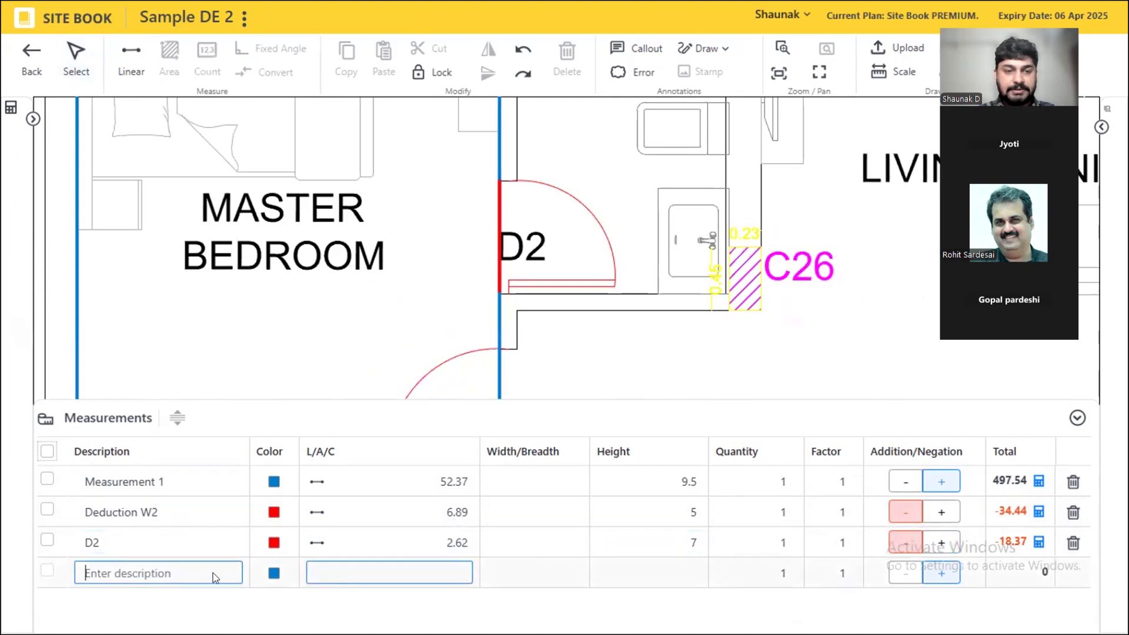
text(D1)
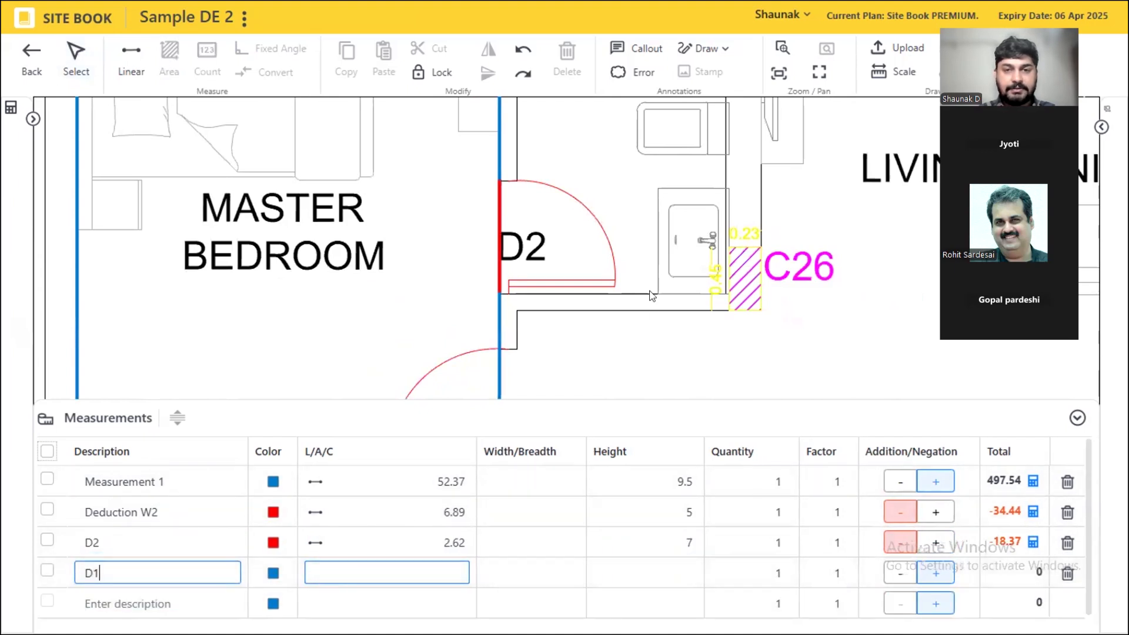
- Trace the width of the master bedroom's D1 door opening as a linear measurement for the D1 row
scroll(411, 351, down, 2)
click(131, 53)
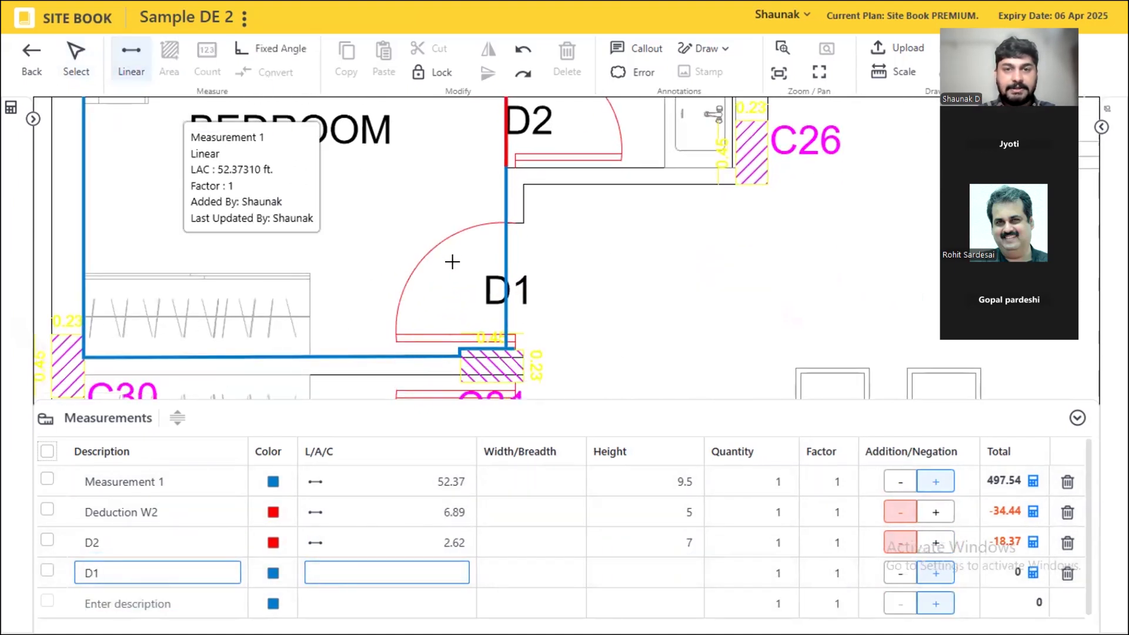
click(505, 215)
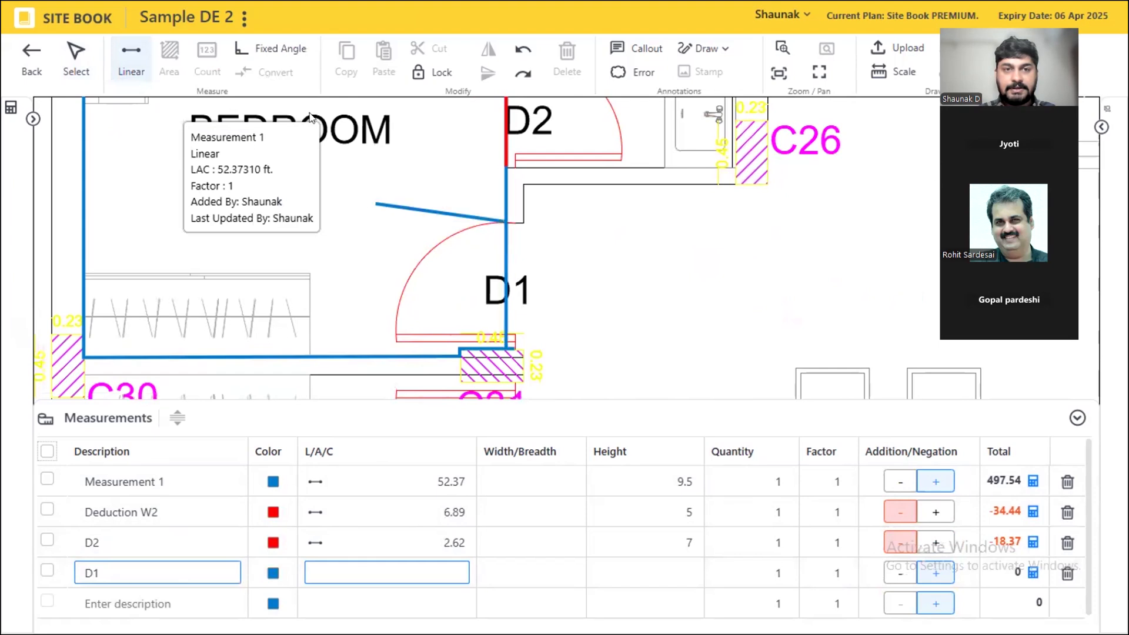
click(272, 48)
scroll(507, 358, up, 3)
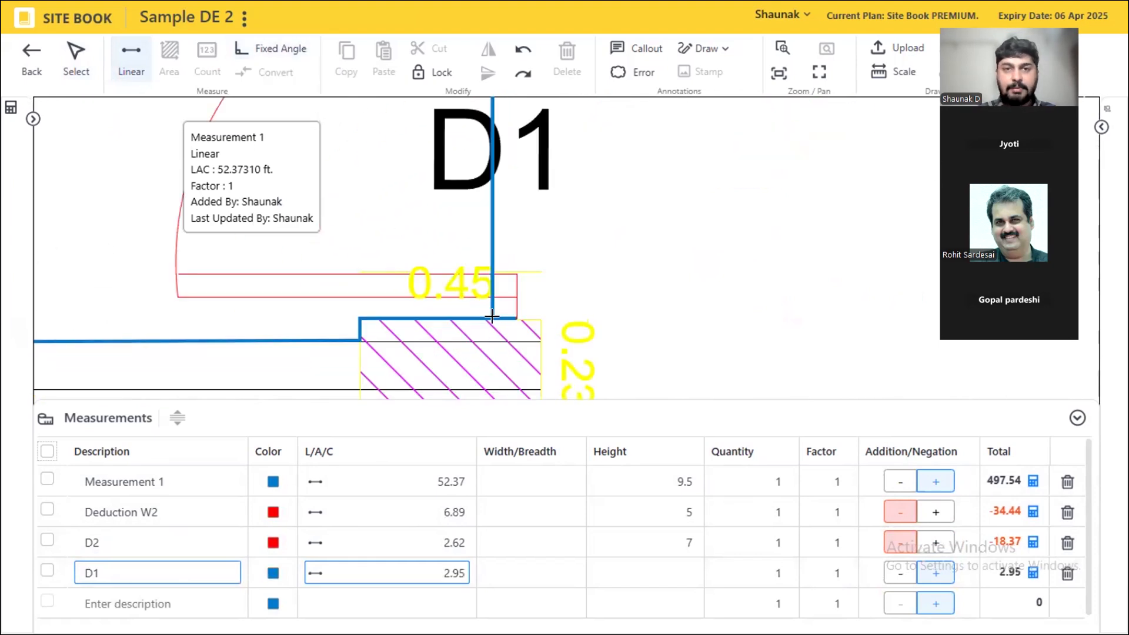
scroll(535, 200, down, 2)
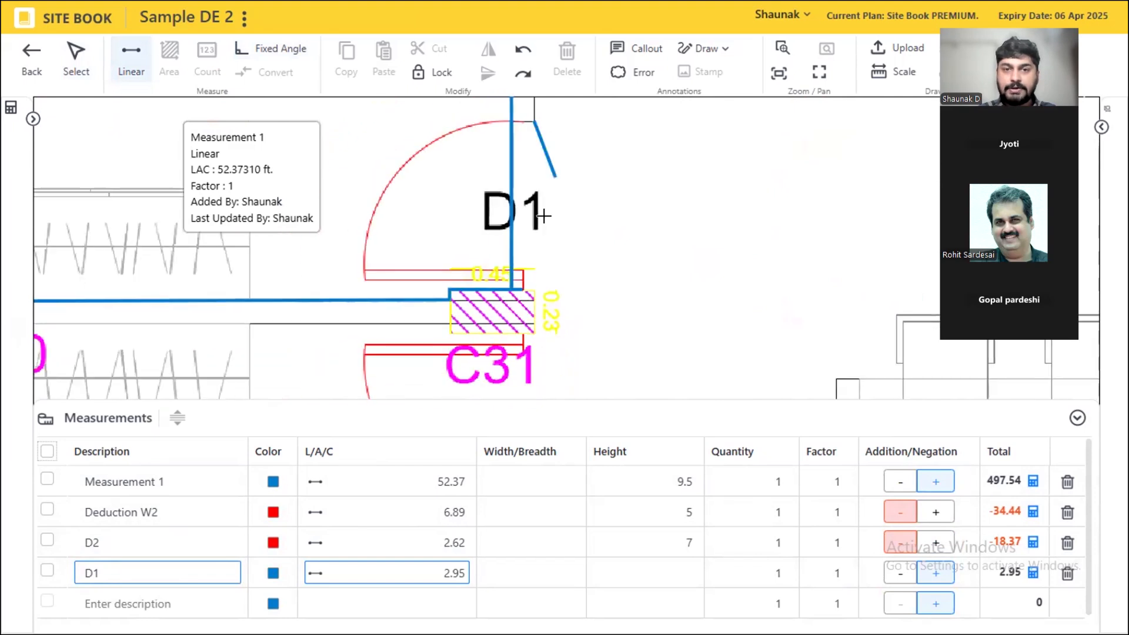
- Make the D1 measurement a negation and set its height to 7
click(898, 573)
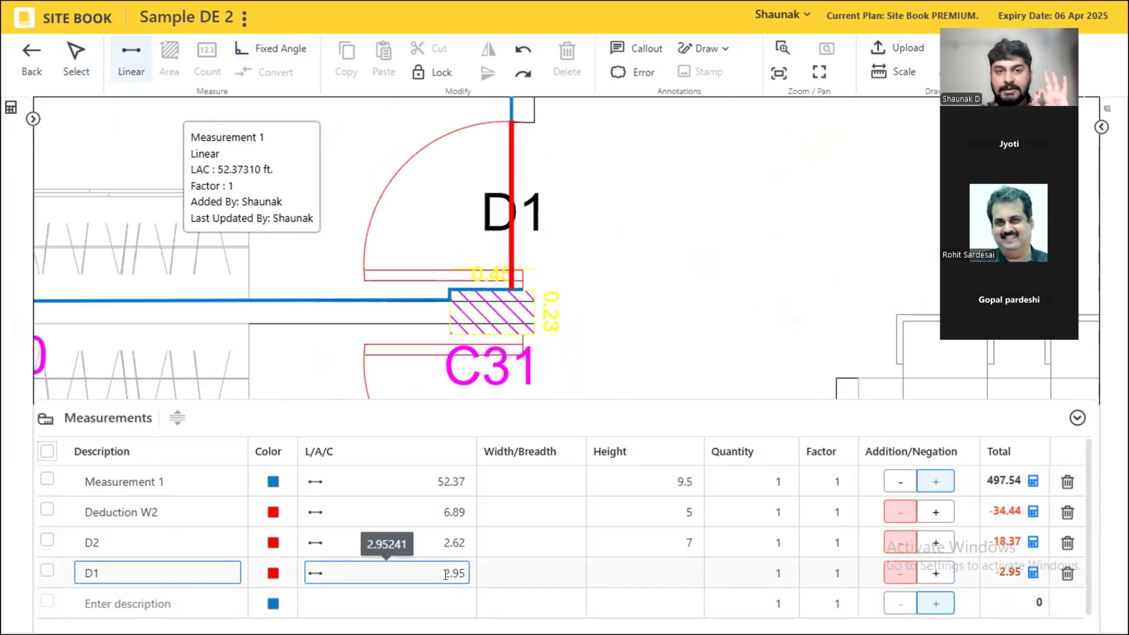
click(681, 565)
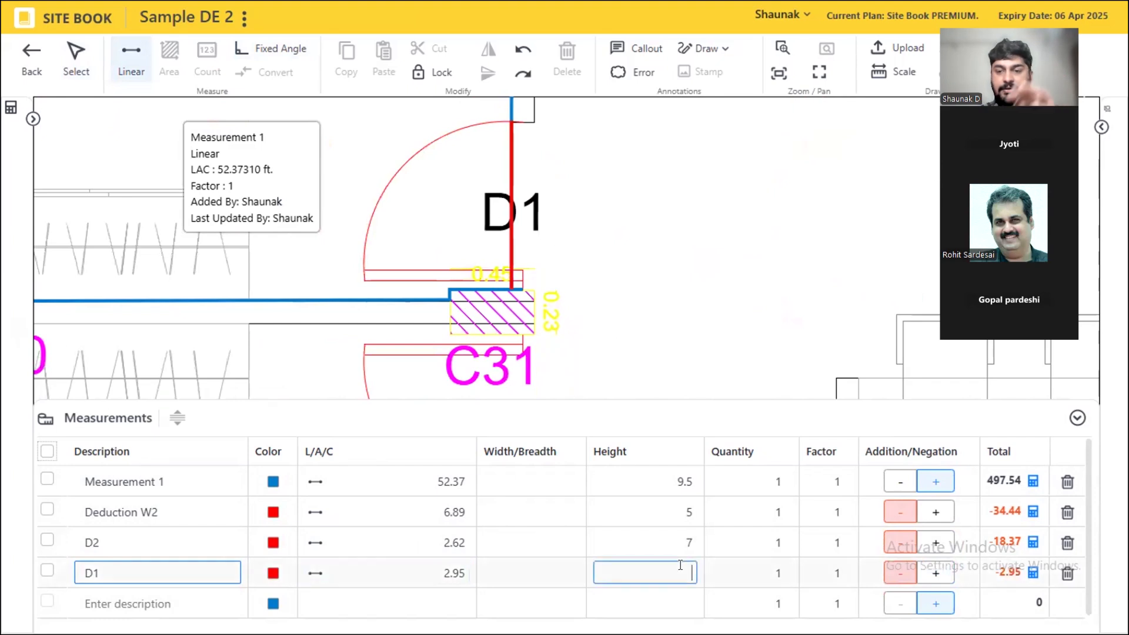
text(7)
scroll(727, 312, down, 5)
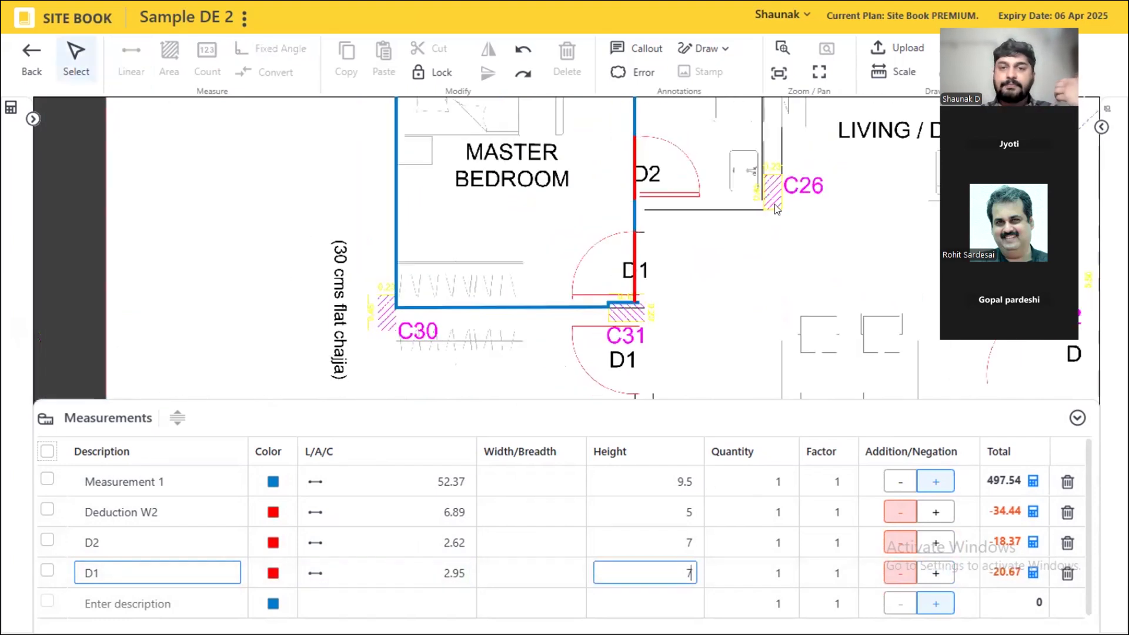
drag(775, 203, 713, 337)
scroll(677, 294, down, 2)
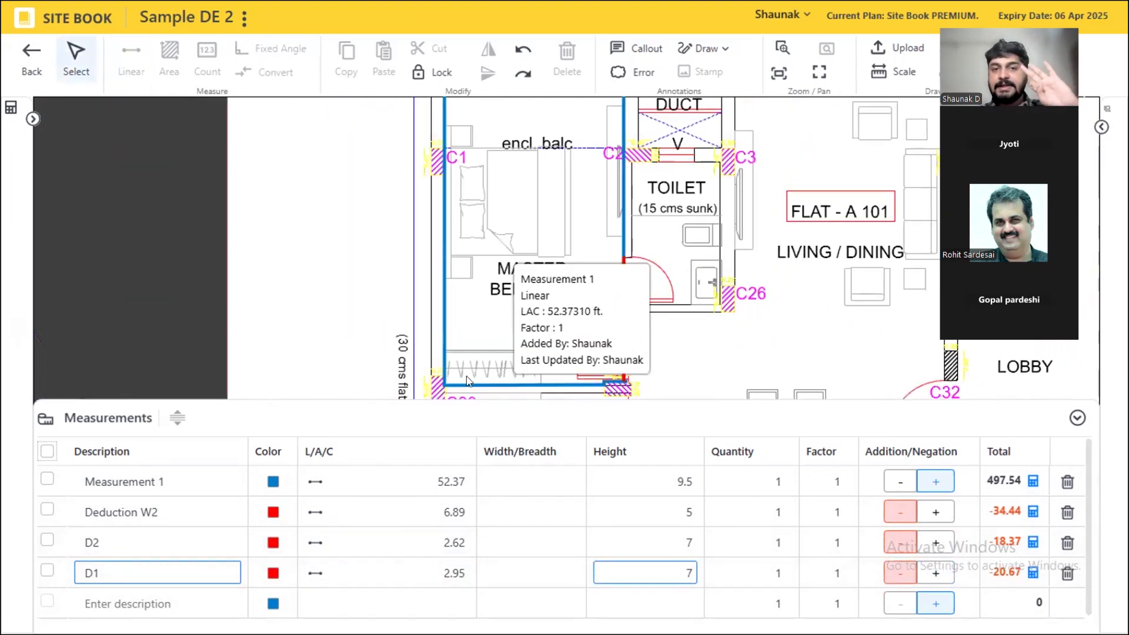
scroll(549, 164, down, 2)
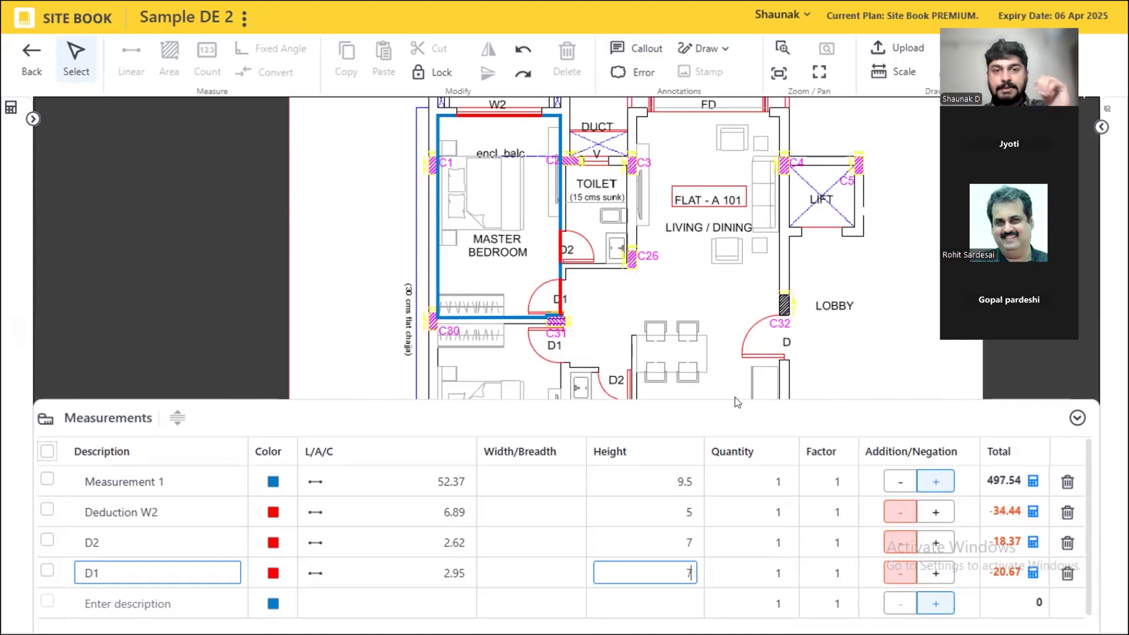
scroll(738, 402, down, 1)
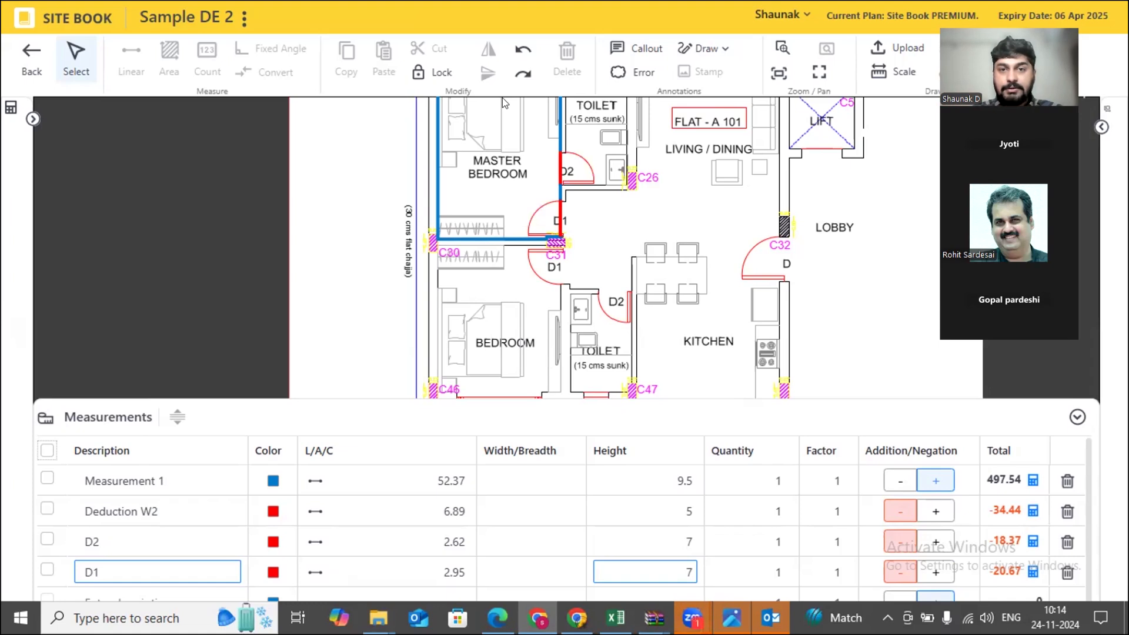
scroll(704, 296, down, 3)
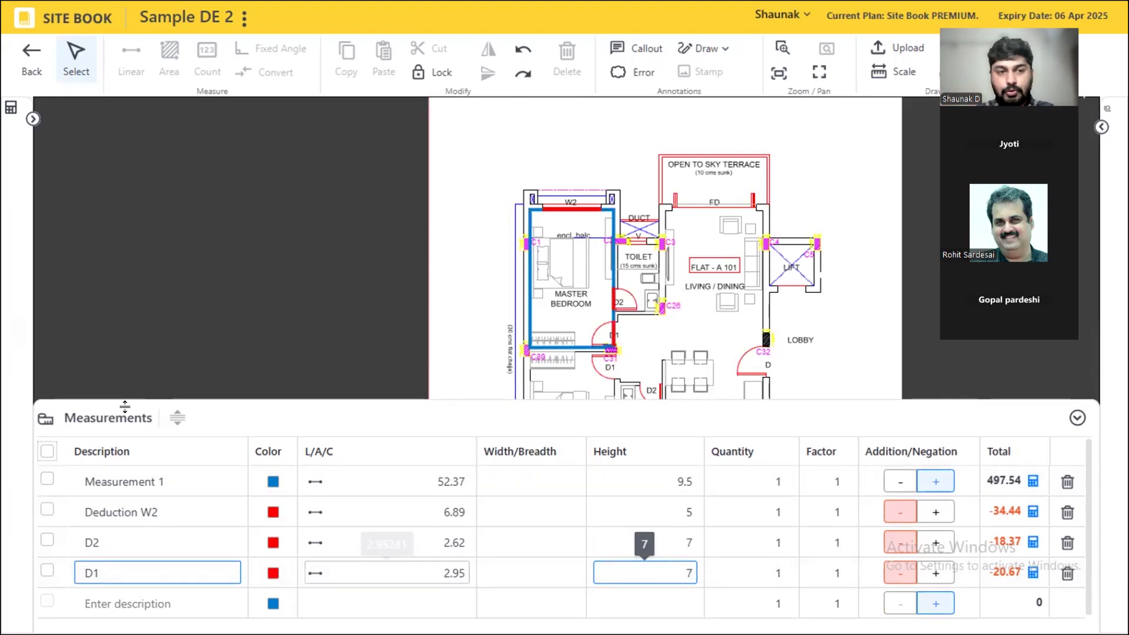
- Copy all the internal plaster measurements and paste them into the take-off of the Oil Bound Destemper paint (OBD) item
click(47, 454)
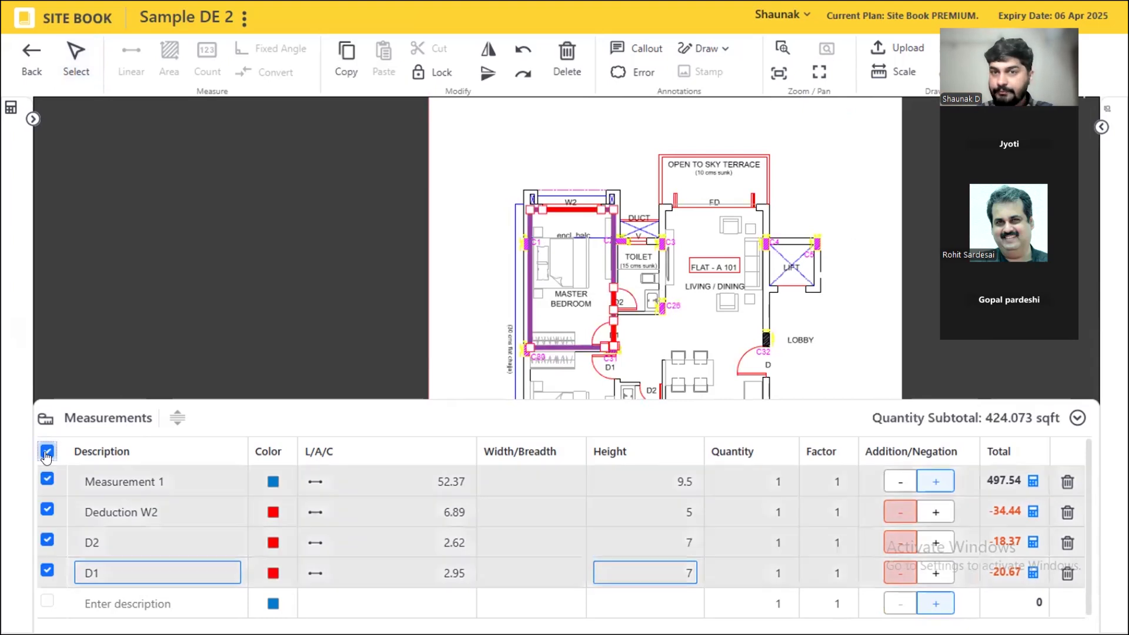
click(347, 57)
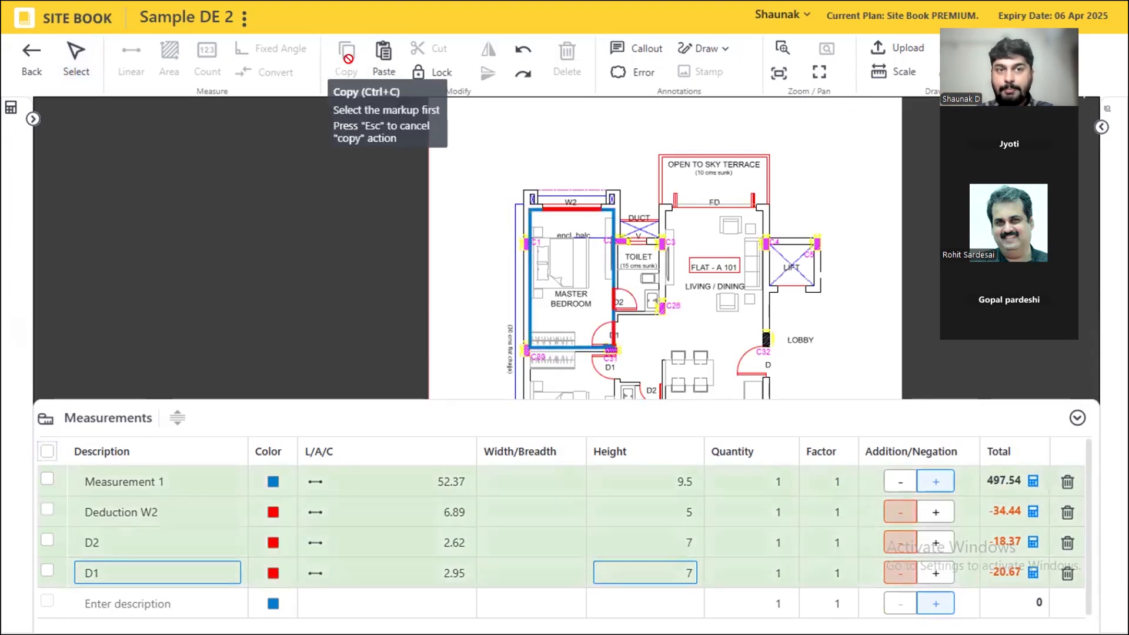
click(33, 71)
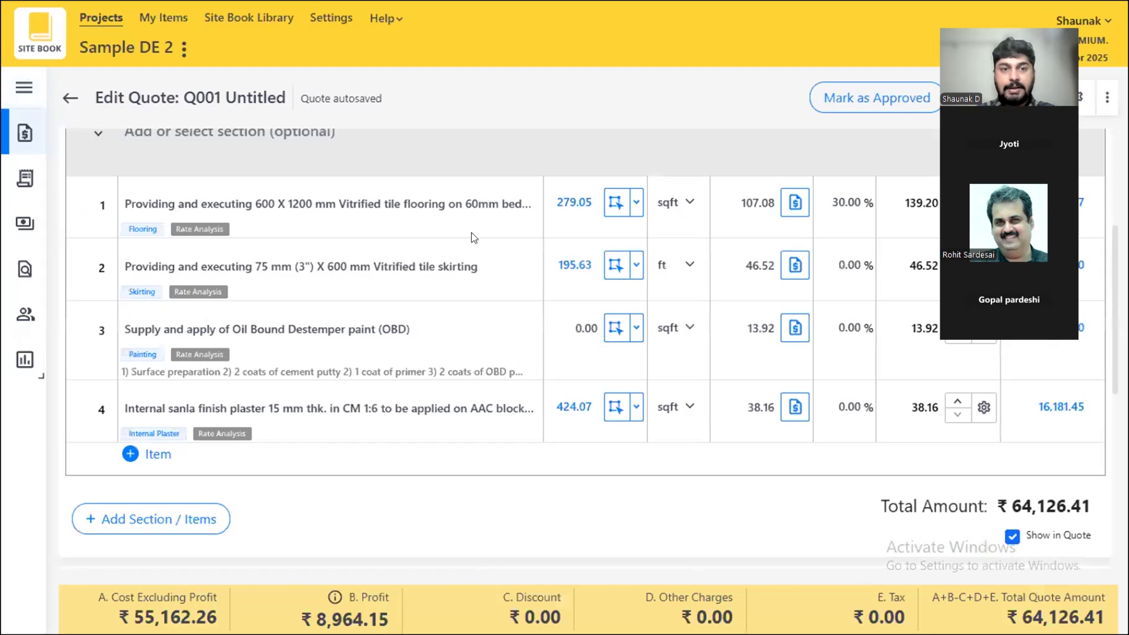
click(615, 329)
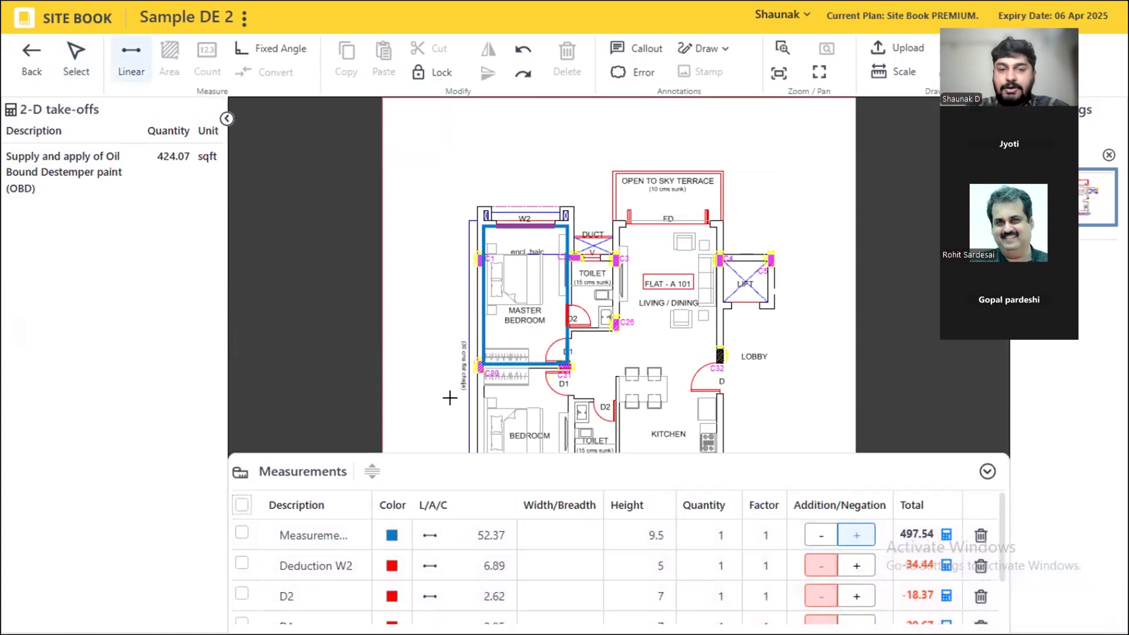
scroll(470, 582, down, 2)
click(485, 564)
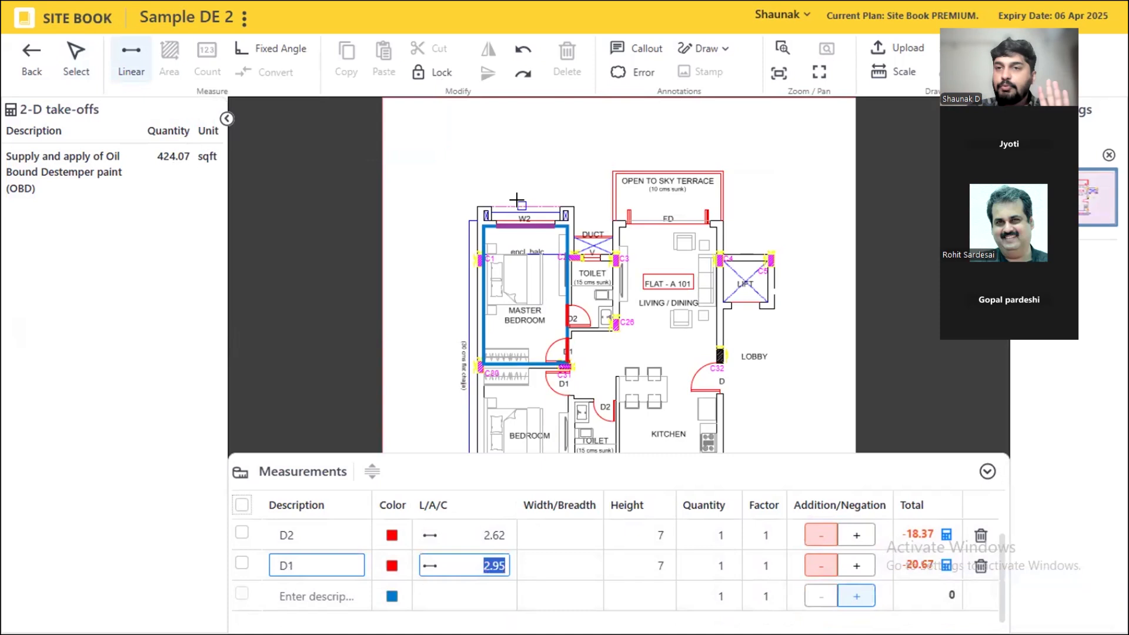
- Delete all measurements from the Oil Bound Destemper paint (OBD) take-off and return to the quote
click(242, 504)
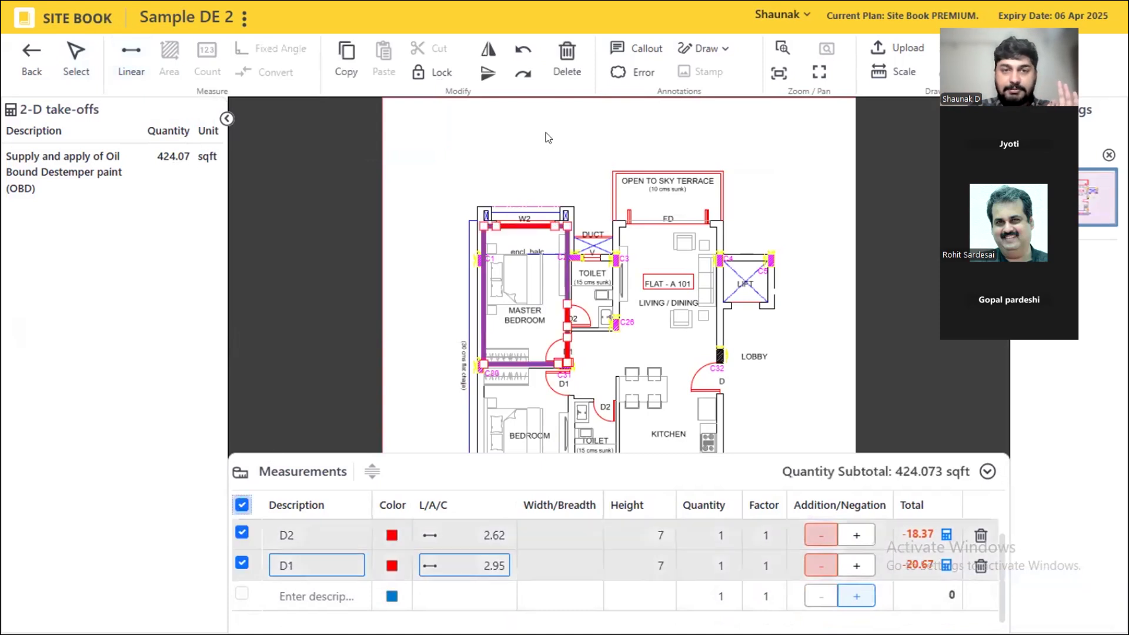
click(567, 62)
click(600, 358)
click(33, 58)
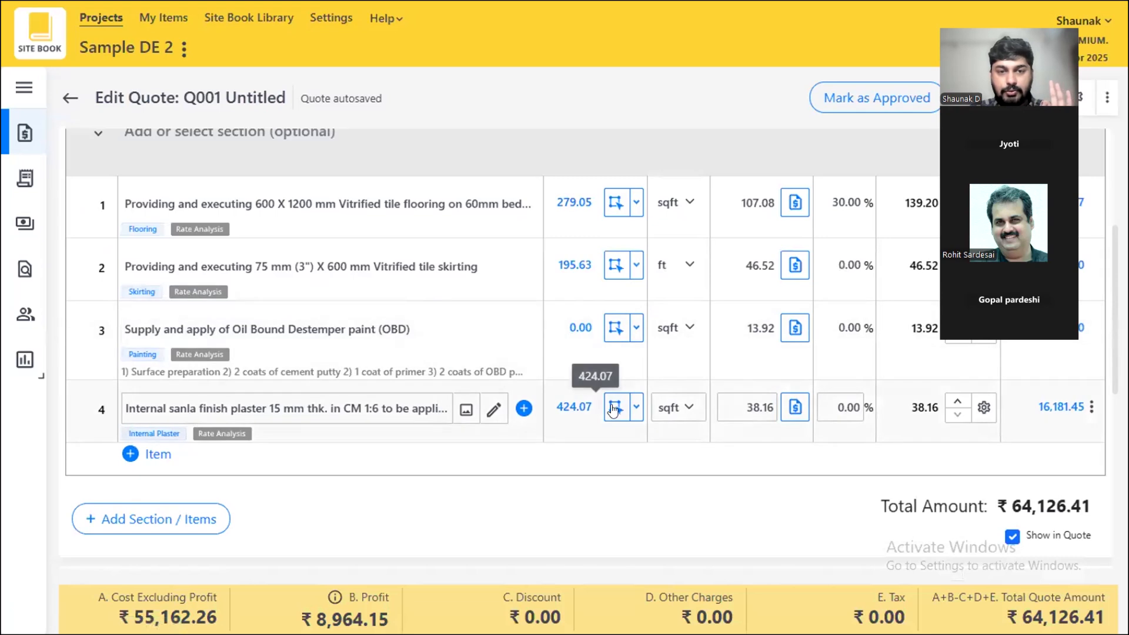
- Copy all measurements from the internal plaster item's take-off and return to the quote
click(613, 408)
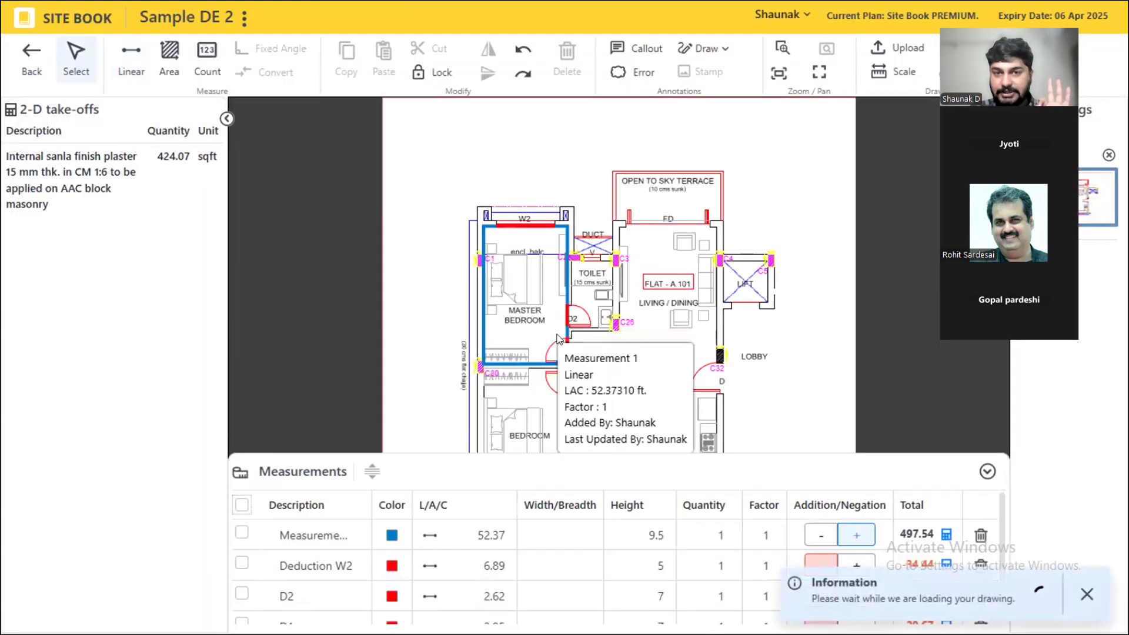
click(242, 505)
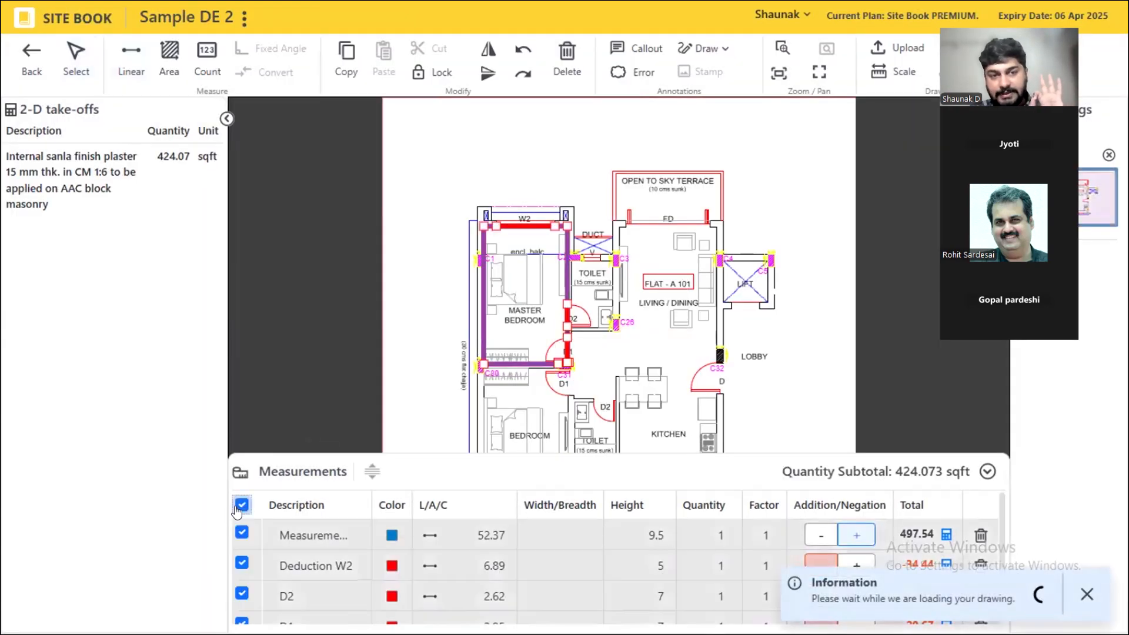
click(346, 59)
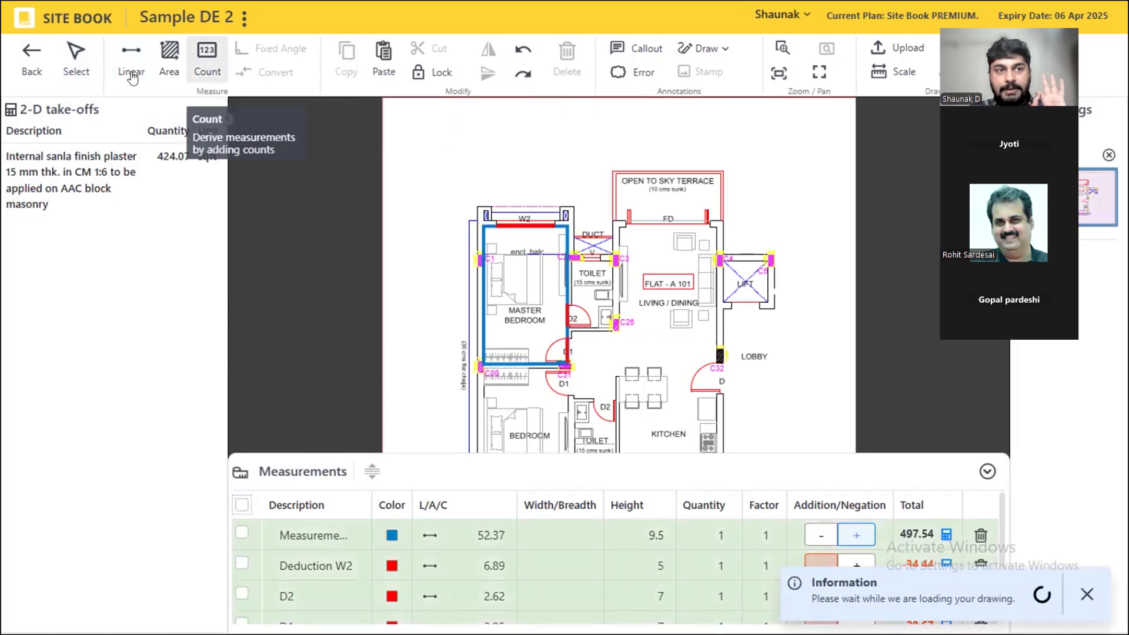
click(32, 65)
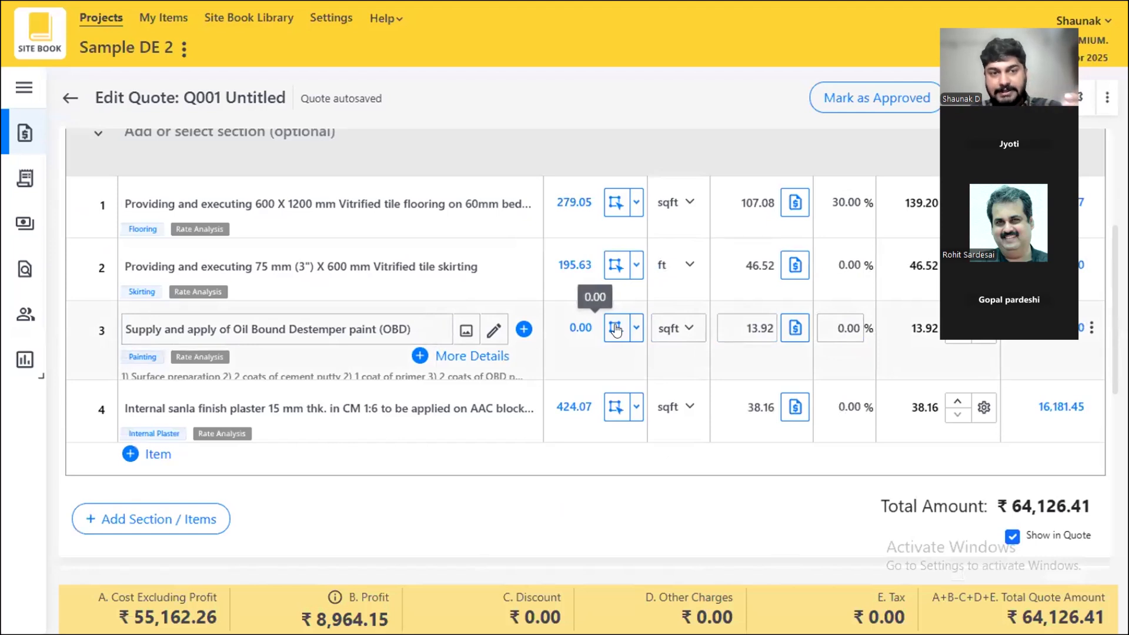
- Paste the copied plaster measurements into the Oil Bound Destemper paint (OBD) item's take-off and return to the quote
click(615, 329)
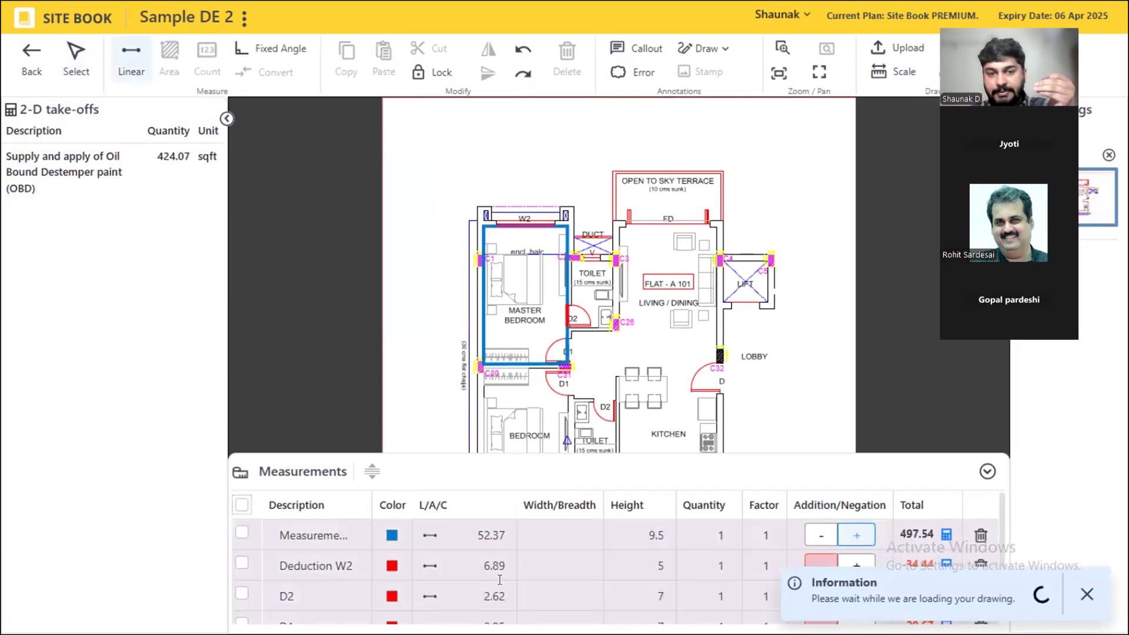
scroll(500, 580, down, 2)
click(472, 566)
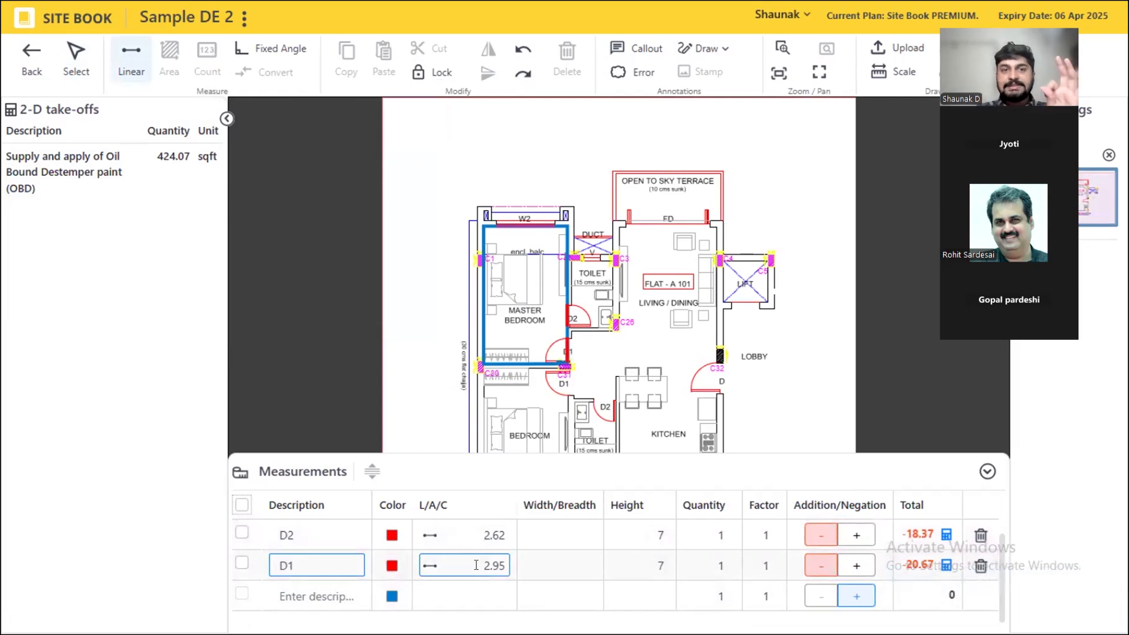
click(24, 77)
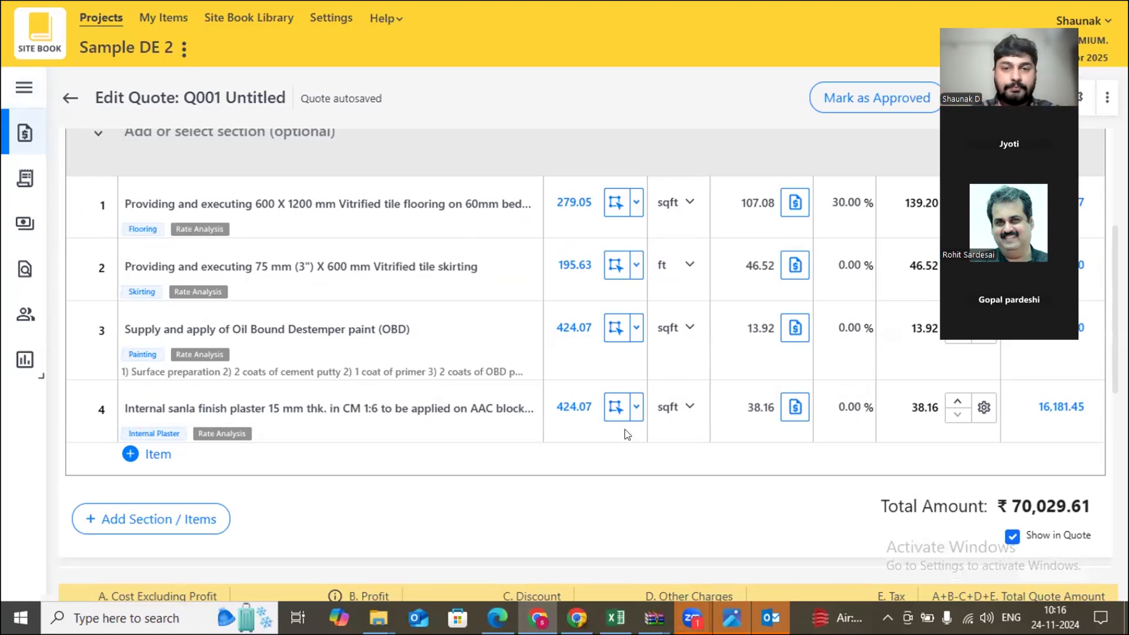
- Open the internal sanla finish plaster item's take-off and select the blank measurement row beneath the master bedroom's D1 deduction
click(615, 407)
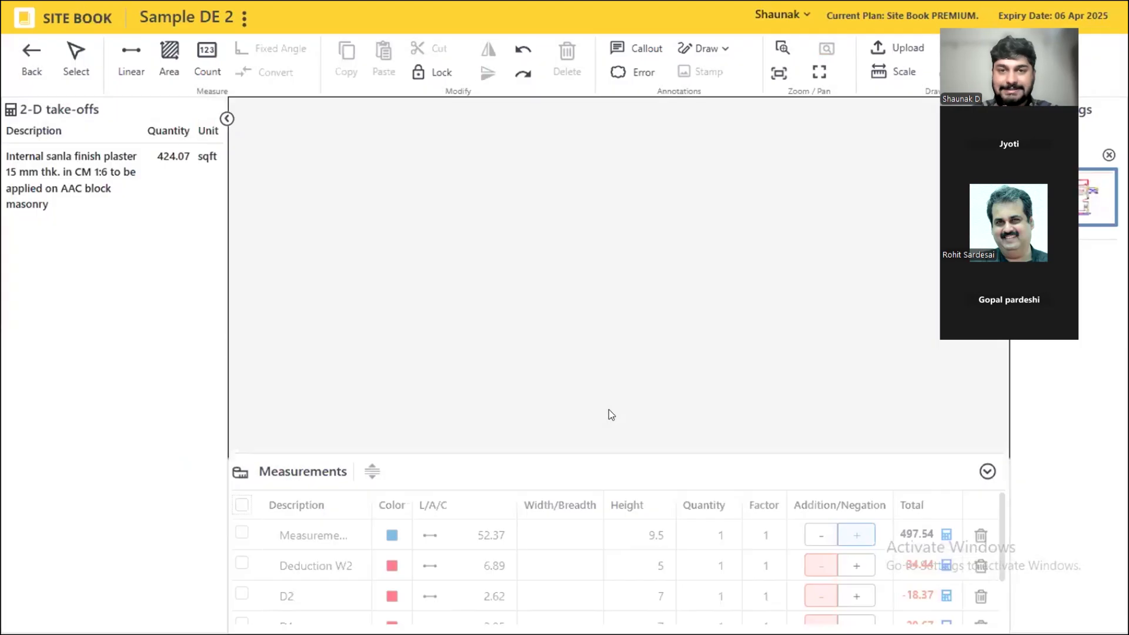
scroll(517, 426, up, 5)
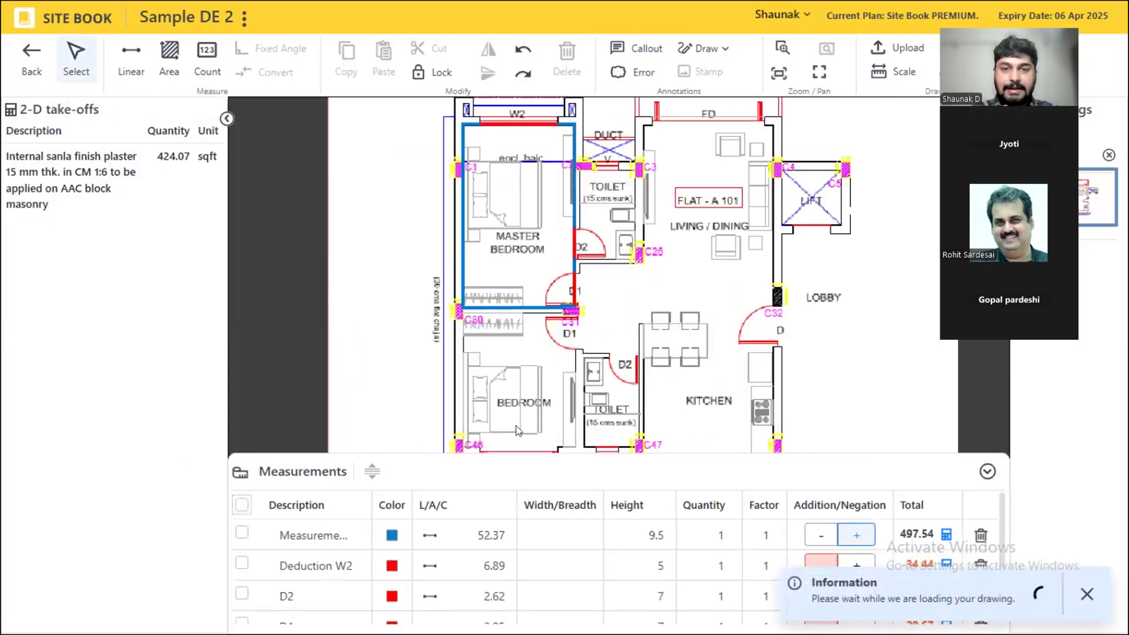
scroll(486, 377, up, 1)
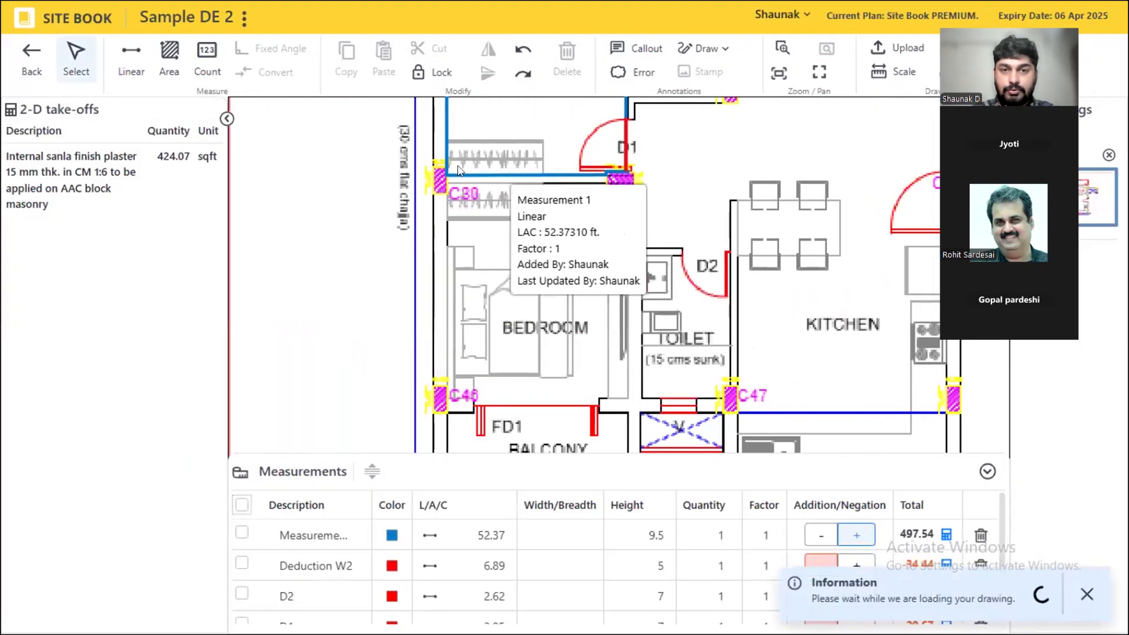
scroll(485, 582, down, 2)
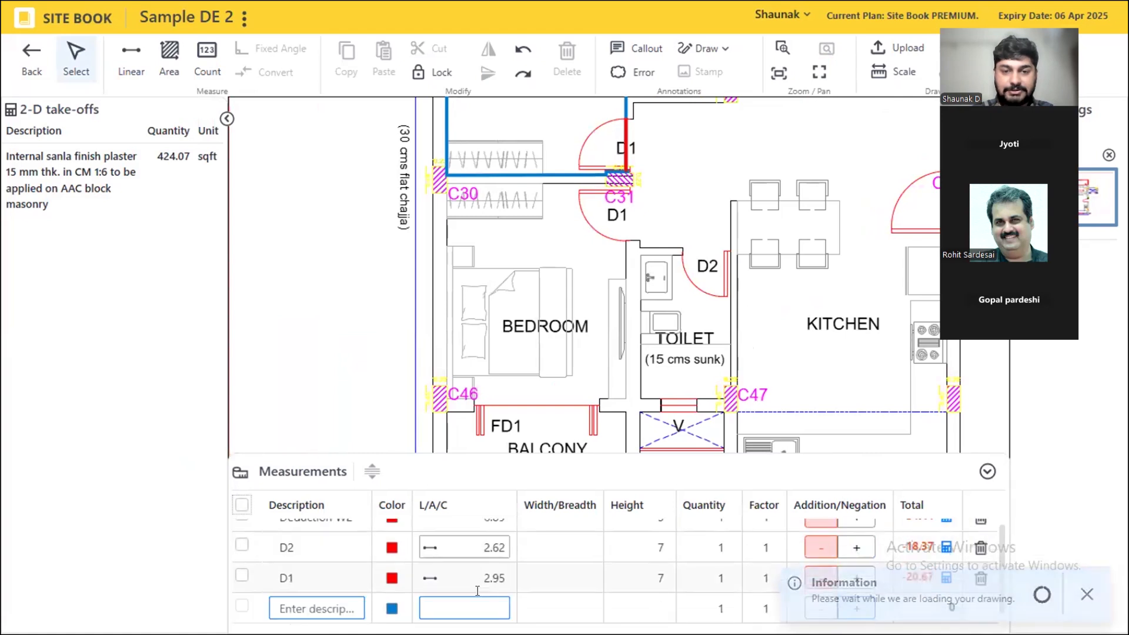
click(474, 594)
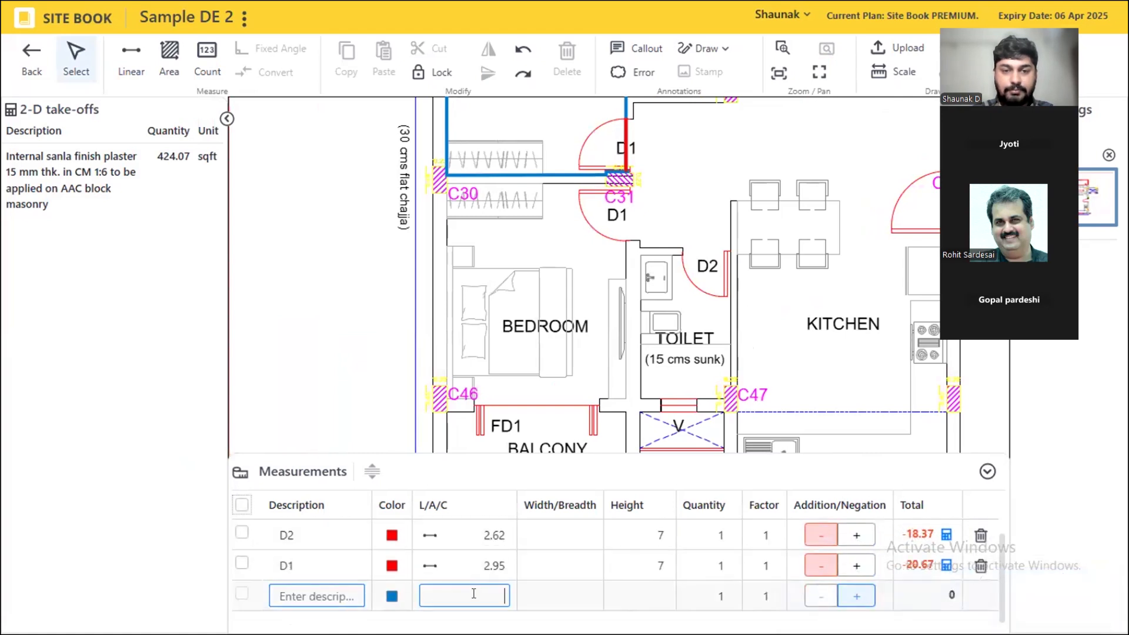
- Start a linear measurement of the second bedroom's walls at column C31, tracing the column's edge and the wall to column C30
click(131, 59)
scroll(624, 172, up, 5)
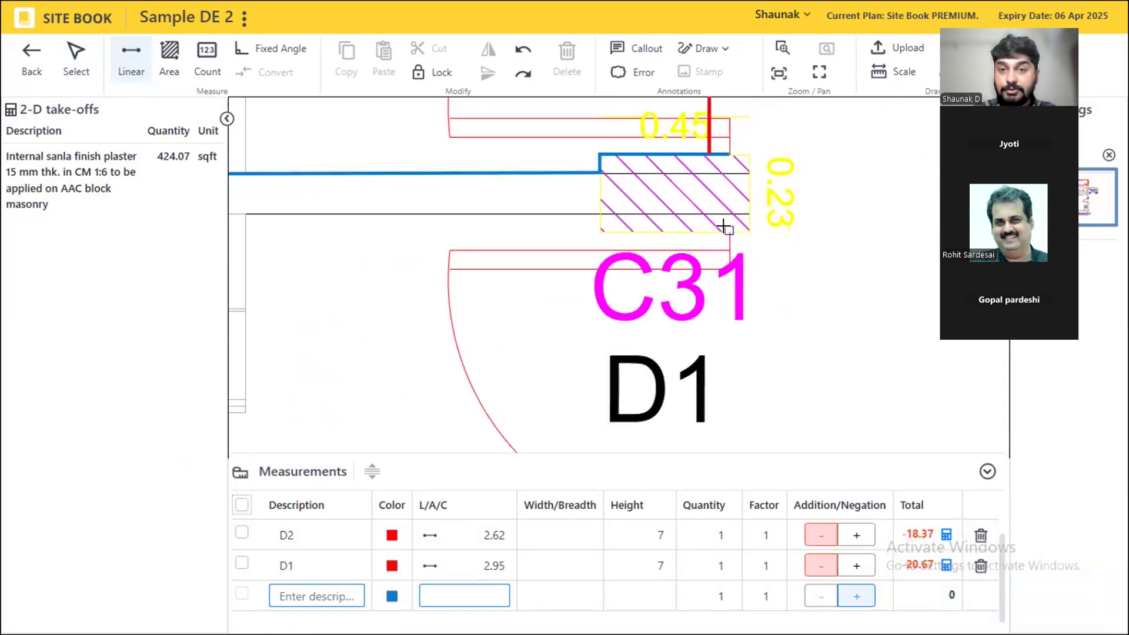
click(728, 229)
click(600, 230)
click(597, 204)
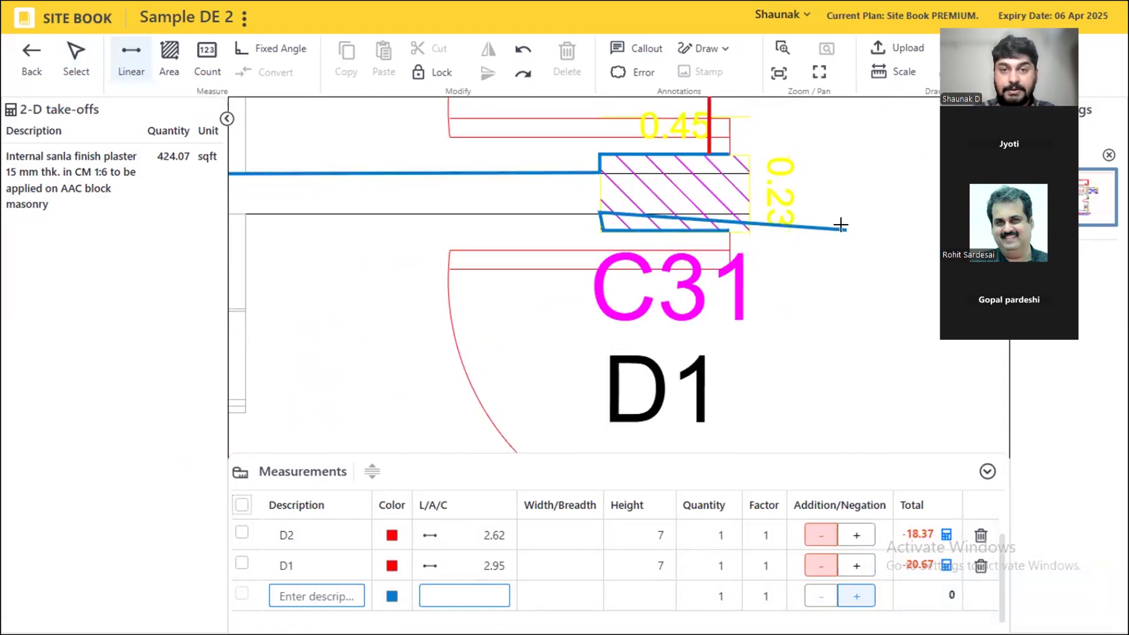
scroll(842, 223, down, 3)
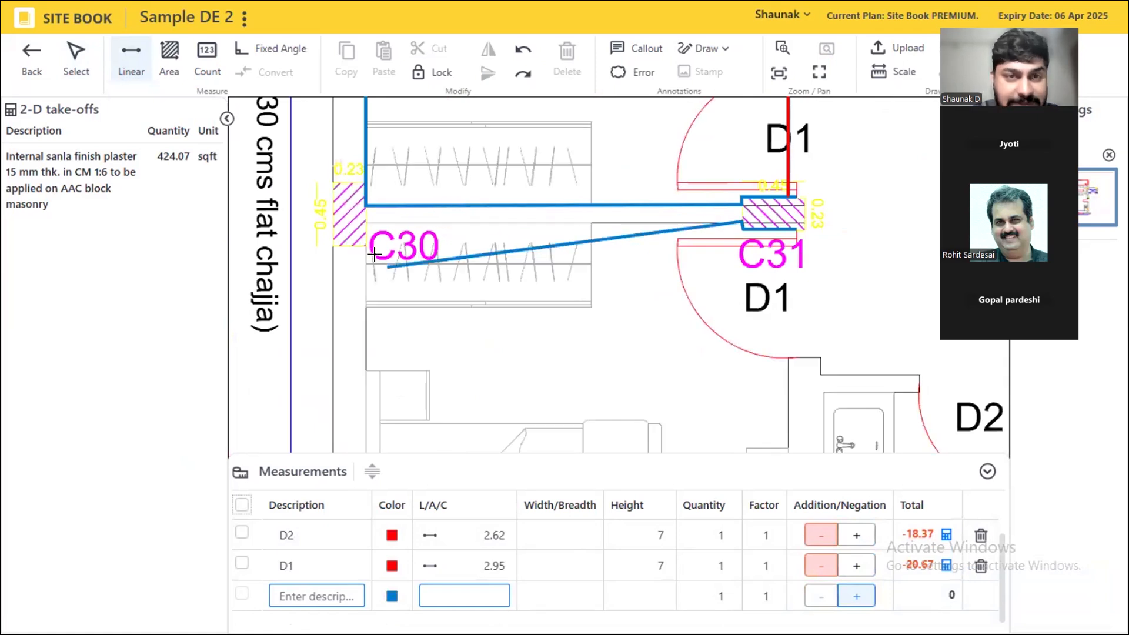
click(363, 221)
scroll(332, 163, down, 5)
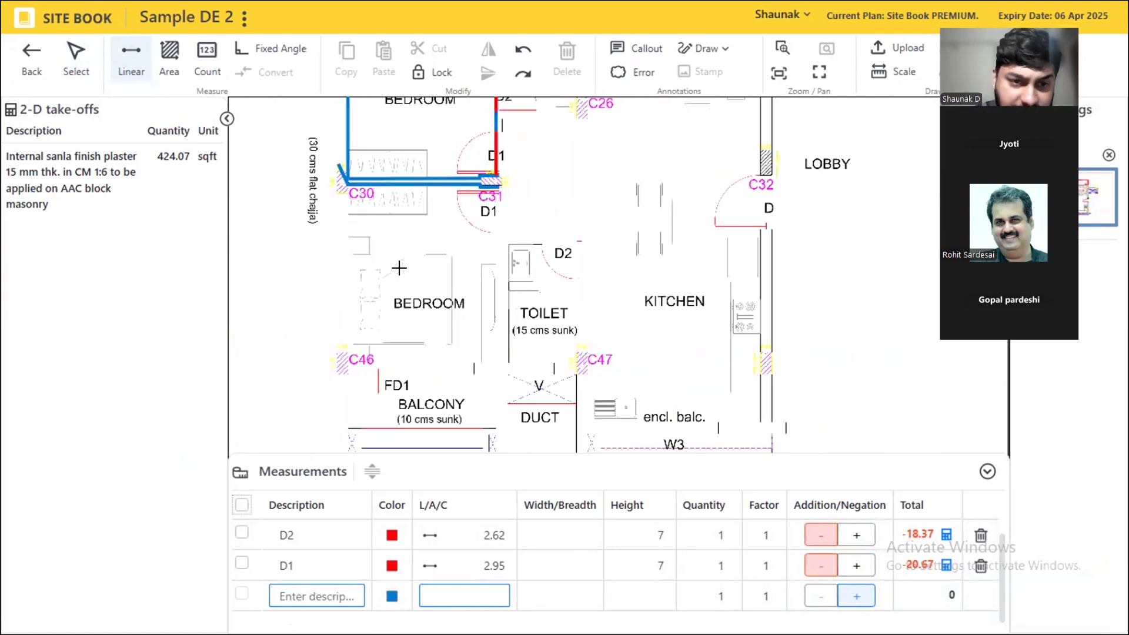
- Continue the wall trace to column C46 and across the FD1 balcony opening's recess to the bedroom's corner by the toilet
scroll(305, 368, up, 5)
scroll(305, 368, up, 3)
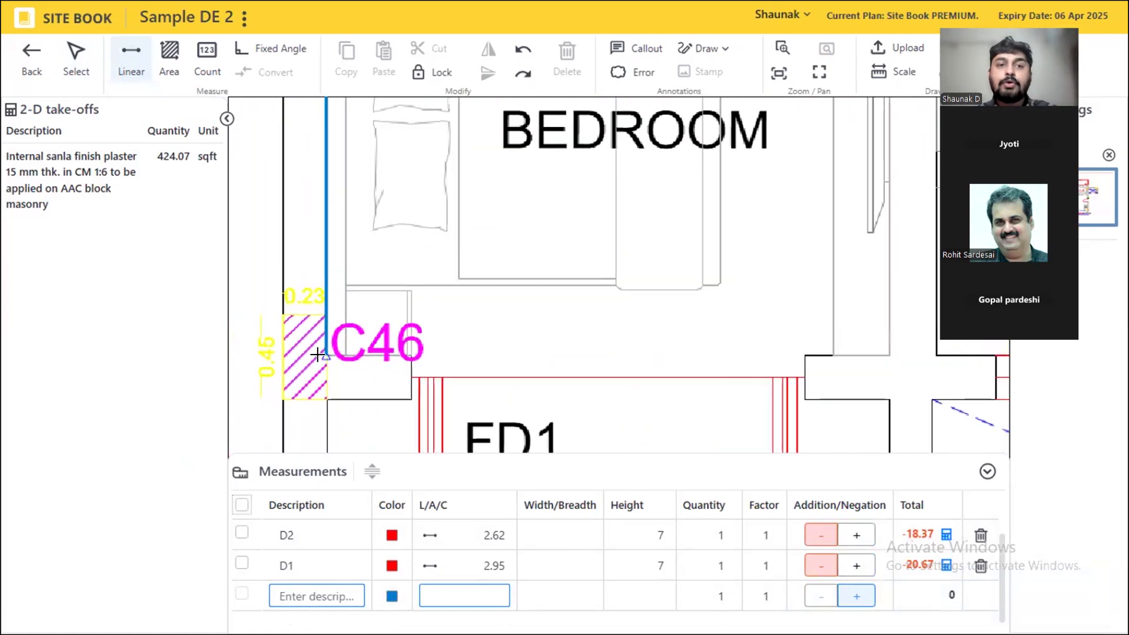
click(327, 355)
click(412, 355)
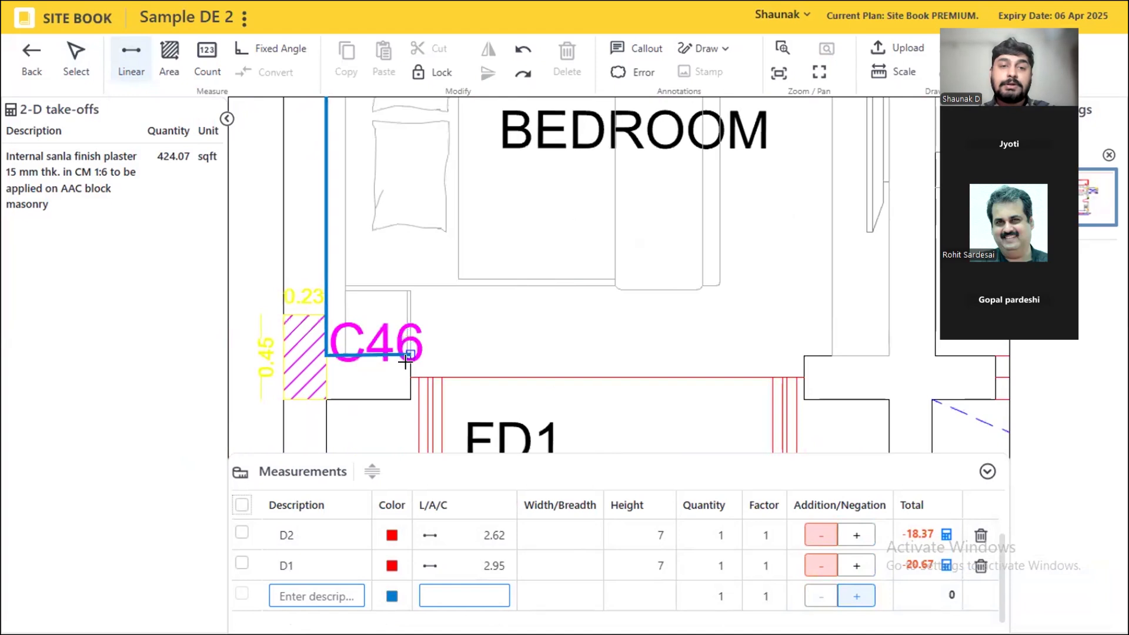
click(411, 376)
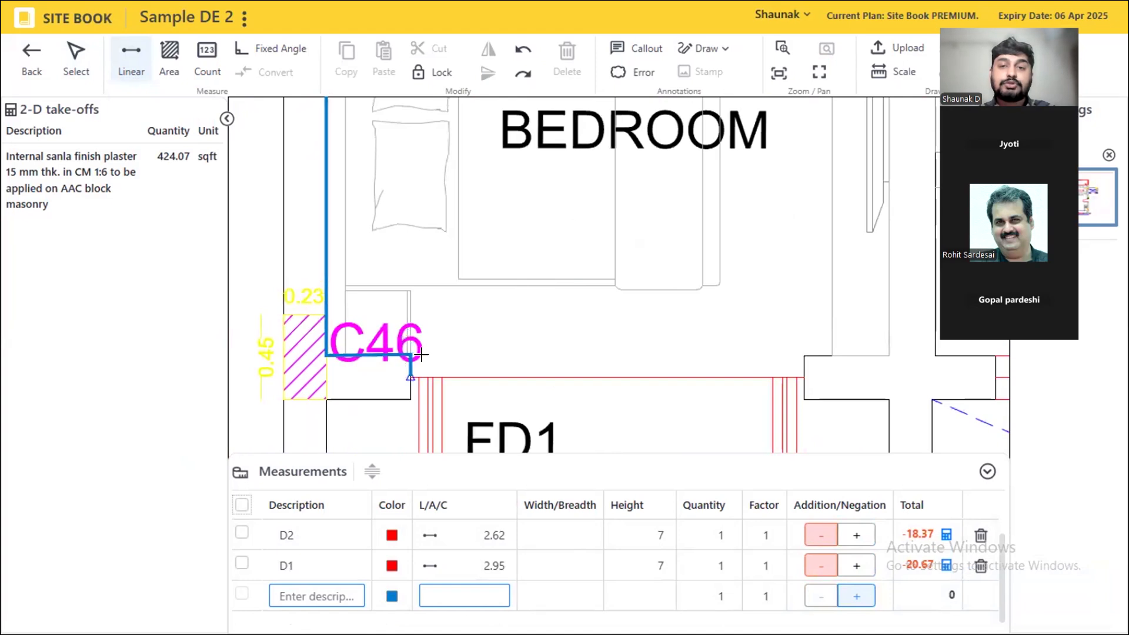
click(803, 374)
click(803, 356)
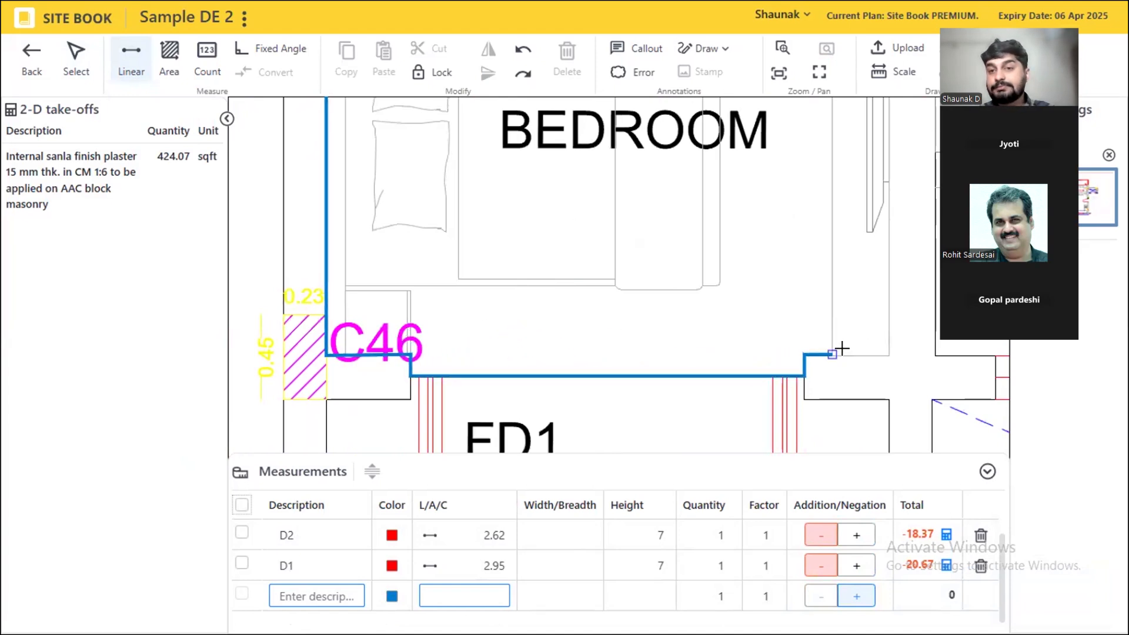
click(886, 355)
- Finish the second bedroom's wall trace at column C31 with a fixed-angle segment, for a total length of about 44.23 ft
scroll(547, 397, down, 1)
scroll(545, 397, down, 2)
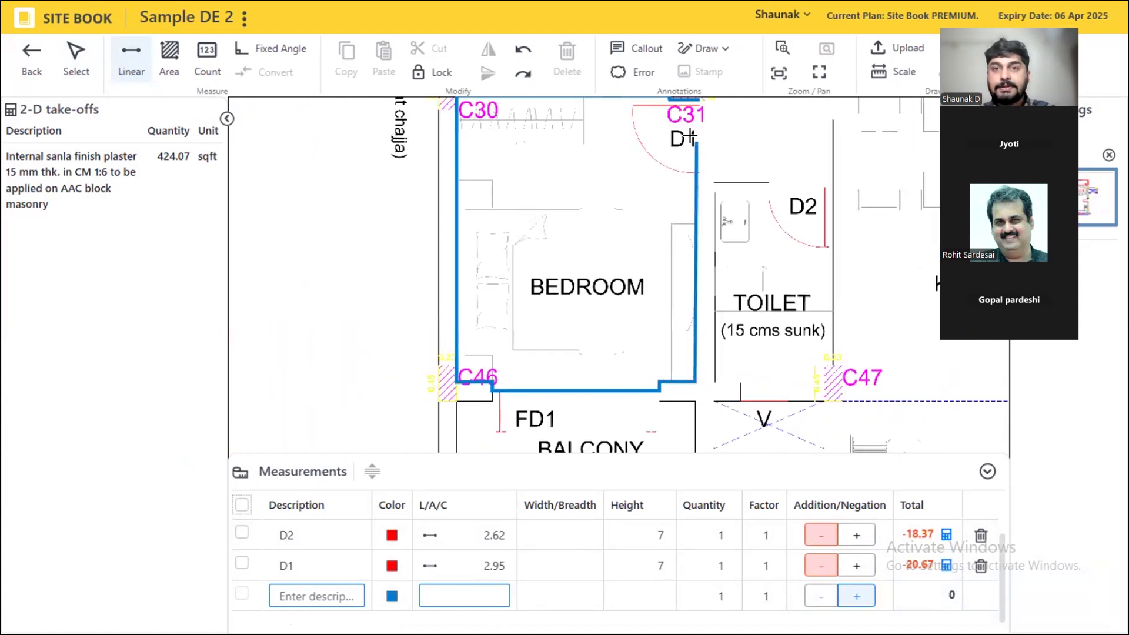
click(261, 50)
scroll(664, 177, up, 5)
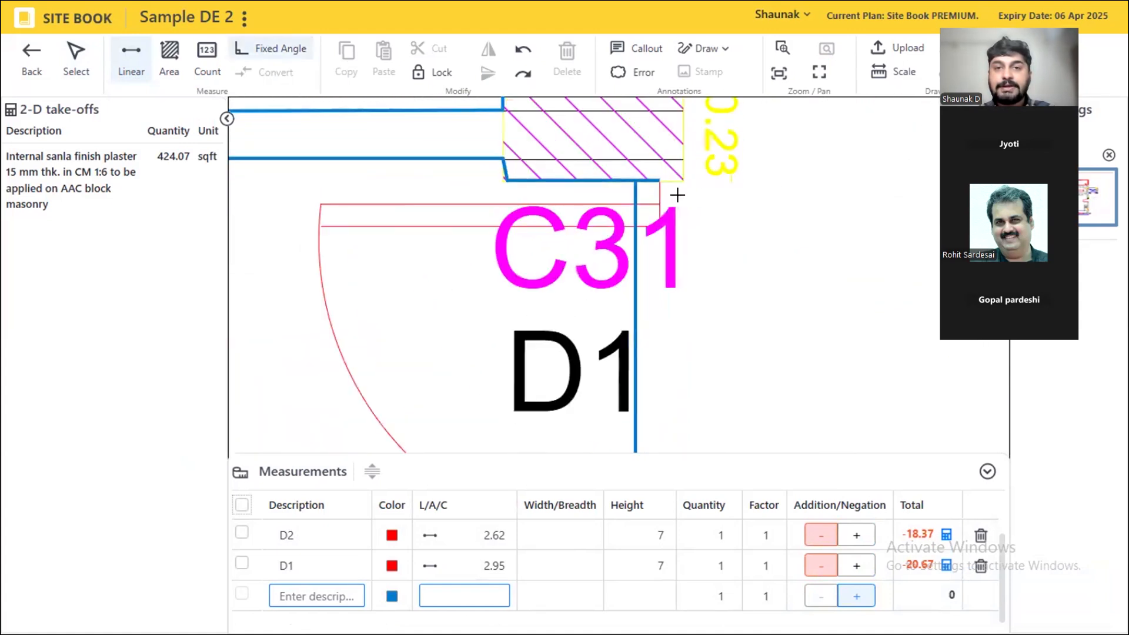
click(634, 179)
double_click(713, 215)
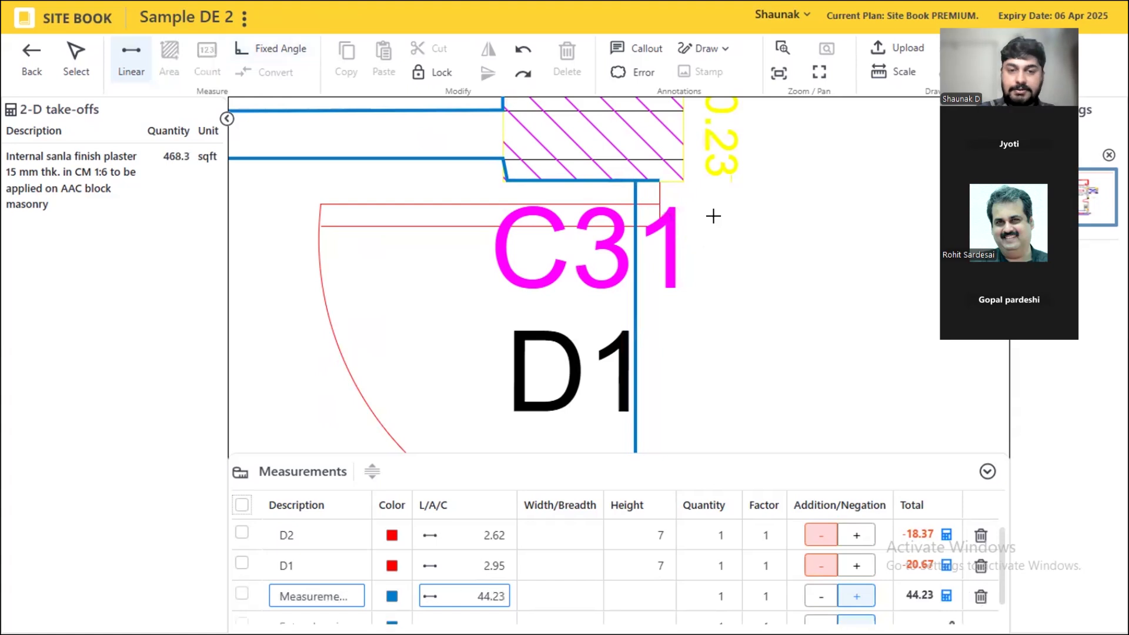
- Add a measurement row described as D1 for the second bedroom's door
scroll(686, 142, down, 4)
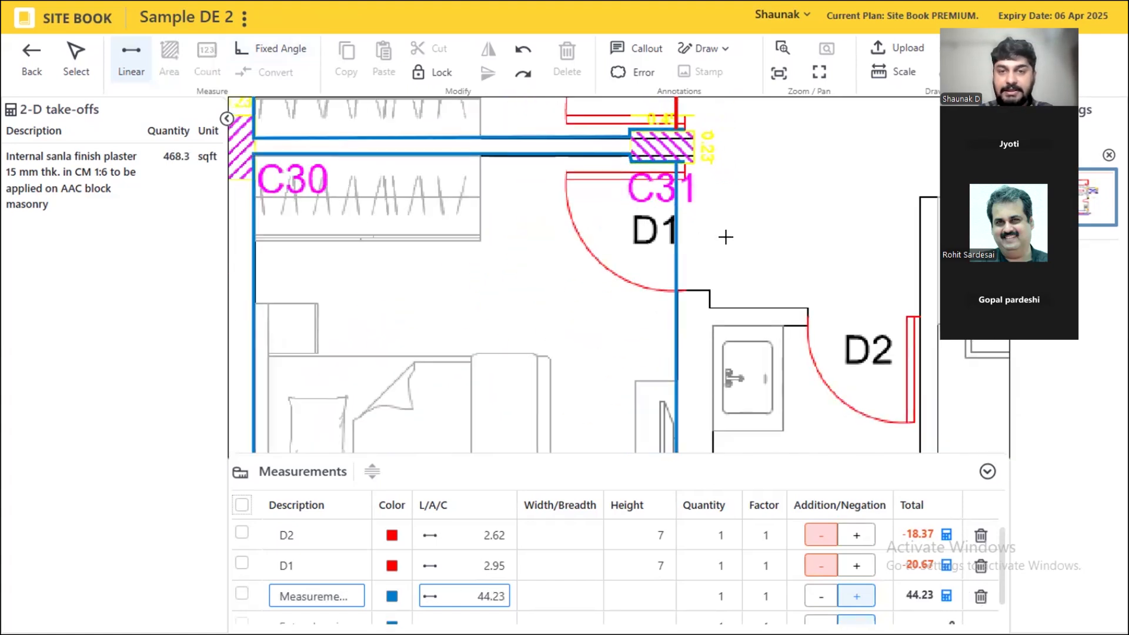
scroll(741, 242, down, 3)
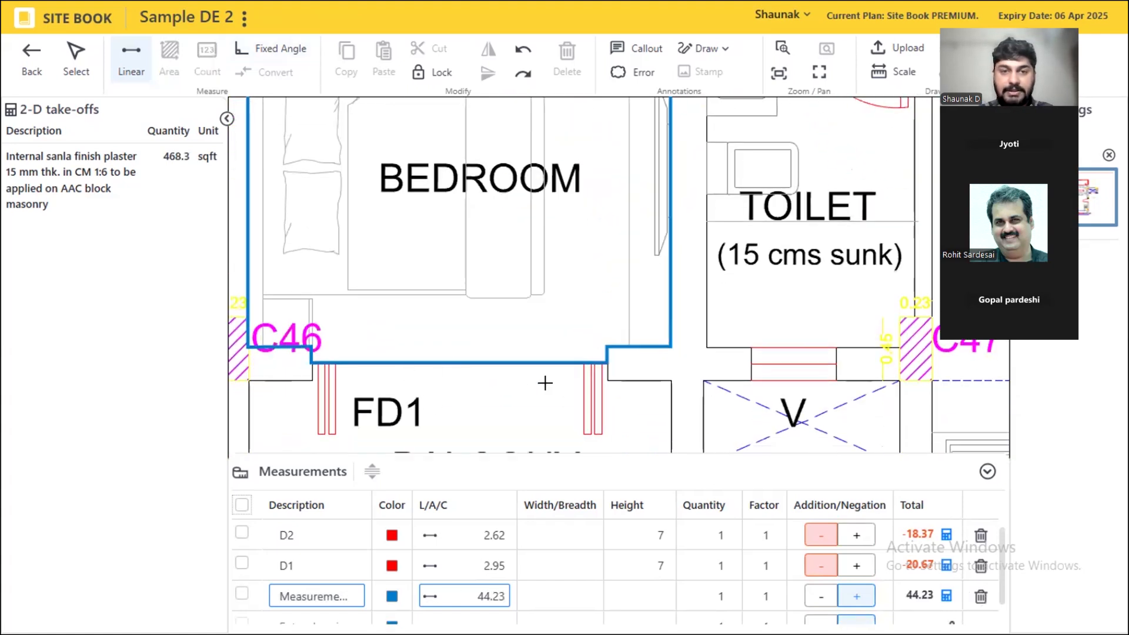
scroll(545, 384, down, 3)
drag(671, 187, 684, 354)
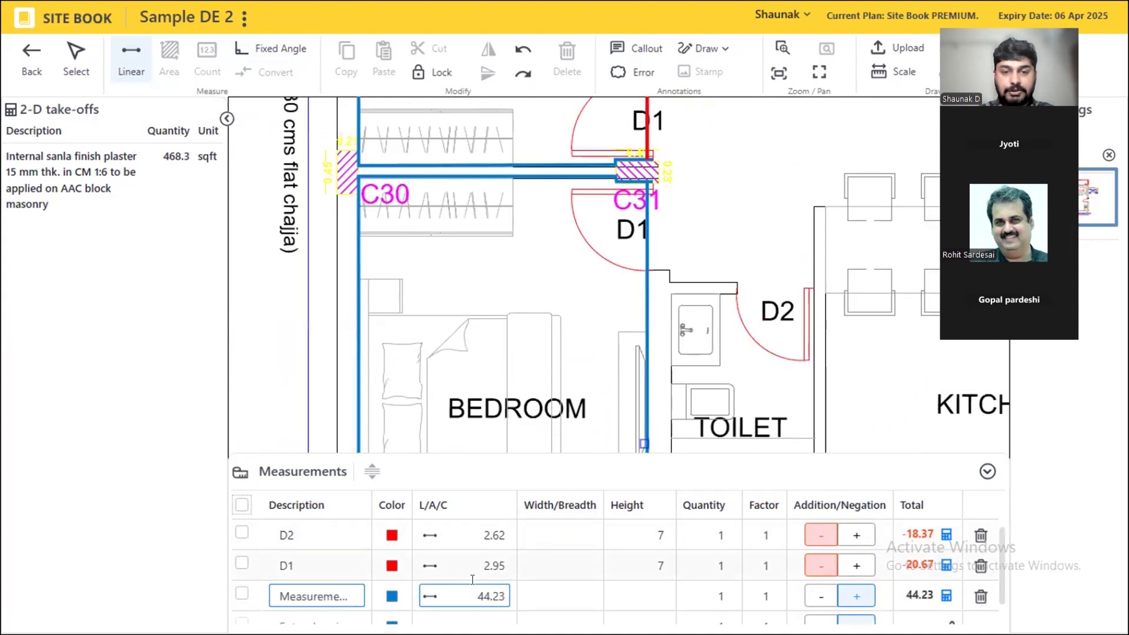
scroll(455, 599, down, 1)
click(315, 597)
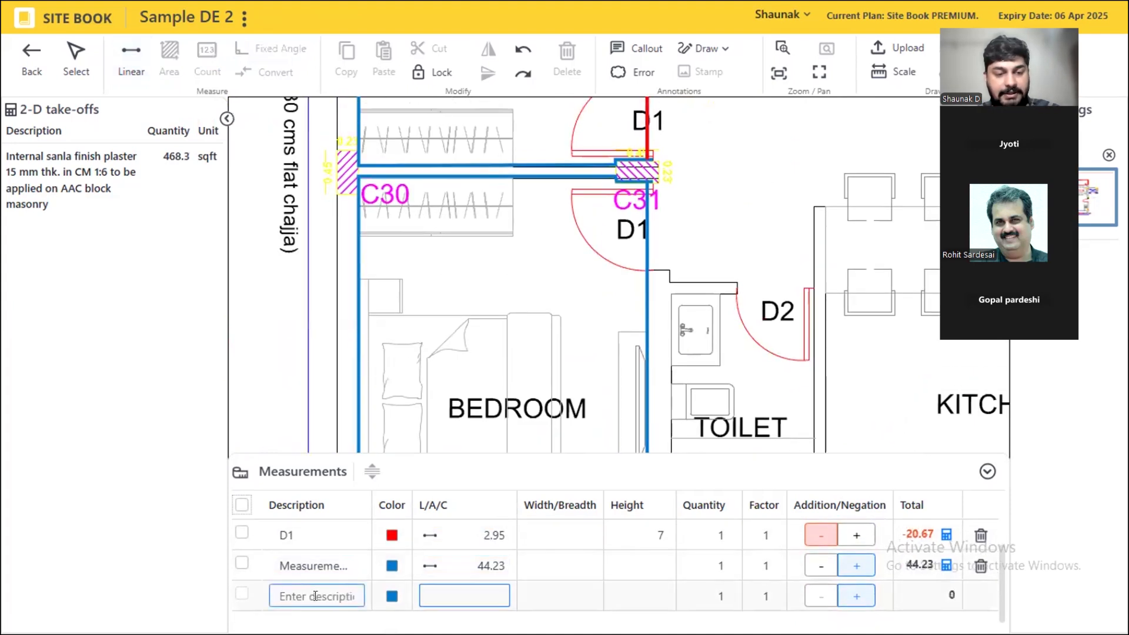
text(D1)
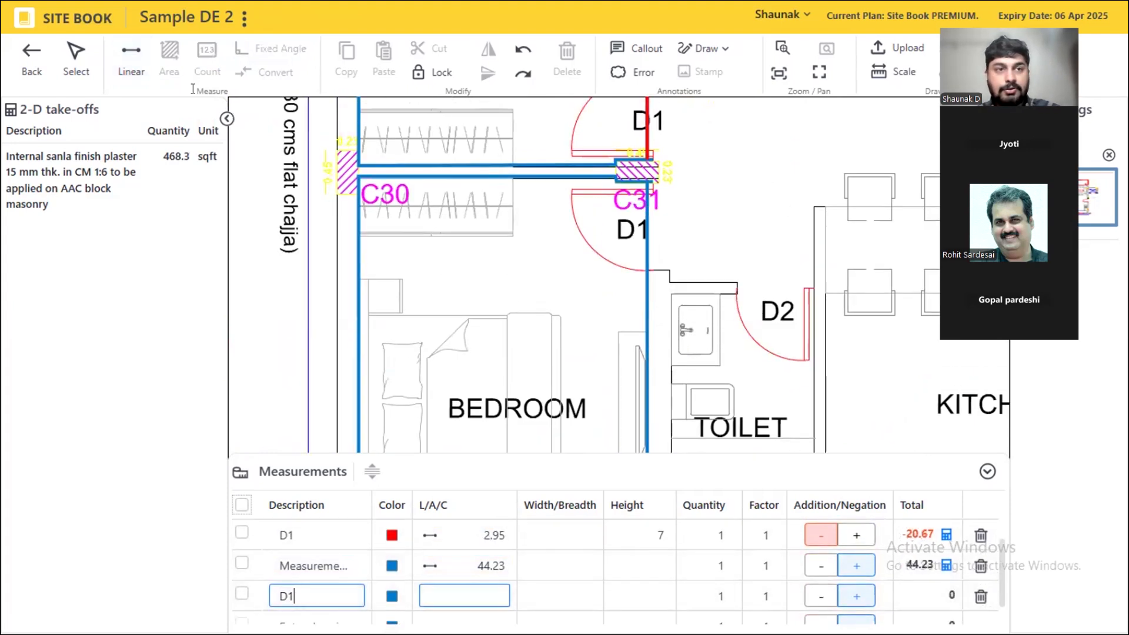
- Measure the second bedroom's D1 door opening with a fixed-angle line about 2.96 ft long, ending at column C31
click(131, 59)
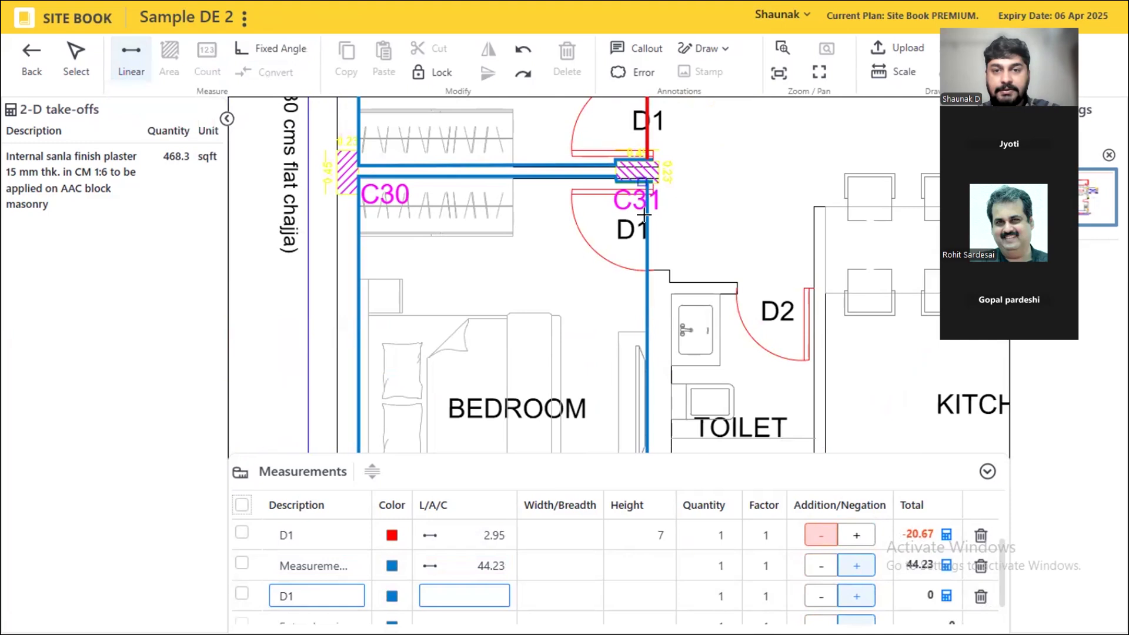
scroll(640, 272, up, 4)
click(637, 293)
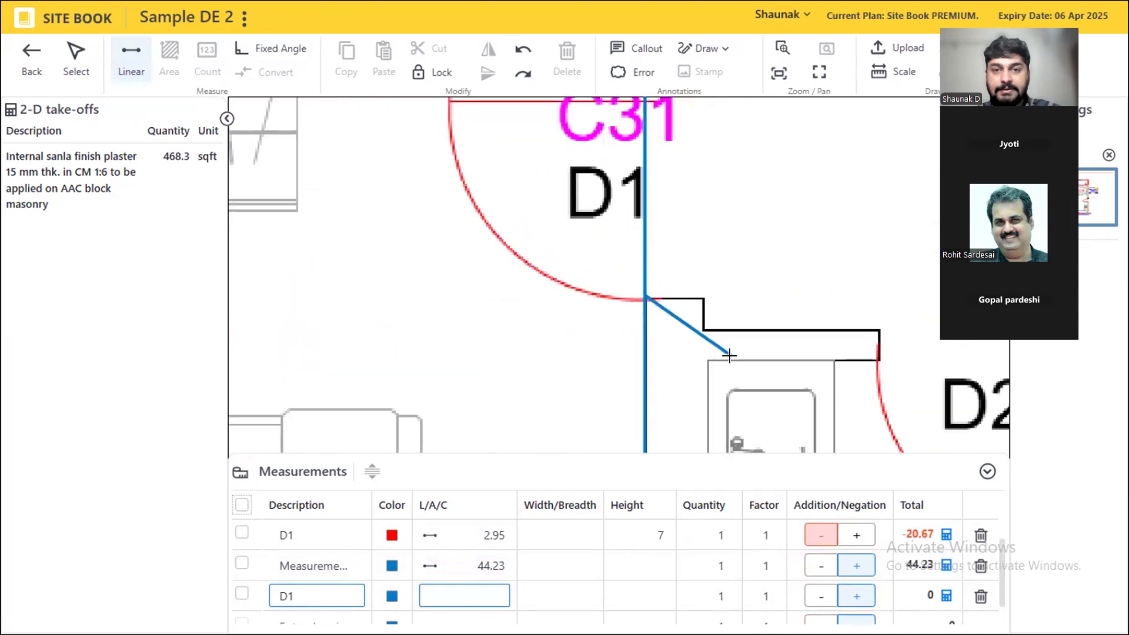
scroll(735, 358, down, 1)
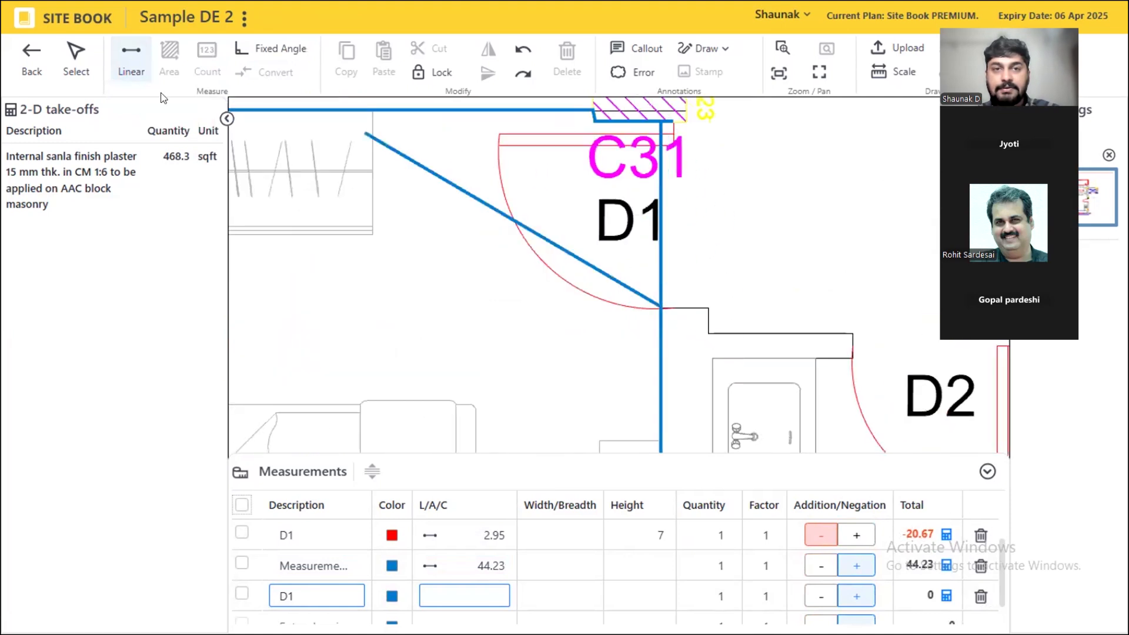
click(271, 49)
scroll(702, 104, up, 4)
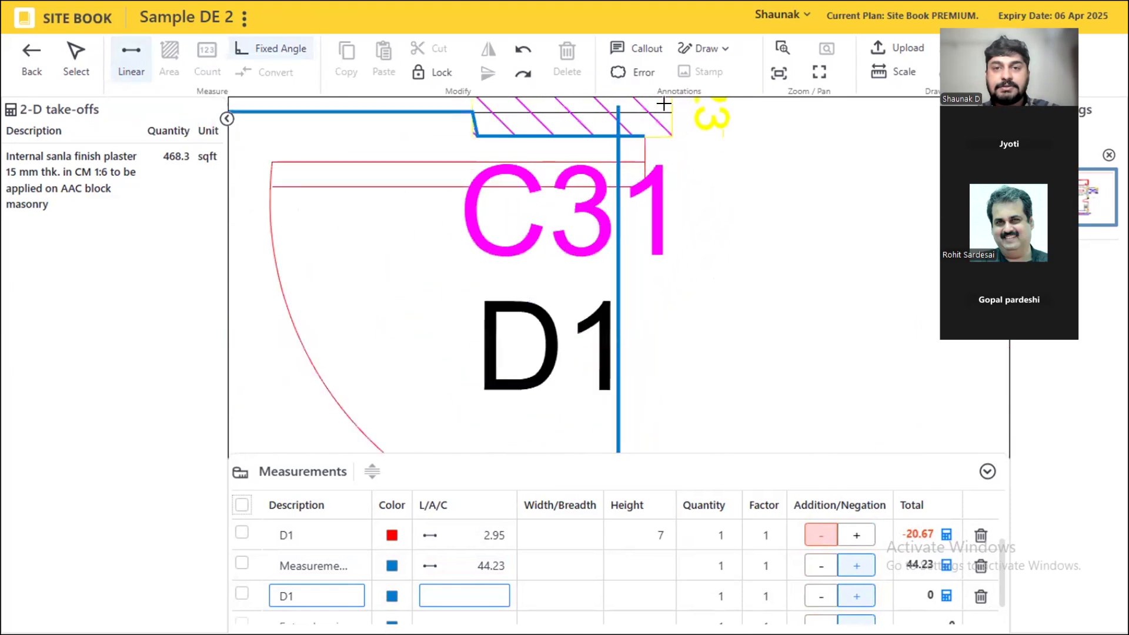
click(612, 137)
key(Escape)
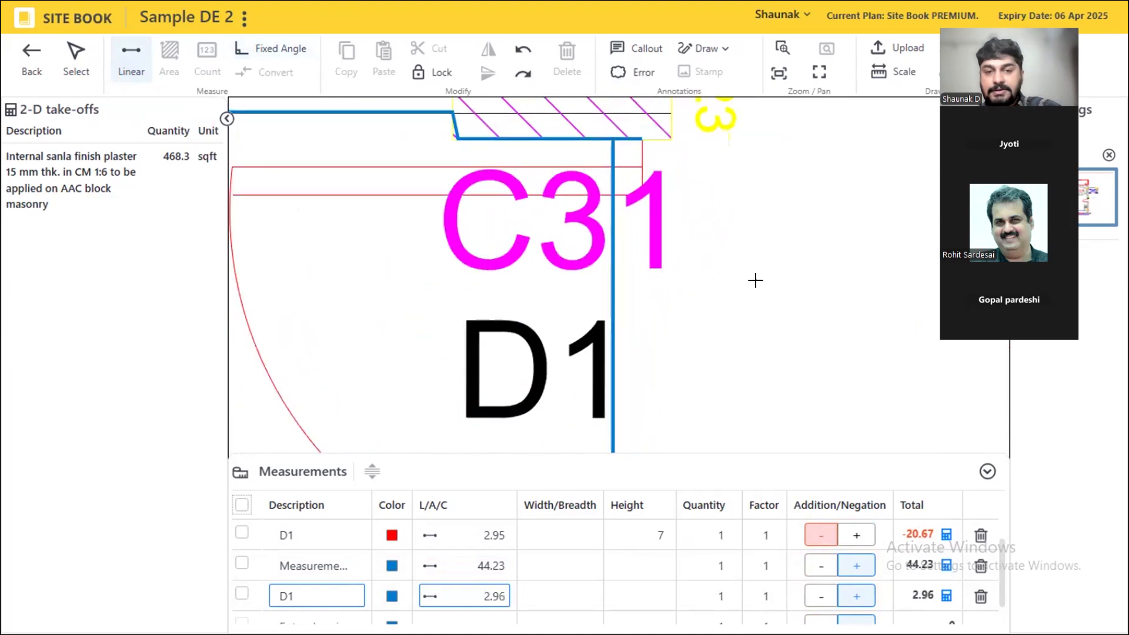
- Make the new D1 measurement a deduction with height 5, and set the second bedroom's wall measurement height to 9.5
click(816, 598)
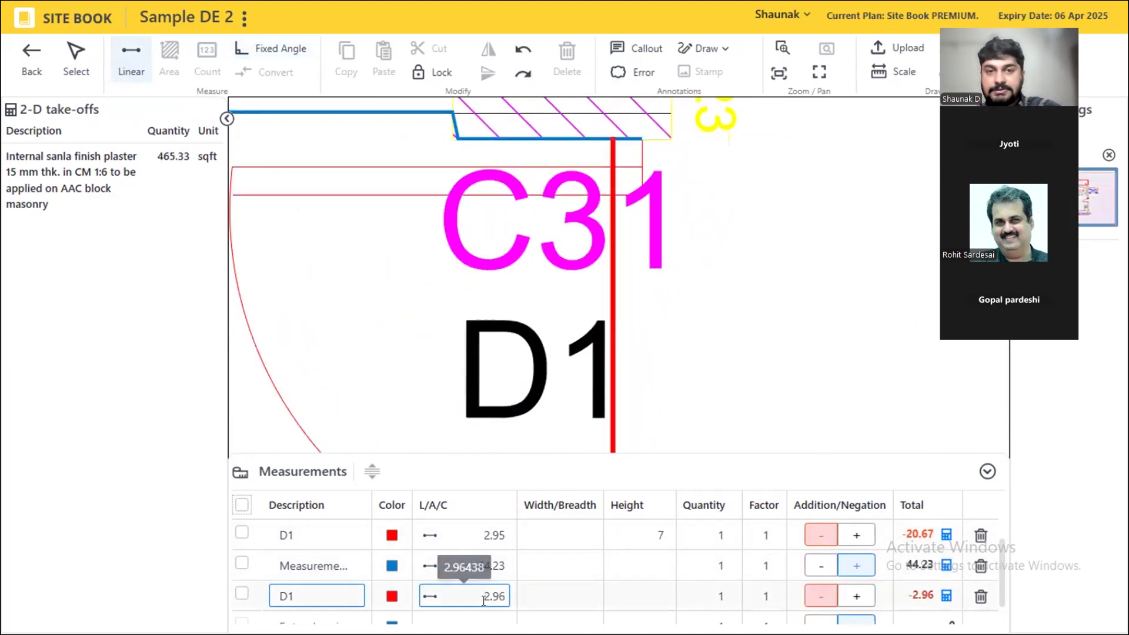
click(632, 594)
text(5)
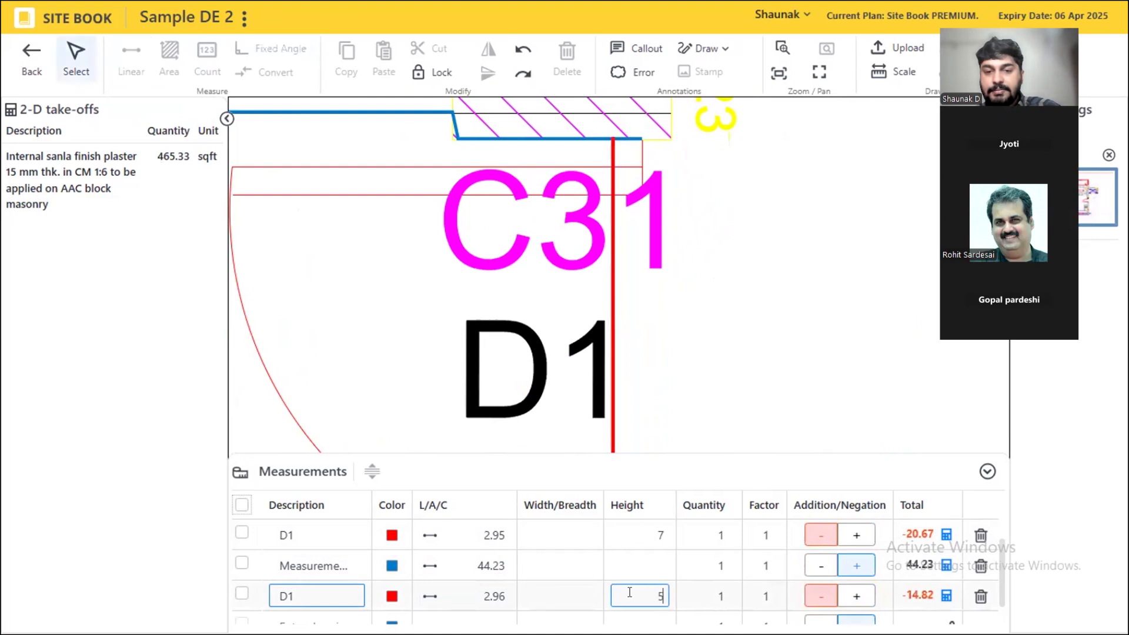
click(634, 565)
text(9.5)
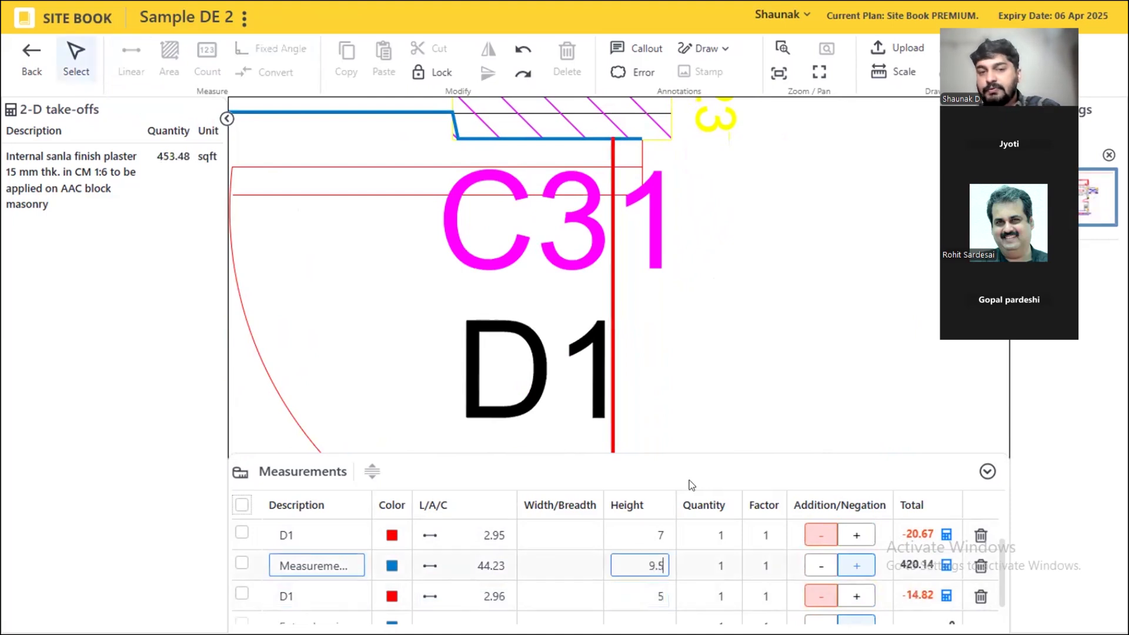
- Add a measurement row described as FD1 for the second bedroom's balcony door
scroll(740, 232, down, 3)
scroll(490, 590, down, 1)
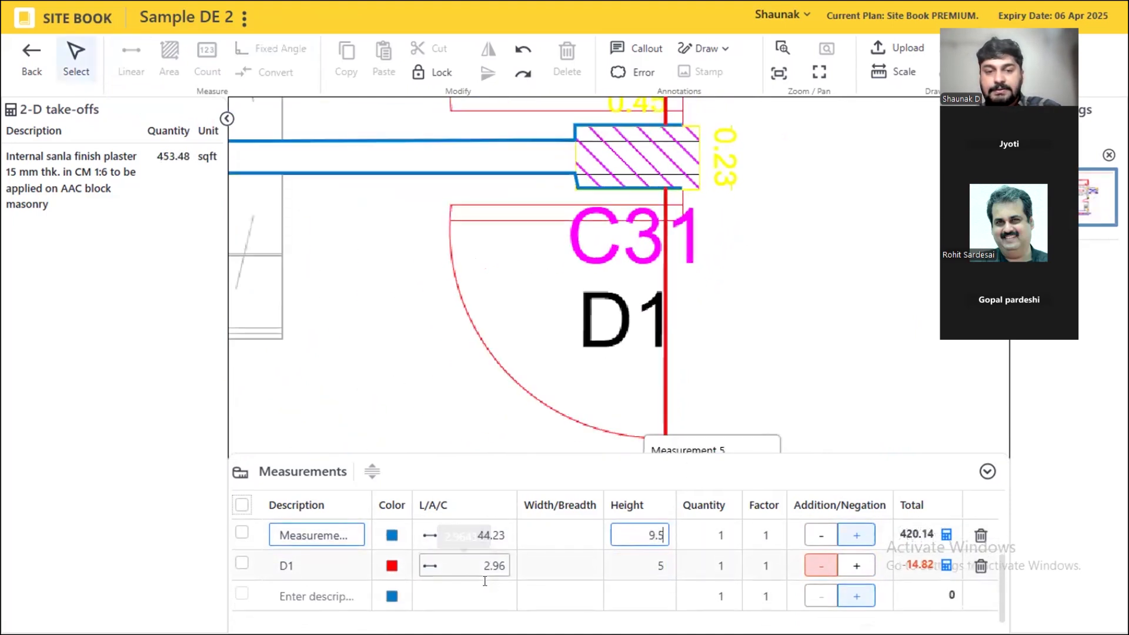
drag(754, 363, 858, 161)
scroll(391, 206, down, 6)
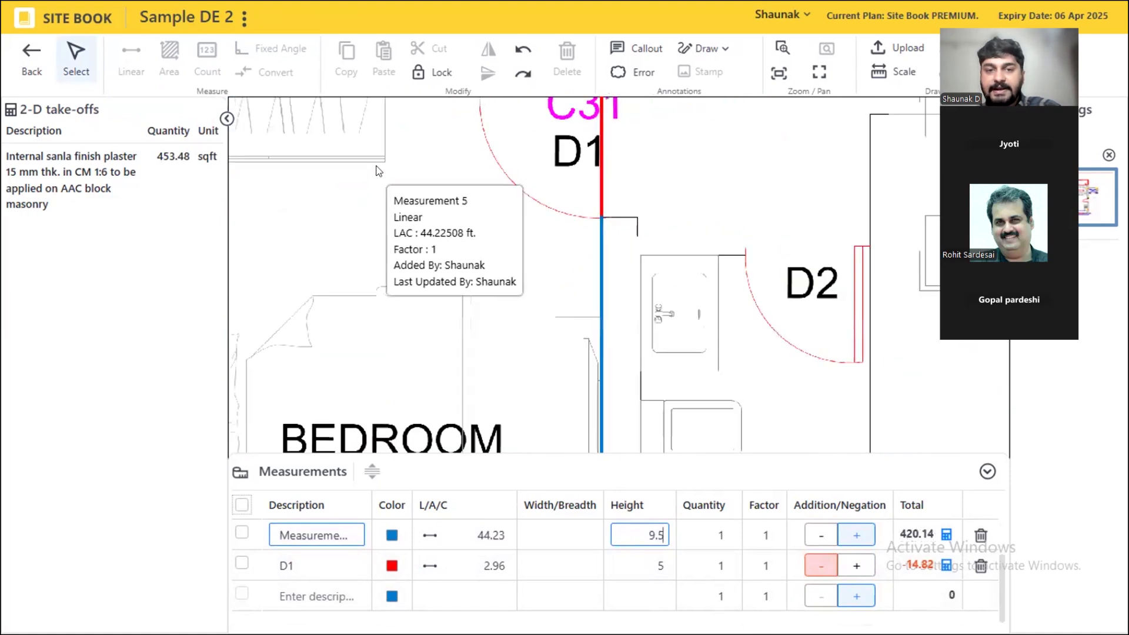
drag(694, 405, 736, 288)
drag(737, 405, 786, 257)
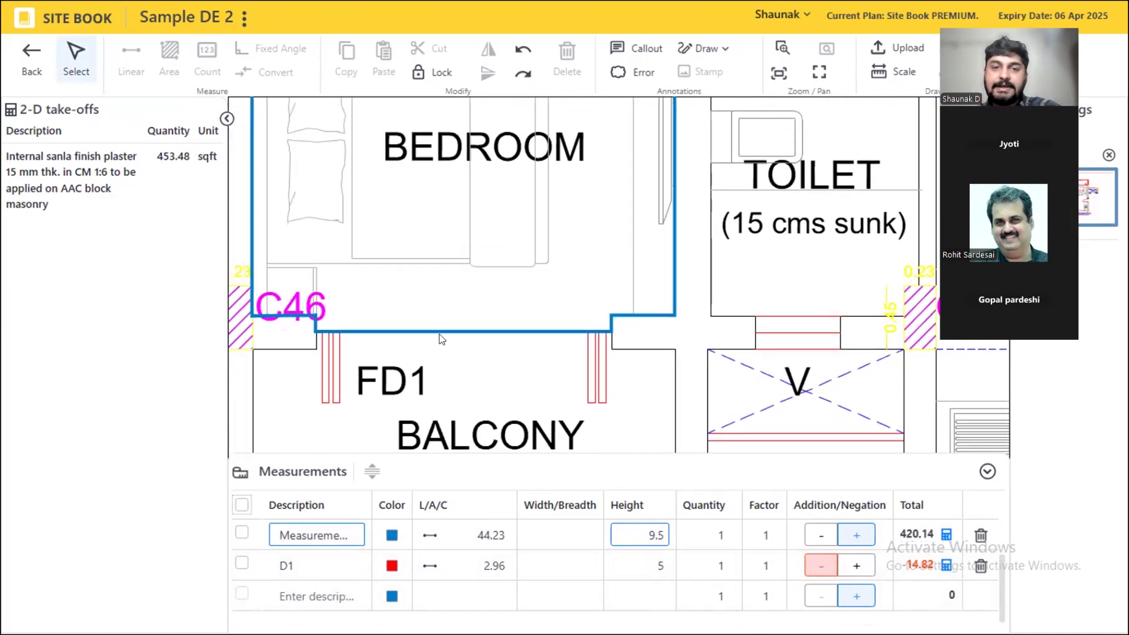
scroll(283, 323, up, 5)
scroll(338, 298, down, 2)
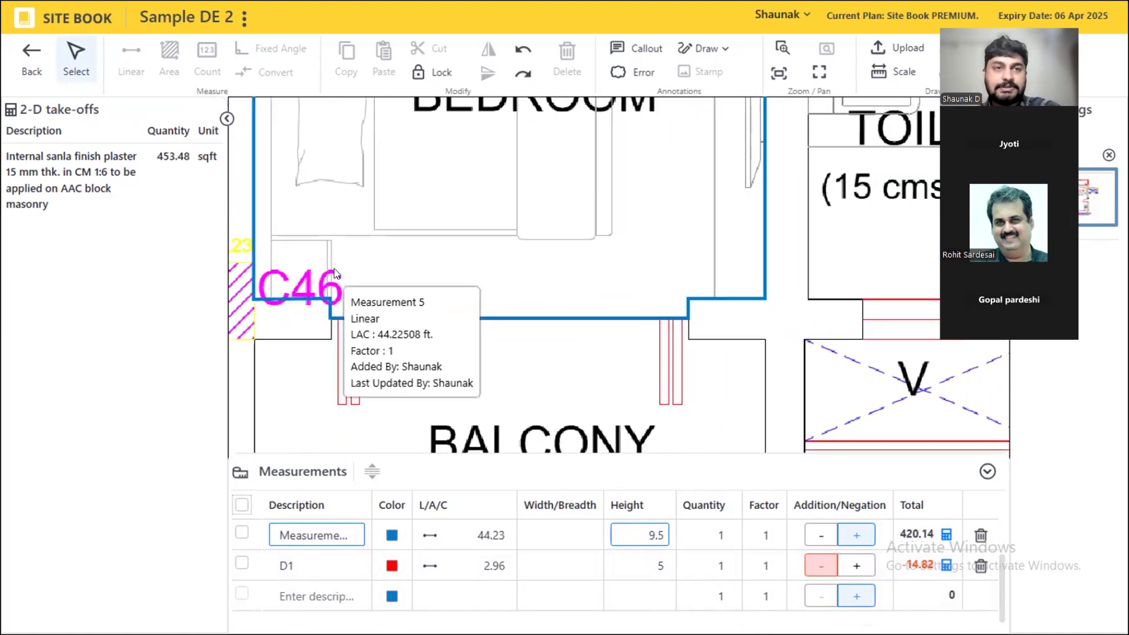
click(338, 588)
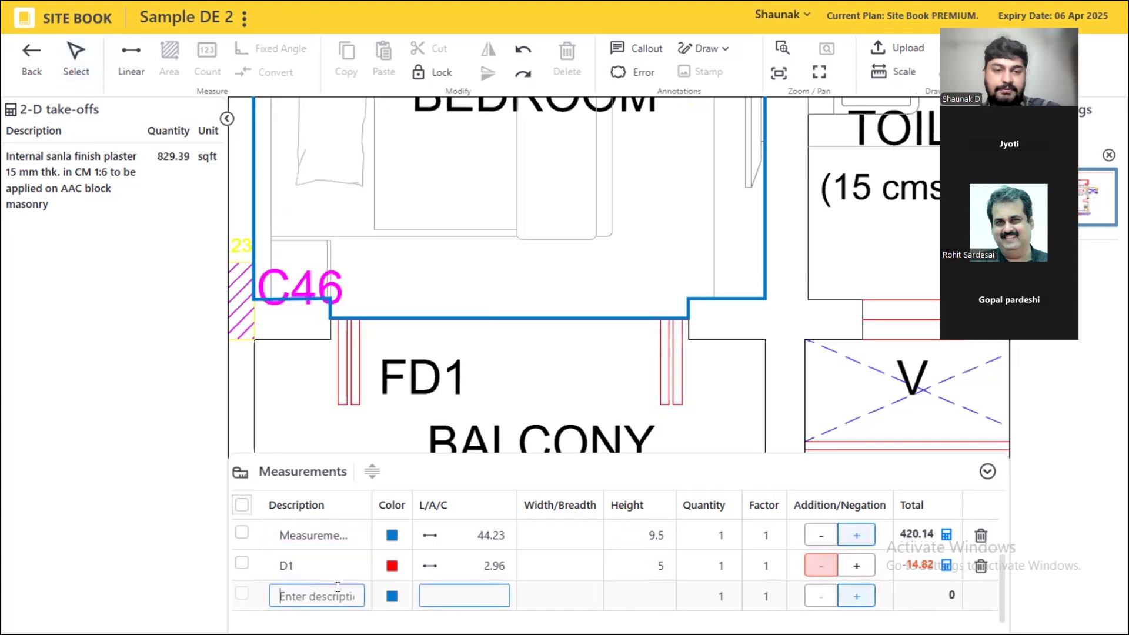
text(FD1)
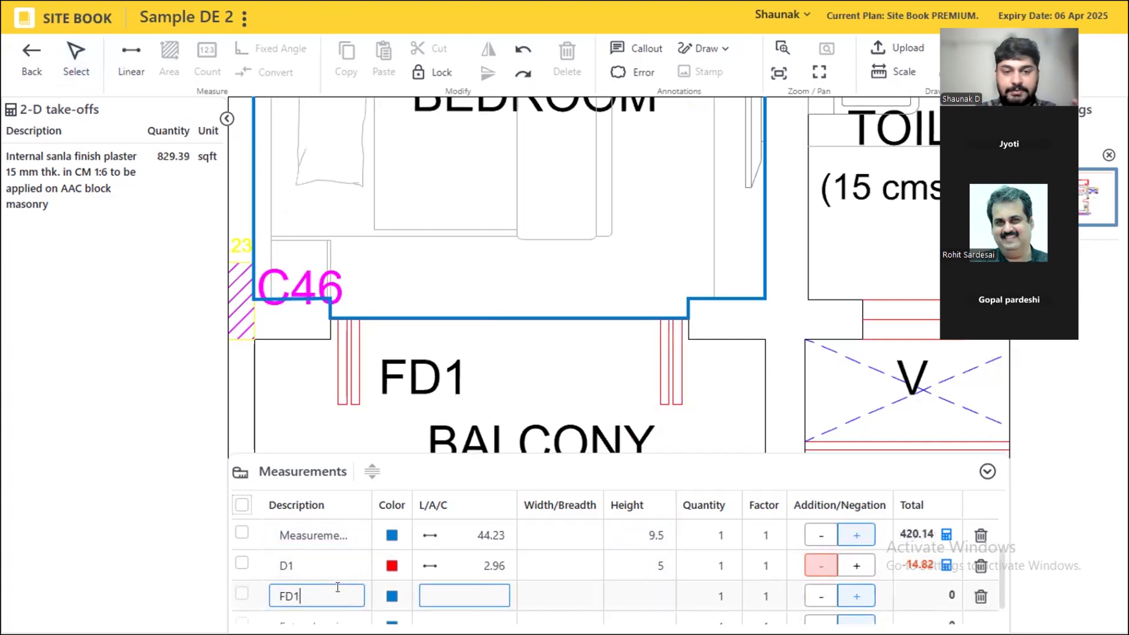
- Measure the second bedroom's FD1 balcony door opening with a straight linear measurement about 6.89 ft long
click(448, 591)
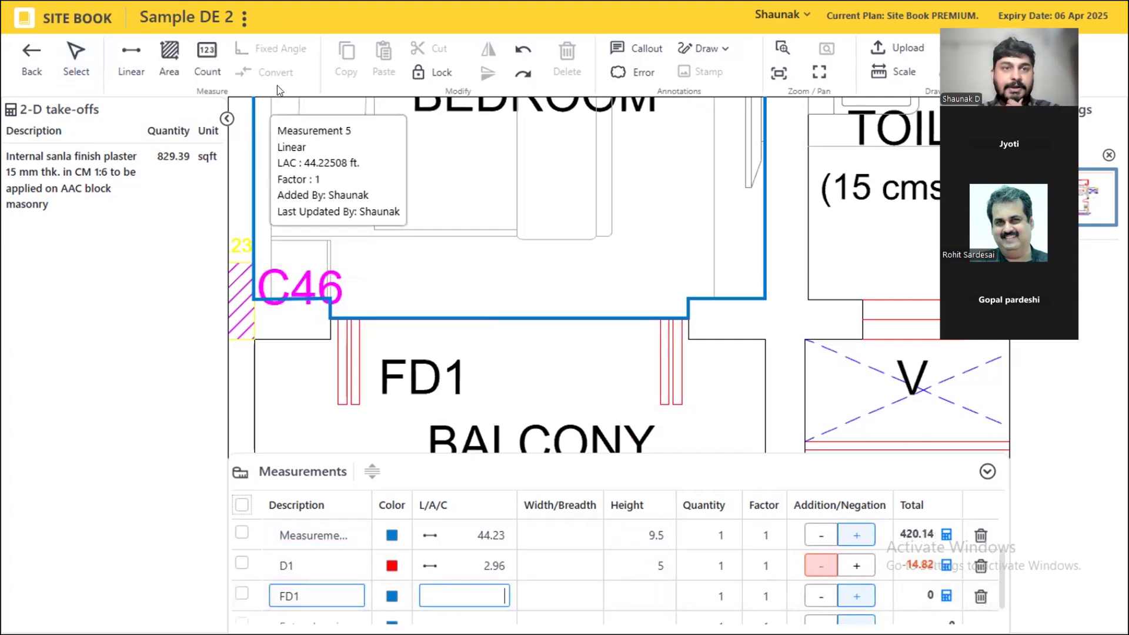
click(130, 56)
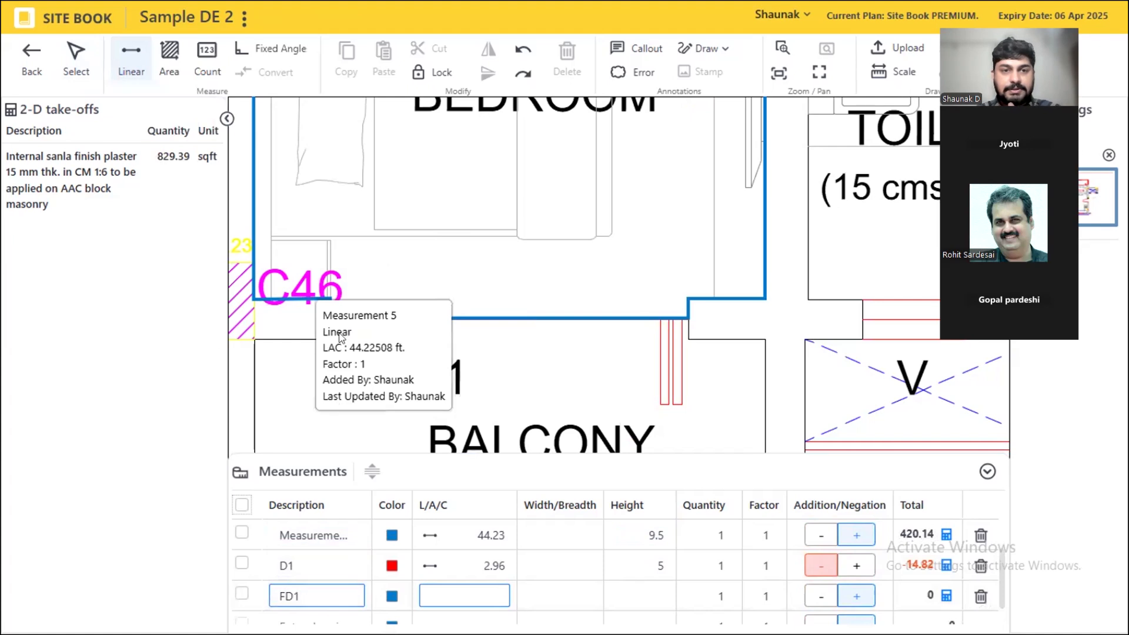
scroll(504, 365, down, 2)
scroll(509, 288, up, 4)
click(510, 290)
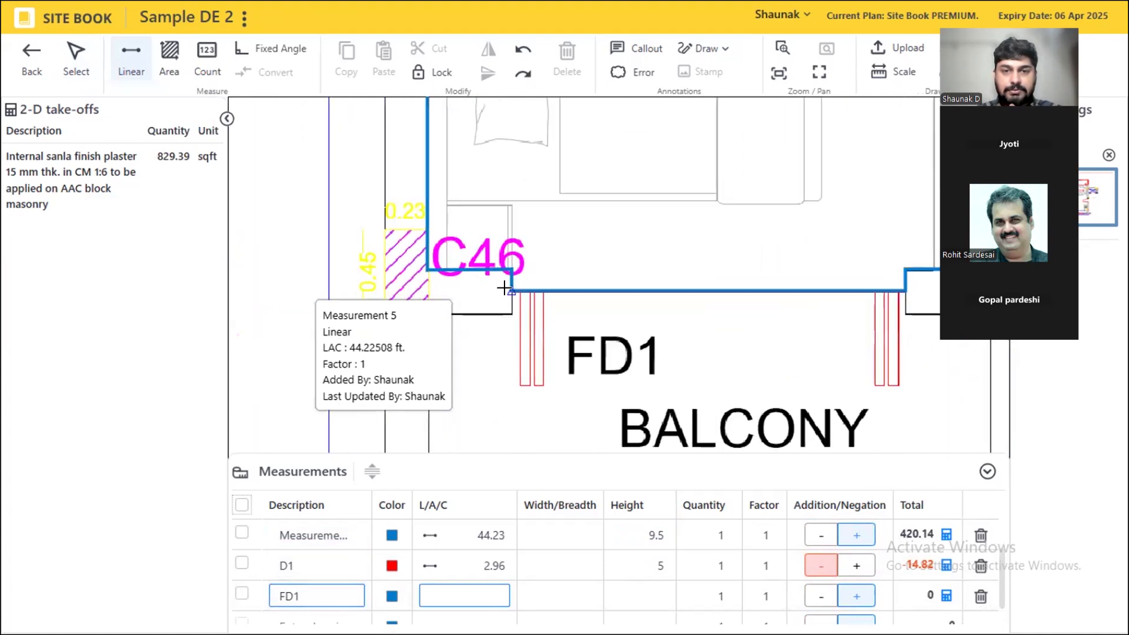
click(904, 289)
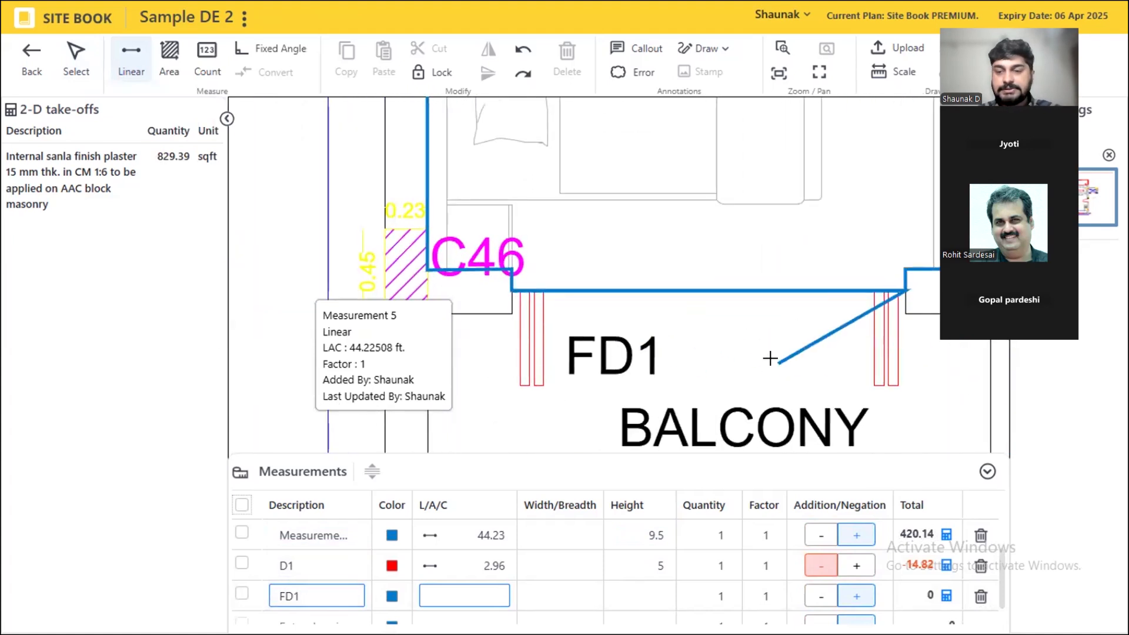
key(Escape)
- Make the FD1 measurement a deduction with height 7, and set the height of the second bedroom's D1 deduction to 7
click(822, 596)
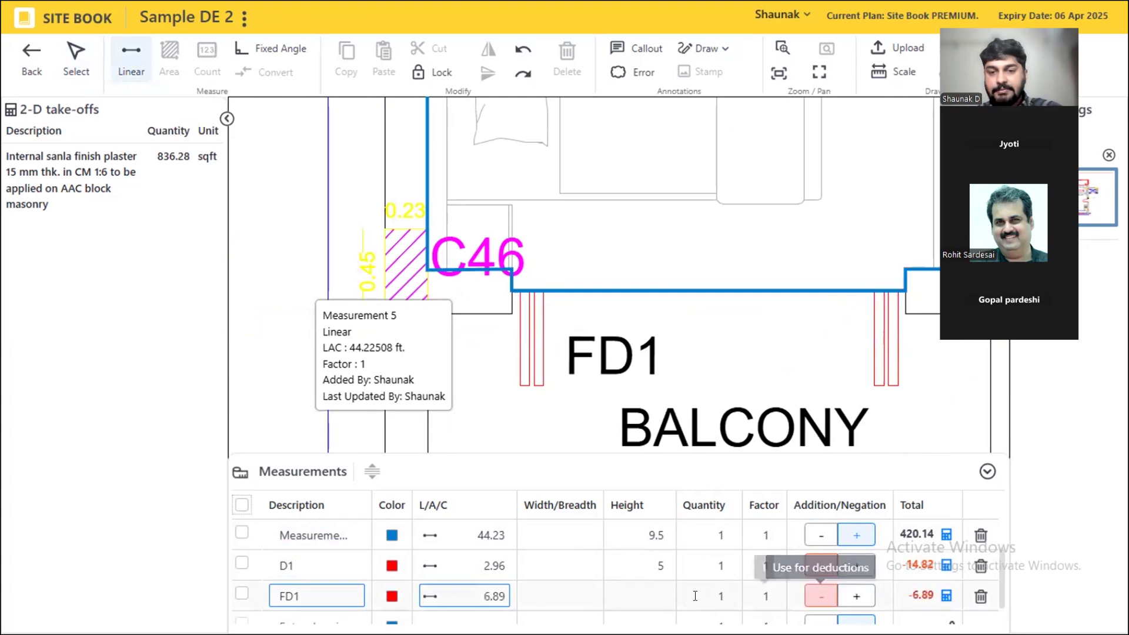
click(640, 596)
double_click(461, 592)
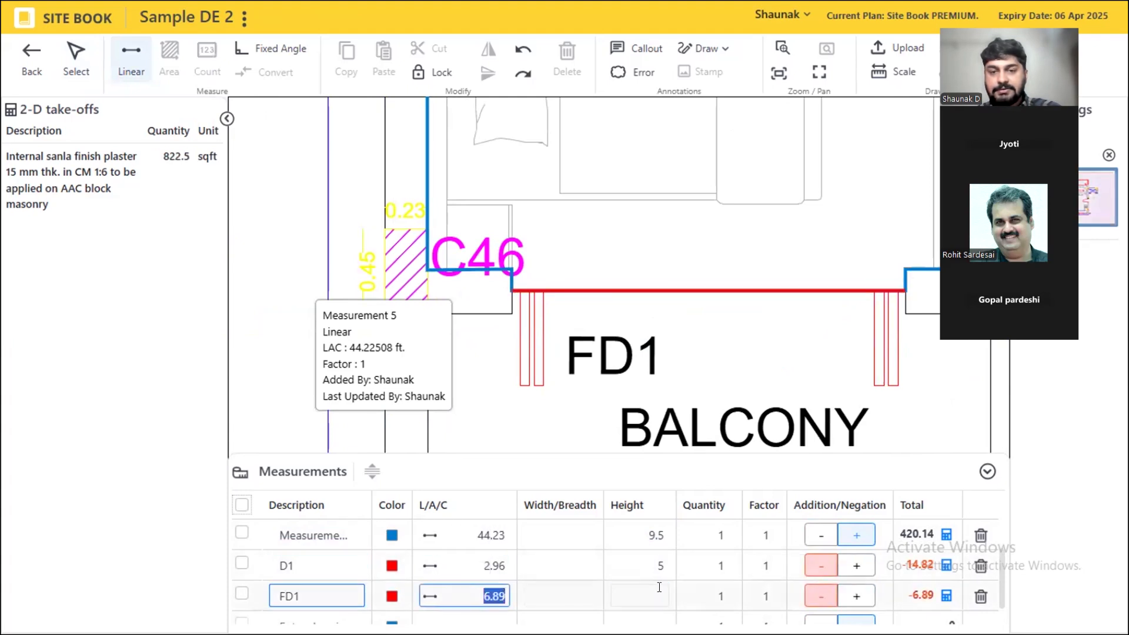
click(656, 593)
text(7)
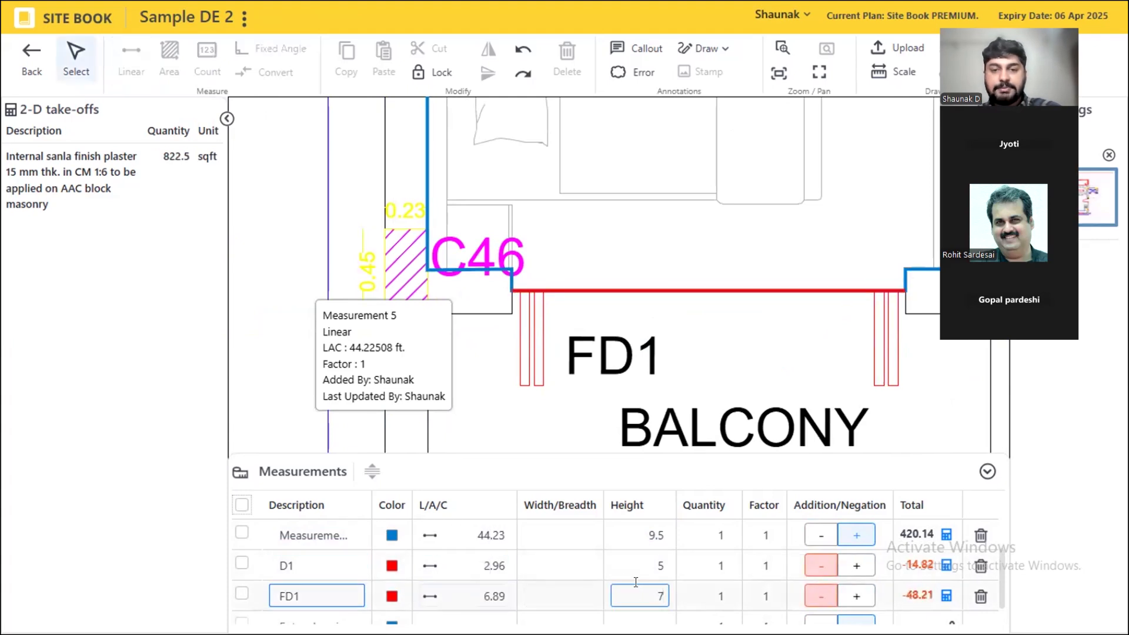
double_click(660, 561)
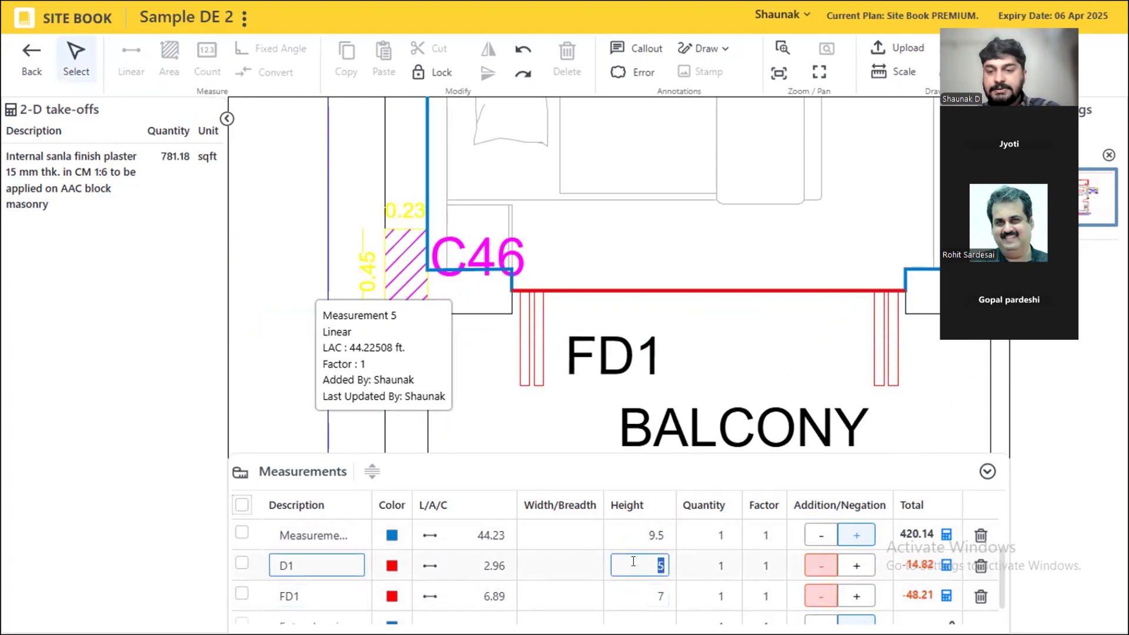
text(7)
- Copy the second bedroom's wall, D1 and FD1 measurements from the internal plaster take-off
scroll(397, 426, down, 5)
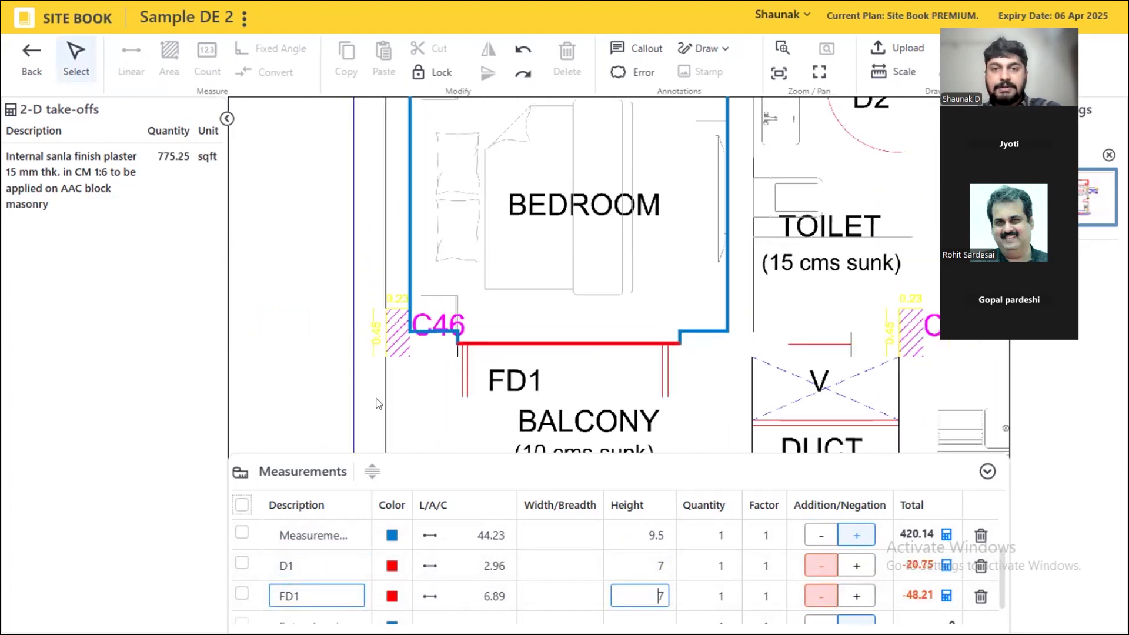
scroll(668, 252, down, 2)
drag(668, 252, 644, 447)
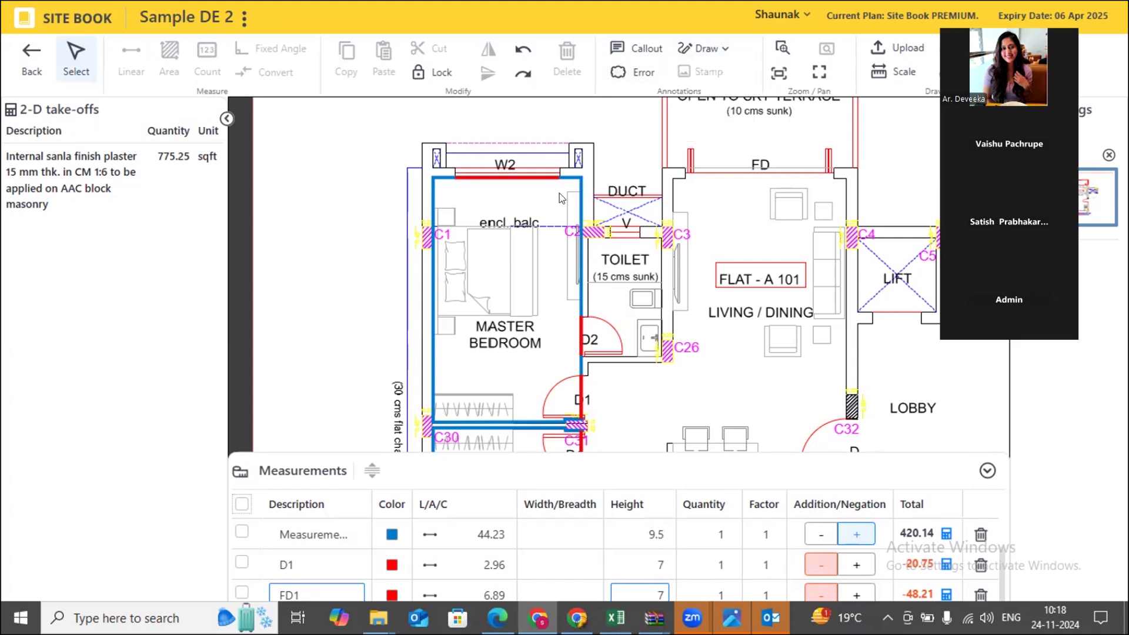
scroll(445, 214, down, 3)
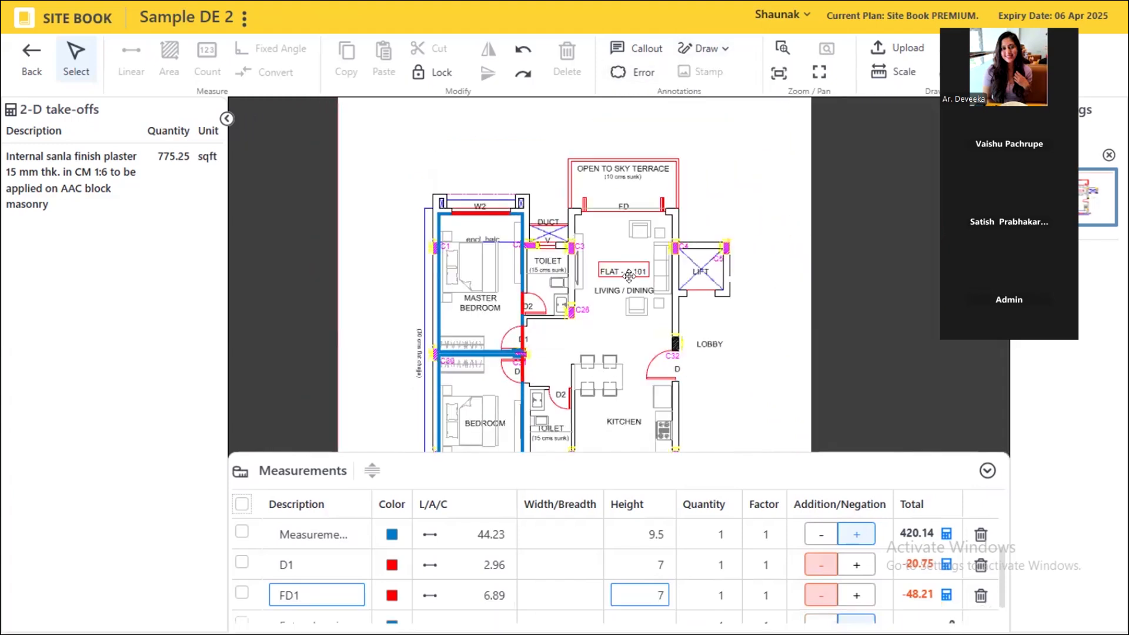
scroll(393, 576, down, 1)
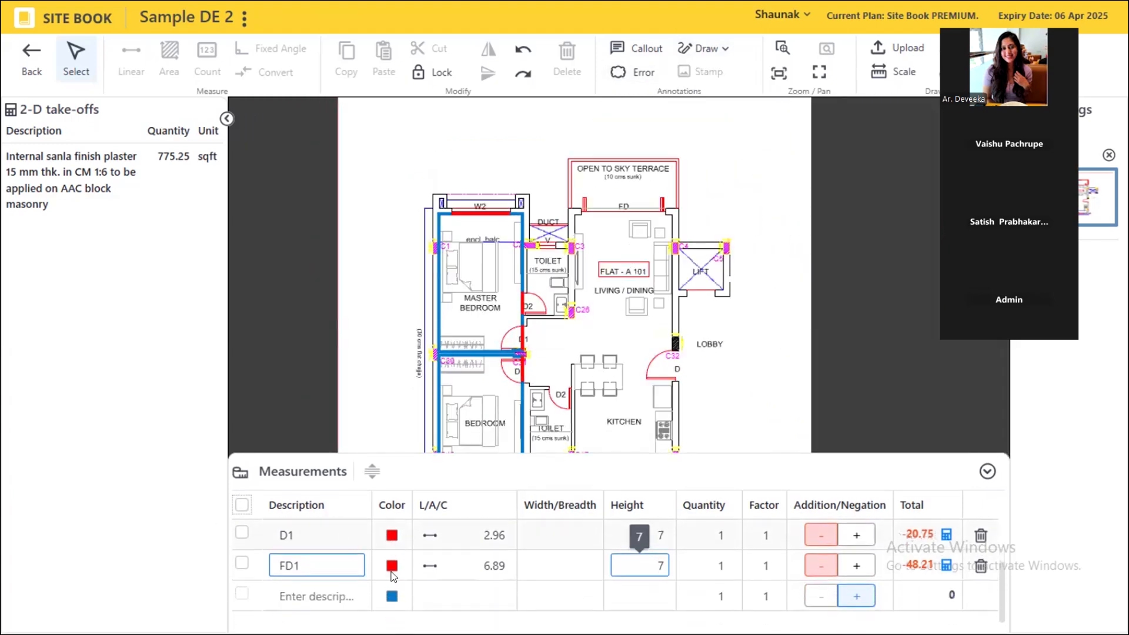
click(241, 563)
click(242, 533)
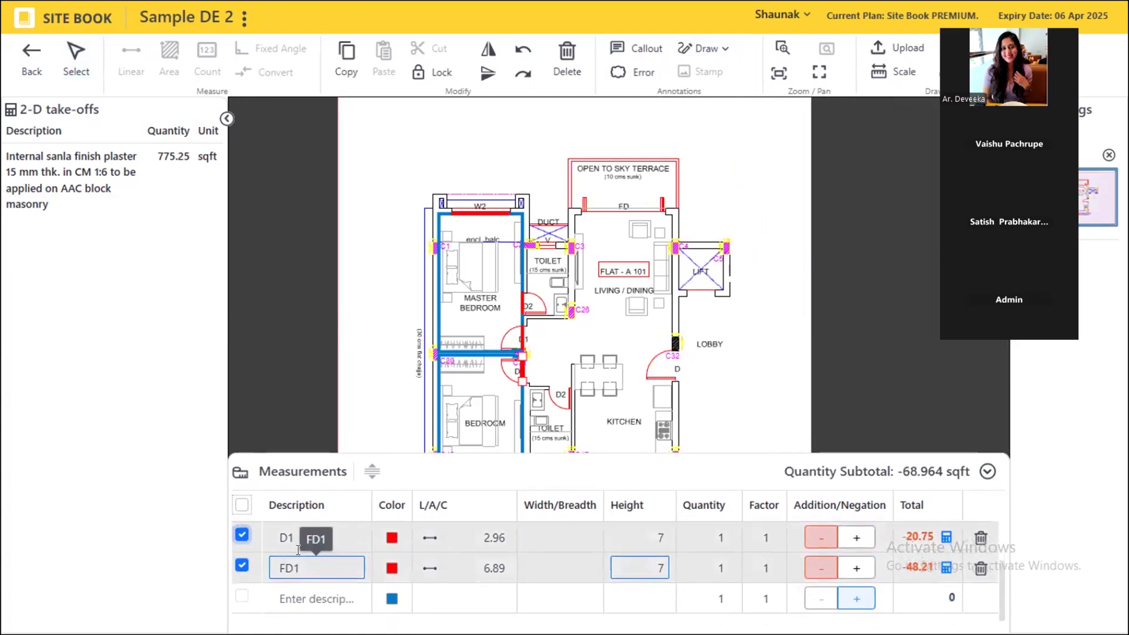
scroll(247, 574, up, 2)
click(242, 584)
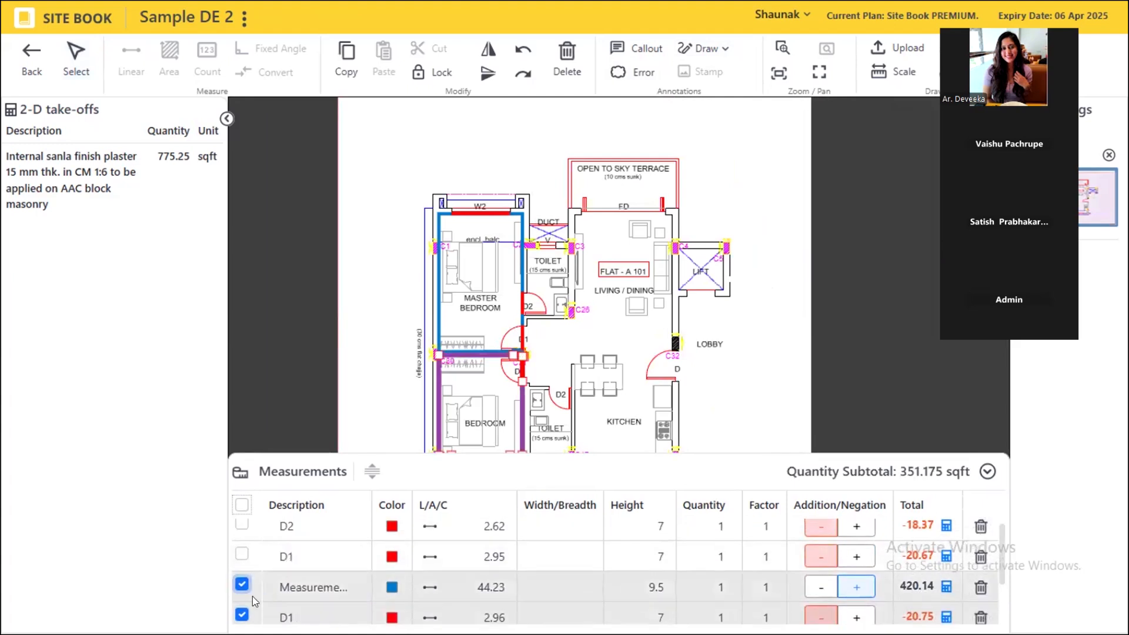
click(347, 59)
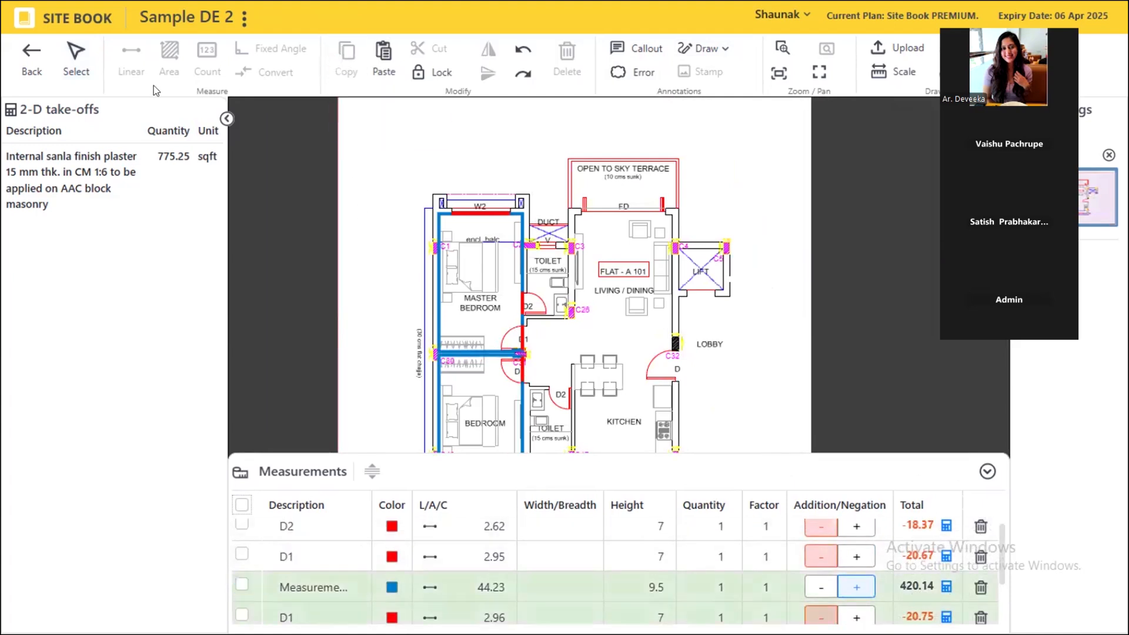
- Open the Oil Bound Destemper paint item's take-off from the quote and paste the copied second bedroom measurements
click(27, 59)
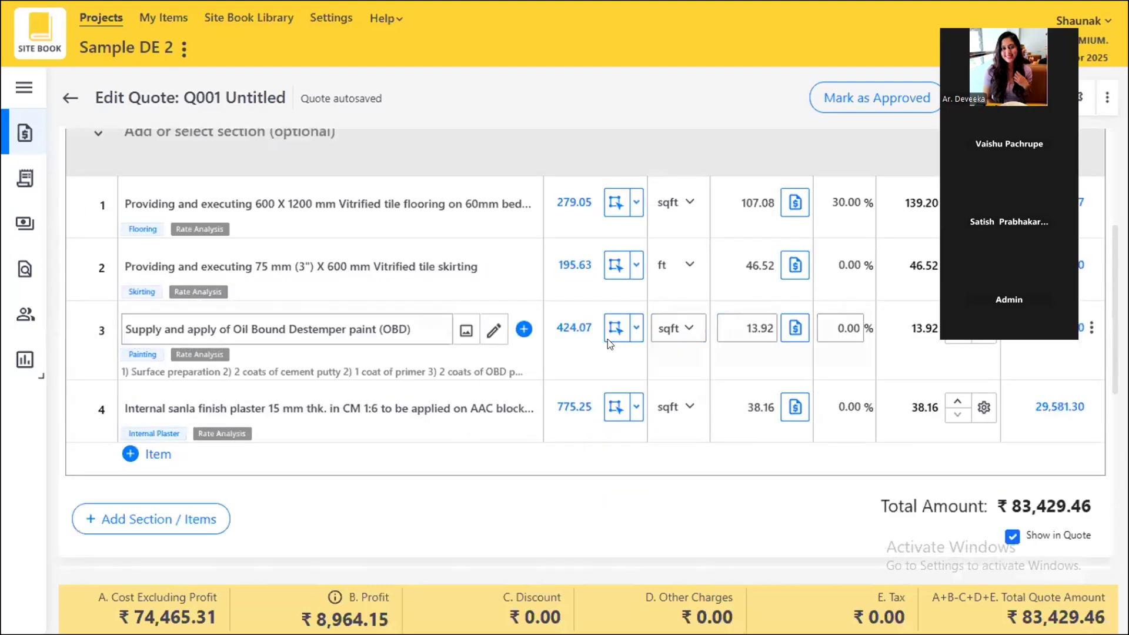
click(614, 329)
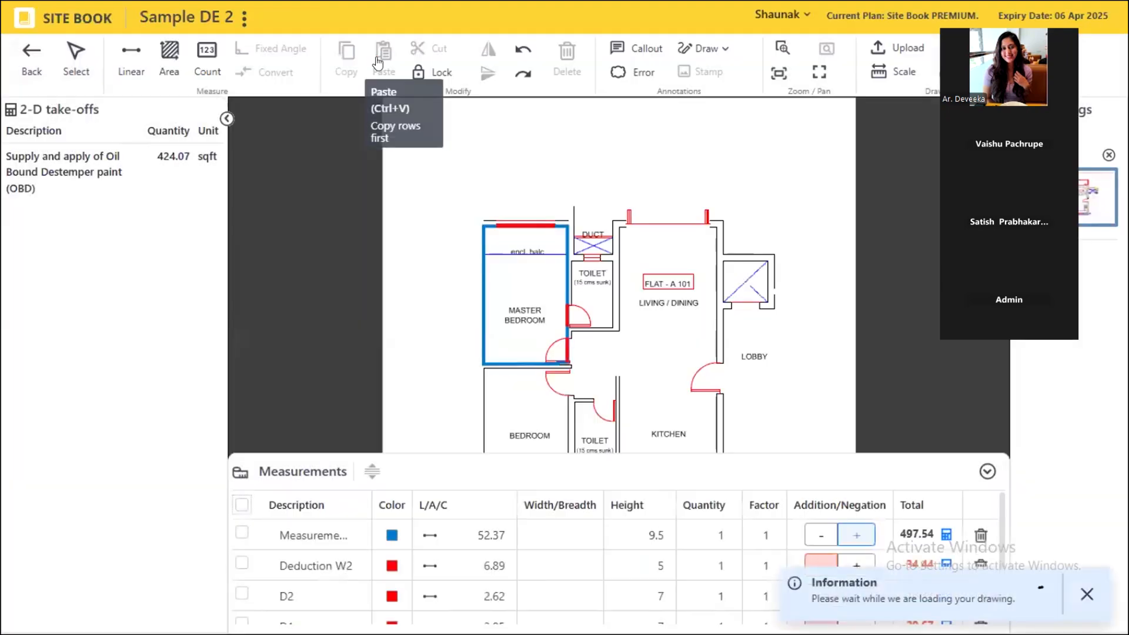
click(380, 59)
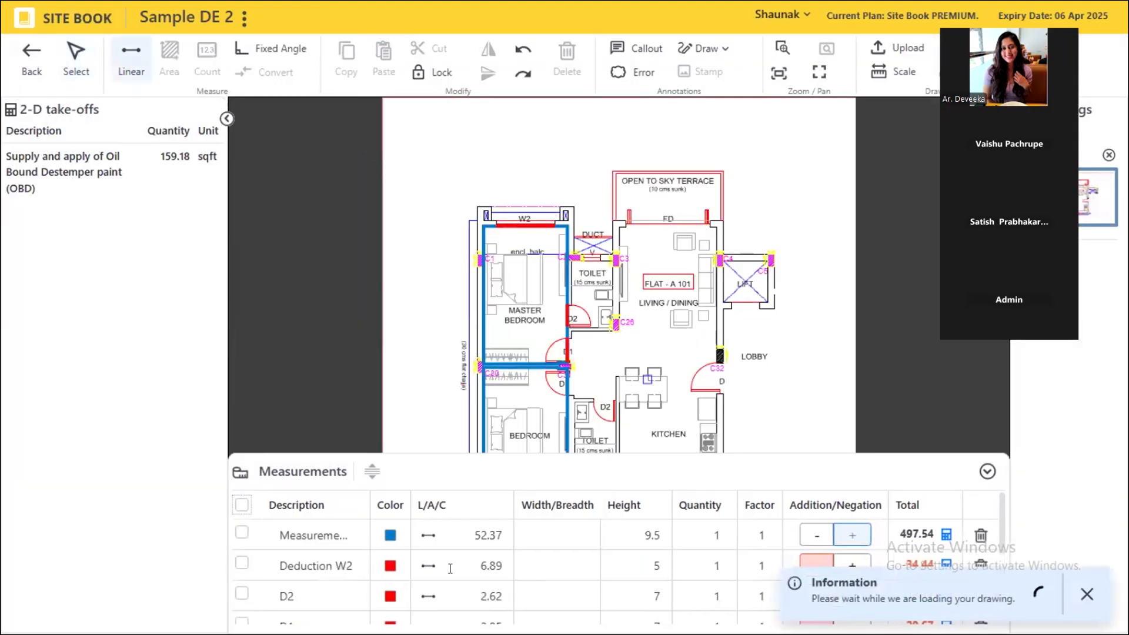
- Check the lengths of the pasted second bedroom rows in the painting take-off, and reload the page
scroll(473, 588, down, 3)
click(477, 569)
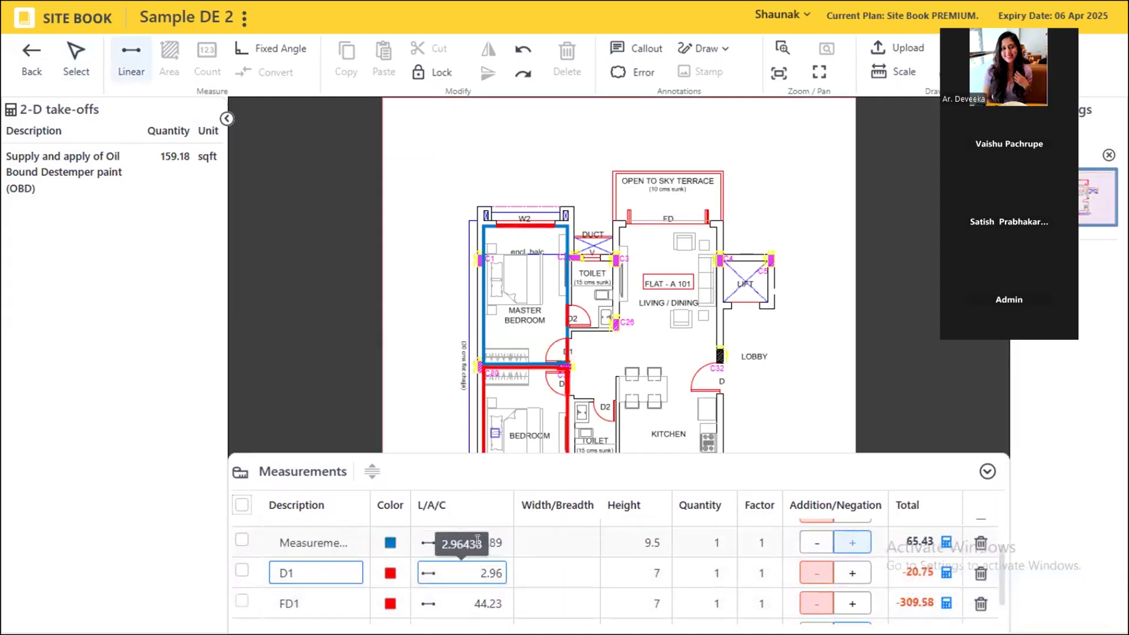
click(478, 576)
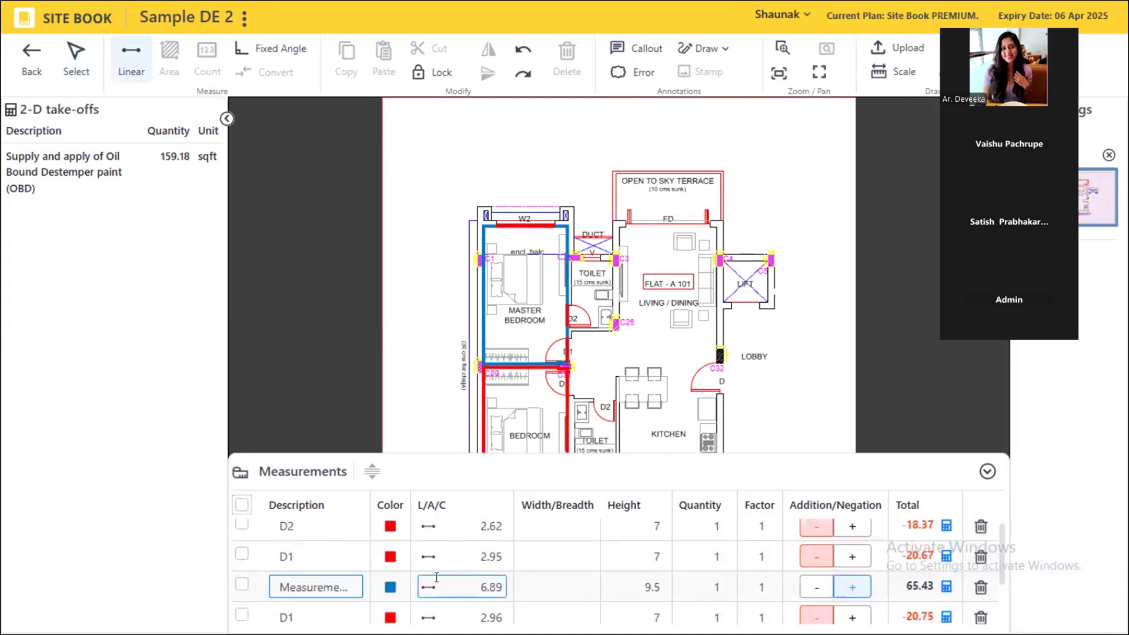
double_click(476, 587)
scroll(493, 425, up, 2)
click(242, 585)
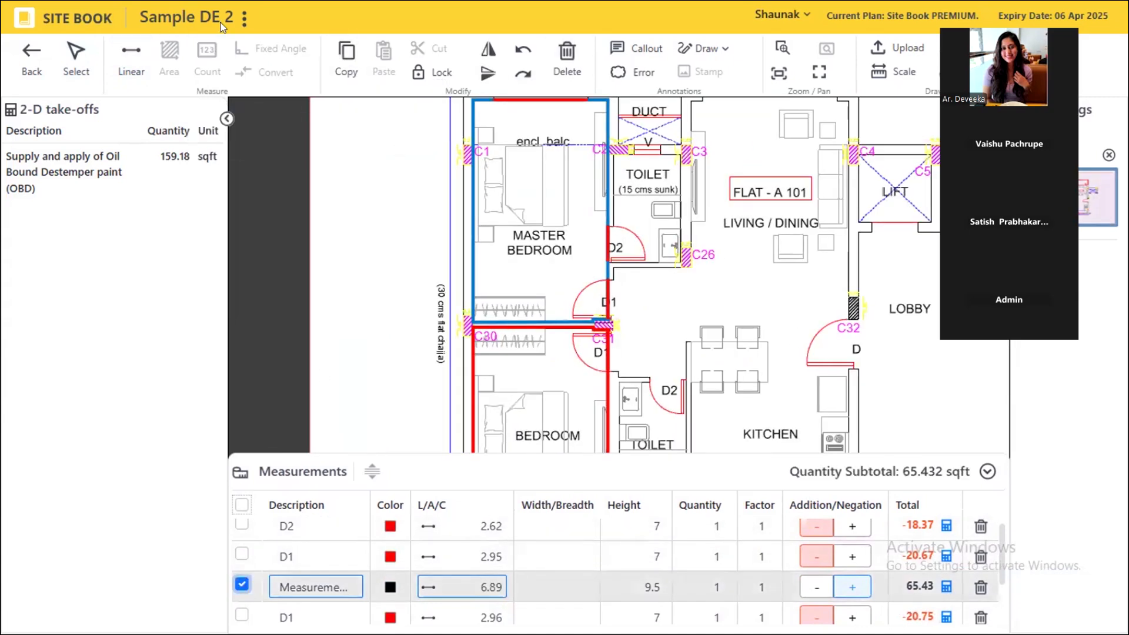
right_click(292, 23)
click(323, 40)
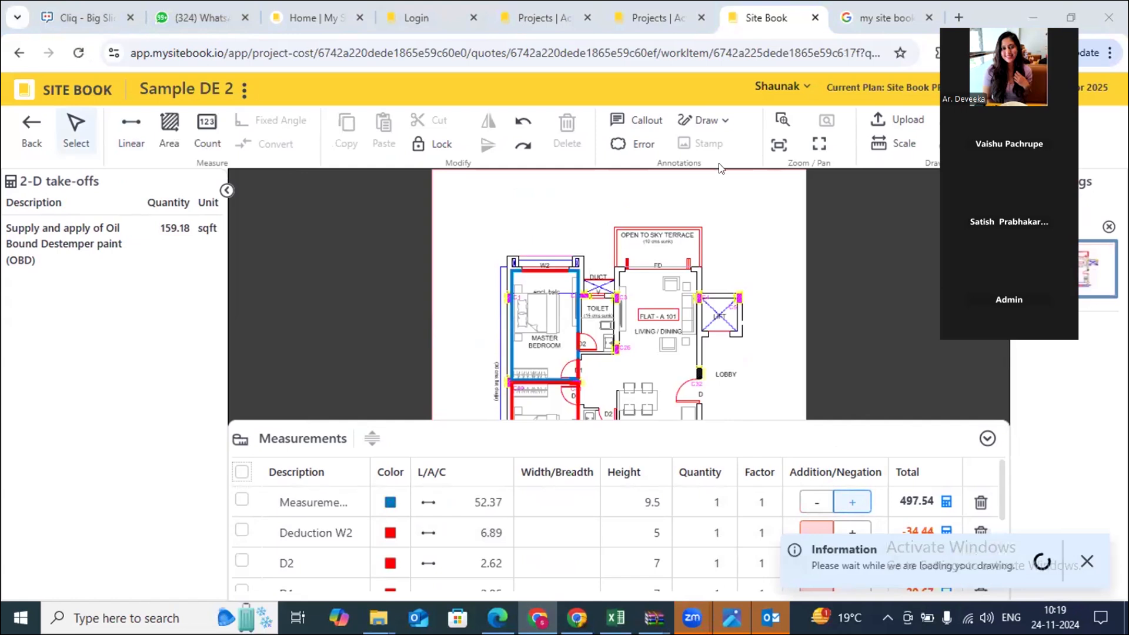
- Delete all measurements from the Oil Bound Destemper paint take-off
scroll(361, 517, down, 3)
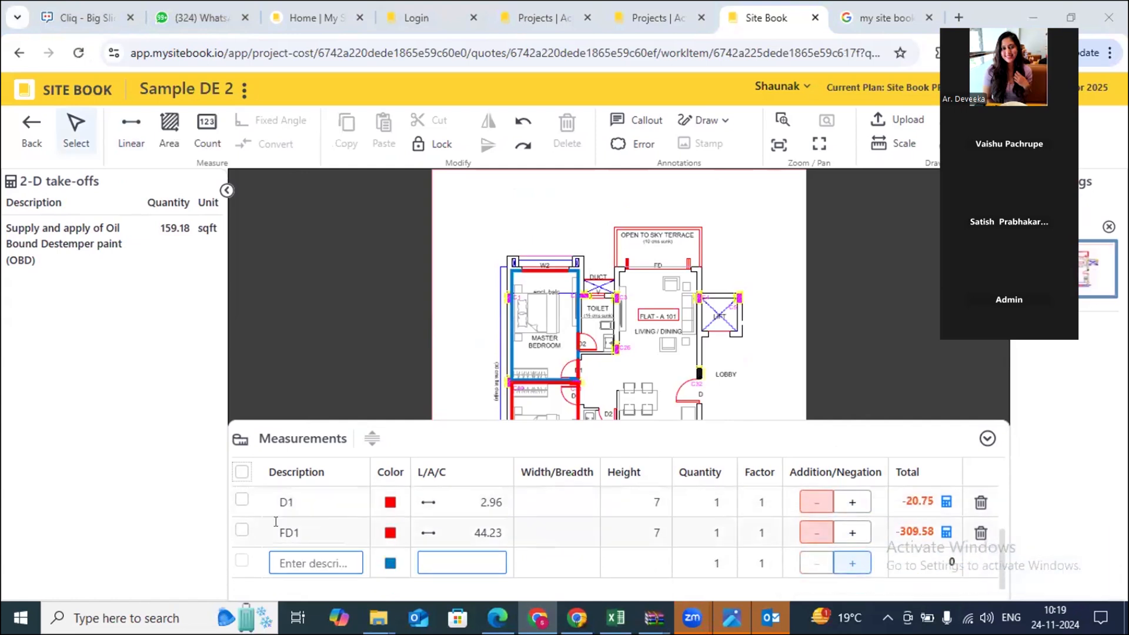
click(241, 473)
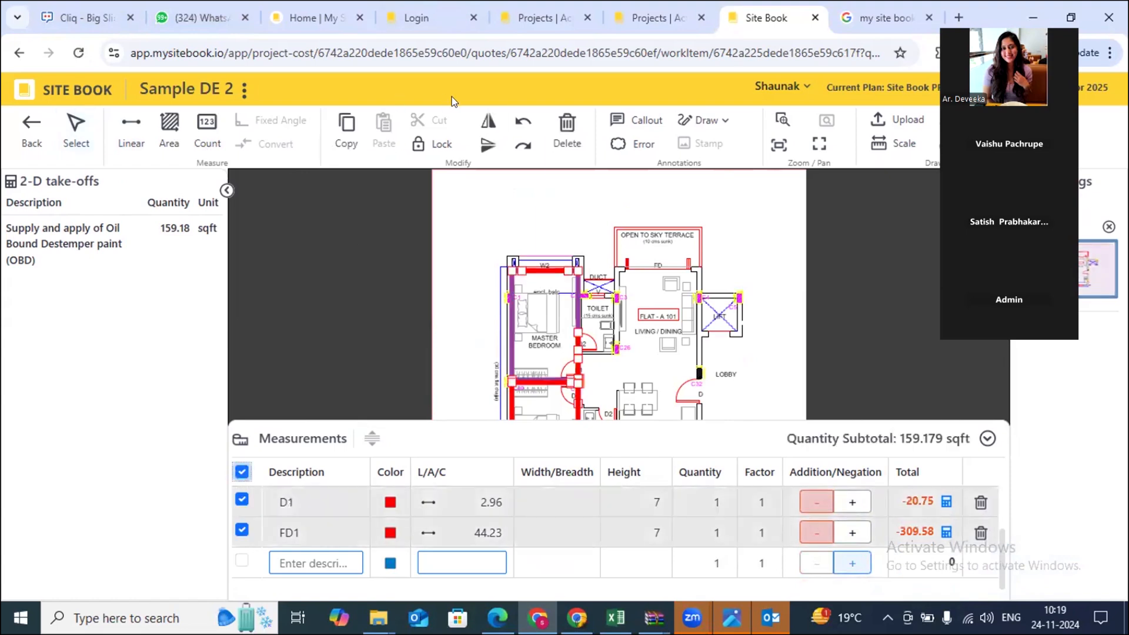
click(567, 126)
click(597, 379)
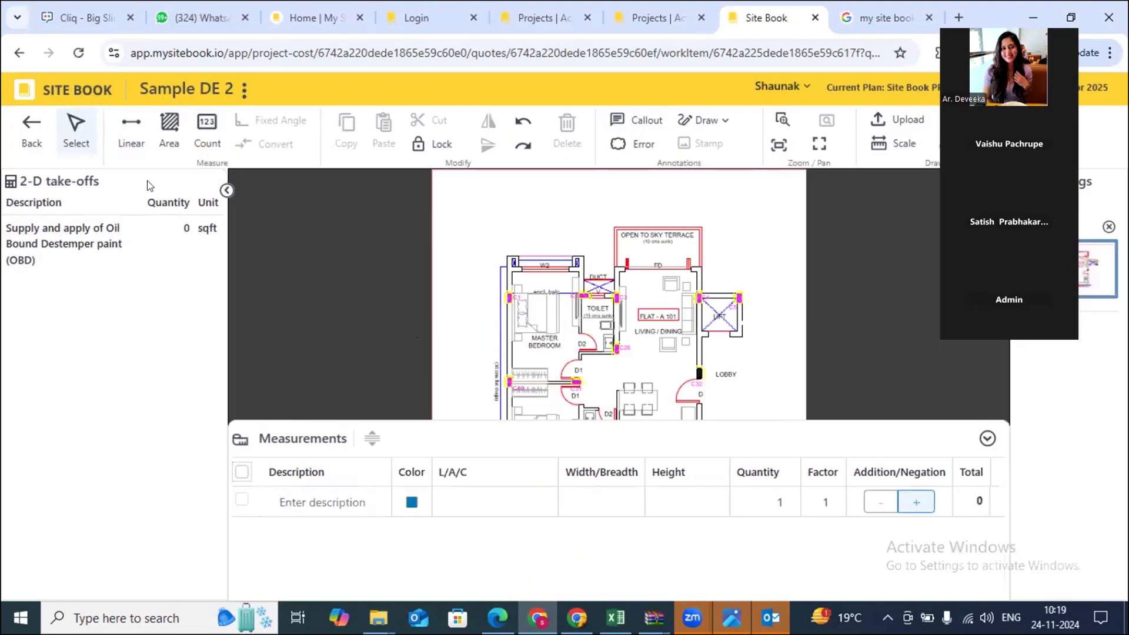
- Open the internal sanla finish plaster item's take-off from the quote and select all its measurements
click(32, 131)
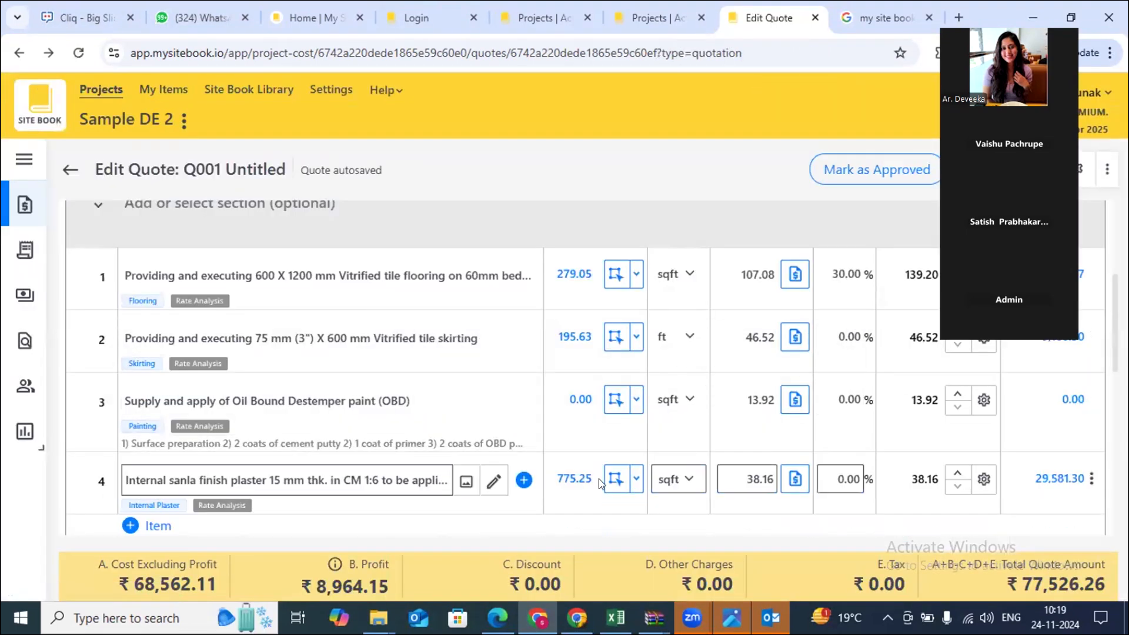
click(611, 476)
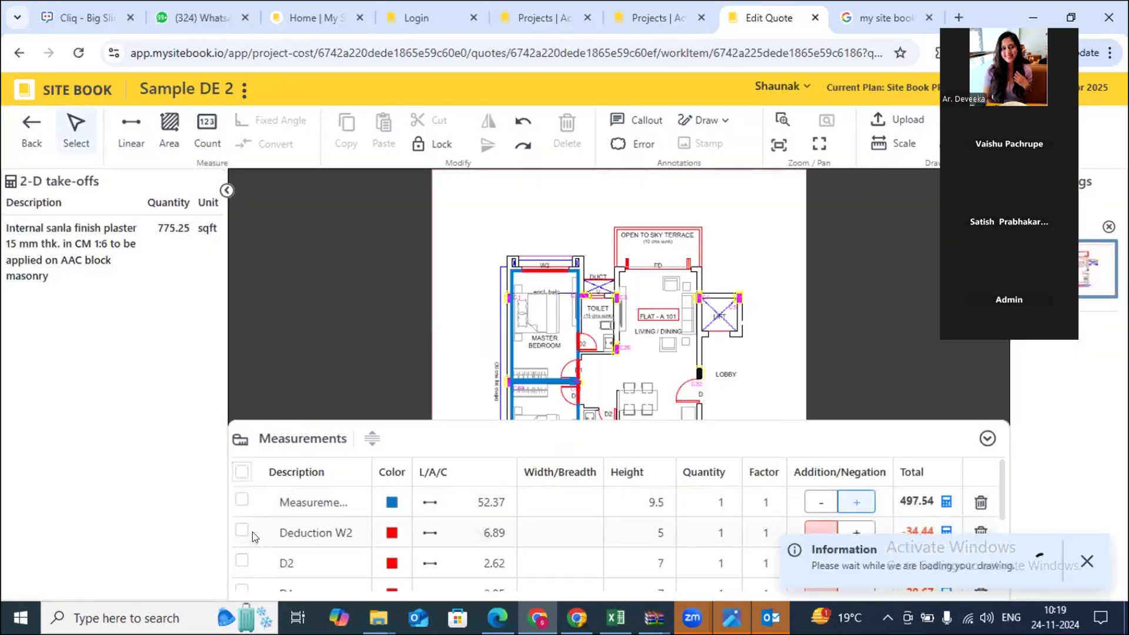
click(241, 473)
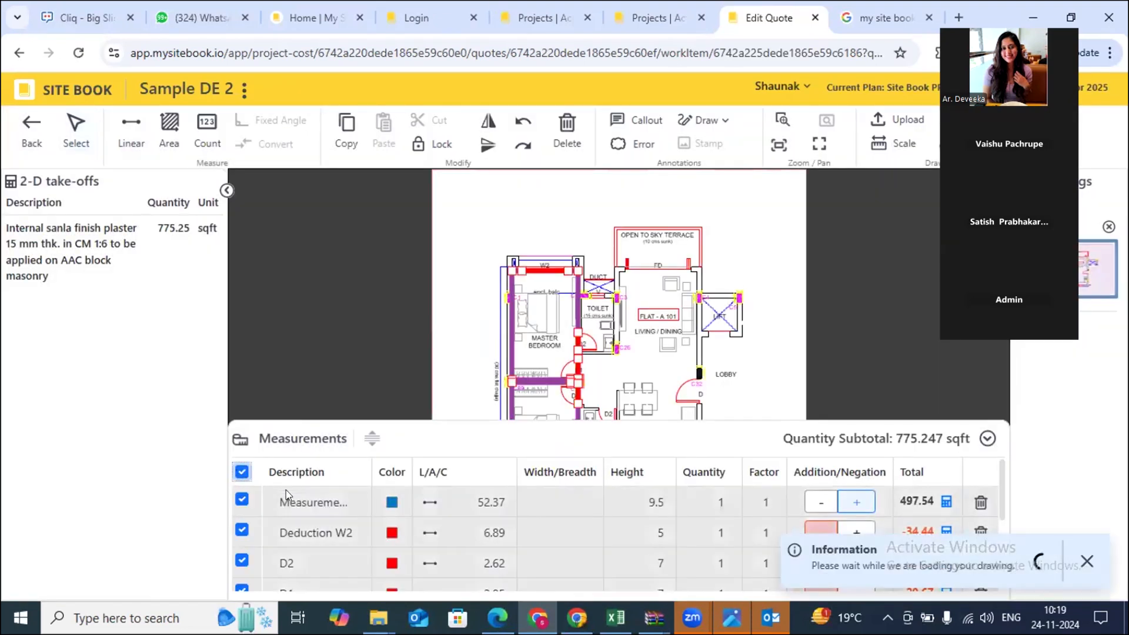
scroll(523, 532, down, 5)
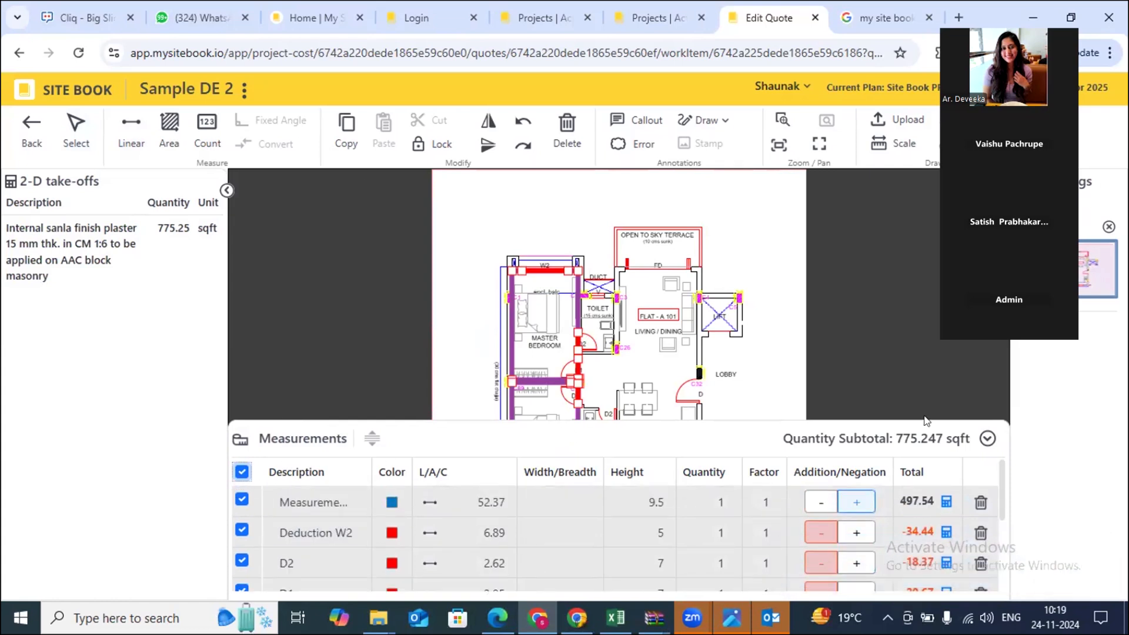
- Switch the browser to full screen and collapse the 2-D take-offs list to enlarge the drawing area
click(1110, 52)
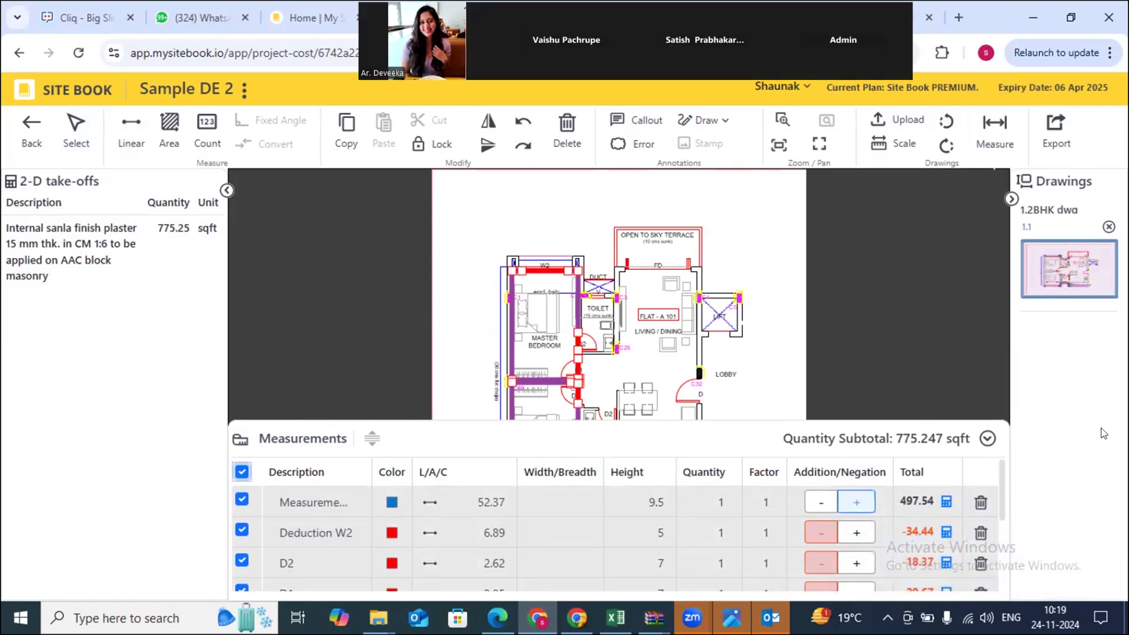
click(1105, 460)
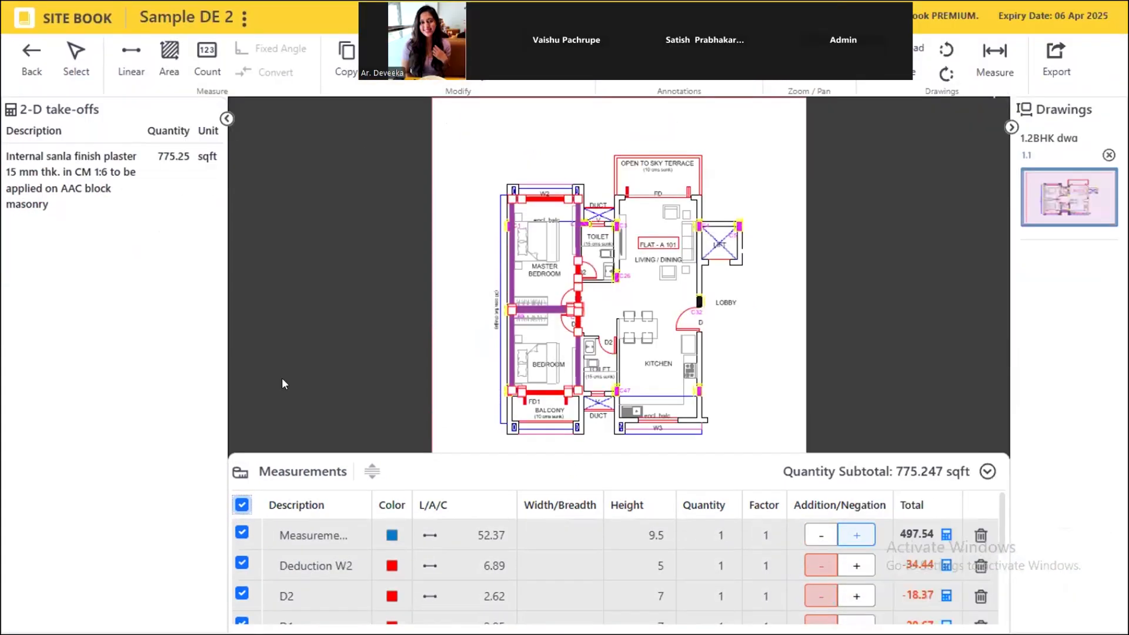
click(226, 119)
- Copy all measurements of the internal plaster take-off and return to the quote
click(47, 551)
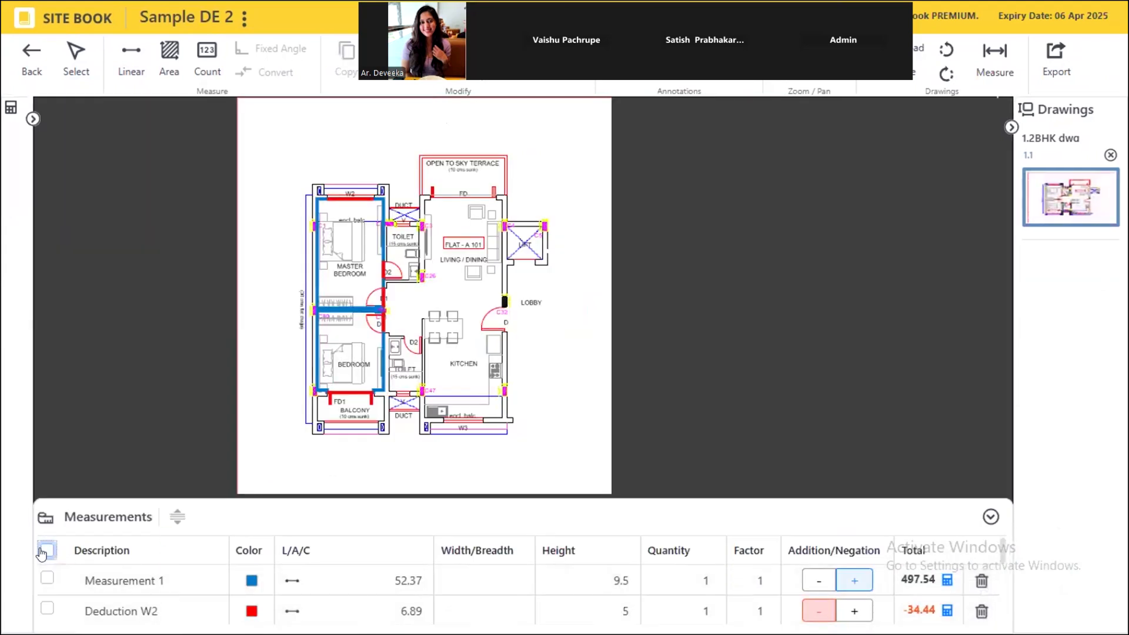
click(43, 551)
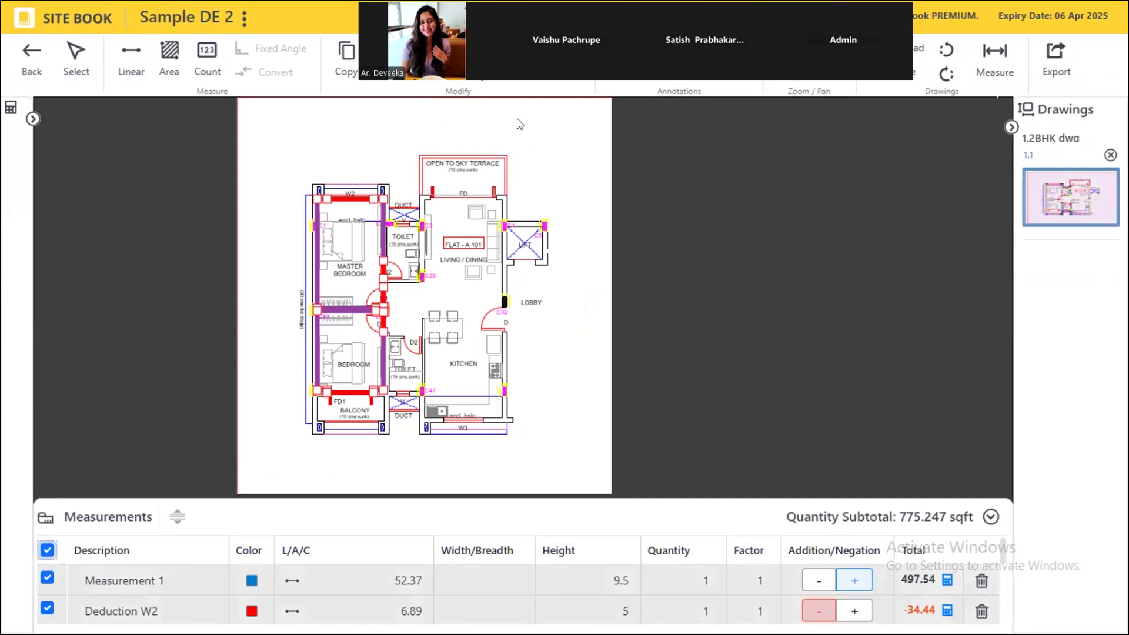
click(347, 61)
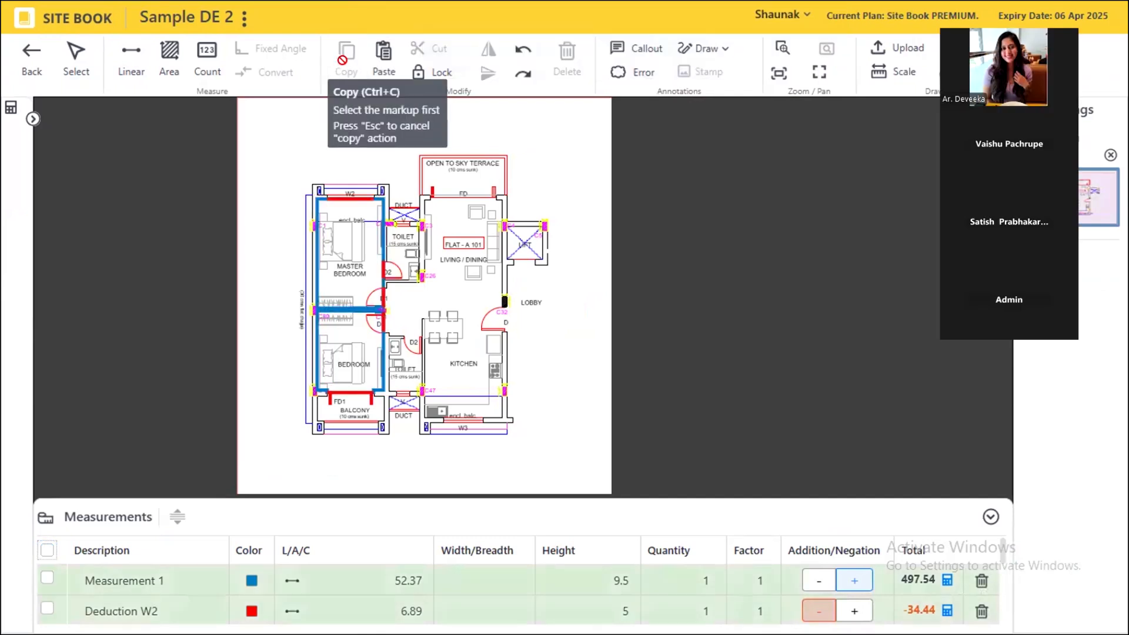
click(32, 65)
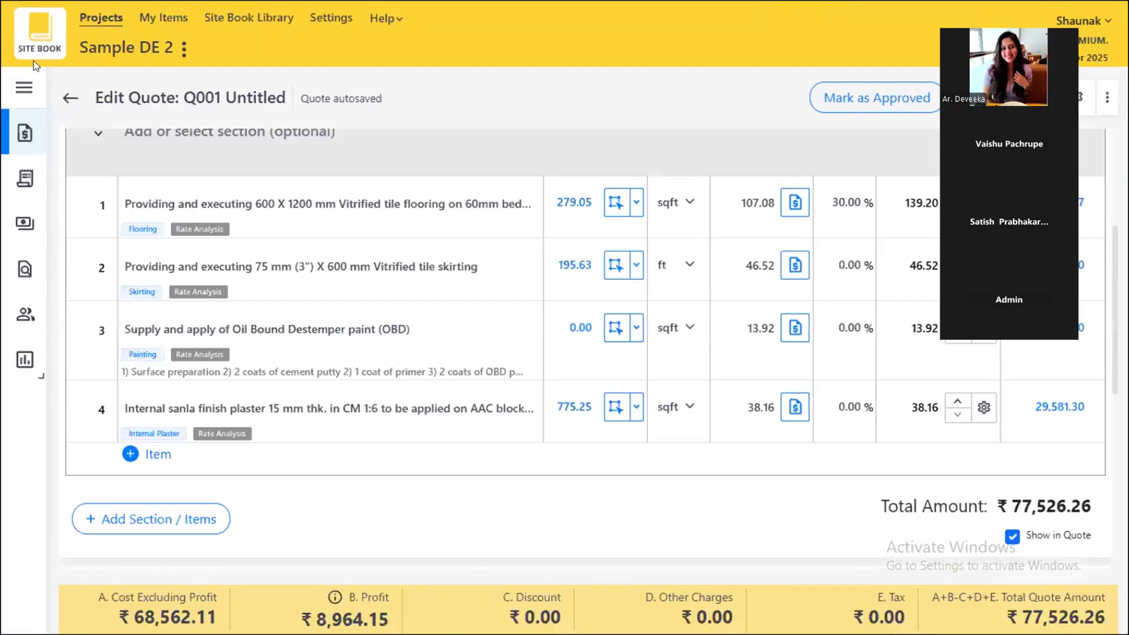
- Open the Oil Bound Destemper paint item's take-off, paste the copied plaster measurements into it, and check the pasted rows
click(615, 329)
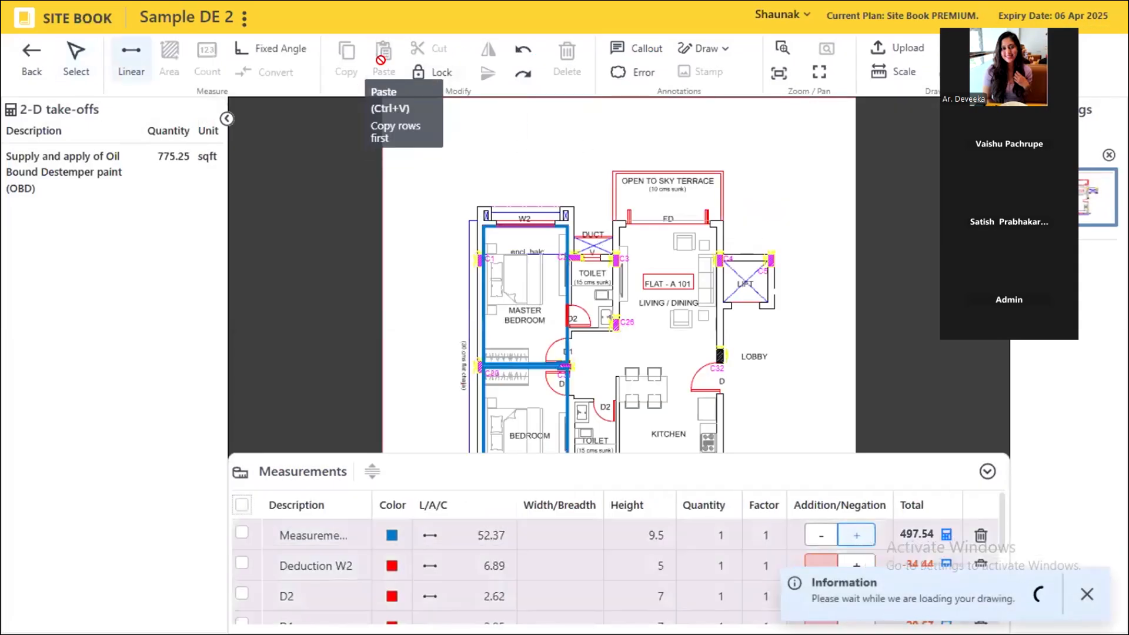
click(462, 525)
scroll(461, 559, down, 2)
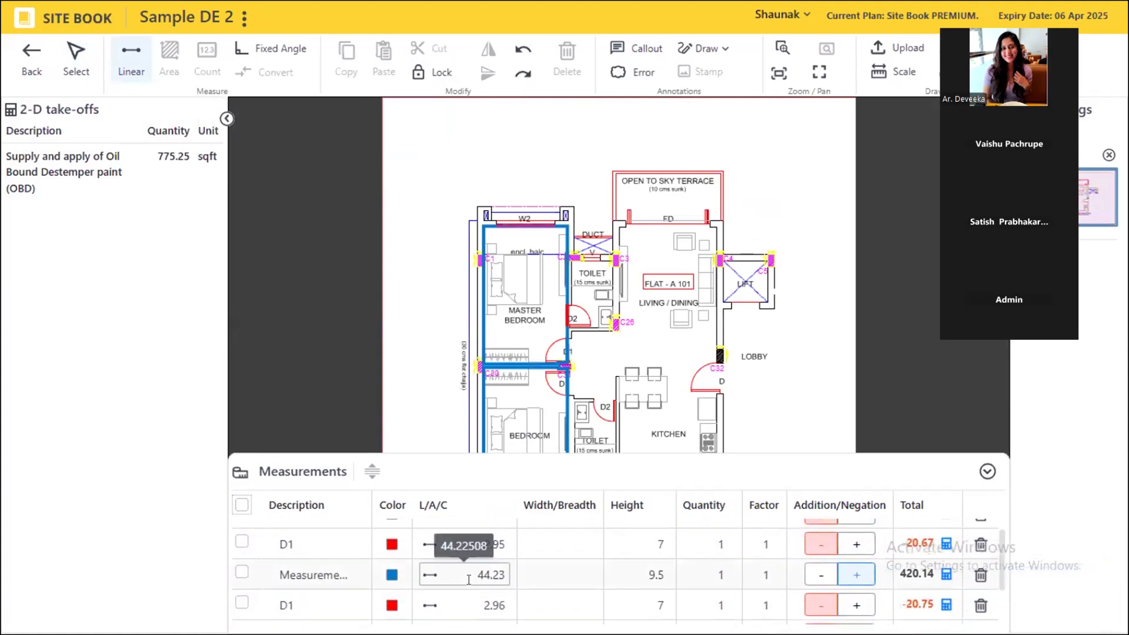
click(461, 603)
scroll(478, 587, down, 2)
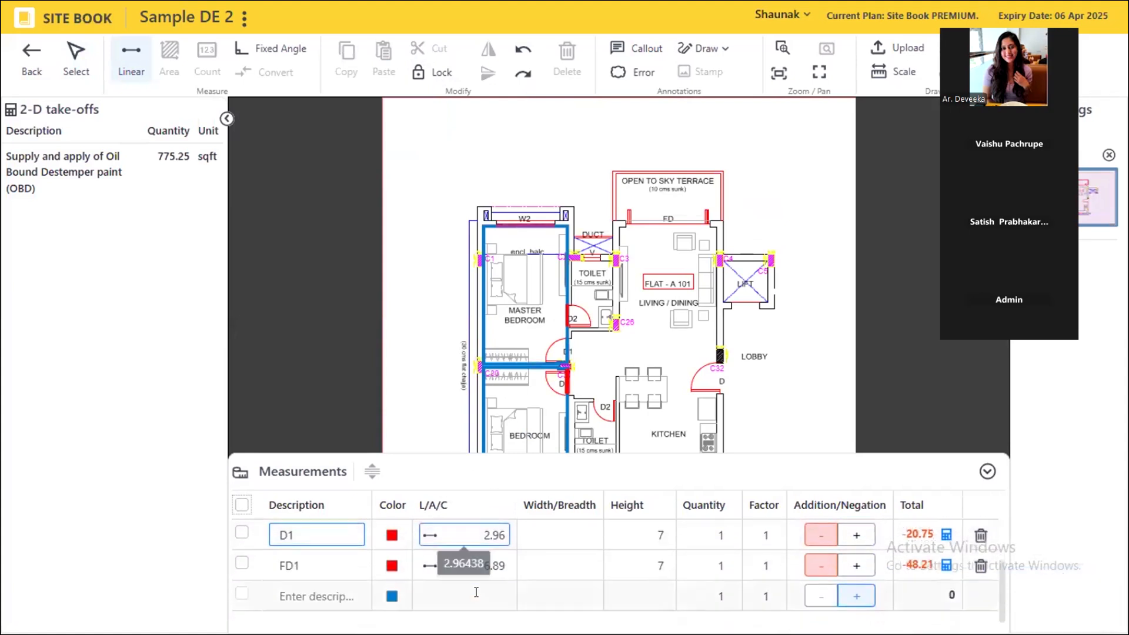
click(477, 565)
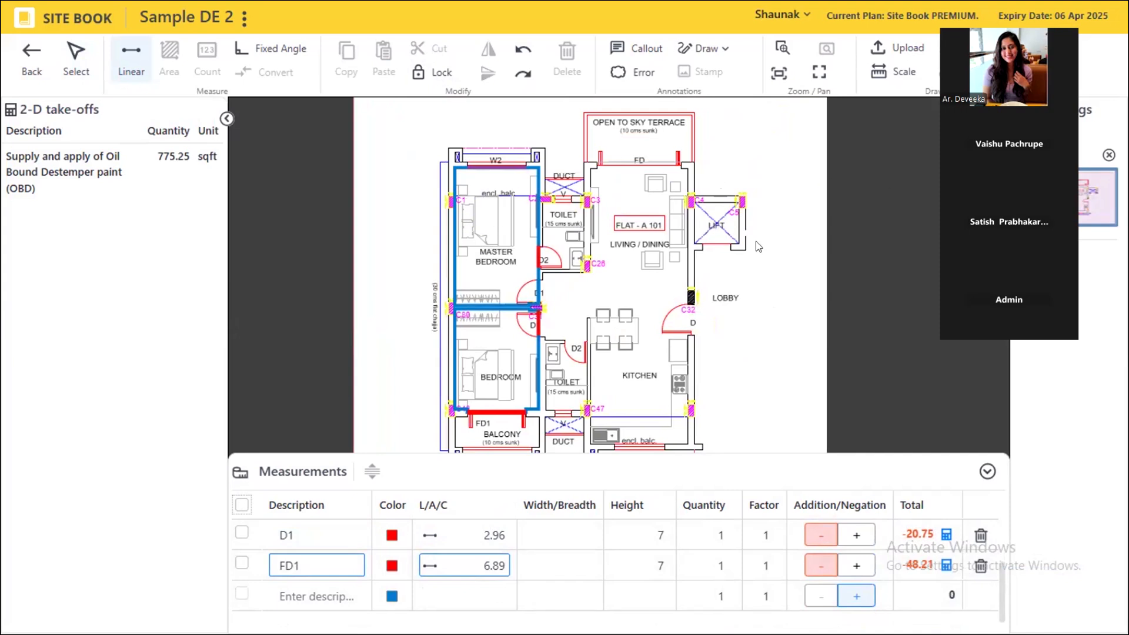
scroll(260, 527, up, 5)
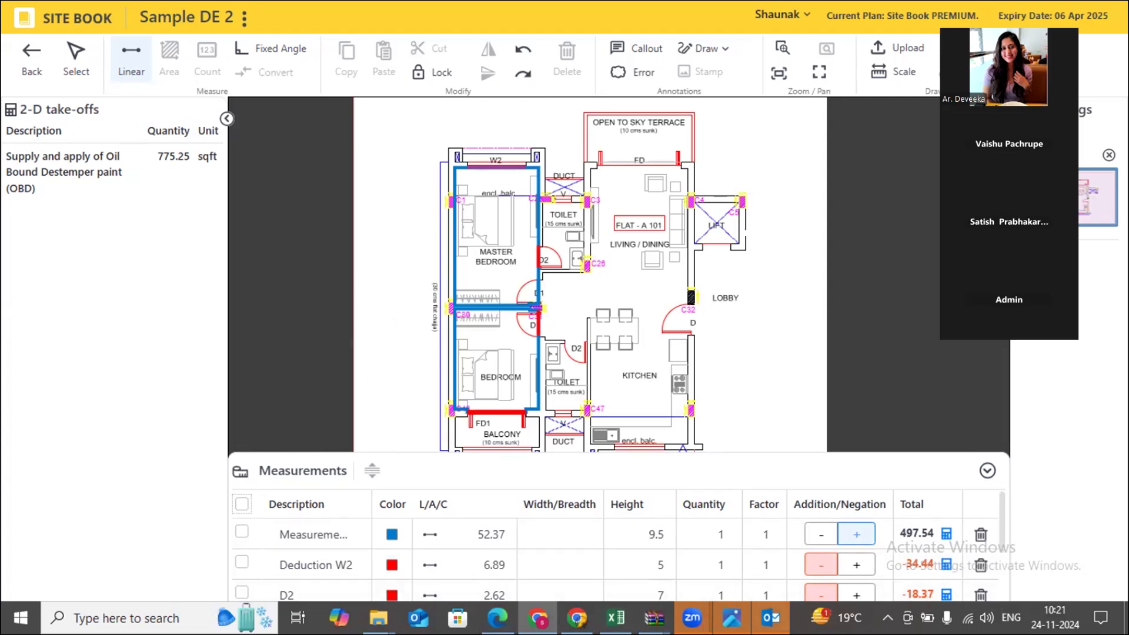
- Cancel the Outlook 2013 welcome wizard and dismiss its closing messages to get back to the paint take-off
click(803, 479)
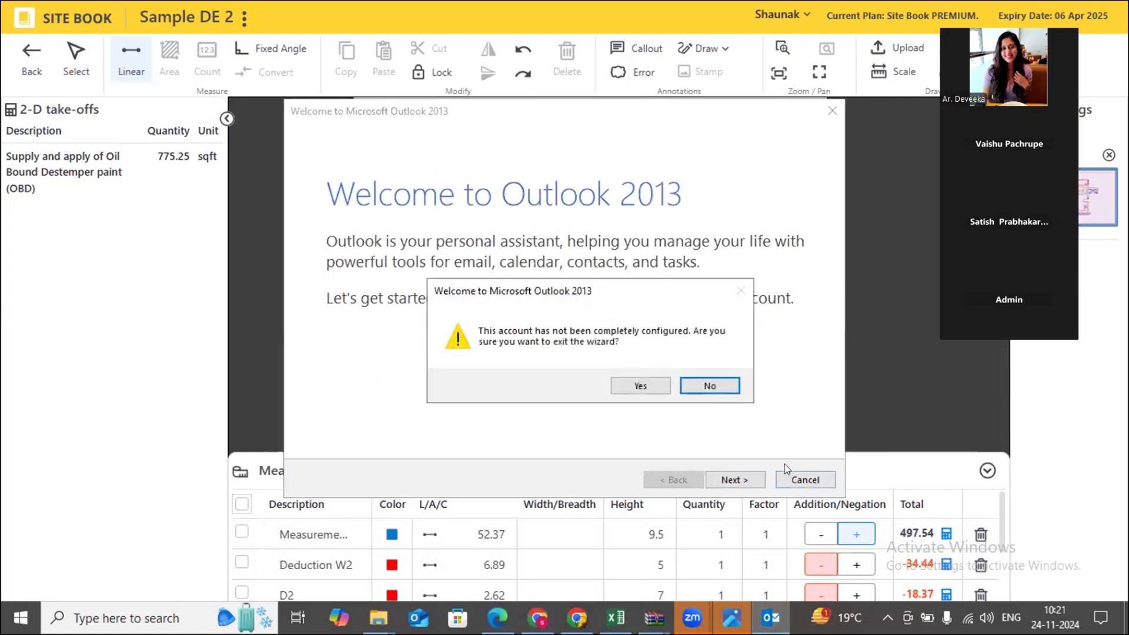
click(641, 386)
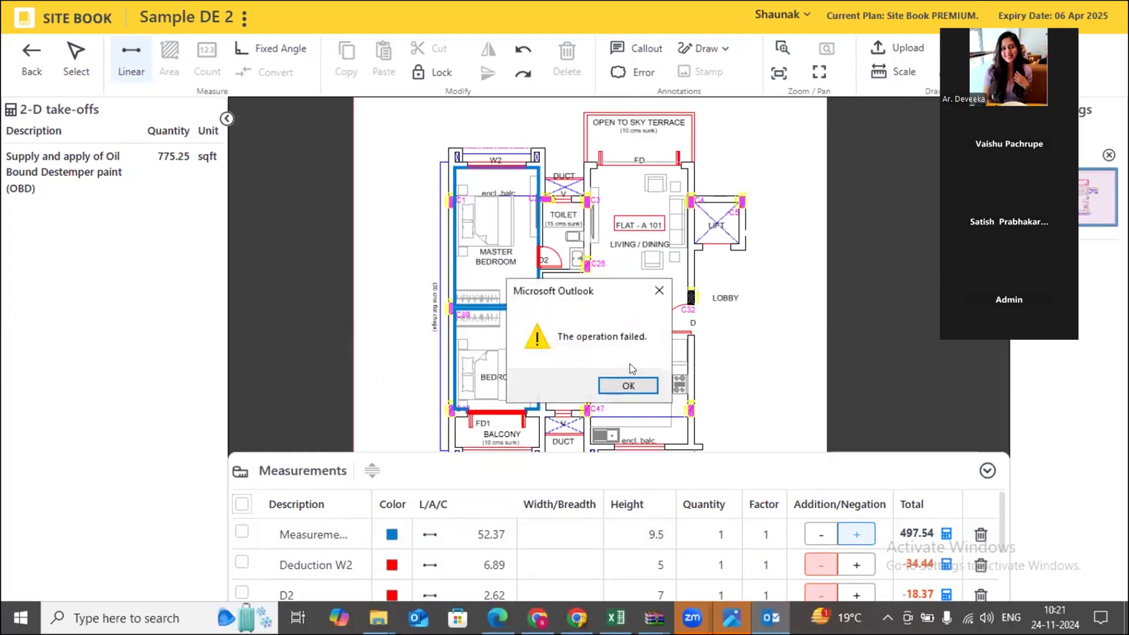
click(628, 387)
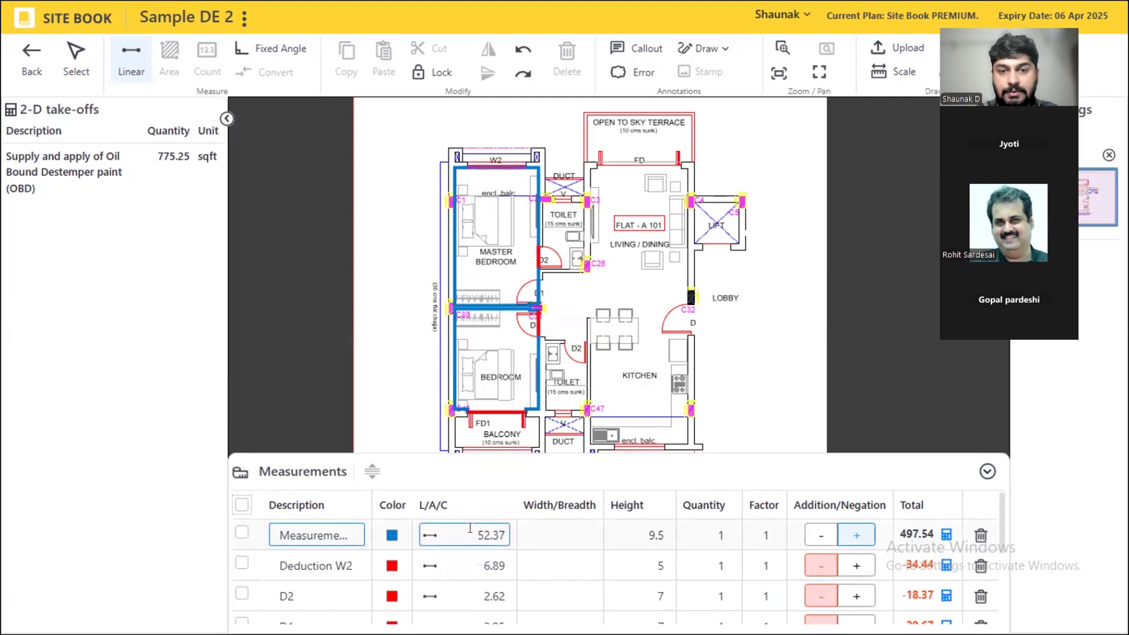
- Select the first wall measurement with its W2 and D2 deductions to read their subtotal, and clear the selection
click(241, 533)
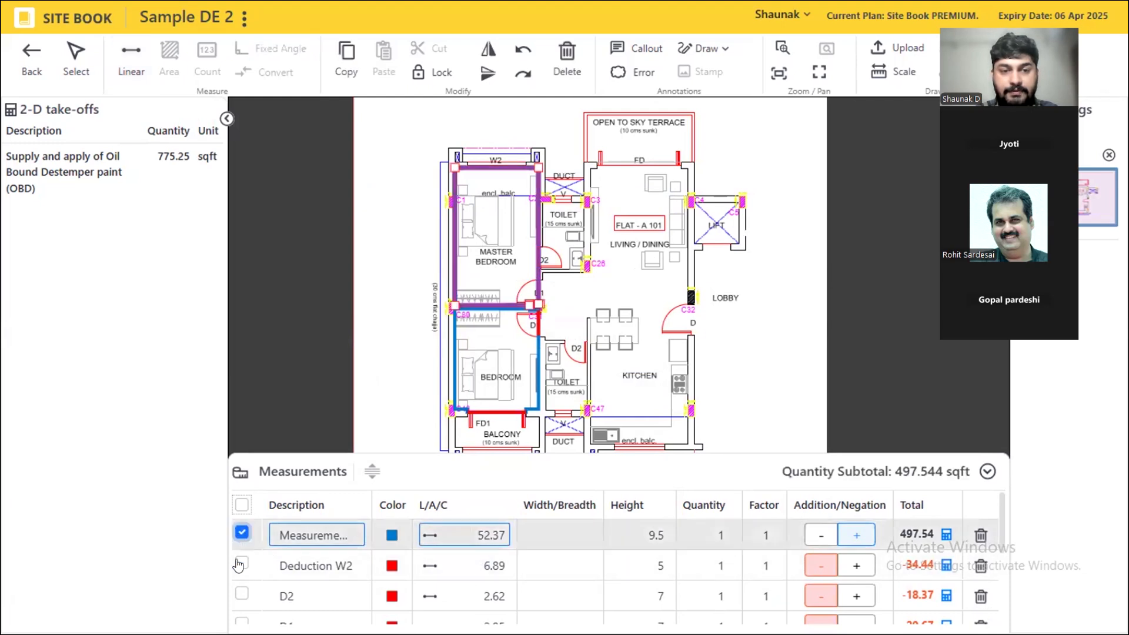
click(242, 564)
click(242, 594)
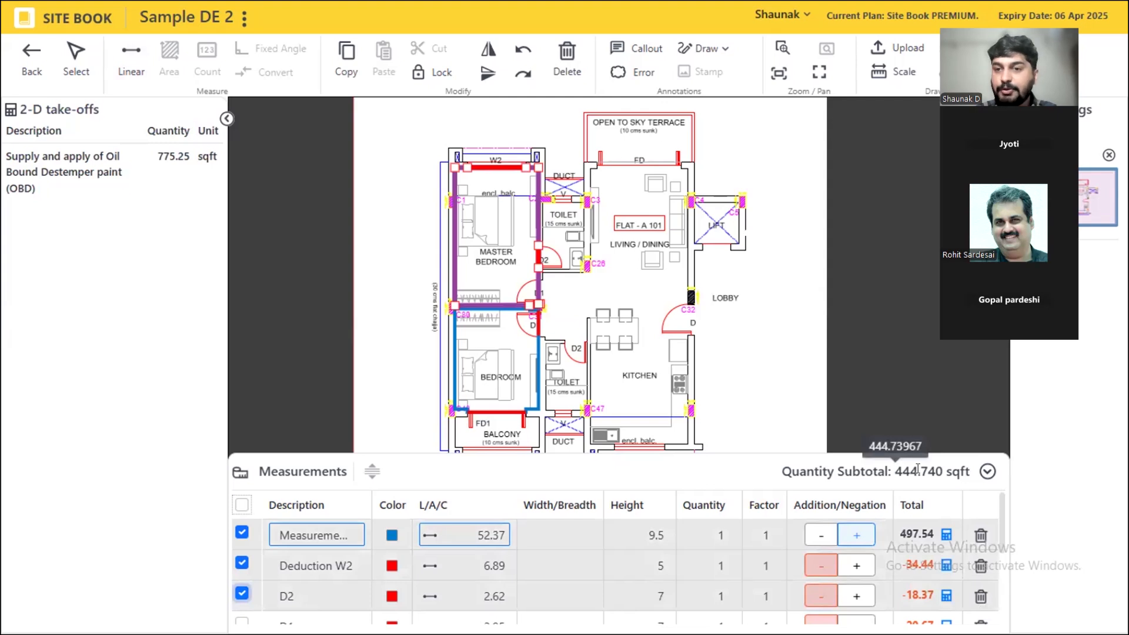
drag(888, 472, 960, 472)
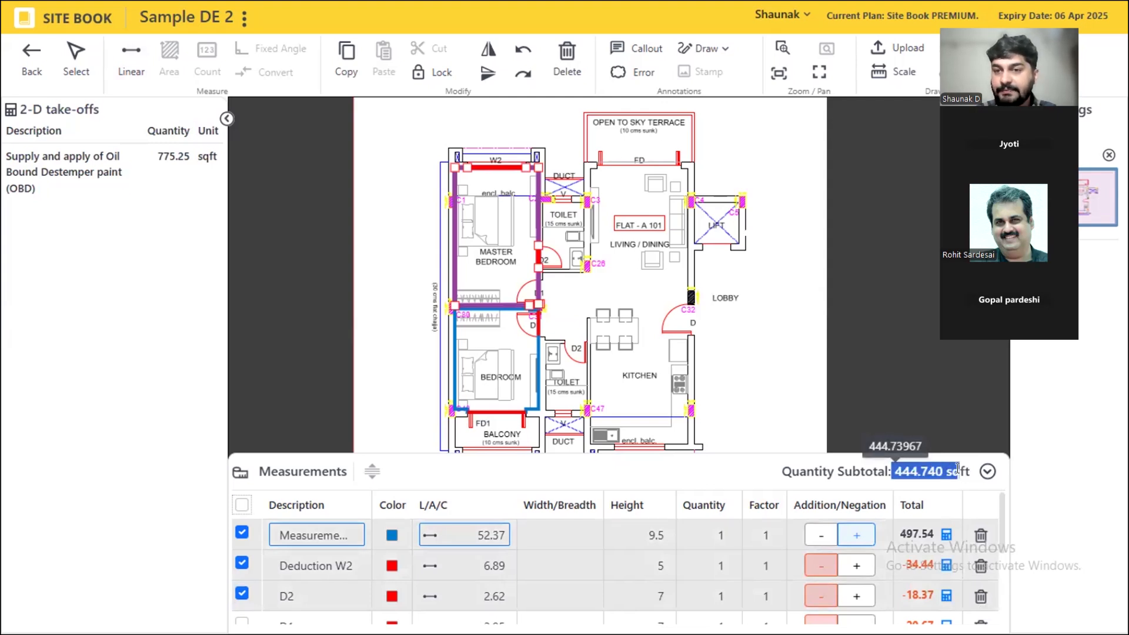
click(241, 535)
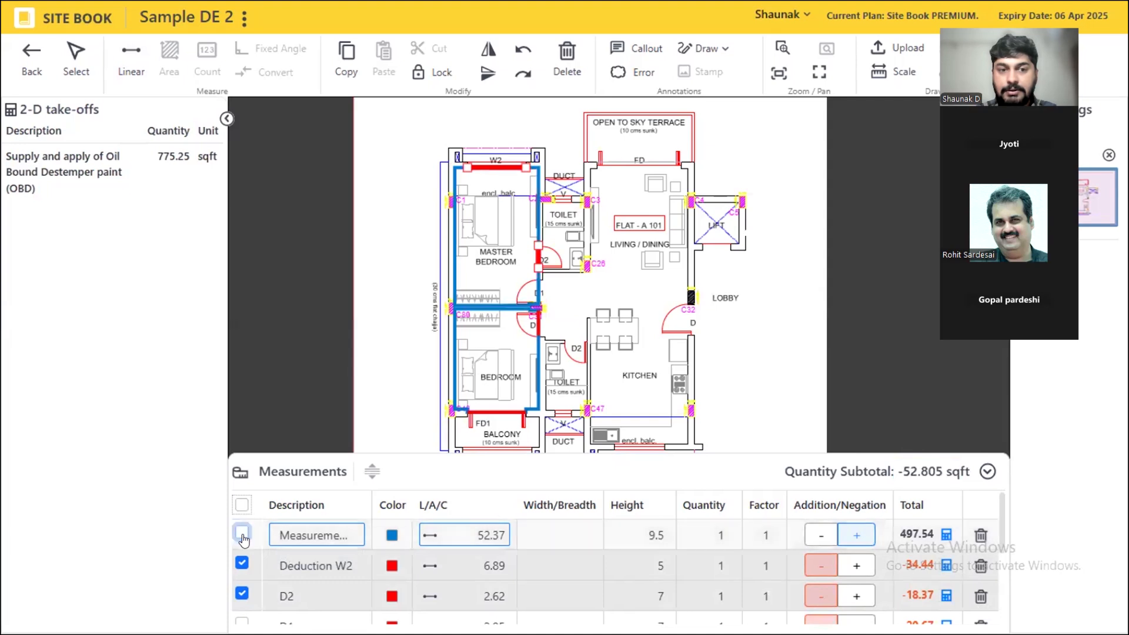
click(242, 563)
click(241, 594)
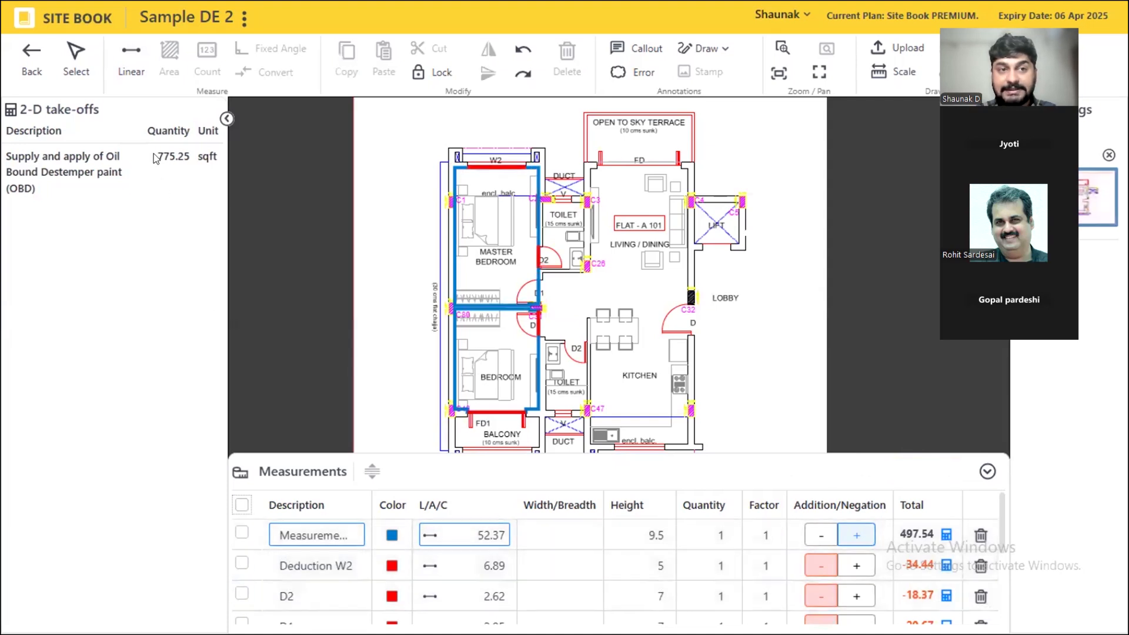
- Compare the paint item's total quantity with the subtotal of the master bedroom wall, W2 and D2 rows, and clear the row selection
drag(156, 155, 214, 156)
click(242, 532)
click(240, 563)
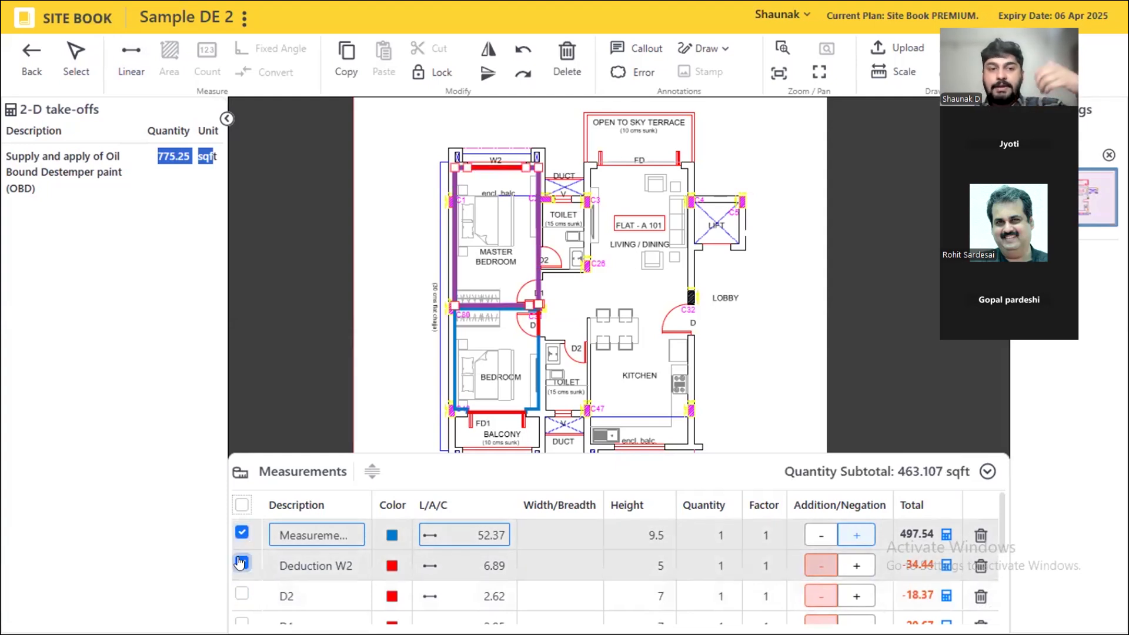
click(240, 595)
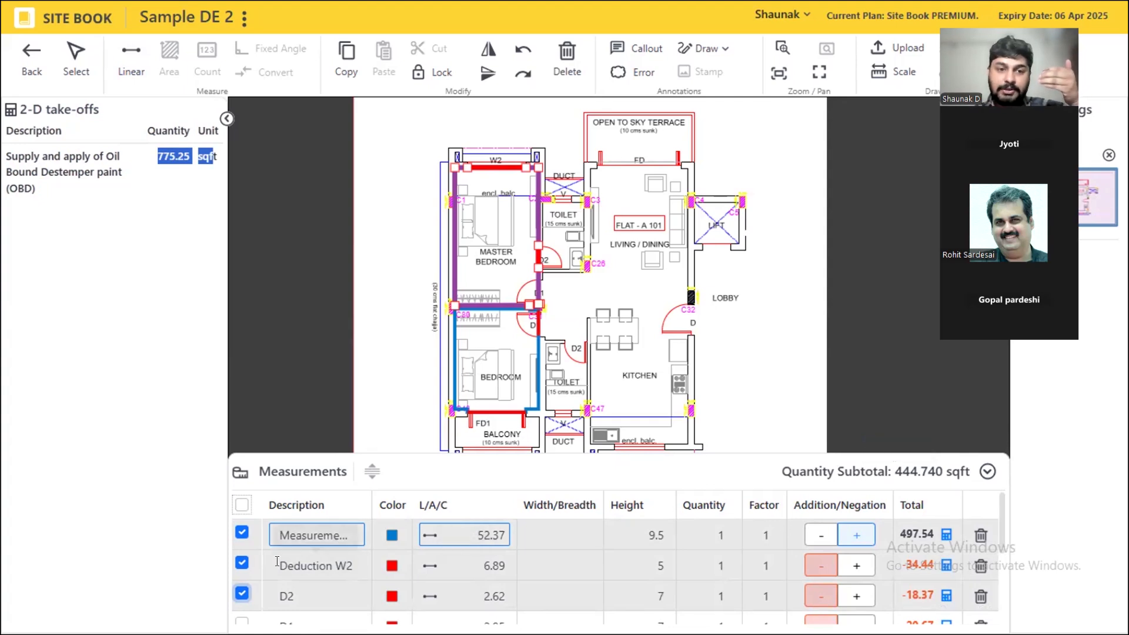
click(242, 532)
click(241, 533)
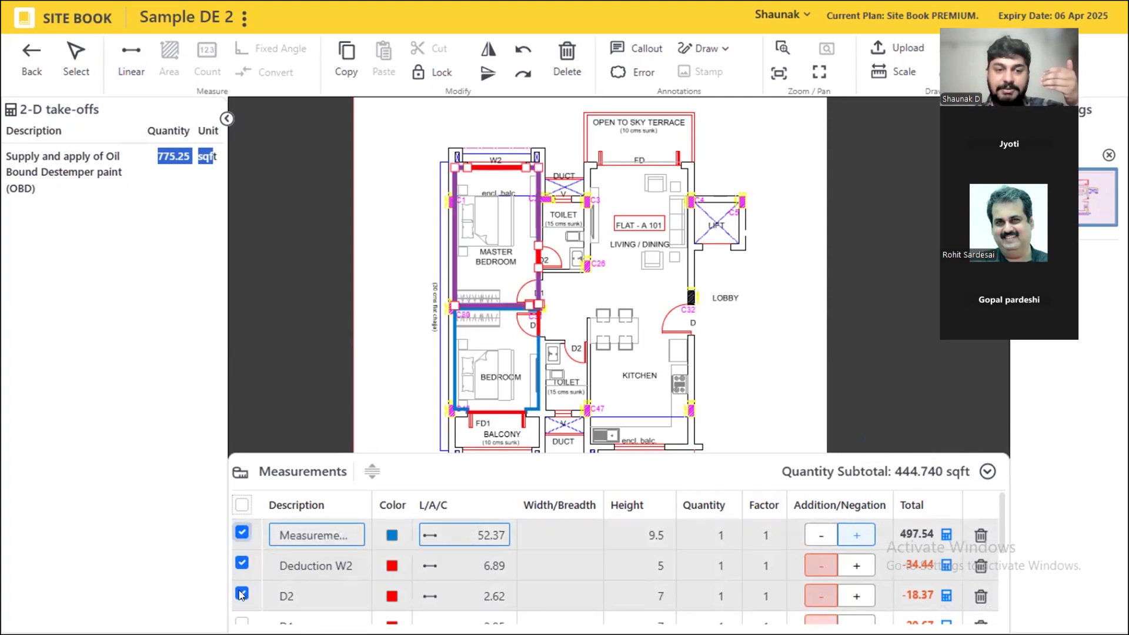
drag(894, 471, 961, 469)
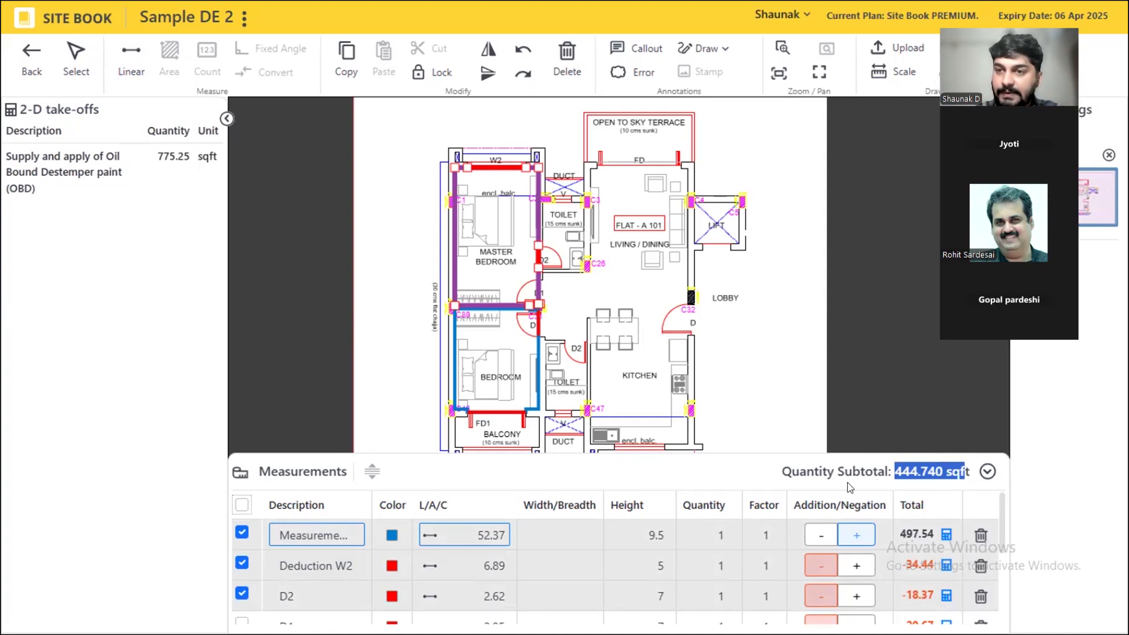
click(242, 533)
click(242, 563)
click(240, 594)
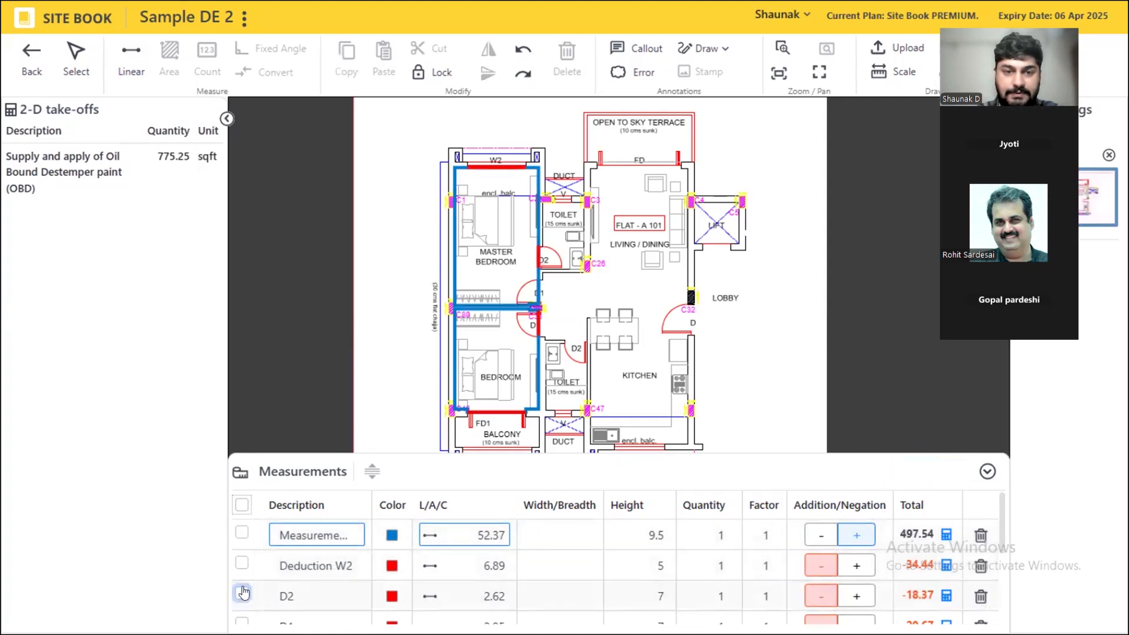
click(305, 535)
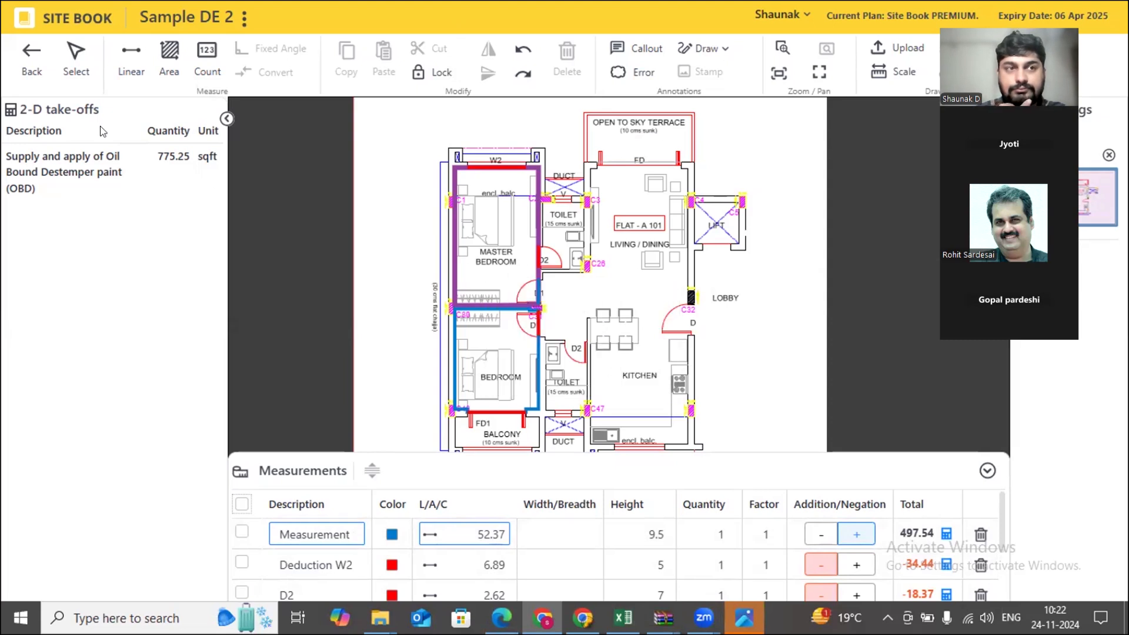
- From the quote, open the vitrified tile flooring item's take-off and export its drawing with the tracings
click(30, 63)
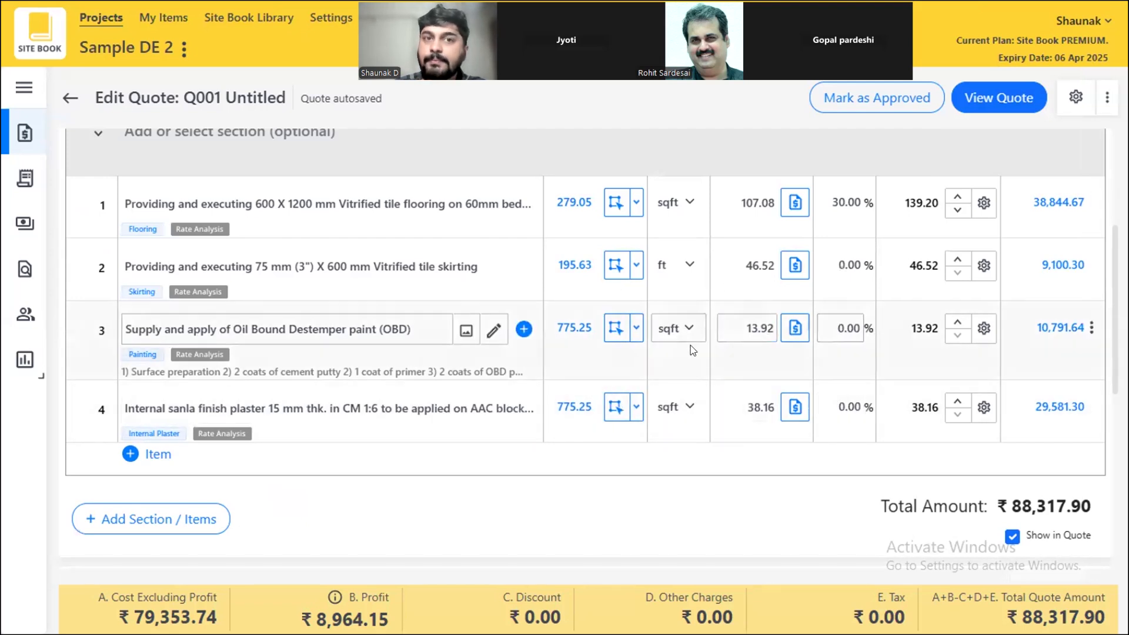
click(615, 337)
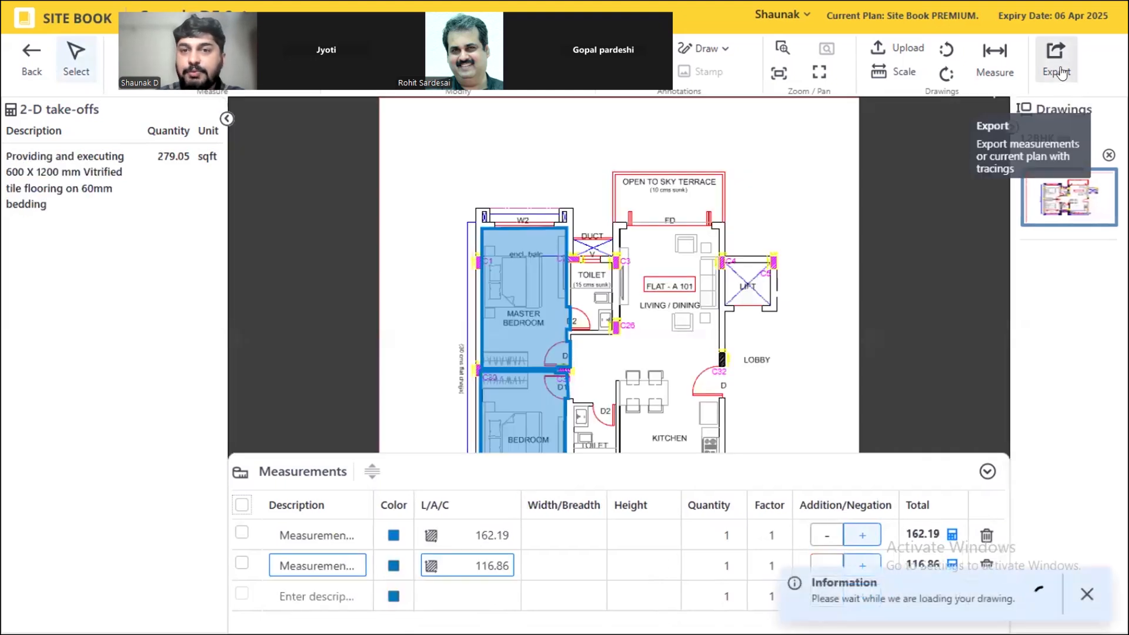
click(1056, 59)
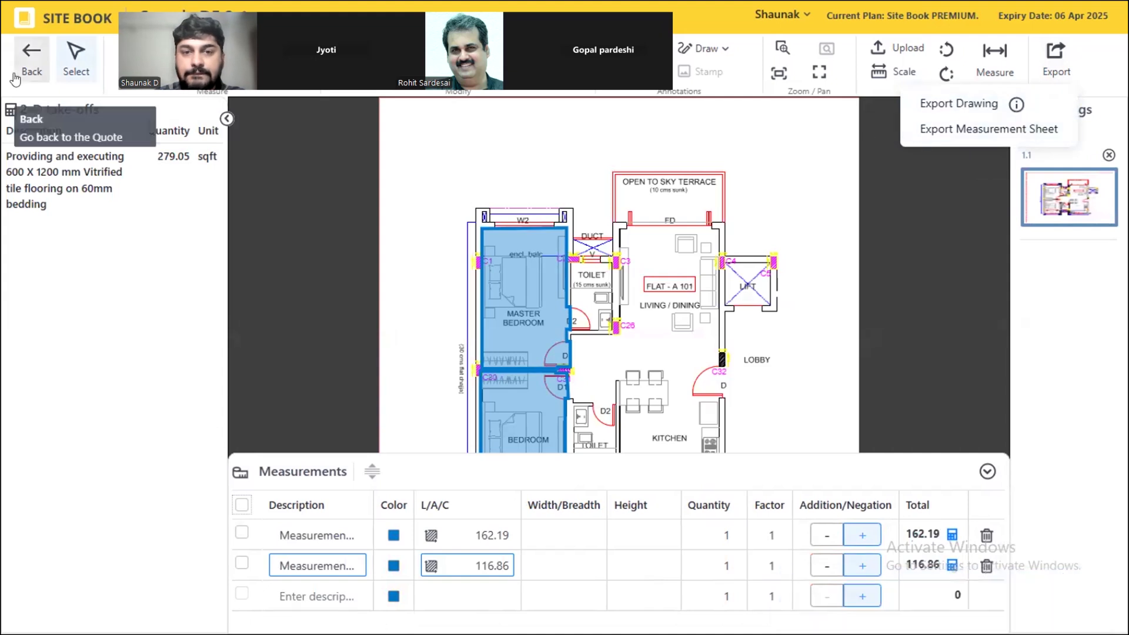
click(945, 108)
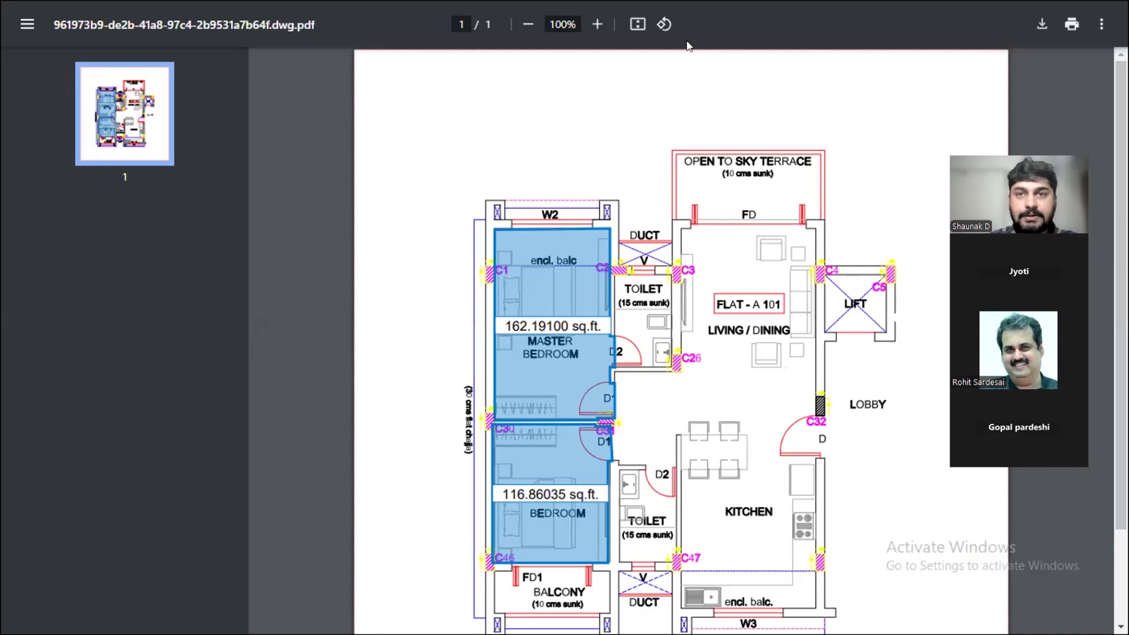
- Exit full screen, leave the exported drawing PDF for the Site Book take-off, and return to the quote
right_click(788, 21)
click(829, 39)
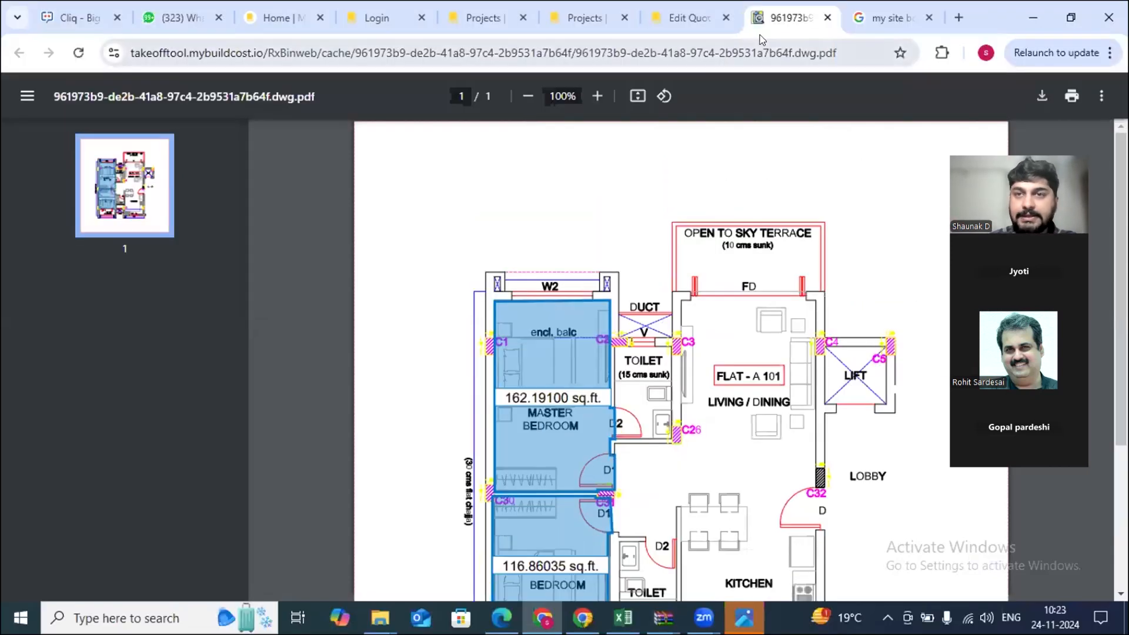
click(682, 17)
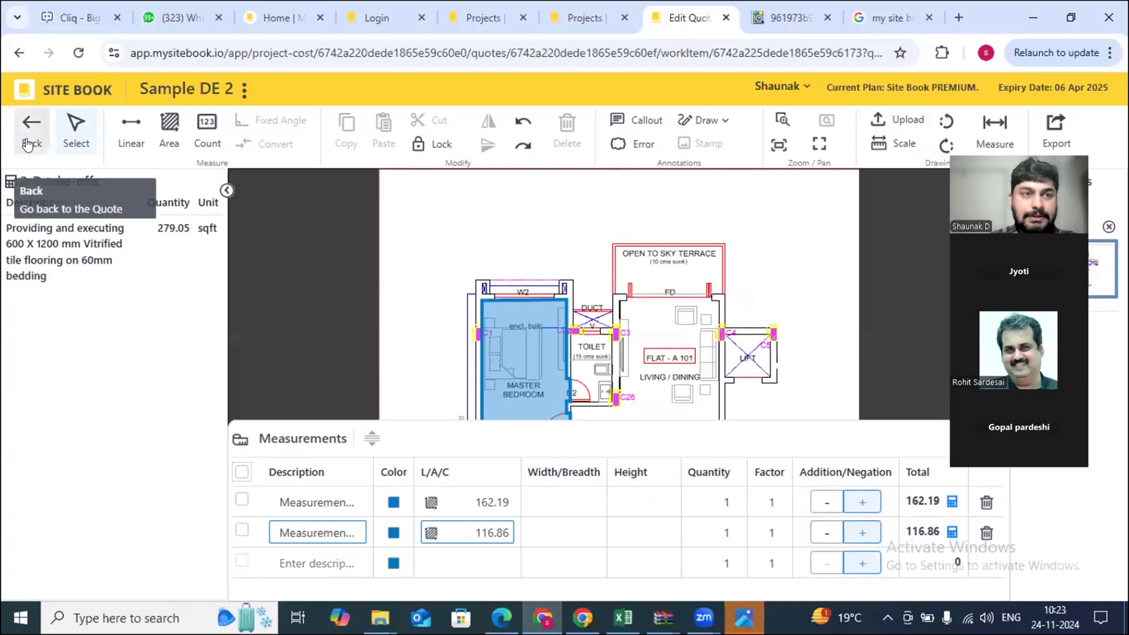
click(32, 124)
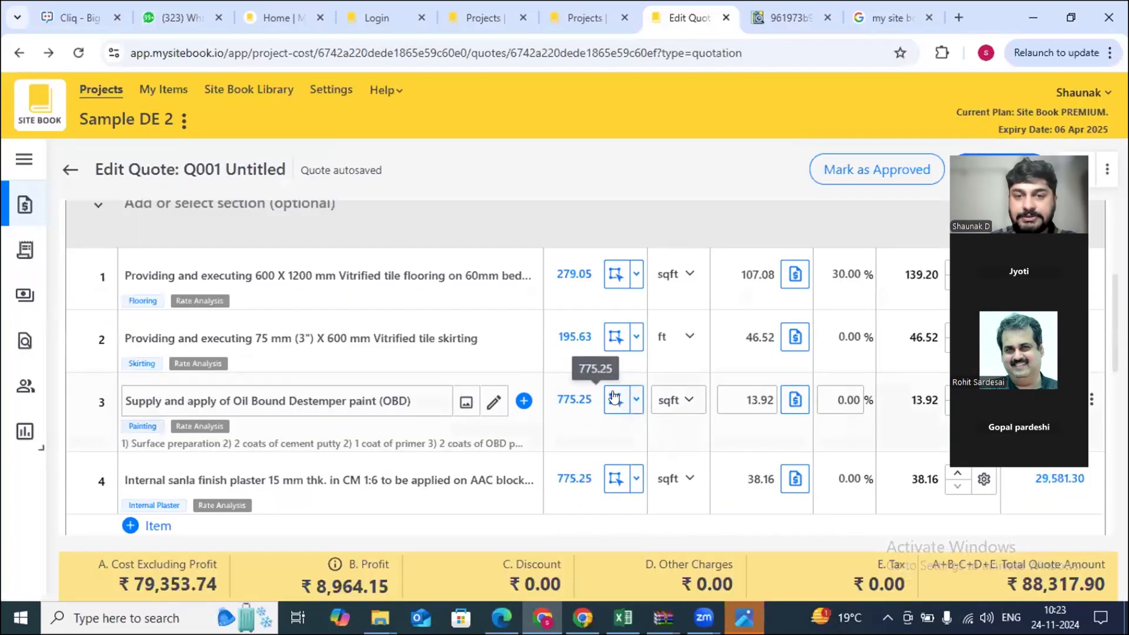
- Export the take-off drawing of the Oil Bound Destemper paint (OBD) item, view the exported PDF and return to the take-off
click(635, 394)
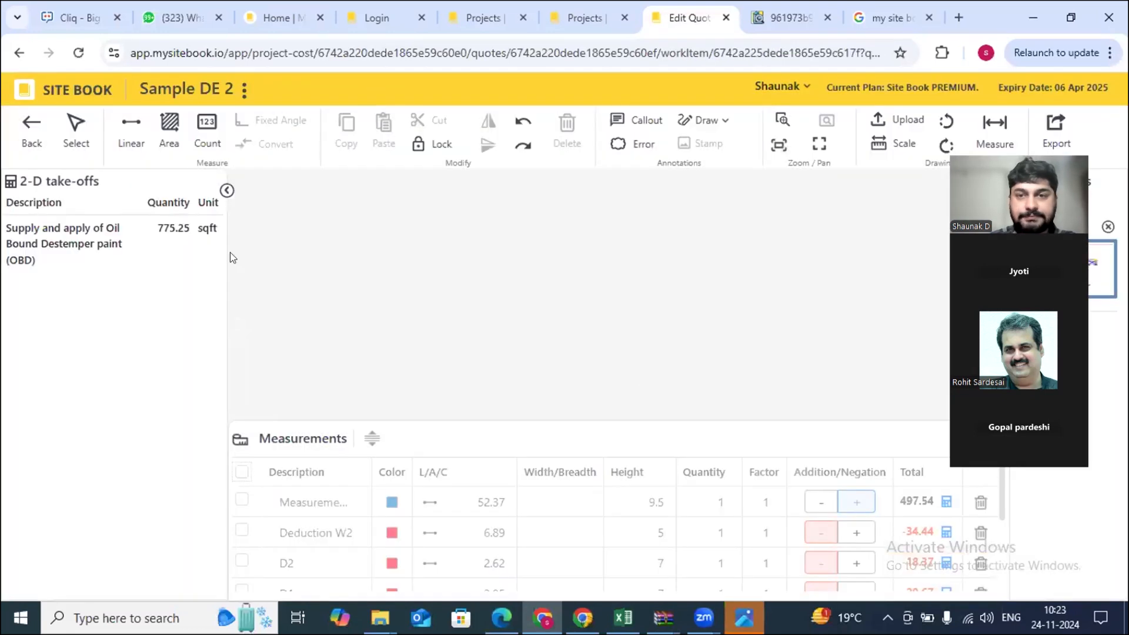
click(1066, 125)
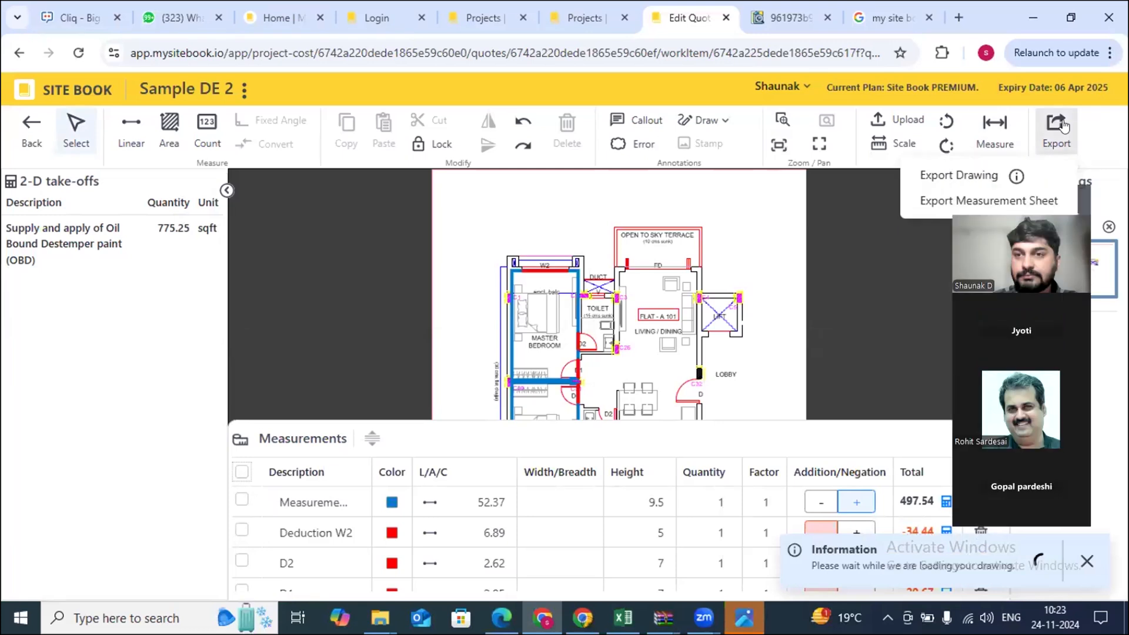
click(959, 175)
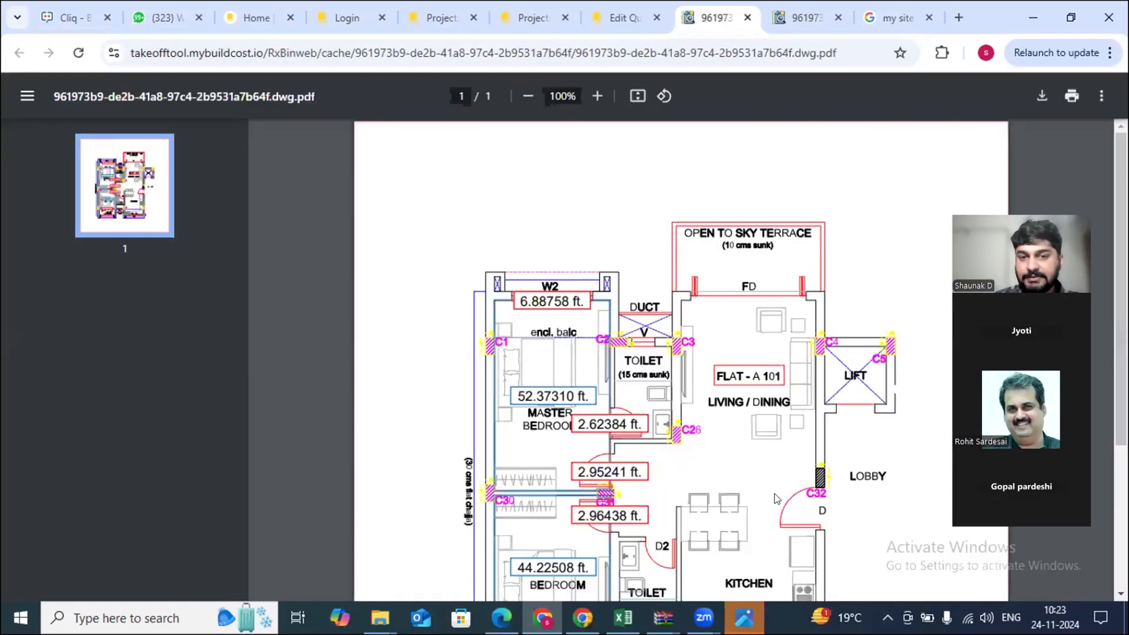
right_click(754, 386)
click(454, 410)
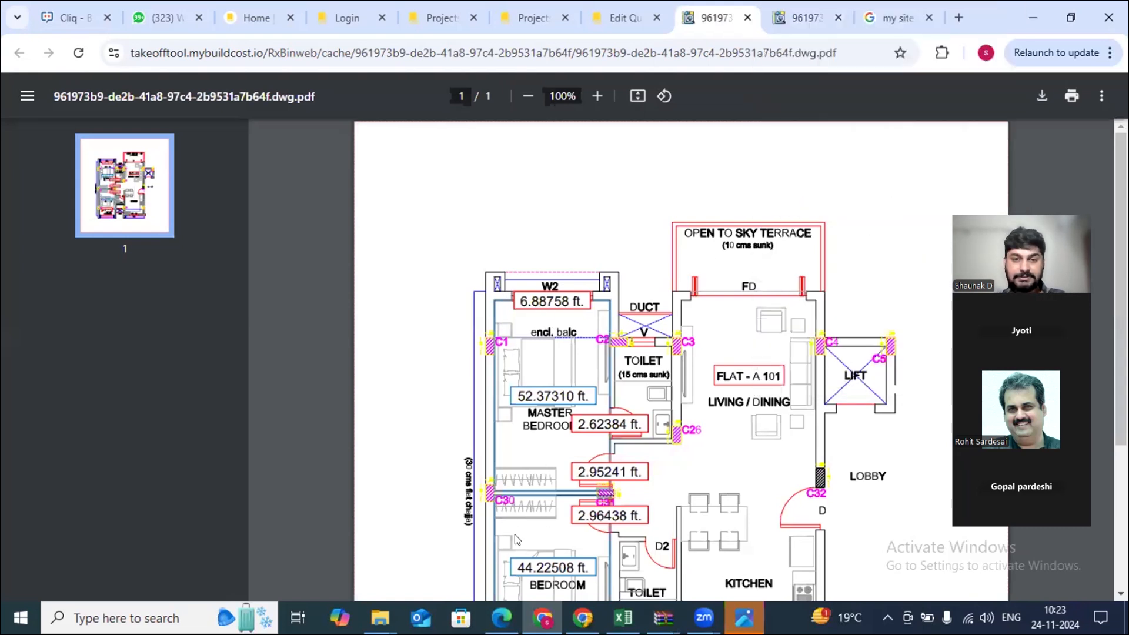
click(623, 17)
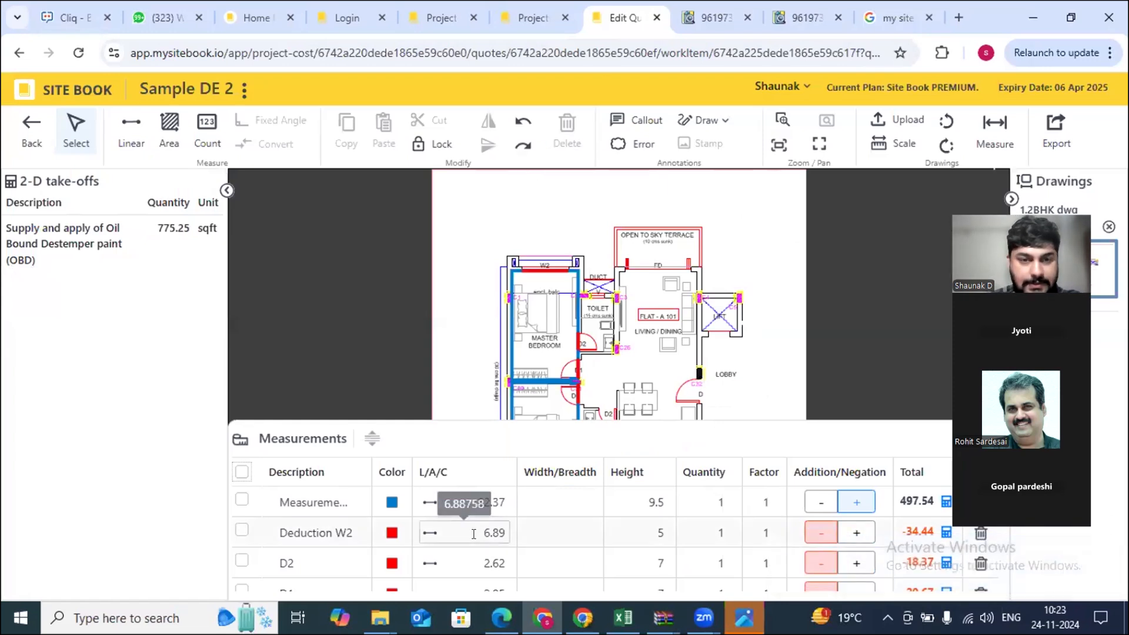
- Reopen the take-off of the Oil Bound Destemper paint (OBD) item from the quote and review its measurement rows
click(32, 142)
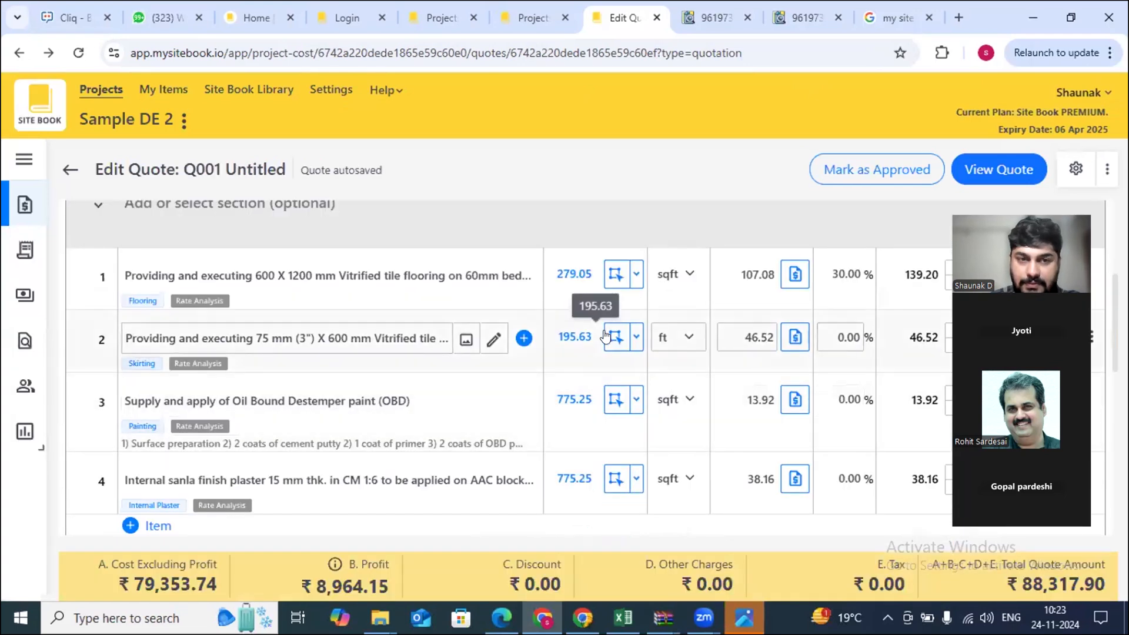
click(609, 401)
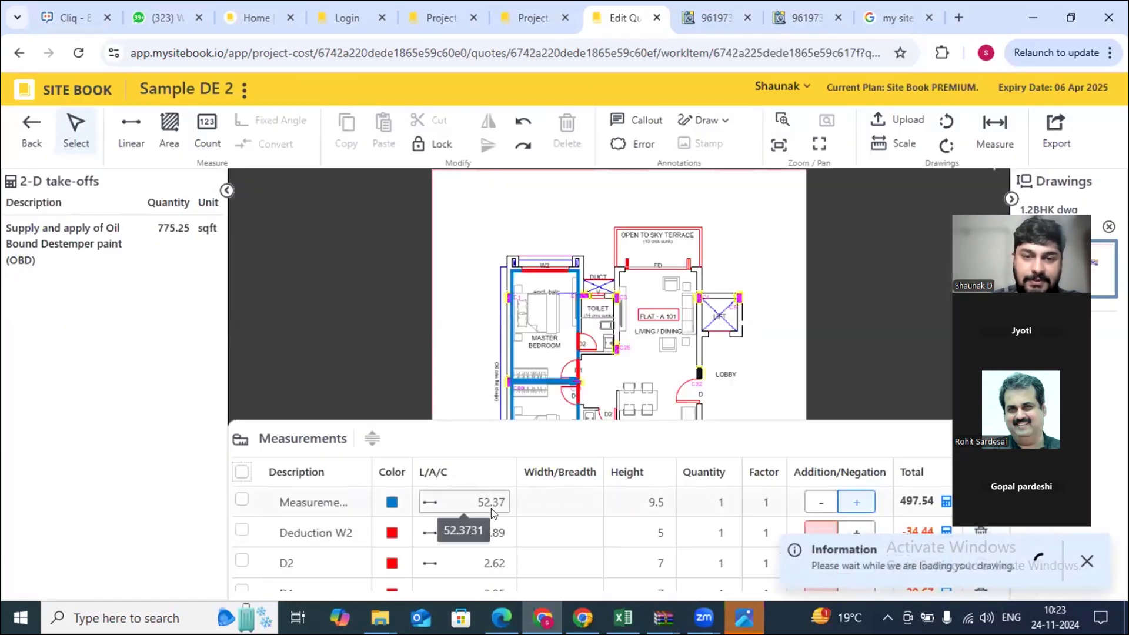
scroll(488, 511, down, 2)
scroll(491, 514, down, 2)
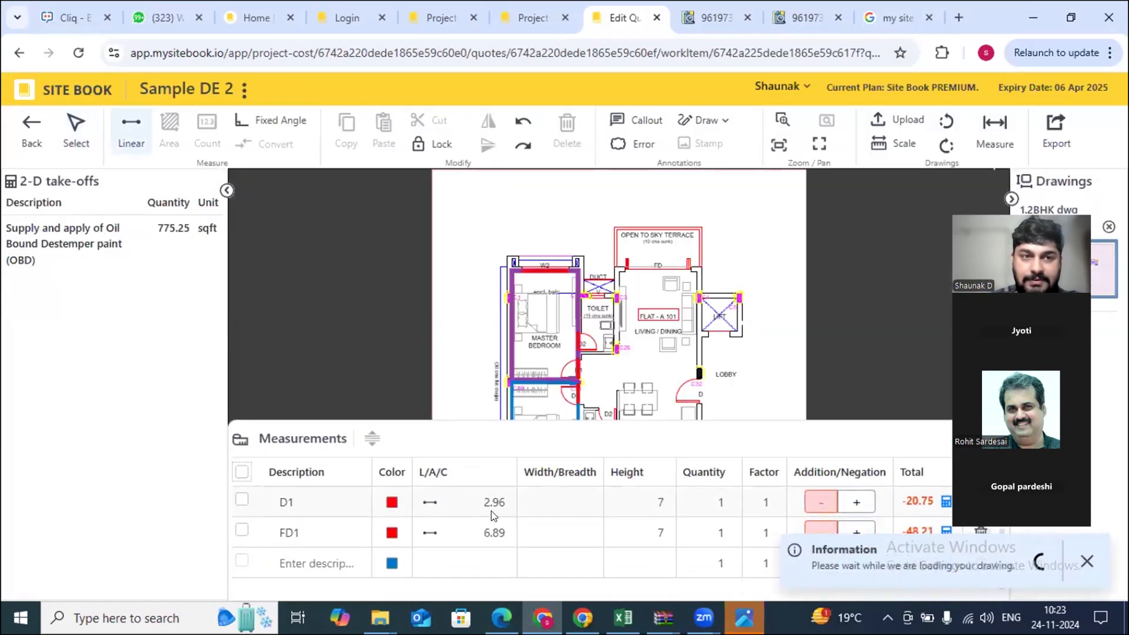
scroll(493, 516, up, 3)
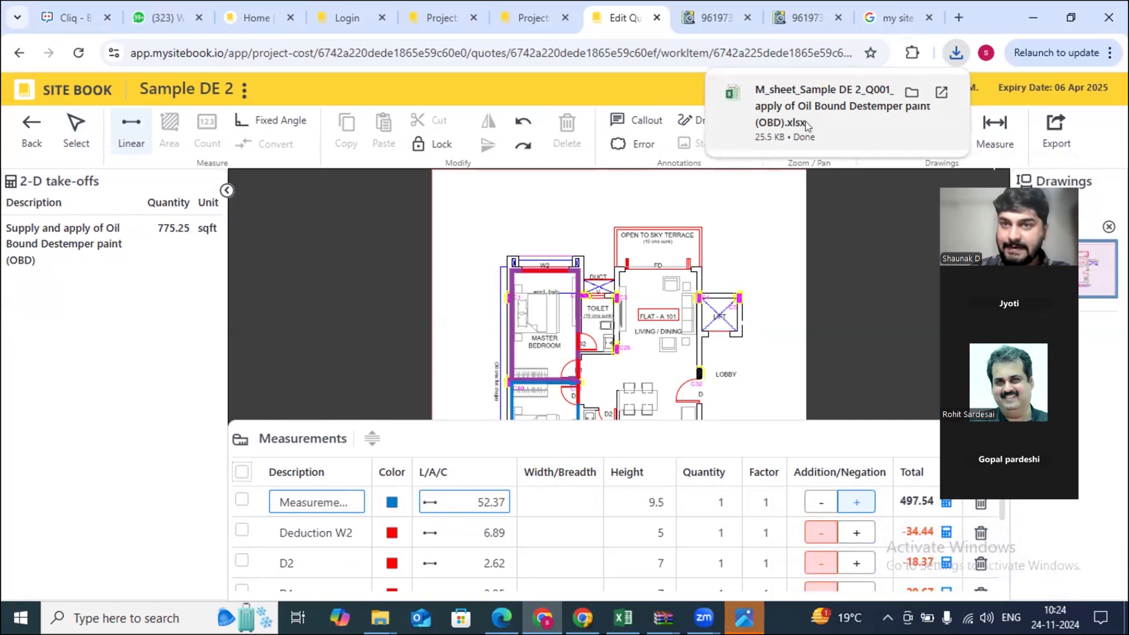
- Open the exported OBD paint measurement sheet, close Excel without saving the Data Analysis workbook and return to the quote
click(802, 106)
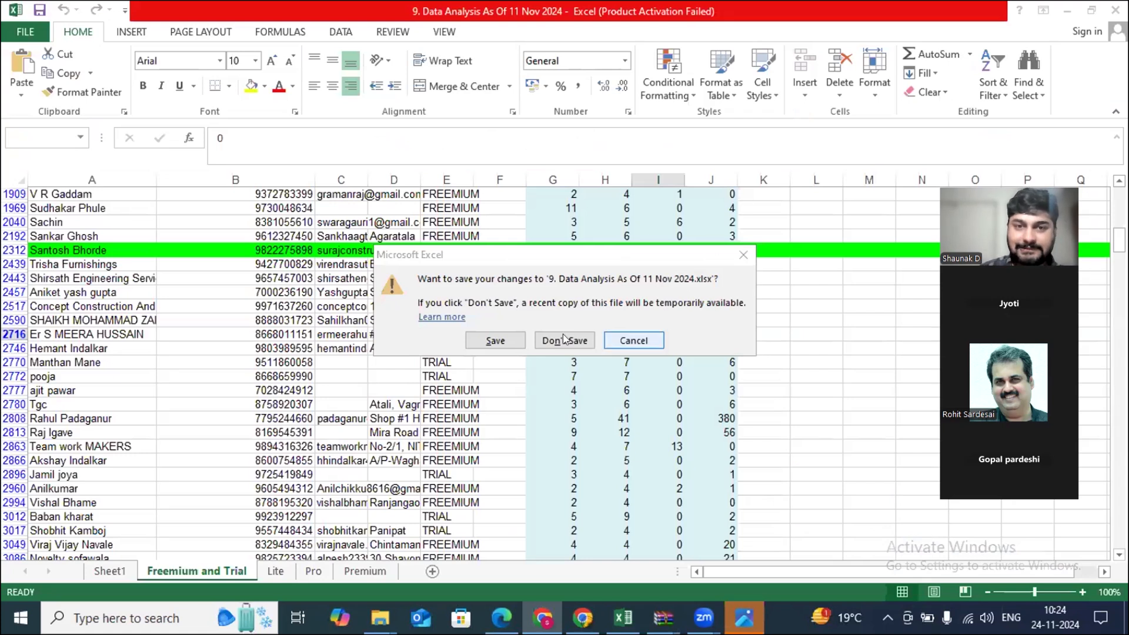
click(544, 342)
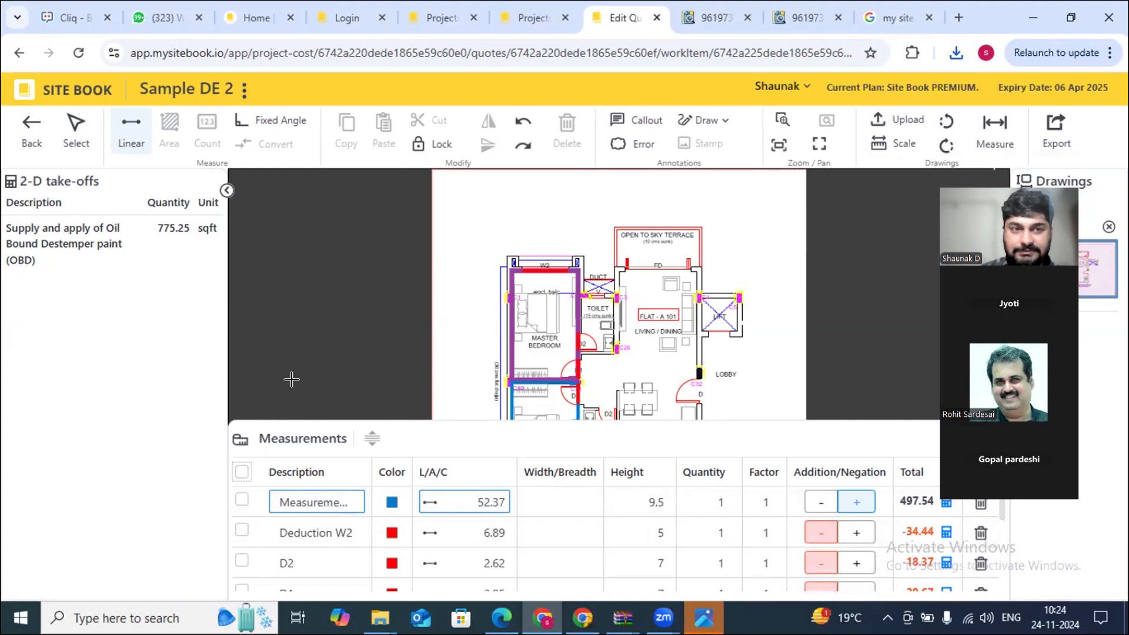
click(33, 127)
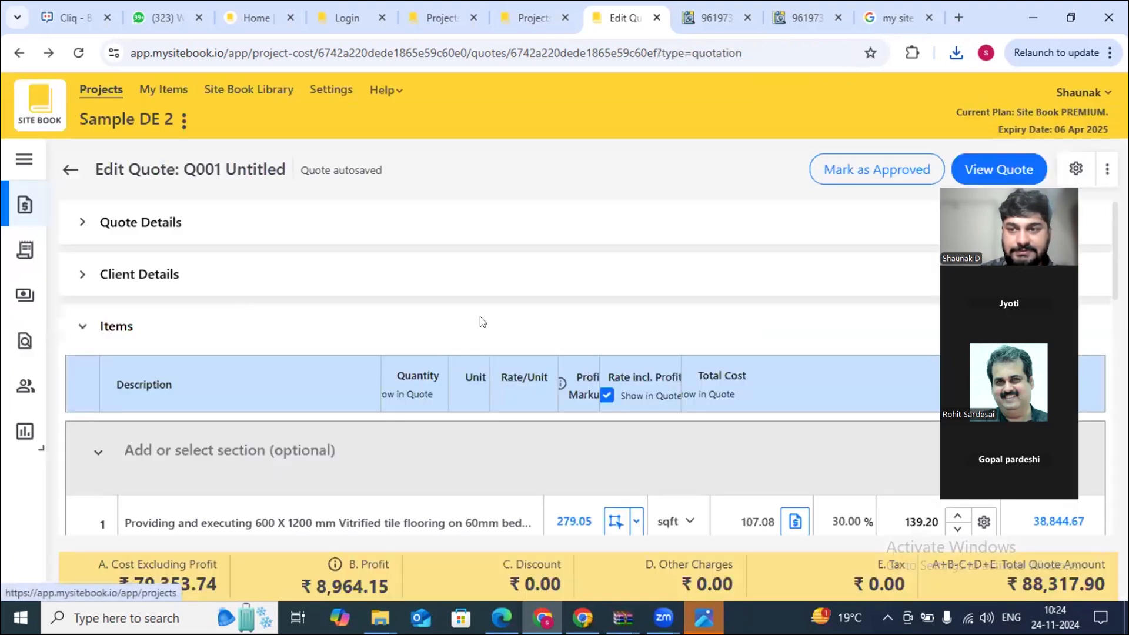
- Show the quote's item list in the browser's full-screen mode
scroll(482, 322, down, 3)
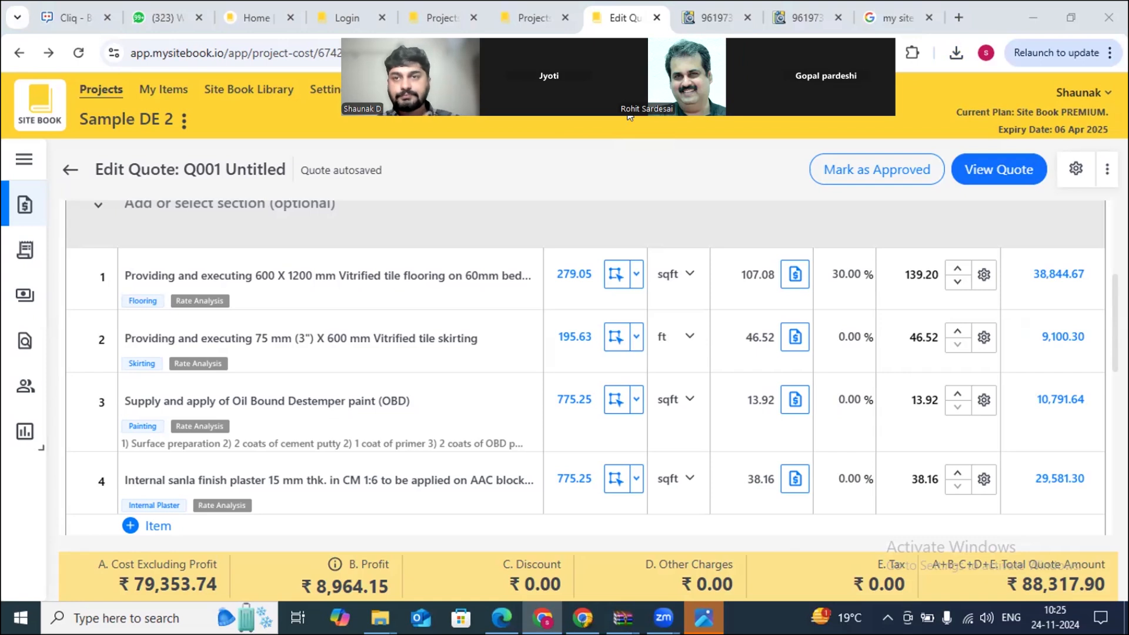
click(1110, 52)
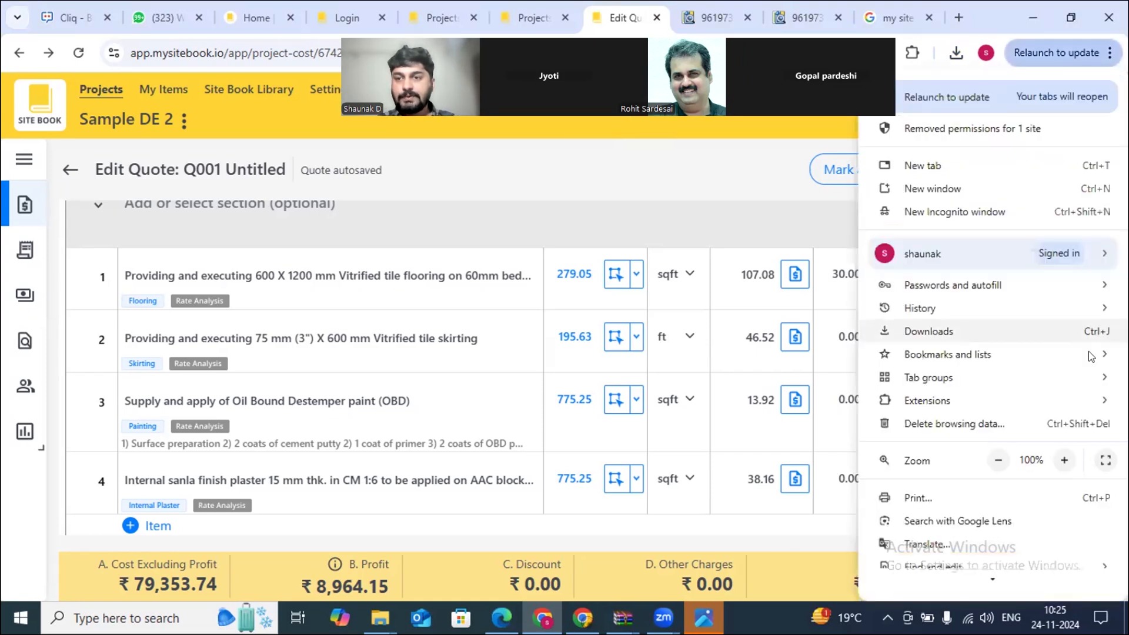
click(1096, 468)
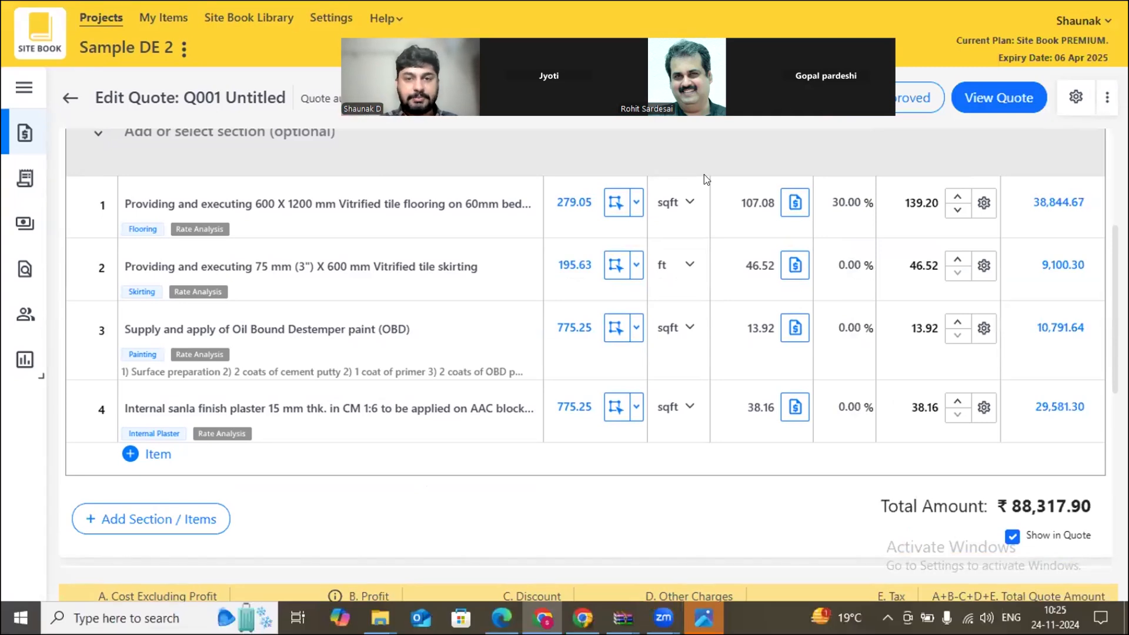
- Delete all measurement rows from the take-off of the Oil Bound Destemper paint (OBD) item and return to the quote
click(615, 328)
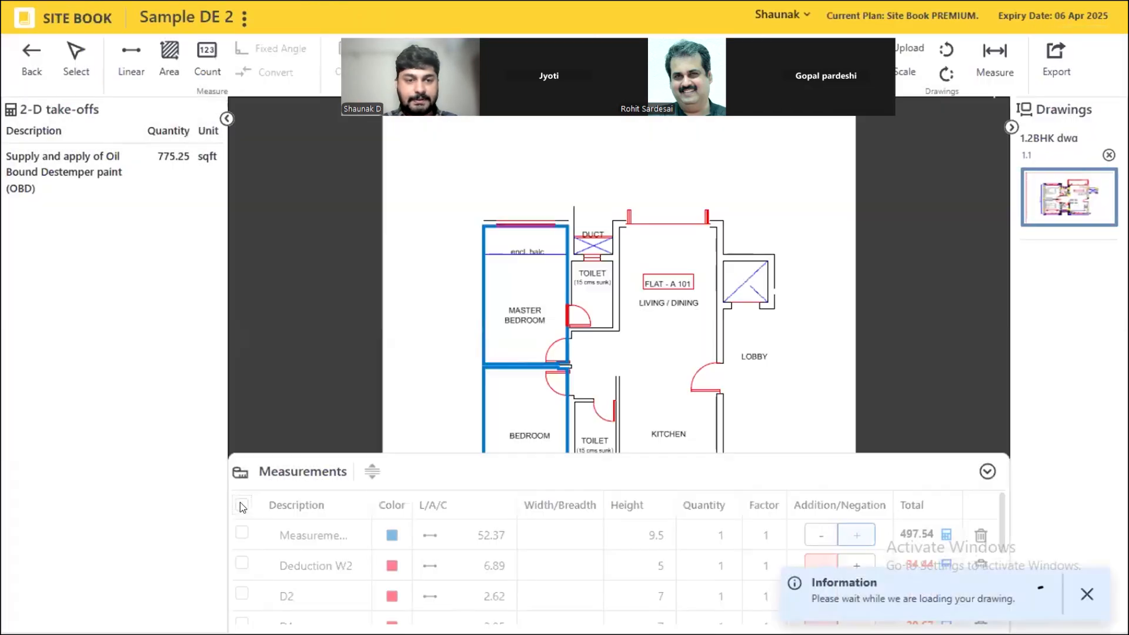
click(242, 506)
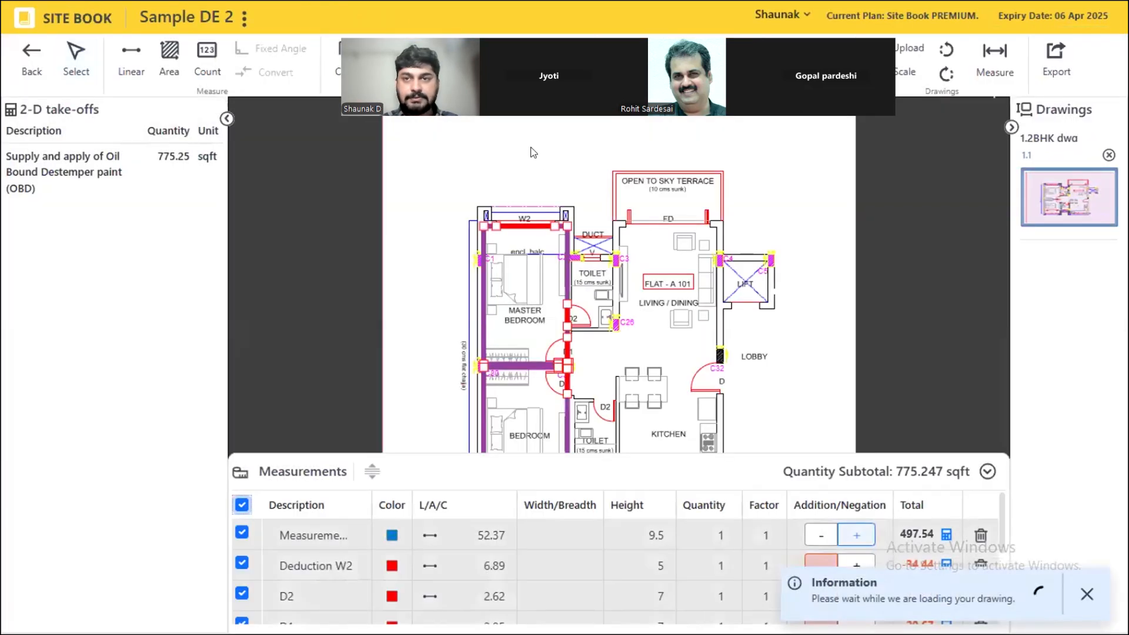
click(567, 59)
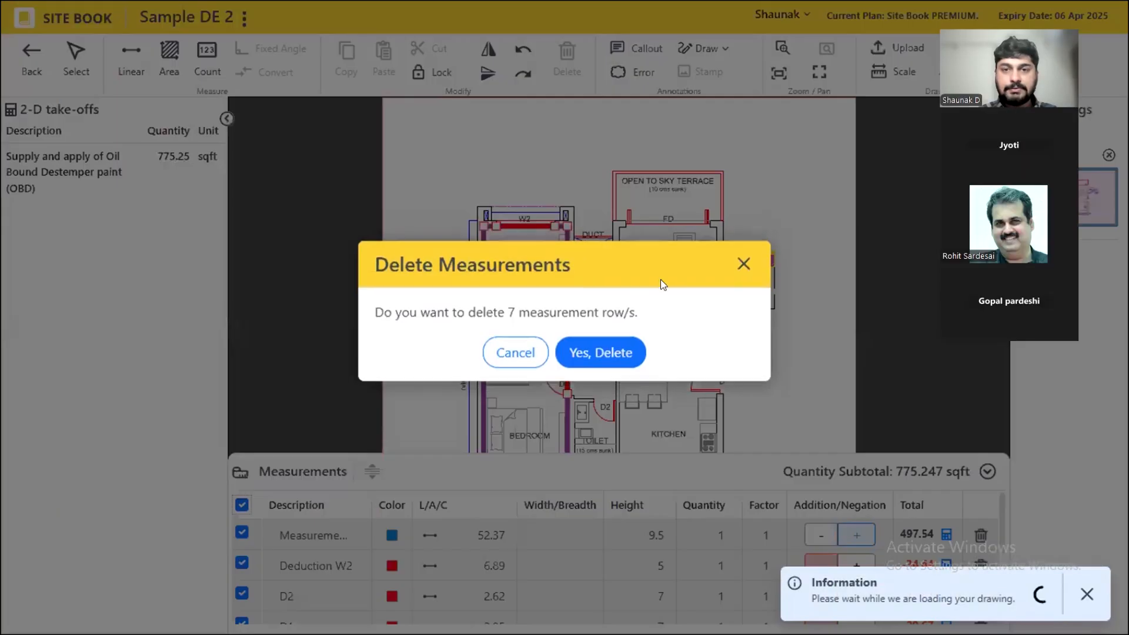
click(619, 361)
click(32, 59)
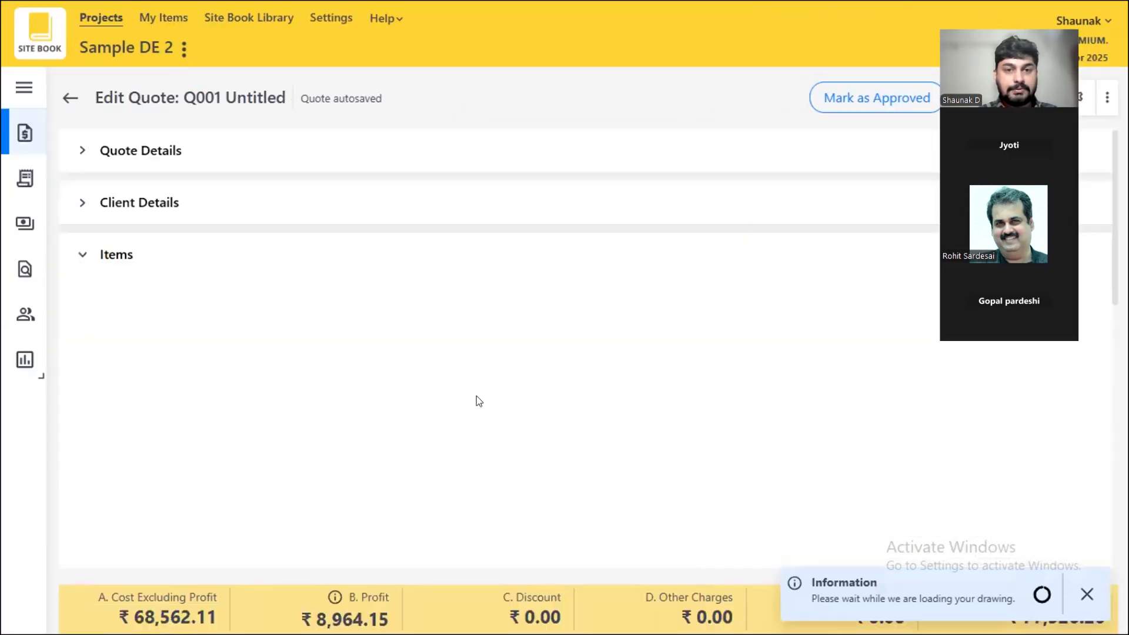
- Open the take-off of the internal sanla finish plaster item and review its complete list of measurement rows
scroll(588, 420, down, 4)
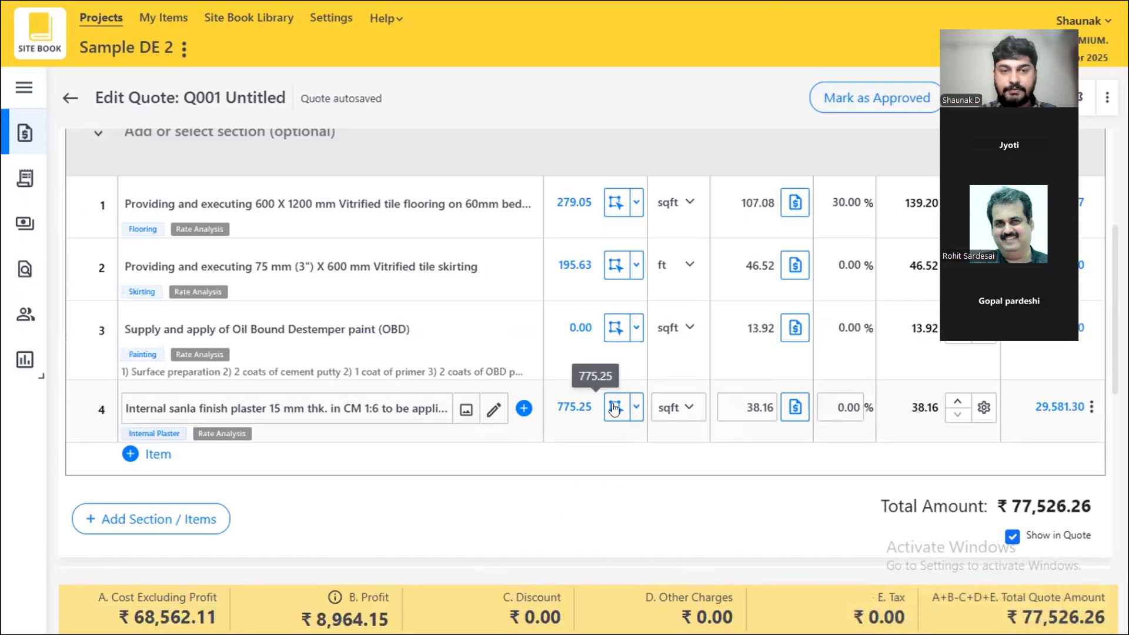
click(614, 407)
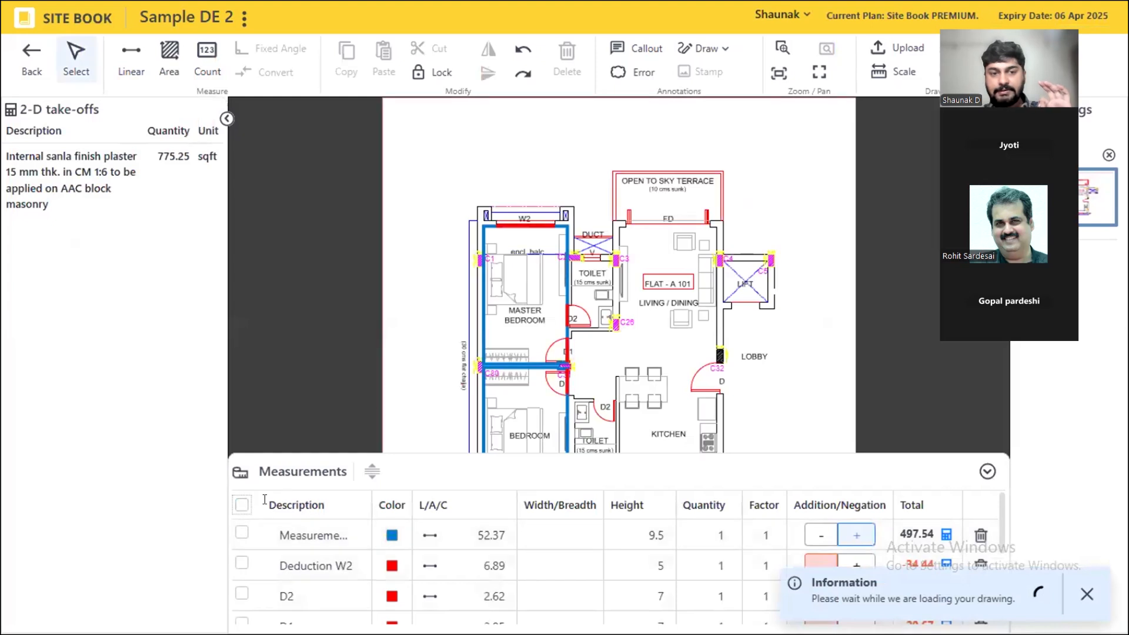
drag(270, 503, 327, 506)
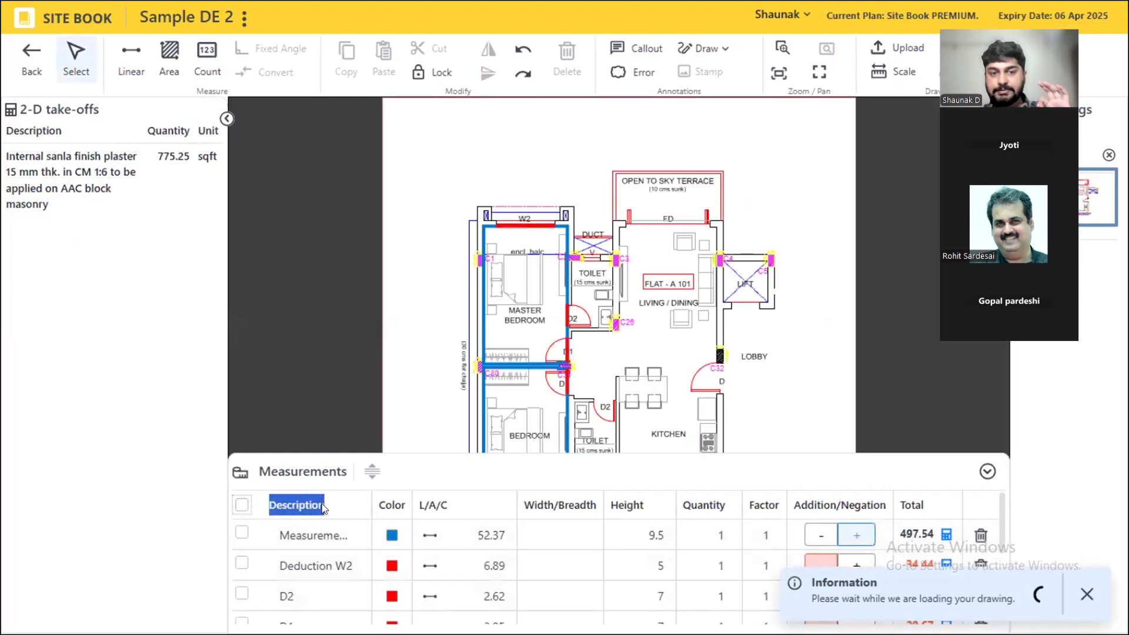
click(241, 506)
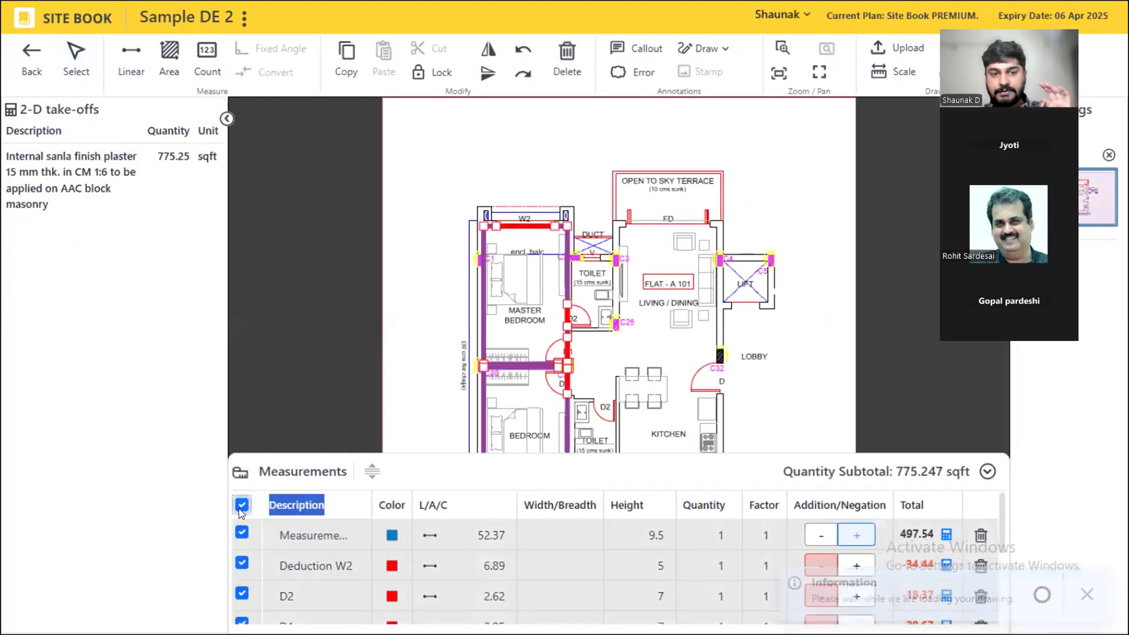
click(241, 506)
click(241, 506)
scroll(341, 576, down, 5)
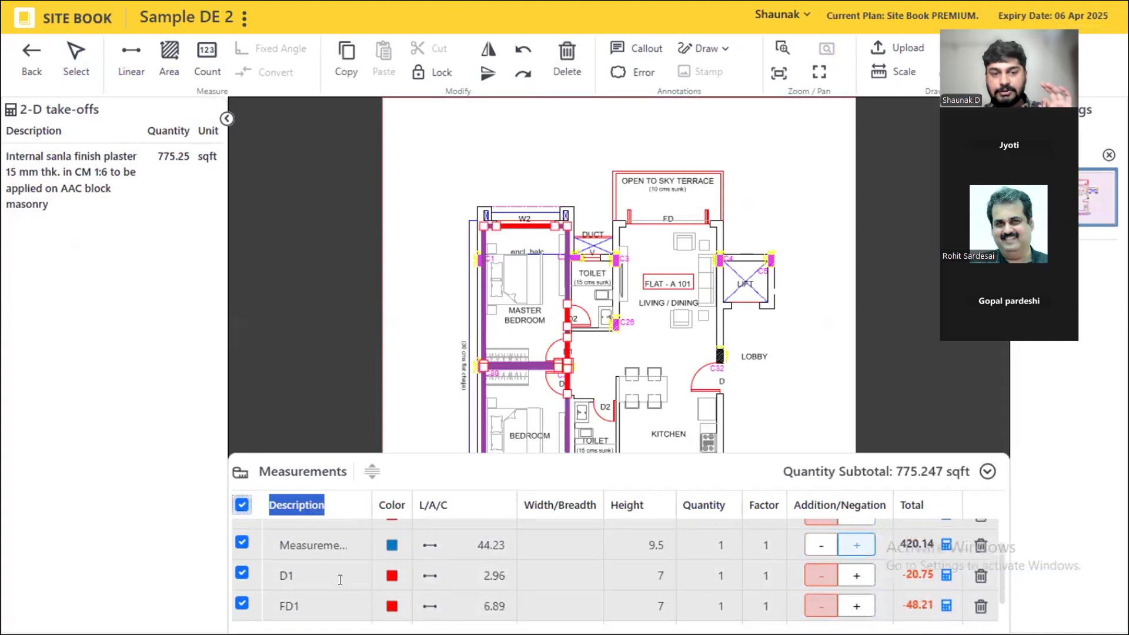
scroll(334, 576, up, 5)
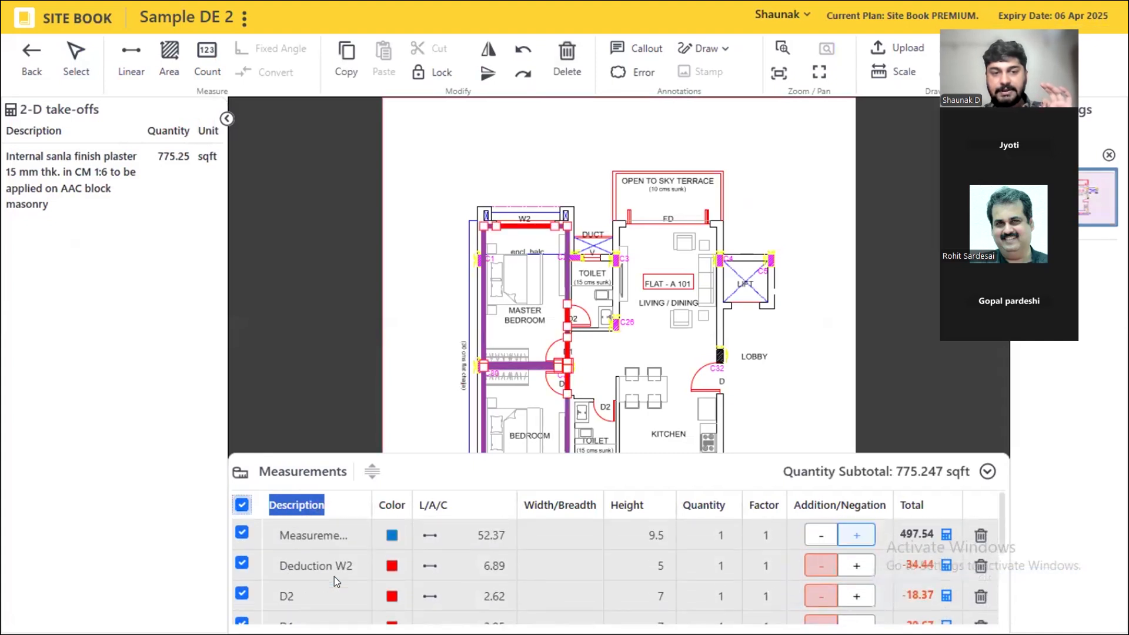
- Try selecting only the first measurement row and the Deduction W2 row, then clear that selection
click(241, 506)
click(241, 533)
click(241, 563)
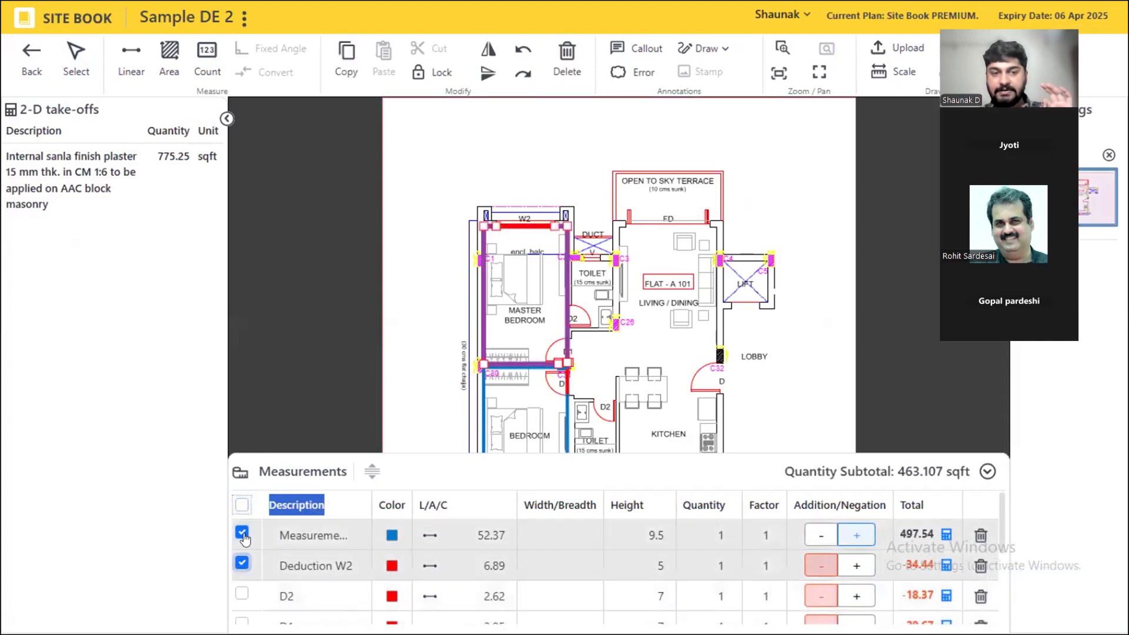
click(241, 533)
click(242, 563)
- Copy all measurement rows of the internal plaster item and return to the quote
click(243, 505)
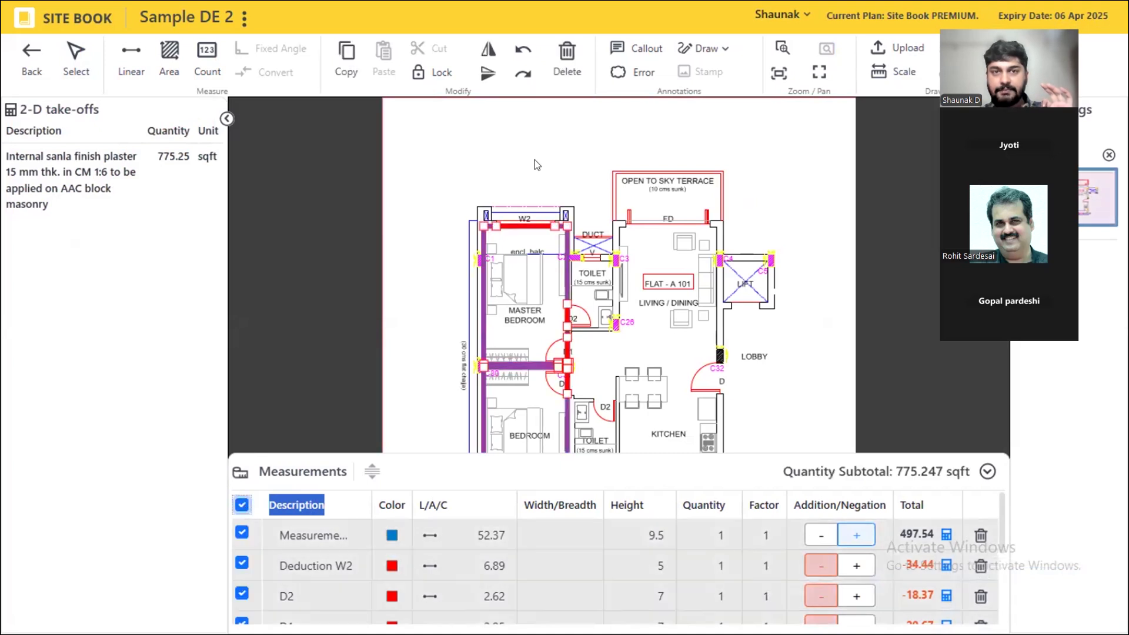
click(343, 60)
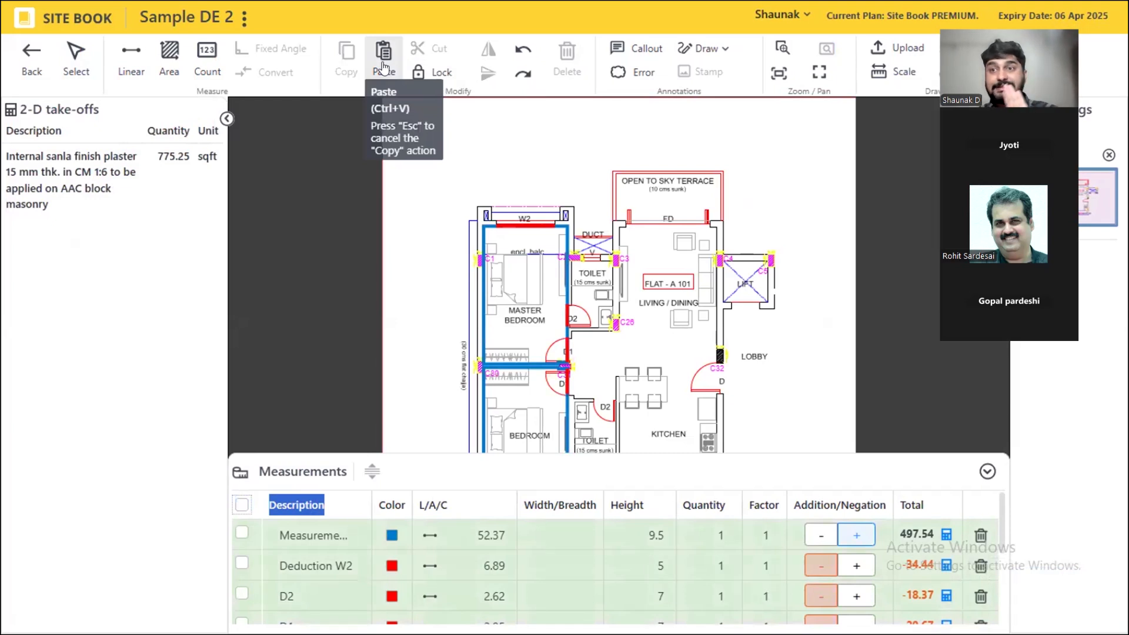
click(31, 67)
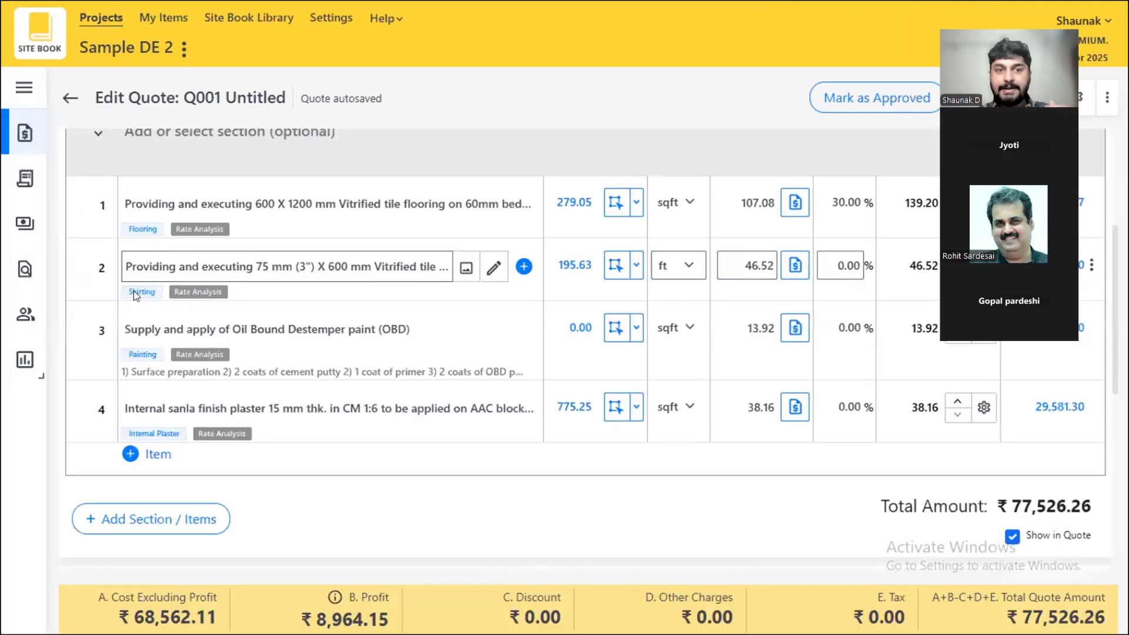
- Paste the copied plaster measurements into the Oil Bound Destemper paint (OBD) take-off and check the D1 and FD1 rows against the drawing
click(615, 328)
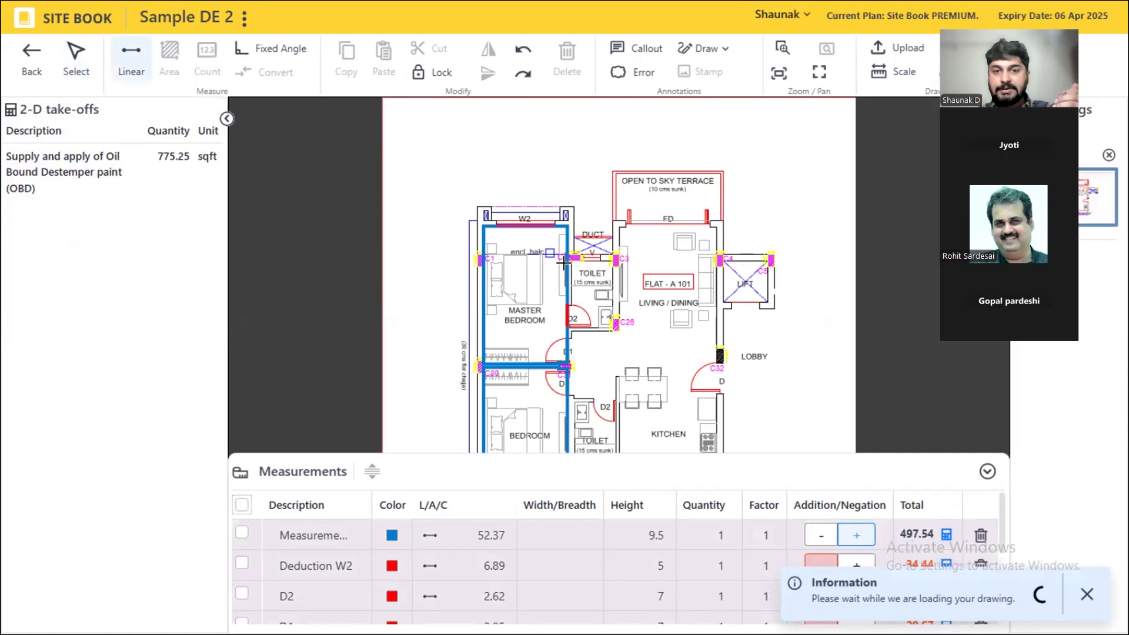
scroll(474, 582, down, 2)
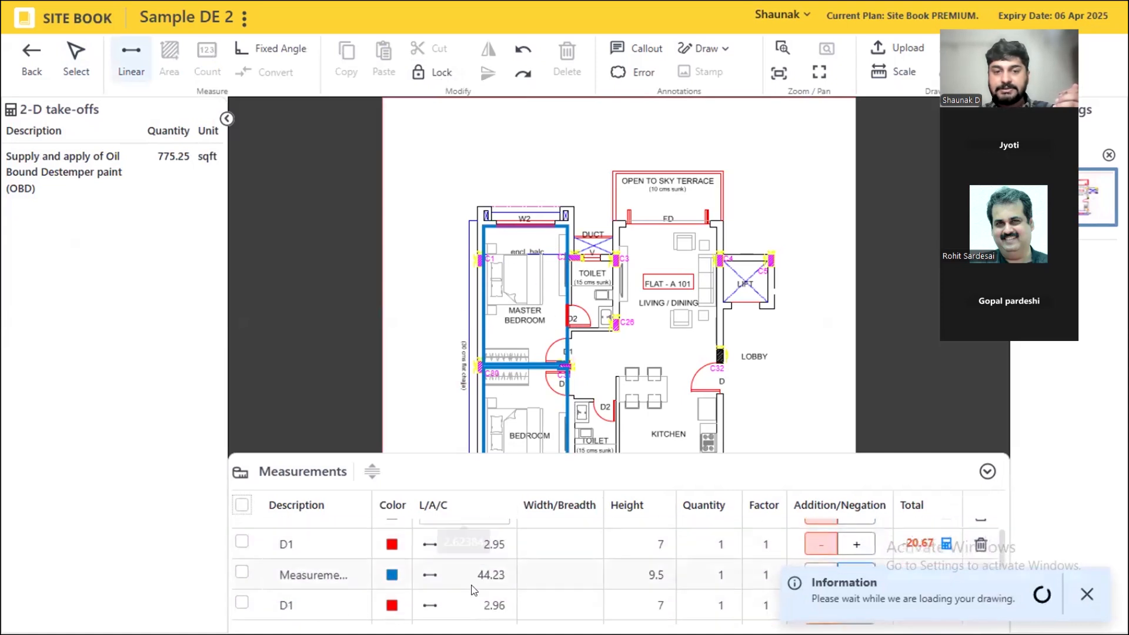
click(476, 599)
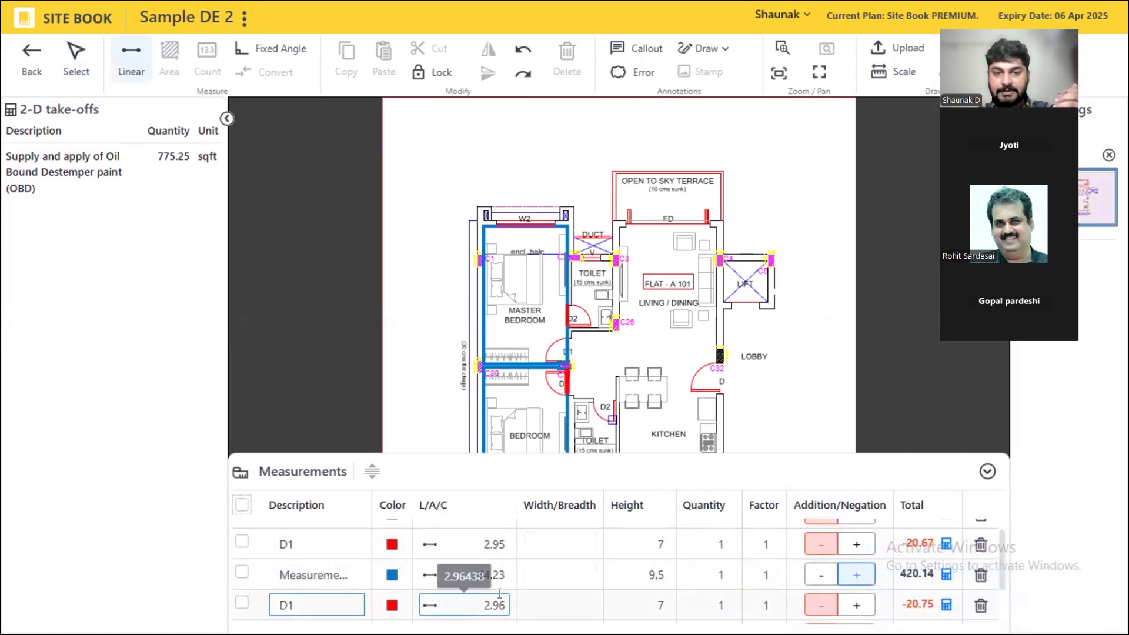
scroll(499, 593, down, 2)
click(482, 566)
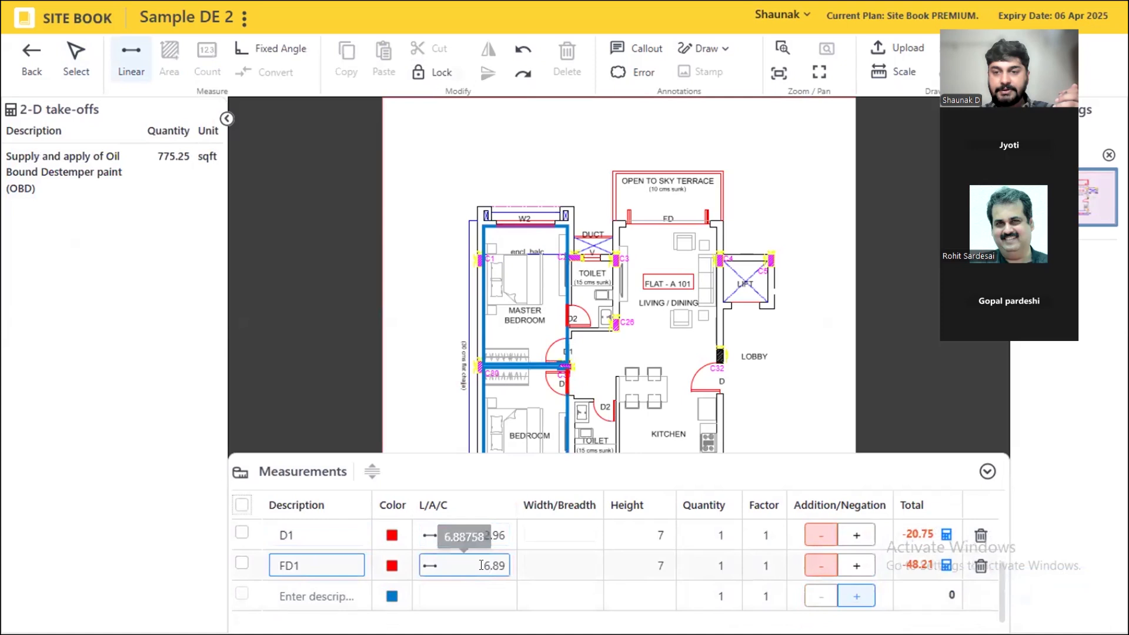
drag(622, 362, 623, 234)
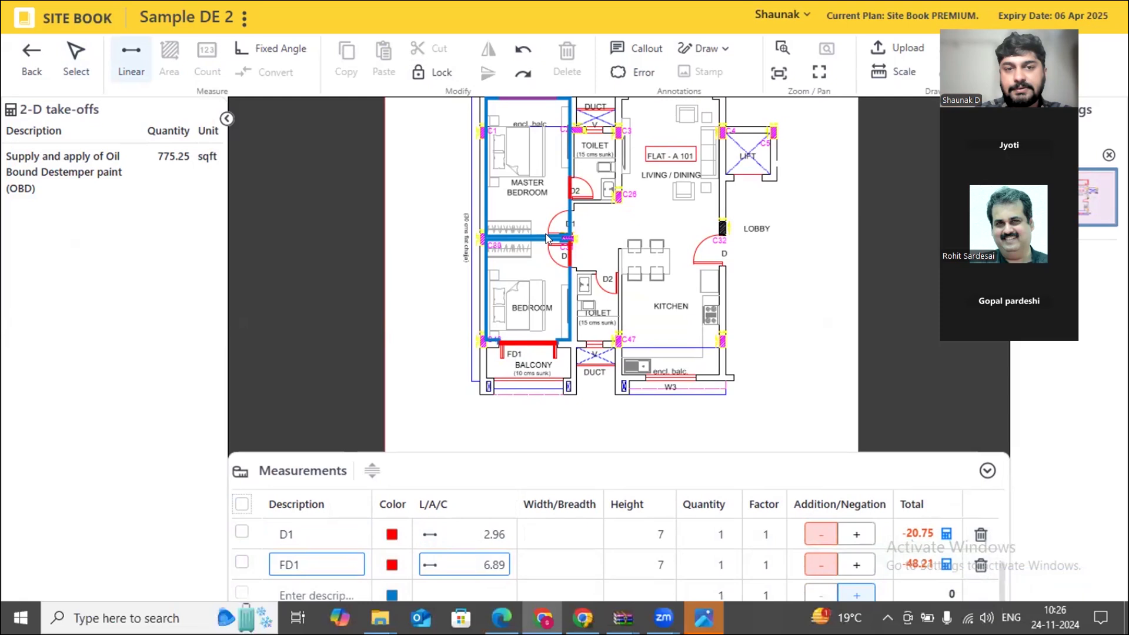
drag(619, 146, 558, 210)
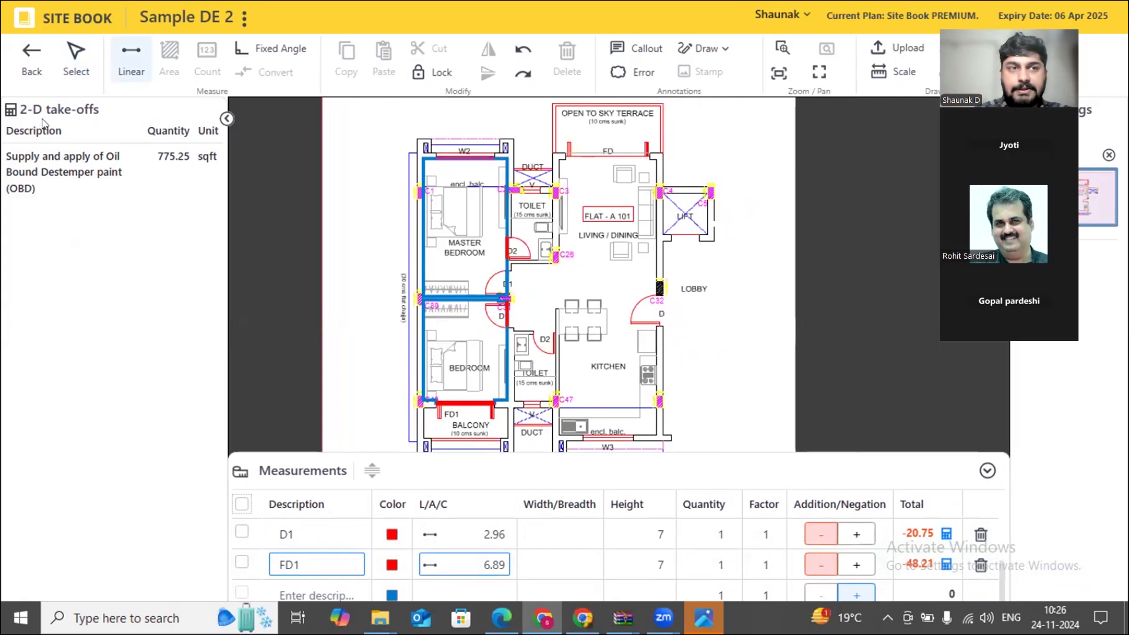
- Generate the Material Requirement Report (Bill of Materials) for quotation Q001, then hide its rate details and show them again
click(31, 59)
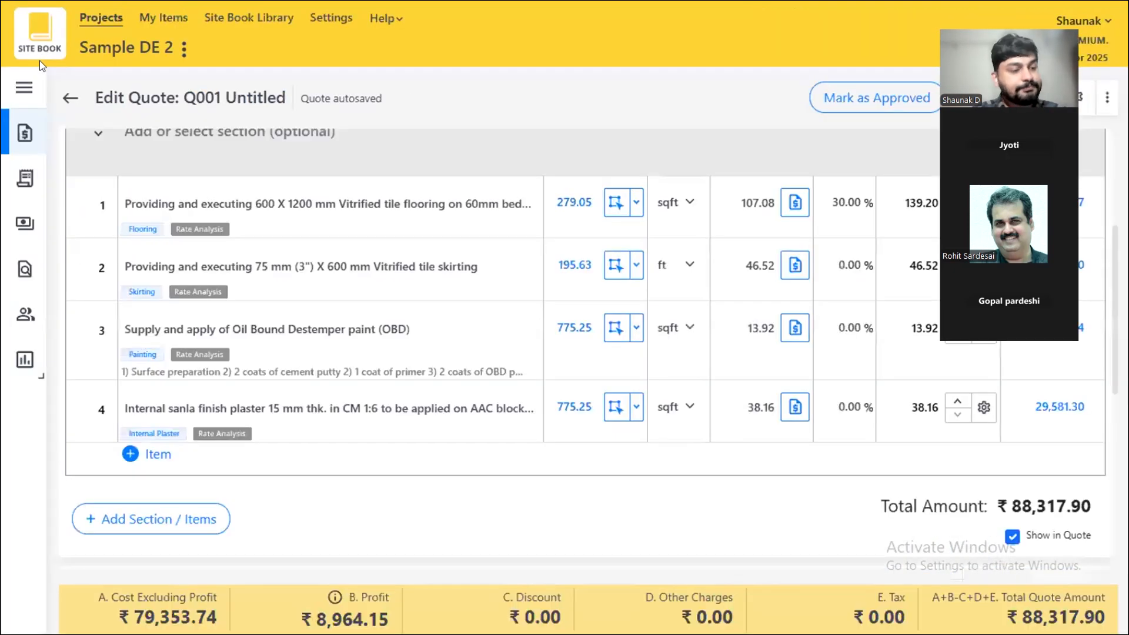
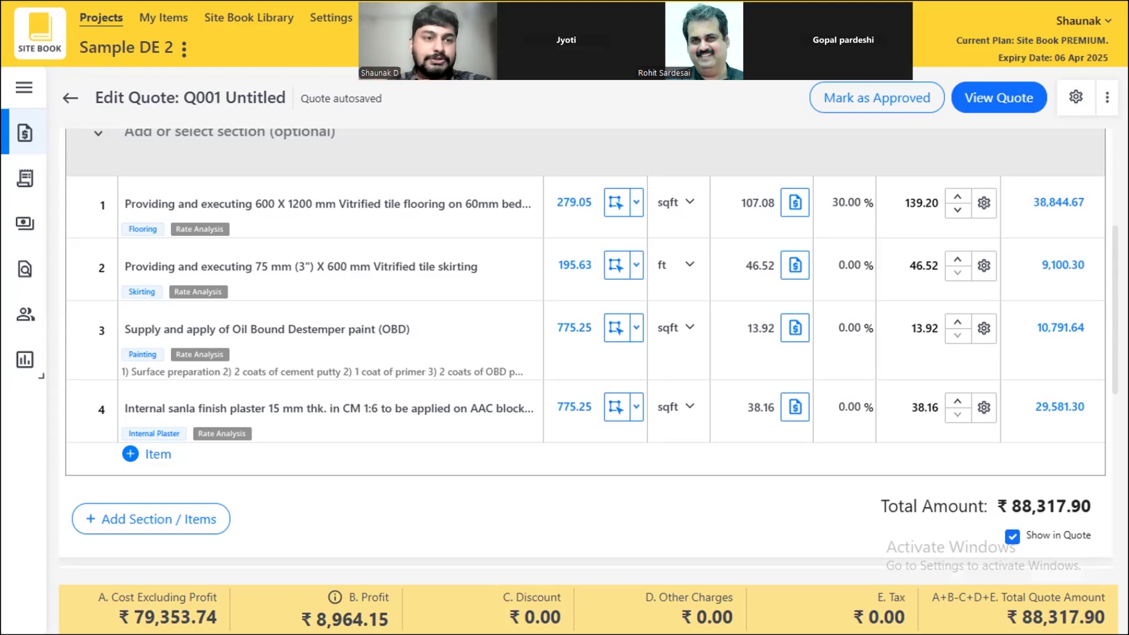
click(23, 360)
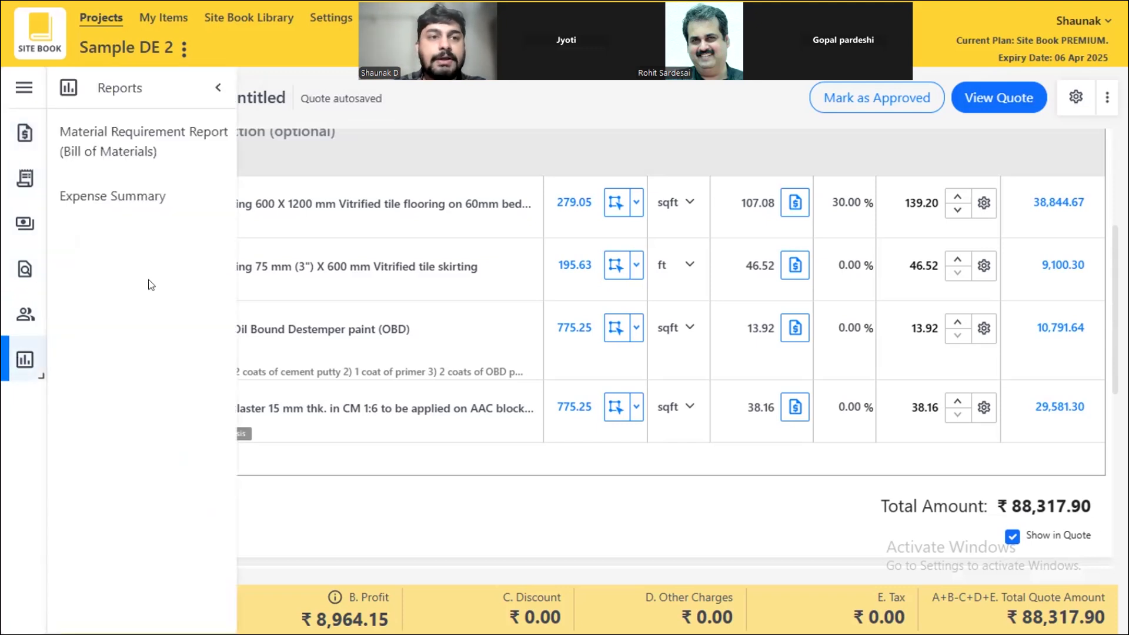
click(125, 146)
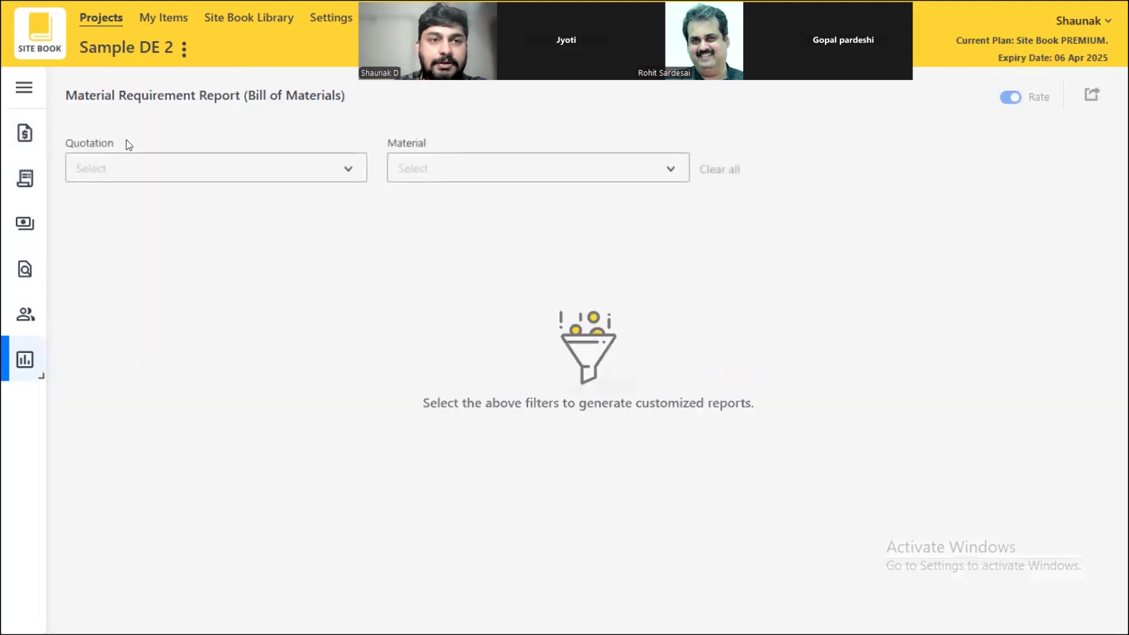
click(155, 171)
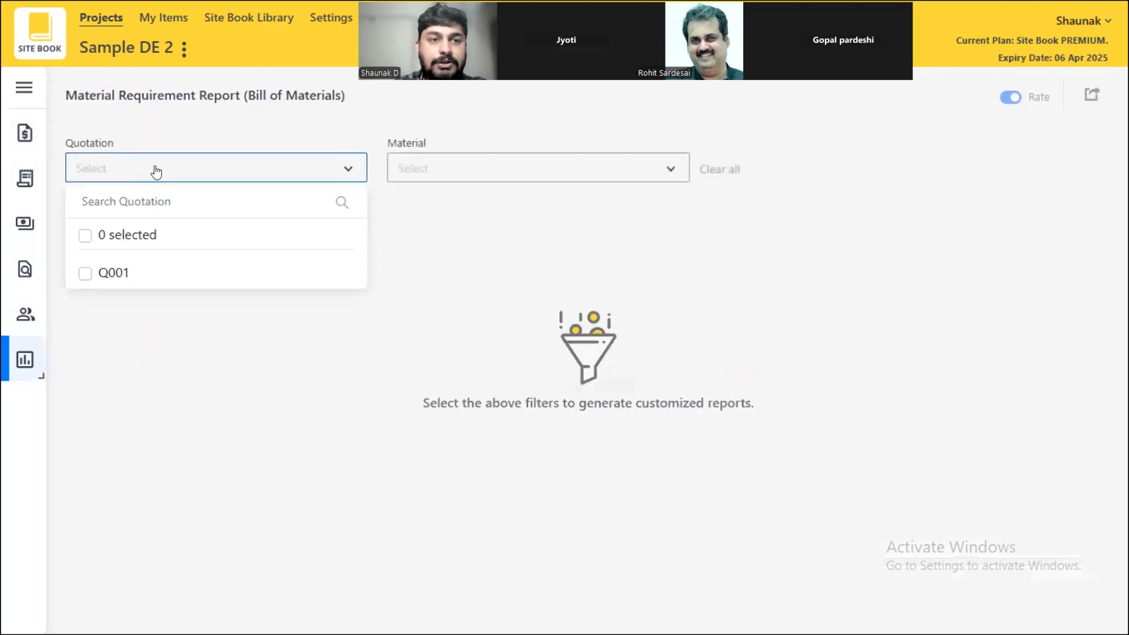
click(109, 273)
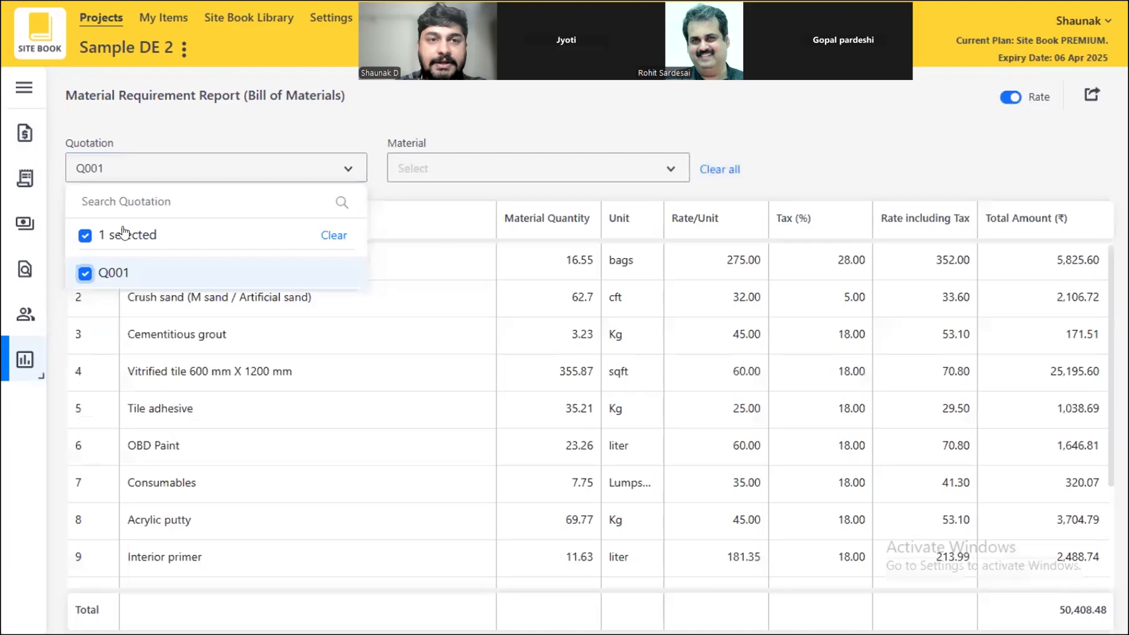
click(191, 119)
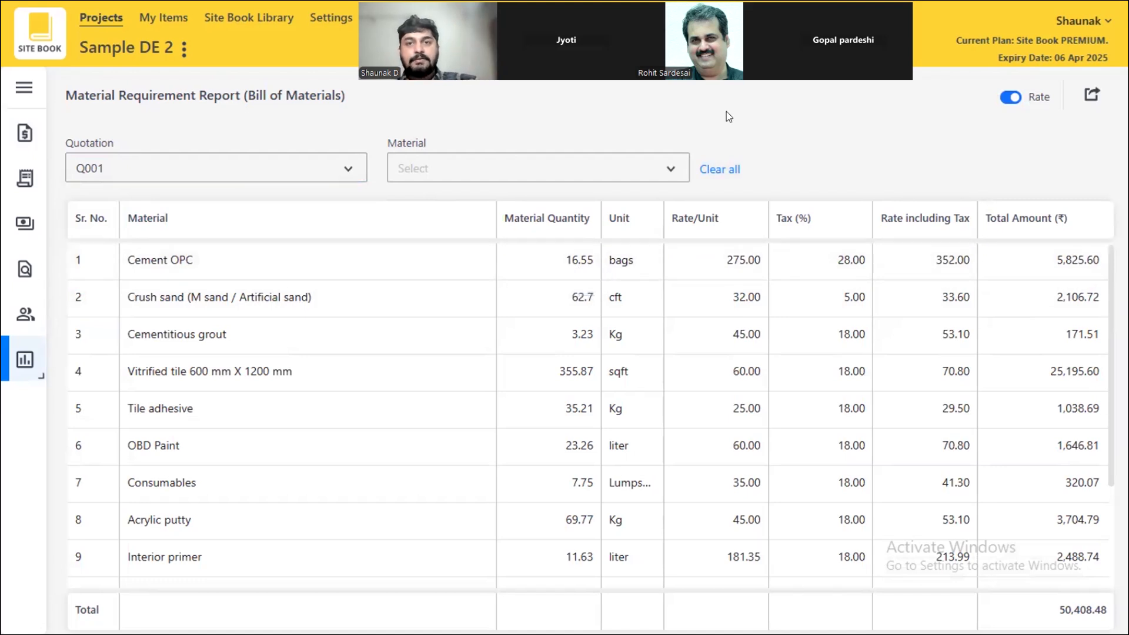
click(1010, 98)
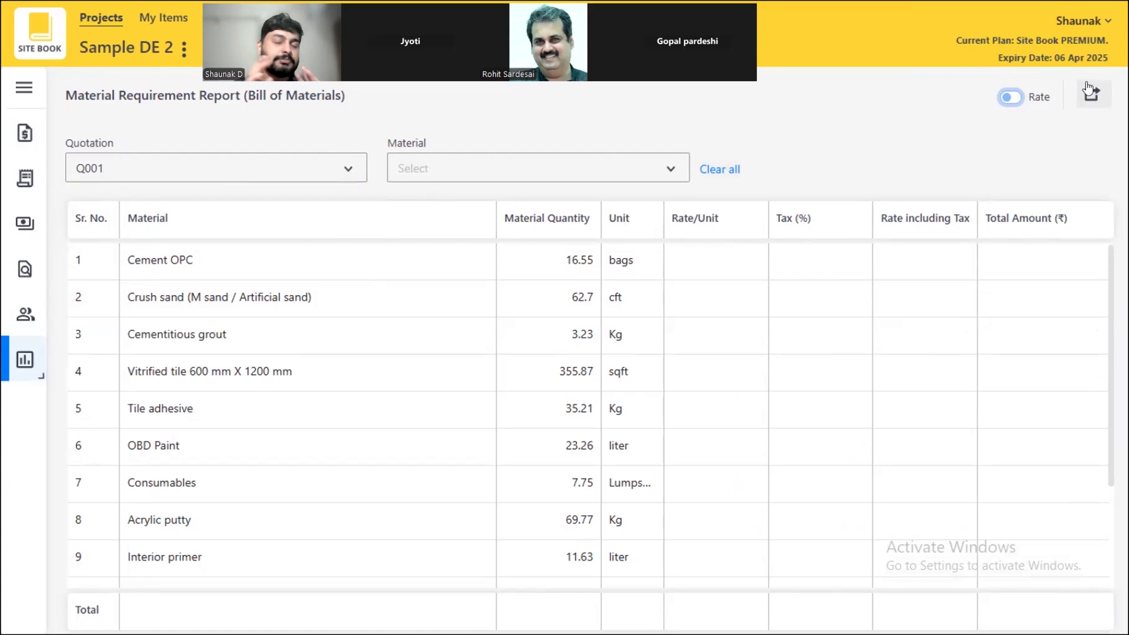
click(1011, 97)
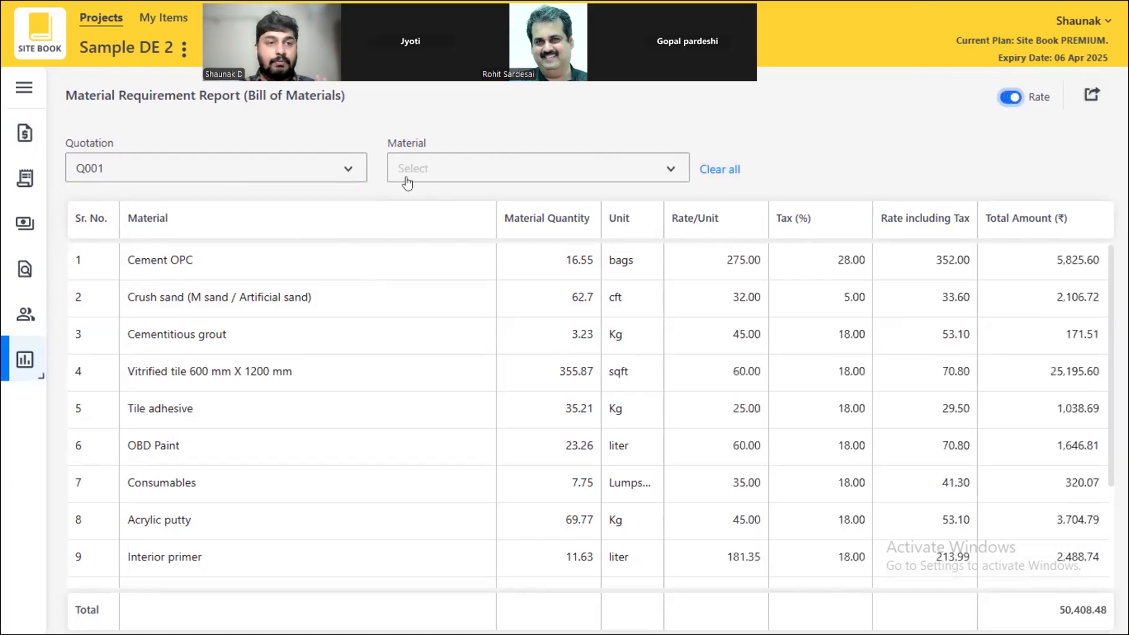
- Leave the material report and open quote Q001 for editing
click(24, 133)
click(600, 509)
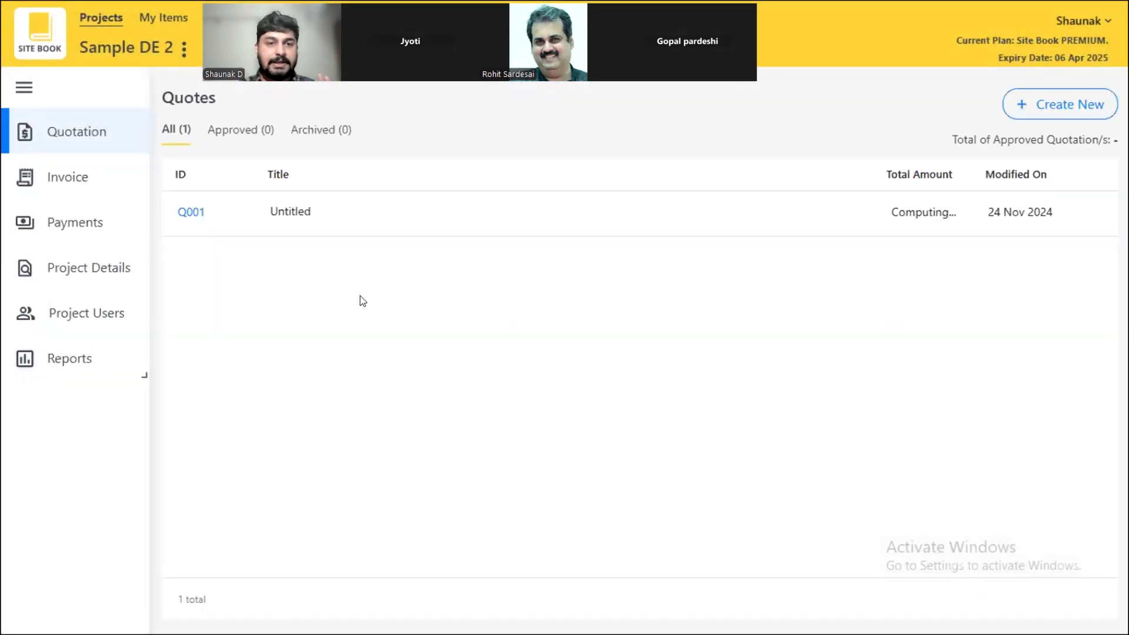
click(312, 222)
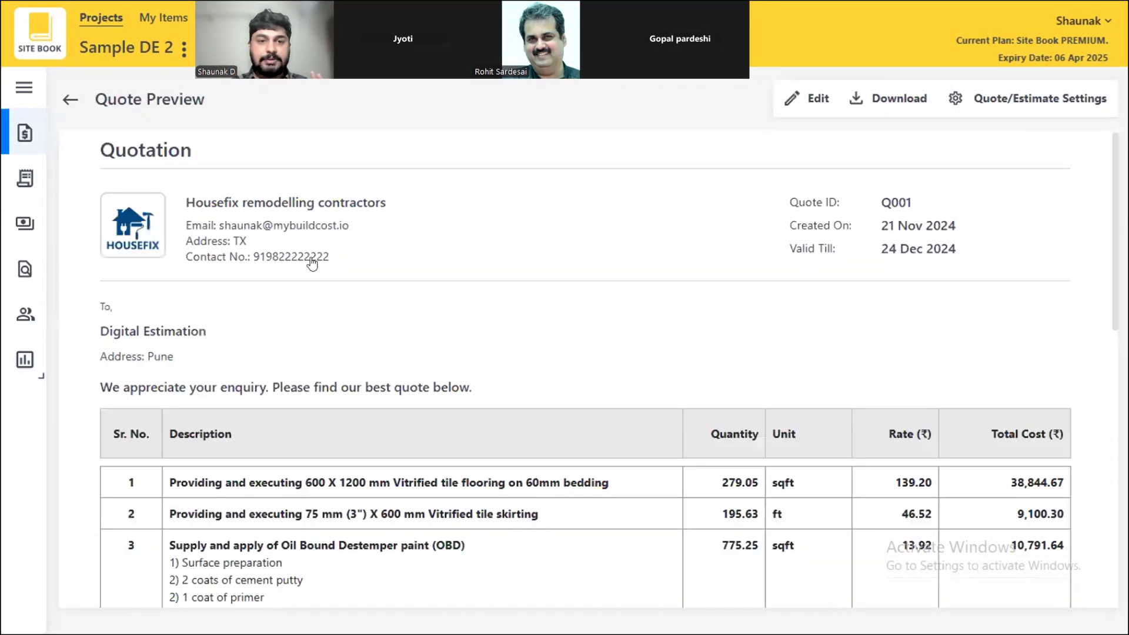
click(808, 99)
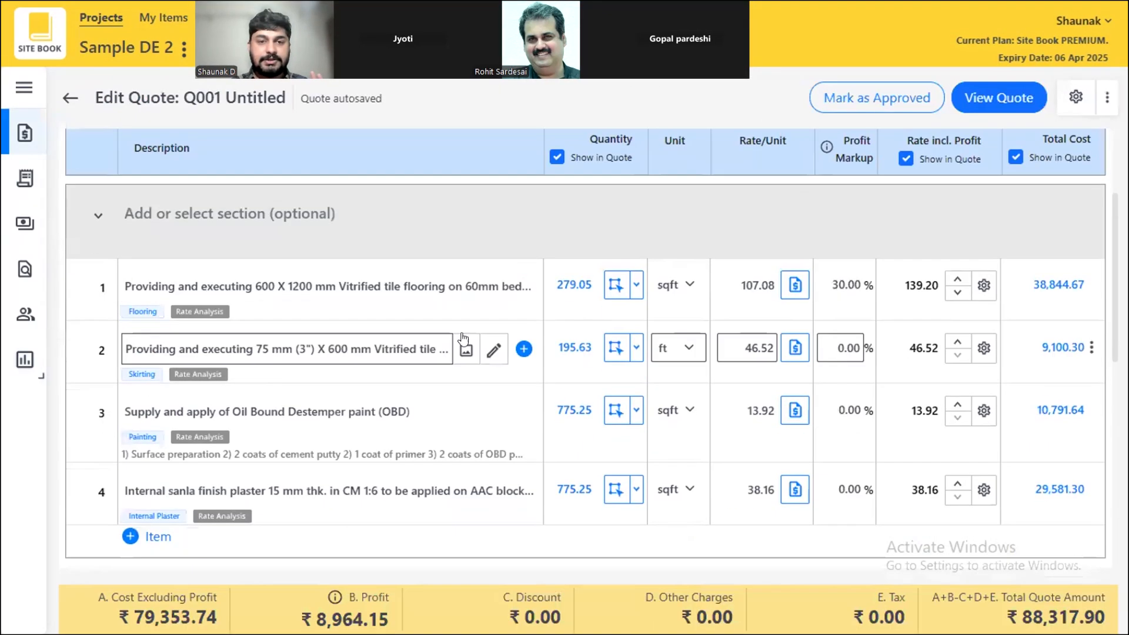
- Preview the quote to review its item list, then return to editing it
click(999, 98)
scroll(941, 243, down, 8)
scroll(547, 229, up, 8)
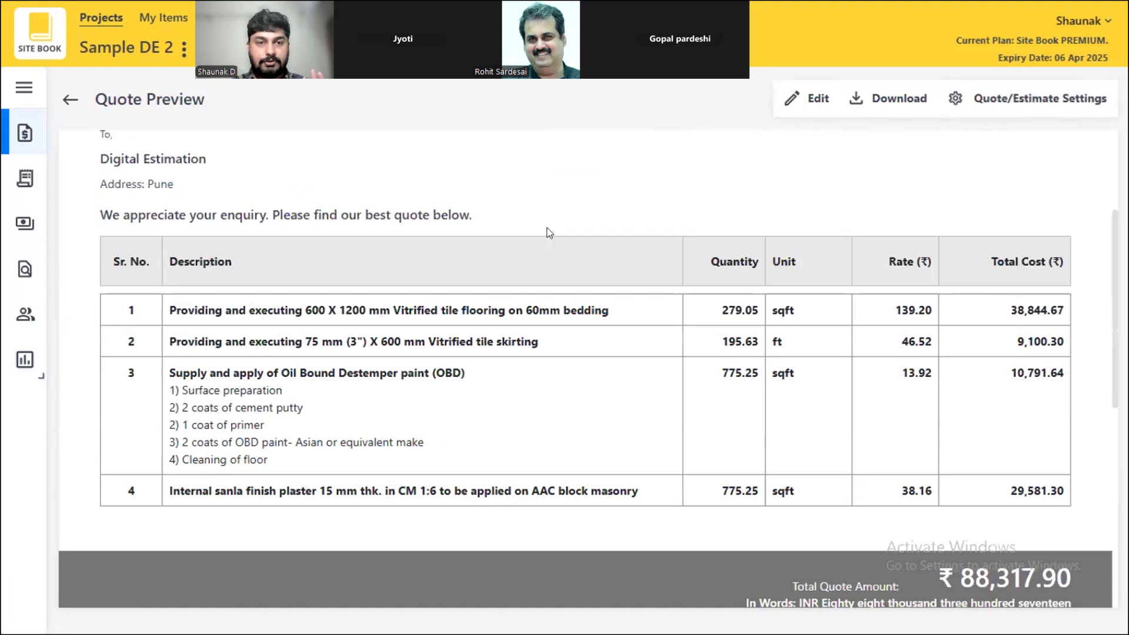
click(811, 98)
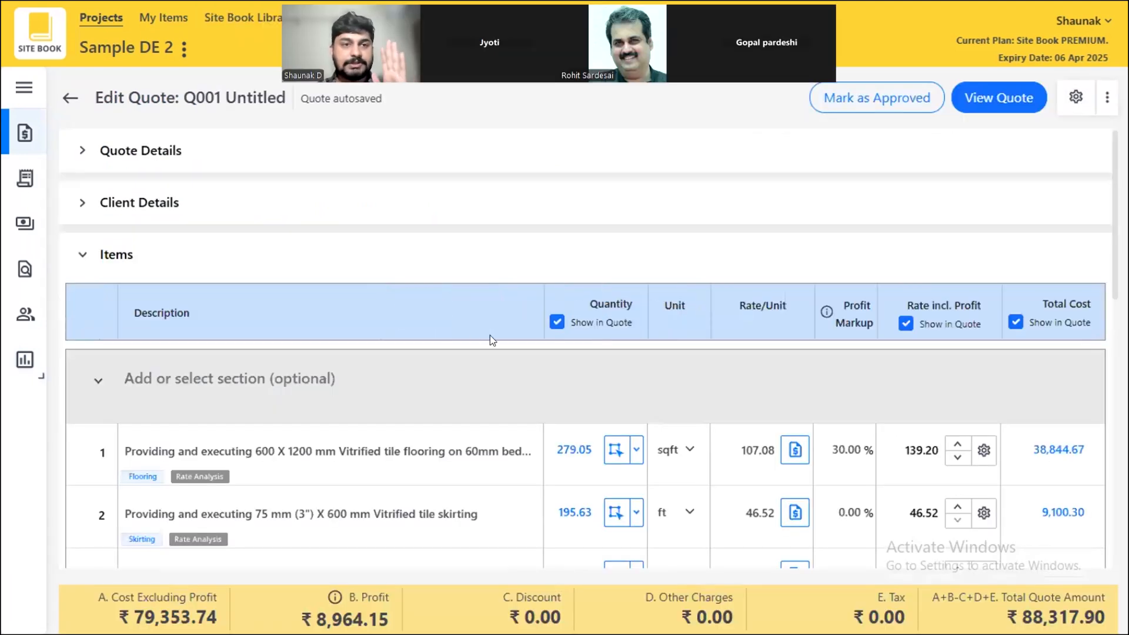
- Reopen the bill of materials report for quotation Q001 and switch the rate display off and back on
click(24, 364)
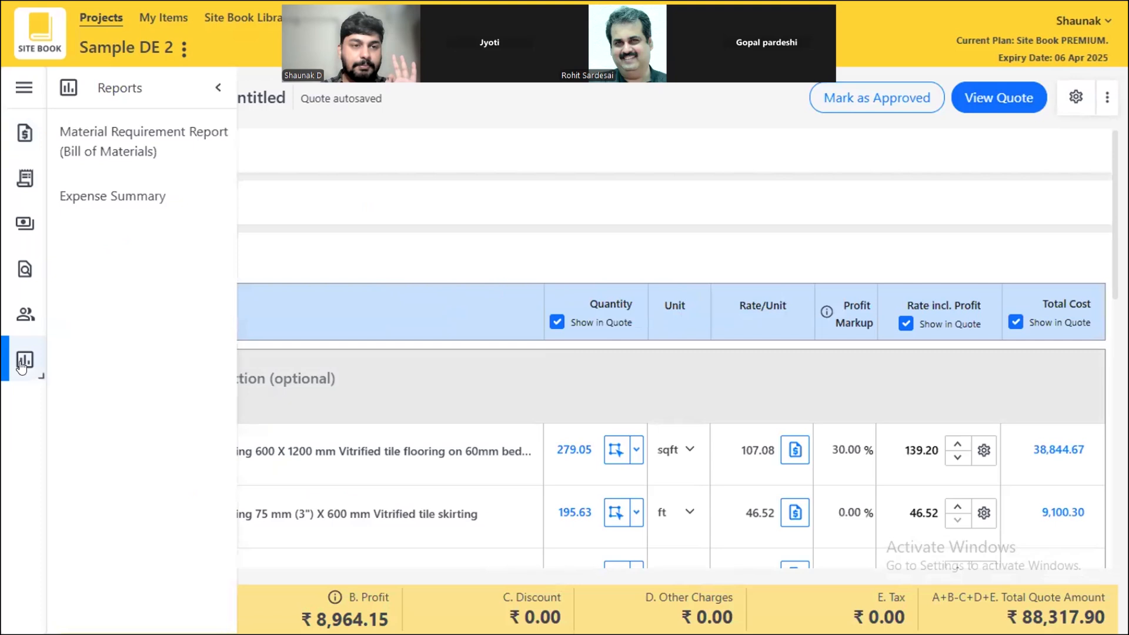
click(109, 144)
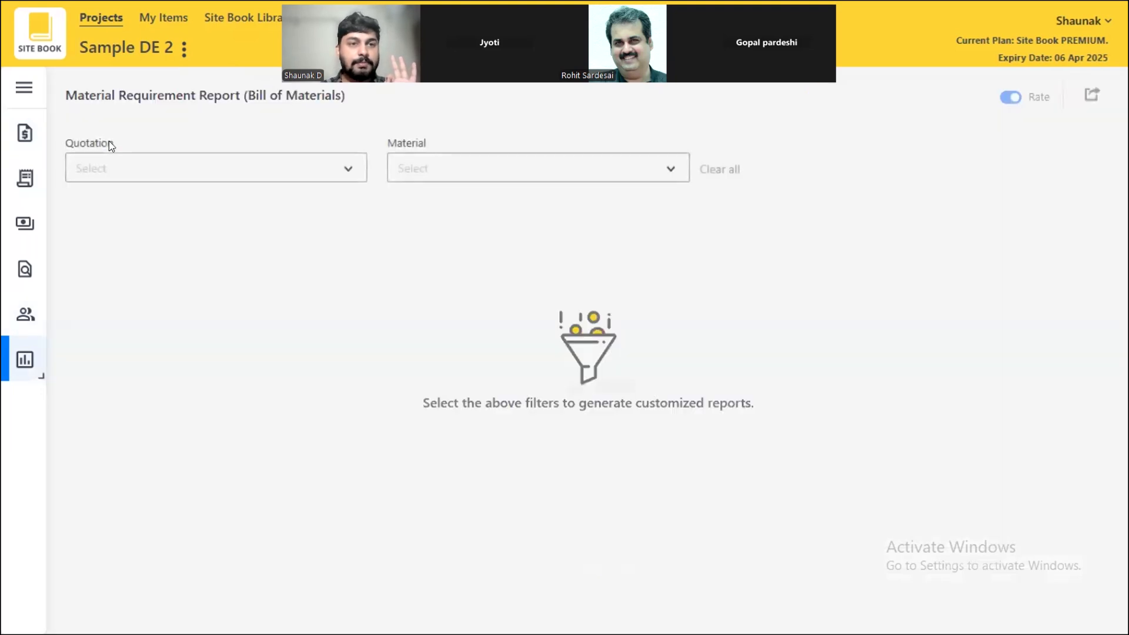
click(231, 178)
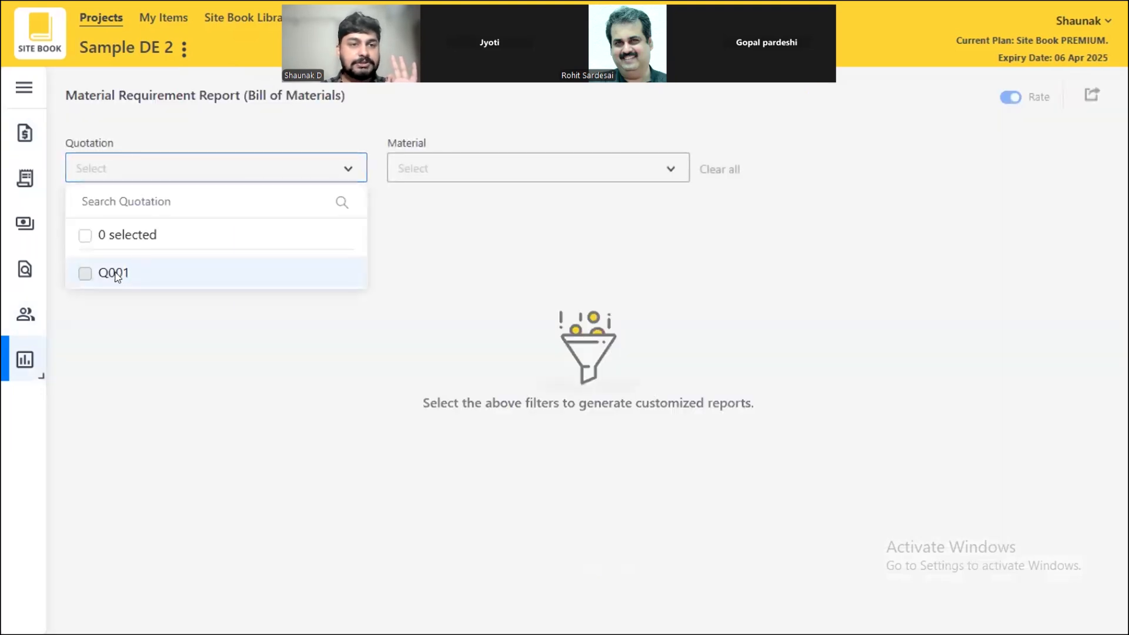
click(117, 275)
click(452, 149)
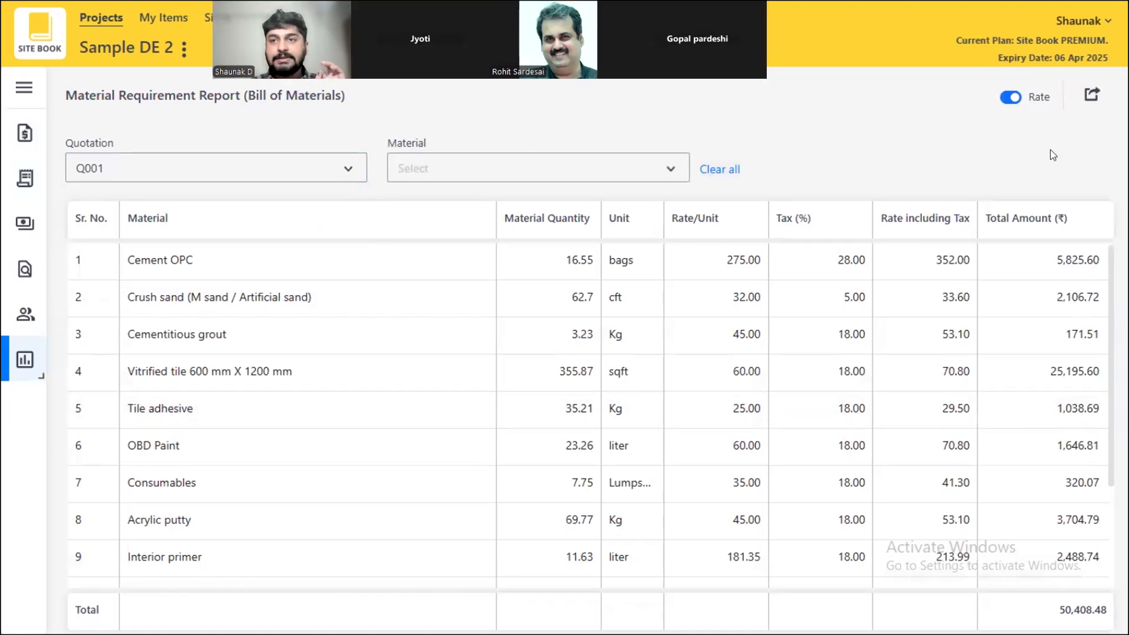
click(1009, 99)
click(1010, 98)
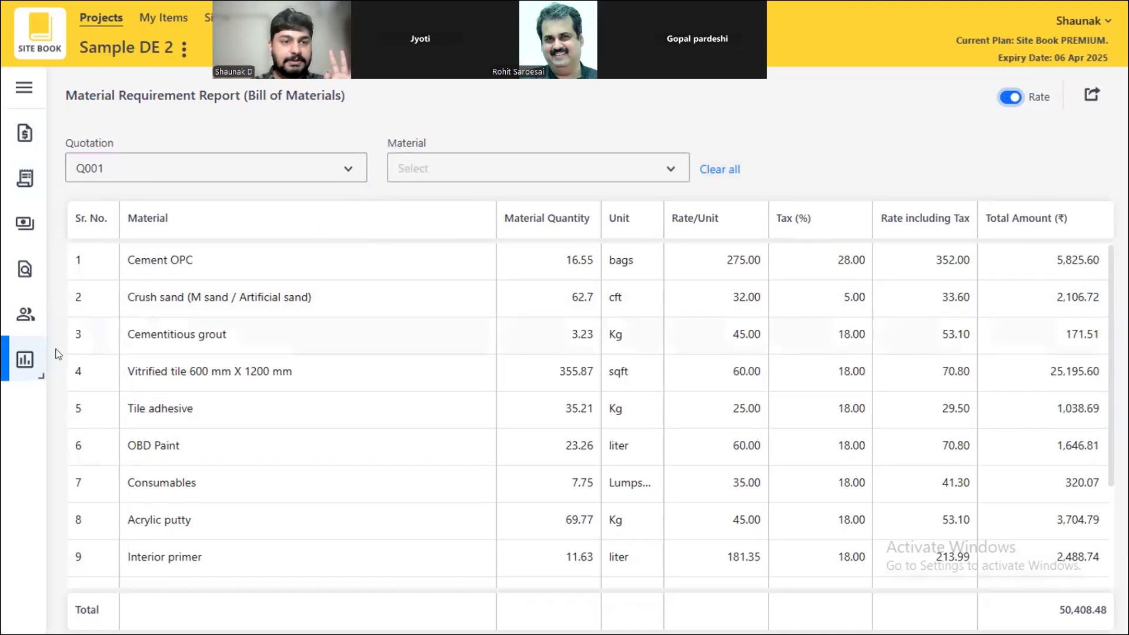
- Check the report's quotation filter, then leave the report and reopen quote Q001 for editing
click(25, 359)
click(108, 162)
click(108, 164)
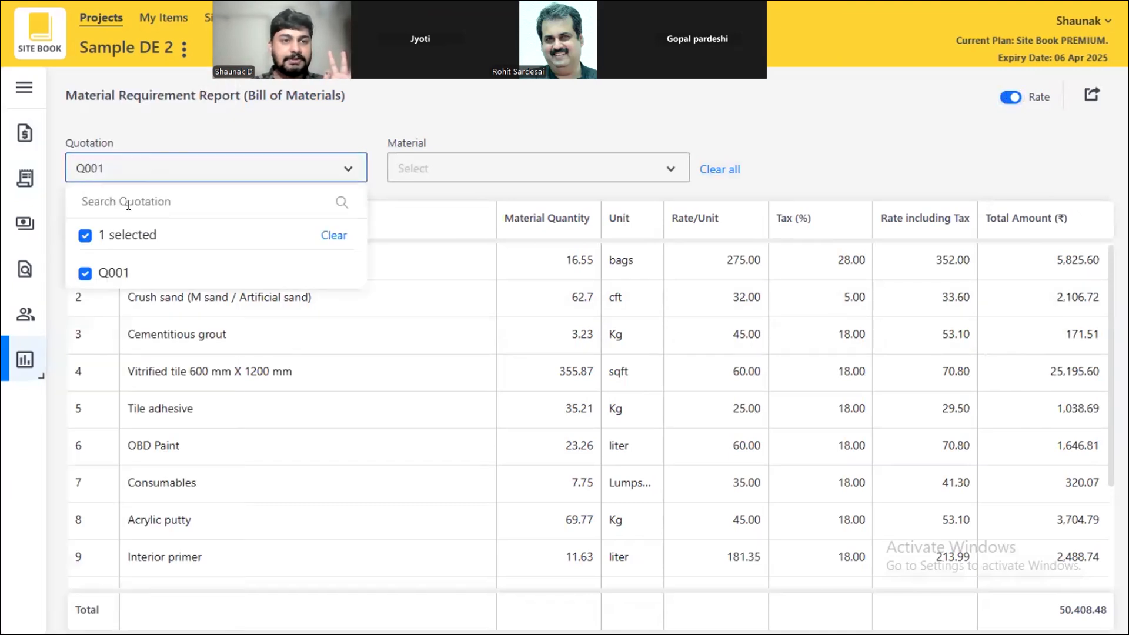
click(25, 133)
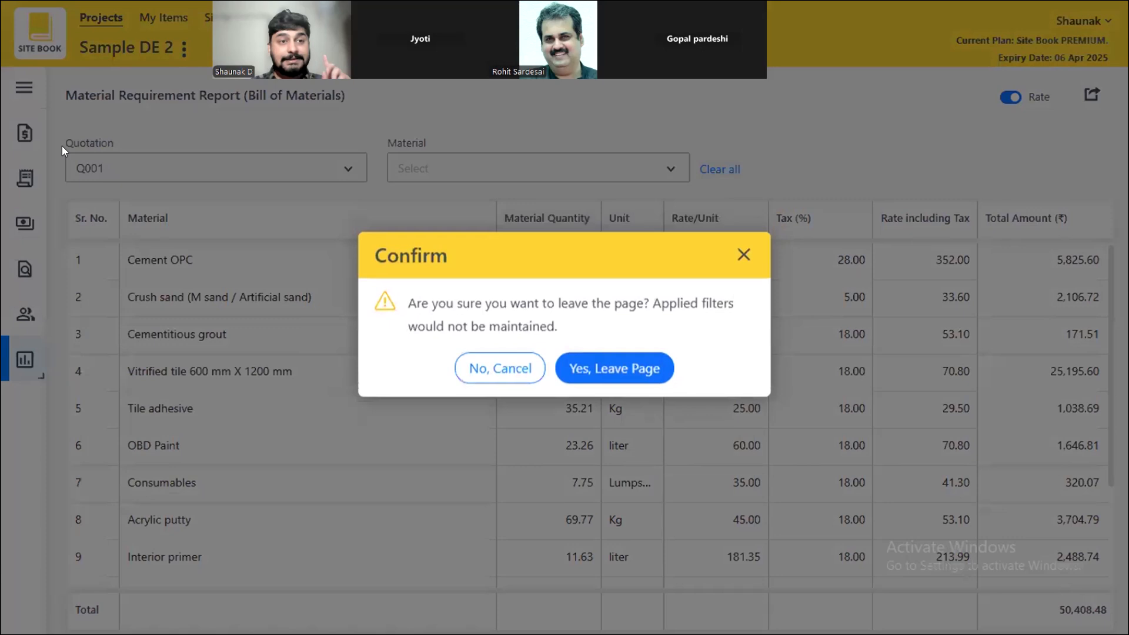
click(591, 371)
click(118, 219)
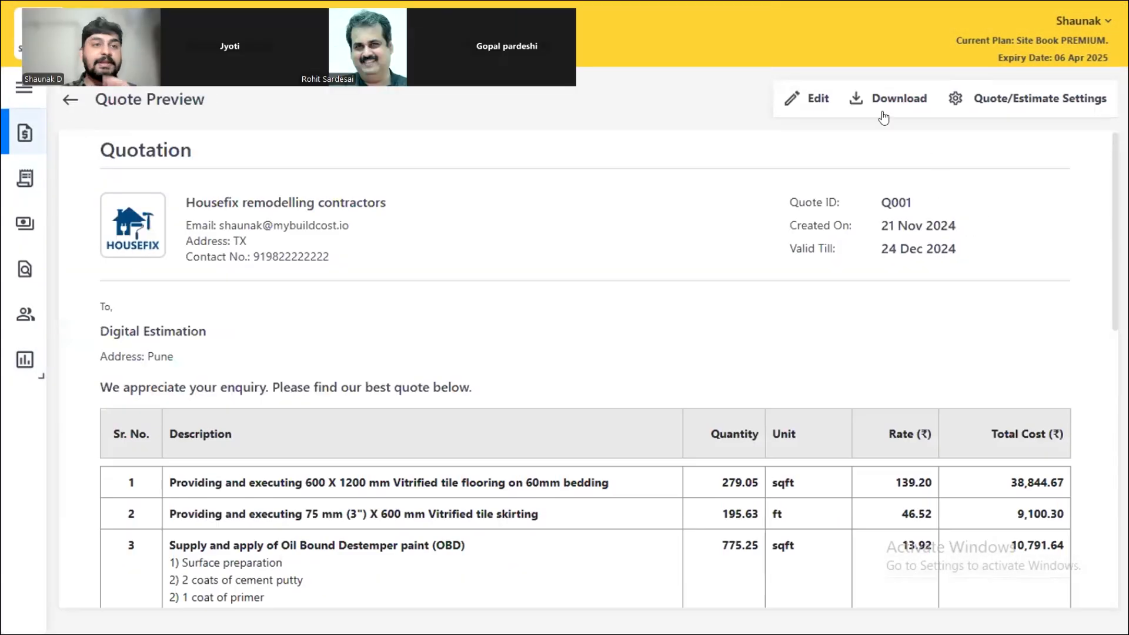
click(812, 100)
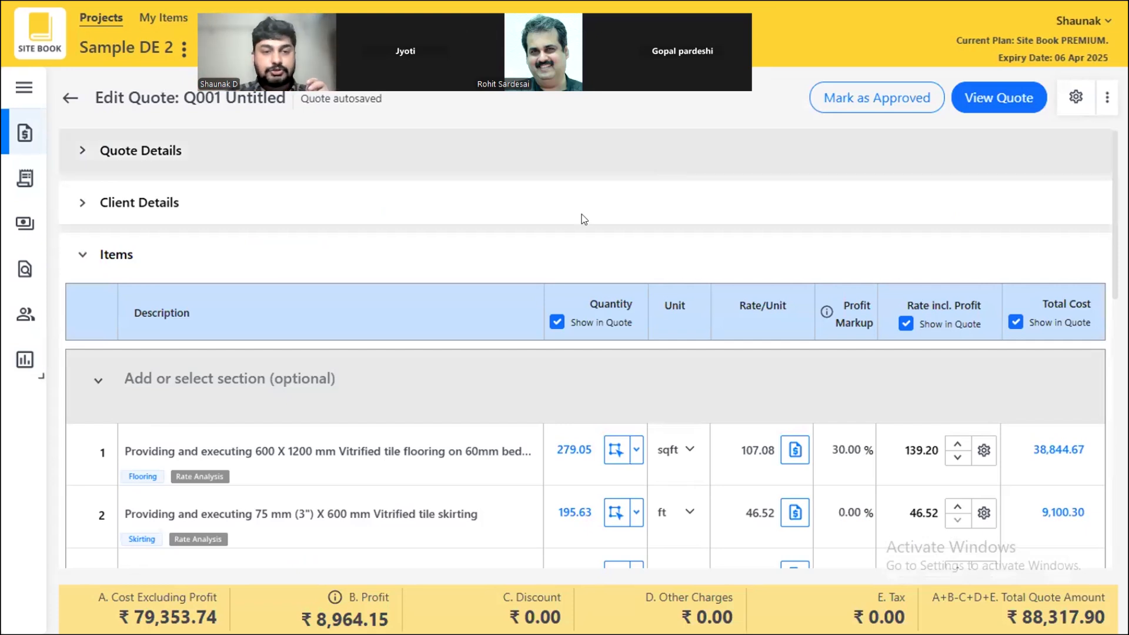
- Review the additional actions available for the 600 X 1200 mm Vitrified tile flooring item in the quote
scroll(353, 276, down, 3)
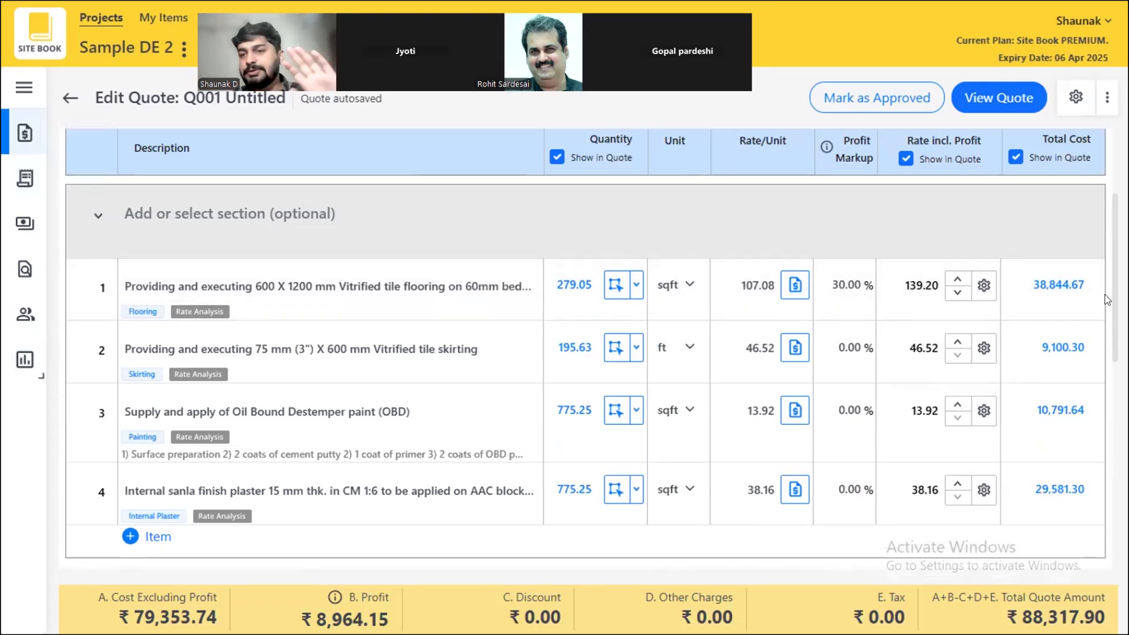
click(1090, 286)
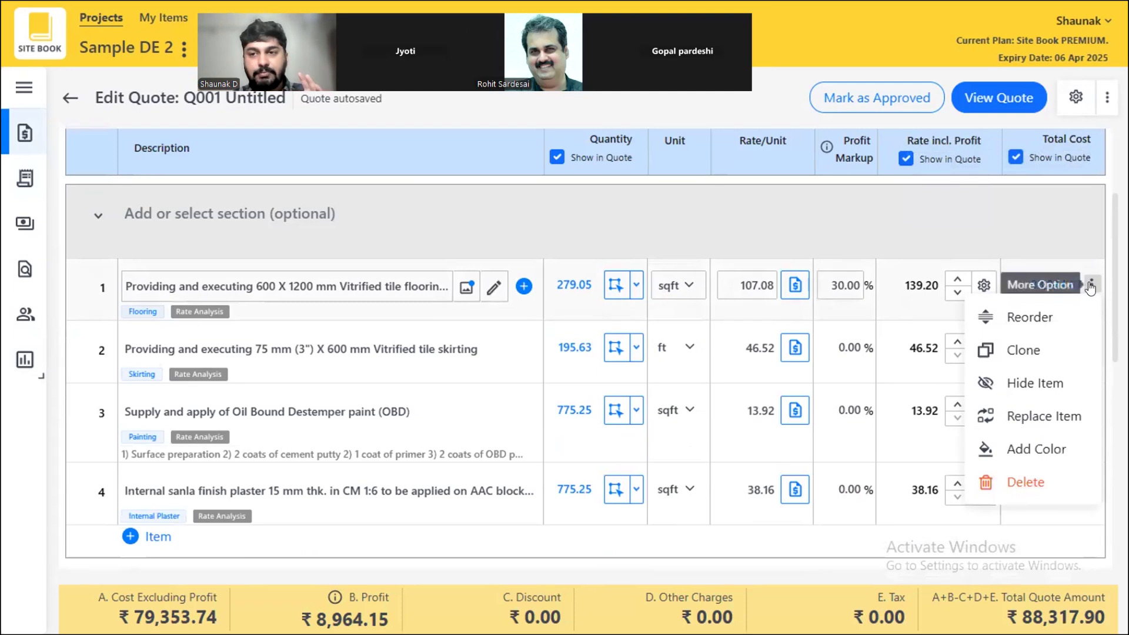
click(47, 457)
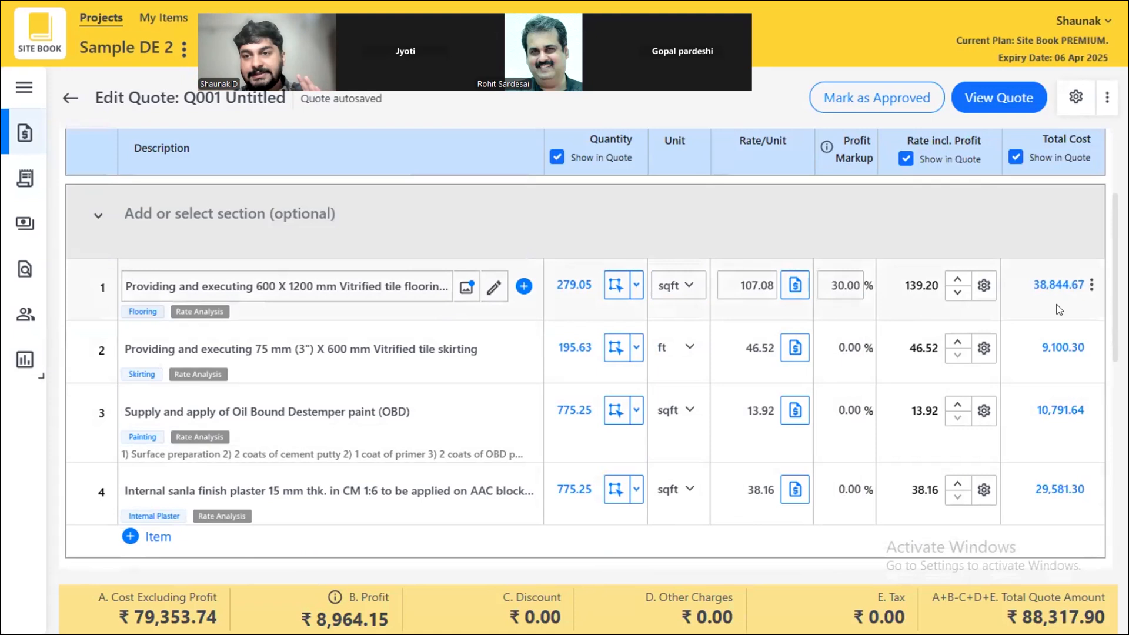
- Start replacing the 600 X 1200 mm Vitrified tile flooring item with an item from the Site Book Library
click(1090, 286)
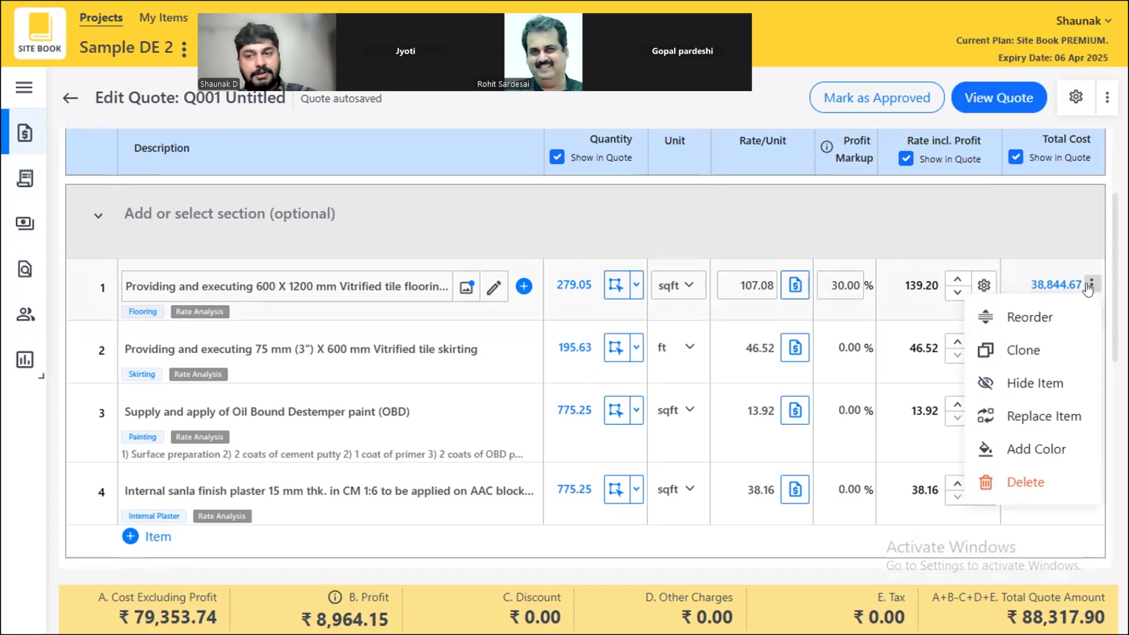
click(1027, 417)
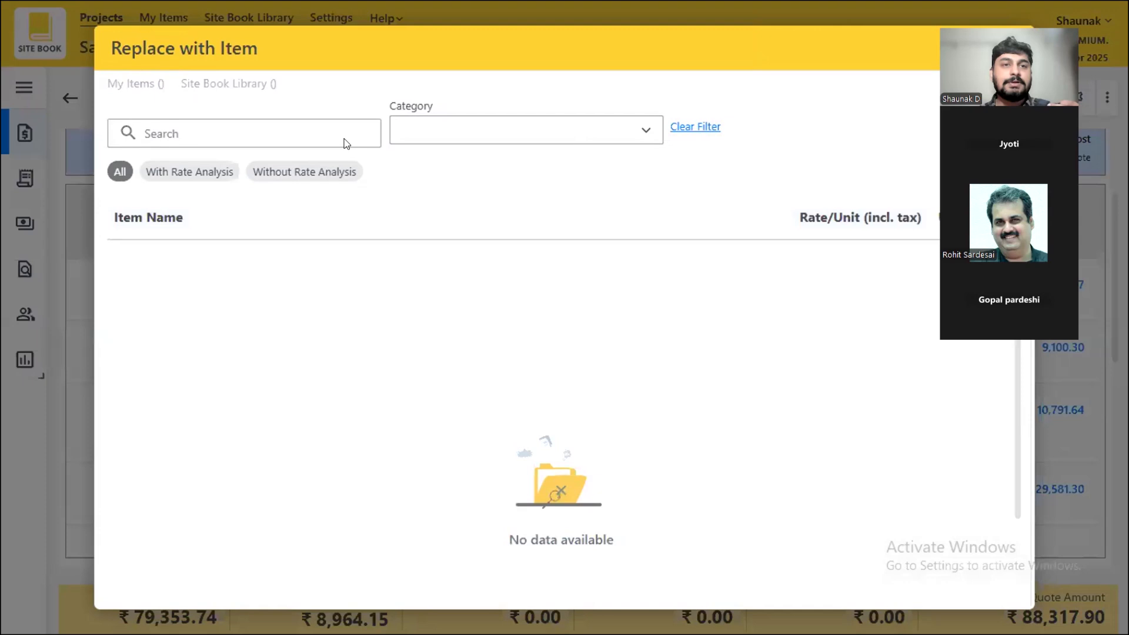
click(236, 85)
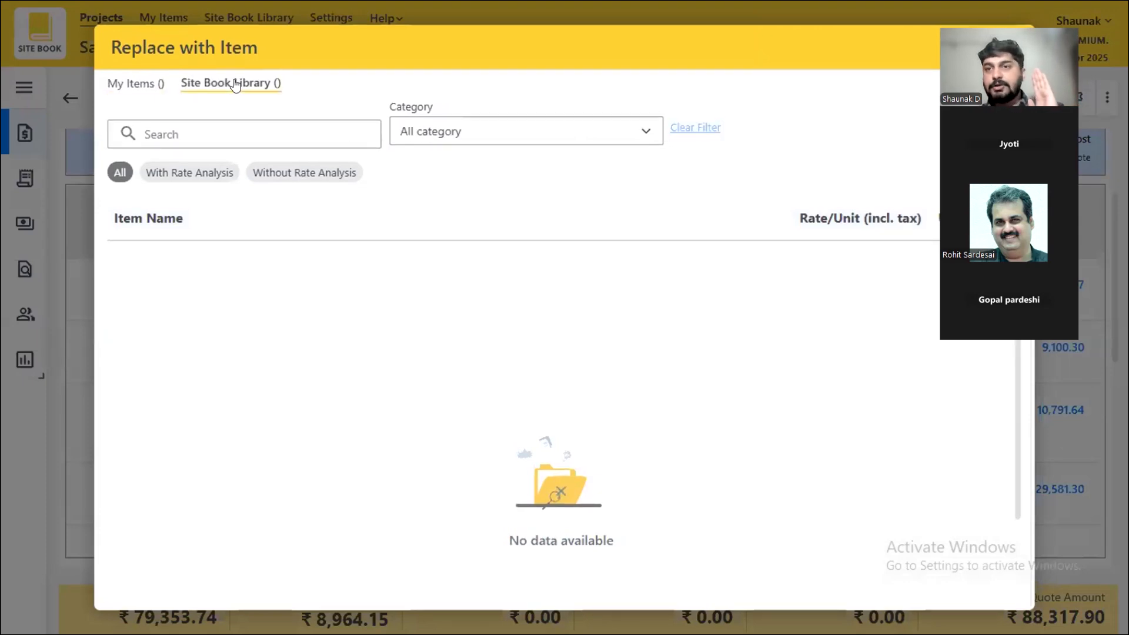
- Filter the library to Flooring, Natural stone flooring, and compare the beige tone Italian marble flooring on 50 mm screeding as replacement in the quote
click(548, 134)
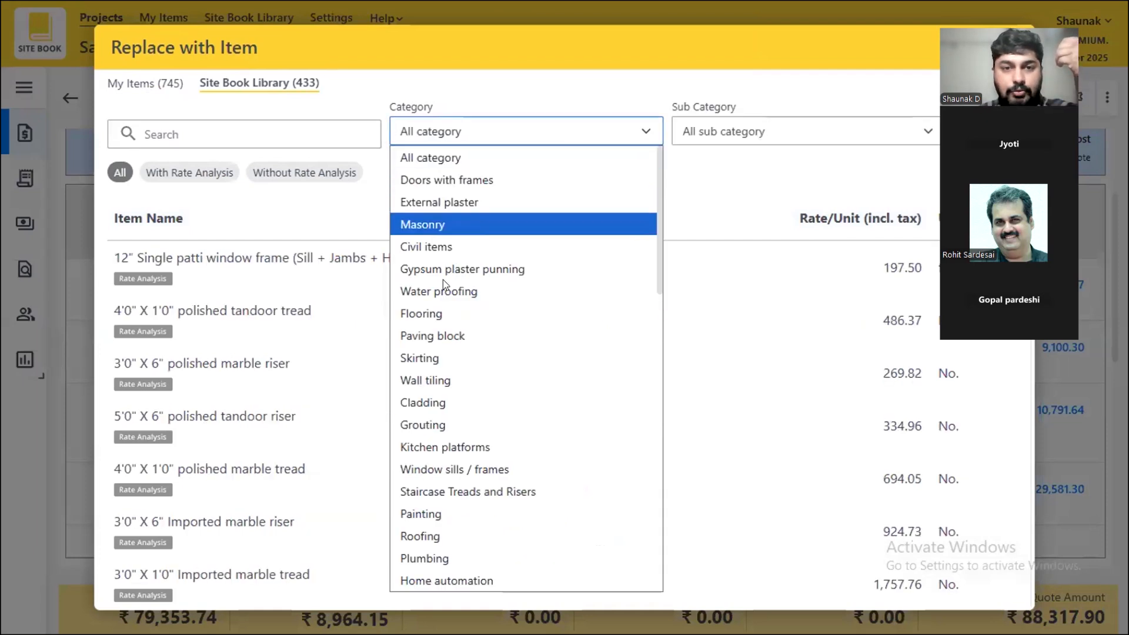
click(430, 314)
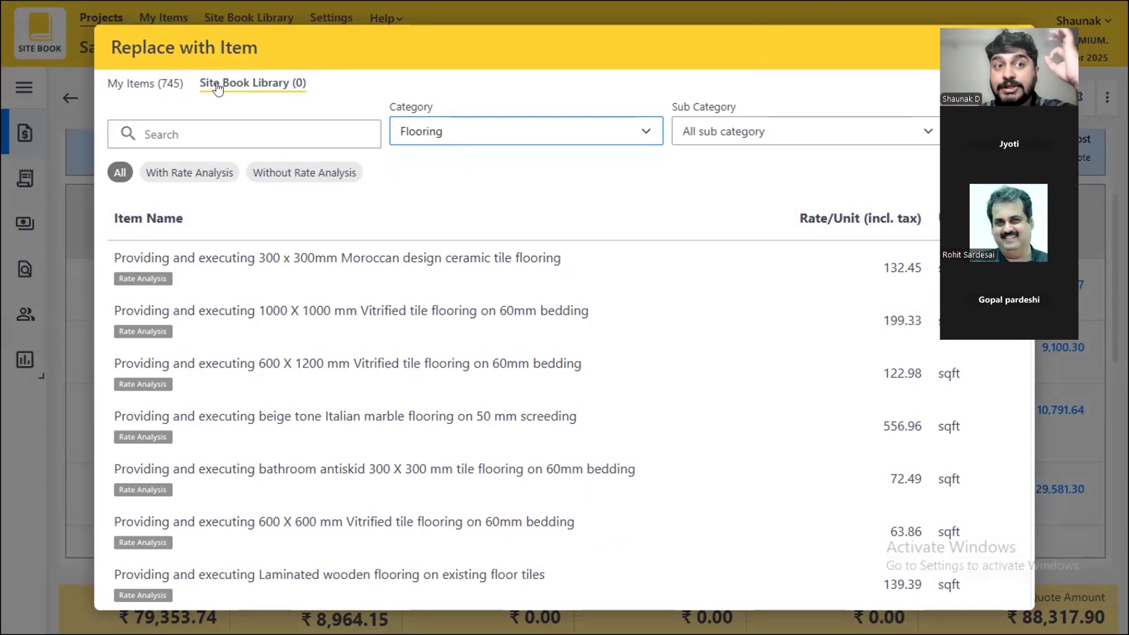
click(688, 134)
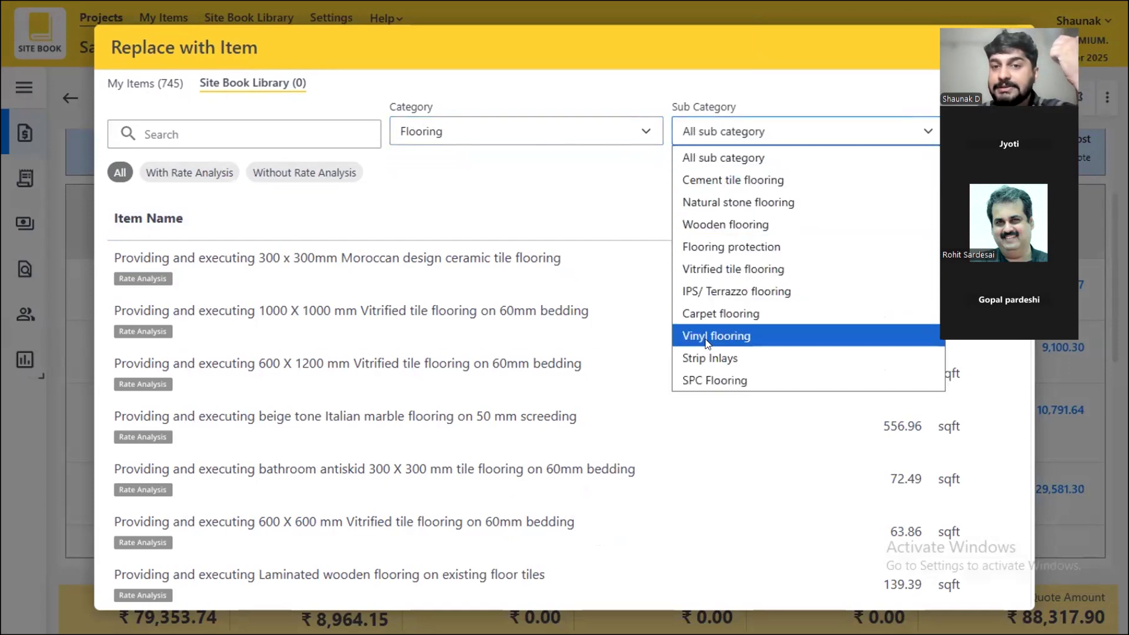
click(712, 207)
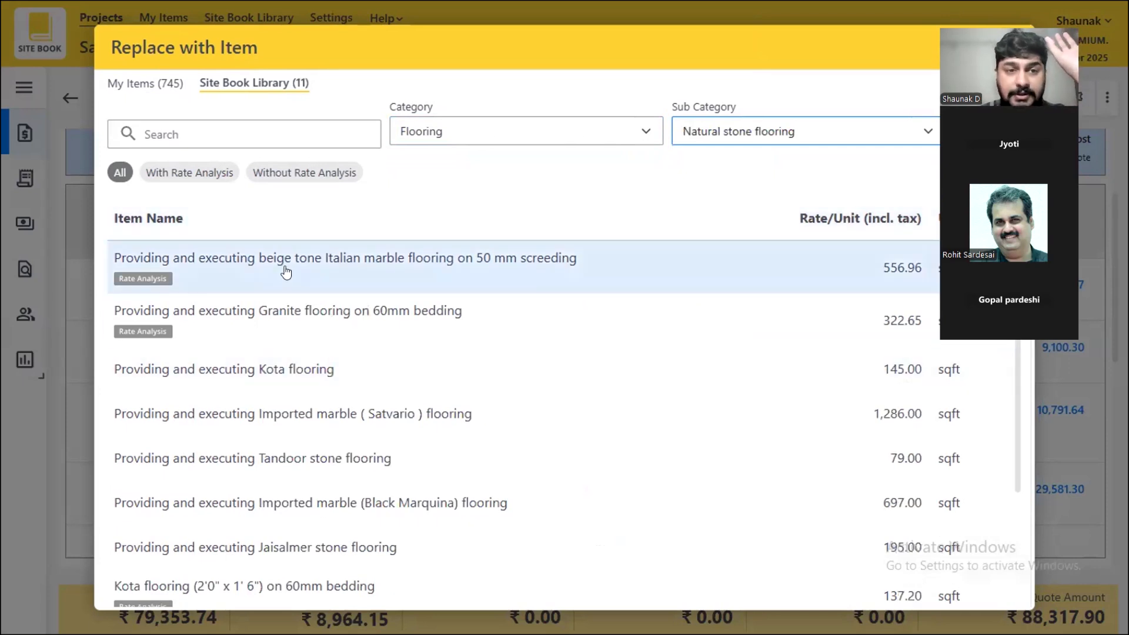
click(286, 272)
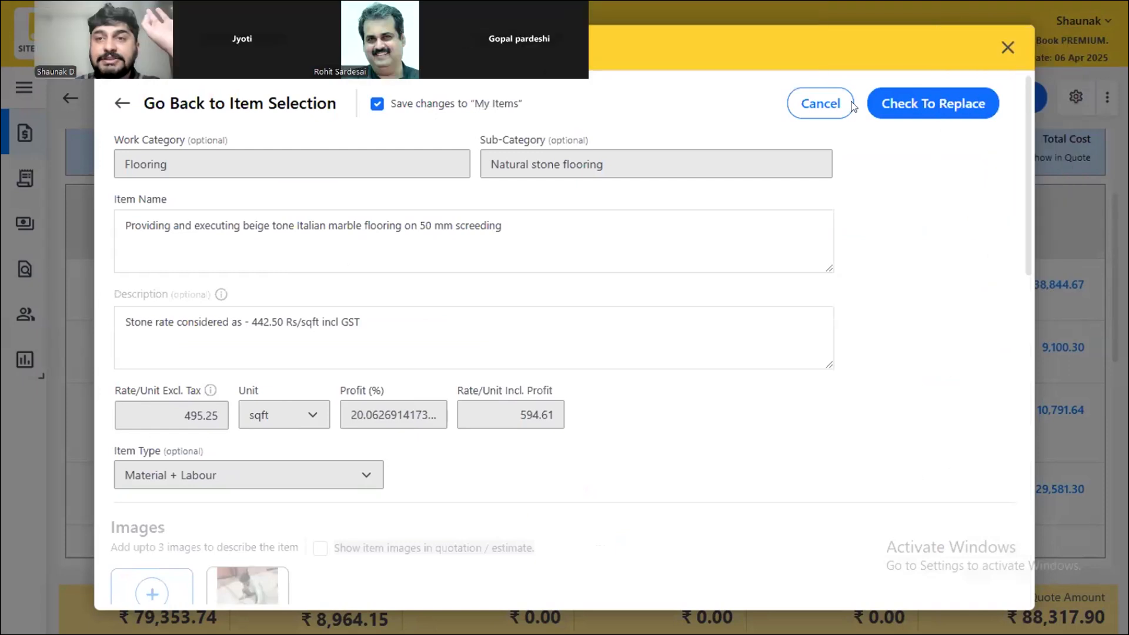
click(915, 112)
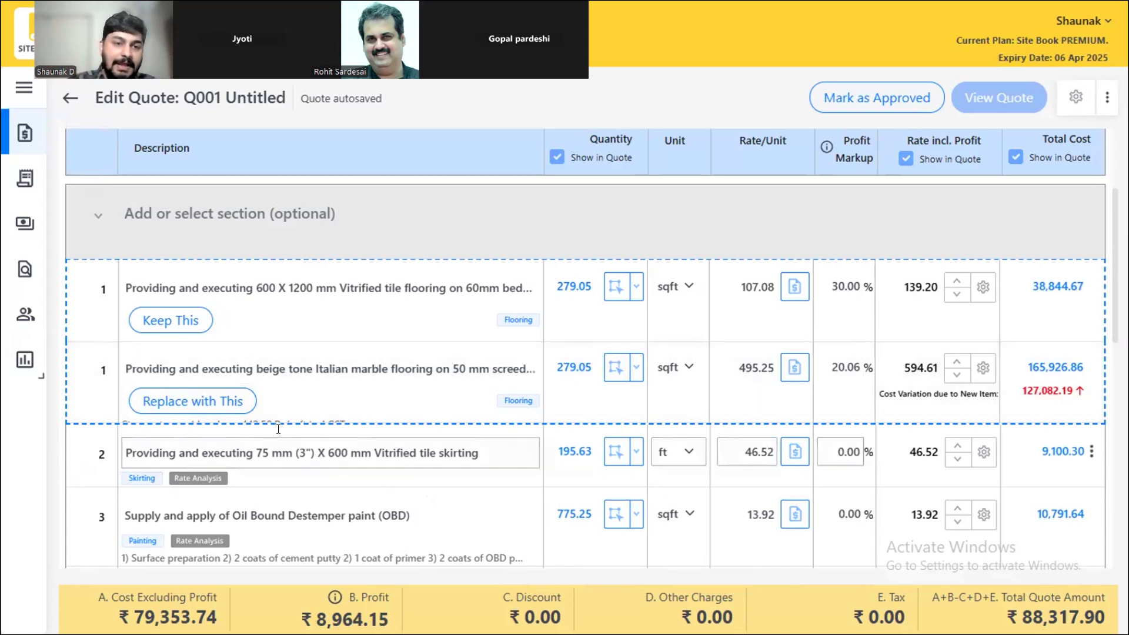
- Replace the vitrified tile flooring with the beige tone Italian marble flooring and check the new item's rate analysis
click(203, 401)
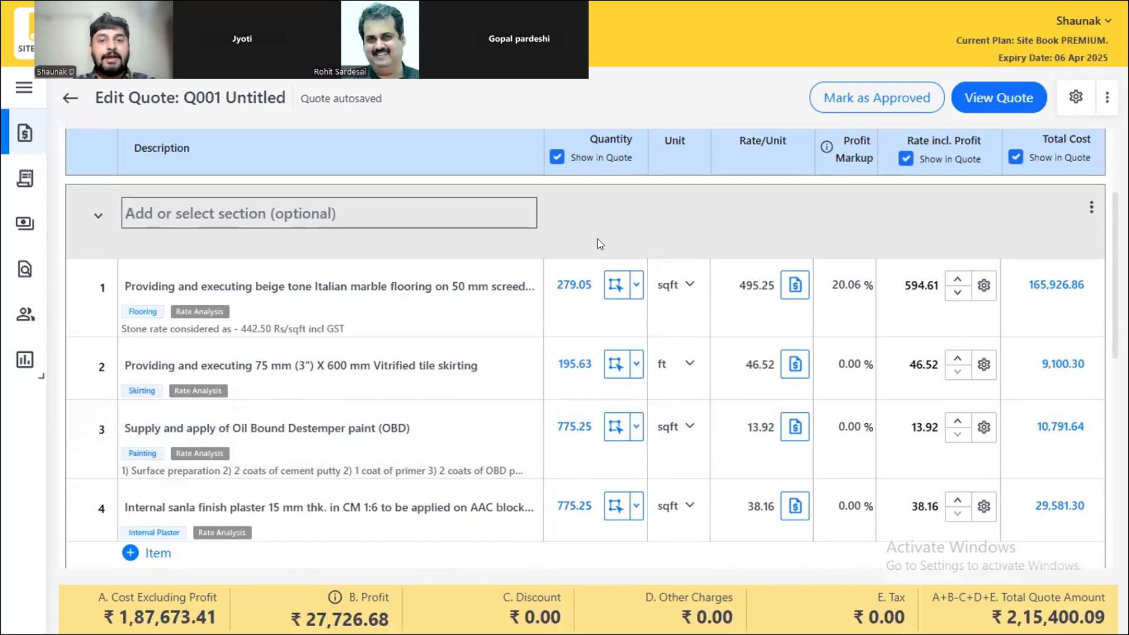
click(1063, 287)
scroll(327, 287, down, 10)
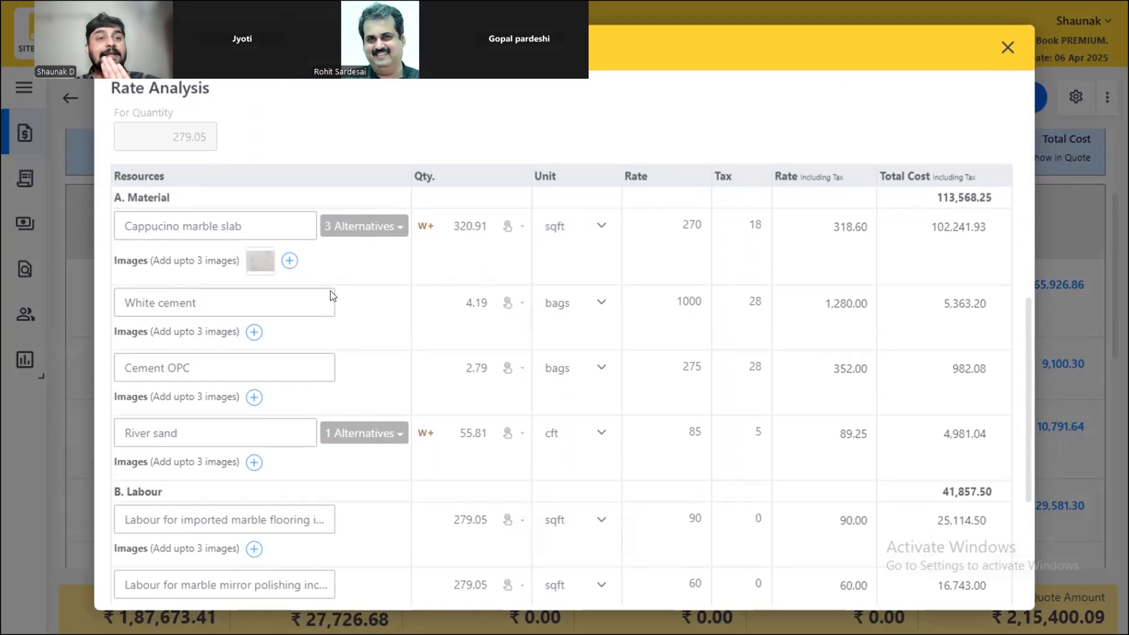
click(1008, 48)
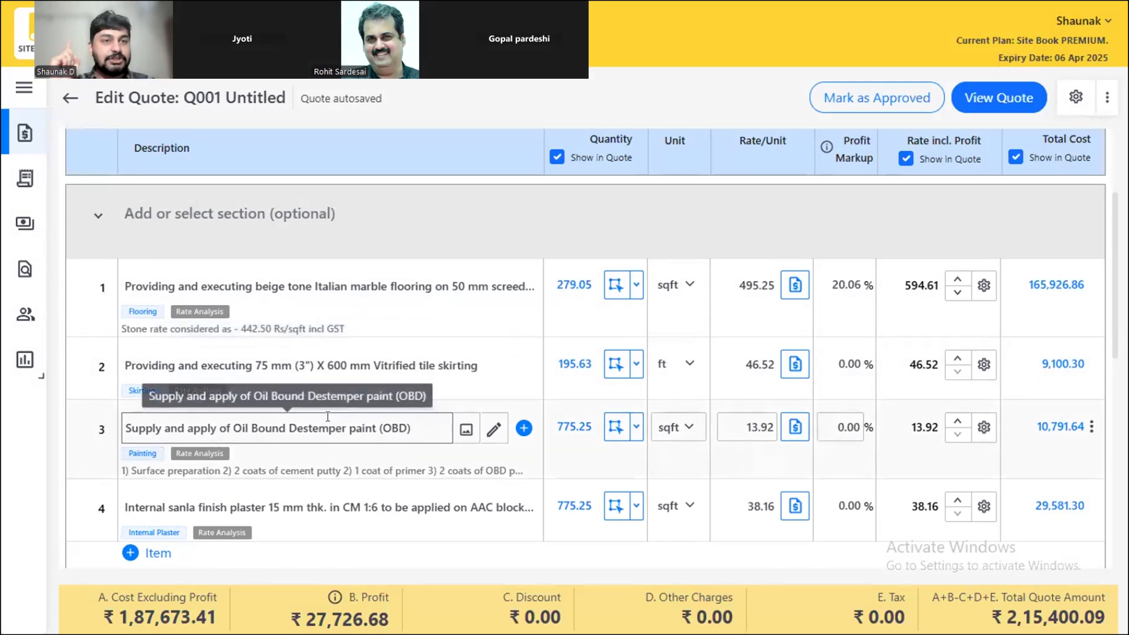
- Start replacing the Oil Bound Destemper paint item from the Site Book Library, filtered to Painting, Internal paint
click(1091, 427)
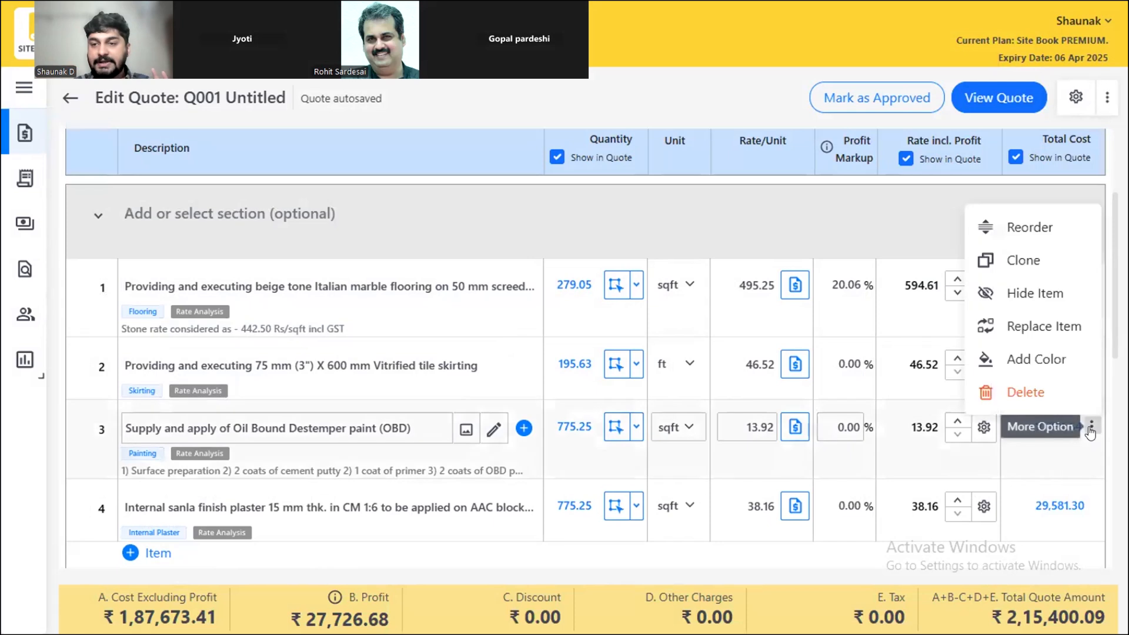
click(1050, 328)
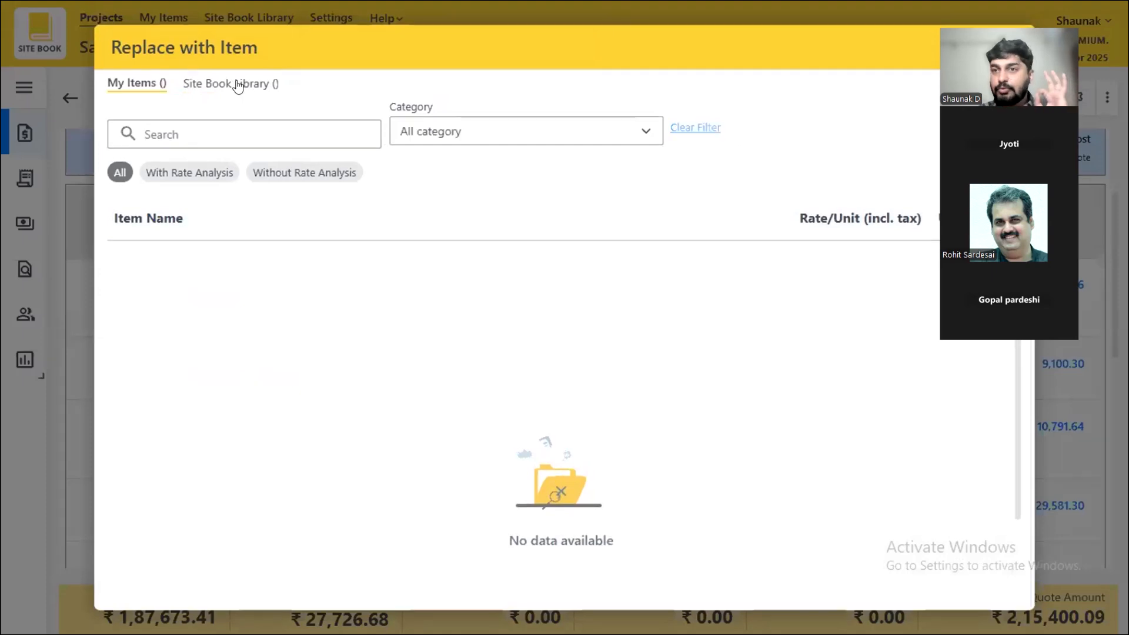
click(238, 83)
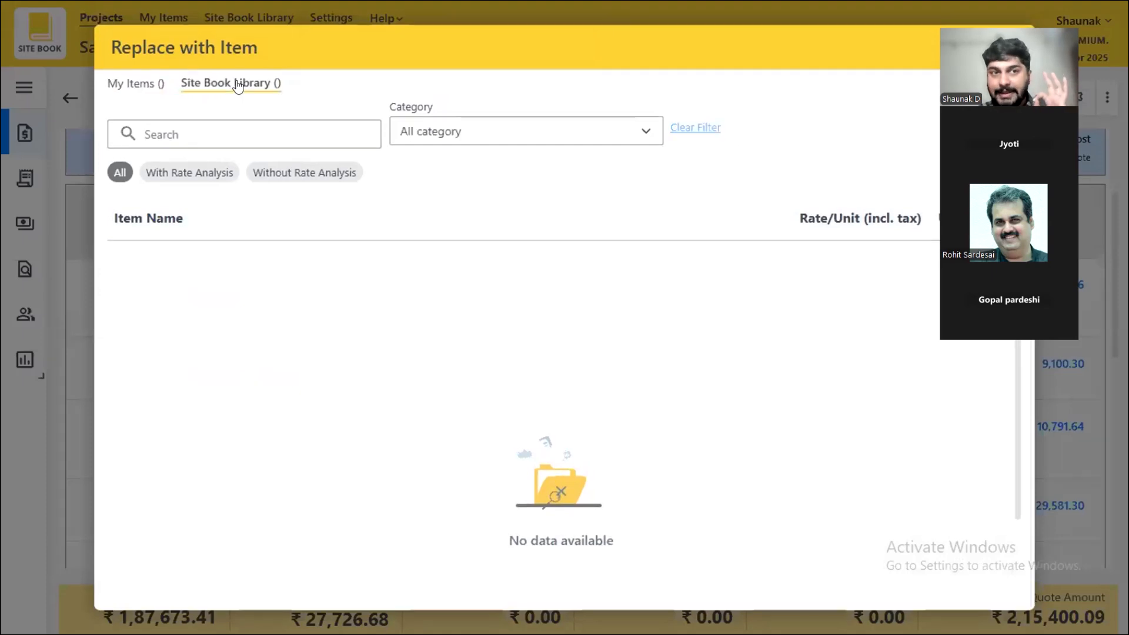
click(513, 139)
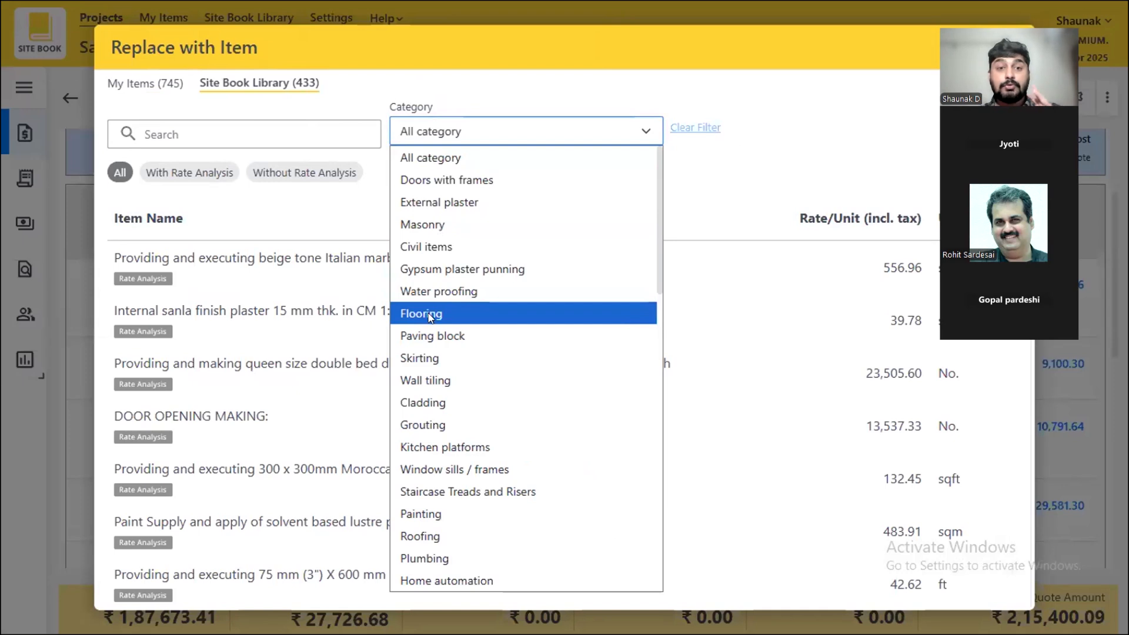
click(424, 516)
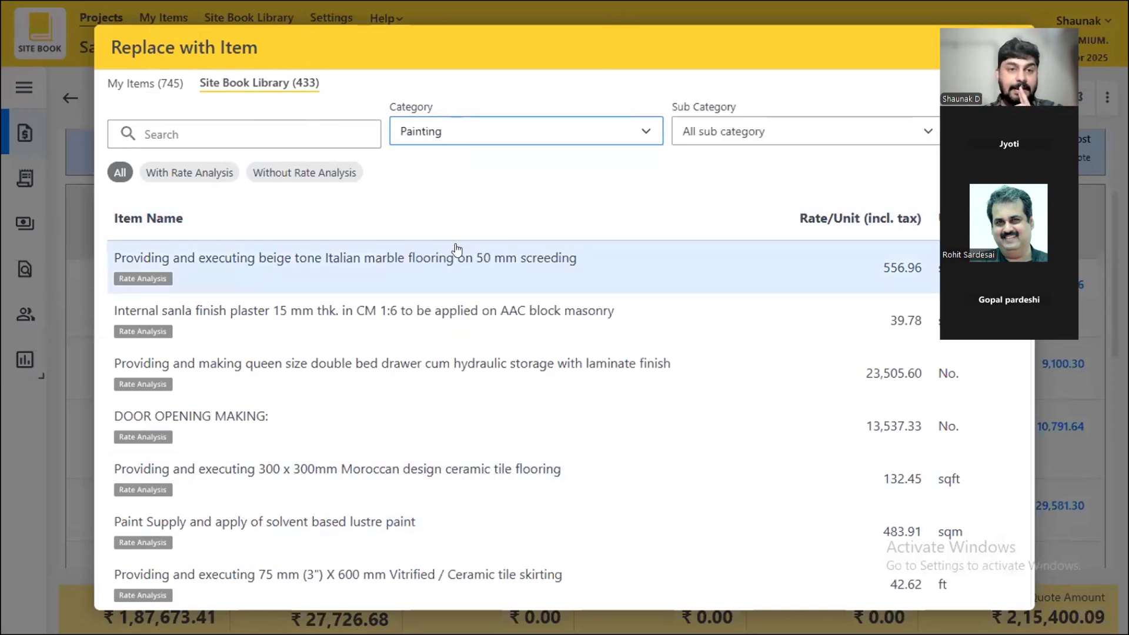
click(747, 131)
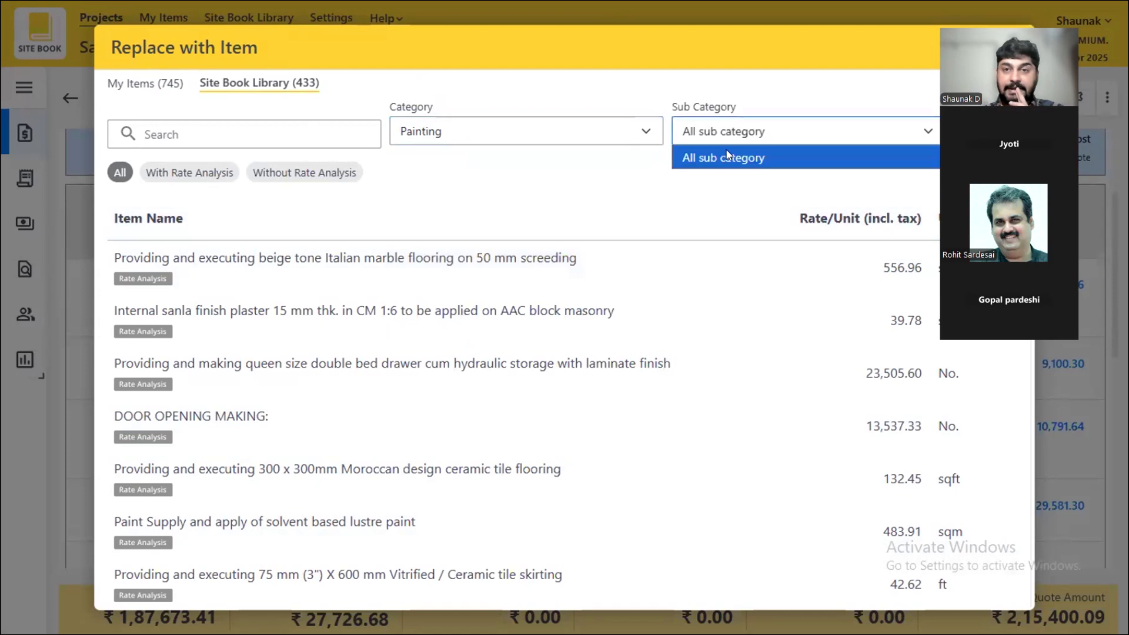
click(634, 173)
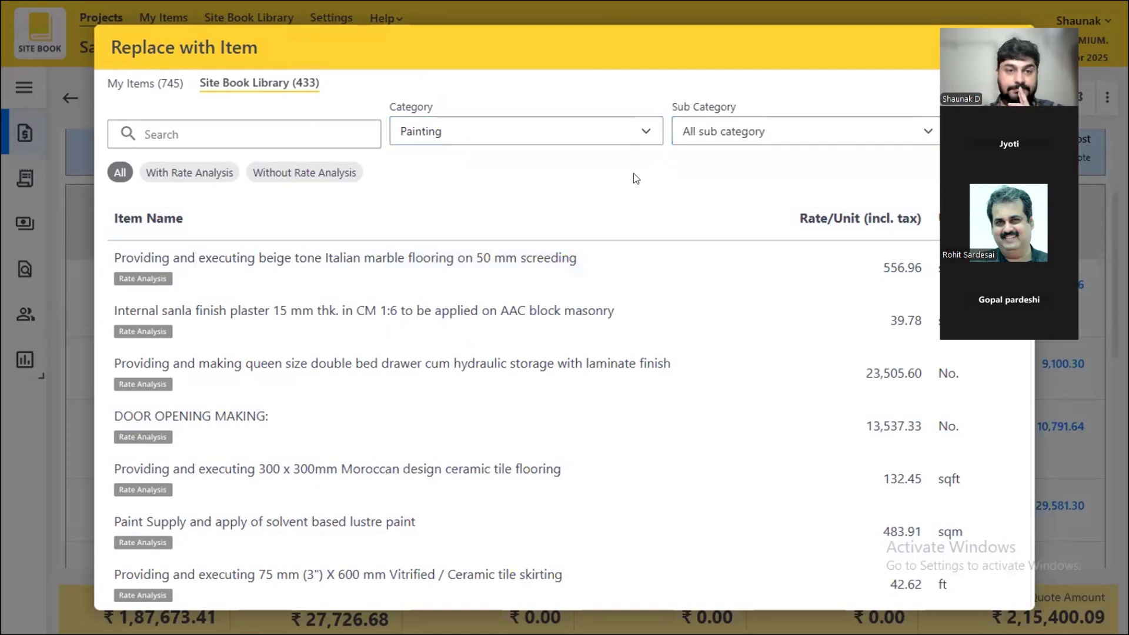
click(740, 142)
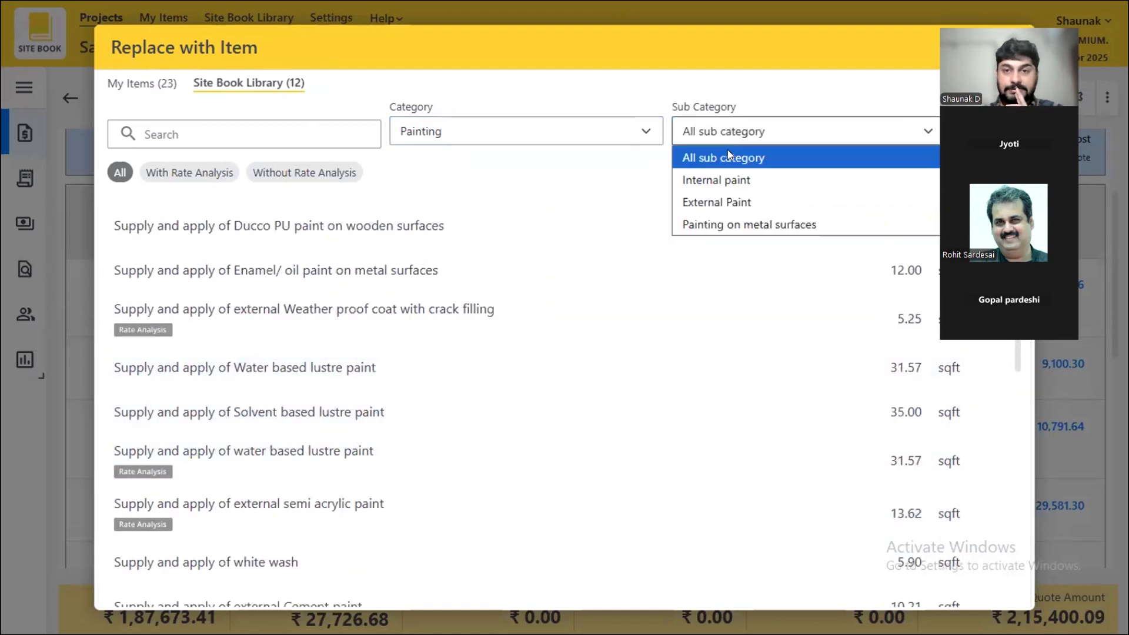
click(710, 183)
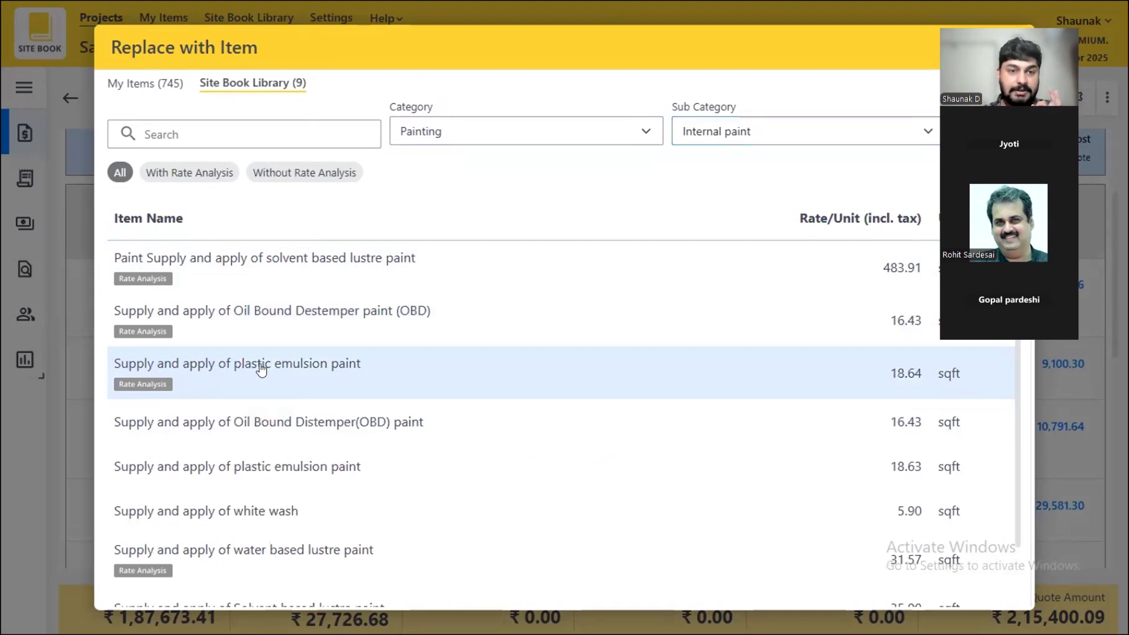
- Compare "Supply and apply of plastic emulsion paint" with the Oil Bound Destemper paint item and replace it in the quote
click(262, 369)
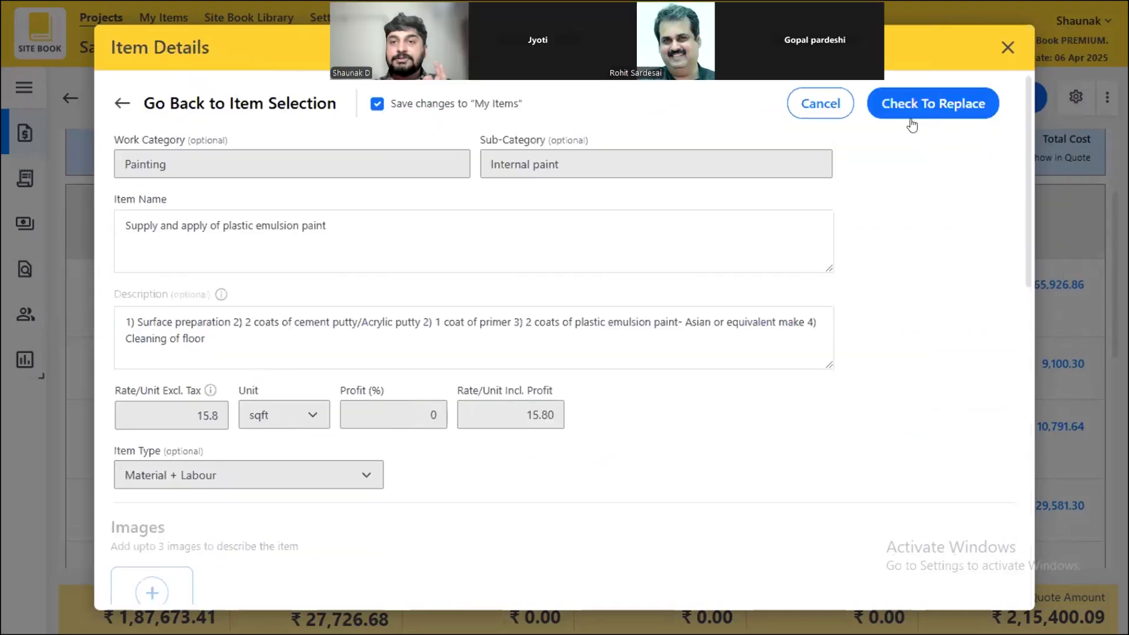
click(913, 125)
scroll(1058, 352, down, 4)
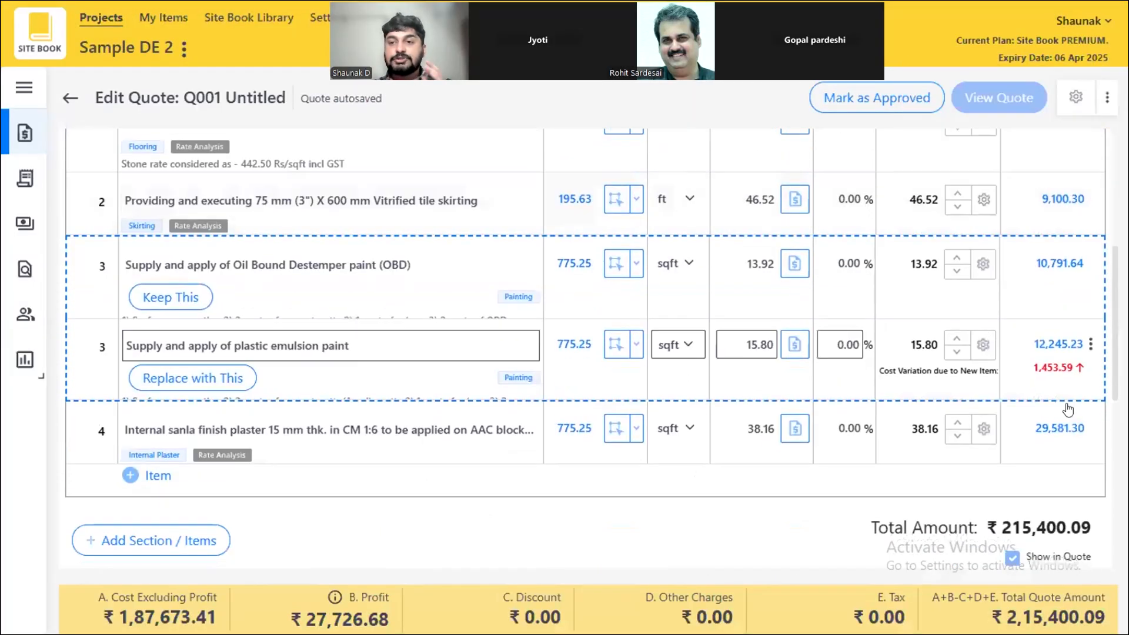
click(182, 378)
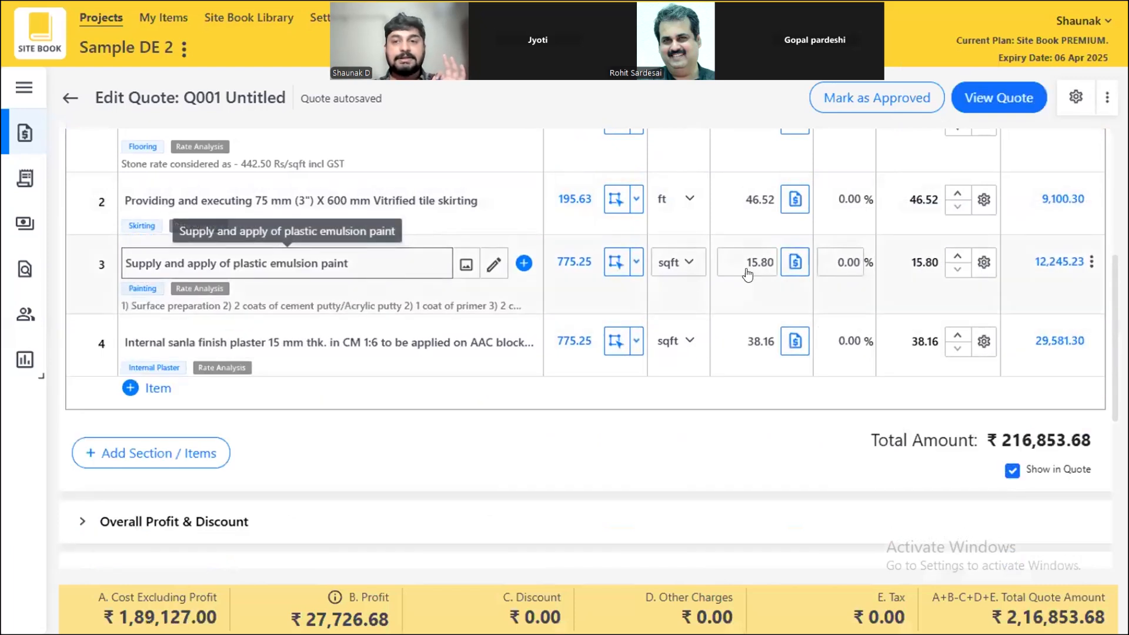
scroll(836, 358, up, 2)
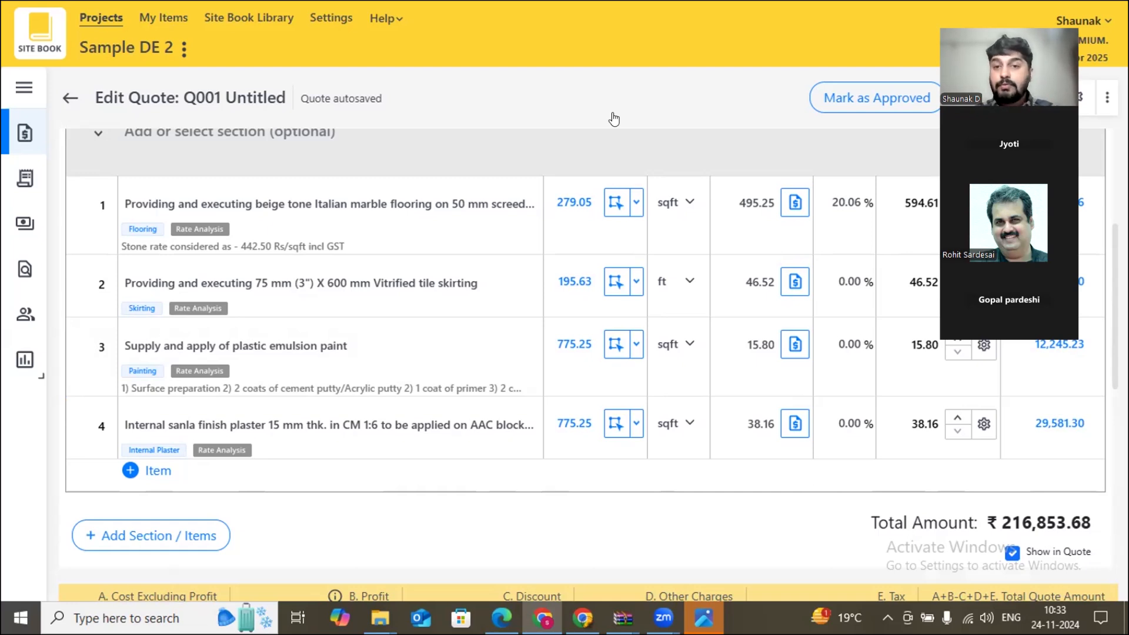
mouse_move(1028, 210)
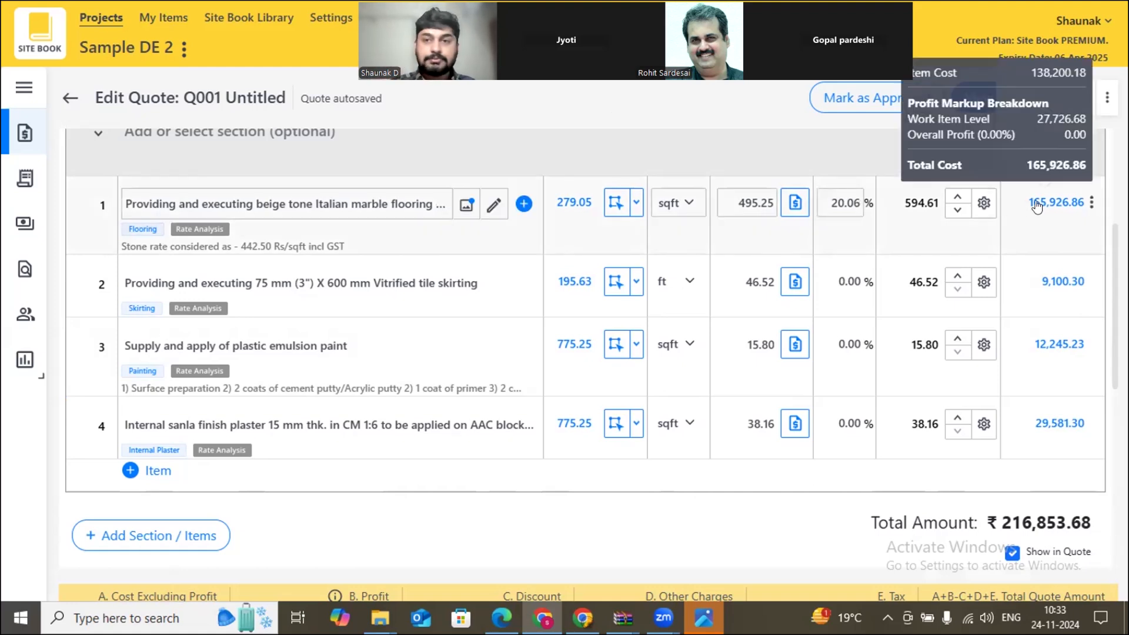
click(1035, 202)
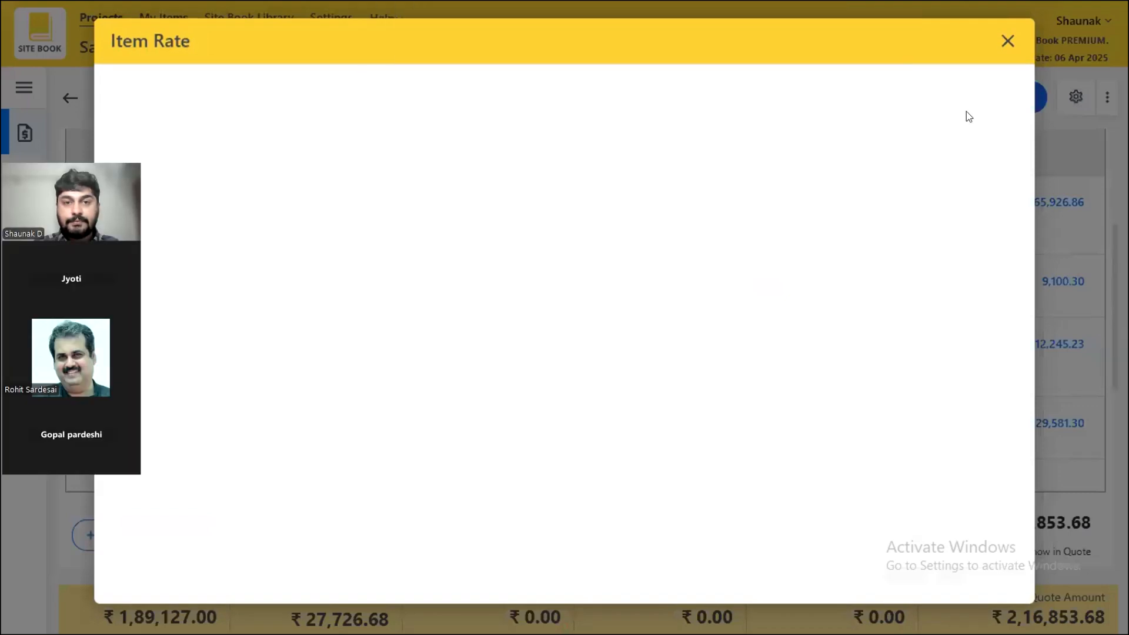
click(1008, 41)
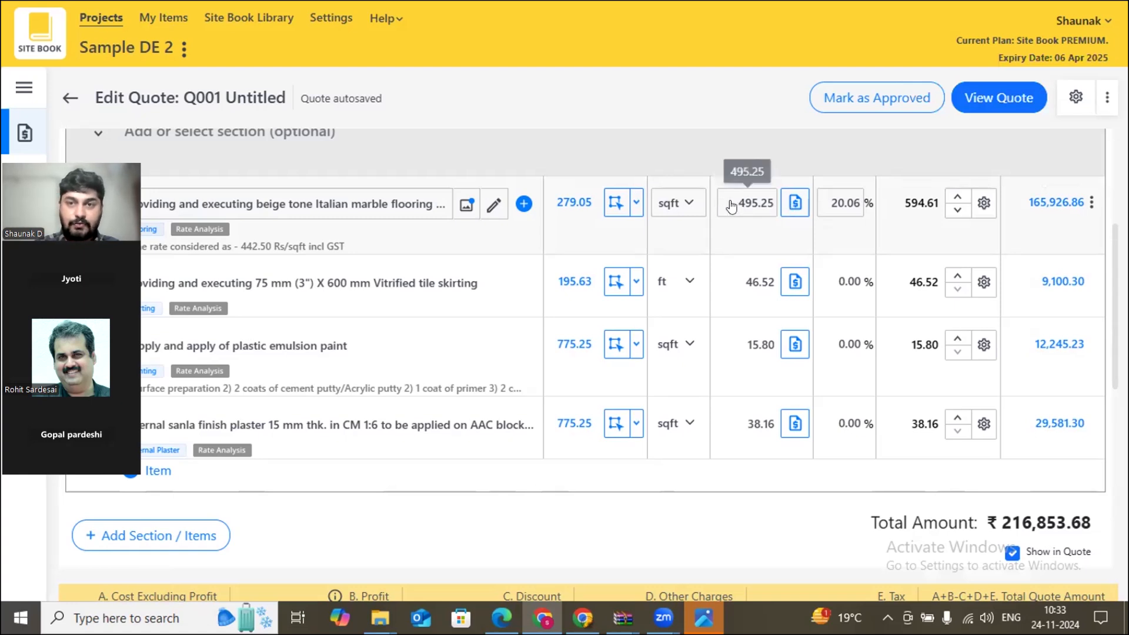
- Open the Italian marble flooring item's rate and examine the materials, labour and rates per unit in its rate analysis
click(796, 202)
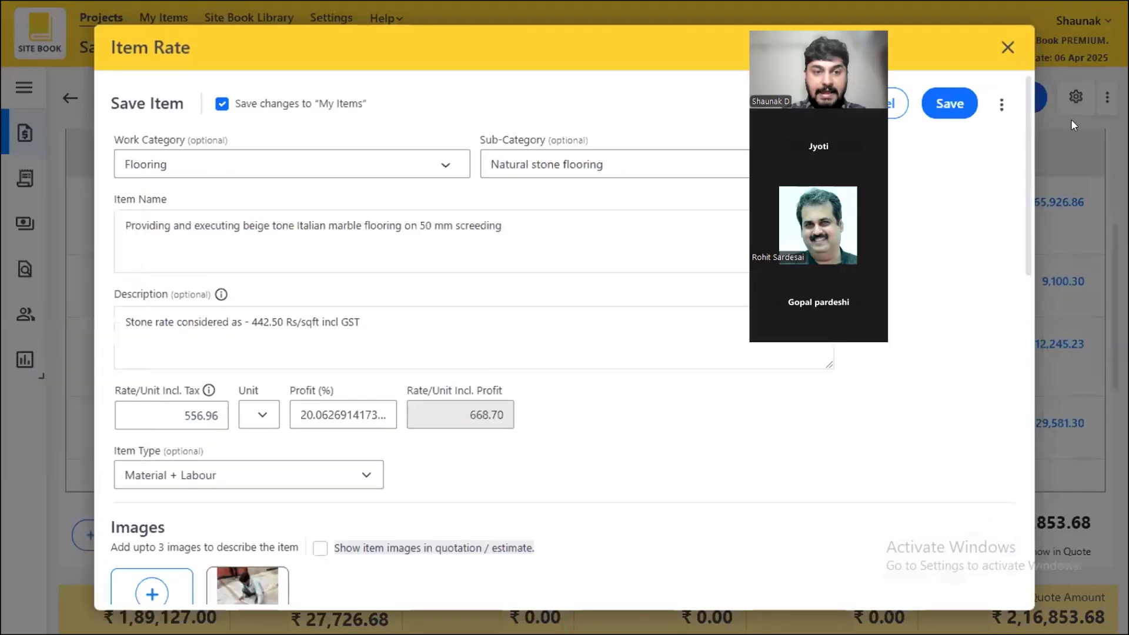
scroll(451, 320, down, 4)
scroll(451, 321, down, 6)
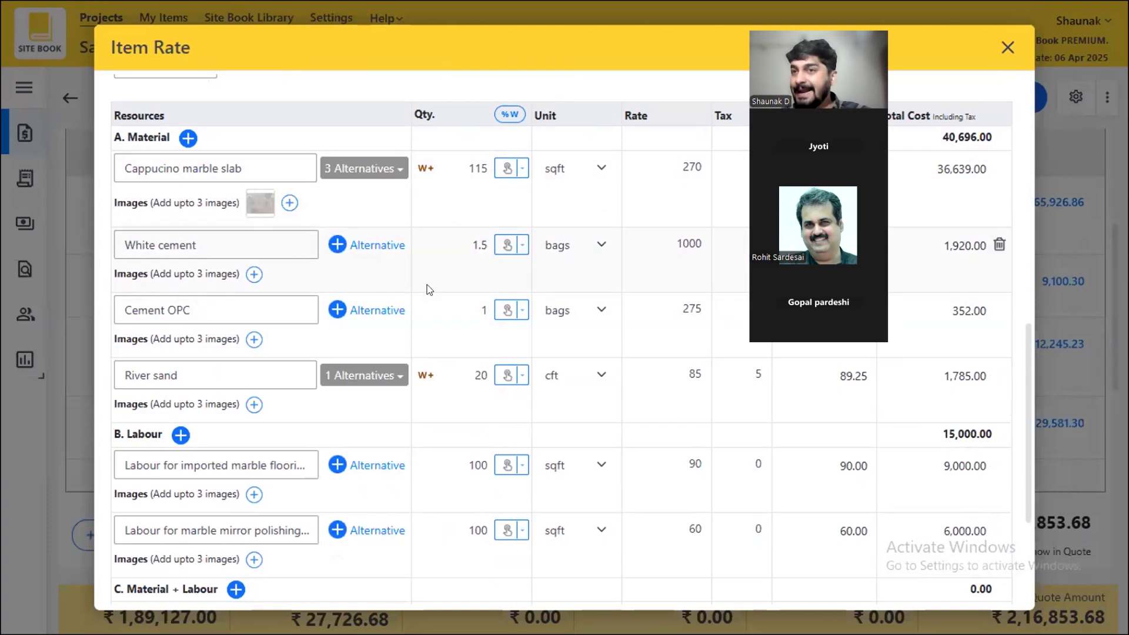
scroll(338, 292, up, 1)
scroll(337, 292, up, 1)
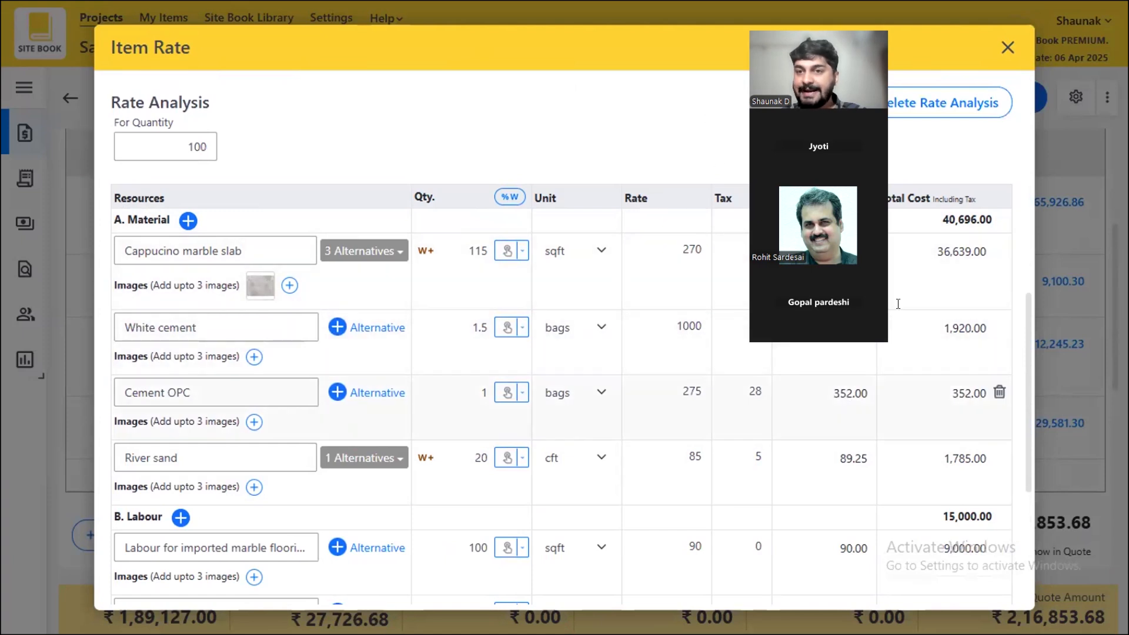
scroll(857, 390, down, 5)
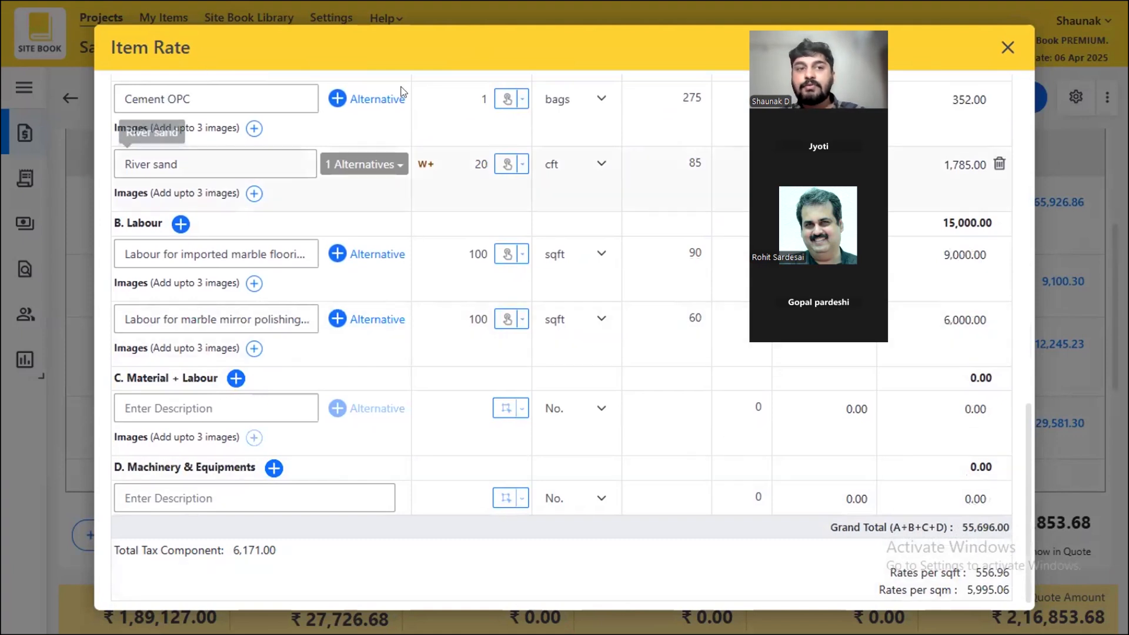
scroll(442, 390, up, 4)
scroll(442, 387, up, 3)
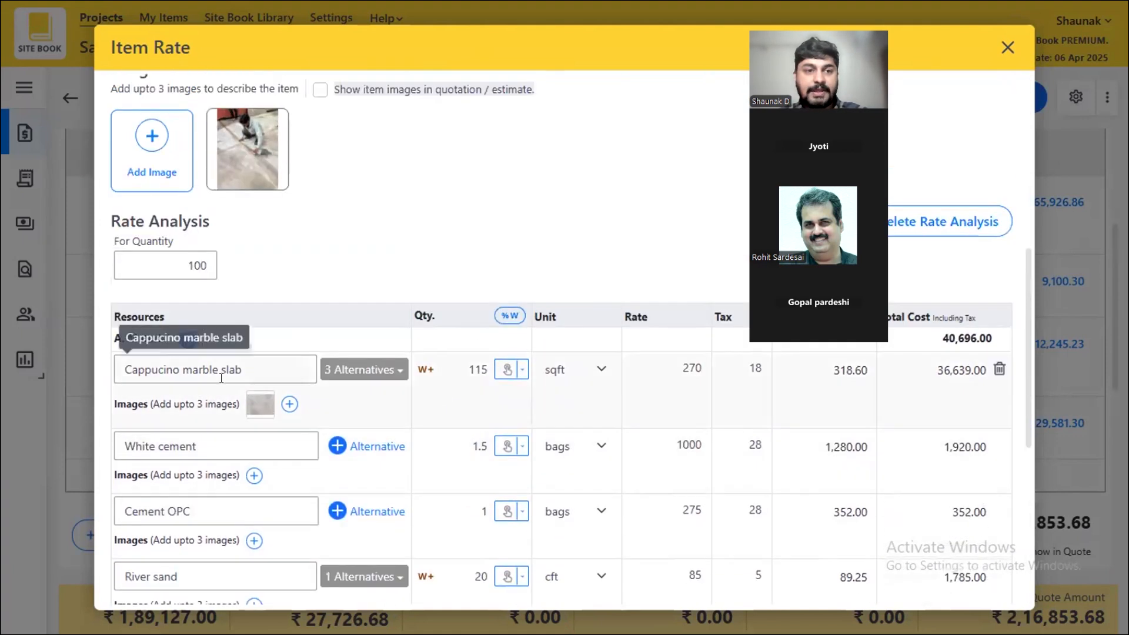
scroll(259, 397, down, 3)
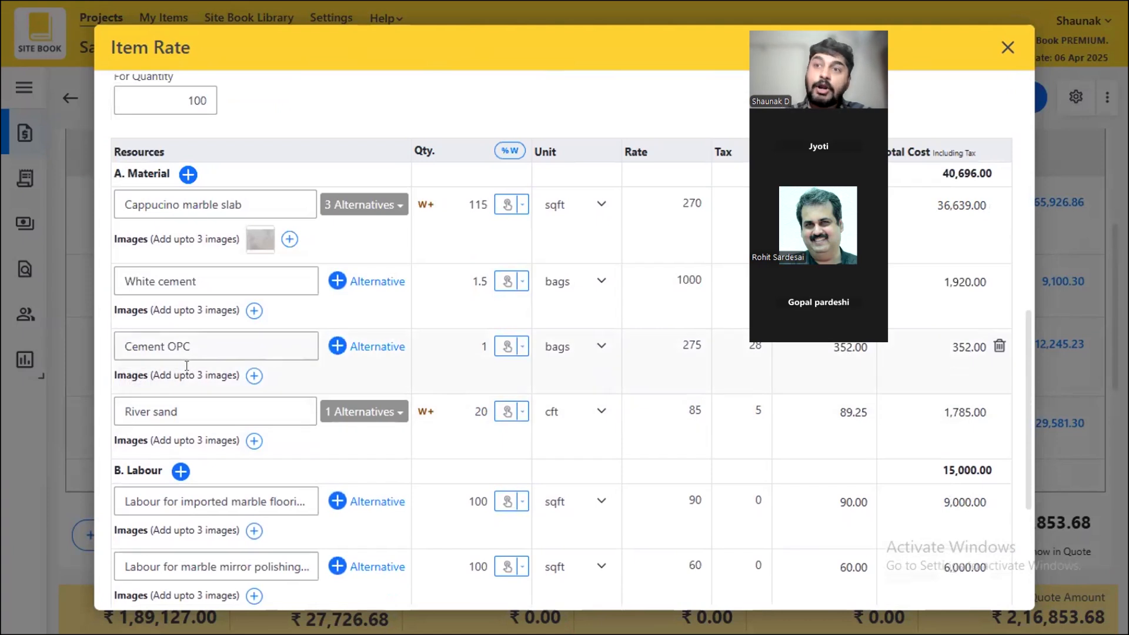
- Switch River sand to its alternative Crush sand (M sand / Artificial sand) and check the rates per unit
click(354, 411)
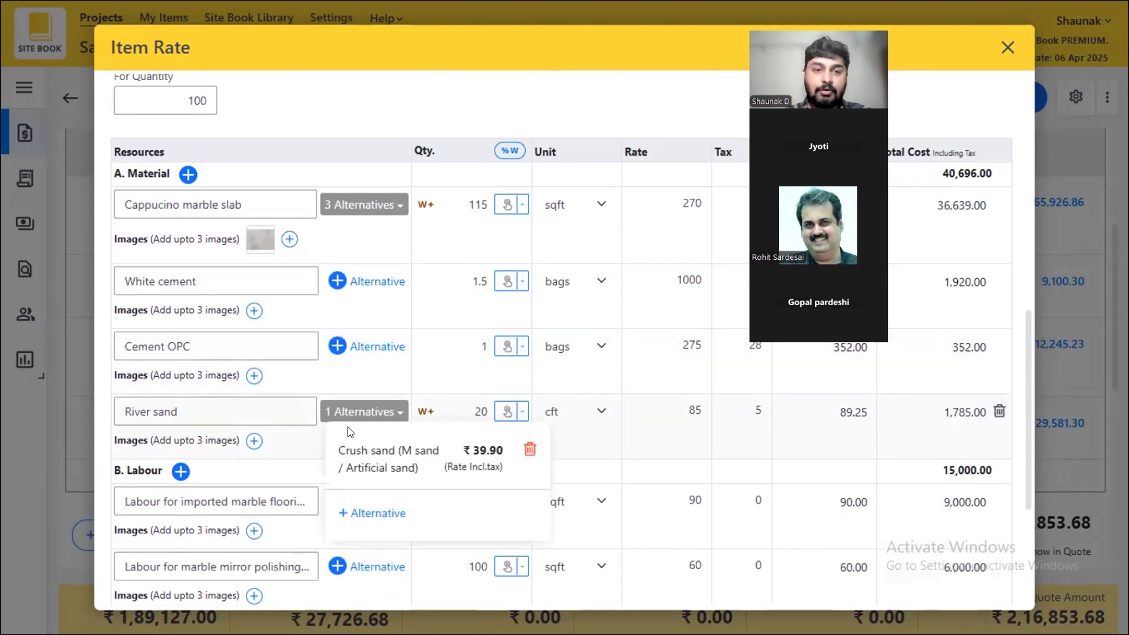
click(380, 459)
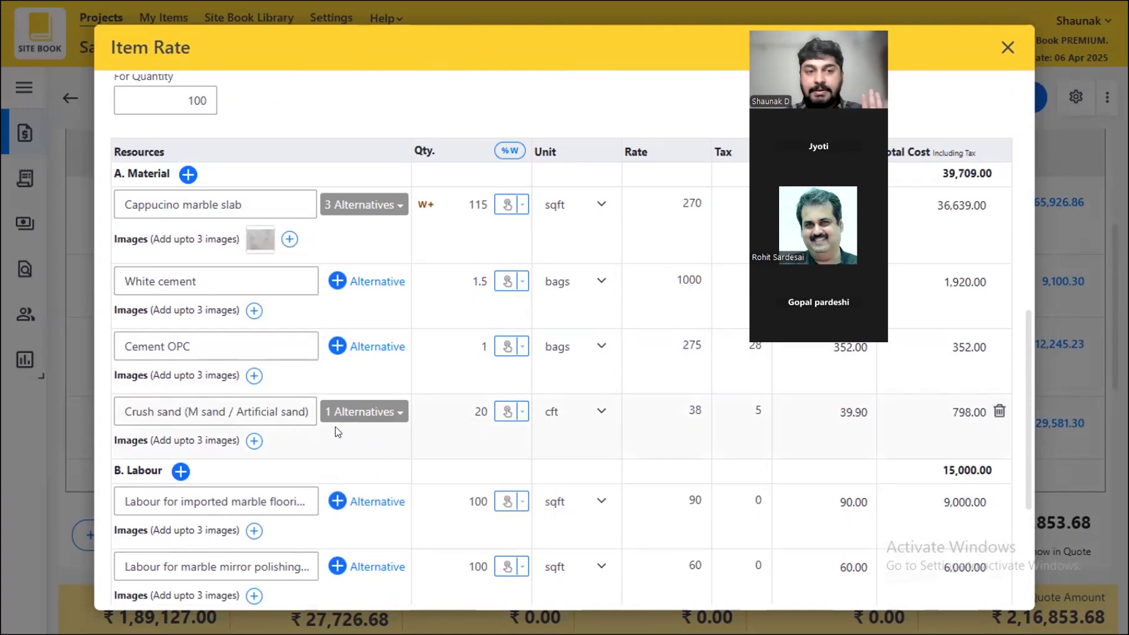
scroll(315, 429, down, 5)
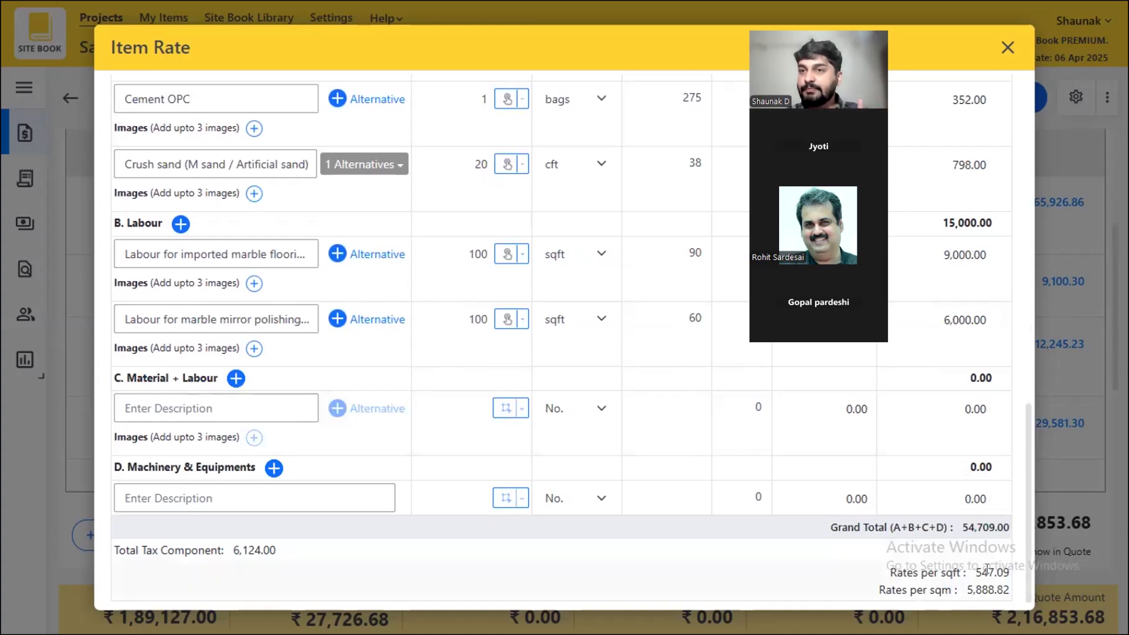
- Try the Crema marble slab alternative in place of the Cappucino marble slab
scroll(510, 469, up, 9)
scroll(231, 433, down, 2)
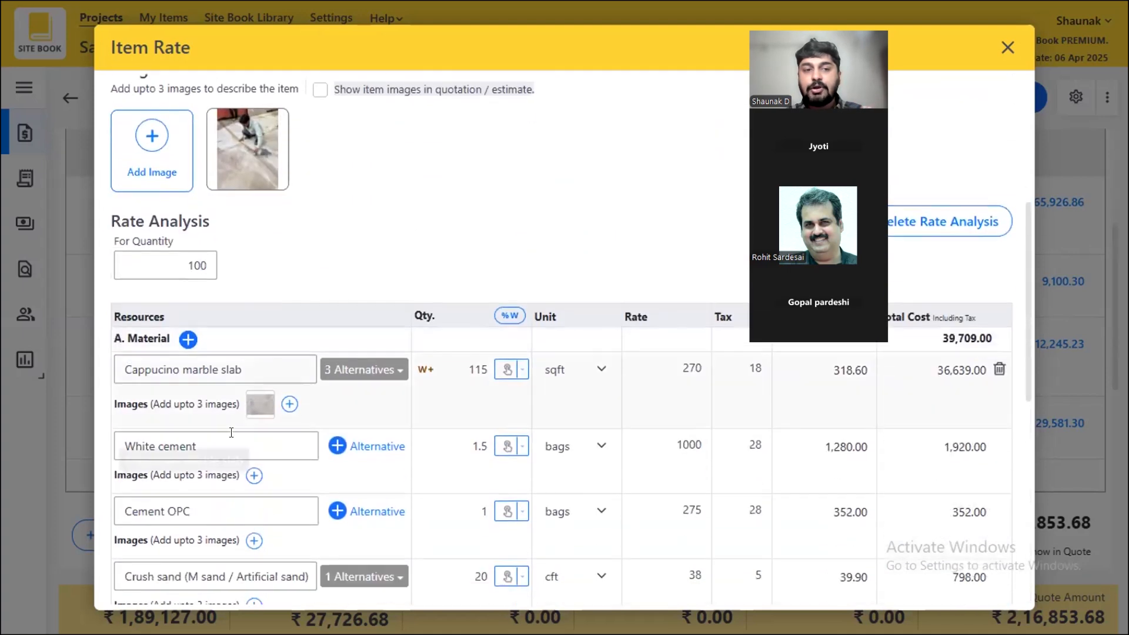
click(376, 370)
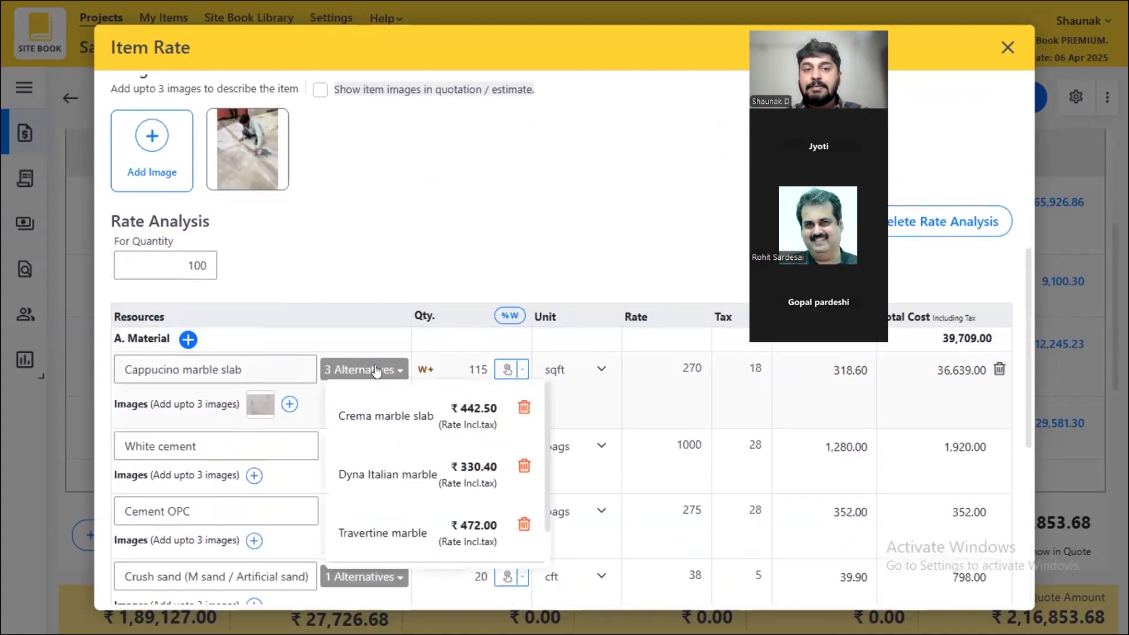
click(370, 430)
- Switch the marble material to Dyna Italian marble, discard the blank Cement OPC alternative, and check the rates per unit
click(366, 372)
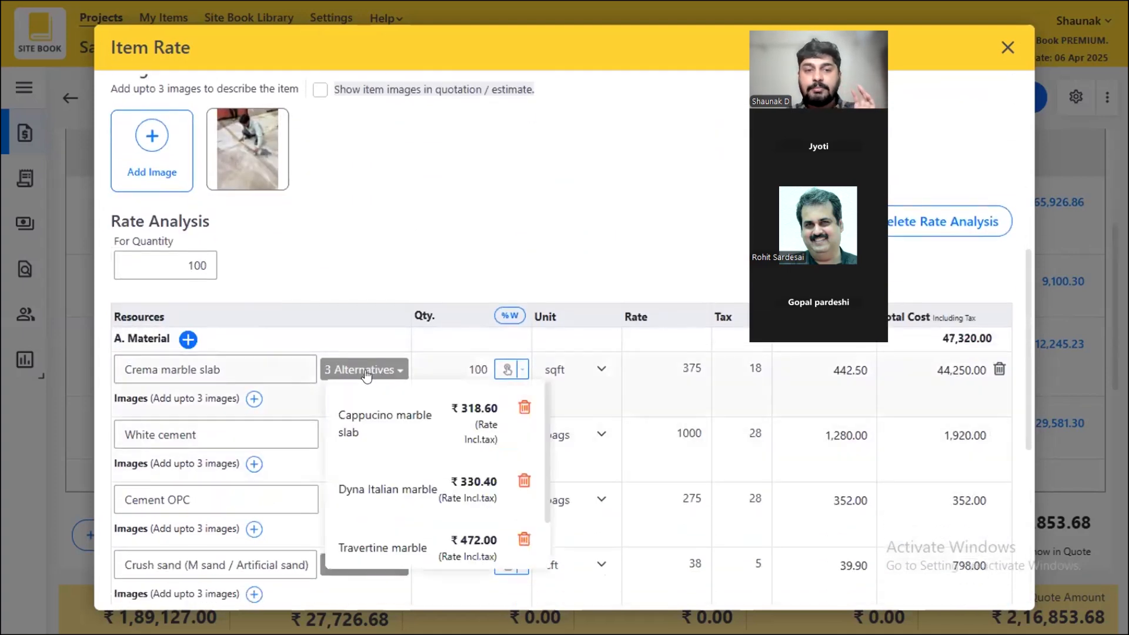
click(360, 482)
click(376, 508)
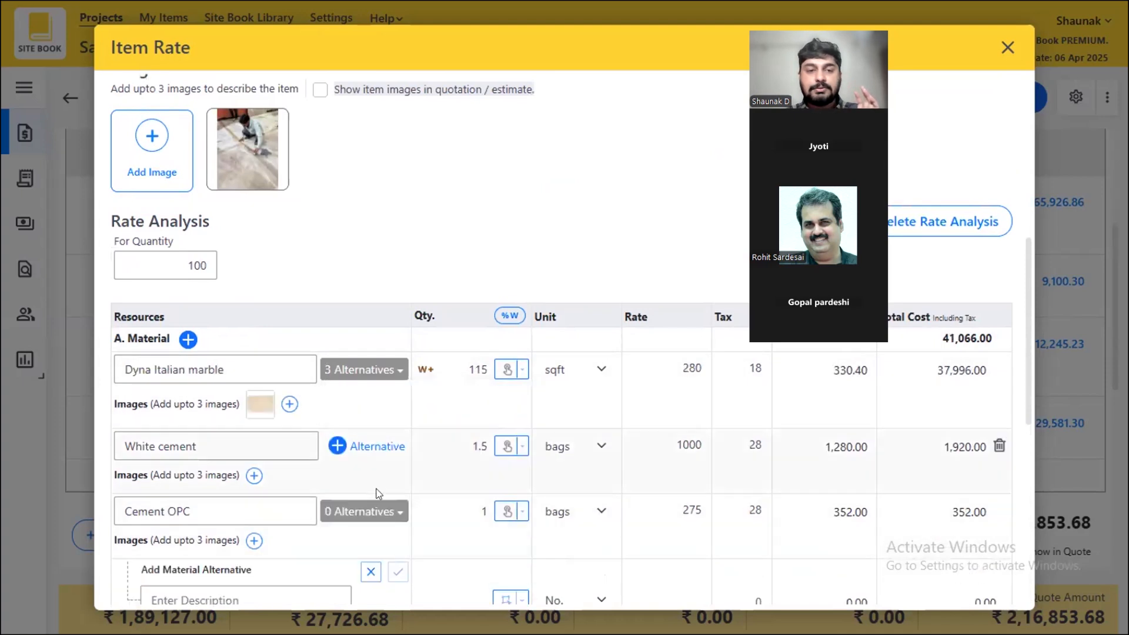
click(369, 571)
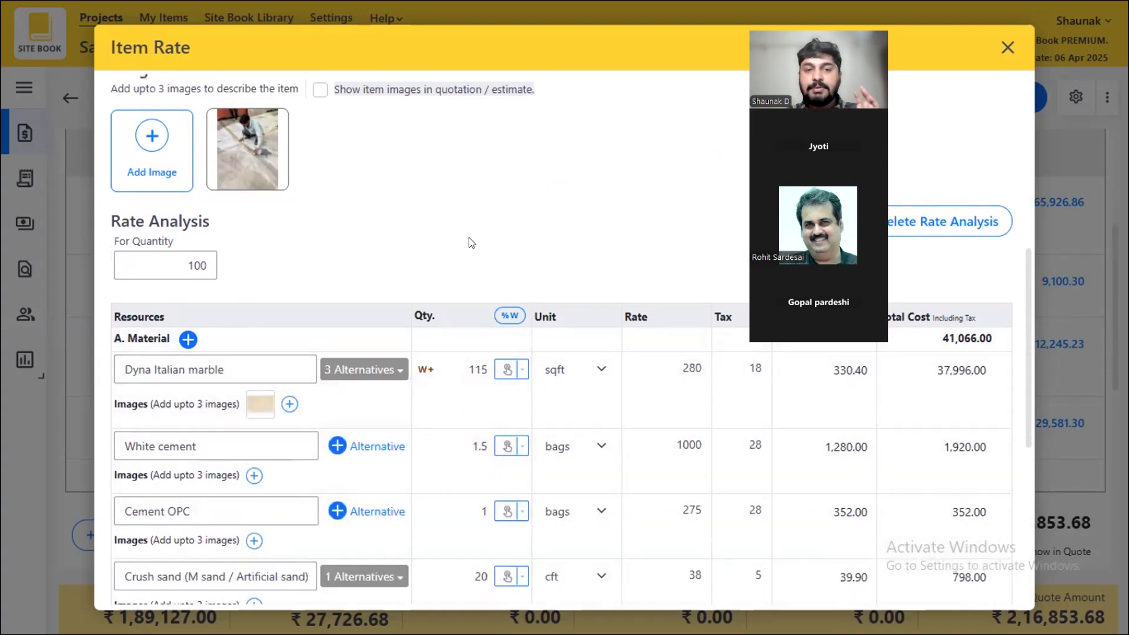
scroll(479, 338, down, 5)
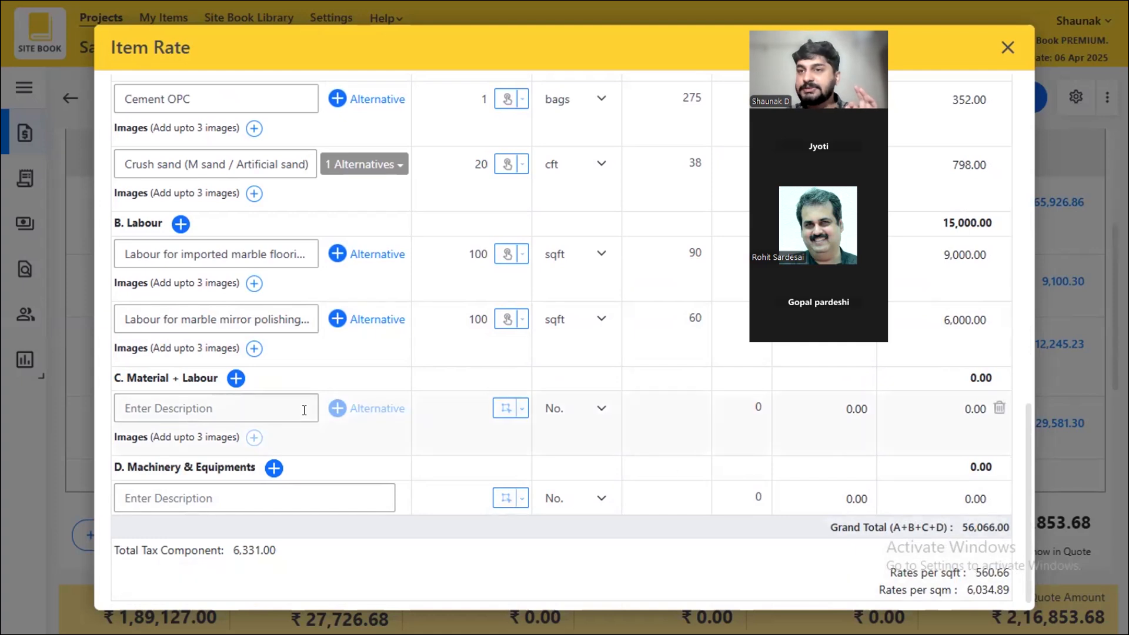
- Try the Travertine marble alternative in place of Dyna Italian marble, check the rates per unit and close the item rate without saving
scroll(329, 388, up, 10)
click(365, 369)
scroll(379, 475, down, 2)
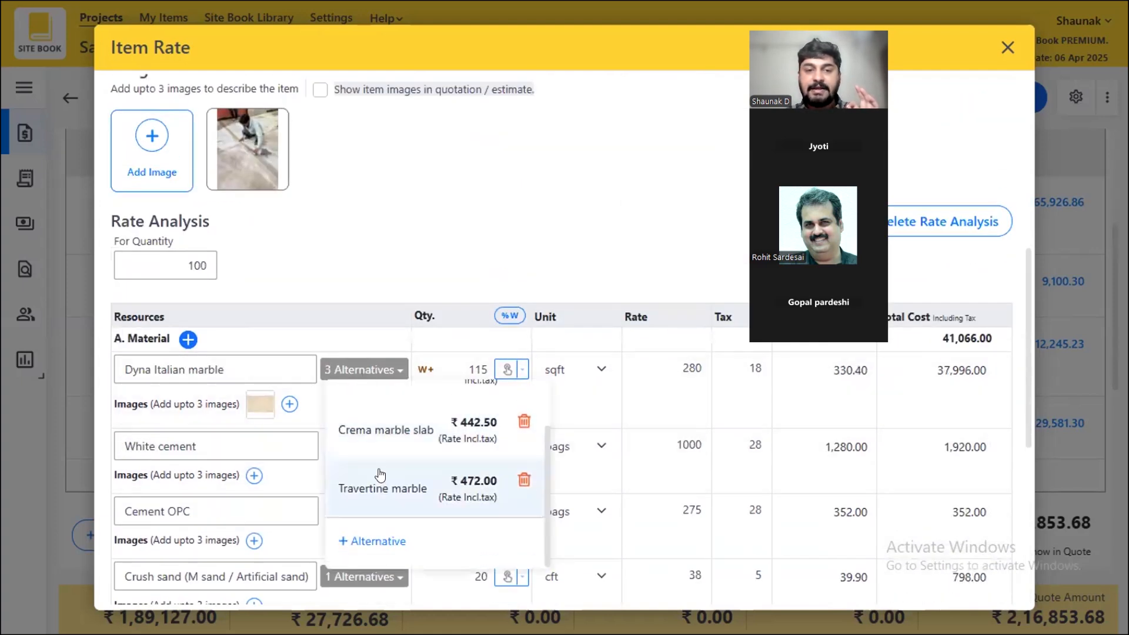
click(379, 475)
scroll(379, 475, down, 5)
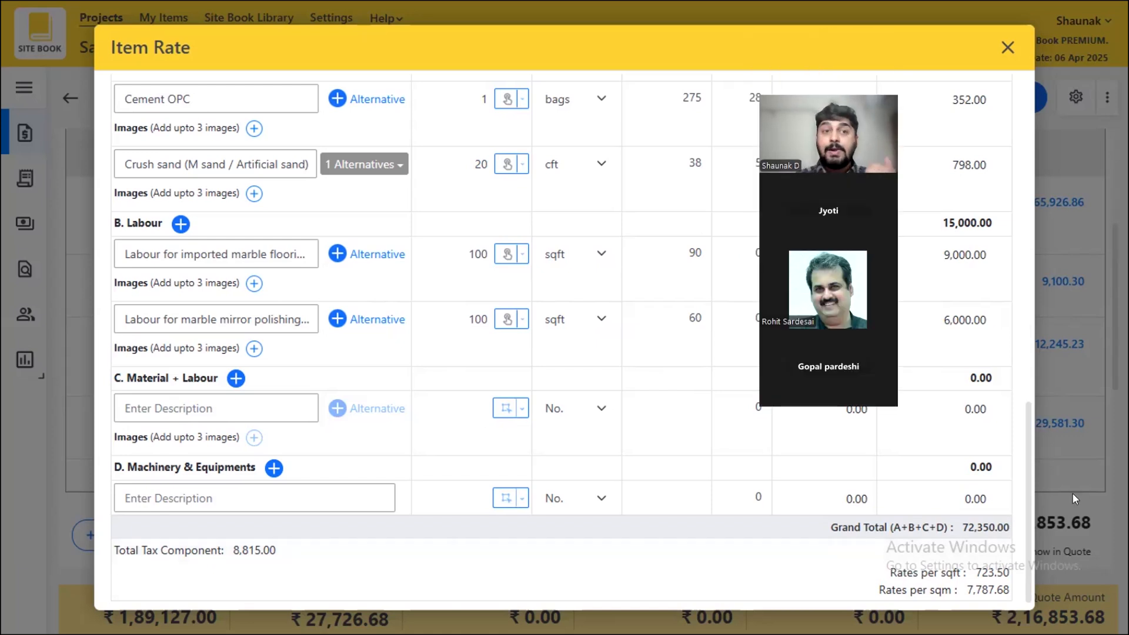
click(1008, 48)
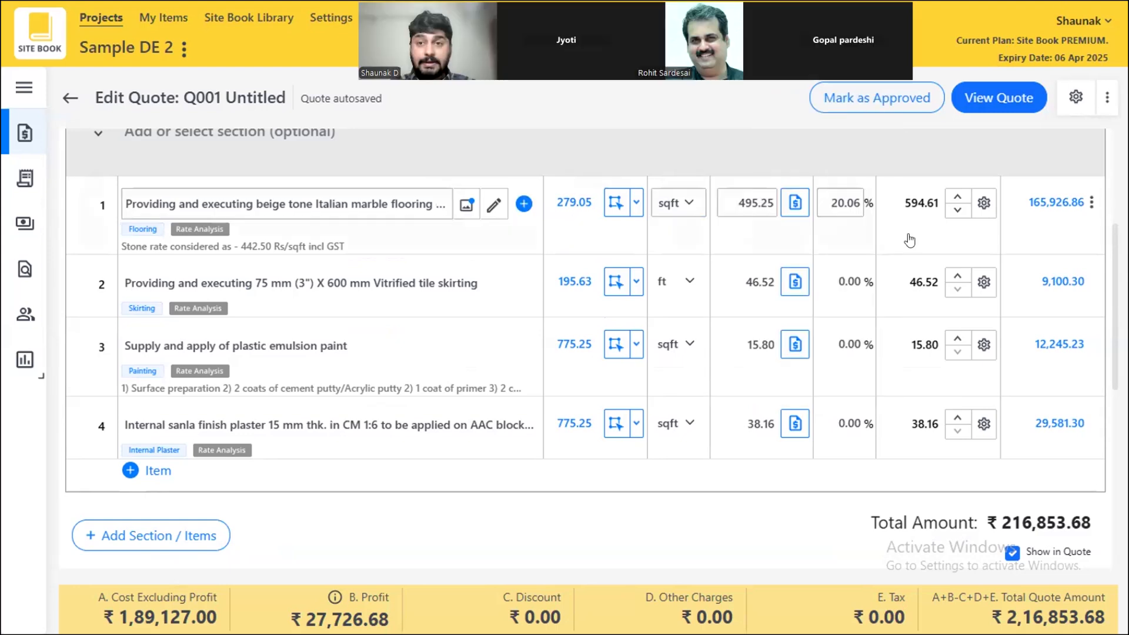
- Add a fifth quote item for 1200 X 1200 mm vitrified tile flooring on 50mm screeding with tile adhesive
click(418, 297)
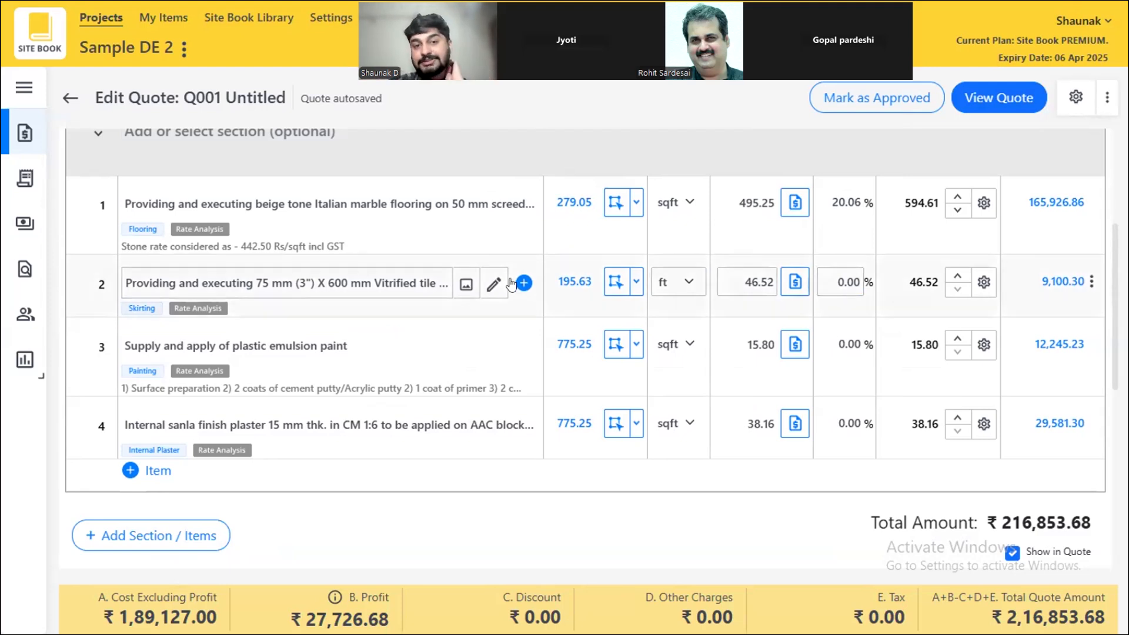
click(158, 471)
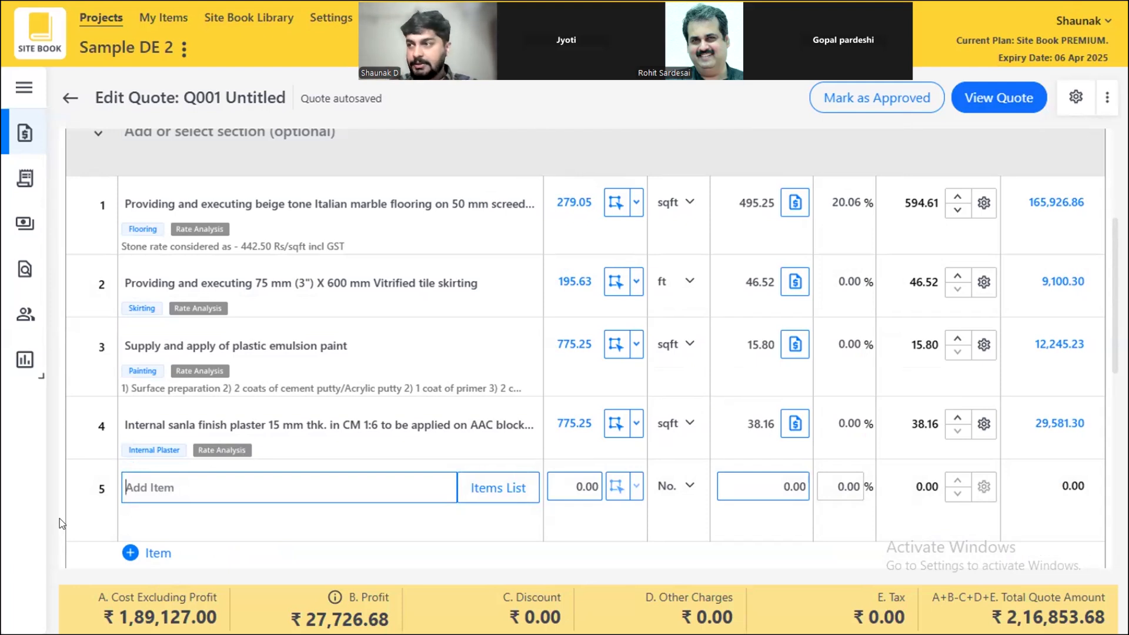
text(1200)
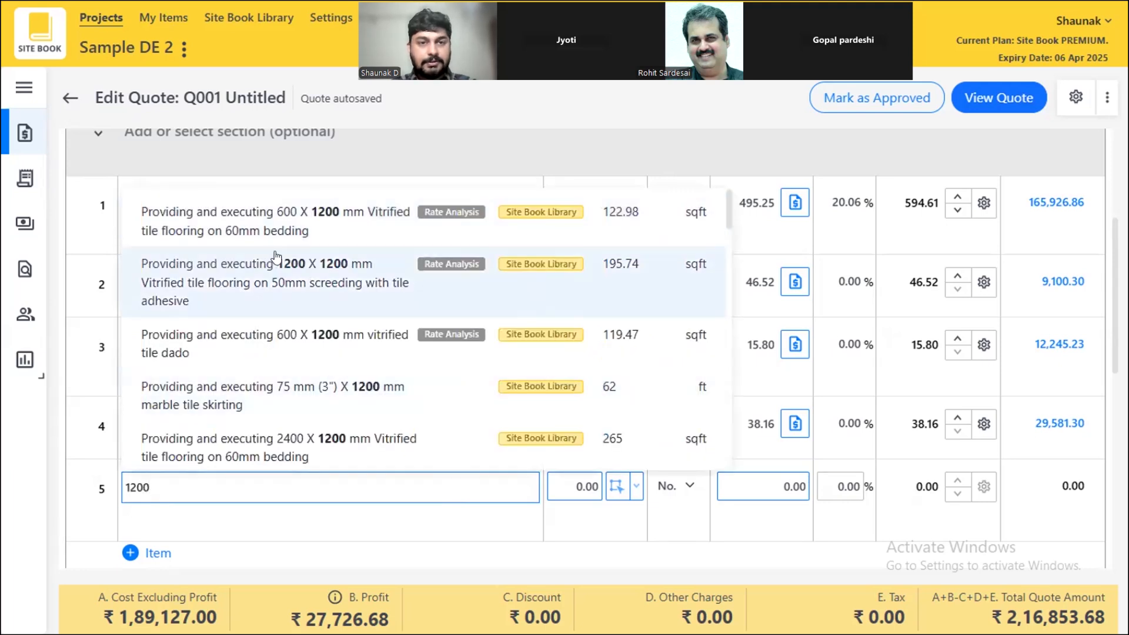
click(297, 285)
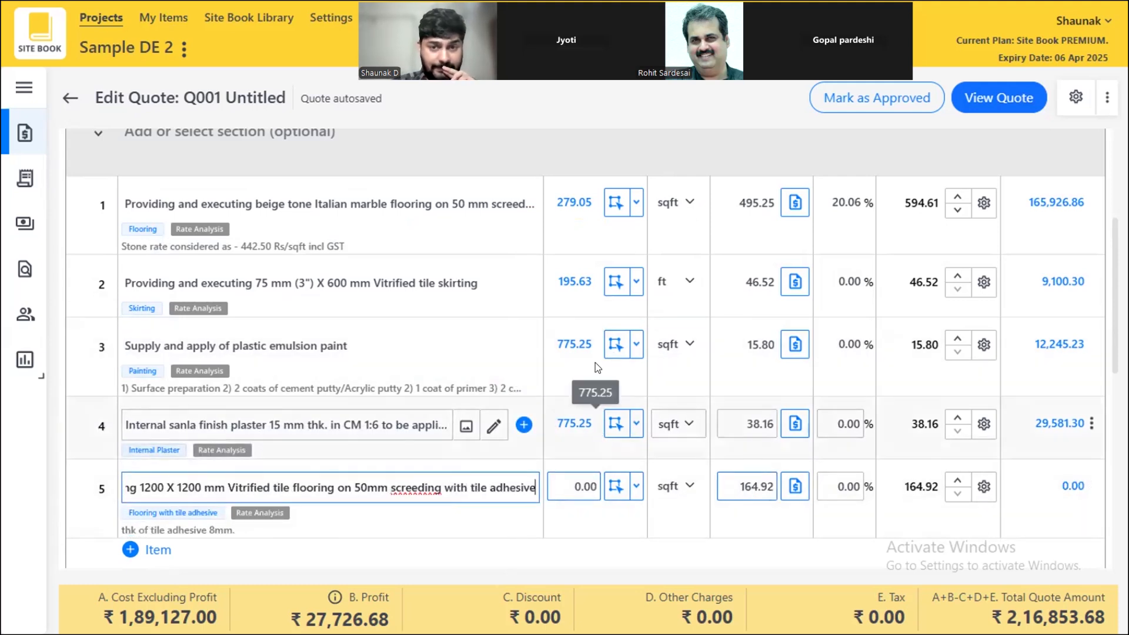
- Copy the master bedroom perimeter measurement from the internal plaster item's take-off and paste it into the new tile flooring item's take-off
click(616, 424)
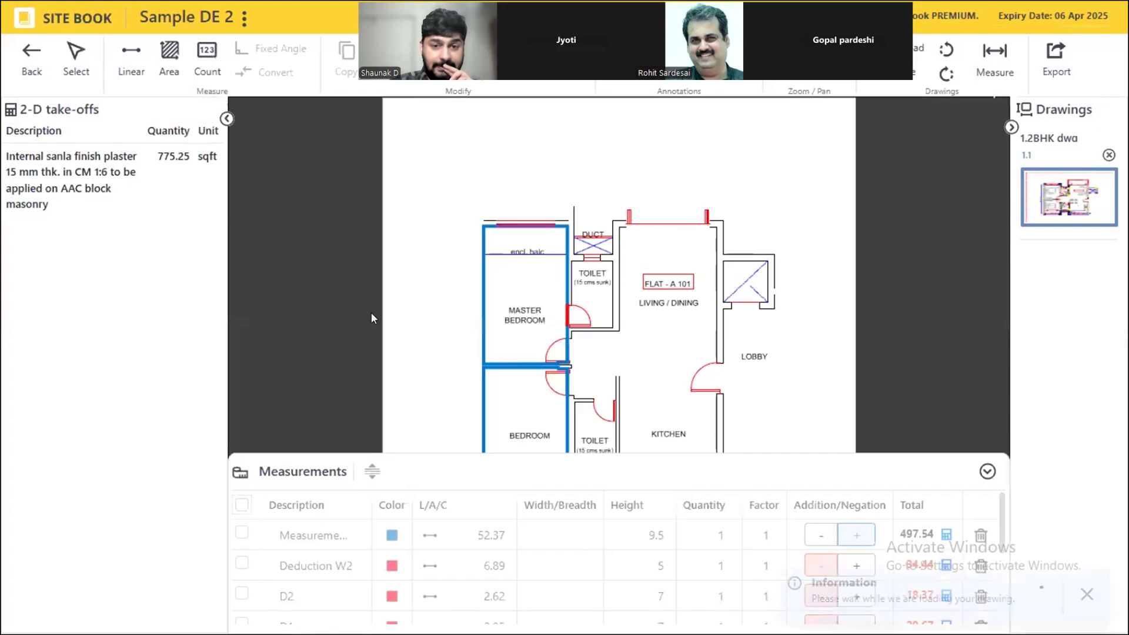
click(241, 533)
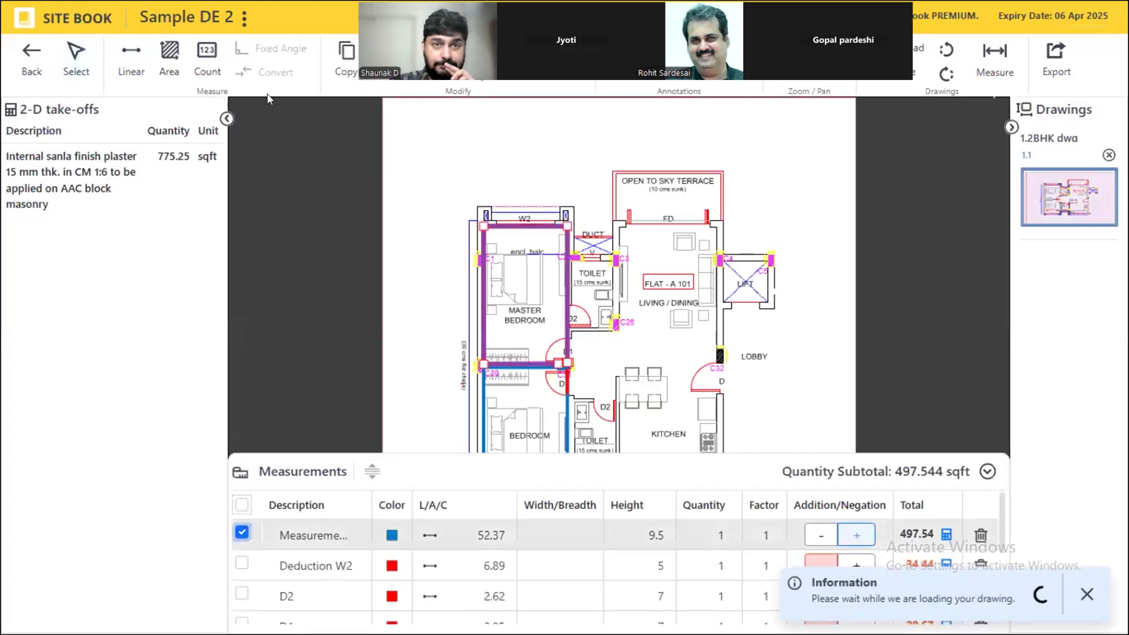
click(76, 59)
click(27, 62)
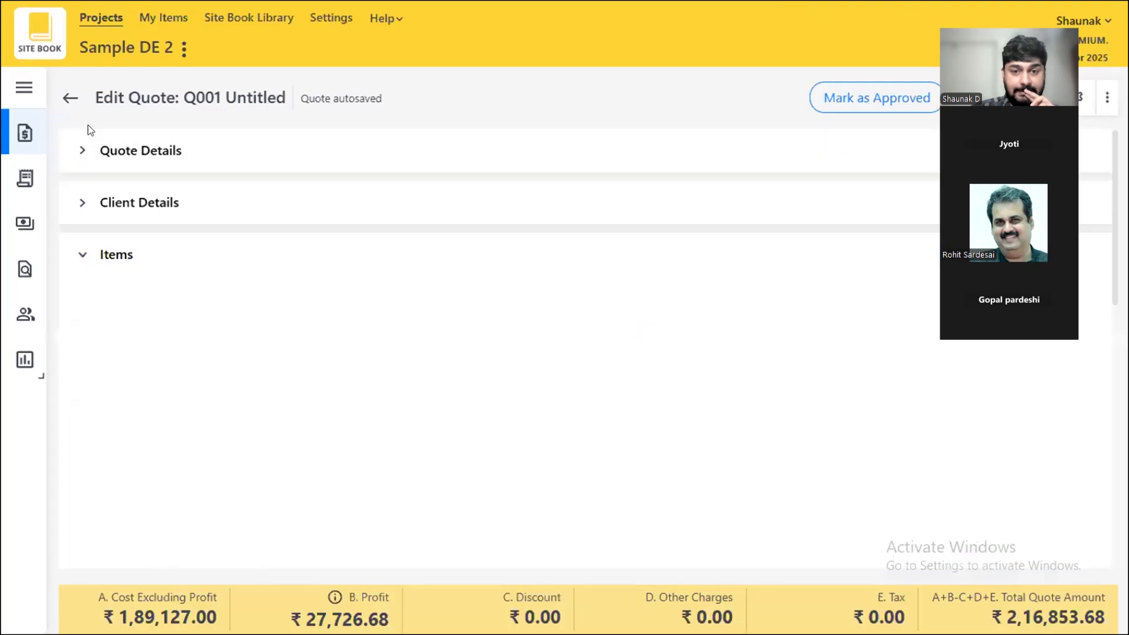
click(614, 486)
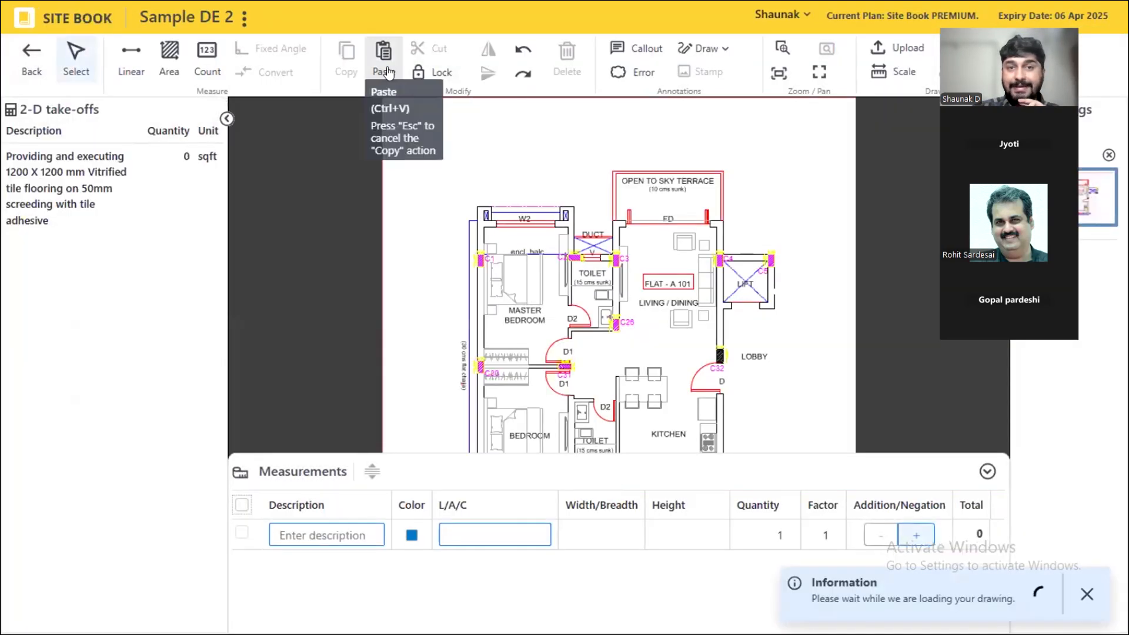
click(387, 69)
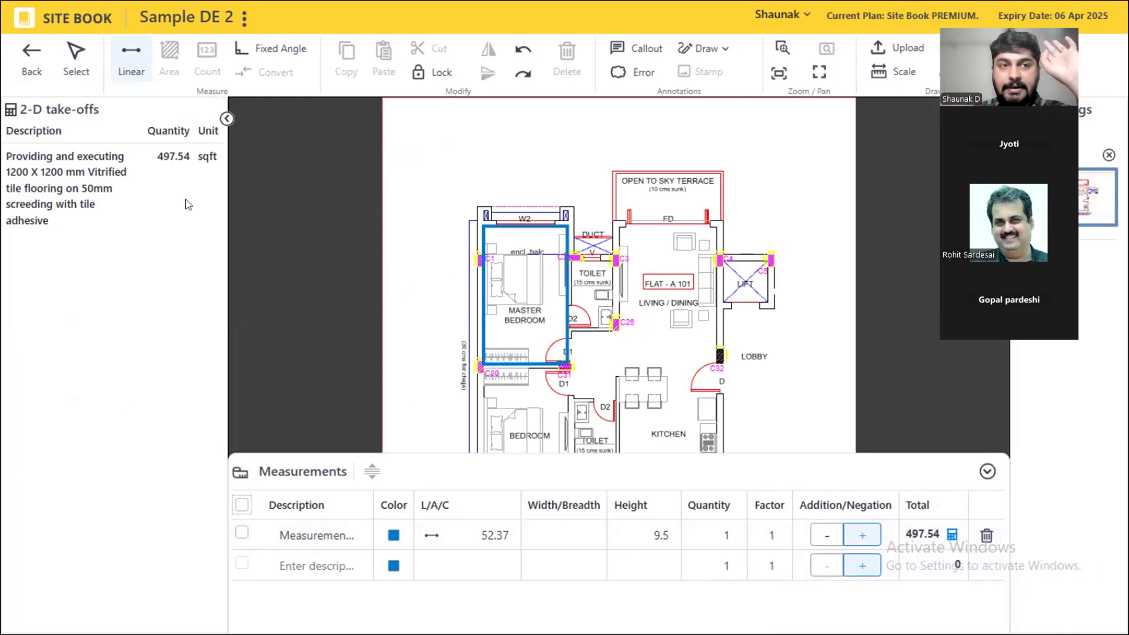
- Clear the height of the pasted master bedroom perimeter measurement in the tile flooring take-off
click(73, 54)
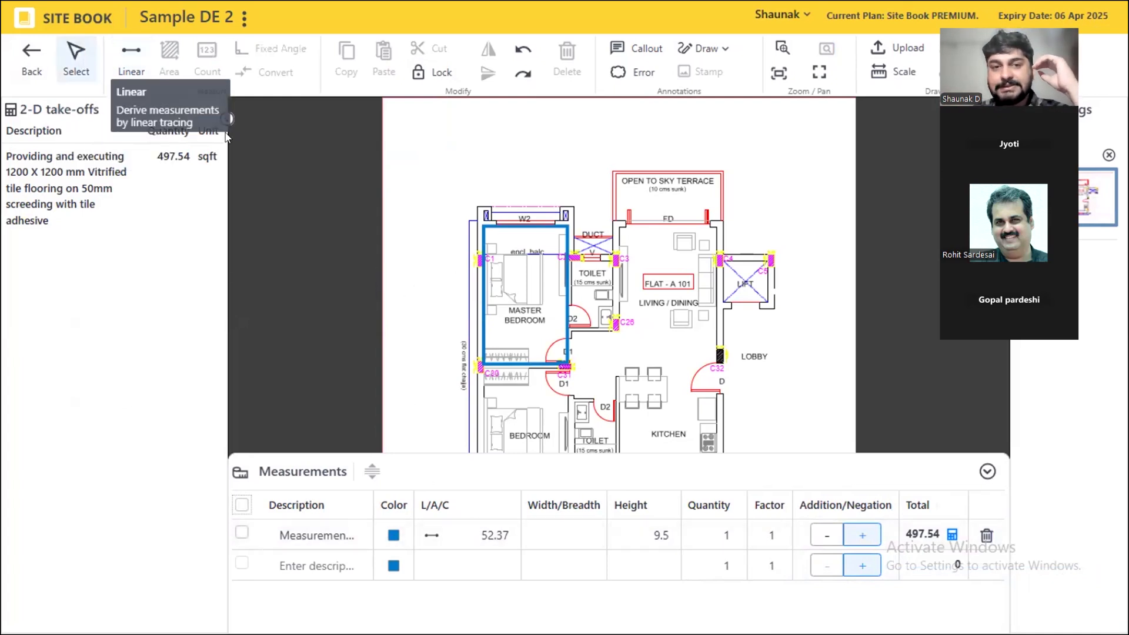
click(483, 225)
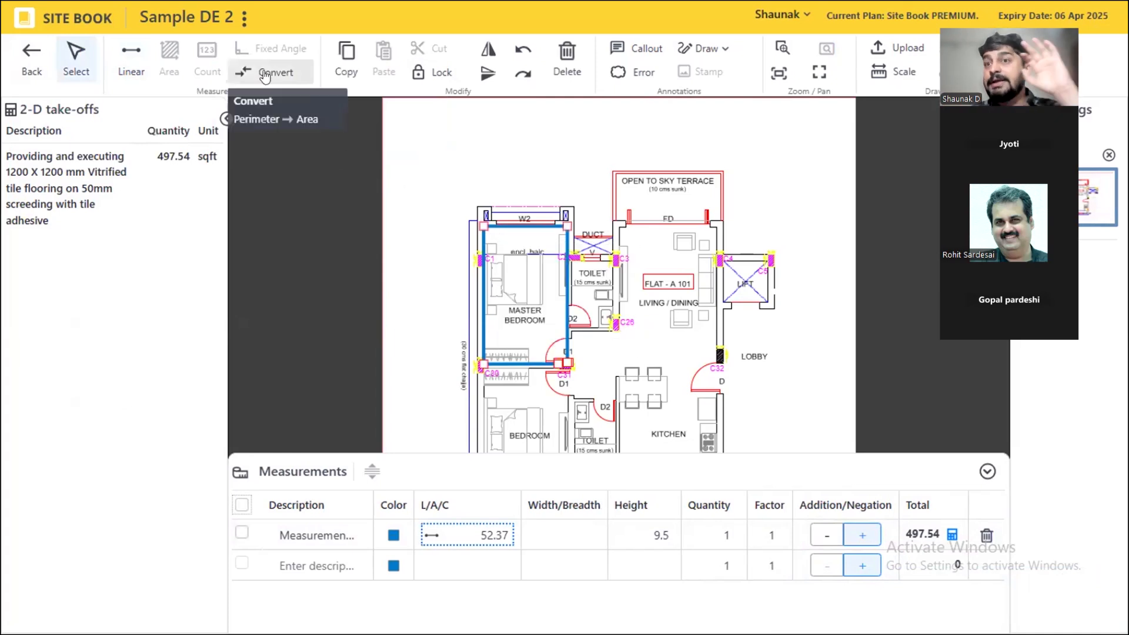
click(485, 565)
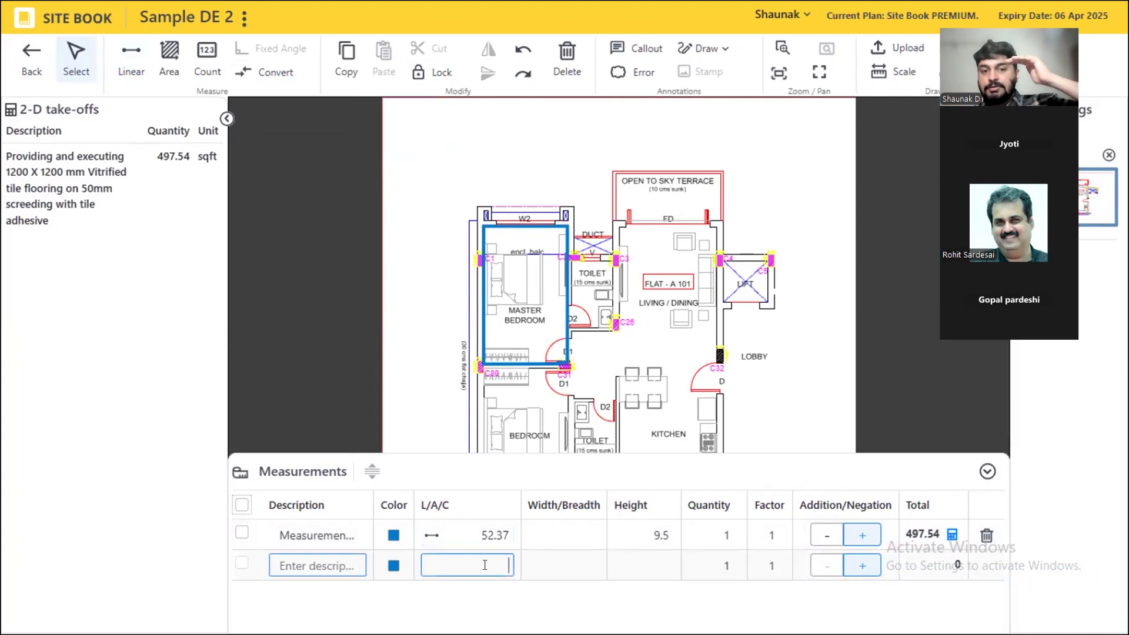
click(665, 535)
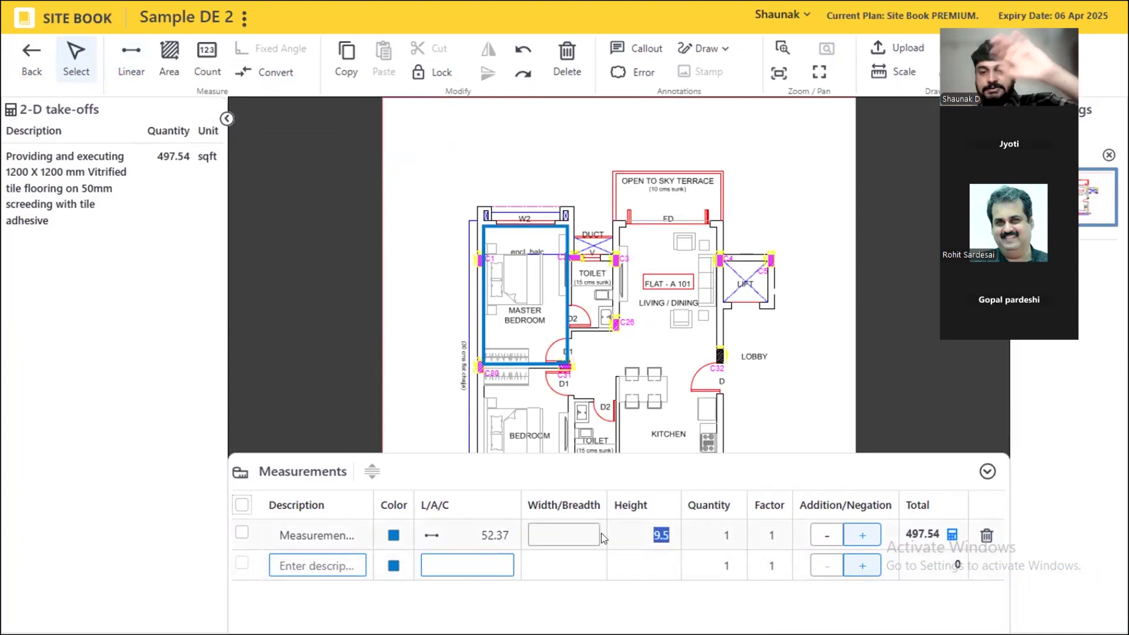
click(647, 537)
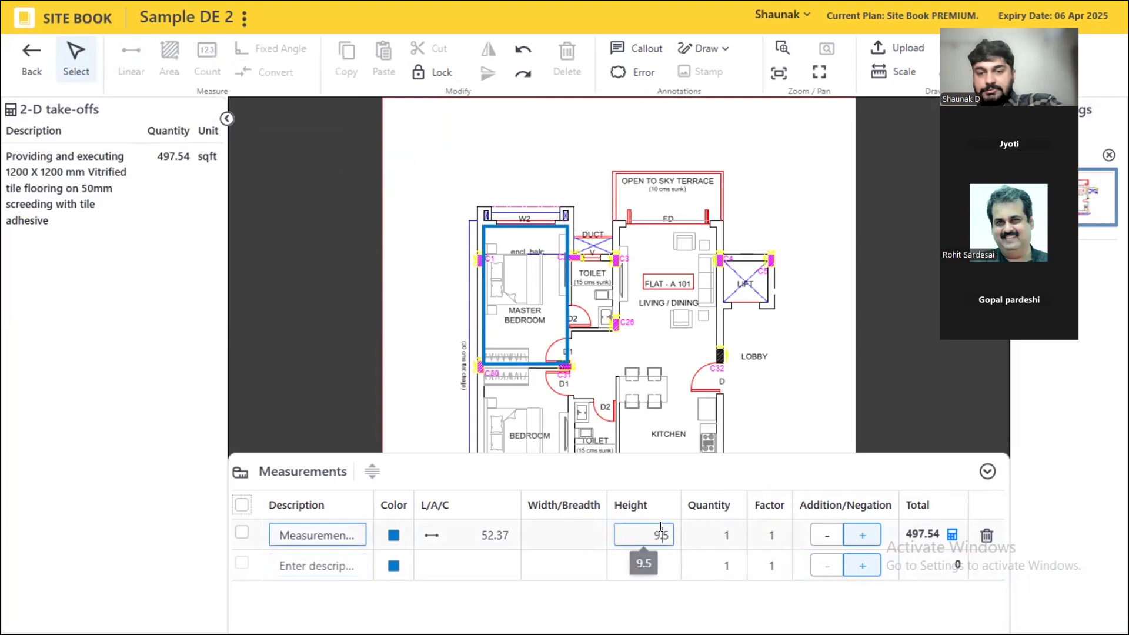
key(BackSpace)
key(BackSpace)
key(BackSpace)
click(647, 554)
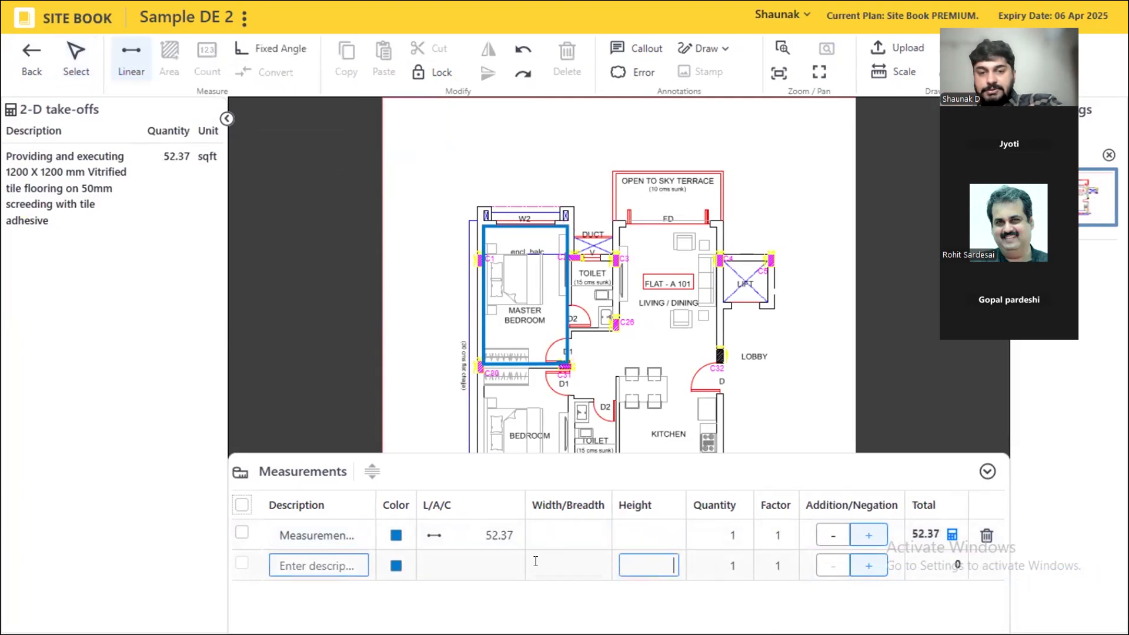
- Convert the master bedroom perimeter tracing into an area measurement on a new row
click(475, 561)
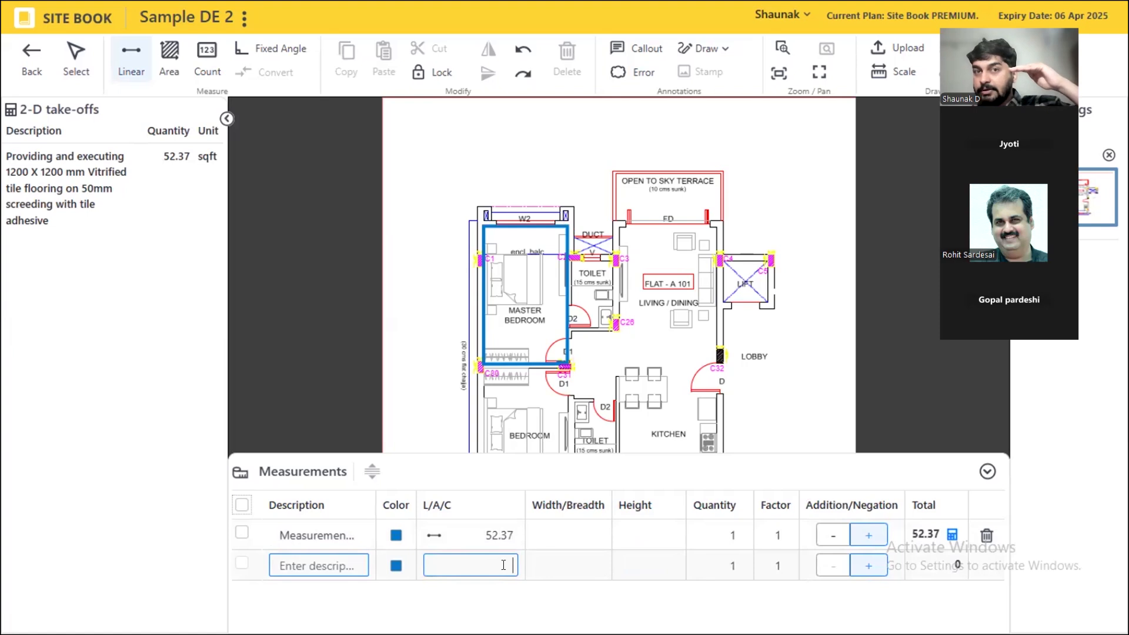
click(74, 61)
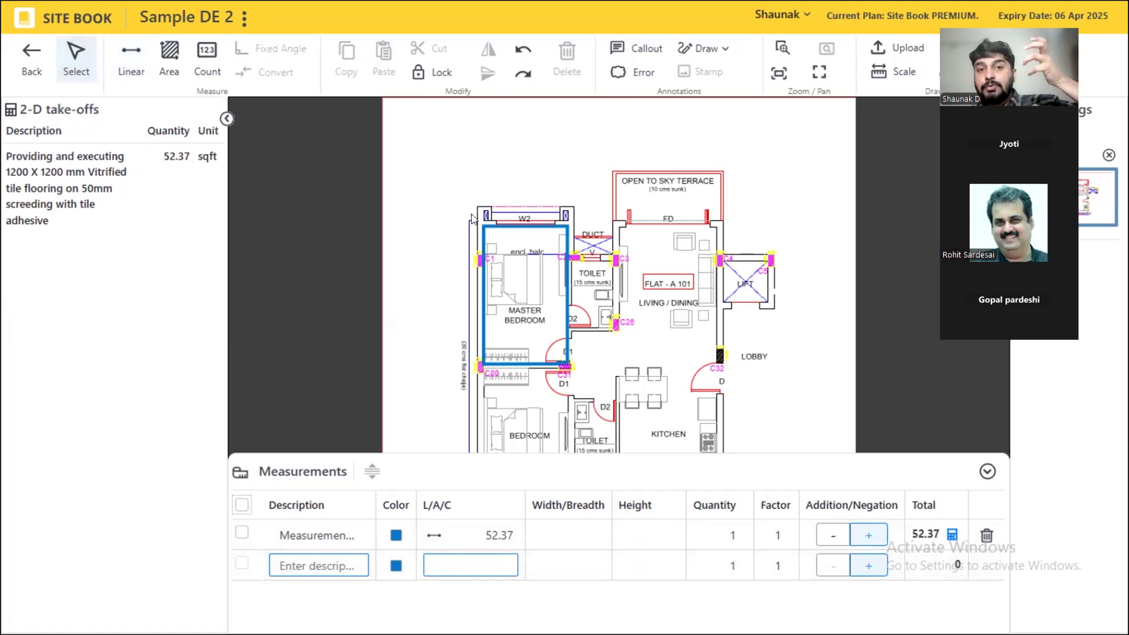
click(505, 225)
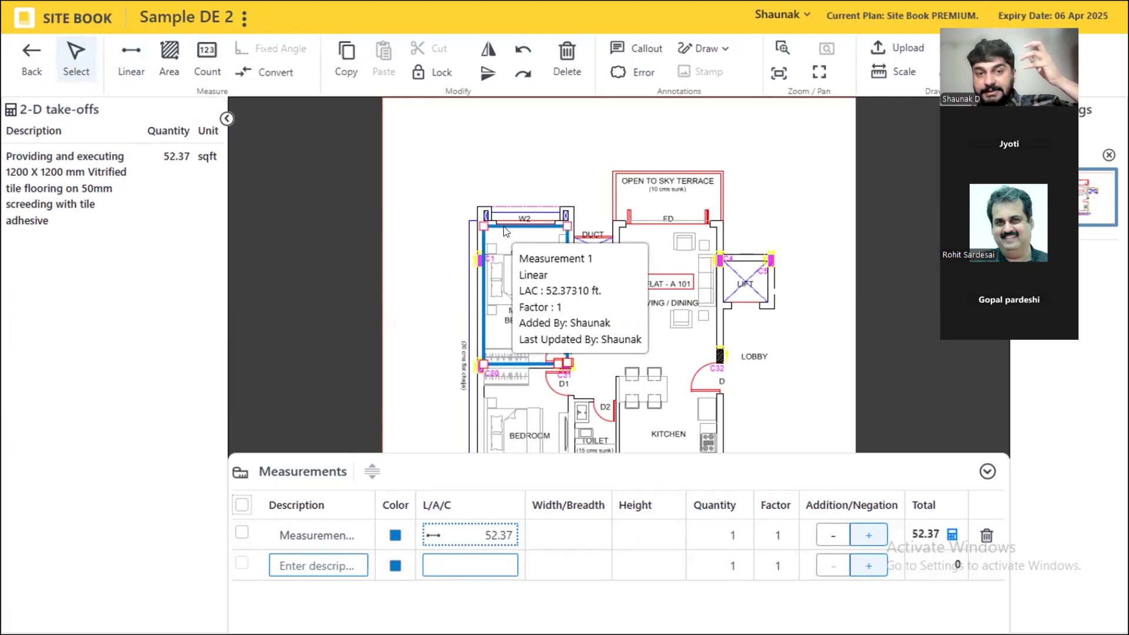
click(276, 74)
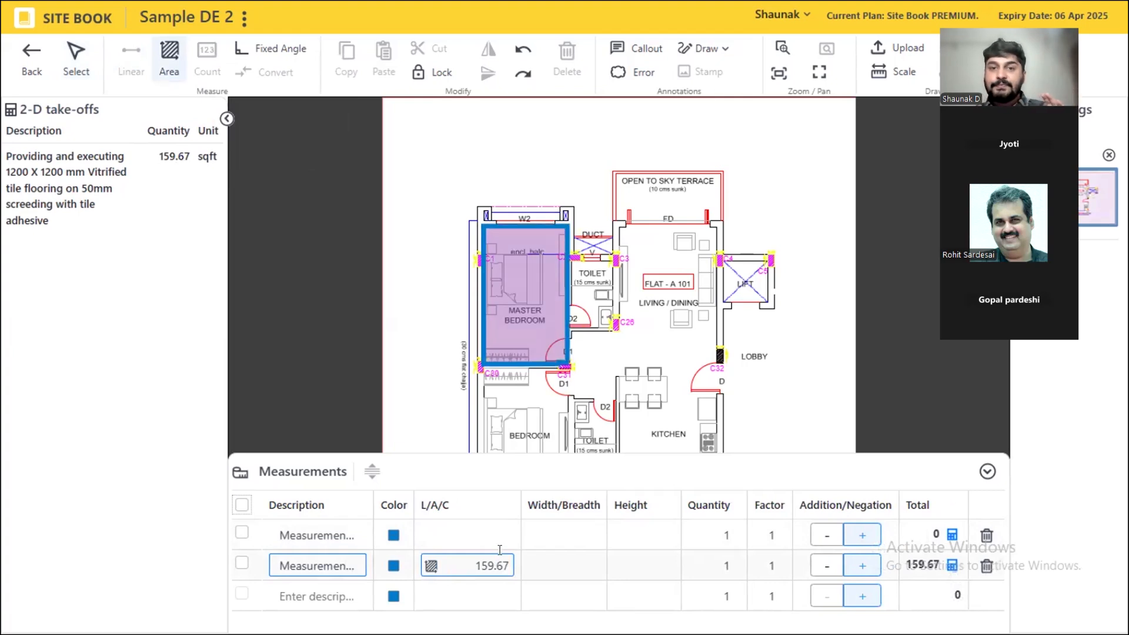
- Delete the converted master bedroom area measurement from the tile flooring take-off
click(242, 562)
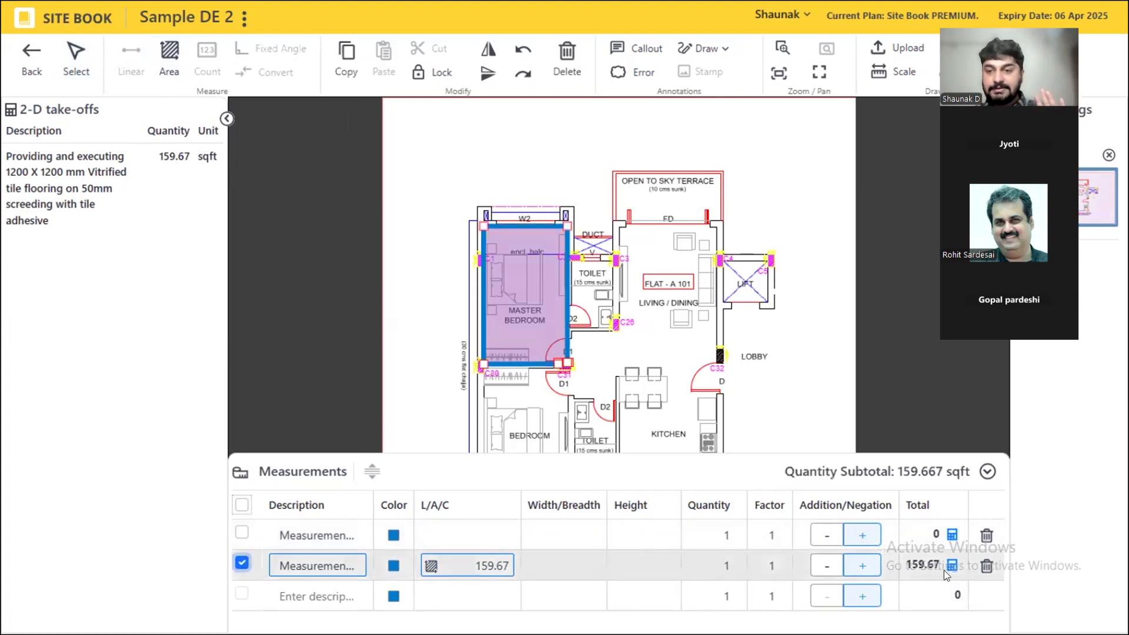
click(986, 564)
click(611, 378)
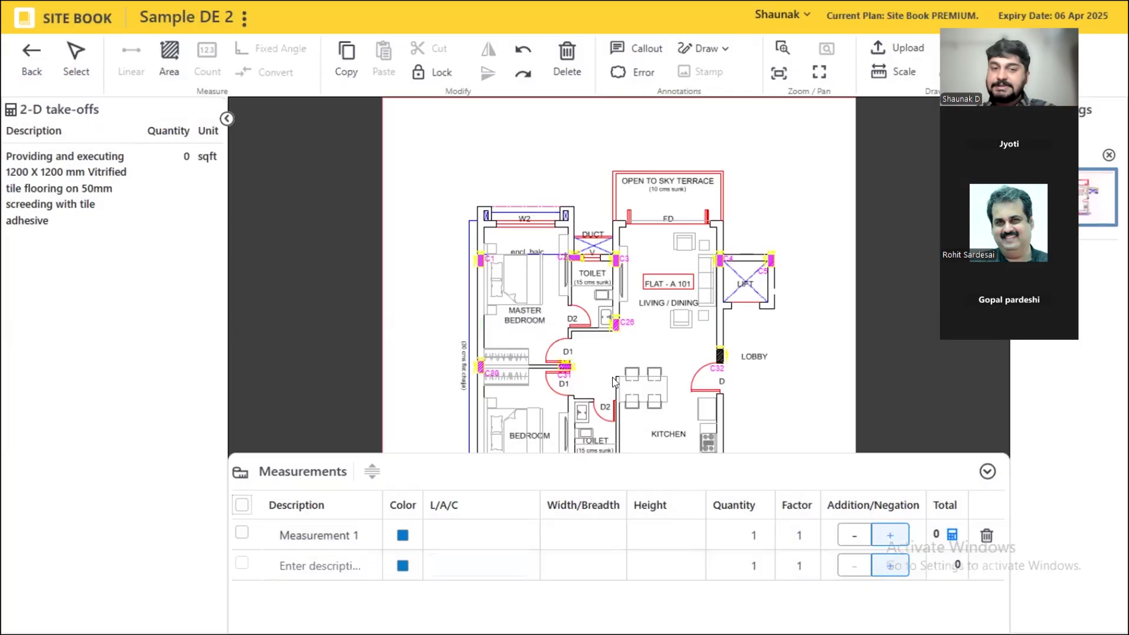
- Copy the plaster item's first measurement, the master bedroom perimeter, again and paste it into the 1200 X 1200 mm tile flooring take-off
click(22, 66)
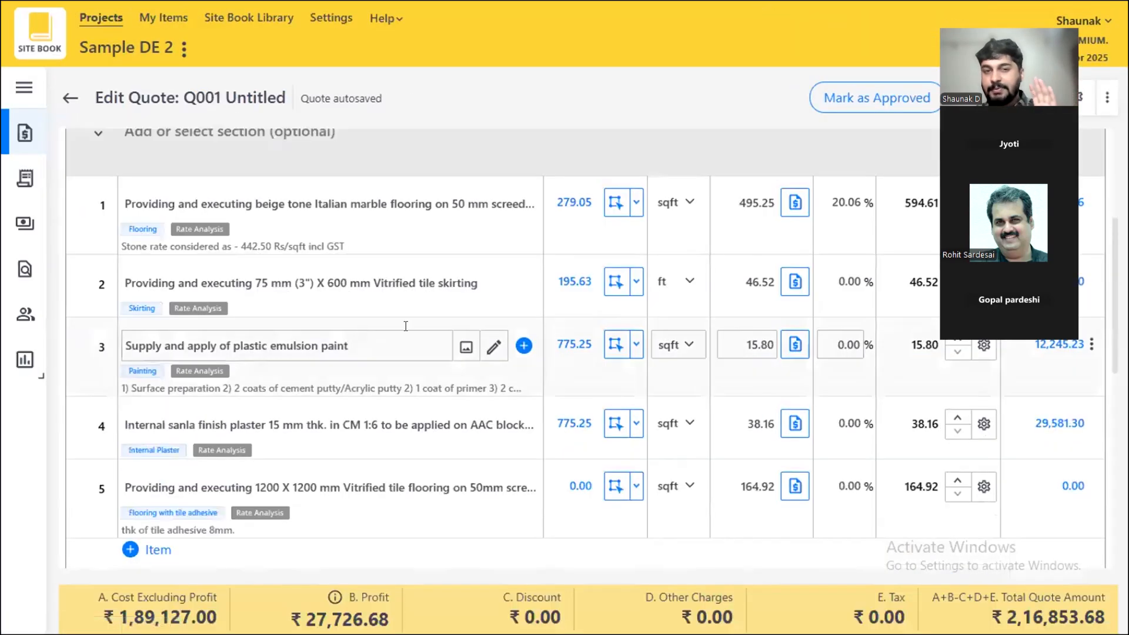
click(550, 431)
click(615, 424)
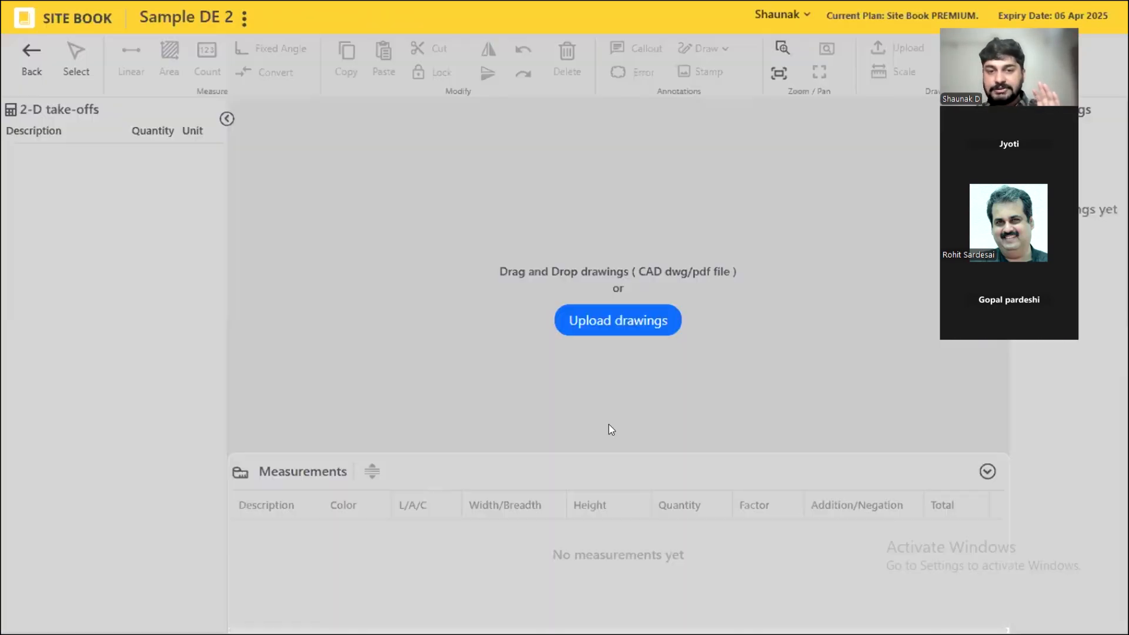
click(240, 531)
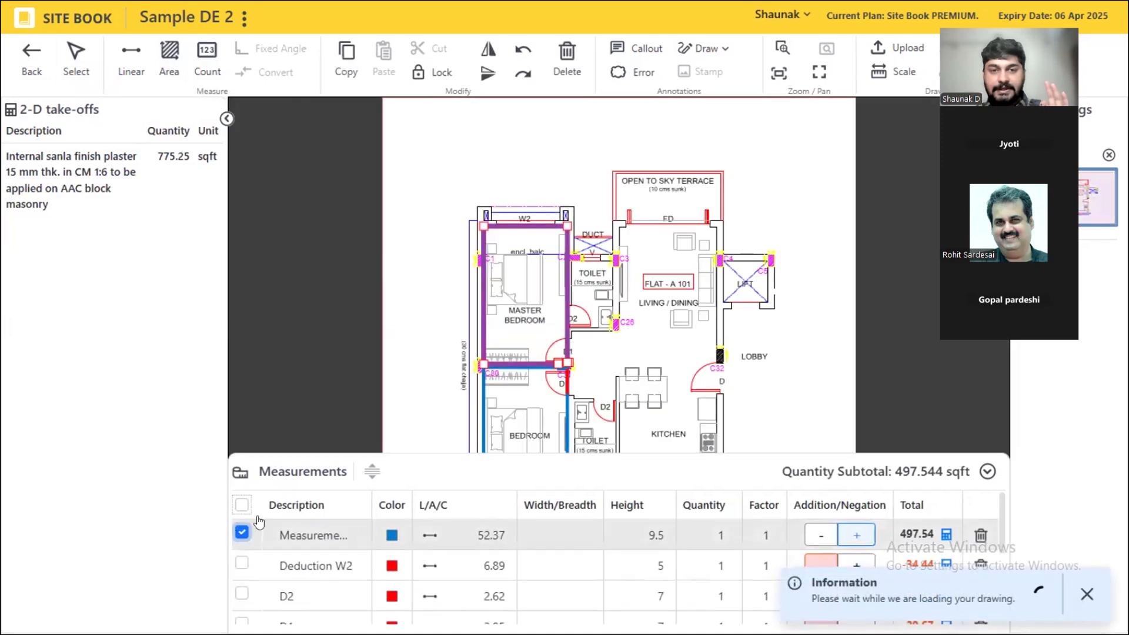
click(348, 59)
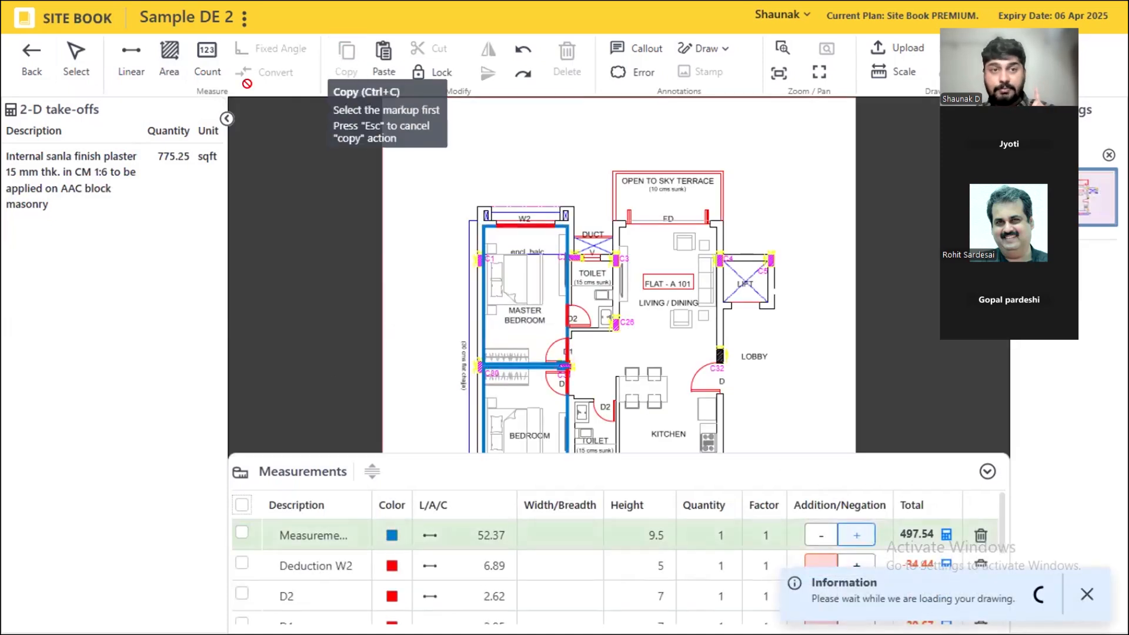
click(35, 71)
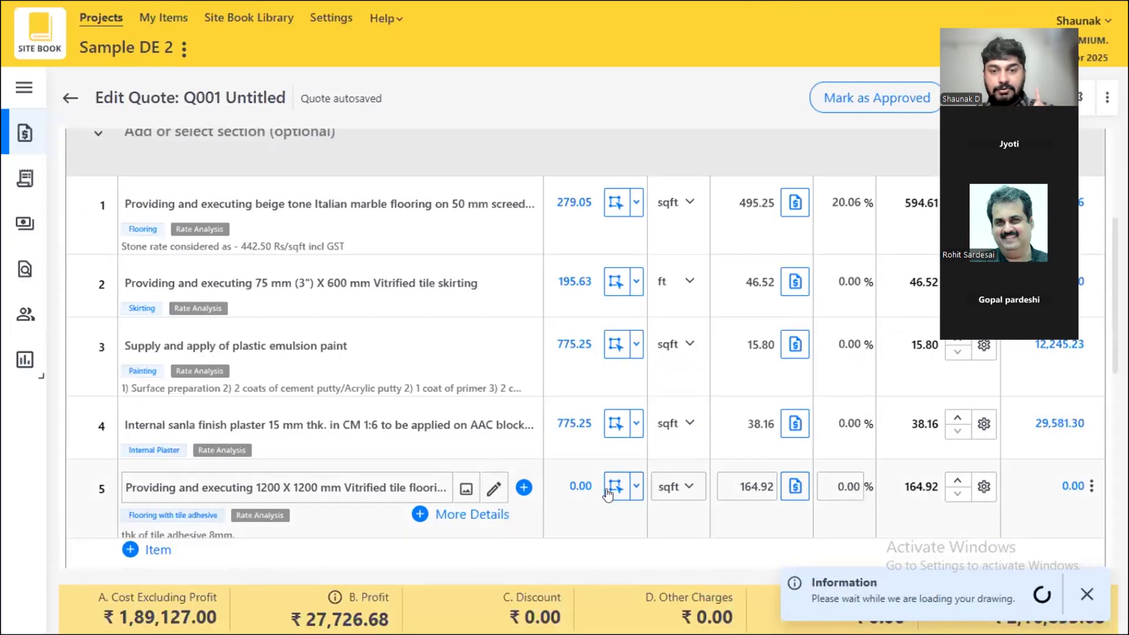
click(615, 486)
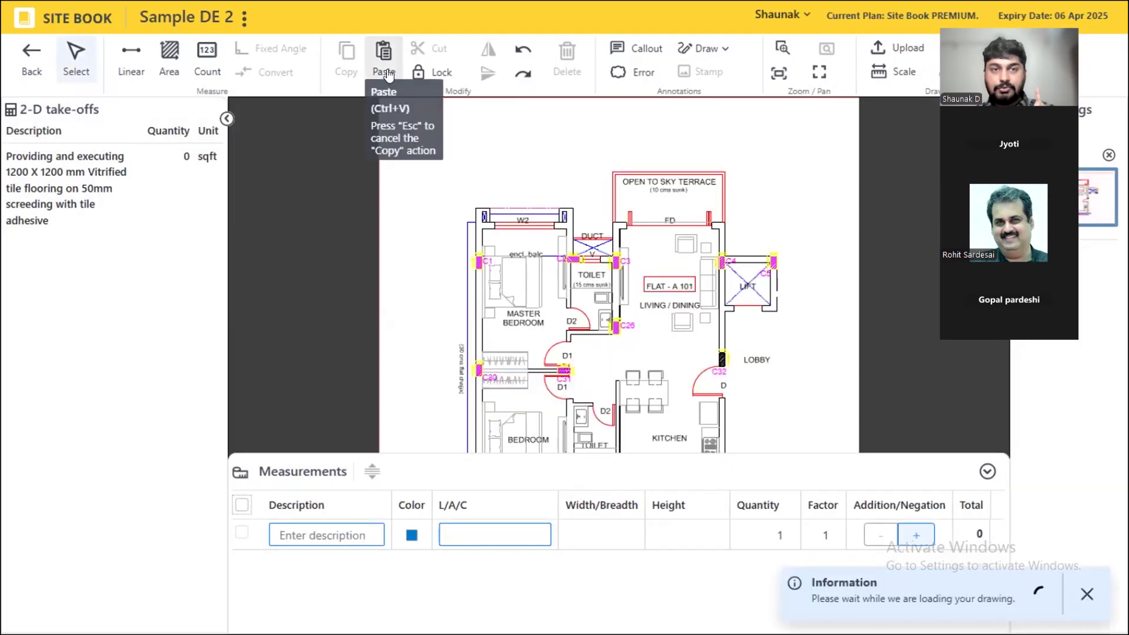
click(386, 76)
- Remove the height value from the newly pasted perimeter measurement and activate the blank row's L/A/C value
click(662, 534)
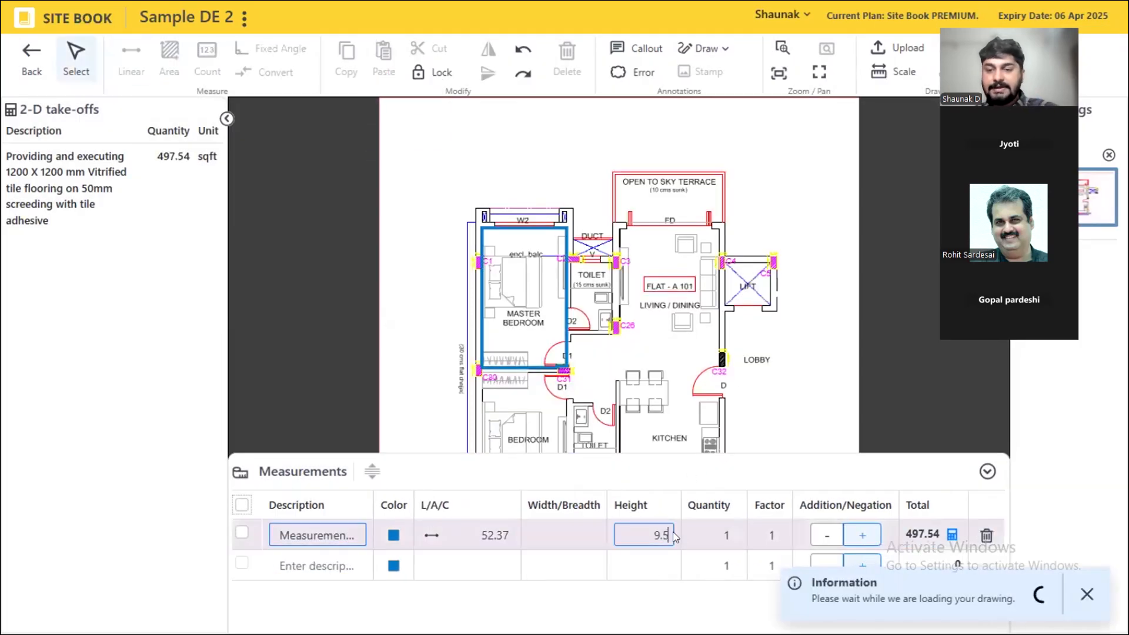
key(BackSpace)
key(BackSpace)
key(BackSpace)
click(498, 555)
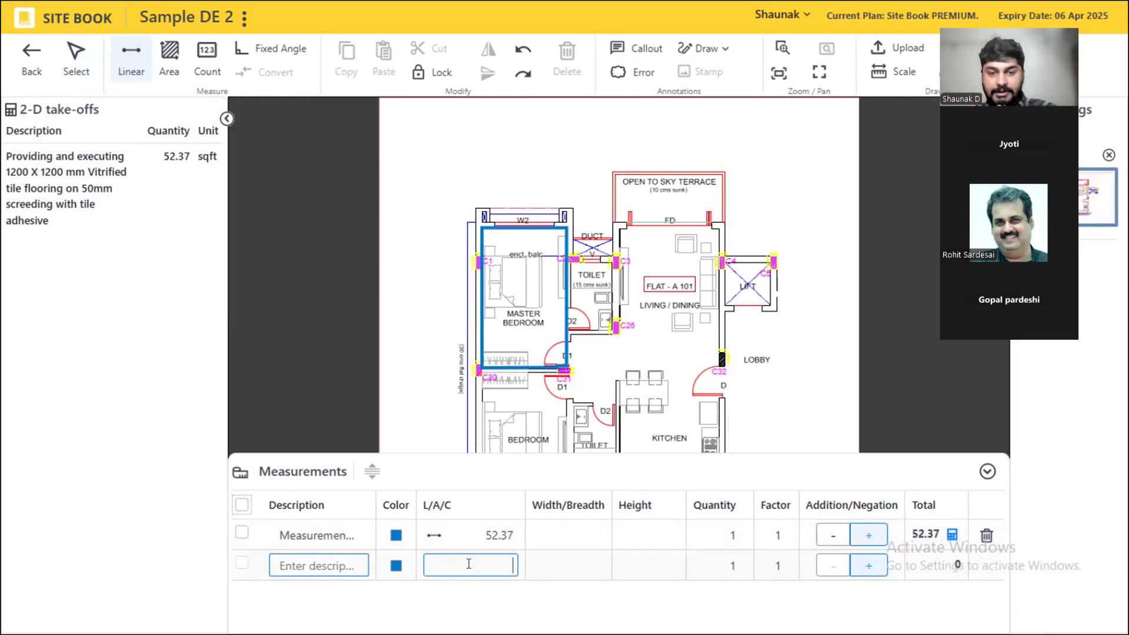
- Select the pasted master bedroom tracing, convert it from perimeter to area, and record it in the blank measurement row
click(76, 54)
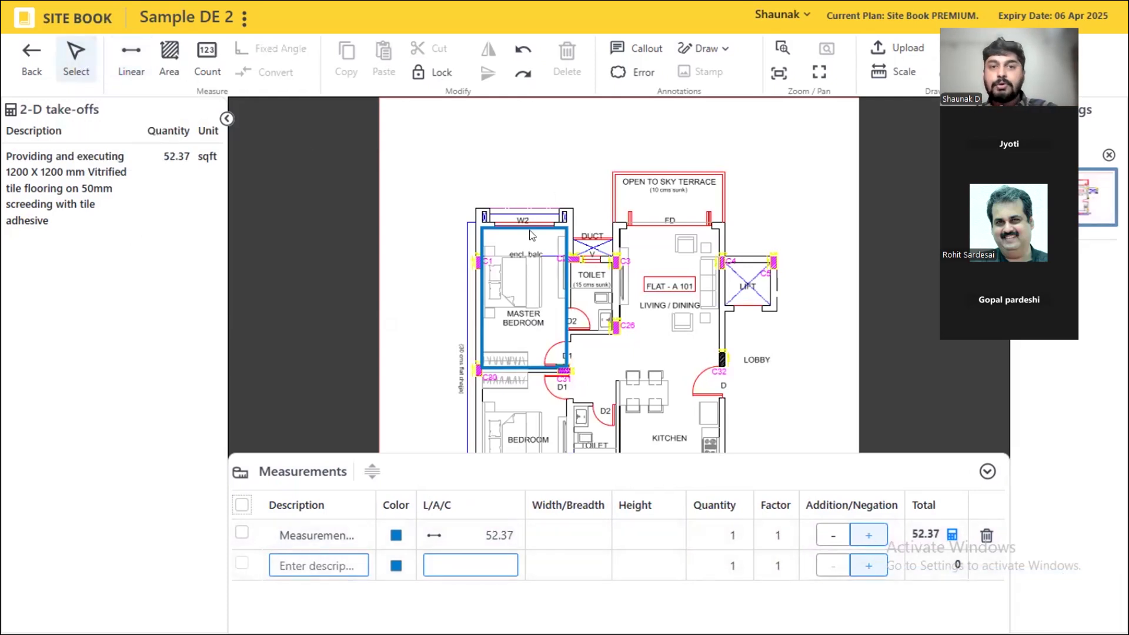
click(507, 230)
click(259, 71)
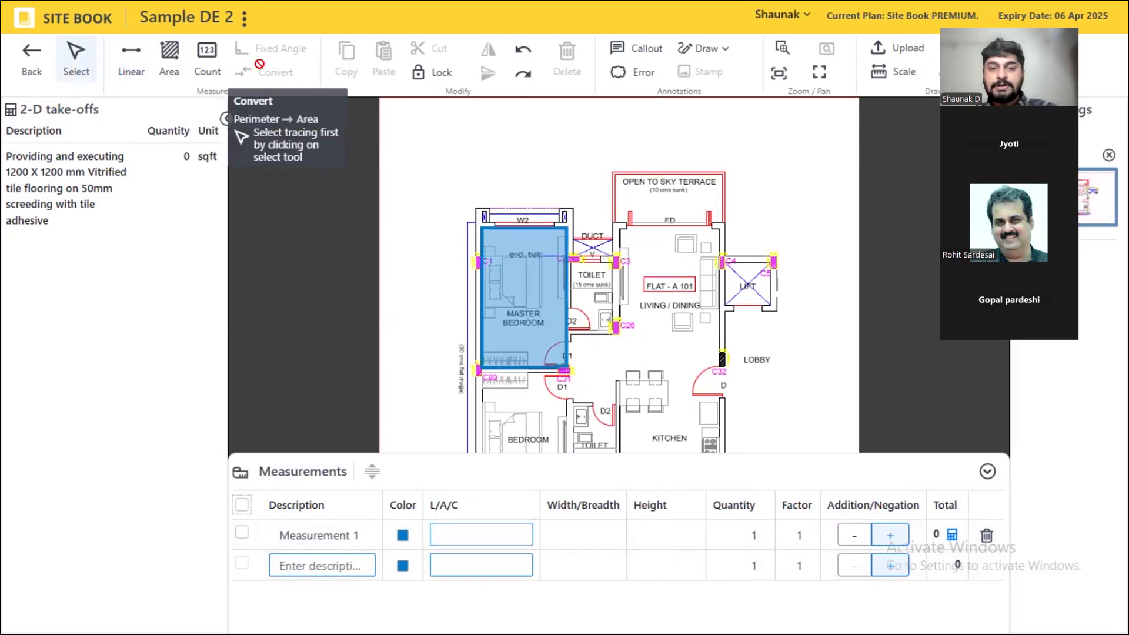
click(487, 562)
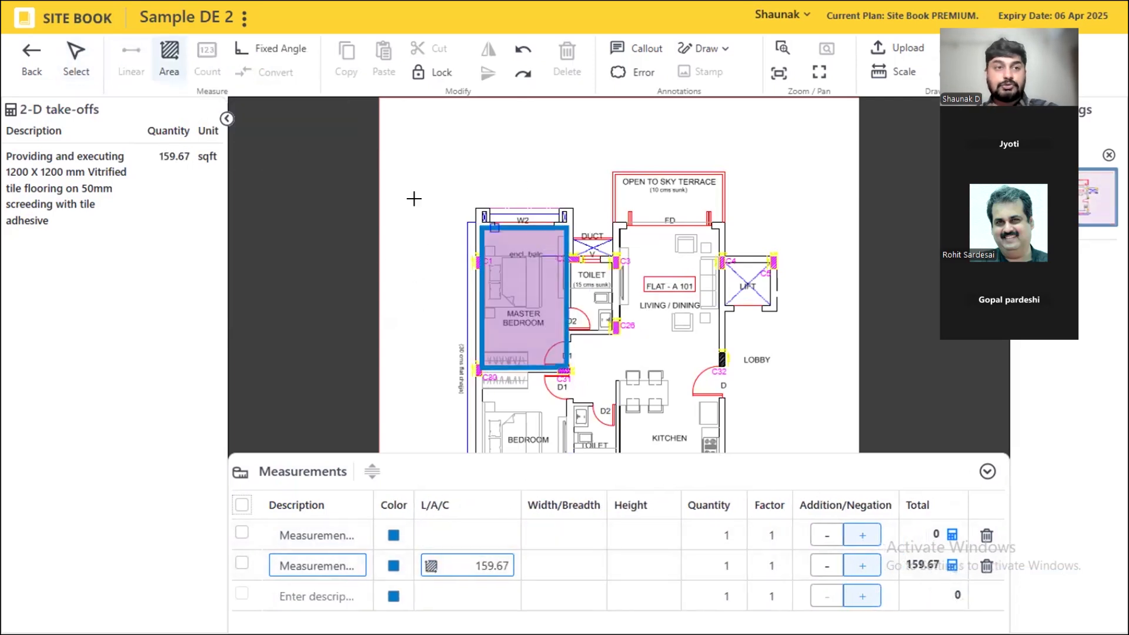
- Return to the quote, open the Material Requirement Report for quotation Q001, and view its material filter choices
click(31, 59)
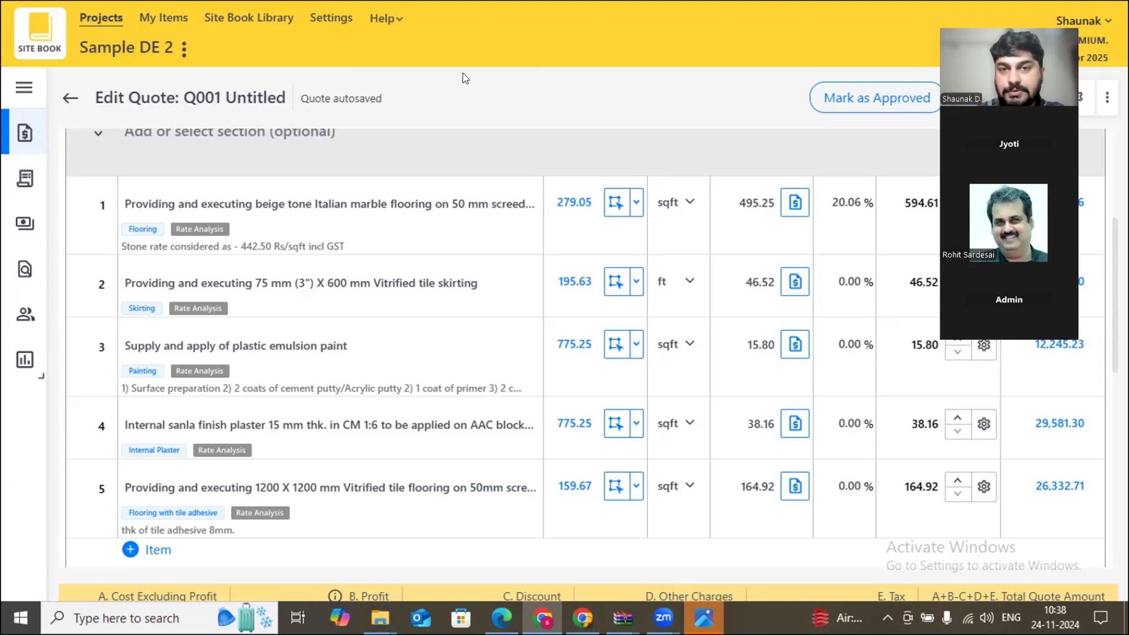
click(23, 361)
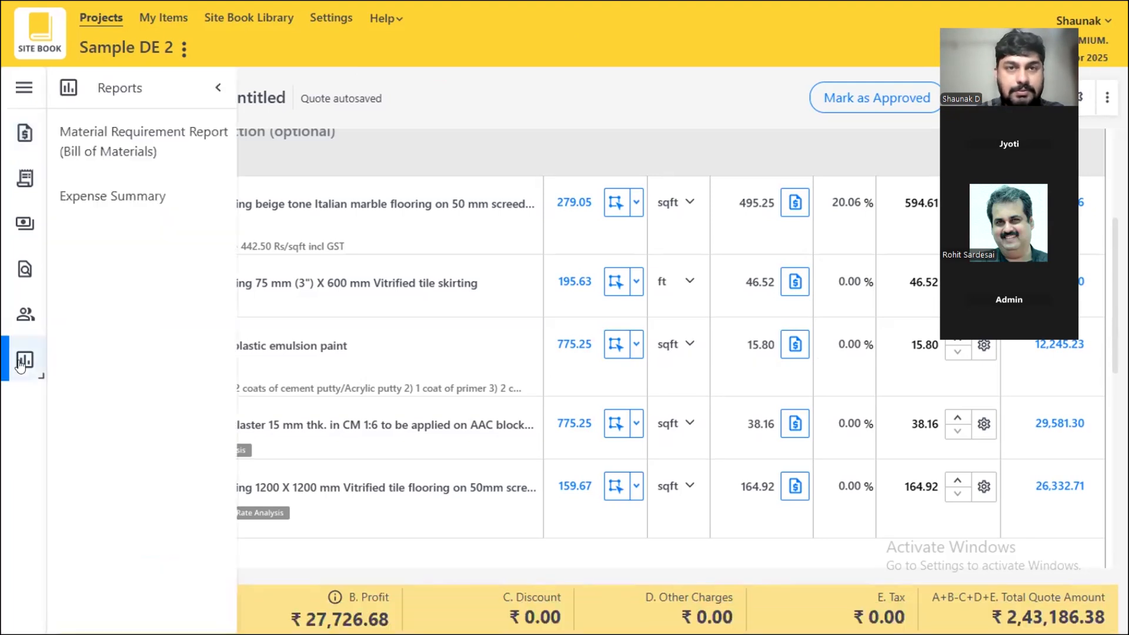
click(120, 157)
click(120, 157)
click(104, 280)
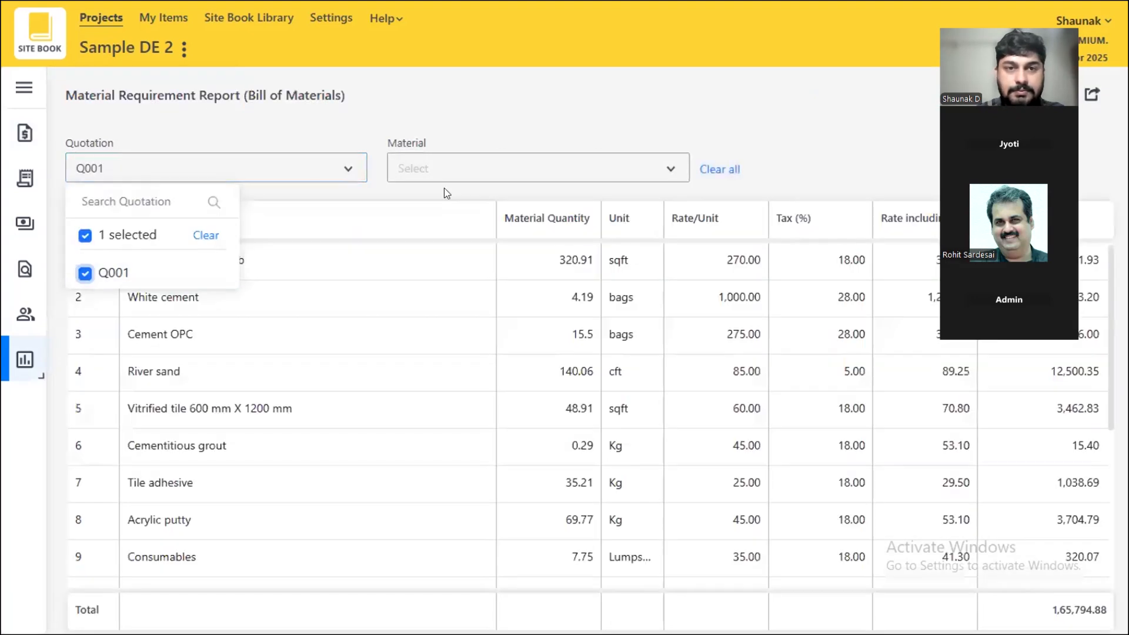
click(444, 176)
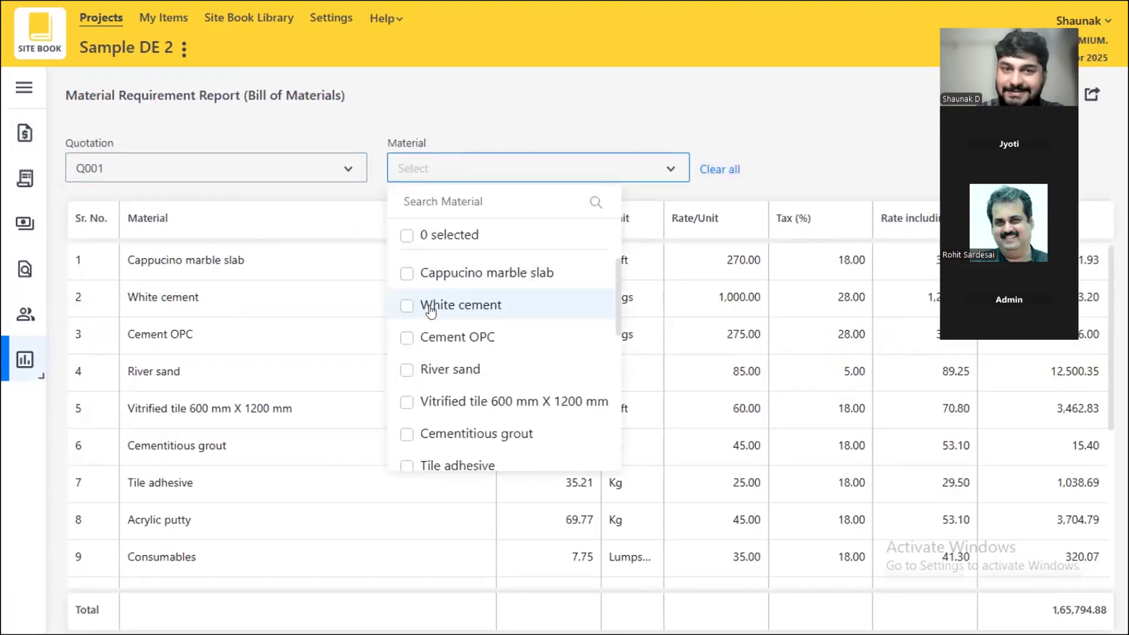
- Leave the report and reopen quote Q001 from the quotation list for editing
click(24, 134)
click(627, 369)
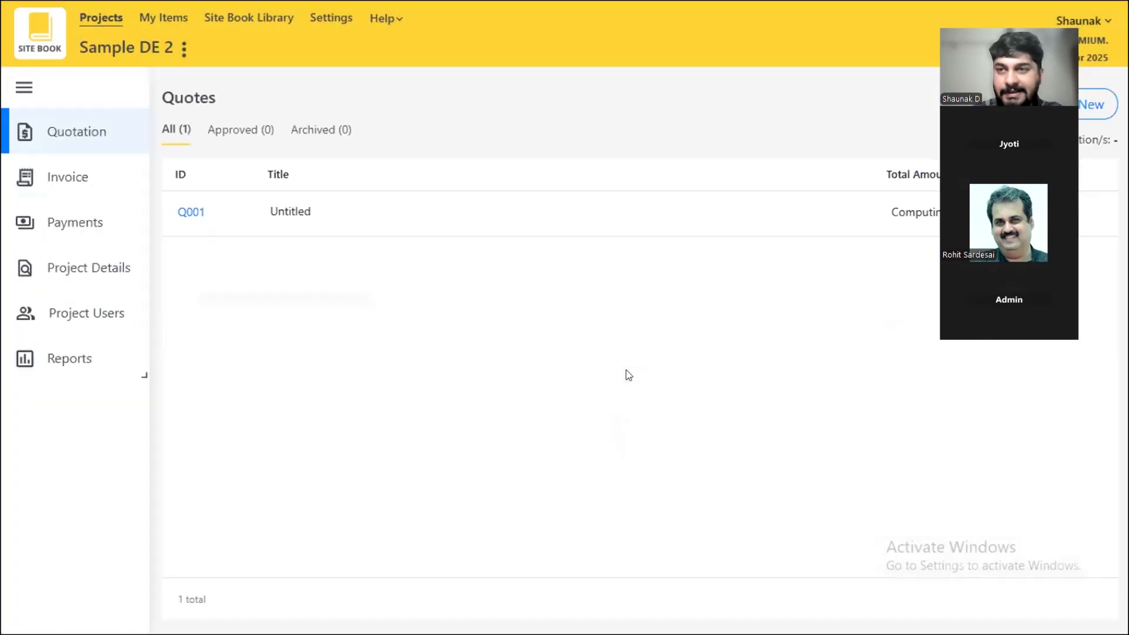
click(360, 216)
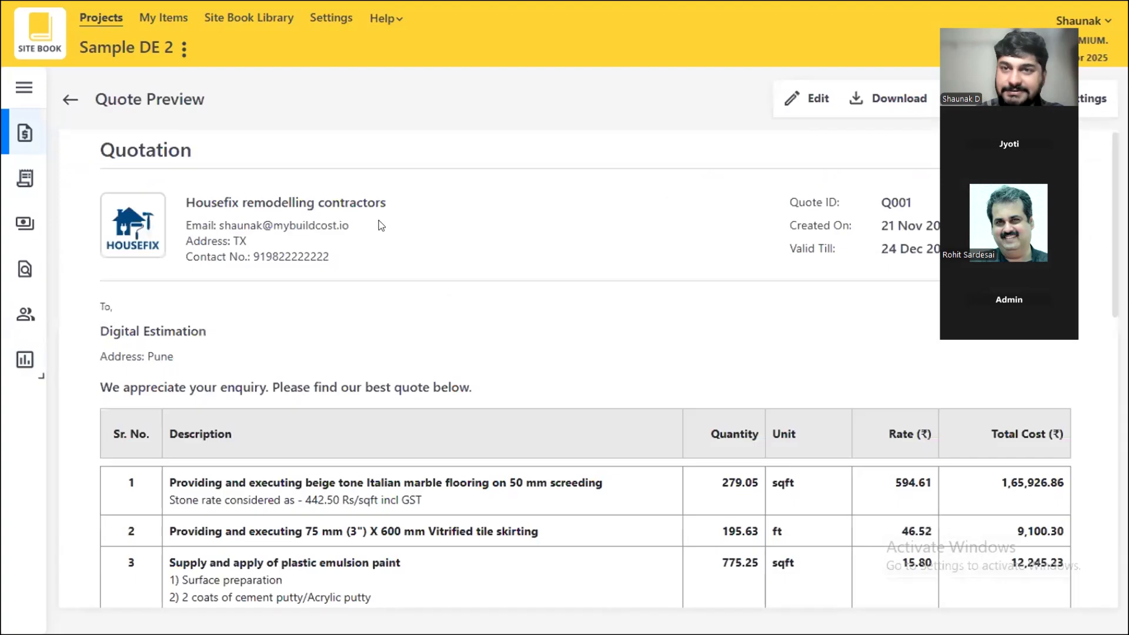
click(805, 102)
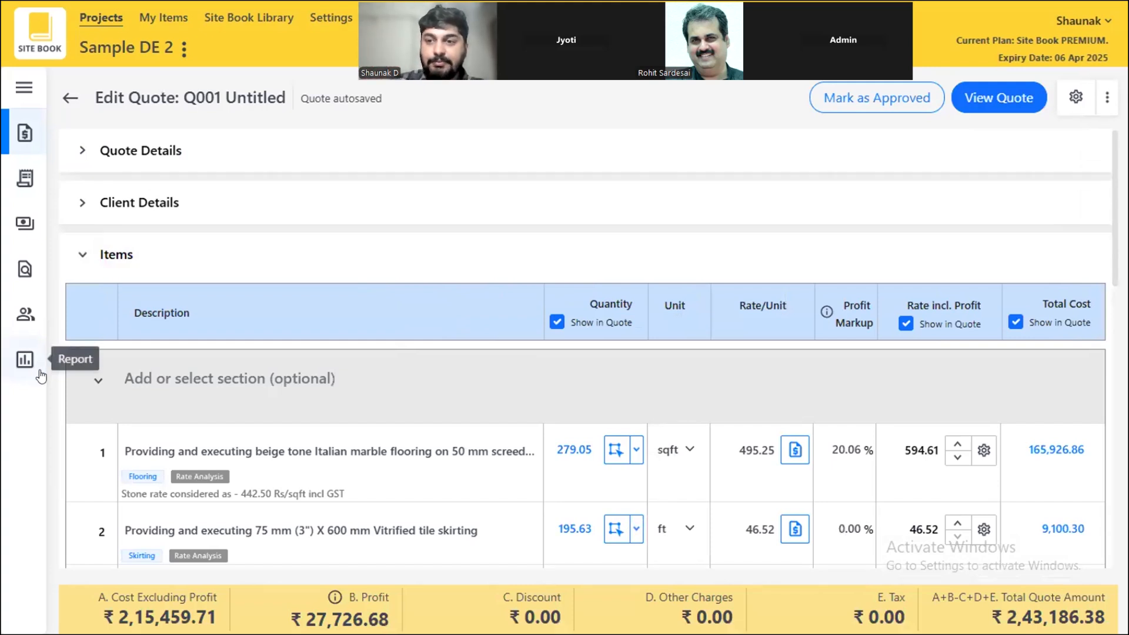
- Examine the rate analysis breakouts of the vitrified tile skirting and Italian marble flooring items, including their images and materials
scroll(310, 500, down, 2)
mouse_move(1035, 371)
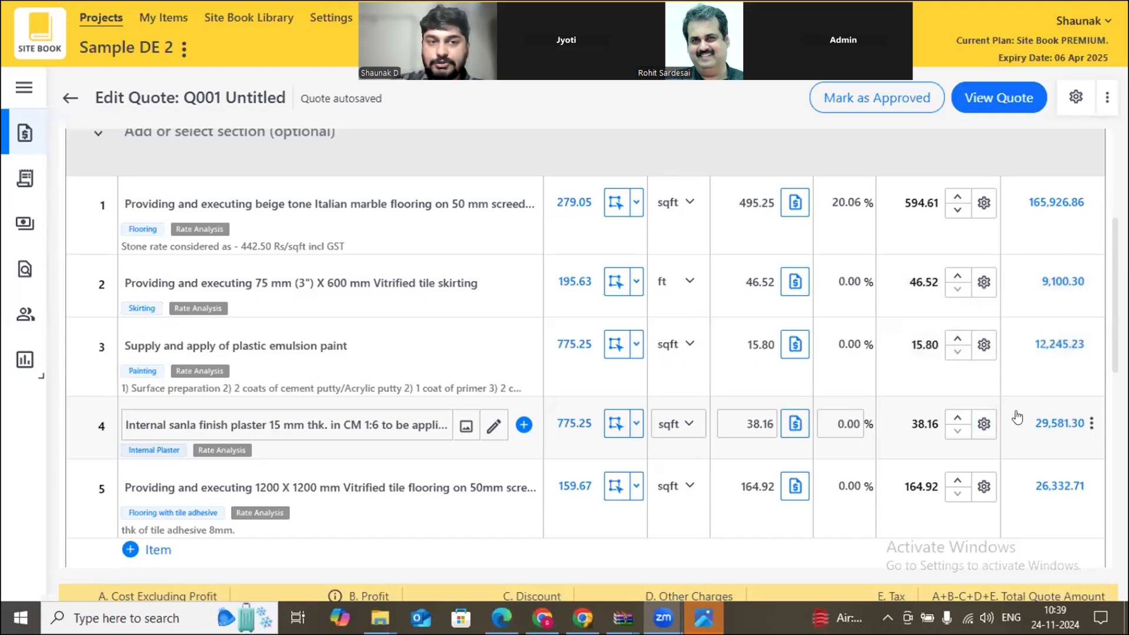
click(1057, 283)
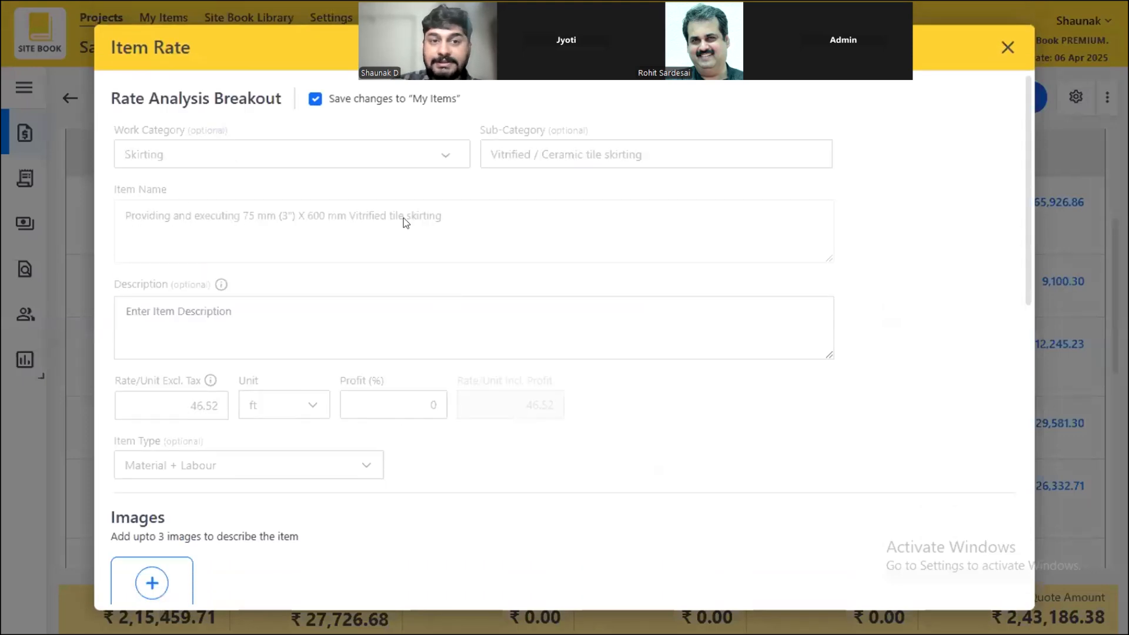
scroll(413, 234, down, 10)
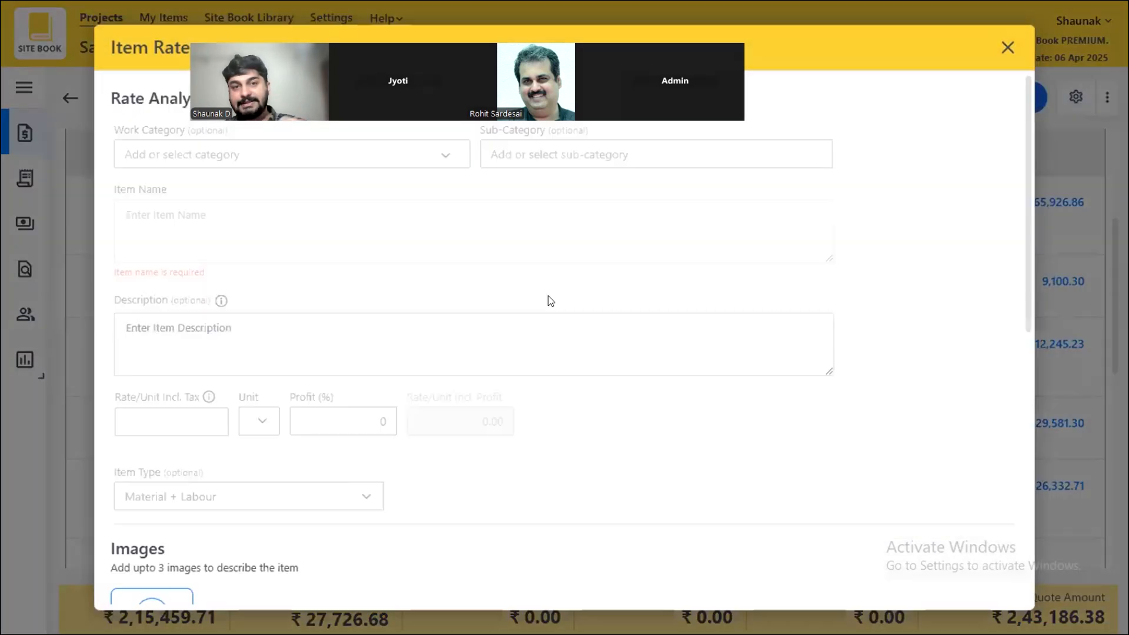
scroll(430, 309, down, 8)
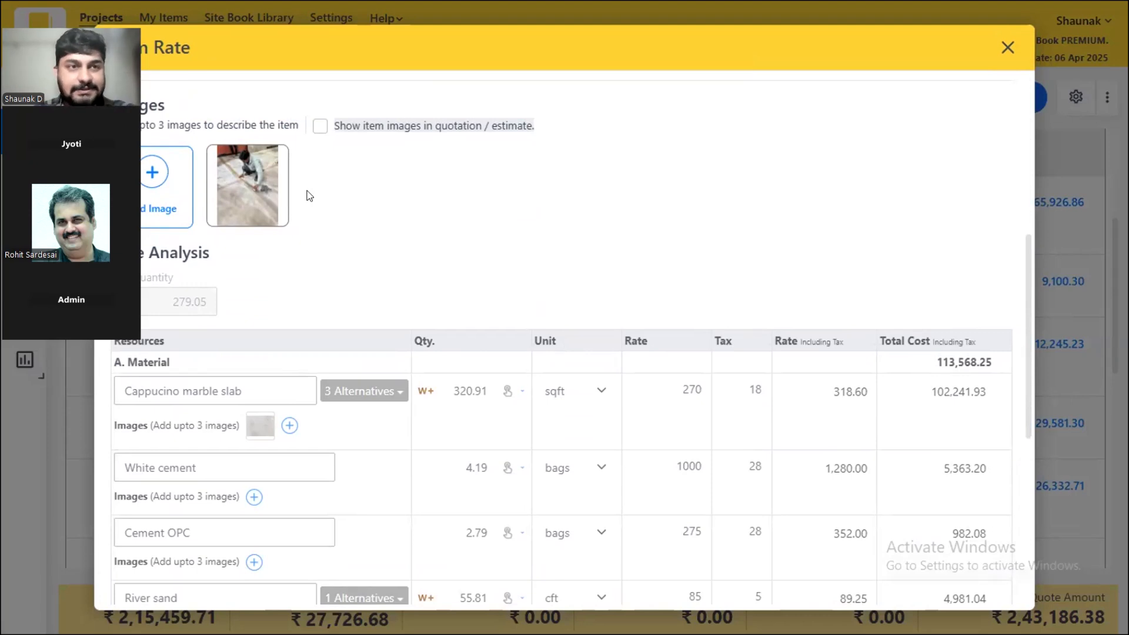
click(1008, 48)
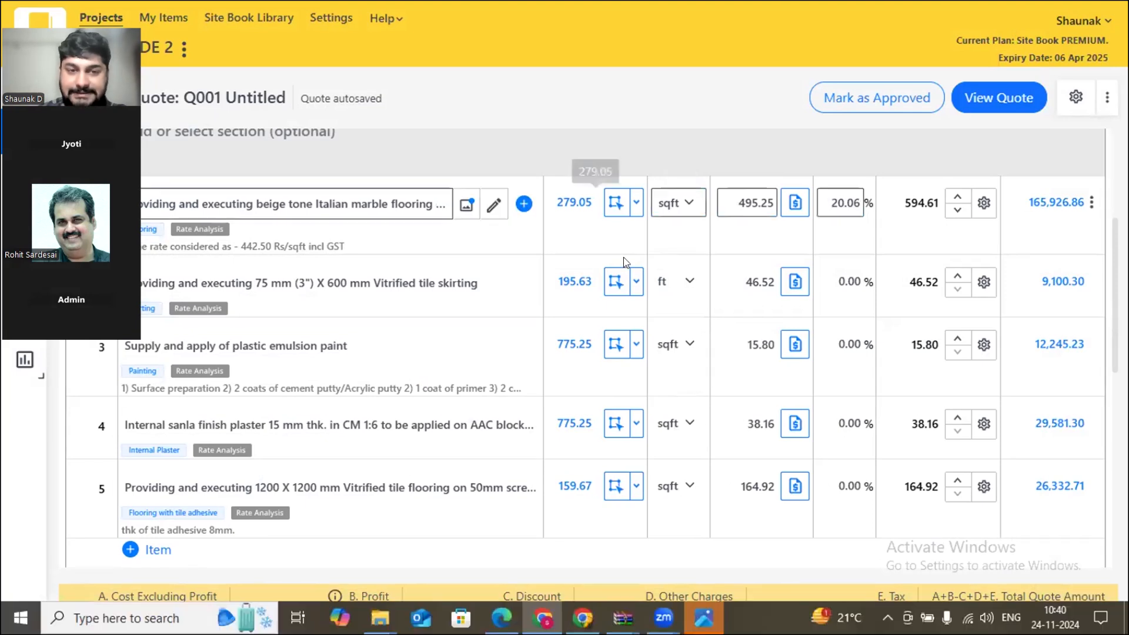
- Open the internal sanla finish plaster item's take-off and export its measurement sheet
scroll(624, 256, down, 1)
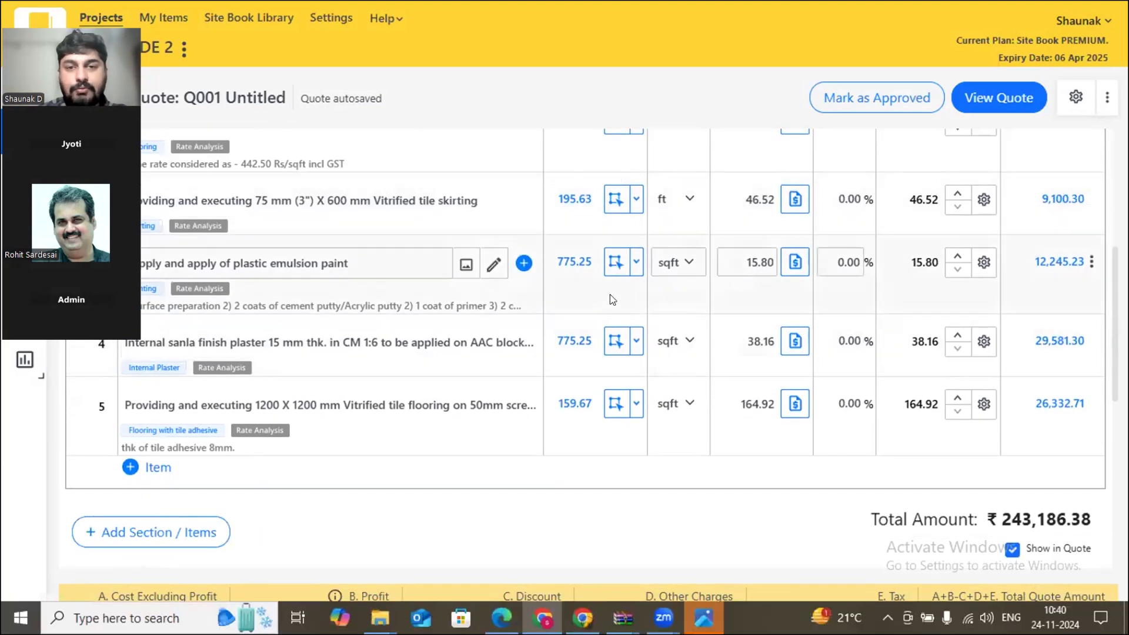
click(613, 341)
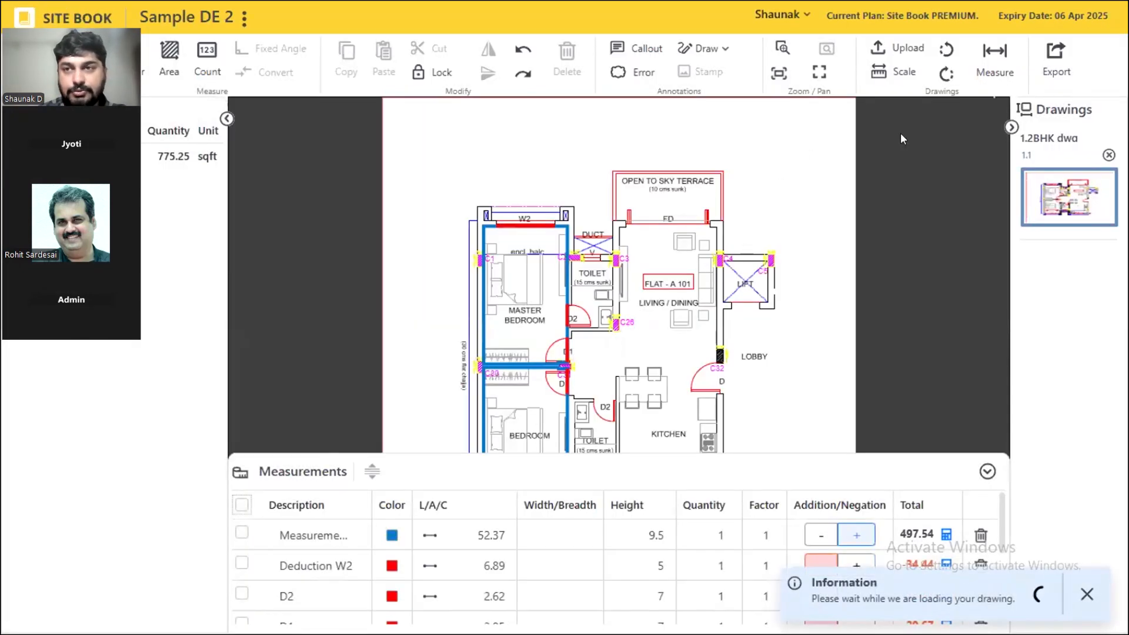
click(1064, 63)
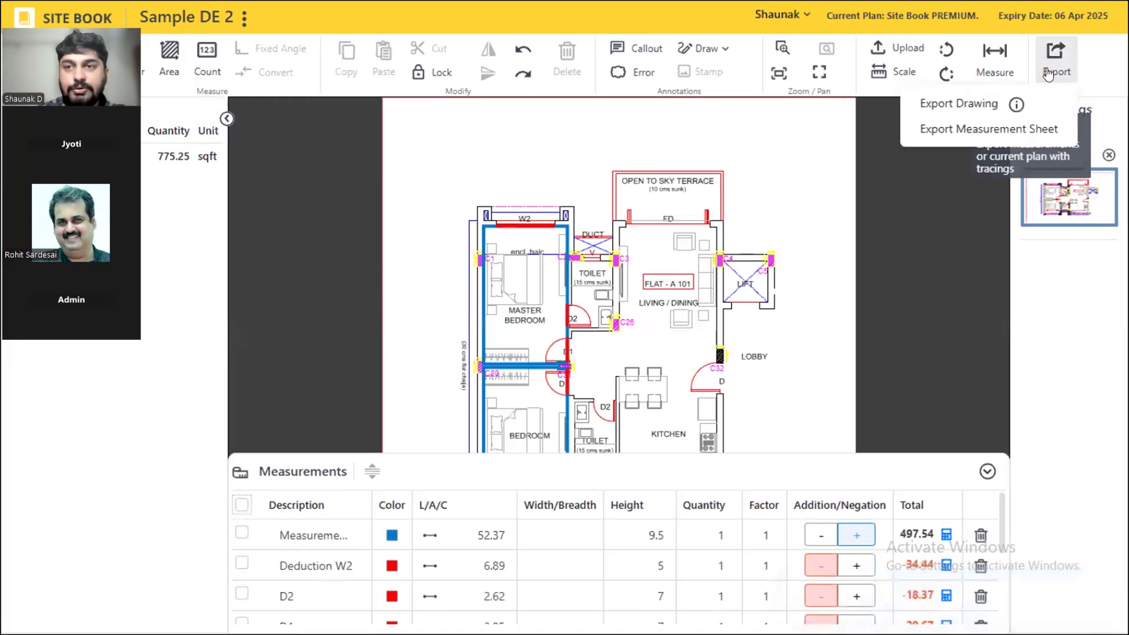
click(968, 129)
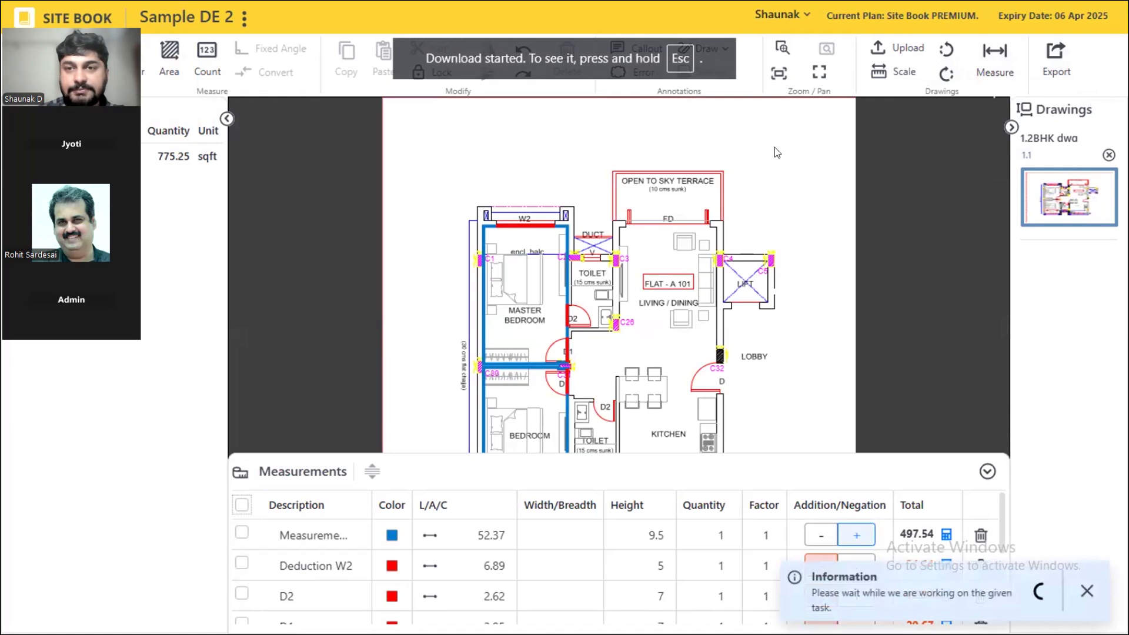
- Exit full screen, open the downloaded plaster measurement sheet in Excel, and enable editing
right_click(347, 25)
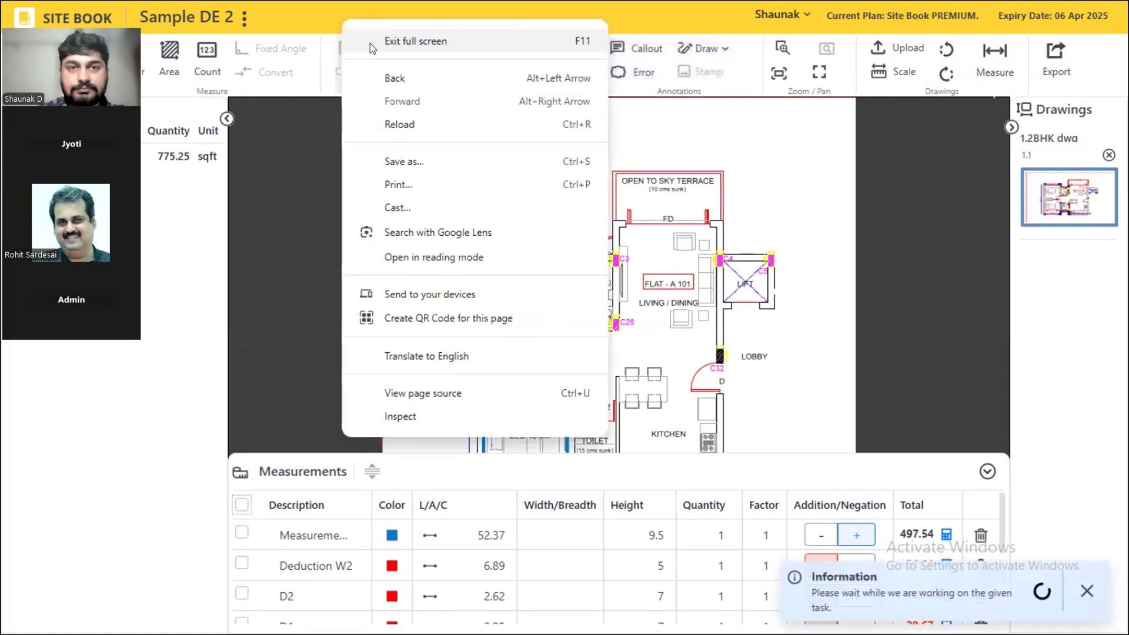
click(370, 41)
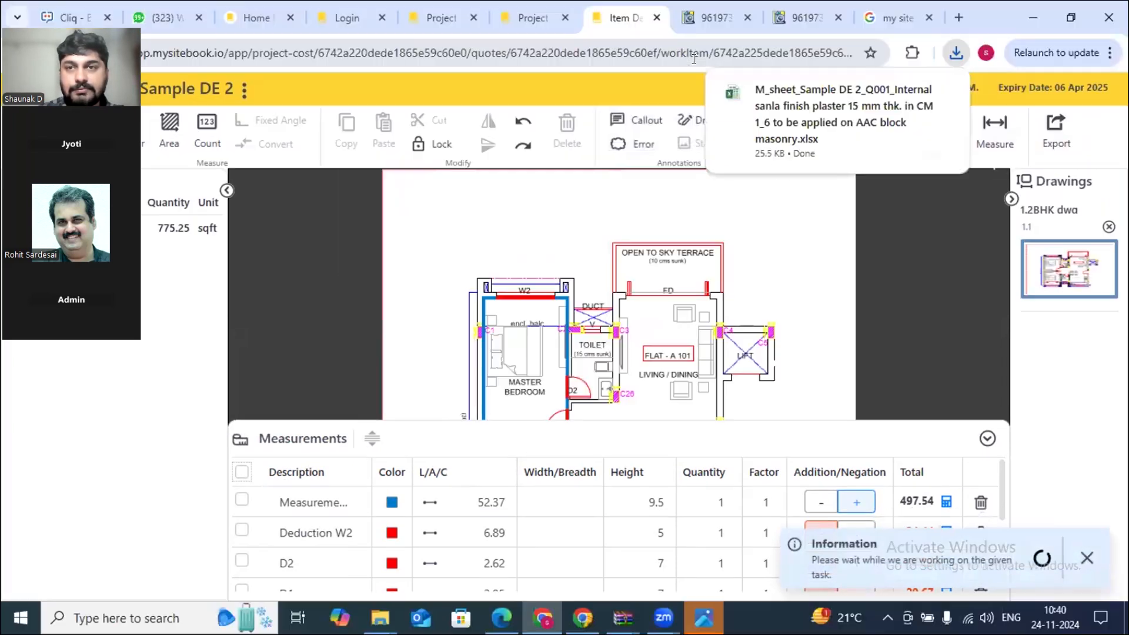
click(788, 107)
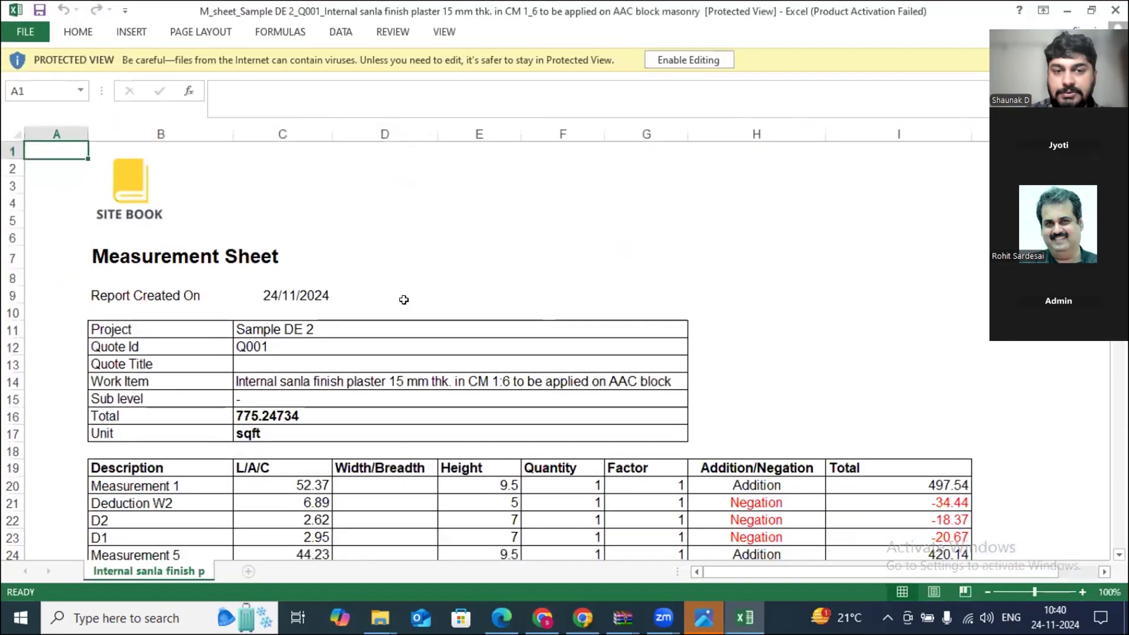
scroll(295, 307, down, 3)
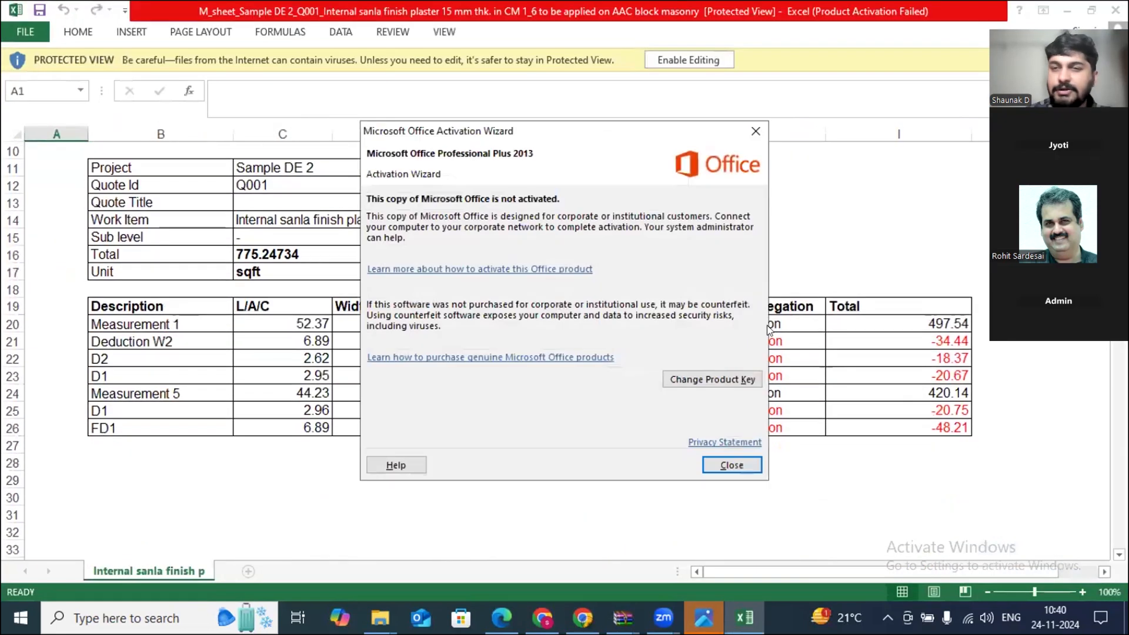
click(731, 466)
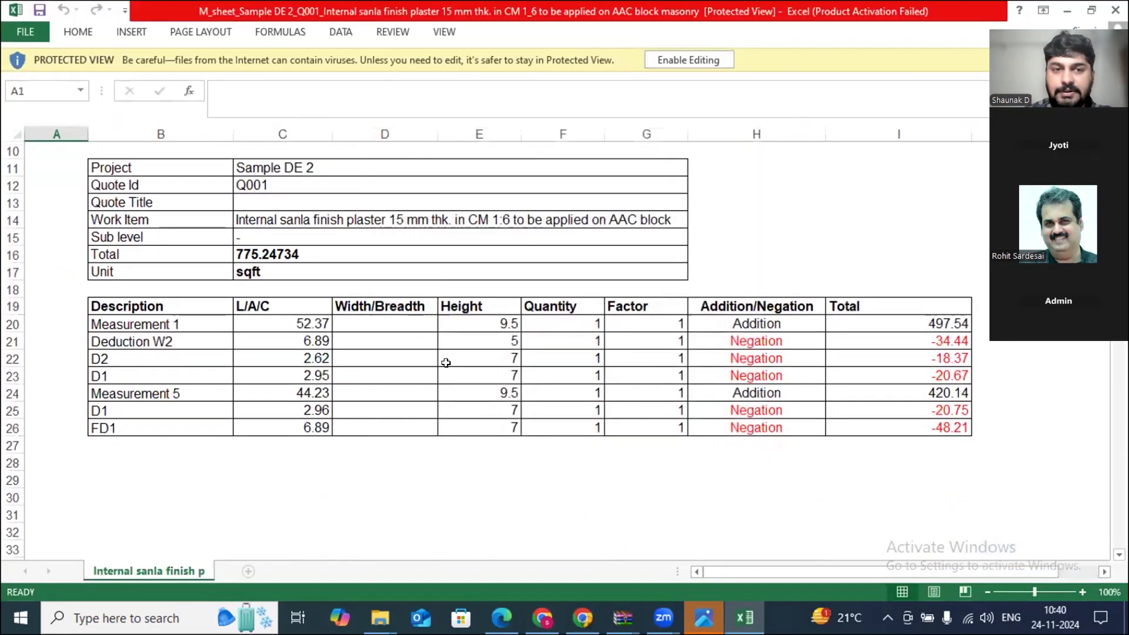
click(695, 59)
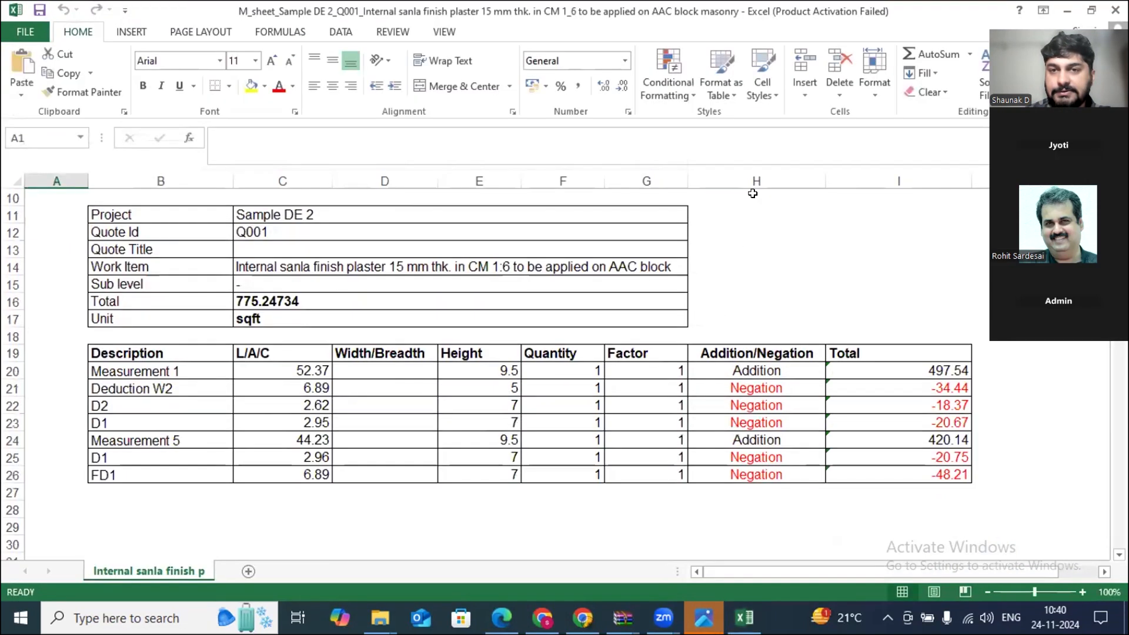
- Delete the Addition/Negation column from the plaster measurement sheet
click(756, 181)
right_click(762, 186)
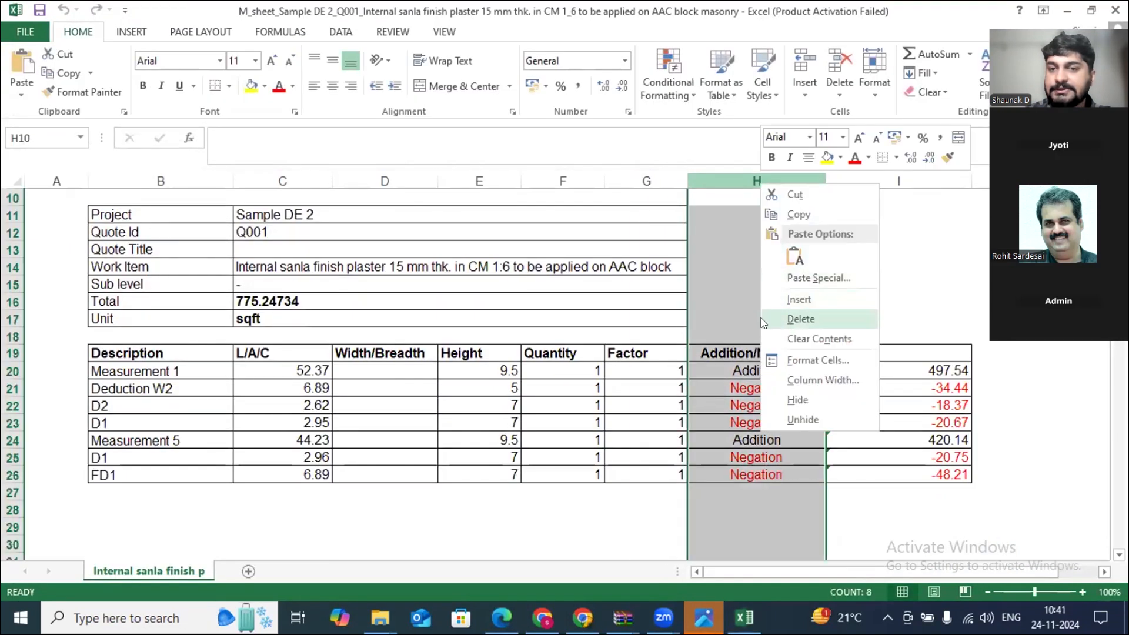
click(801, 319)
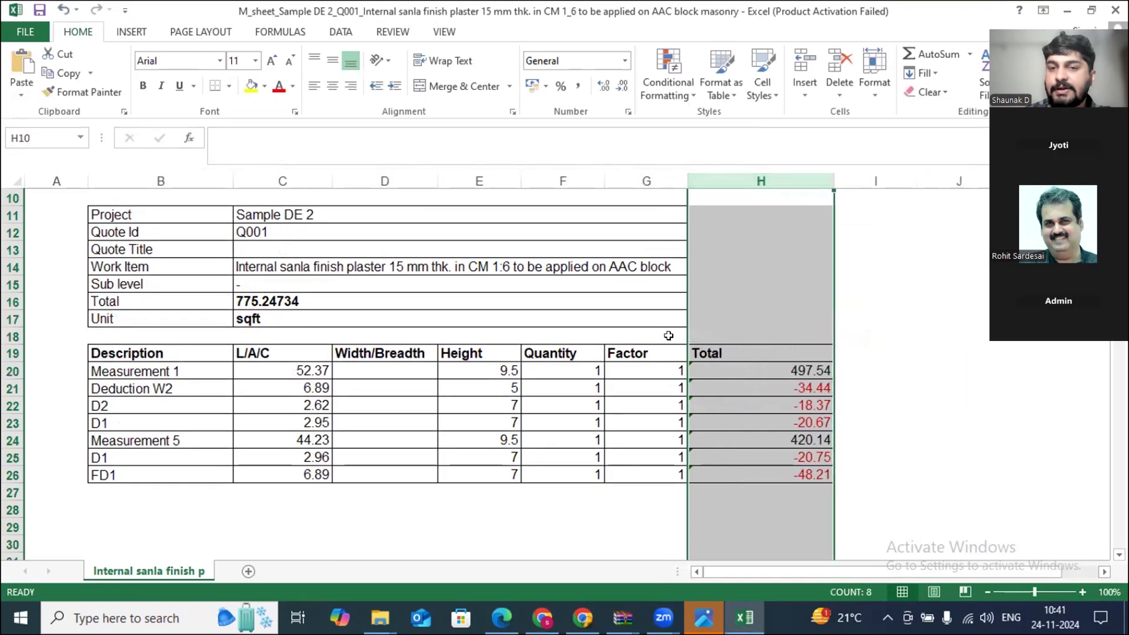
click(870, 372)
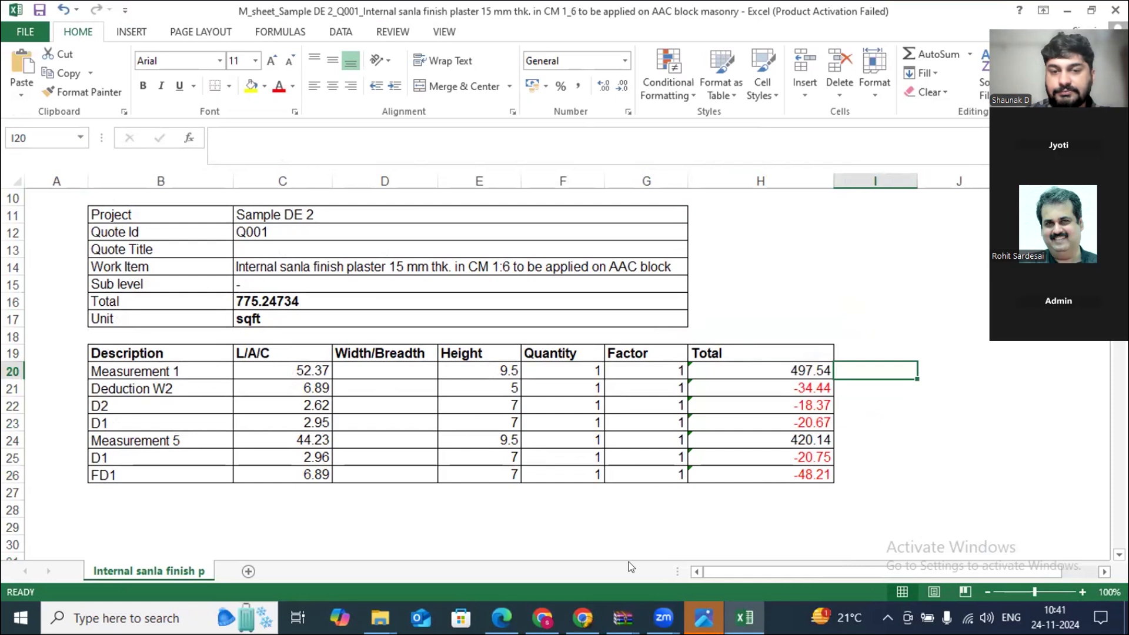
- Switch back to Site Book, return to the quote, and view the Italian marble flooring item's cost breakout
click(542, 617)
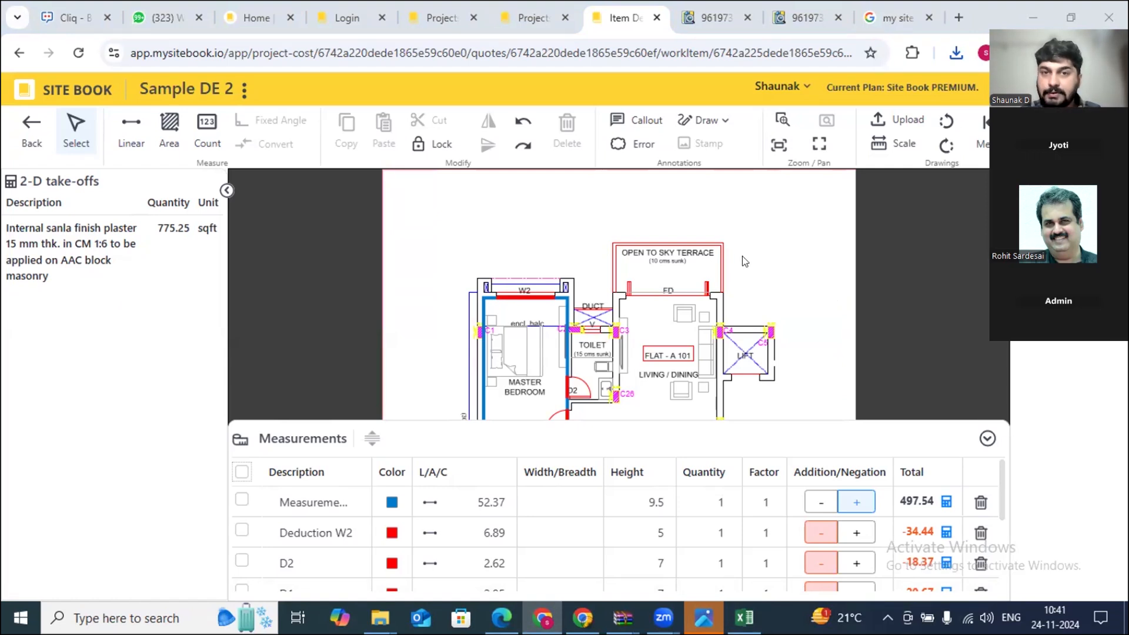
click(32, 131)
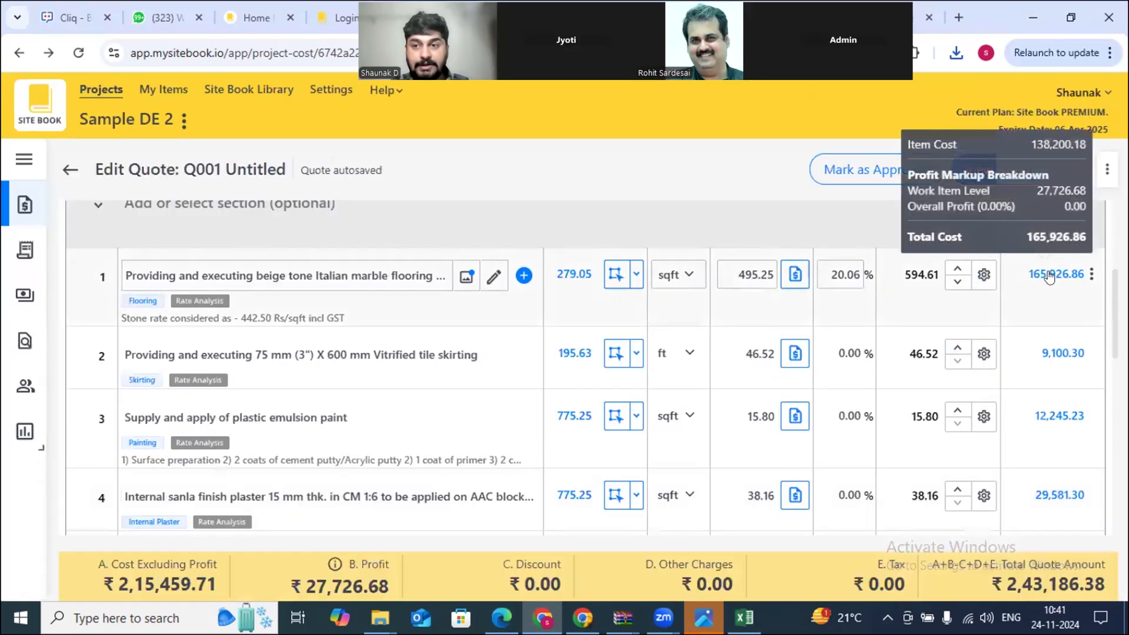
click(1051, 278)
scroll(403, 380, down, 4)
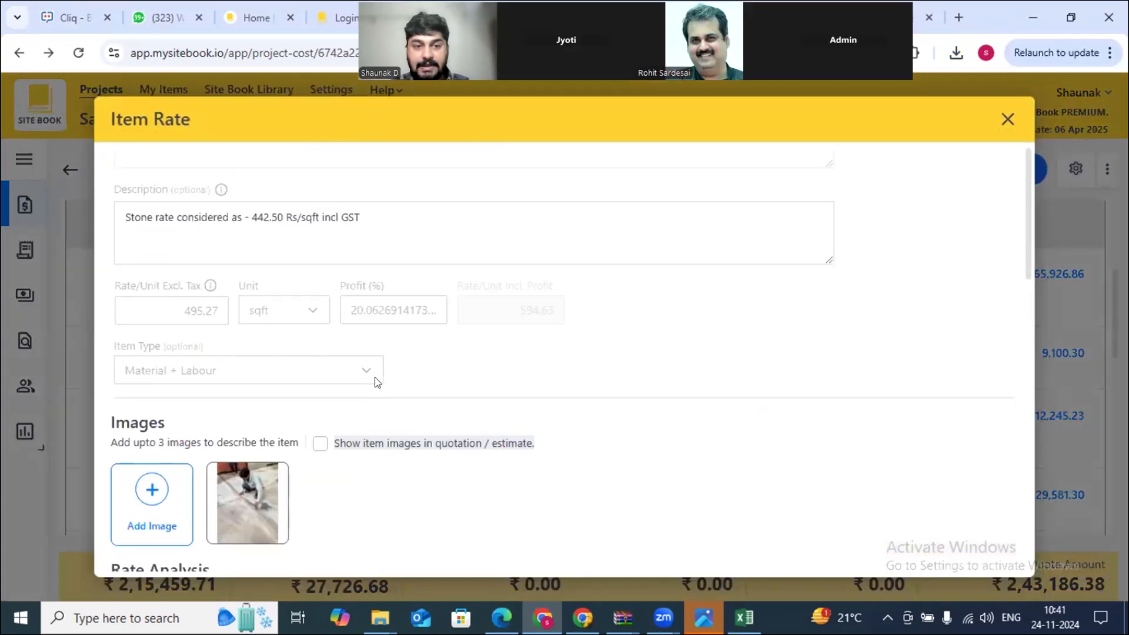
click(1006, 124)
- Open the Italian marble flooring item's rate analysis and examine the alternatives listed for Cappucino marble slab
click(796, 277)
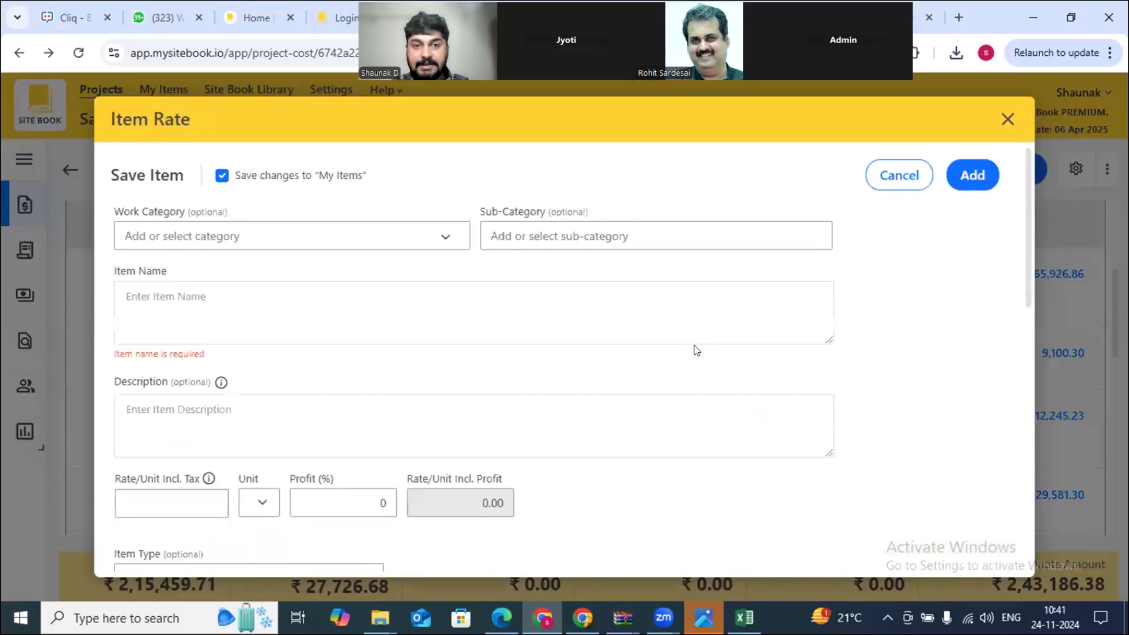
scroll(696, 351, down, 10)
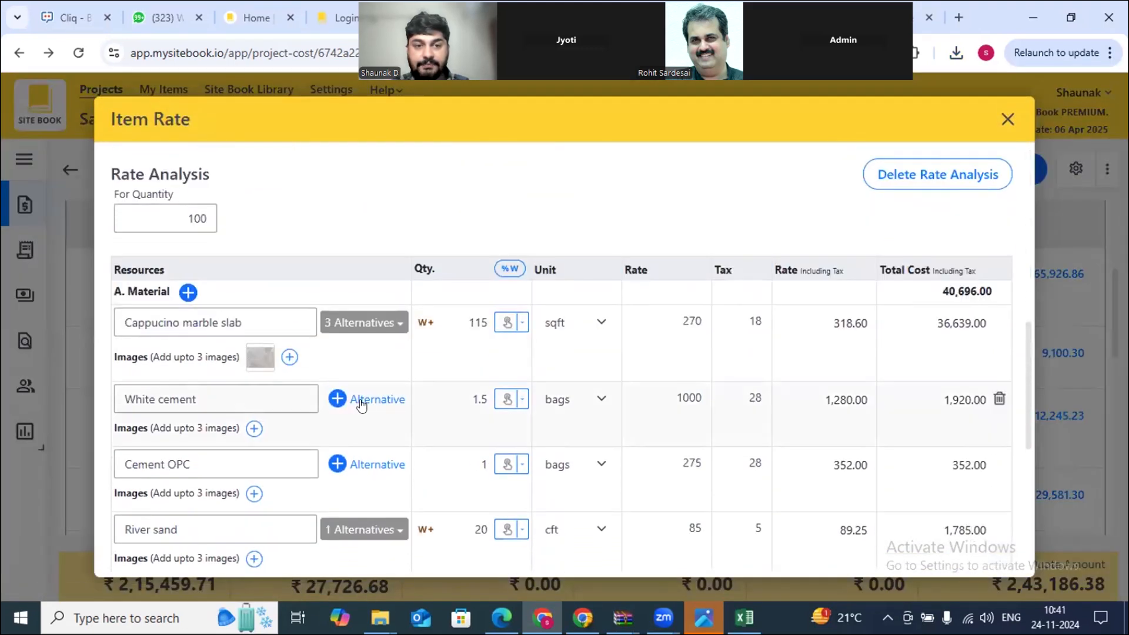
click(359, 323)
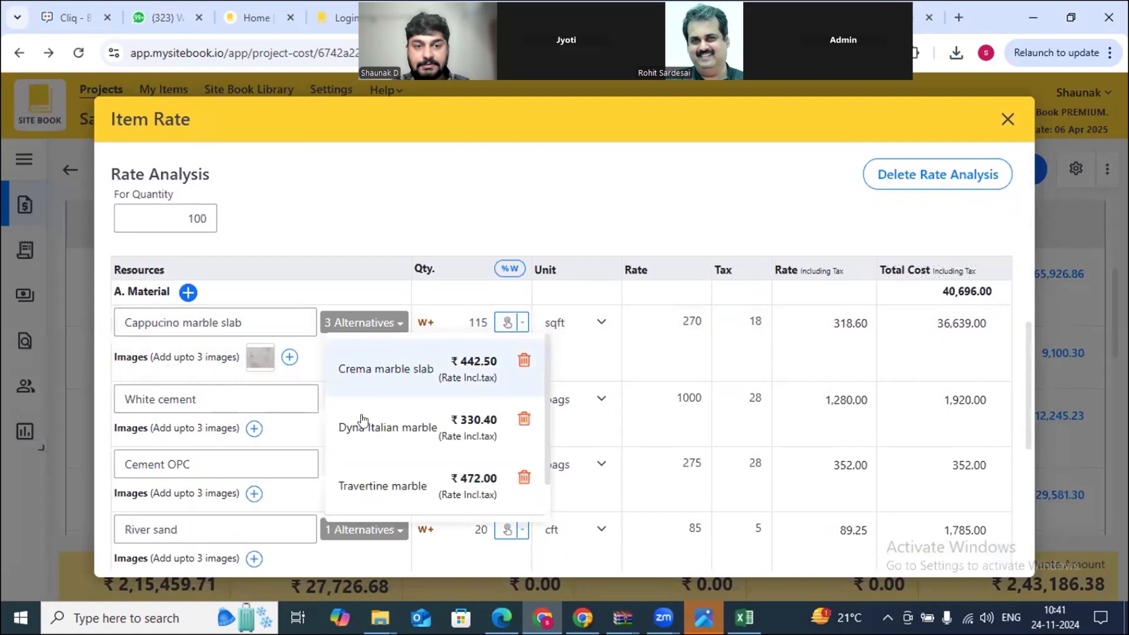
scroll(312, 272, down, 3)
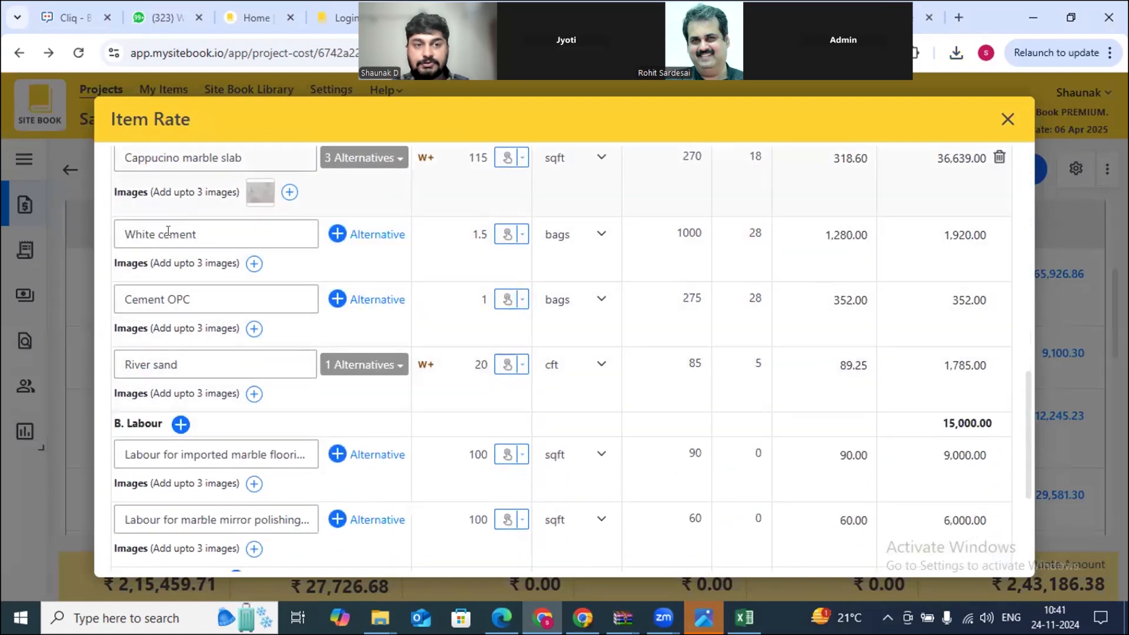
- Add Cement PPC from the library as a material alternative for Cement OPC with a quantity of 1 bag
click(366, 299)
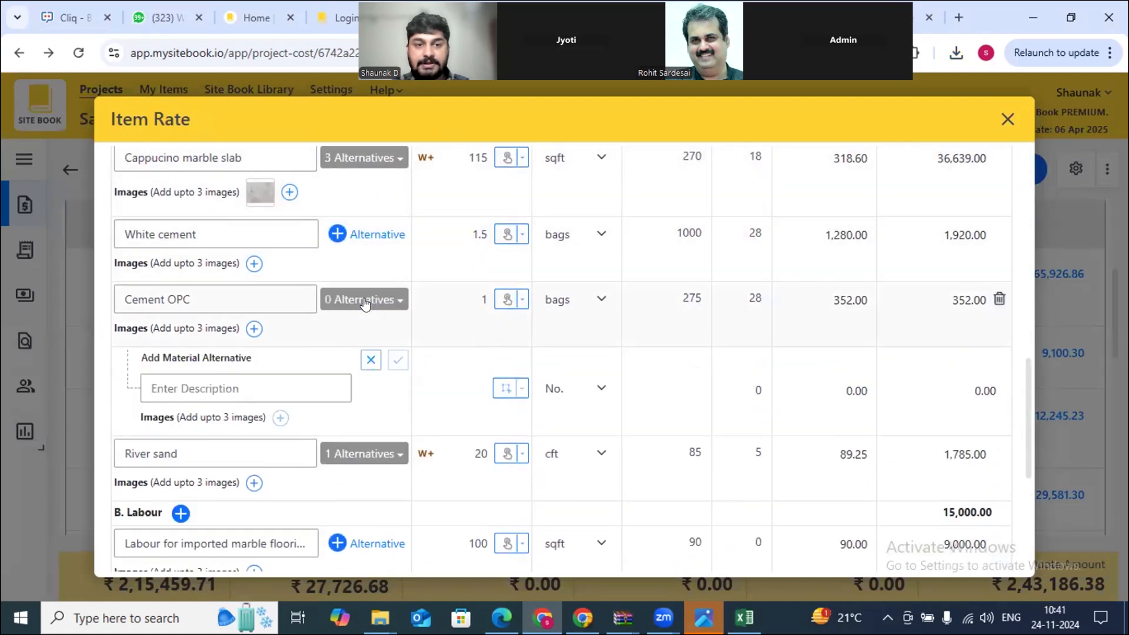
click(200, 385)
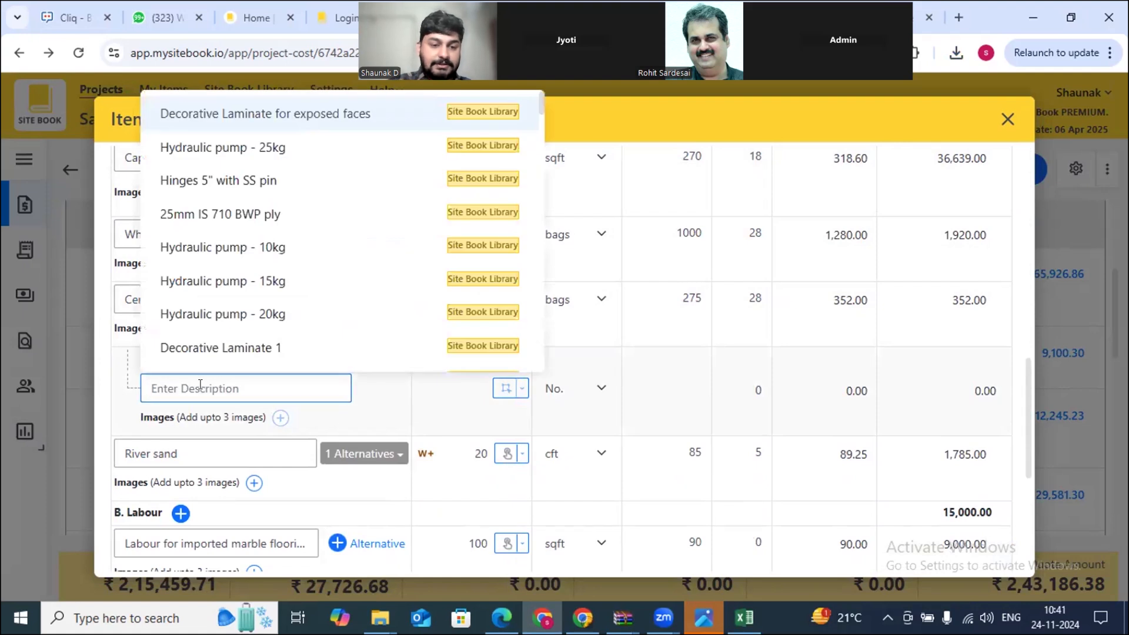
text(Cement)
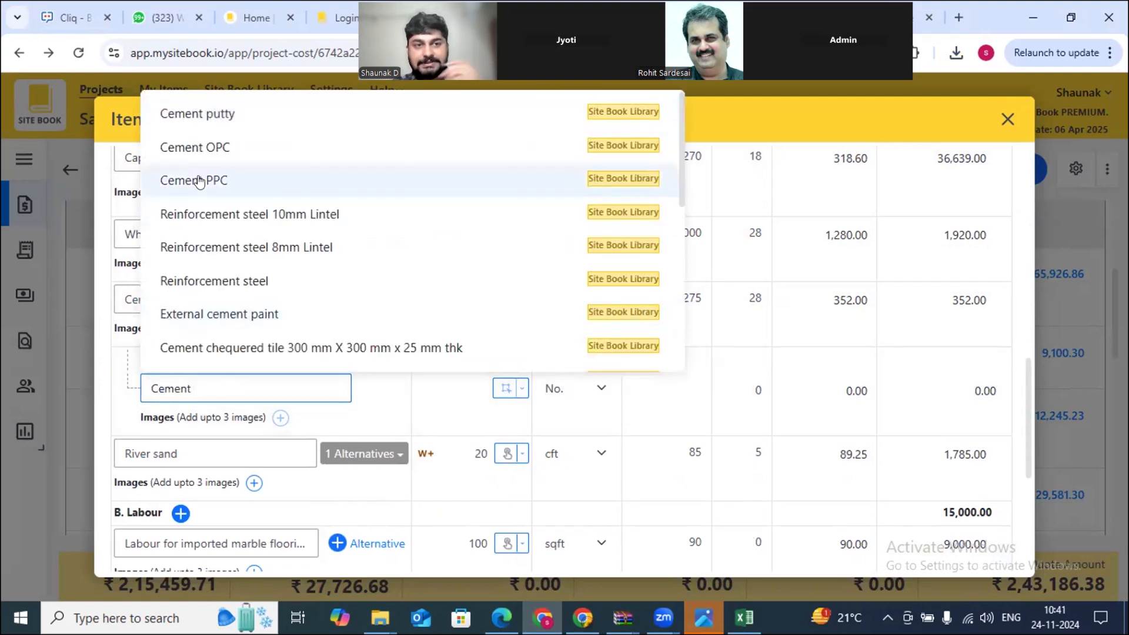
click(200, 180)
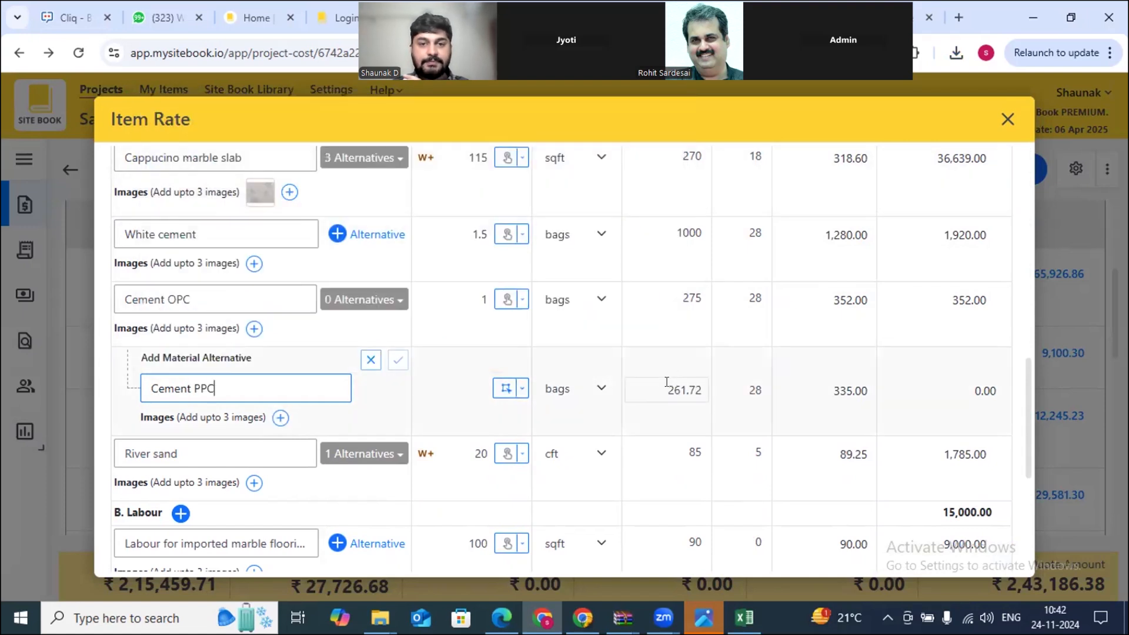
click(448, 389)
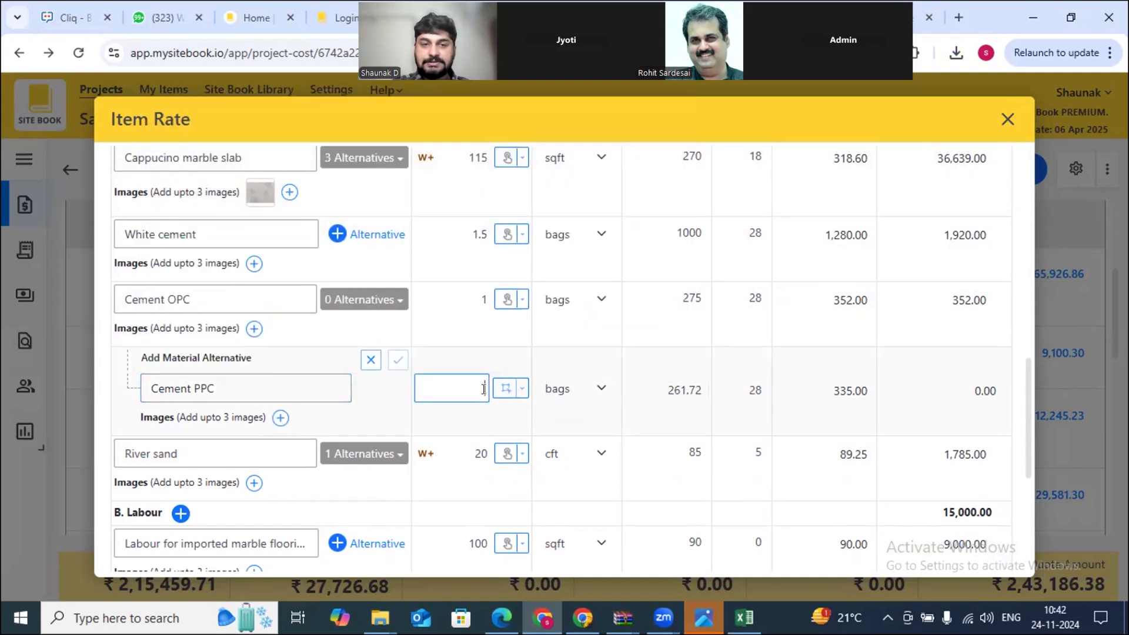
text(1)
click(398, 360)
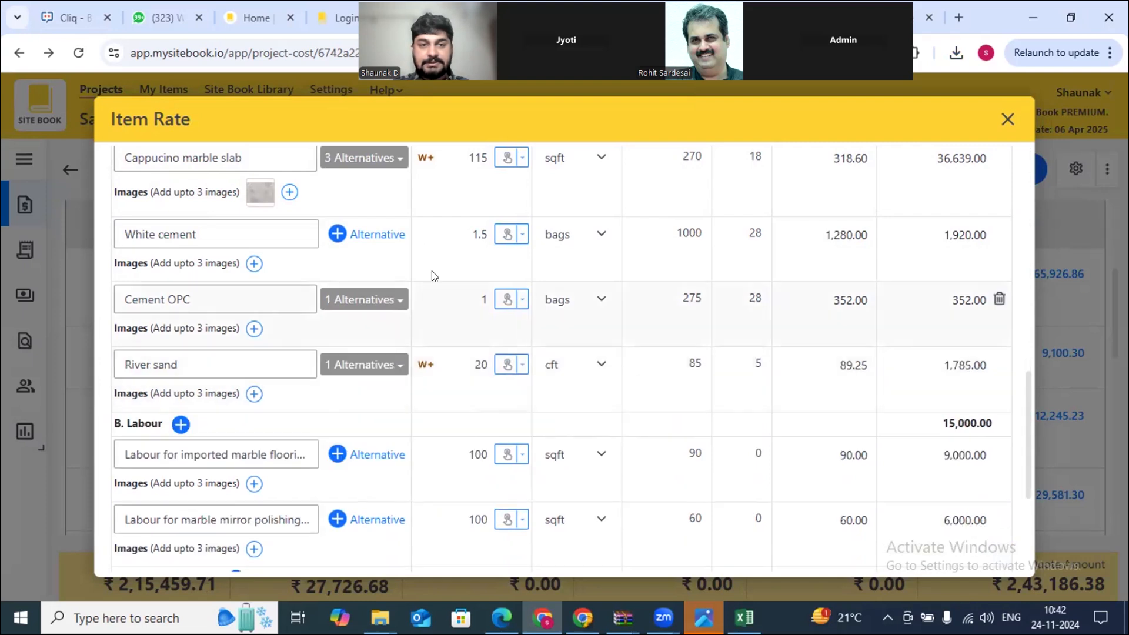
- Replace Cement OPC with its Cement PPC alternative, review the marble flooring item's rate analysis, and close it
click(380, 300)
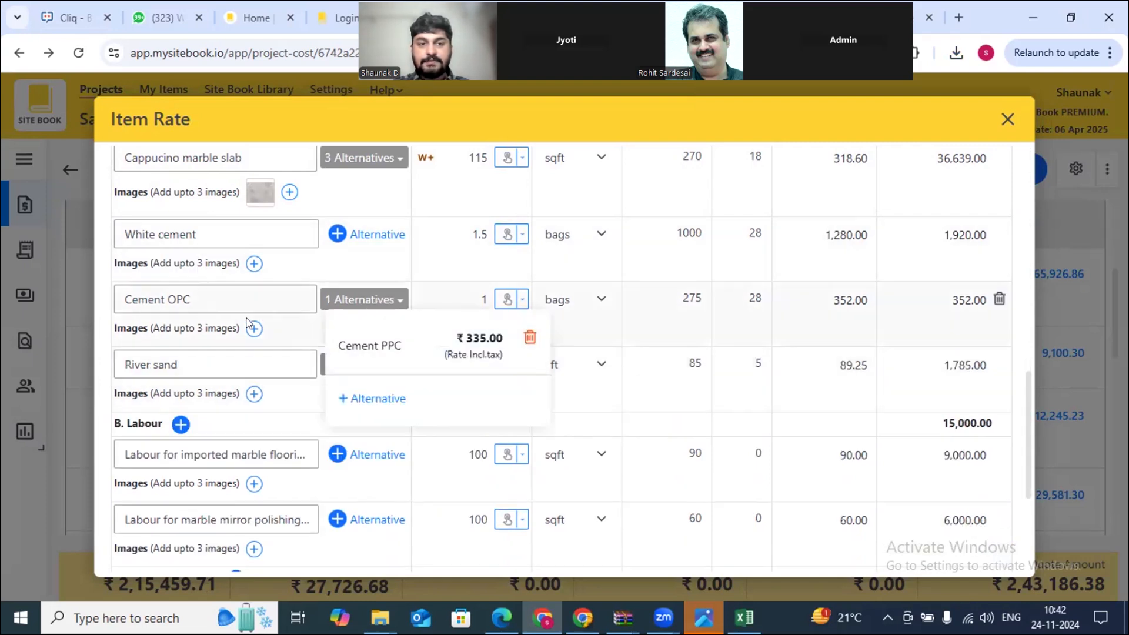
click(376, 345)
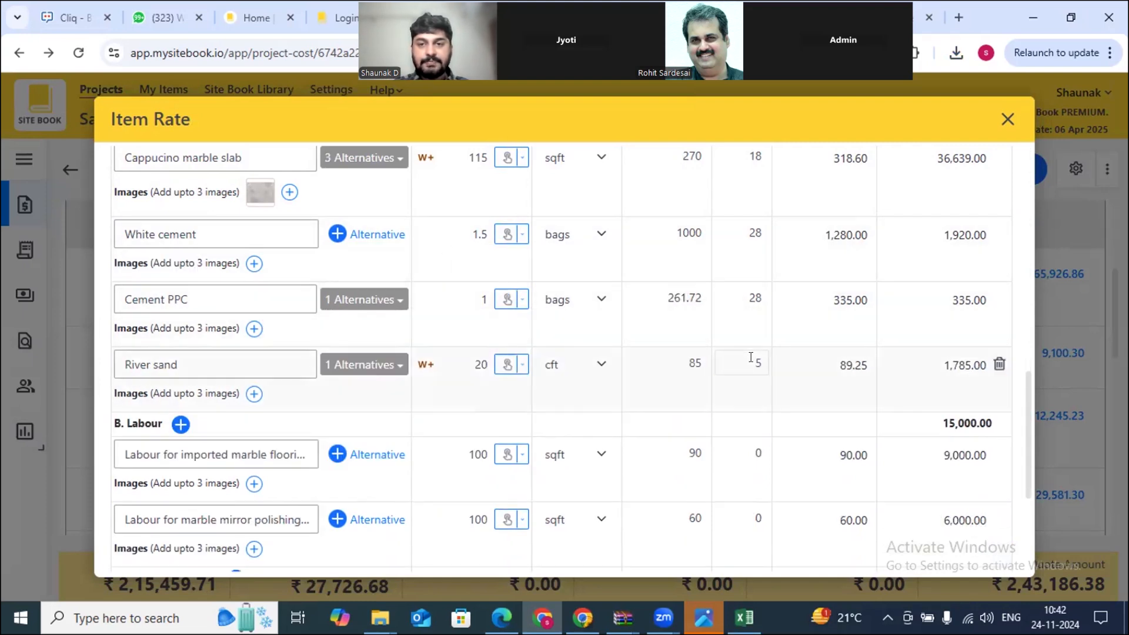
scroll(1025, 428, down, 5)
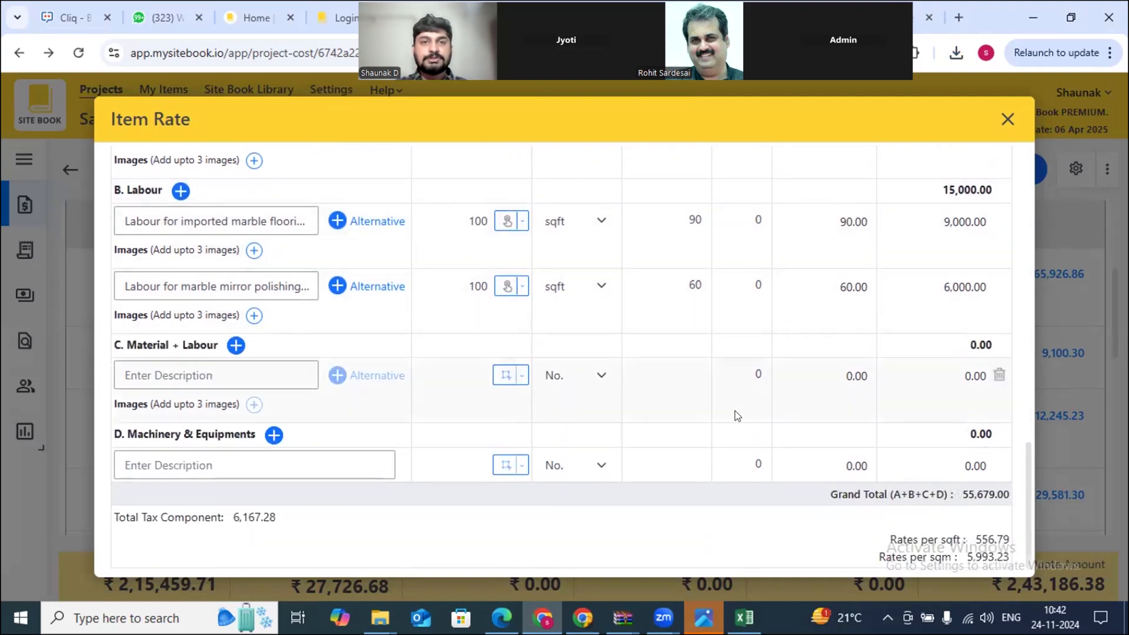
scroll(736, 410, up, 2)
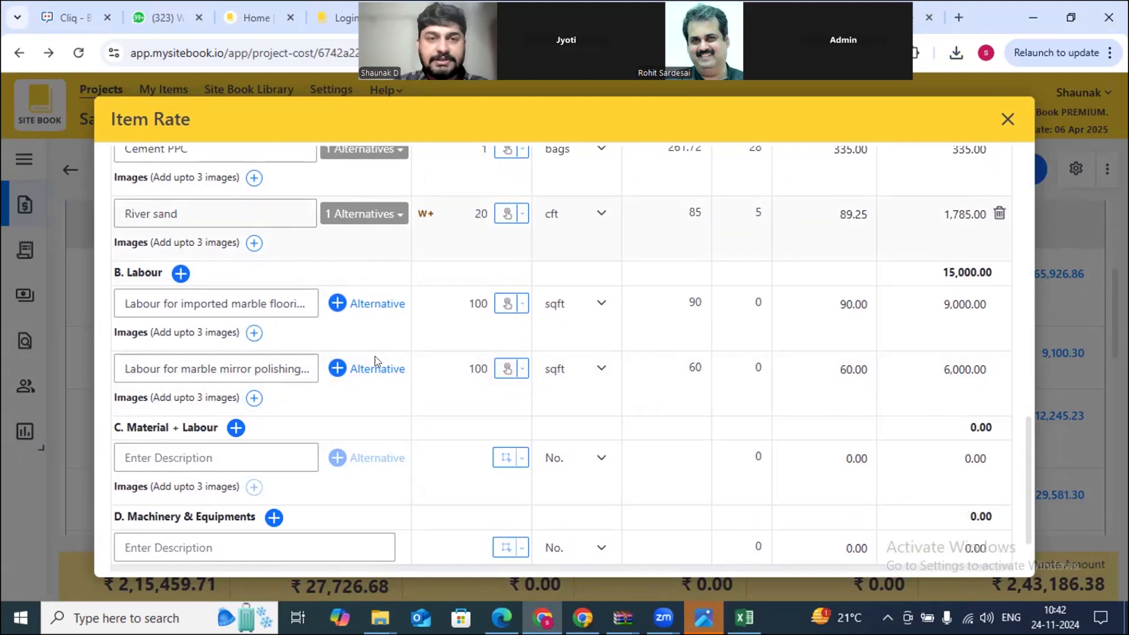
scroll(380, 364, up, 4)
scroll(381, 367, up, 2)
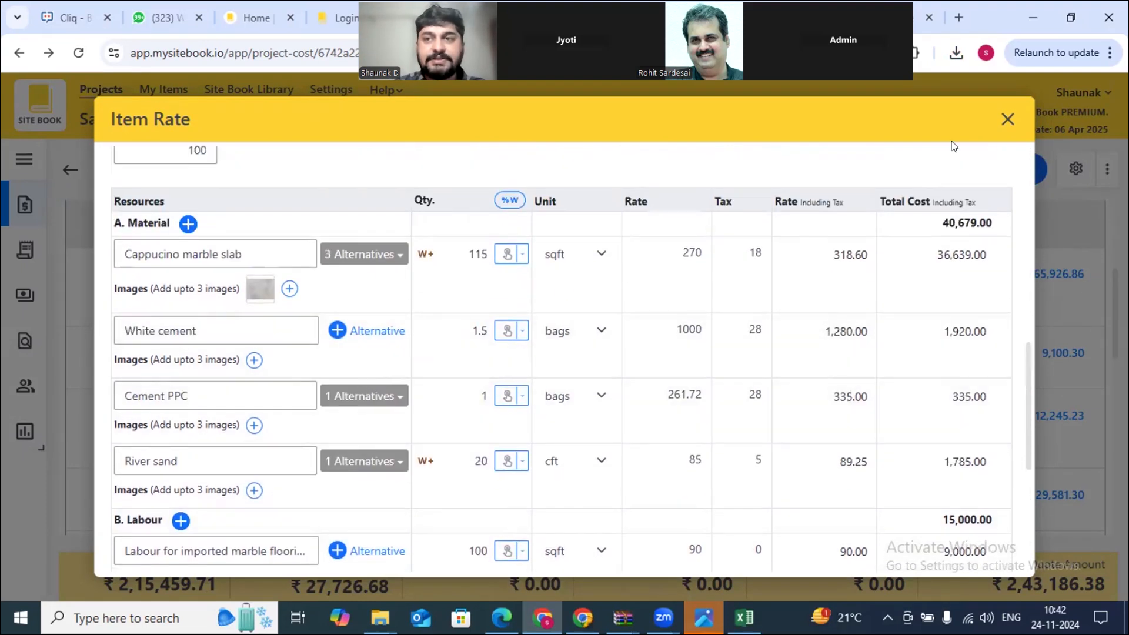
click(1007, 120)
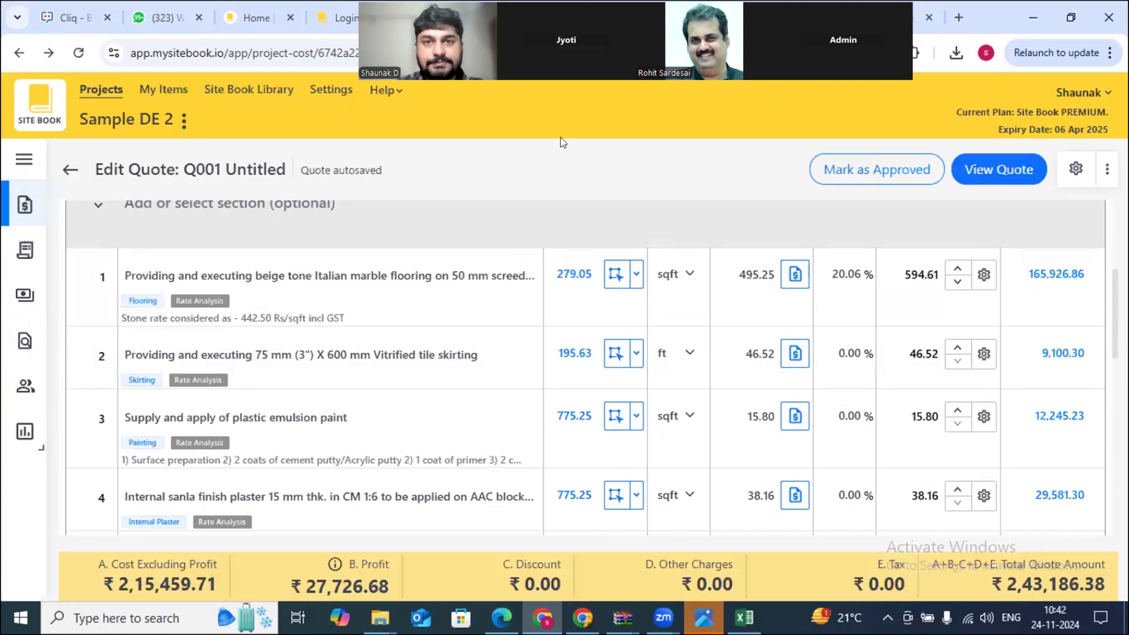
drag(560, 136, 863, 189)
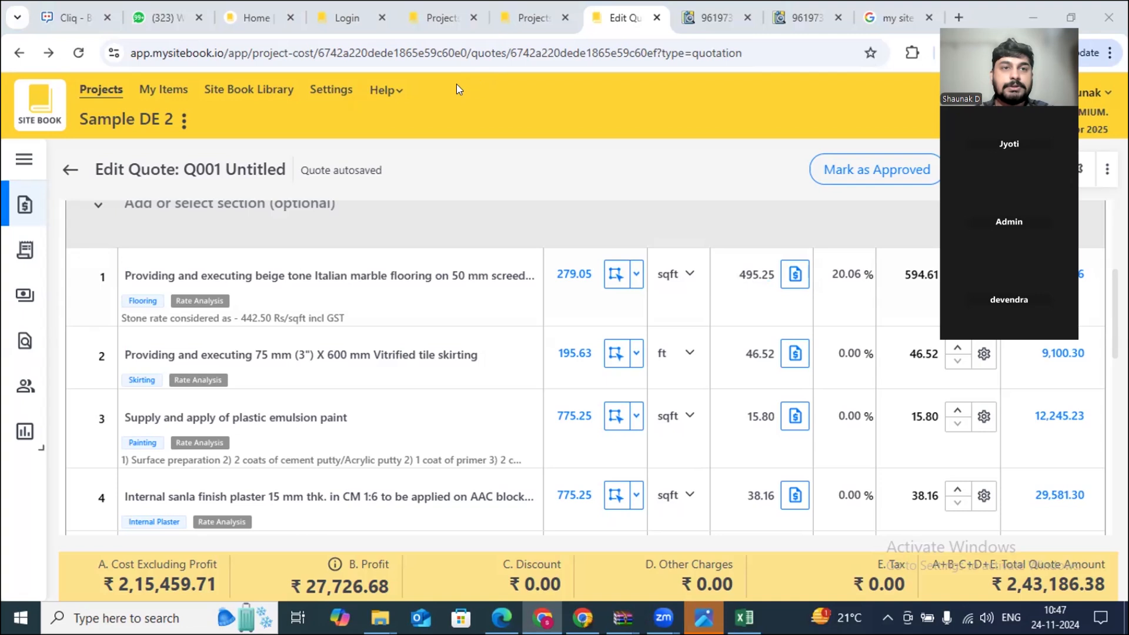
- Switch to WhatsApp Web, open a colleague's chat, and send the copied phone number
click(165, 14)
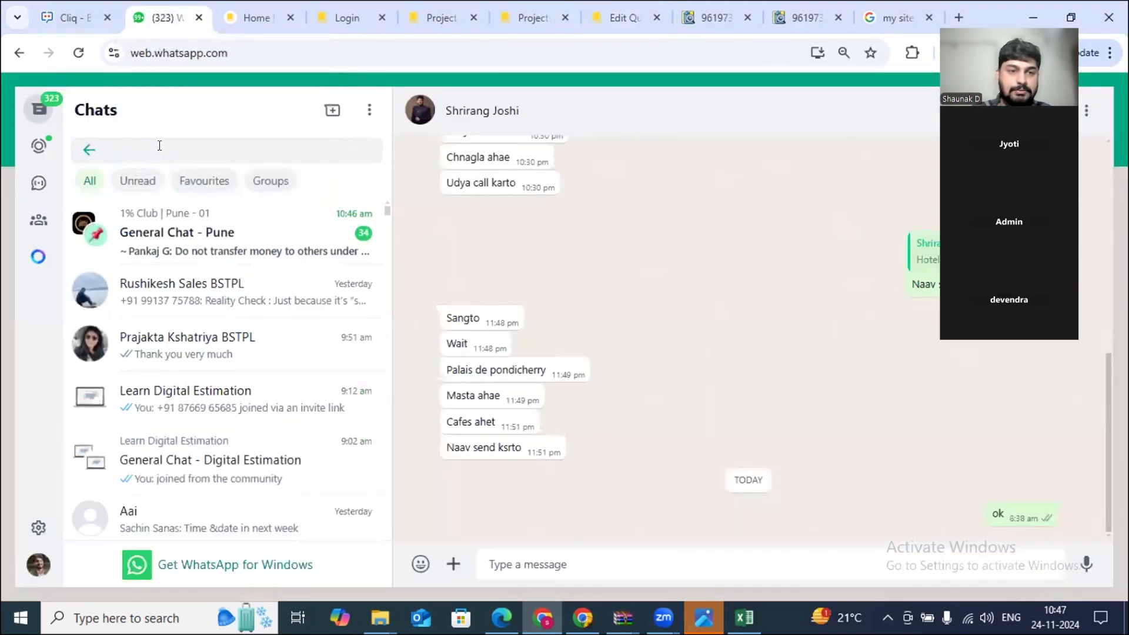
click(224, 347)
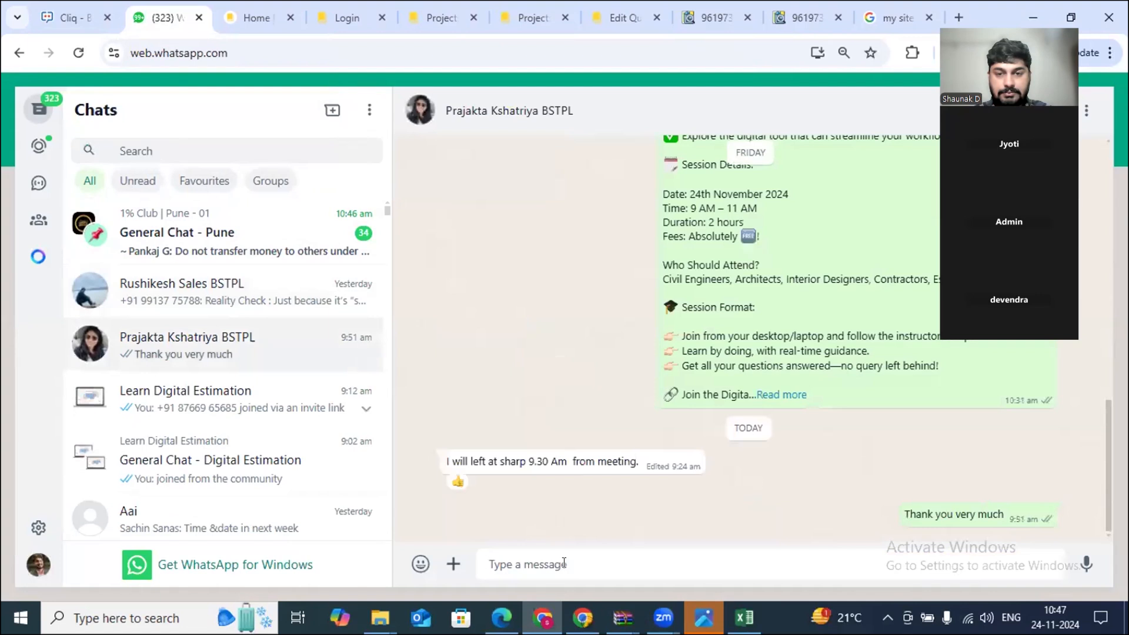
right_click(564, 563)
click(597, 382)
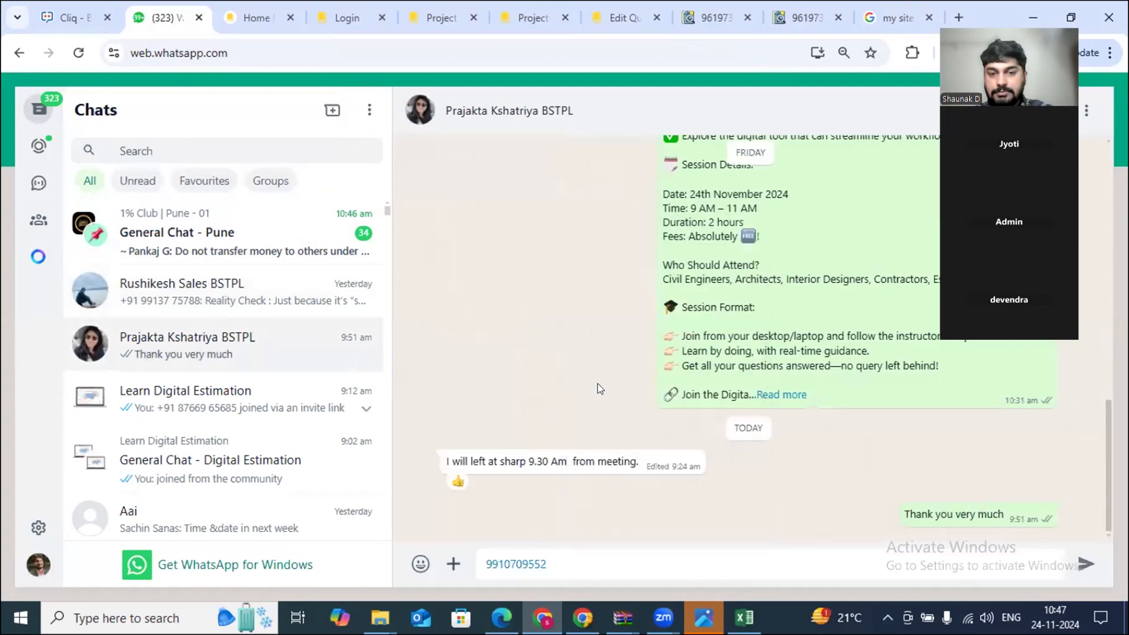
key(Return)
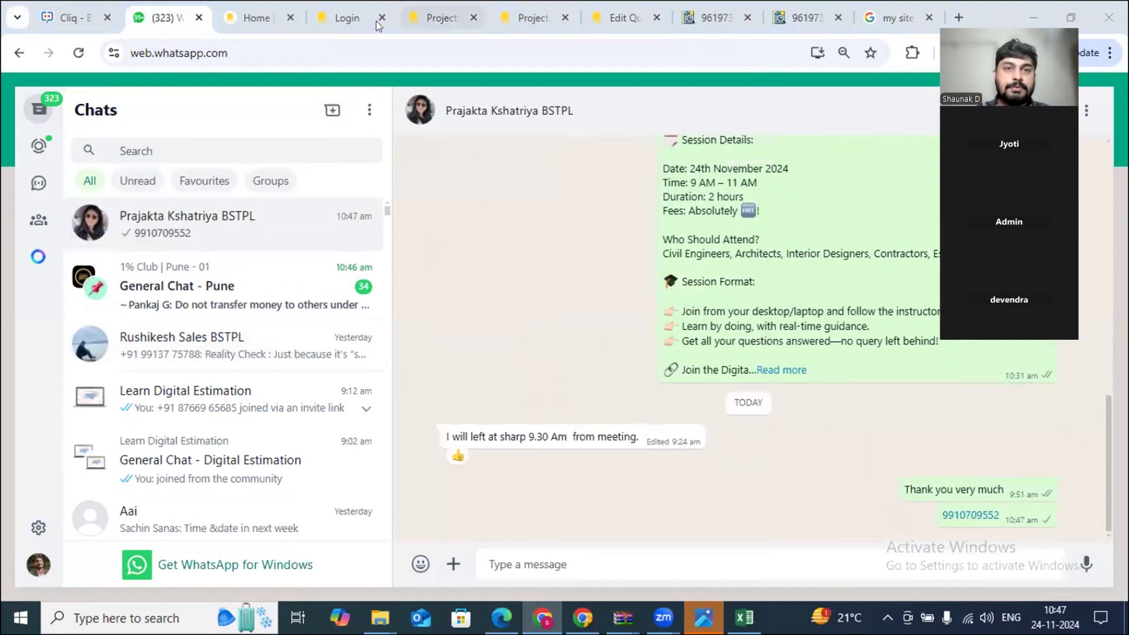
- Switch back to Site Book and find the Digital Estimation project under Sample Projects in the active projects list
click(347, 17)
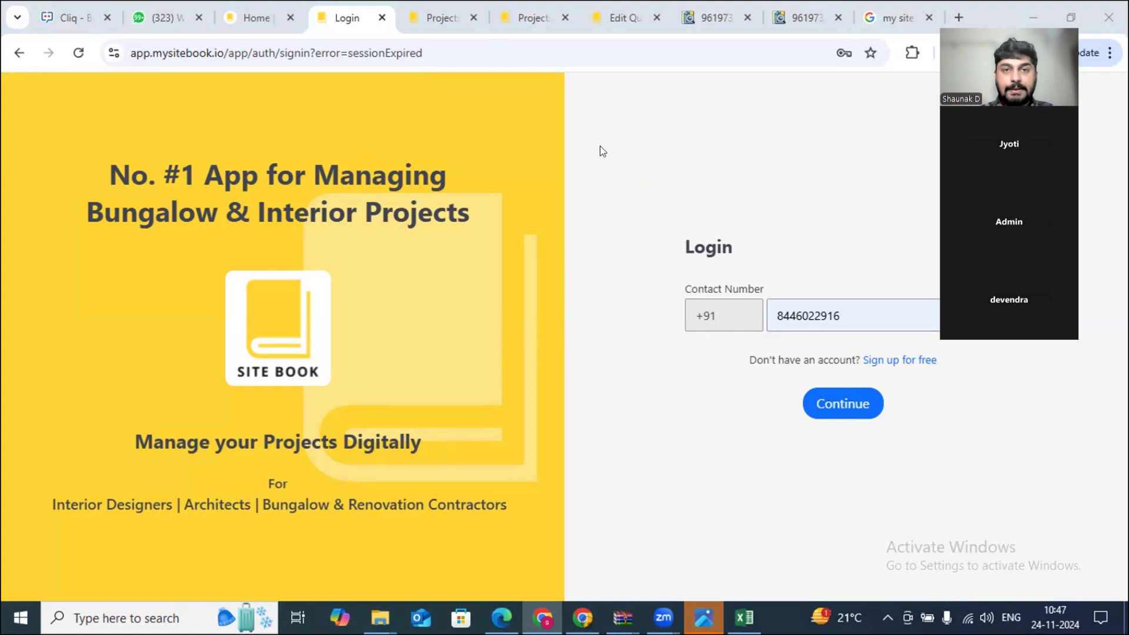
click(620, 18)
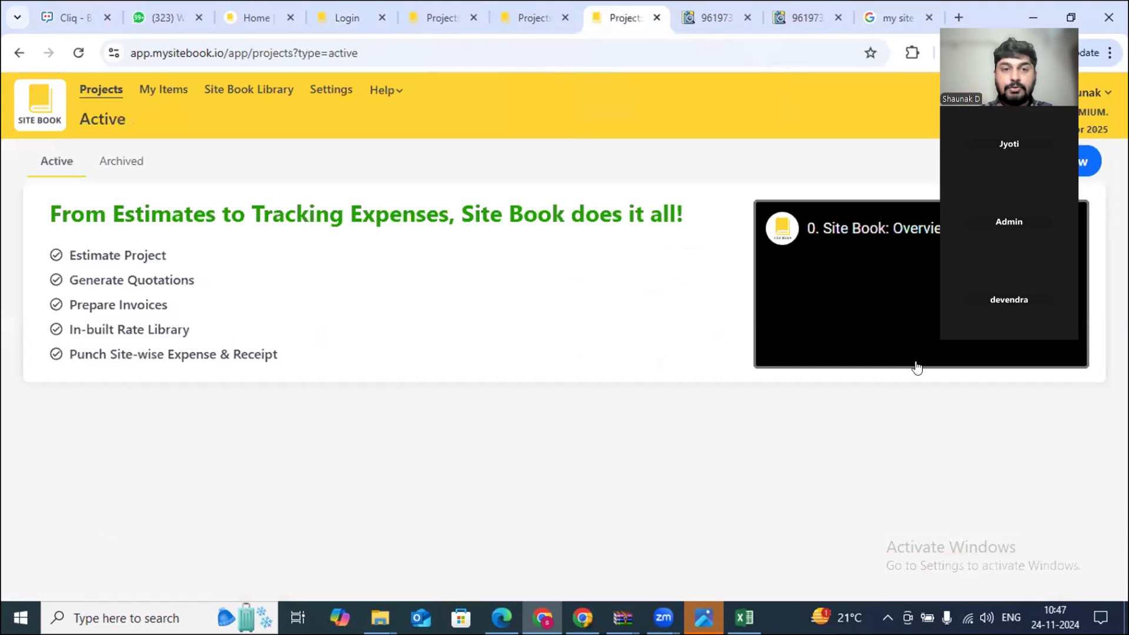
scroll(166, 402, down, 10)
scroll(167, 403, down, 15)
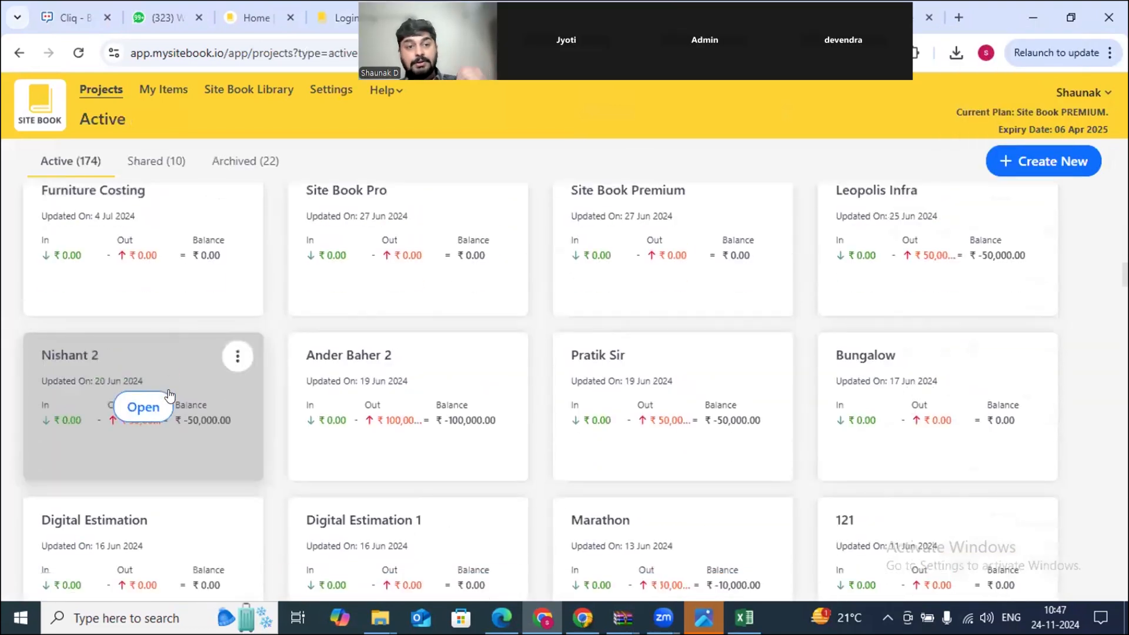
scroll(170, 396, down, 15)
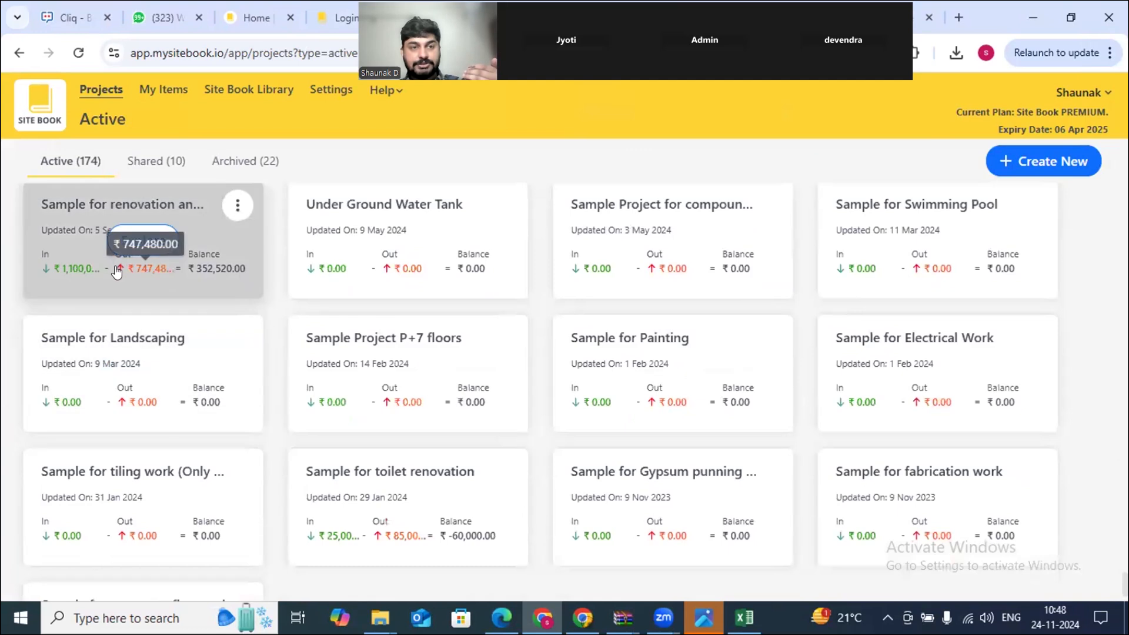
scroll(121, 262, up, 5)
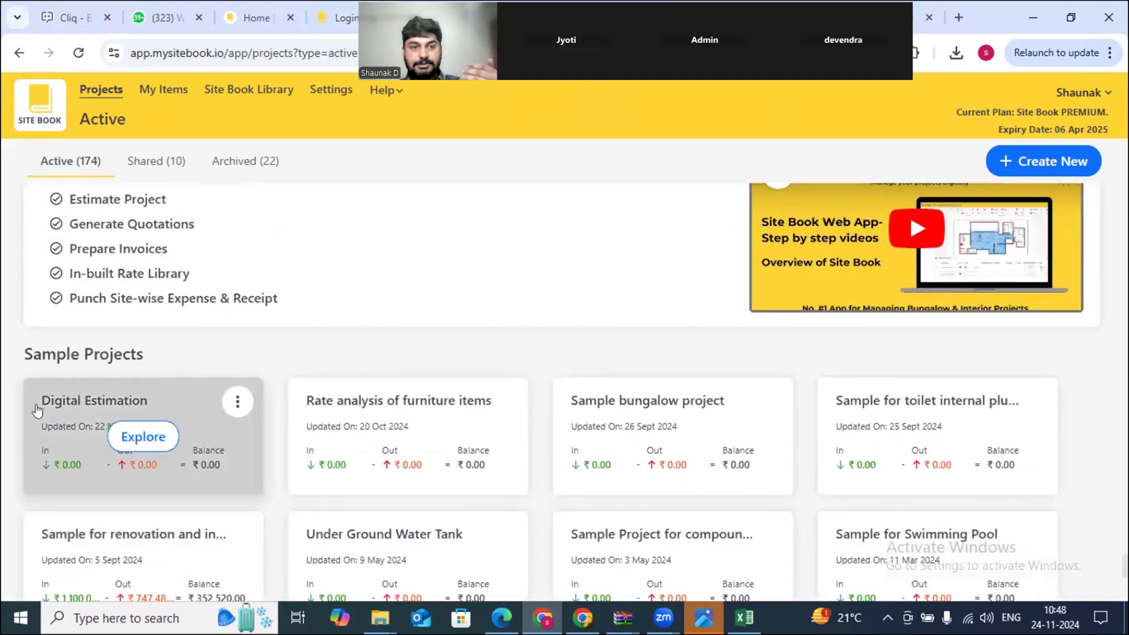
- Clone the Digital Estimation sample project as DE 23, including its drawings and quantity take-off
click(236, 404)
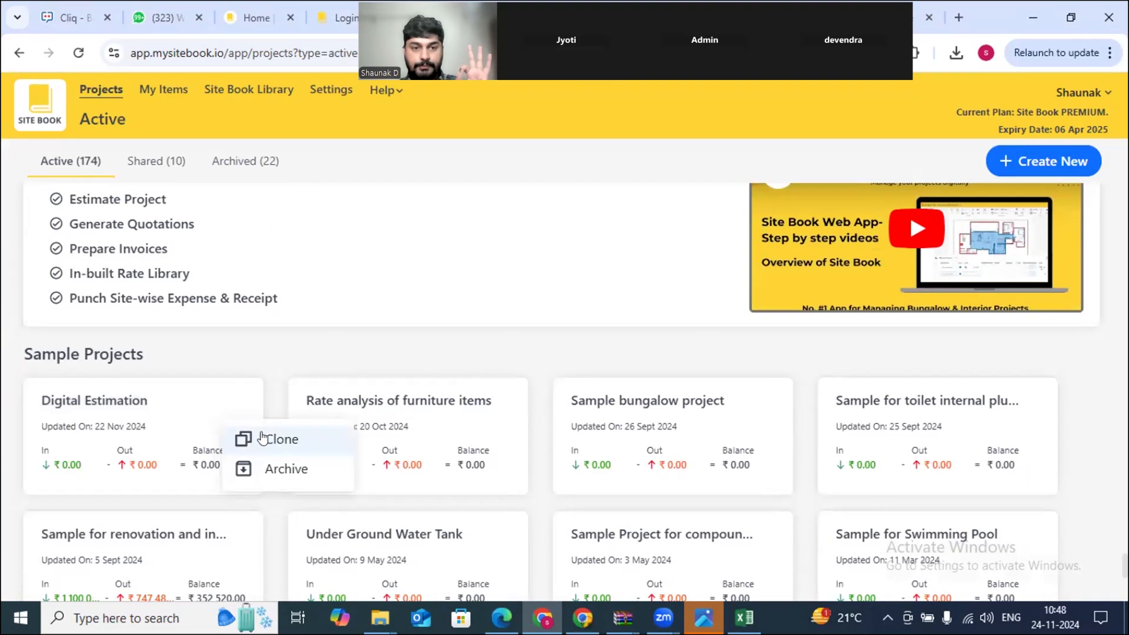
click(262, 440)
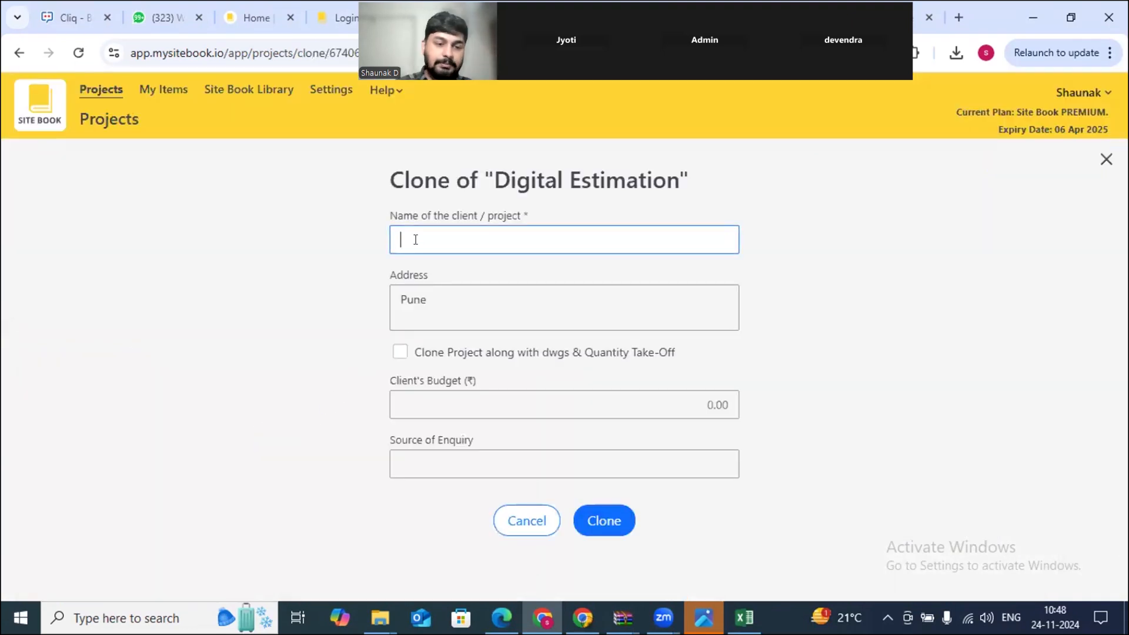
text(DE 23)
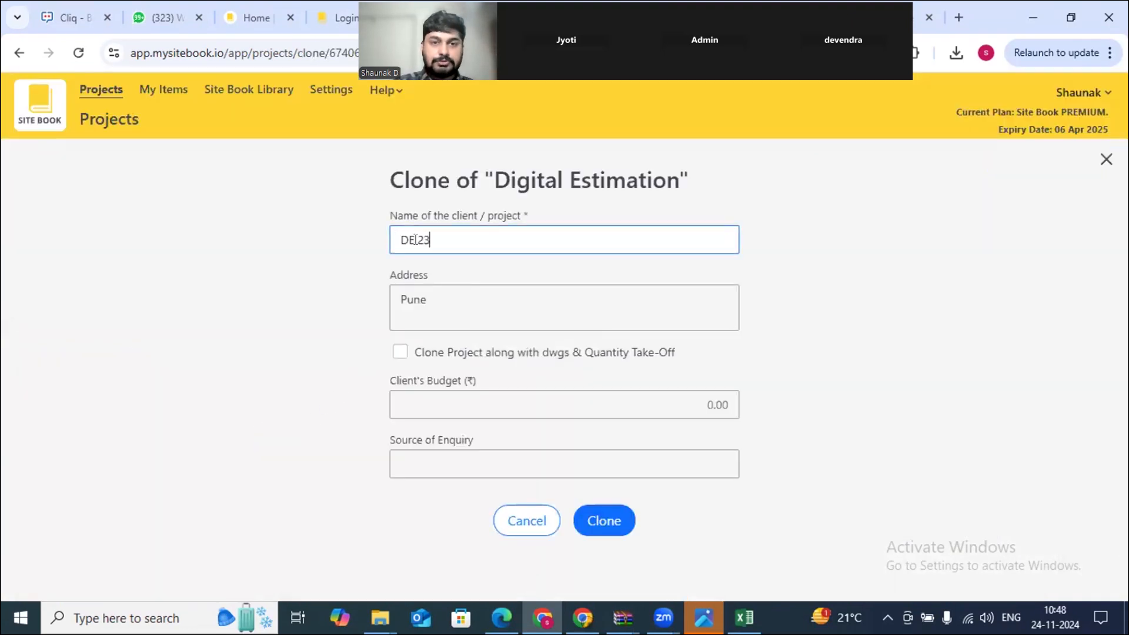
click(398, 353)
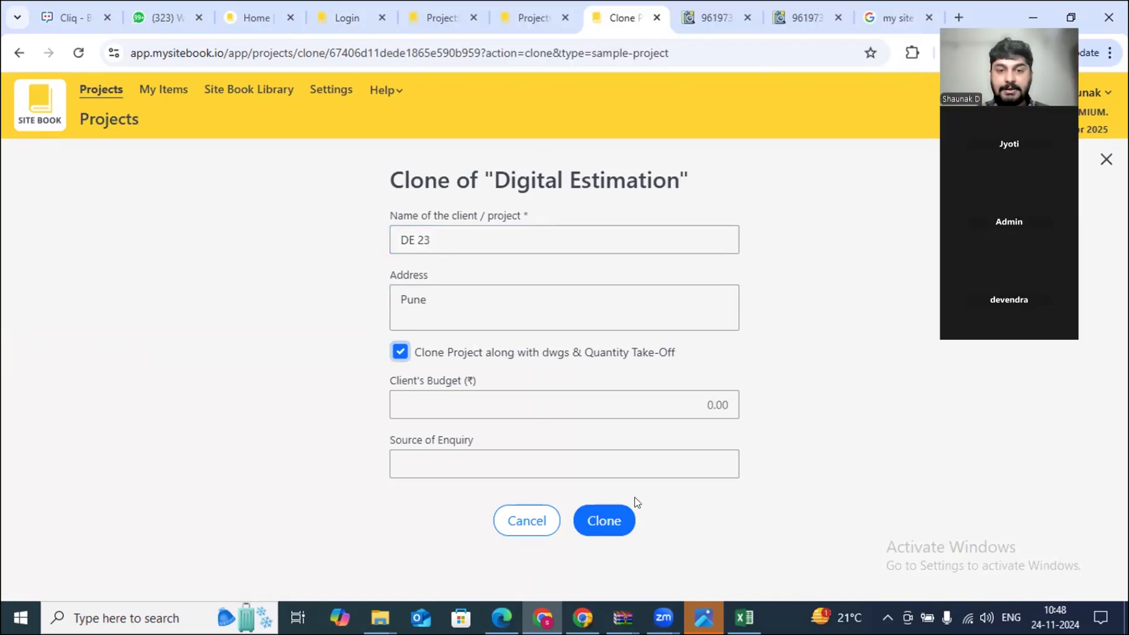
click(610, 520)
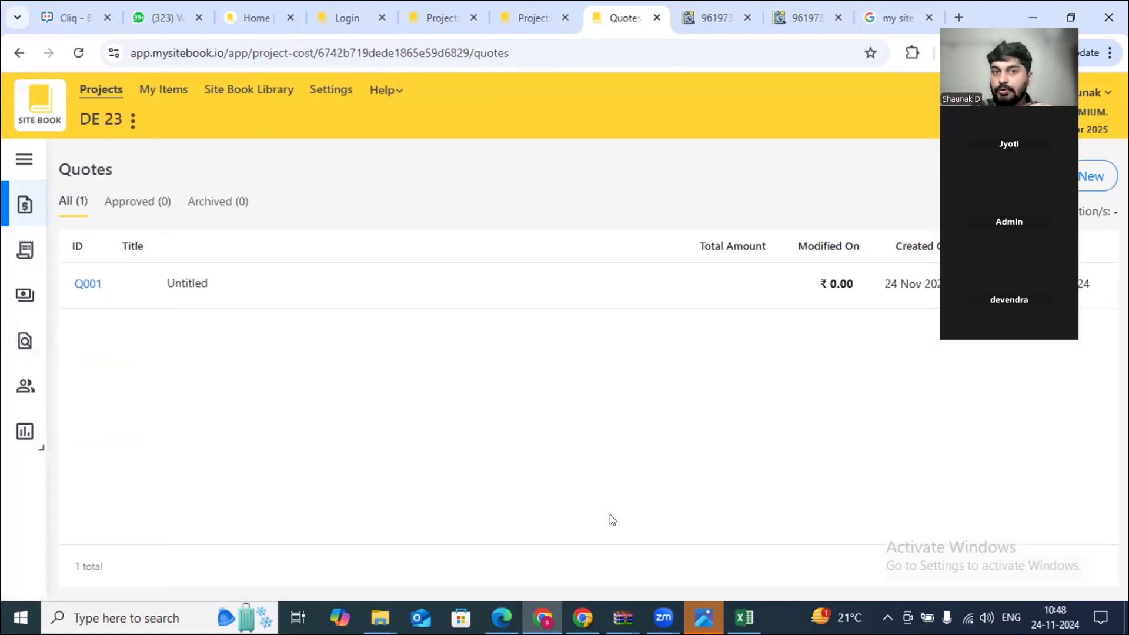
- Open quote Q001 of the DE 23 project for editing in full screen and review its items
click(148, 283)
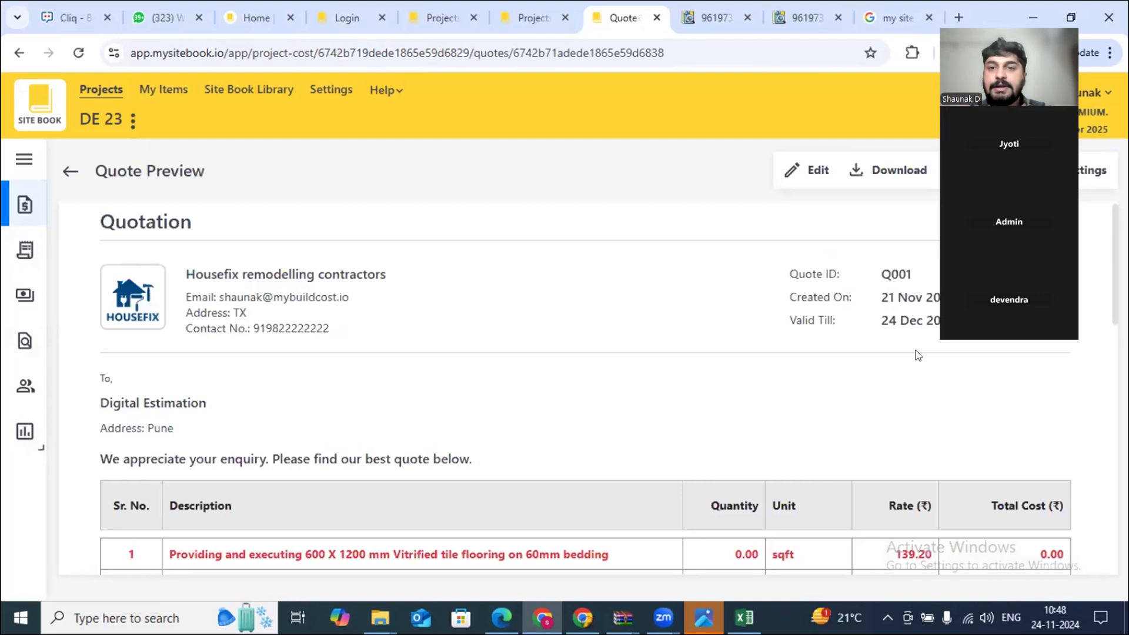
click(818, 174)
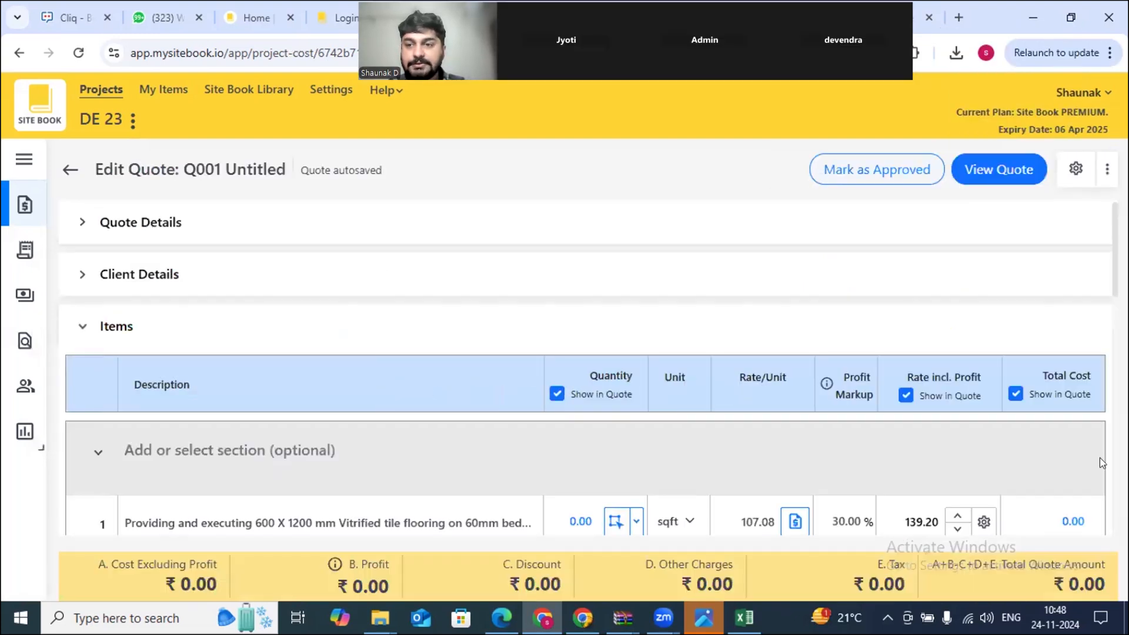
key(F11)
scroll(185, 314, down, 2)
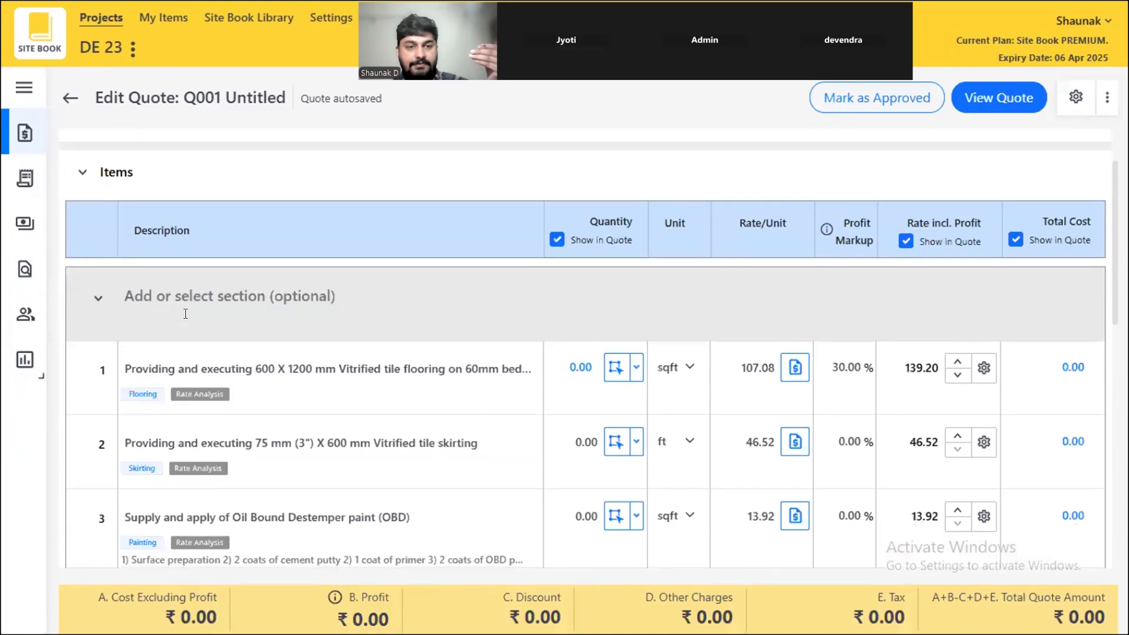
scroll(185, 314, down, 4)
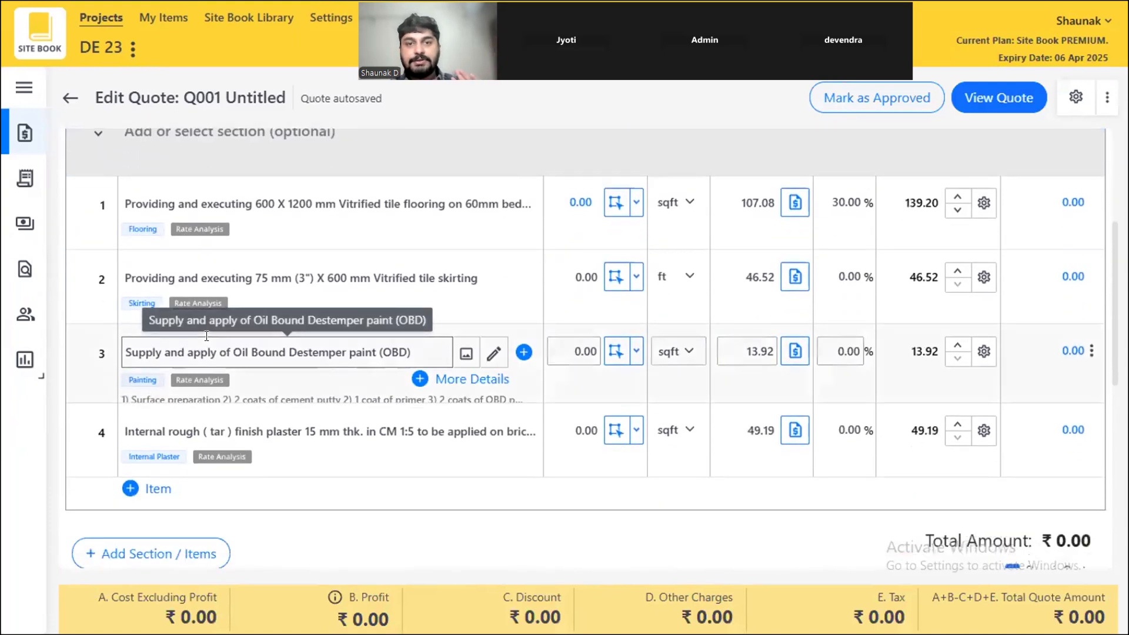
scroll(206, 336, up, 4)
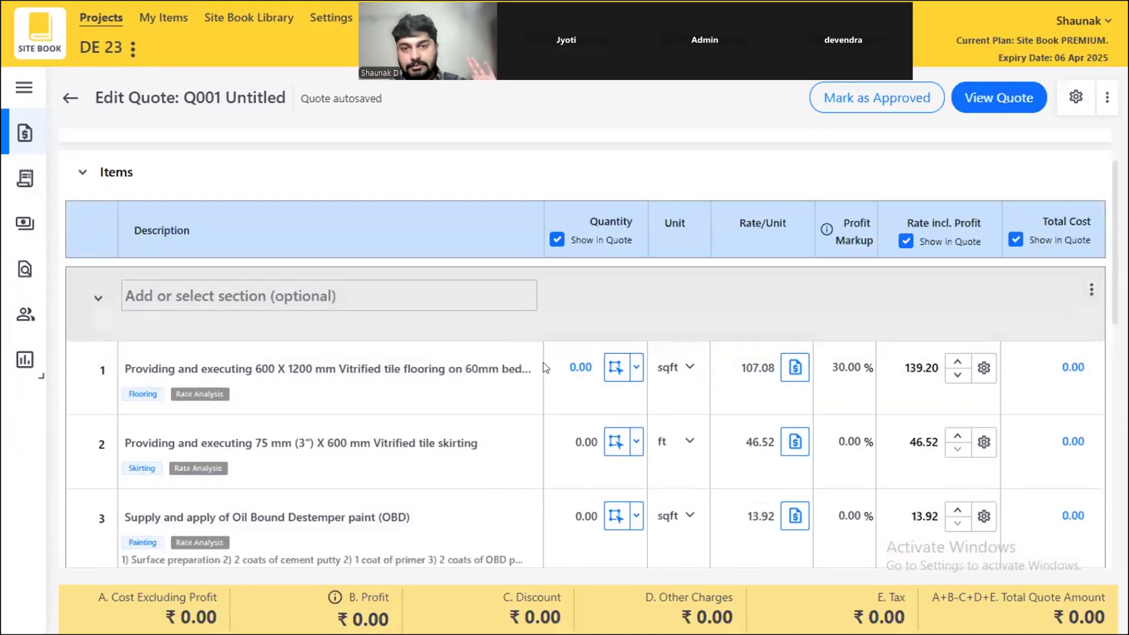
- Open the drawing take-off for the 600 X 1200 mm vitrified tile flooring item and start an area tracing along column C31's upper edge
click(611, 368)
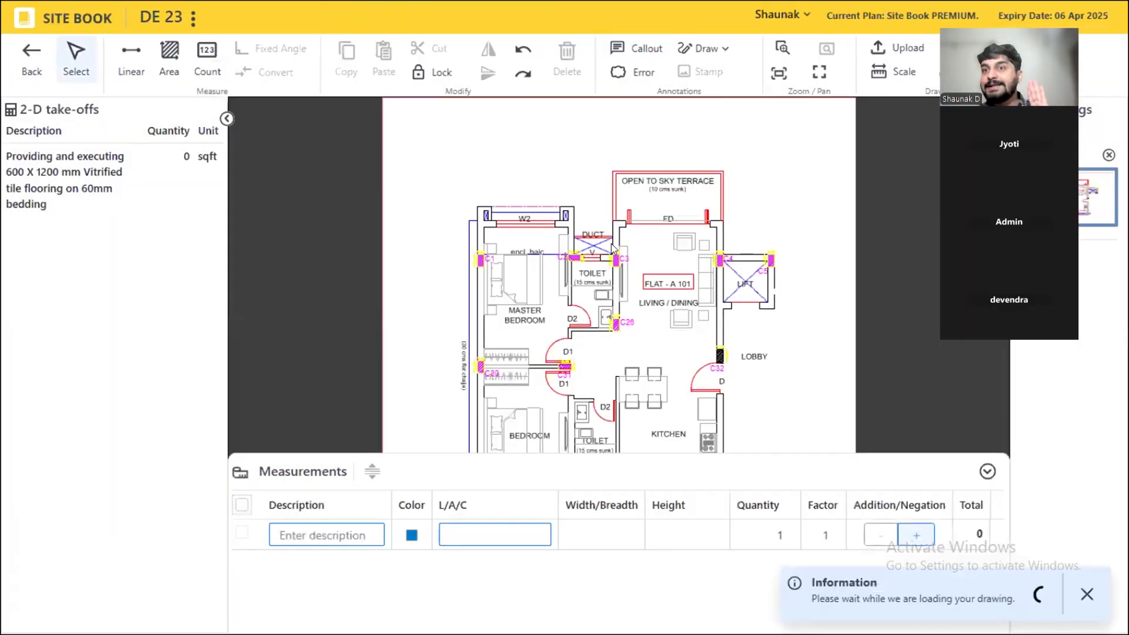
scroll(548, 280, up, 5)
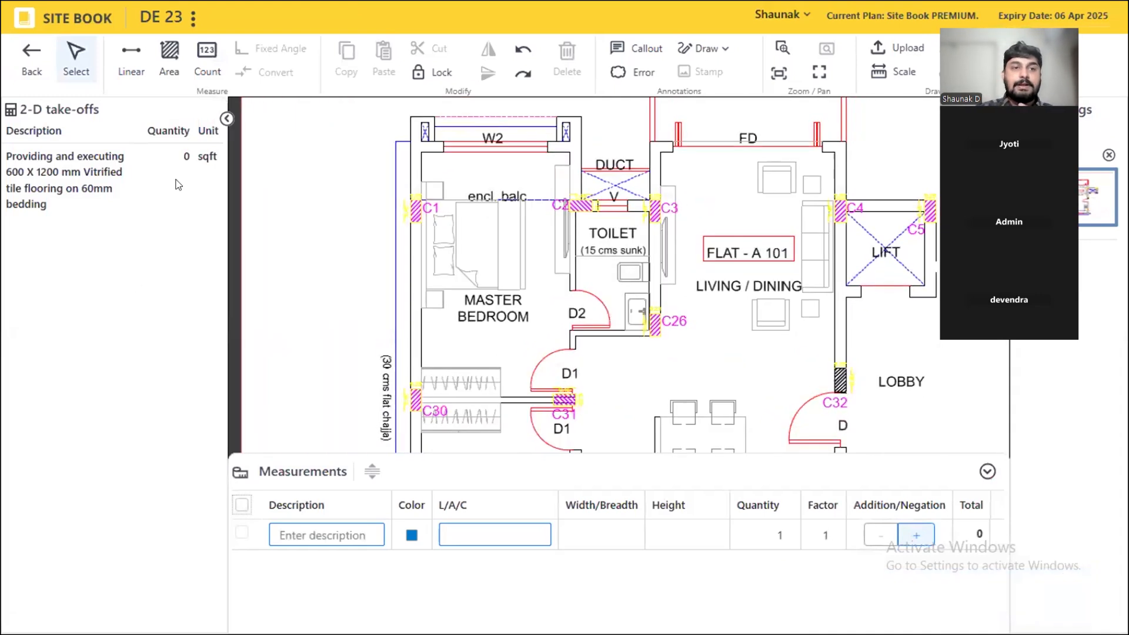
click(169, 58)
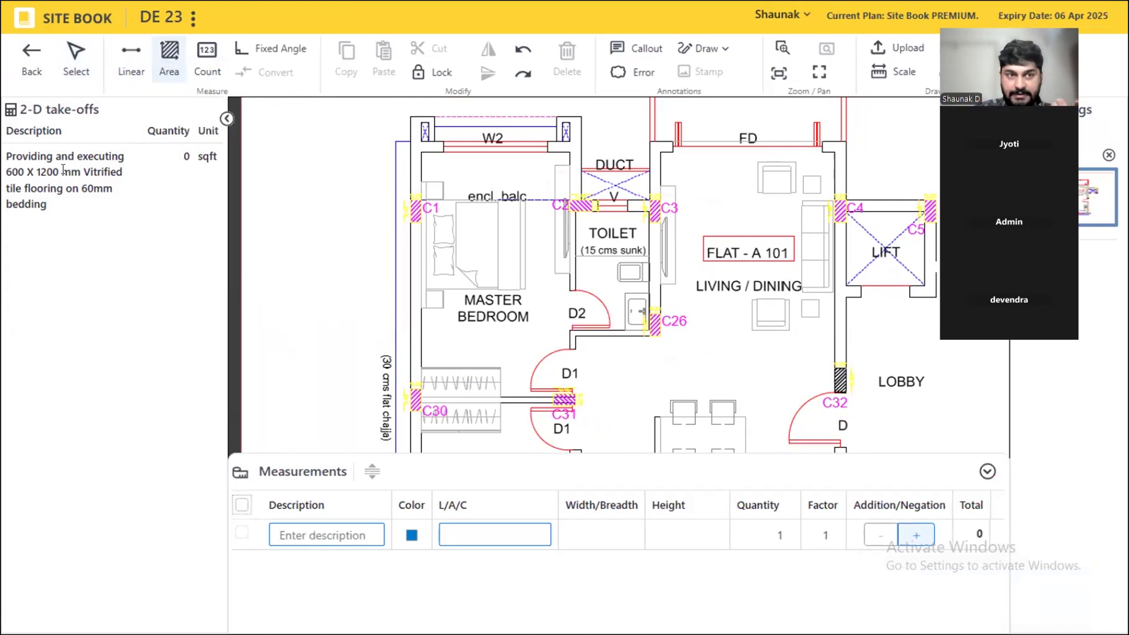
scroll(485, 394, up, 6)
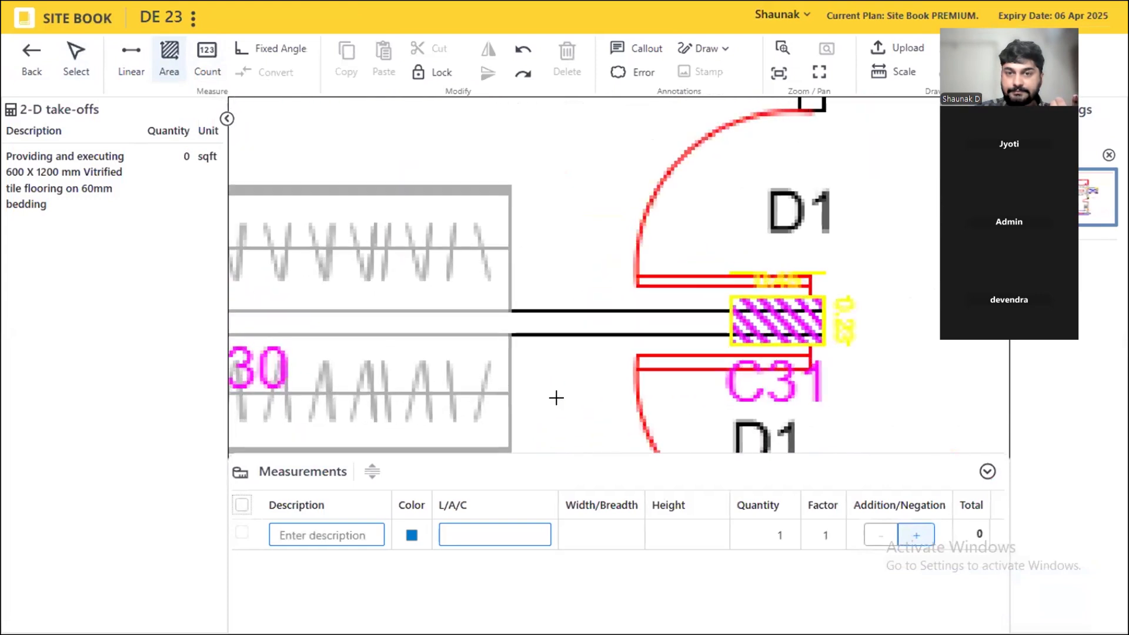
click(821, 294)
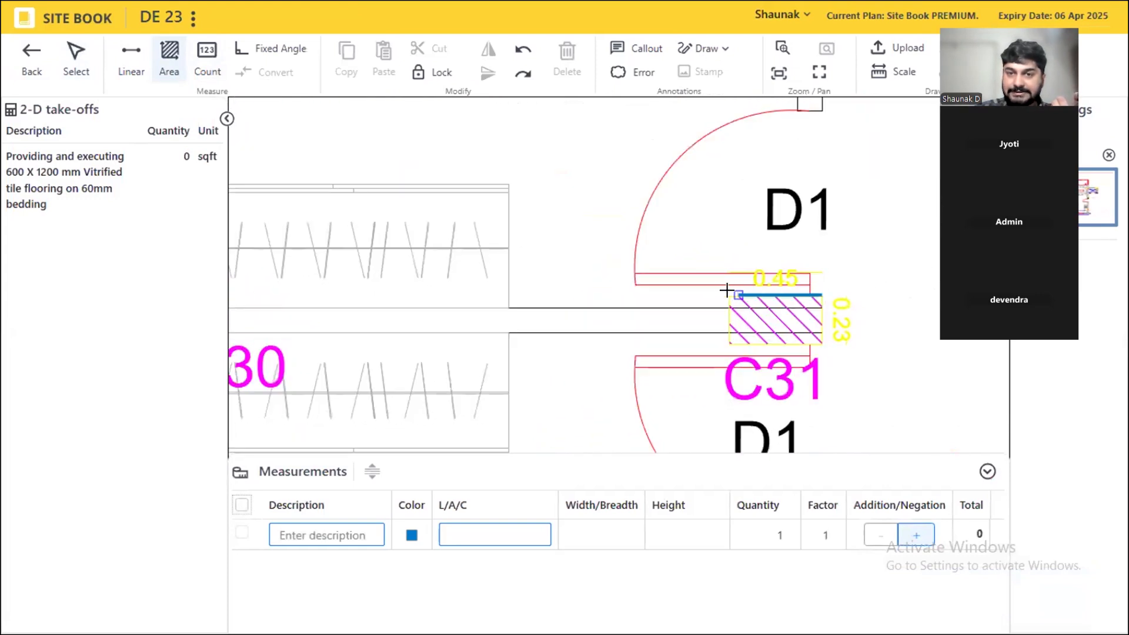
click(729, 295)
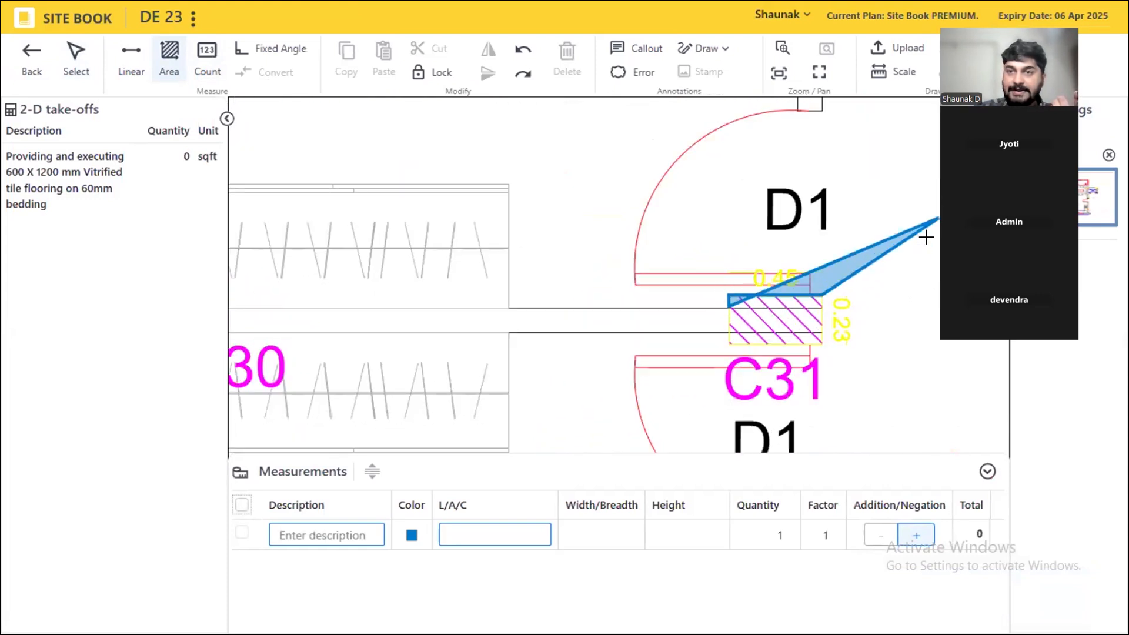
- Collapse both side panels and continue the master bedroom tracing to column C30 and up to the corner beside window W2
click(1011, 128)
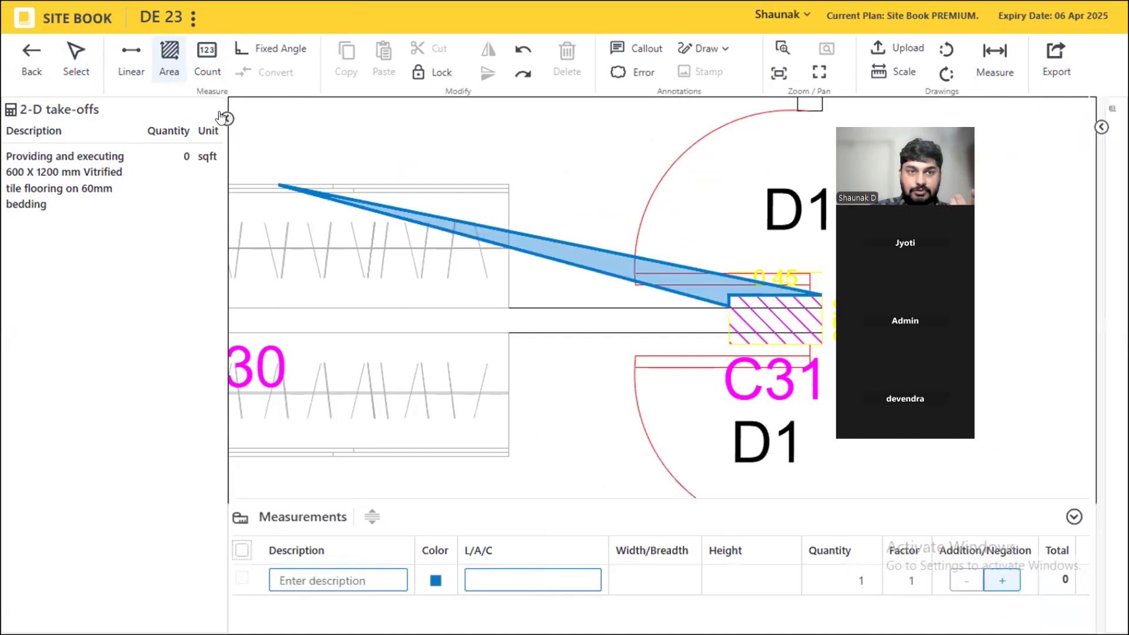
click(227, 119)
scroll(717, 308, down, 5)
scroll(427, 278, up, 3)
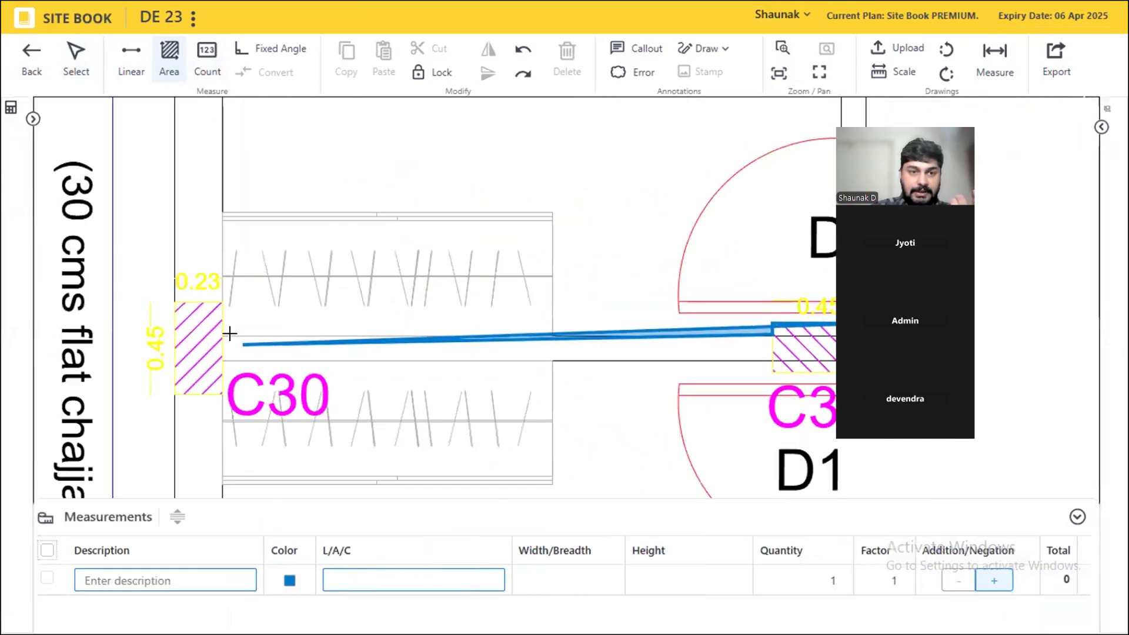
click(222, 330)
scroll(313, 438, down, 3)
scroll(314, 438, down, 3)
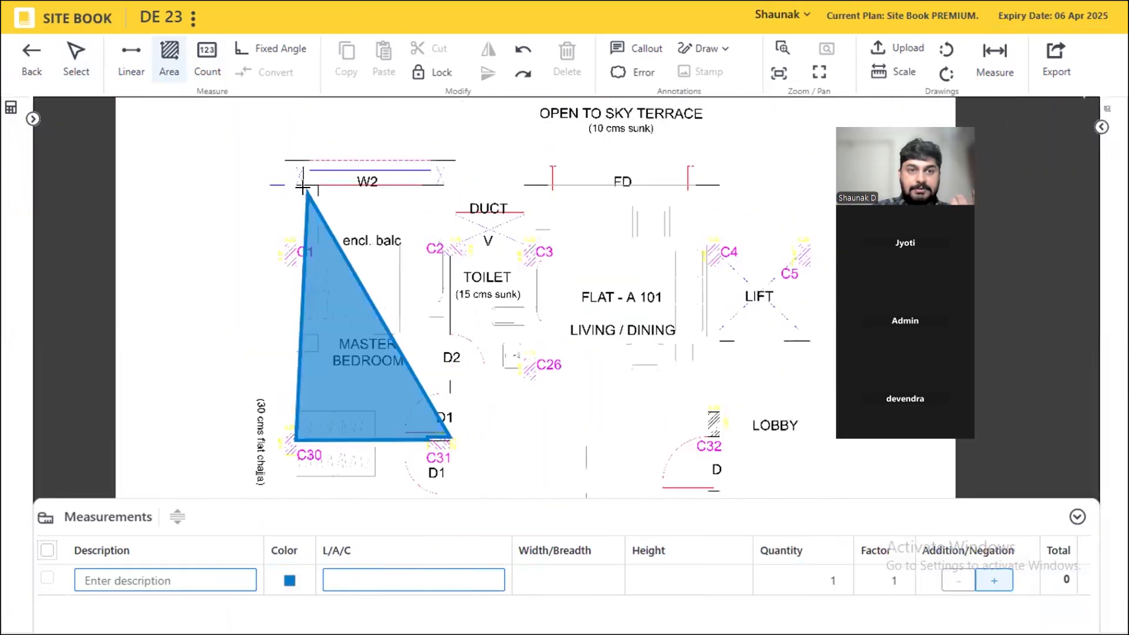
scroll(261, 195, up, 4)
click(261, 195)
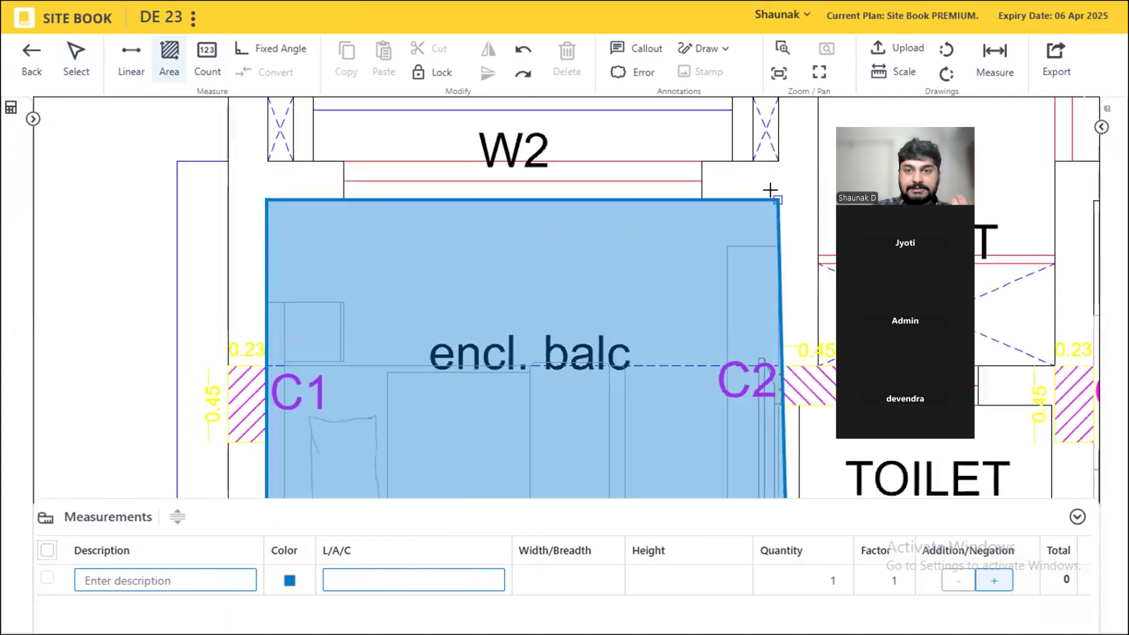
- Complete the master bedroom area tracing along the window wall, down the toilet-side wall and through the D1 door opening
click(791, 198)
scroll(544, 121, down, 3)
scroll(540, 117, down, 3)
scroll(605, 341, up, 6)
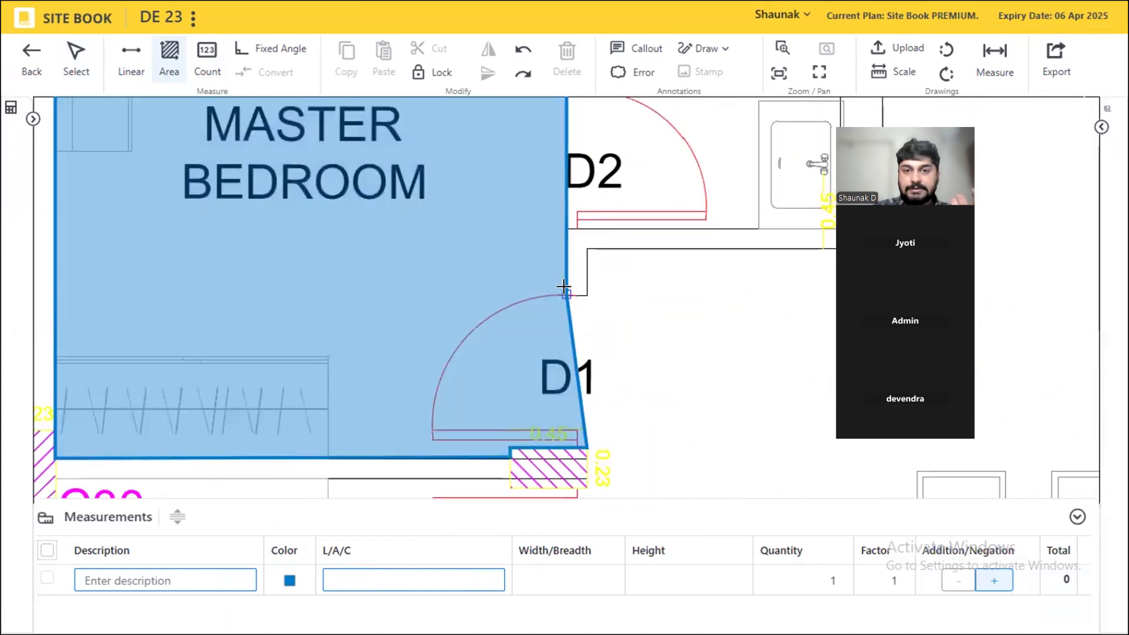
click(564, 286)
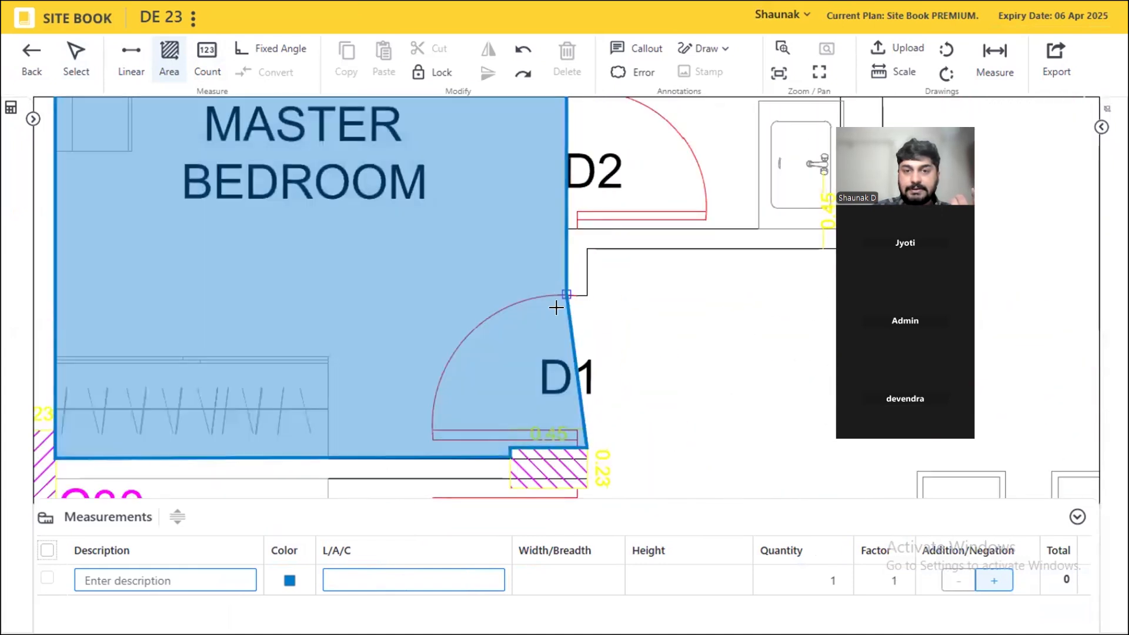
click(582, 287)
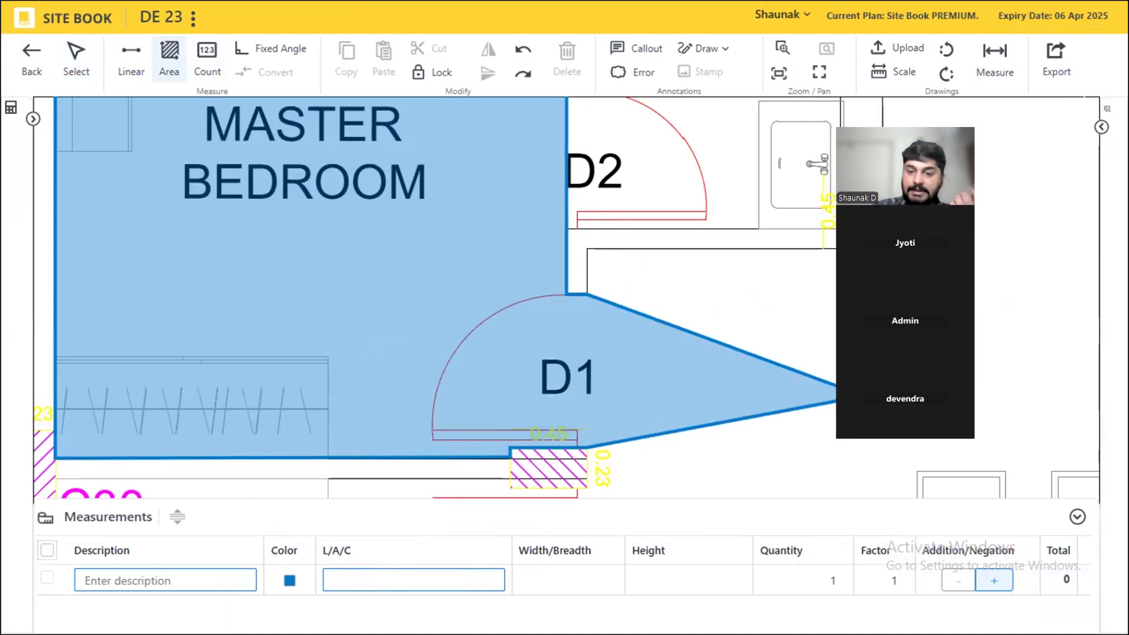
key(Escape)
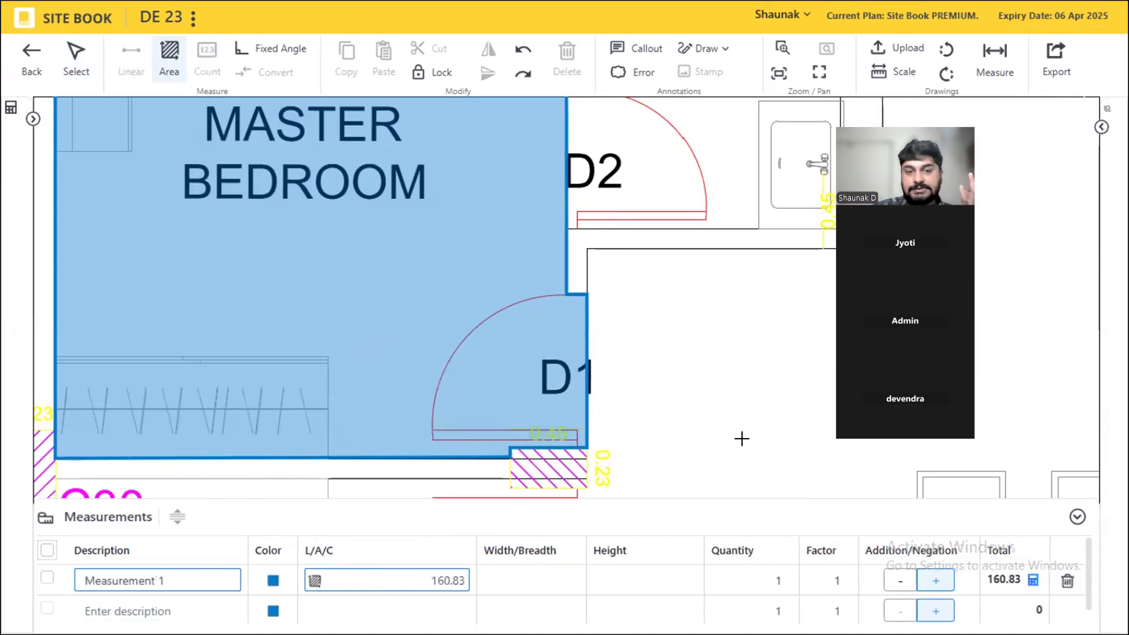
- Start tracing the lower bedroom's floor area from column C46 up to C30 and across to column C31's lower corner
scroll(627, 399, down, 2)
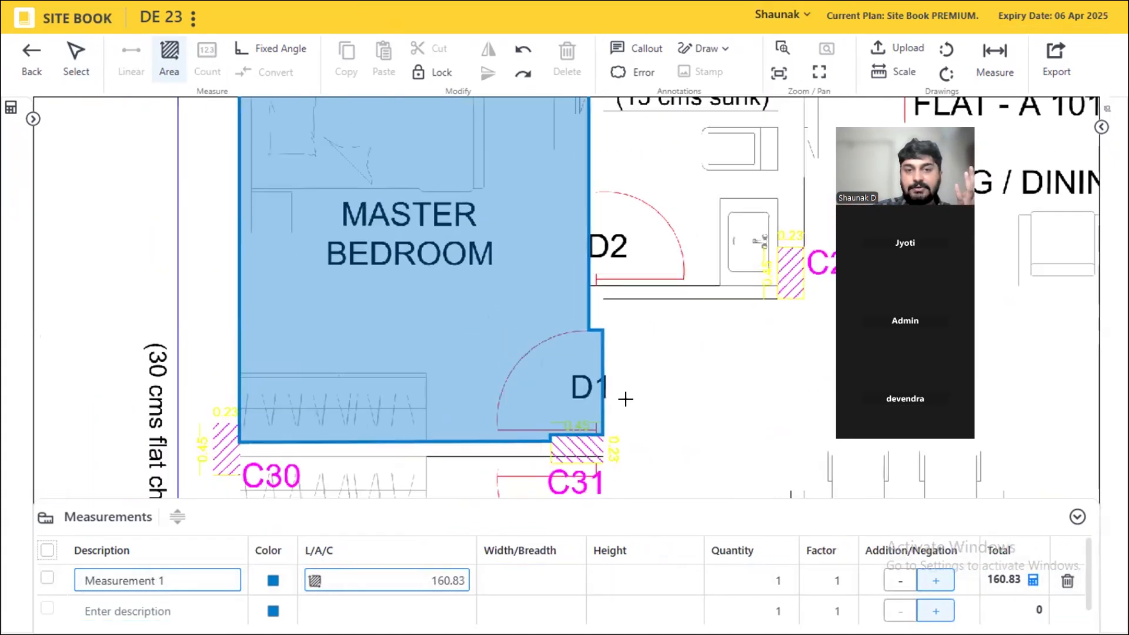
scroll(626, 399, down, 3)
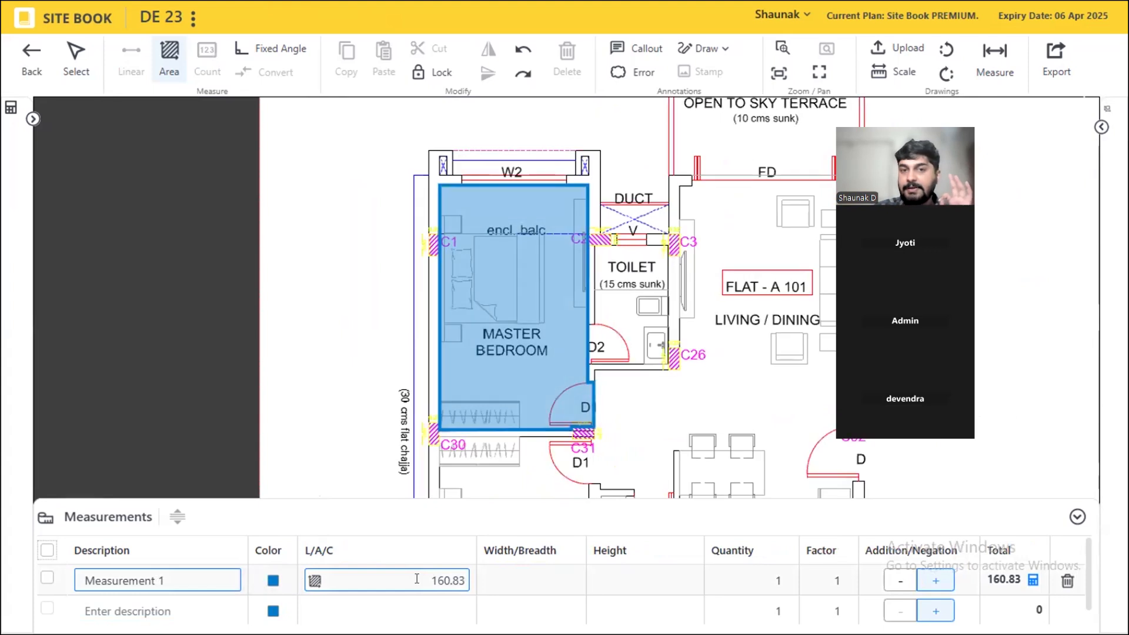
scroll(358, 237, down, 1)
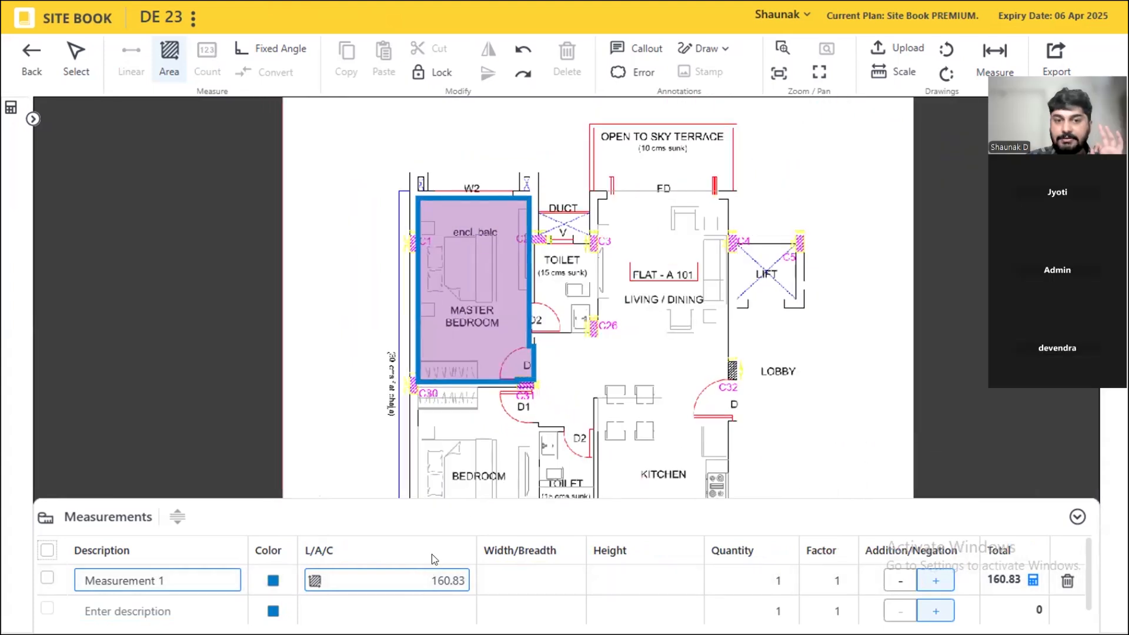
drag(469, 438, 459, 250)
scroll(407, 317, up, 4)
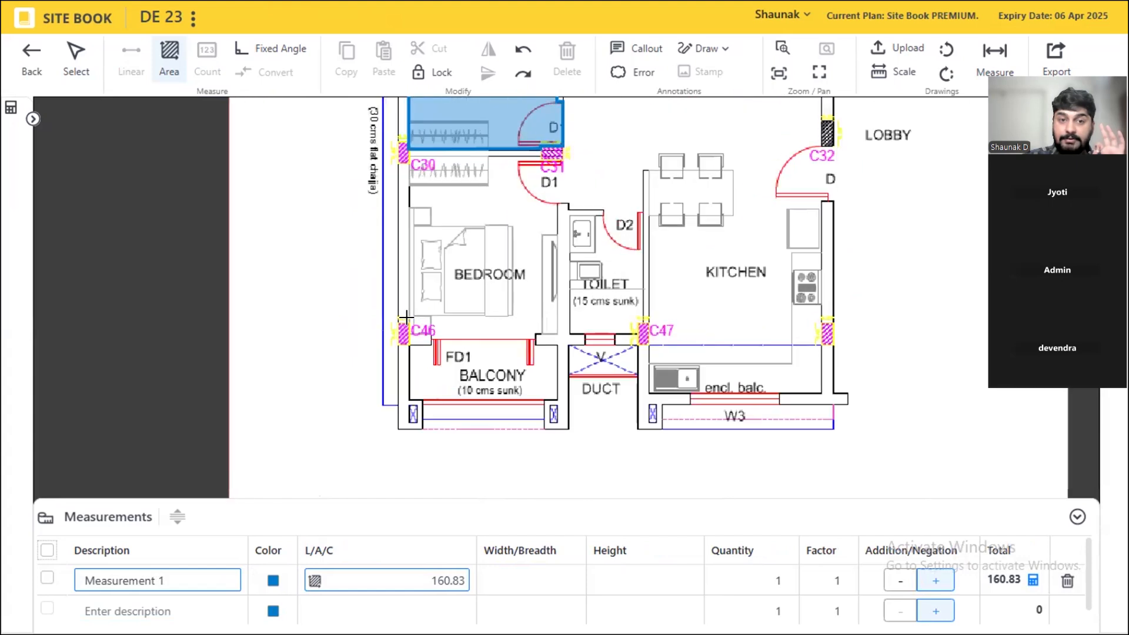
click(406, 342)
scroll(449, 459, down, 4)
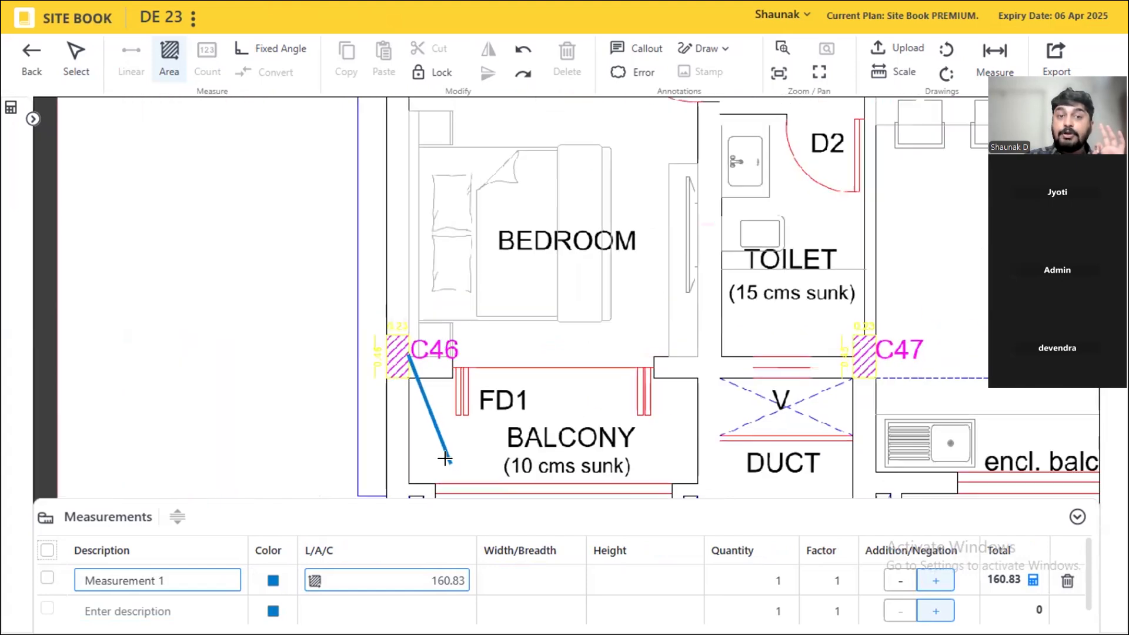
scroll(459, 244, up, 4)
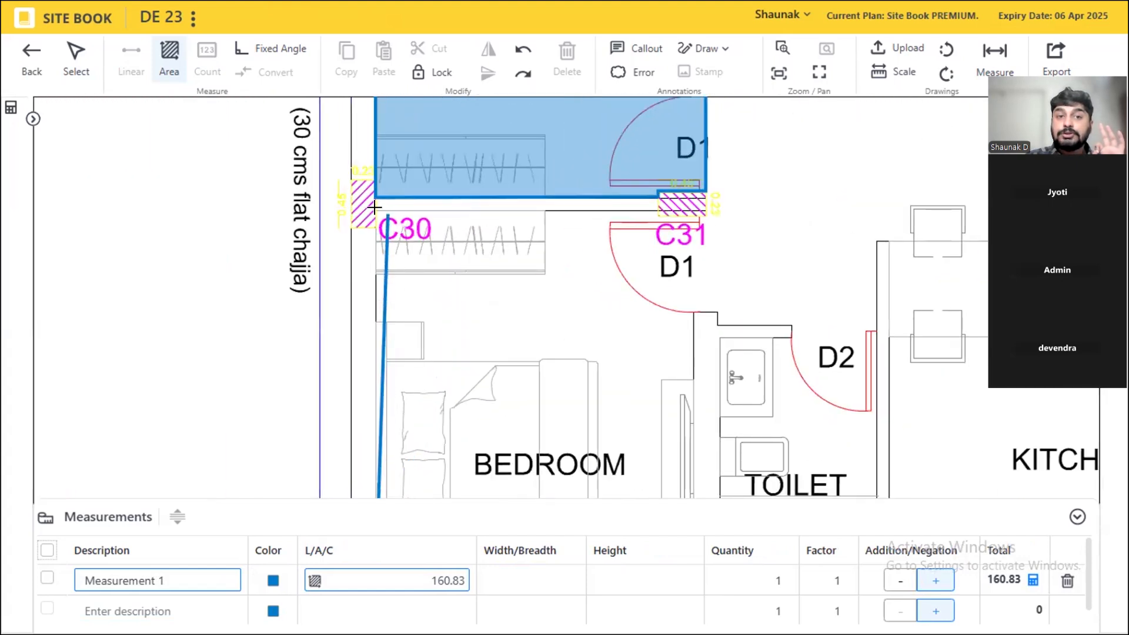
click(376, 210)
click(658, 209)
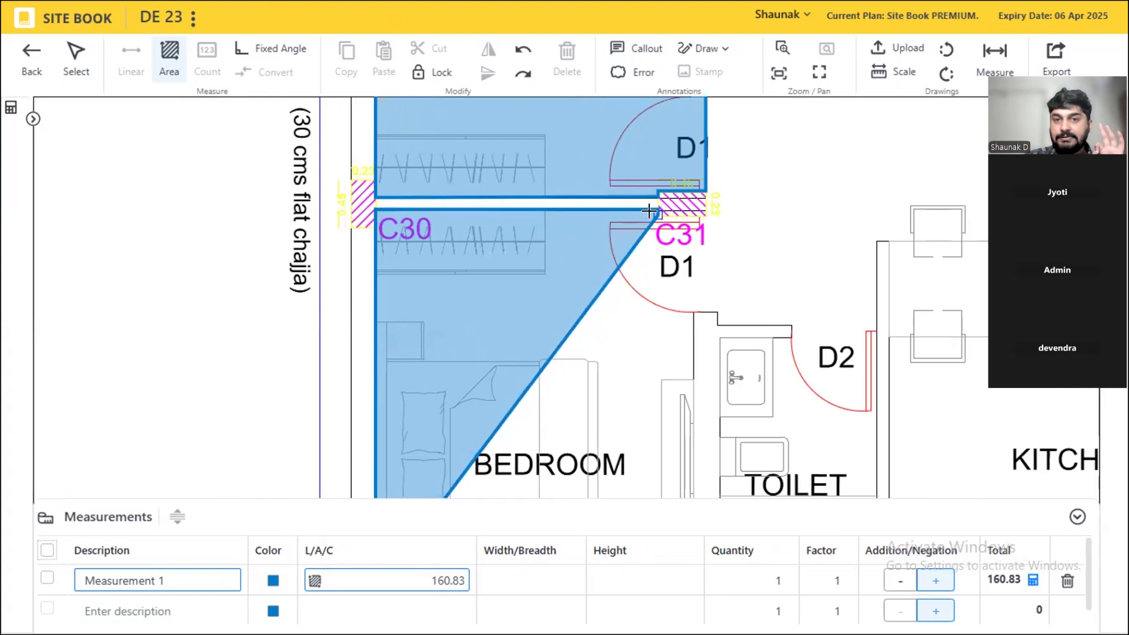
click(658, 215)
- Place stray tracing points past column C31, around door D1 and the toilet, and back into the bedroom
click(698, 216)
click(688, 251)
click(730, 291)
click(741, 320)
click(733, 382)
click(662, 405)
click(603, 391)
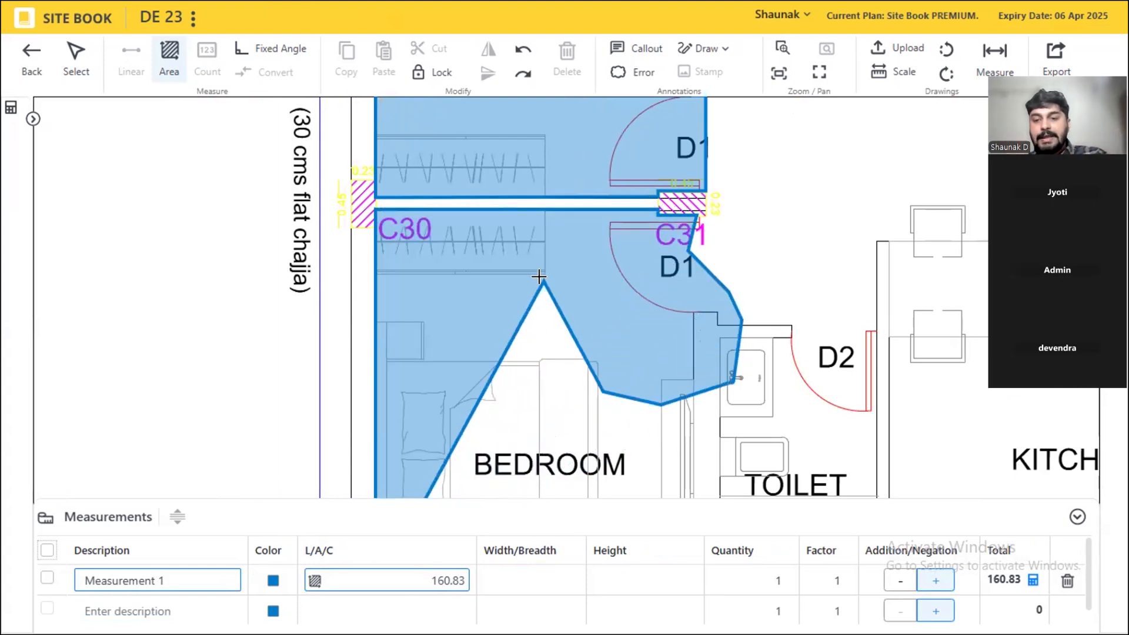
- Undo the stray bedroom tracing points one by one back to column C31's lower corner
key(ctrl+z)
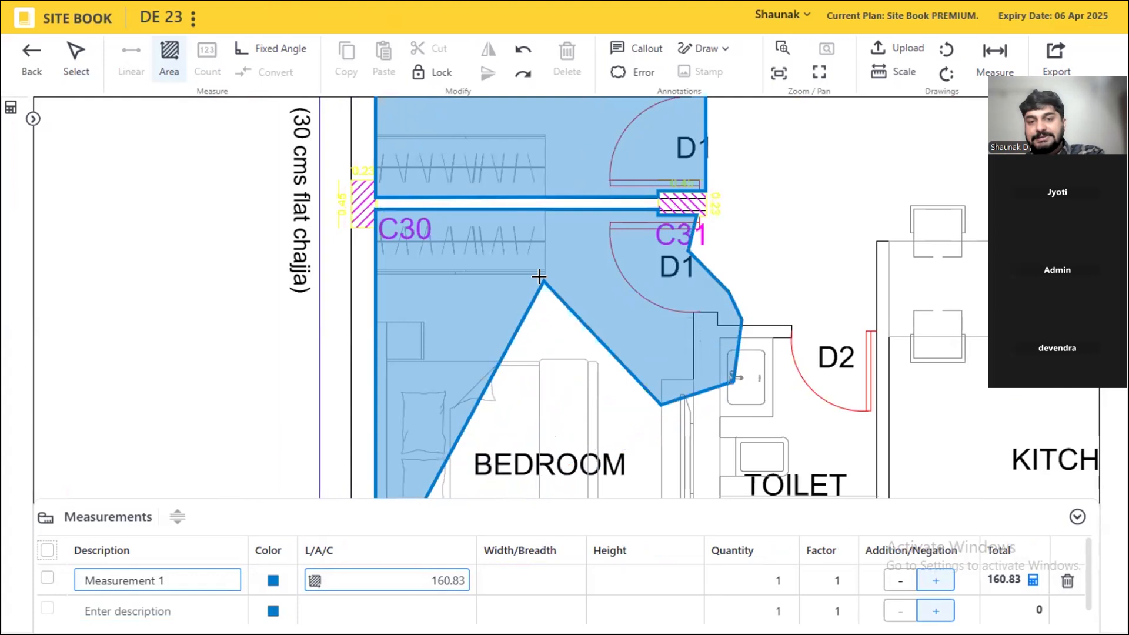
key(ctrl+z)
key(ctrl+z)
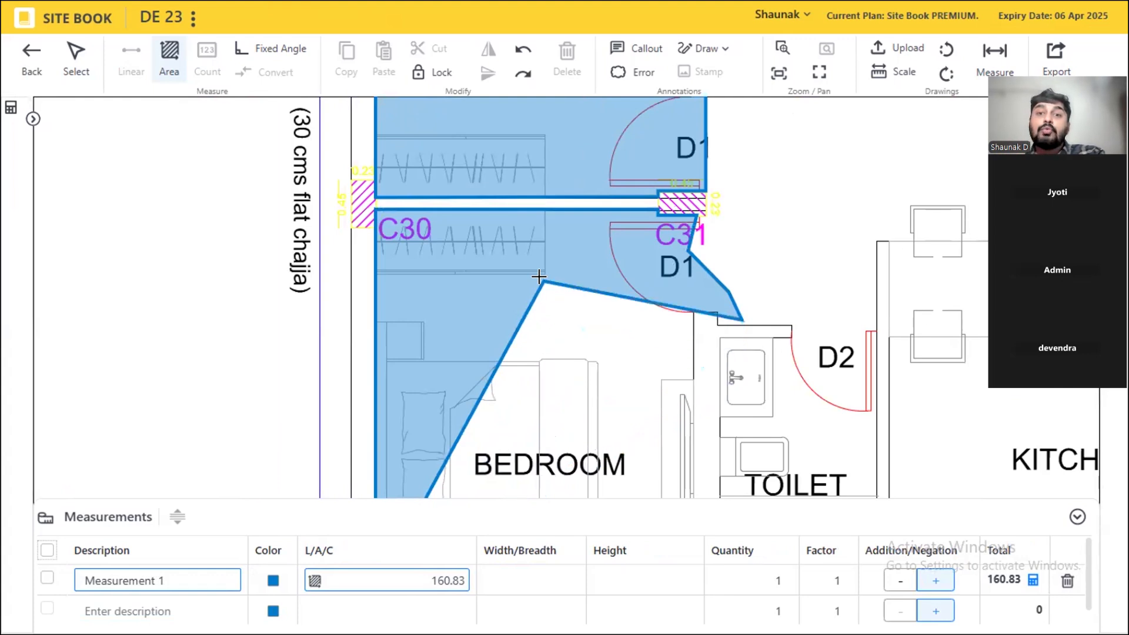
key(ctrl+z)
key(ctrl+z)
key(ctrl+z)
key(ctrl+z)
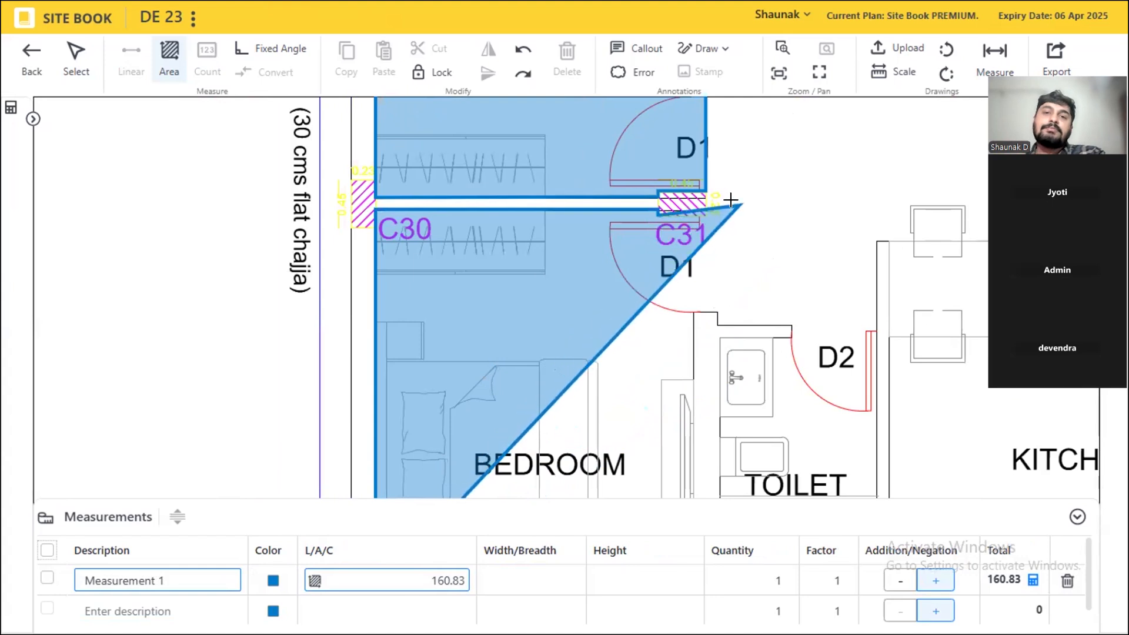
- Finish the bedroom area tracing with a point beyond column C31, the D1 door corner and the corner on the balcony side
click(740, 205)
click(695, 311)
scroll(438, 189, down, 5)
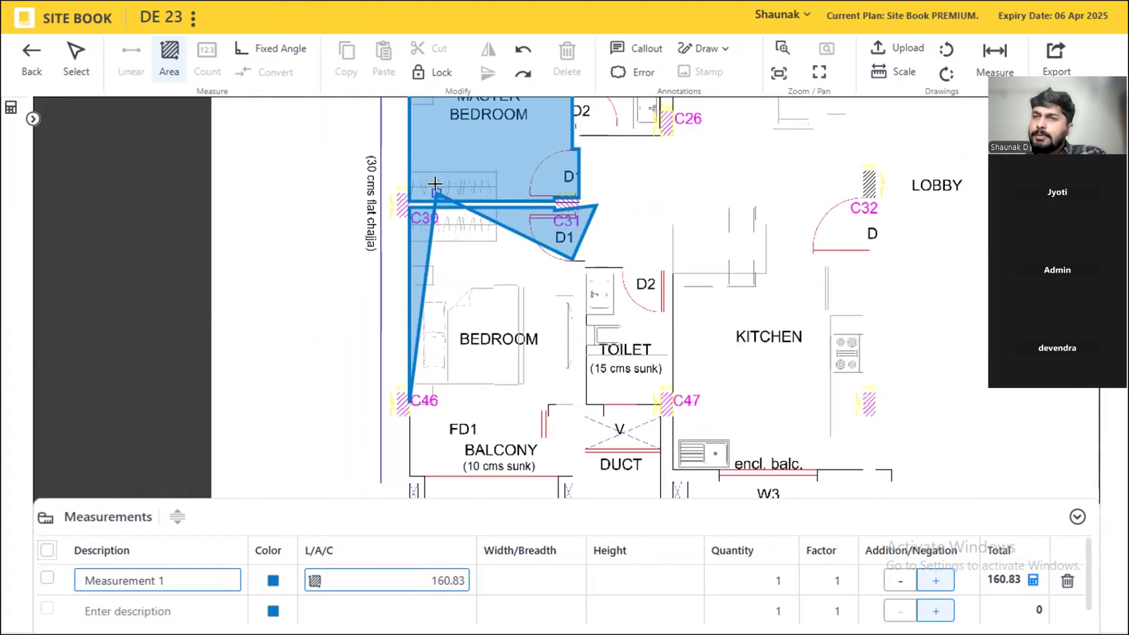
scroll(565, 170, down, 2)
scroll(506, 316, up, 6)
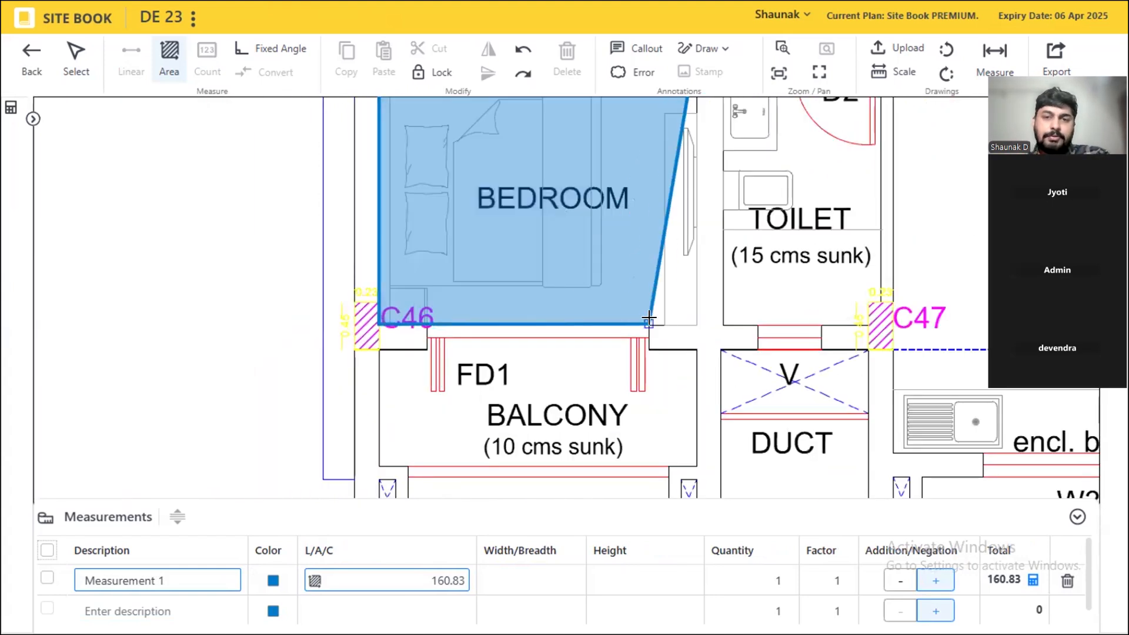
click(698, 324)
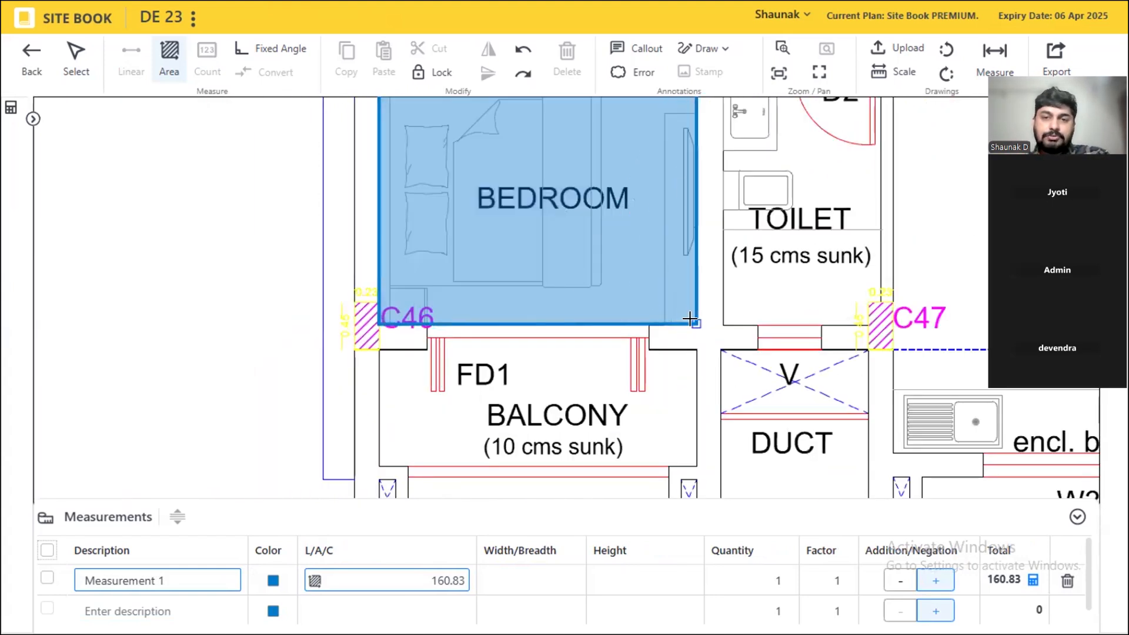
right_click(493, 341)
scroll(493, 431, down, 5)
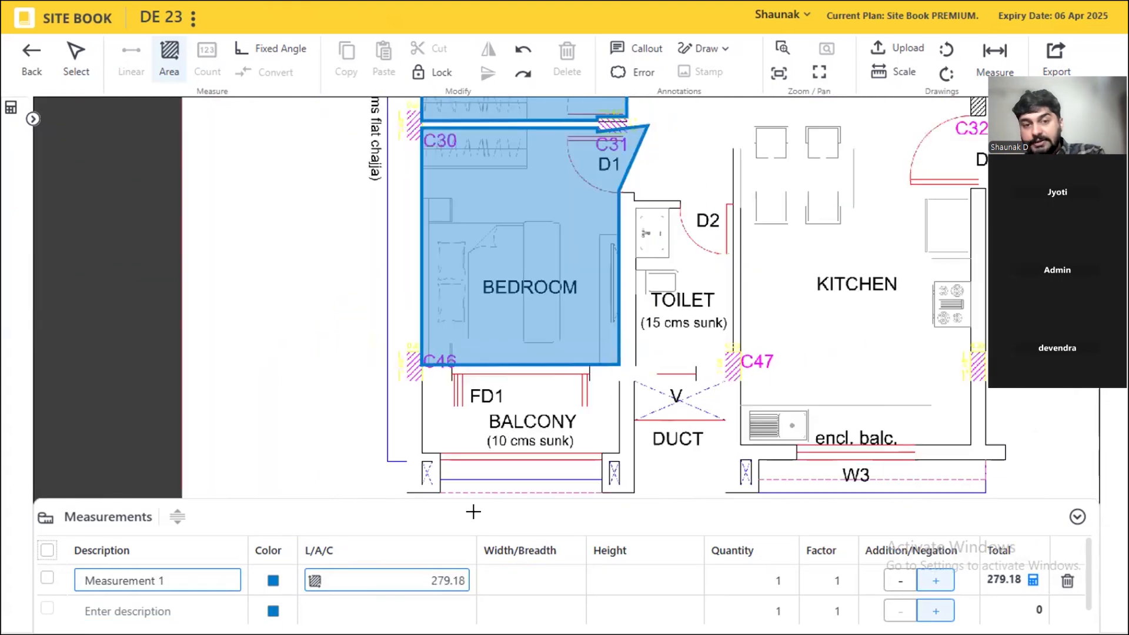
- Select the bedroom tracing and move its protruding corner beyond column C31 back to the column's lower edge
click(430, 581)
scroll(603, 133, up, 2)
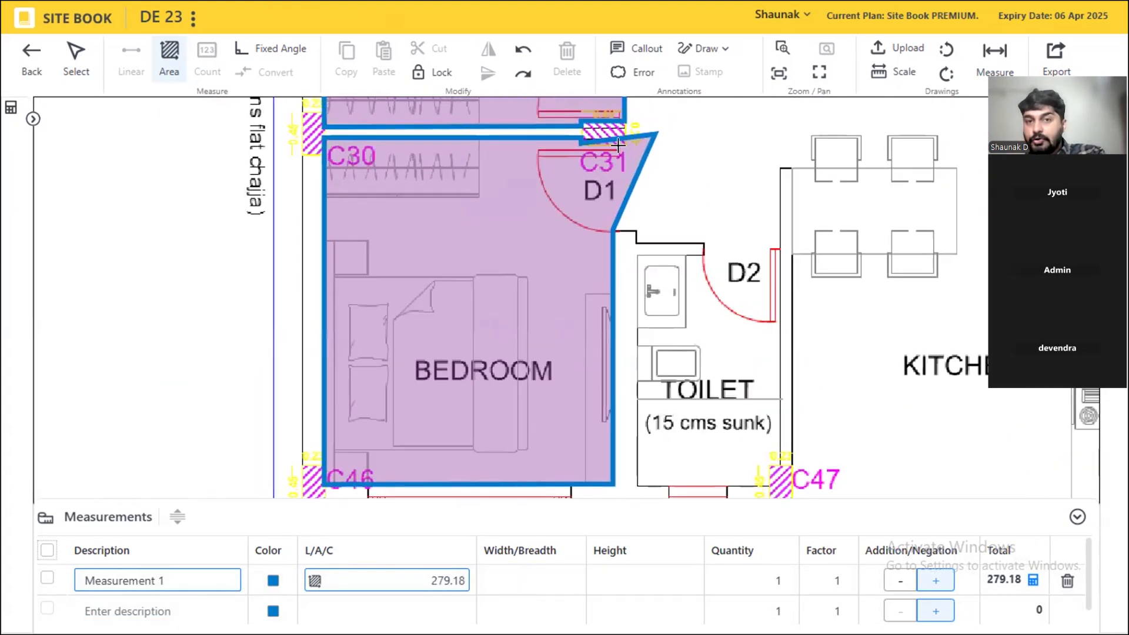
click(76, 59)
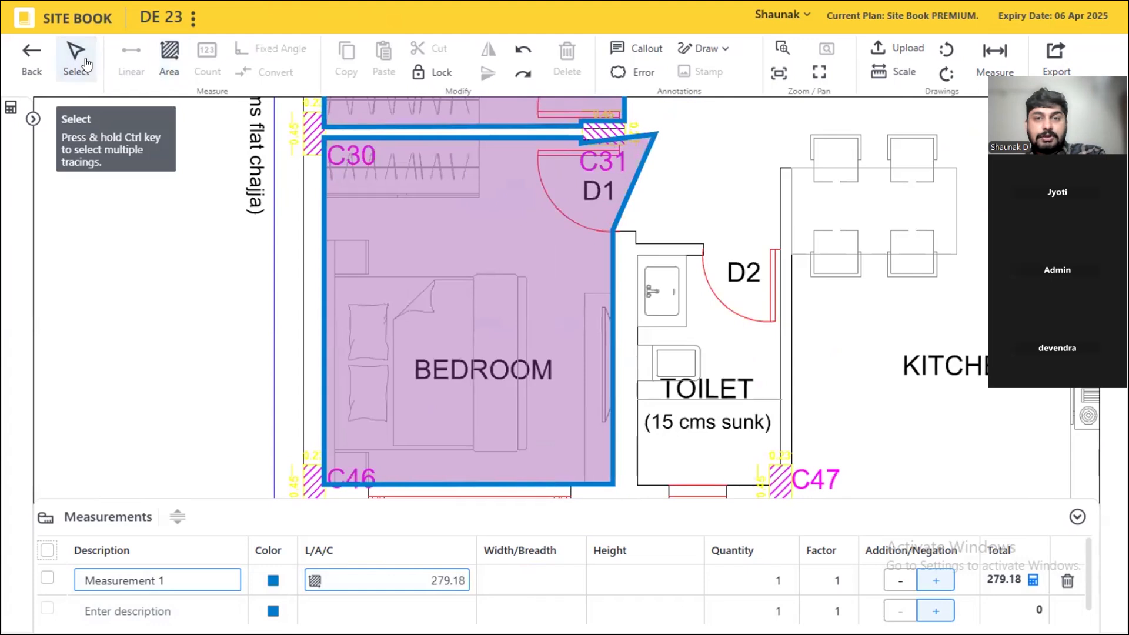
mouse_move(458, 194)
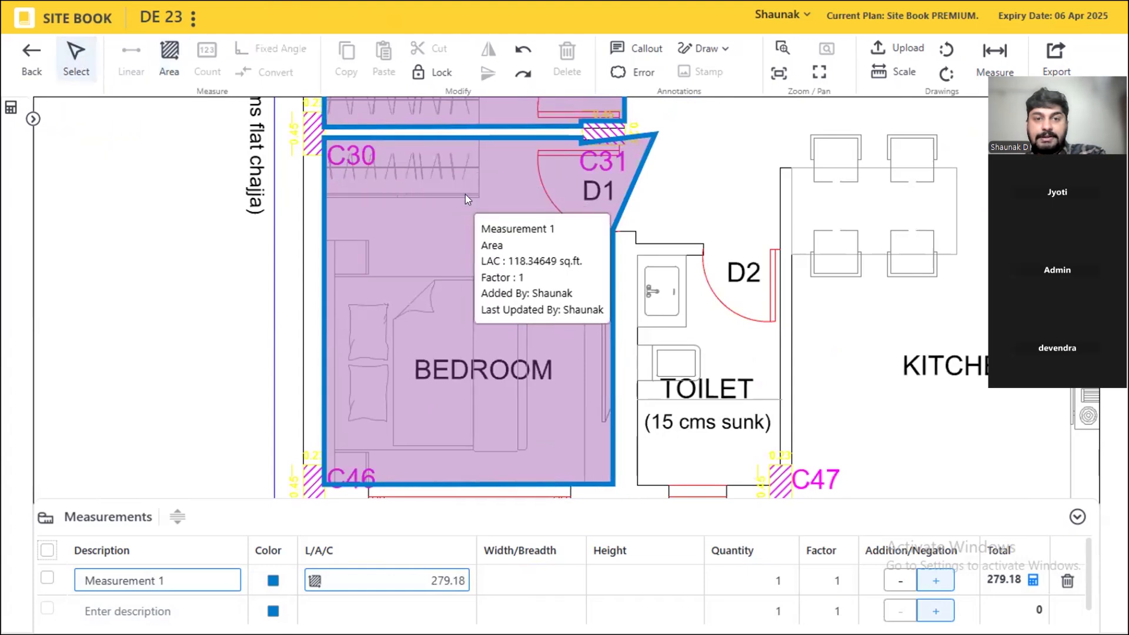
click(465, 194)
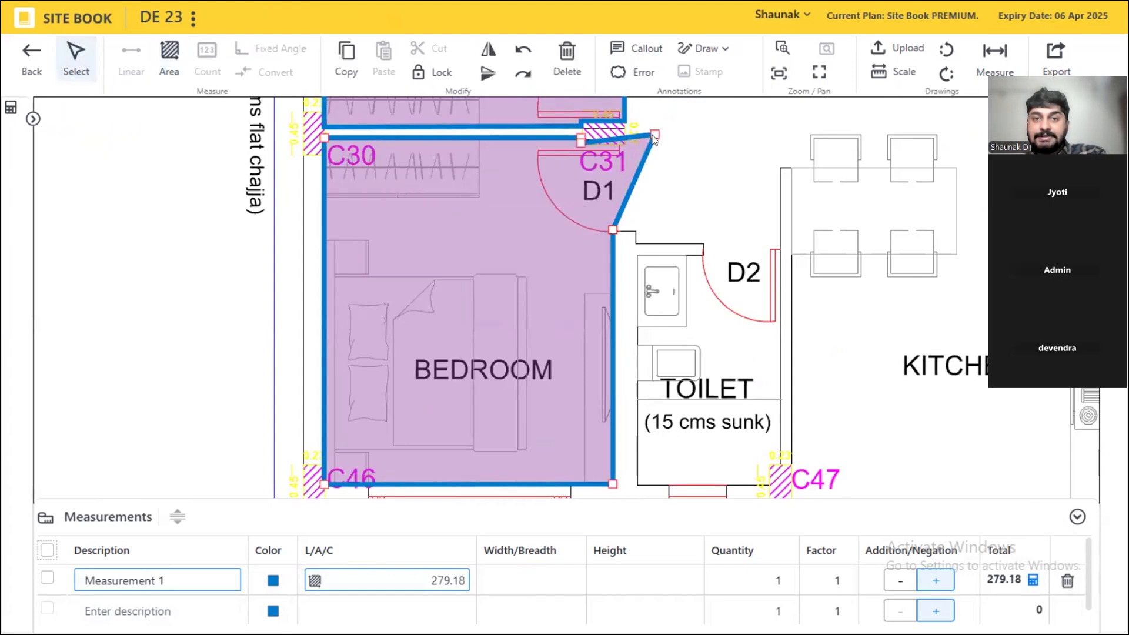
drag(655, 136, 614, 142)
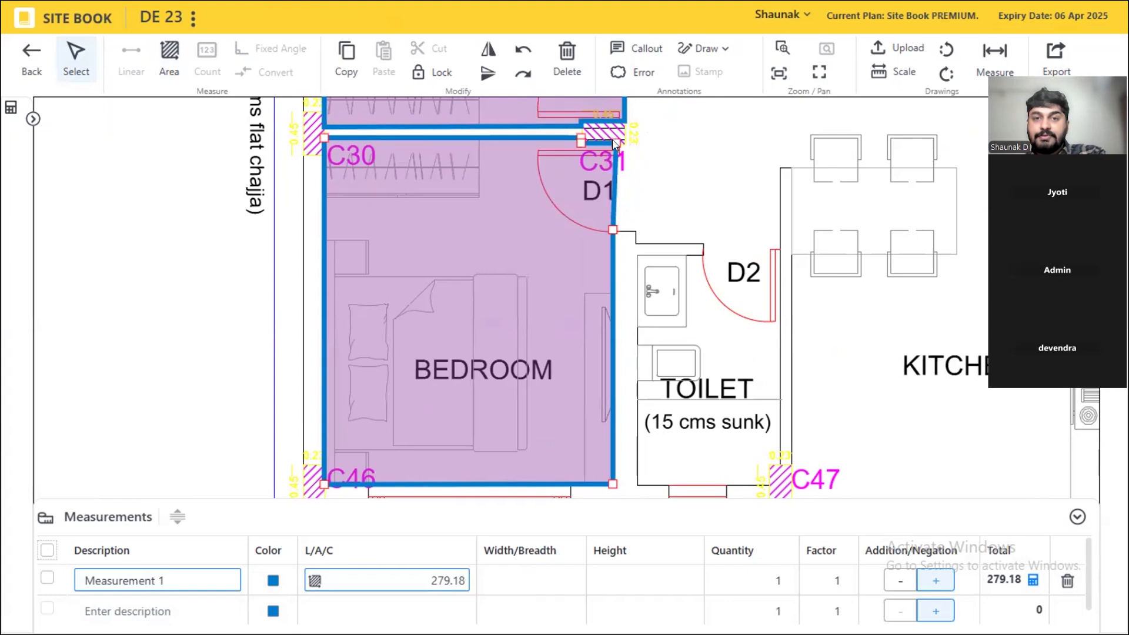
click(725, 222)
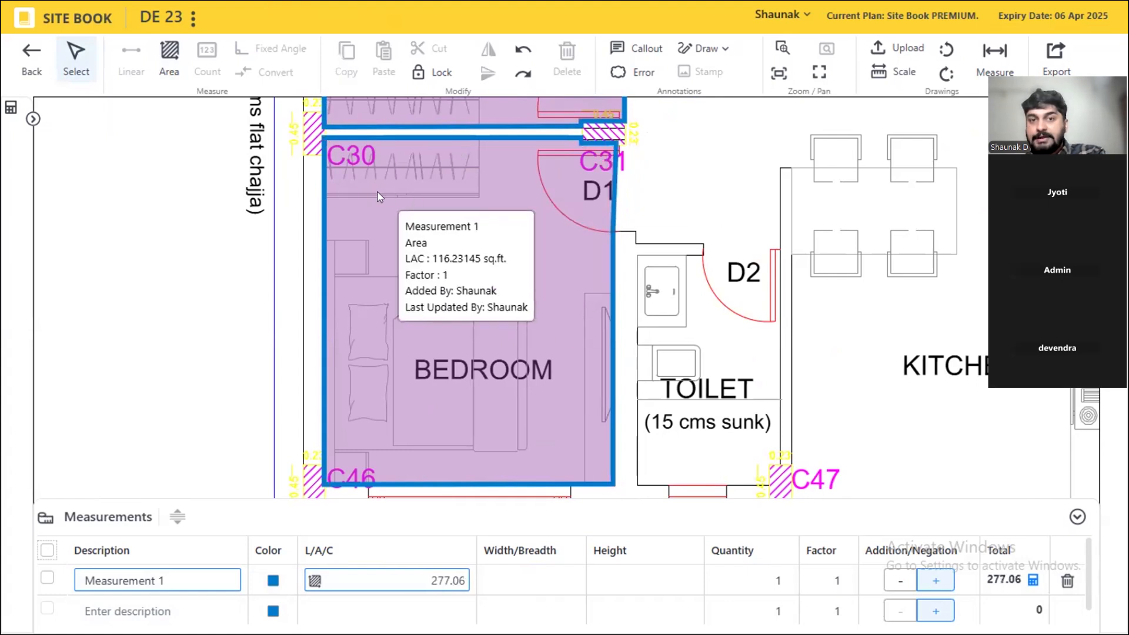
- Copy the flooring item's Measurement 1 with its bedroom area tracings and return to the quote
scroll(378, 196, down, 5)
scroll(378, 195, down, 3)
mouse_move(601, 244)
mouse_down()
mouse_move(556, 146)
mouse_move(597, 177)
mouse_up()
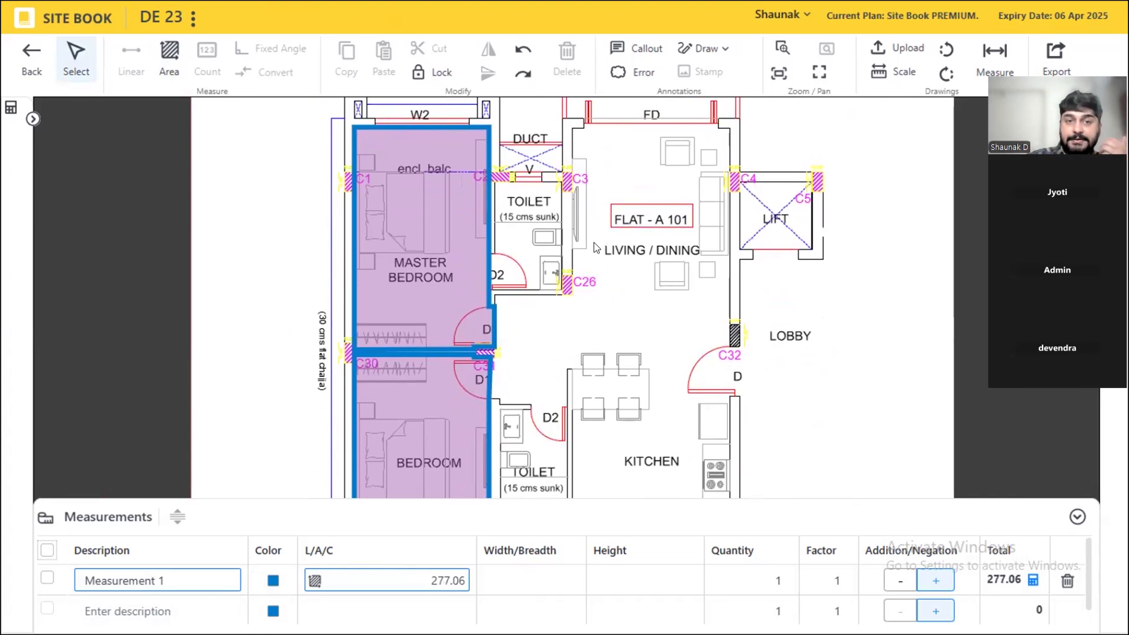
mouse_move(403, 331)
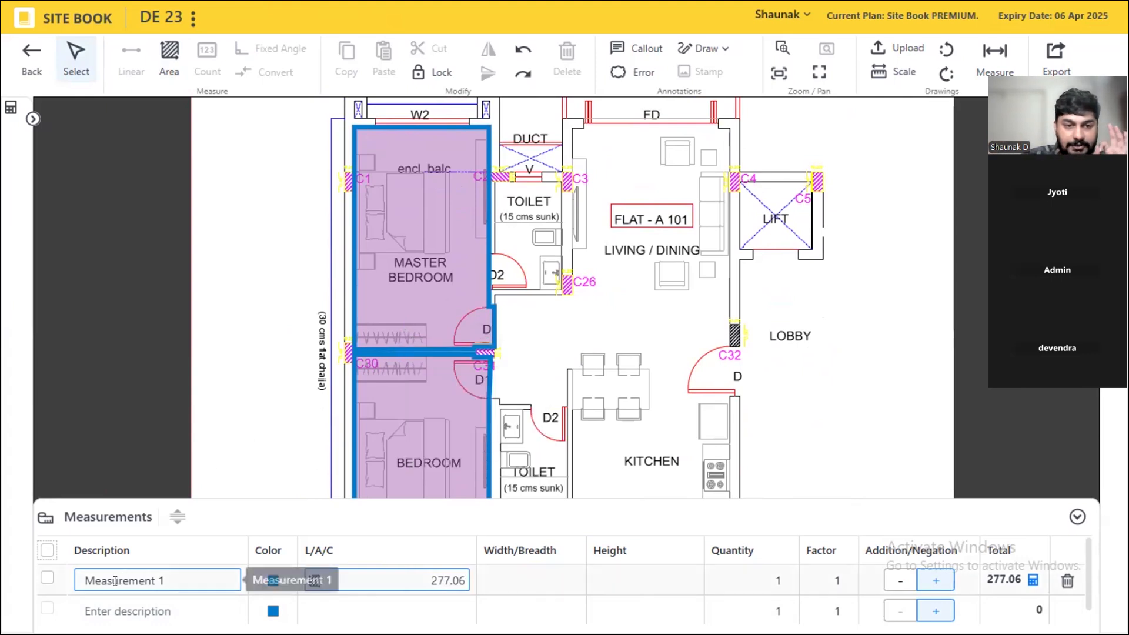
click(46, 579)
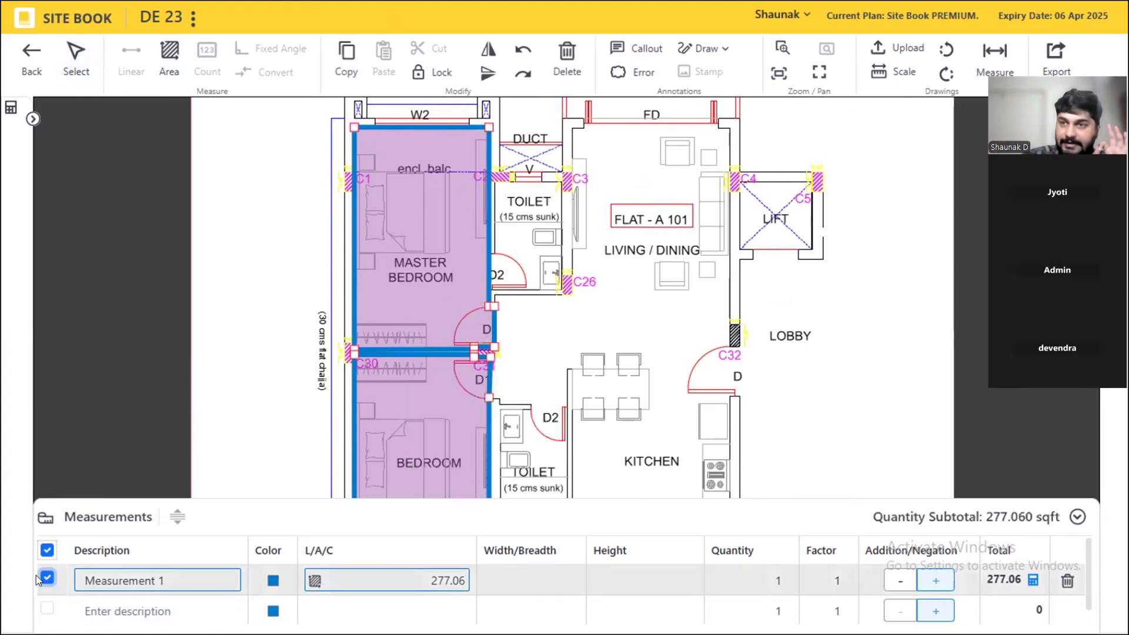
click(345, 59)
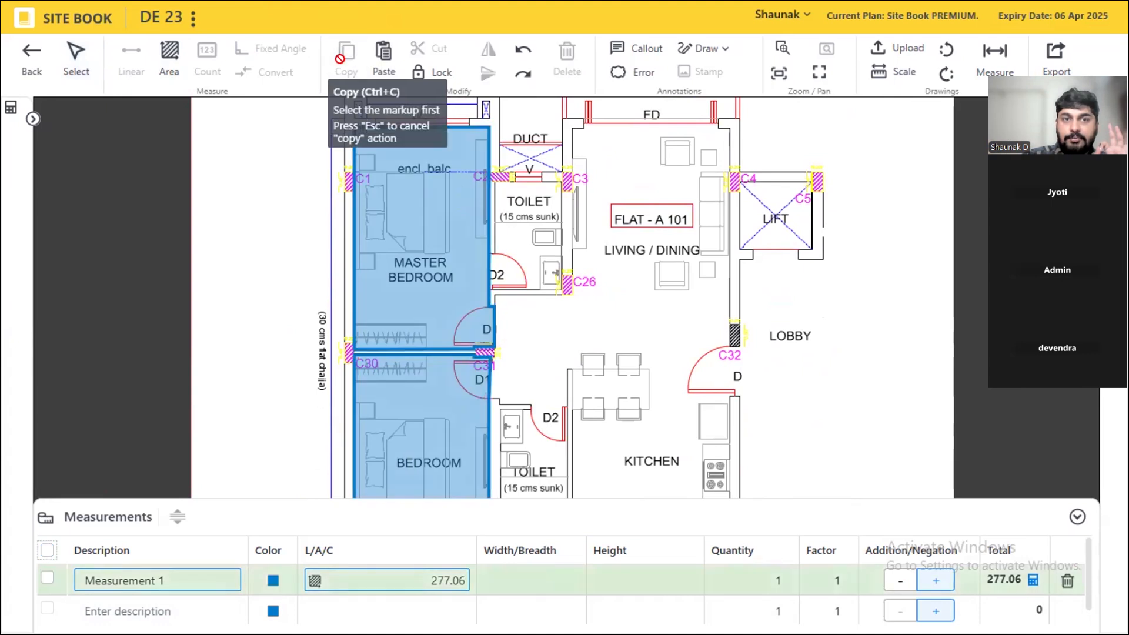
click(36, 61)
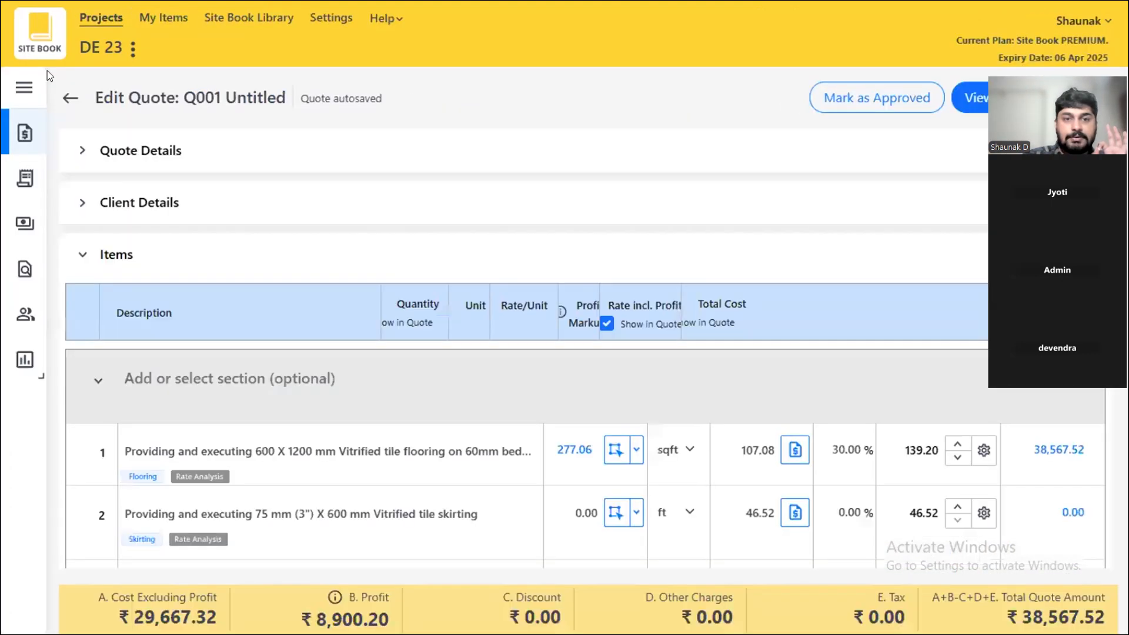
- Open the 2-D take-off of the Oil Bound Destemper paint item and paste the copied measurement into it
scroll(300, 263, down, 6)
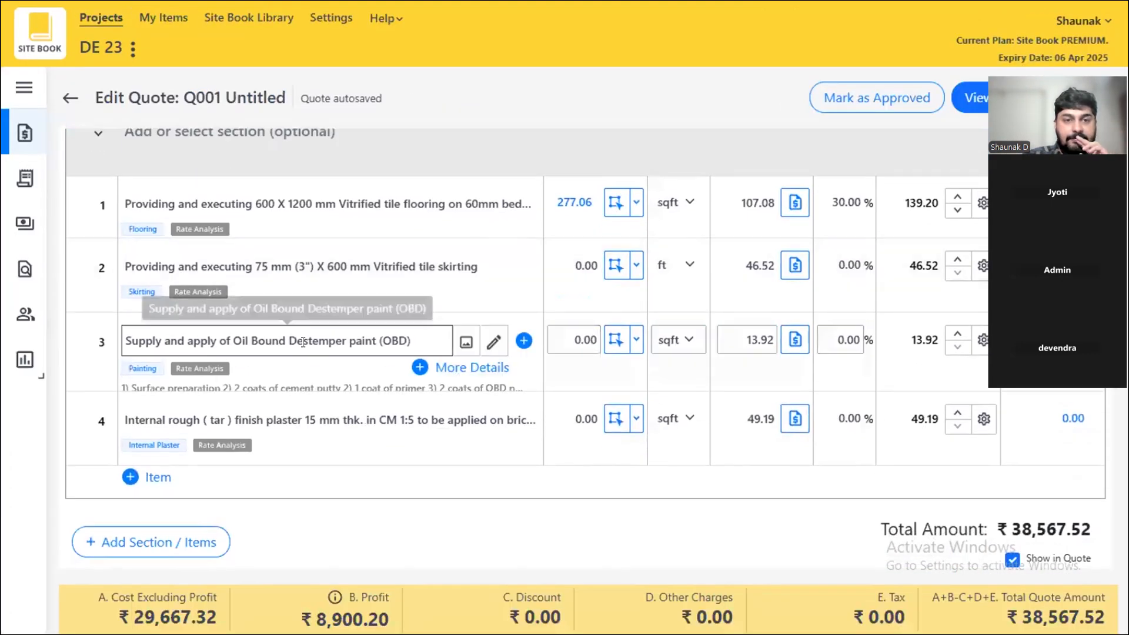
click(616, 340)
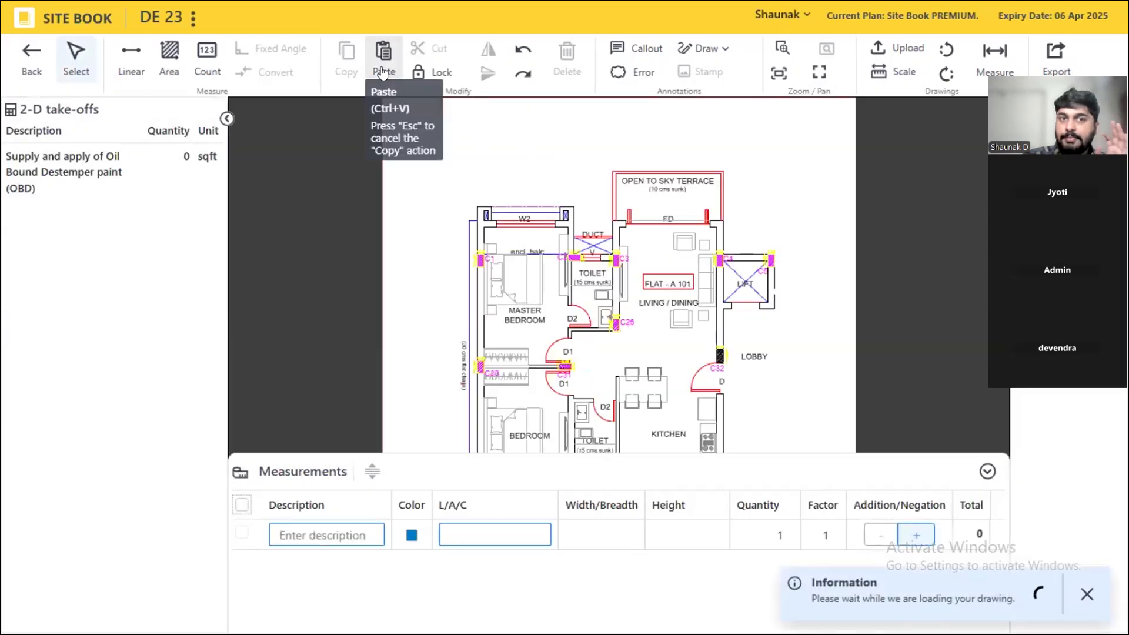
click(383, 71)
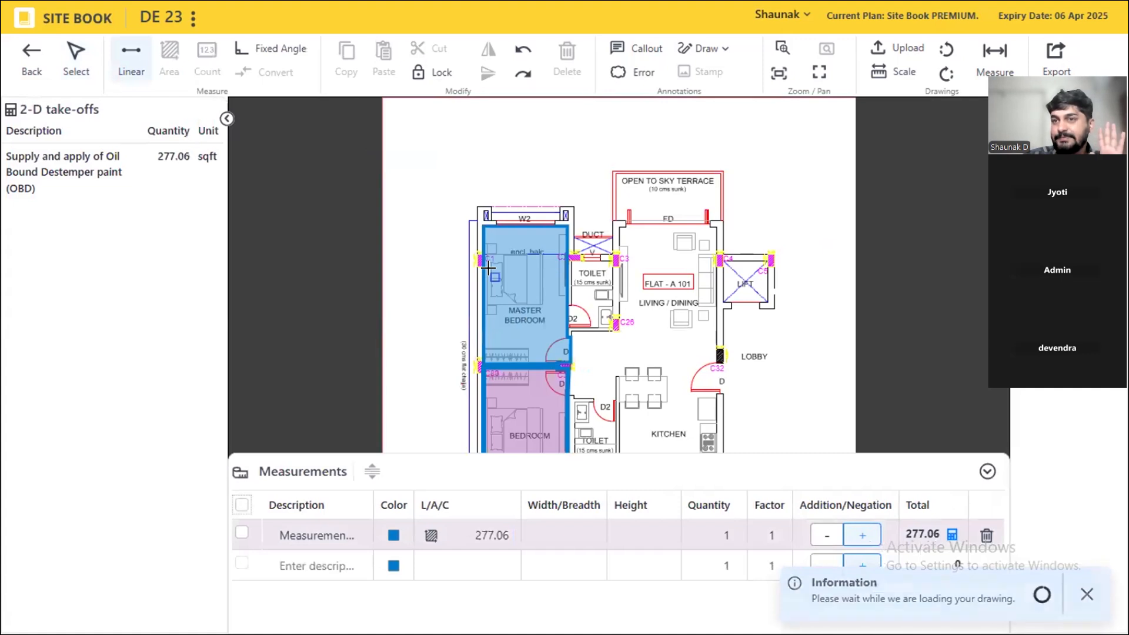
- Switch to the 2-D take-off of the 75 mm vitrified tile skirting item, activate Linear tracing and collapse both side panes
click(31, 57)
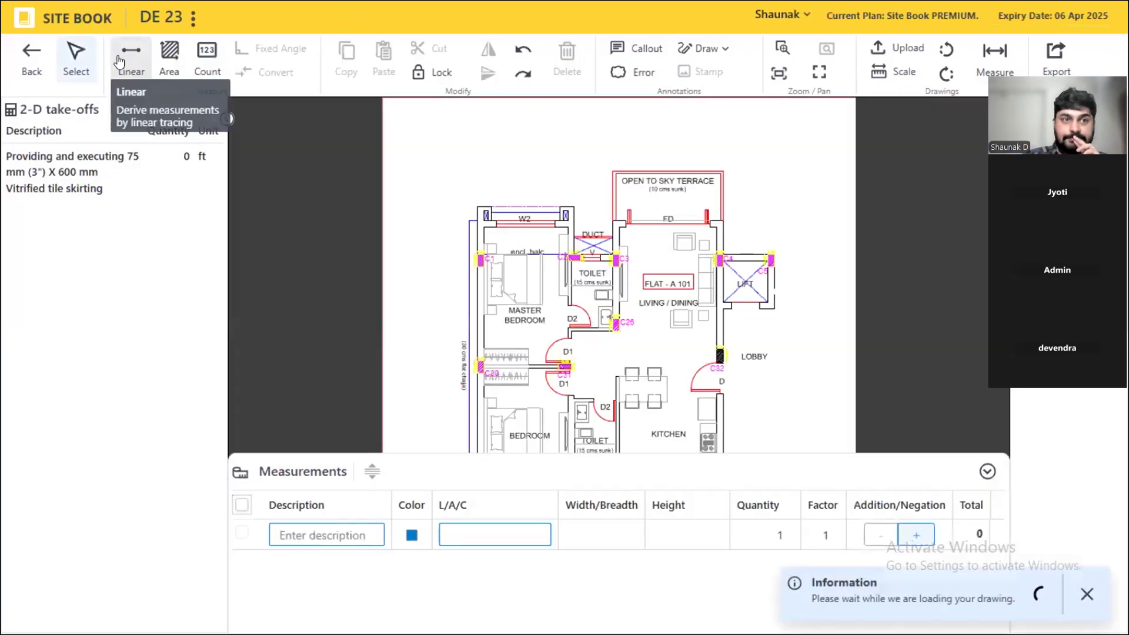
click(120, 61)
scroll(498, 414, up, 2)
scroll(472, 344, up, 2)
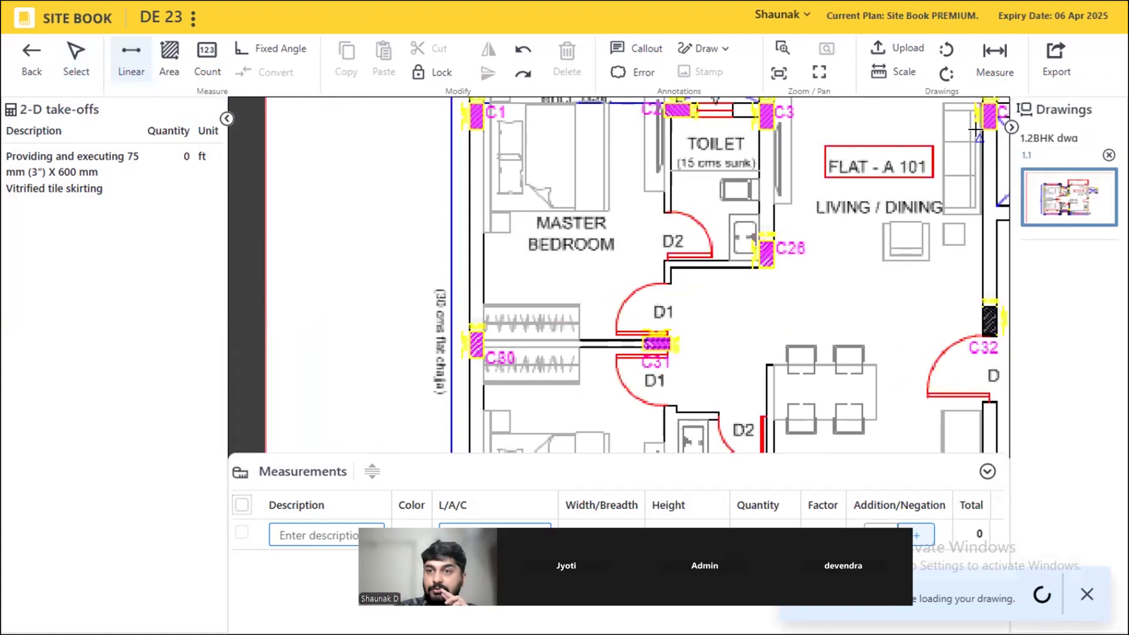
click(1011, 127)
click(225, 117)
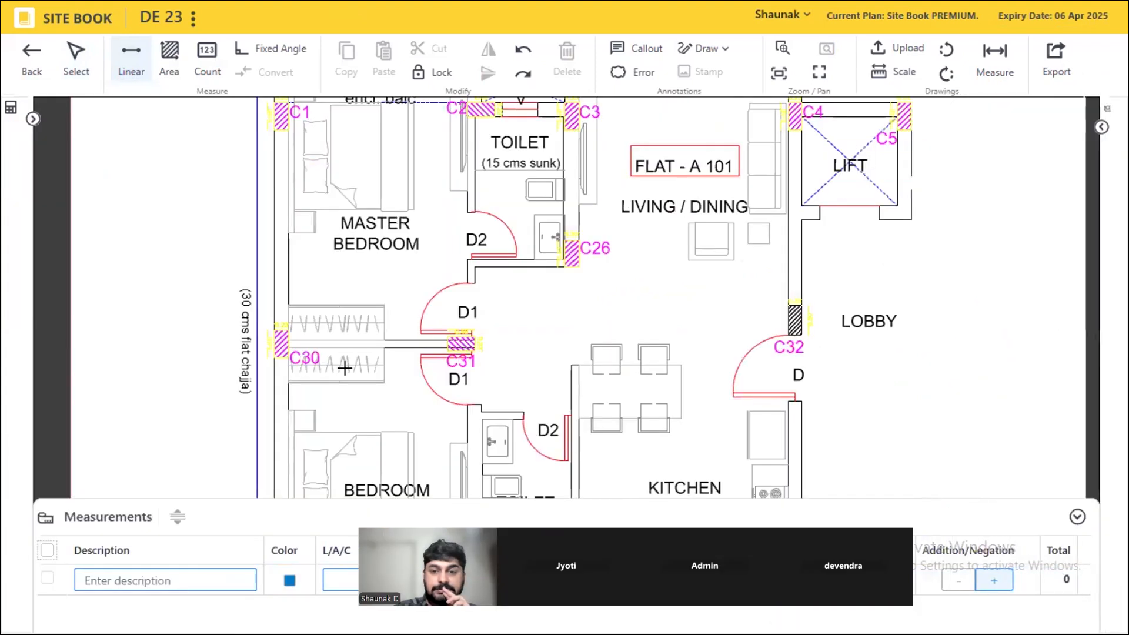
- Trace the master bedroom skirting from door D1 around column C31's upper face and along the wall to column C30
scroll(312, 257, up, 5)
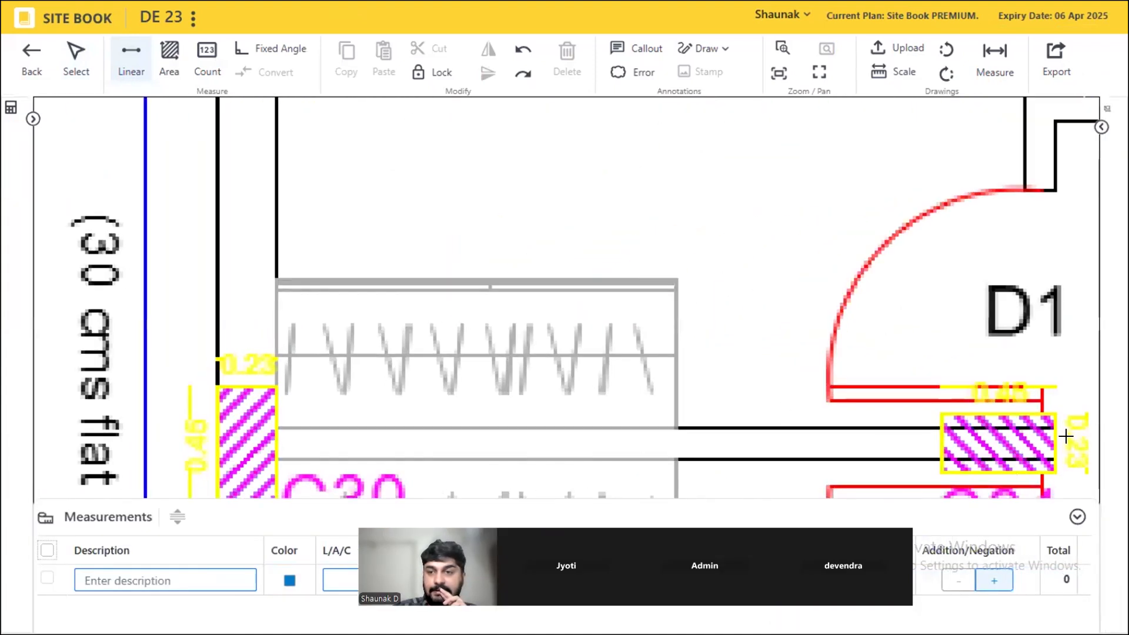
click(1039, 412)
click(938, 411)
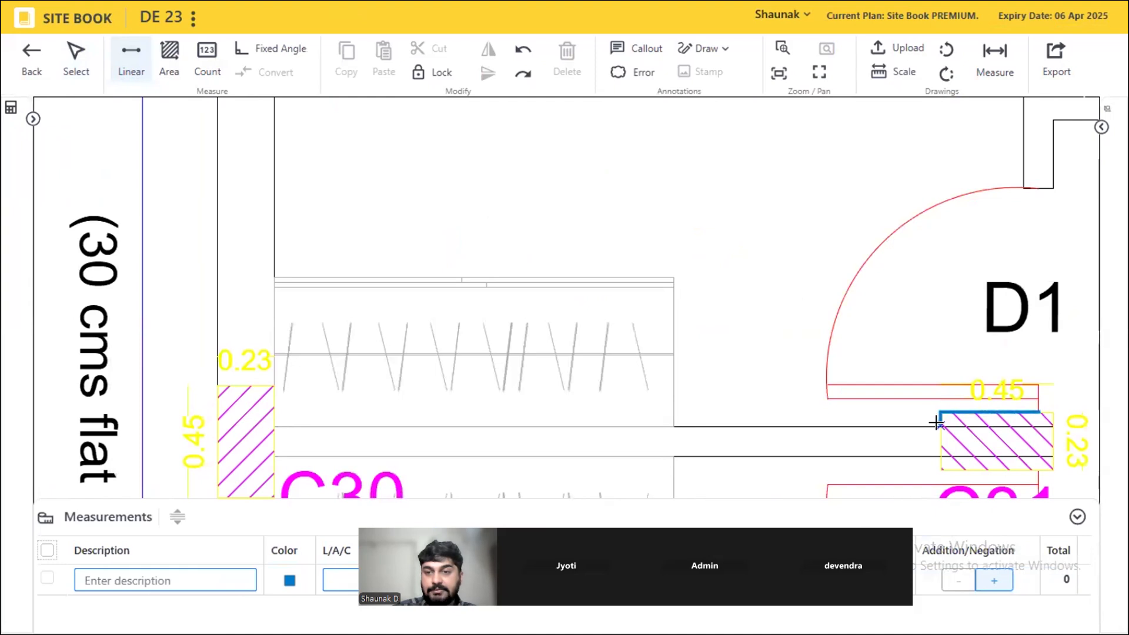
click(274, 425)
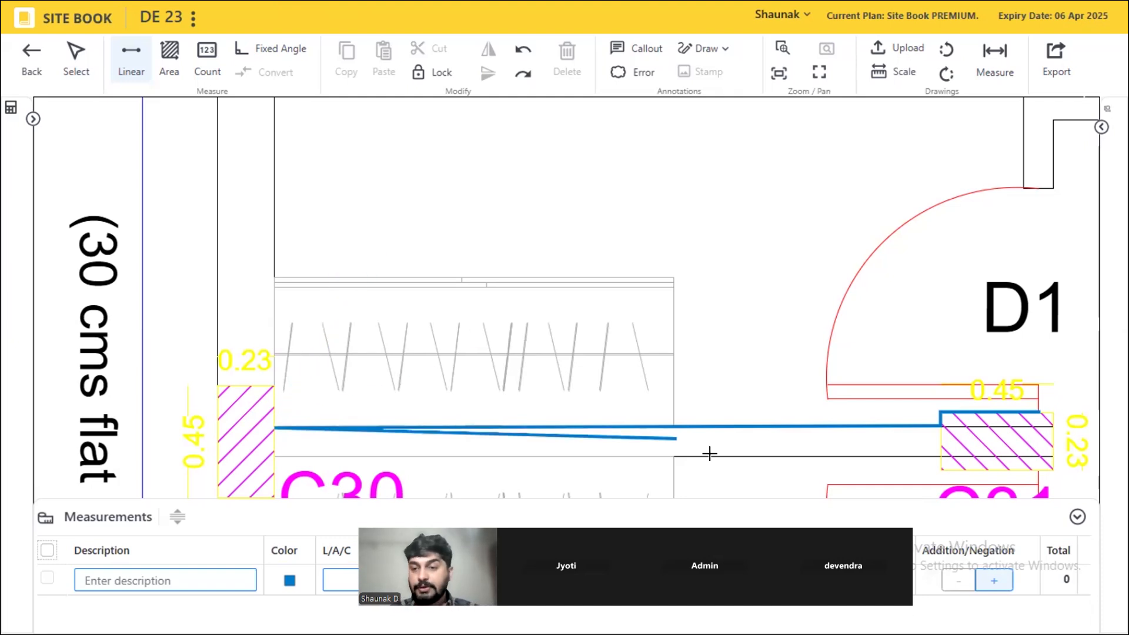
- Continue the master bedroom skirting up the outer wall, across below window W2 and down to door D2, ending the tracing there
scroll(453, 197, down, 5)
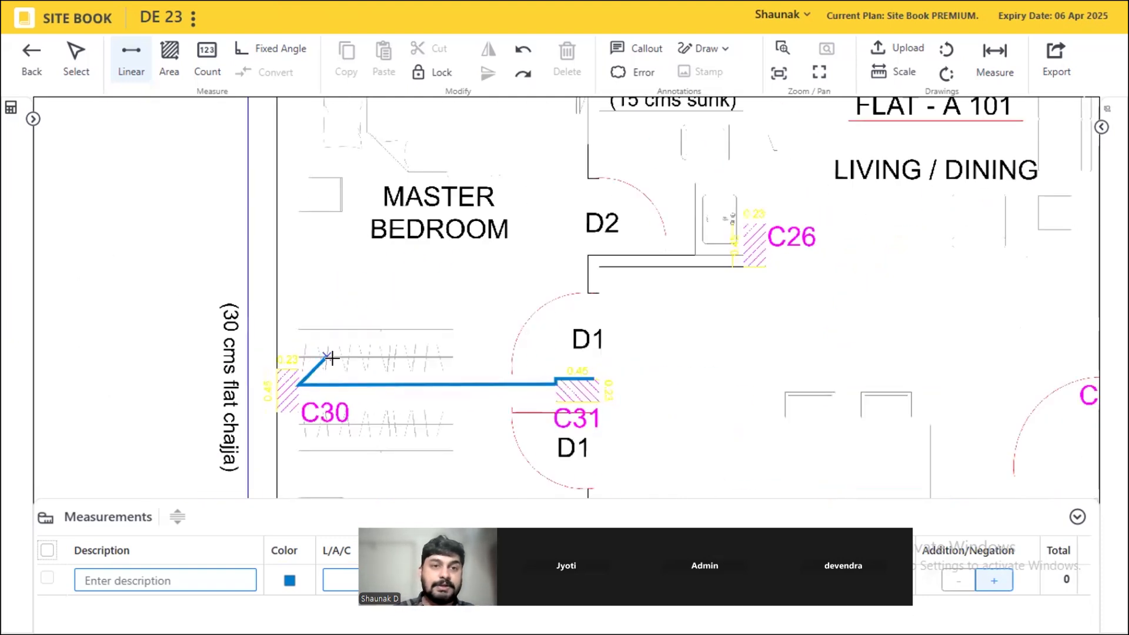
scroll(406, 196, up, 1)
scroll(400, 147, up, 3)
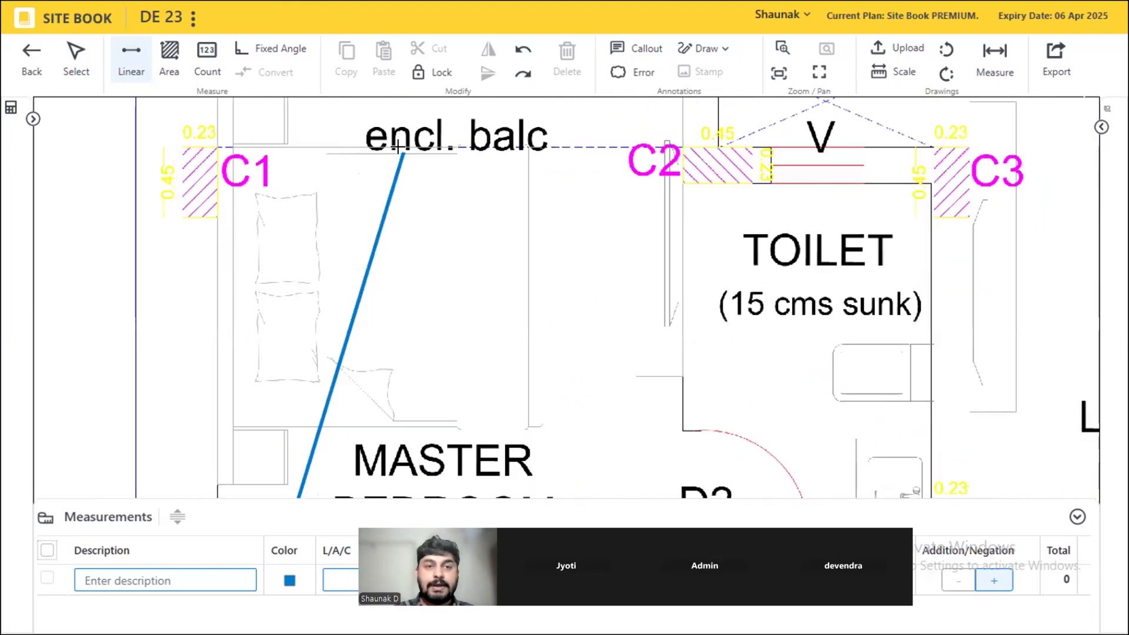
scroll(361, 308, down, 1)
scroll(318, 264, down, 2)
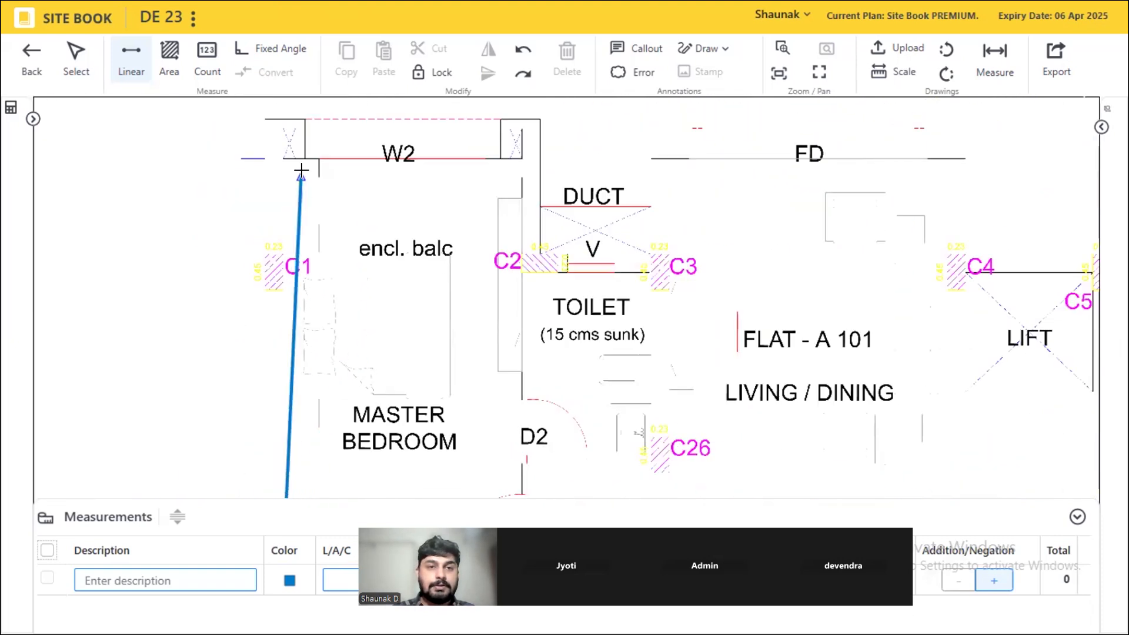
scroll(300, 169, up, 4)
click(252, 172)
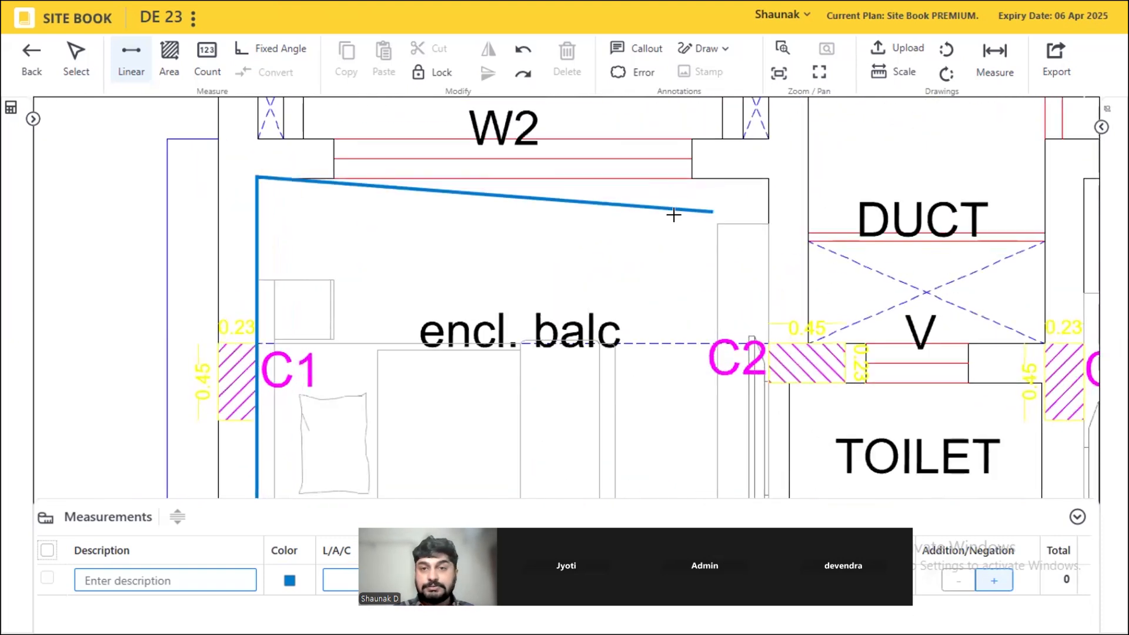
click(764, 175)
scroll(479, 124, down, 1)
scroll(480, 124, down, 1)
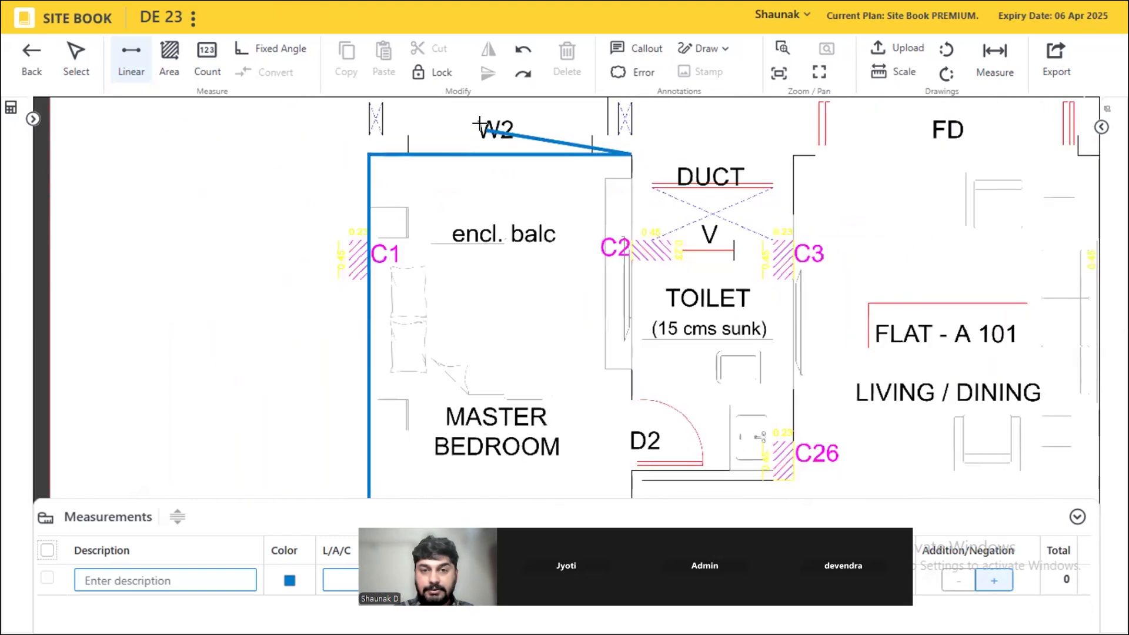
scroll(568, 427, up, 3)
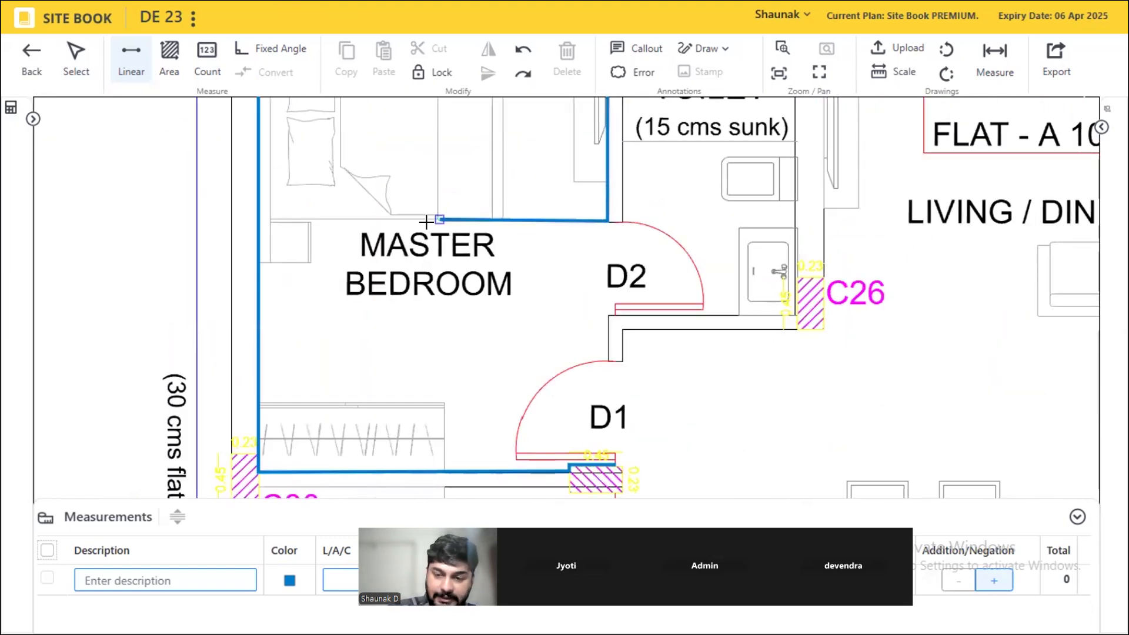
key(Escape)
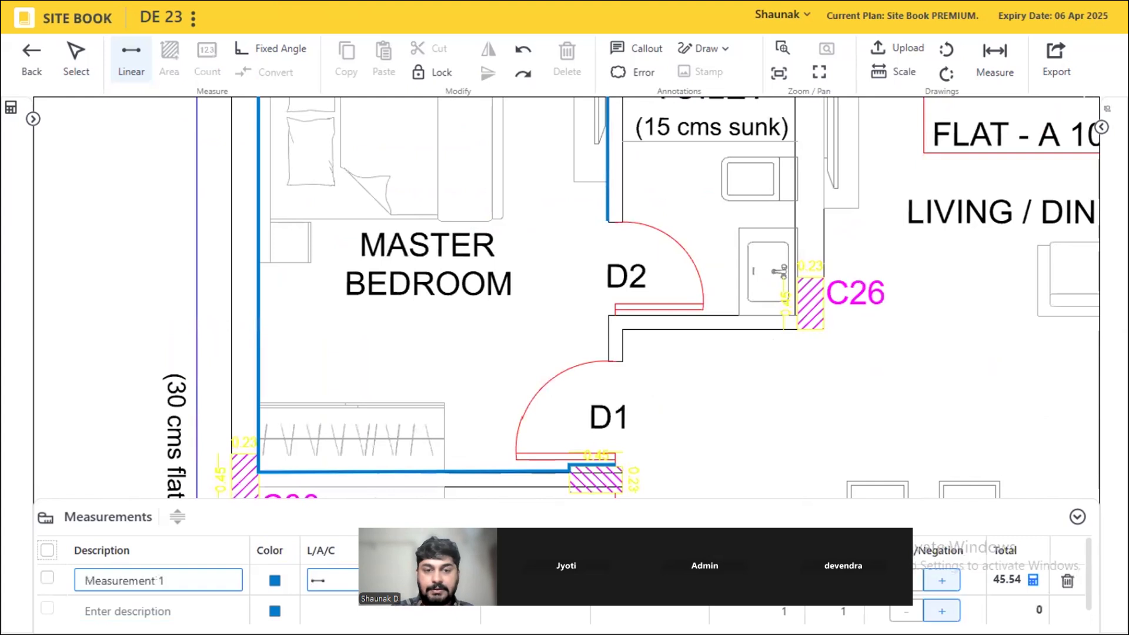
- Add the short master bedroom wall piece between doors D2 and D1 to the skirting's Measurement 1
scroll(610, 338, up, 3)
click(606, 303)
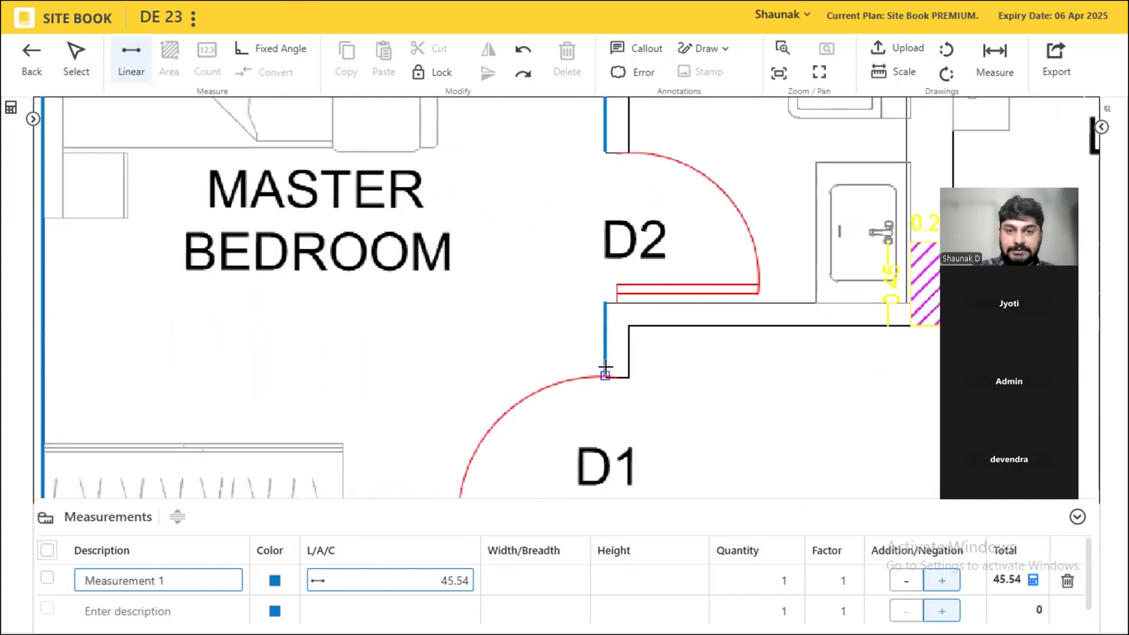
click(606, 376)
key(Escape)
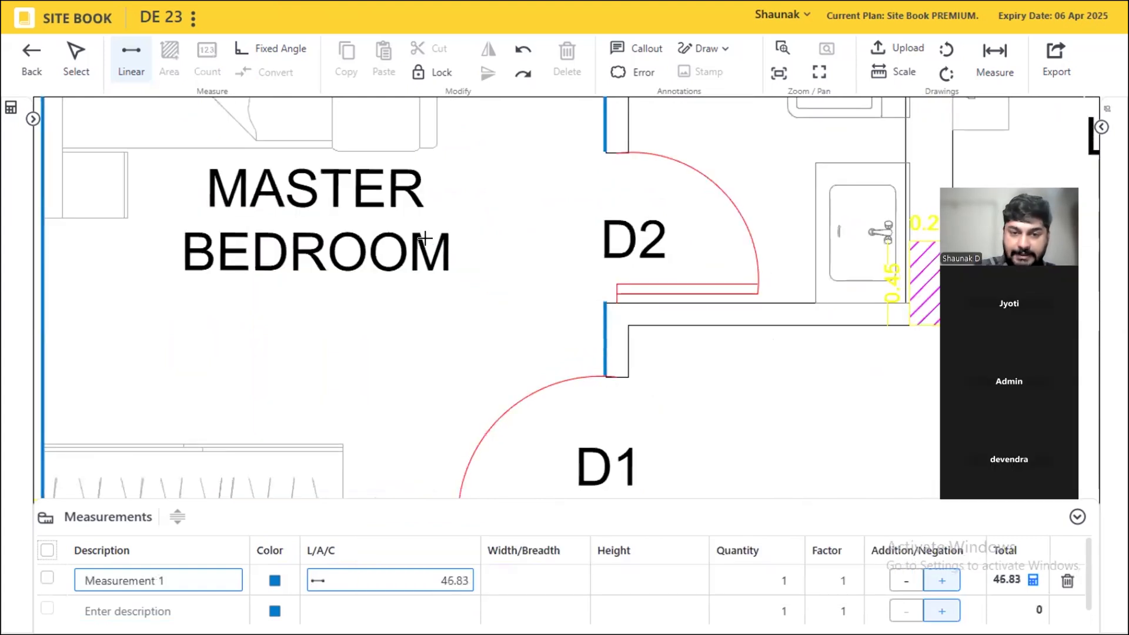
- Add a second skirting measurement row with yellow as its colour
scroll(504, 221, down, 5)
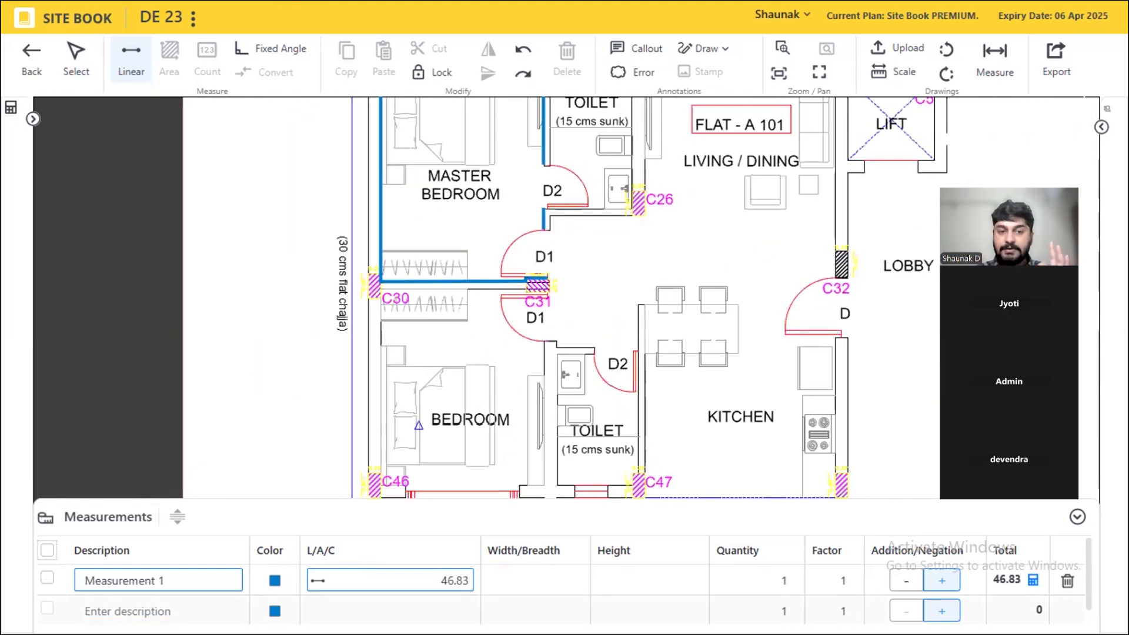
click(274, 611)
click(444, 578)
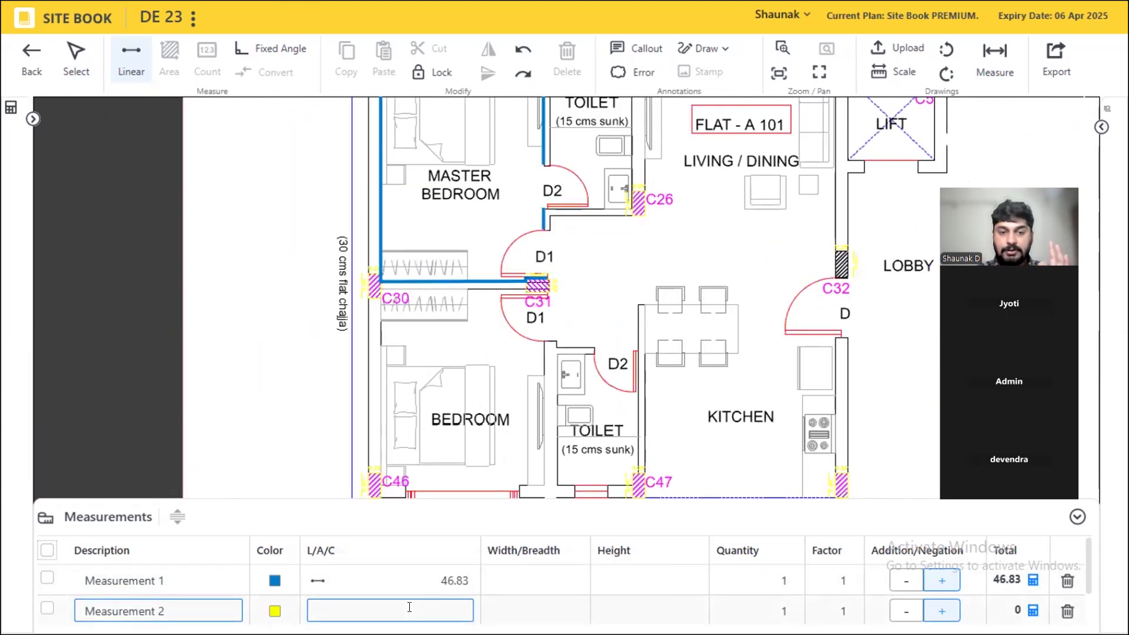
- Trace the bedroom skirting in yellow from the FD1 opening to the corner at column C46 and up the wall to column C30
scroll(375, 471, up, 5)
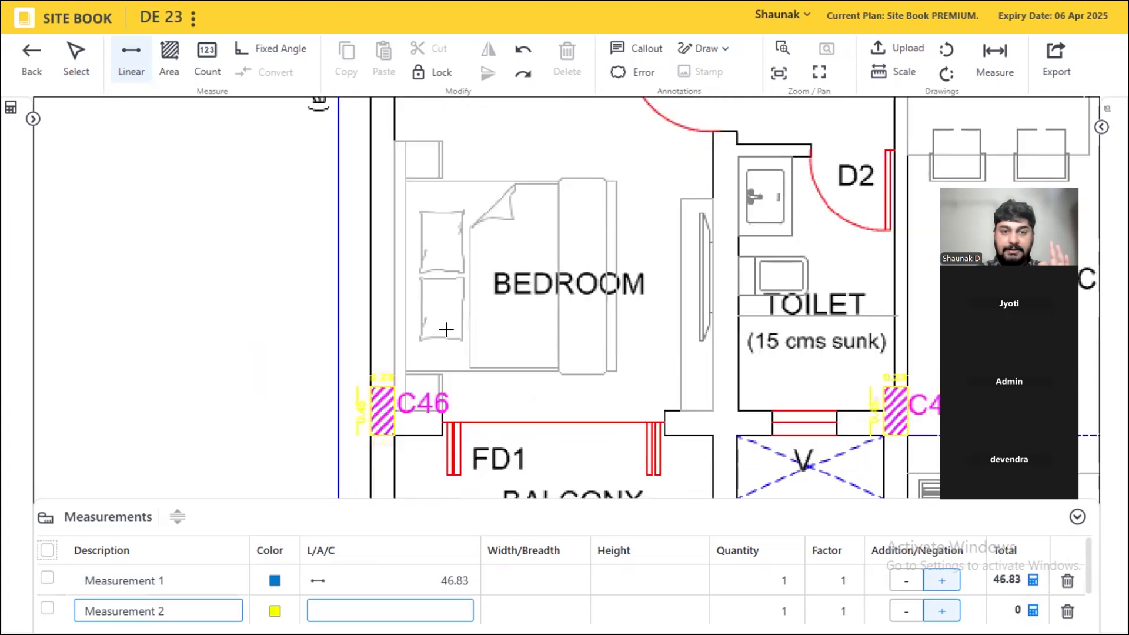
scroll(438, 368, up, 2)
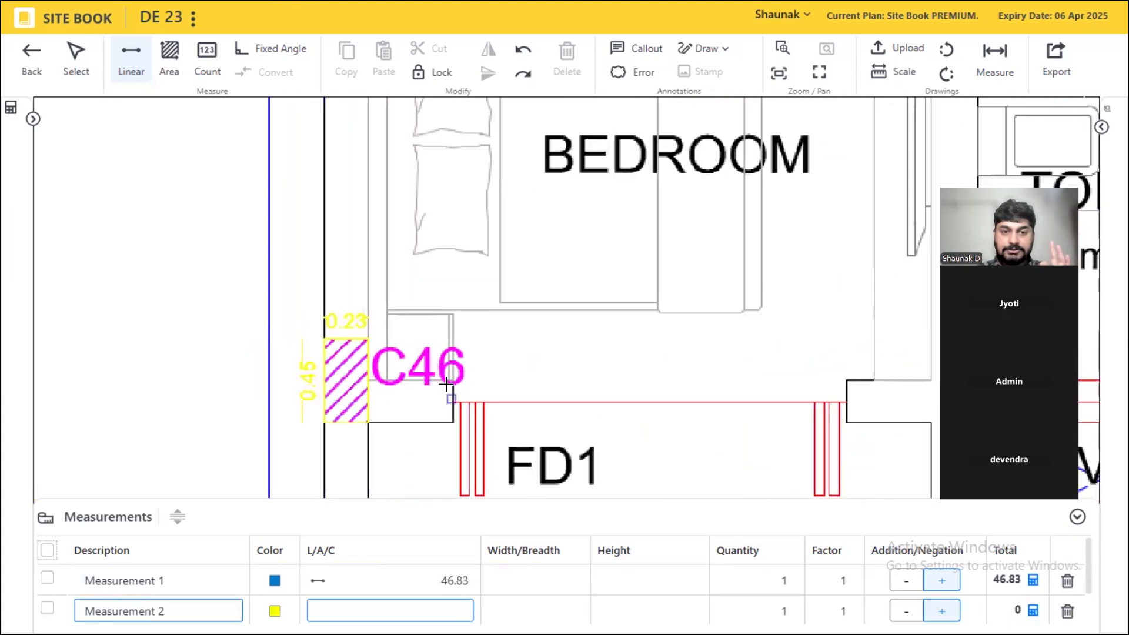
click(453, 380)
click(369, 380)
drag(399, 182, 365, 398)
scroll(369, 317, down, 4)
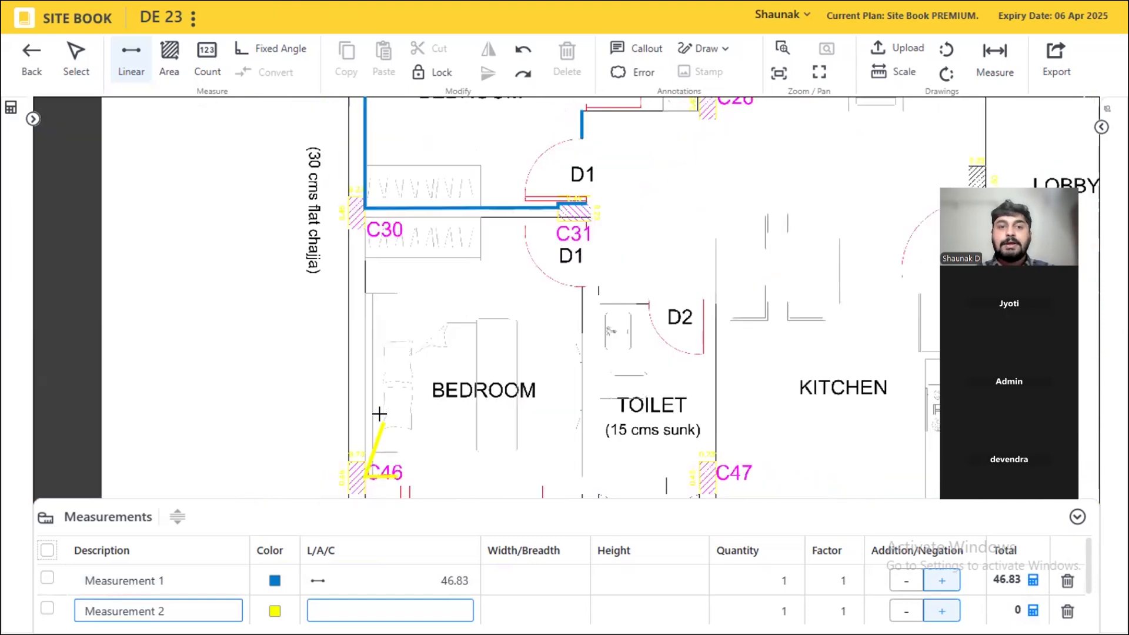
scroll(368, 353, down, 2)
scroll(366, 277, up, 5)
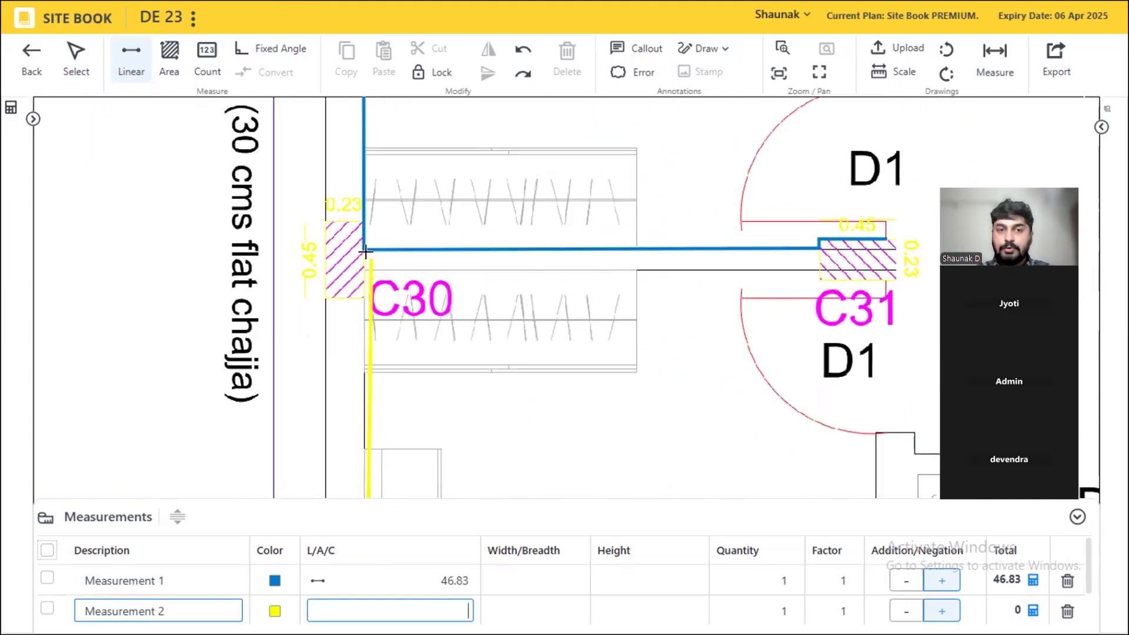
scroll(366, 251, up, 1)
click(360, 271)
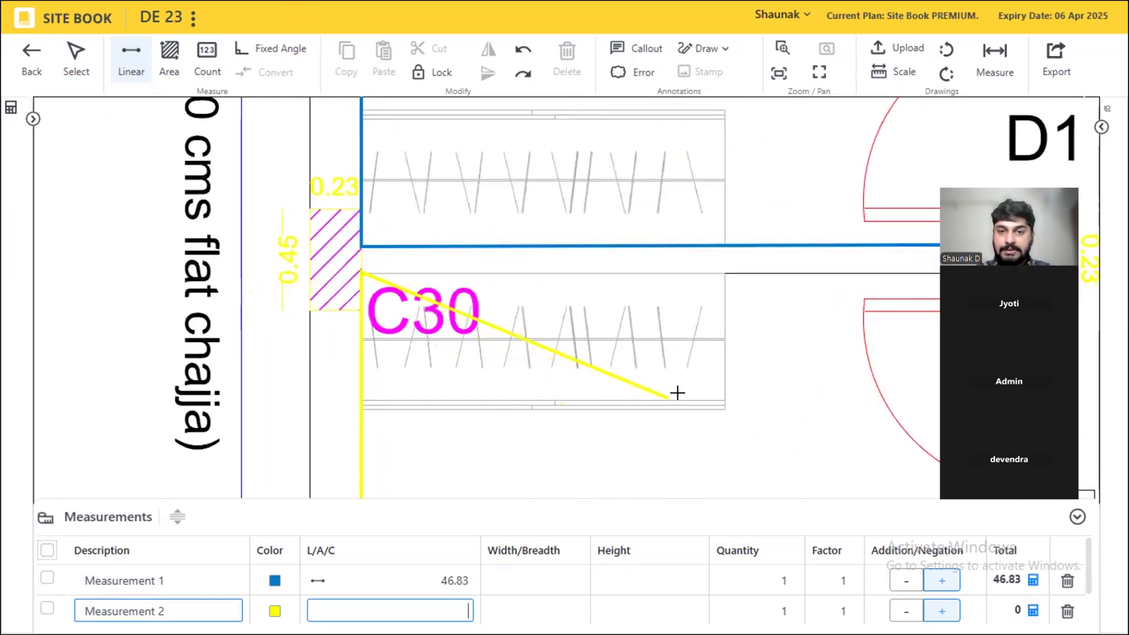
- Continue the yellow skirting along the wardrobe wall and around column C31's lower face to door D1, ending the tracing there
drag(737, 401, 361, 384)
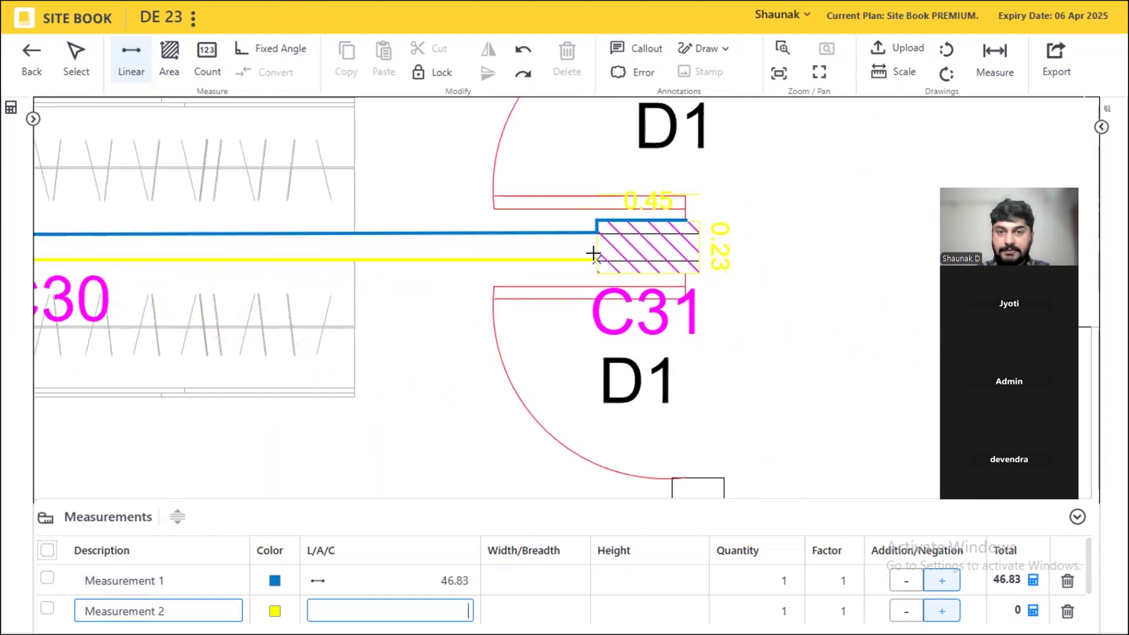
click(592, 266)
click(678, 265)
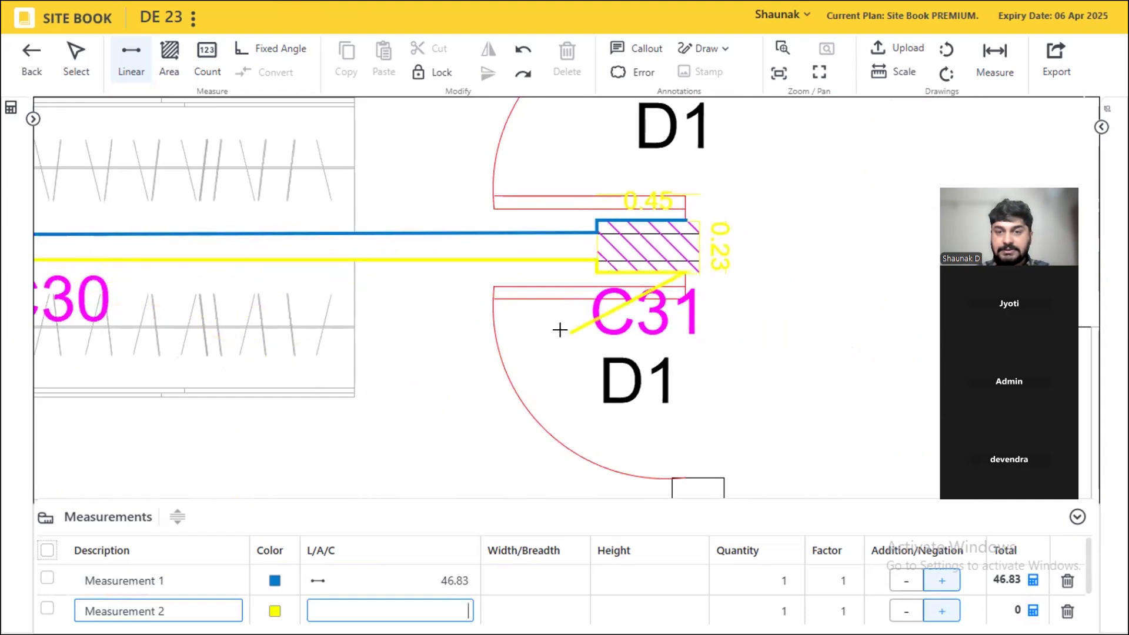
key(Escape)
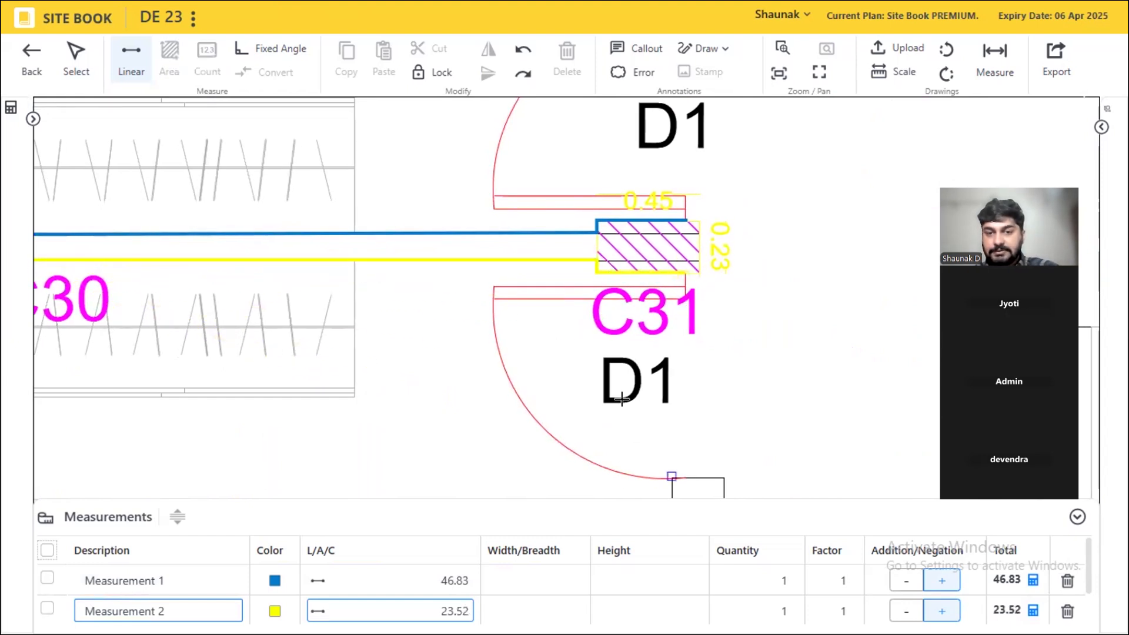
- Trace the yellow skirting from door D1 down the toilet-side bedroom wall and around to the FD1 opening, ending the tracing there
click(672, 477)
mouse_move(500, 434)
mouse_down()
mouse_move(492, 397)
mouse_move(512, 116)
mouse_up()
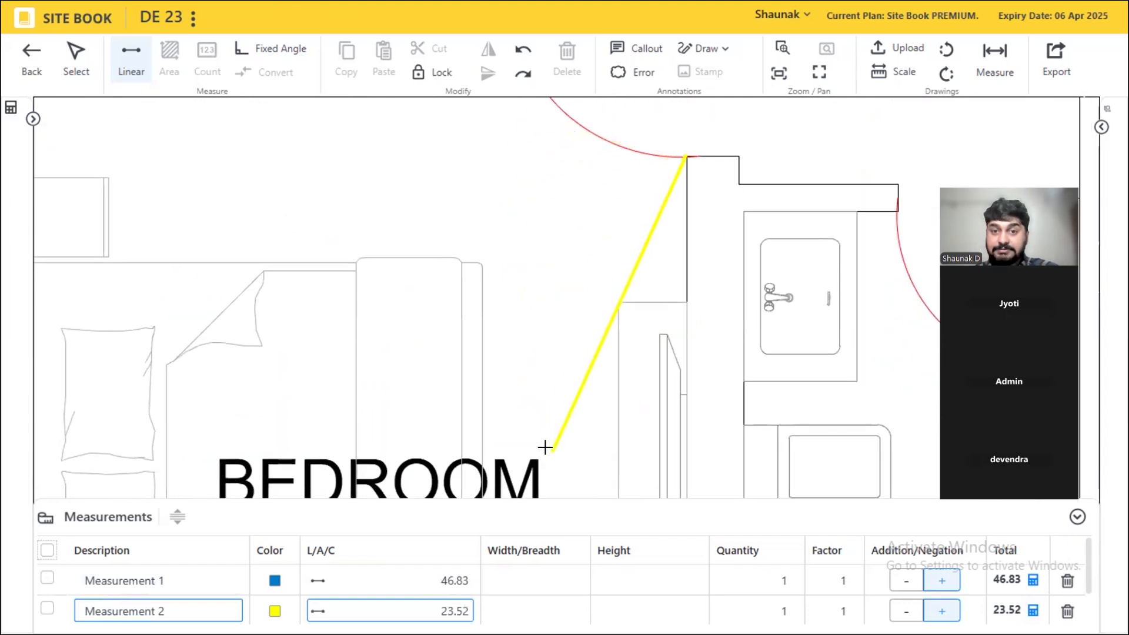
scroll(545, 447, down, 8)
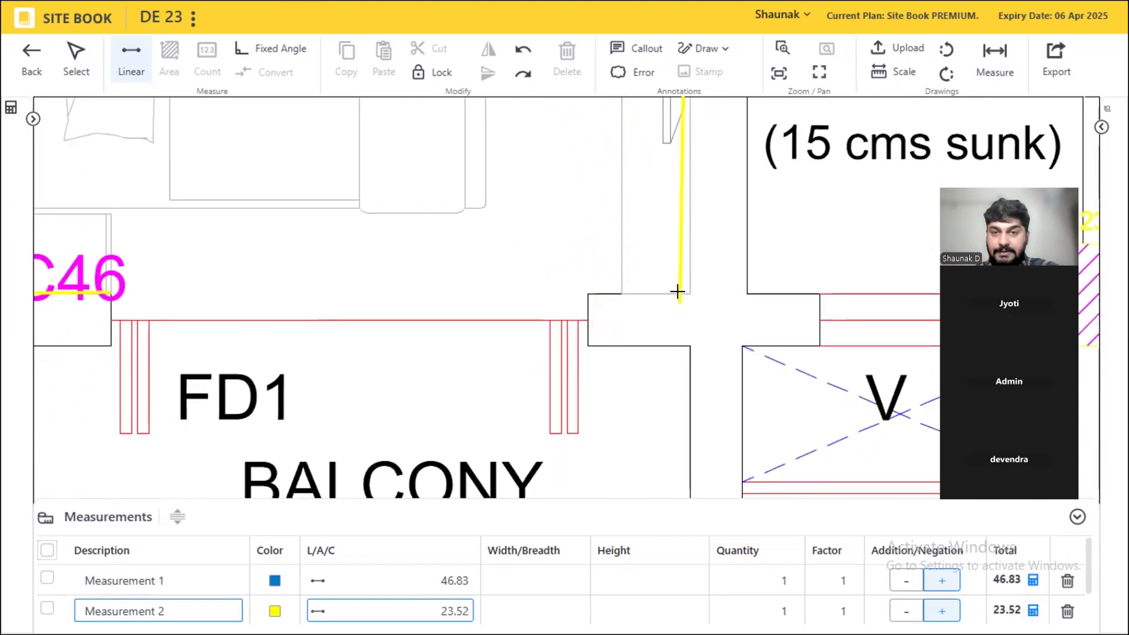
click(687, 291)
click(589, 291)
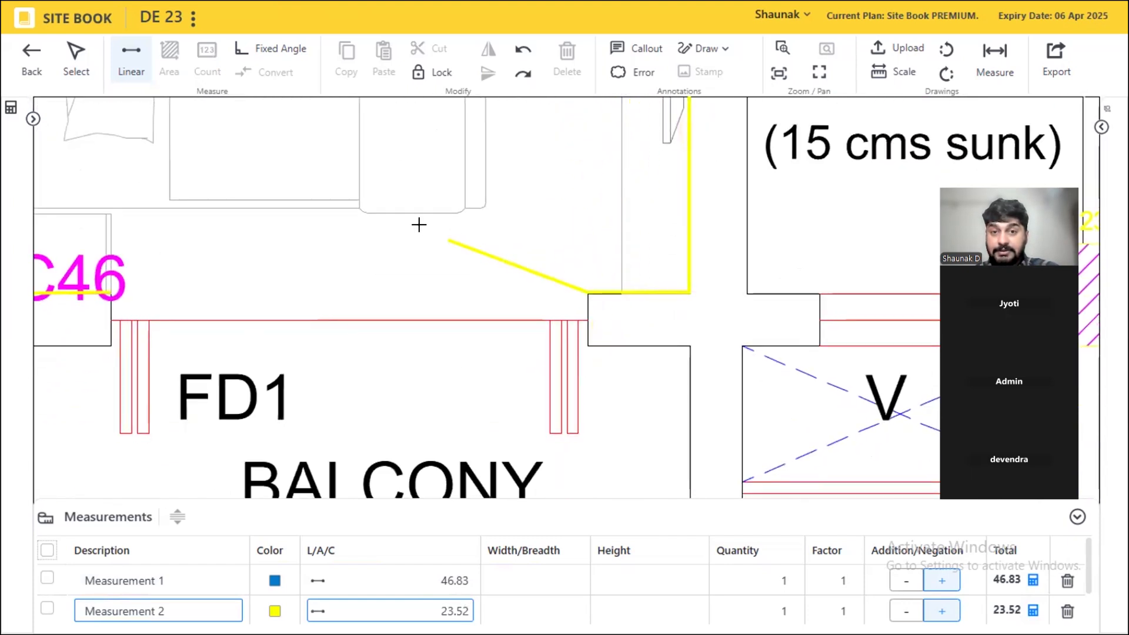
key(Escape)
- Copy both skirting measurements into the 2-D take-off of the 15 mm internal rough finish plaster item
scroll(410, 460, down, 8)
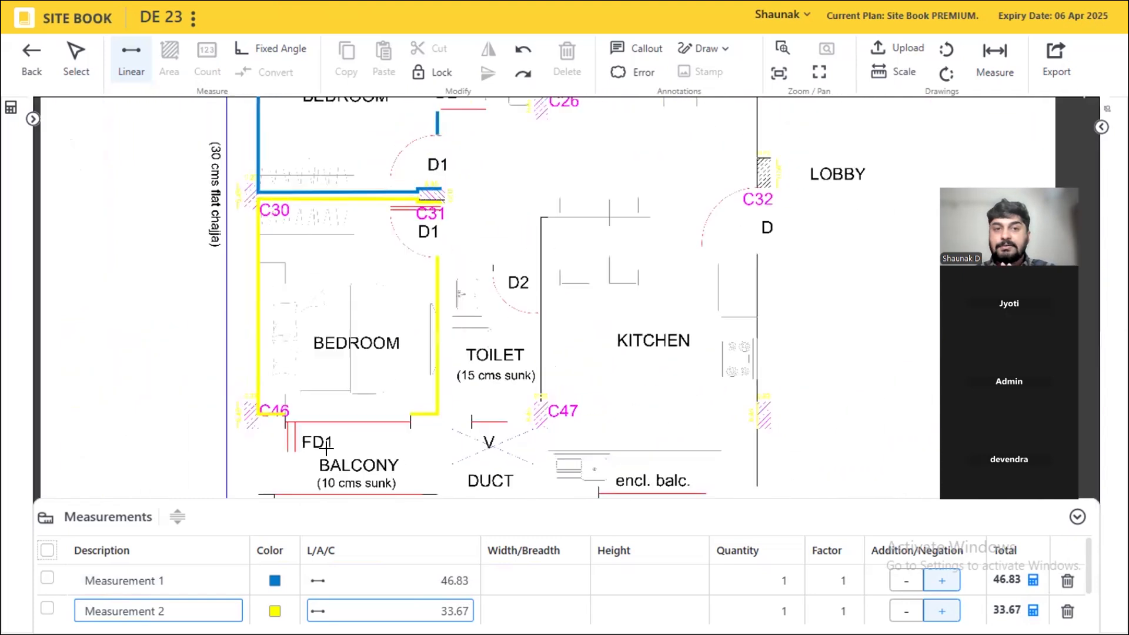
scroll(325, 448, down, 3)
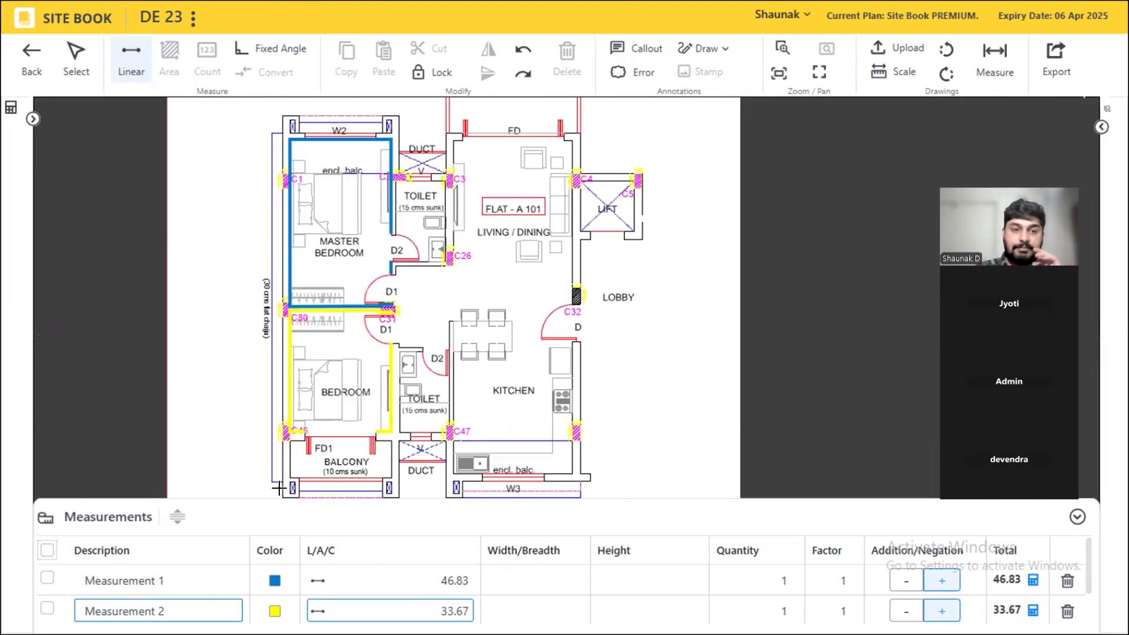
click(47, 551)
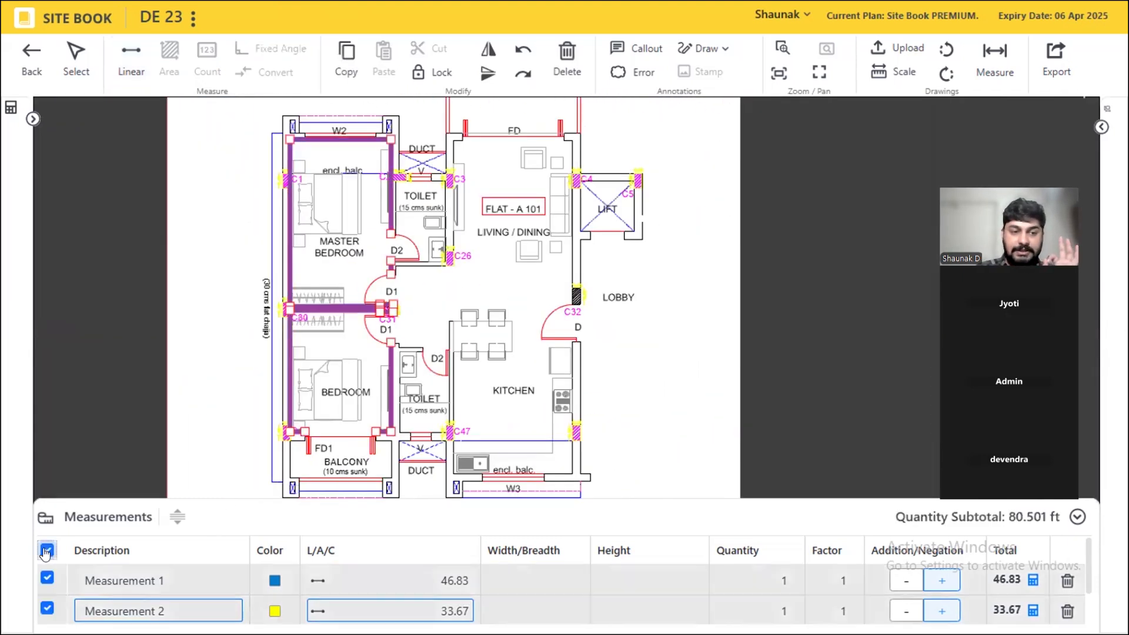
click(346, 56)
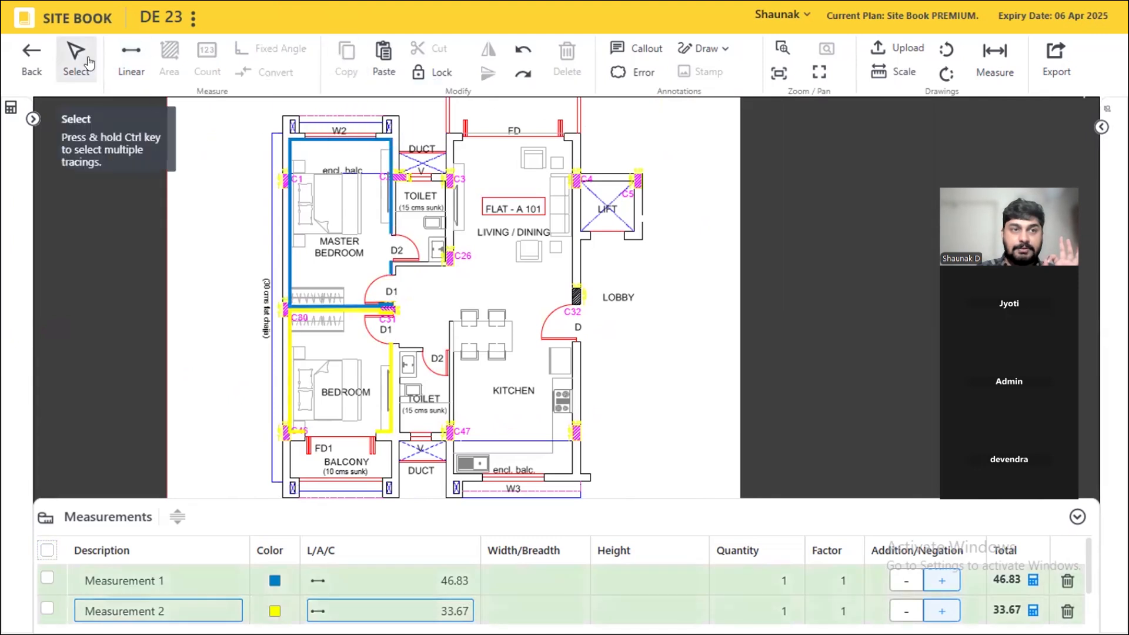
click(27, 59)
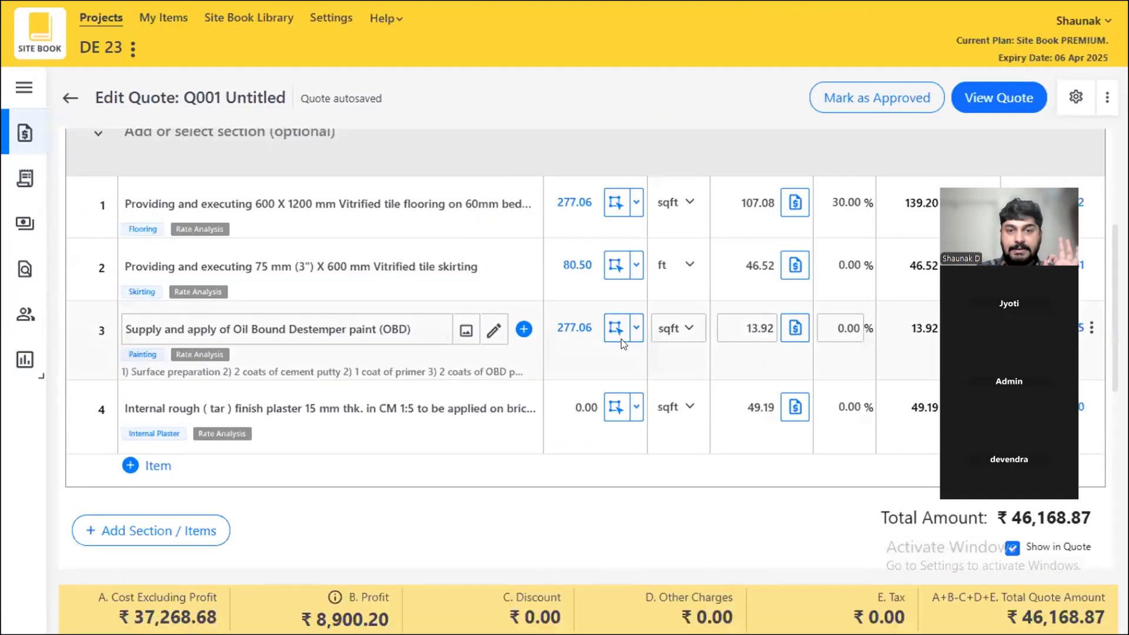
click(615, 408)
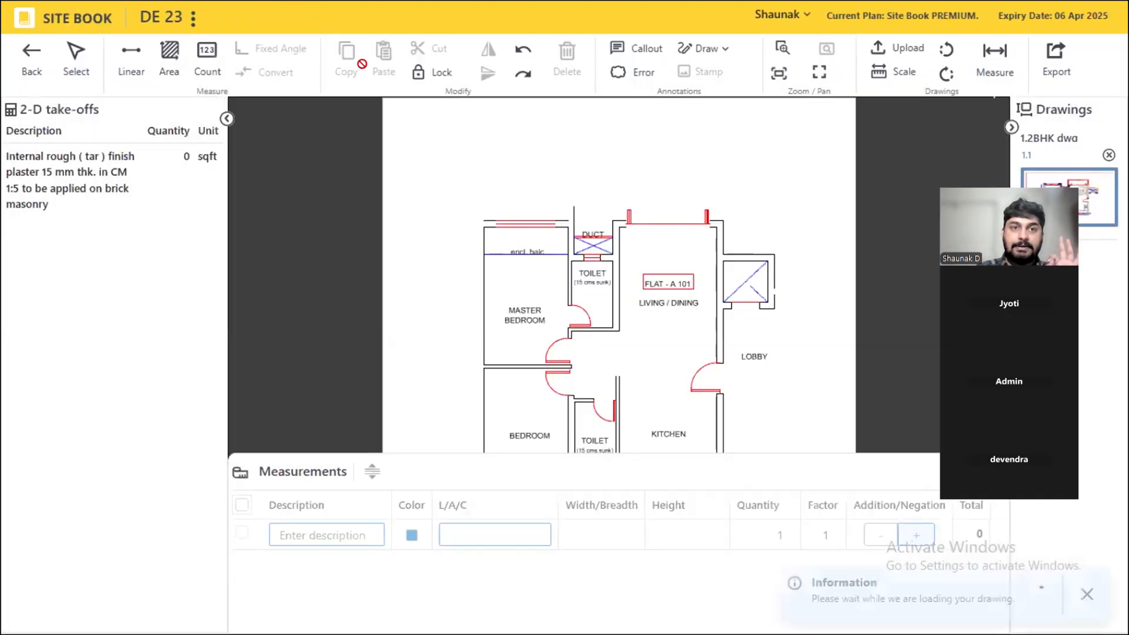
click(379, 62)
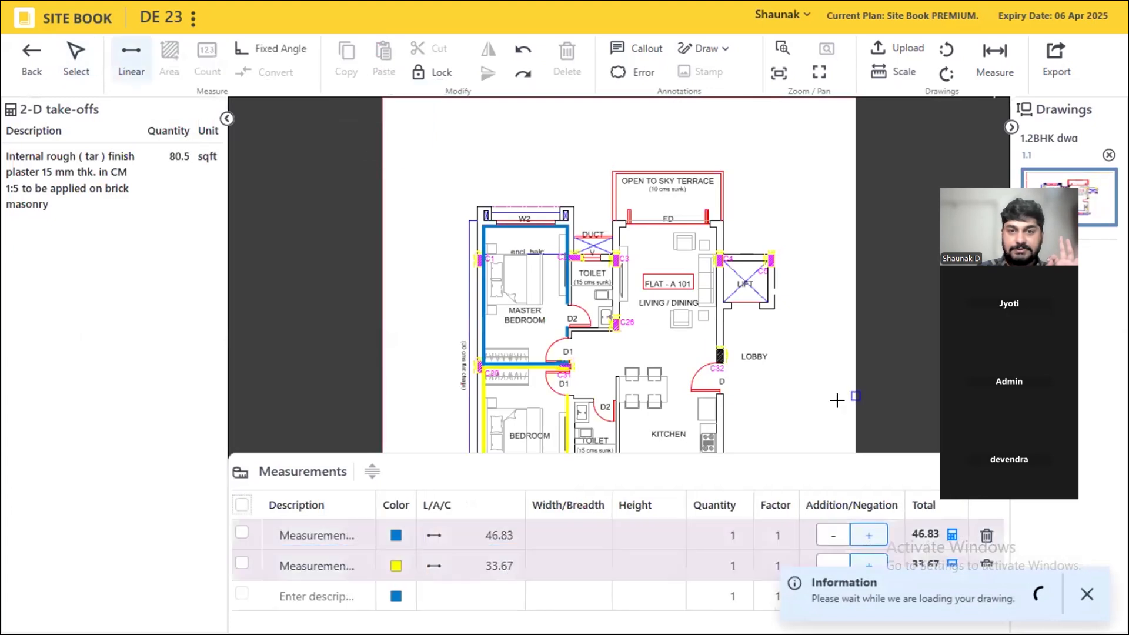
- Set the height of both plaster measurements to 9.5
scroll(782, 282, down, 3)
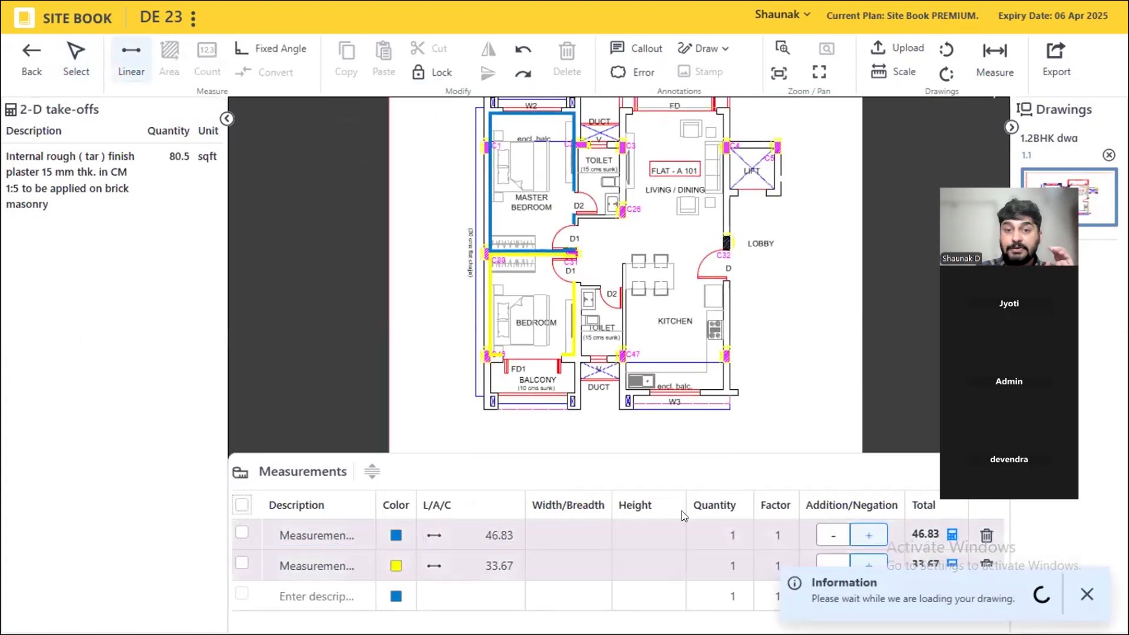
click(670, 529)
text(9.5)
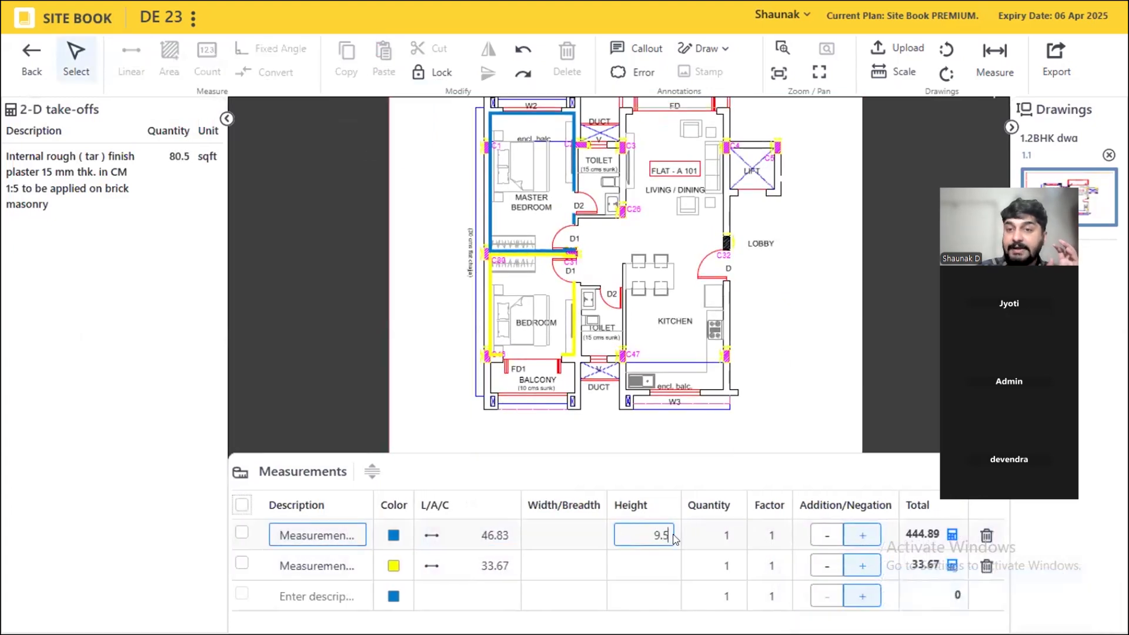
click(662, 556)
text(9.5)
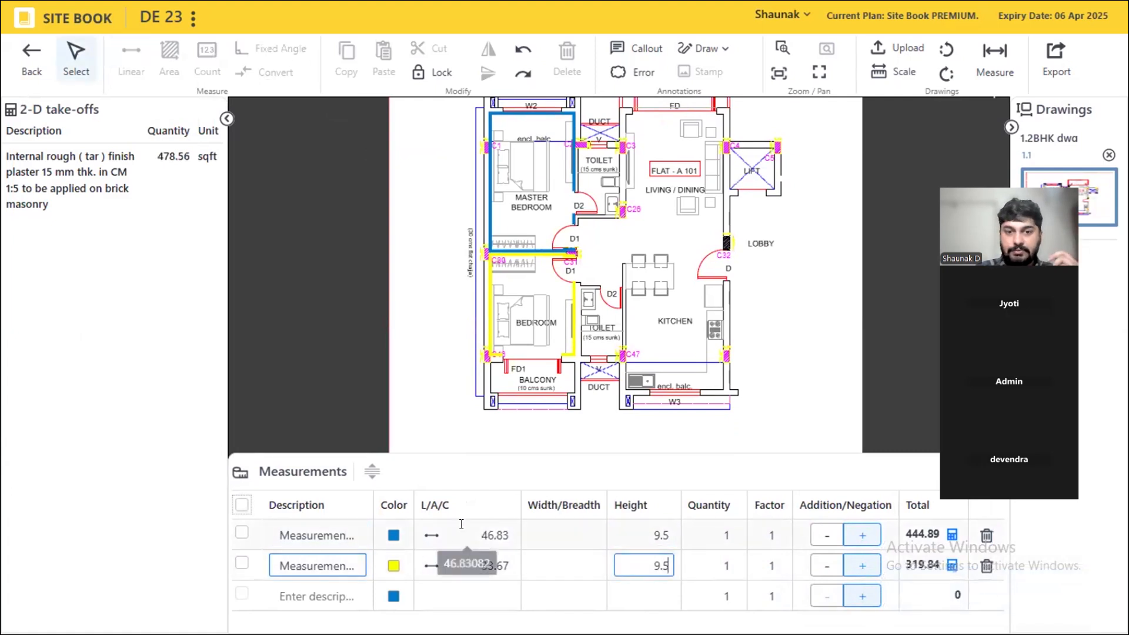
- Move the short wall piece between D2 and D1 aside and extend the master bedroom tracing across both door openings to column C31
click(462, 532)
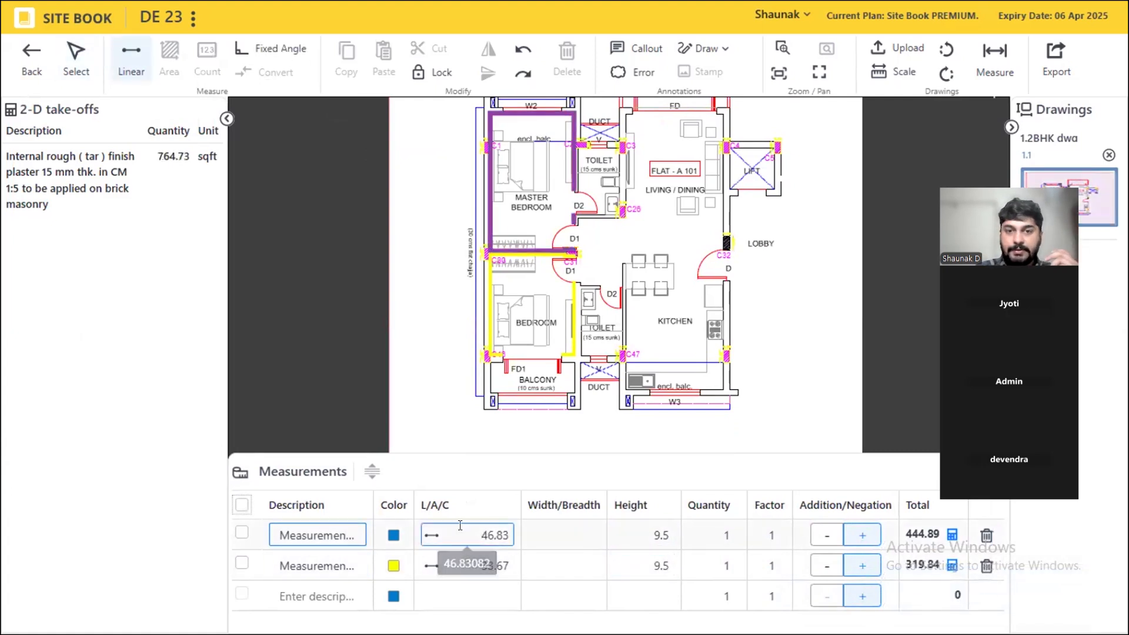
scroll(559, 115, up, 2)
scroll(559, 115, up, 1)
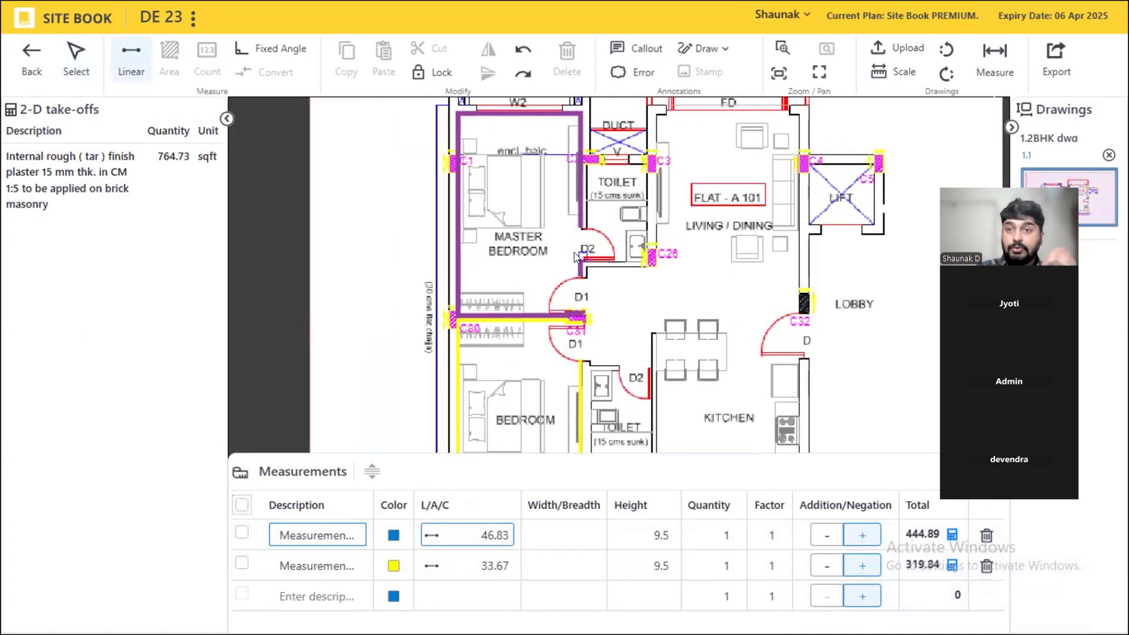
click(76, 56)
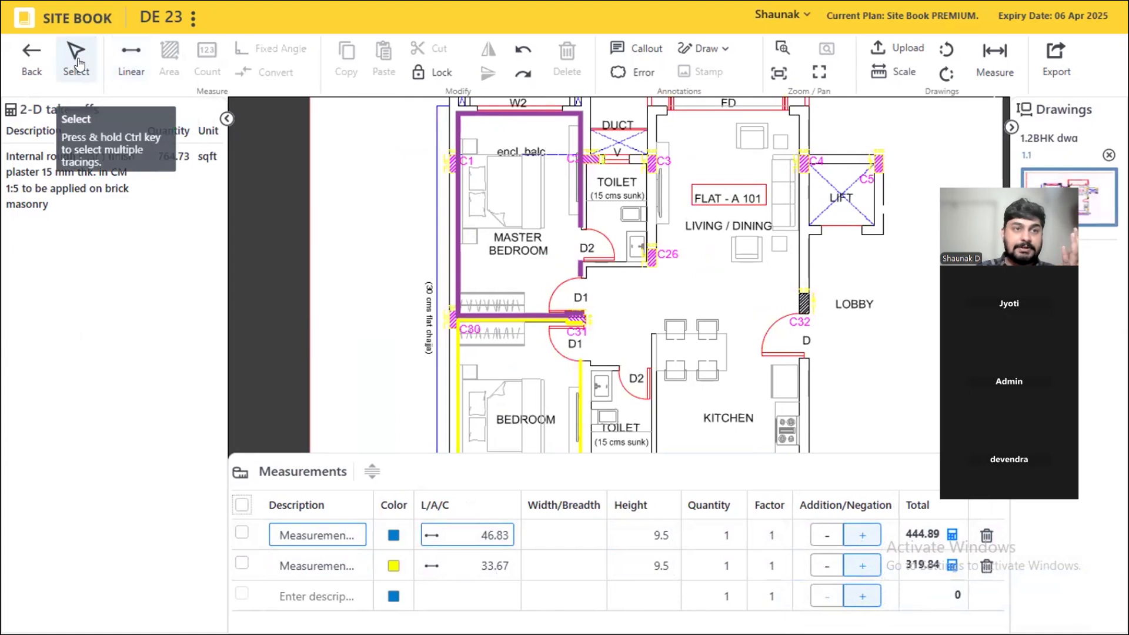
click(584, 224)
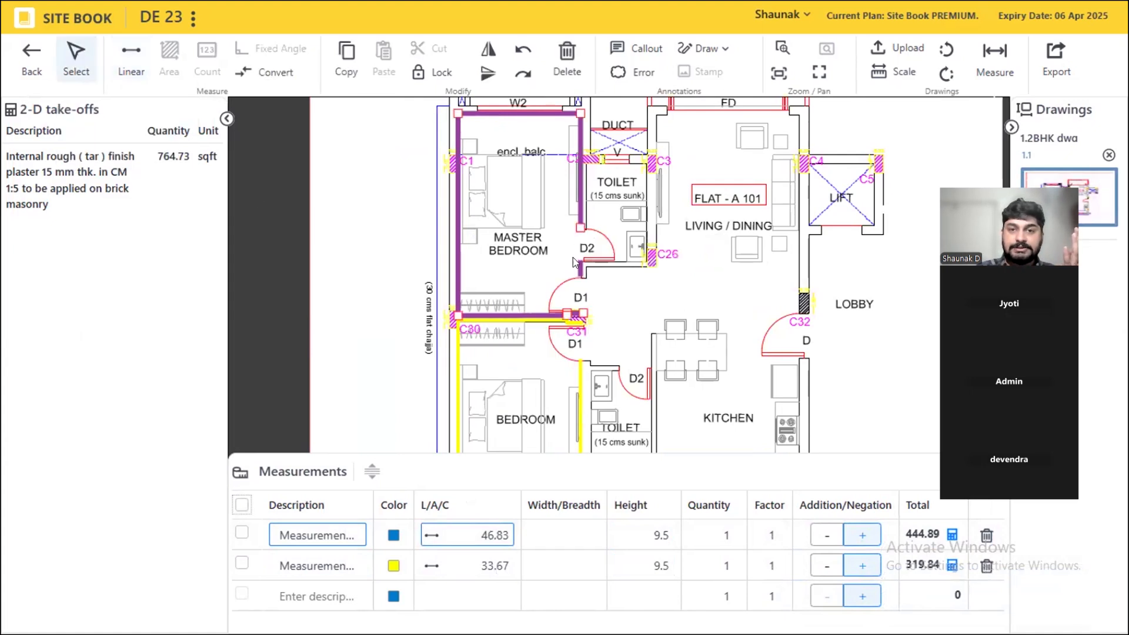
drag(616, 263, 642, 265)
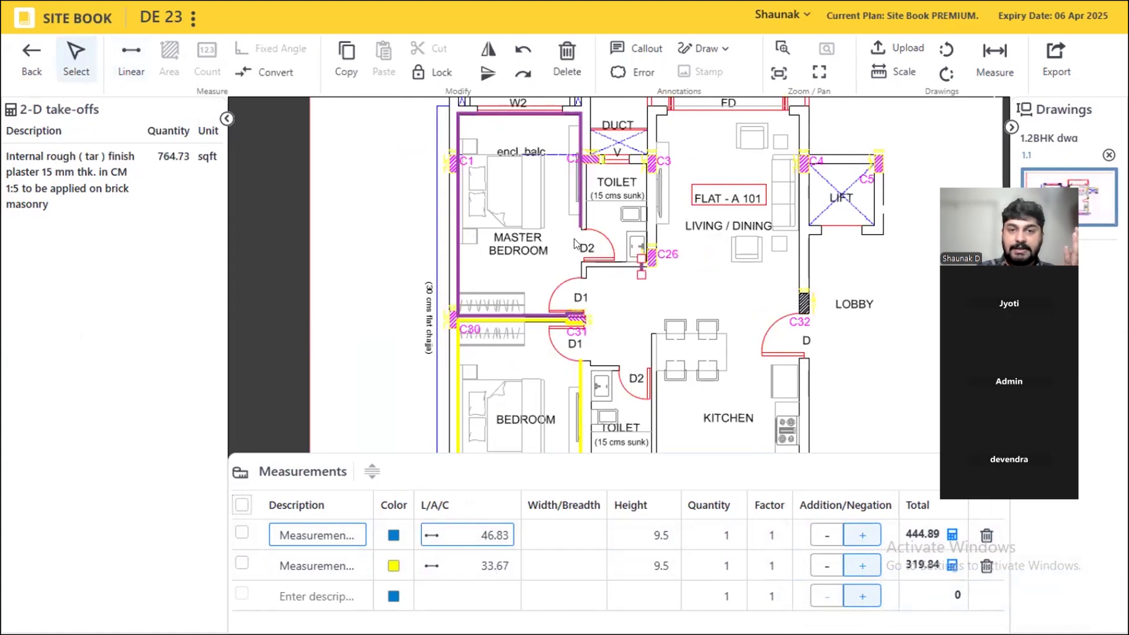
drag(581, 228, 578, 315)
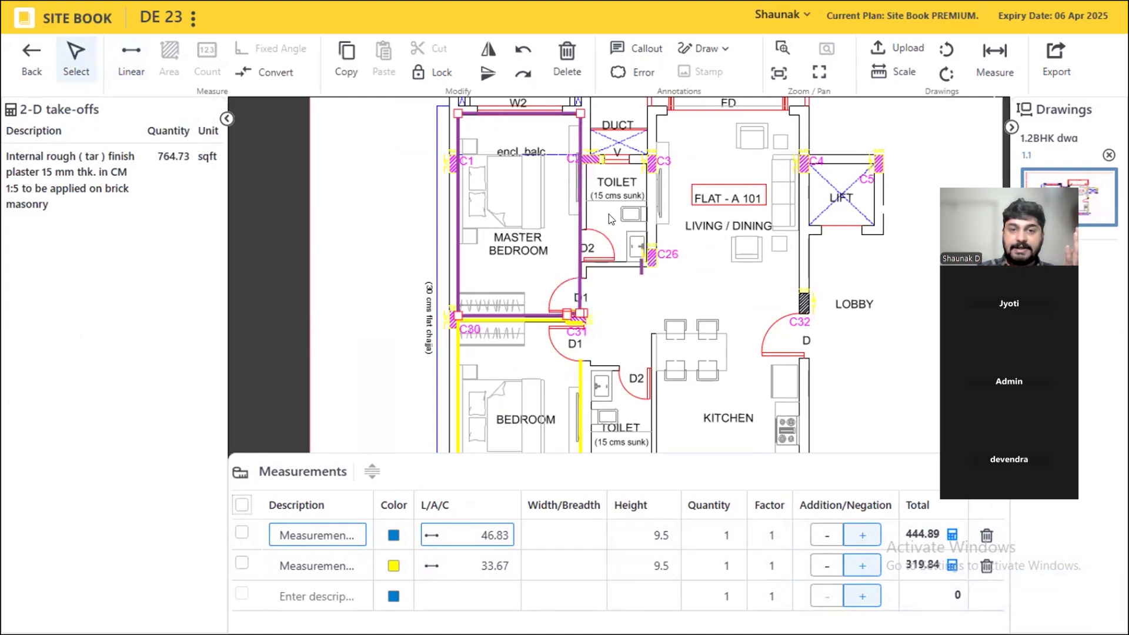
click(639, 319)
- Delete the displaced short wall piece near column C26 from Measurement 1
click(641, 267)
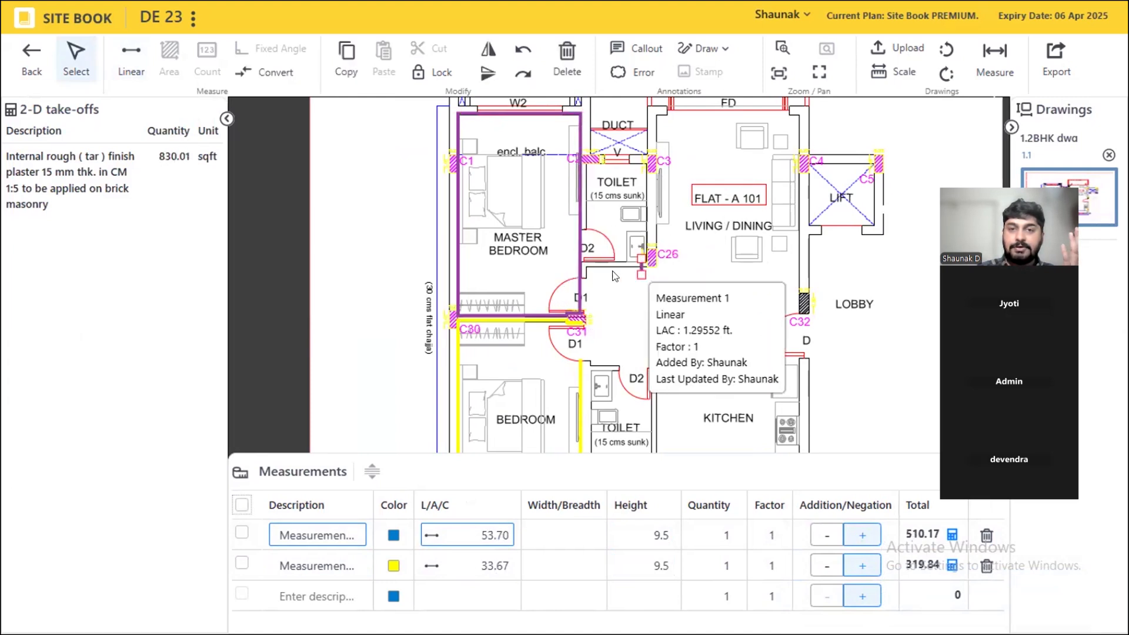
click(567, 57)
click(603, 358)
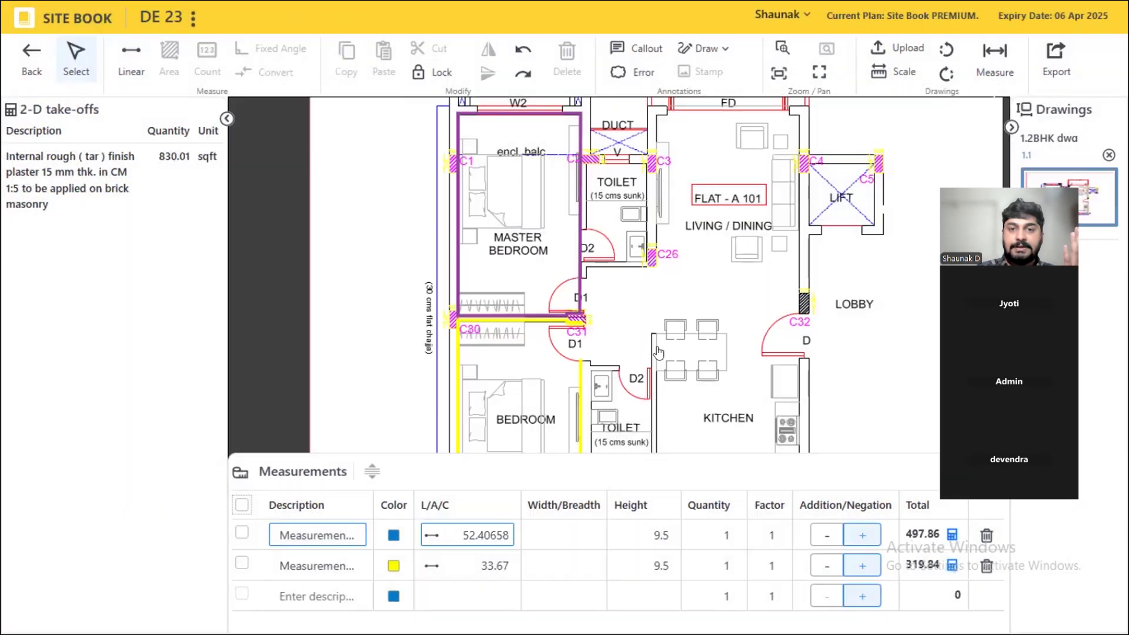
- Extend the yellow bedroom tracing along the toilet-side wall across the door D1 opening up to column C31
scroll(695, 204, down, 1)
click(580, 314)
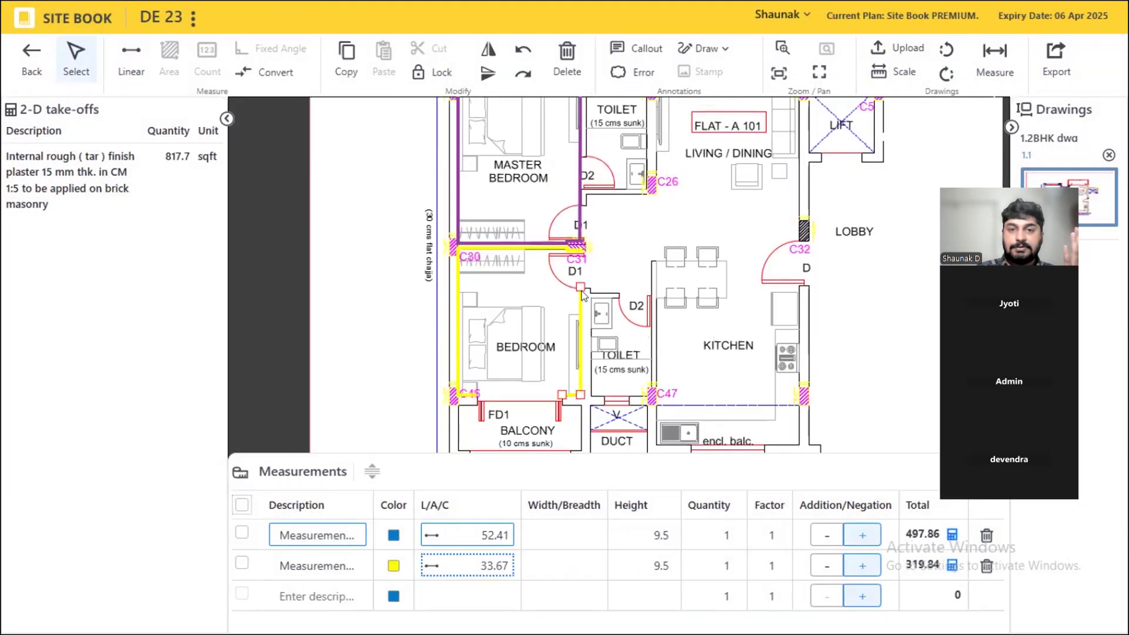
mouse_move(580, 286)
mouse_down()
mouse_move(579, 259)
mouse_move(576, 286)
mouse_up()
scroll(575, 341, up, 4)
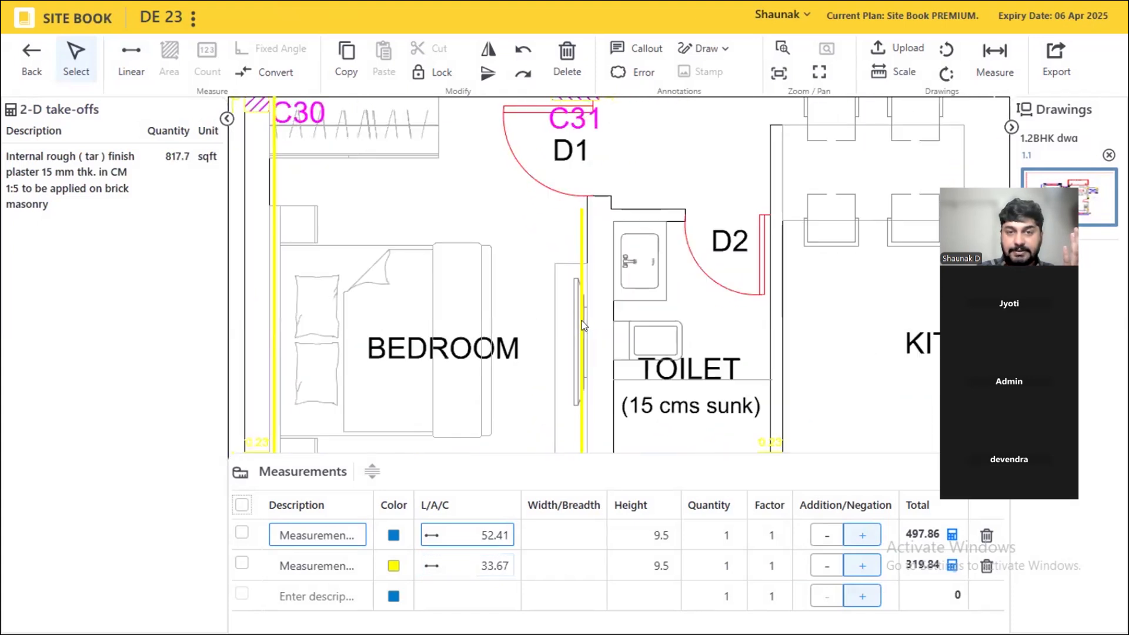
drag(577, 328, 579, 310)
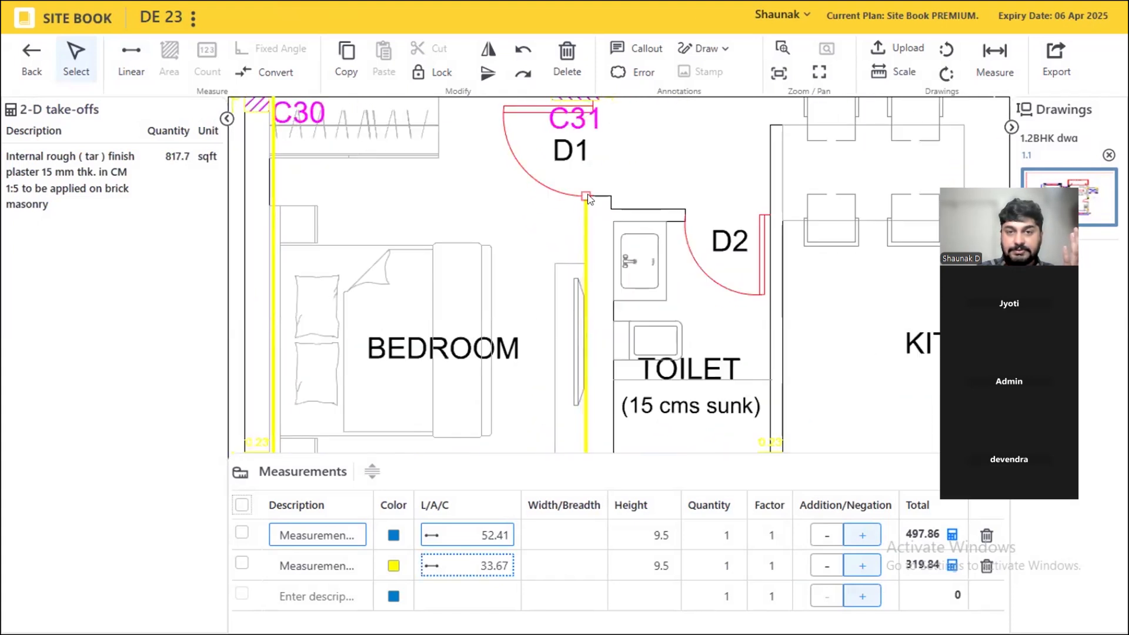
scroll(590, 200, up, 4)
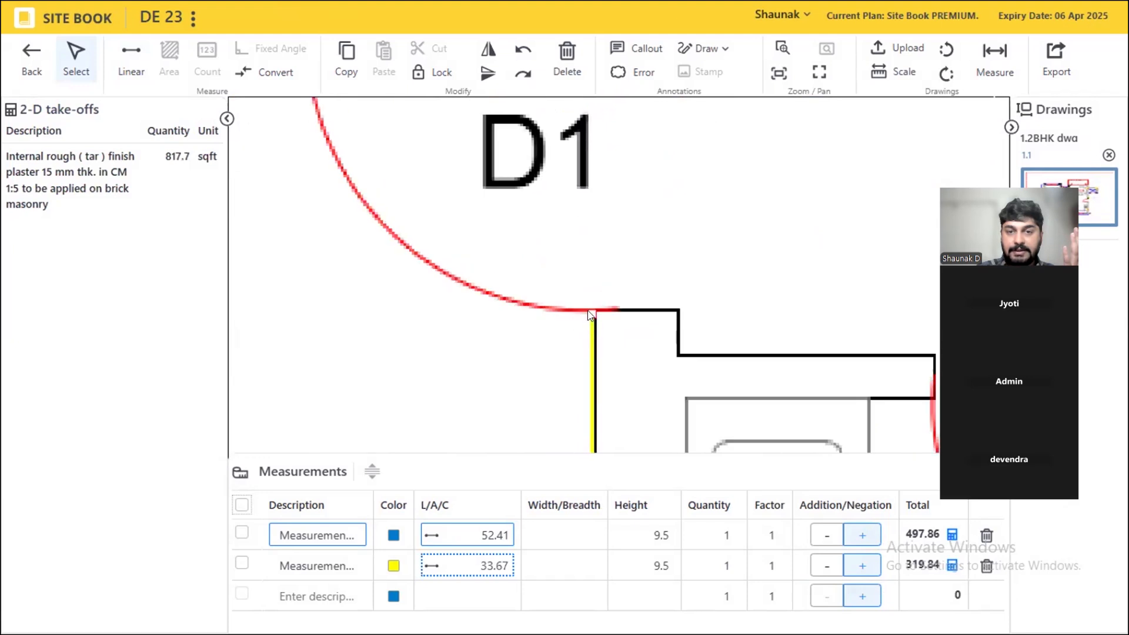
drag(590, 314, 509, 367)
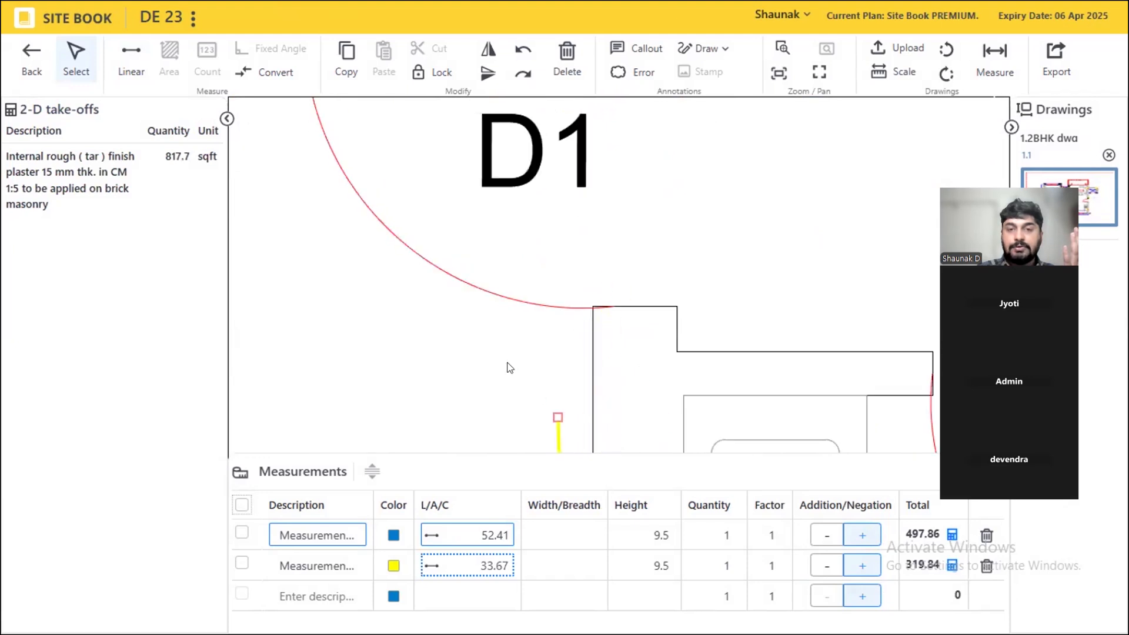
scroll(591, 219, down, 3)
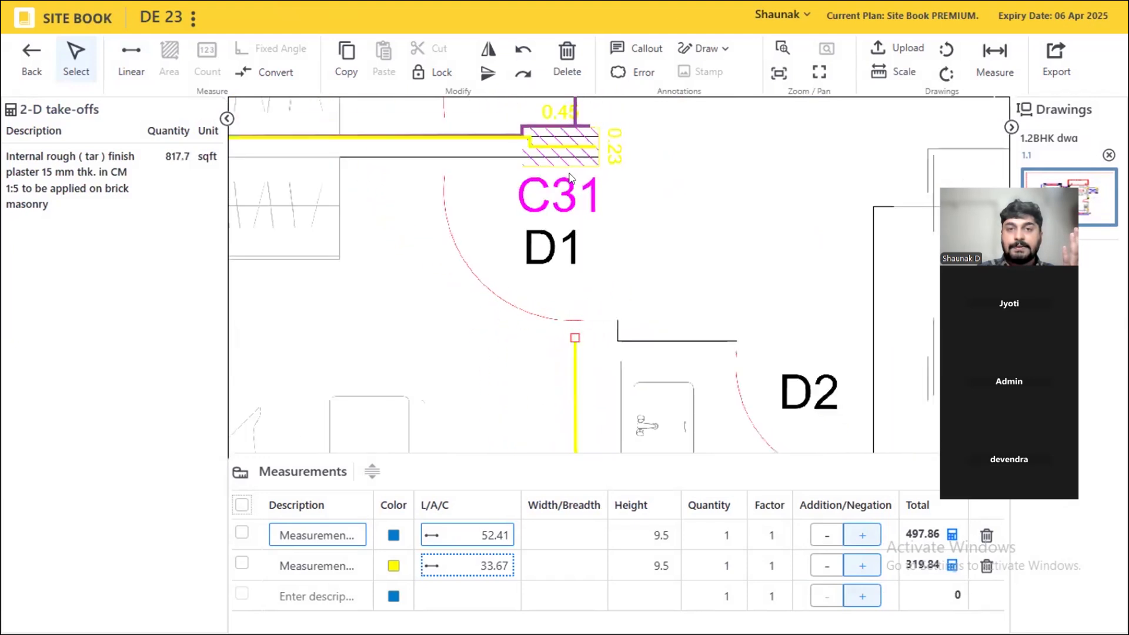
drag(574, 337, 576, 171)
scroll(638, 207, down, 5)
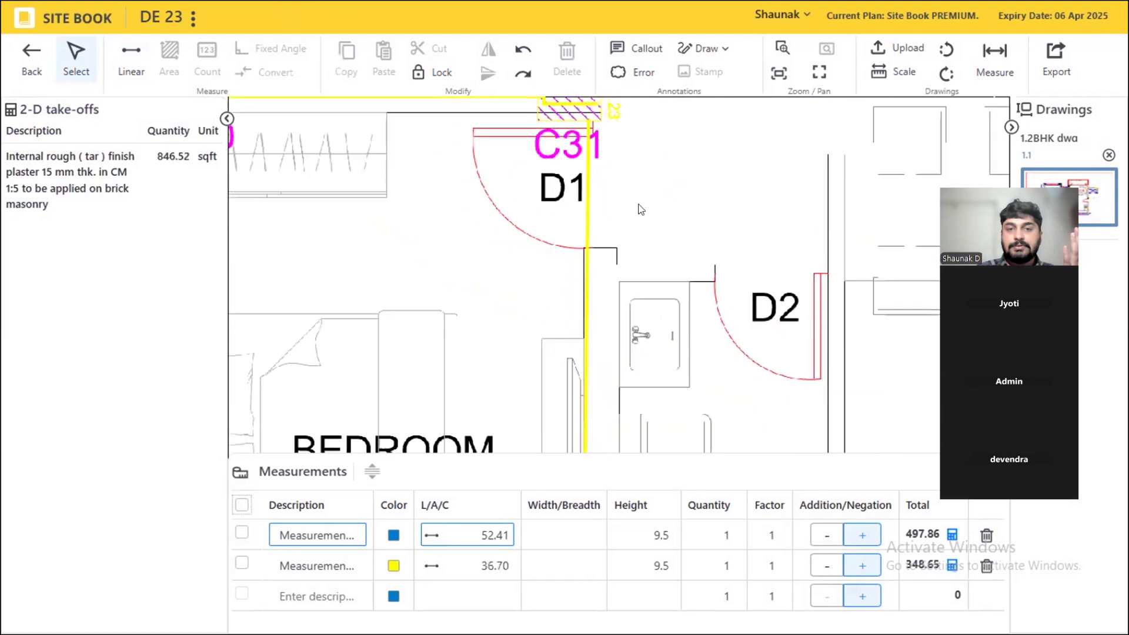
- Trace the FD1 opening between the two yellow wall ends, including its short side returns, under Measurement 1
scroll(464, 385, up, 1)
scroll(464, 385, up, 3)
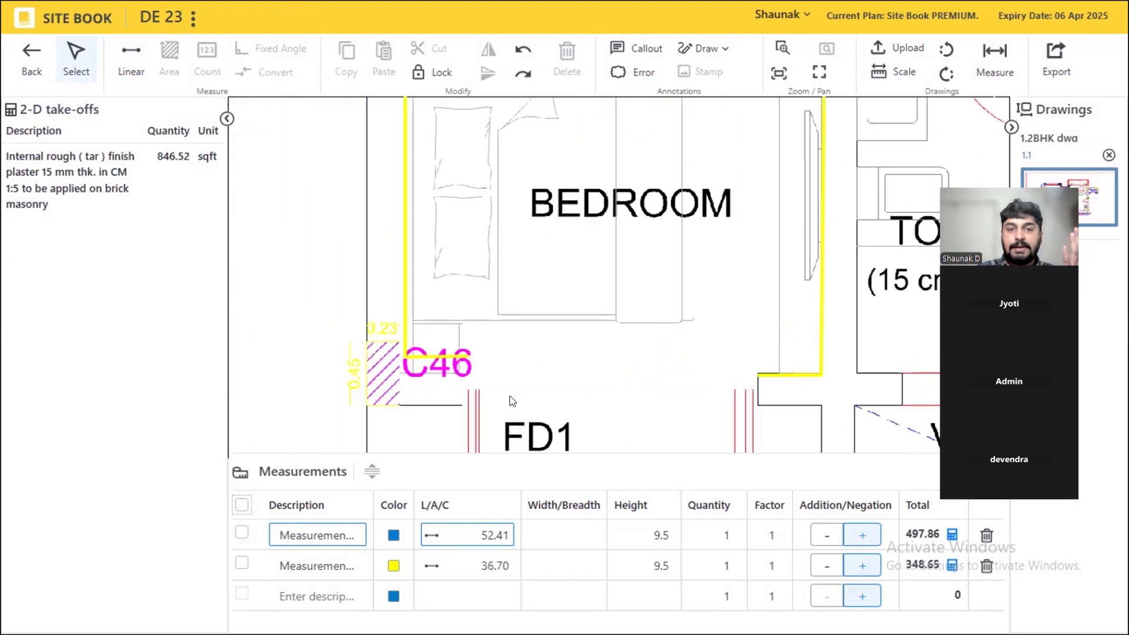
click(405, 349)
drag(405, 350, 397, 356)
click(131, 59)
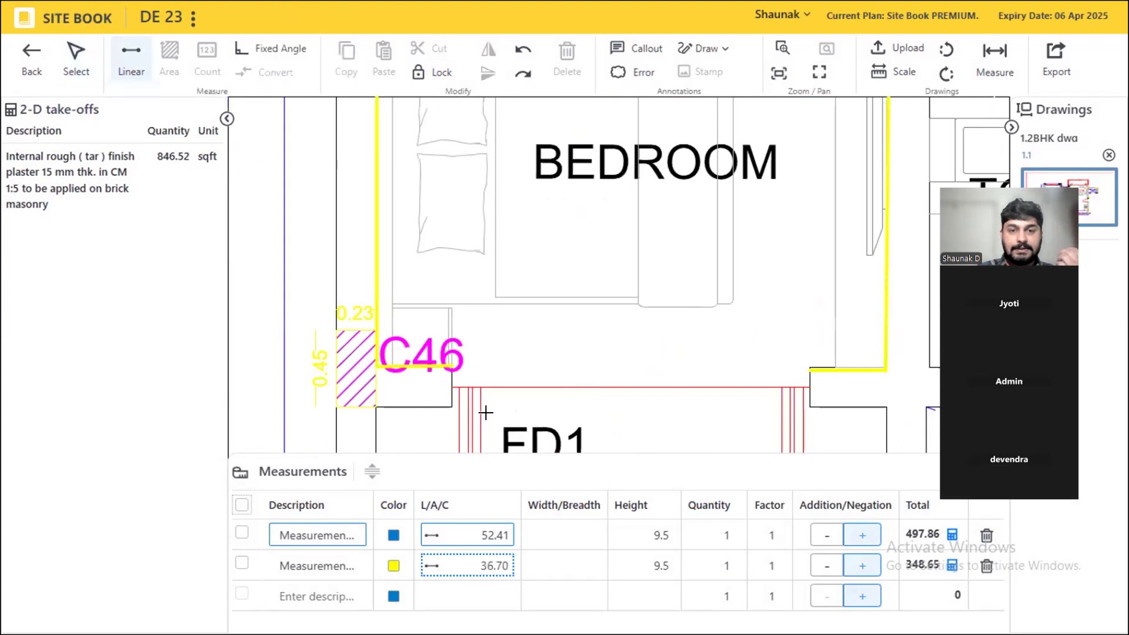
click(451, 386)
click(810, 385)
click(810, 366)
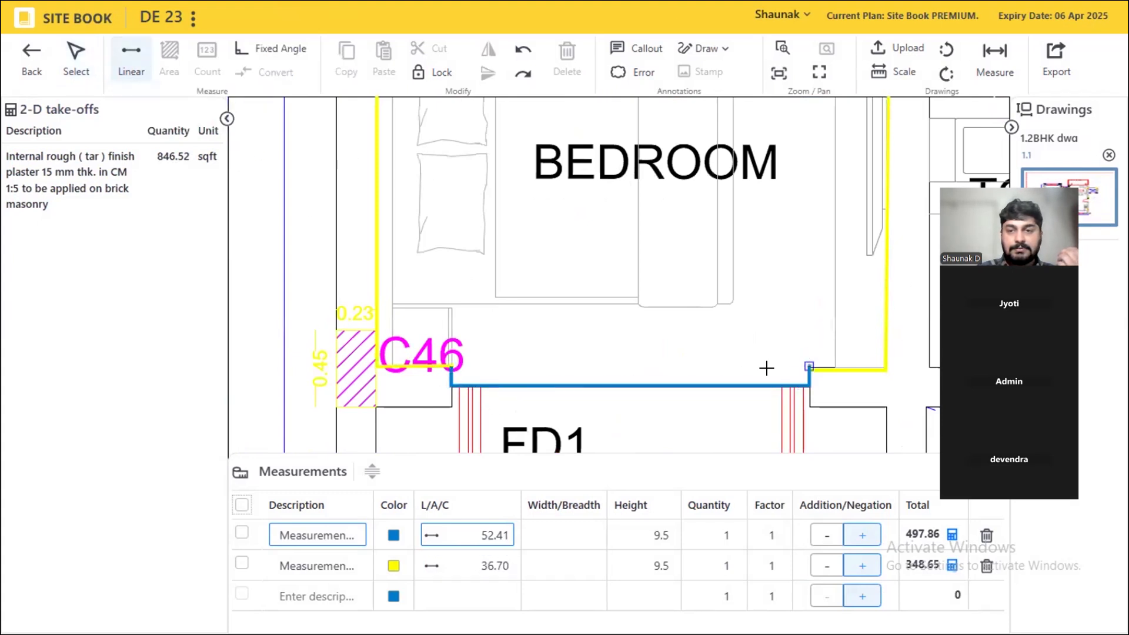
right_click(474, 340)
scroll(371, 360, down, 3)
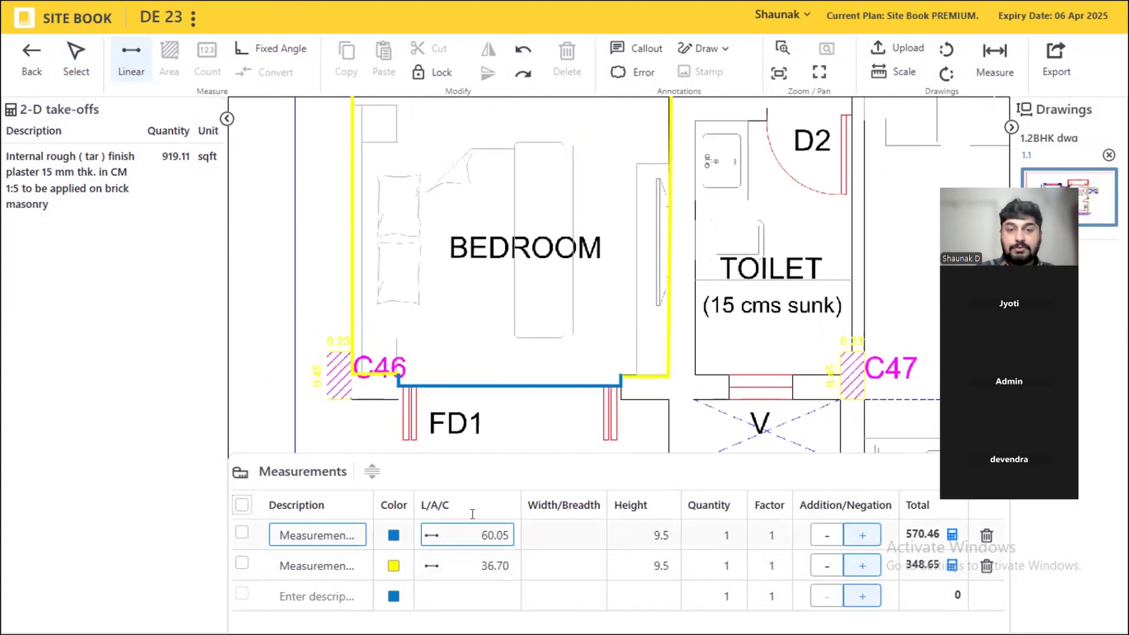
- Delete the FD1 opening tracing from Measurement 1
click(79, 64)
click(479, 386)
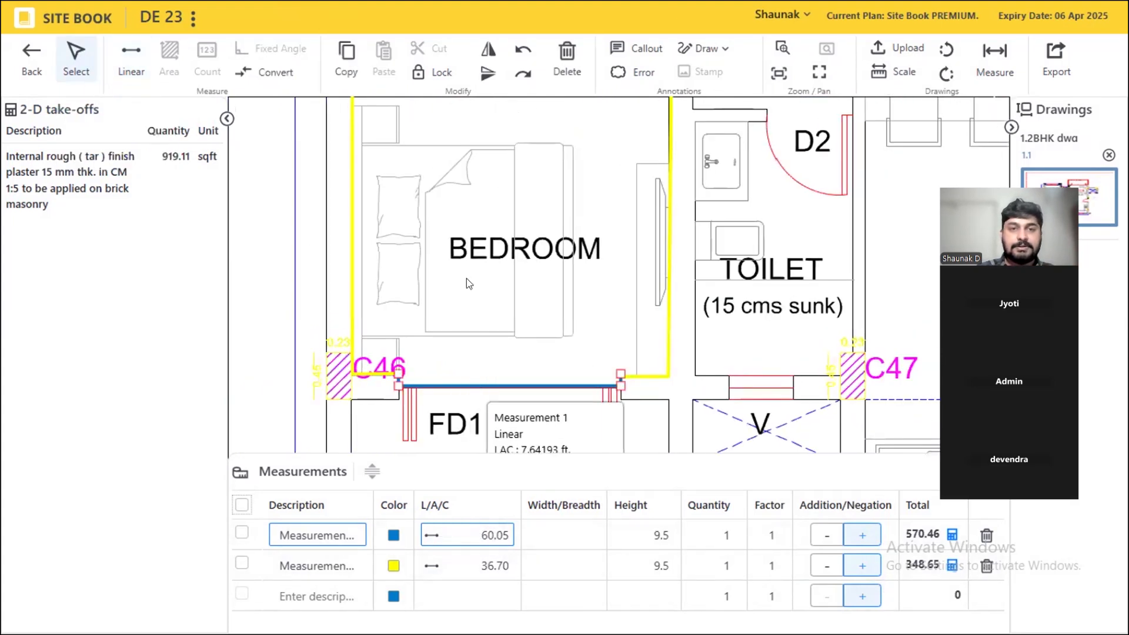
click(567, 59)
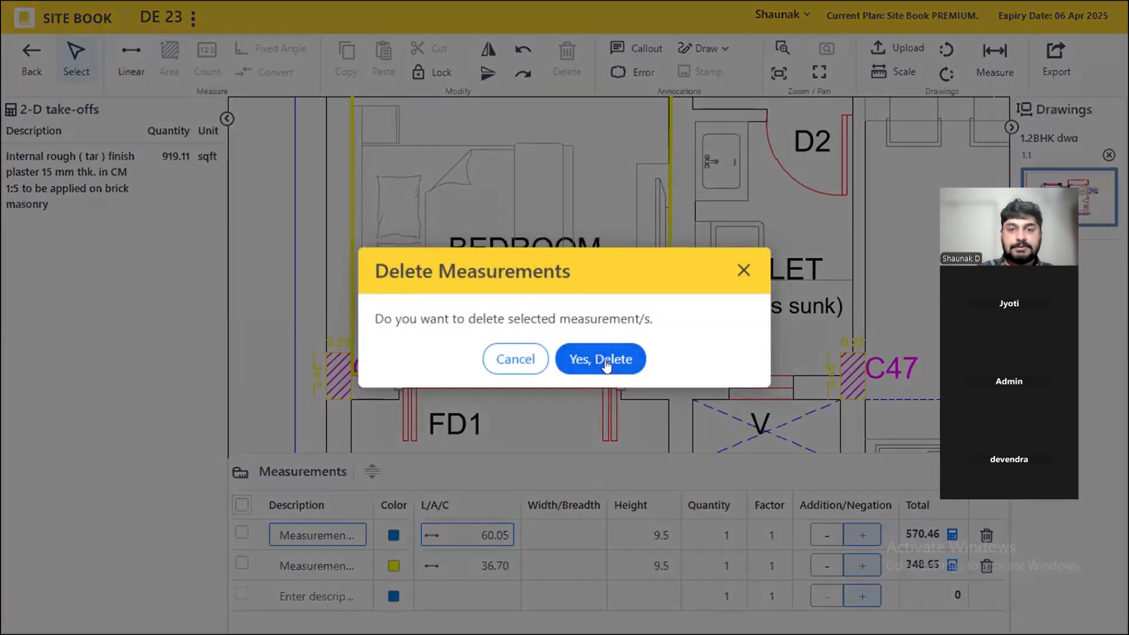
click(600, 356)
- Trace the FD1 opening between the two bedroom wall ends, including its short side returns, under the yellow bedroom measurement
click(473, 562)
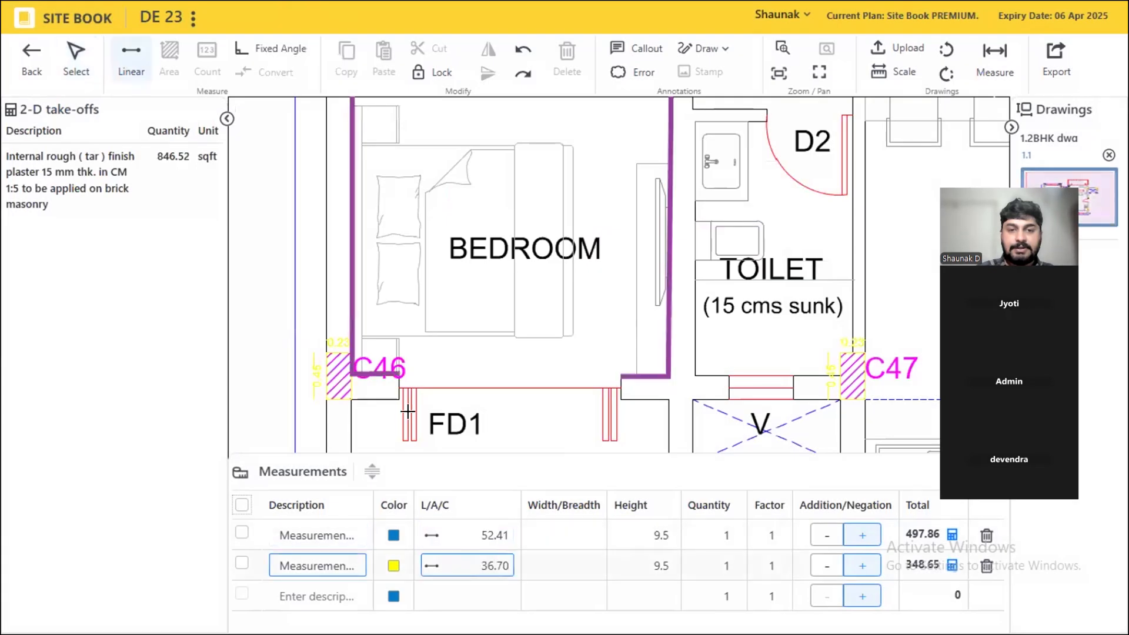
click(612, 373)
click(420, 268)
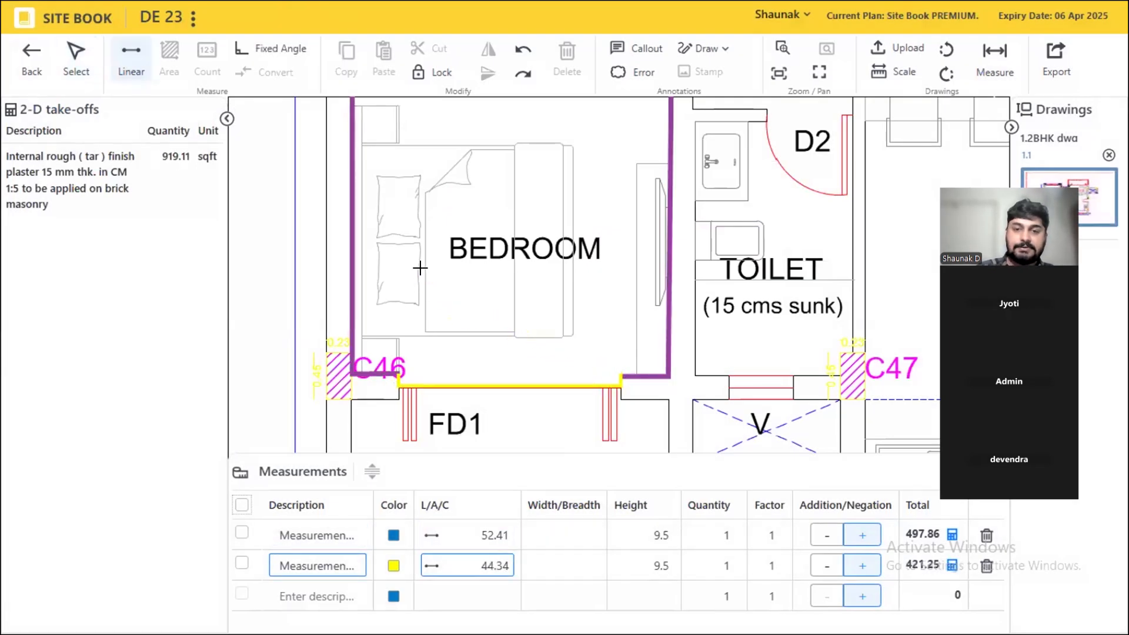
scroll(418, 266, down, 3)
drag(514, 263, 603, 241)
- Trace the master bedroom's door D1 opening, about 2.95 ft long, as a new linear measurement
click(485, 602)
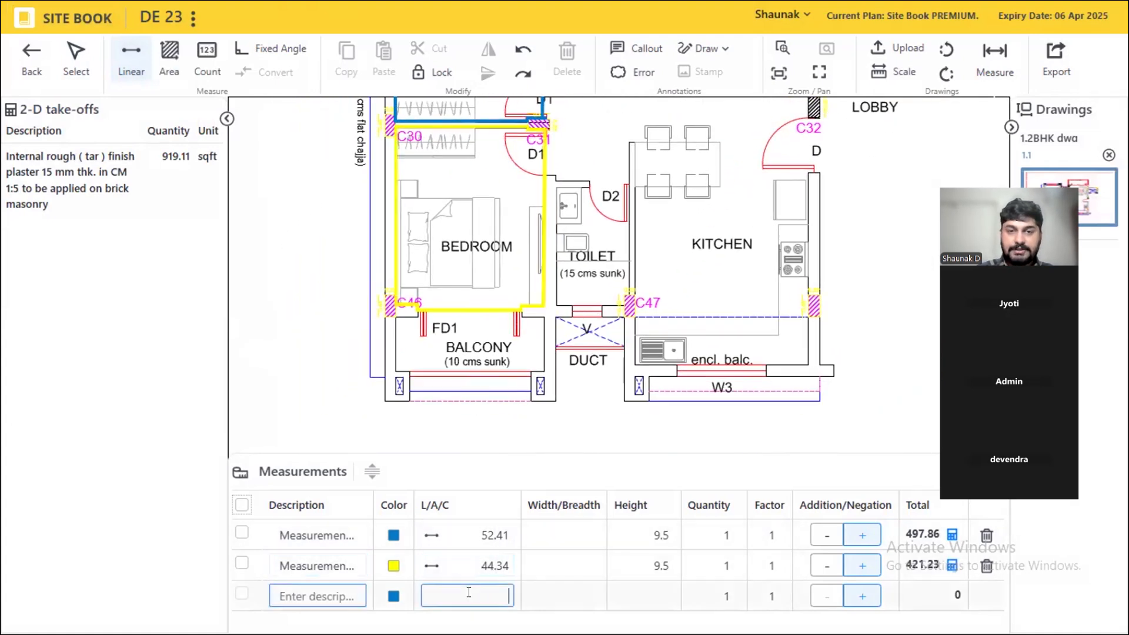
scroll(513, 334, down, 2)
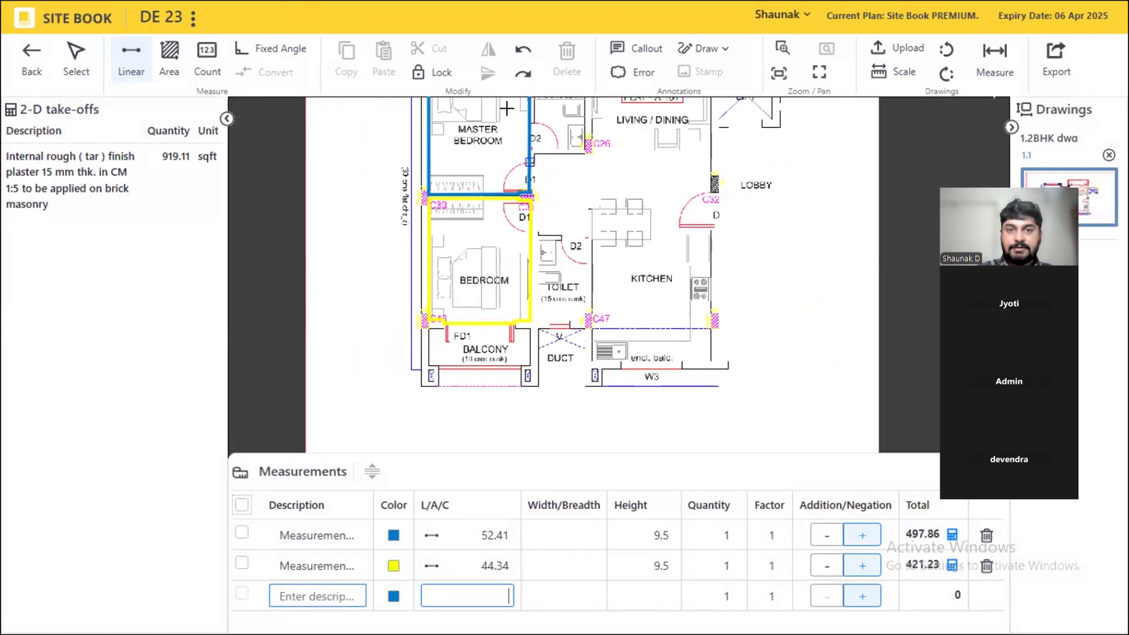
scroll(507, 107, up, 5)
scroll(517, 235, up, 4)
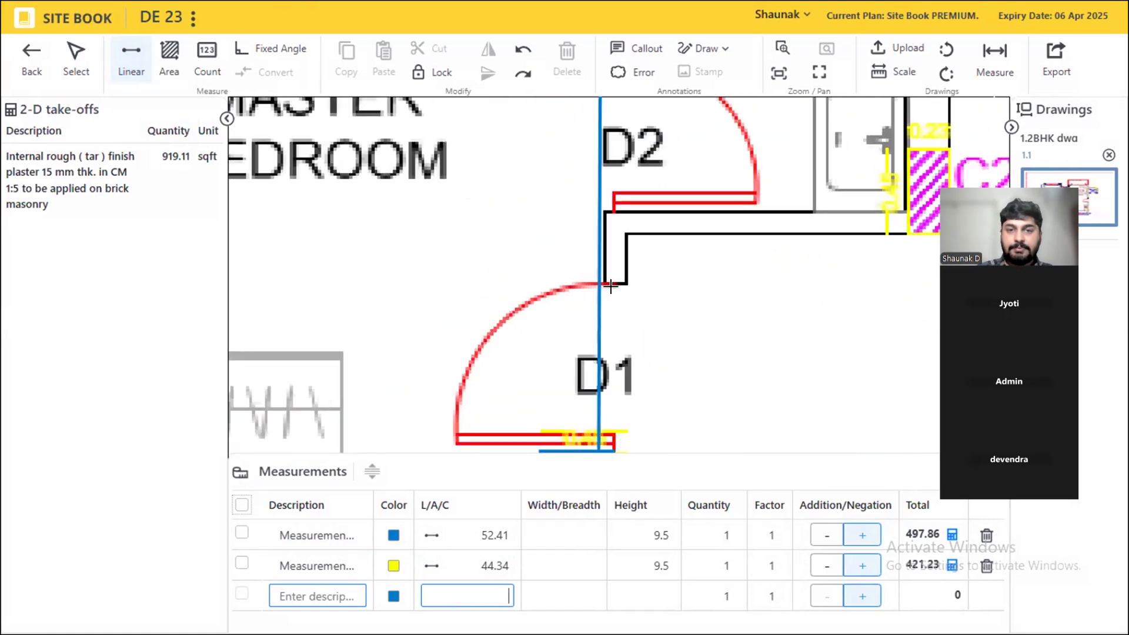
click(597, 281)
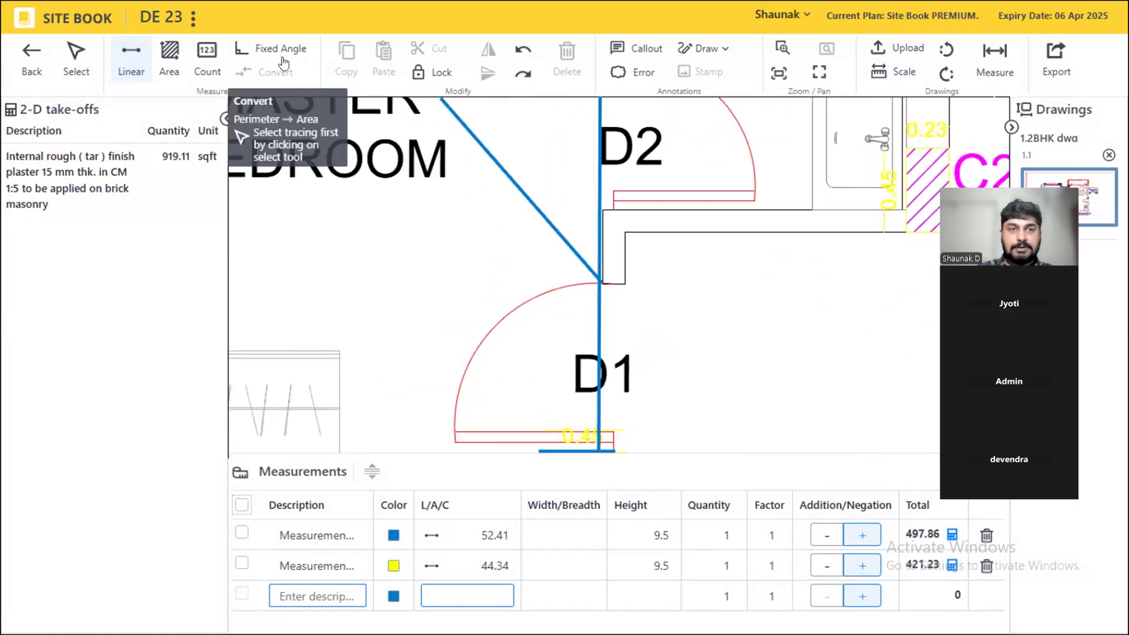
click(585, 445)
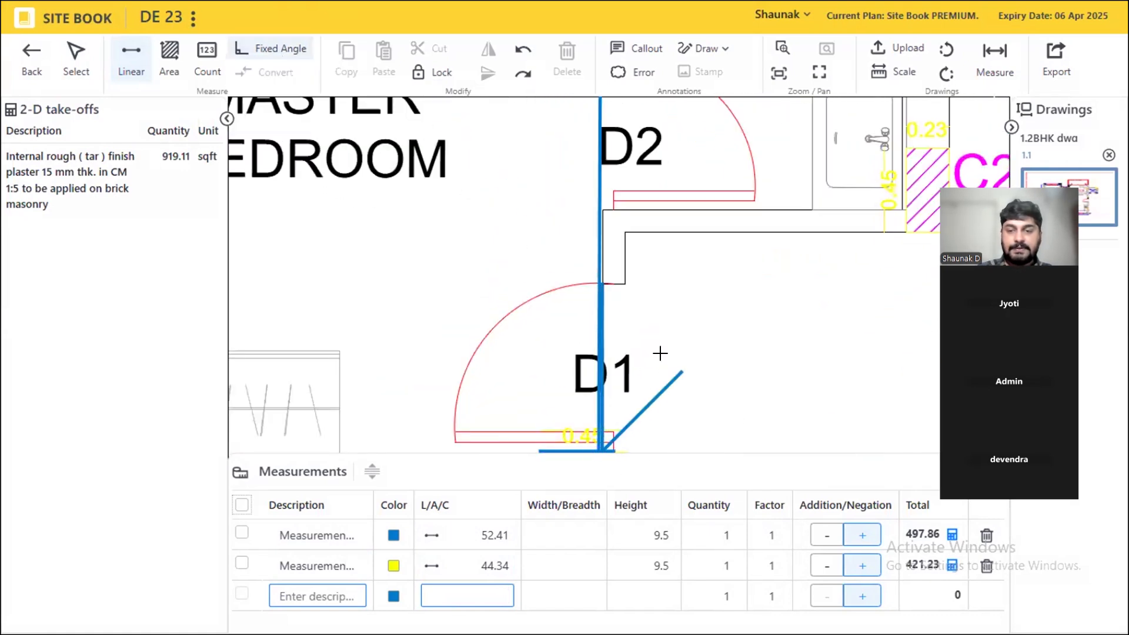
right_click(660, 353)
- Make the door D1 measurement a deduction with a height of 7
click(815, 599)
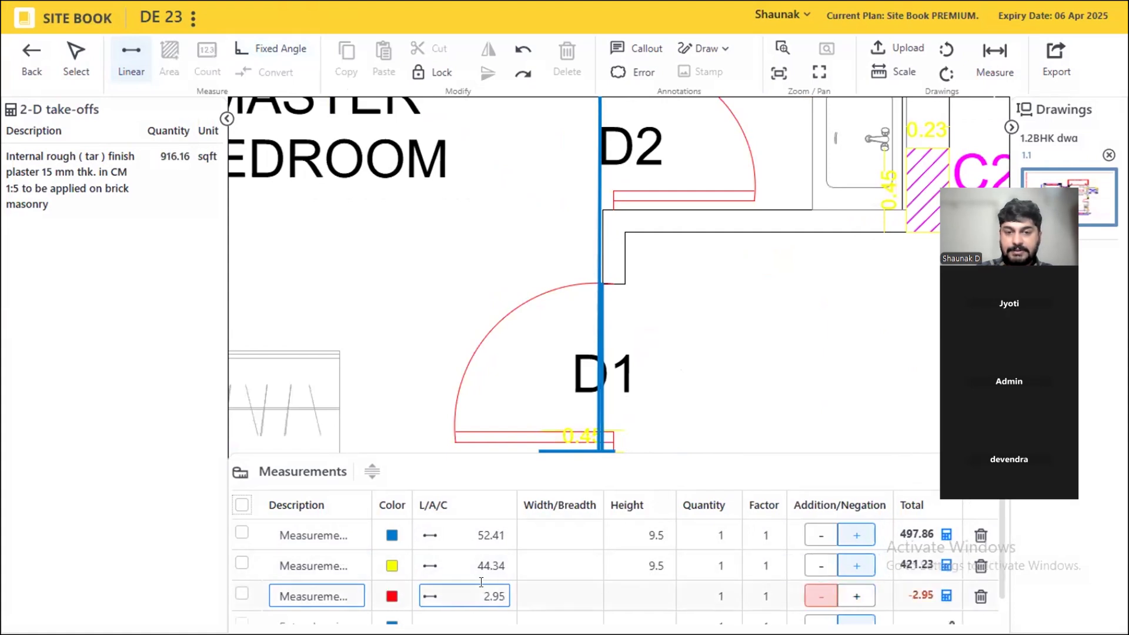
click(654, 595)
text(7)
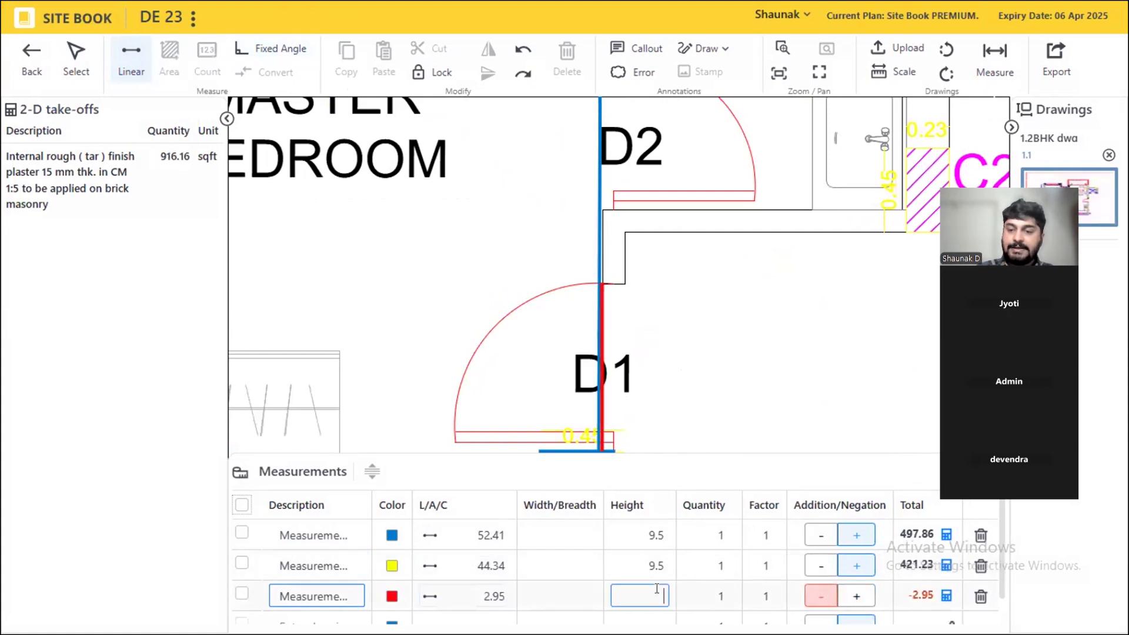
- Trace the master bedroom's toilet door D2 opening, about 2.62 ft long, as another new linear measurement
scroll(609, 407, down, 1)
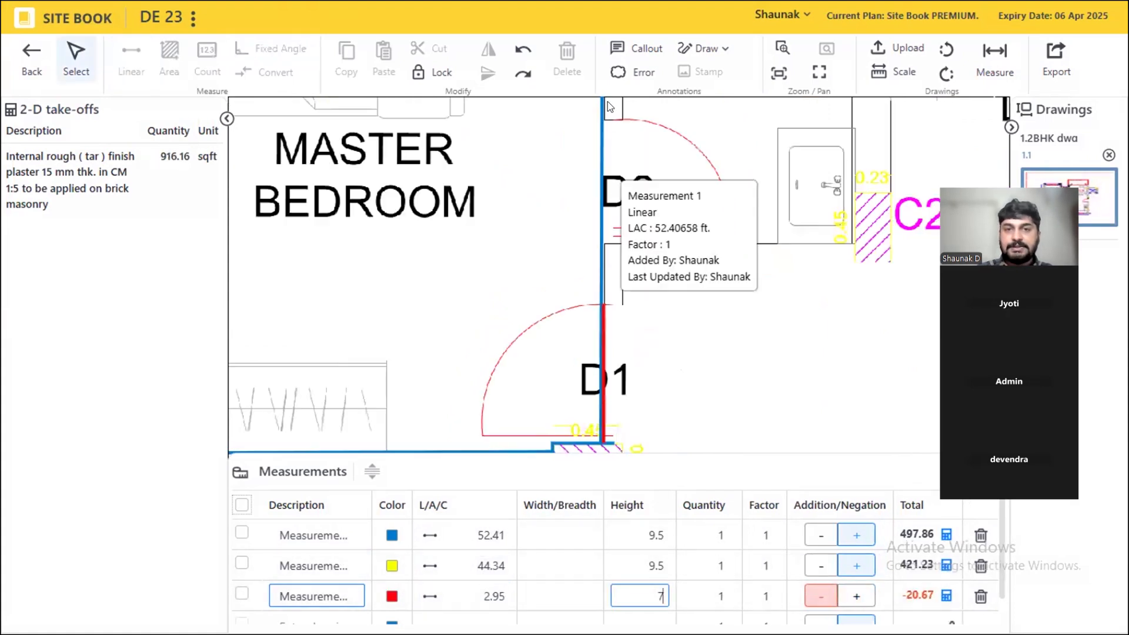
scroll(610, 104, up, 5)
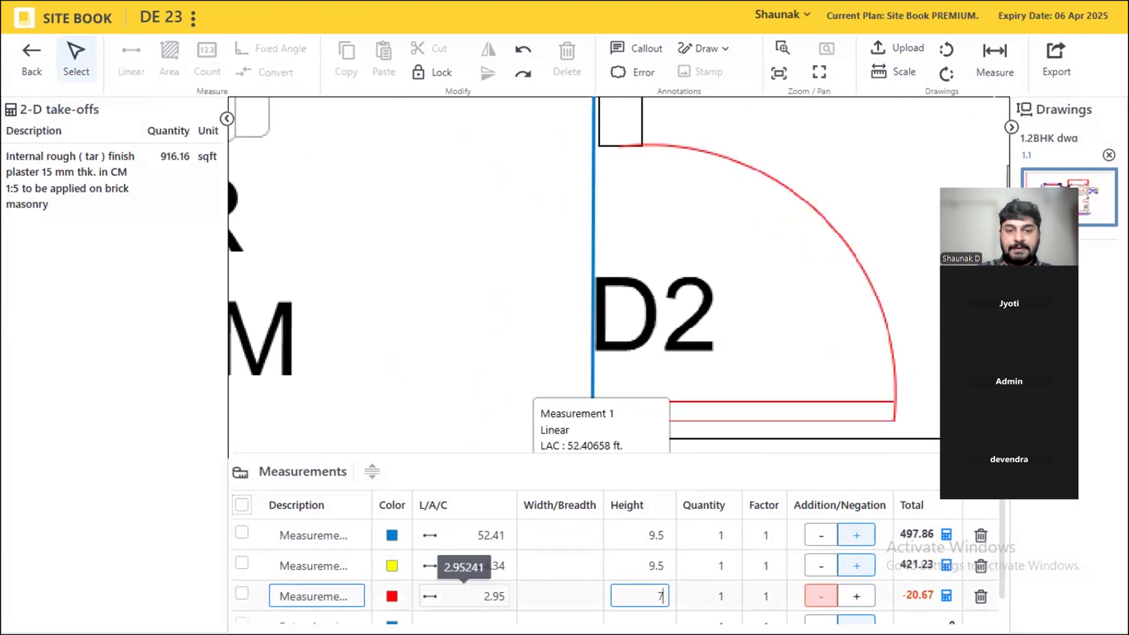
click(465, 621)
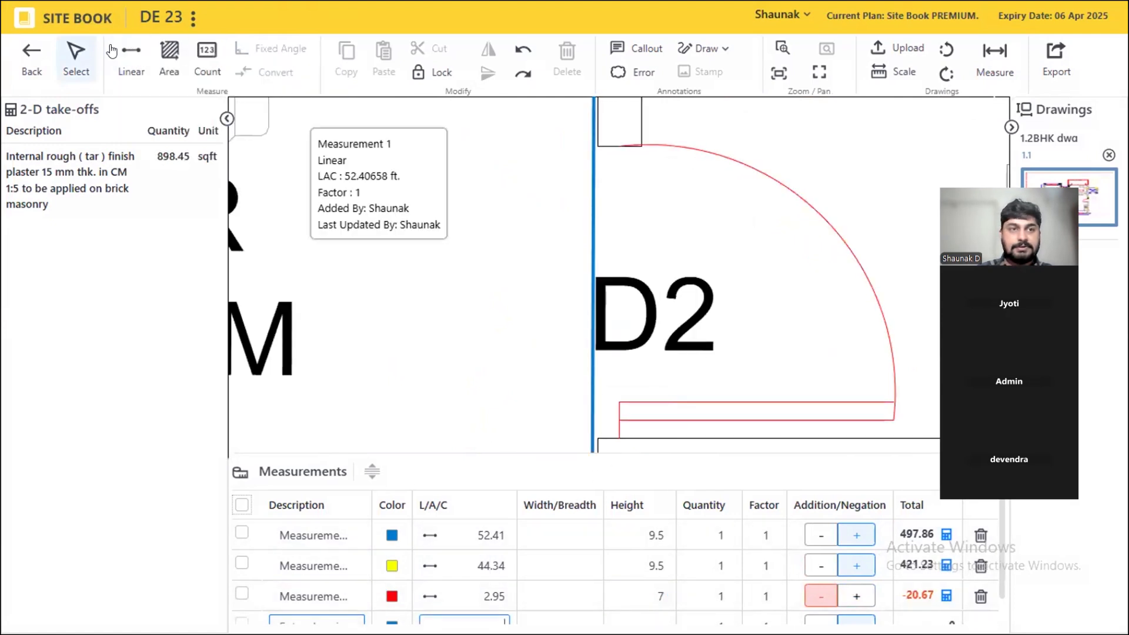
click(132, 60)
click(598, 146)
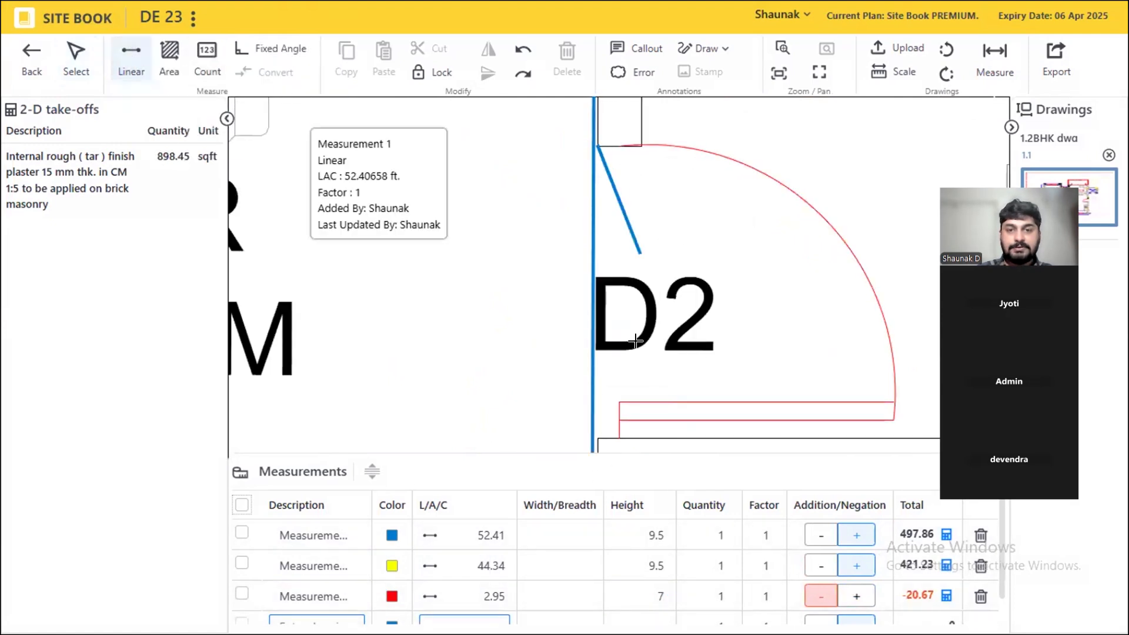
click(597, 437)
key(Escape)
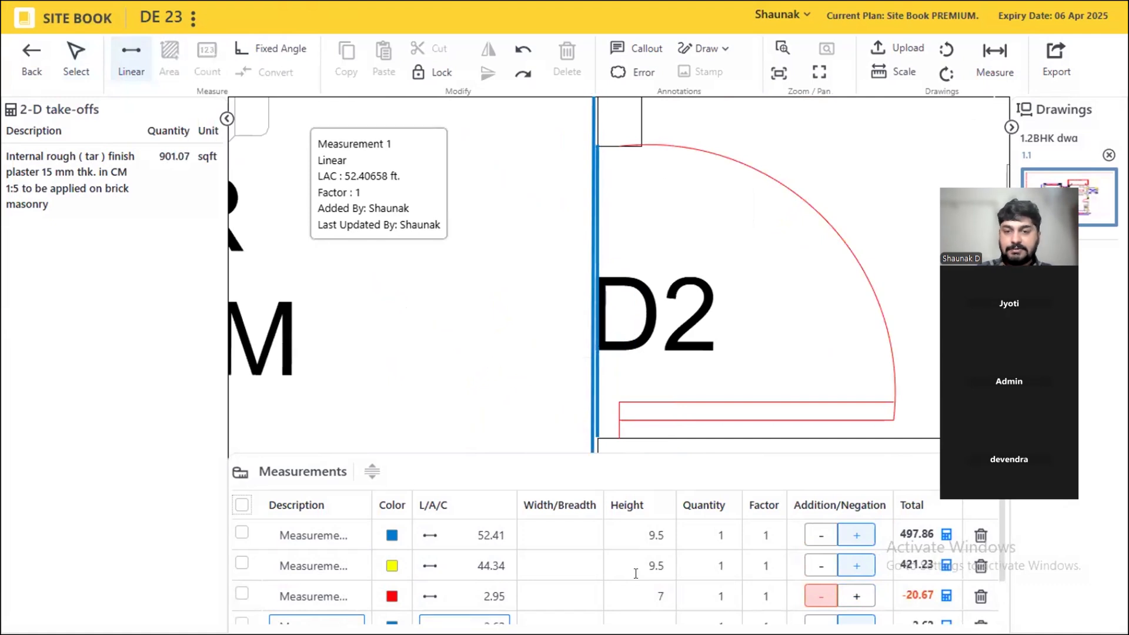
- Make the door D2 measurement a deduction with a height of 7
scroll(636, 573, down, 2)
click(822, 566)
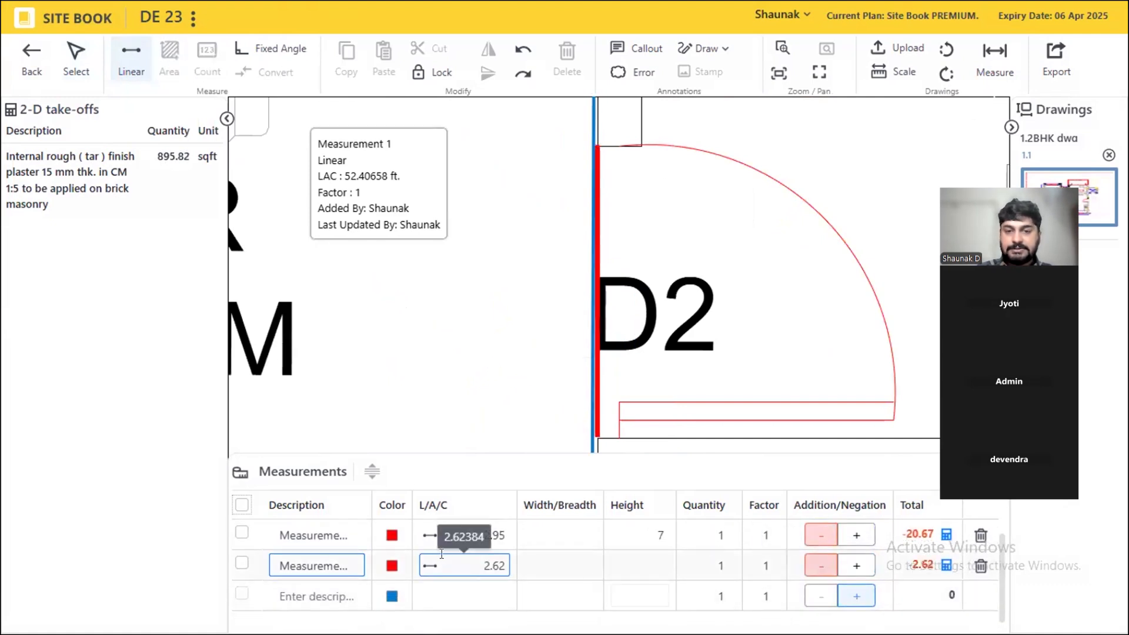
click(657, 563)
text(7)
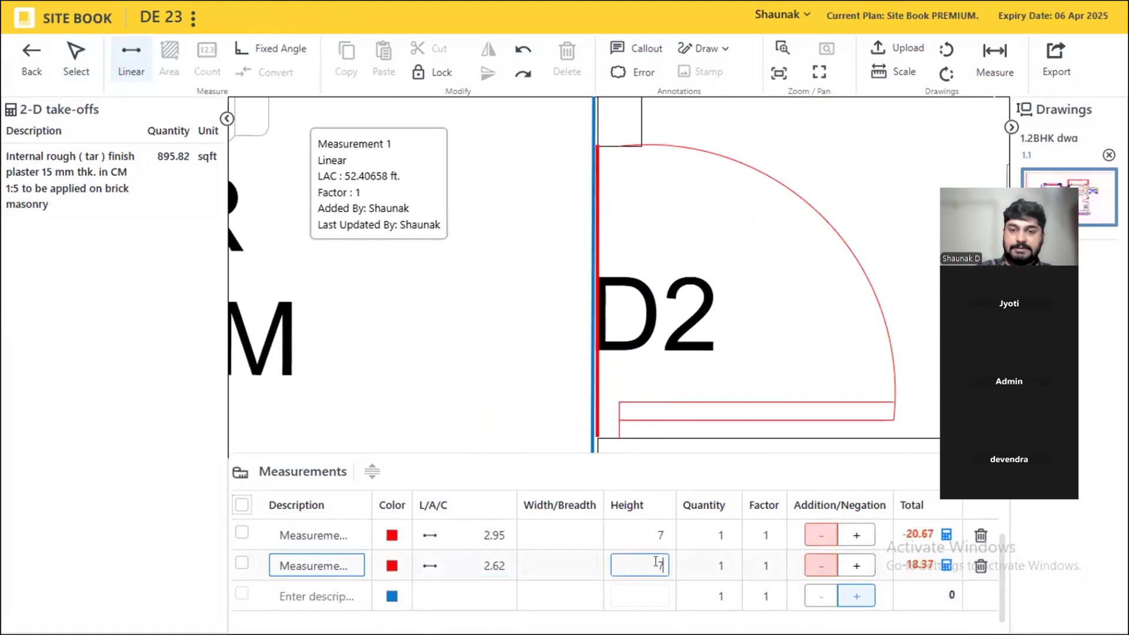
key(Escape)
- Trace the window W2 opening along the master bedroom's enclosed balcony wall, about 6.89 ft long, as a new linear measurement
scroll(631, 336, down, 5)
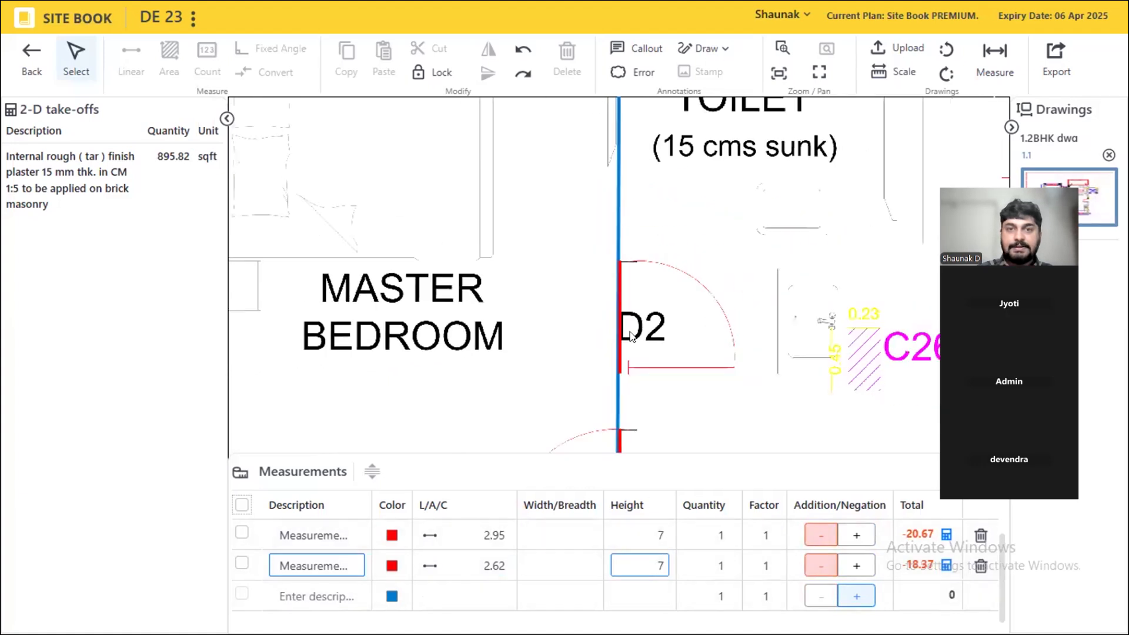
scroll(631, 336, down, 3)
scroll(552, 129, up, 4)
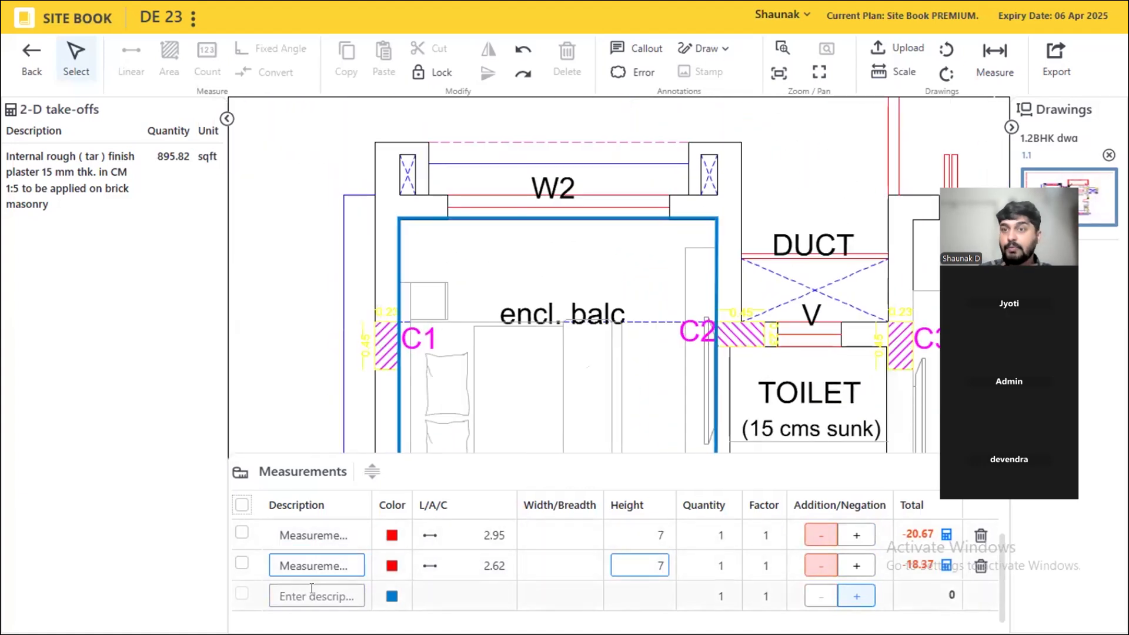
click(444, 595)
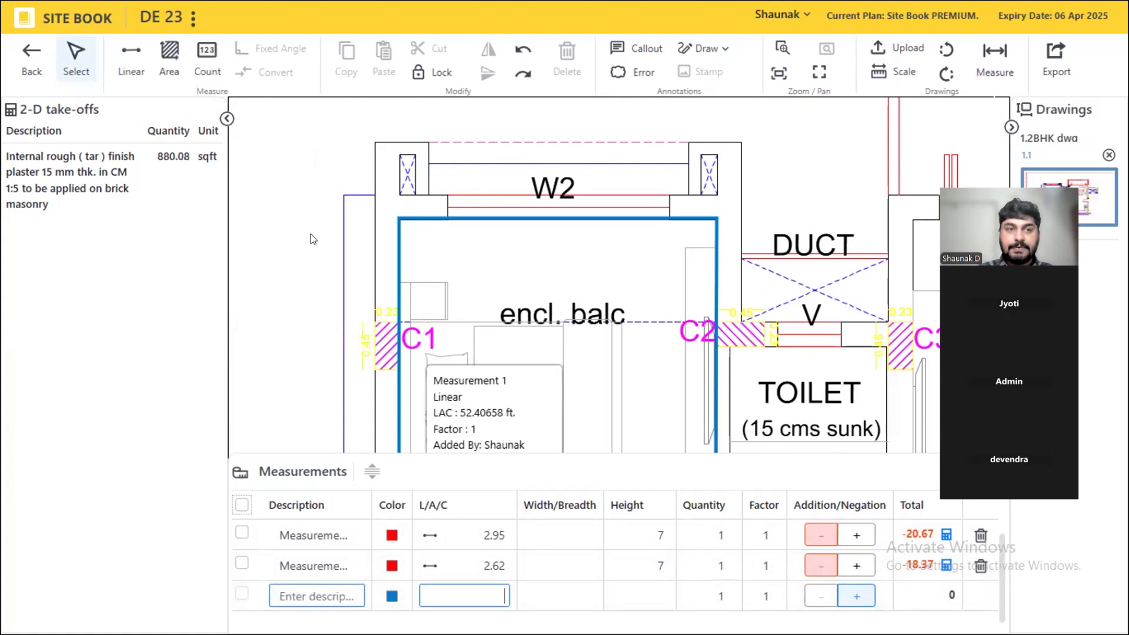
click(118, 58)
click(446, 218)
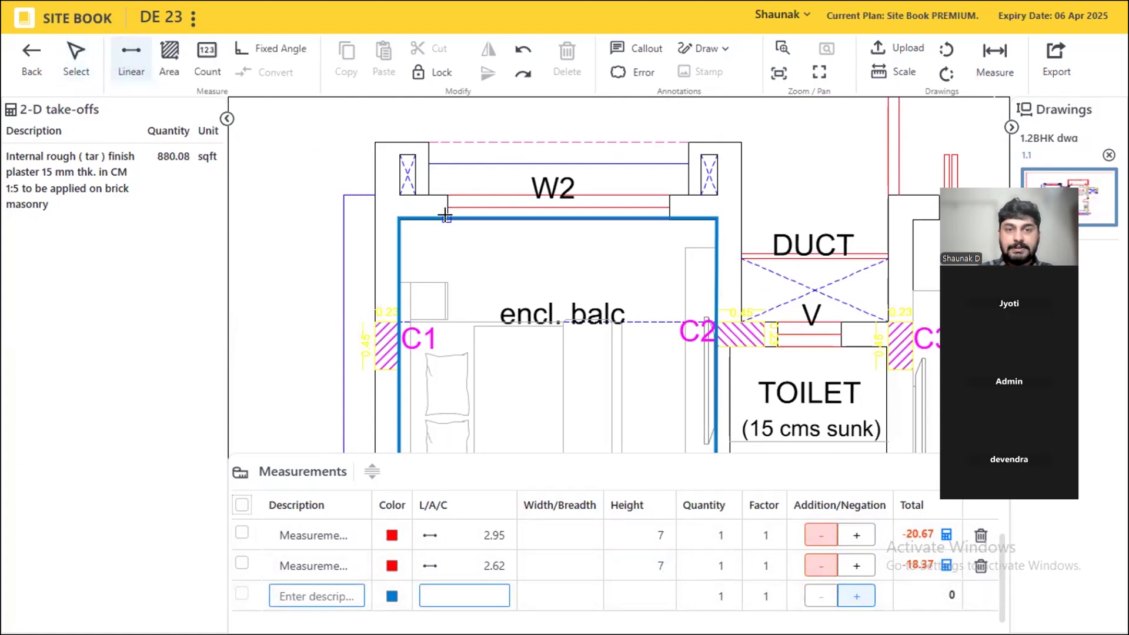
click(666, 216)
key(Escape)
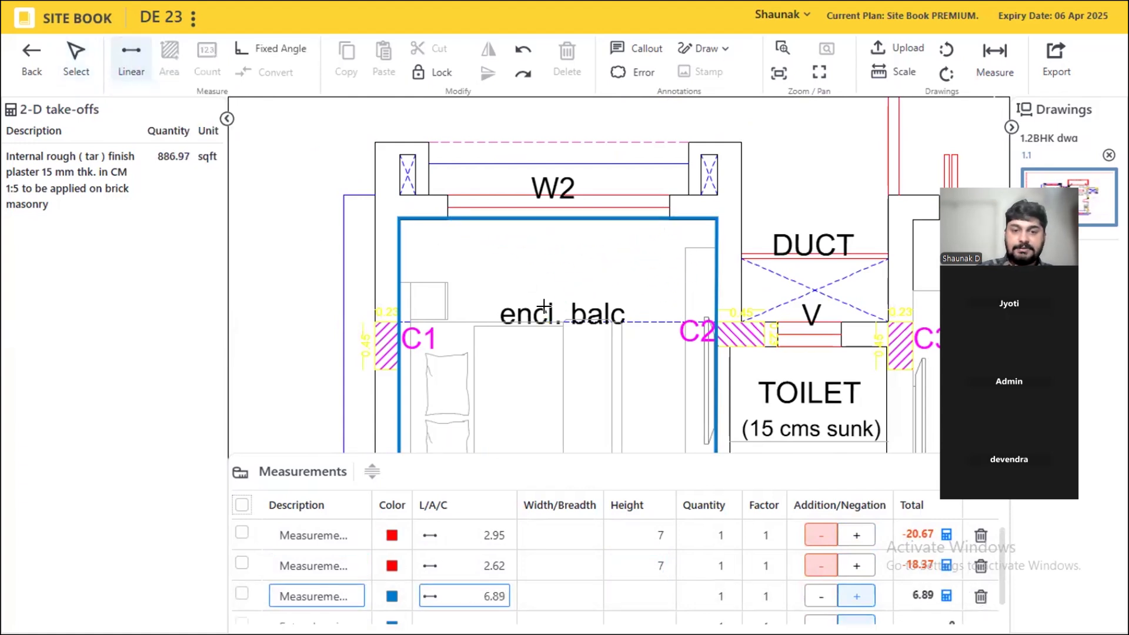
- Make the window W2 measurement a deduction with a height of 5
click(821, 596)
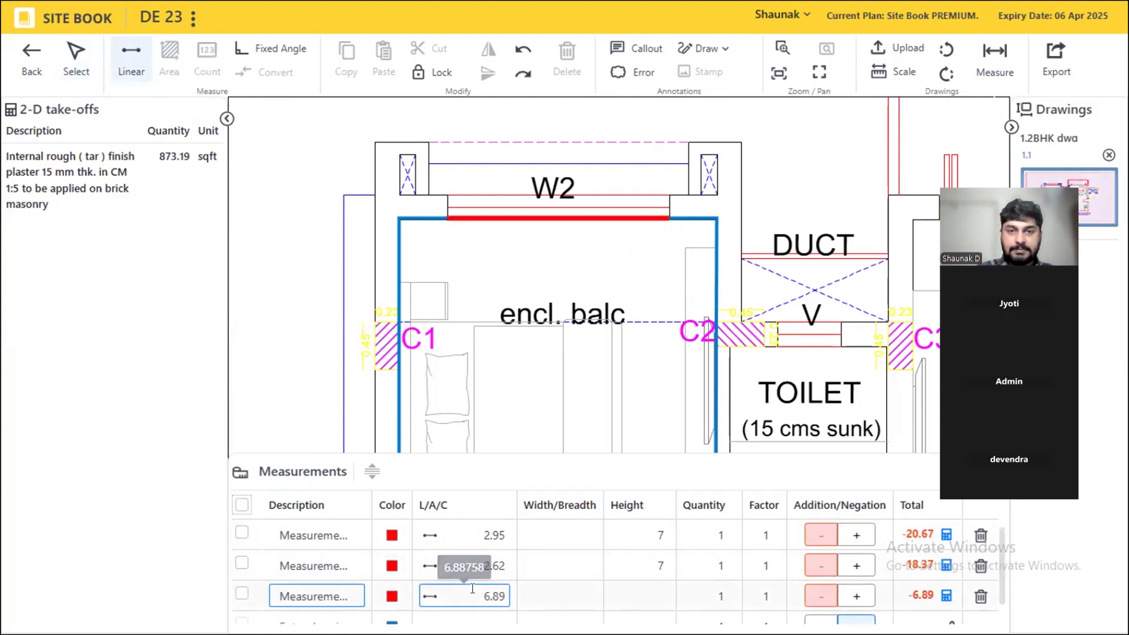
click(635, 583)
text(5)
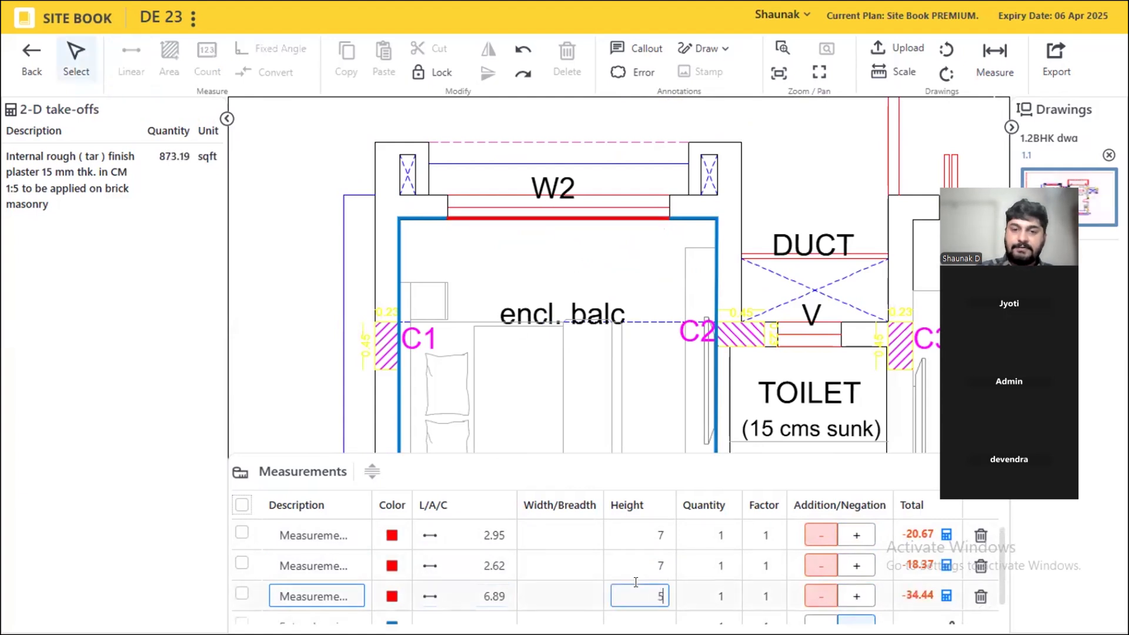
scroll(479, 240, down, 5)
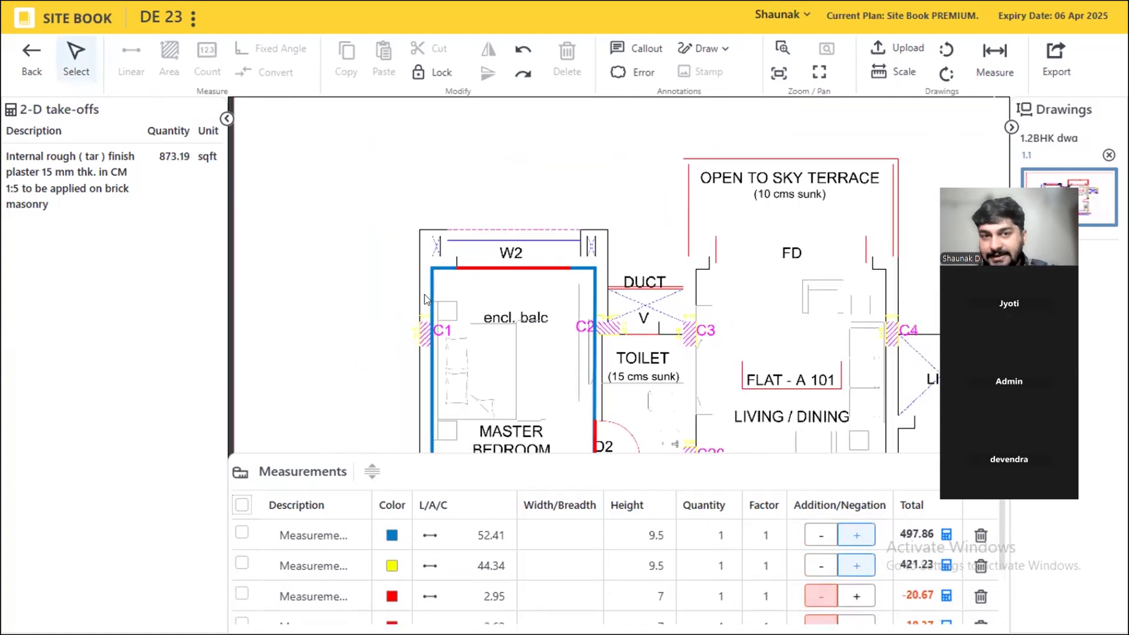
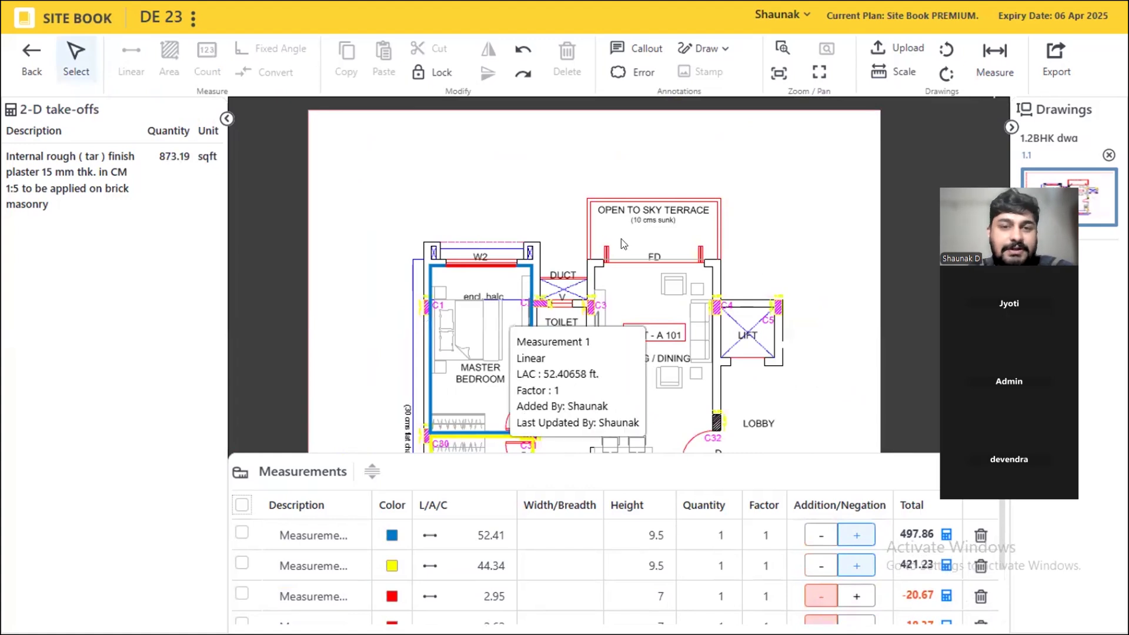
- Return to the quote and examine the rate analysis of the 75 mm vitrified tile skirting item
click(32, 59)
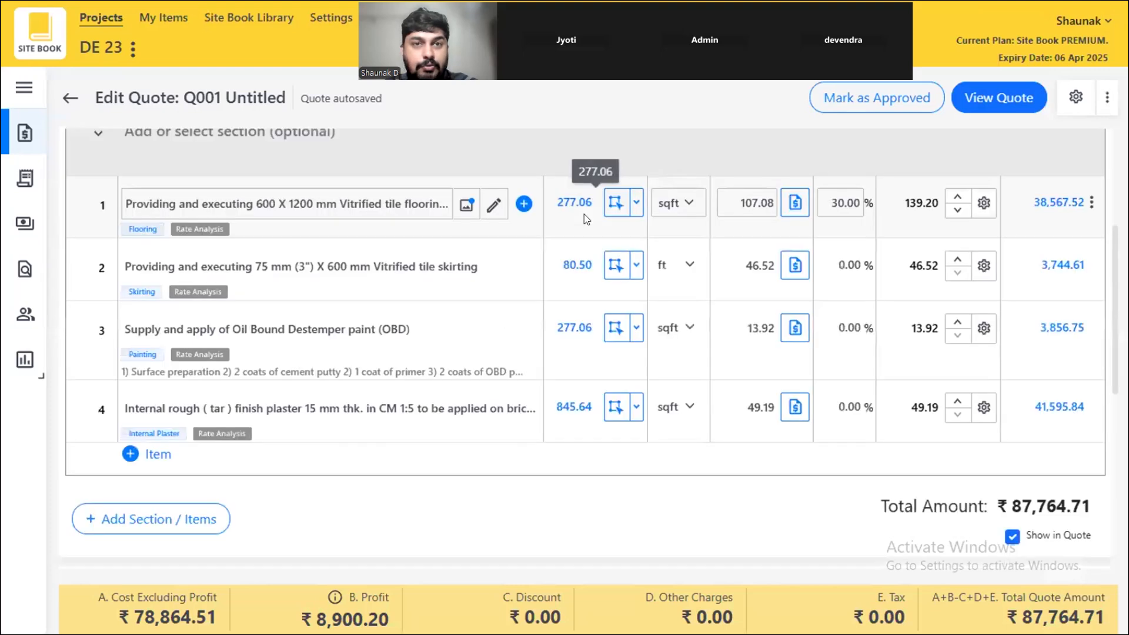
click(8, 361)
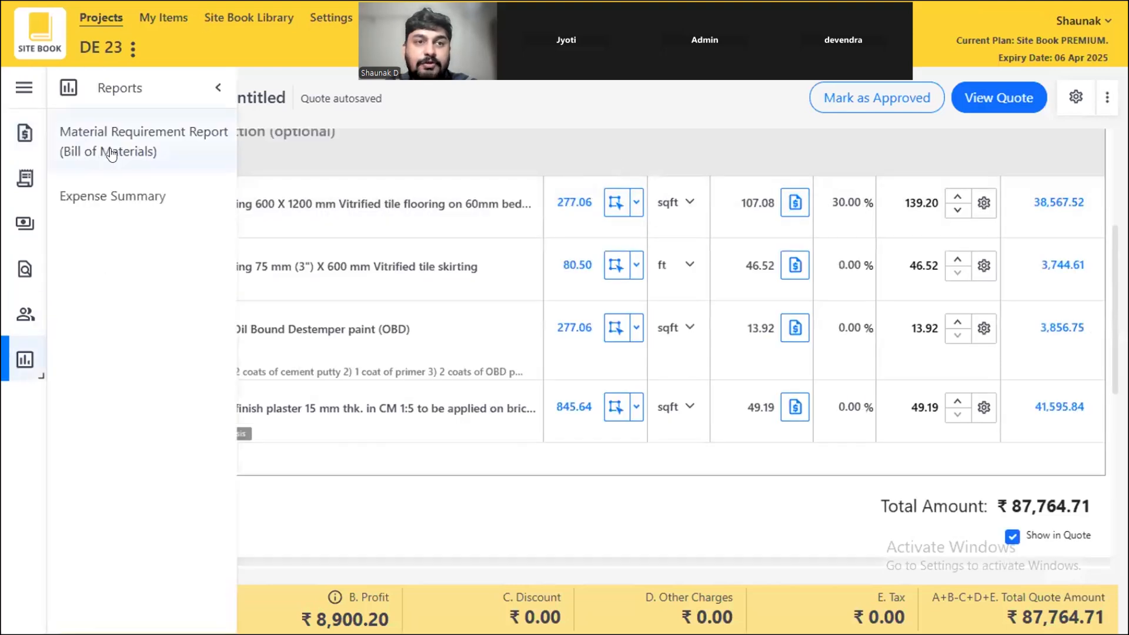
click(219, 87)
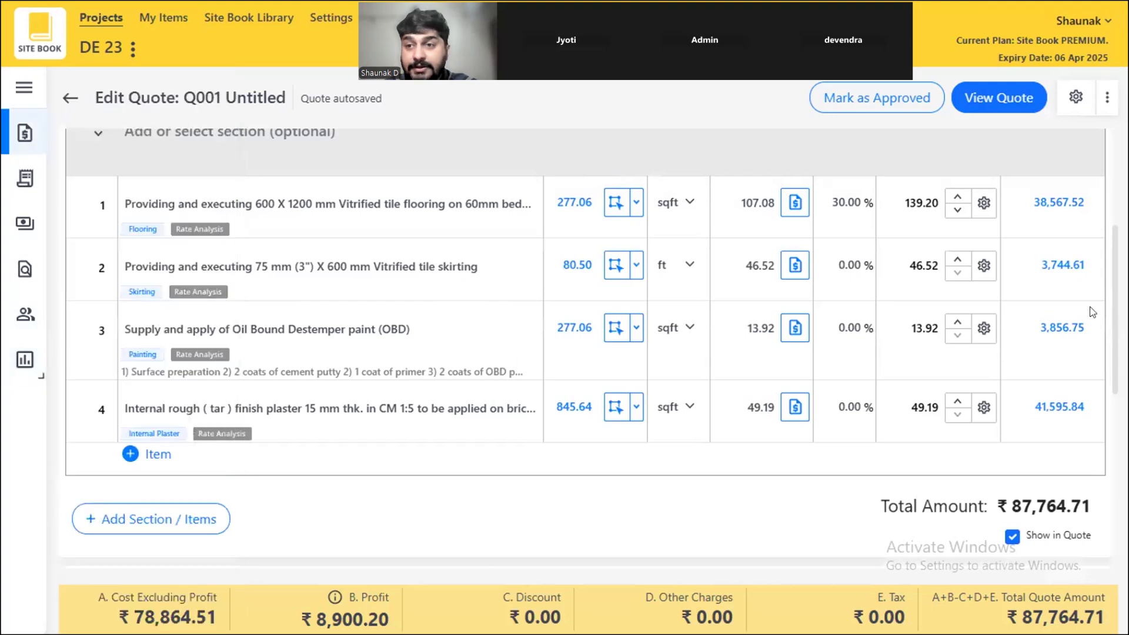
click(1064, 264)
scroll(255, 376, down, 7)
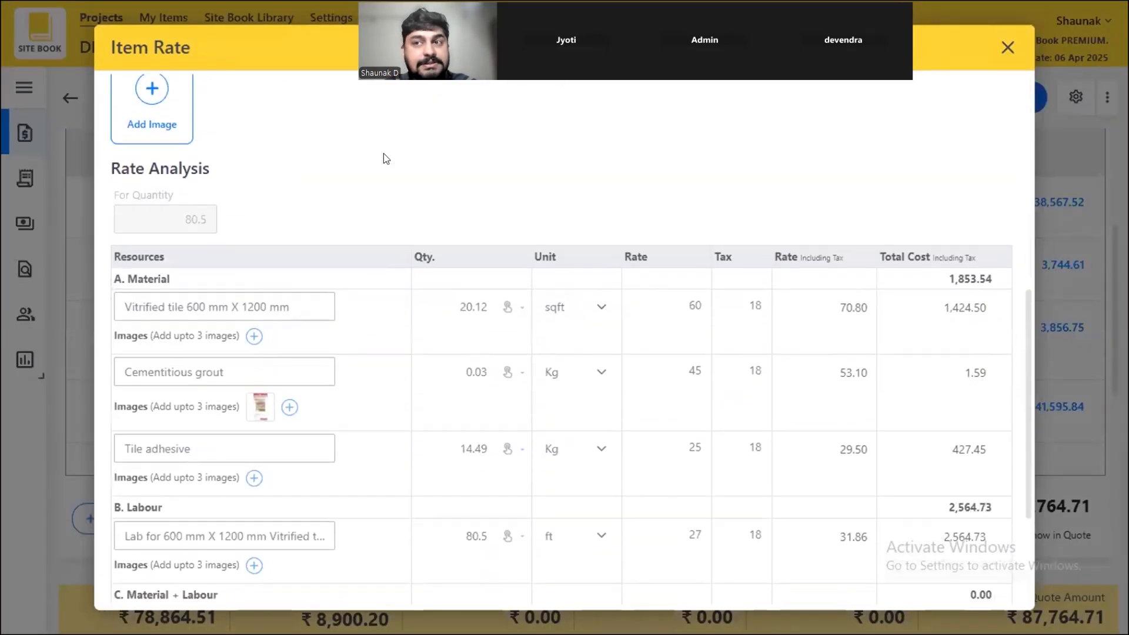
click(1007, 48)
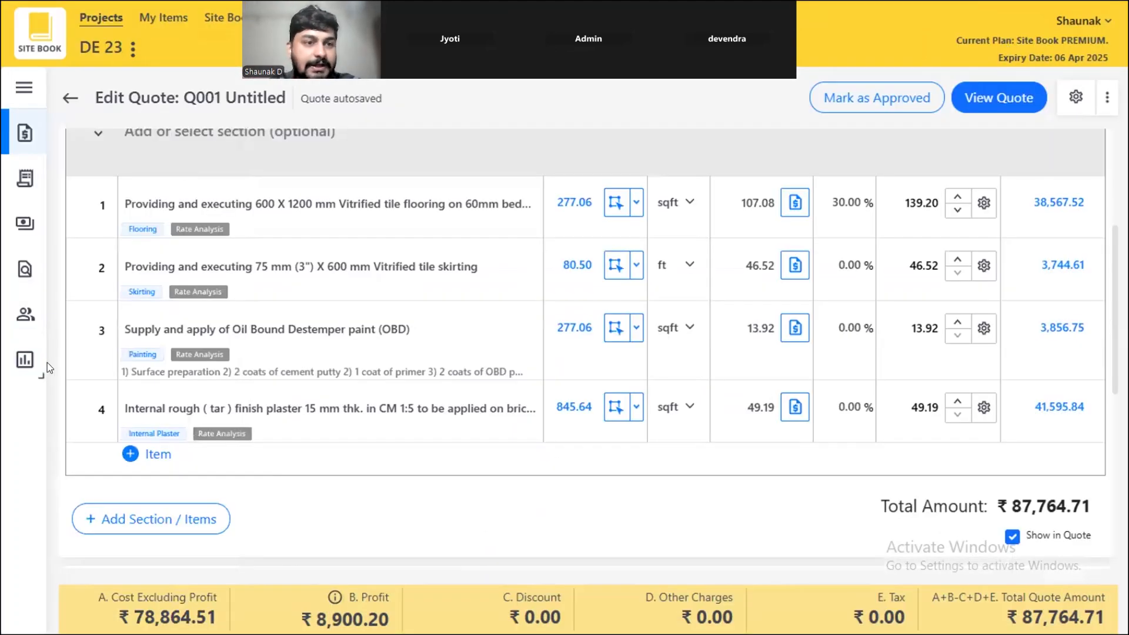
- Generate the Material Requirement Report (Bill of Materials) for quotation Q001 and review its material list
click(15, 361)
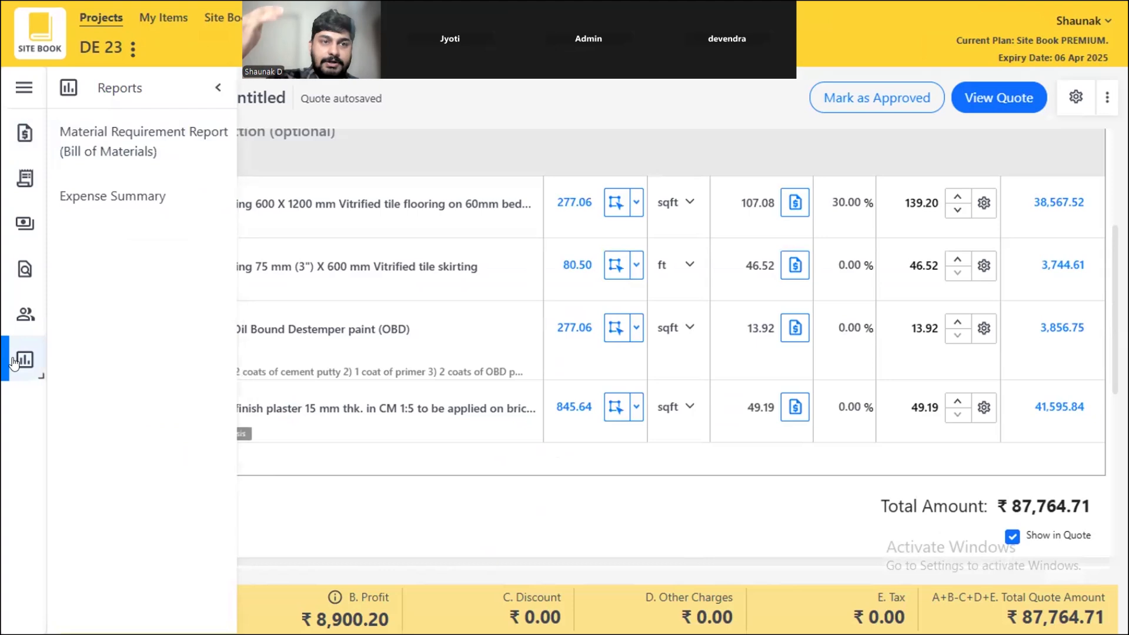
click(111, 147)
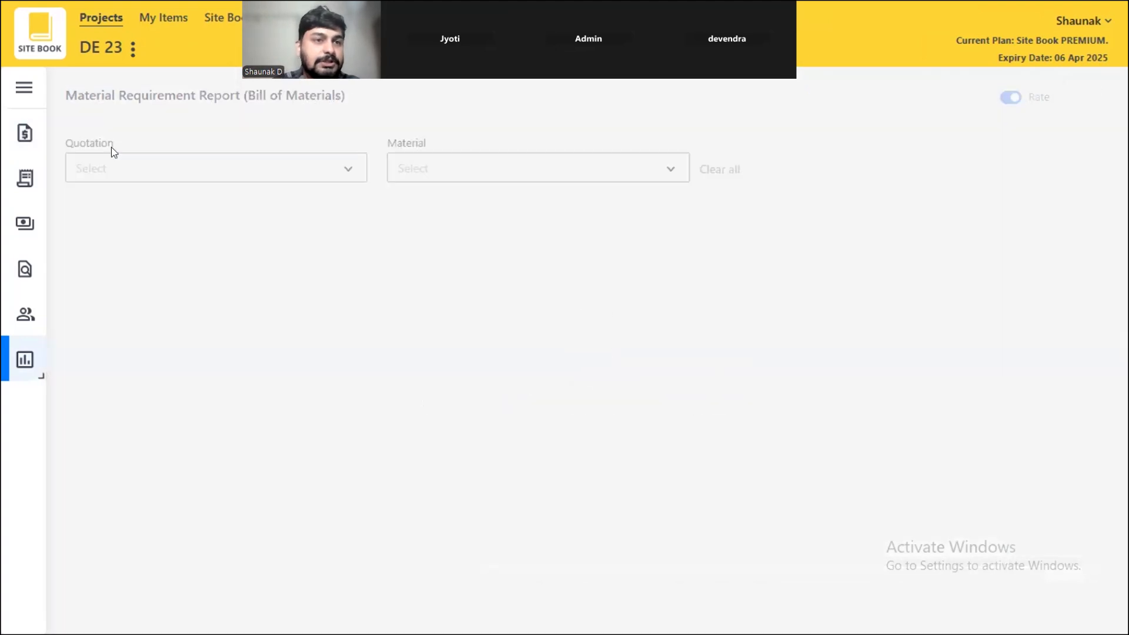
click(120, 177)
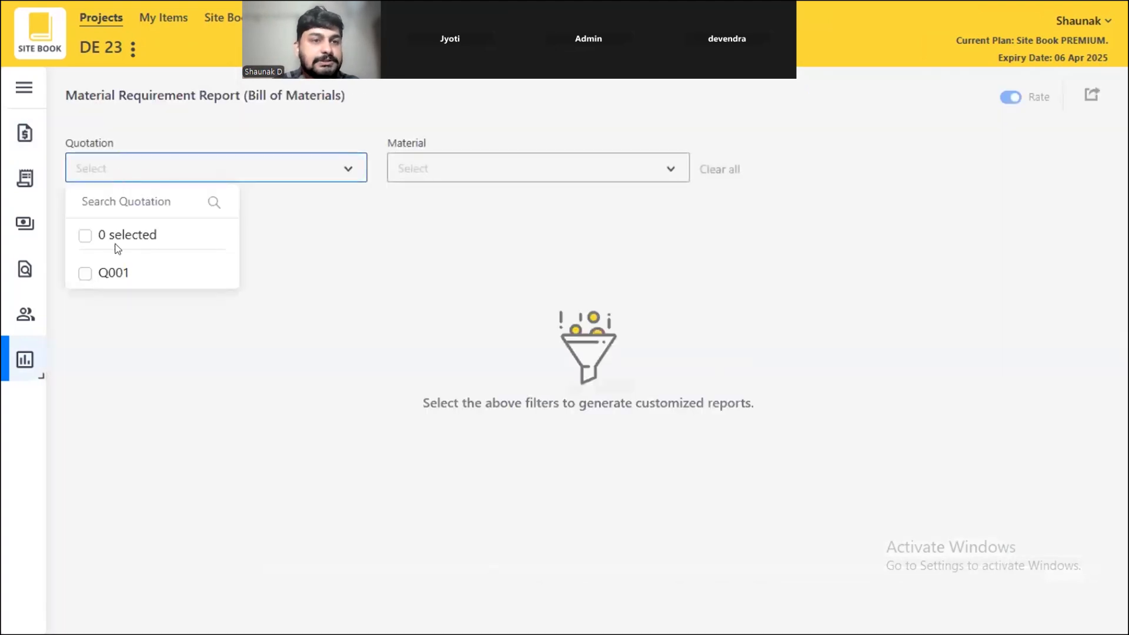
click(109, 273)
click(776, 139)
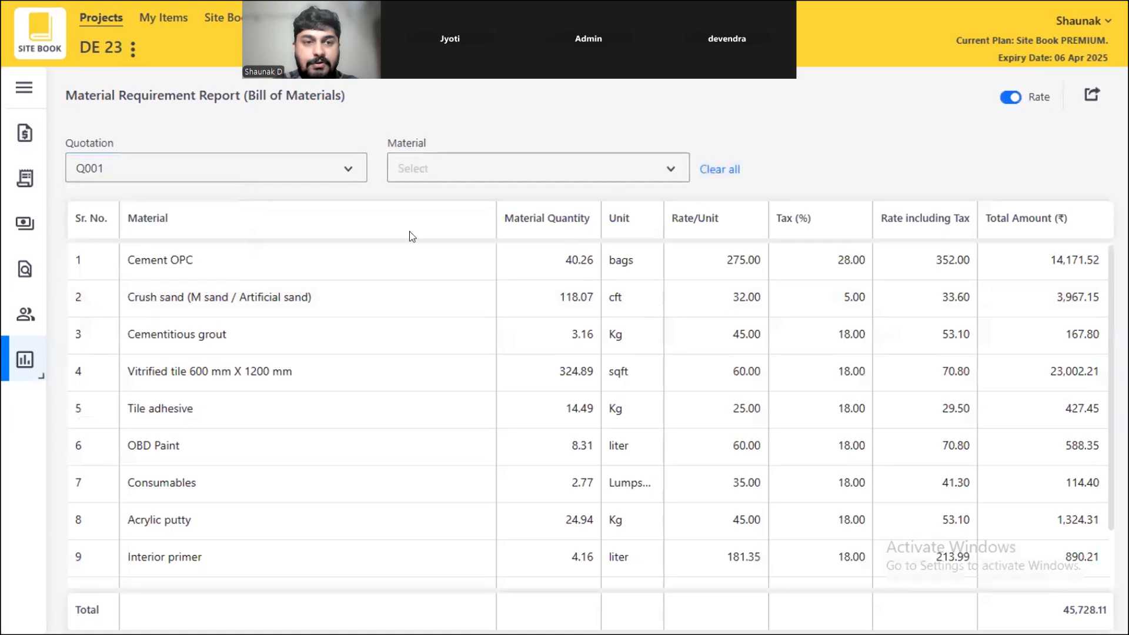
scroll(481, 259, down, 2)
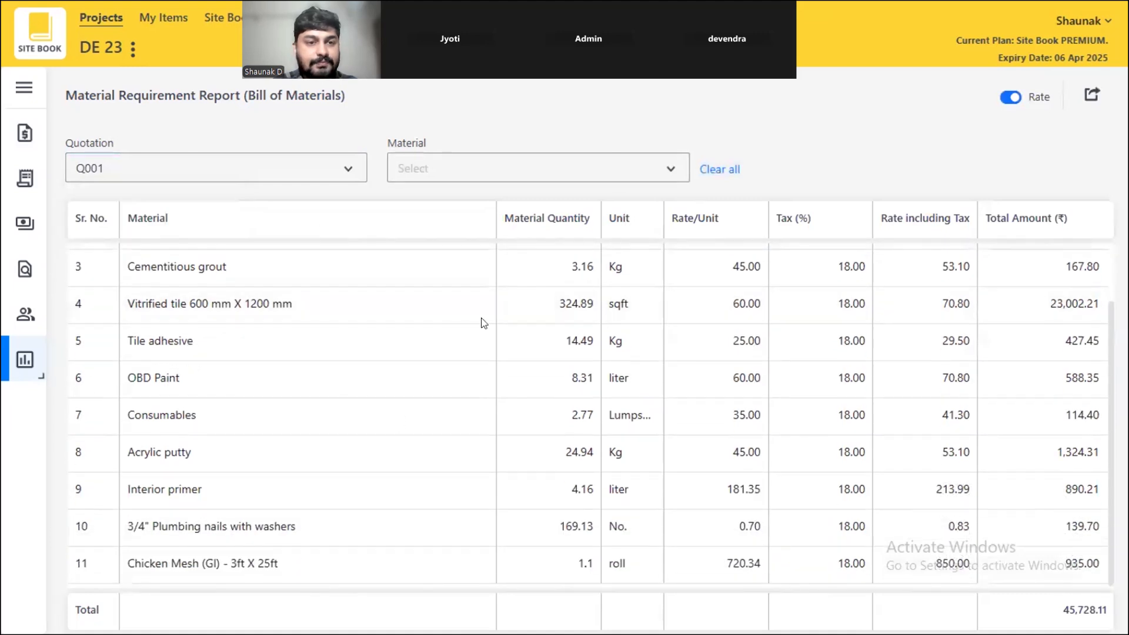
- Leave the Material Requirement Report and reopen quotation Q001 for editing at its item list
scroll(432, 416, up, 2)
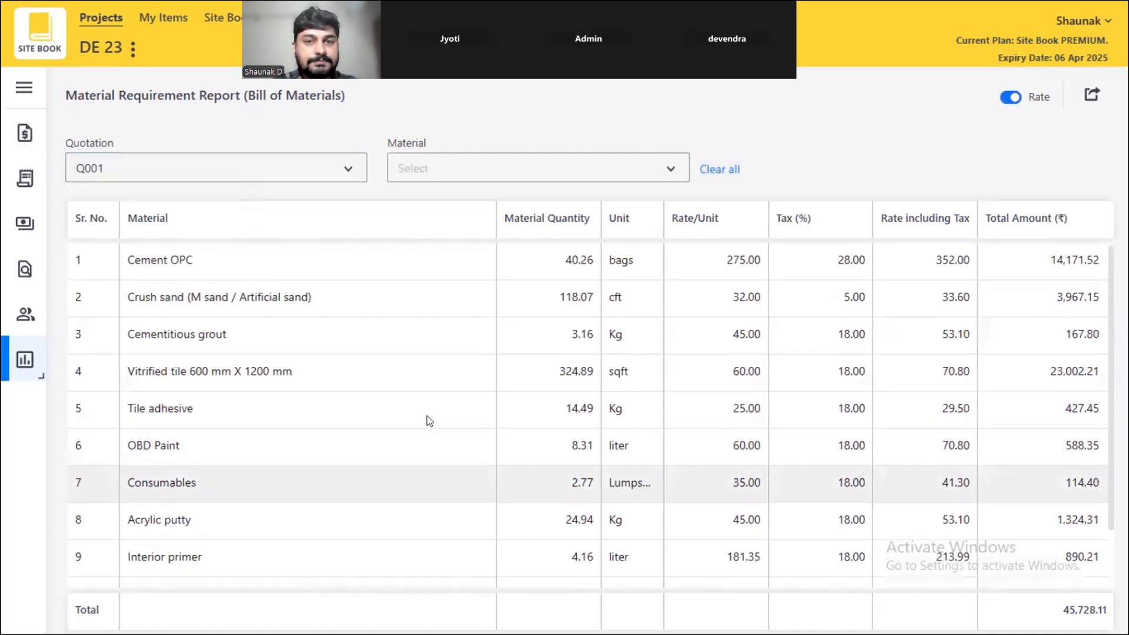
click(25, 359)
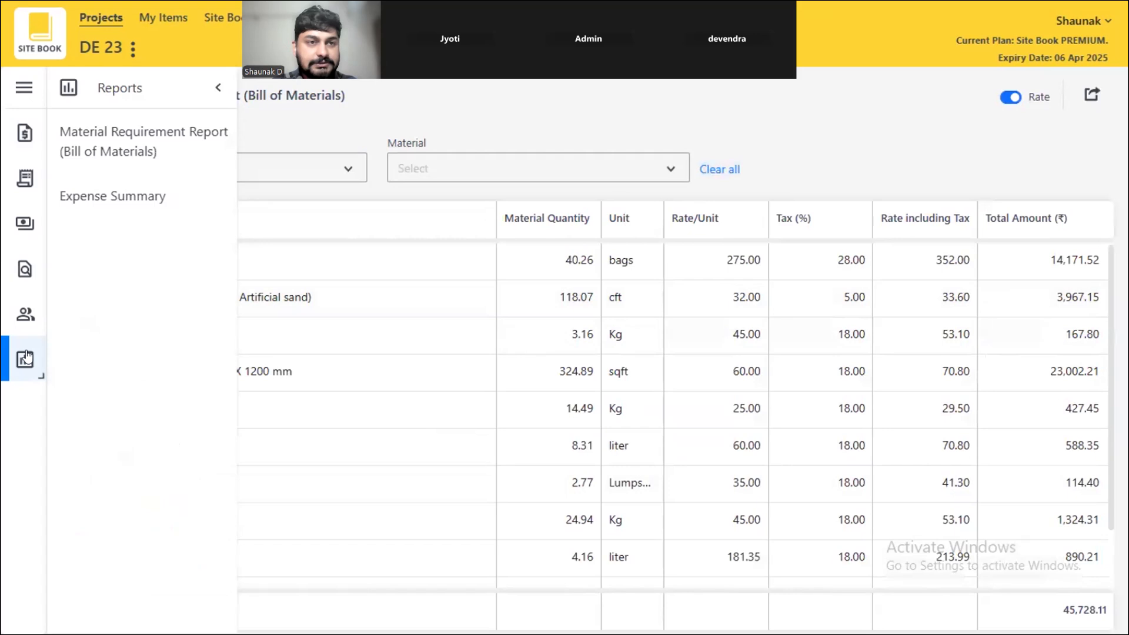
click(10, 140)
click(586, 372)
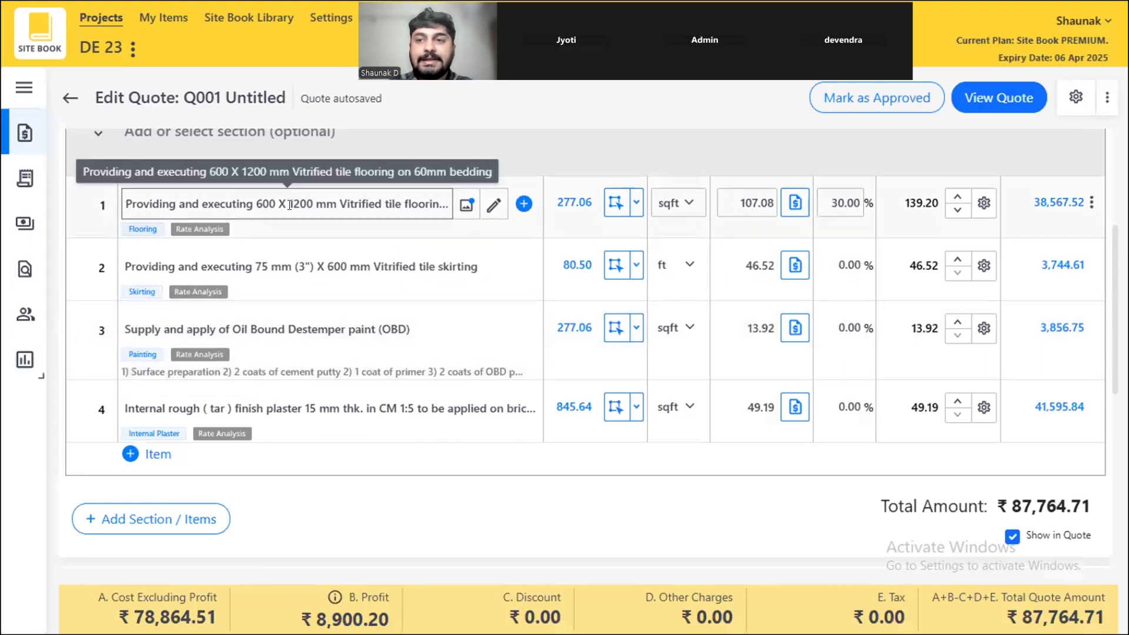
- Start replacing the 600 X 1200 mm vitrified tile flooring item, filtering the Site Book Library to category Flooring, sub-category Vitrified tile flooring
click(1091, 203)
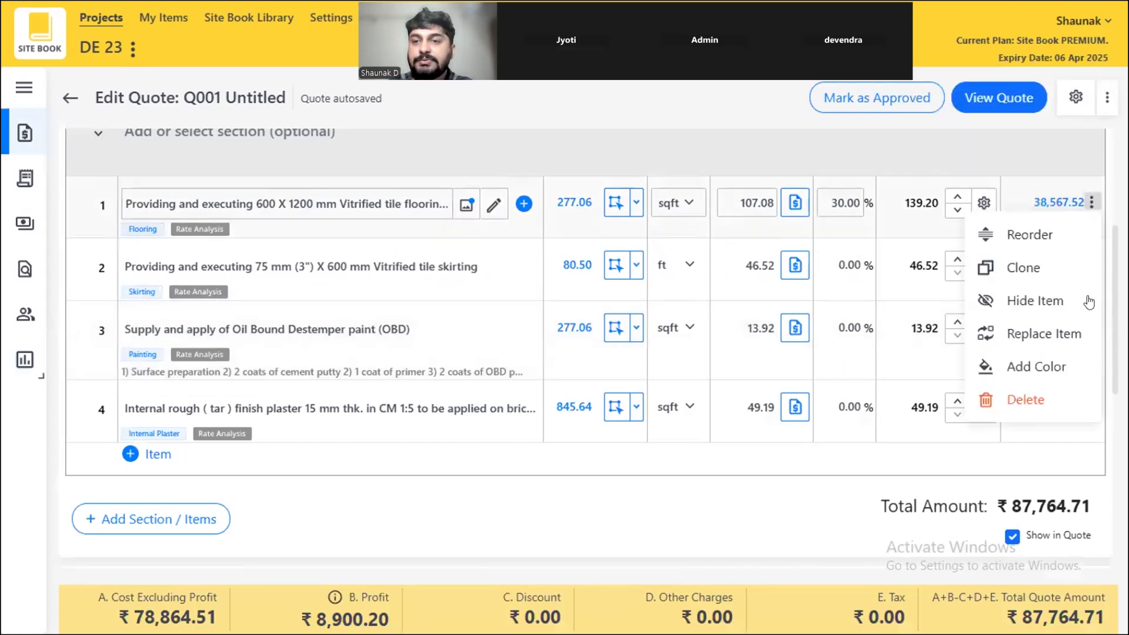
click(1036, 341)
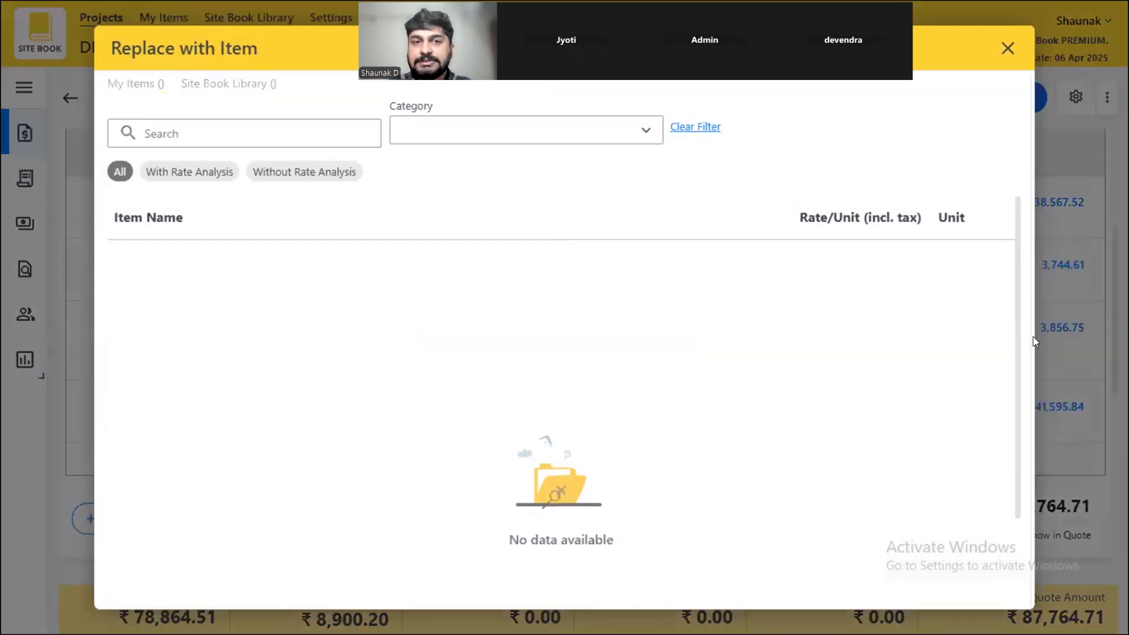
click(241, 86)
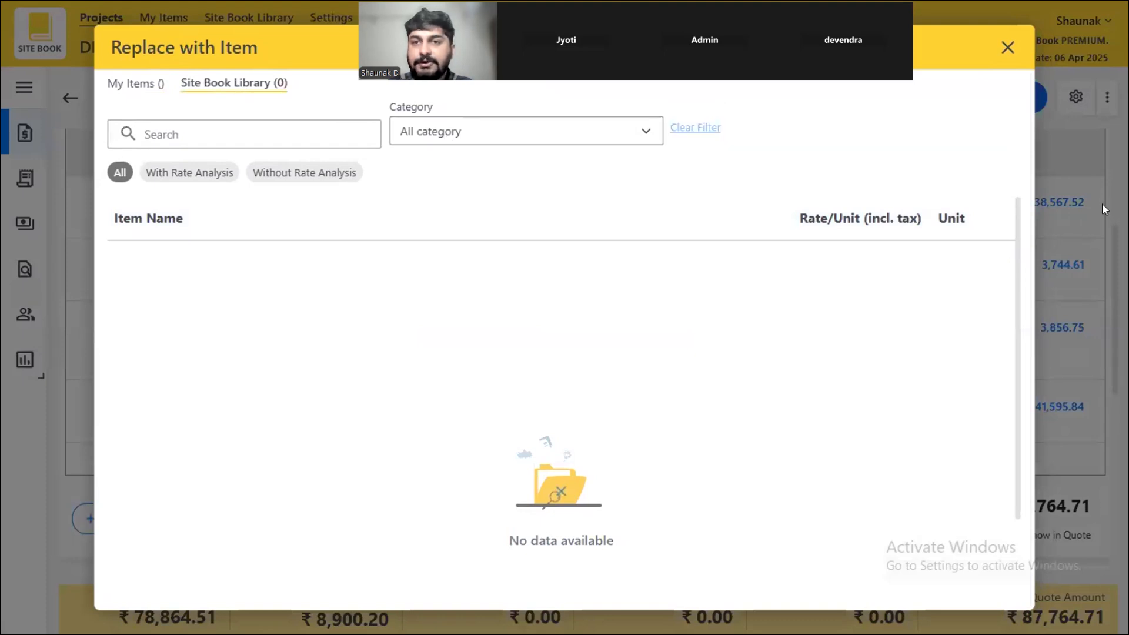
click(578, 129)
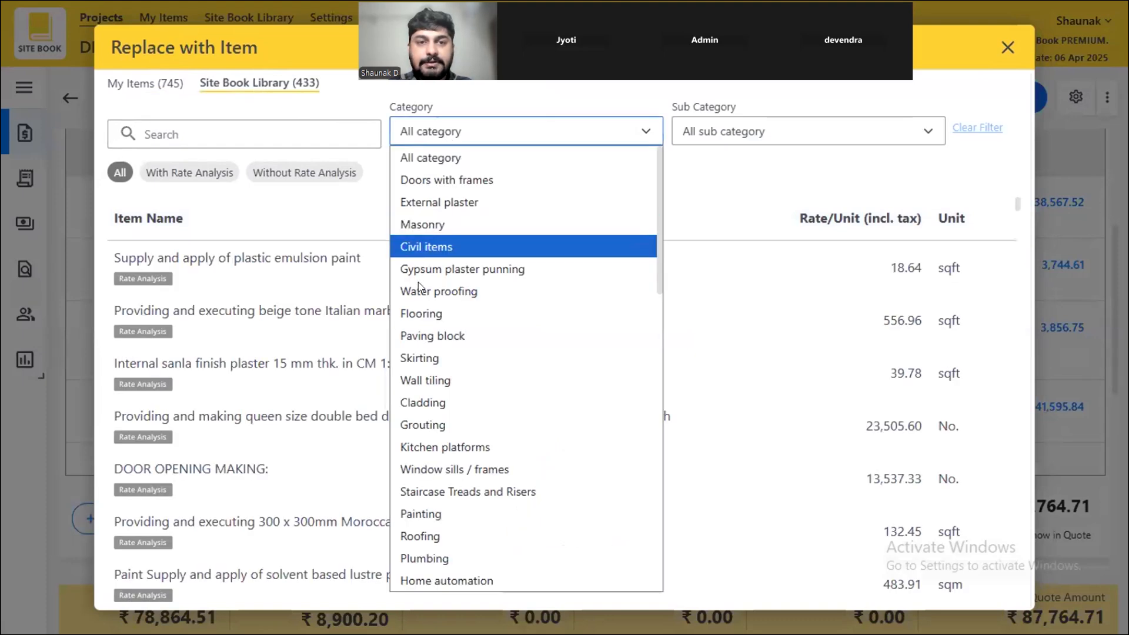
click(418, 317)
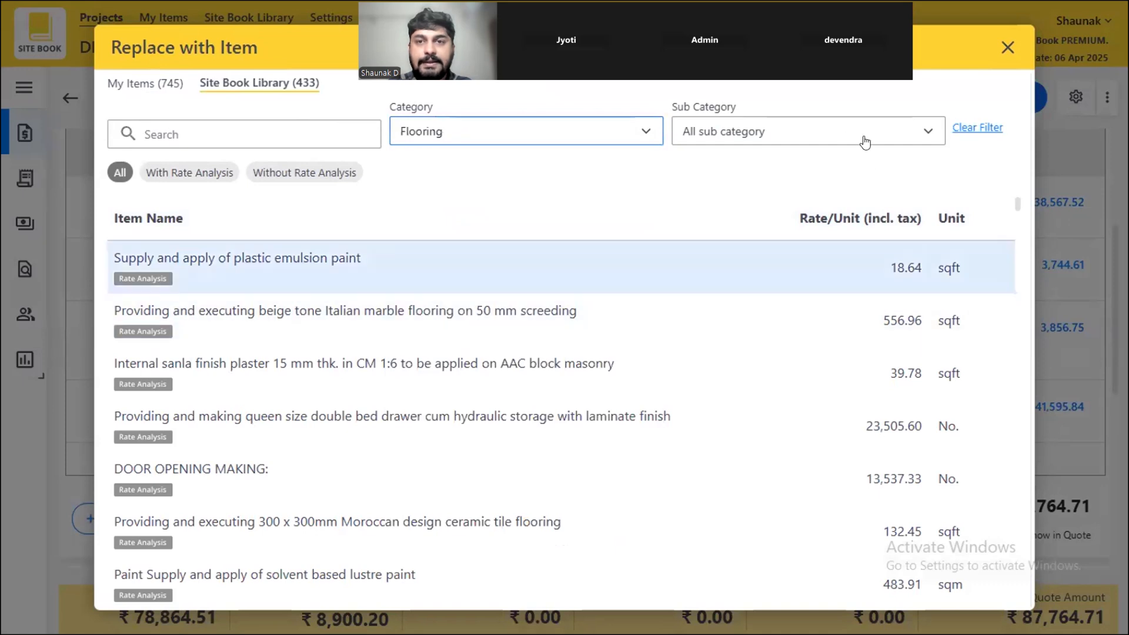
click(844, 131)
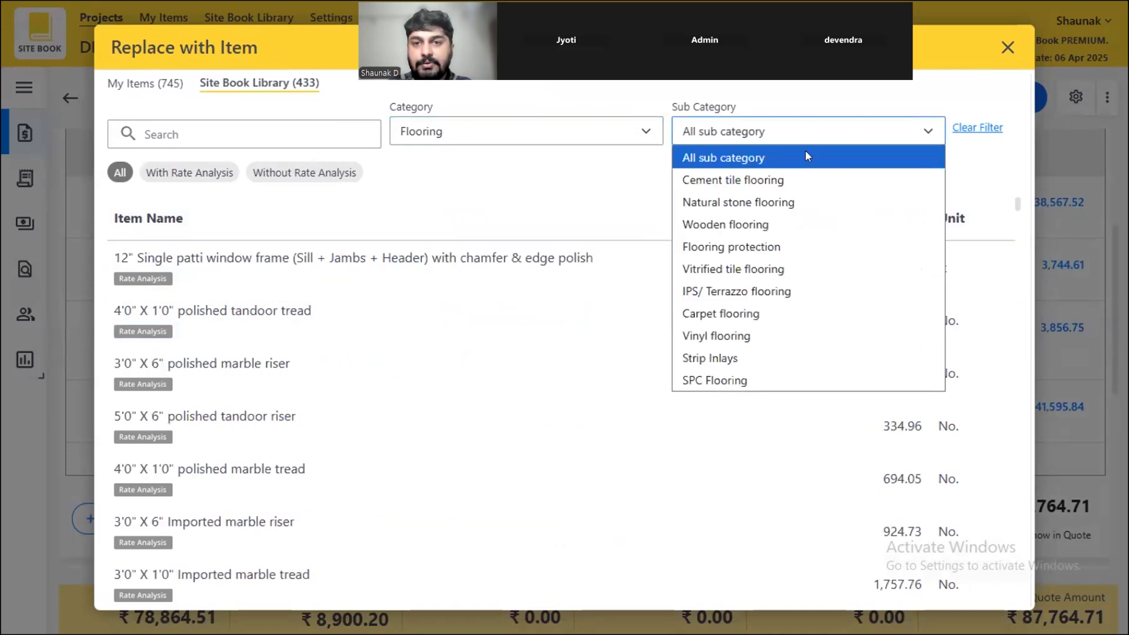
click(706, 270)
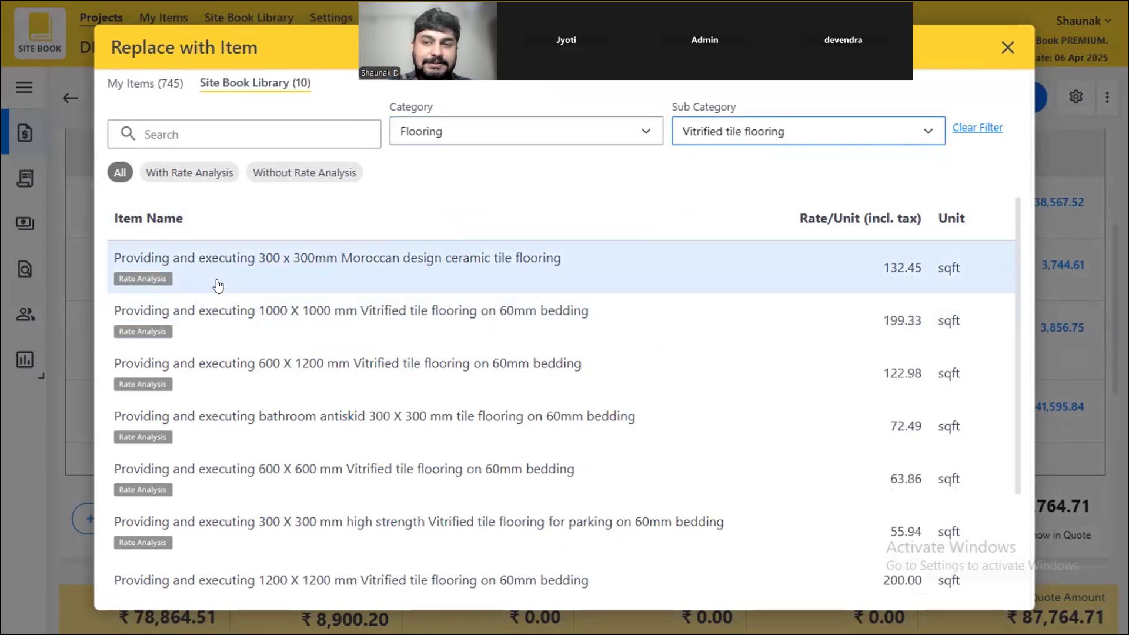
- Replace the 600 X 1200 mm flooring item with "Providing and executing 300 x 300mm Moroccan design ceramic tile flooring"
click(218, 286)
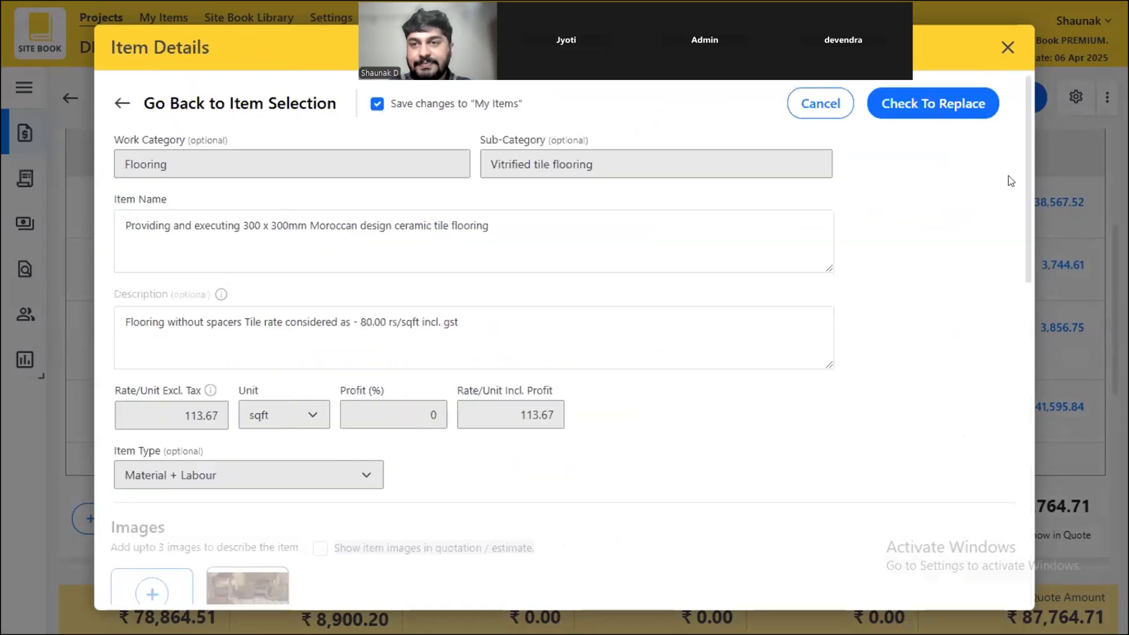
click(917, 114)
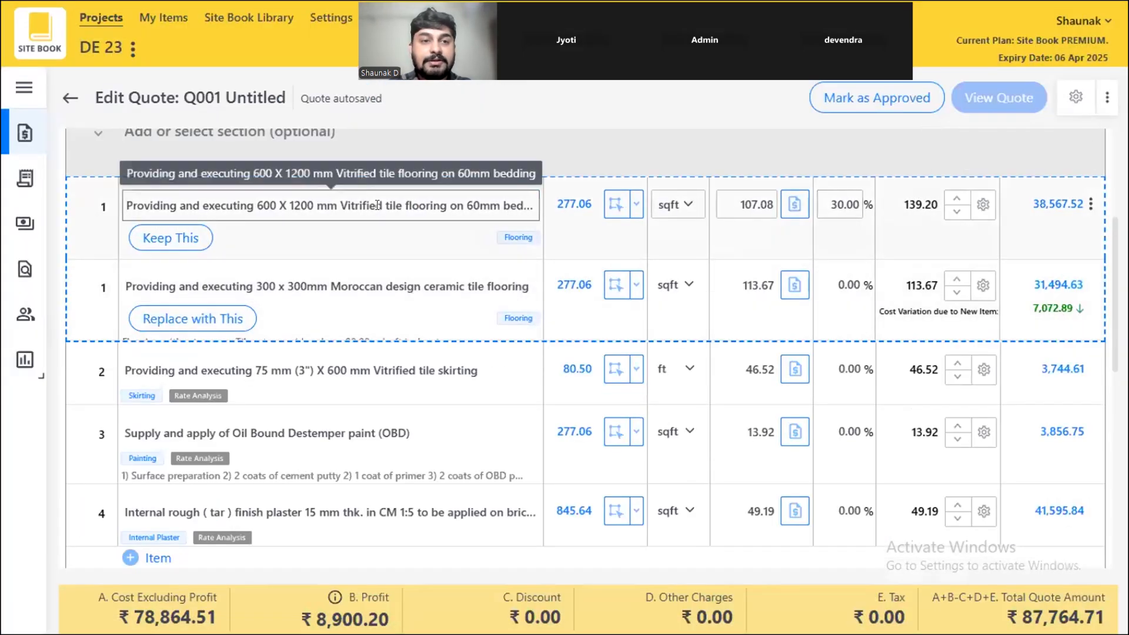
click(214, 320)
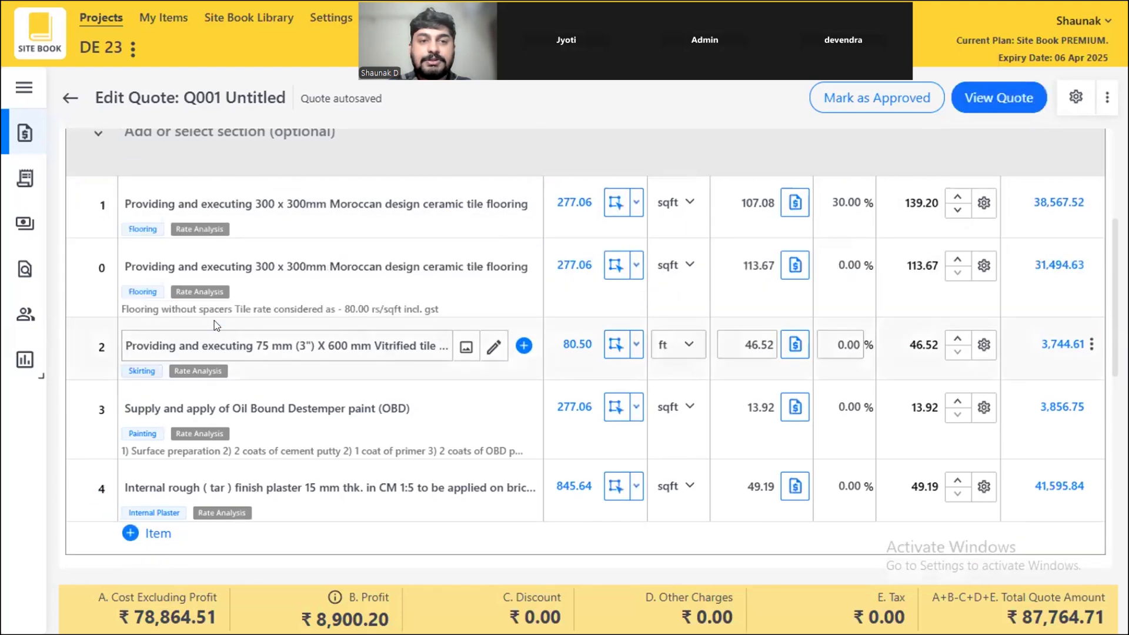